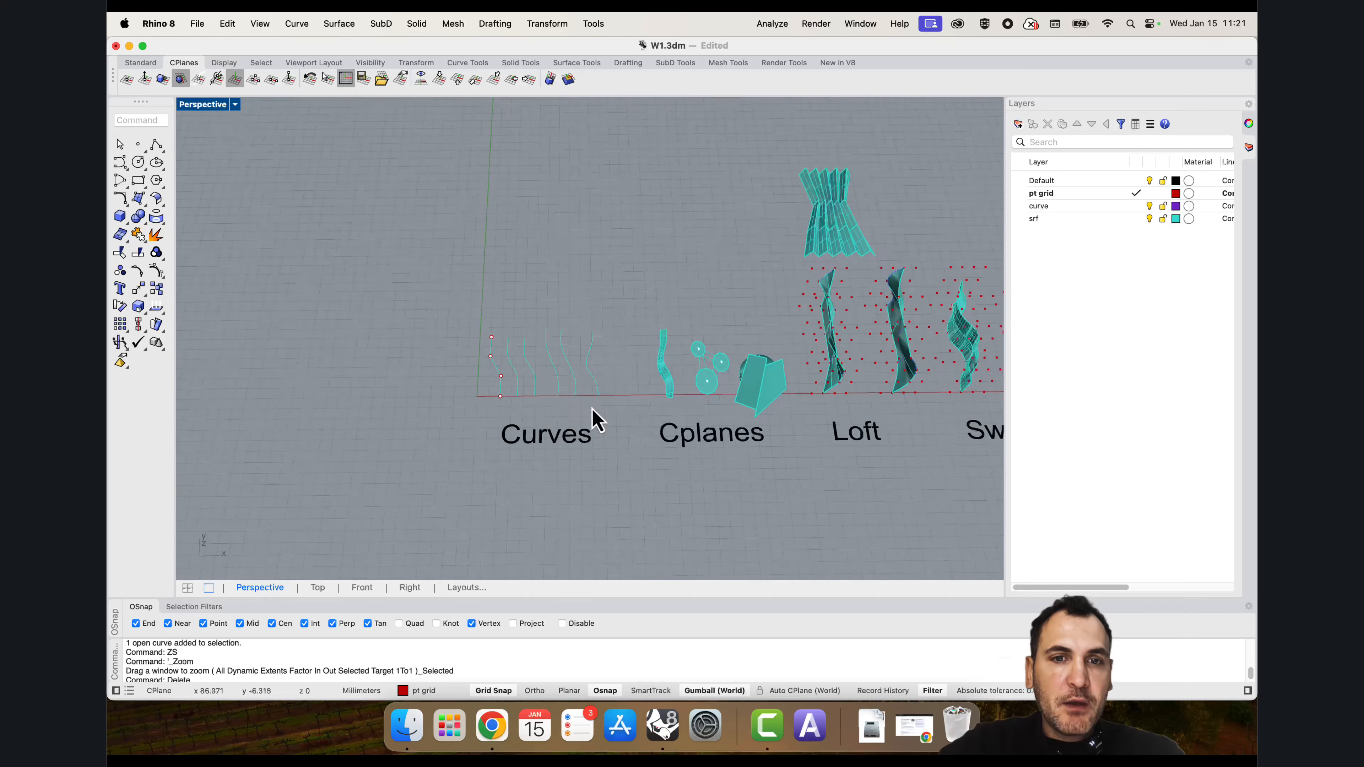
Step: Look over the row of labelled modelling examples running from Curves to PlanarSrf
scroll(542, 295, down, 7)
shift+right_drag(787, 428, 623, 359)
scroll(628, 356, down, 4)
scroll(530, 256, down, 5)
scroll(477, 239, up, 4)
right_drag(476, 239, 561, 345)
scroll(578, 313, down, 5)
scroll(571, 313, up, 1)
scroll(591, 398, up, 6)
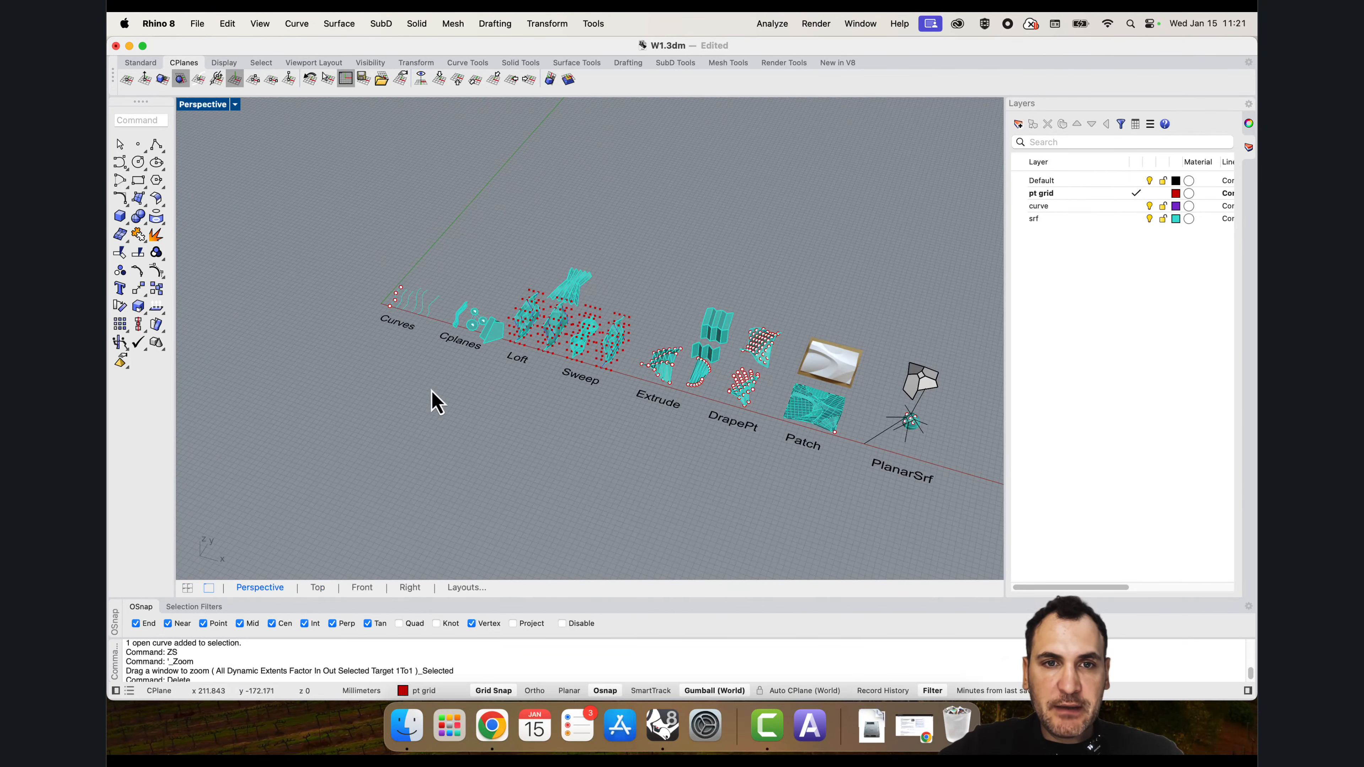
right_drag(437, 402, 508, 420)
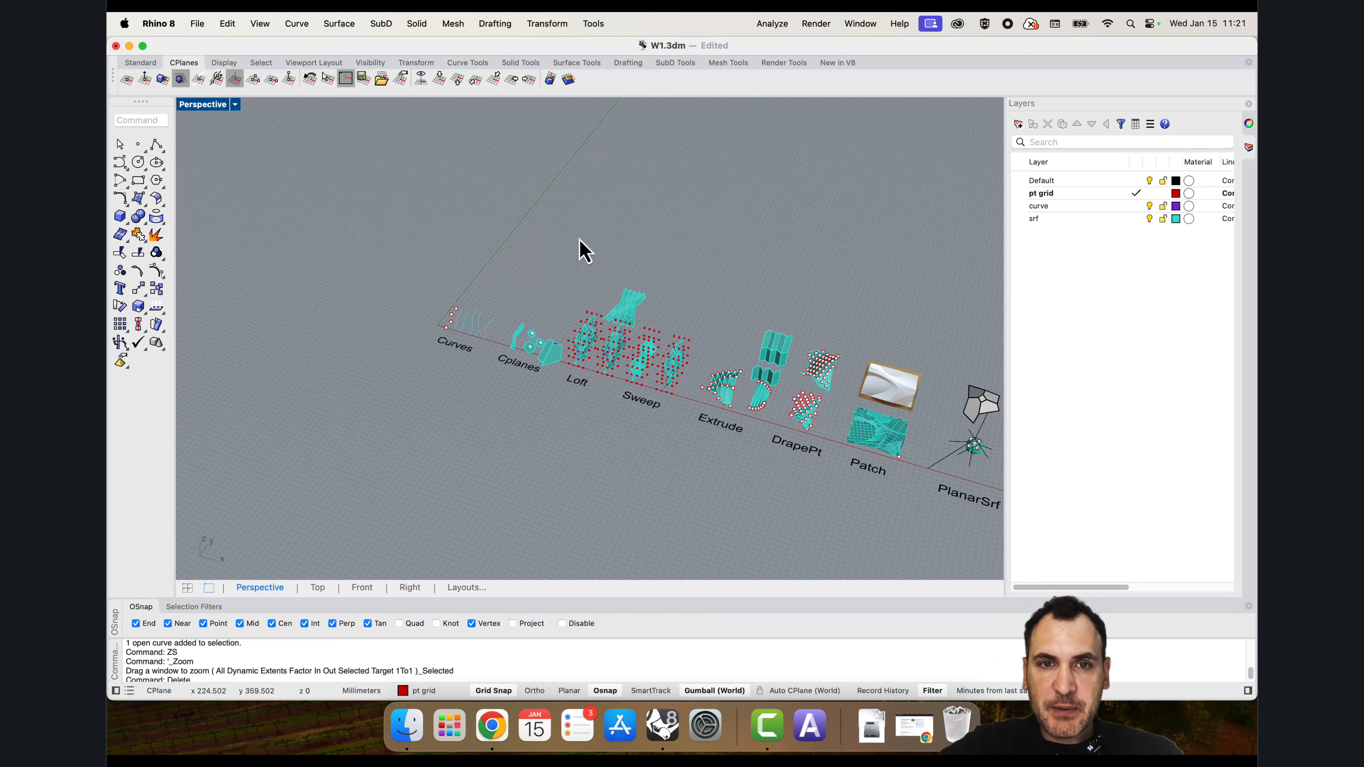
right_drag(537, 316, 602, 310)
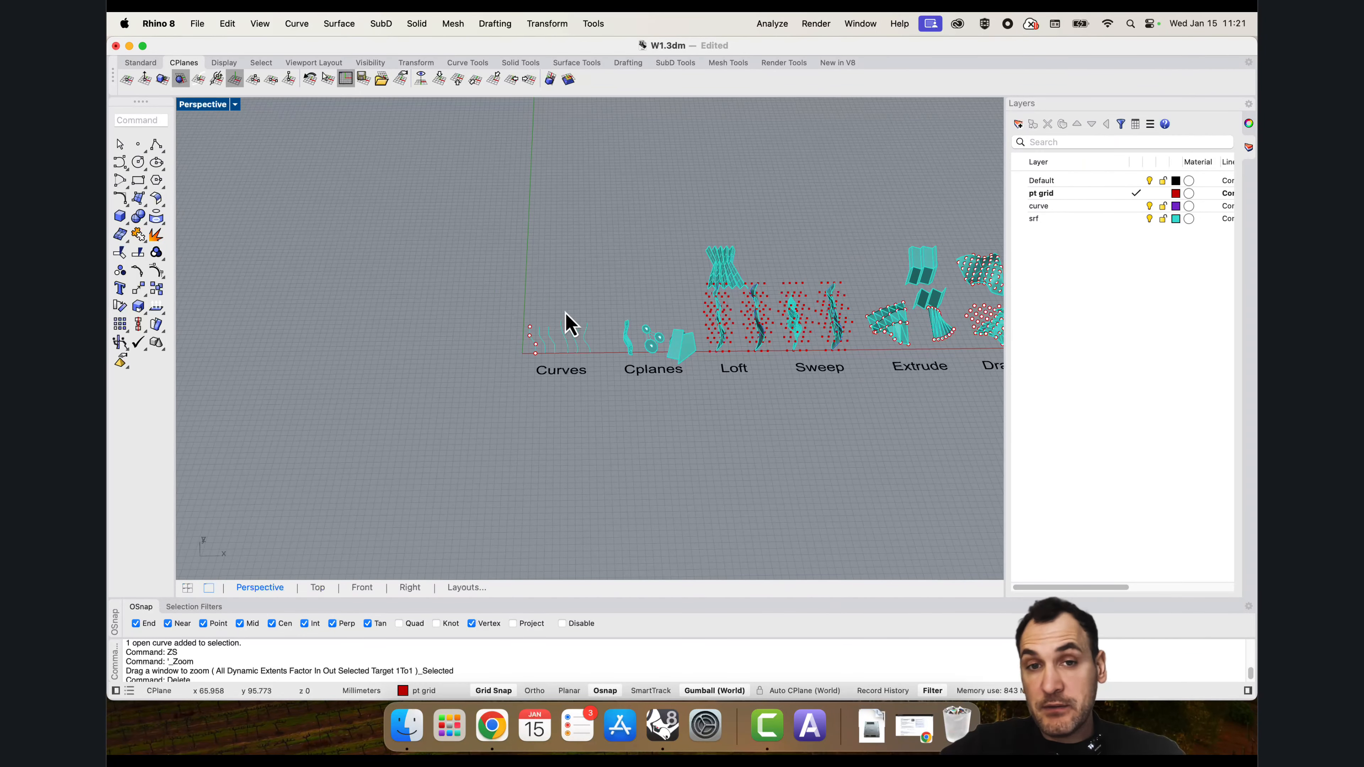
scroll(577, 310, down, 6)
scroll(579, 322, up, 12)
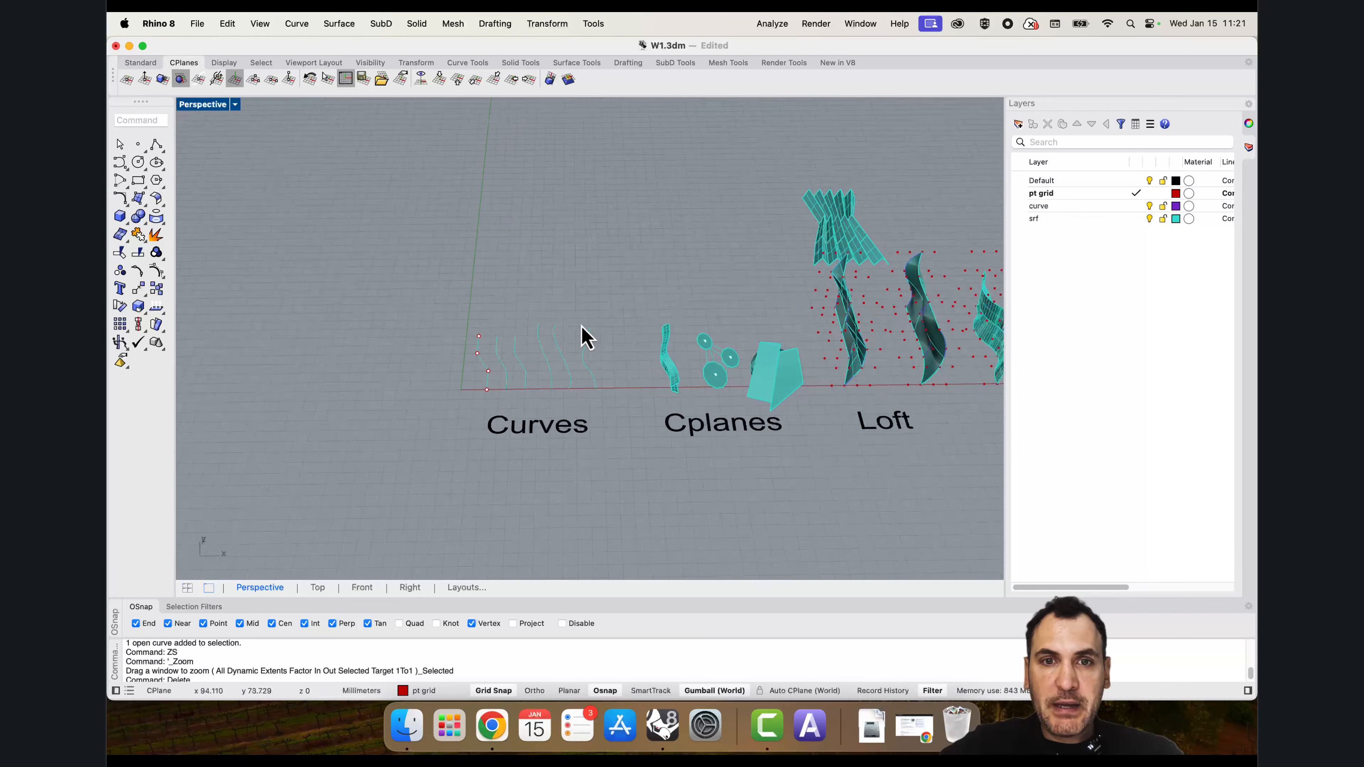
Step: Inspect the example curves in the Curves group by selecting several of them individually and clearing the selection
right_drag(580, 323, 603, 249)
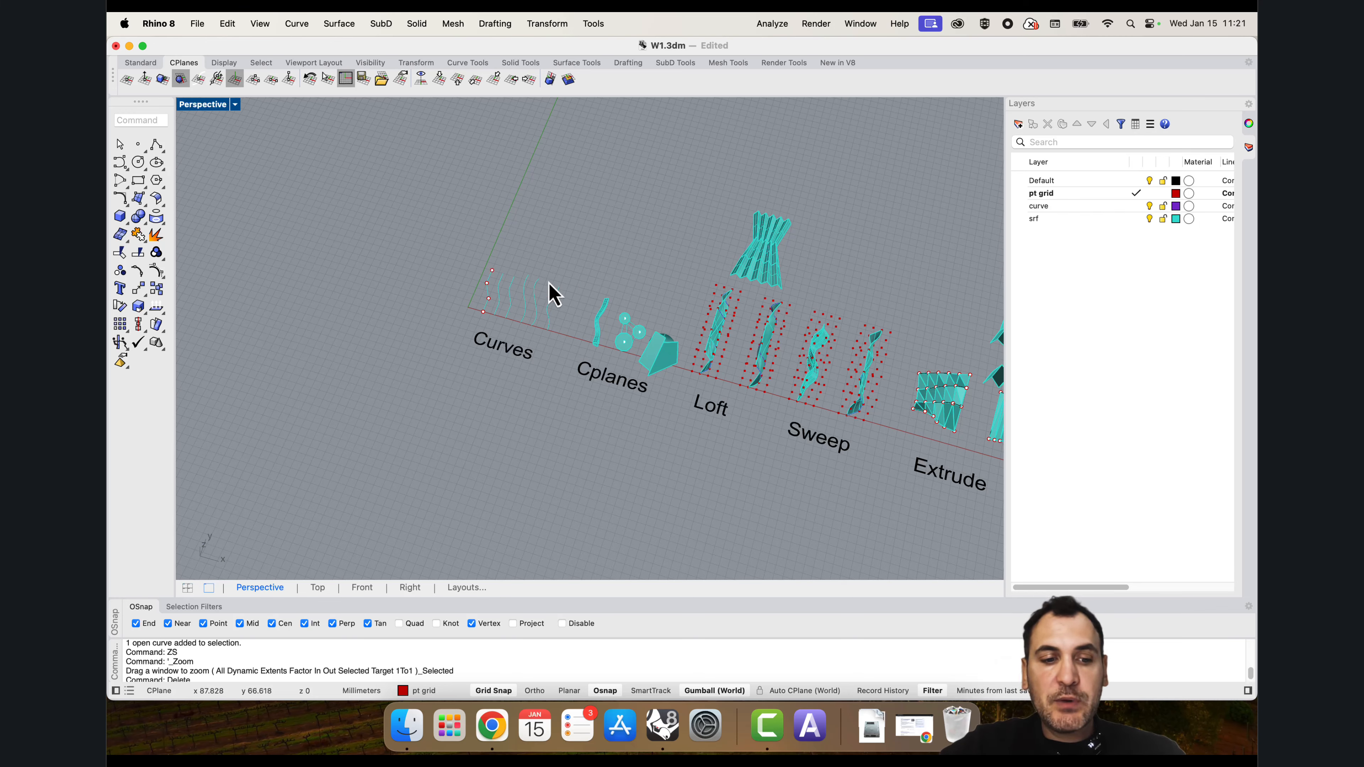
scroll(542, 285, up, 4)
shift+right_drag(571, 375, 623, 301)
scroll(575, 345, up, 3)
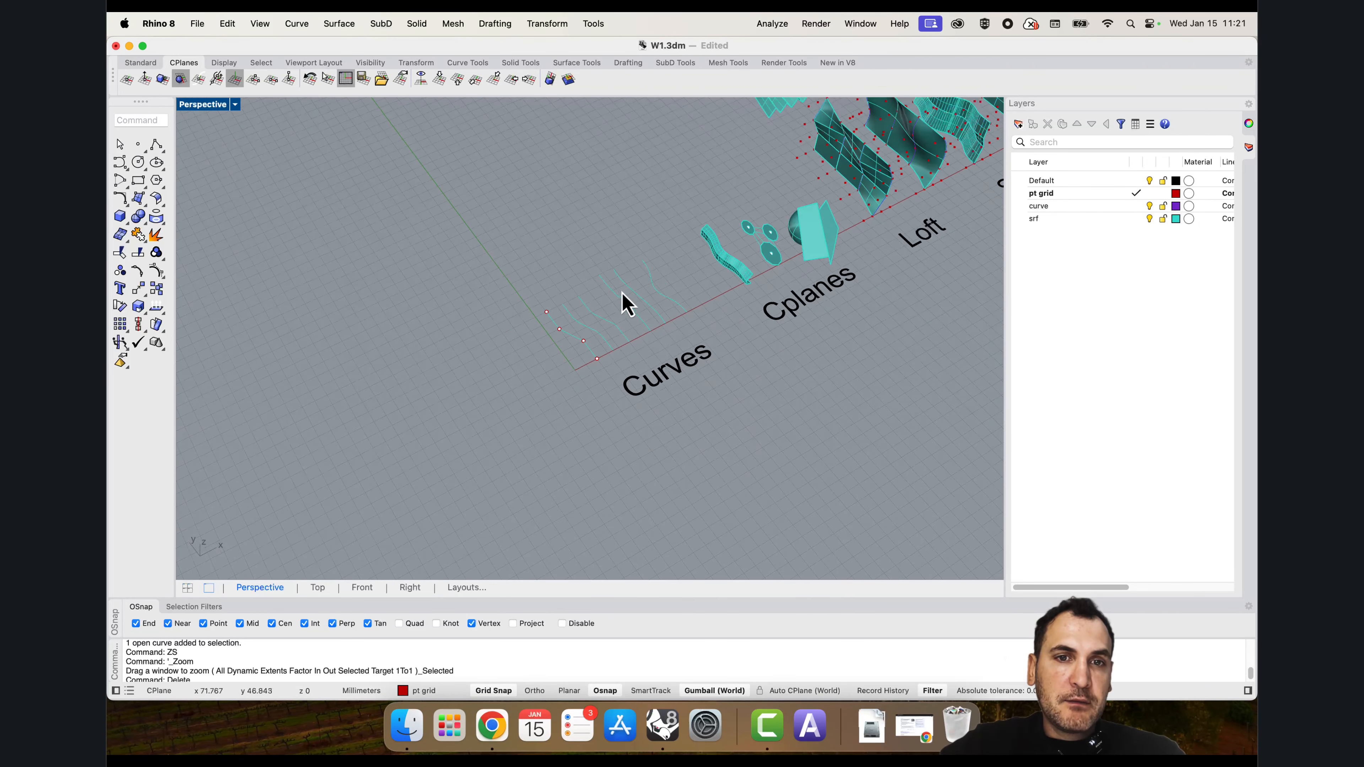
scroll(637, 287, up, 2)
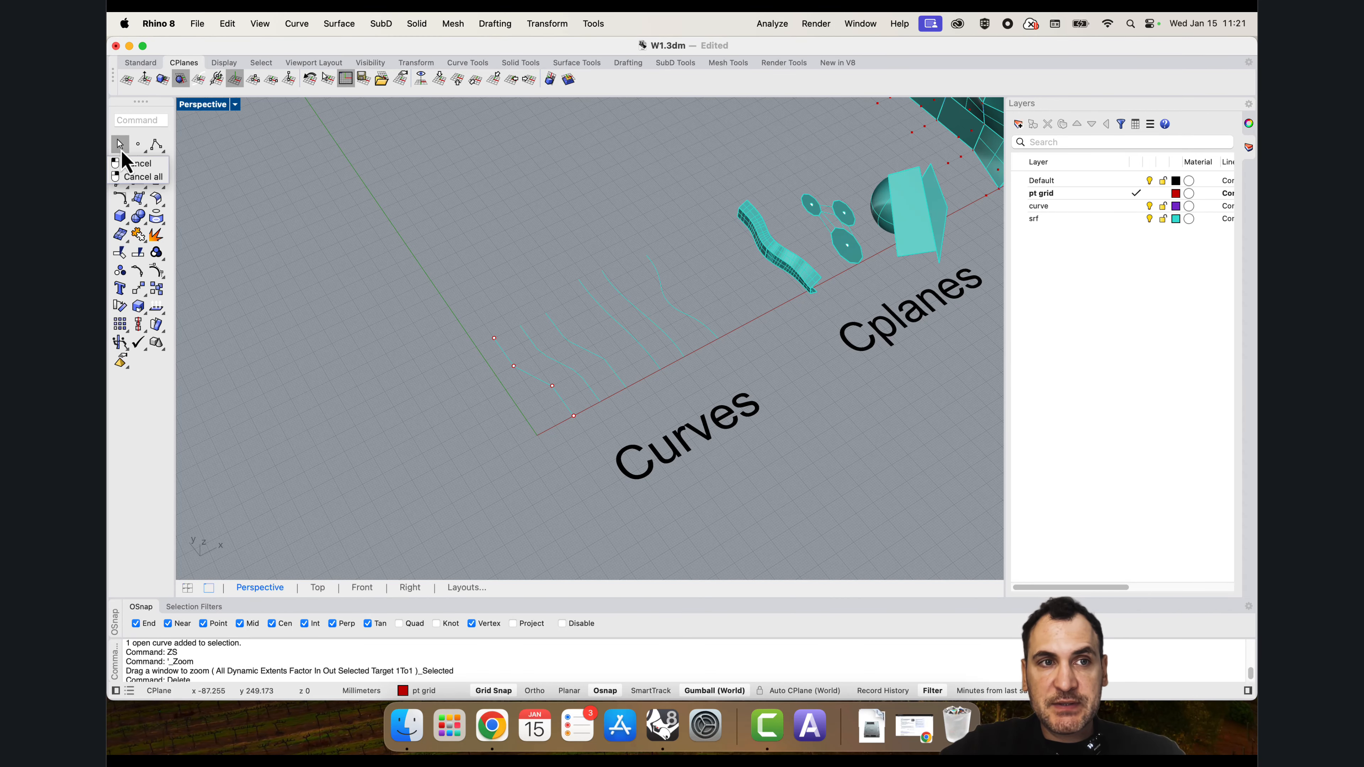
scroll(578, 343, up, 2)
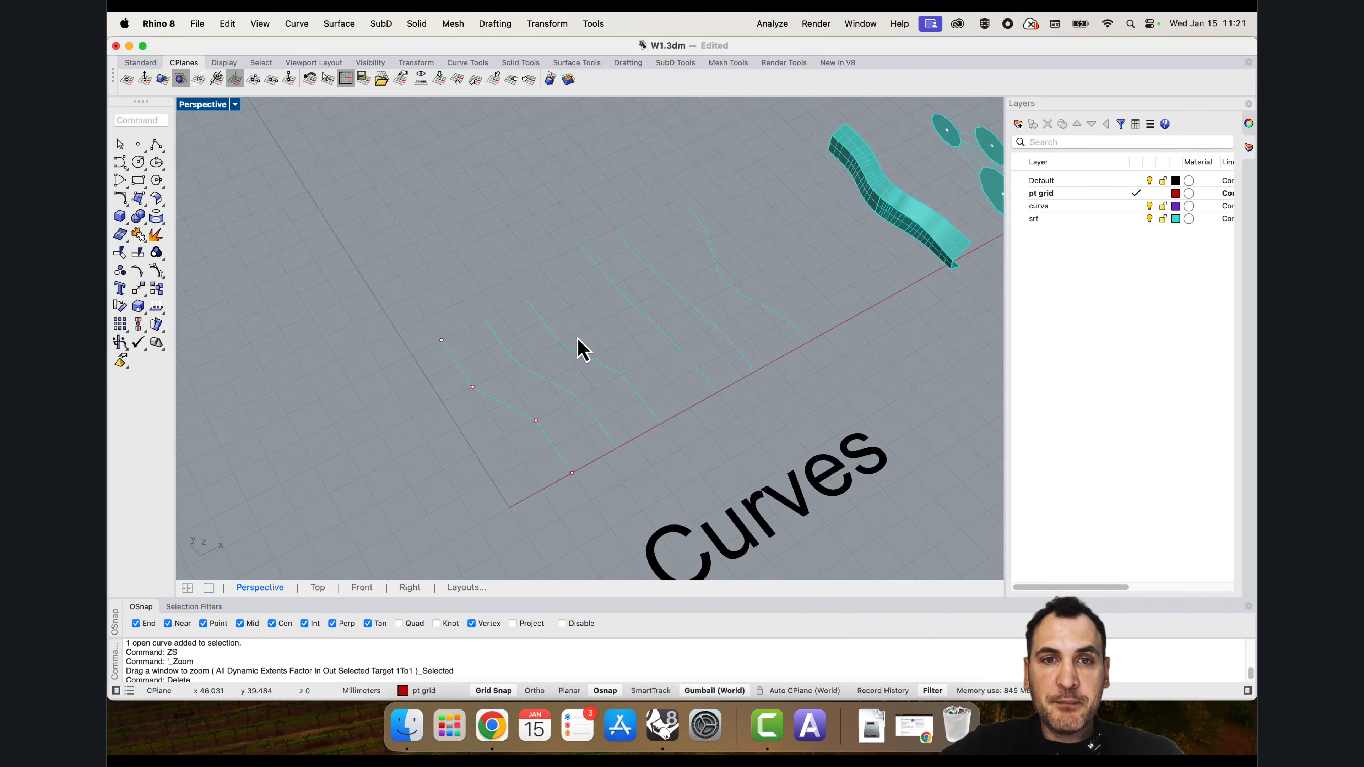
click(587, 361)
click(646, 313)
key(Escape)
click(643, 260)
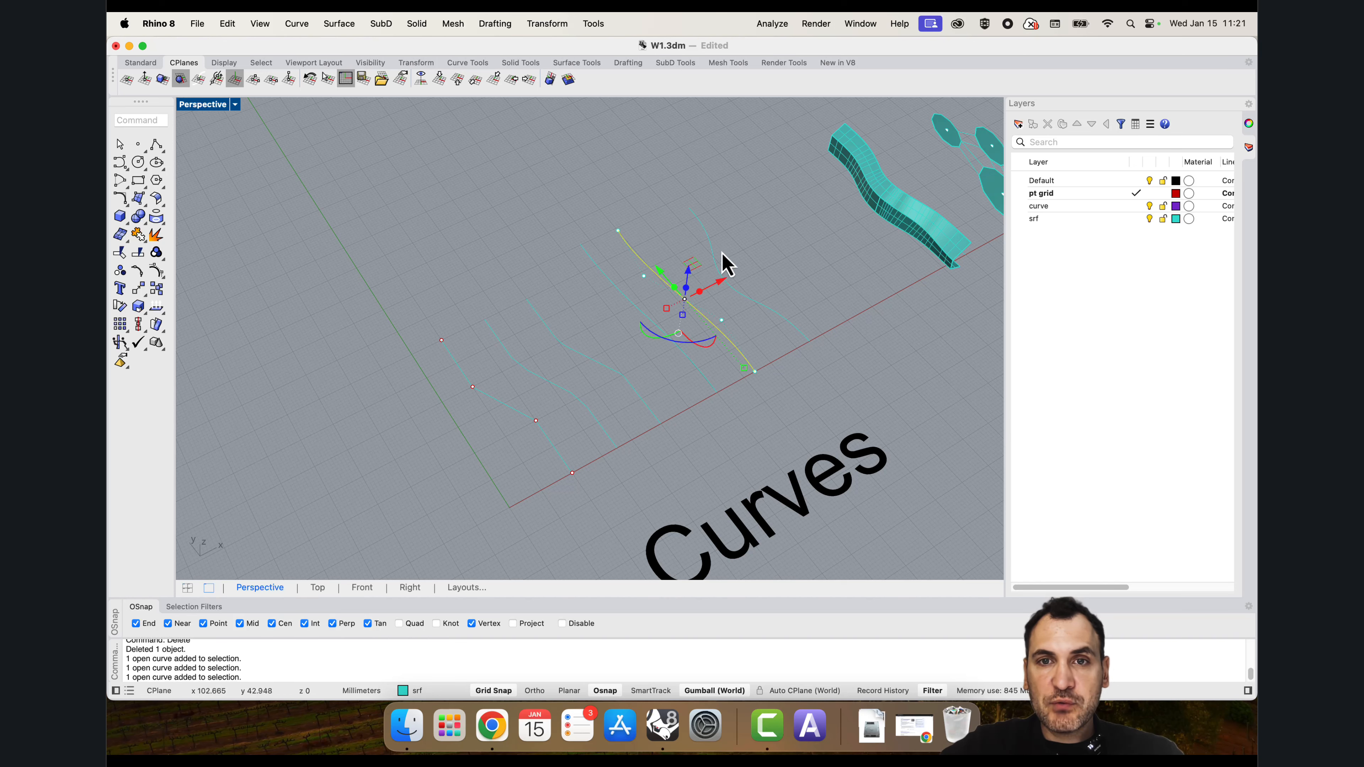
click(706, 242)
click(887, 174)
scroll(640, 196, down, 5)
click(685, 192)
scroll(747, 226, up, 5)
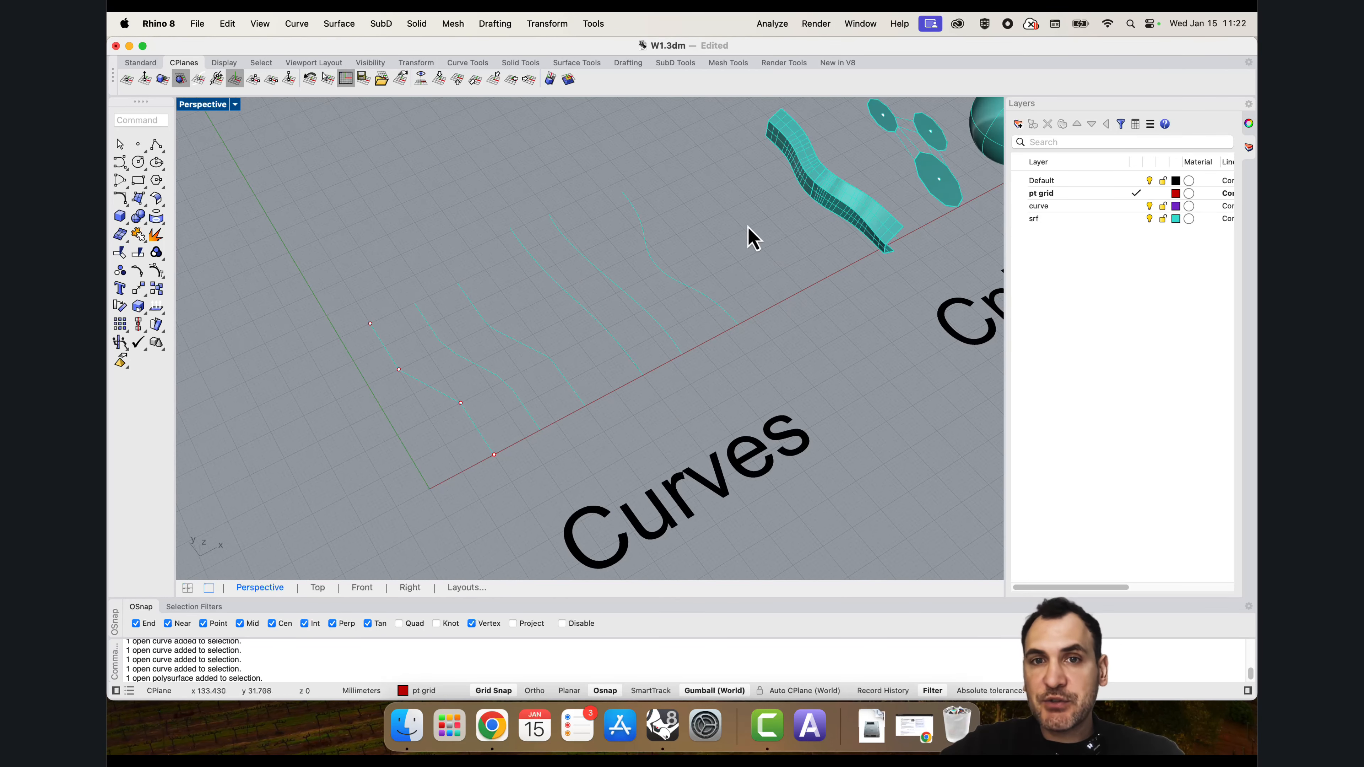
Step: Window-select all the points and curves in the Curves group and clear the selection
scroll(552, 373, down, 5)
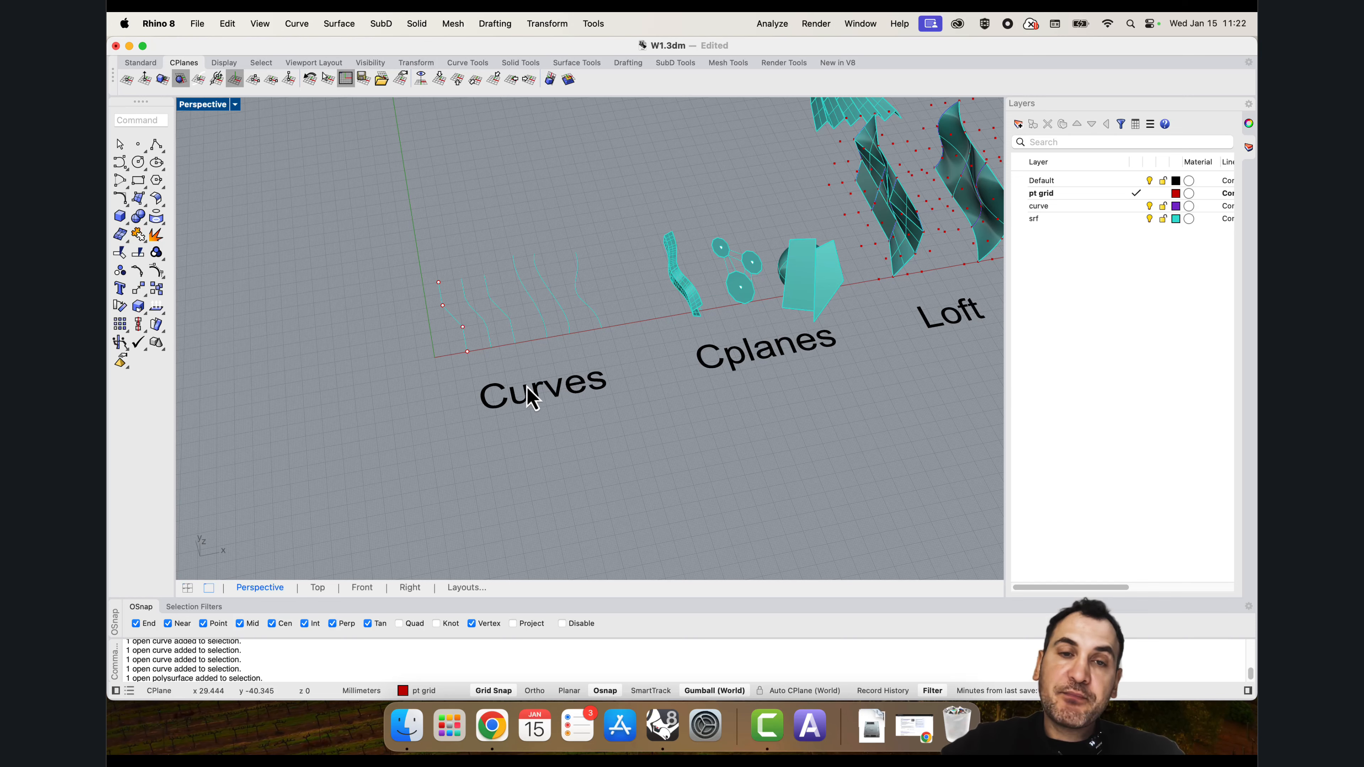
right_drag(565, 375, 449, 360)
scroll(448, 236, up, 3)
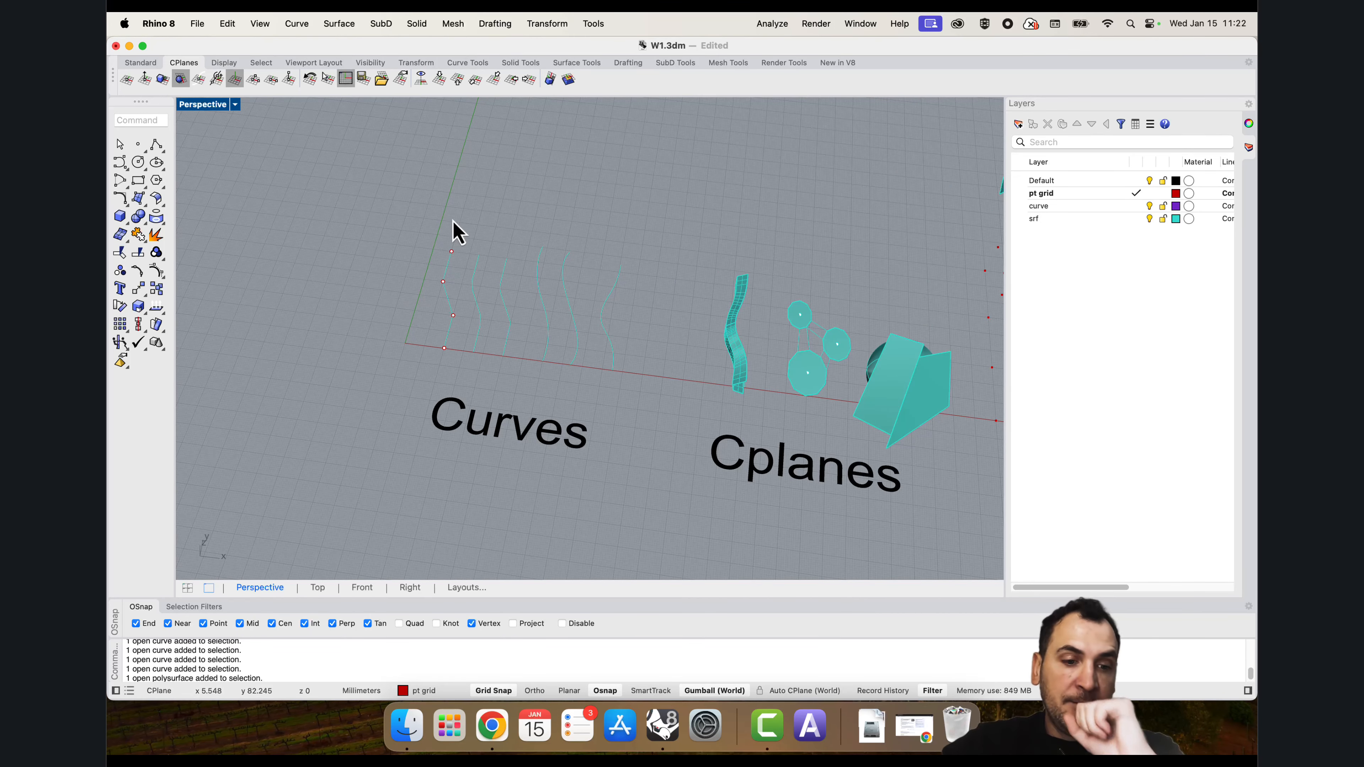
drag(376, 177, 655, 398)
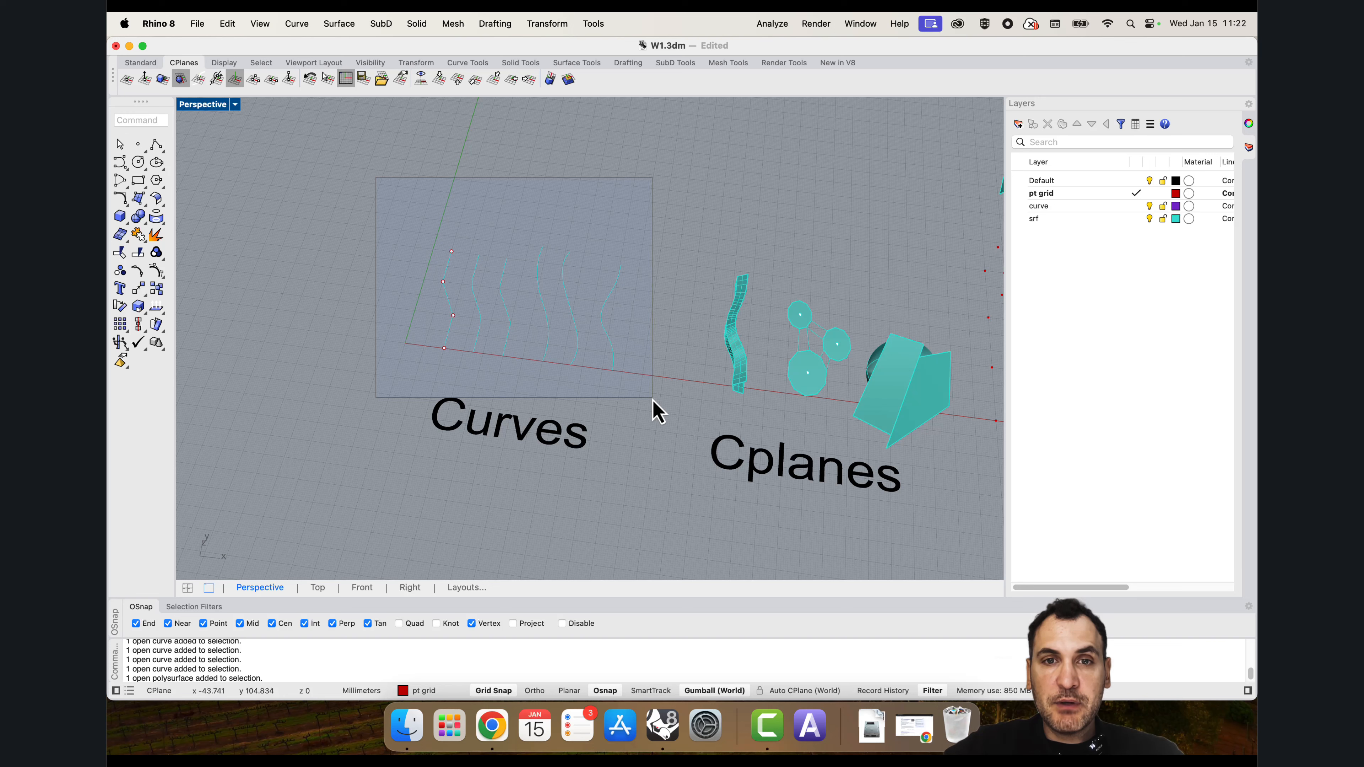
drag(654, 399, 652, 400)
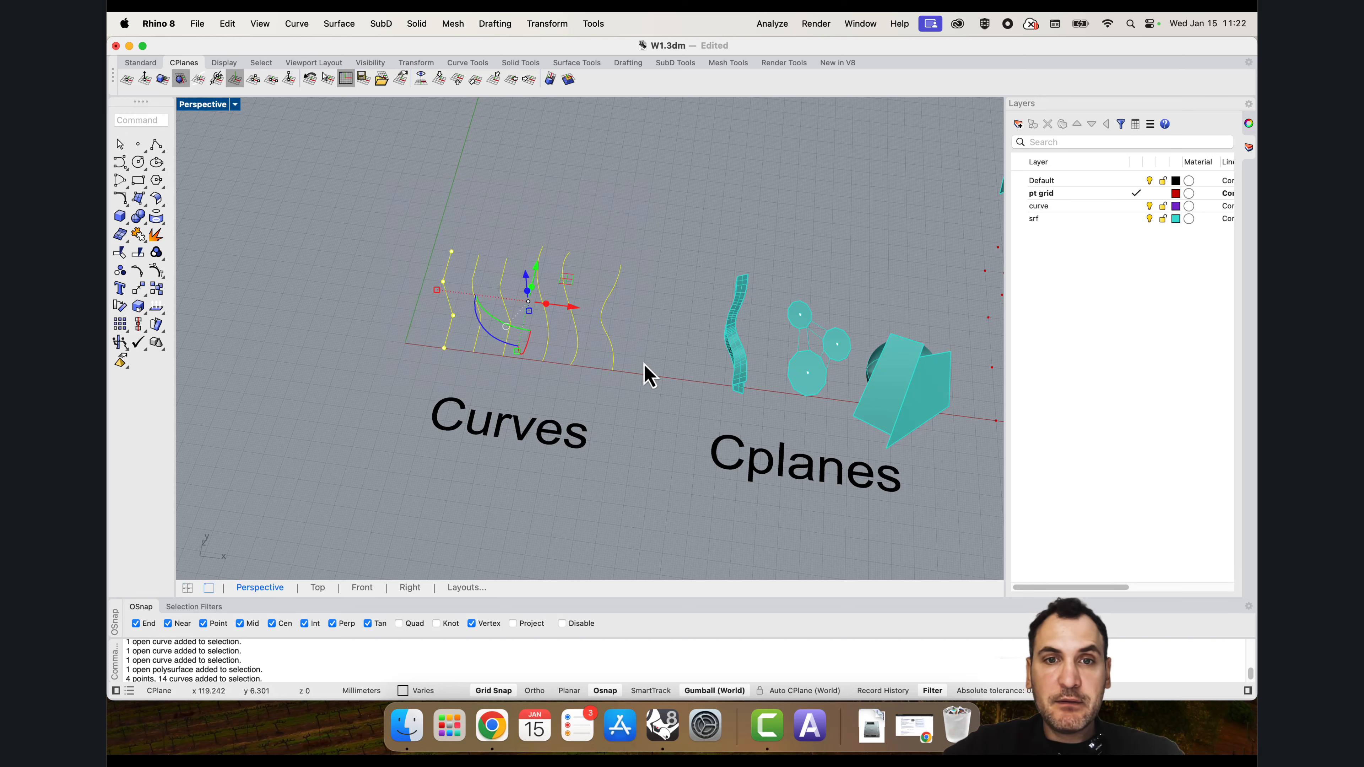
click(648, 377)
Step: Demonstrate a crossing selection over the example curves in the Curves group and clear the selection
drag(658, 389, 626, 348)
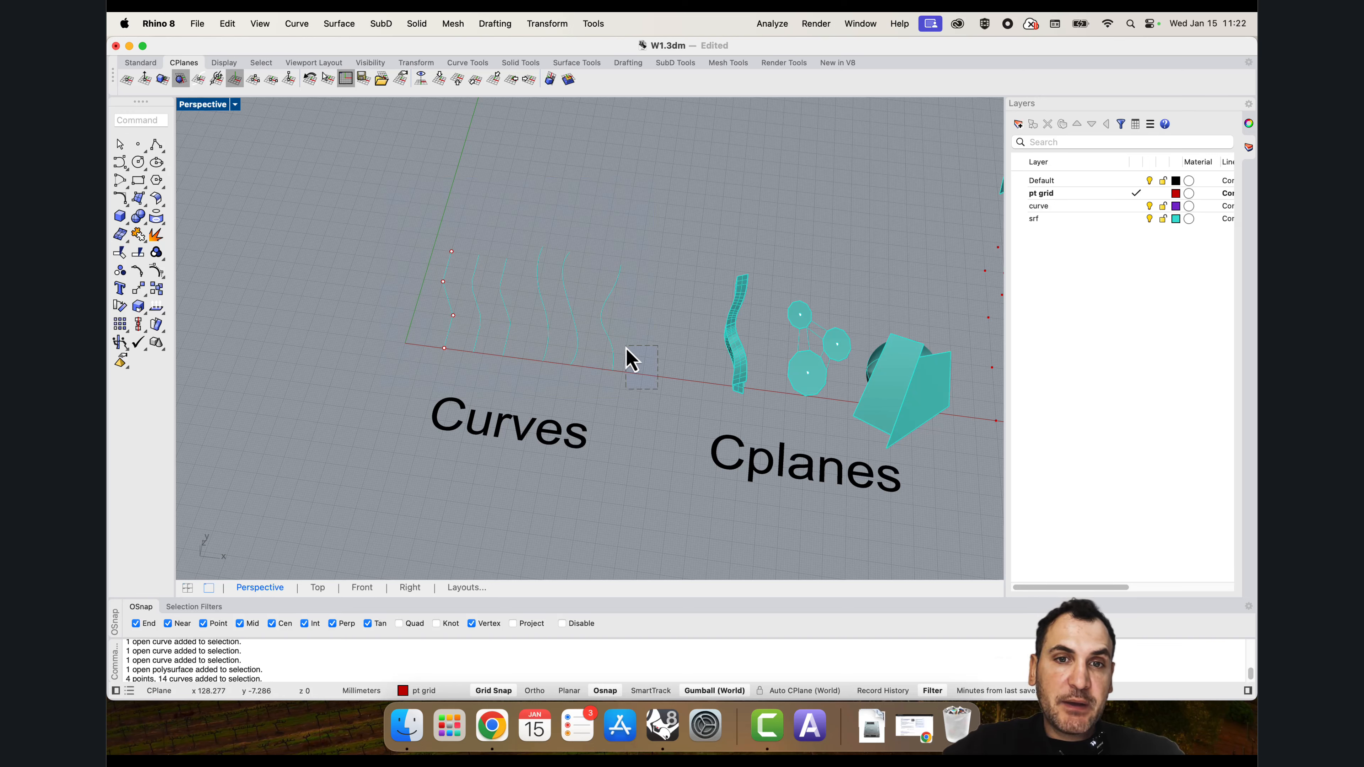
drag(478, 263, 336, 173)
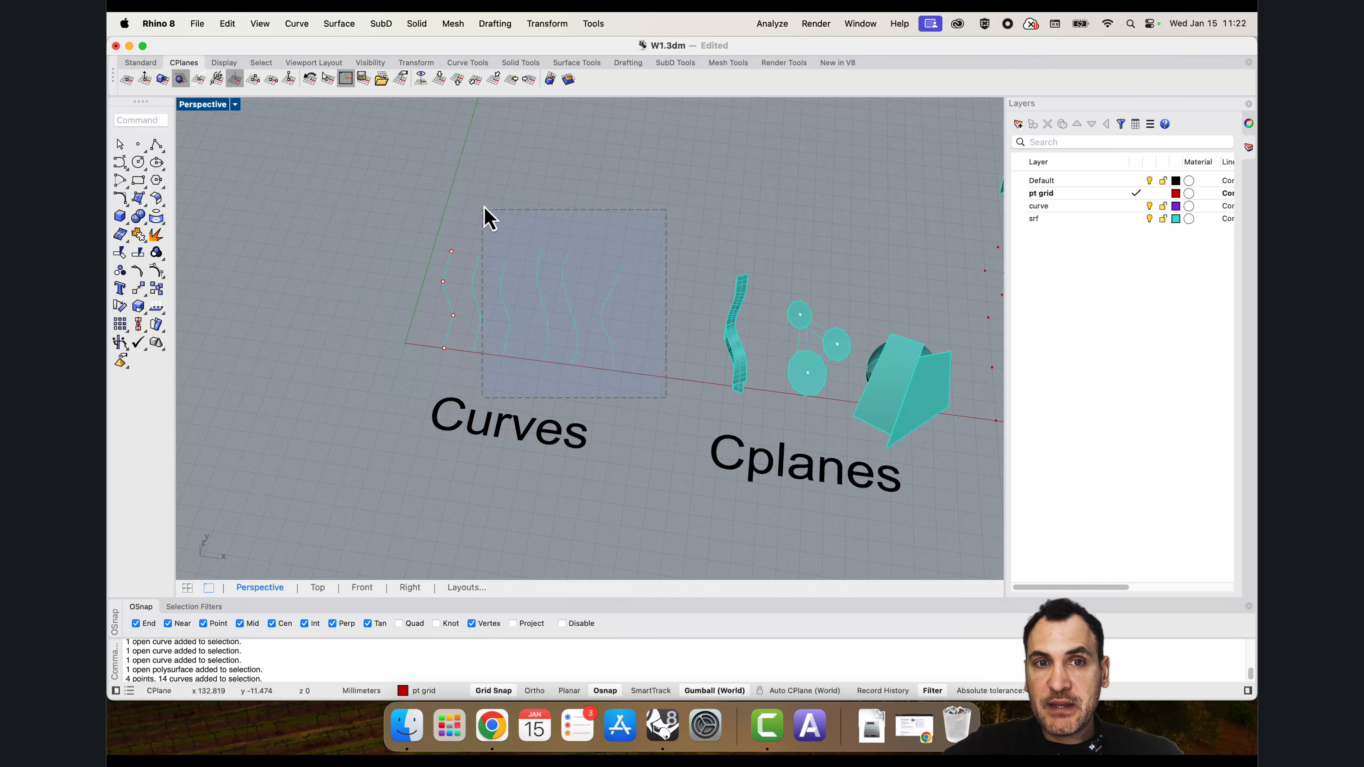
drag(538, 252, 518, 254)
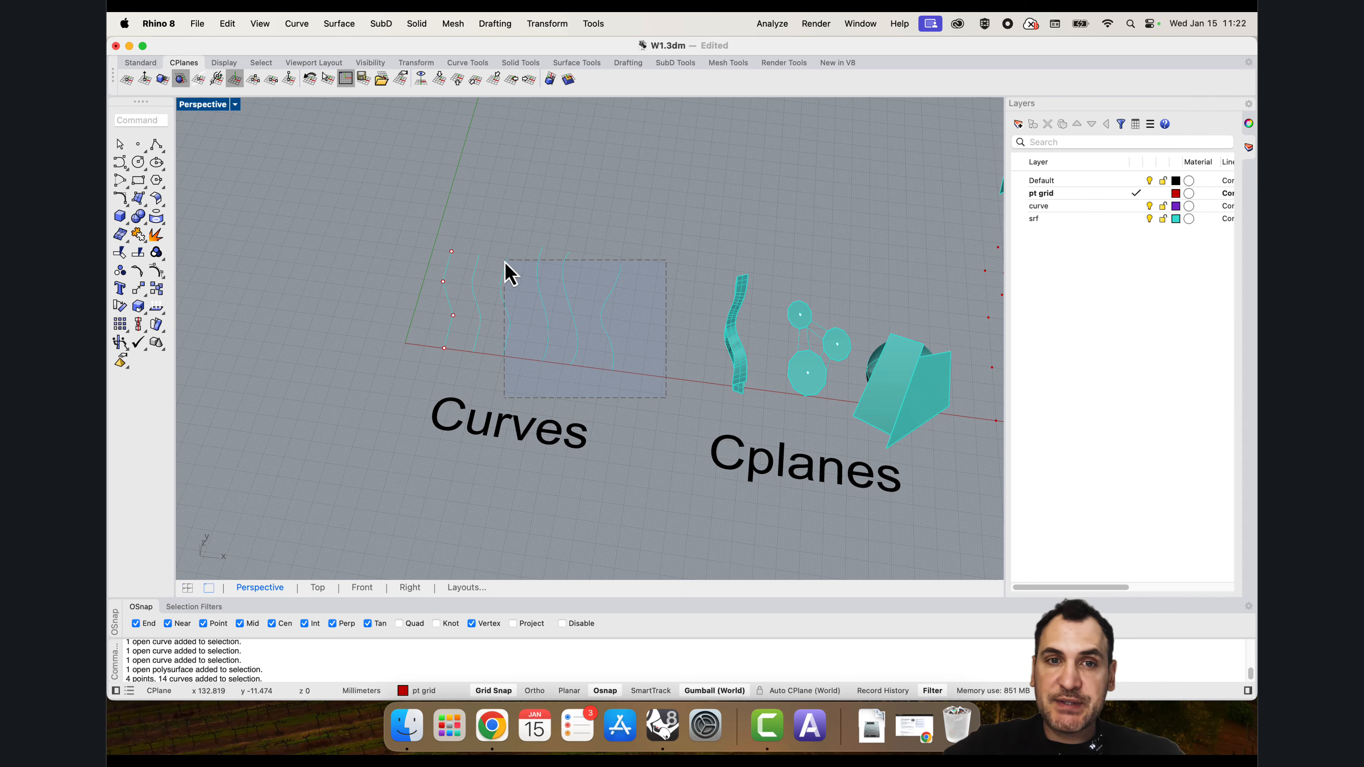
drag(504, 263, 523, 280)
scroll(521, 284, up, 5)
key(Escape)
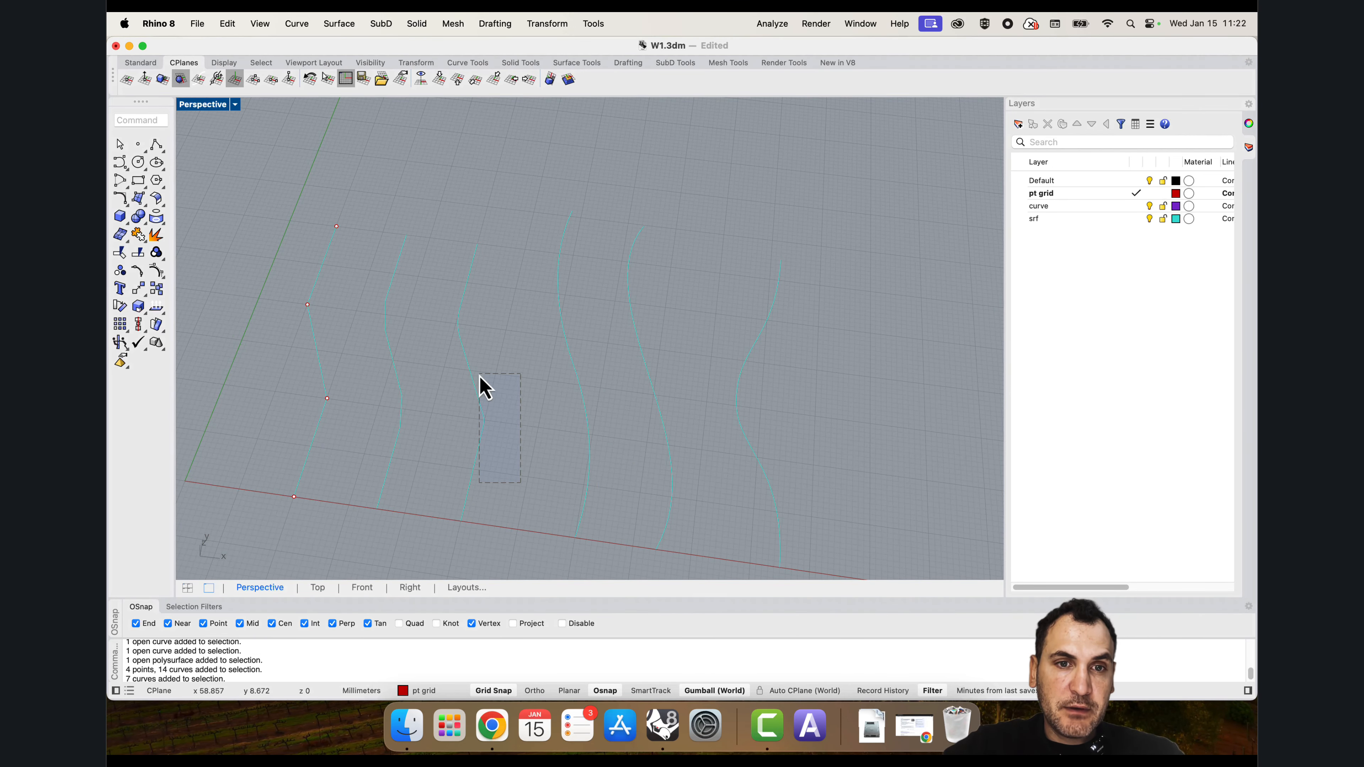
Step: Crossing-select the lower segments of the third example curve and deselect them
drag(480, 376, 479, 376)
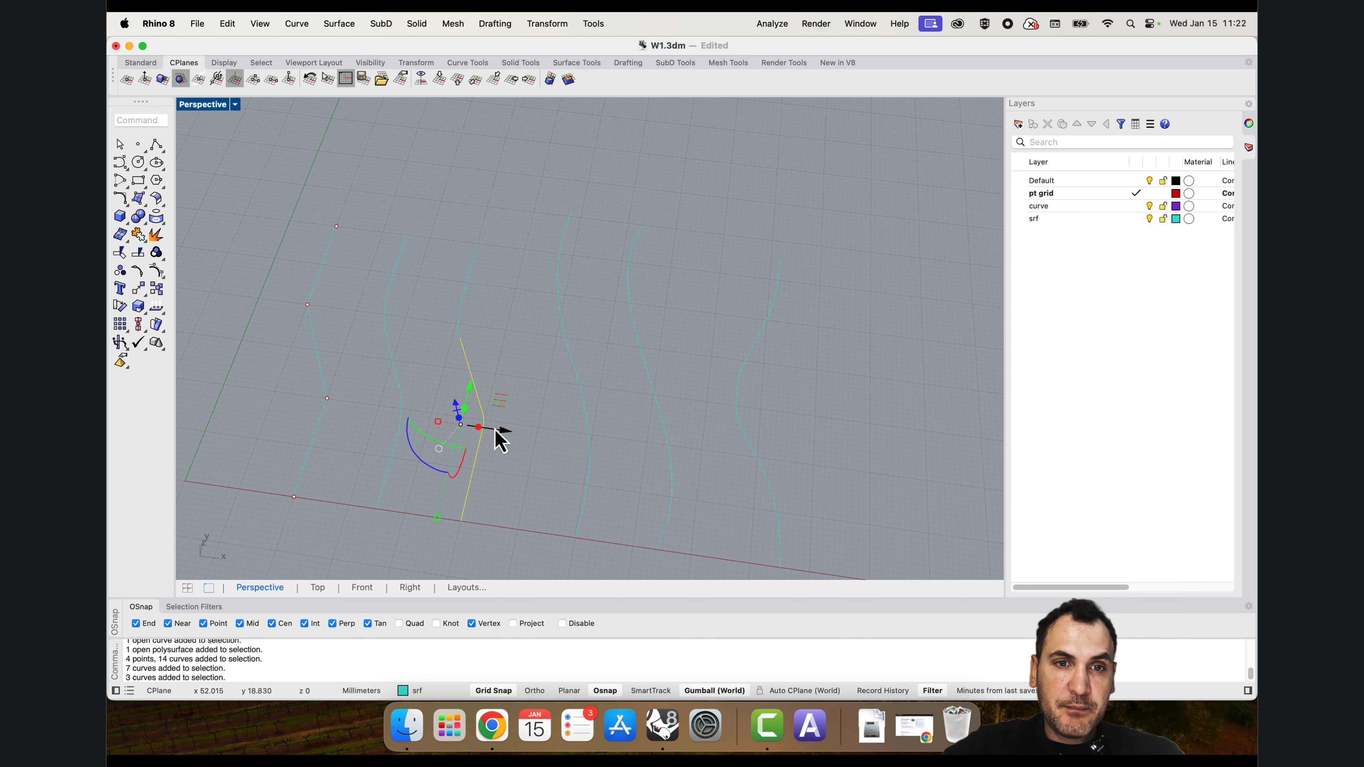
scroll(537, 338, down, 3)
key(Escape)
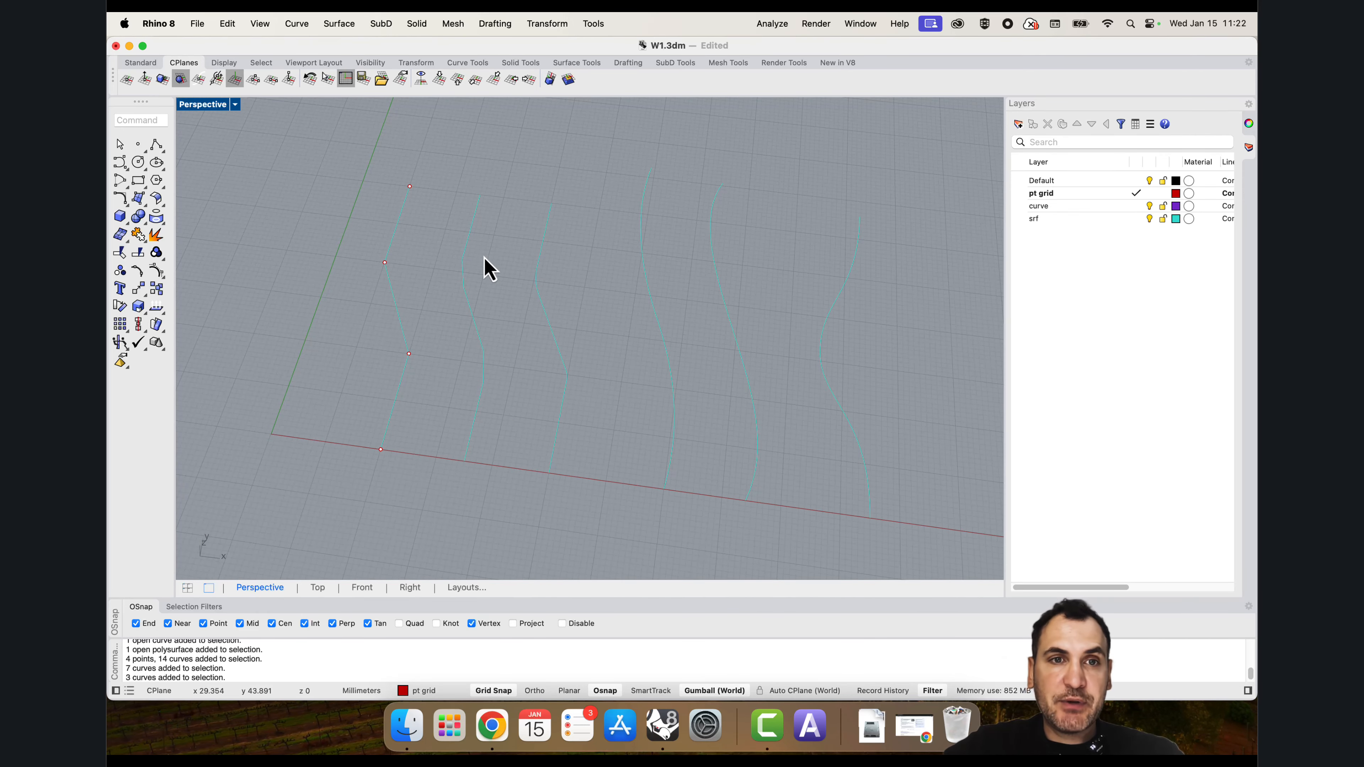
Step: Window-select only the fully enclosed middle segment of the second example curve and deselect it
scroll(484, 258, down, 3)
right_drag(485, 258, 414, 255)
scroll(415, 255, up, 3)
drag(385, 217, 444, 281)
right_drag(451, 278, 450, 226)
drag(435, 223, 490, 349)
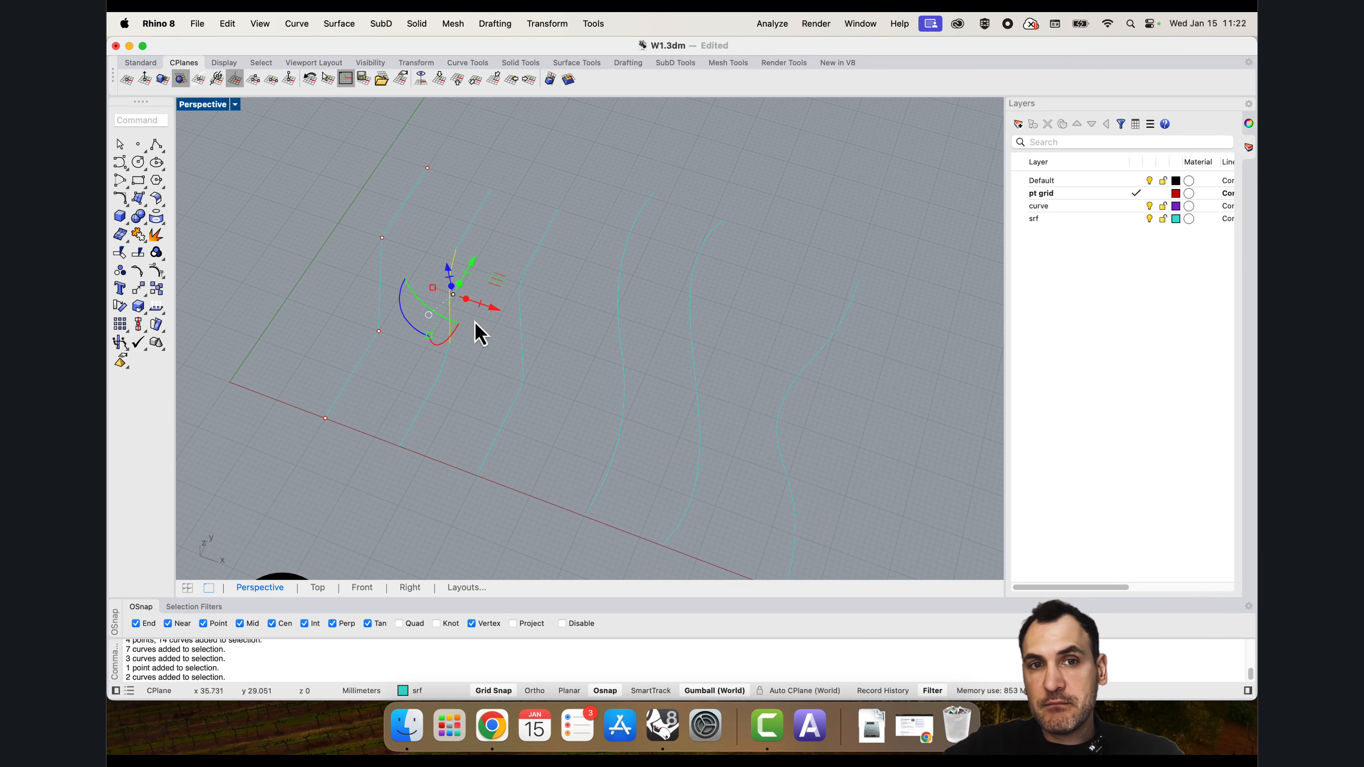
key(Escape)
Step: Undock the Layers panel from the side of the workspace and close it
scroll(554, 332, down, 6)
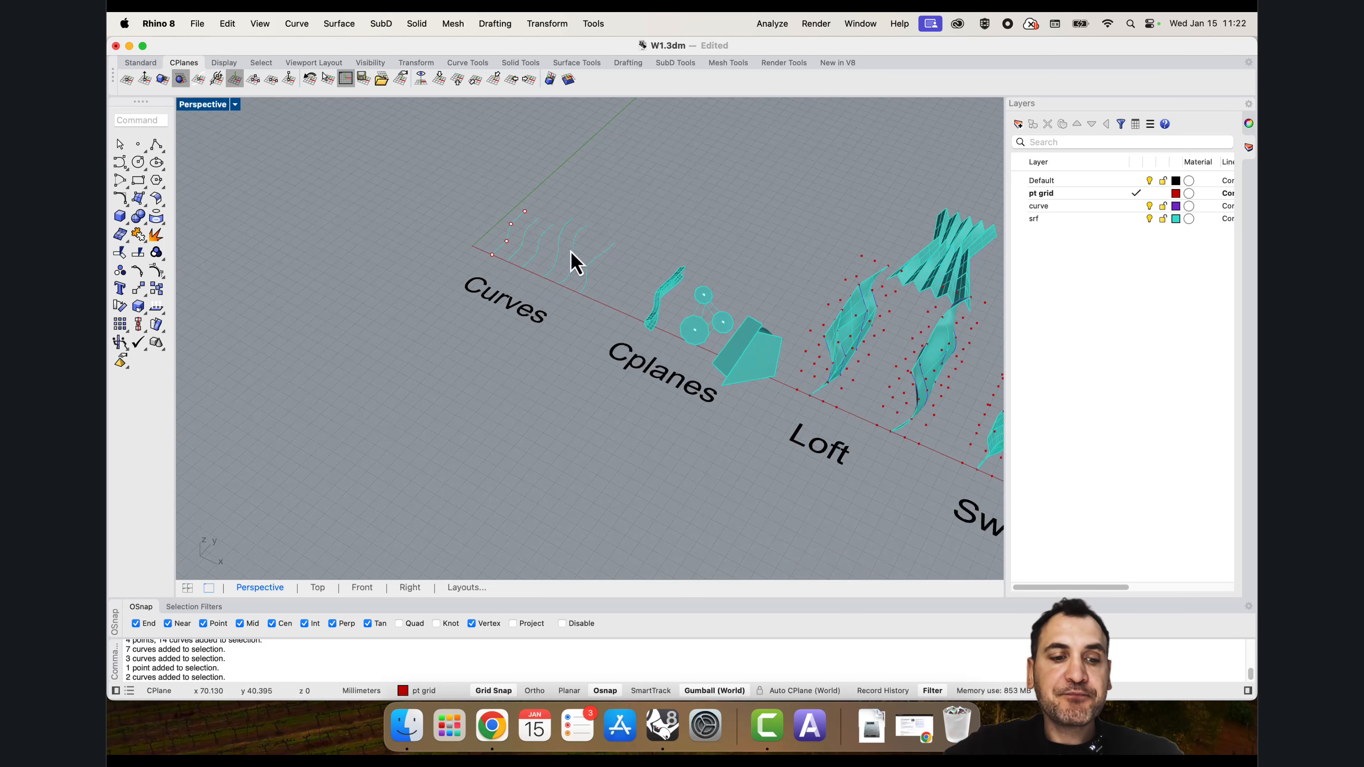
scroll(587, 283, down, 4)
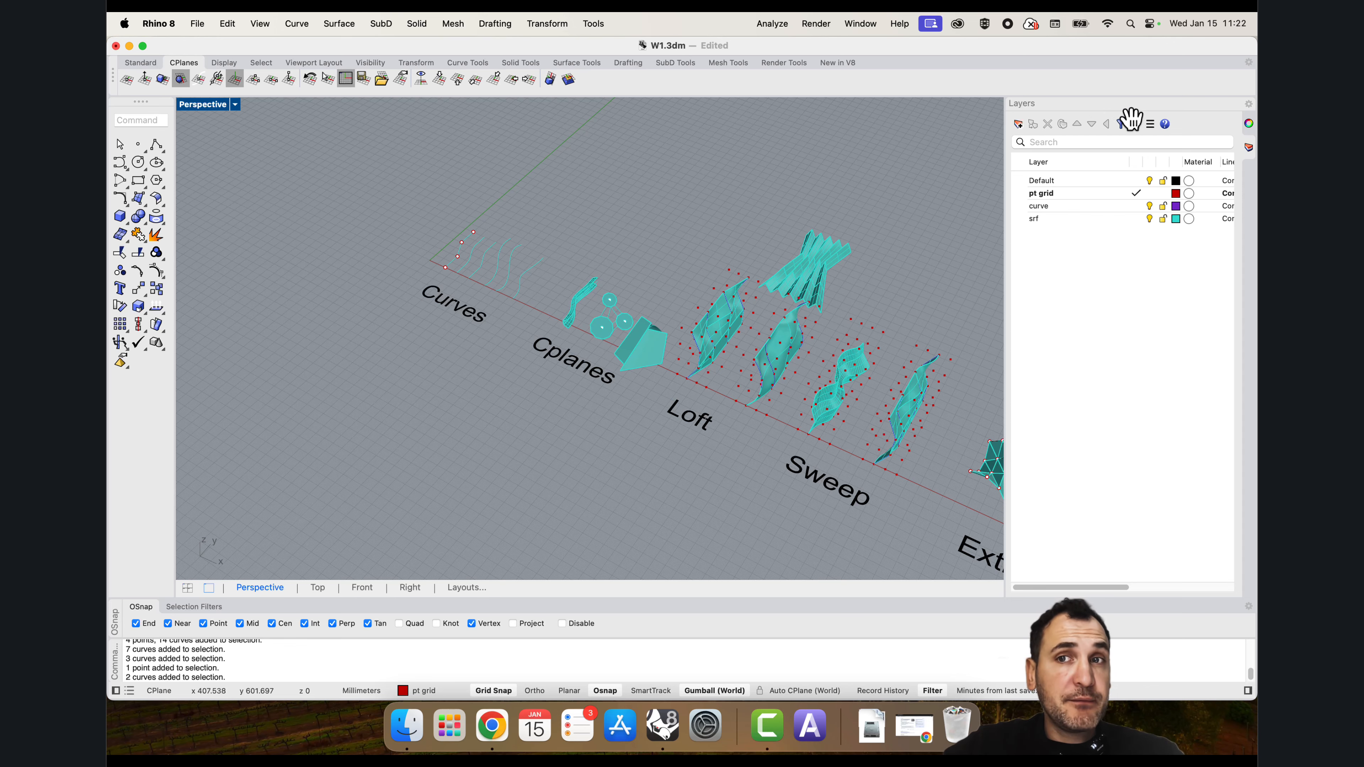
drag(1123, 119, 816, 129)
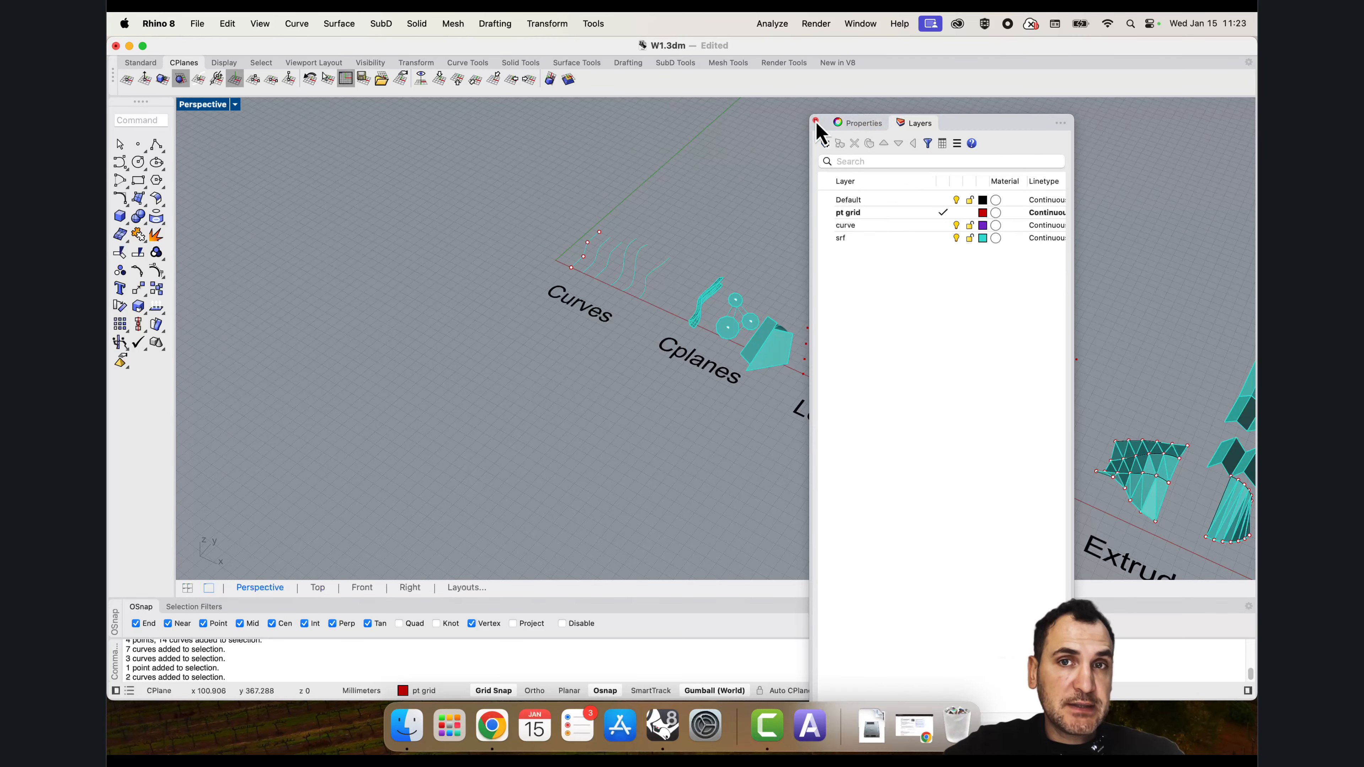
click(815, 121)
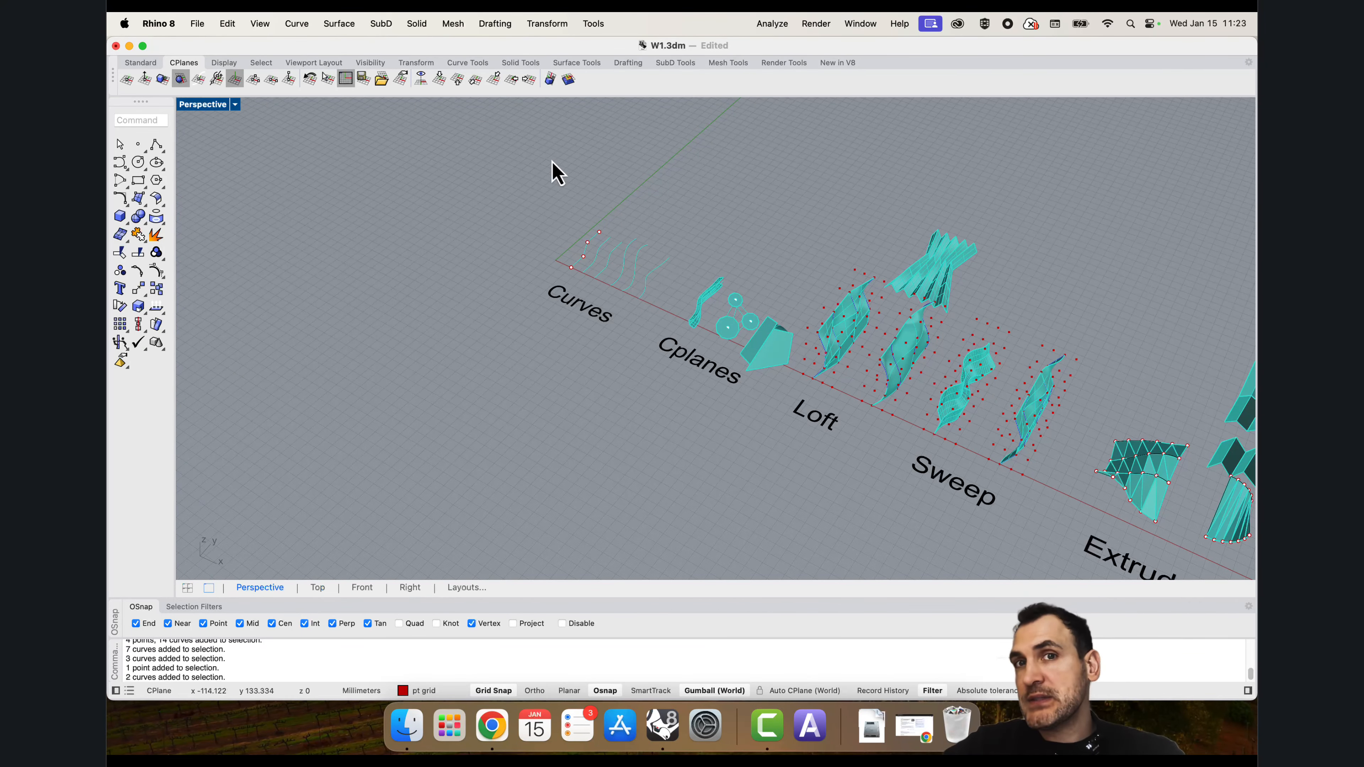
Step: Reopen the Layers panel and dock it back at the side of the viewport
click(226, 25)
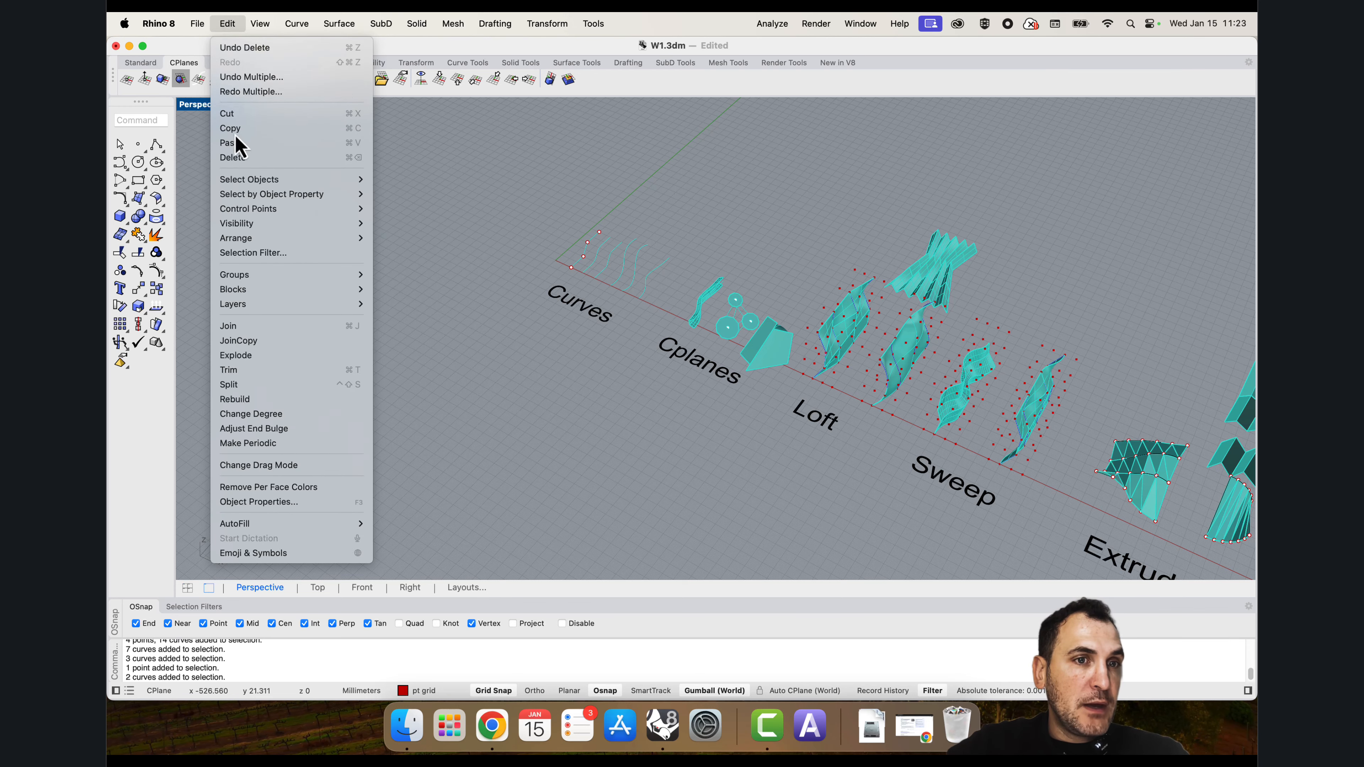
mouse_move(252, 304)
click(446, 303)
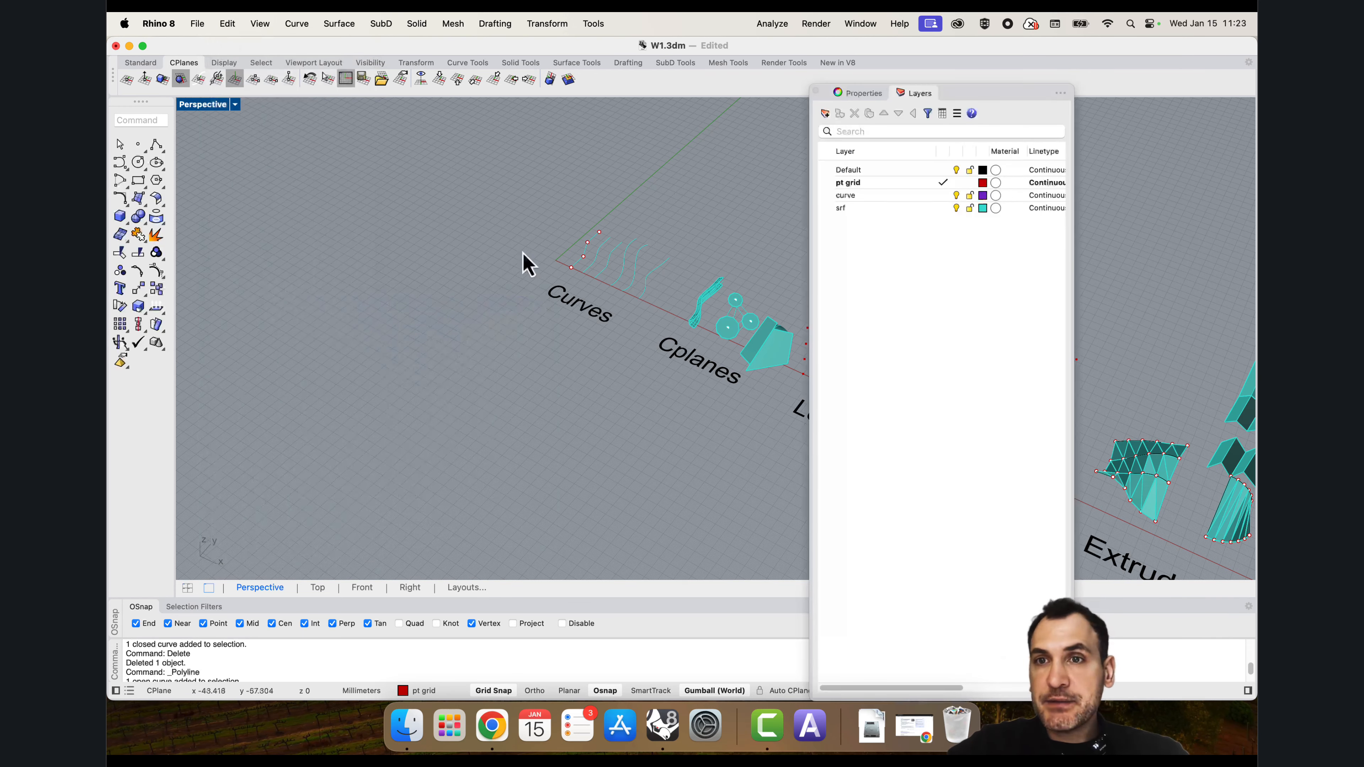
drag(977, 107, 1249, 138)
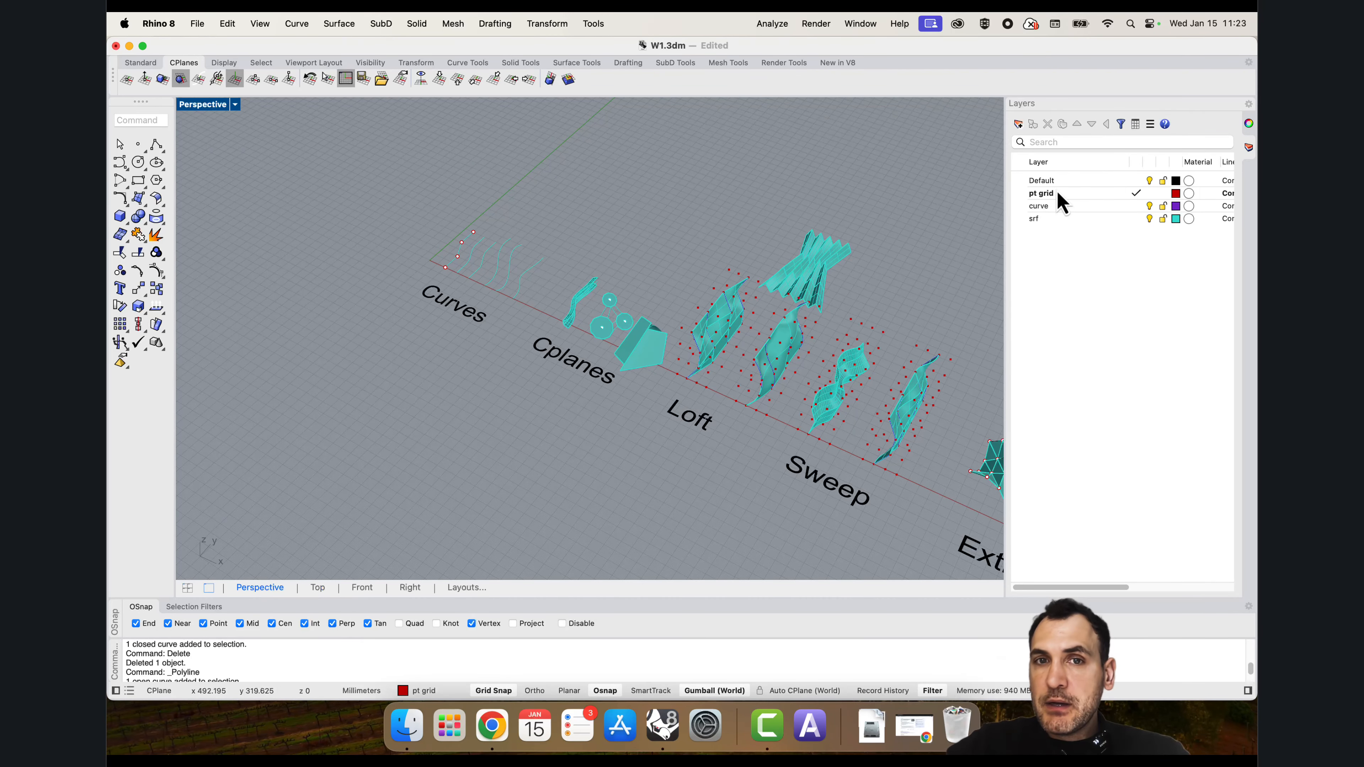
Step: Look over the row of modelling examples from Curves to Patch to compare their points, curves and surfaces with the listed layers
scroll(640, 225, down, 5)
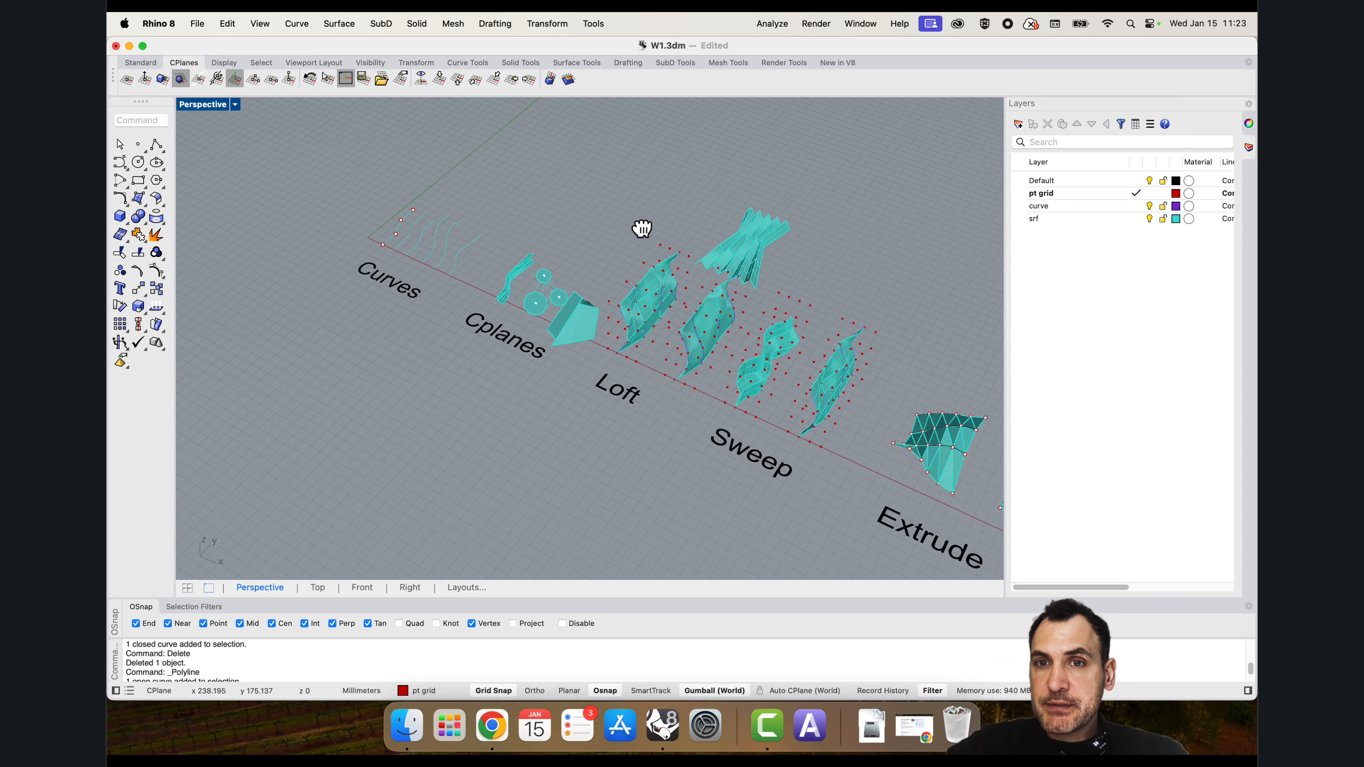
scroll(463, 229, up, 8)
scroll(462, 228, up, 10)
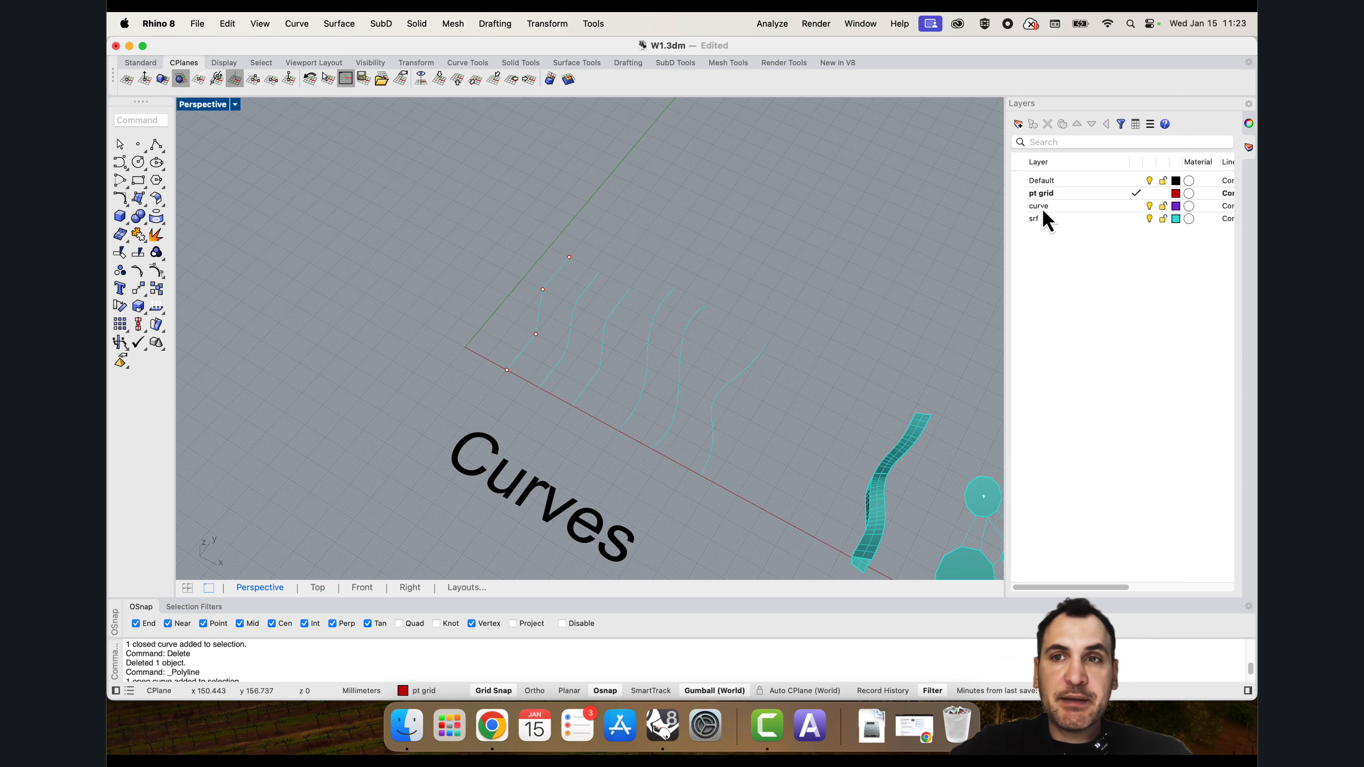
scroll(420, 238, down, 12)
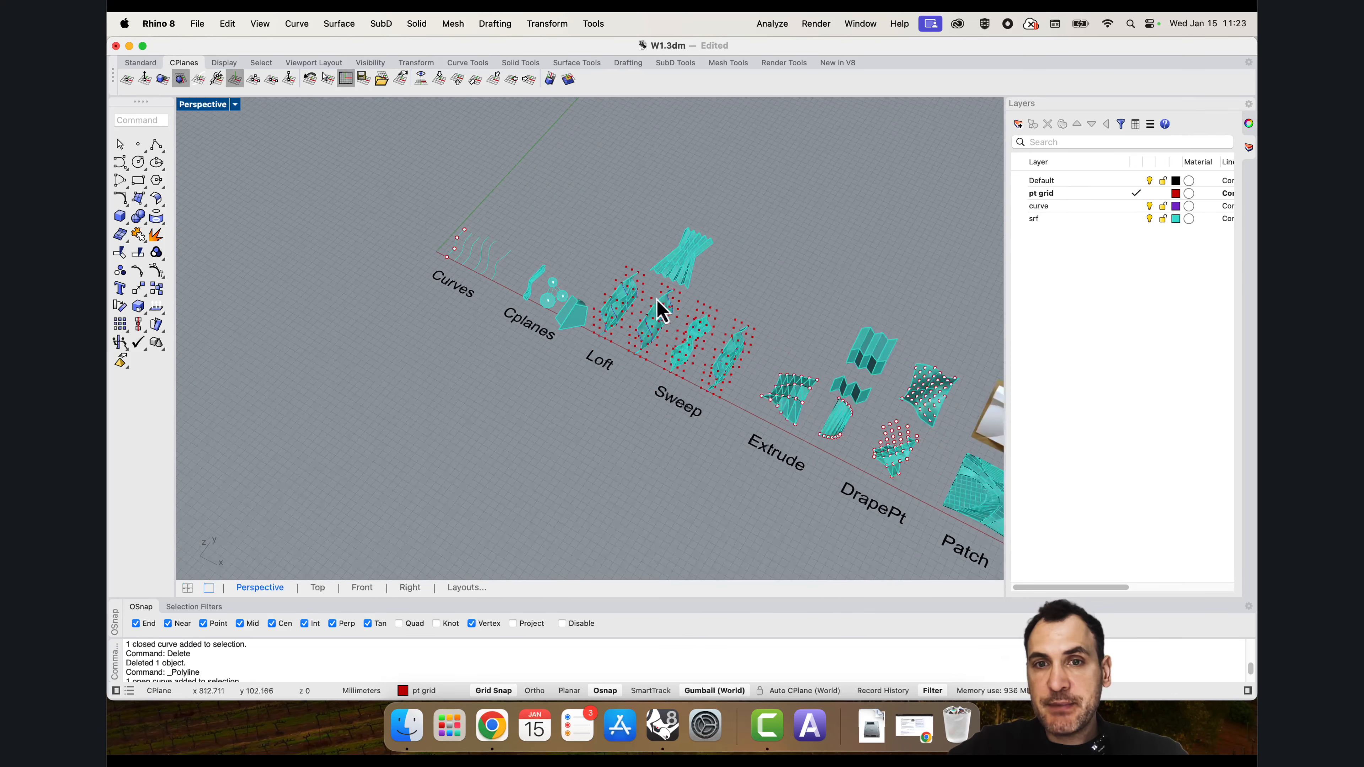
shift+right_drag(470, 246, 653, 337)
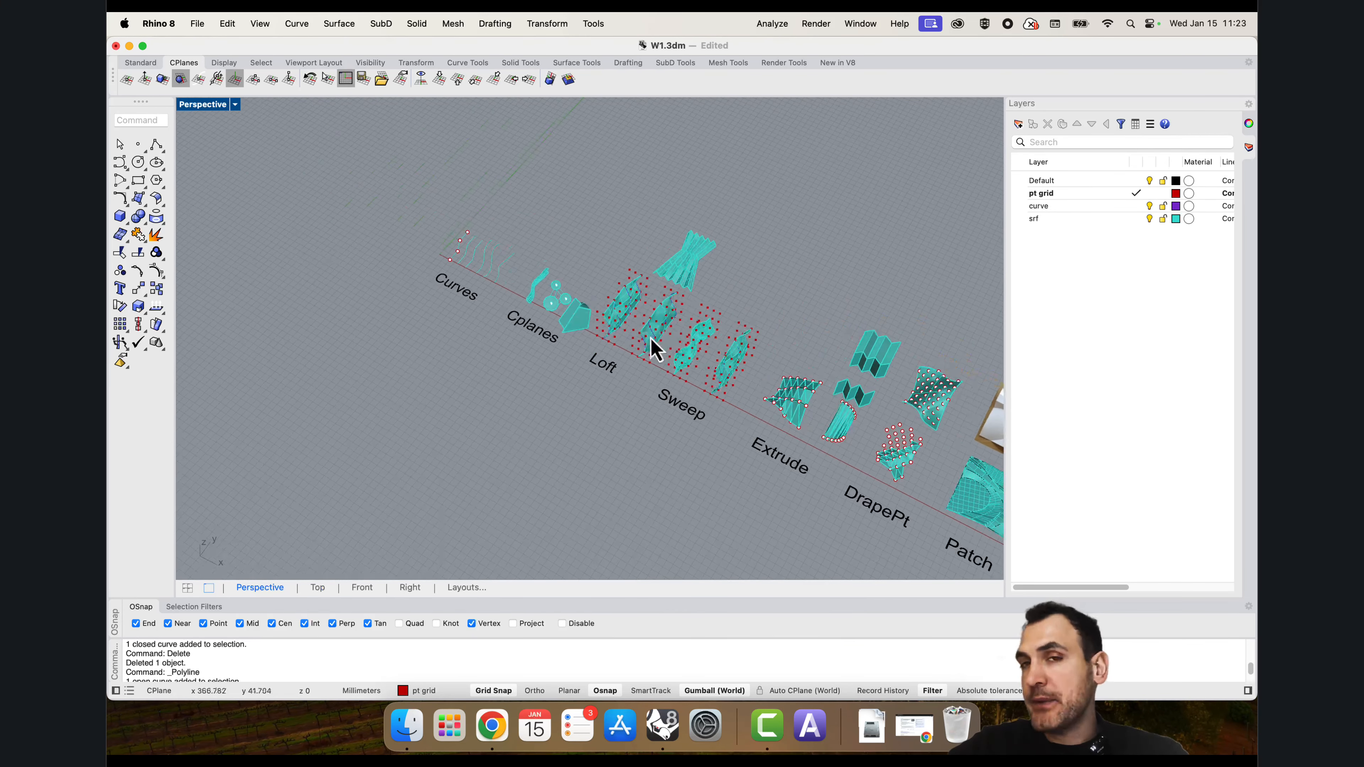
scroll(462, 246, up, 8)
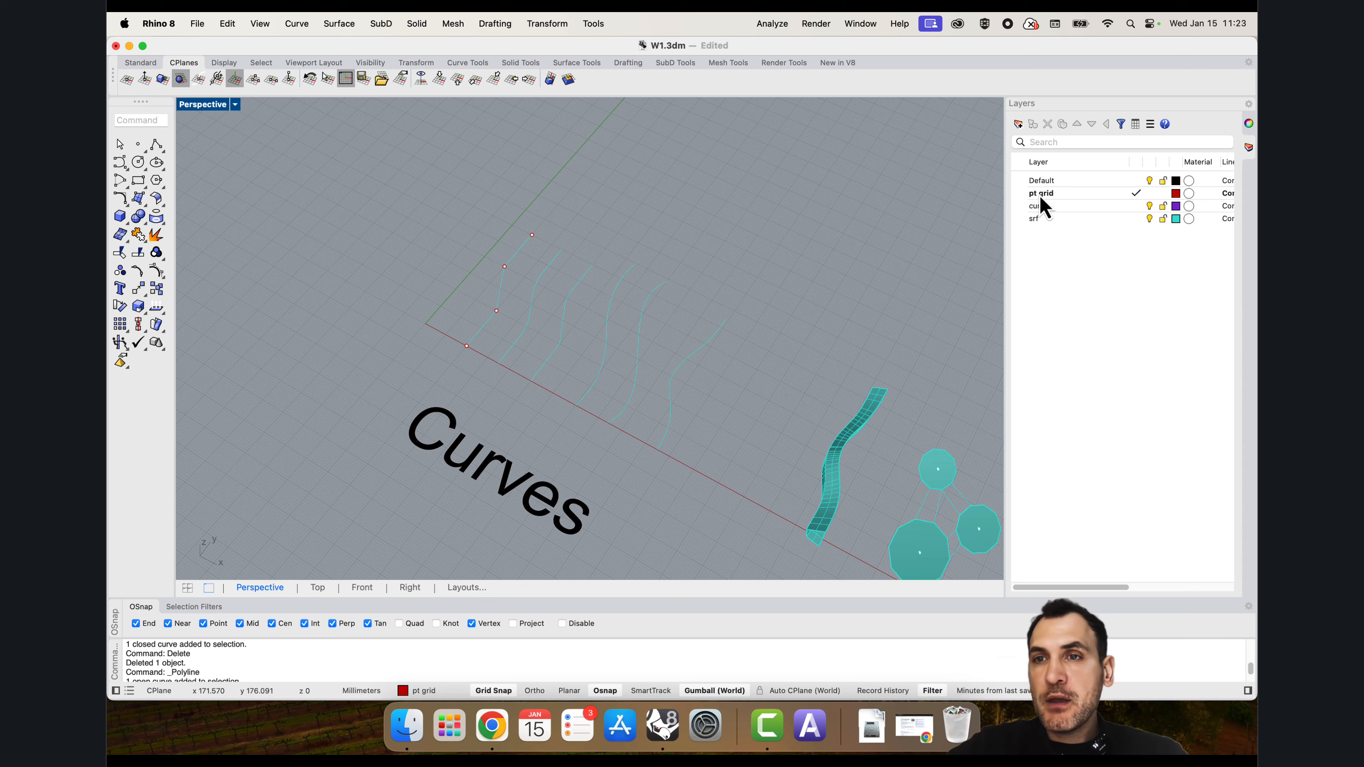
Step: Create a new layer named ptGrid2 and set its colour to Green
click(1018, 126)
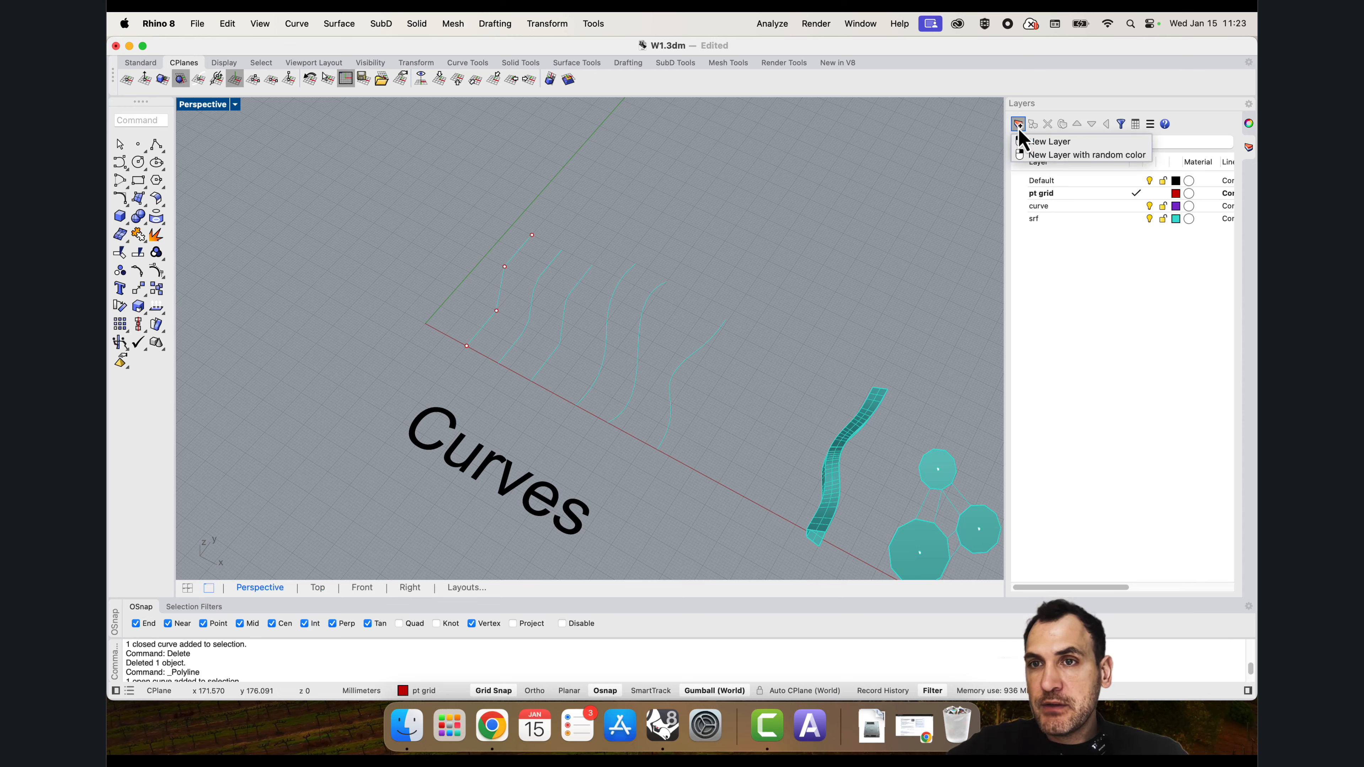
click(1020, 138)
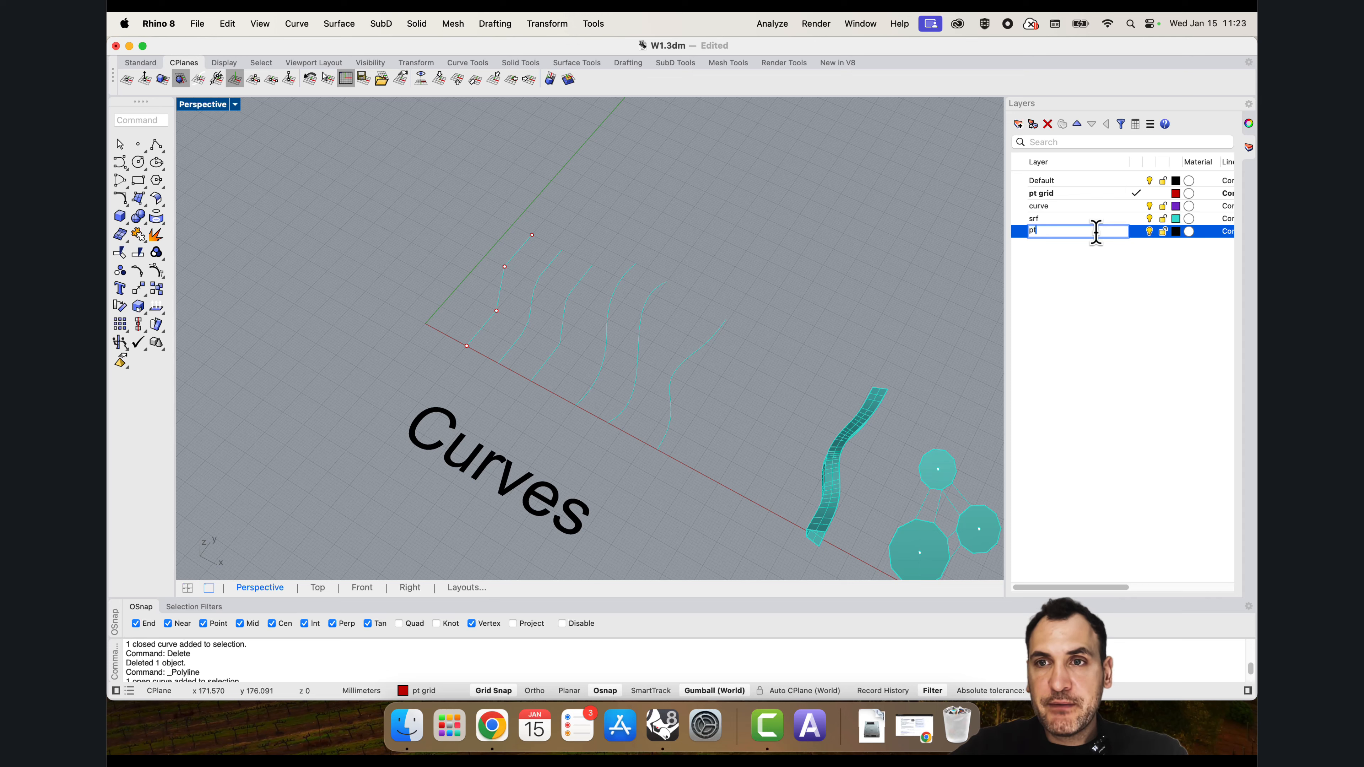
key(Return)
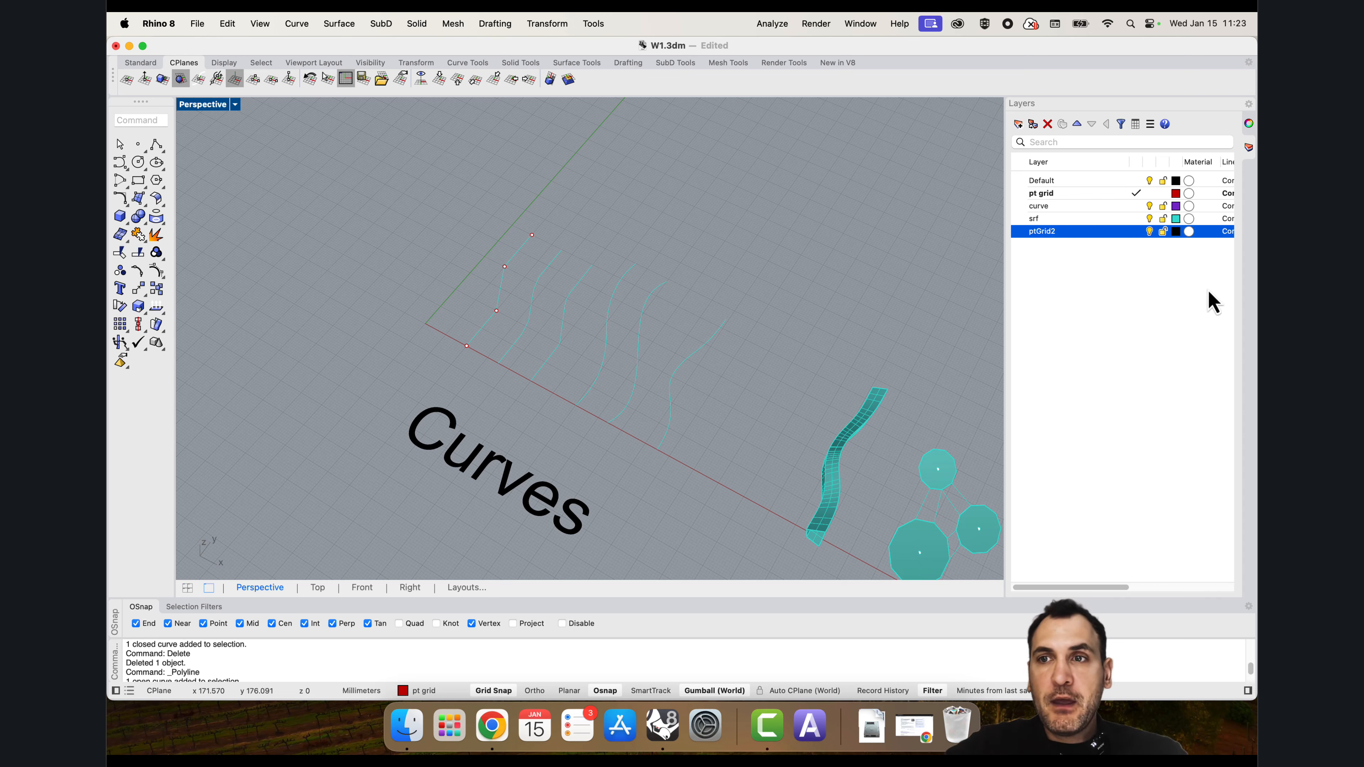
click(1176, 232)
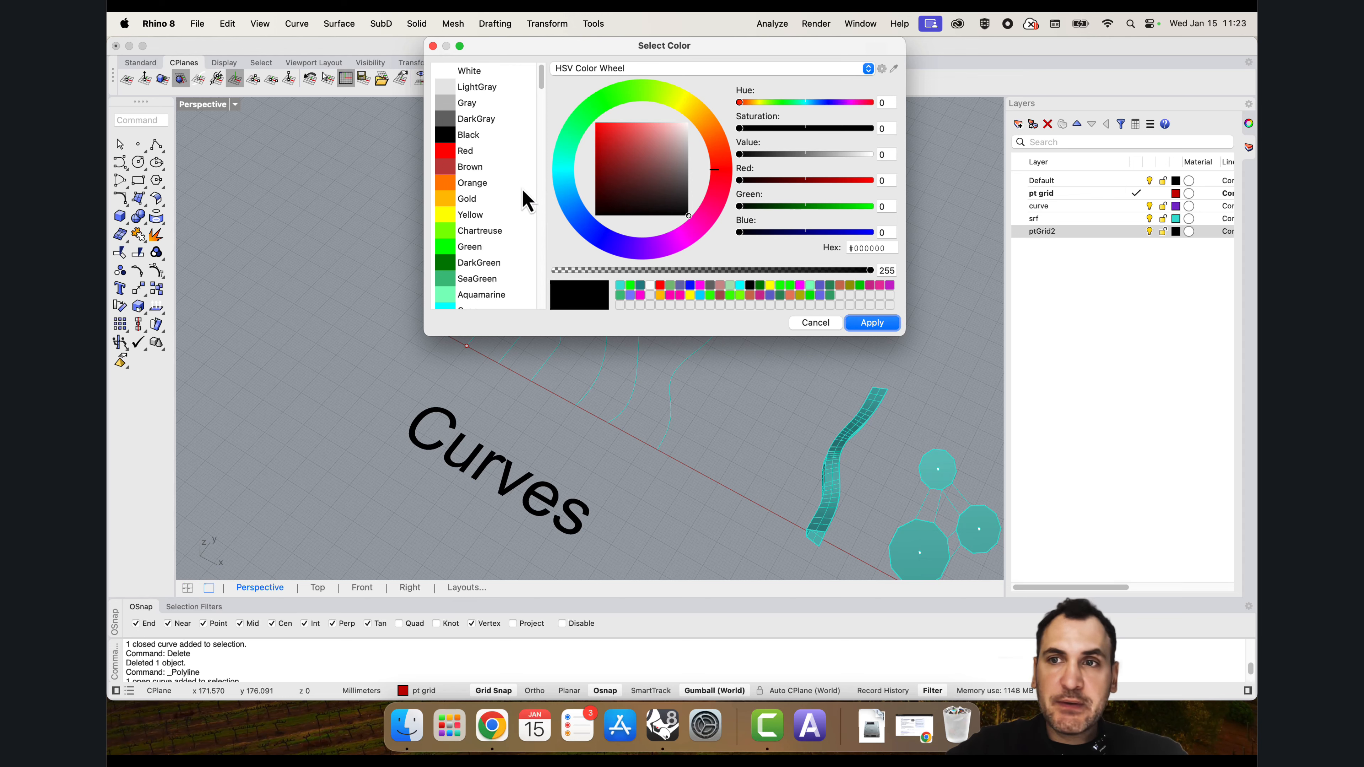
click(471, 250)
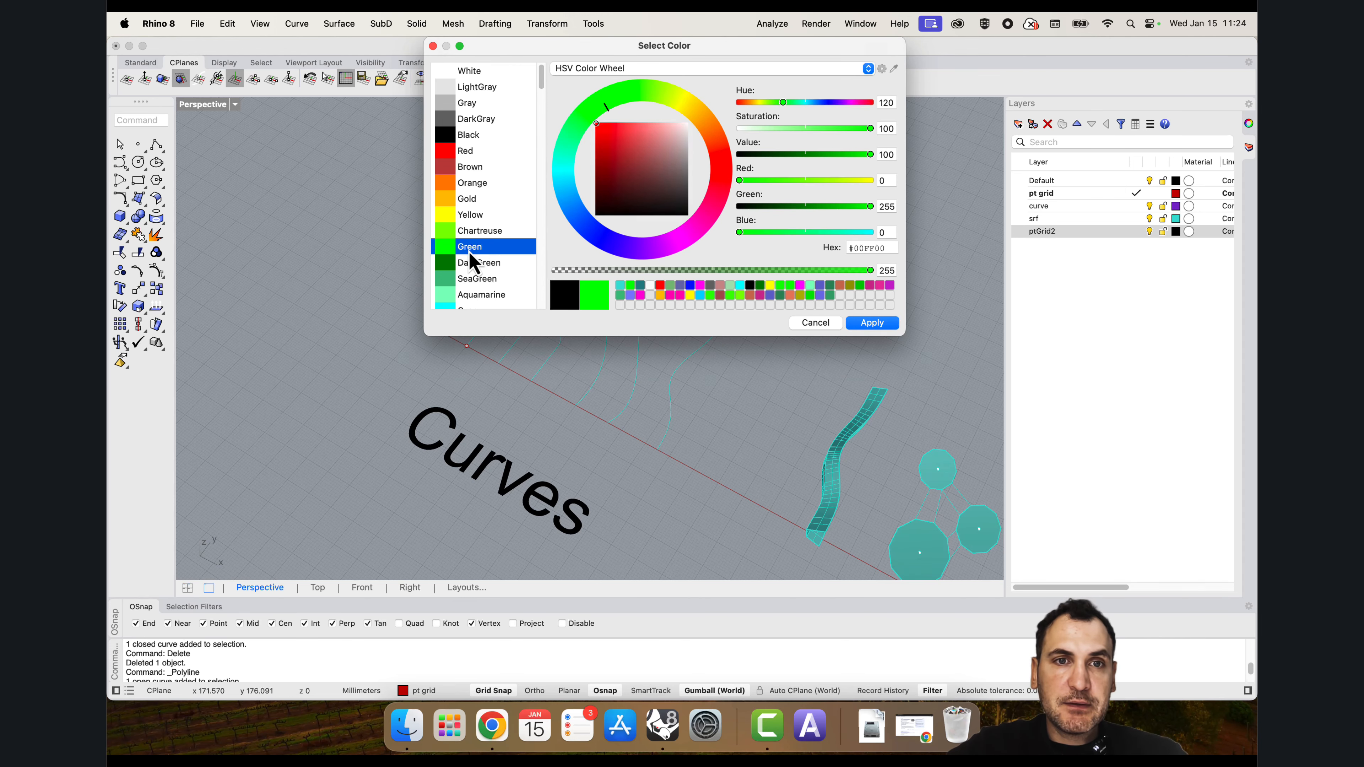
click(889, 322)
Step: Make ptGrid2 the current layer and place five separate points on the empty ground in front of the Curves label
scroll(749, 189, down, 5)
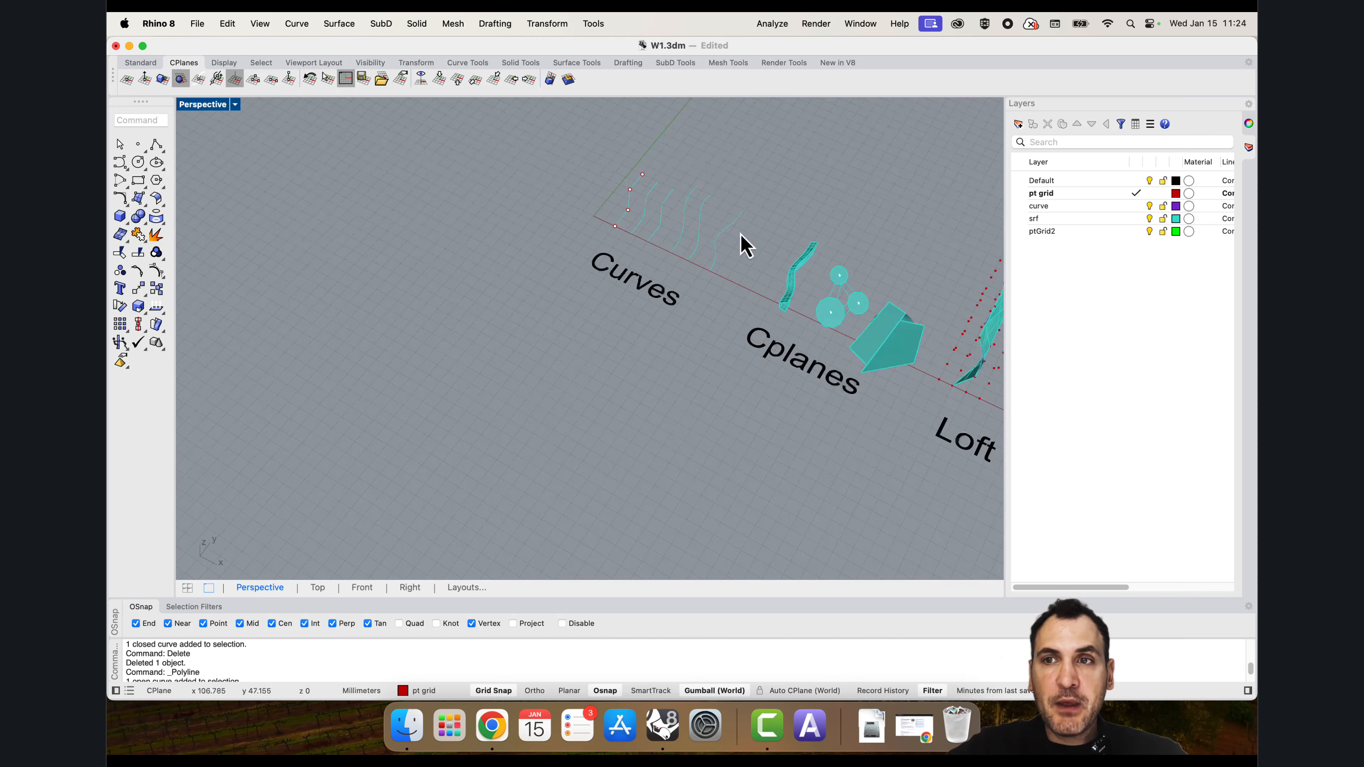
double_click(1118, 233)
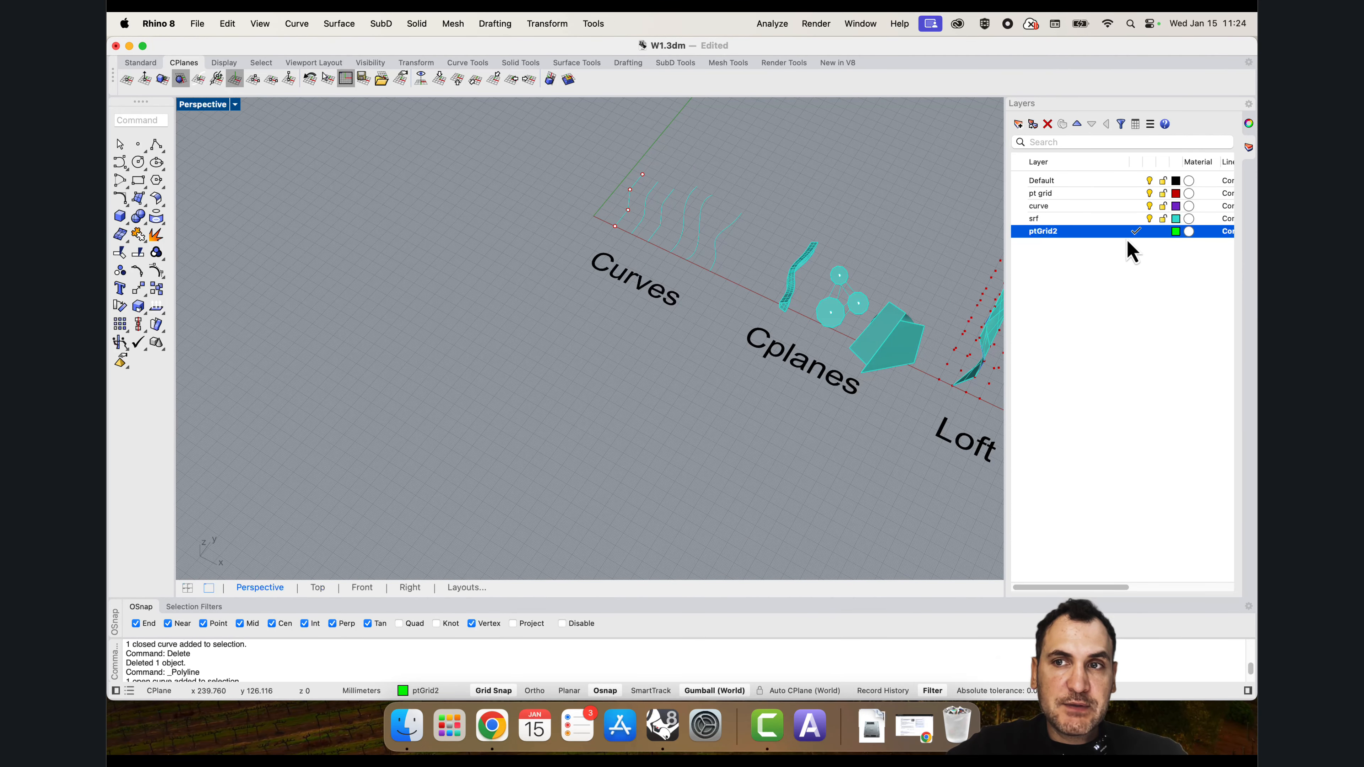
click(1134, 261)
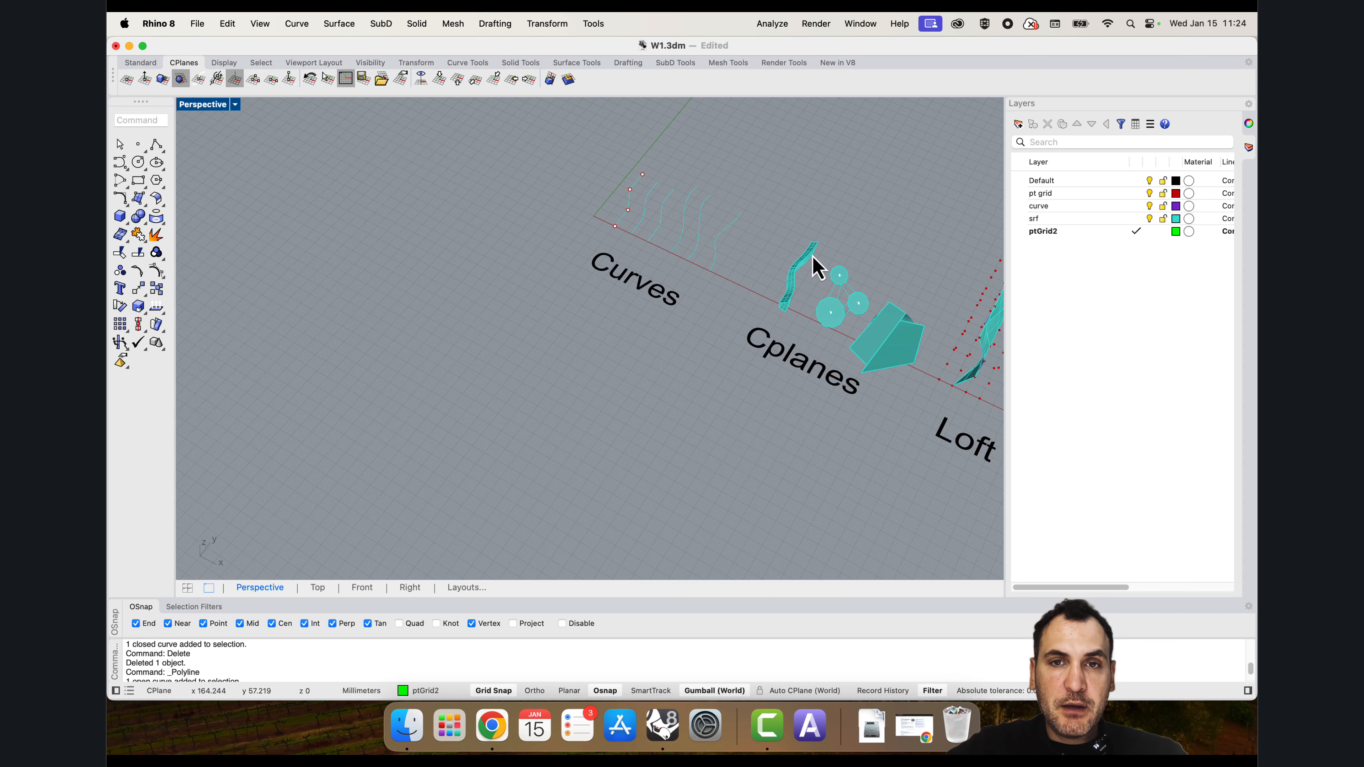
click(140, 145)
scroll(506, 392, up, 5)
click(547, 361)
right_click(604, 327)
click(612, 329)
right_click(618, 343)
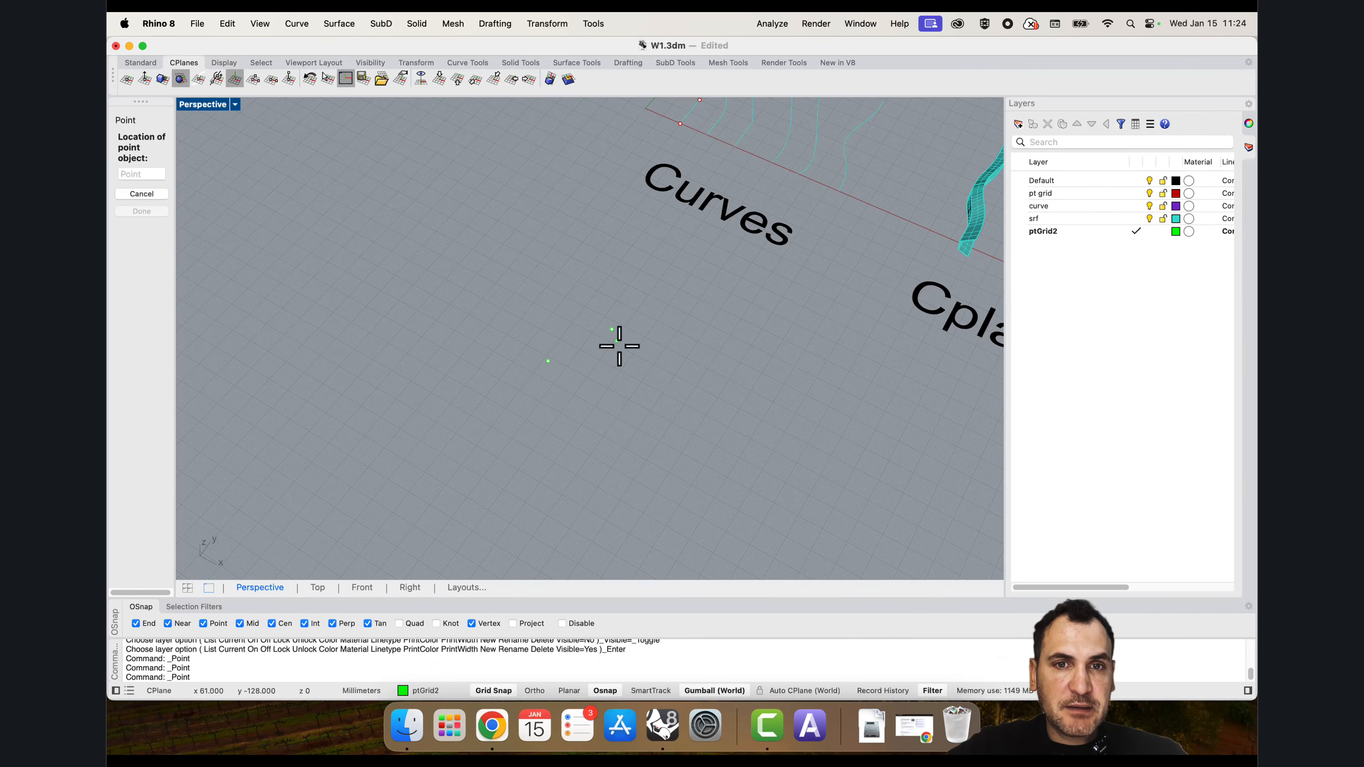
click(621, 380)
right_click(584, 406)
click(508, 369)
right_click(523, 368)
click(549, 412)
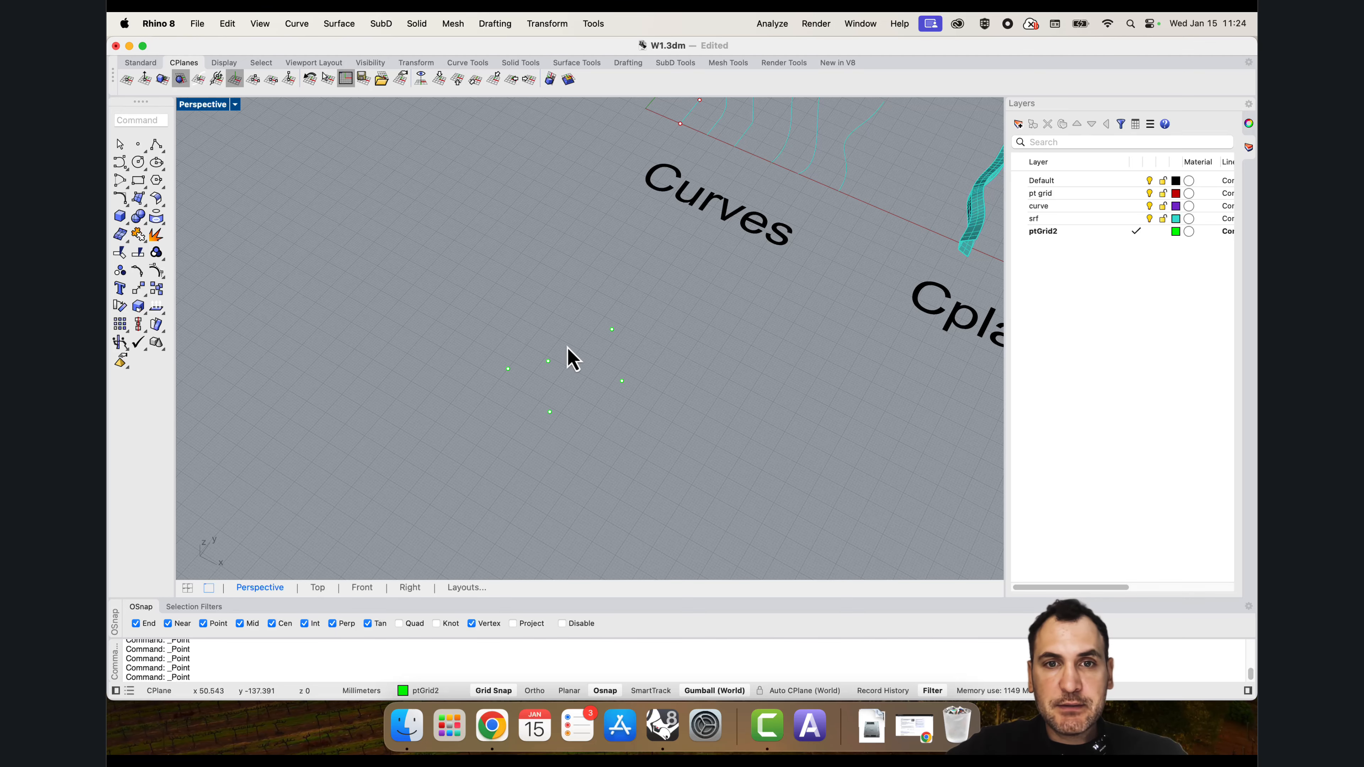
scroll(568, 349, up, 5)
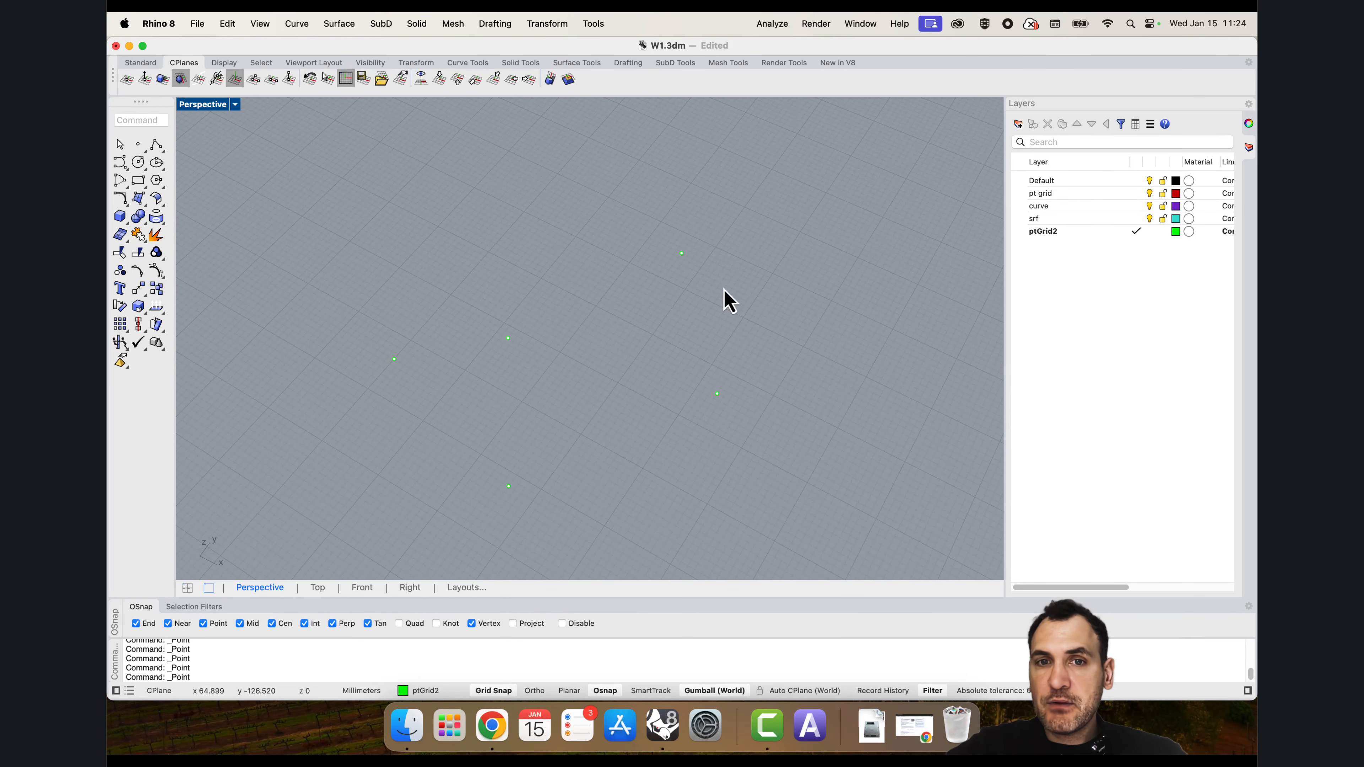
Step: Move the ptGrid2 layer up the layer list and back down below srf
click(1079, 232)
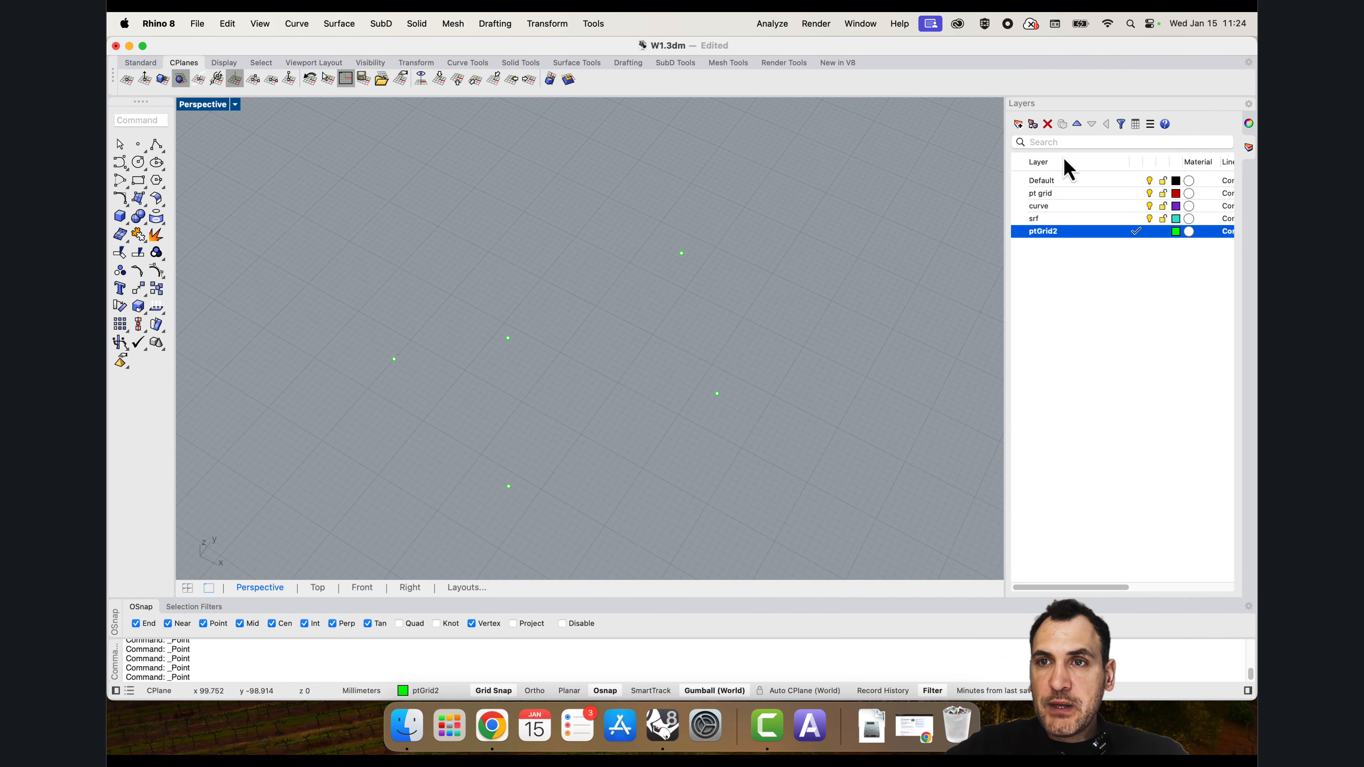
click(1076, 124)
click(1078, 124)
click(1092, 124)
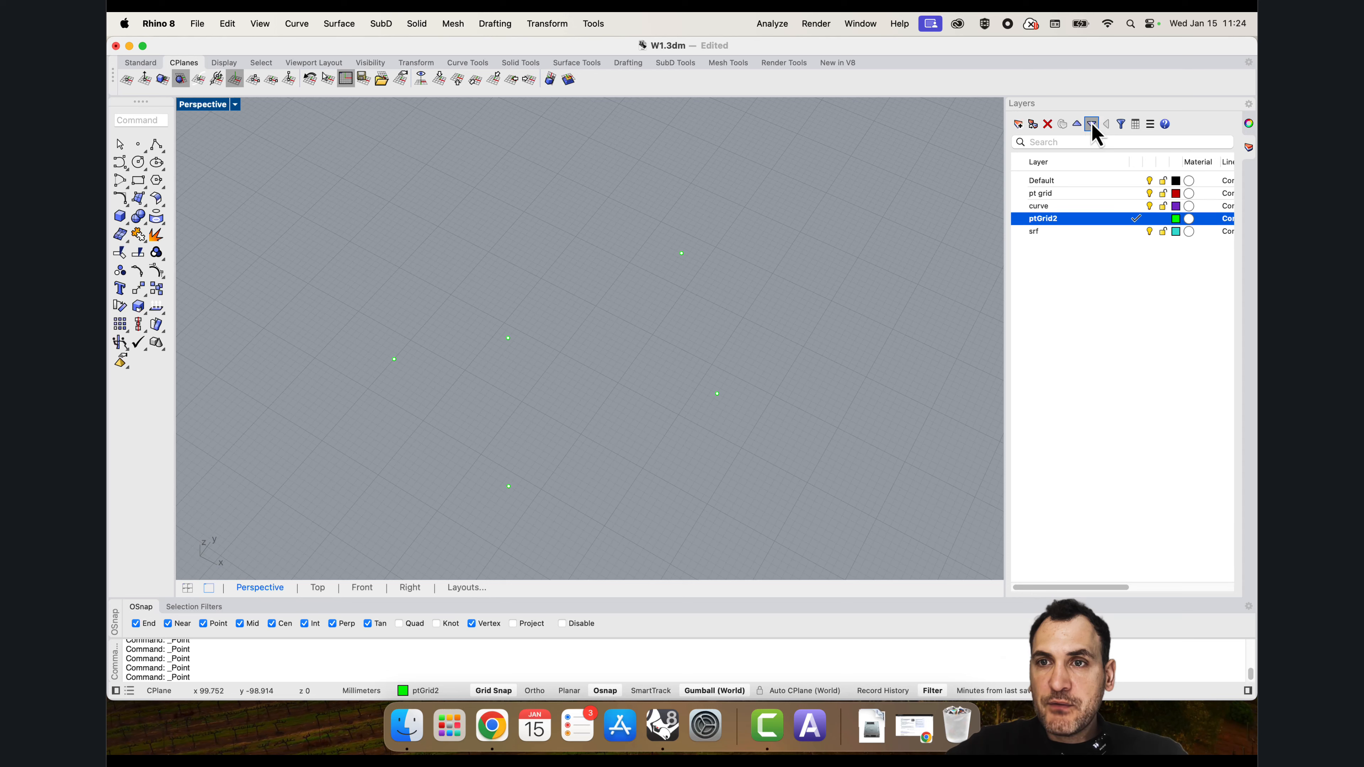
click(1092, 124)
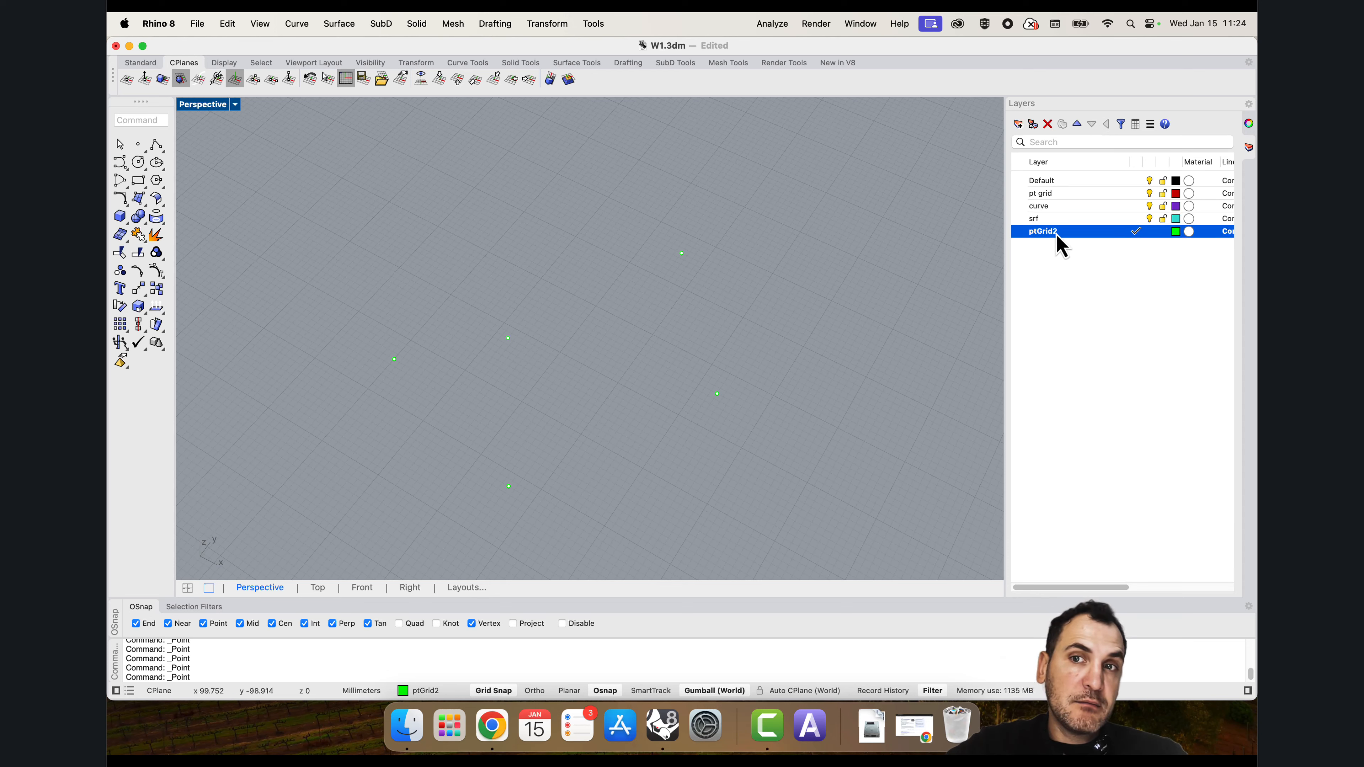
drag(1057, 234, 1117, 252)
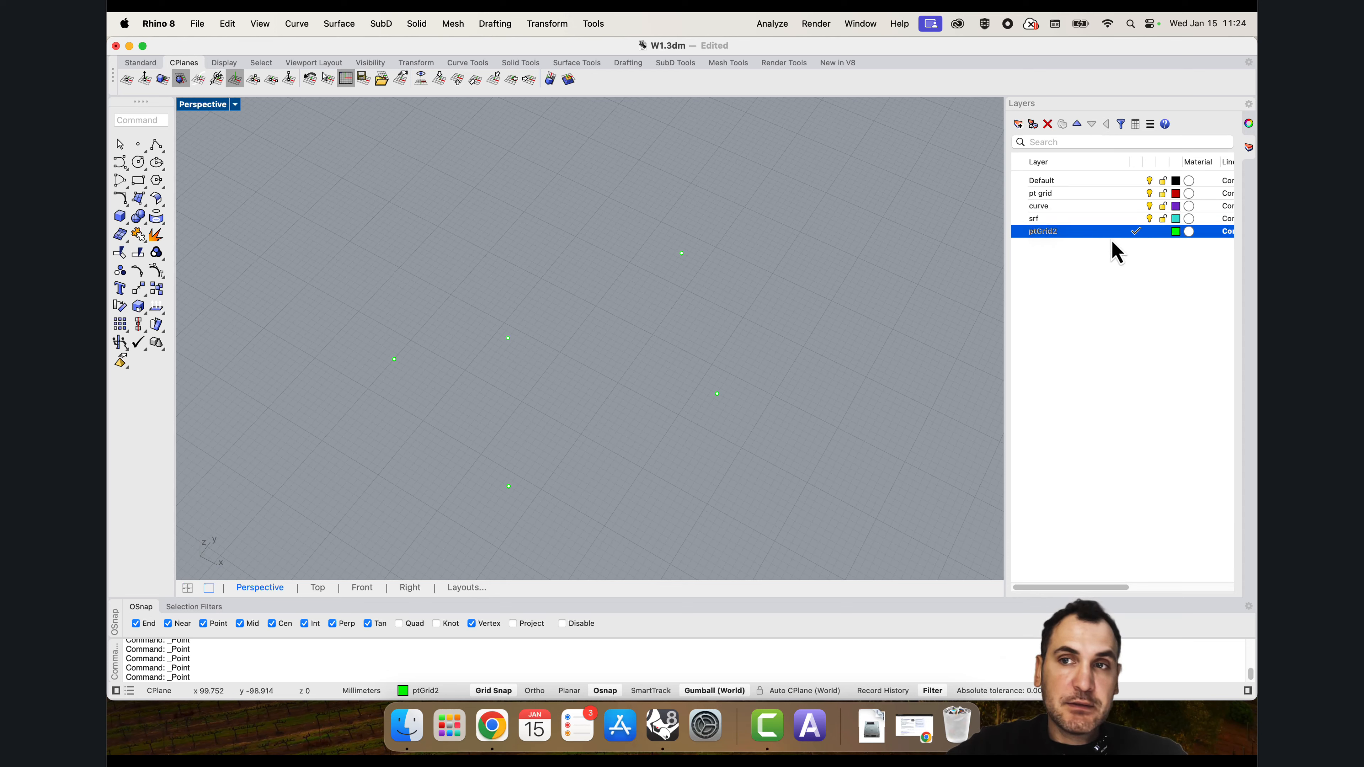
click(1110, 274)
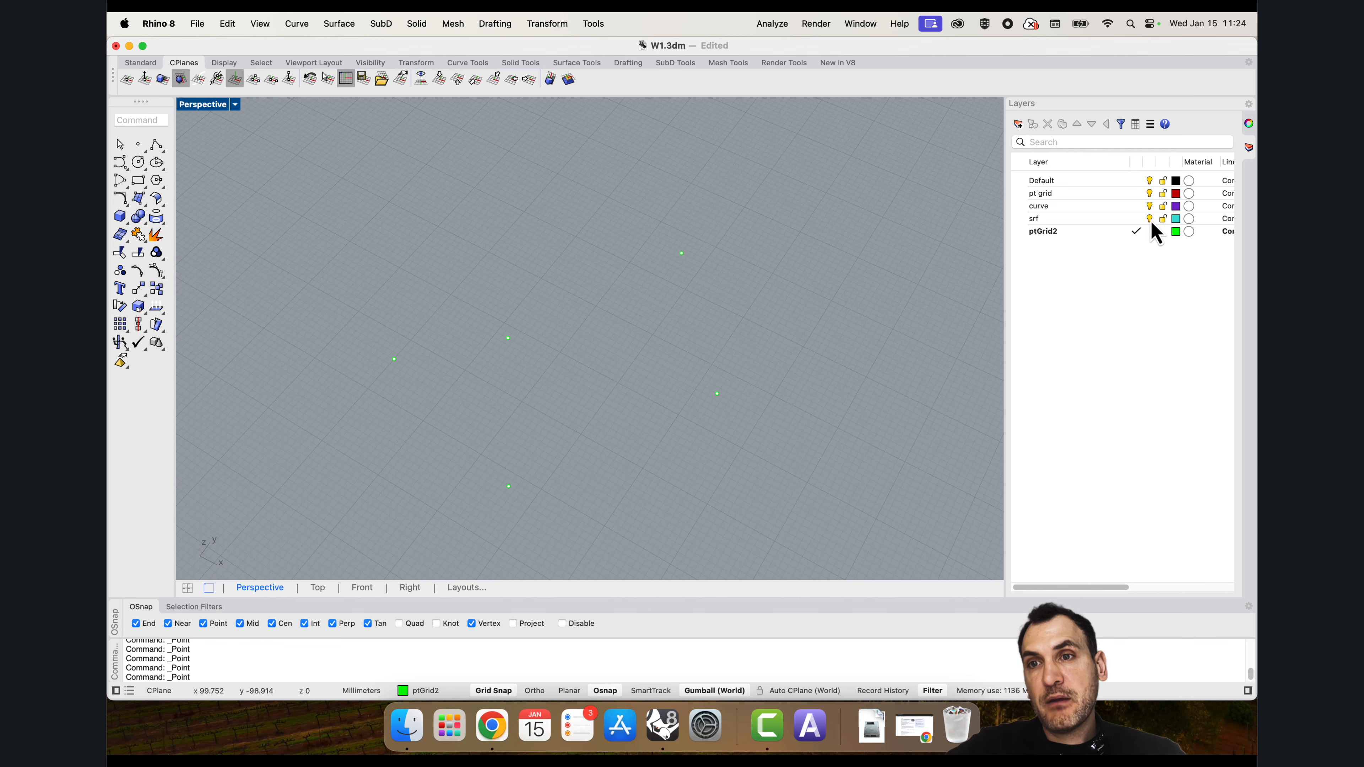
Step: Hide the pt grid layer and turn its visibility back on
scroll(631, 302, down, 5)
shift+right_drag(651, 289, 664, 304)
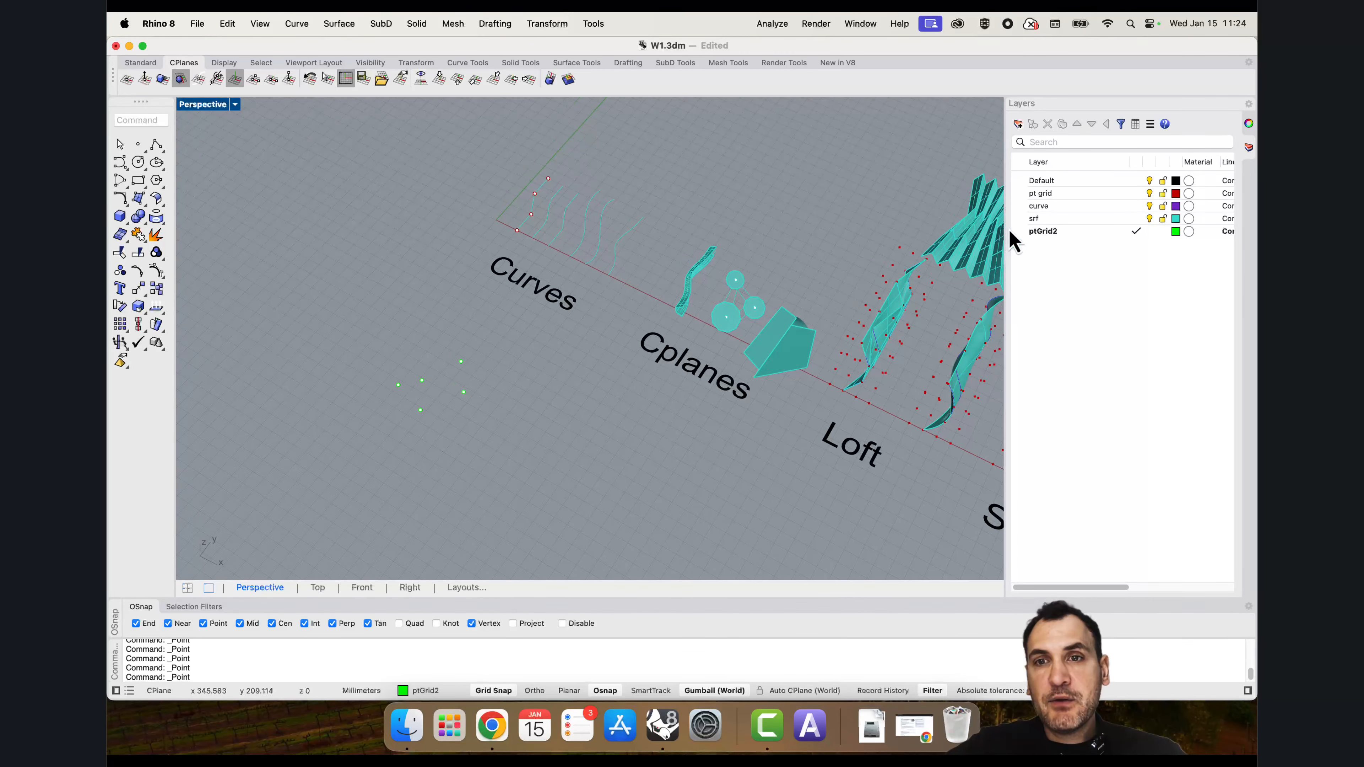
shift+right_drag(834, 269, 645, 218)
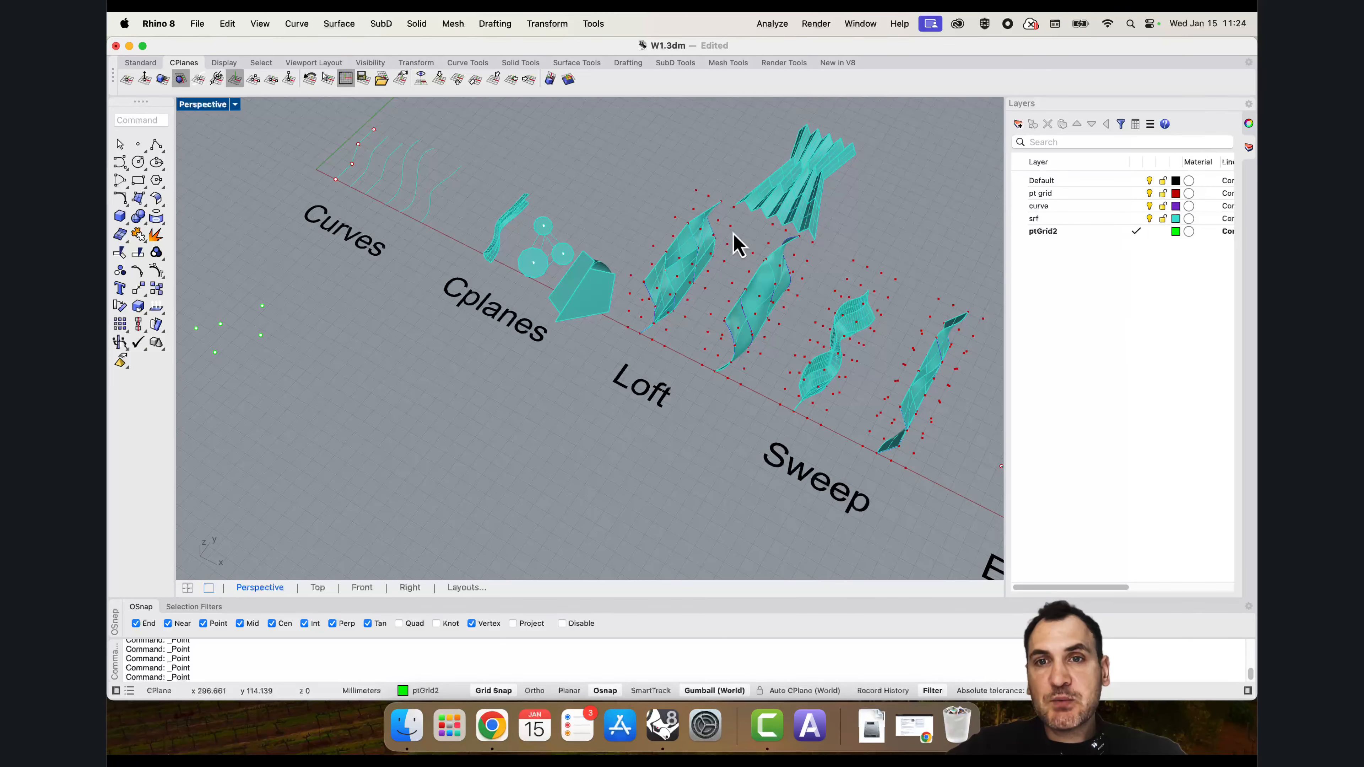
click(1149, 194)
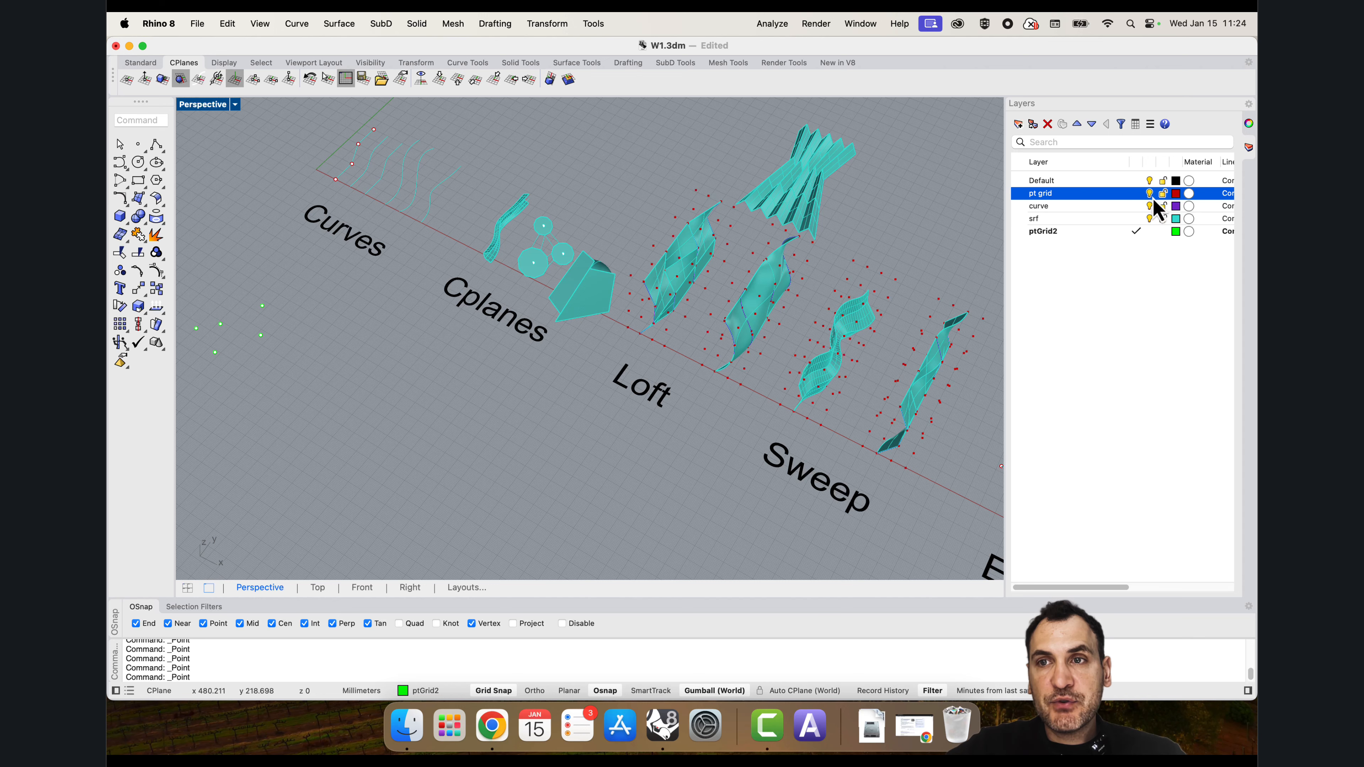
scroll(787, 273, down, 4)
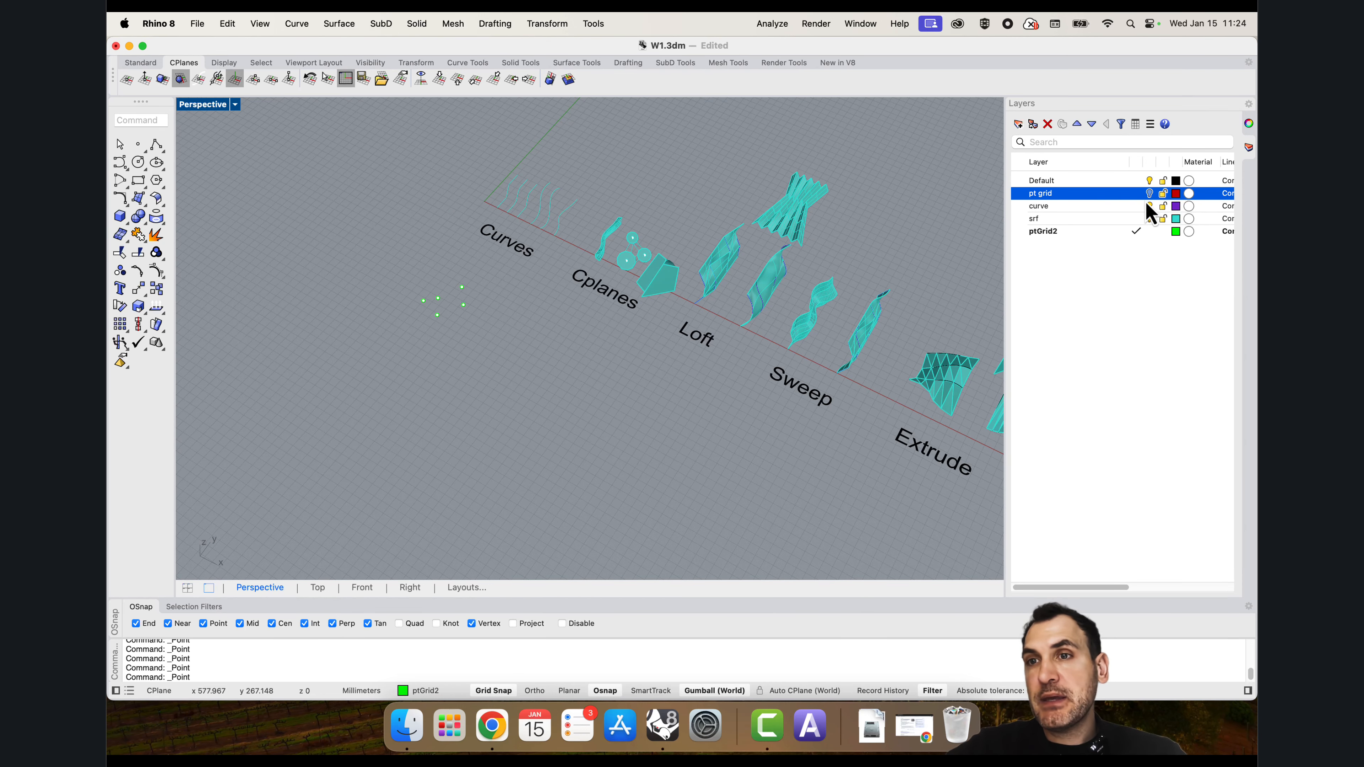
scroll(812, 297, up, 2)
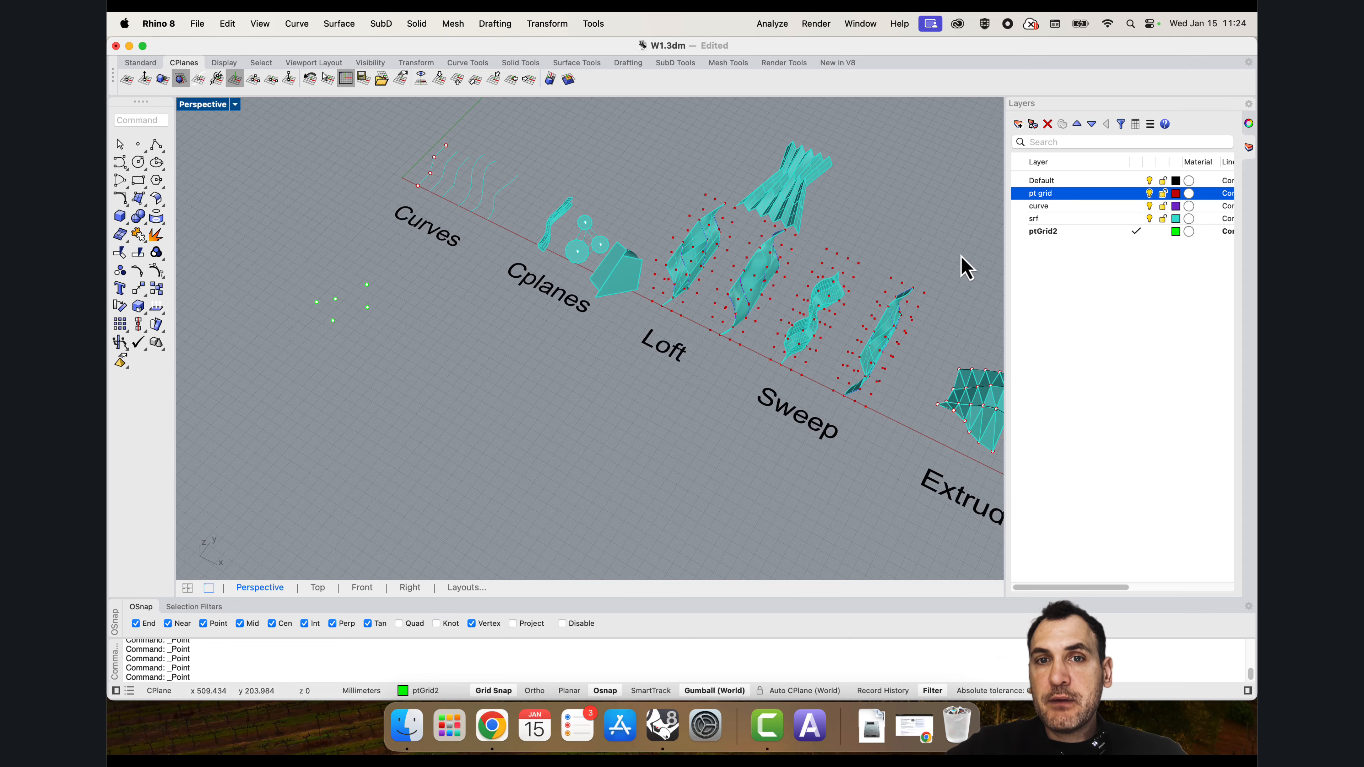
Step: Lock the pt grid layer and delete the five green points in front of the Curves label
scroll(962, 265, down, 3)
scroll(672, 204, up, 1)
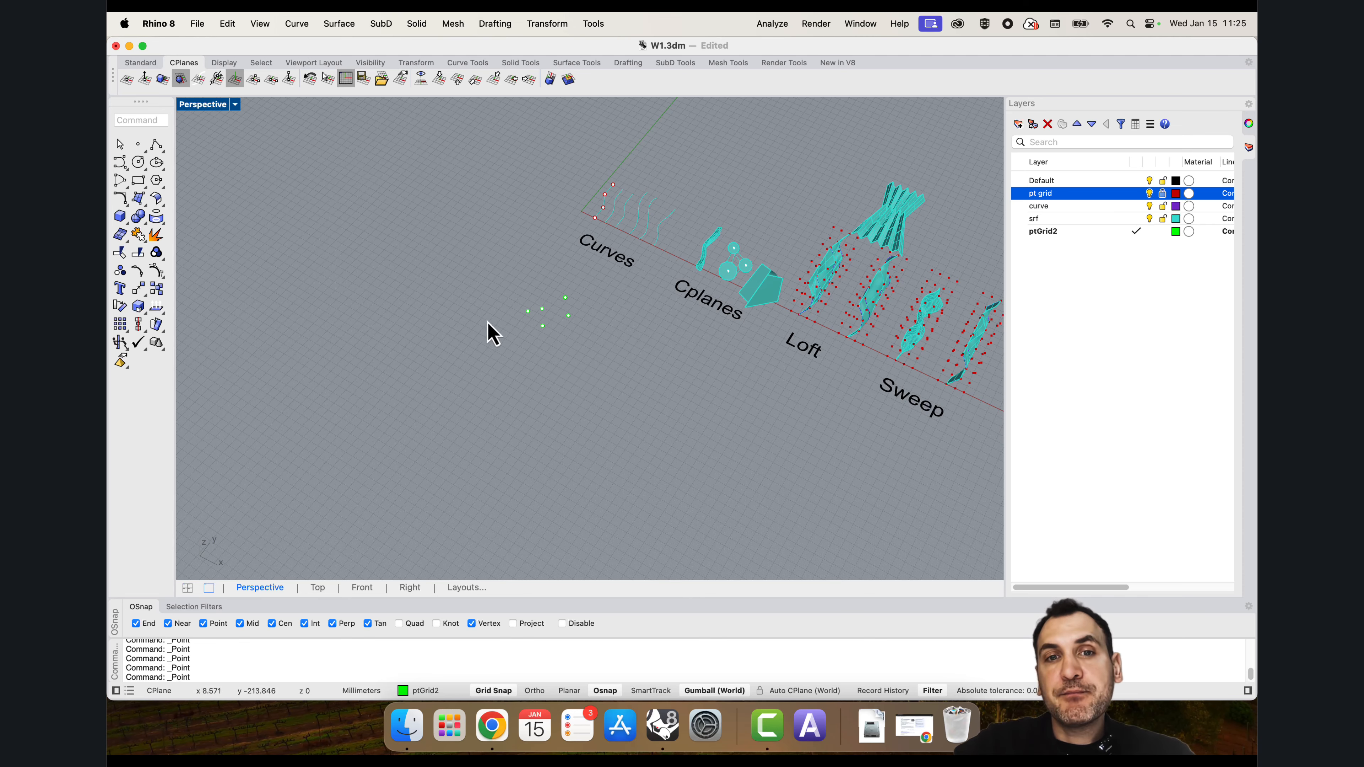
scroll(487, 329, up, 3)
drag(663, 417, 505, 305)
key(Delete)
right_drag(505, 305, 739, 365)
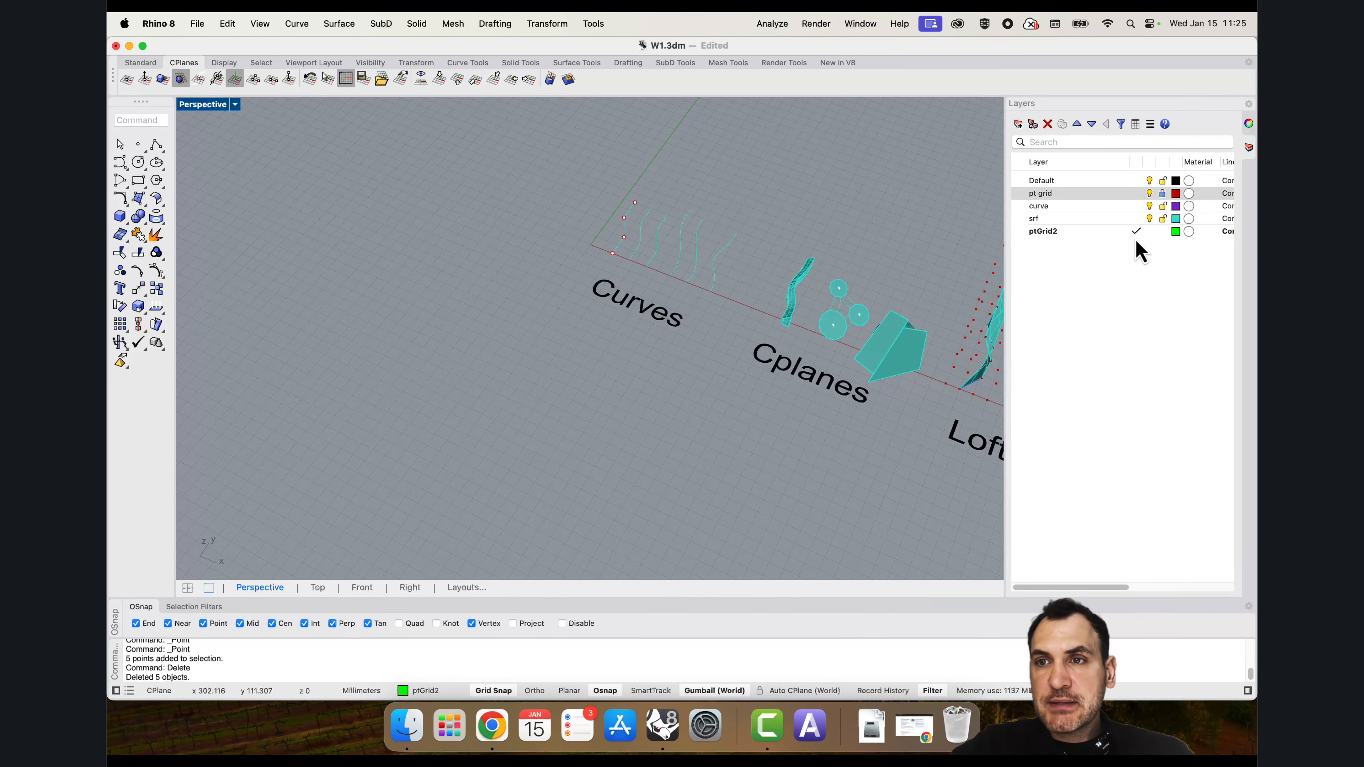
Step: Switch from the Perspective view to a maximised Top viewport framing the empty area below the Curves examples
shift+right_drag(609, 334, 718, 192)
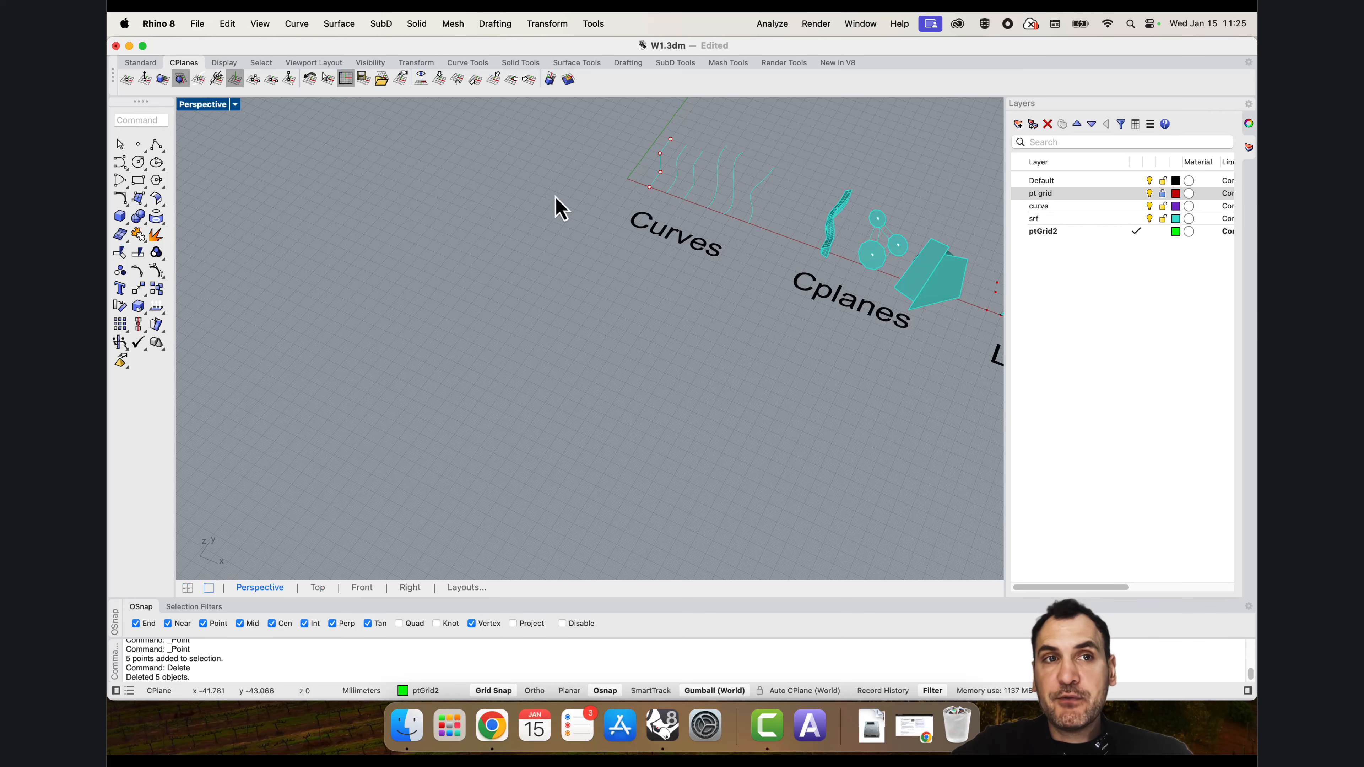
double_click(197, 105)
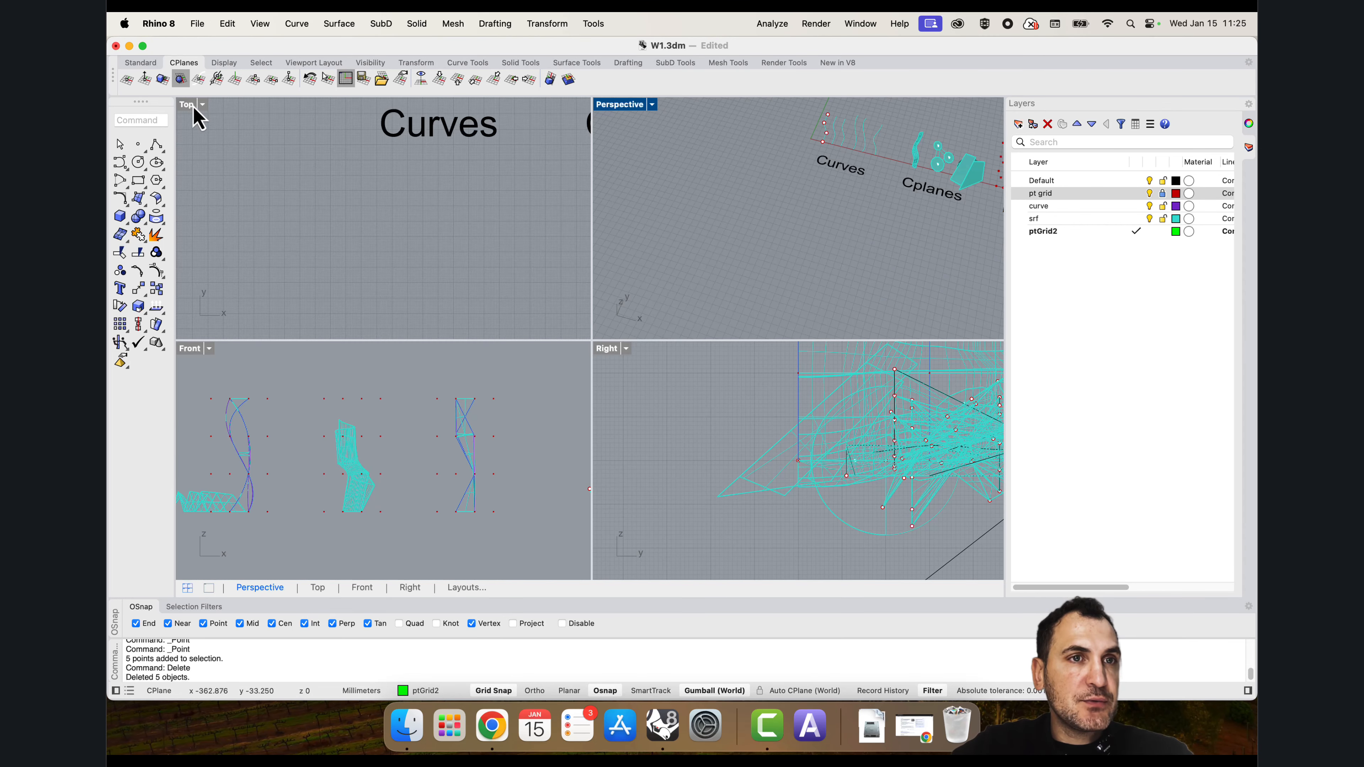
double_click(194, 106)
double_click(191, 108)
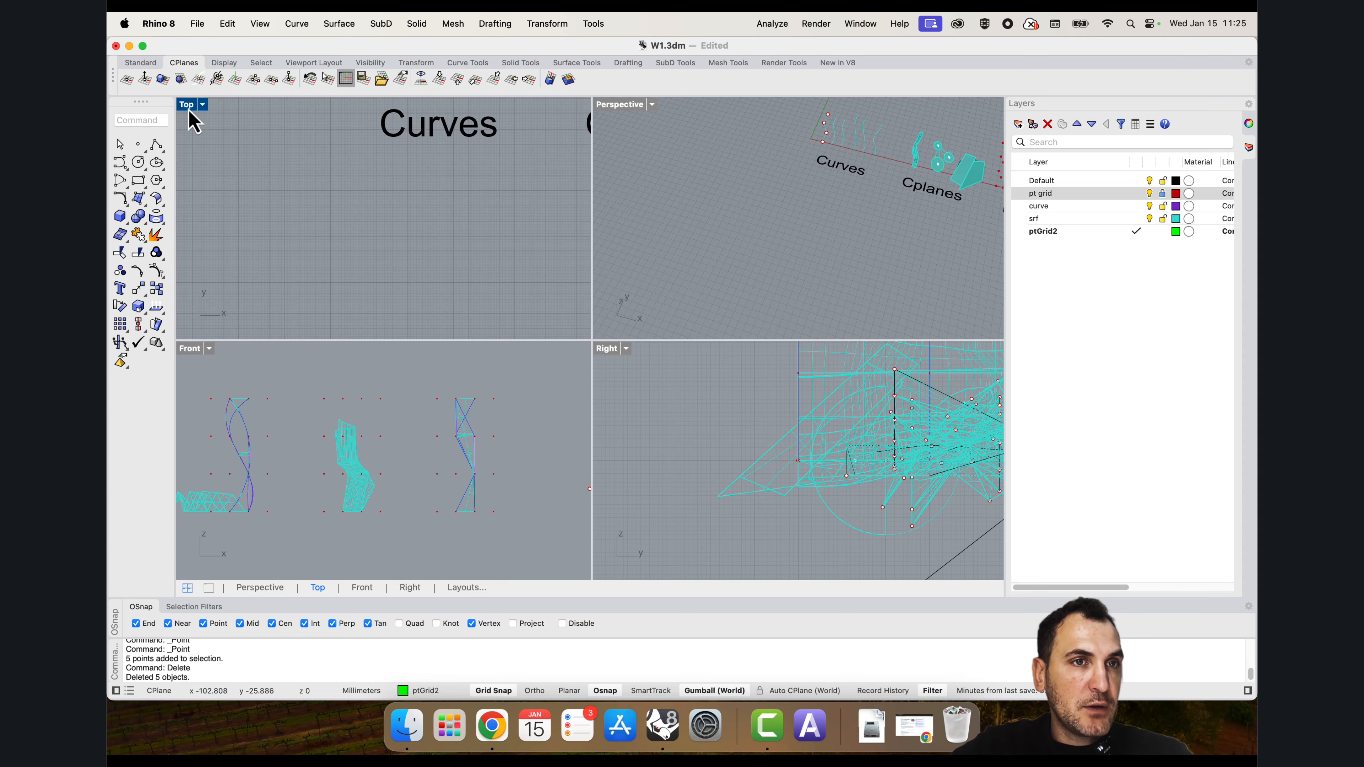
double_click(189, 106)
scroll(610, 239, down, 5)
right_drag(612, 234, 554, 356)
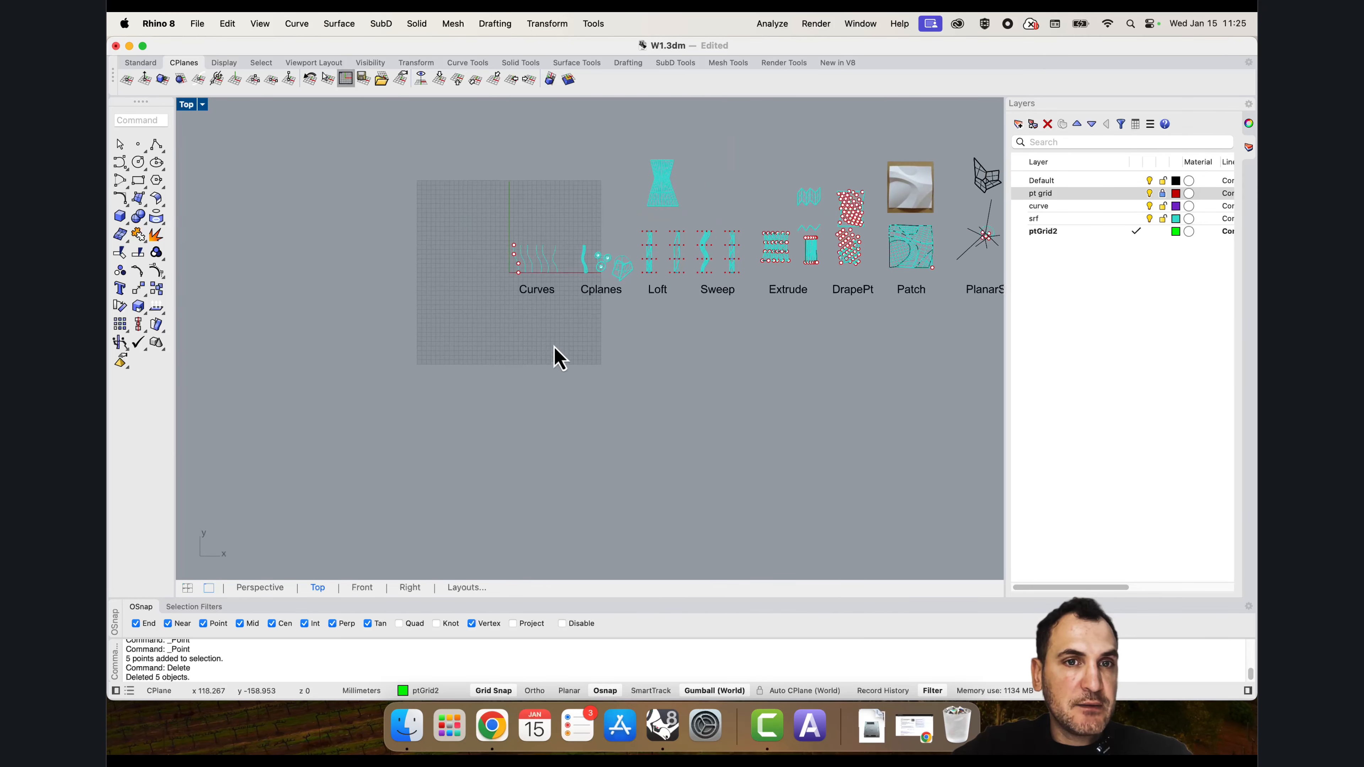
scroll(542, 298, up, 10)
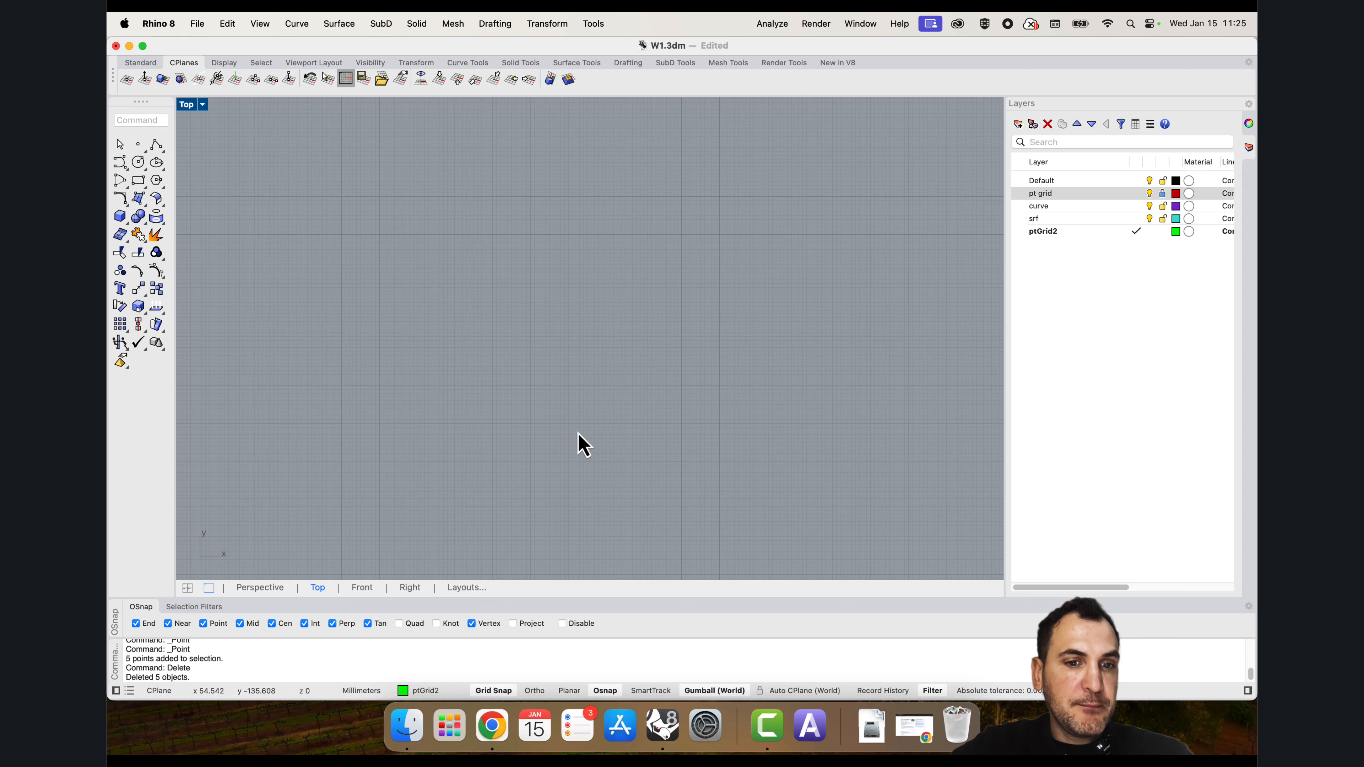
Step: Start a polyline and make the curve layer the current layer
click(157, 151)
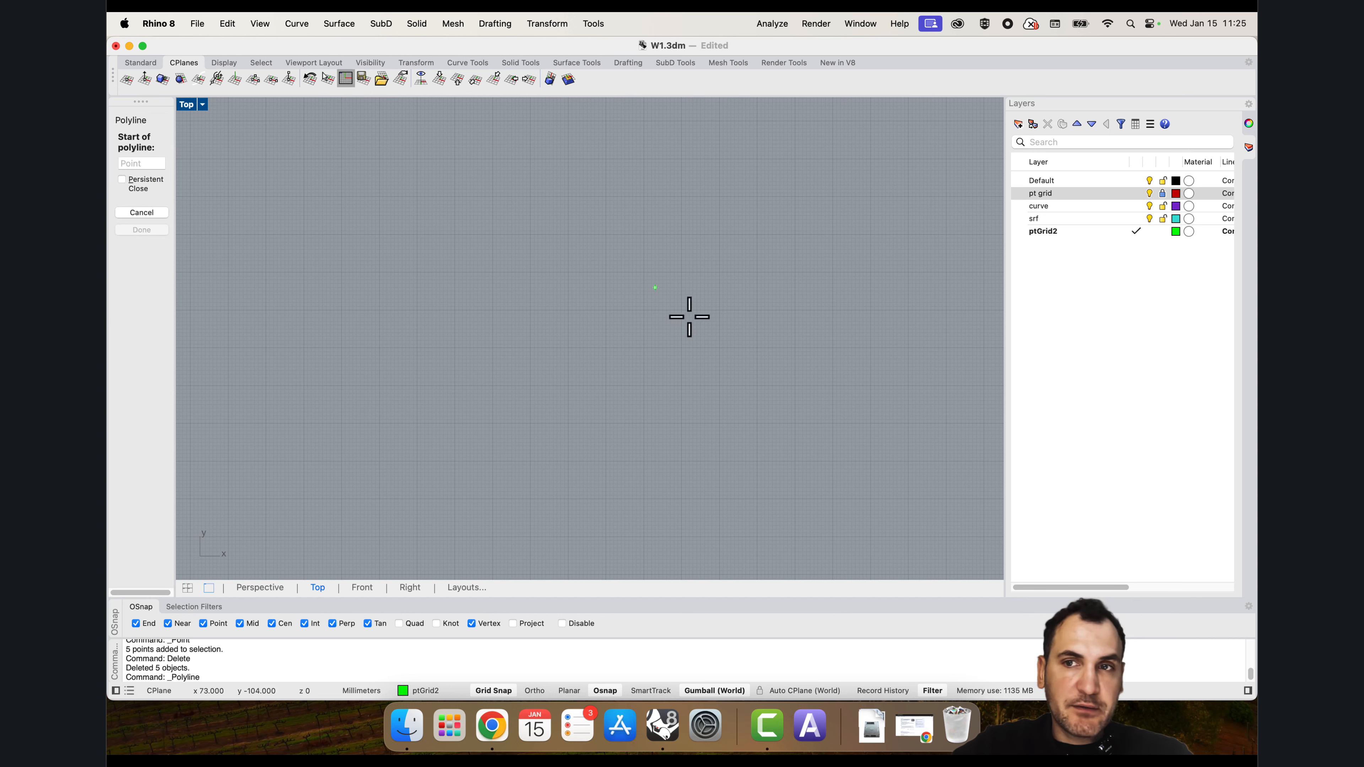
click(1104, 209)
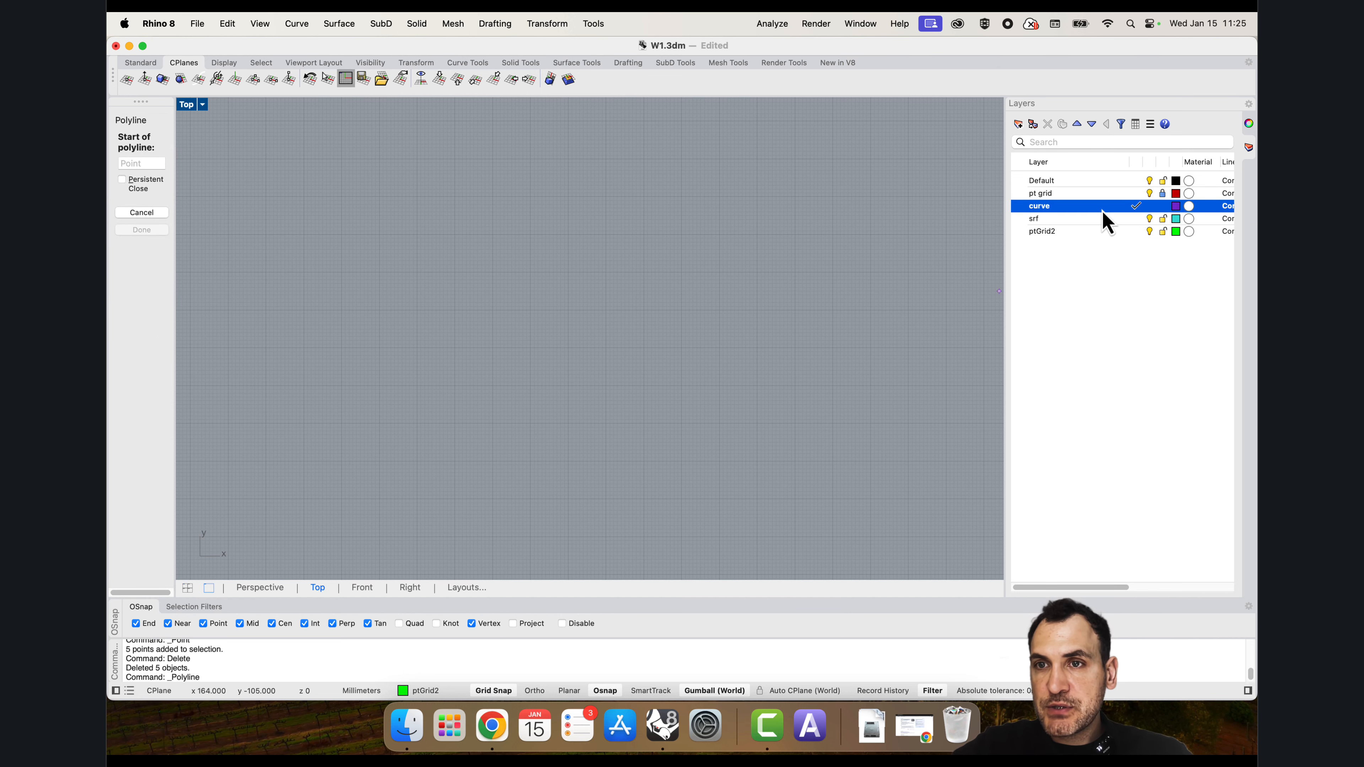
click(1136, 207)
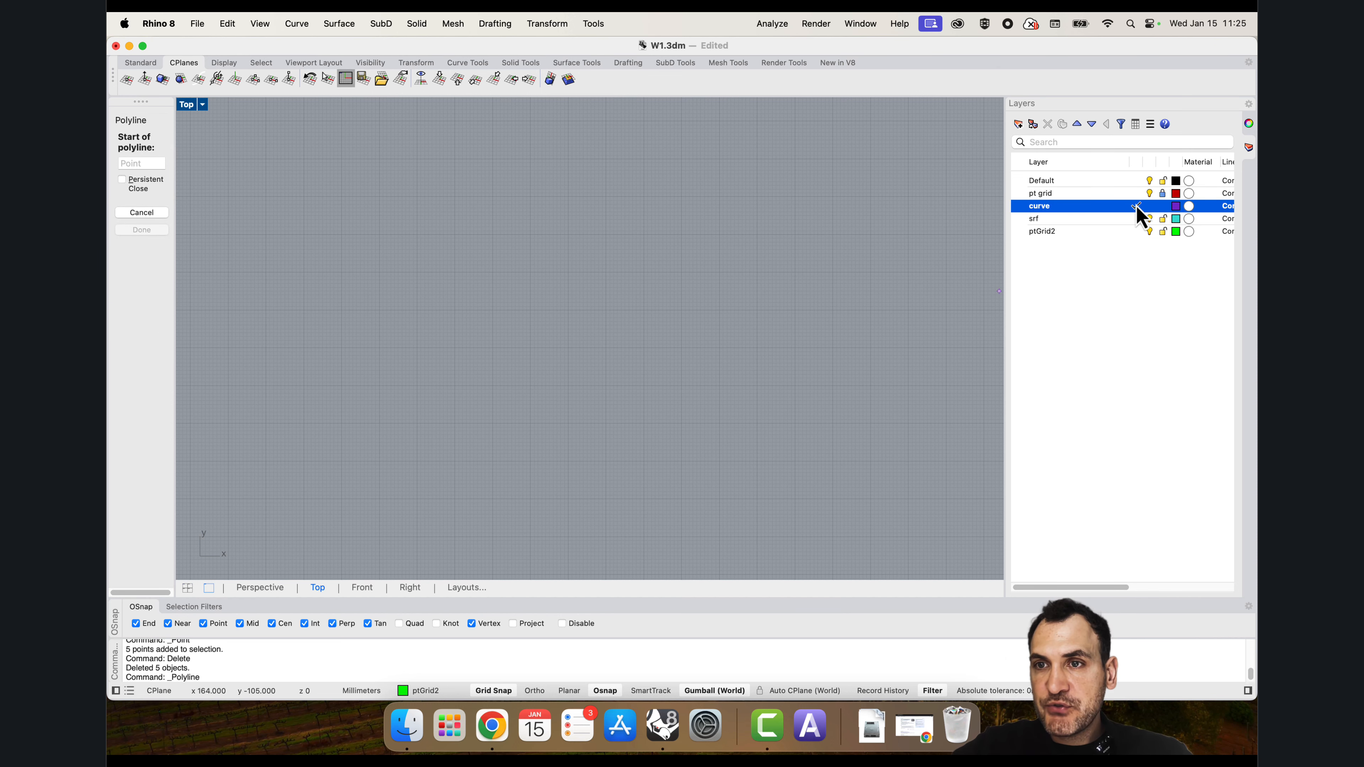
Step: Draw an open polyline below the Curves label with a vertical segment about 20 mm long and a diagonal about 14 mm long
click(502, 442)
click(499, 300)
right_drag(499, 300, 541, 421)
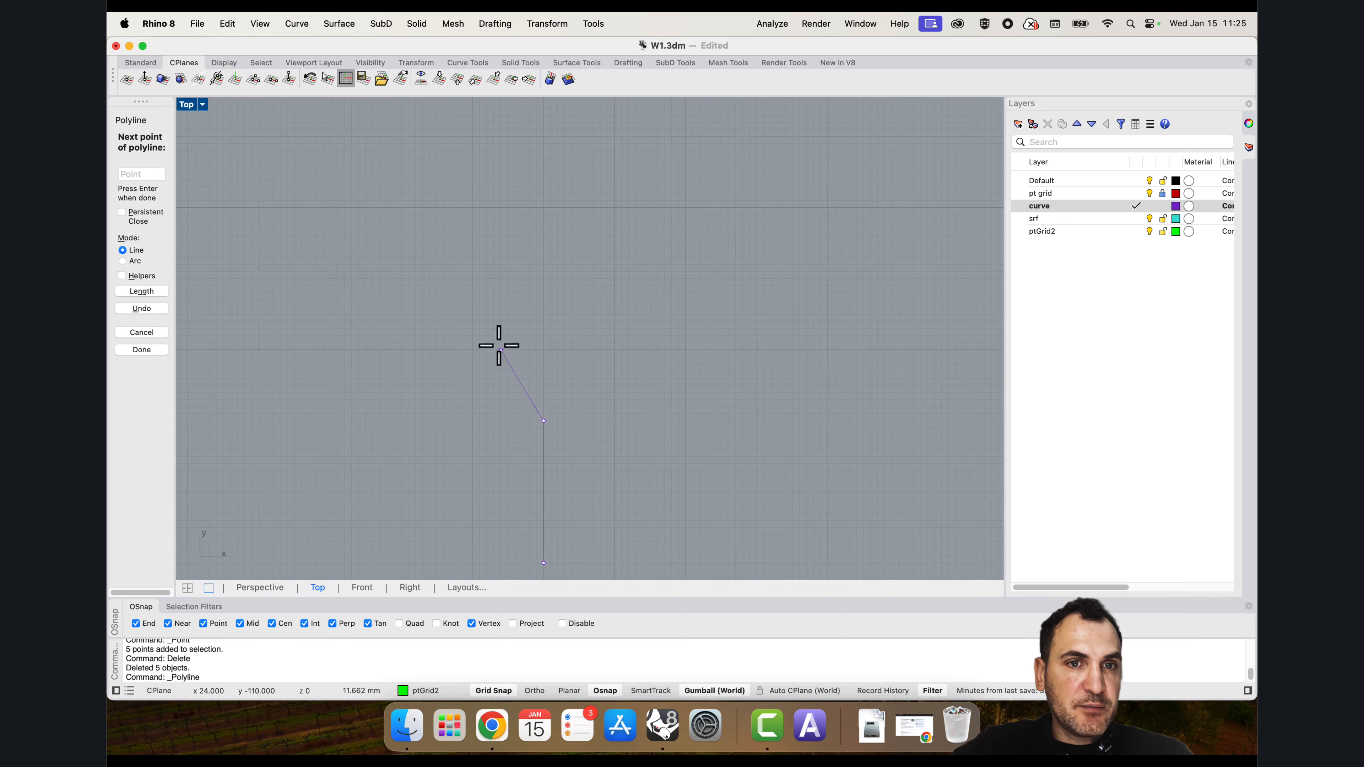
click(472, 345)
key(super+z)
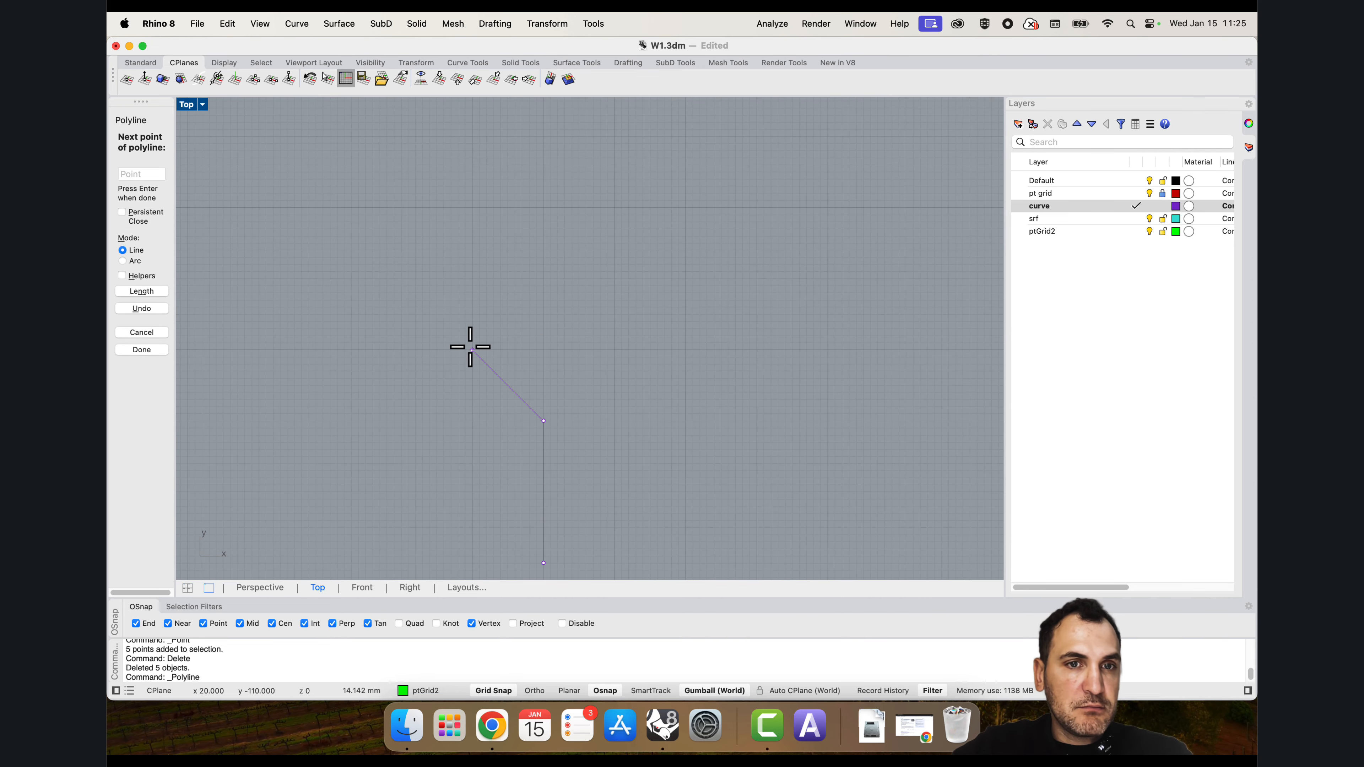
click(472, 350)
key(Return)
Step: Select the new polyline and shift its upper bend point about 5 mm in the X direction
scroll(521, 403, down, 4)
right_drag(520, 404, 567, 339)
scroll(516, 314, up, 4)
click(499, 299)
scroll(566, 304, down, 6)
scroll(567, 339, up, 3)
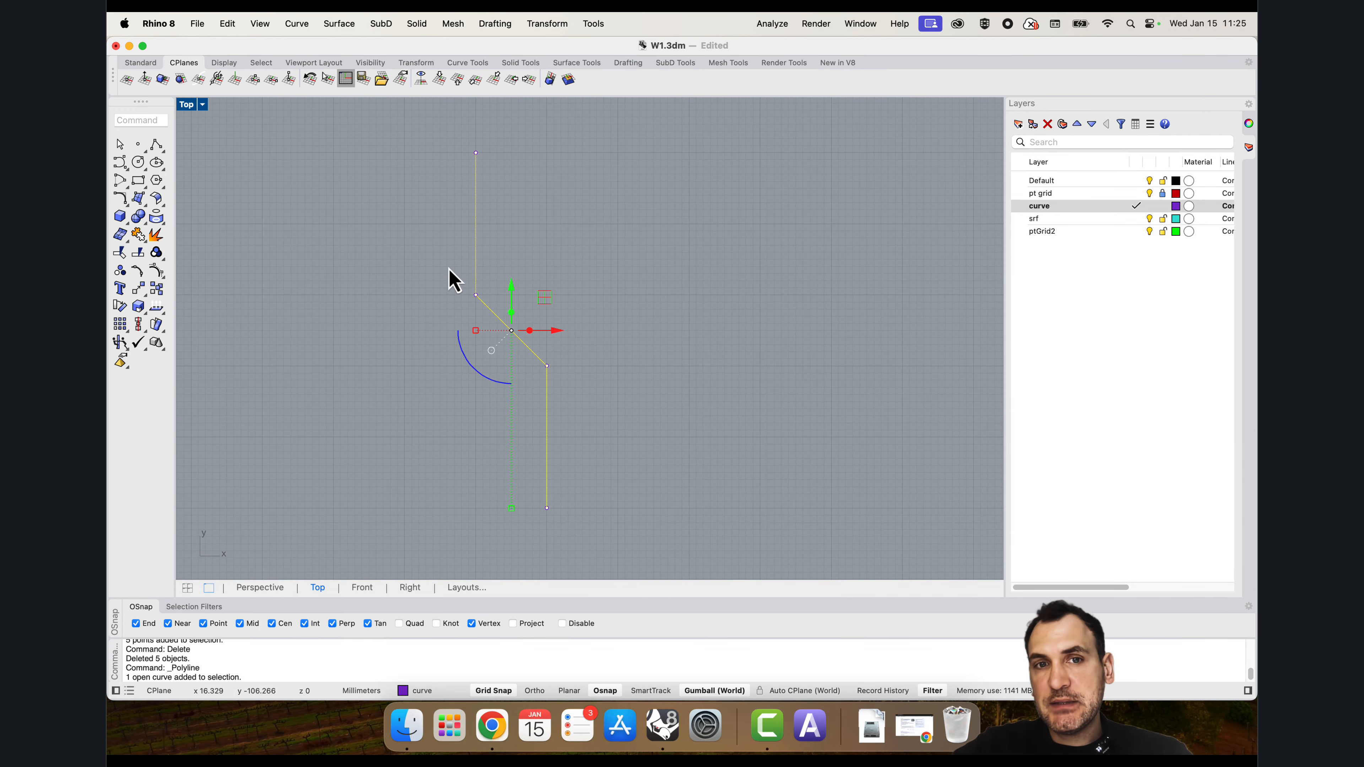
click(476, 295)
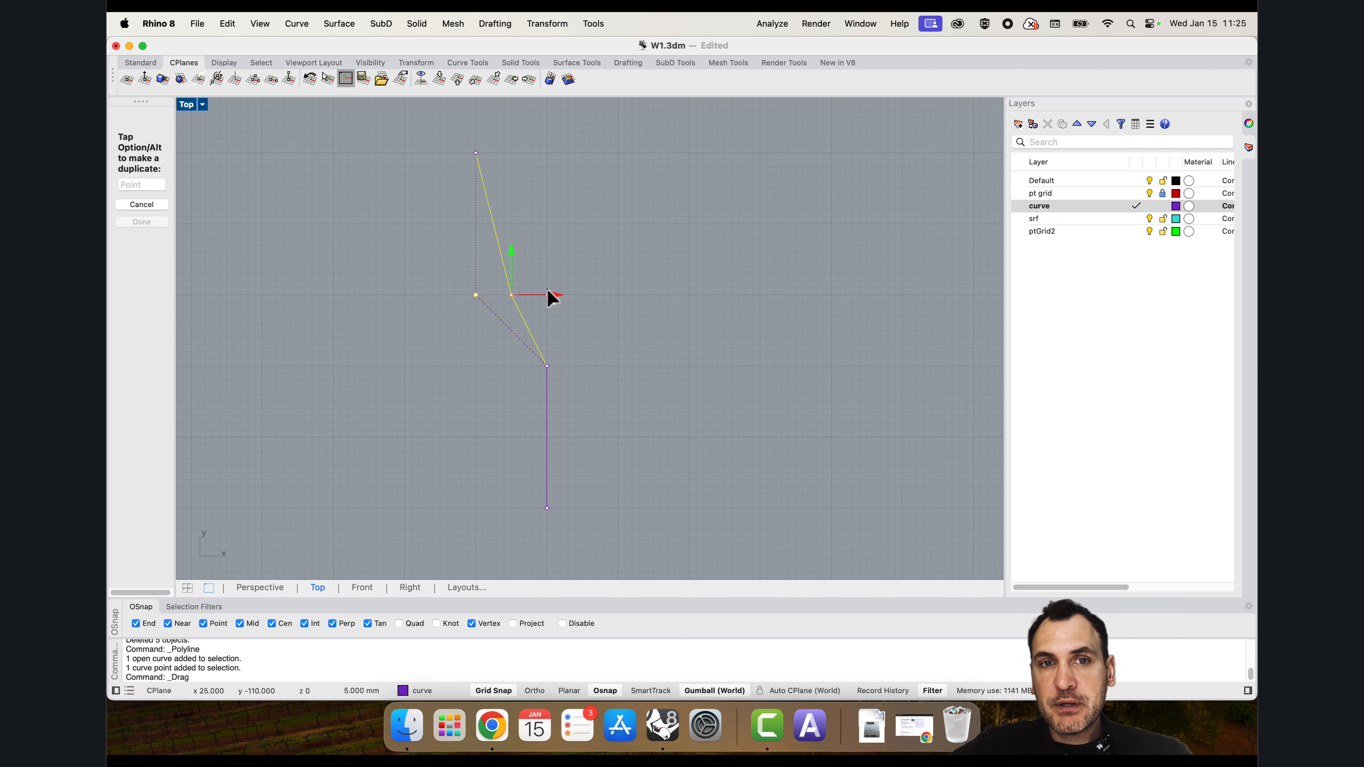
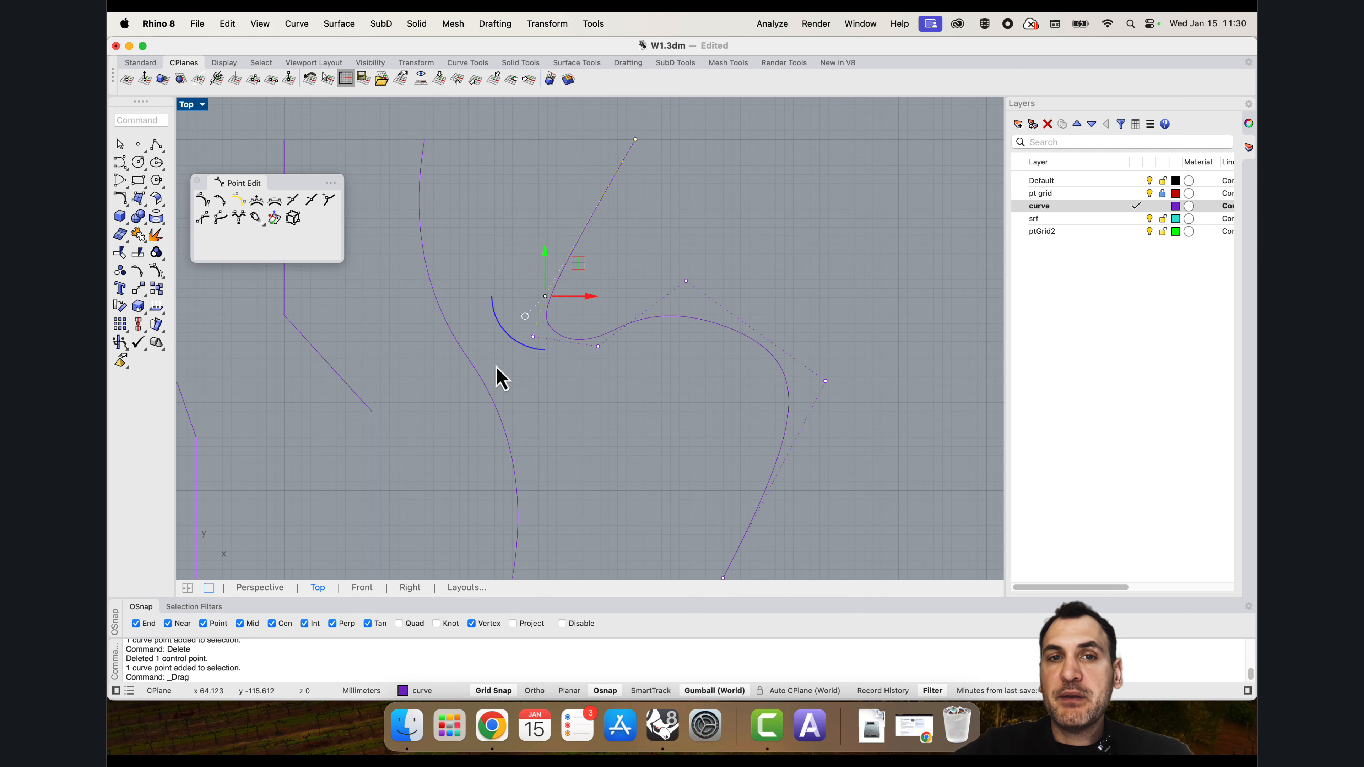
Step: Delete one control point at the tight upper bend of the rightmost curve
drag(496, 369, 551, 330)
key(Delete)
scroll(608, 304, up, 4)
scroll(615, 317, down, 4)
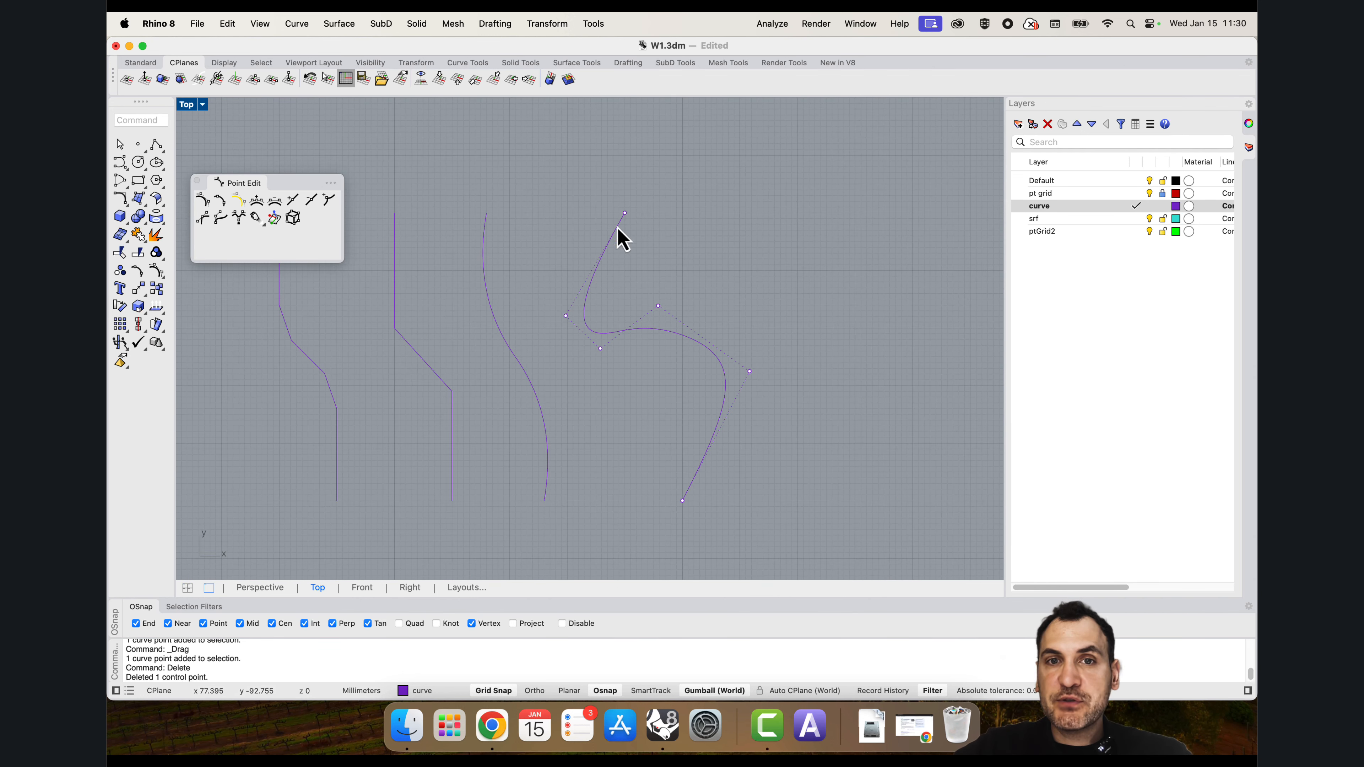
scroll(678, 368, up, 2)
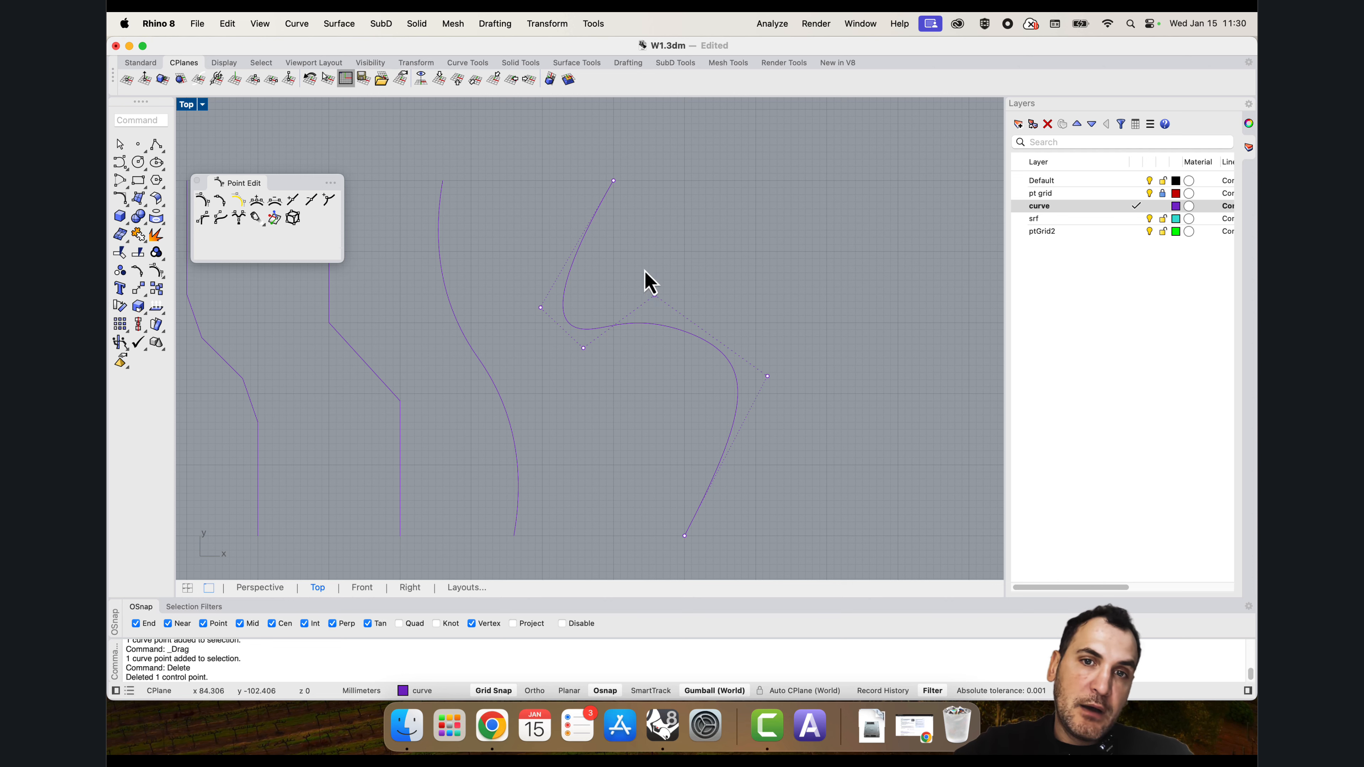
Step: Move the control point above the hump of the rightmost curve up and outward, and turn off the control points
click(653, 295)
scroll(652, 277, up, 2)
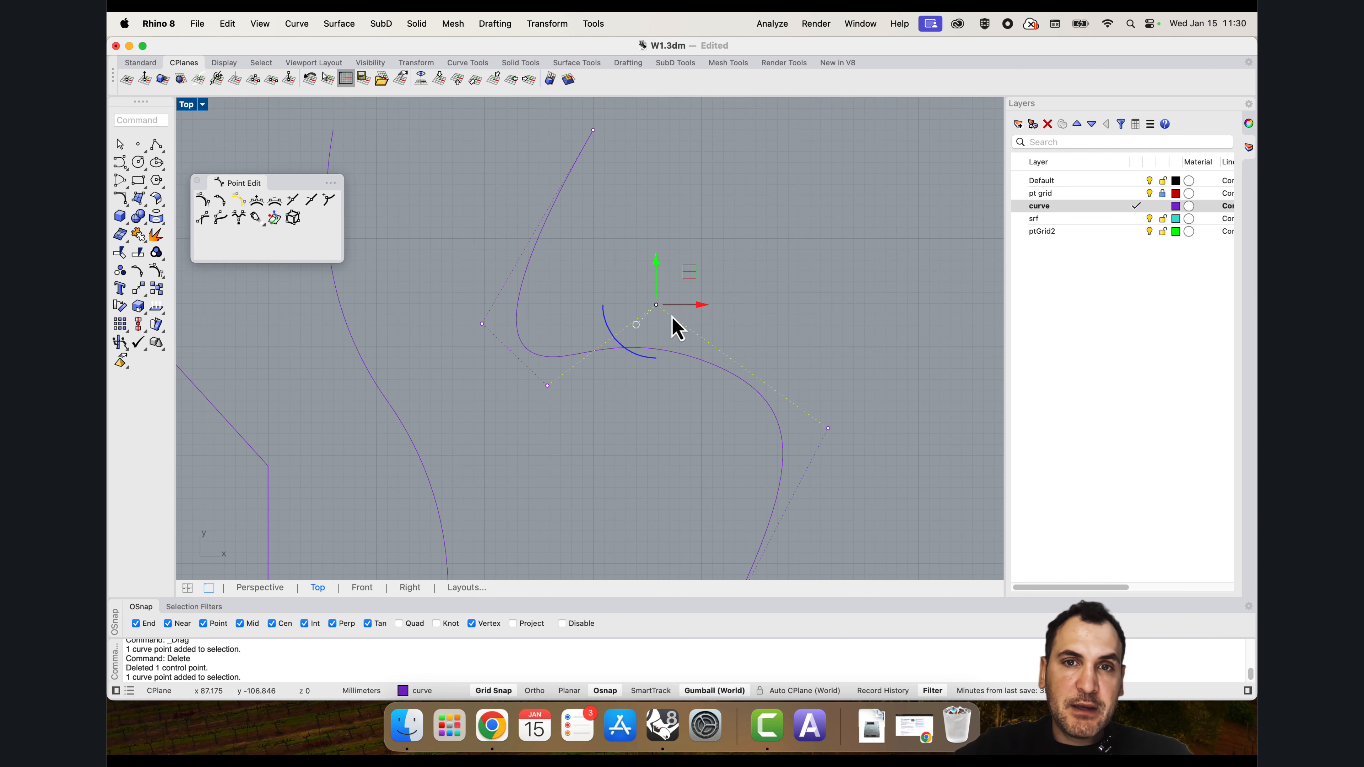
drag(678, 305, 695, 238)
scroll(709, 301, down, 3)
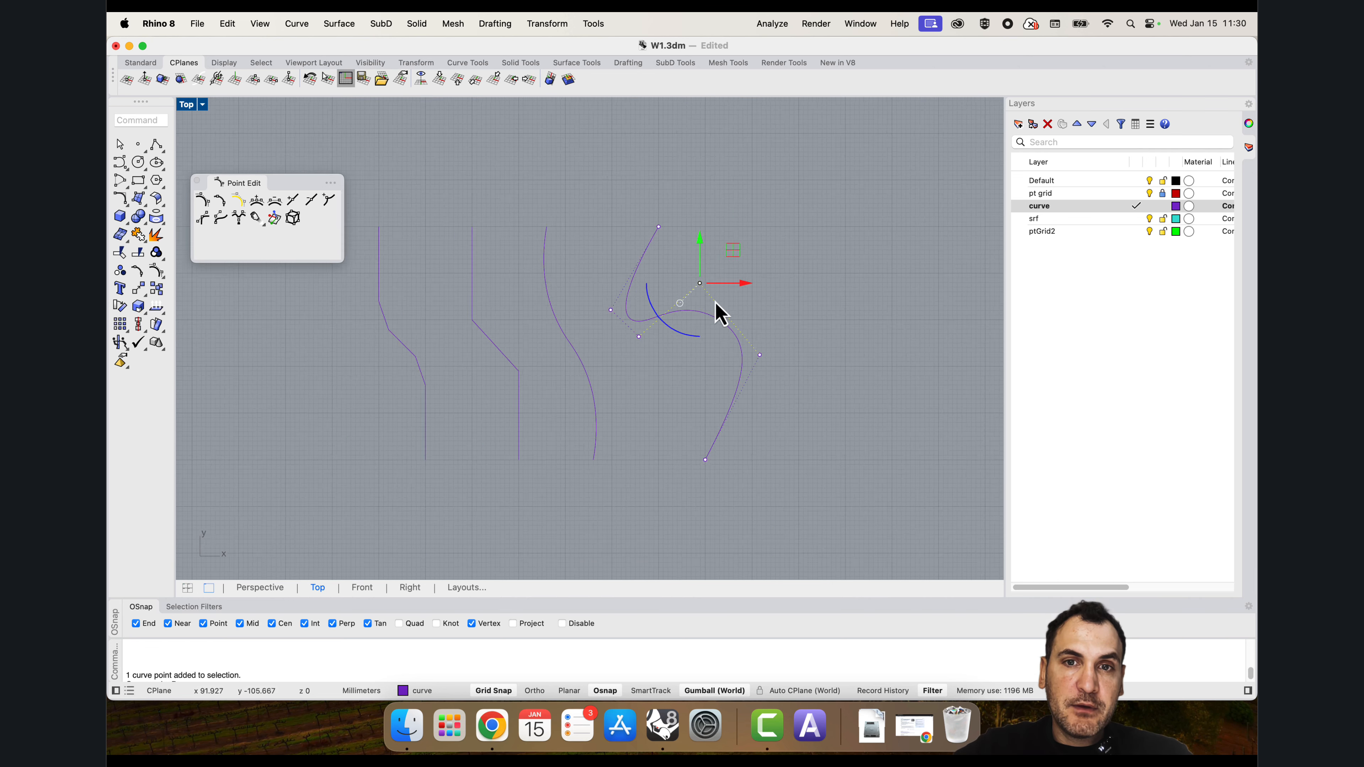
scroll(716, 302, down, 2)
key(Escape)
key(Escape)
right_drag(698, 396, 729, 423)
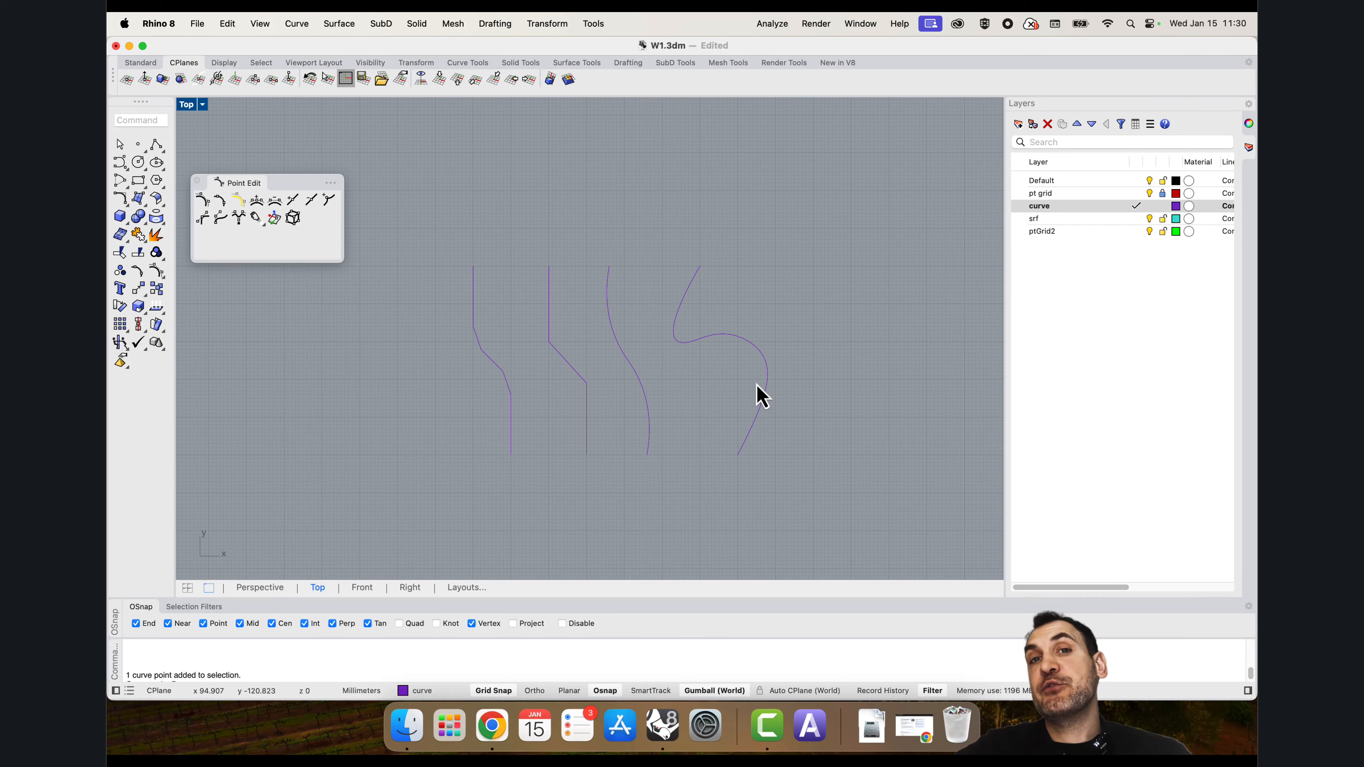
scroll(652, 338, up, 2)
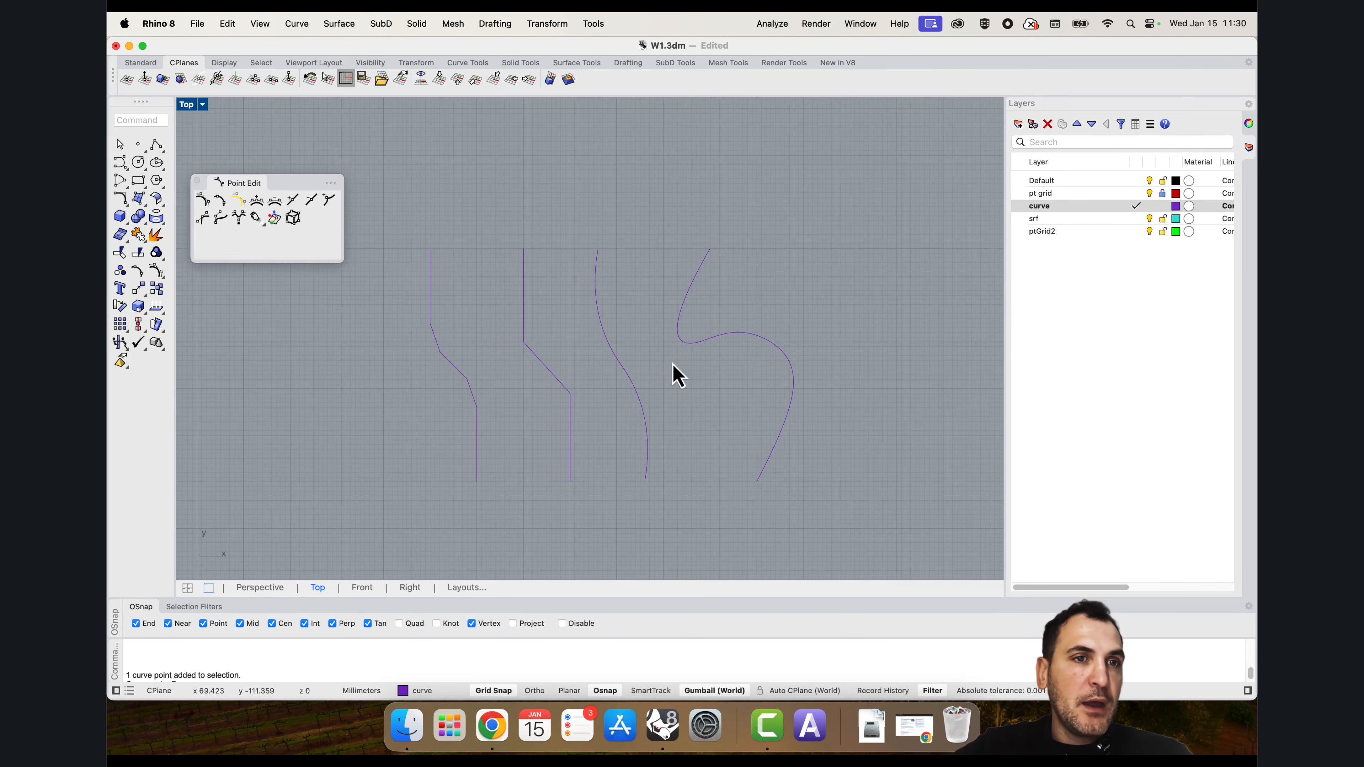
click(545, 371)
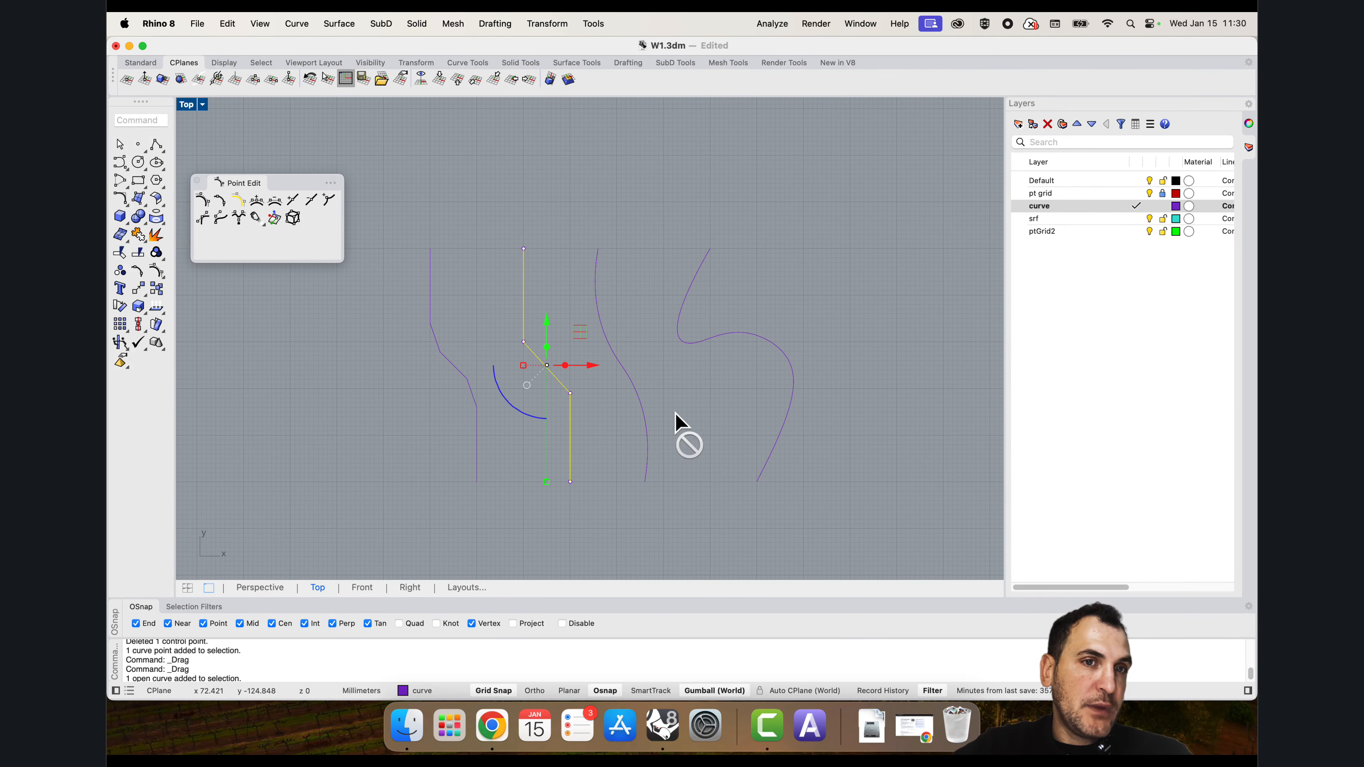
scroll(675, 419, up, 2)
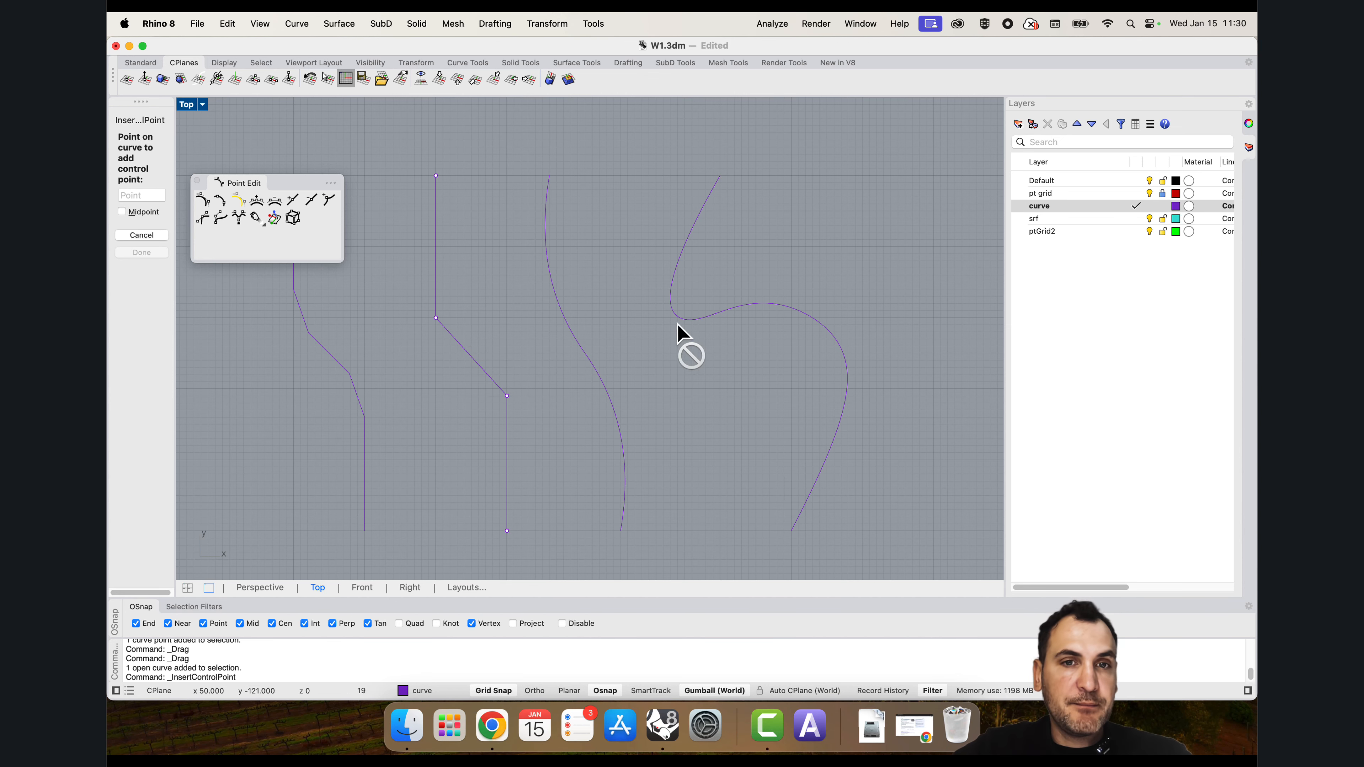
key(Escape)
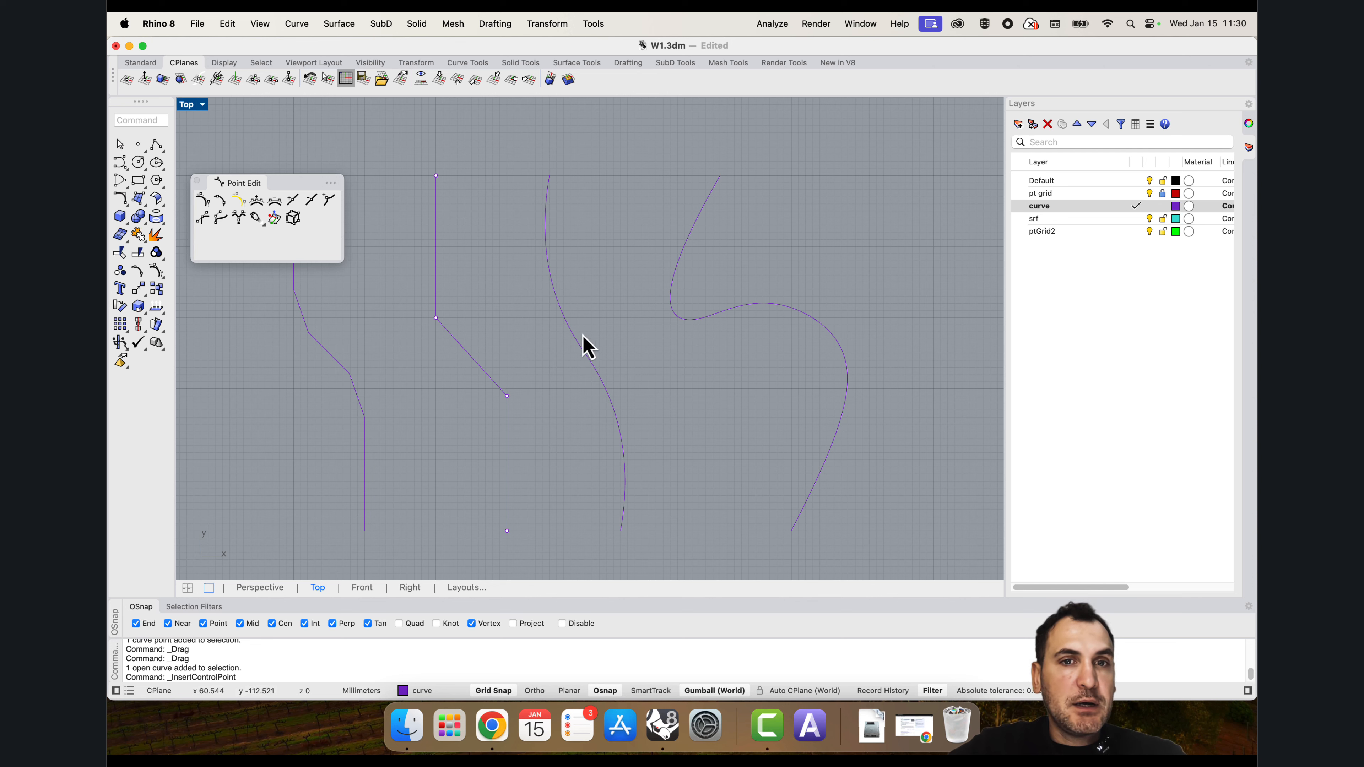
Step: Explode the gentle S-shaped third curve and select its separate segments to check the split
click(565, 320)
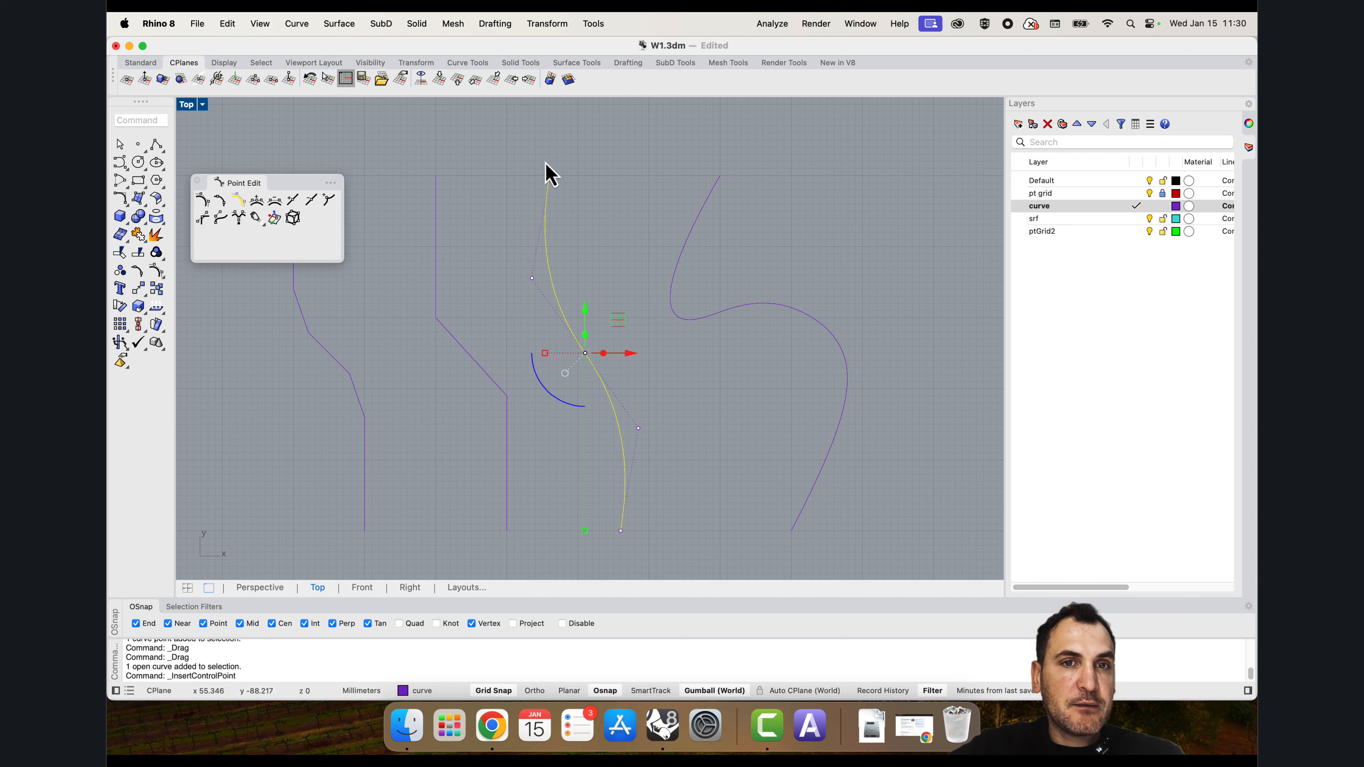
click(602, 385)
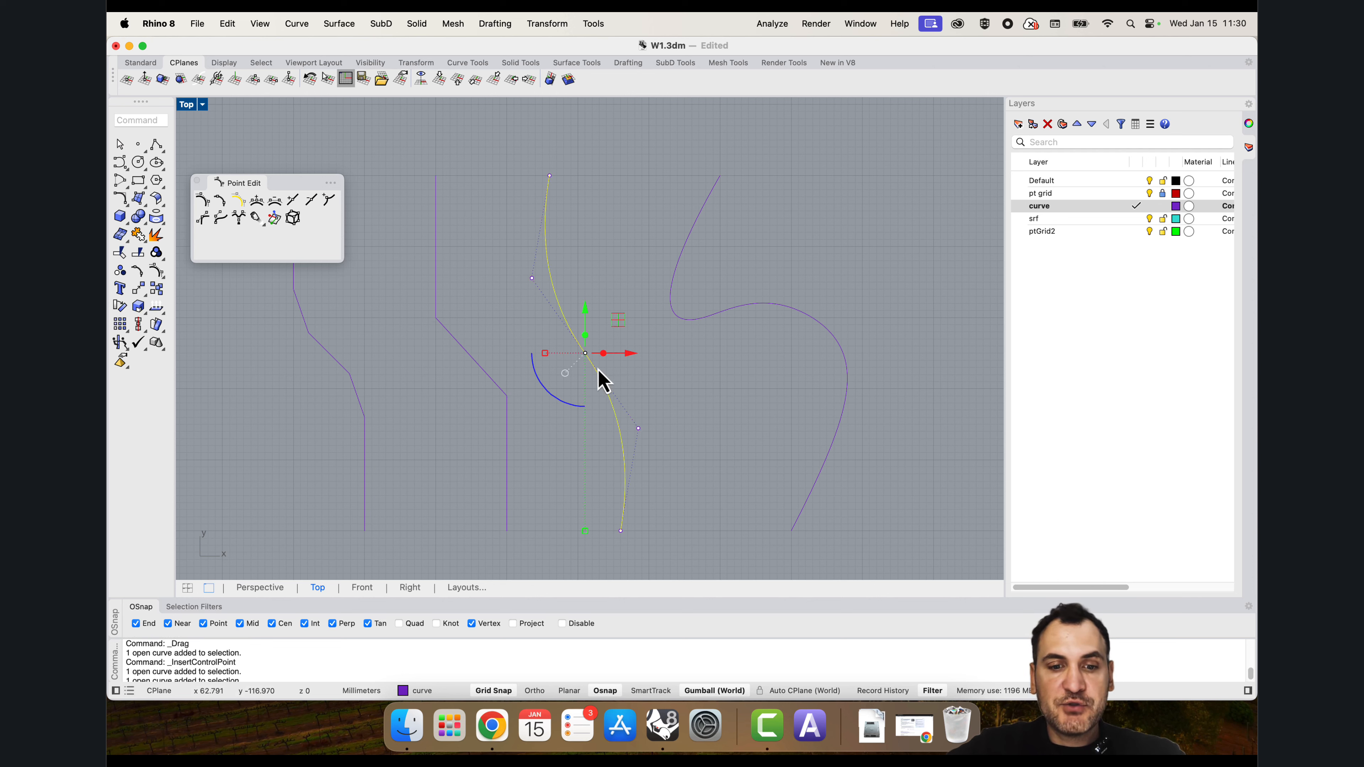
key(Return)
click(597, 372)
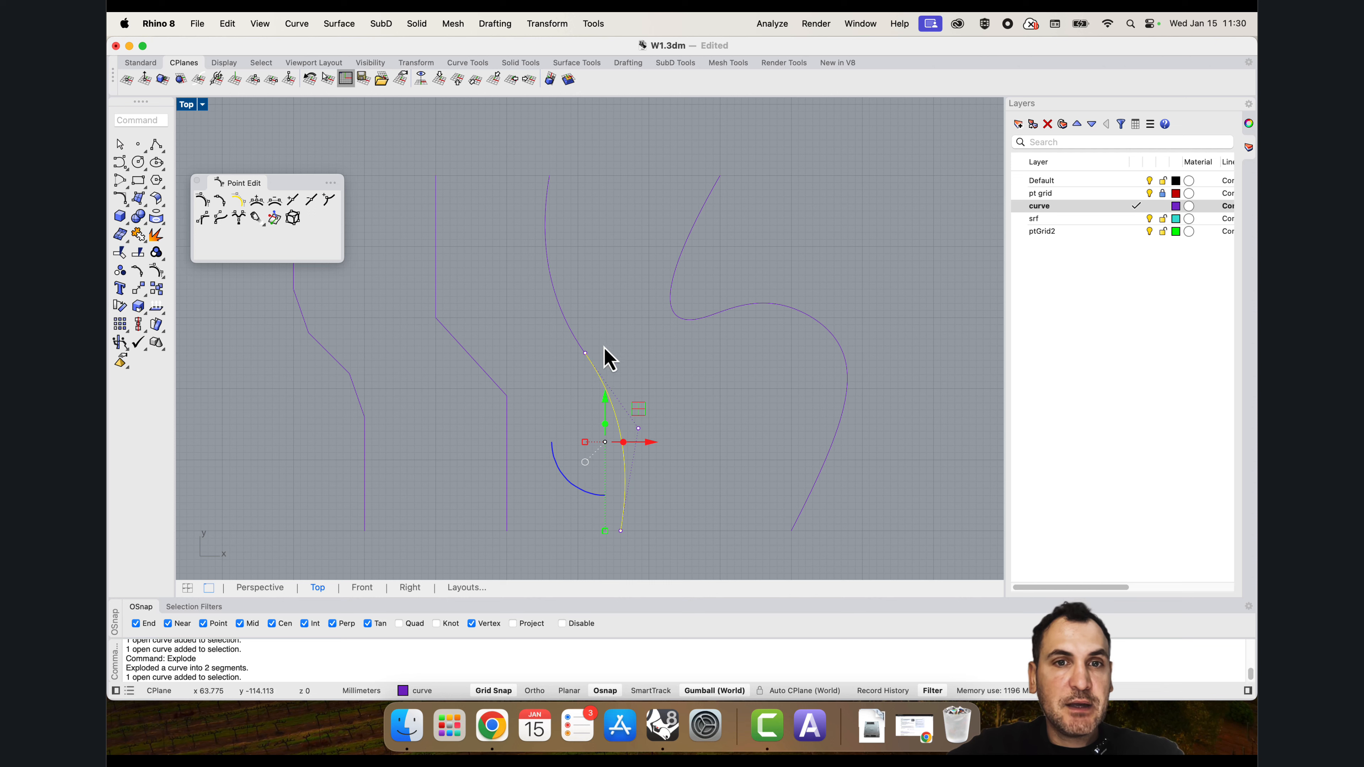
click(584, 350)
click(607, 396)
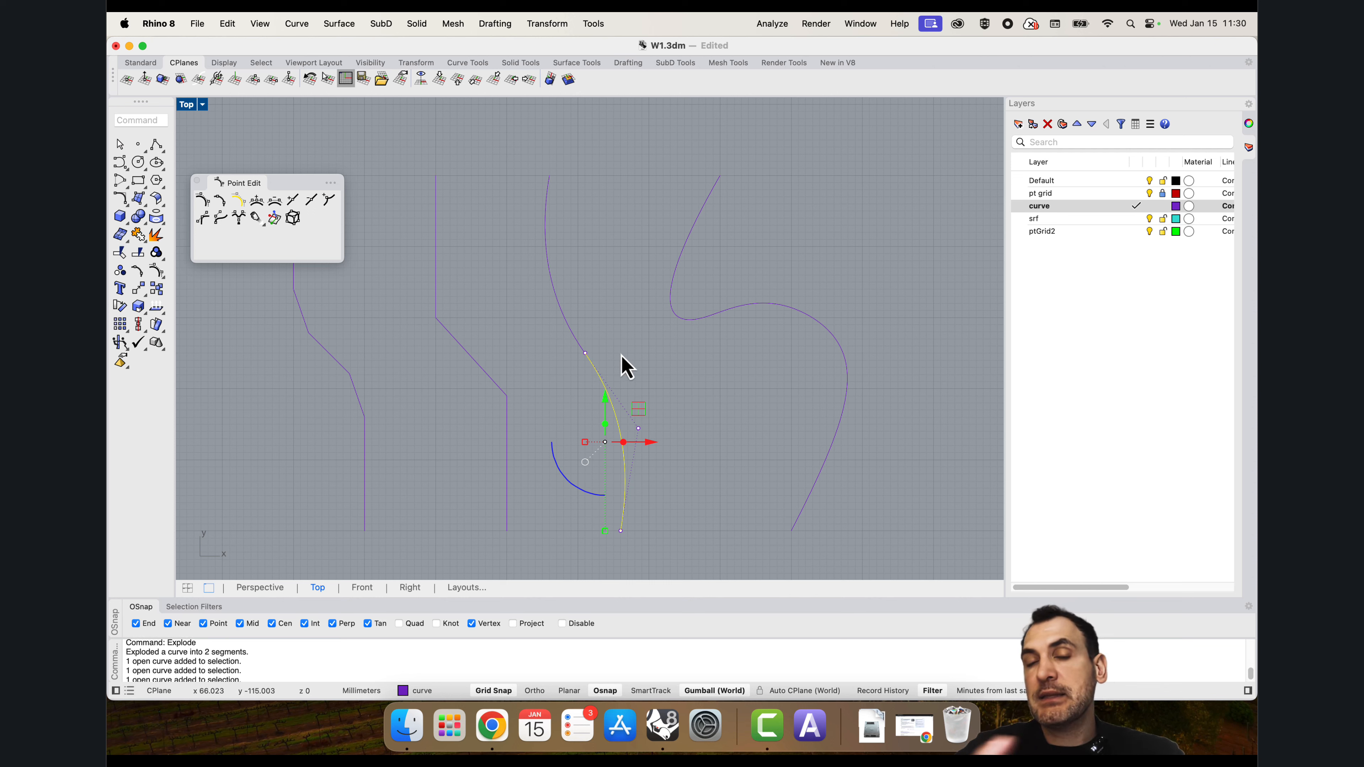
key(Escape)
scroll(605, 304, down, 3)
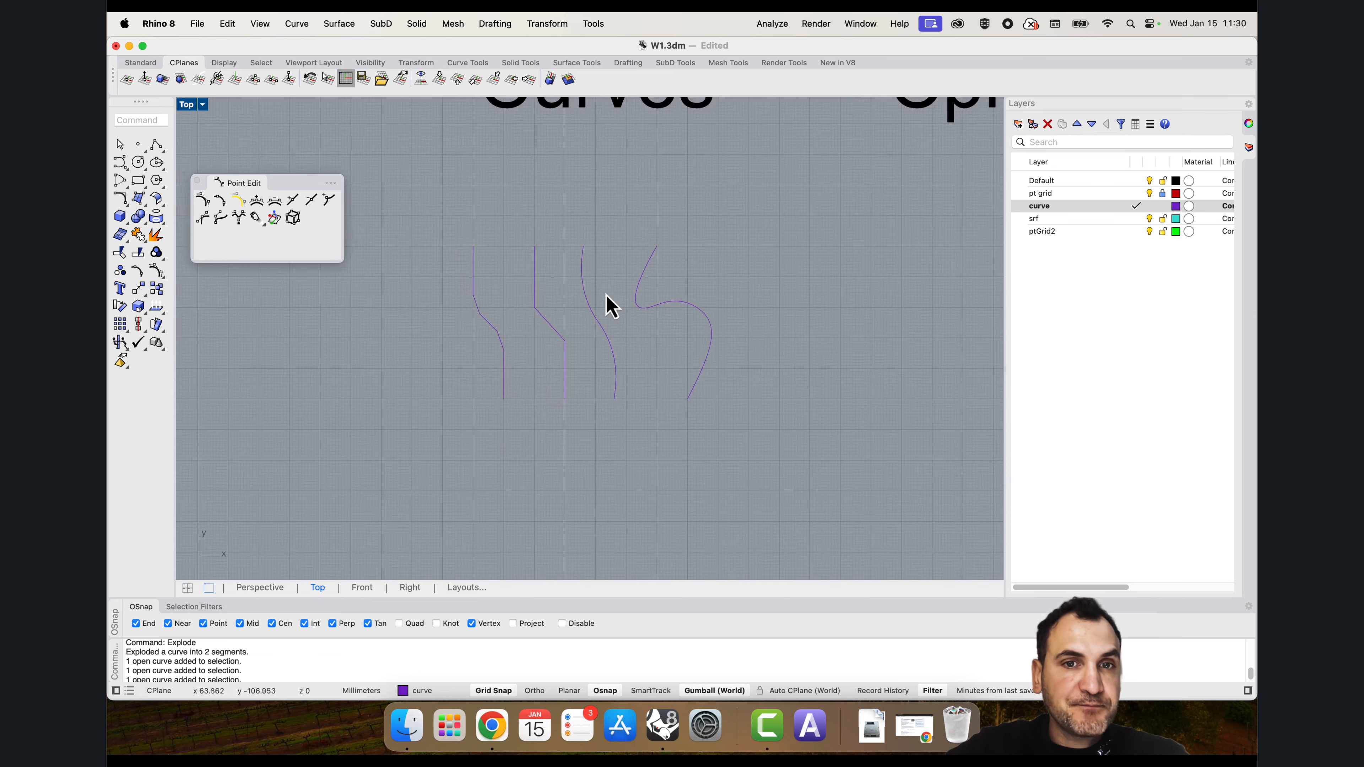
Step: Close the floating Point Edit toolbar, and switch to the four-view layout and back to the maximised Top viewport
click(196, 181)
scroll(631, 252, down, 5)
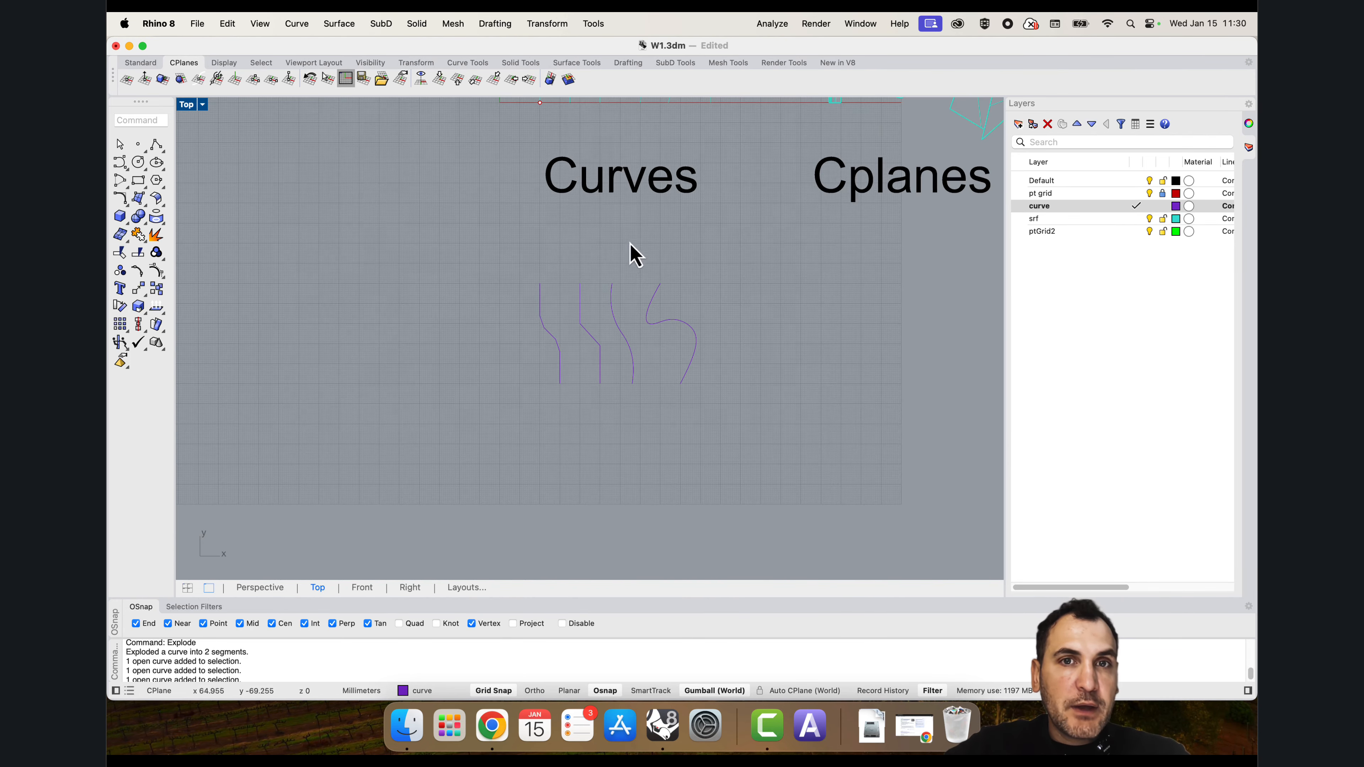
scroll(543, 405, up, 5)
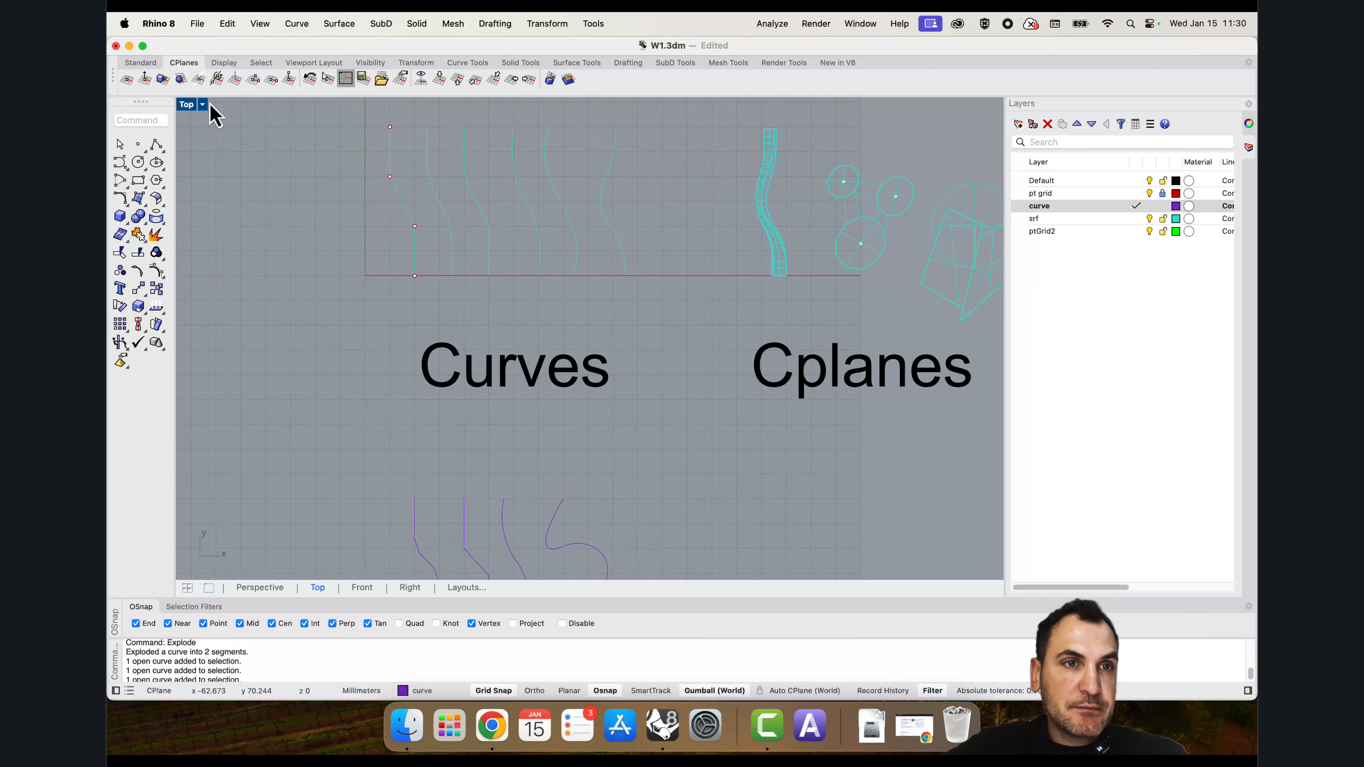
scroll(425, 293, down, 5)
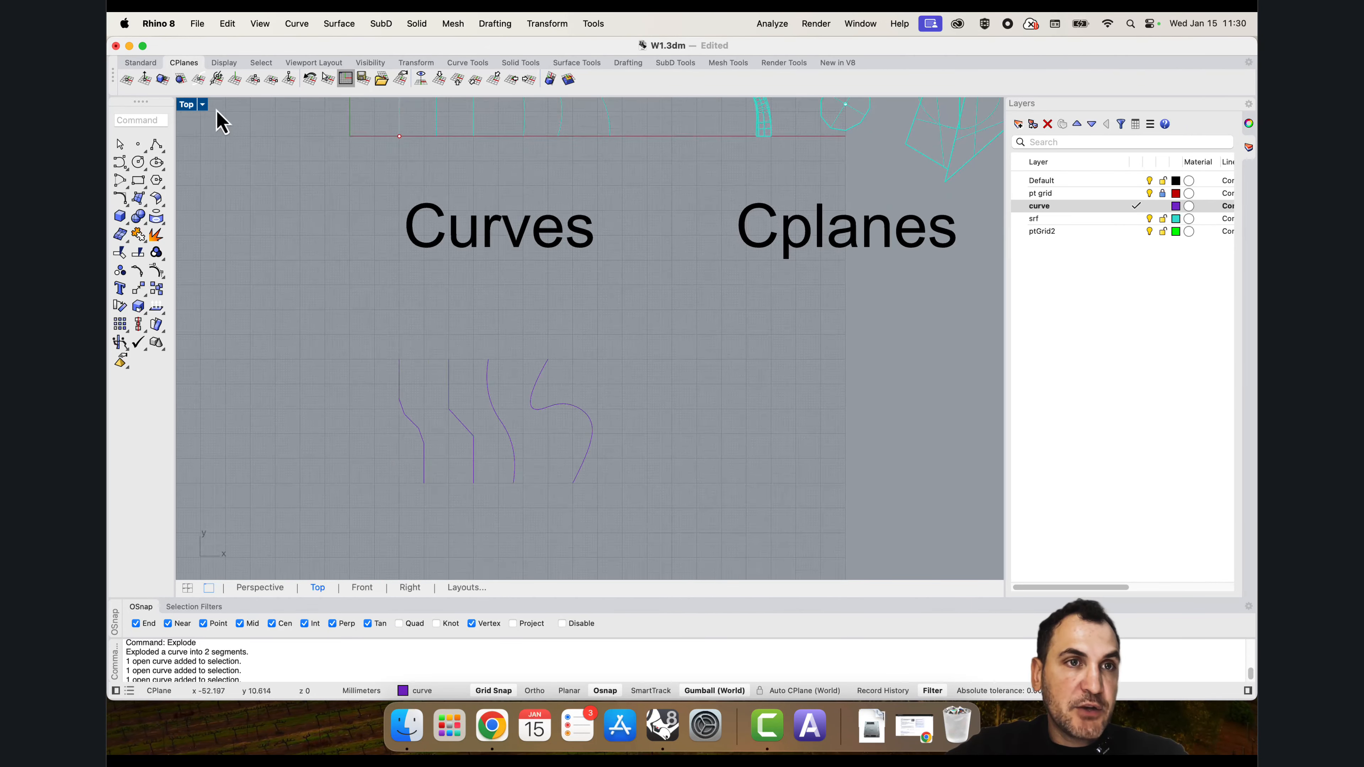
double_click(186, 105)
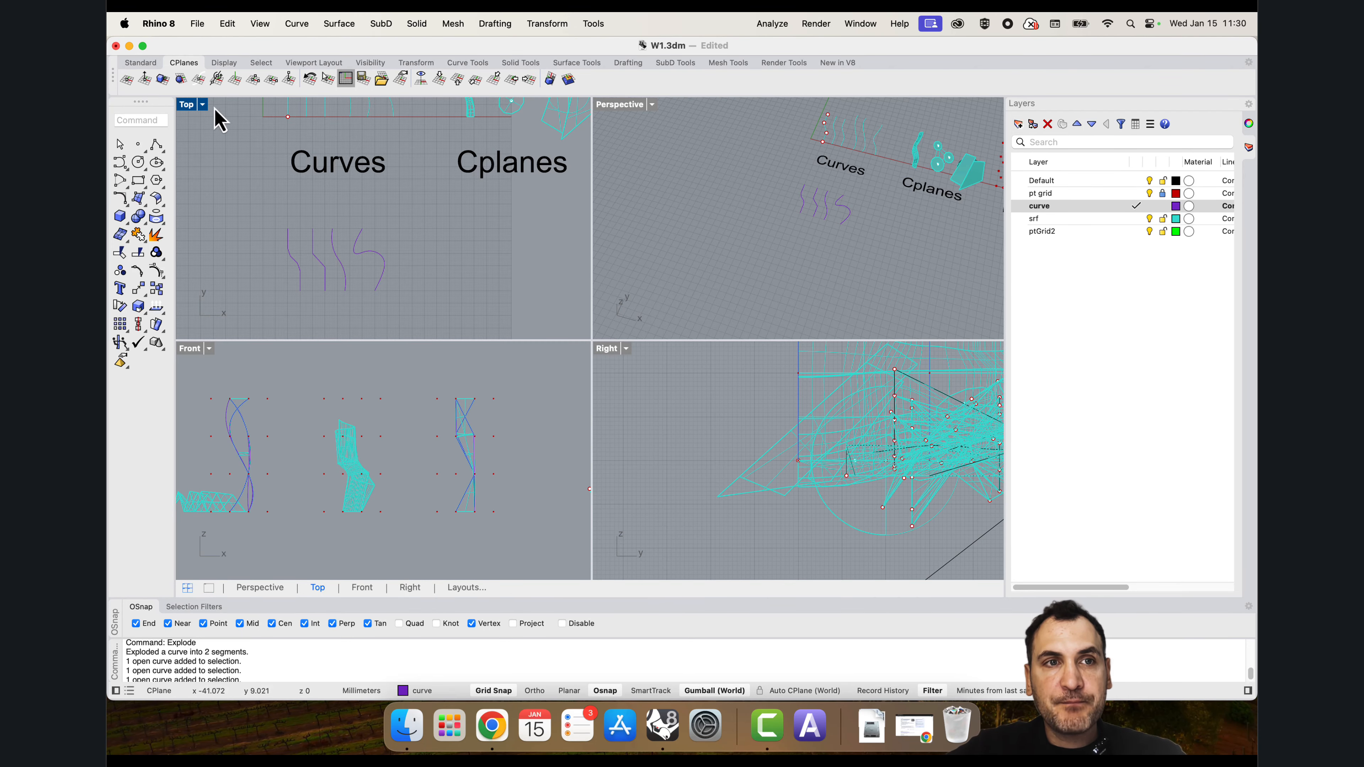
double_click(186, 105)
scroll(524, 383, up, 5)
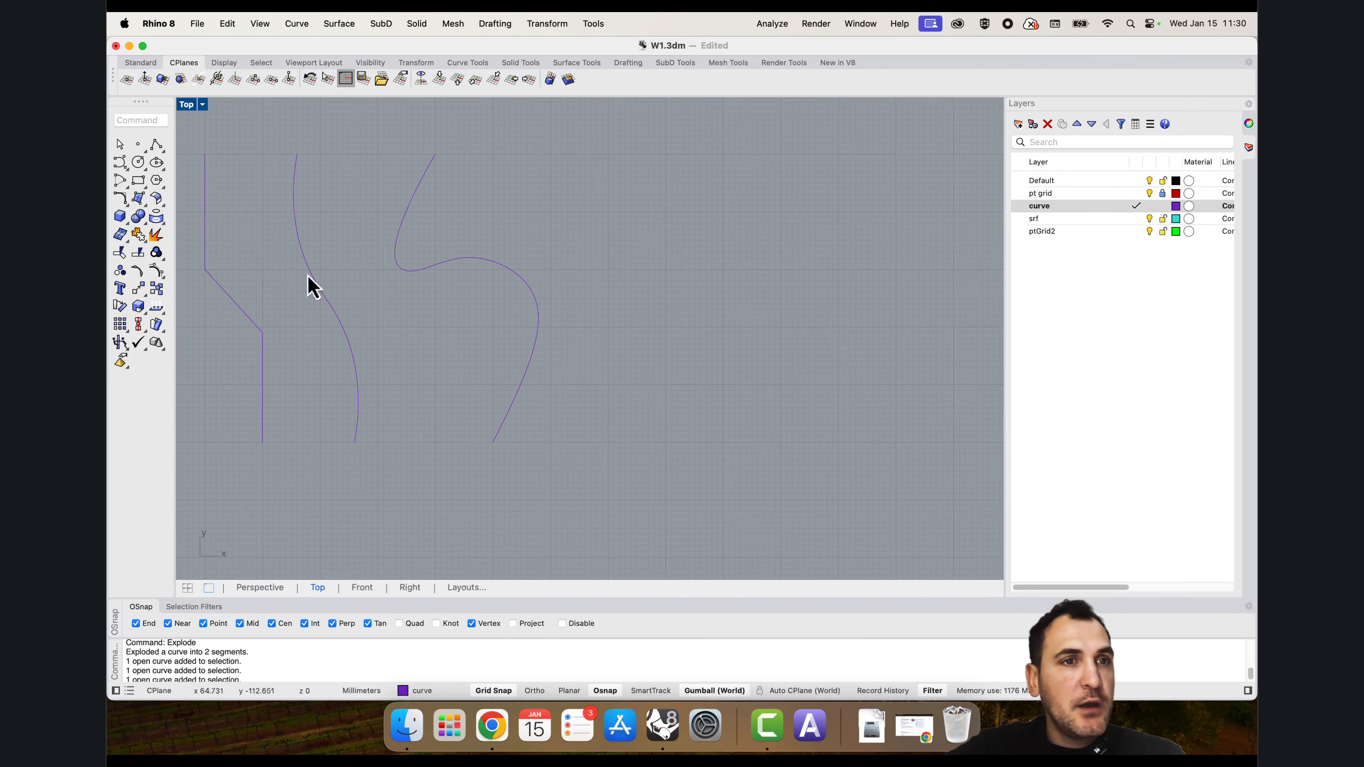
click(126, 168)
click(124, 163)
key(Escape)
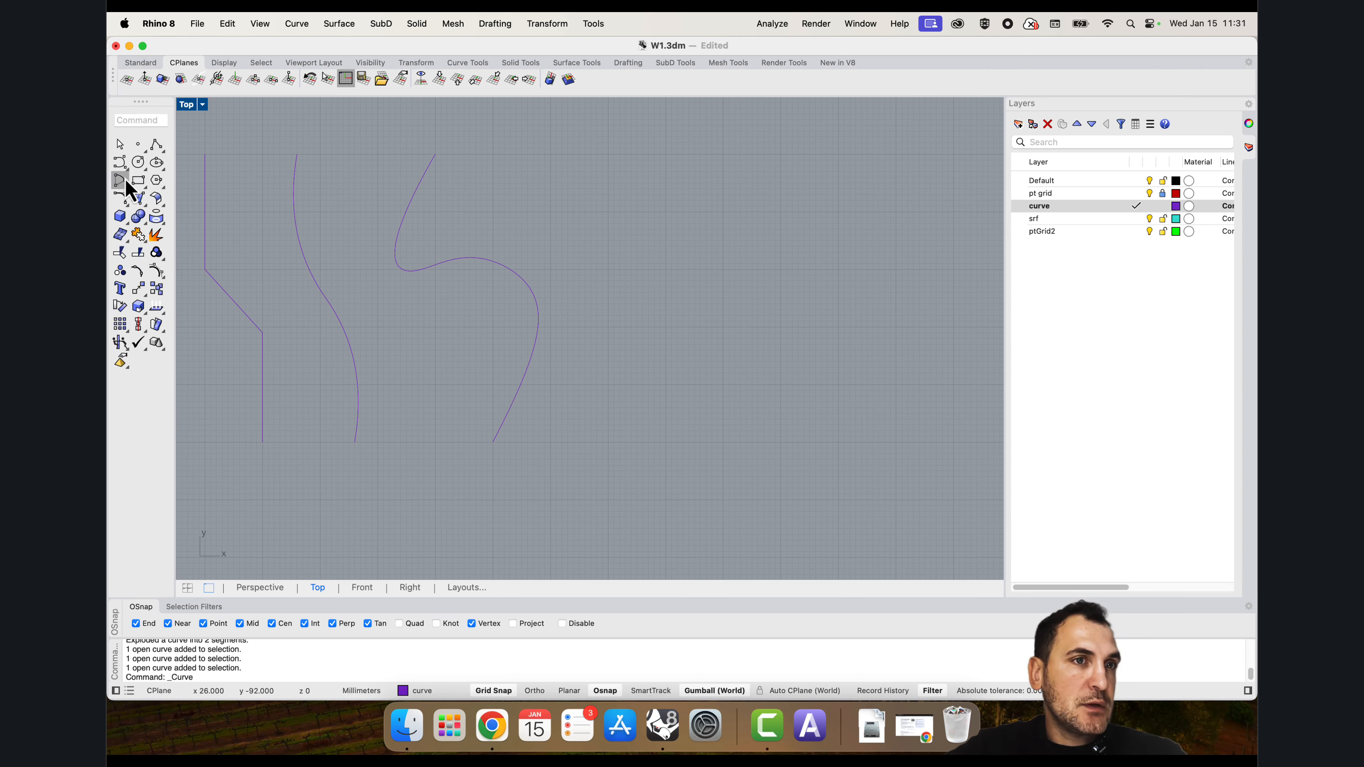
click(127, 170)
key(Escape)
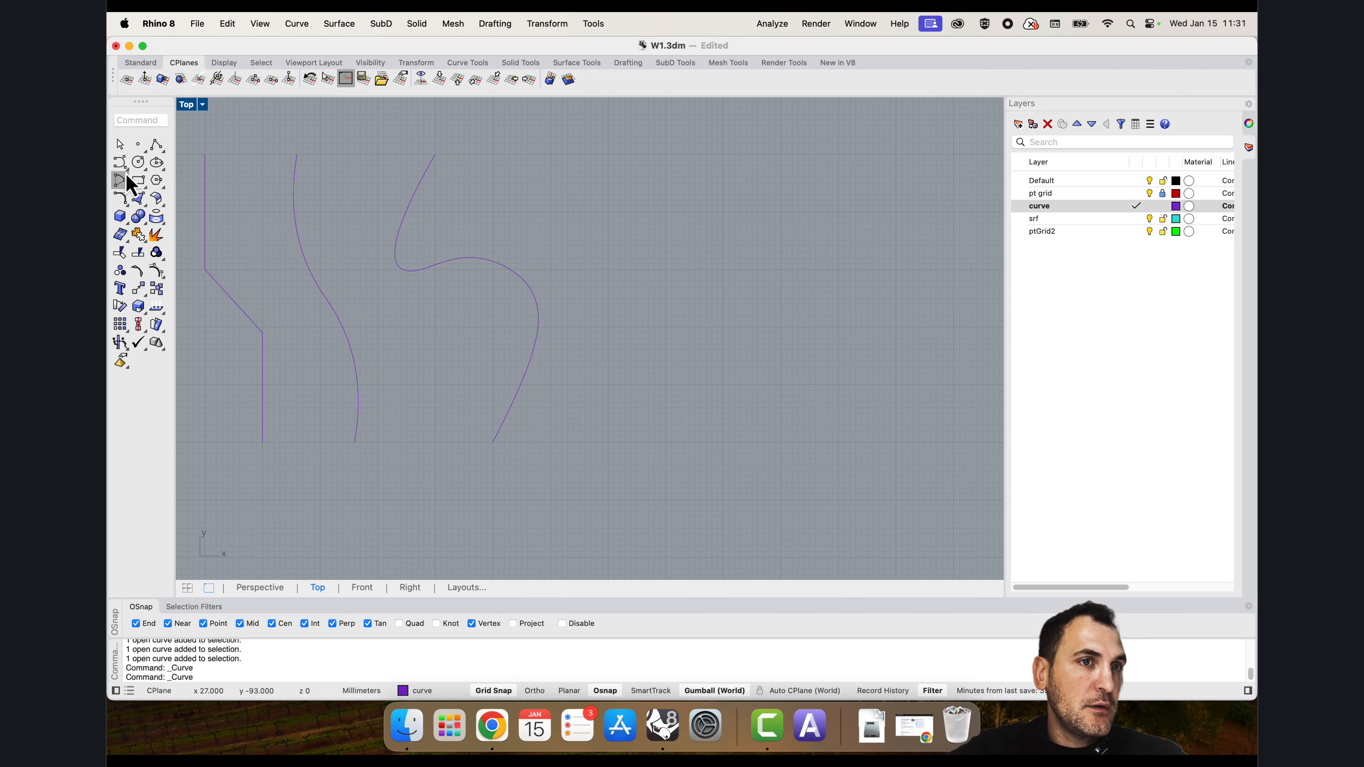
Step: Detach the Curve toolset as a floating toolbar and frame the drawn curves with empty space beside them
click(127, 171)
drag(168, 157, 234, 114)
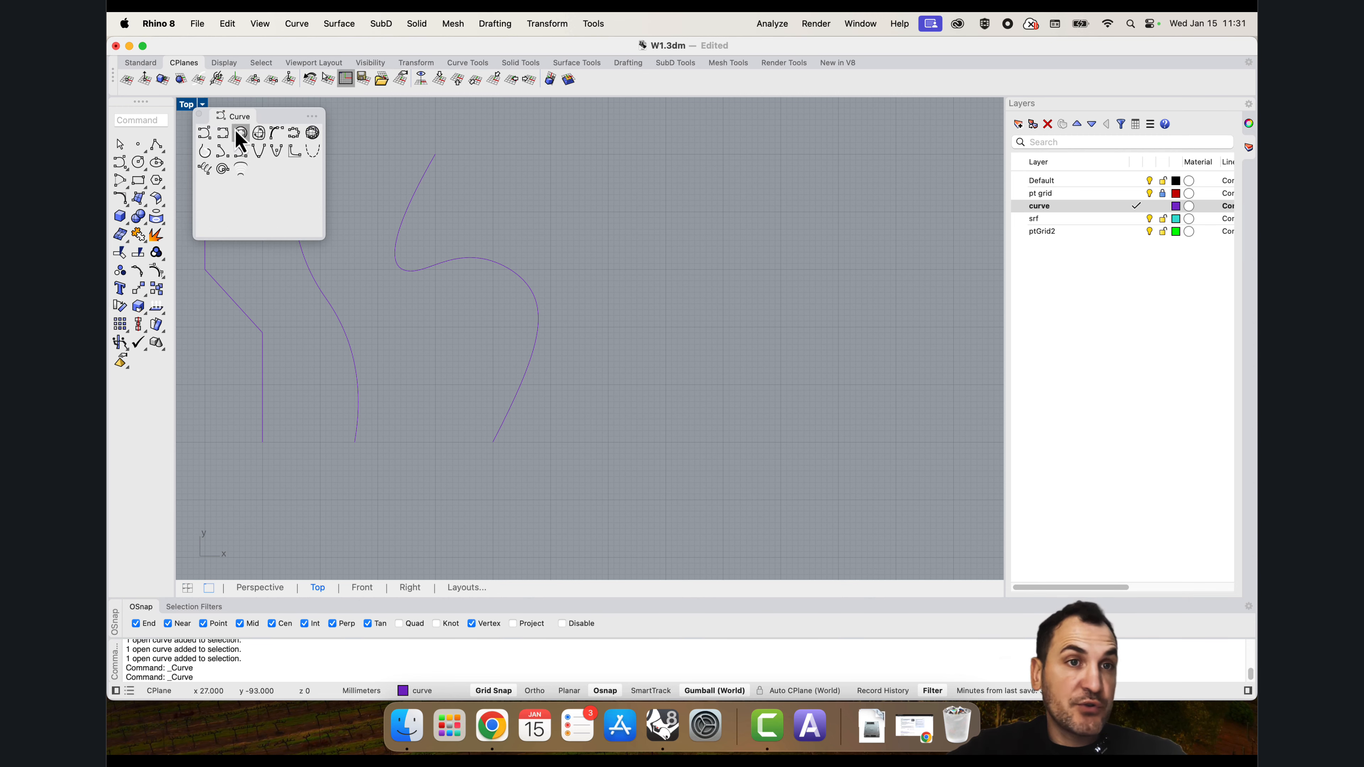
scroll(429, 198, down, 4)
right_drag(551, 278, 592, 364)
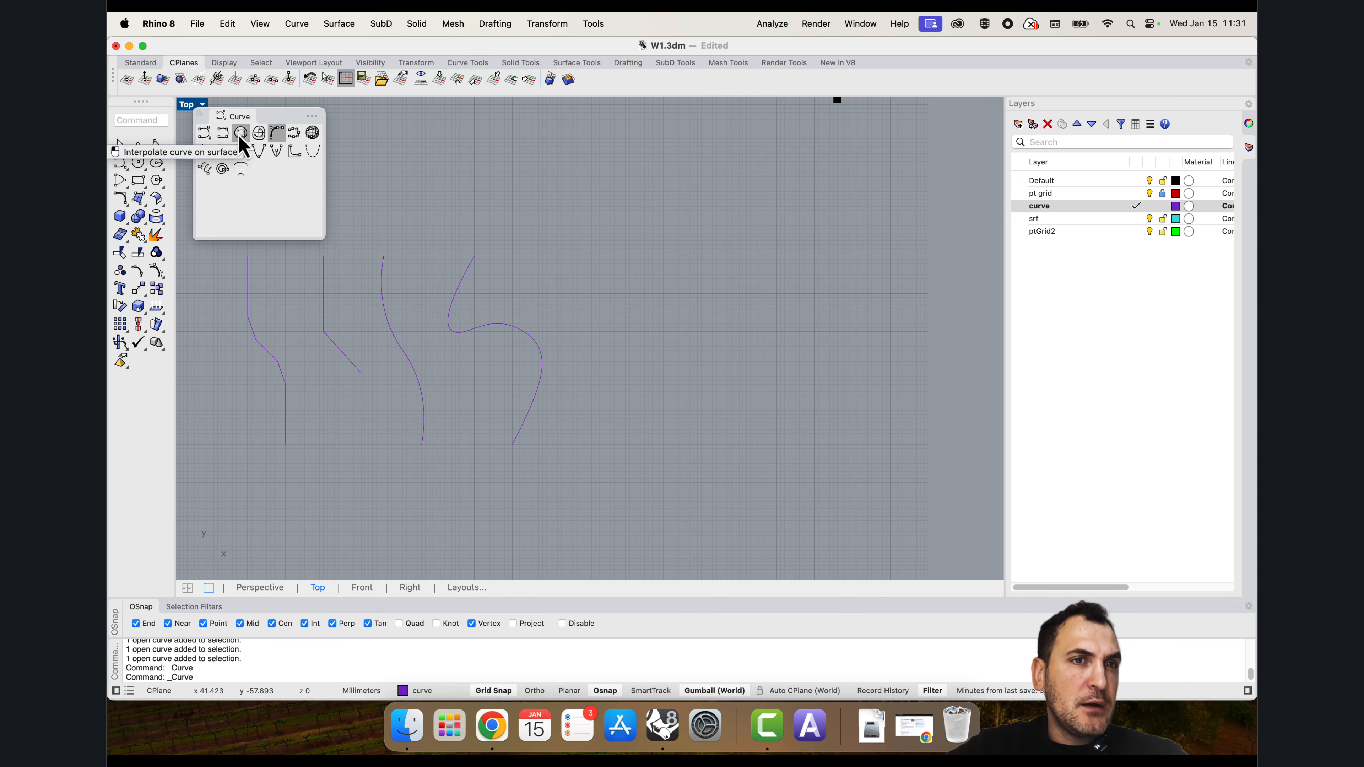
Step: Draw an S-shaped handle curve through three points beside the existing curves, starting at about 120,-140 and rising about 80 mm
click(278, 133)
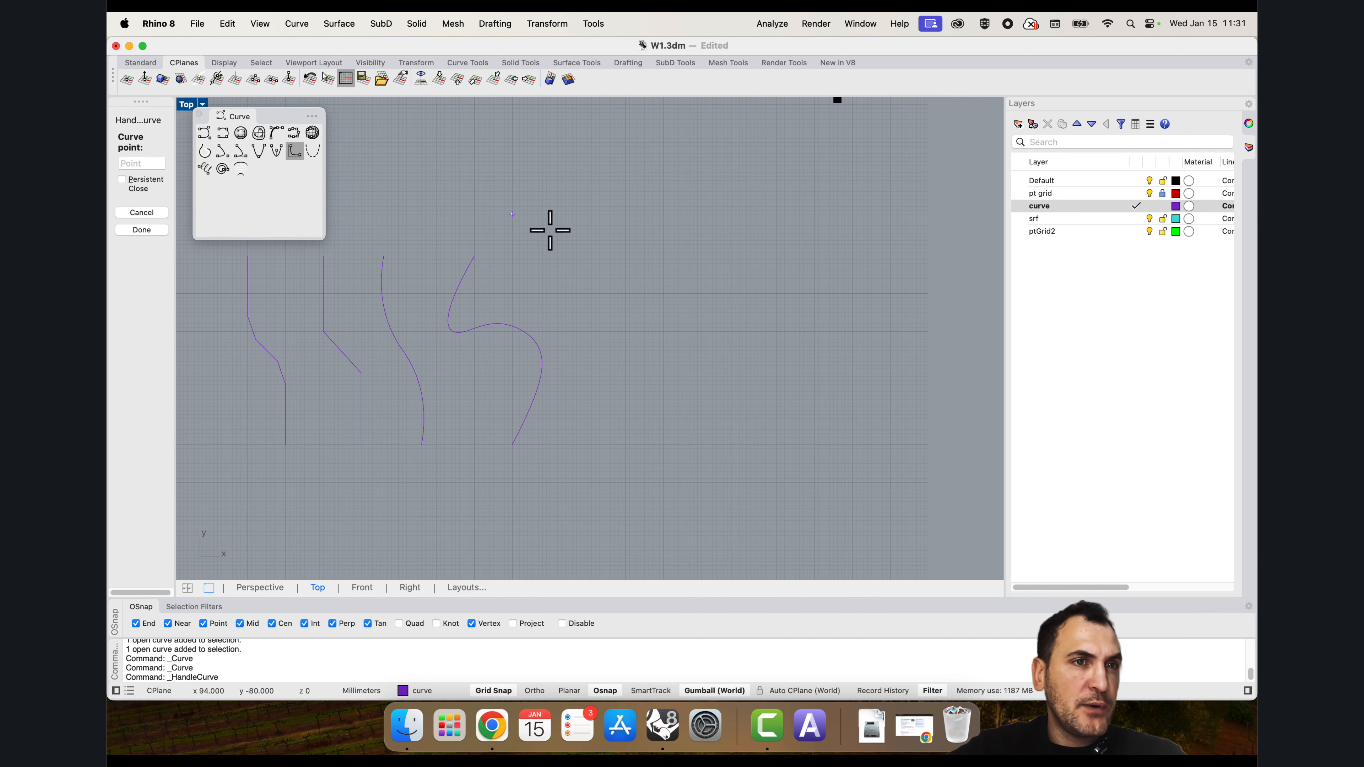
scroll(645, 401, up, 5)
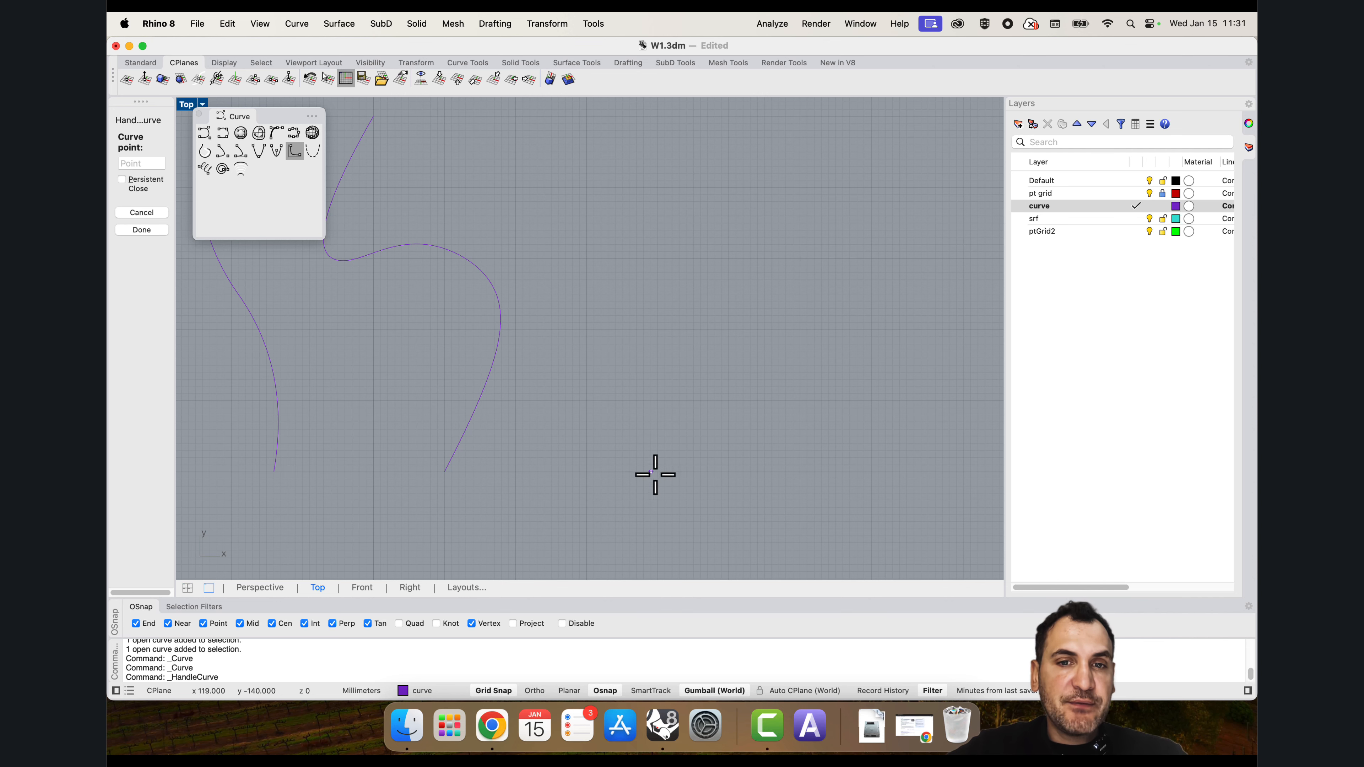
click(656, 470)
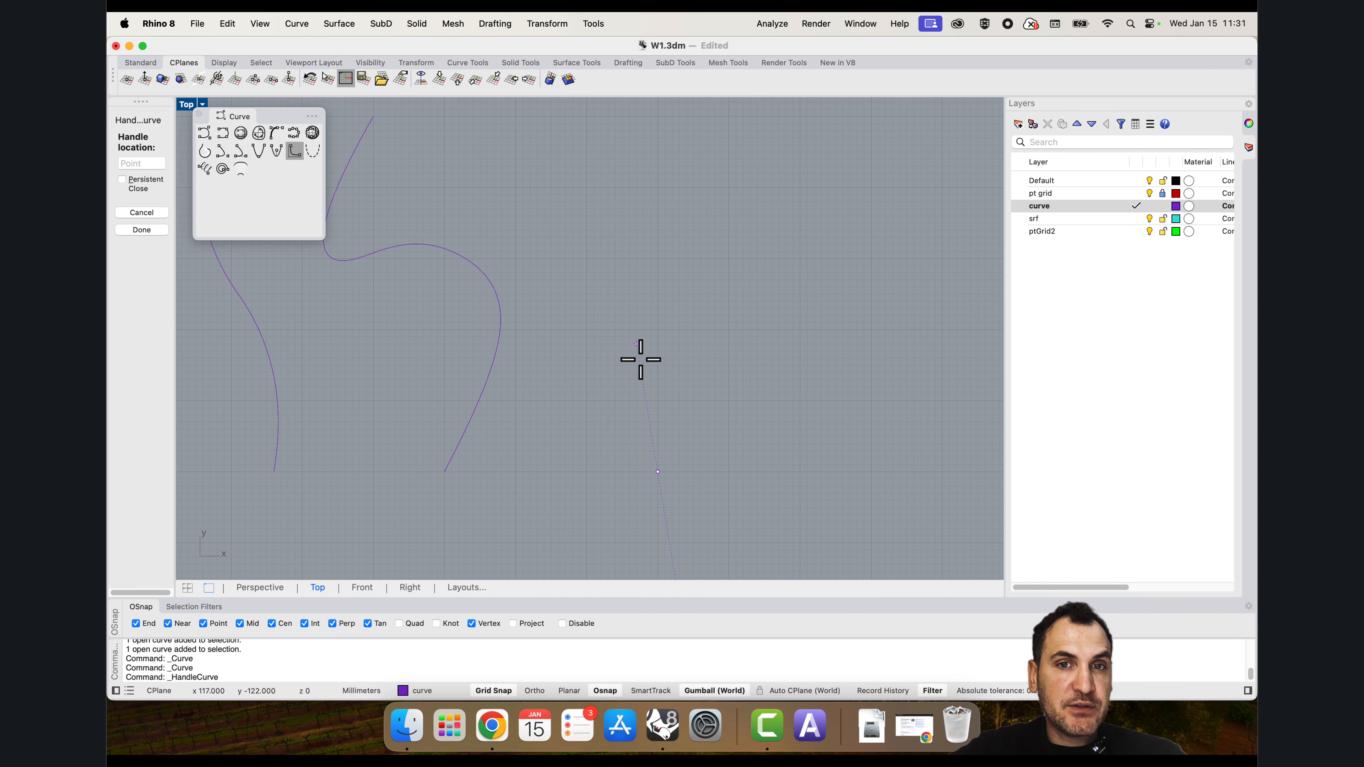
scroll(659, 367, down, 2)
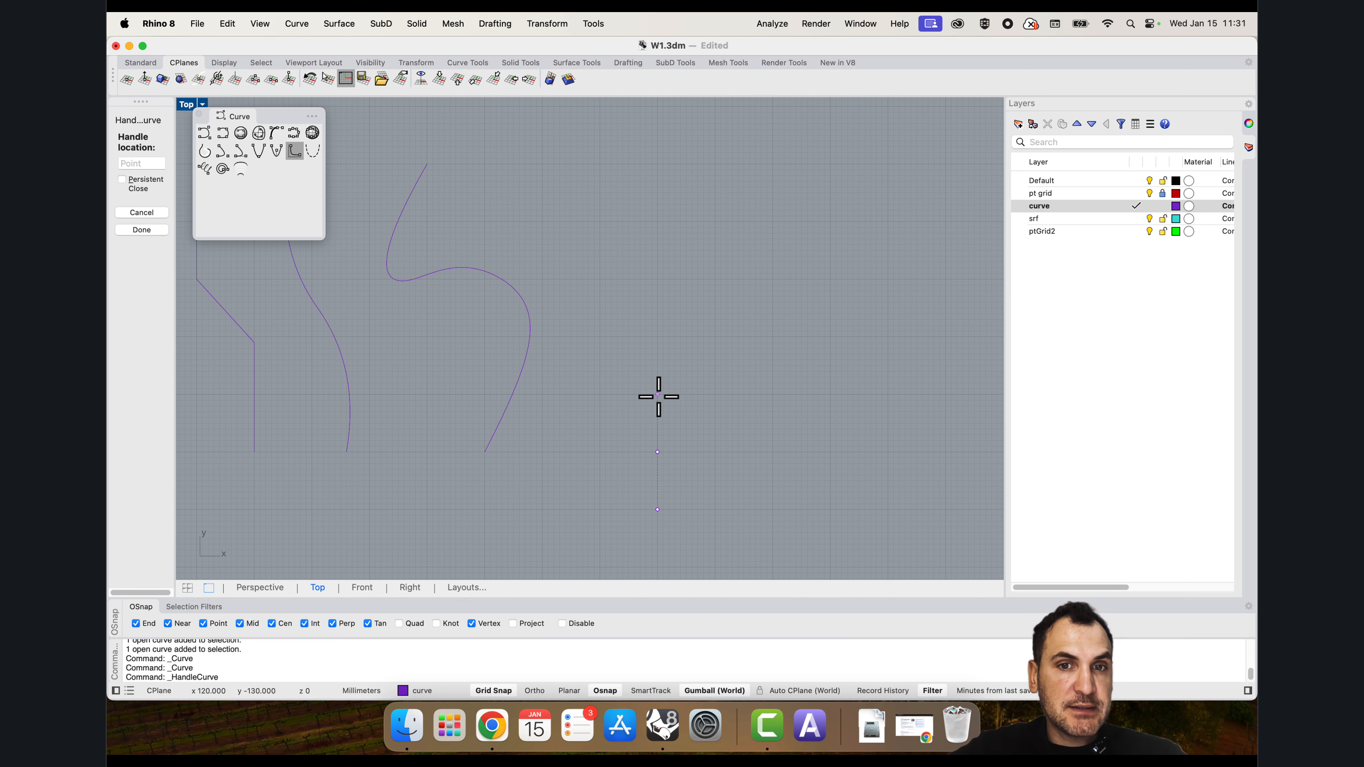
click(656, 338)
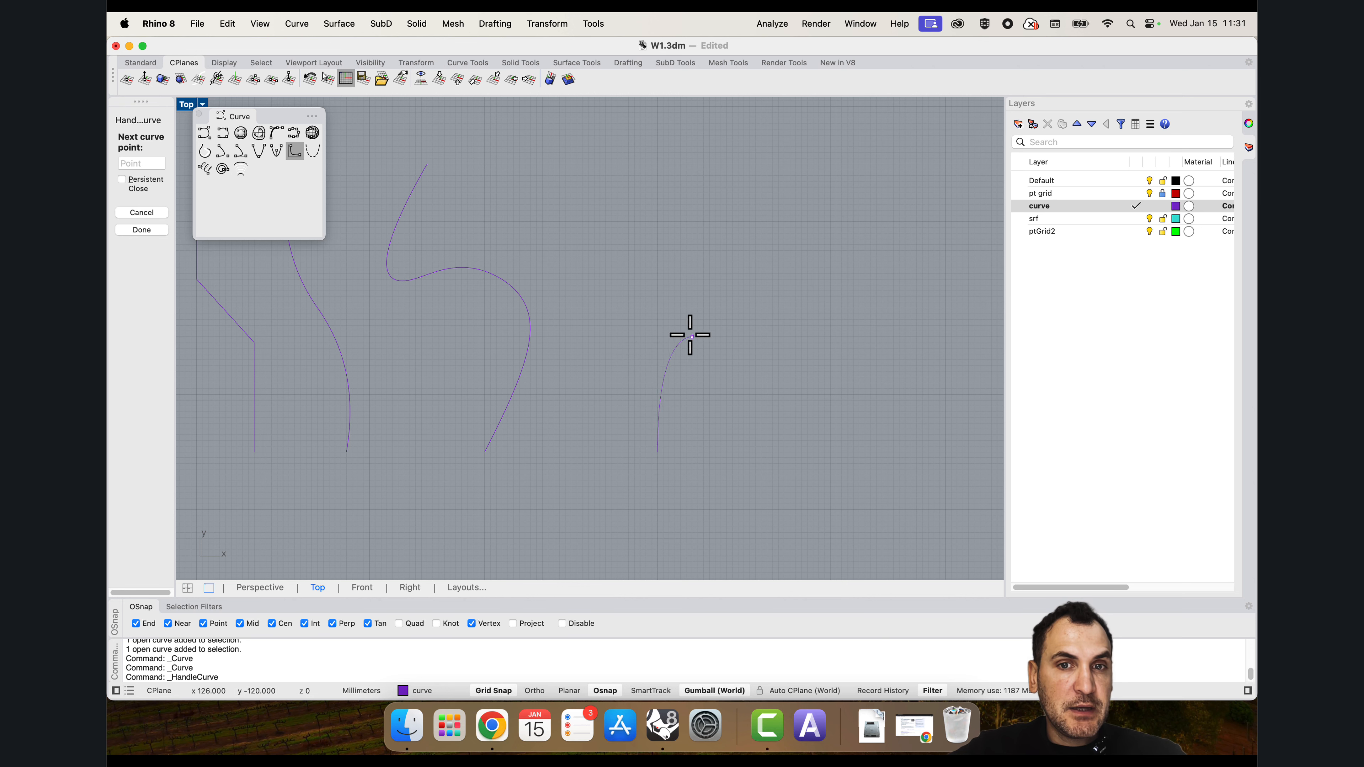
right_drag(715, 323, 691, 360)
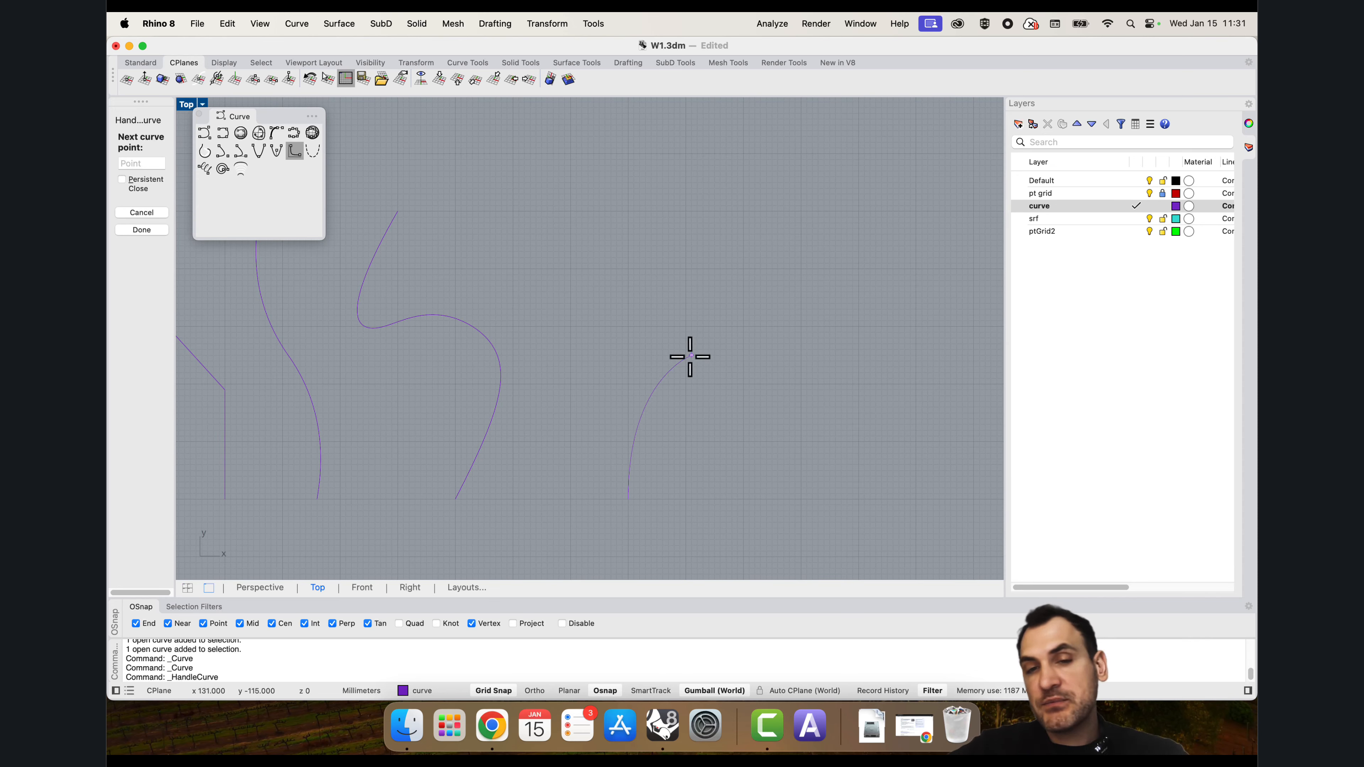
right_drag(720, 293, 706, 336)
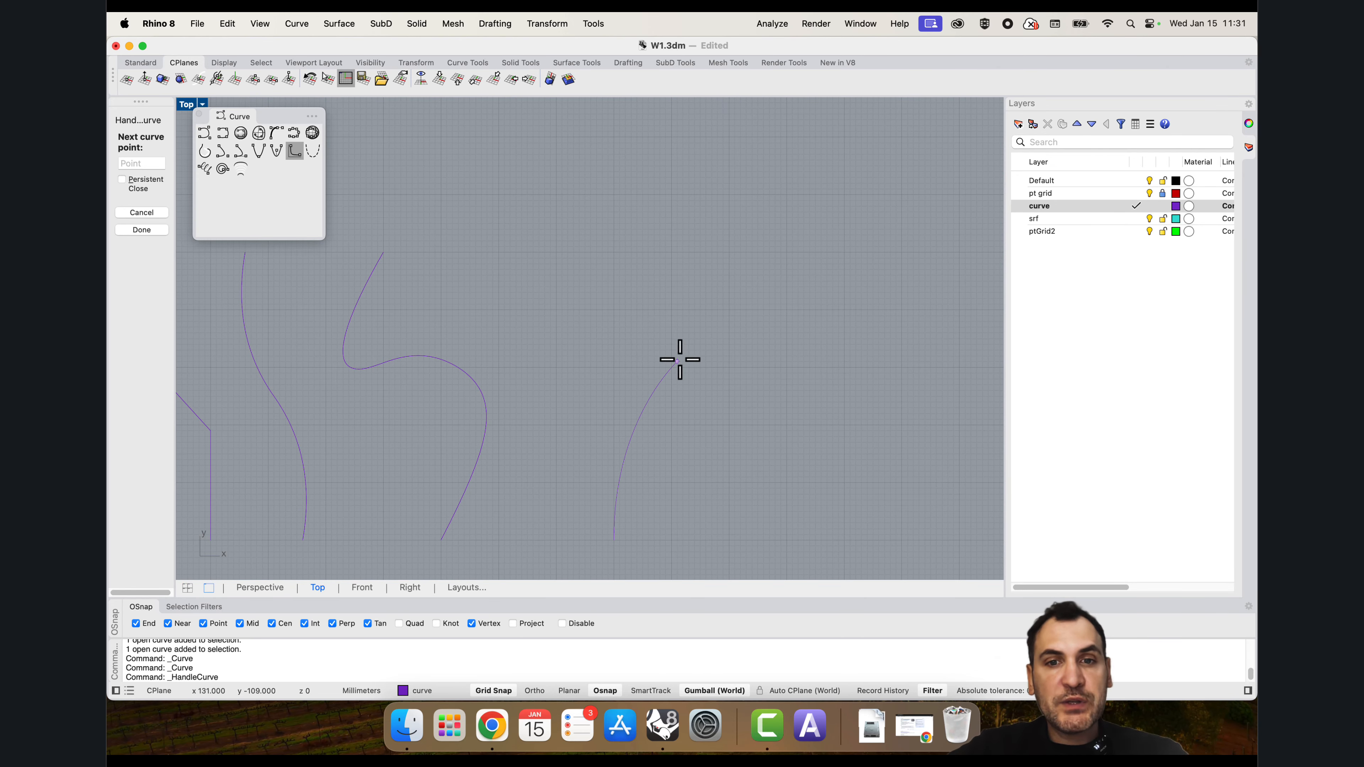
click(729, 310)
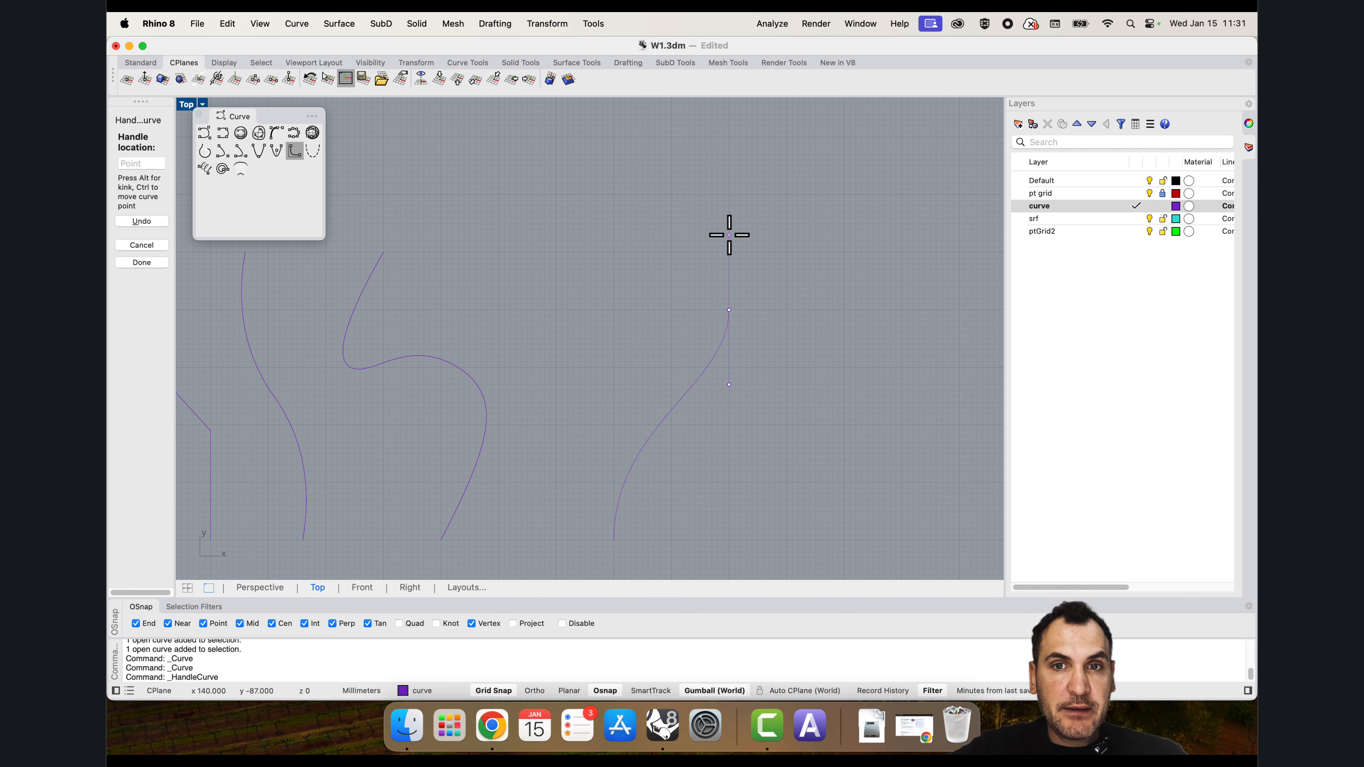
click(729, 221)
scroll(675, 250, down, 3)
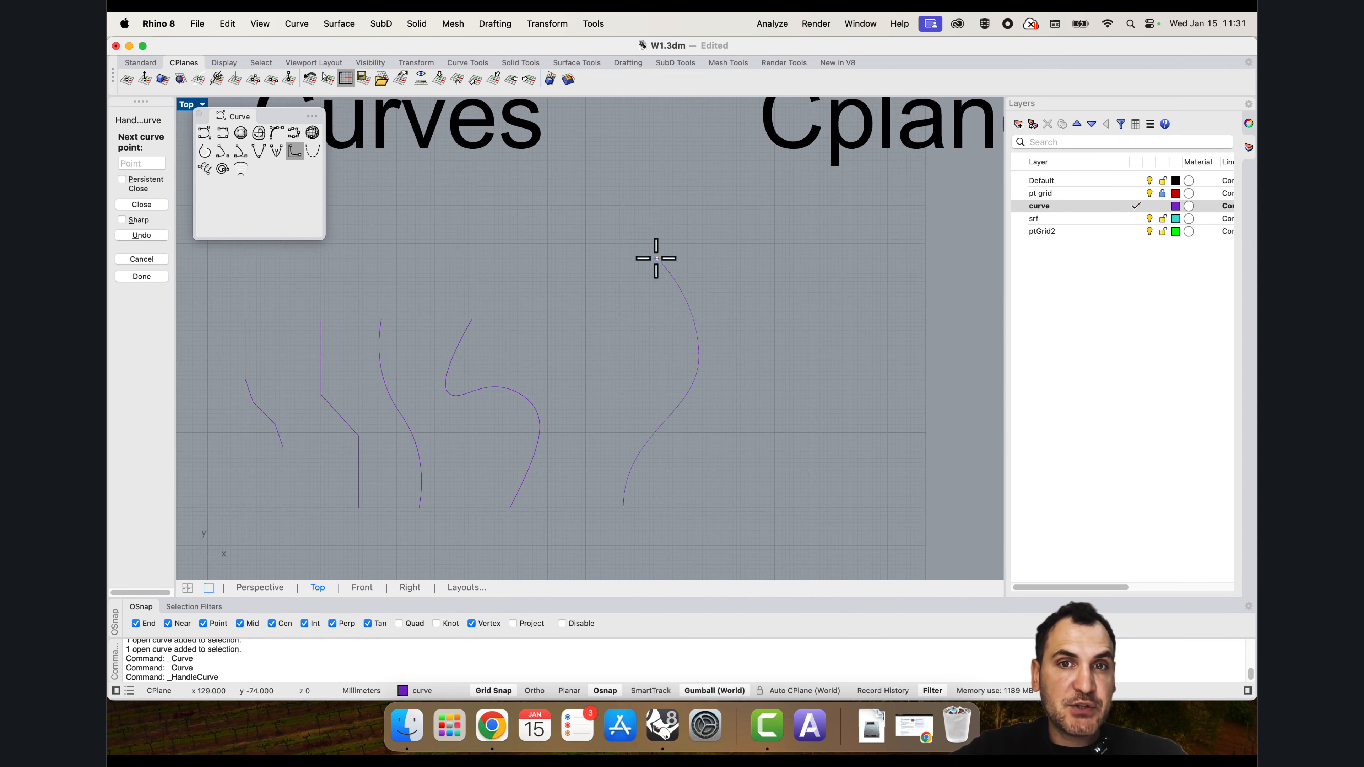
click(661, 206)
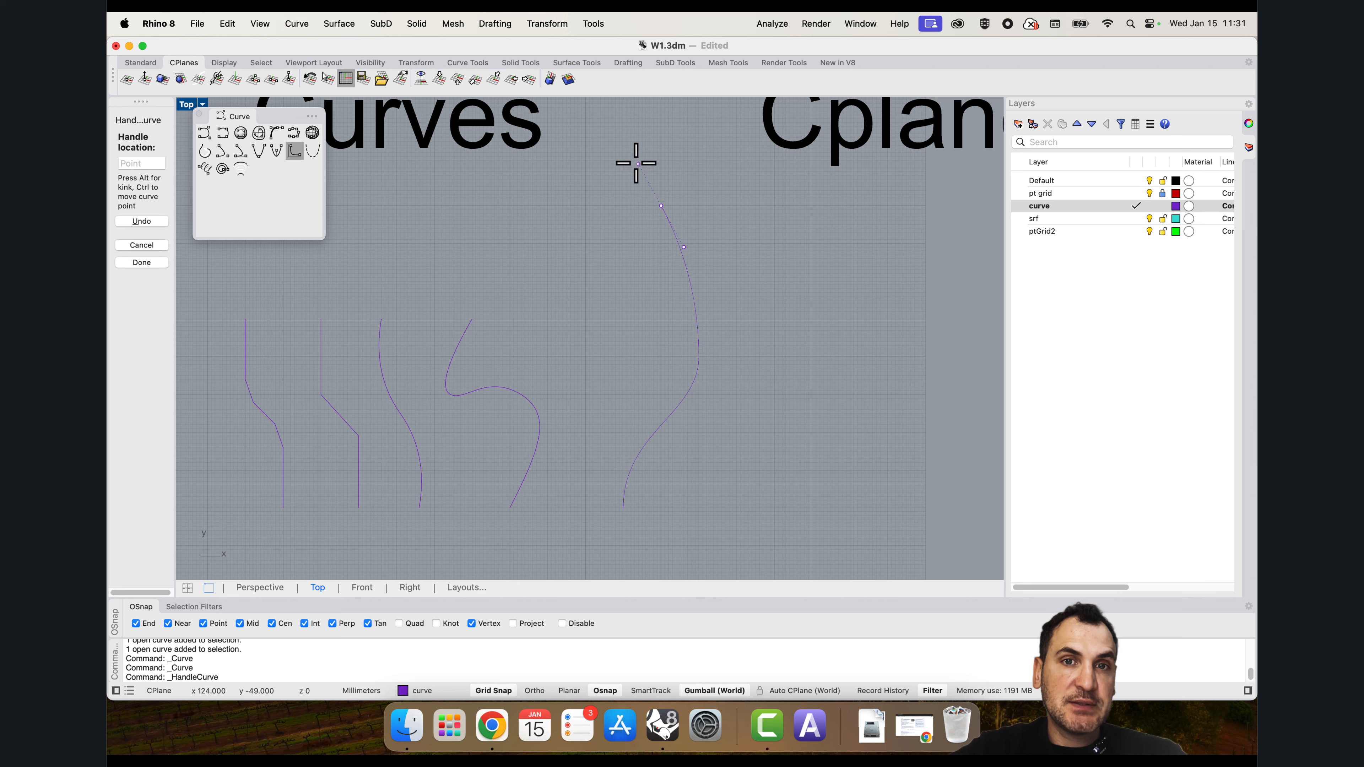
click(662, 135)
key(Return)
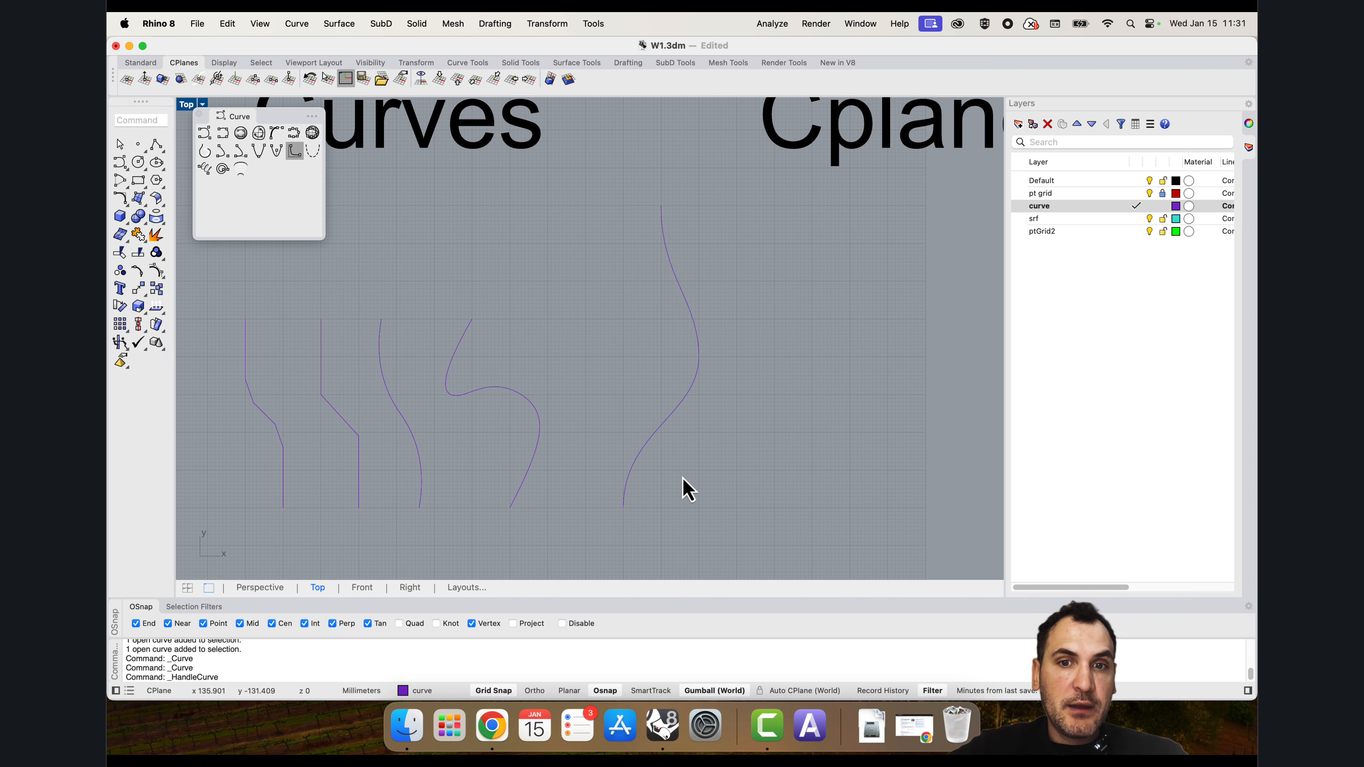
Step: Draw a second three-point handle curve from about 150,-150 through the first handle curve's middle point to 150,-70, with upward handles
key(Return)
click(736, 549)
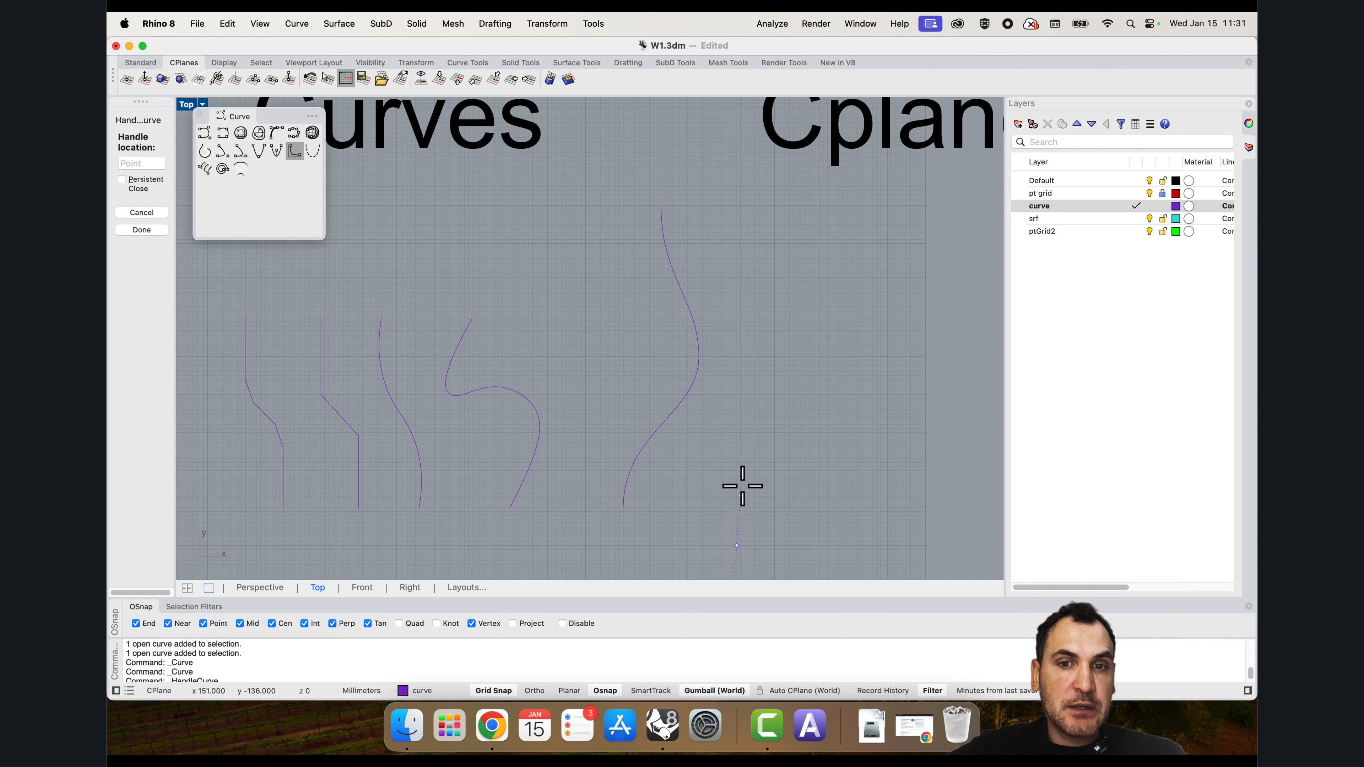
click(699, 356)
click(694, 255)
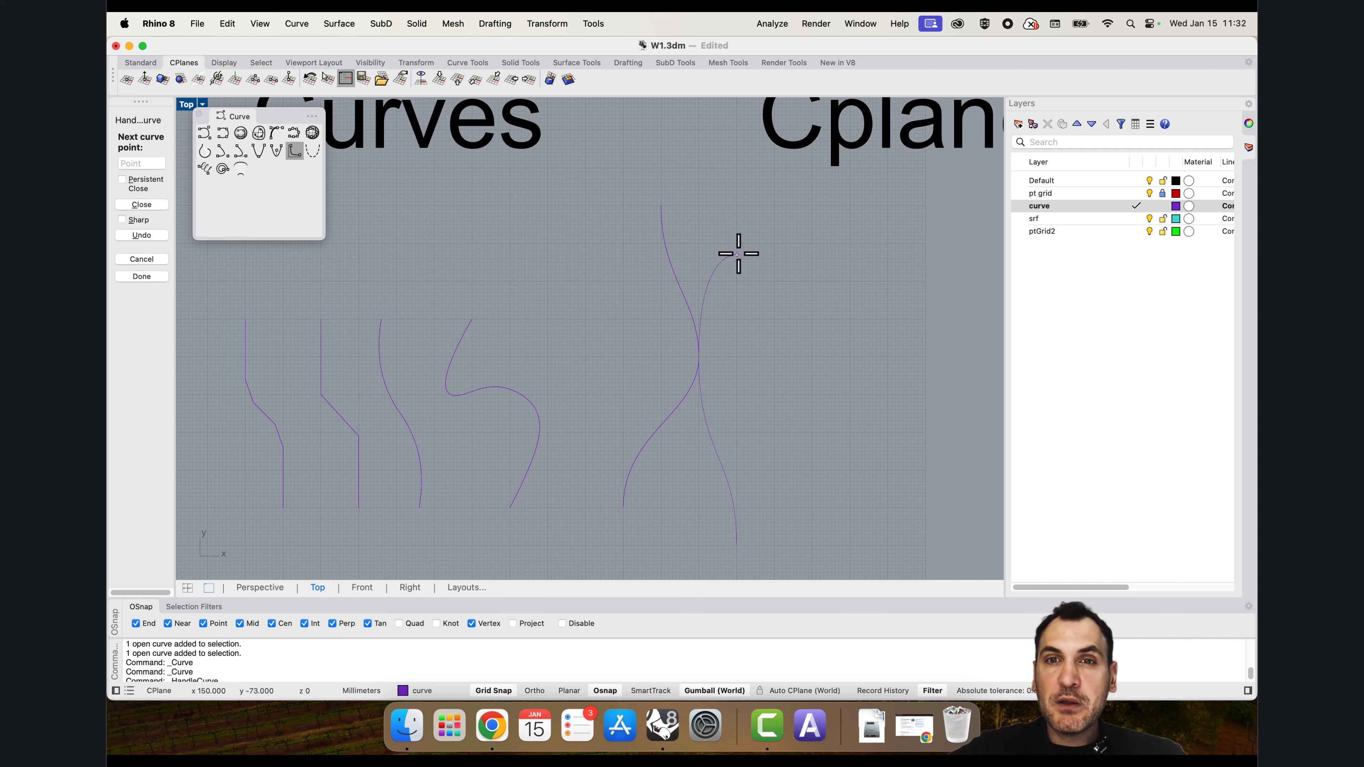
click(739, 243)
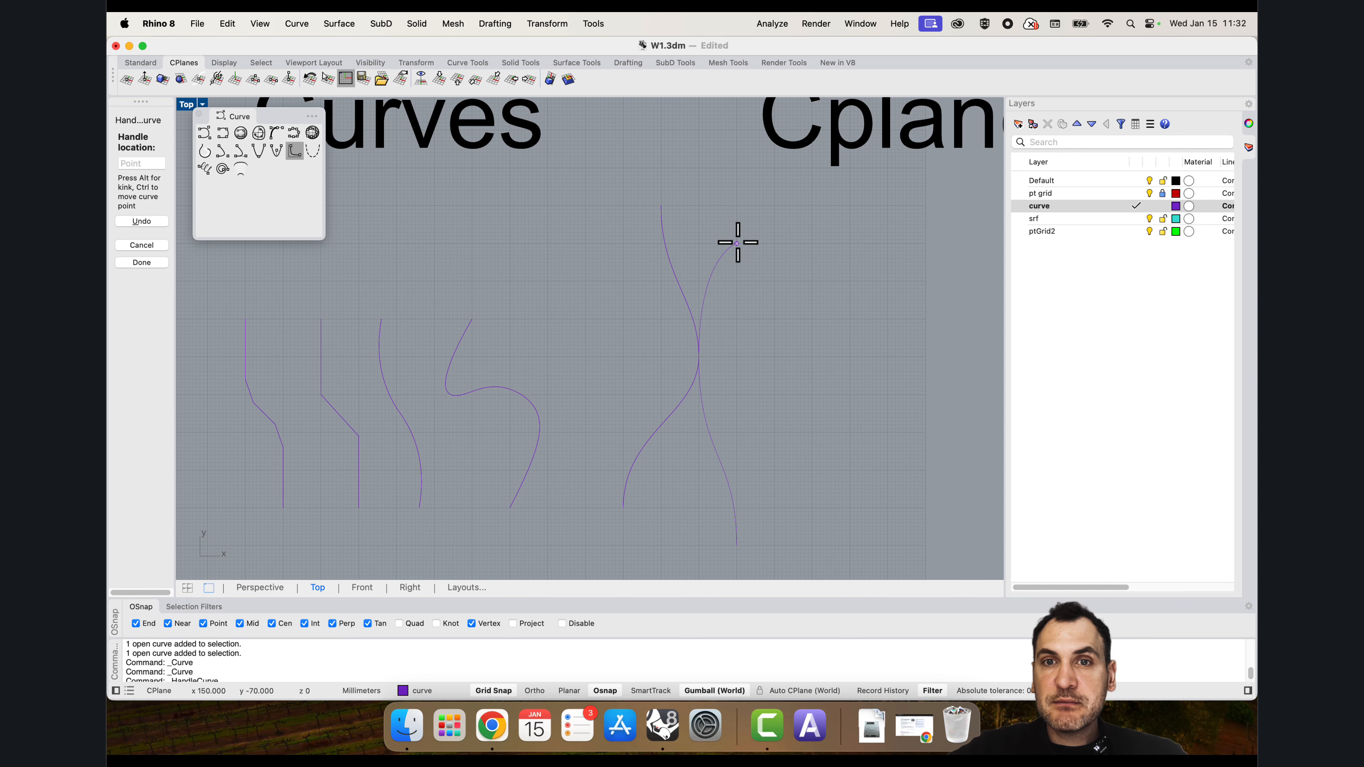
click(733, 183)
key(Return)
Step: Select both handle curves, and the first one alone, to examine their control points around the place where they touch
scroll(733, 305, down, 3)
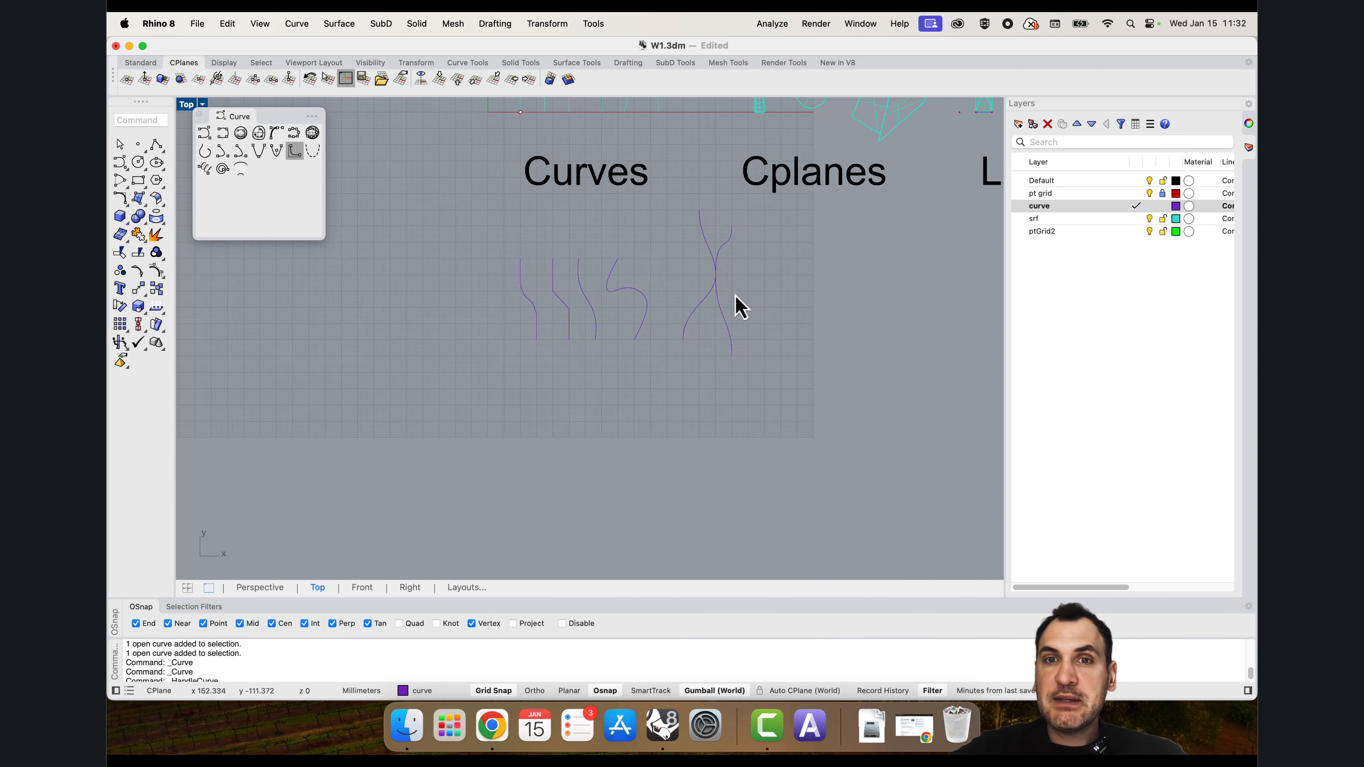
scroll(734, 238, up, 5)
scroll(690, 349, down, 2)
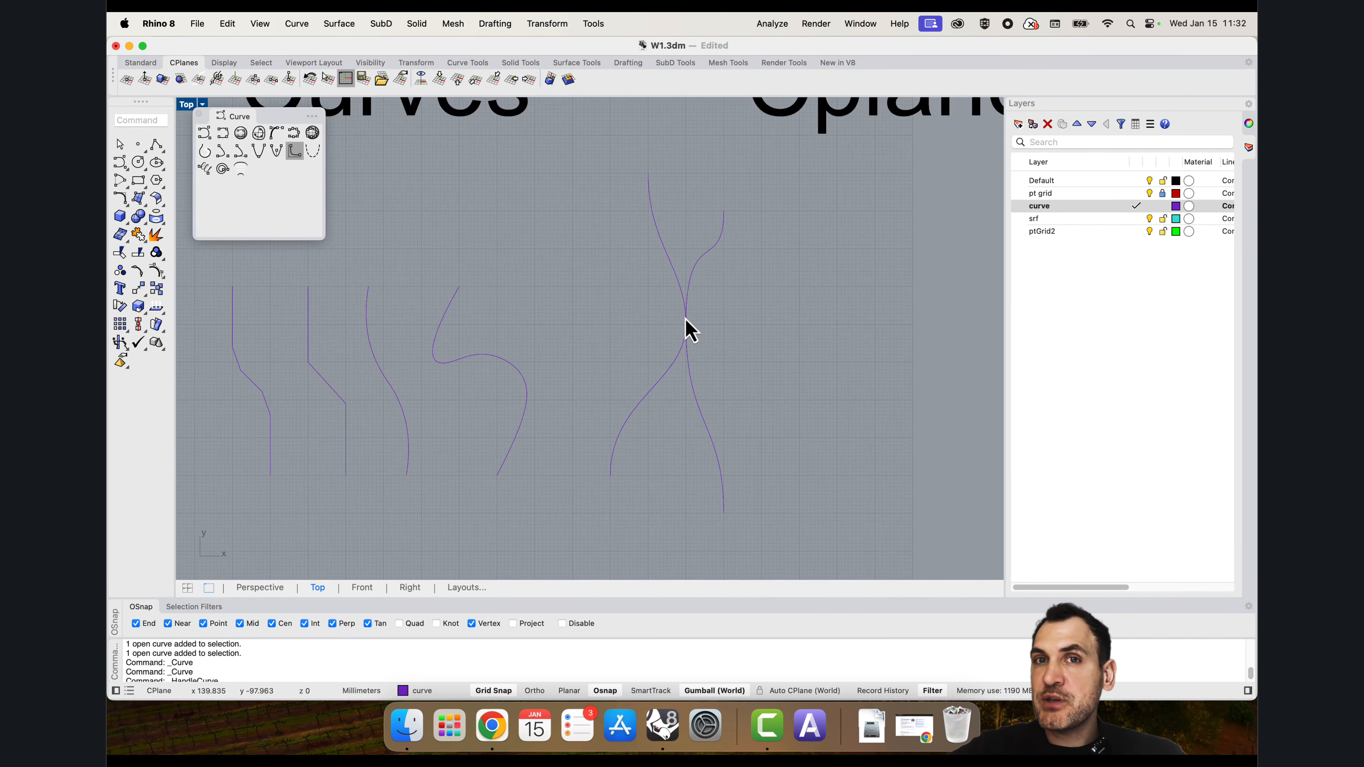
right_drag(731, 335, 728, 307)
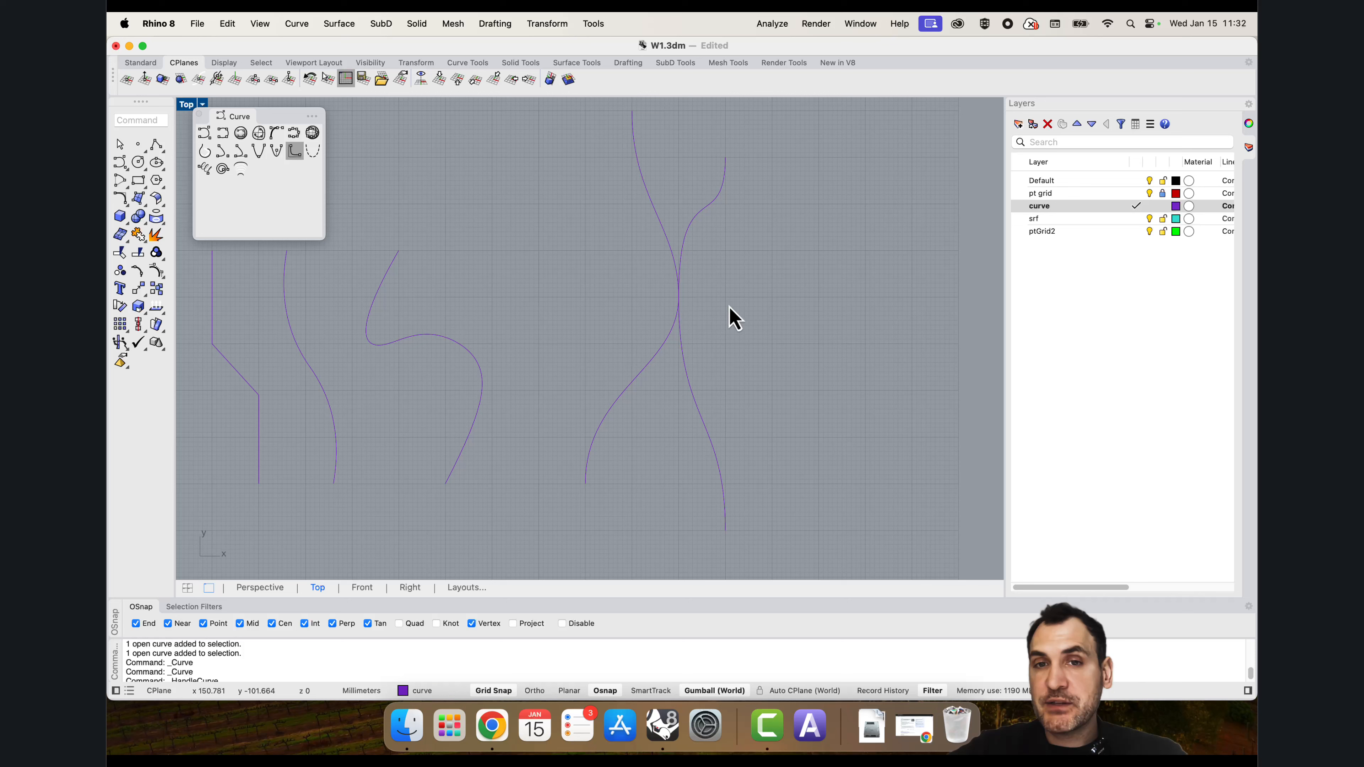
click(688, 365)
shift+click(652, 354)
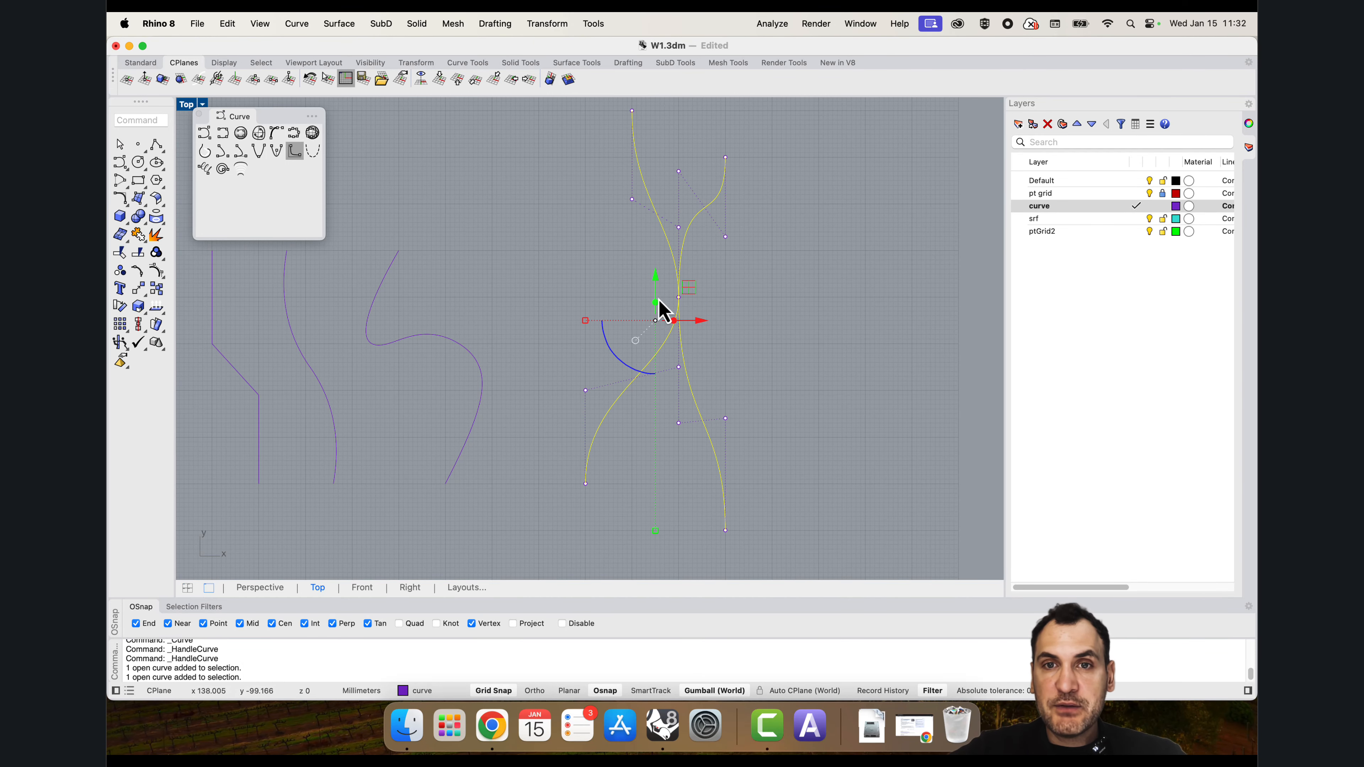
scroll(716, 260, down, 2)
click(728, 279)
click(664, 220)
scroll(687, 237, up, 2)
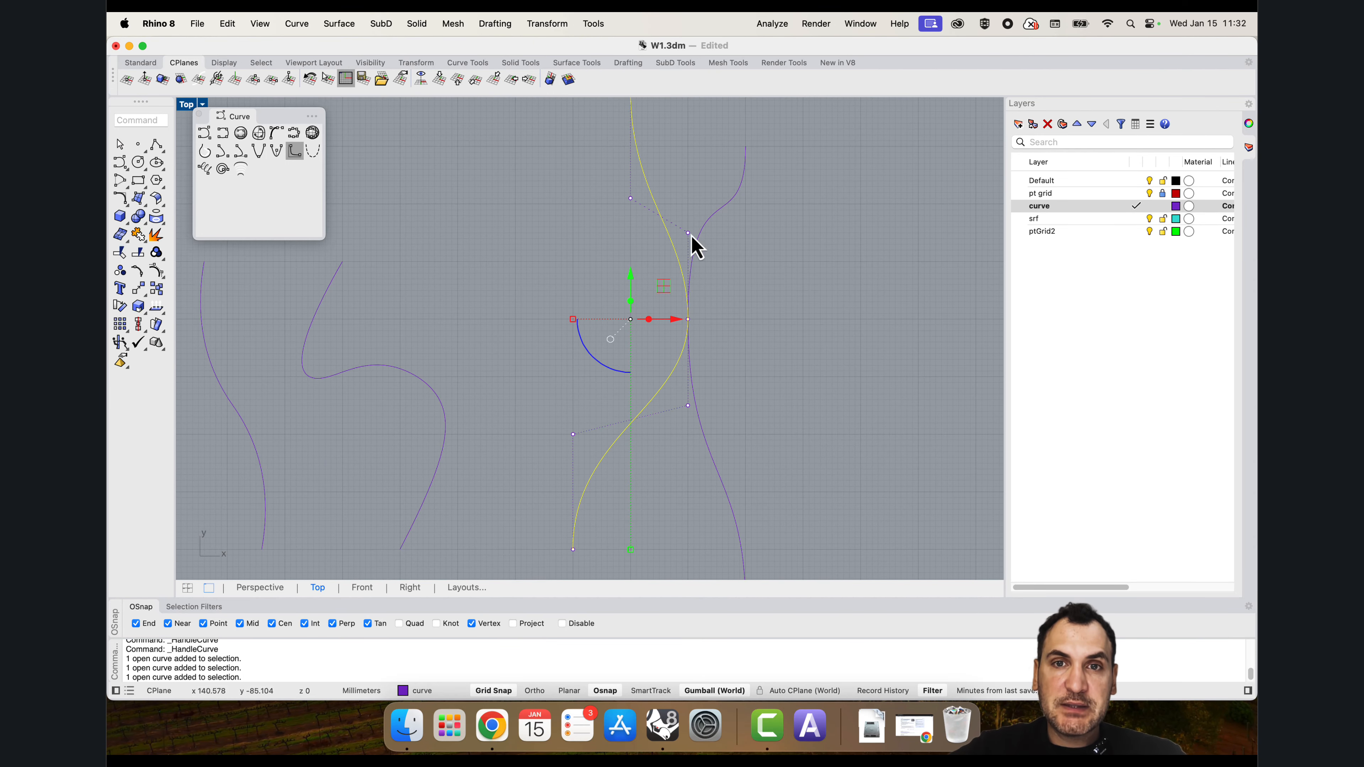
scroll(681, 241, down, 3)
scroll(639, 225, up, 2)
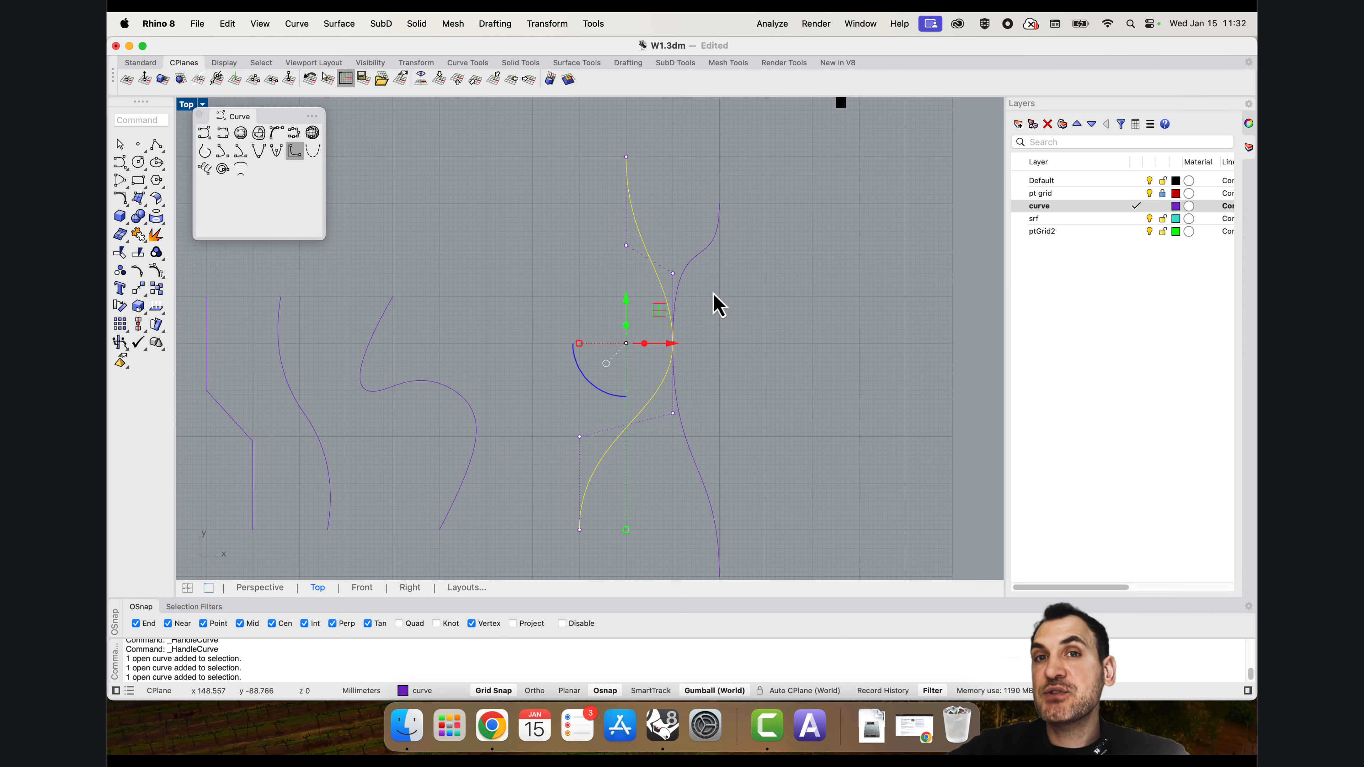
click(745, 347)
Step: Select both touching handle curves together, switch to the maximised Perspective viewport and zoom to the selection
scroll(729, 328, down, 4)
right_drag(677, 387, 632, 350)
scroll(634, 349, up, 4)
right_drag(709, 351, 651, 331)
scroll(648, 287, down, 4)
drag(697, 334, 587, 262)
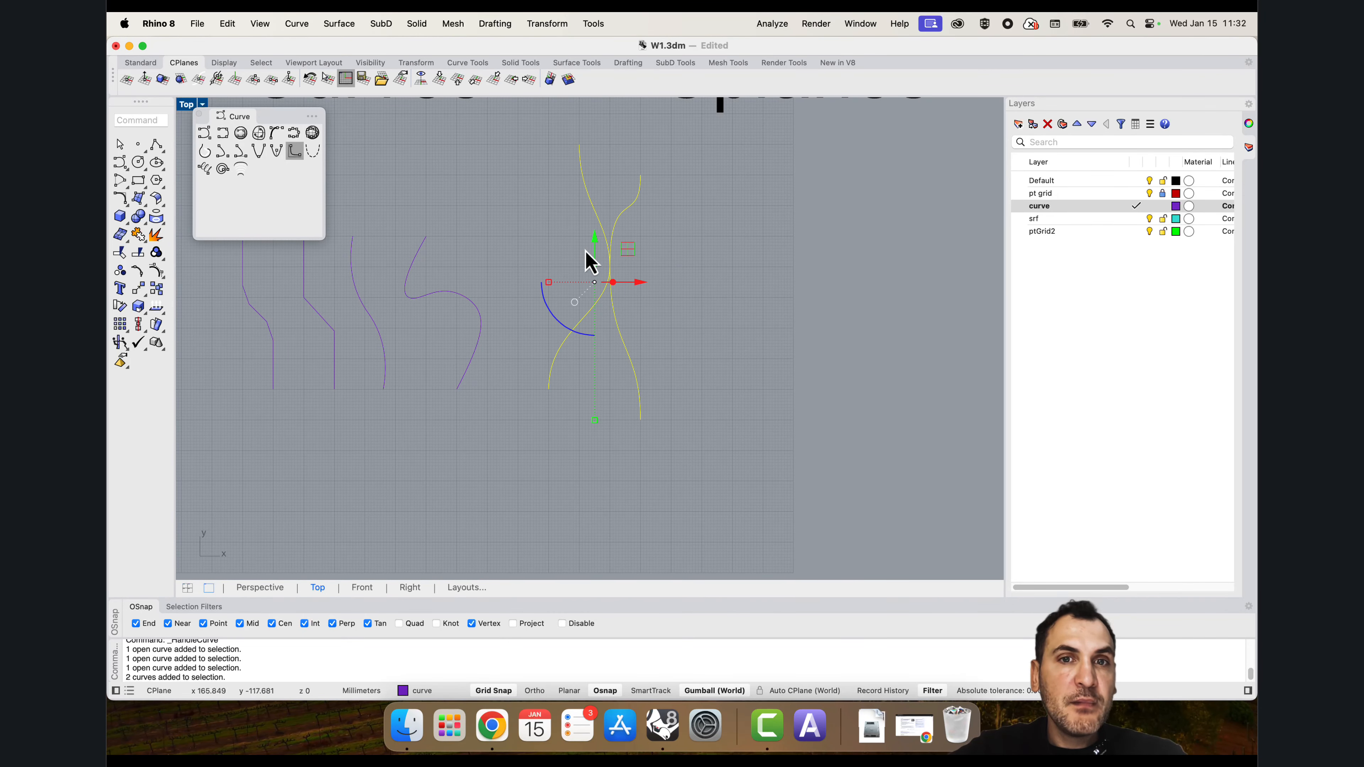
double_click(184, 105)
double_click(610, 107)
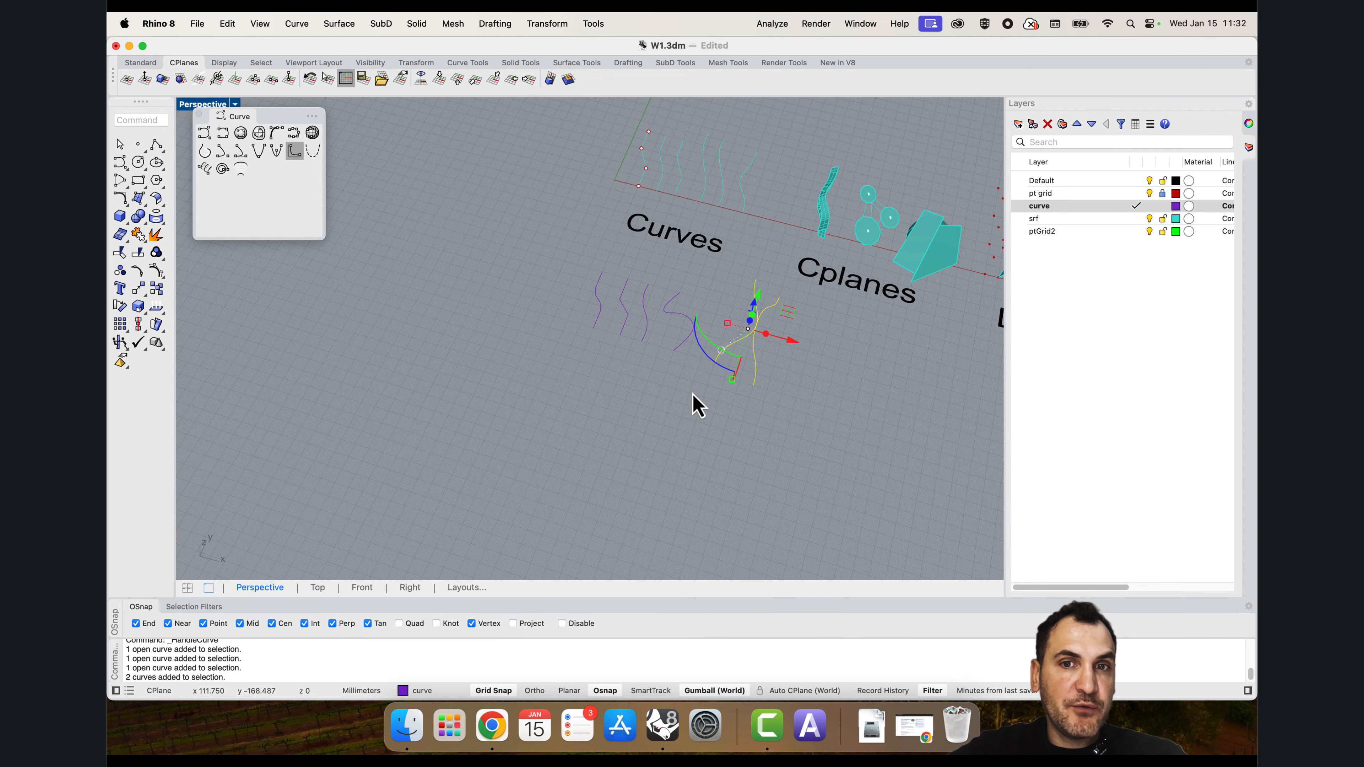
right_drag(710, 459, 820, 391)
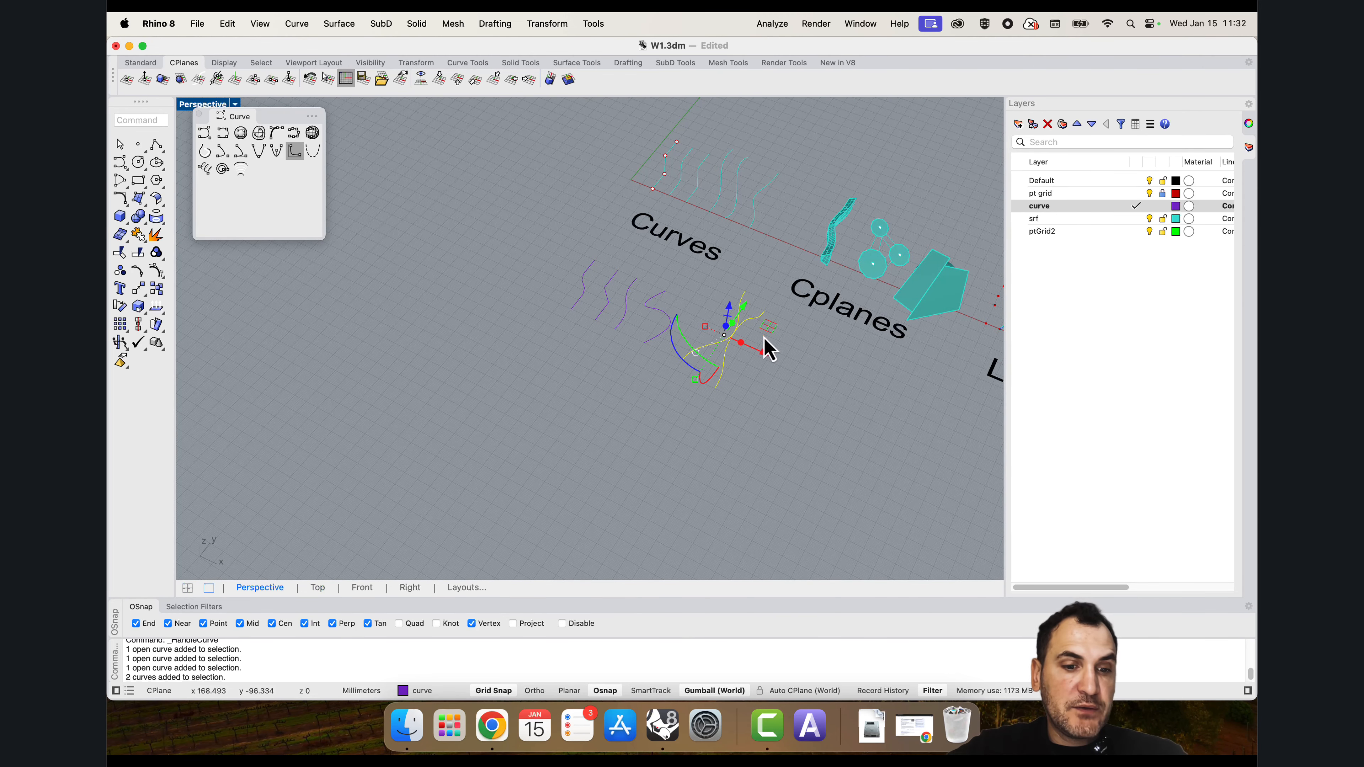
key(Return)
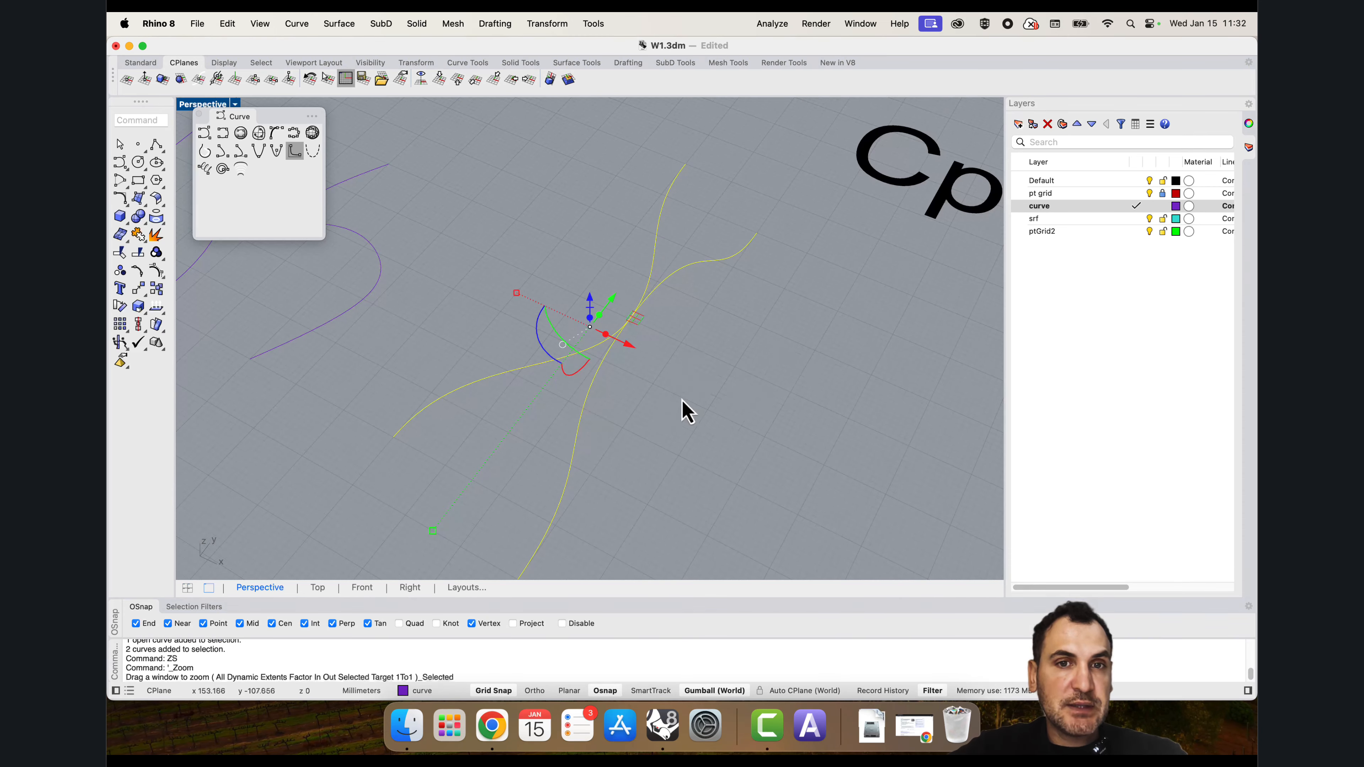
right_drag(679, 475, 663, 357)
scroll(516, 263, down, 10)
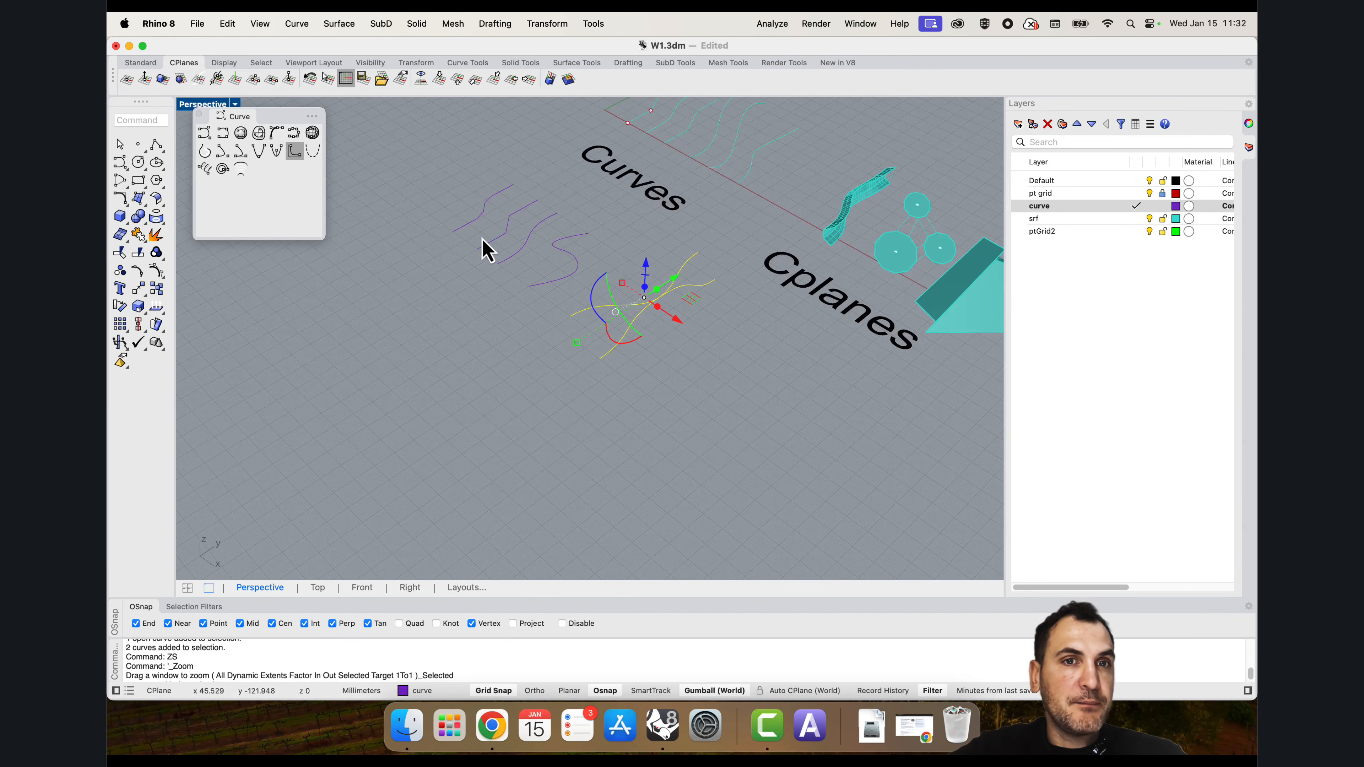
Step: Select the first polyline in the Perspective viewport, zoom to it with the ZS command and deselect it
click(462, 302)
scroll(689, 221, up, 5)
shift+right_drag(599, 107, 673, 227)
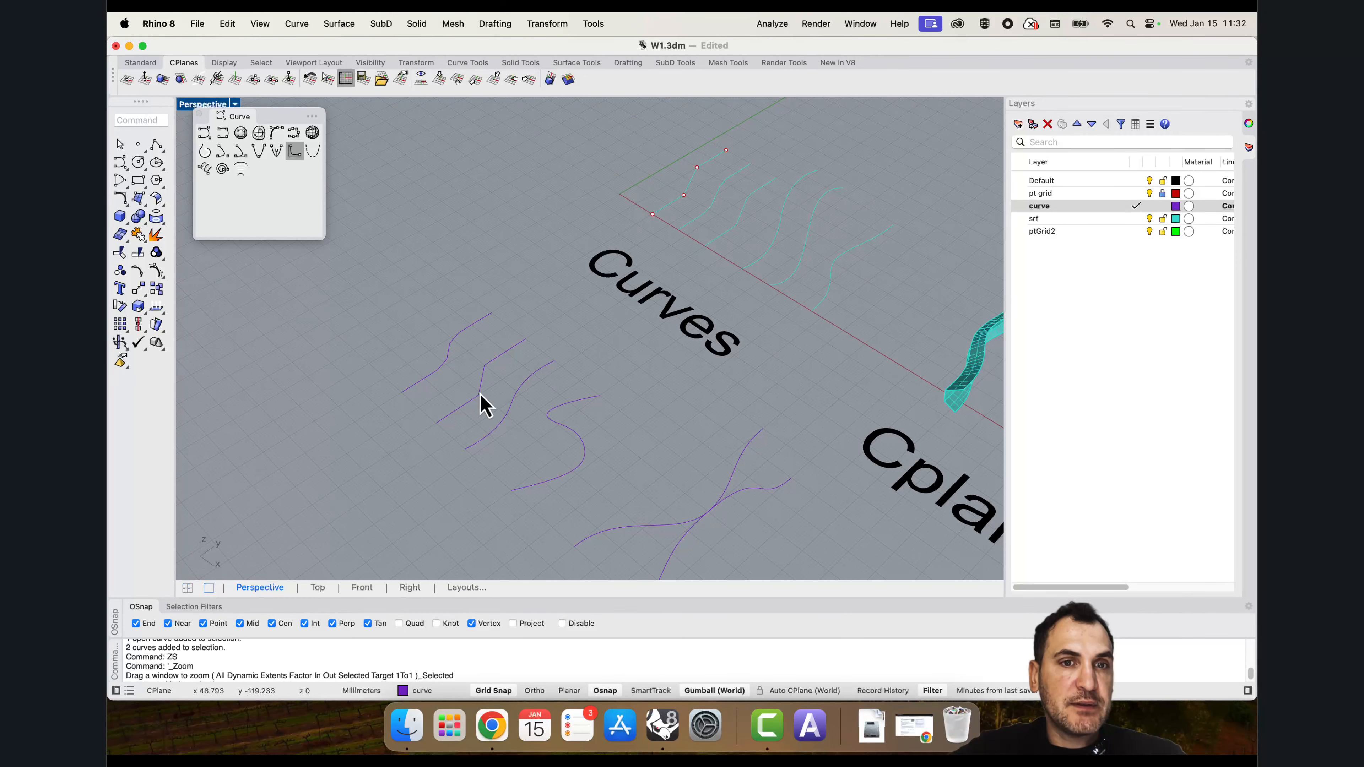
click(468, 378)
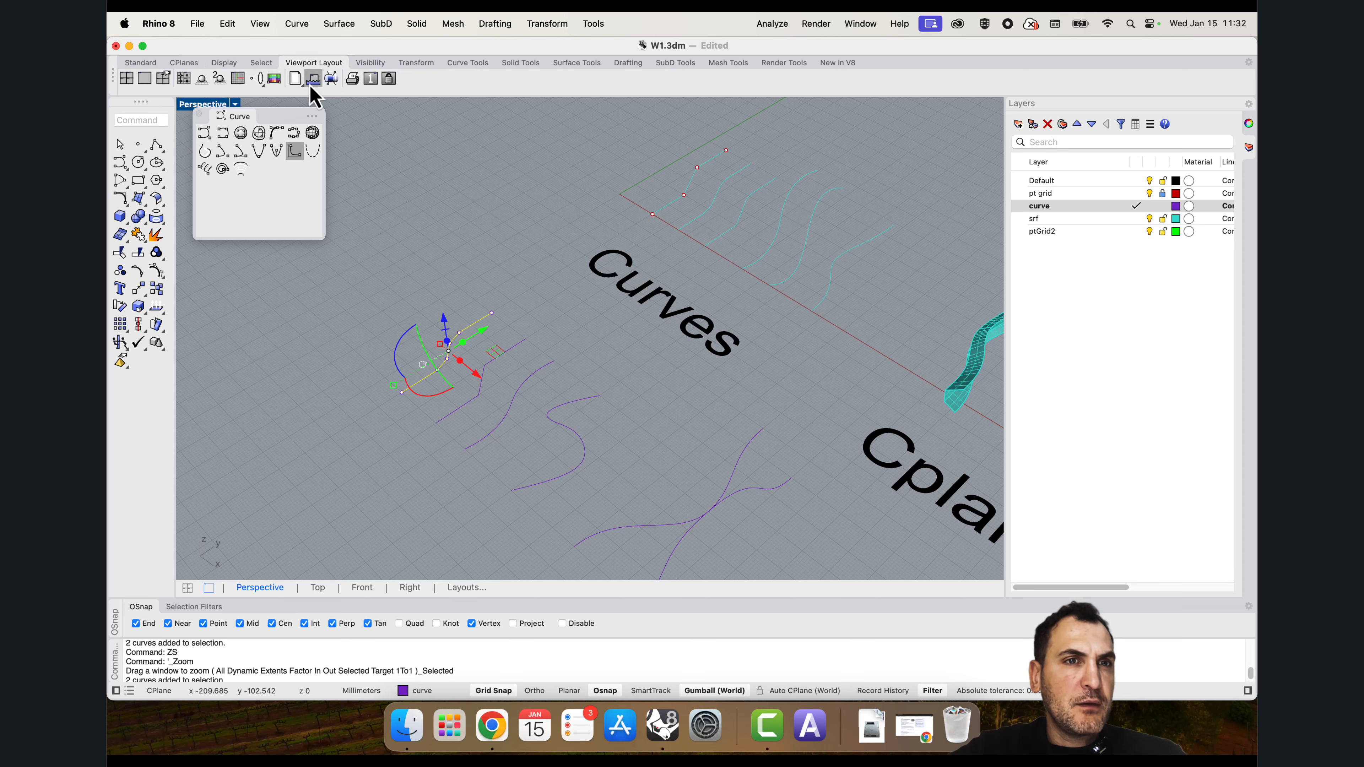
click(371, 64)
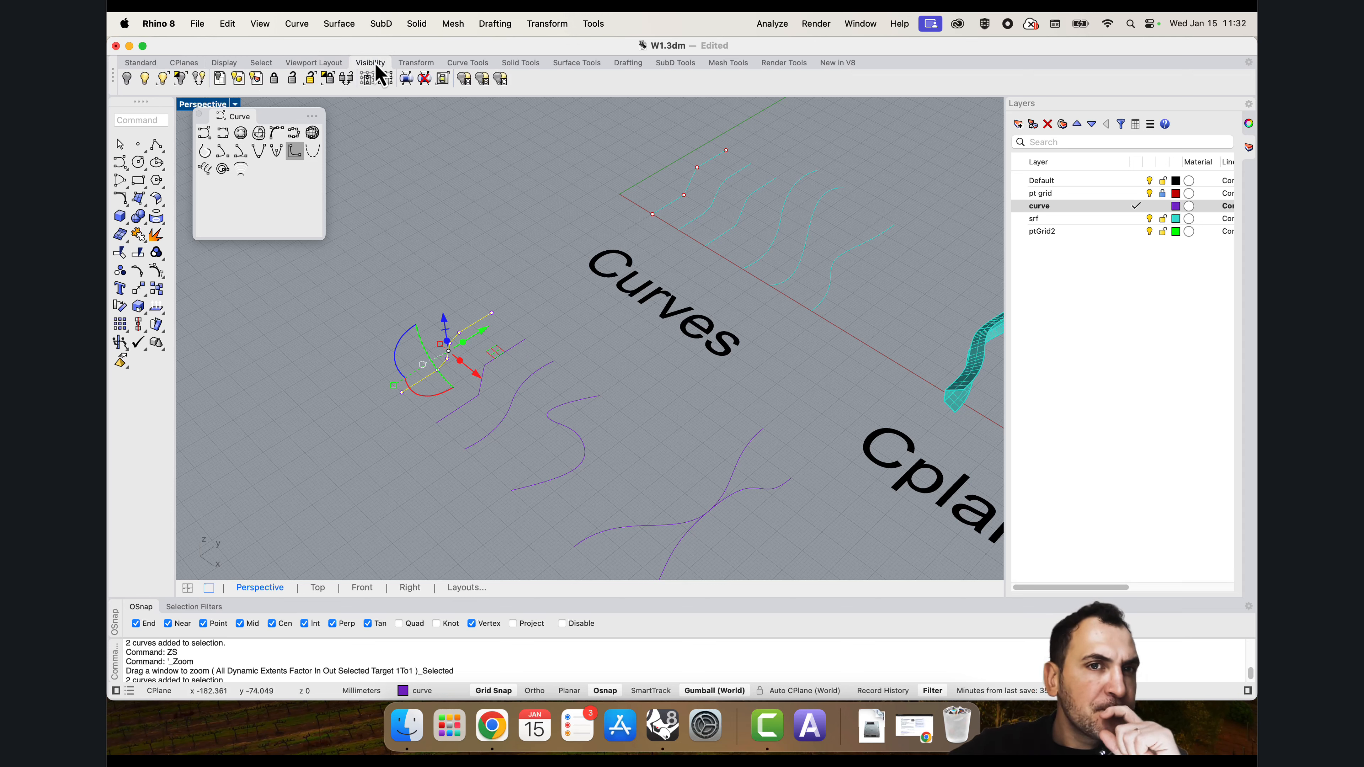
click(224, 64)
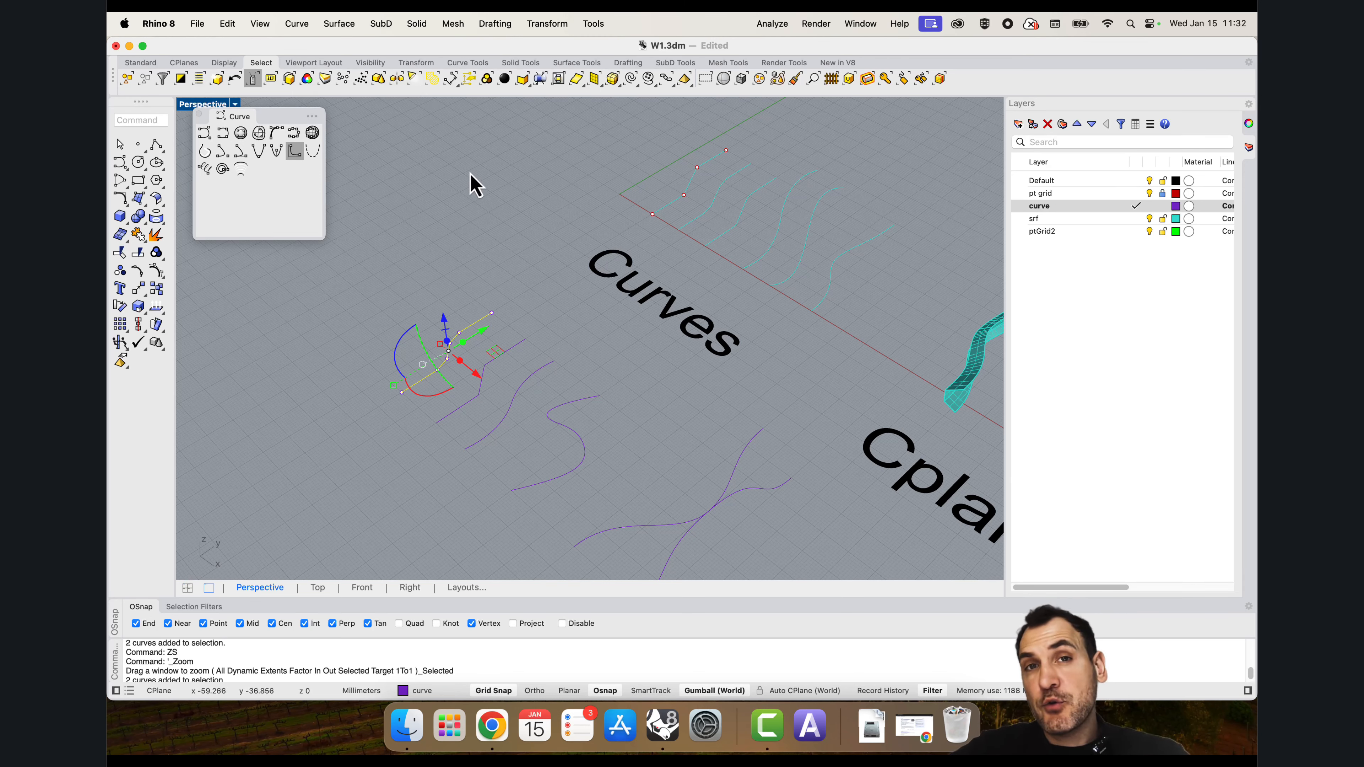
text(ZS)
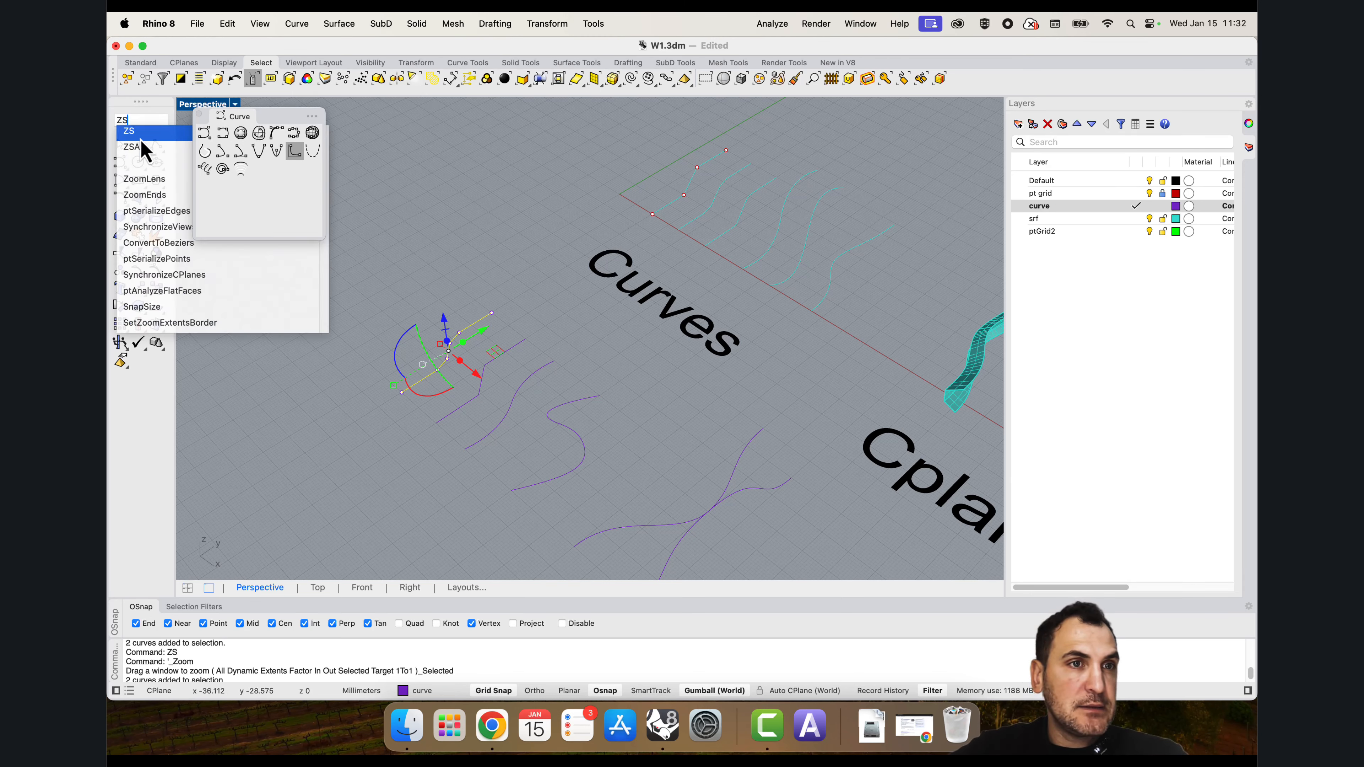
click(155, 137)
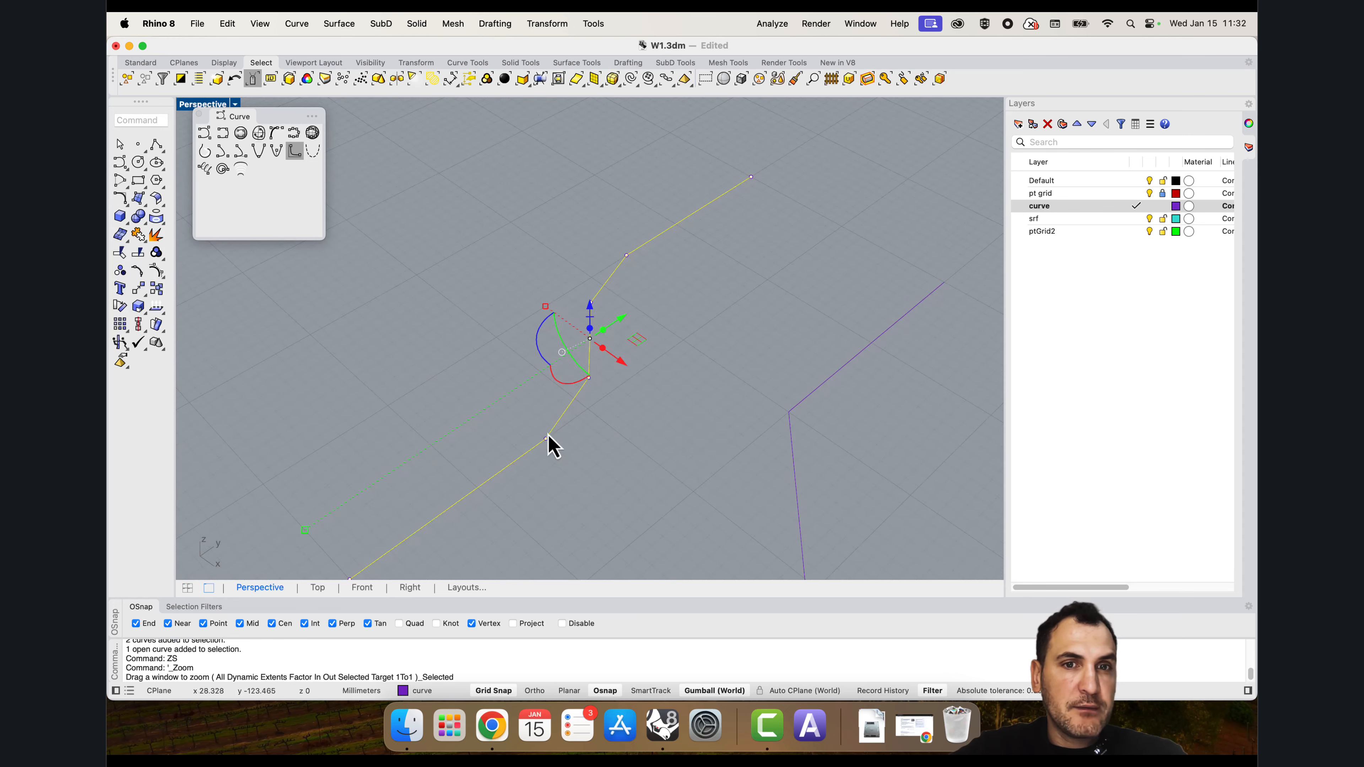
click(666, 440)
right_drag(662, 443, 607, 428)
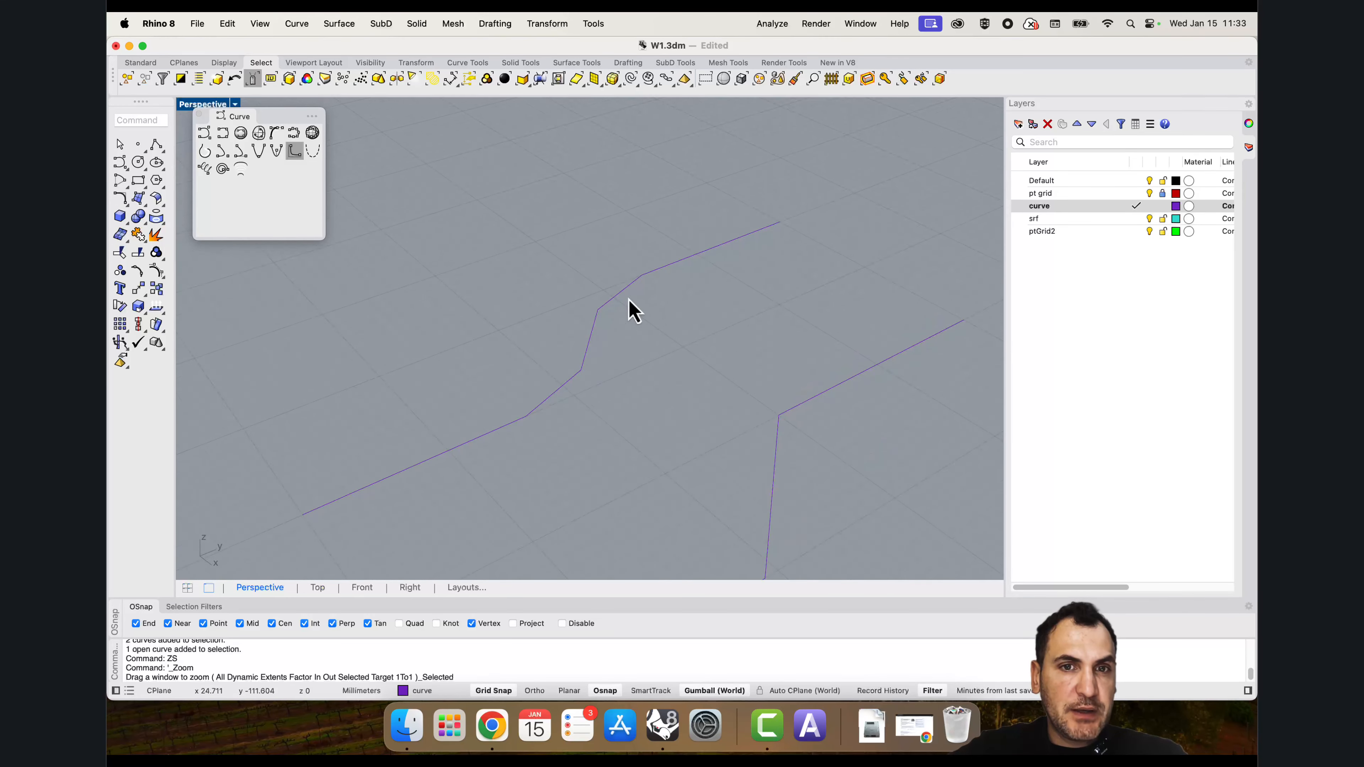
Step: Select both touching handle curves in the Perspective viewport and zoom to them with the ZS command
scroll(618, 299, down, 6)
shift+right_drag(679, 349, 483, 291)
drag(757, 504, 645, 376)
text(ZS)
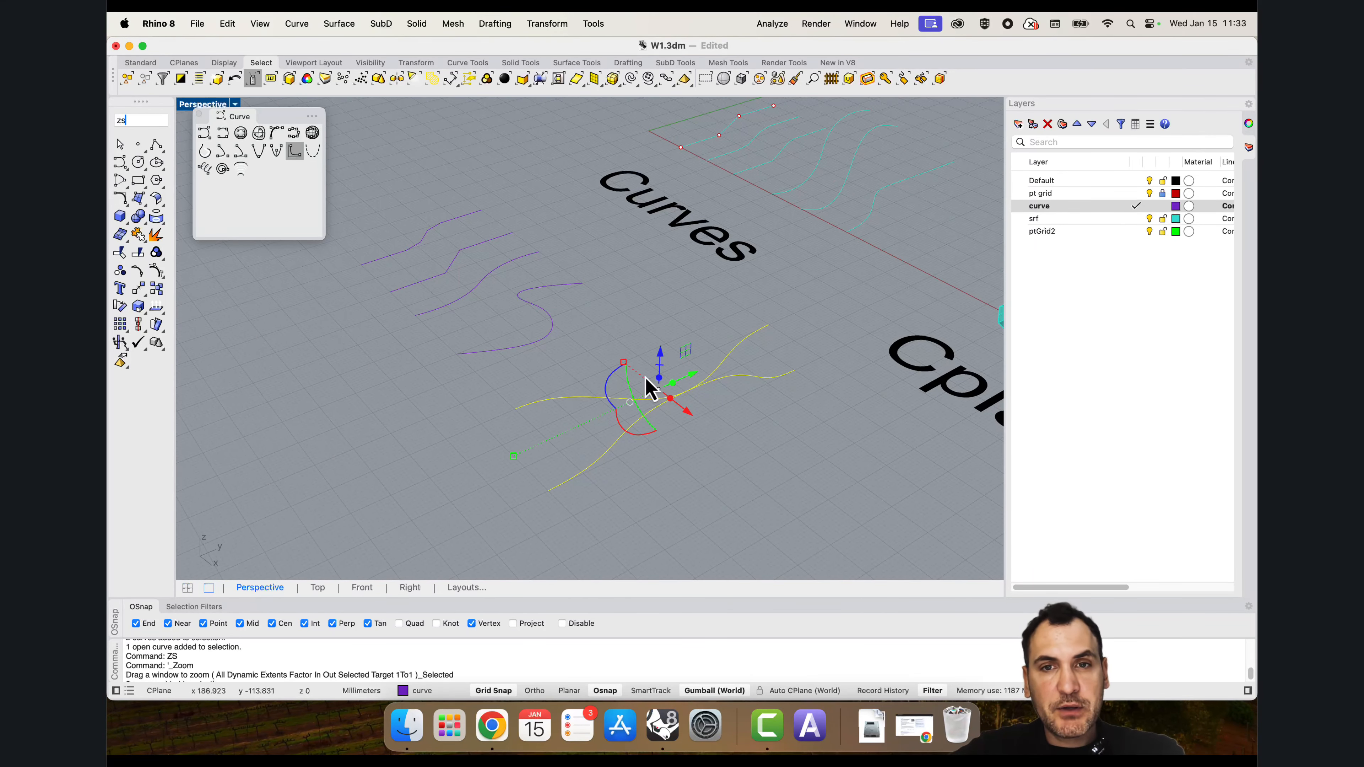
key(Return)
Step: Select a handle curve's control points, clear the selection and select the first handle curve to examine its points at the touching place
click(693, 331)
scroll(693, 331, down, 4)
click(729, 276)
scroll(768, 233, up, 4)
drag(665, 218, 826, 308)
shift+right_drag(796, 258, 806, 316)
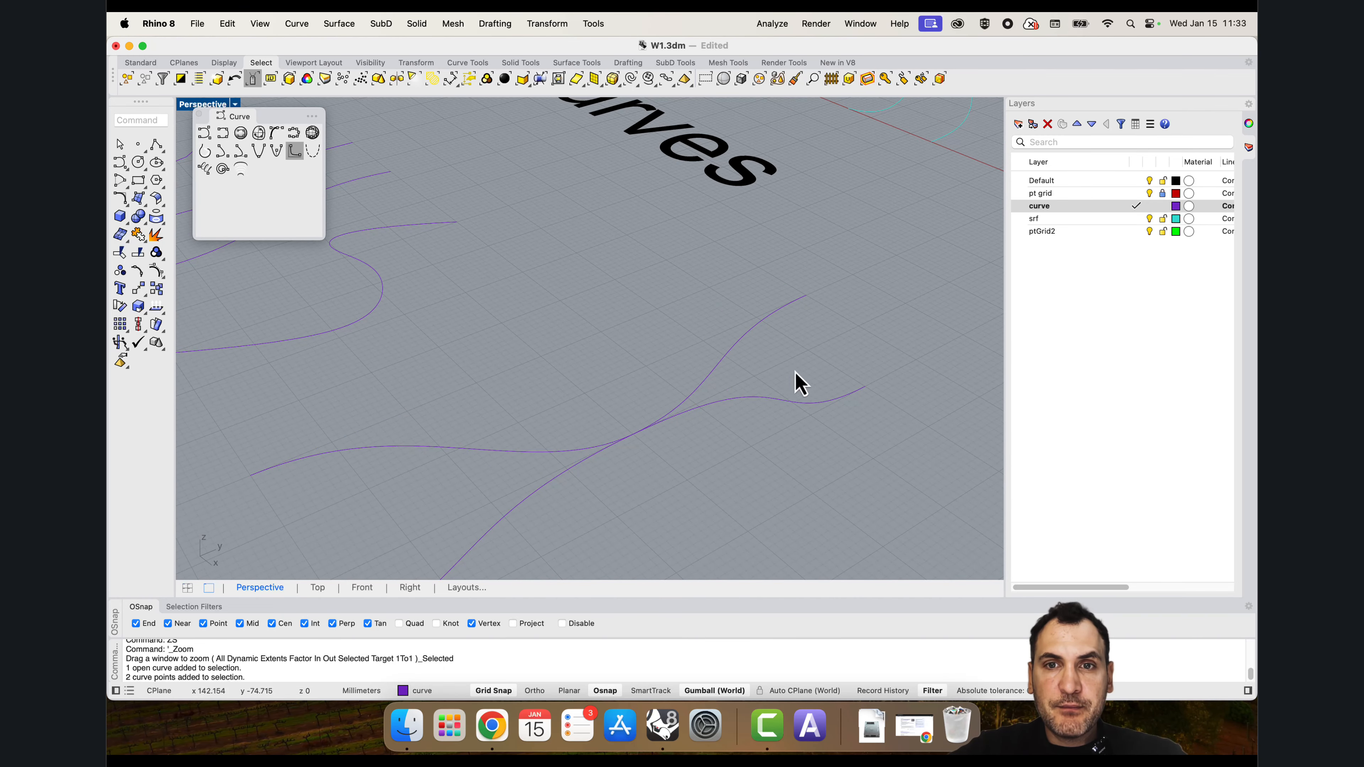
click(752, 347)
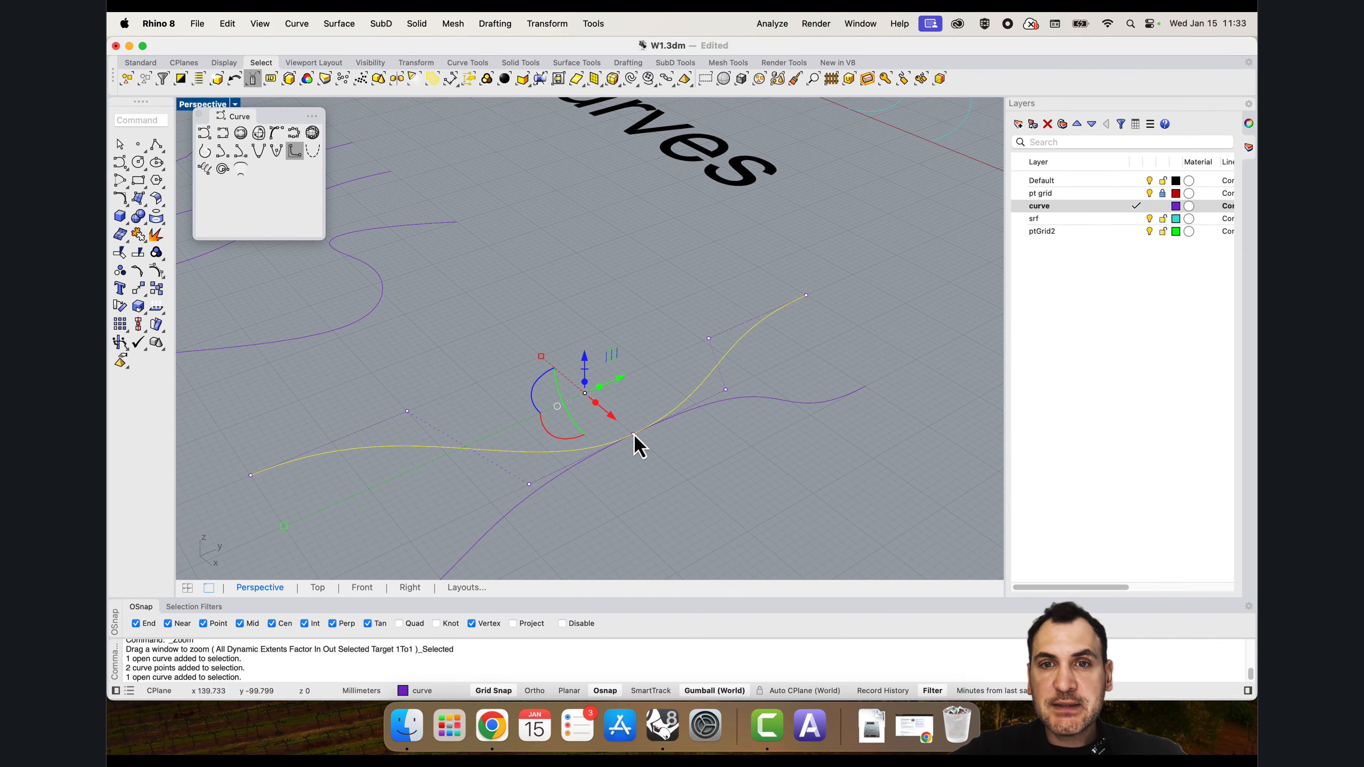
drag(682, 256, 822, 360)
click(763, 291)
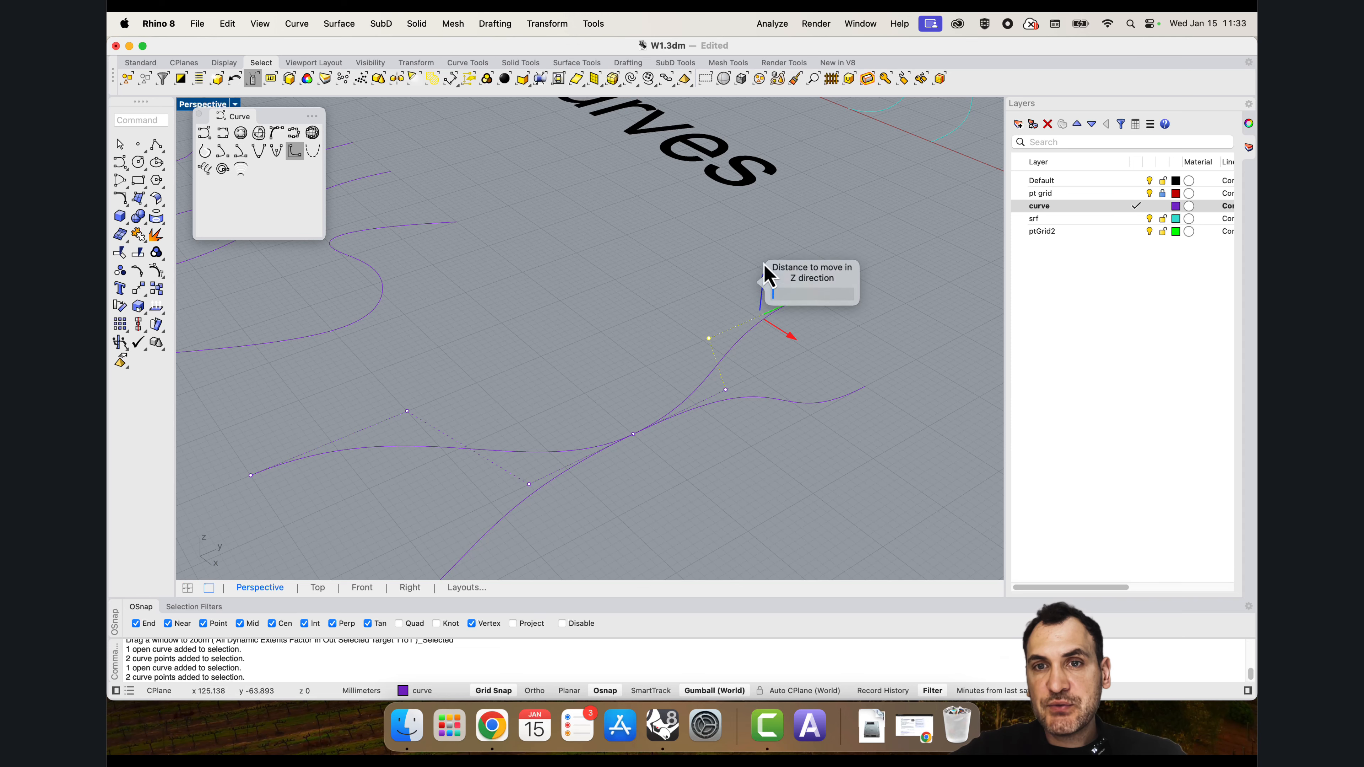
click(759, 273)
click(751, 352)
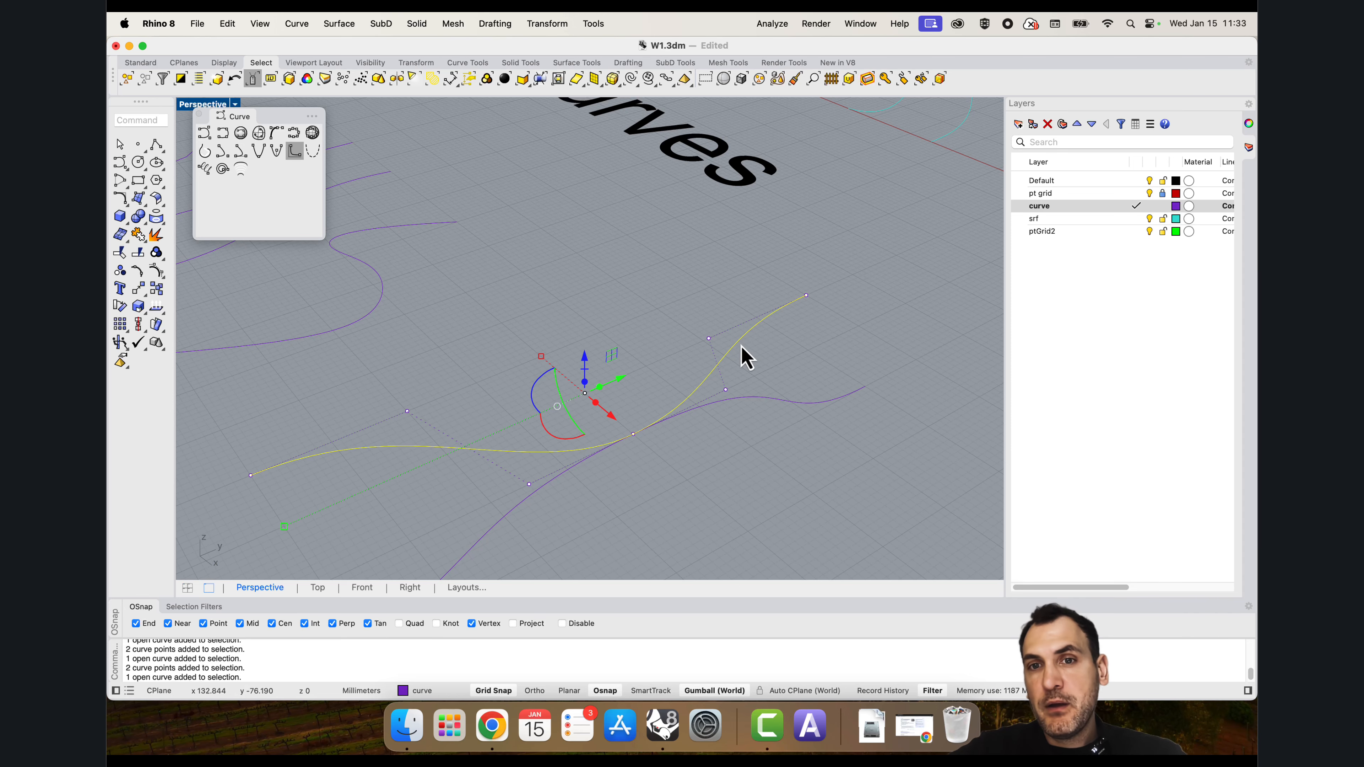
Step: Select the last two control points of the first handle curve and toggle the Gumball off and on again
drag(690, 260, 843, 379)
scroll(809, 343, up, 2)
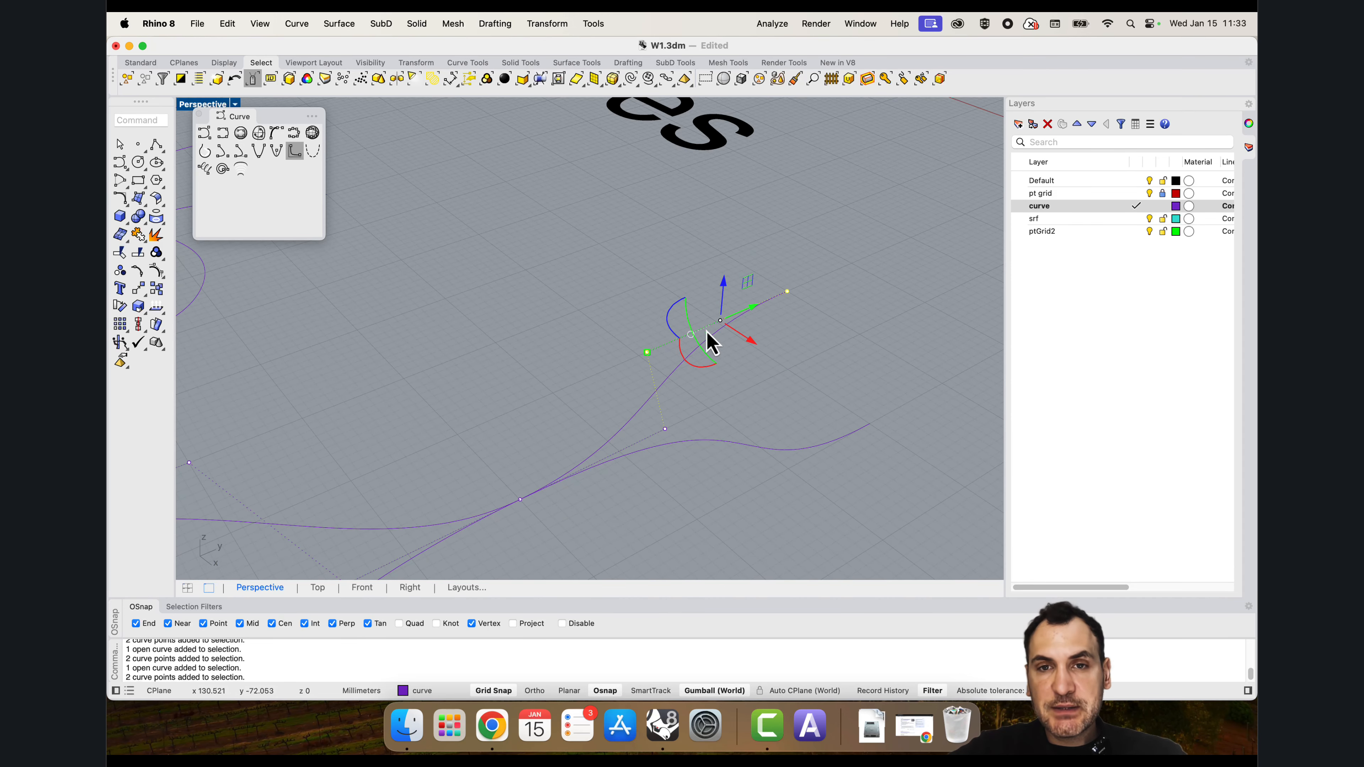
scroll(752, 339, up, 2)
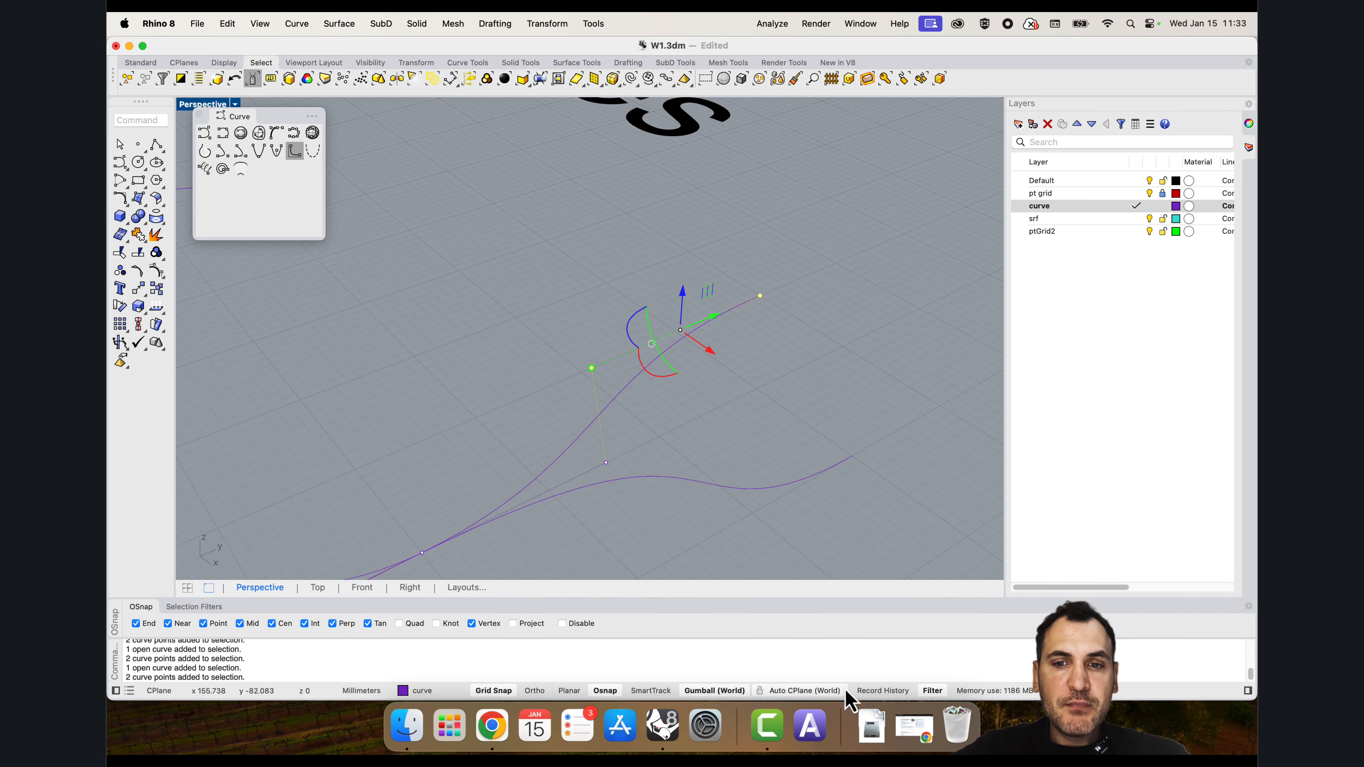
click(714, 690)
click(714, 690)
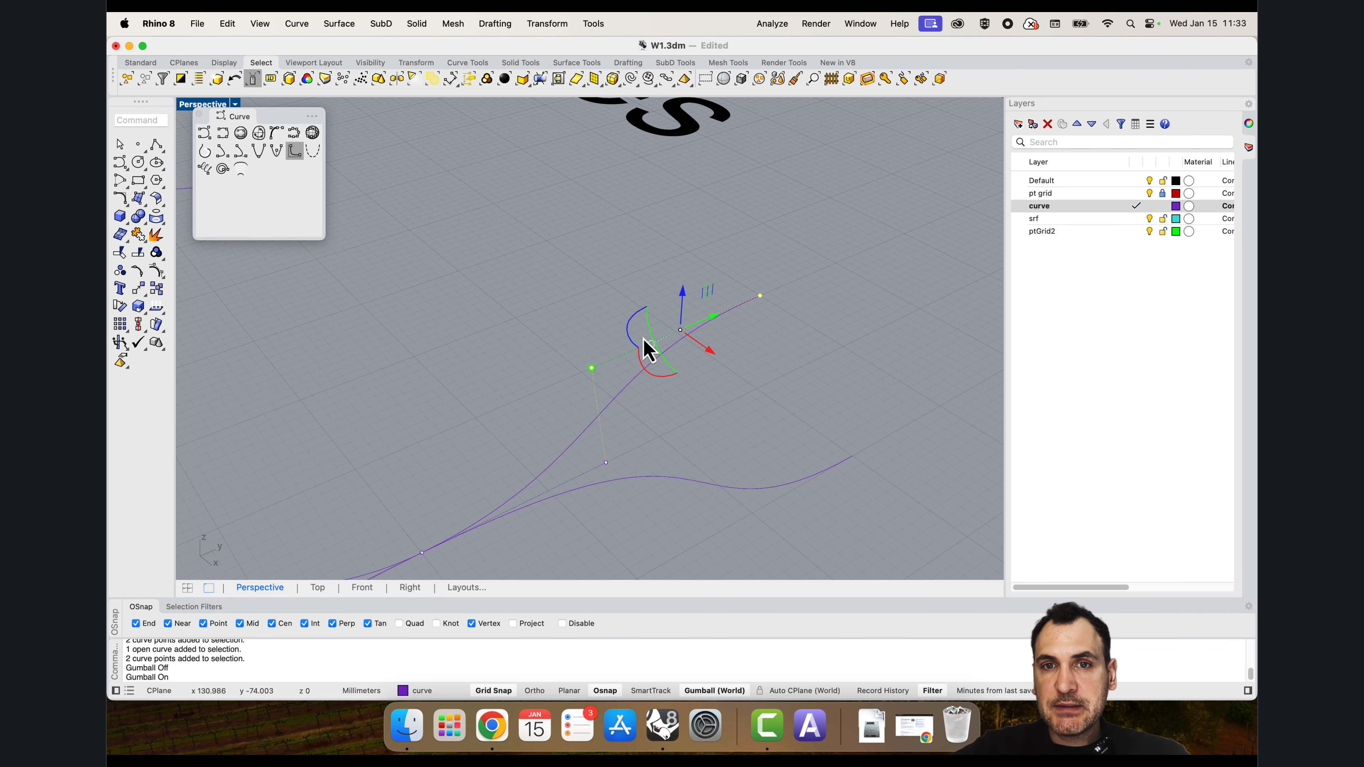
scroll(673, 333, up, 2)
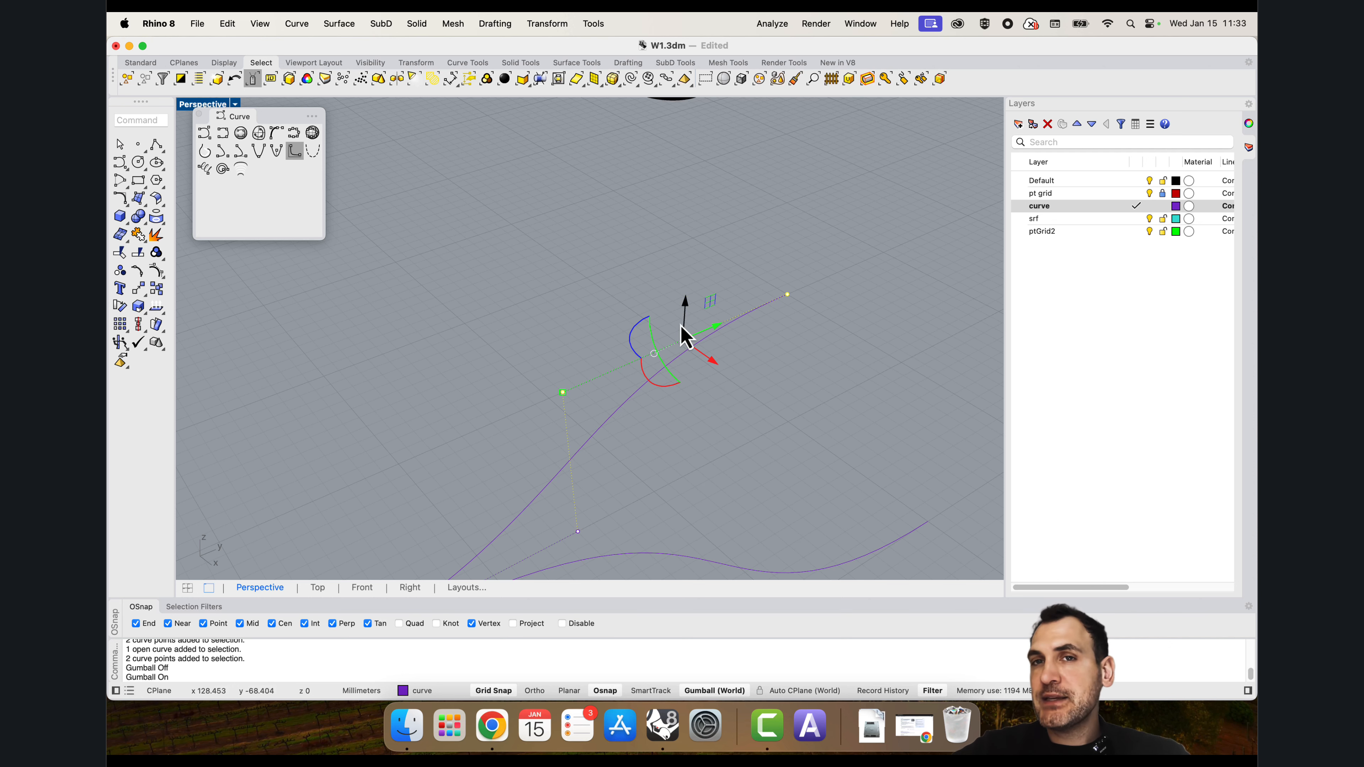
Step: Raise the two selected handle-curve control points along Z with the Gumball and hide the points
scroll(691, 320, down, 2)
drag(684, 319, 677, 216)
key(Escape)
key(Escape)
Step: Show the second handle curve's control points, move two of them and clear the selection
right_drag(770, 388, 640, 415)
click(655, 449)
key(F10)
drag(533, 471, 746, 355)
key(Escape)
key(Escape)
Step: Examine the raised handle curves alongside the other curves in Perspective, selecting the drawn curves together and deselecting them
right_drag(734, 423, 740, 287)
scroll(679, 344, down, 8)
scroll(720, 216, up, 5)
scroll(743, 255, down, 4)
shift+right_drag(792, 328, 758, 293)
drag(767, 458, 457, 332)
right_drag(543, 359, 686, 352)
key(Escape)
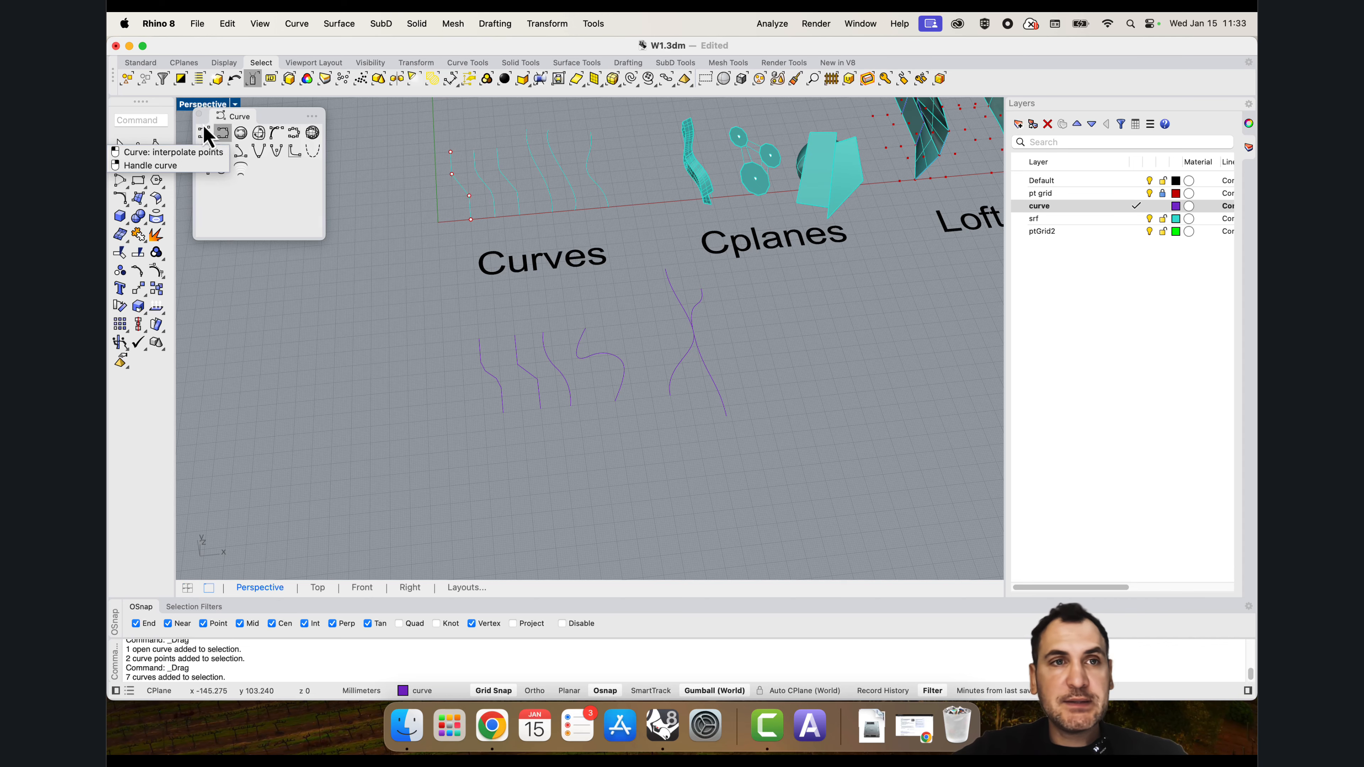
Step: In the maximised Top viewport, draw an S-shaped degree 3 control-point curve with five points in the empty area beside the polylines
double_click(189, 105)
double_click(189, 105)
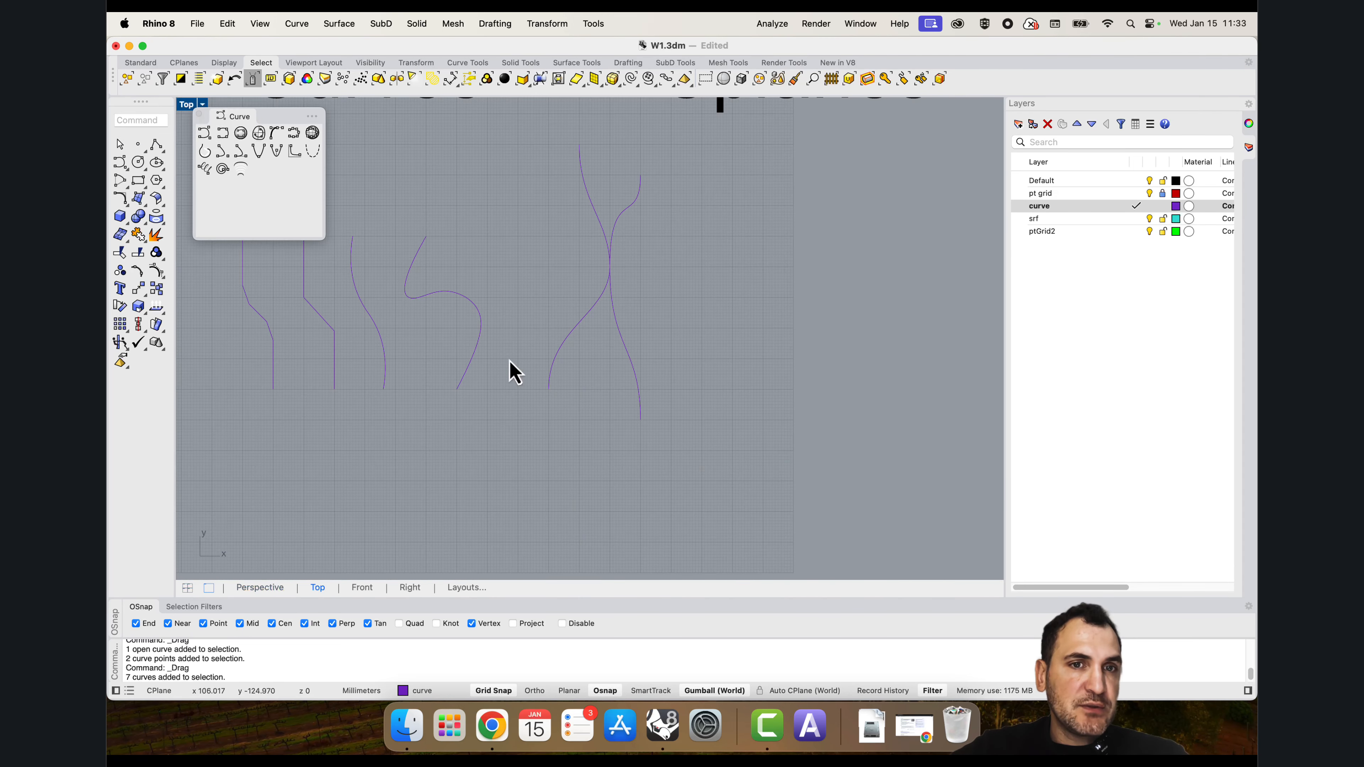
right_drag(511, 372, 759, 414)
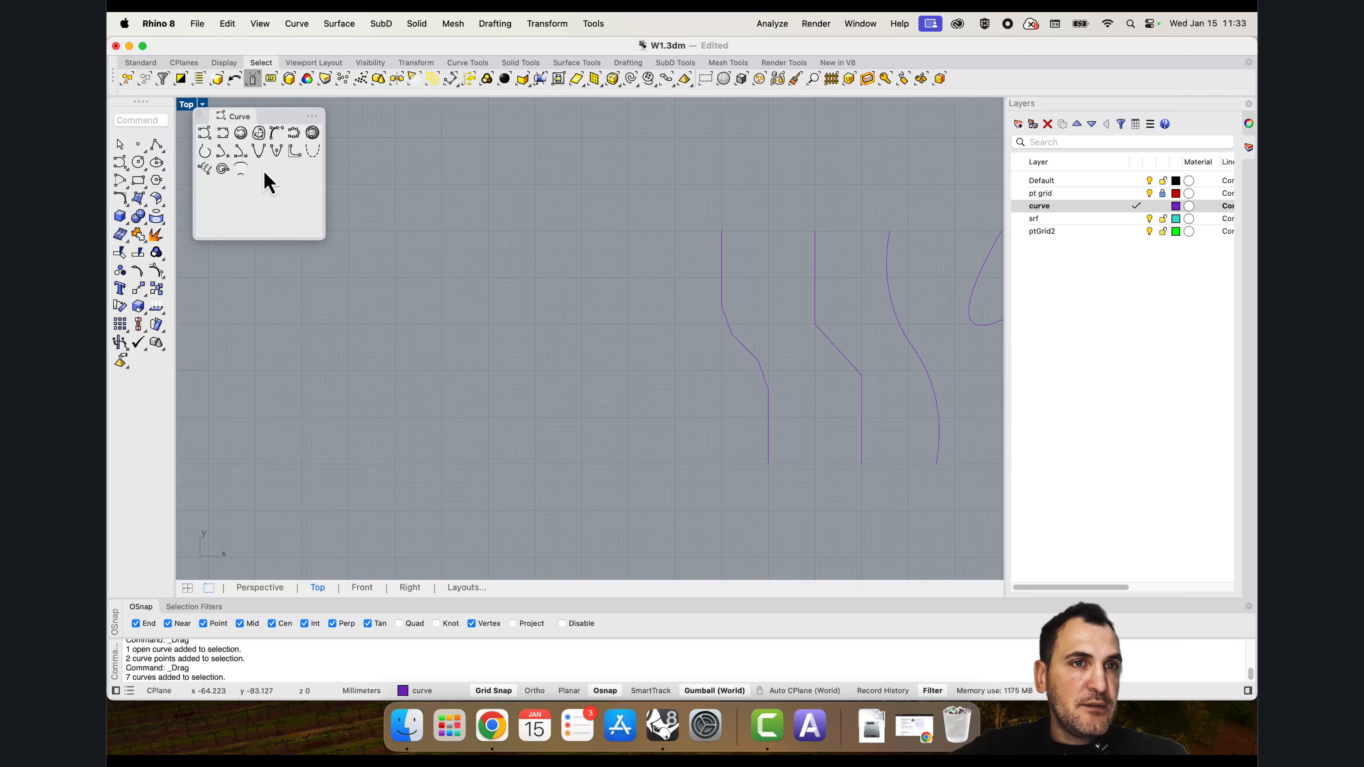
click(204, 134)
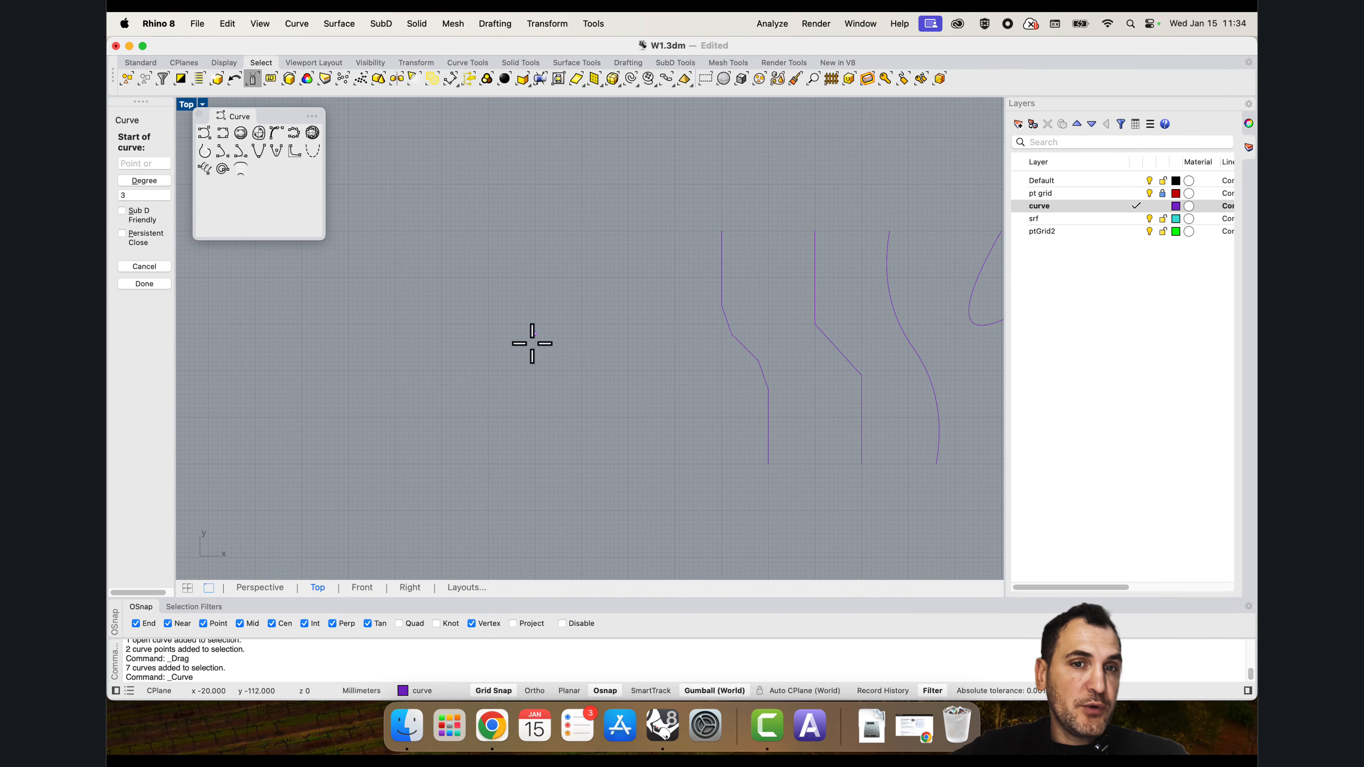
scroll(520, 363, down, 2)
click(480, 444)
click(480, 392)
click(423, 366)
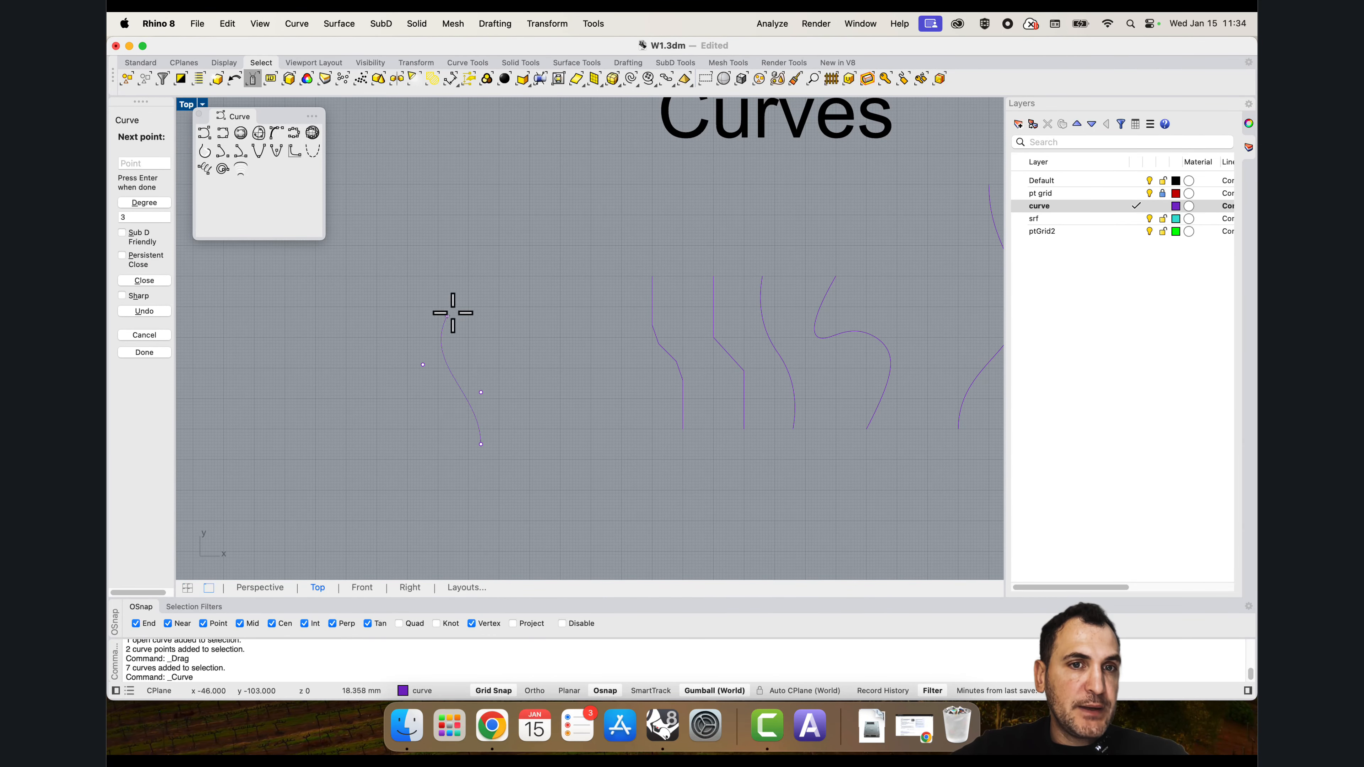
click(493, 298)
scroll(457, 252, up, 2)
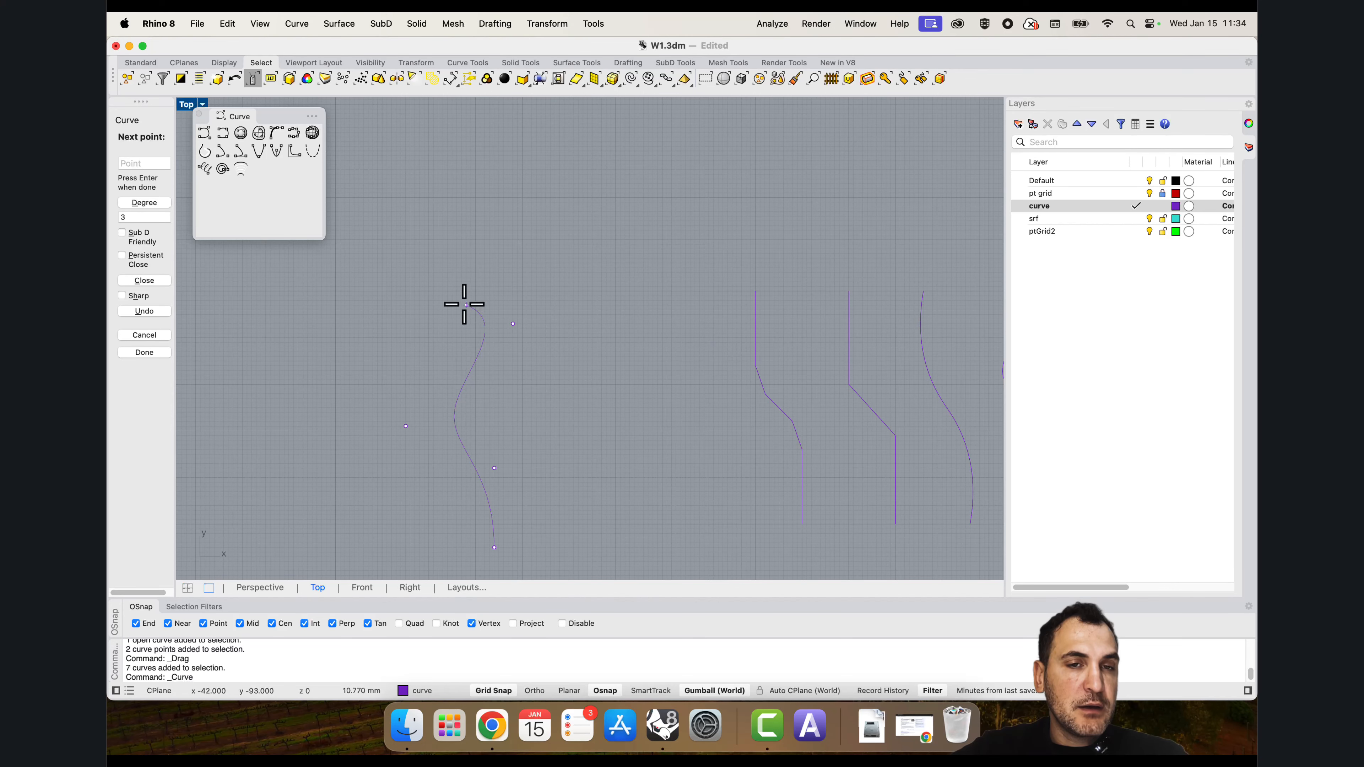
right_drag(462, 280, 472, 264)
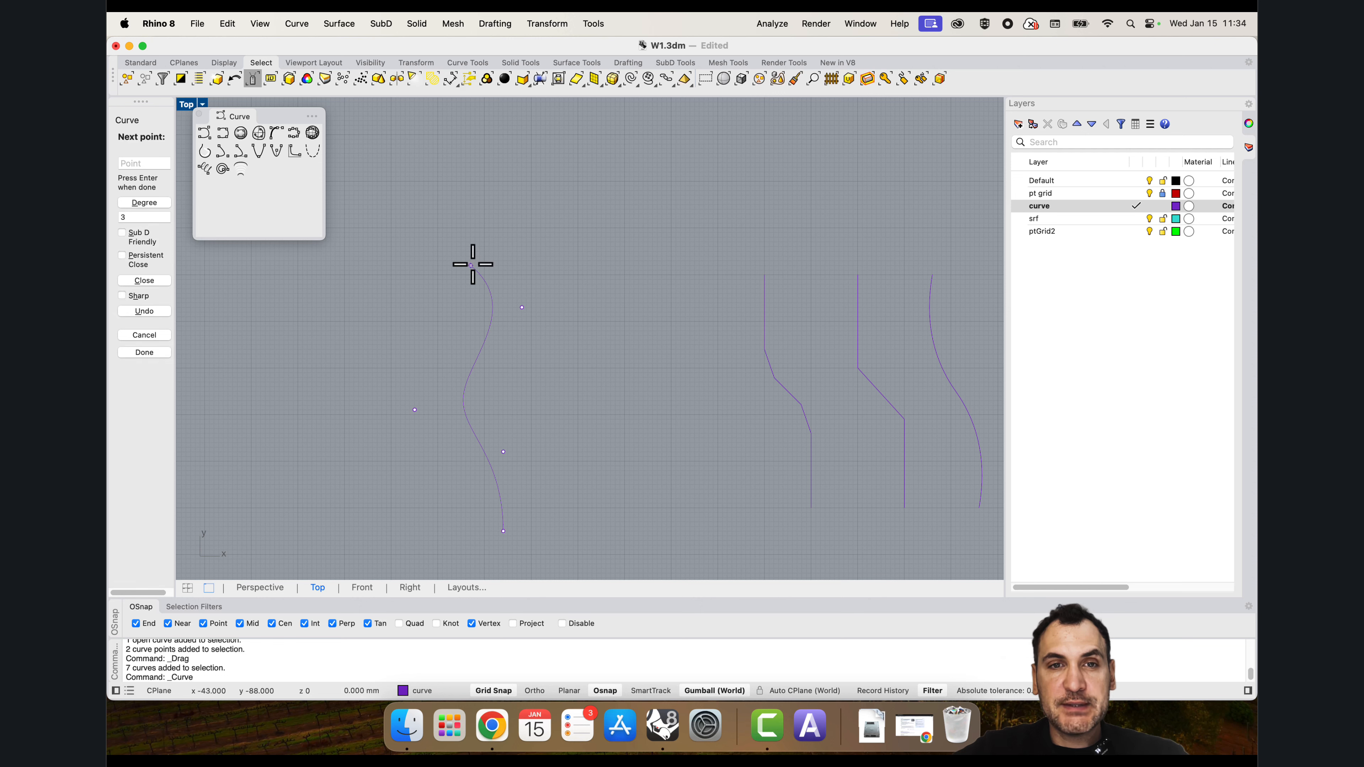
key(Return)
Step: Select the new control-point curve to examine how its control points relate to it, and deselect it
click(490, 358)
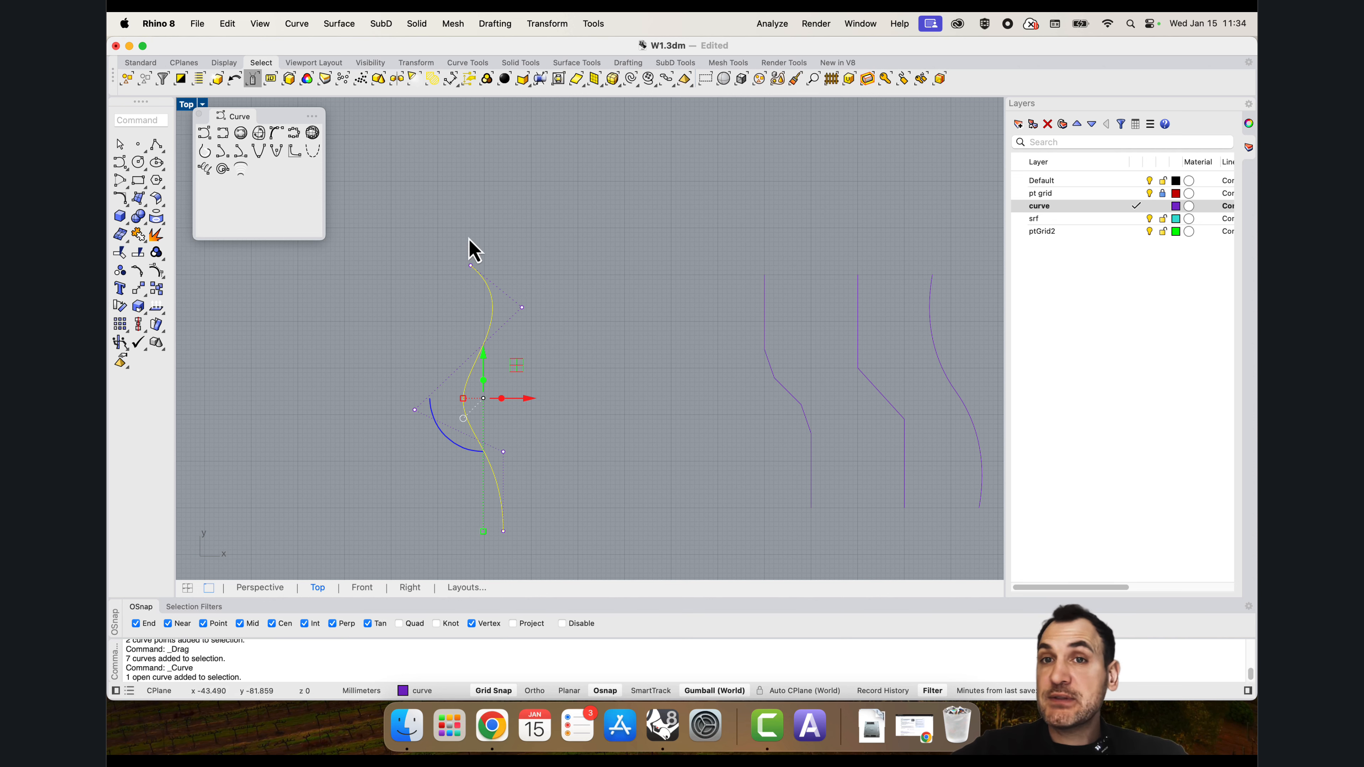
right_drag(600, 455, 603, 386)
key(Escape)
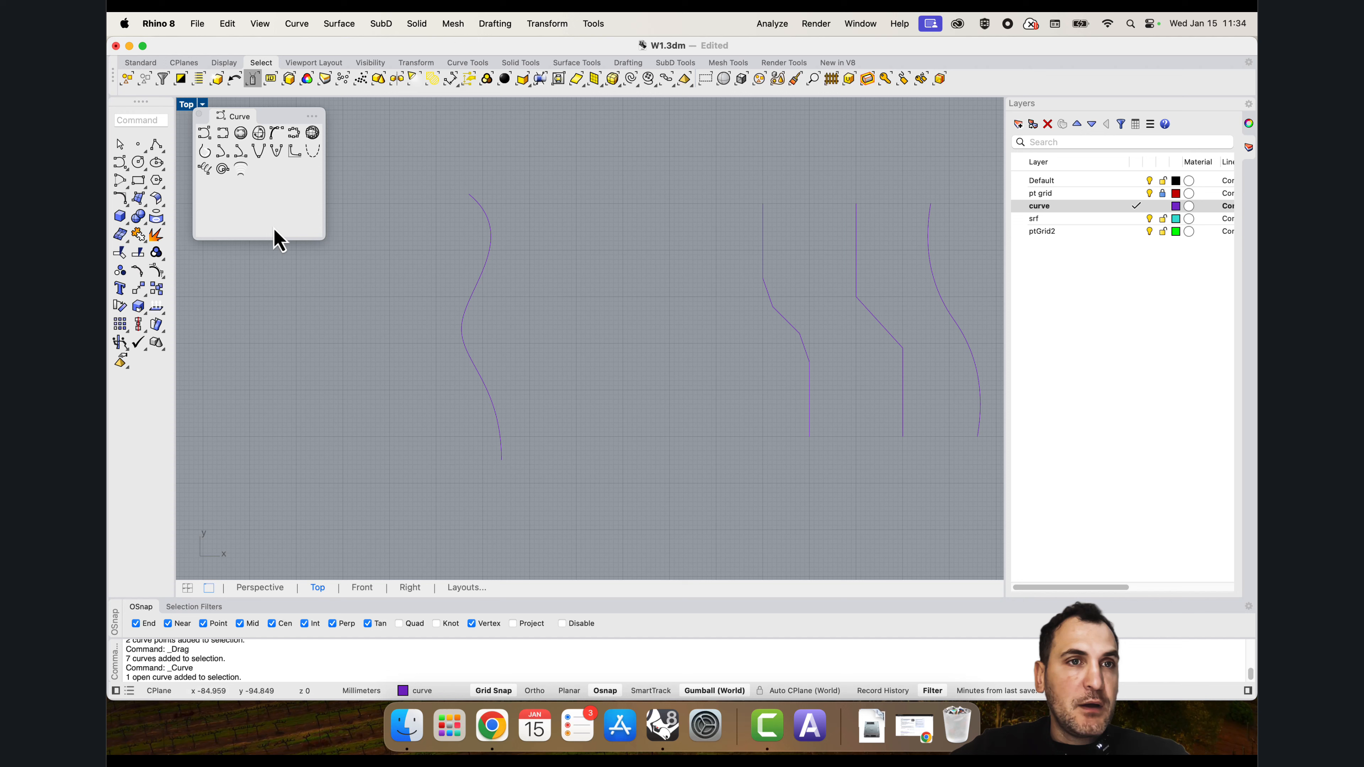
Step: Draw a degree 3 interpolated curve through five points between the new control-point curve and the first polyline
click(223, 134)
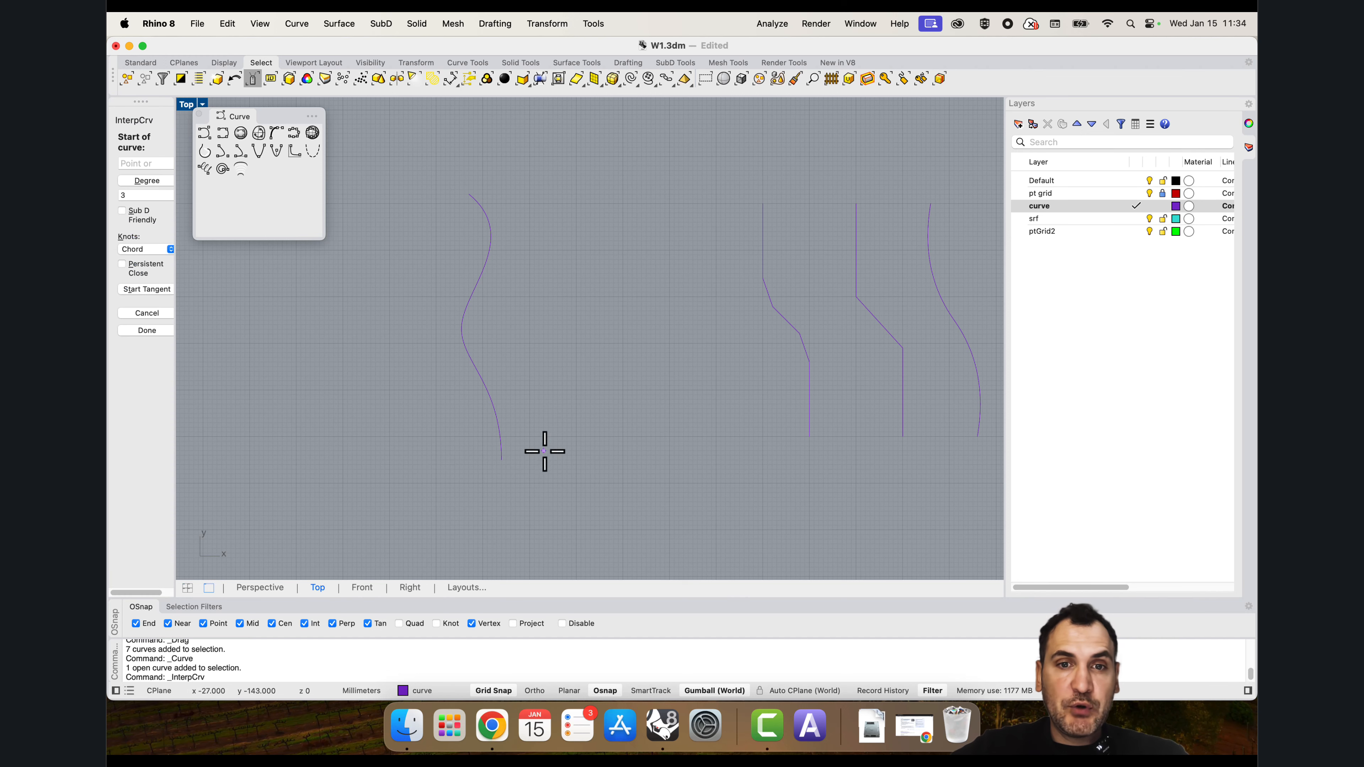
click(590, 460)
click(572, 380)
click(636, 316)
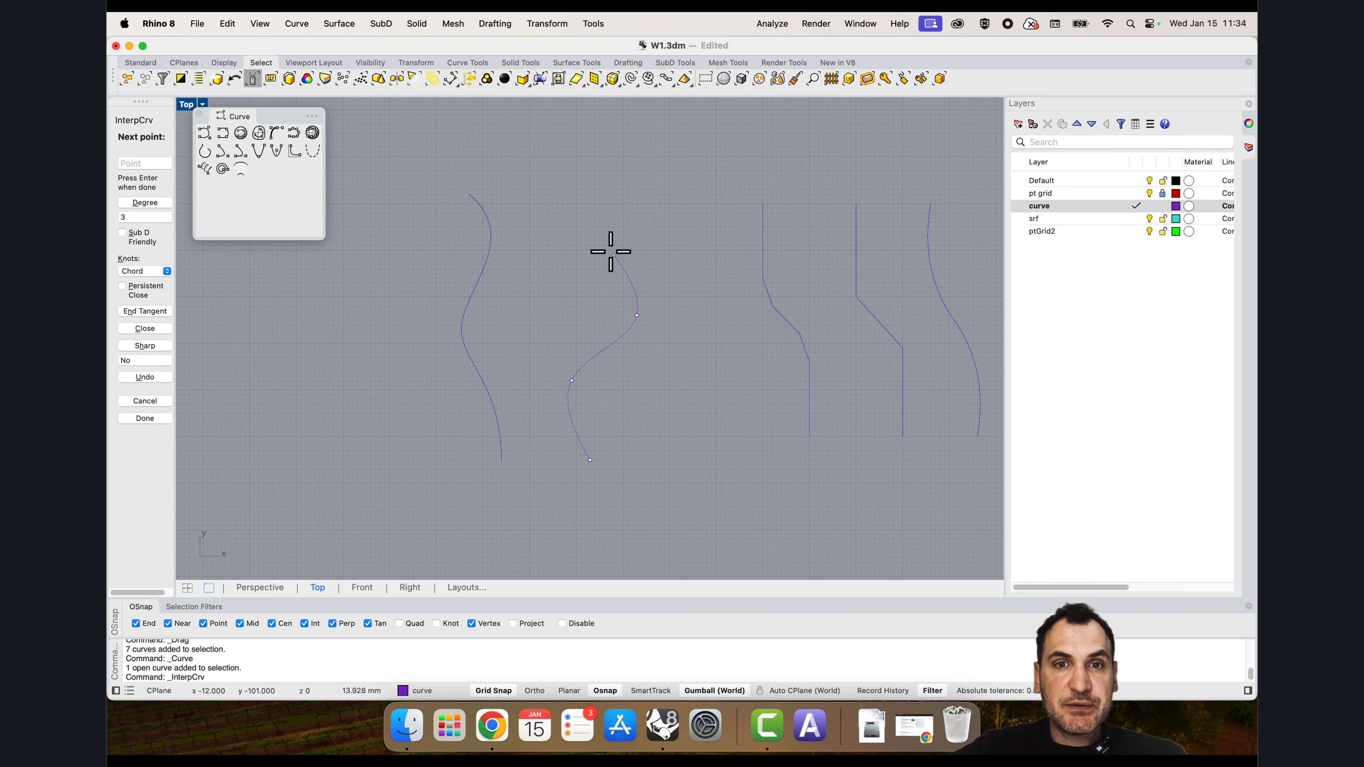
click(609, 245)
key(Return)
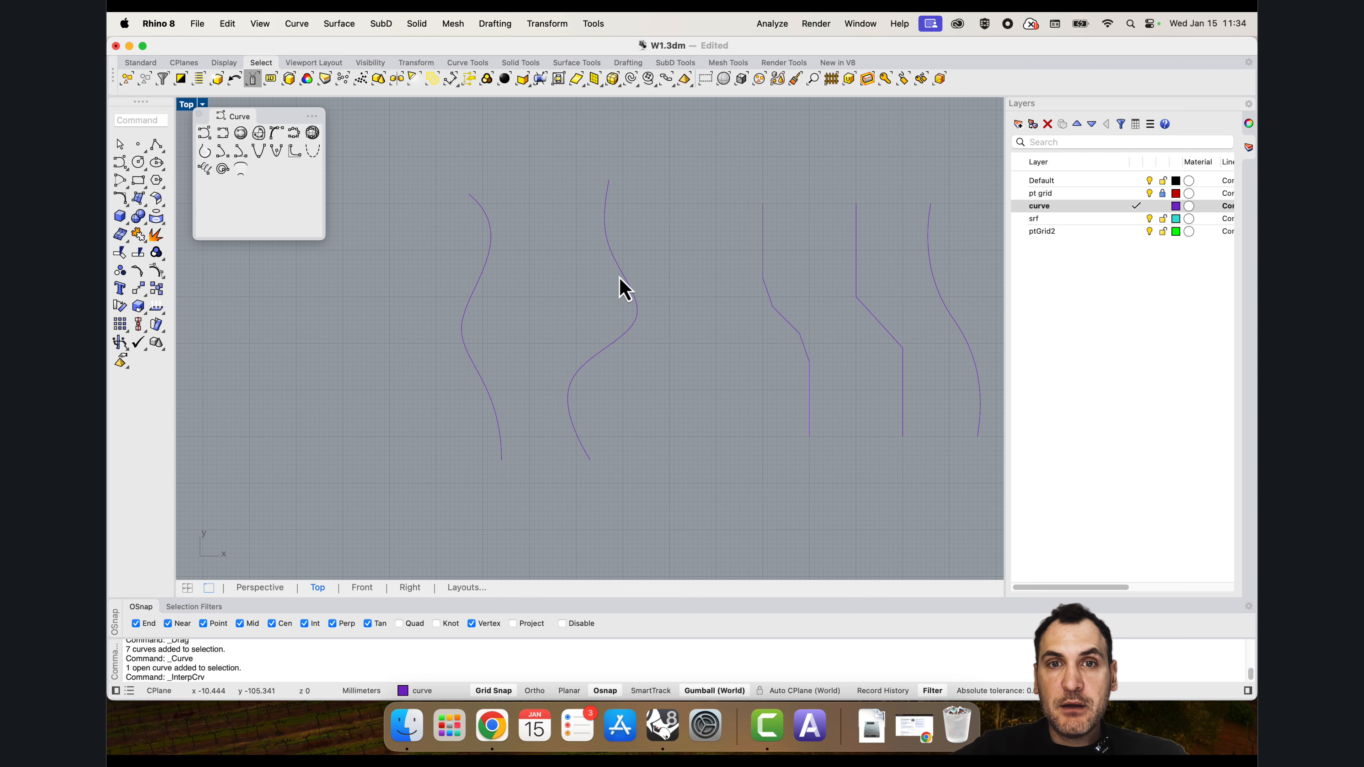
Step: Select the interpolated curve to examine its control points, and deselect it
click(624, 281)
scroll(627, 284, up, 4)
scroll(628, 273, down, 2)
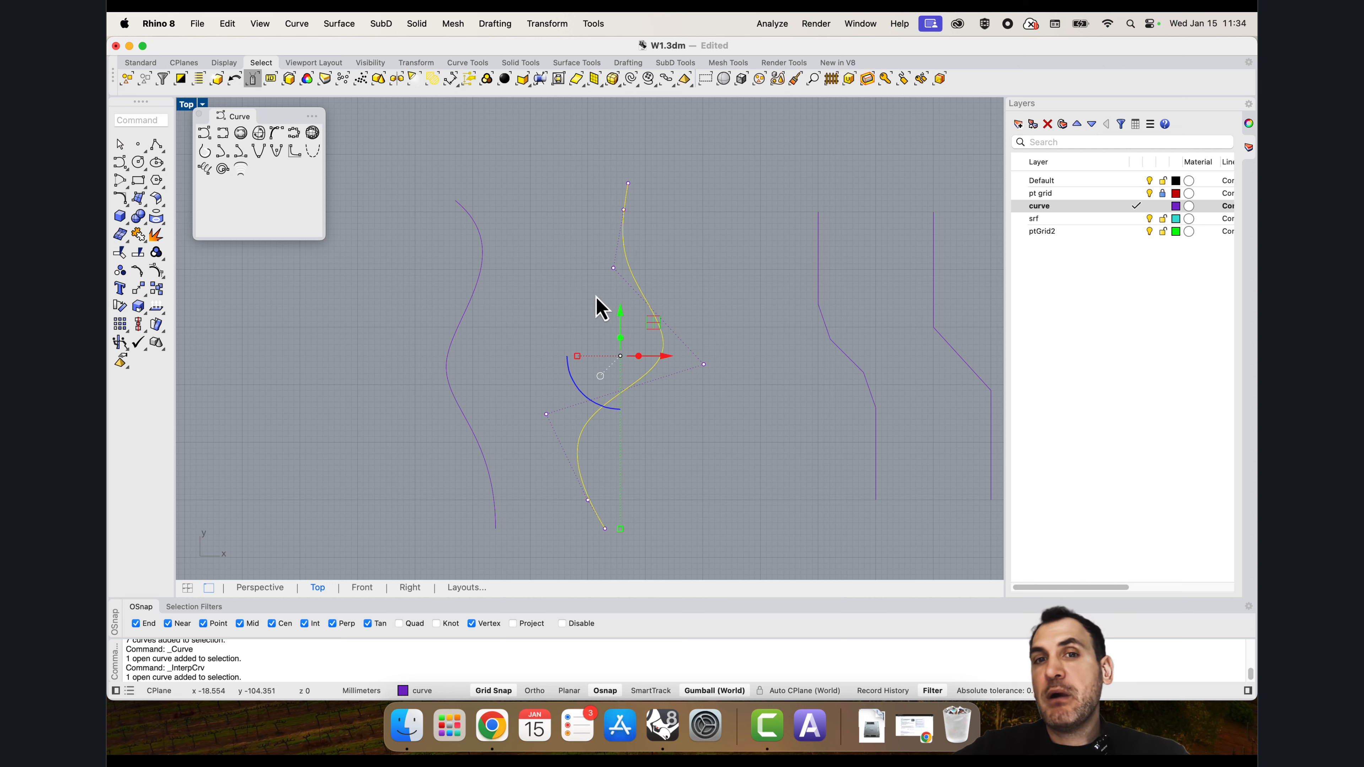
click(710, 372)
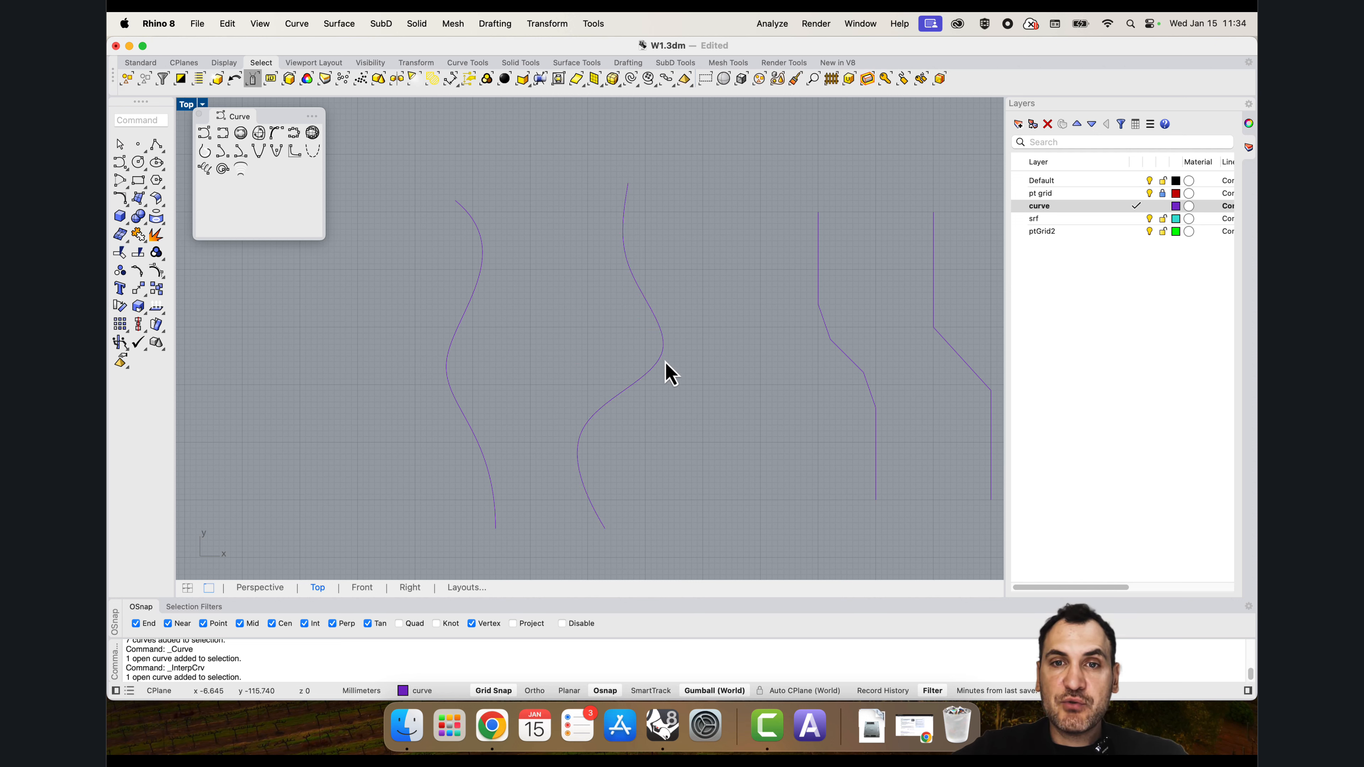
Step: Try moving the interpolated curve's control point beside its widest bulge
click(665, 360)
click(701, 379)
click(664, 353)
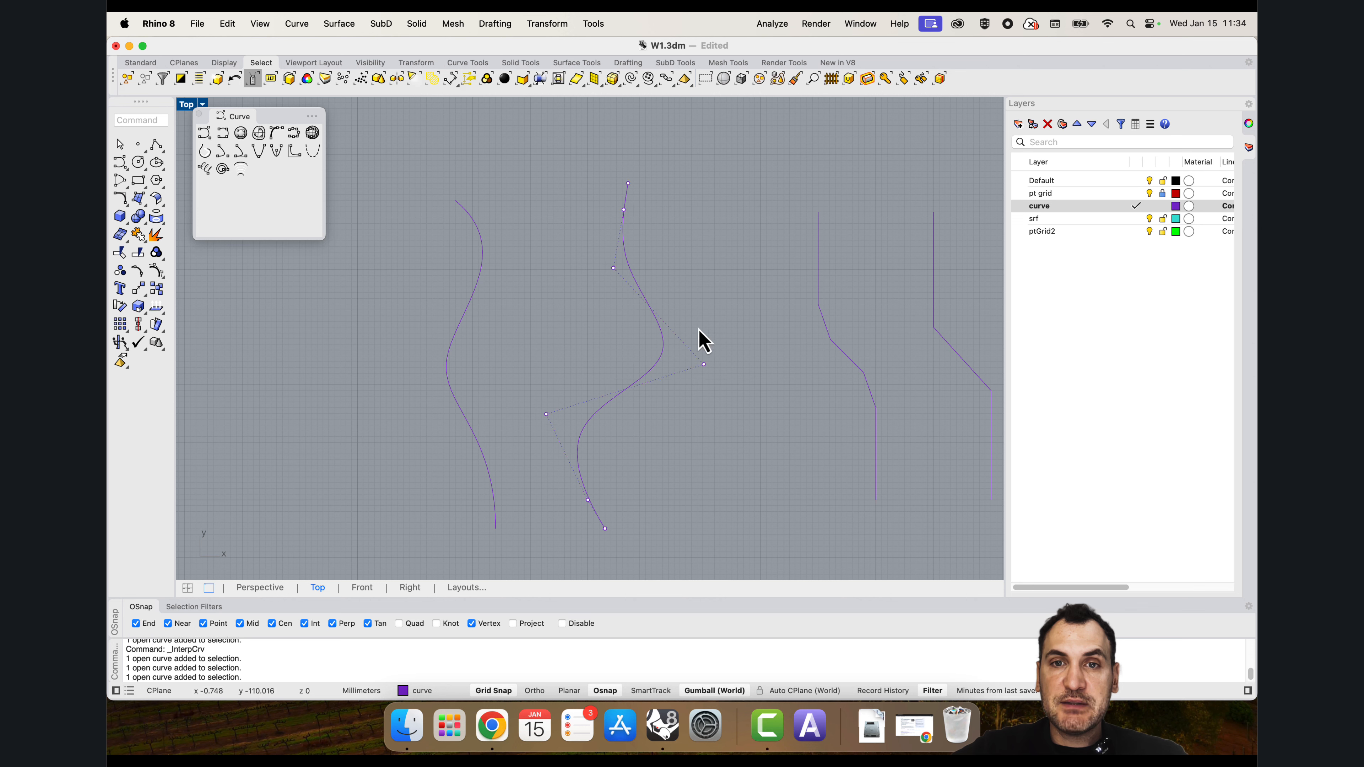
mouse_move(699, 330)
mouse_down()
mouse_move(721, 382)
mouse_move(708, 314)
mouse_move(713, 366)
mouse_move(716, 333)
mouse_up()
click(706, 434)
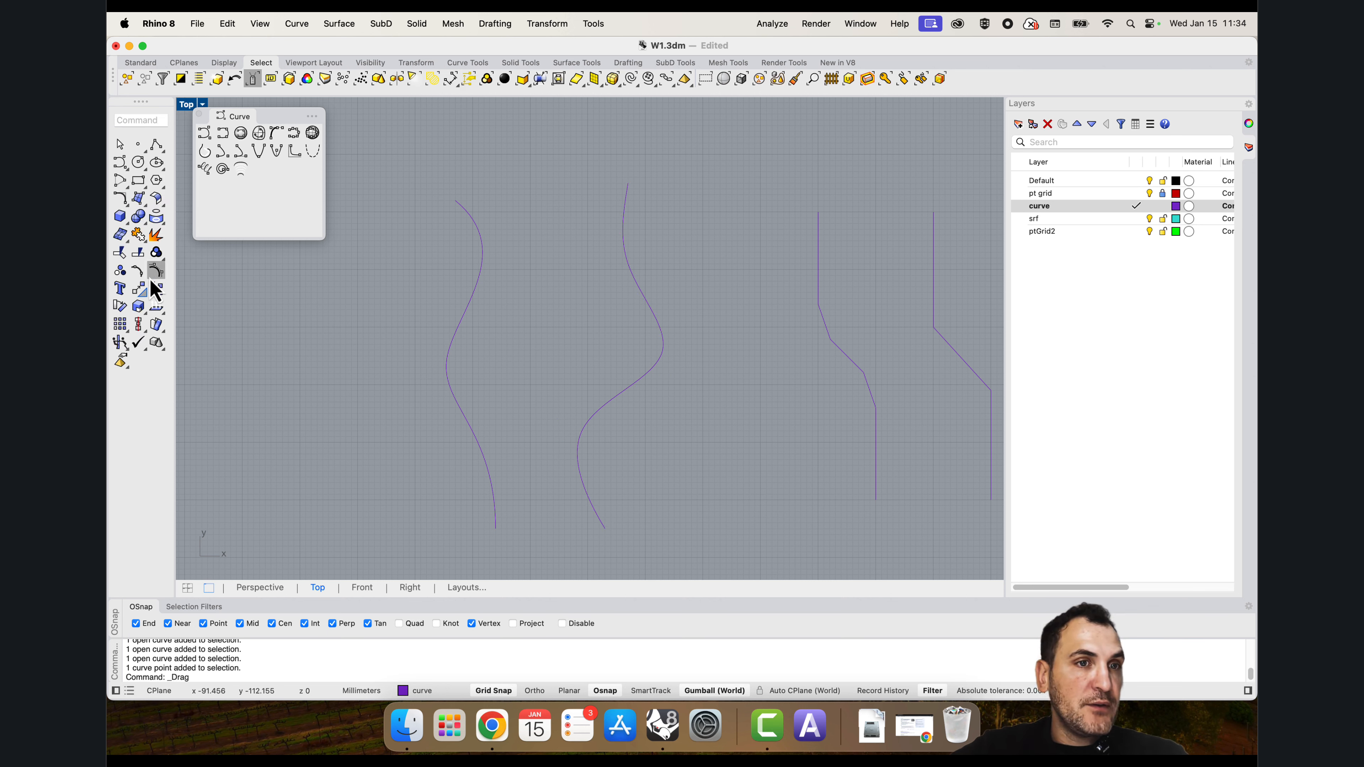
Step: Turn on edit points for the interpolated curve with EditPtOn and move the one at its widest bulge inward
click(137, 271)
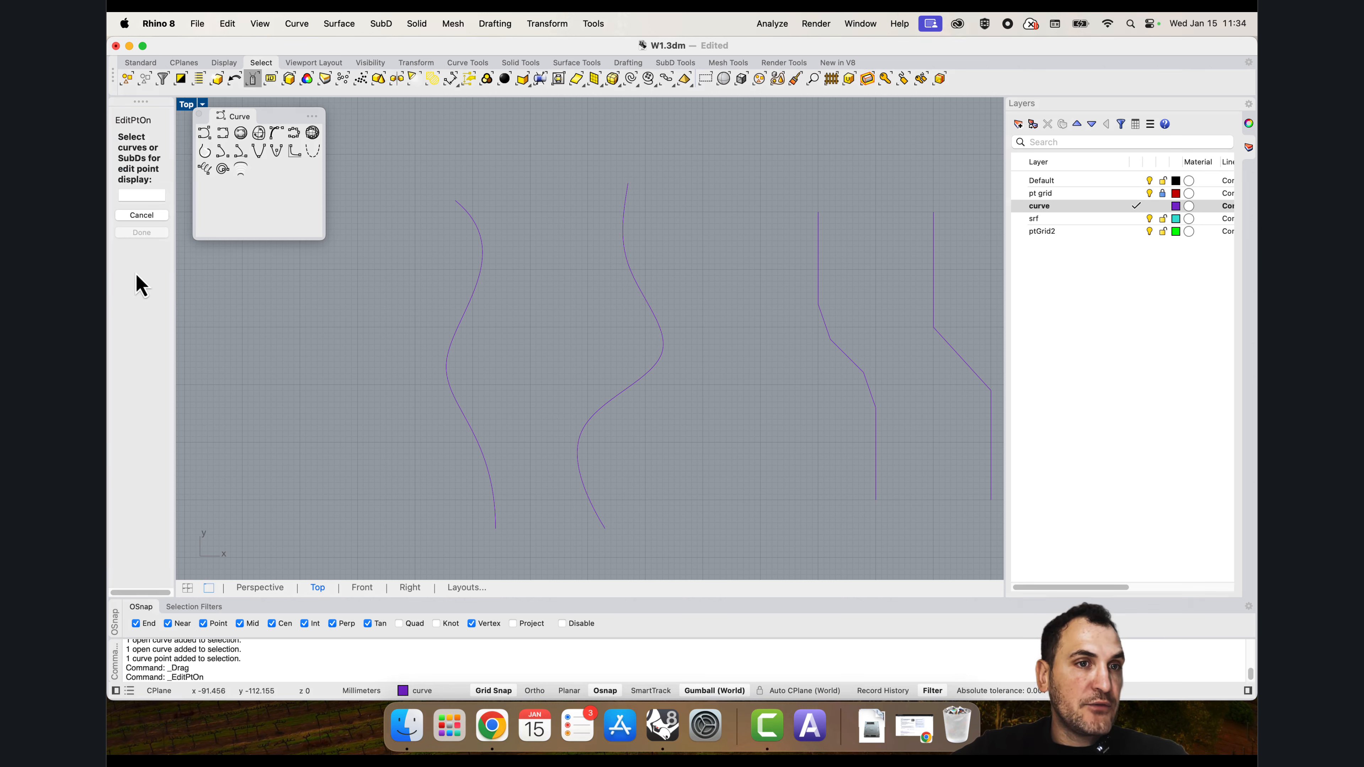
click(601, 412)
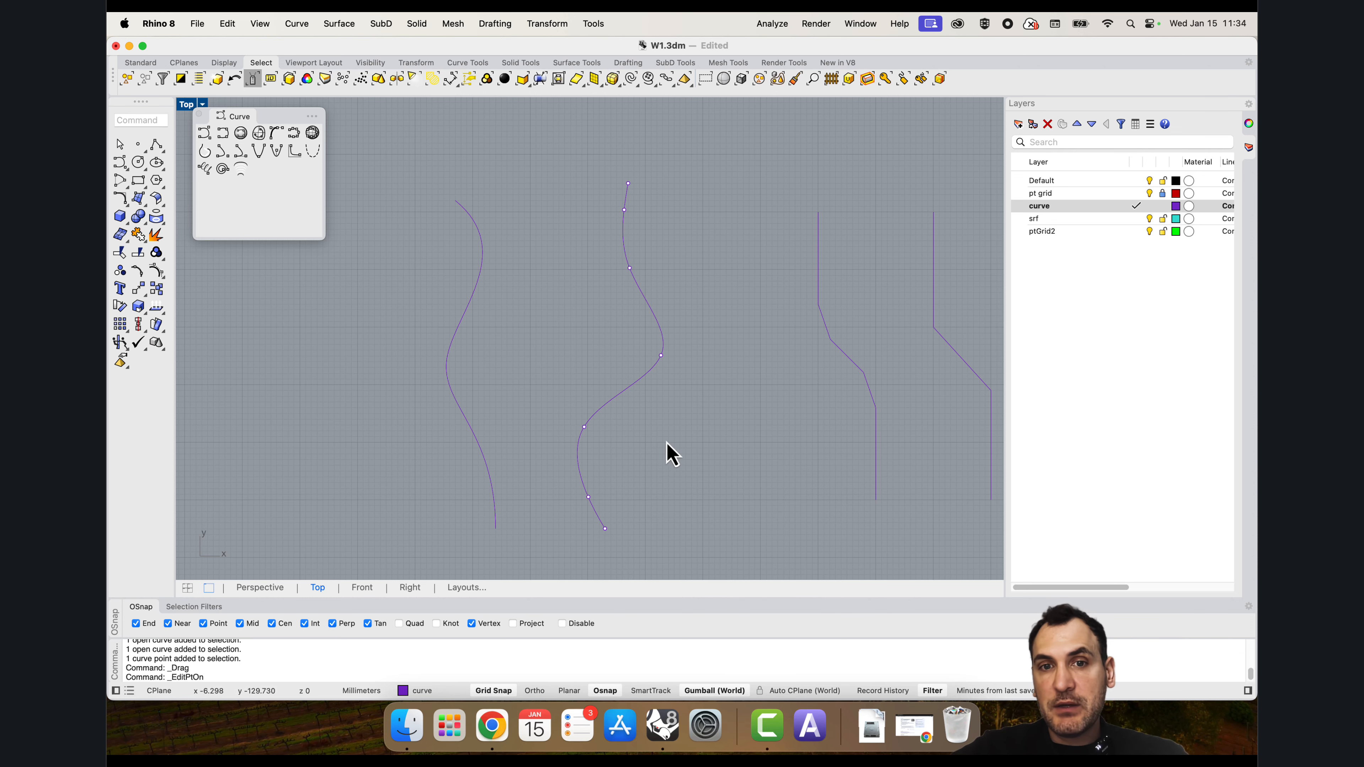
scroll(650, 380, up, 6)
scroll(696, 381, down, 4)
mouse_move(650, 335)
mouse_down()
mouse_move(697, 384)
mouse_move(740, 352)
mouse_move(660, 352)
mouse_move(681, 352)
mouse_move(642, 322)
mouse_move(656, 346)
mouse_up()
click(682, 405)
scroll(682, 376, down, 6)
scroll(658, 339, up, 4)
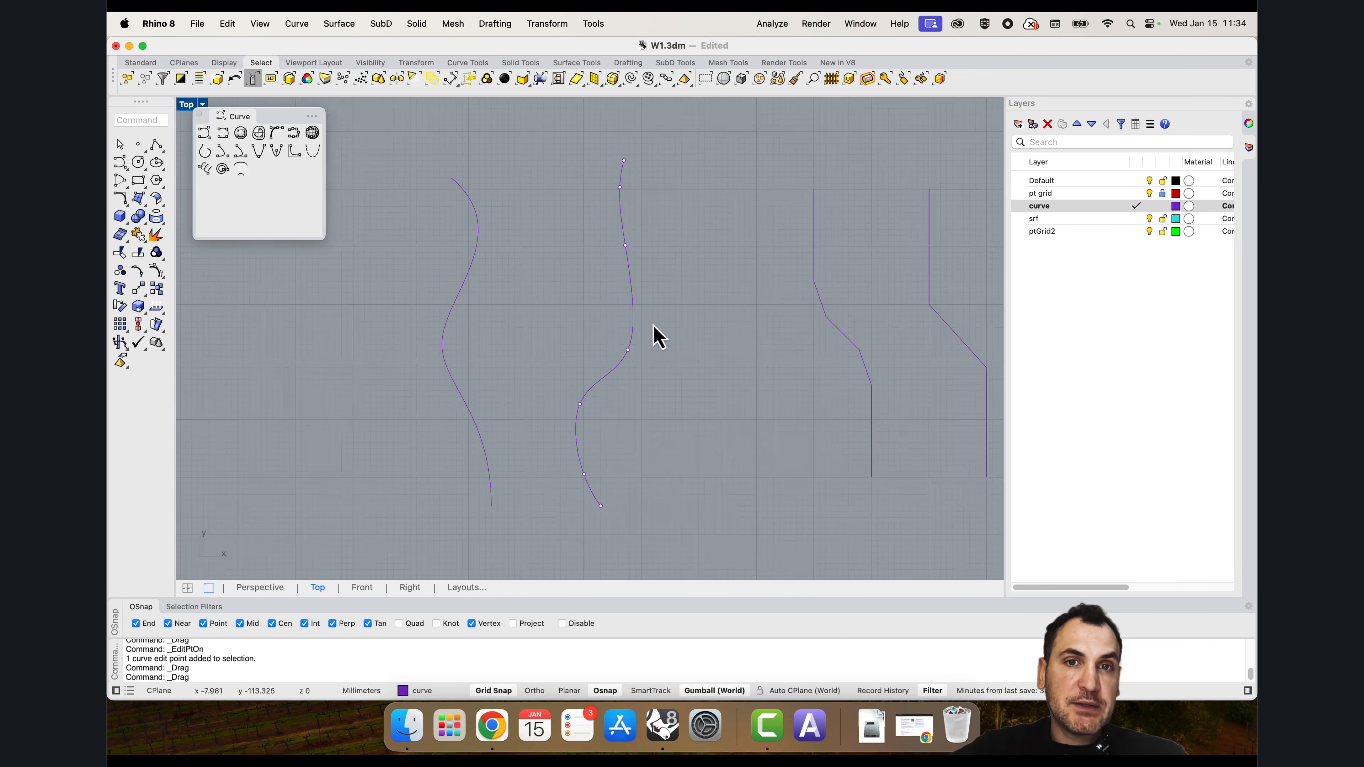
scroll(602, 355, down, 2)
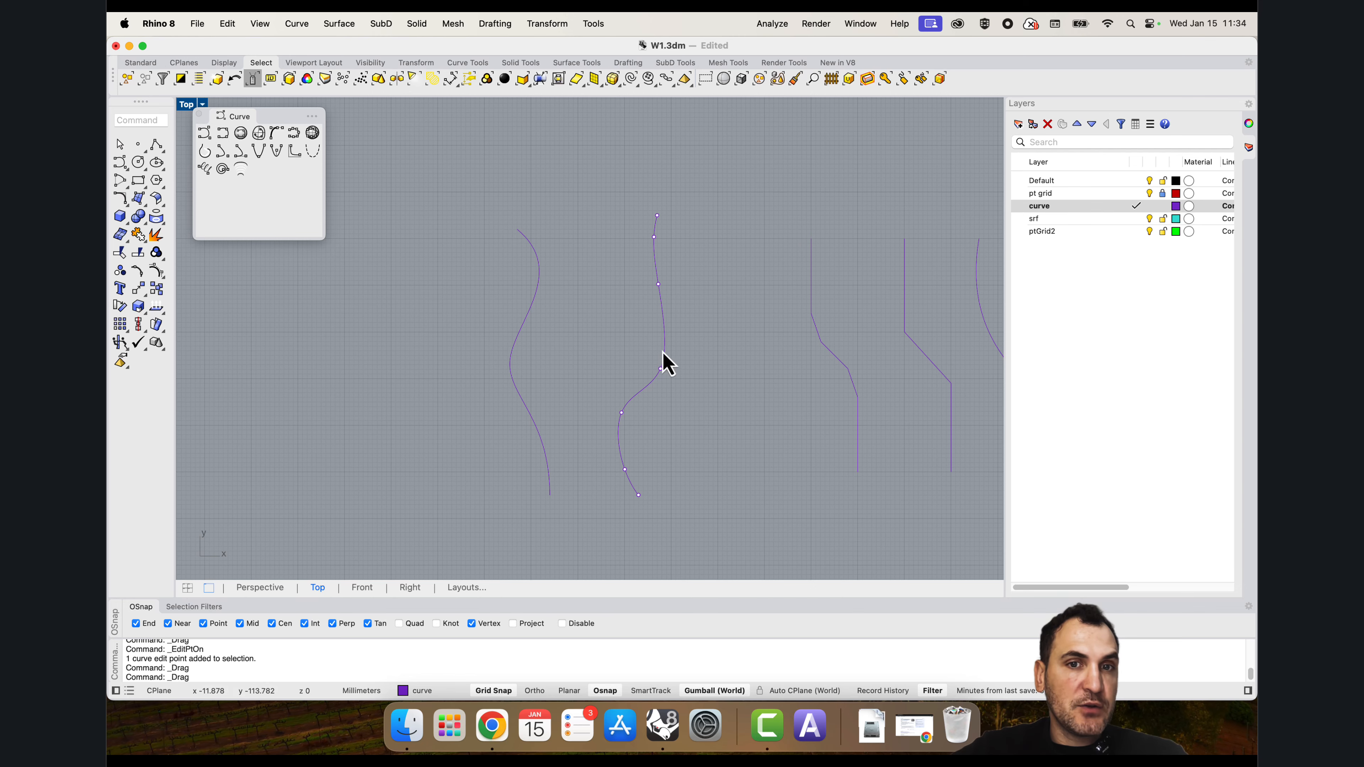
scroll(666, 364, up, 3)
Step: Turn on edit points for the control-point curve, shift its upper edit point slightly inward and hide the points
click(433, 343)
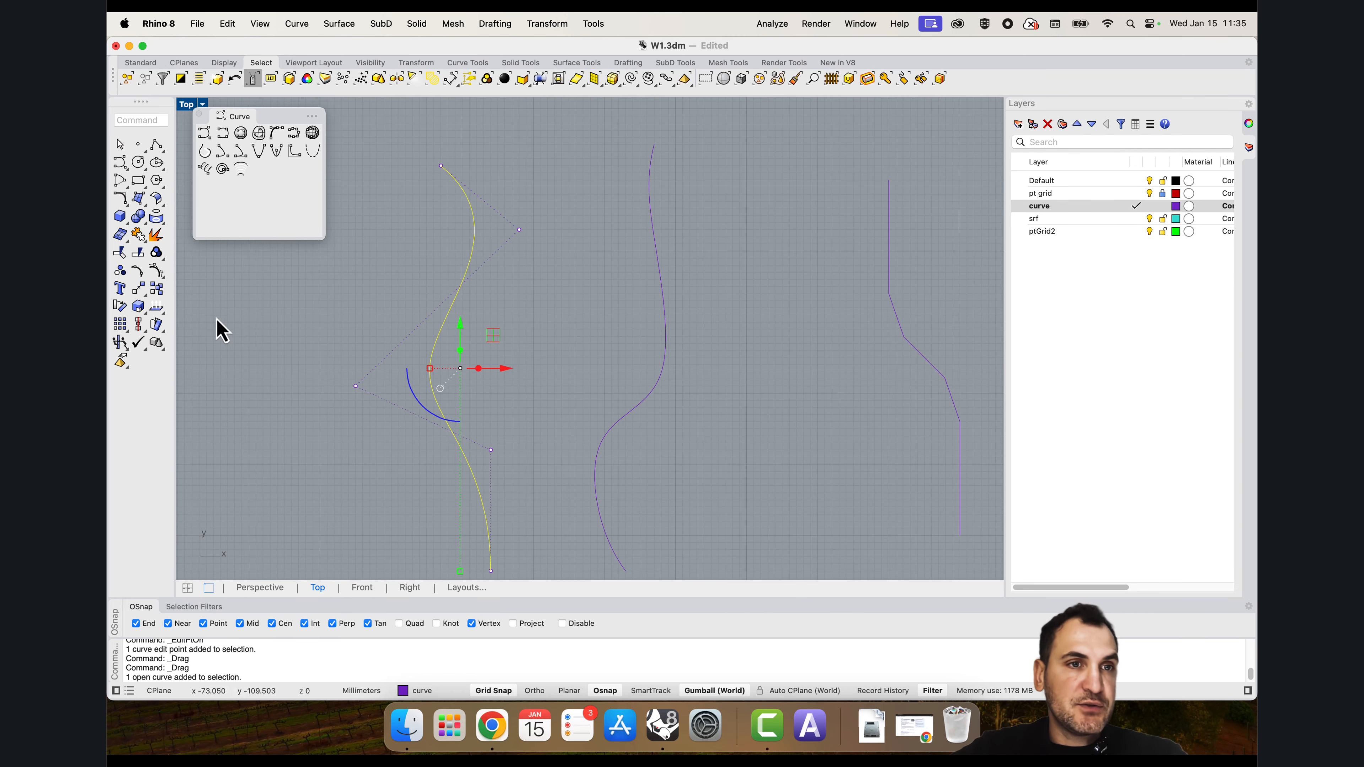
click(138, 270)
scroll(500, 317, down, 2)
scroll(499, 320, down, 1)
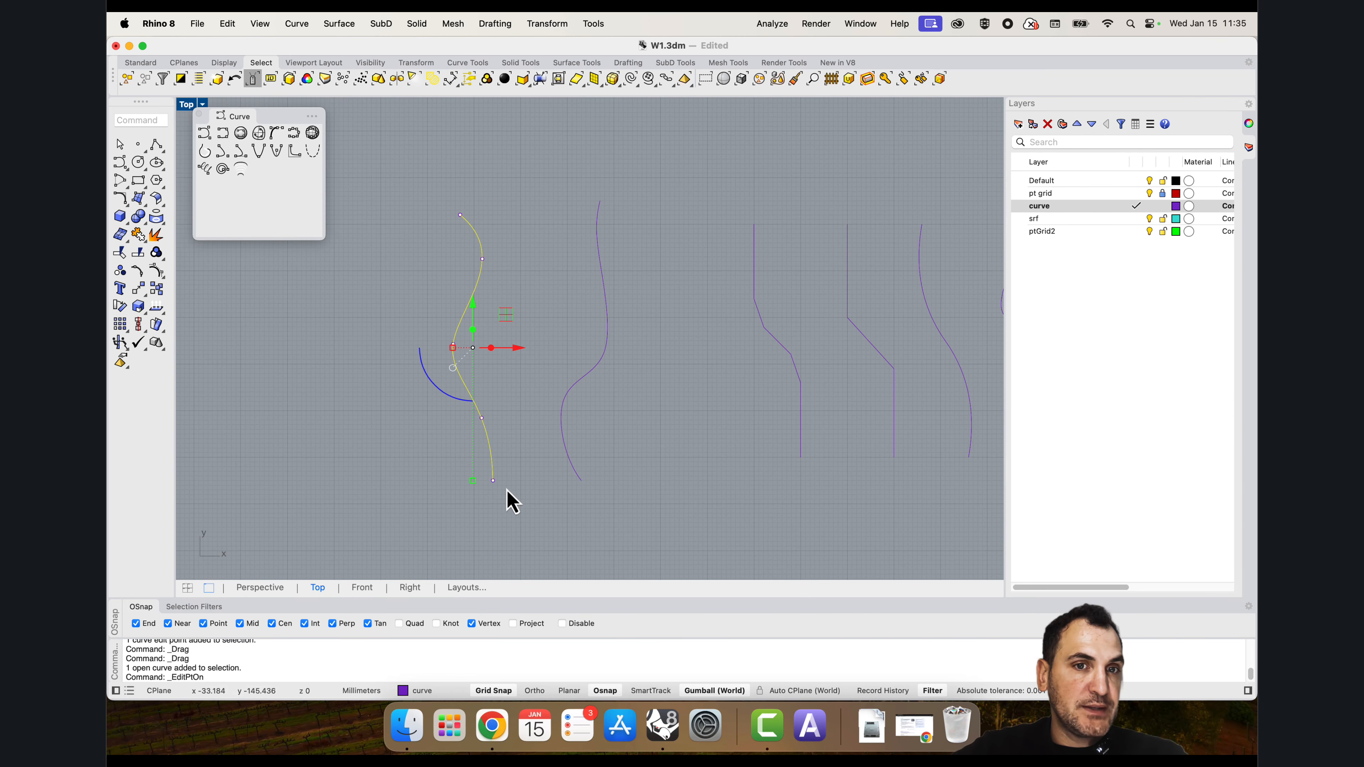
scroll(483, 261, up, 2)
click(481, 262)
mouse_move(508, 263)
mouse_down()
mouse_move(537, 263)
mouse_move(503, 280)
mouse_up()
scroll(502, 280, down, 2)
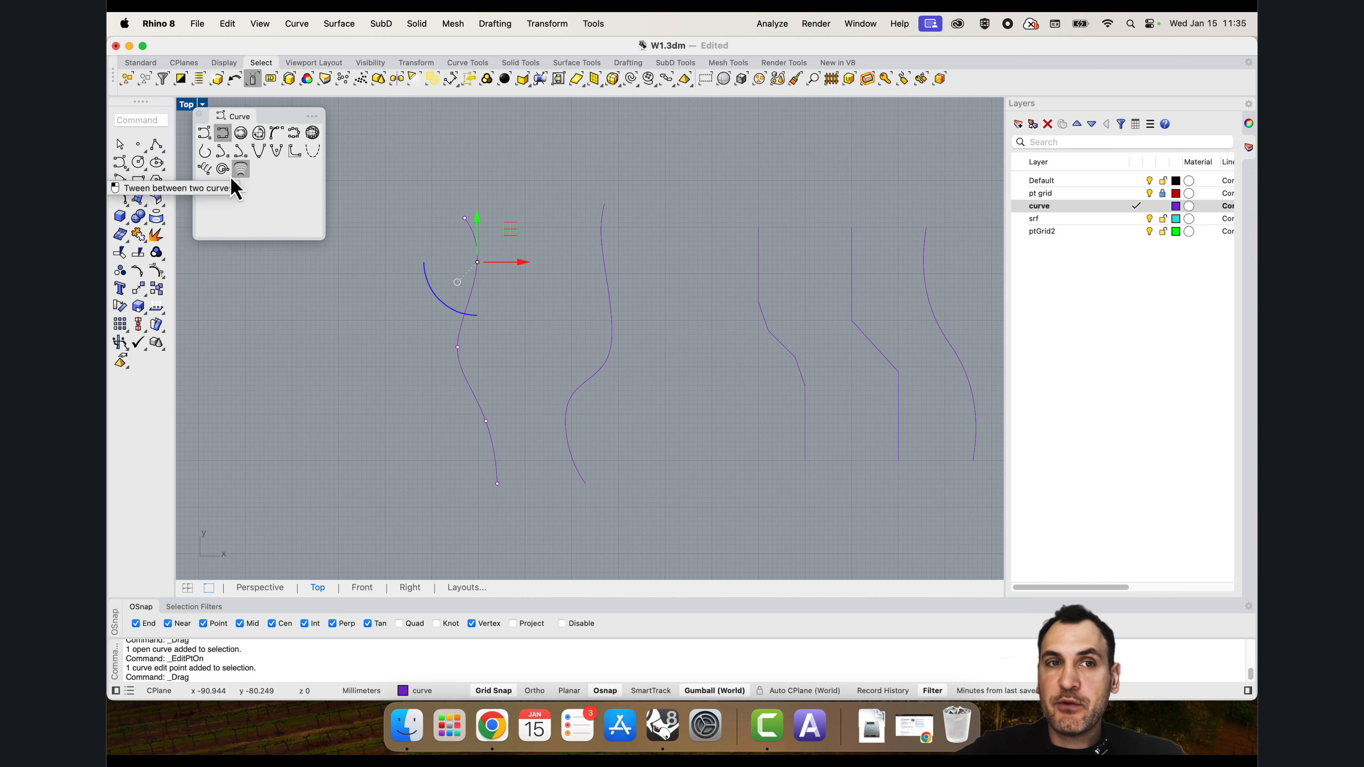
key(Escape)
key(Escape)
Step: Move the drawn curves in the Top viewport so the new and earlier ones stand closer together in one row
scroll(585, 319, down, 10)
right_drag(720, 312, 725, 341)
drag(871, 389, 456, 303)
drag(719, 318, 677, 319)
click(626, 418)
drag(559, 382, 595, 331)
click(704, 342)
scroll(870, 328, down, 6)
right_drag(892, 328, 811, 299)
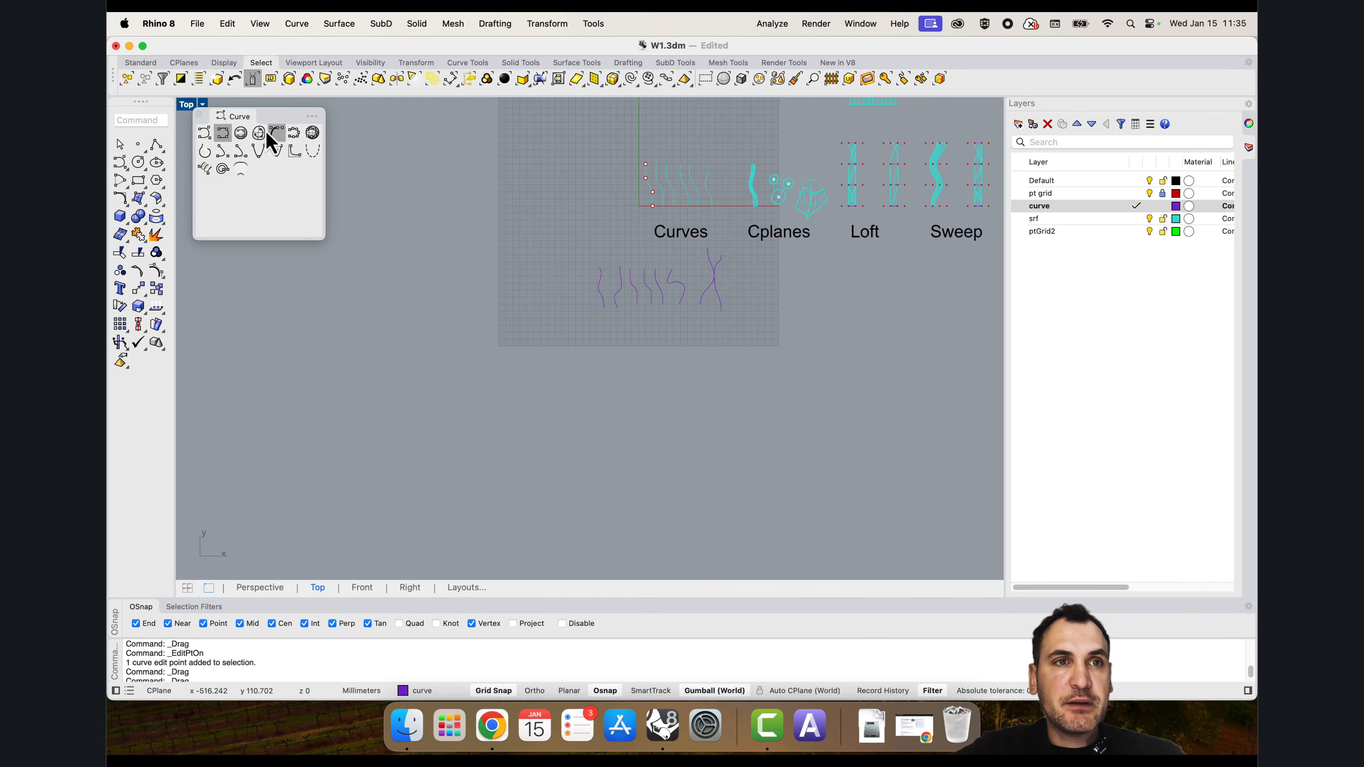
Step: Switch to the maximised Perspective viewport, close the floating Curve palette and examine the Cplanes examples
double_click(187, 105)
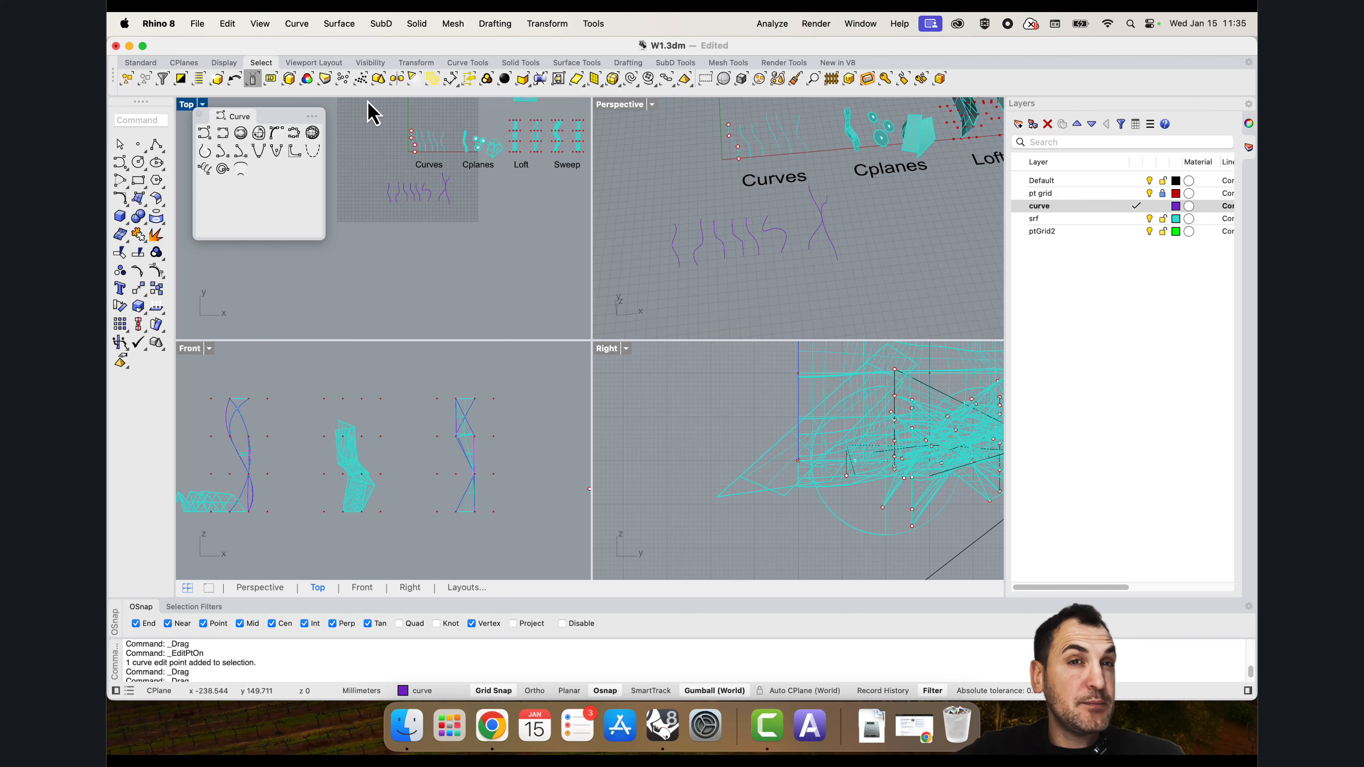
double_click(618, 105)
scroll(752, 322, up, 10)
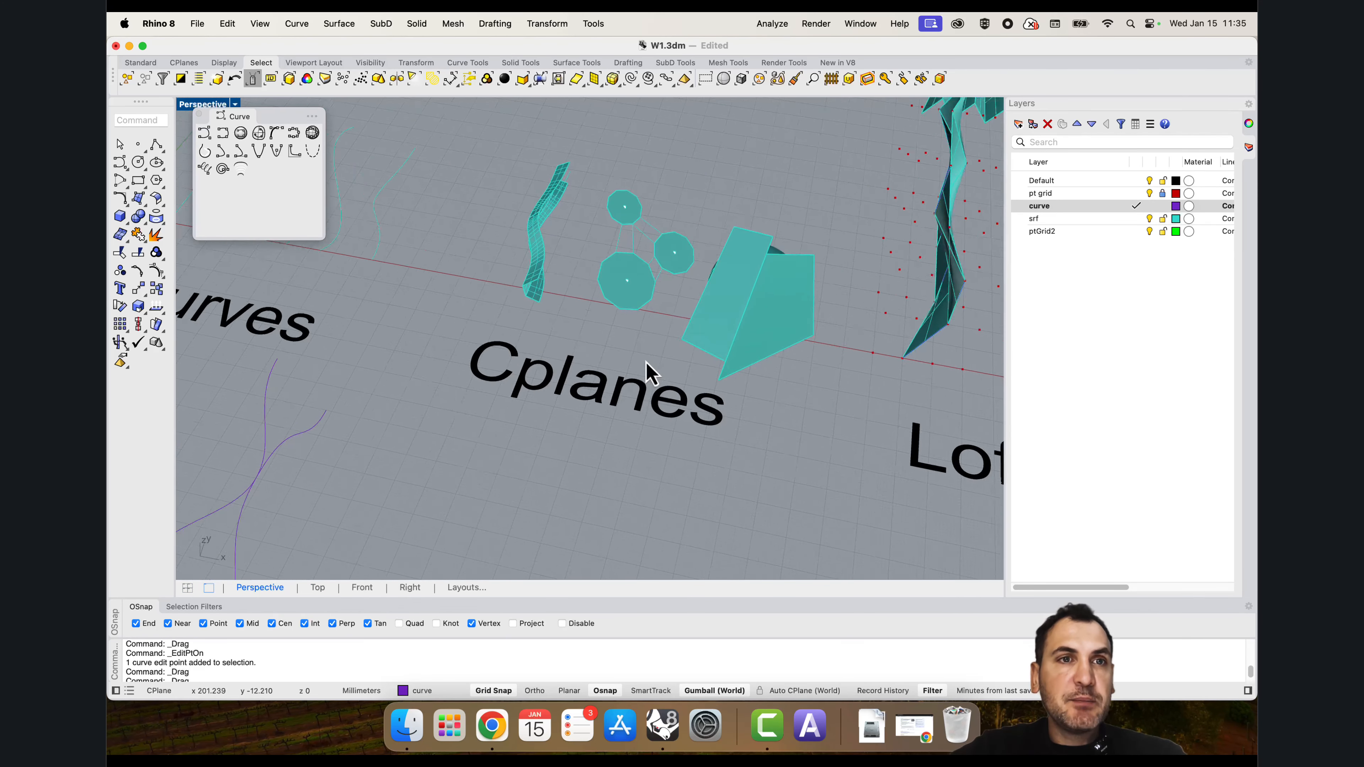
shift+right_drag(646, 362, 669, 384)
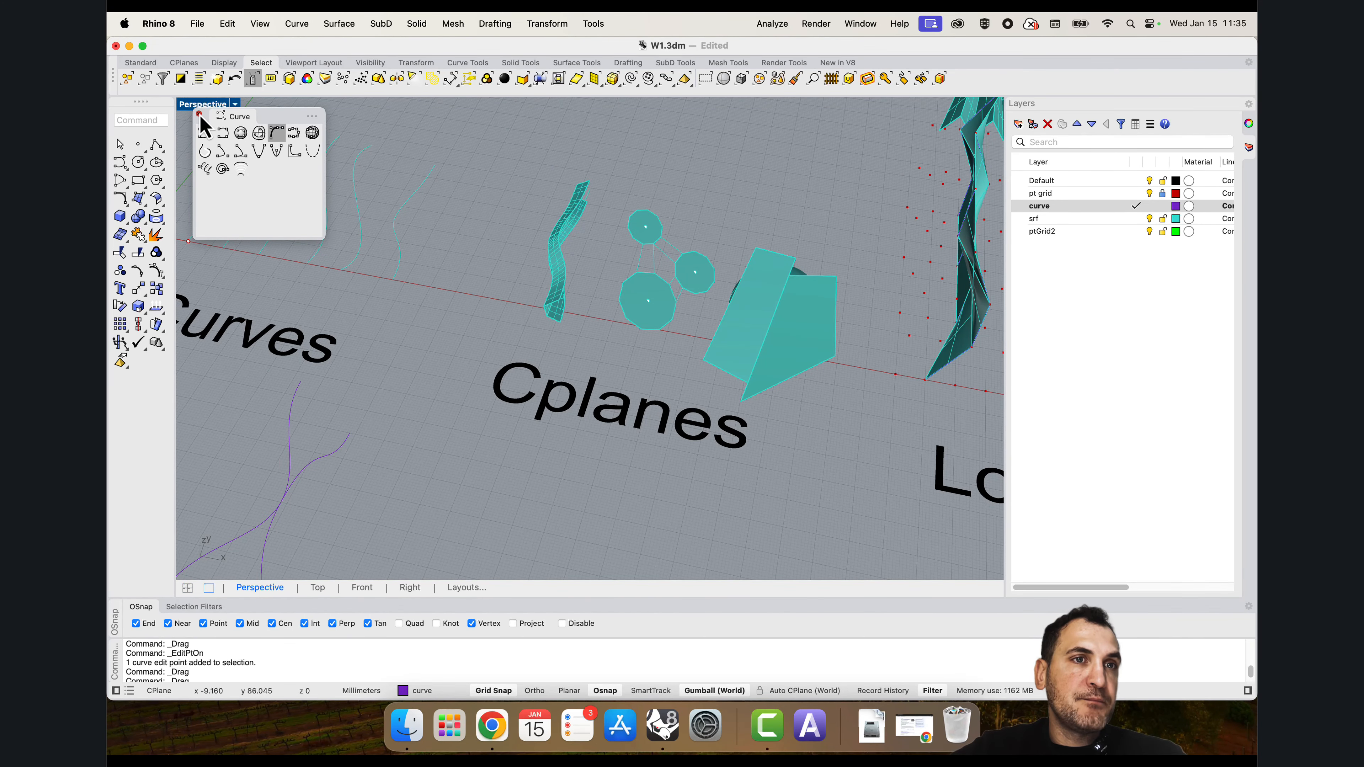
click(199, 114)
scroll(597, 170, down, 3)
shift+right_drag(669, 315, 656, 380)
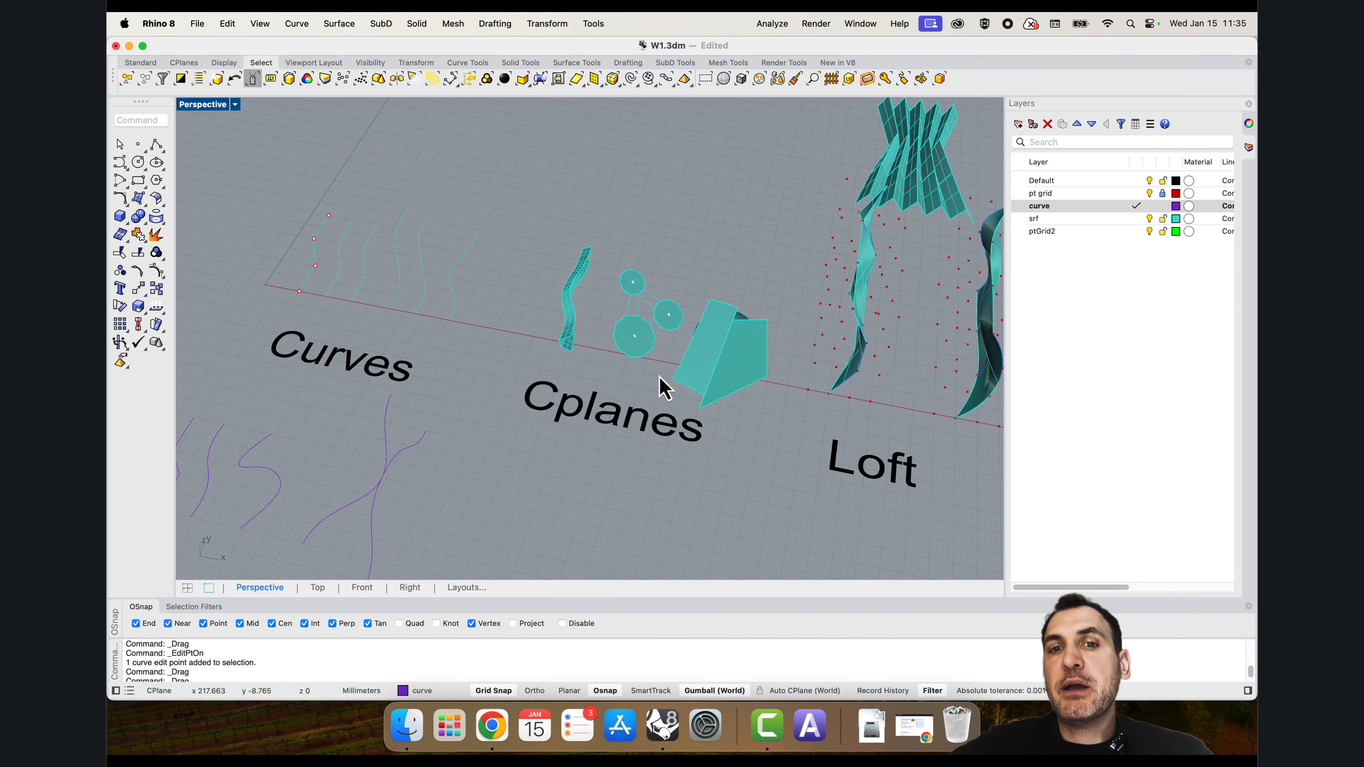
right_drag(693, 438, 676, 419)
scroll(344, 193, down, 2)
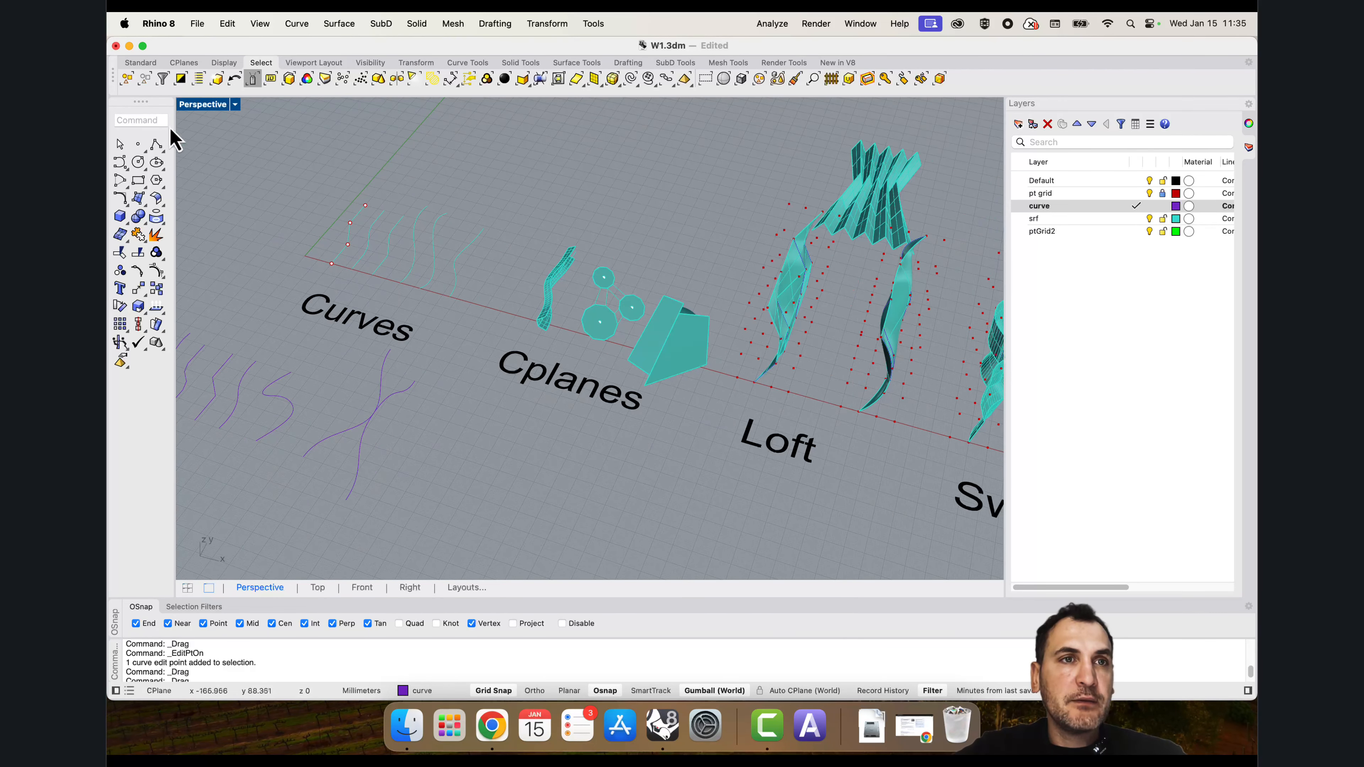
Step: Show the construction plane tools and examine the Cplanes examples and the surrounding model in Perspective
click(184, 63)
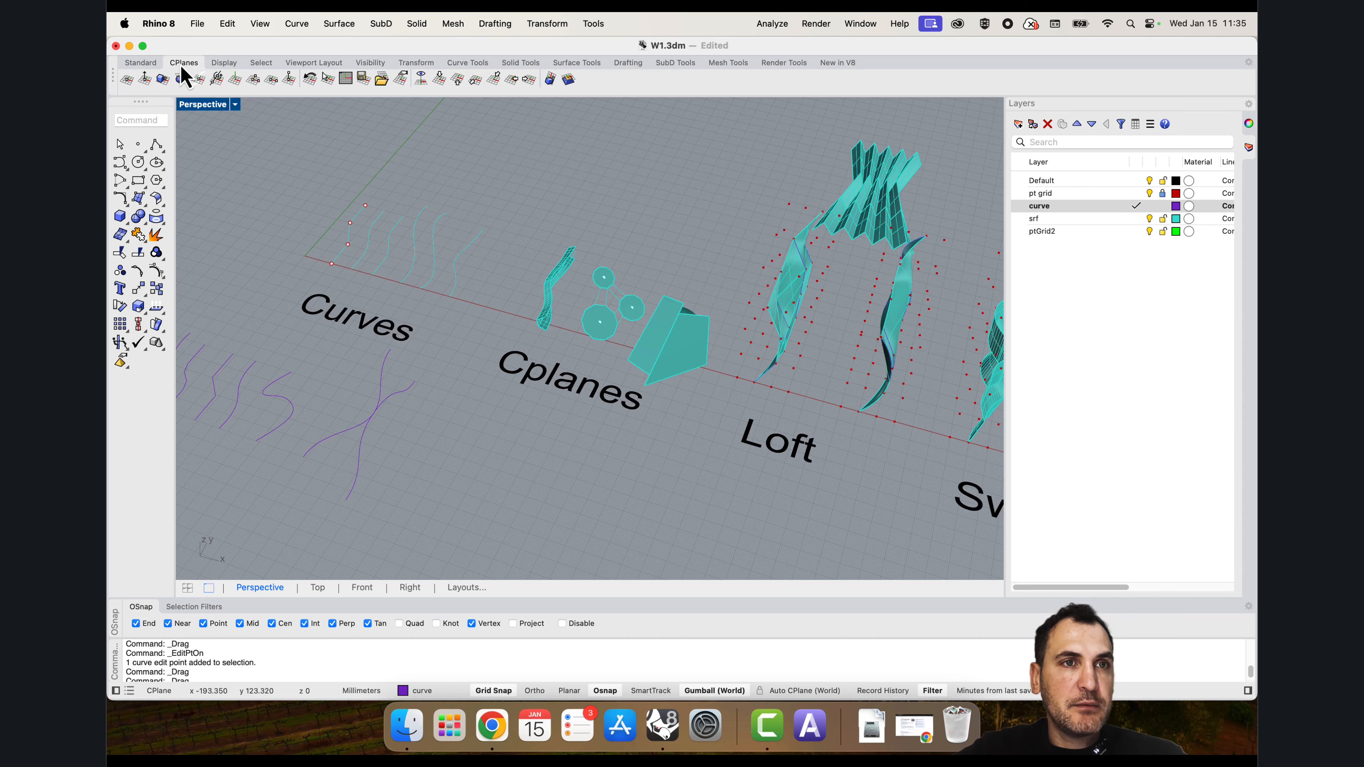
scroll(558, 326, down, 3)
scroll(578, 335, down, 2)
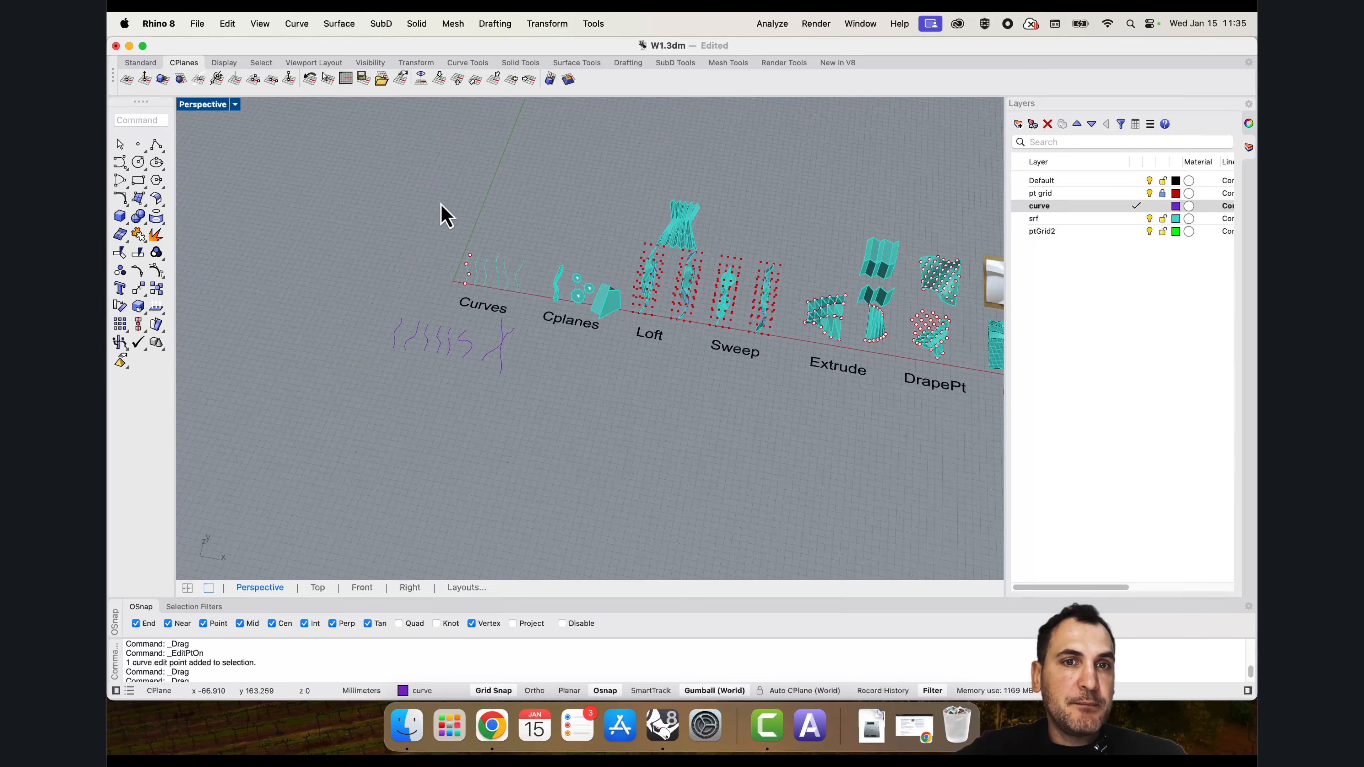
scroll(441, 204, up, 4)
right_drag(560, 263, 557, 253)
scroll(558, 252, down, 5)
scroll(625, 298, down, 5)
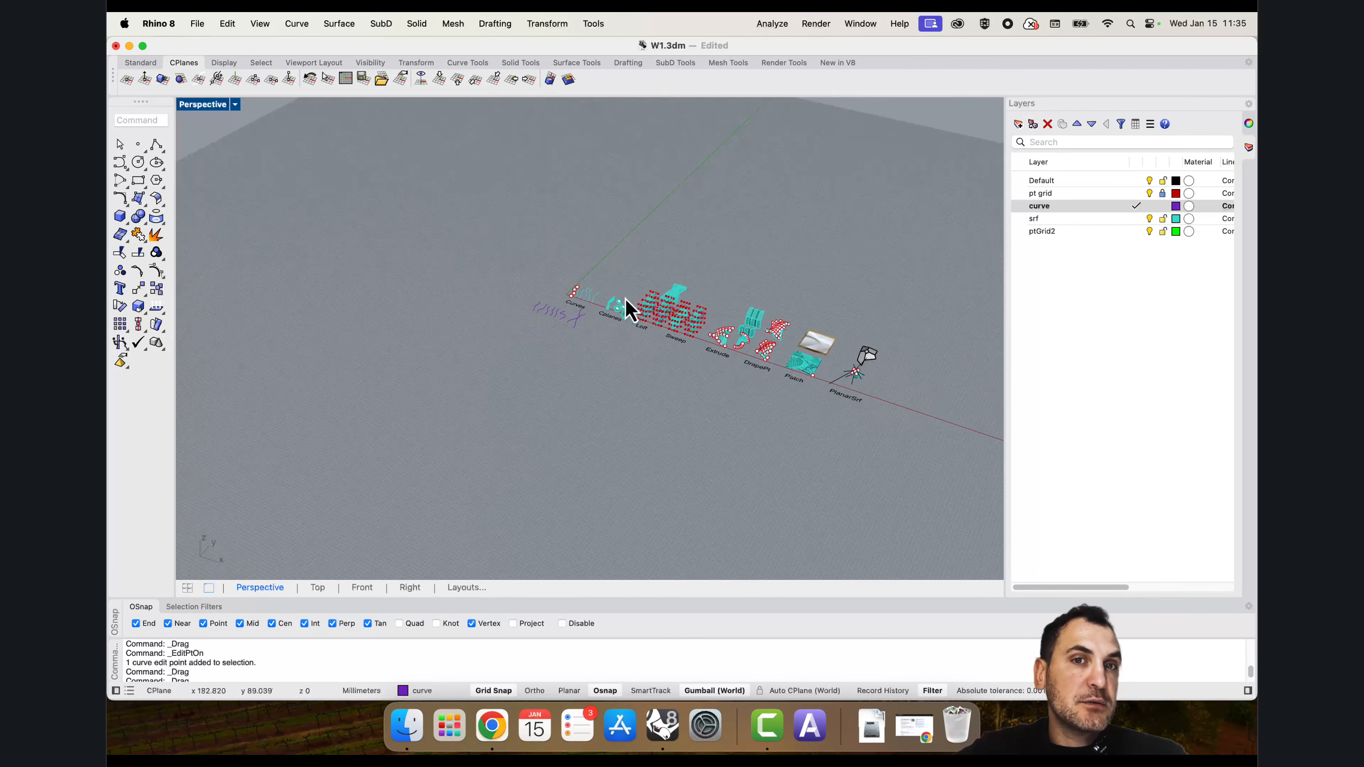
scroll(624, 297, down, 2)
scroll(652, 249, up, 2)
scroll(609, 280, up, 2)
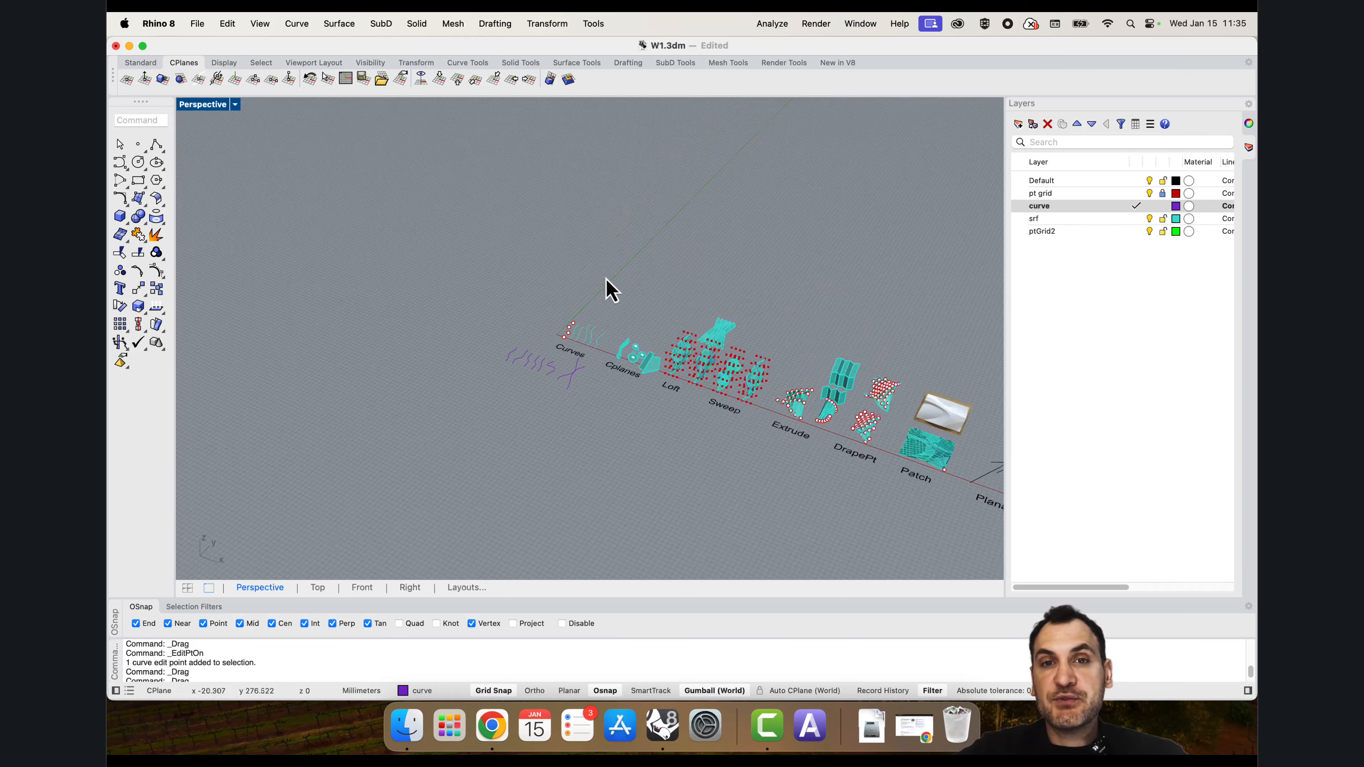
right_drag(539, 356, 662, 281)
right_drag(472, 235, 672, 397)
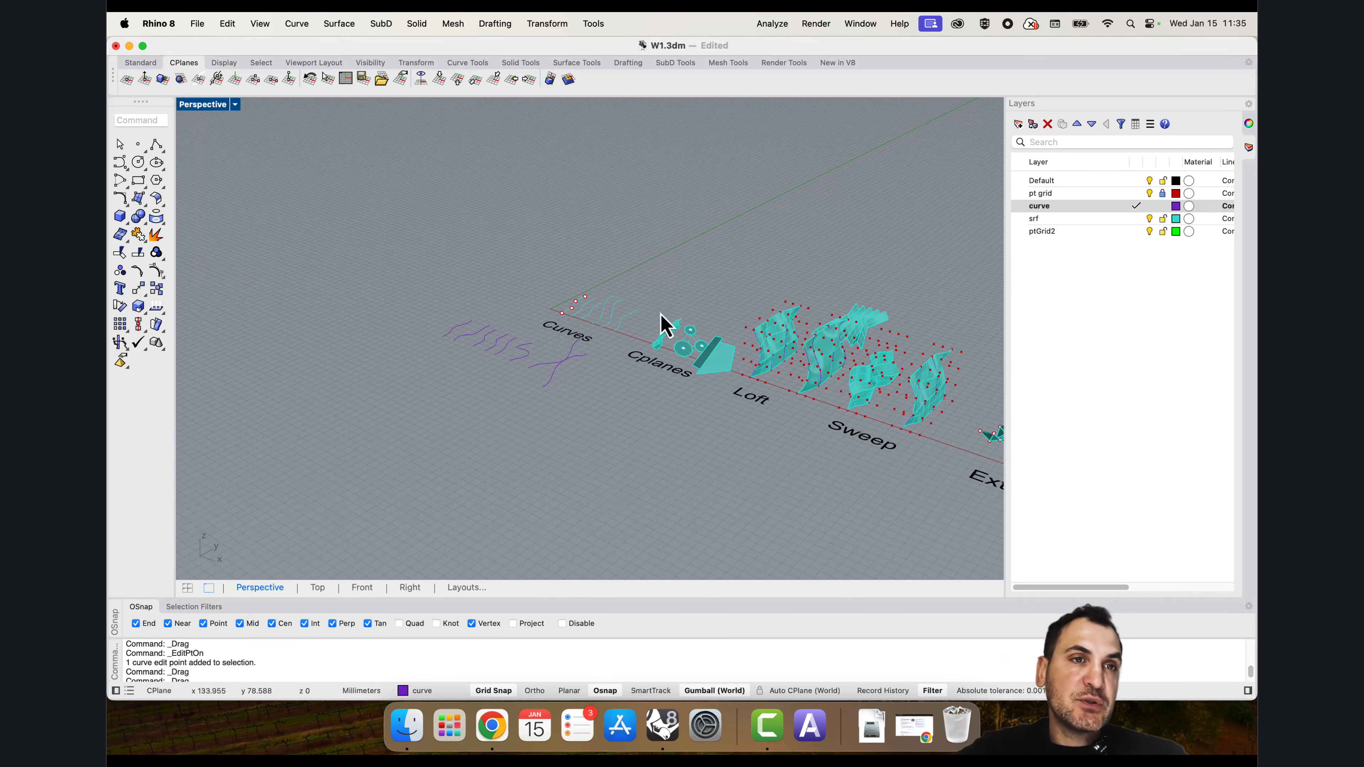
right_drag(663, 320, 603, 317)
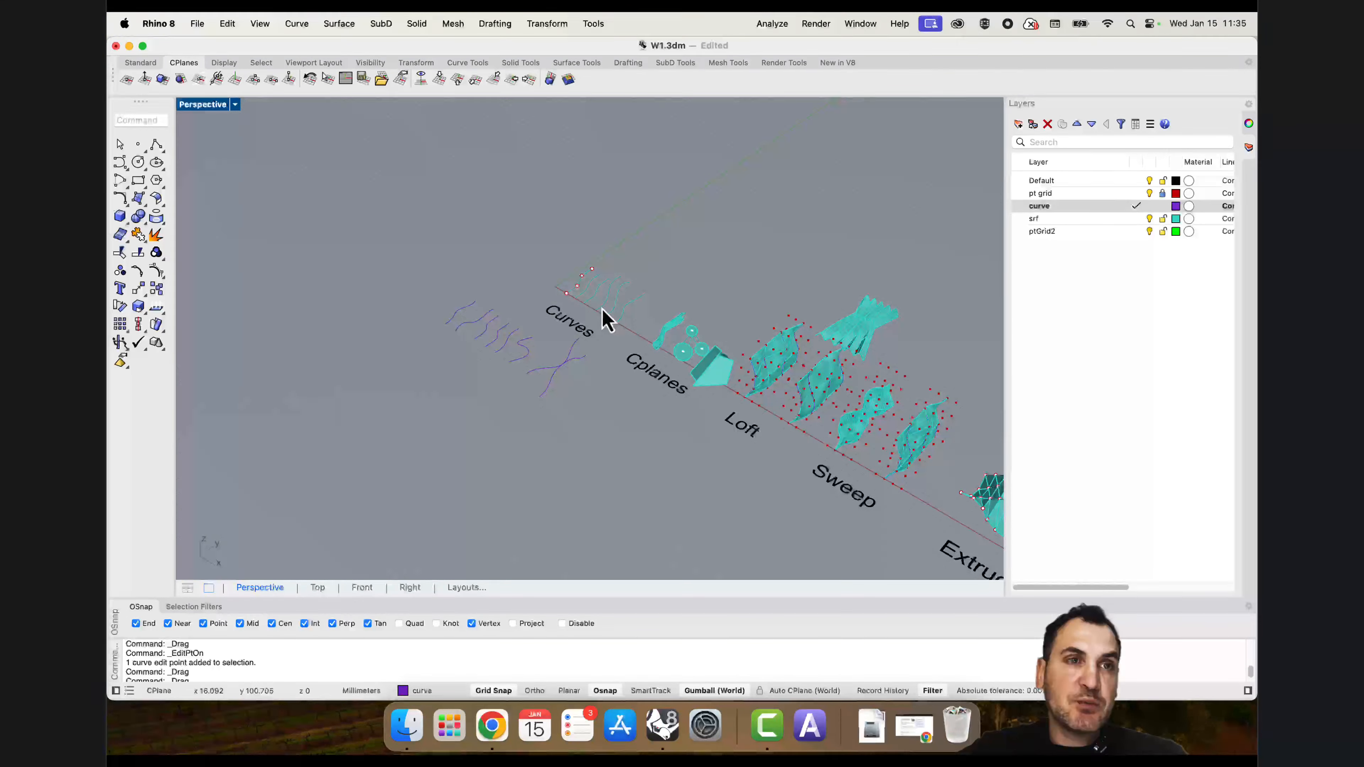
Step: Draw a closed four-sided polyline on the ground plane in front of the Cplanes label
click(154, 146)
scroll(644, 289, down, 2)
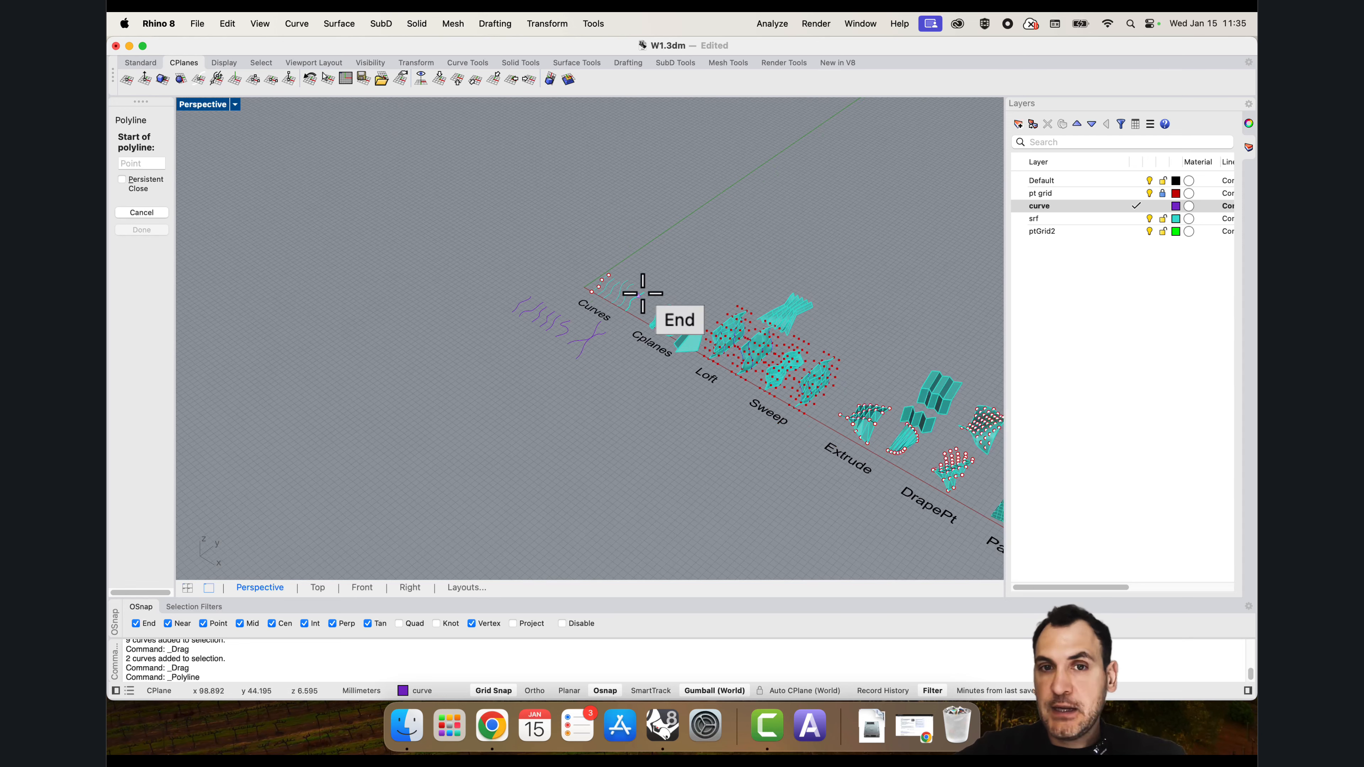
scroll(618, 396, down, 2)
click(560, 408)
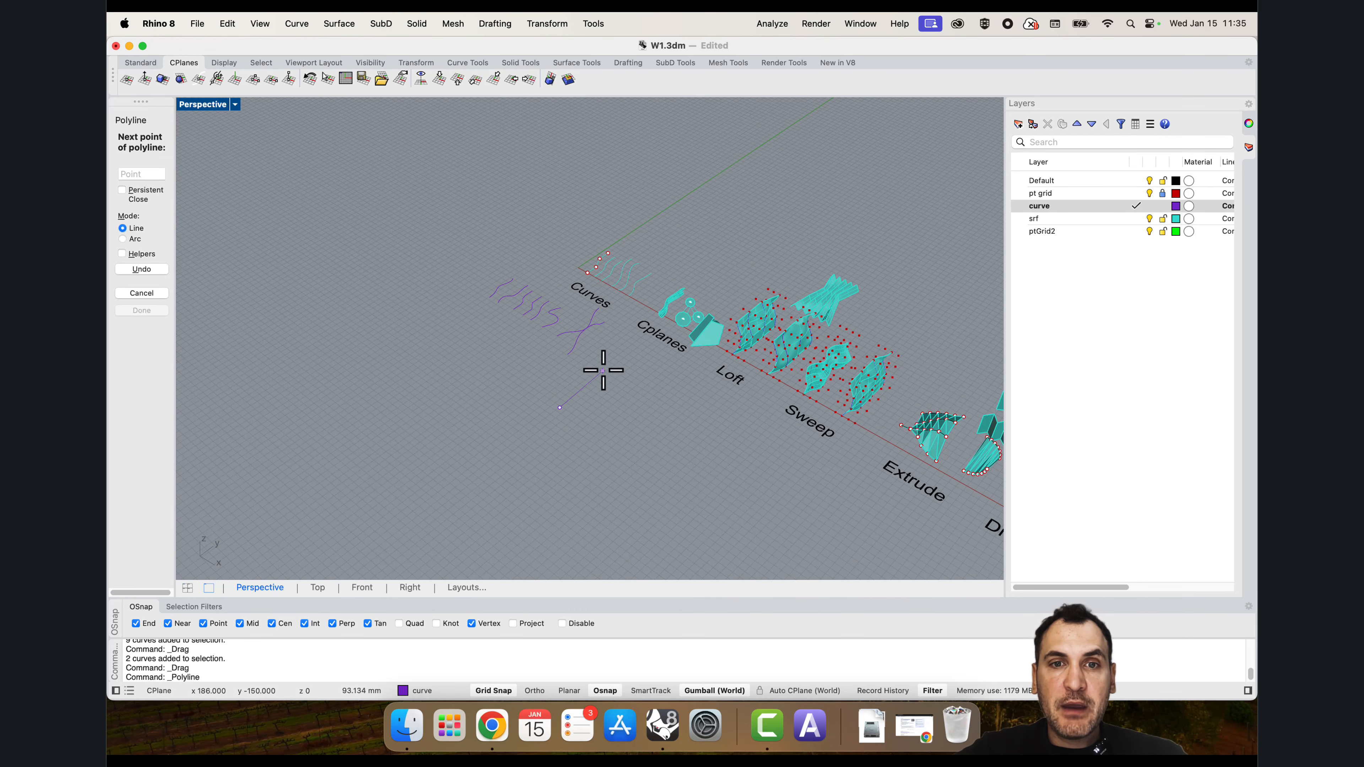
click(613, 363)
click(674, 407)
click(616, 457)
click(559, 406)
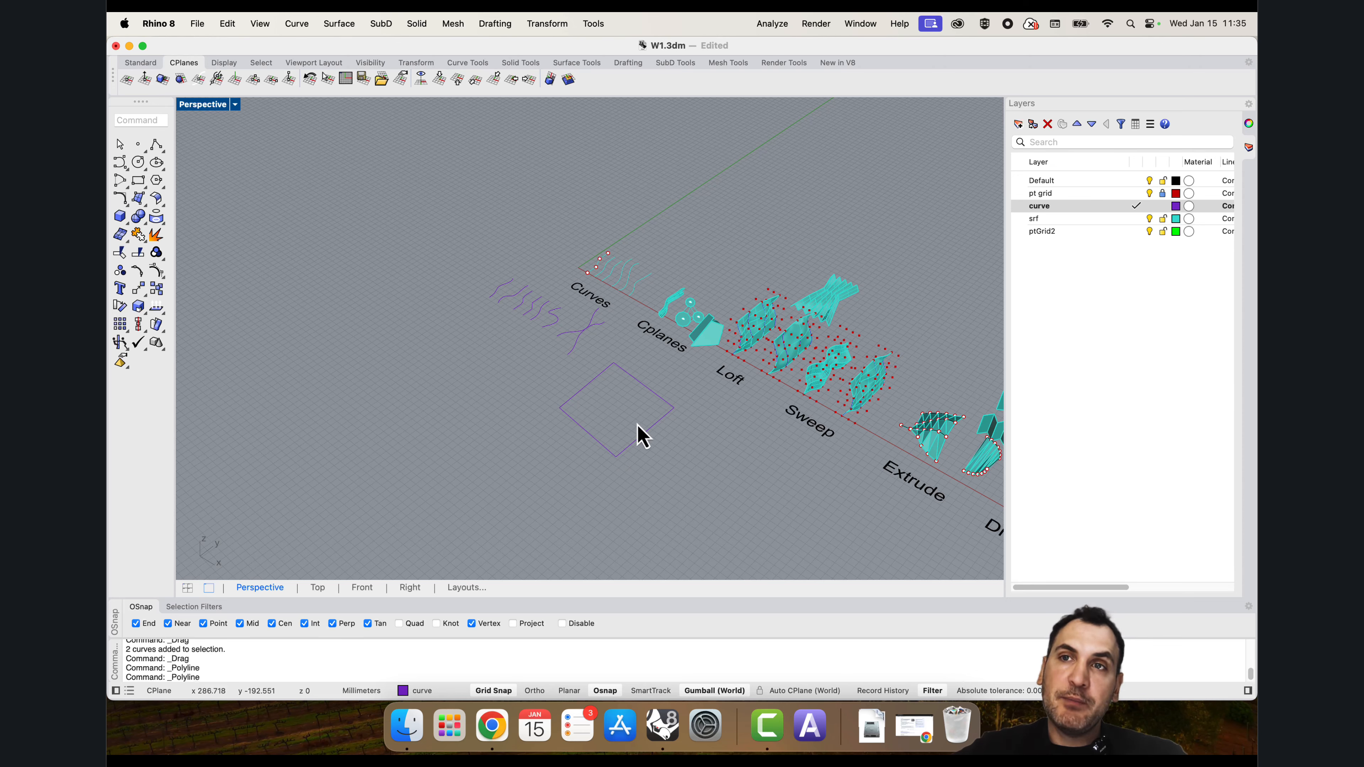
right_drag(630, 430, 553, 368)
scroll(545, 364, up, 4)
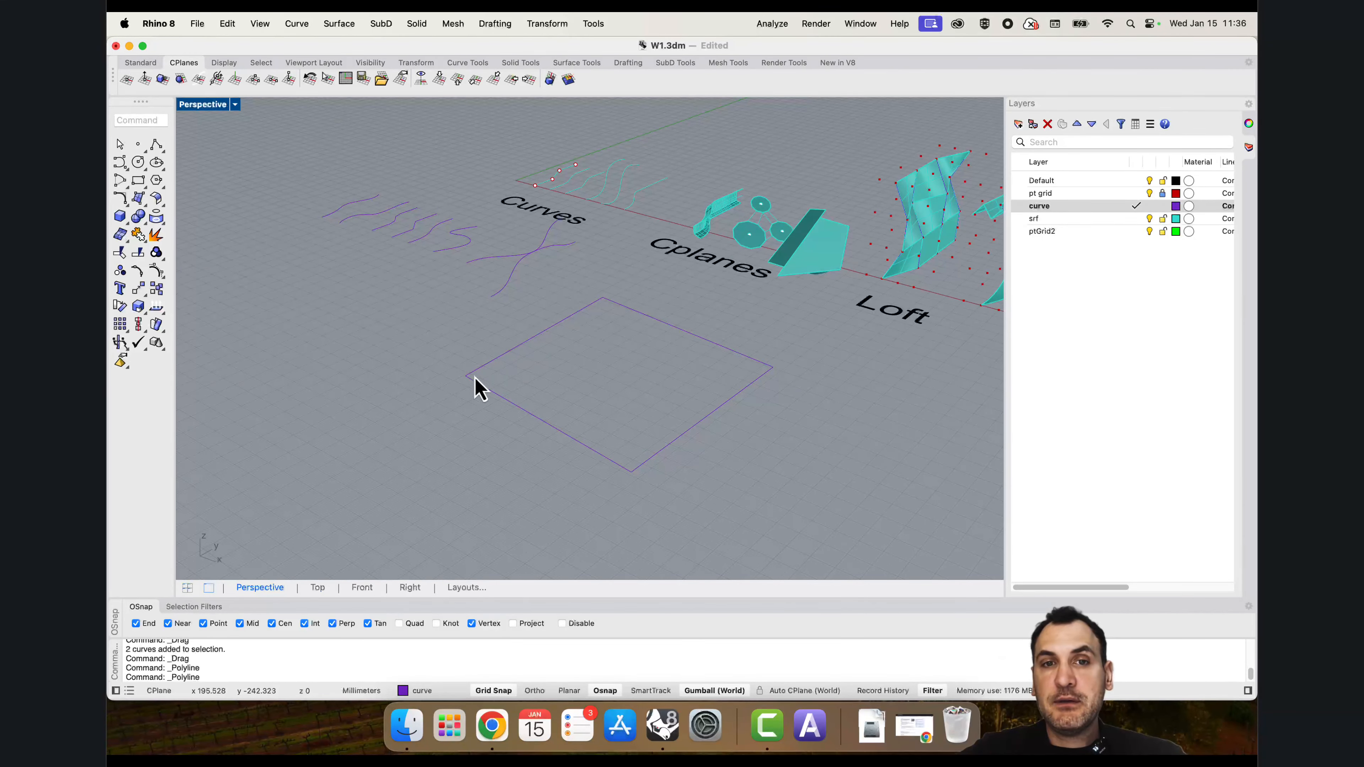
Step: Select the closed four-sided polyline and delete it
click(704, 420)
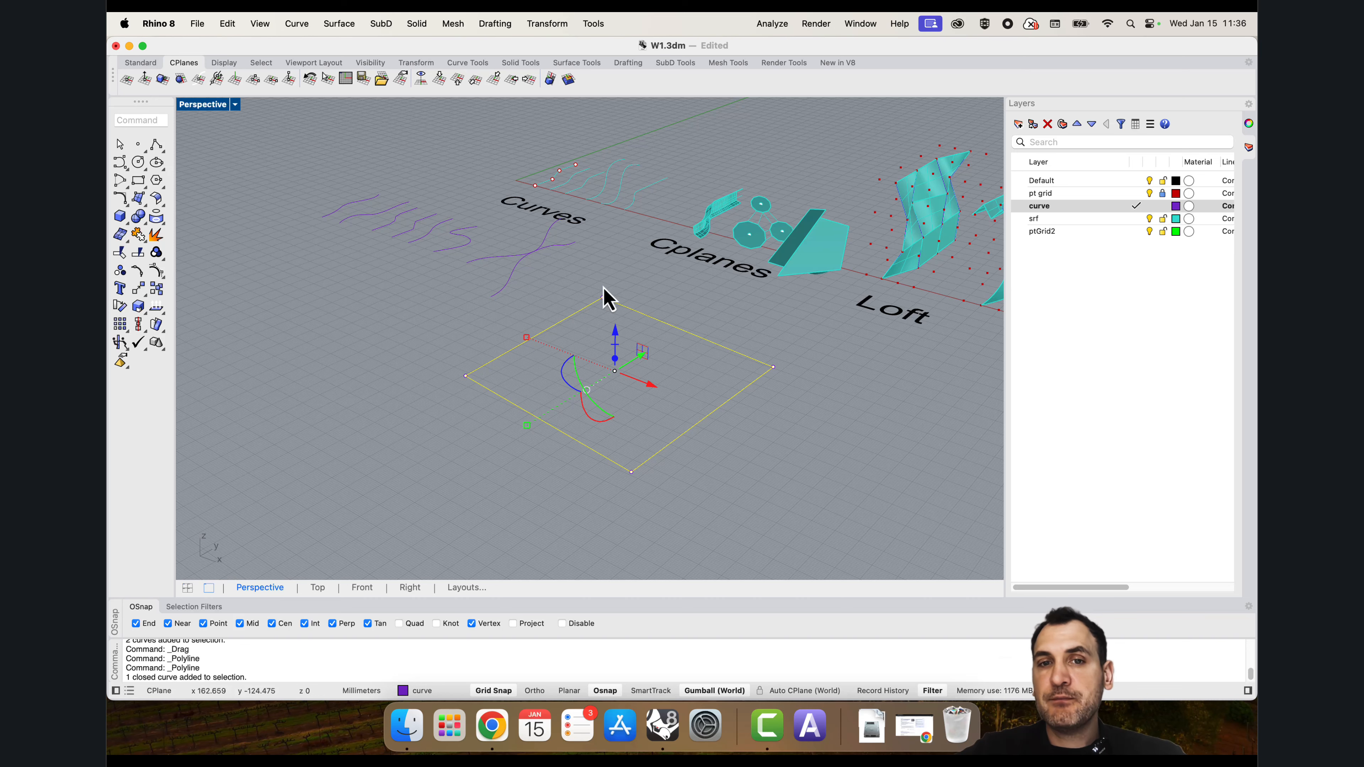
scroll(637, 381, up, 4)
scroll(661, 329, down, 3)
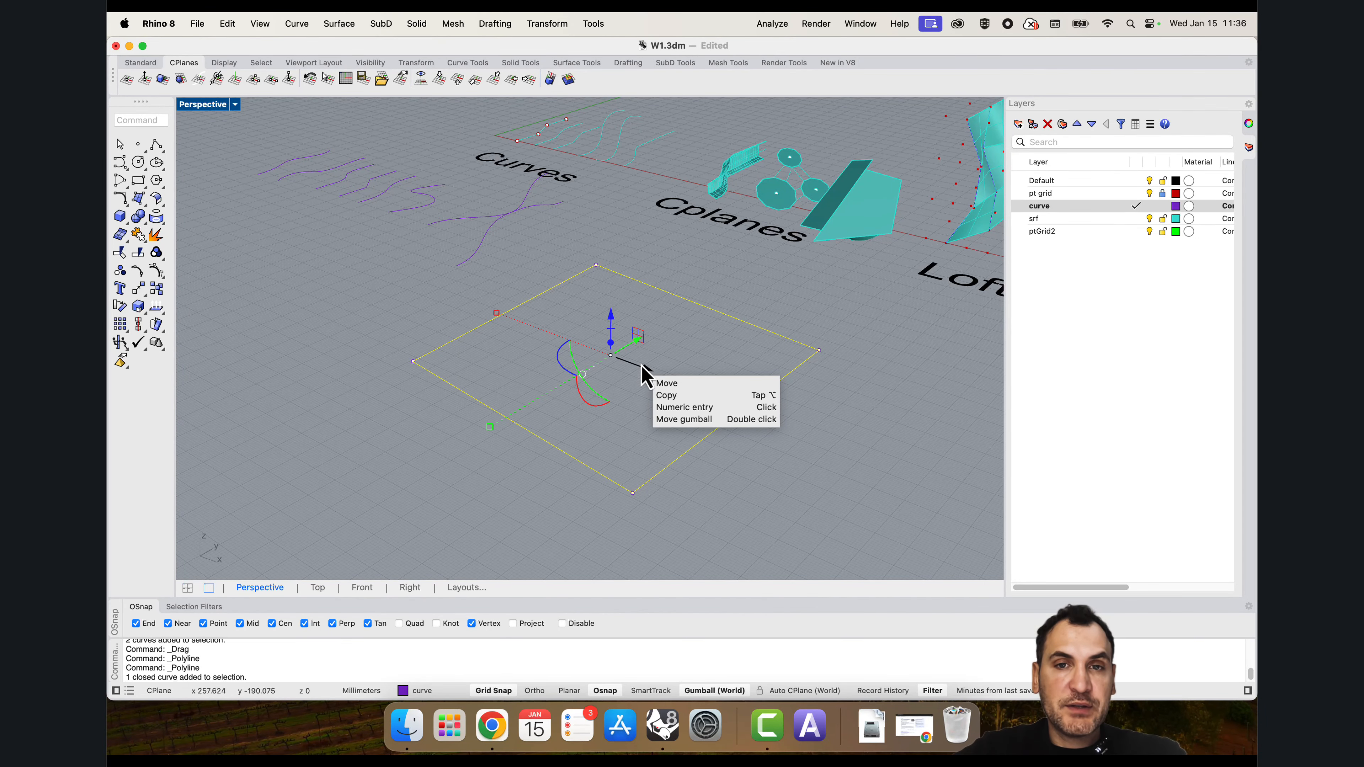
scroll(661, 384, down, 4)
key(Delete)
scroll(698, 330, down, 2)
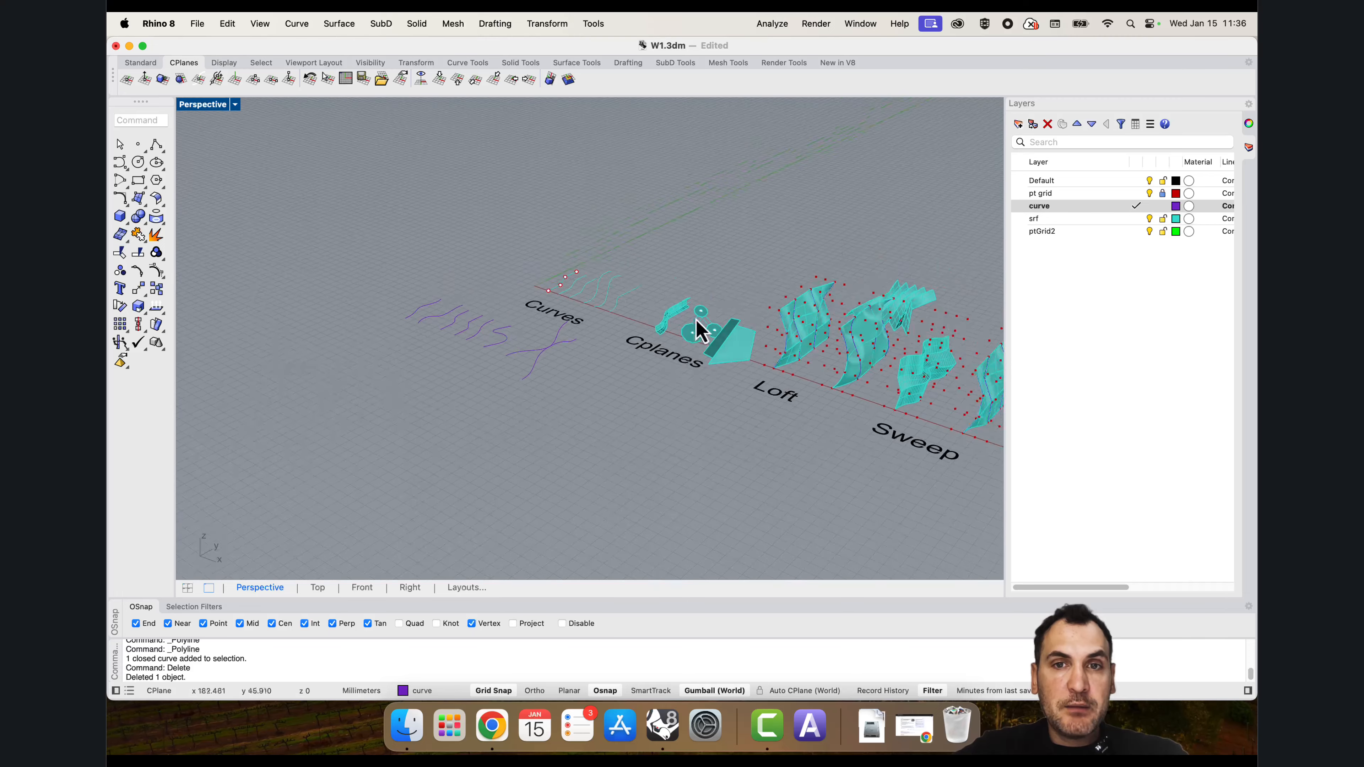
Step: Select the two crossing curves and move them away from the row of curves into the open area
scroll(690, 338, up, 2)
scroll(669, 327, up, 2)
scroll(672, 331, down, 2)
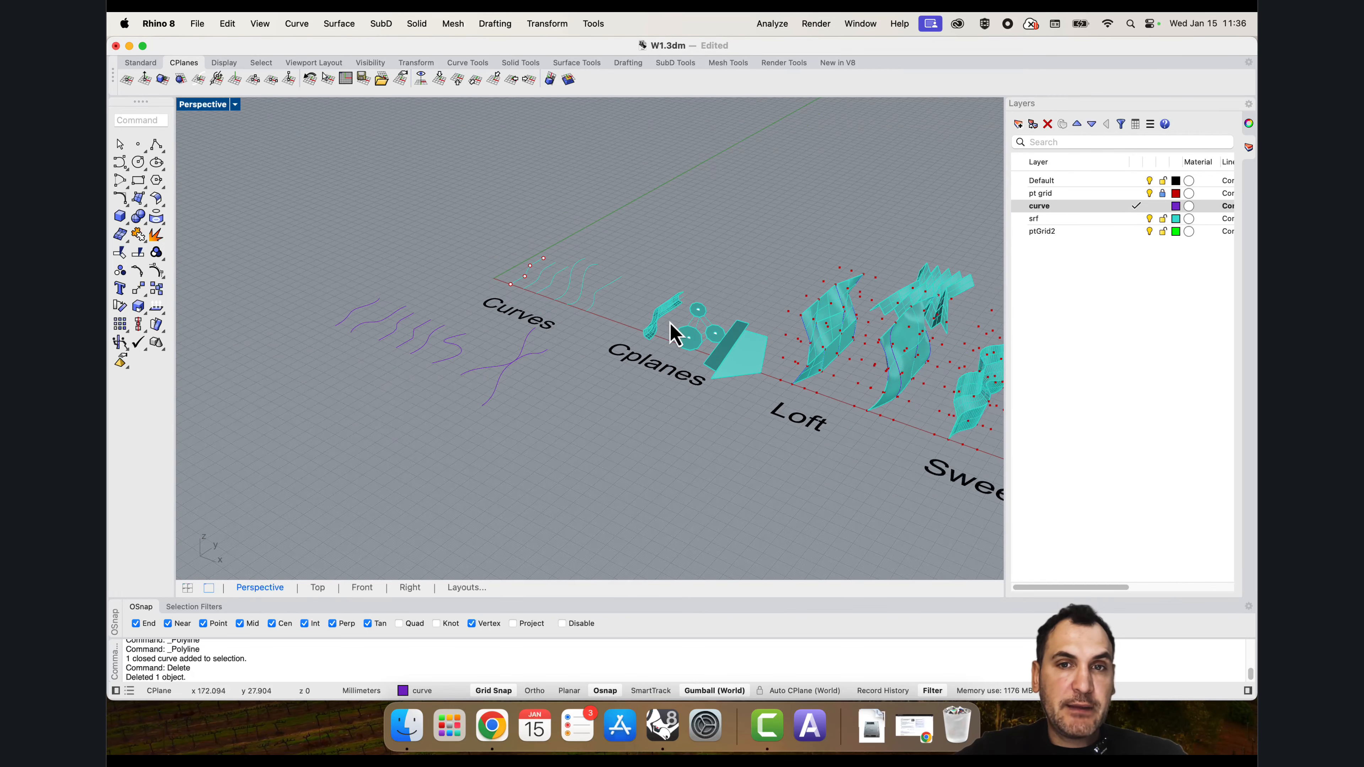
scroll(663, 333, up, 5)
scroll(650, 356, down, 6)
scroll(519, 397, up, 5)
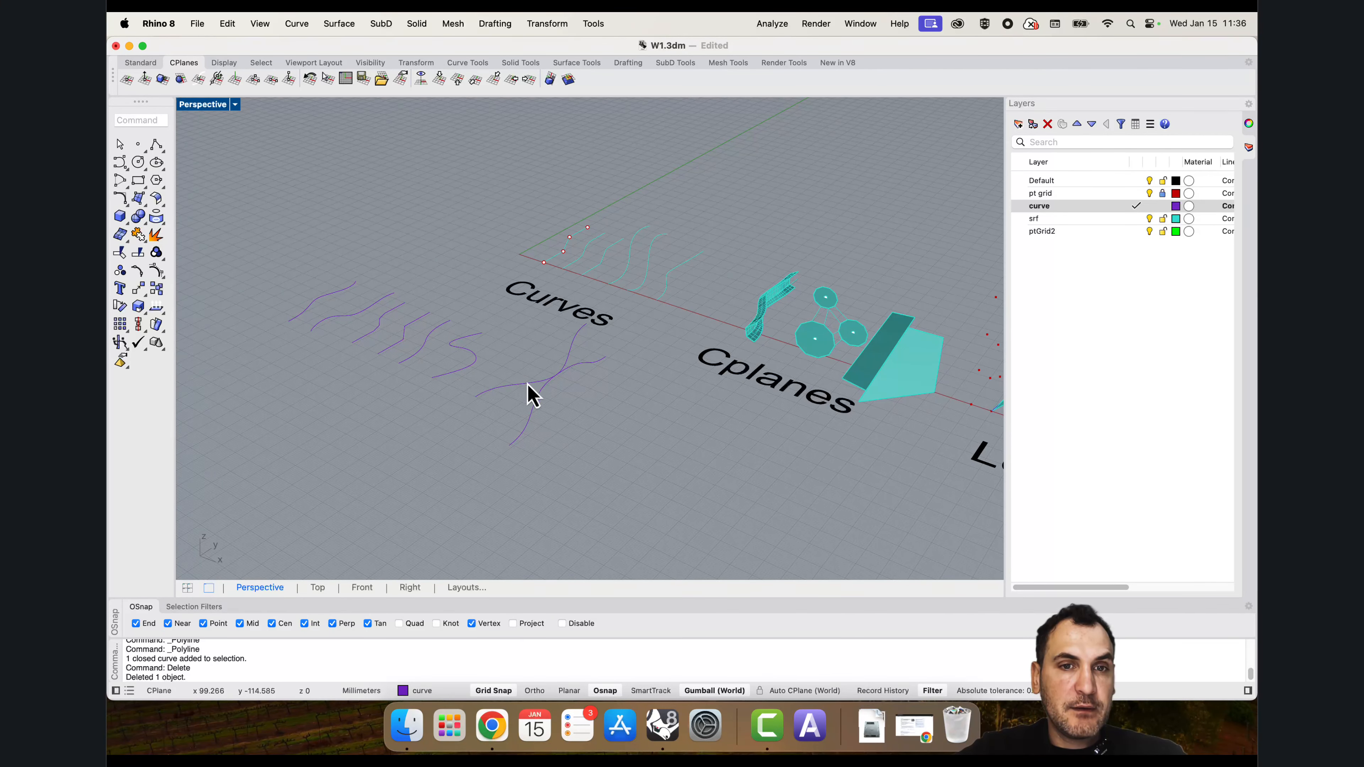
click(532, 385)
text(zs)
key(Return)
drag(675, 417, 555, 319)
scroll(555, 319, down, 3)
drag(654, 390, 752, 441)
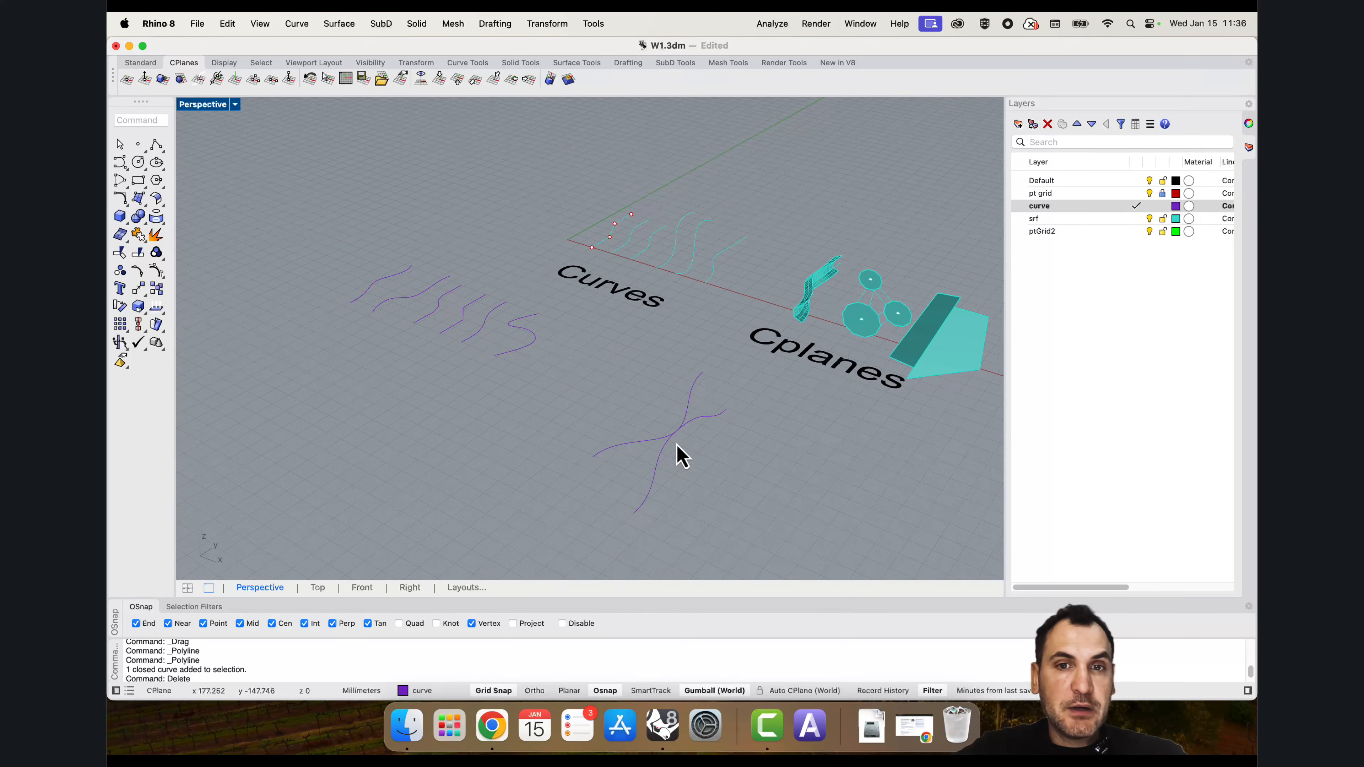
Step: Set the construction plane perpendicular to the upper crossing curve, with its origin at the curve's left end
scroll(687, 443, up, 3)
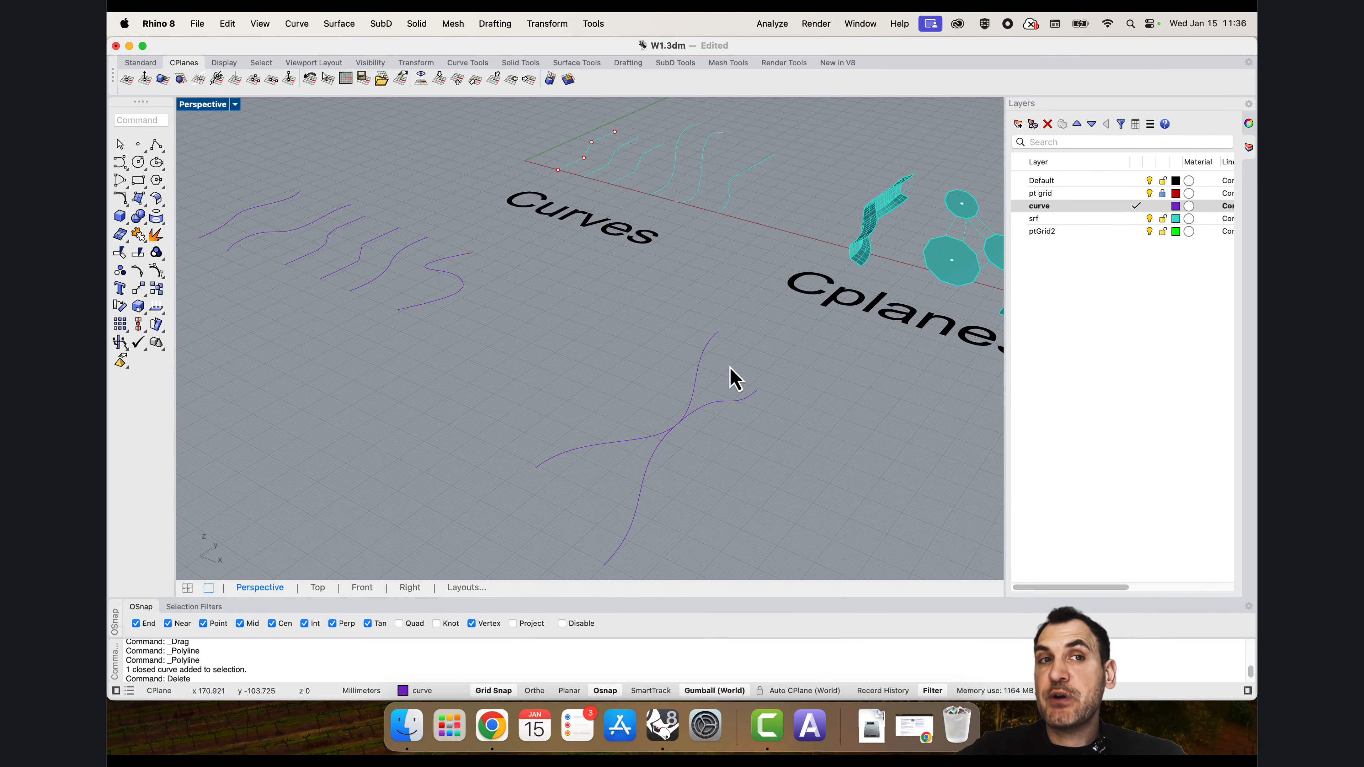
shift+right_drag(729, 367, 743, 285)
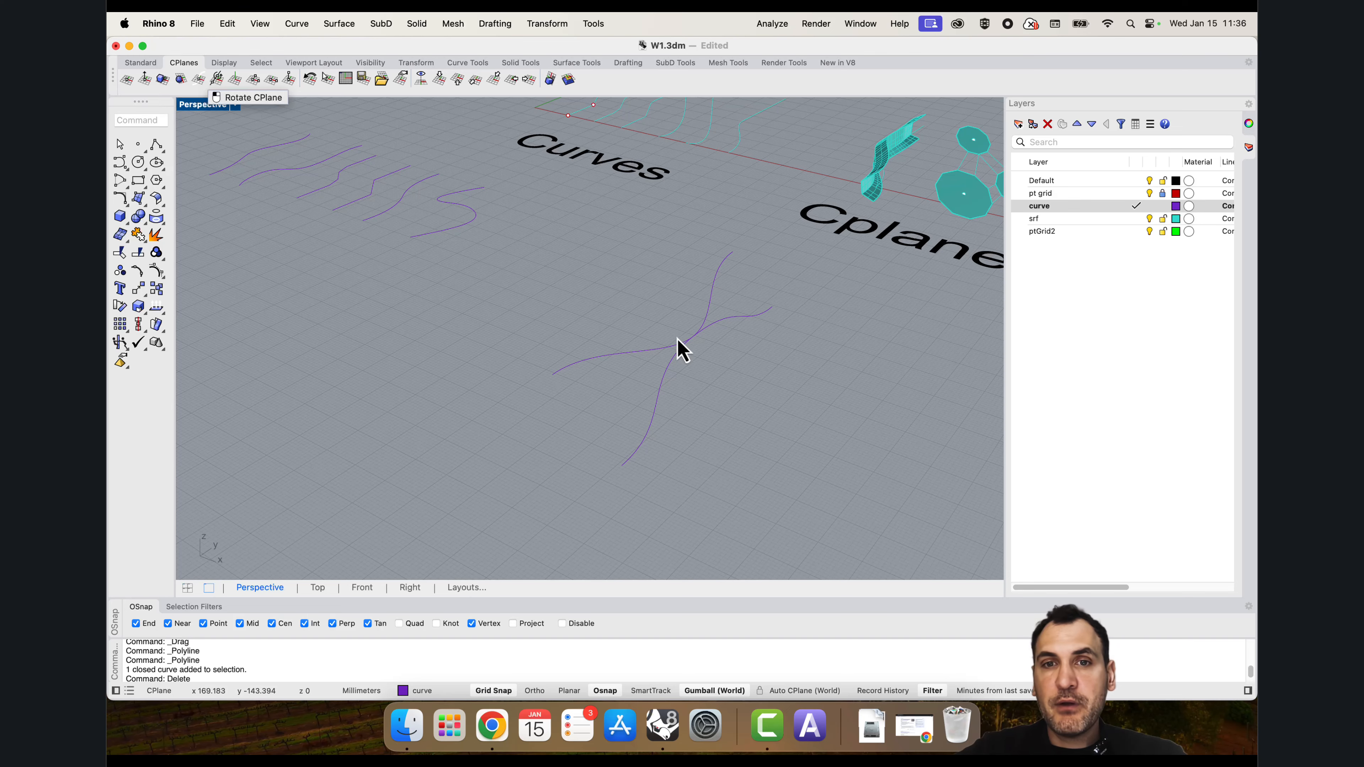
scroll(688, 345, up, 5)
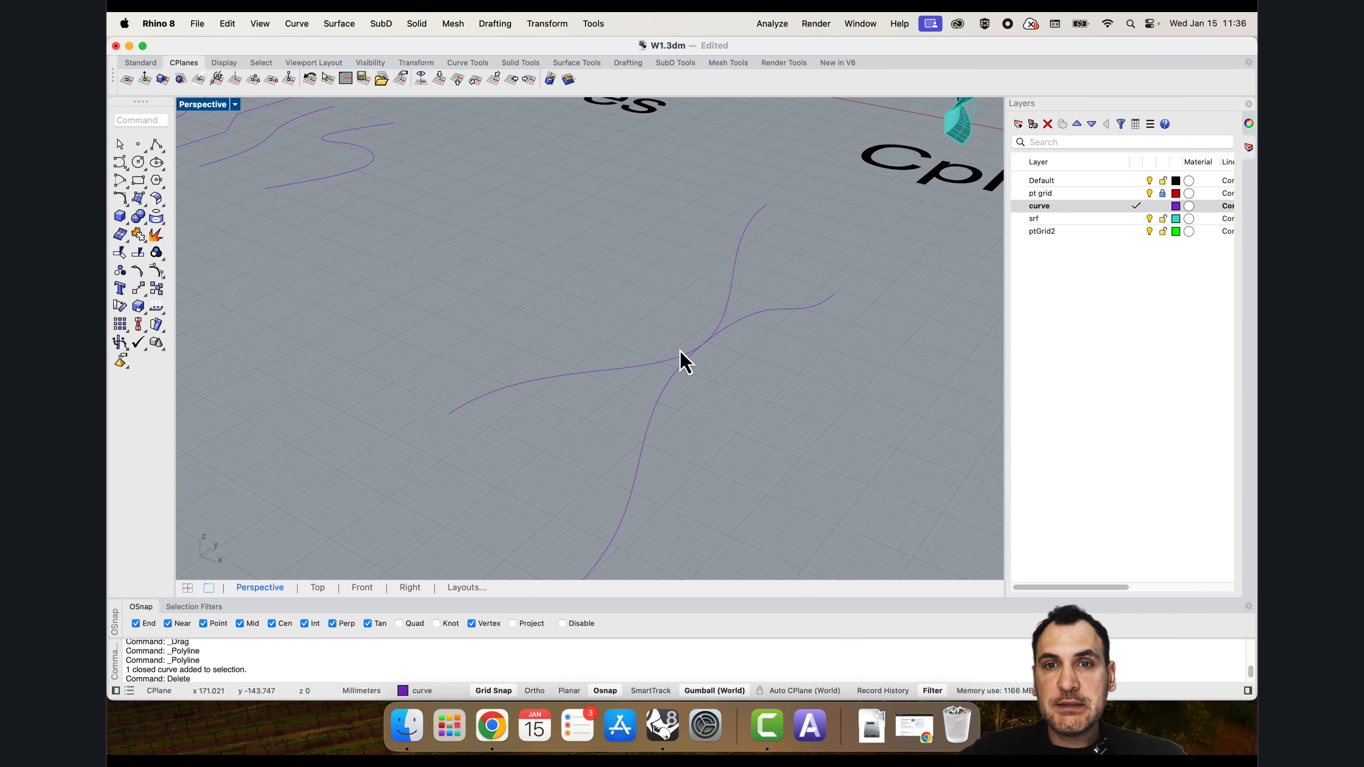
click(732, 293)
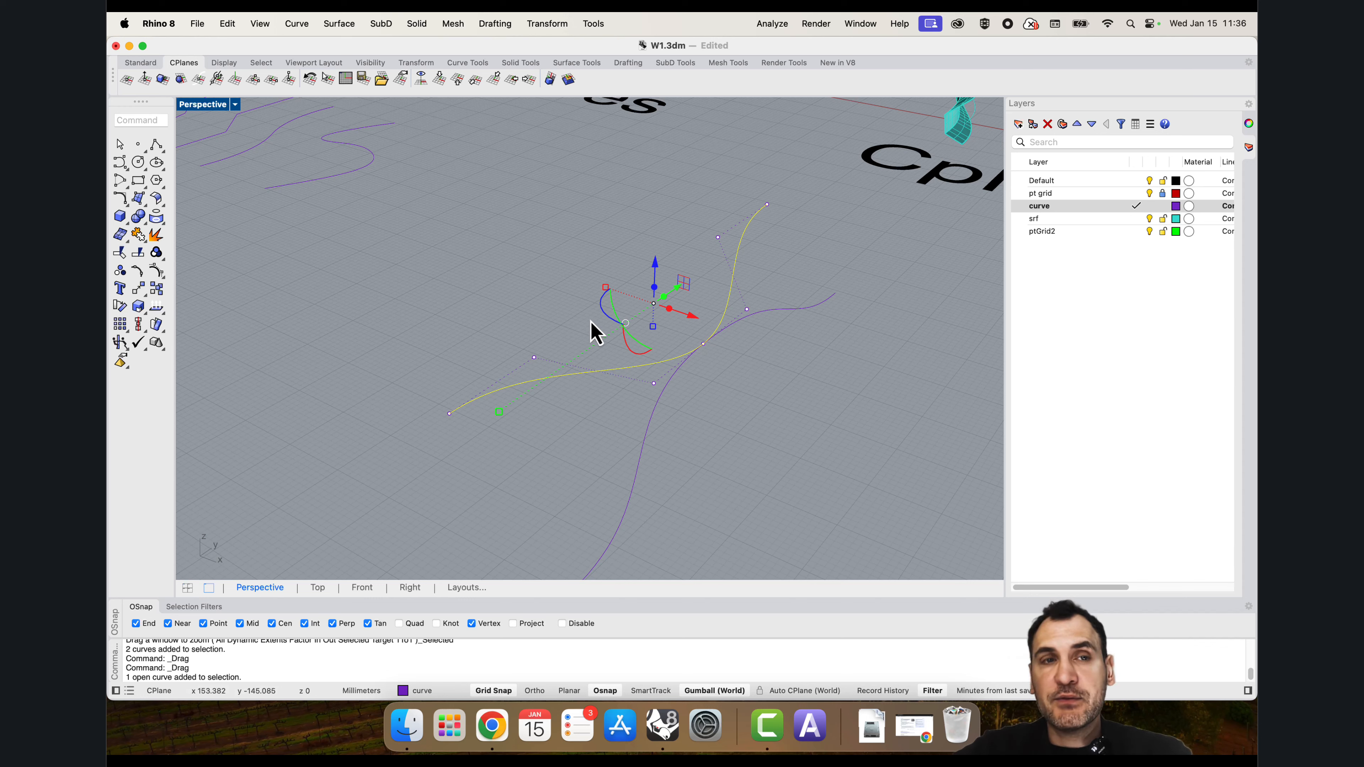
click(217, 79)
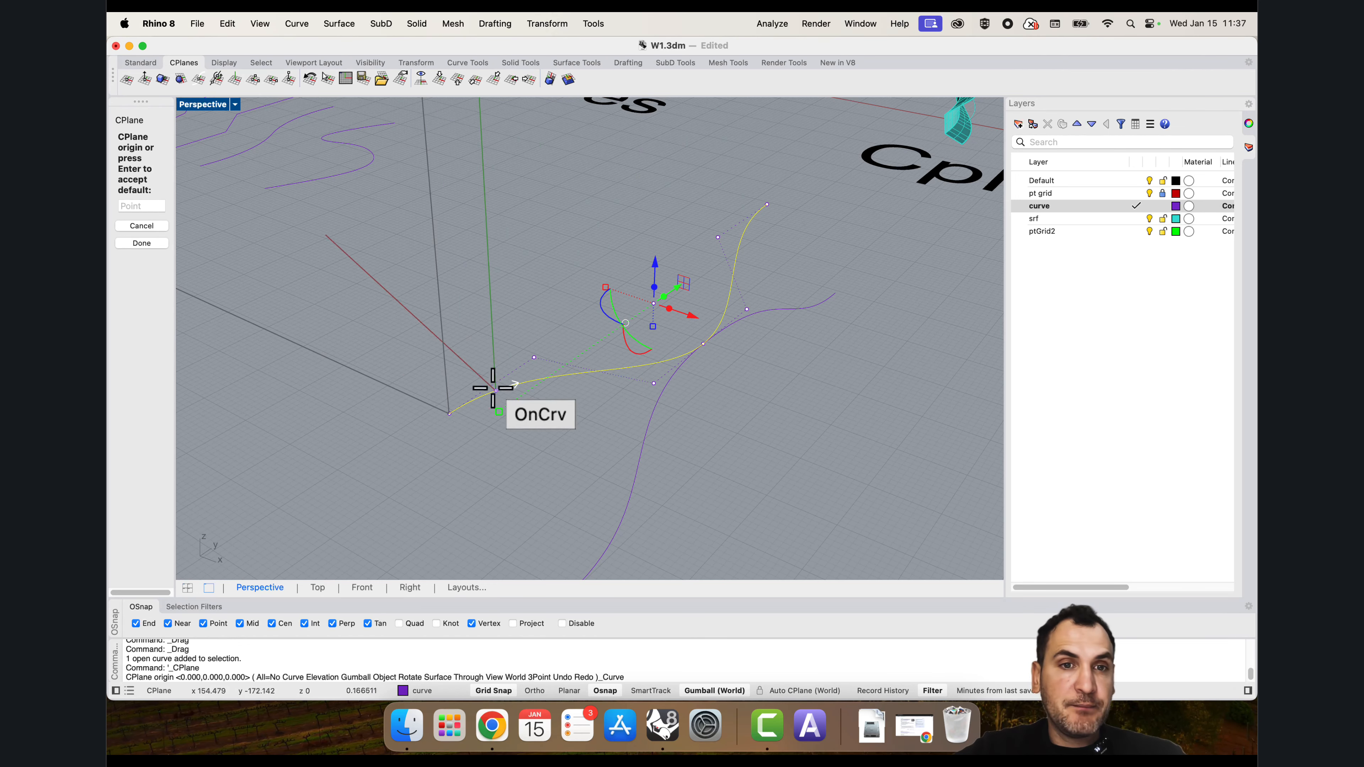
click(454, 413)
scroll(539, 442, down, 5)
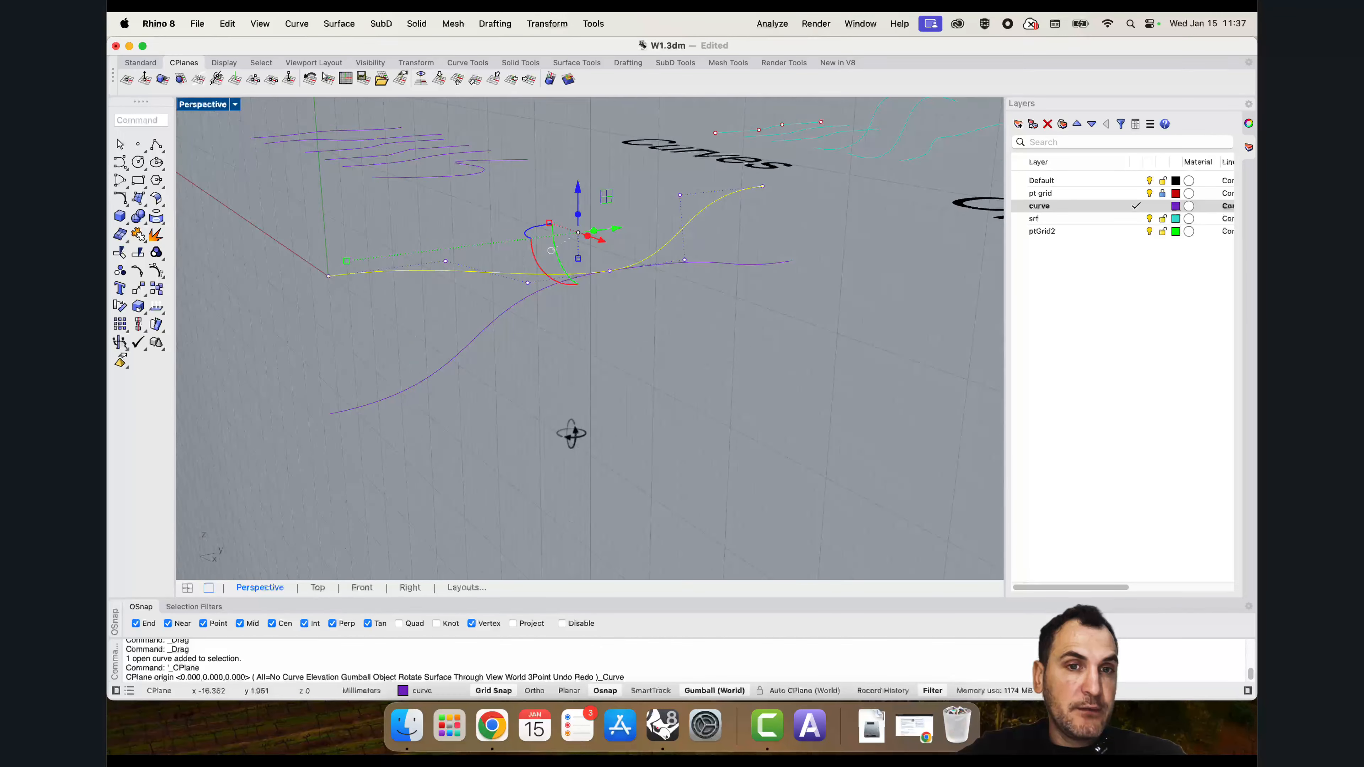
Step: Examine how the perpendicular construction plane's grid and axes stand at the end of the curve
click(608, 349)
scroll(581, 371, down, 10)
right_drag(580, 371, 566, 375)
scroll(532, 314, up, 5)
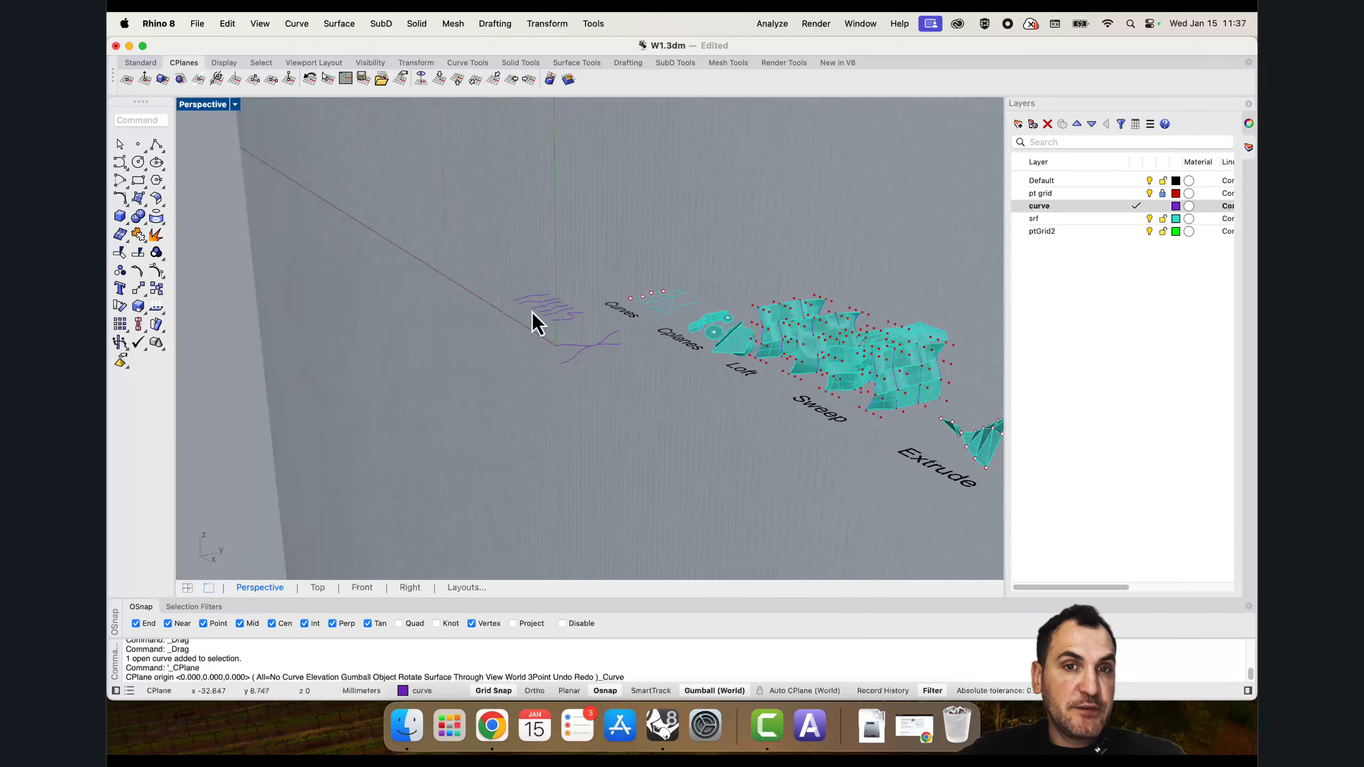
scroll(631, 414, up, 10)
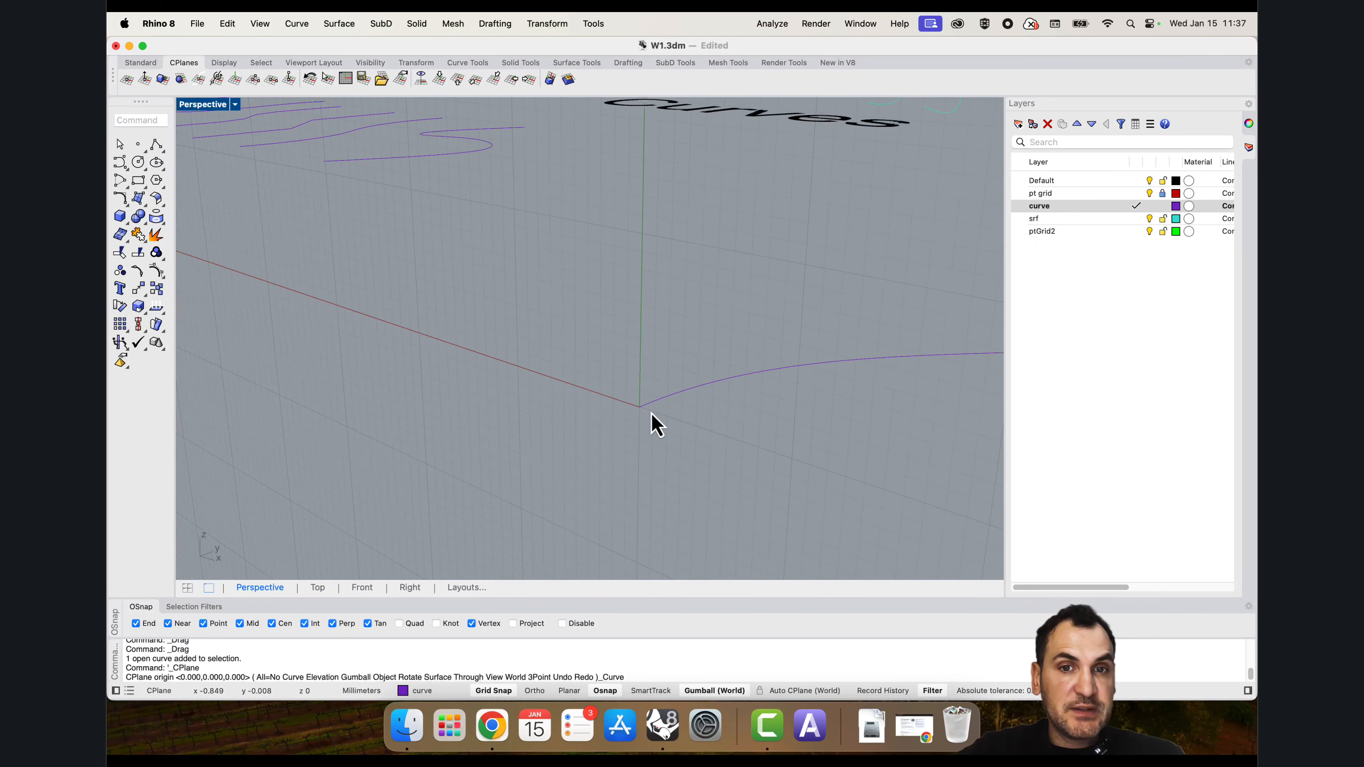
scroll(645, 402, down, 3)
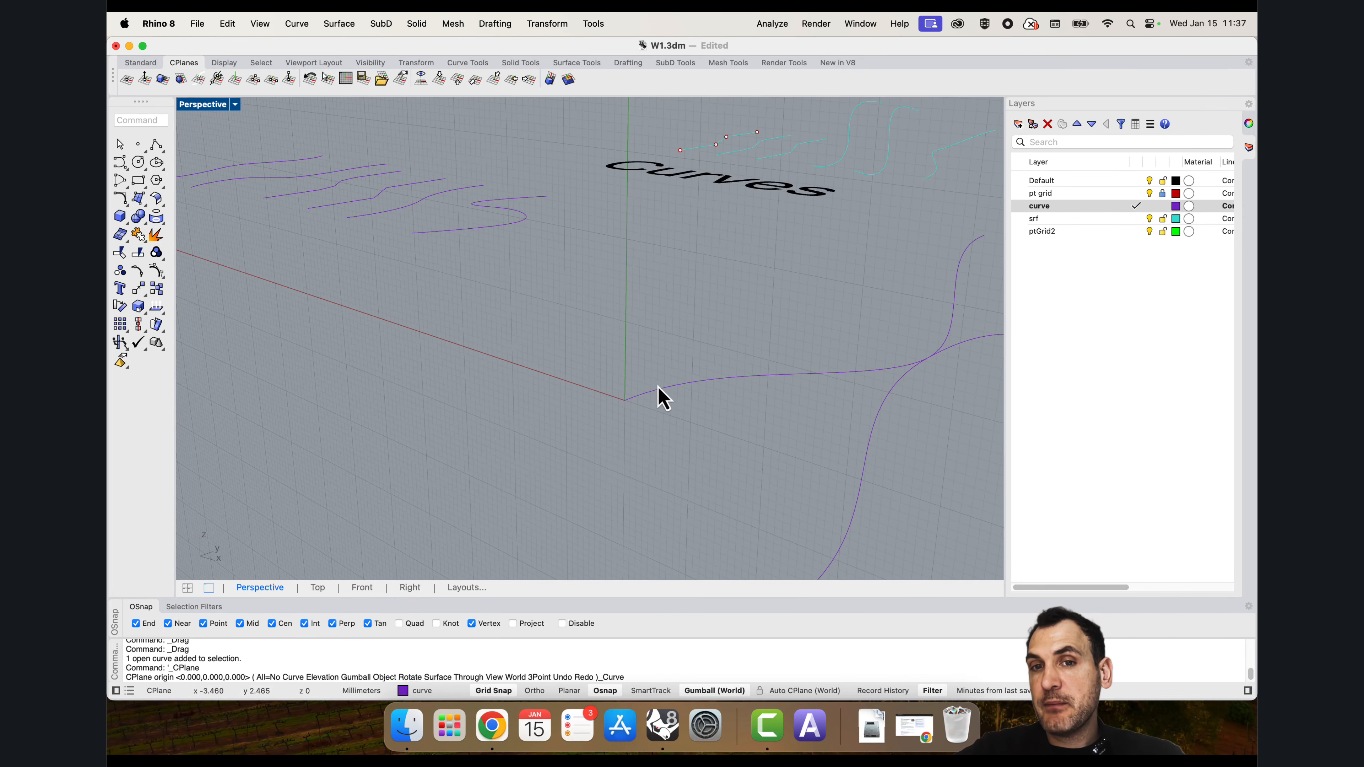
click(735, 377)
scroll(715, 376, up, 5)
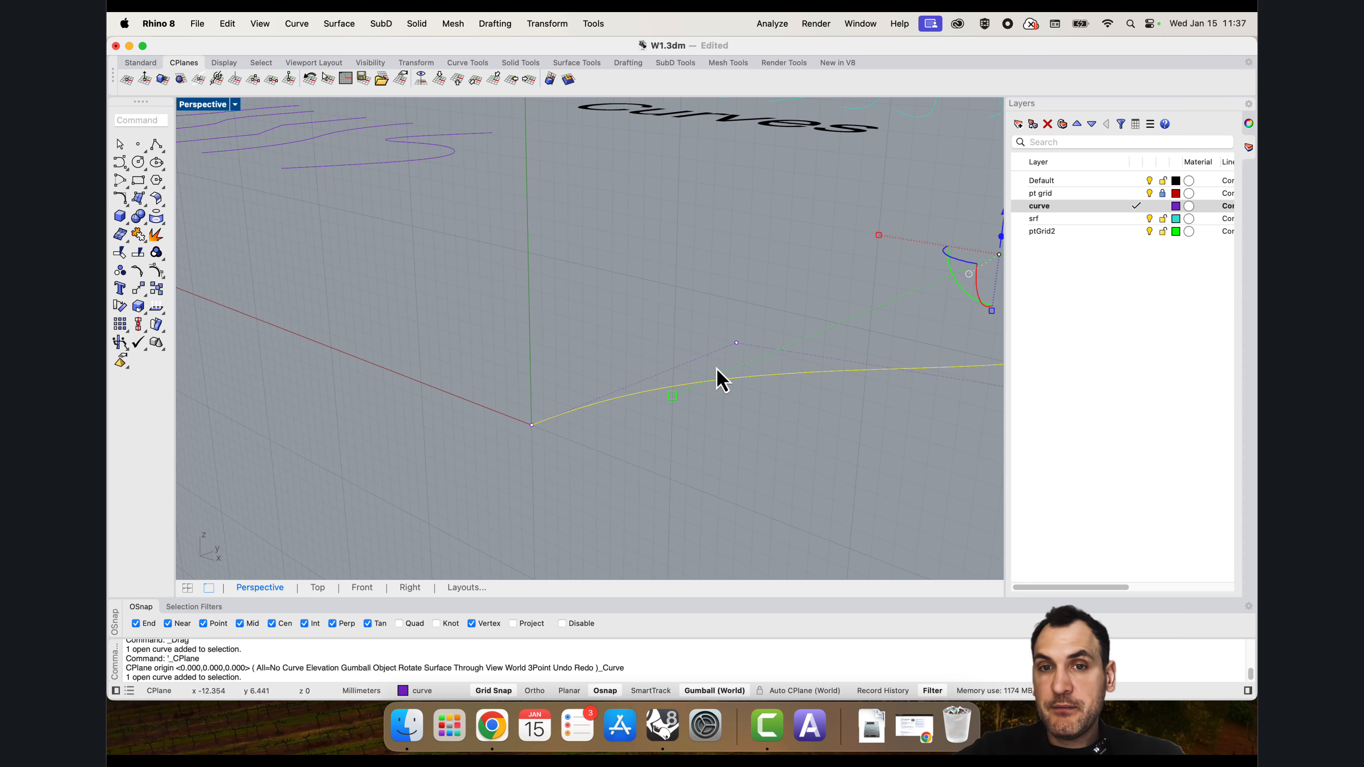
scroll(623, 385, down, 5)
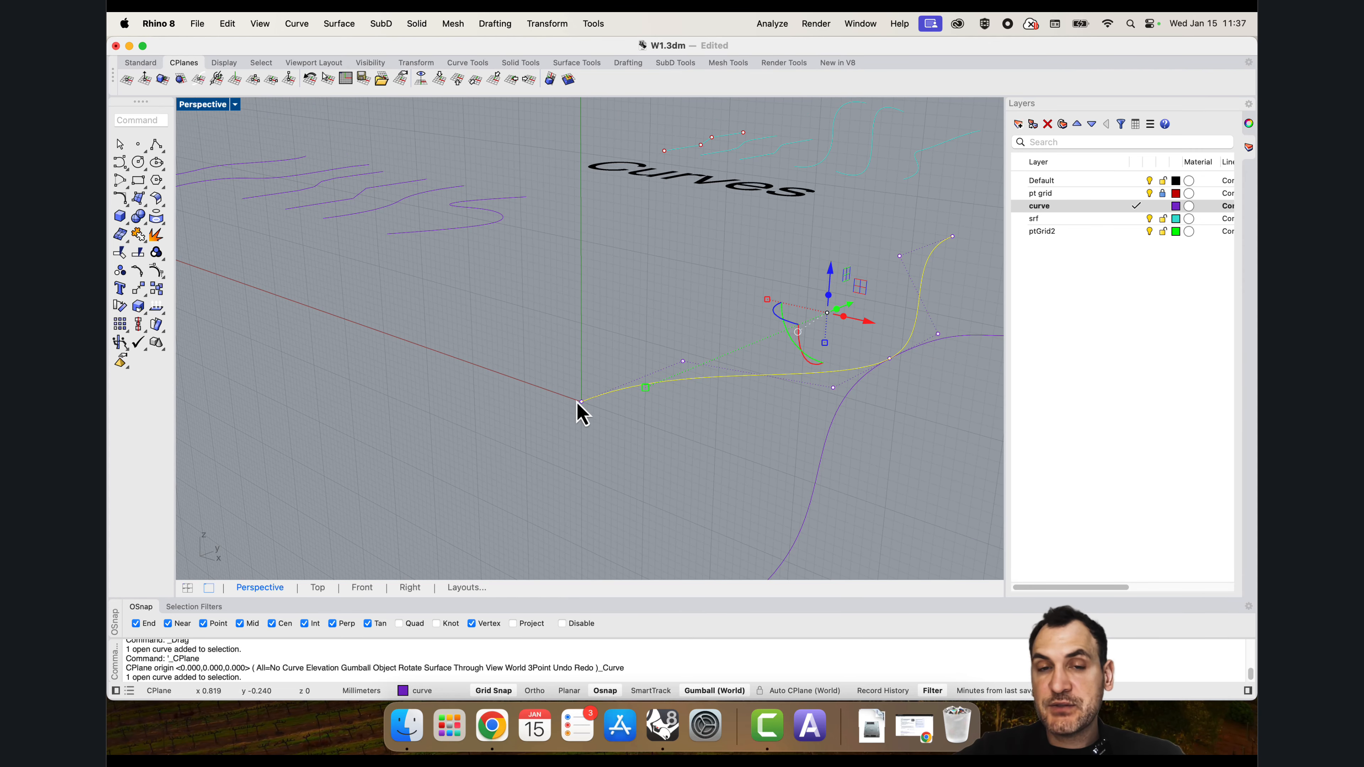
scroll(567, 422, up, 5)
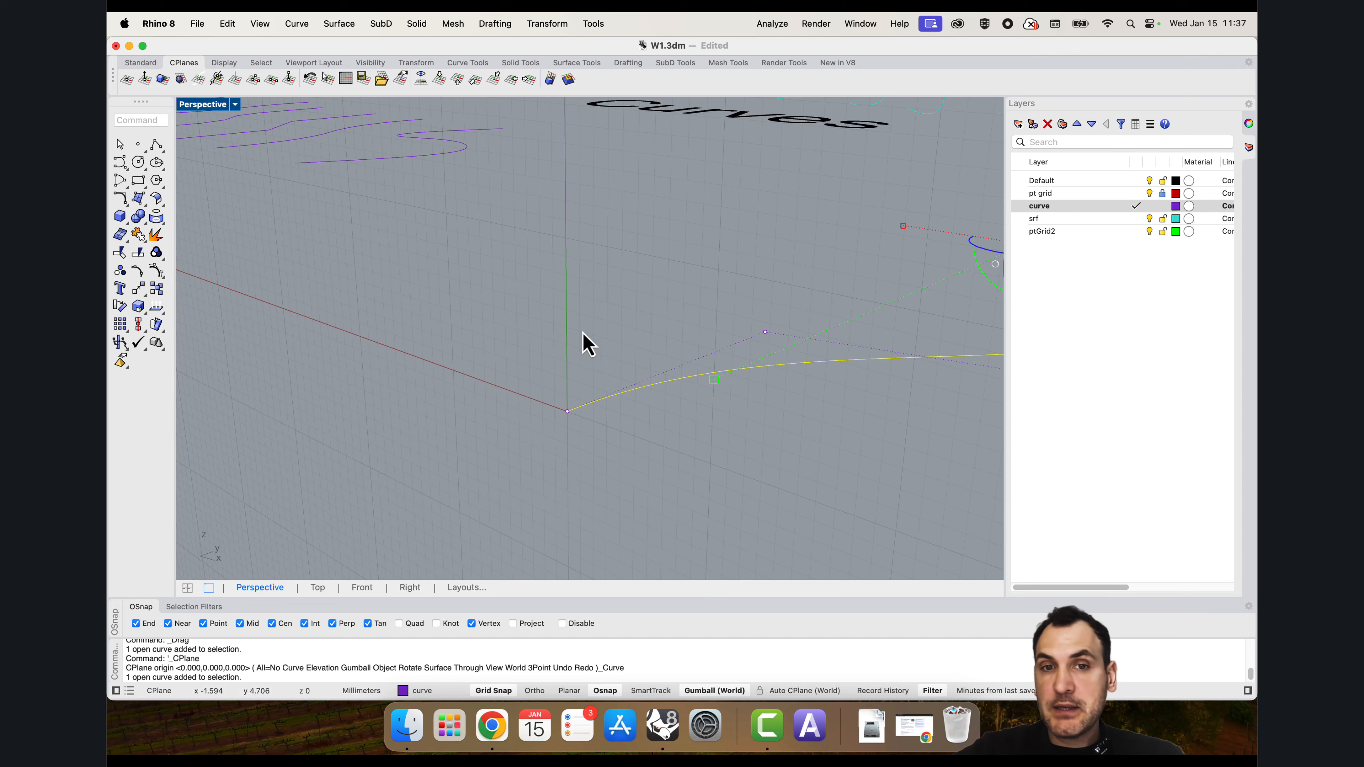
scroll(587, 343, down, 5)
Step: Draw an open three-segment polyline on the perpendicular construction plane around the curve's left end
click(217, 229)
click(157, 144)
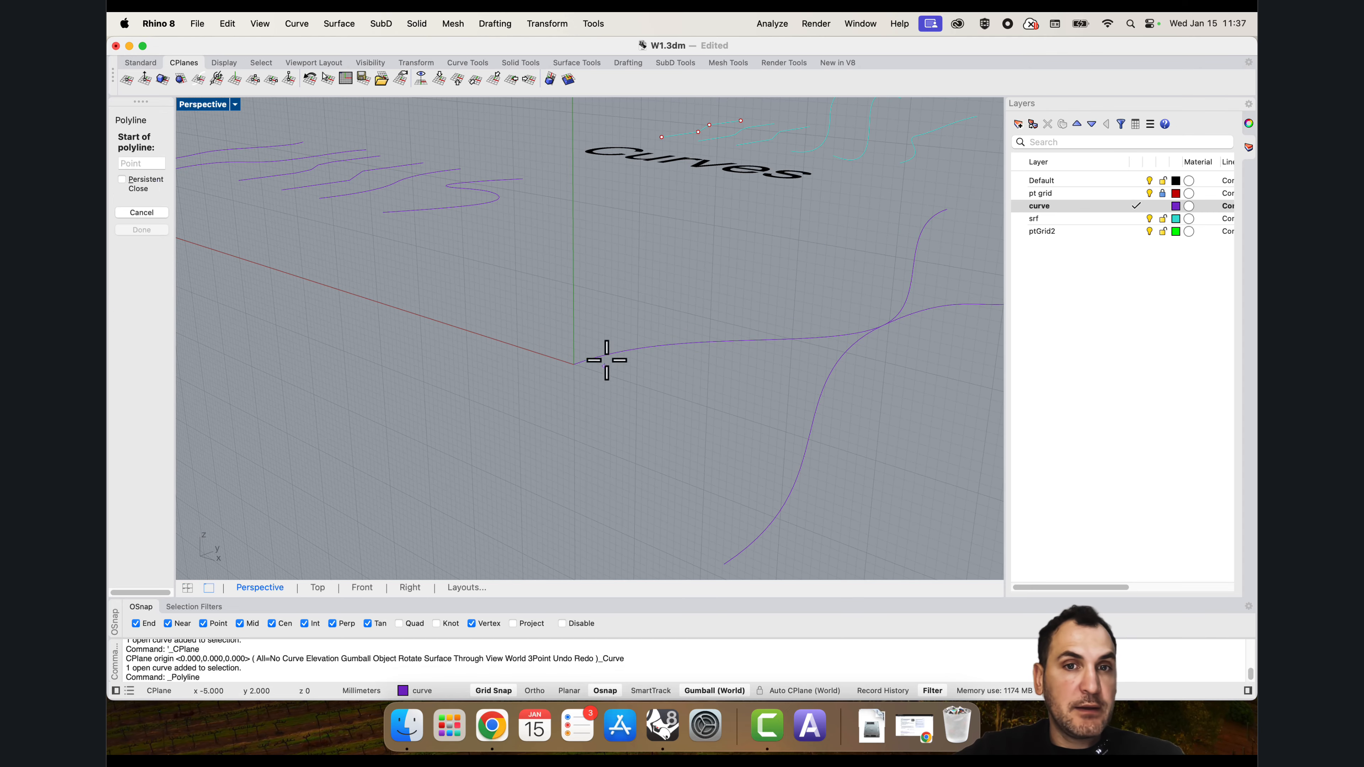
right_drag(609, 360, 649, 392)
click(633, 370)
click(578, 395)
click(585, 456)
click(640, 497)
key(Return)
scroll(634, 402, down, 5)
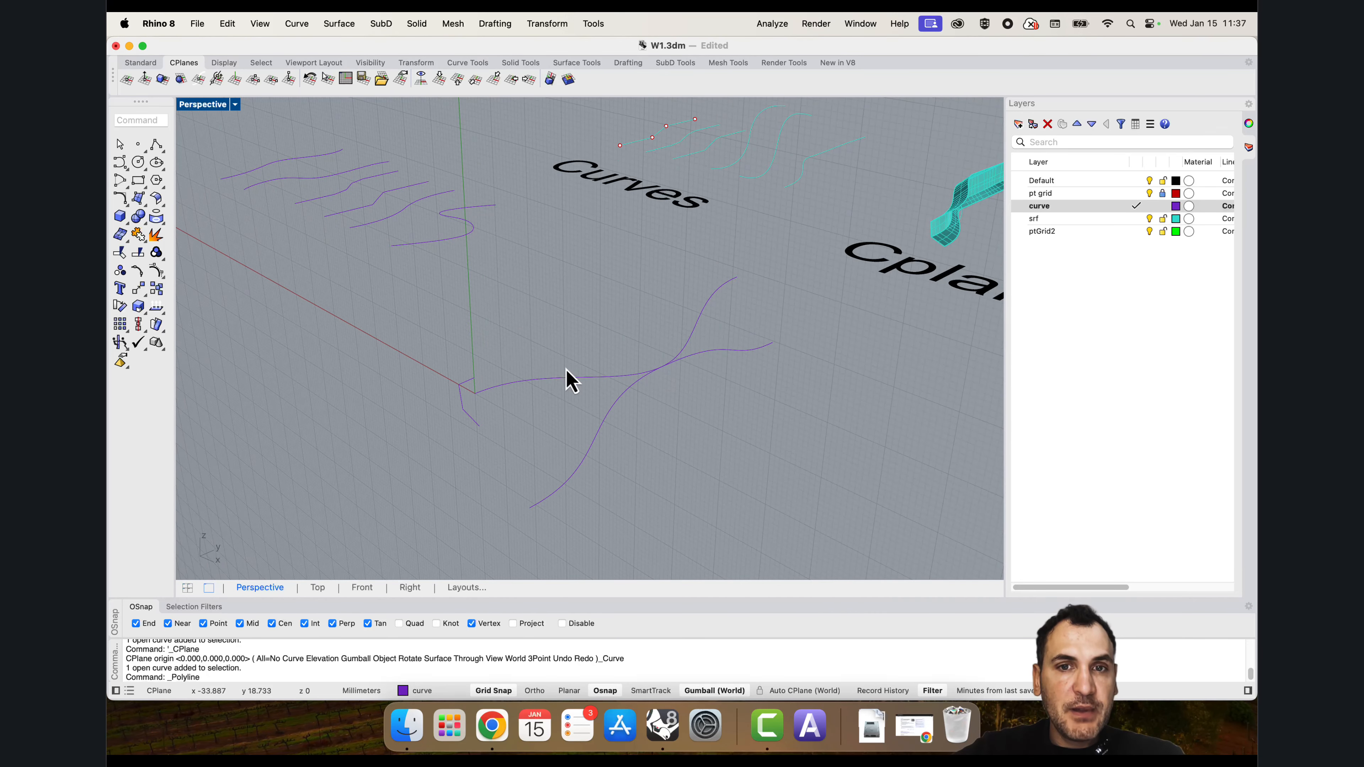
Step: Set the construction plane perpendicular to the same curve, with its origin at the curve's opposite end
click(234, 79)
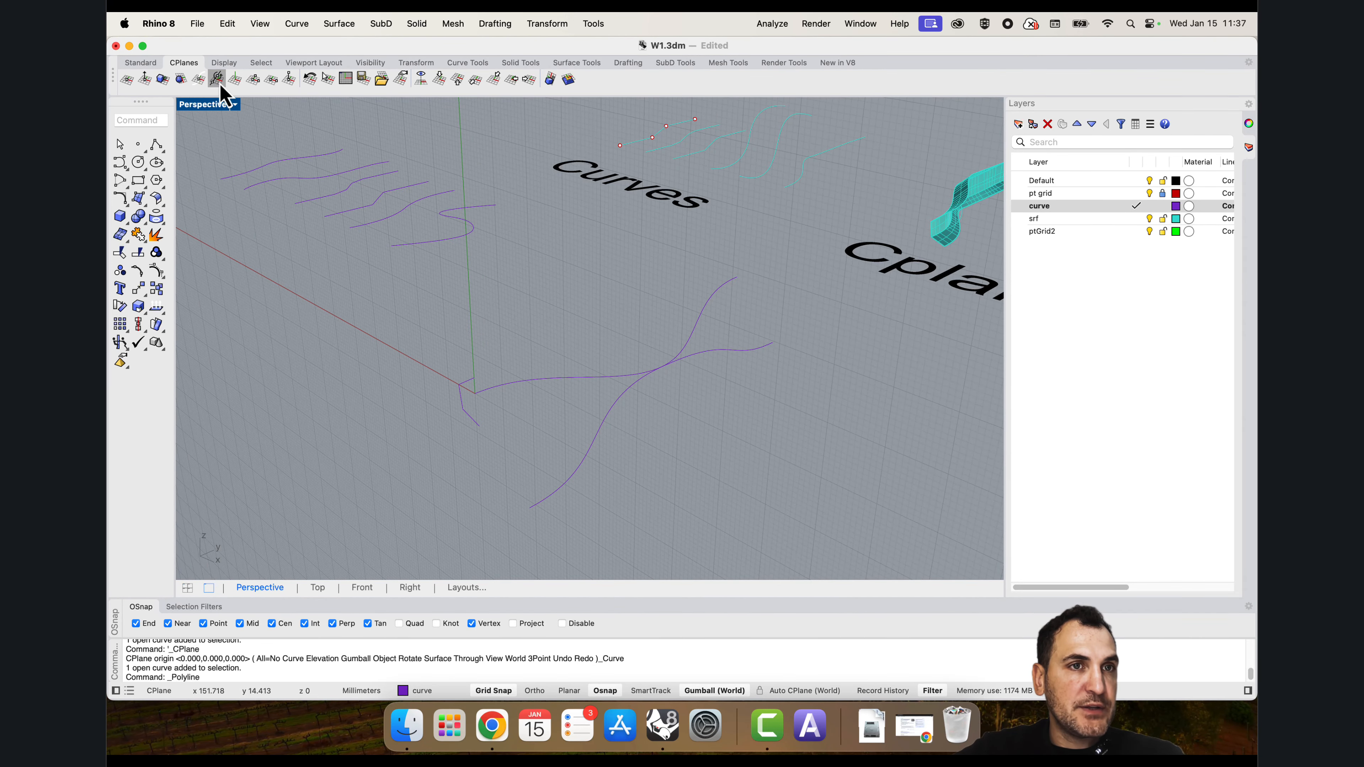
click(526, 380)
scroll(645, 370, up, 3)
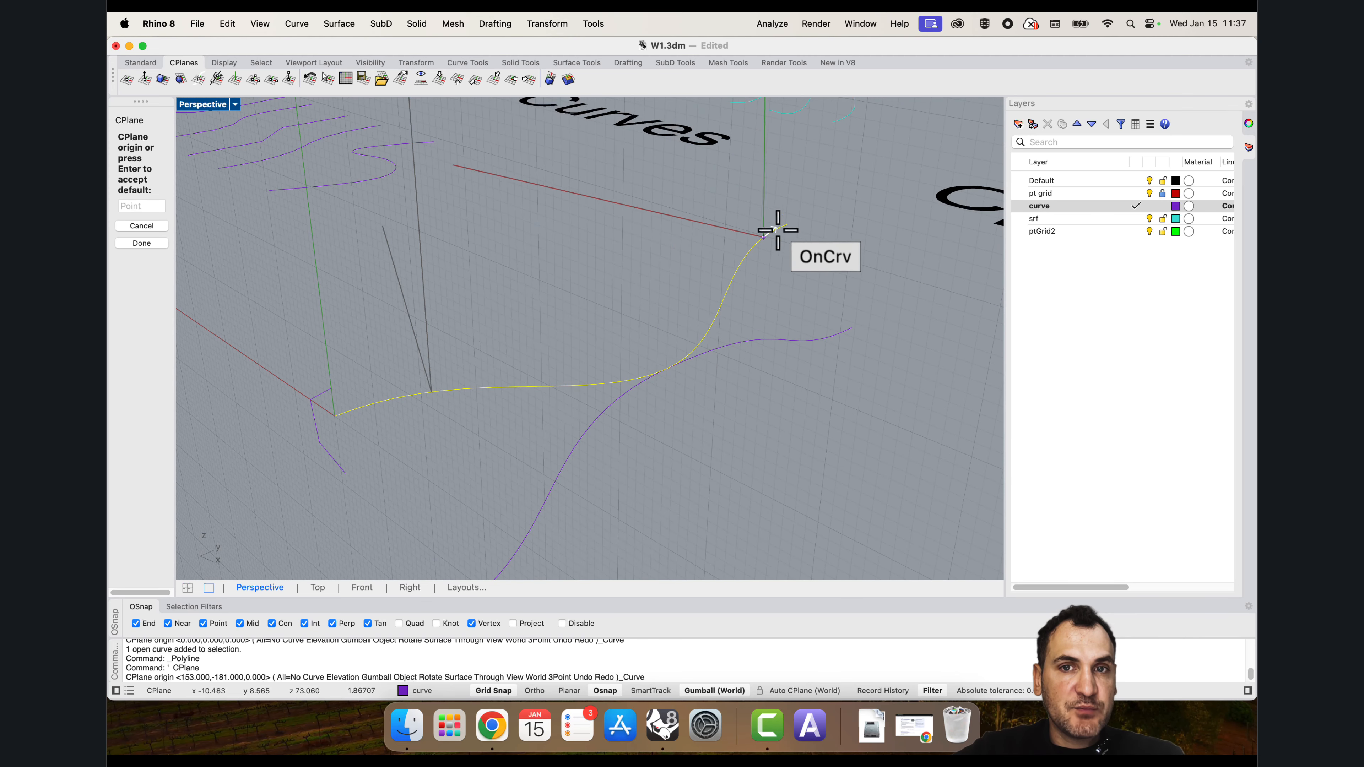
click(790, 218)
scroll(698, 212, up, 3)
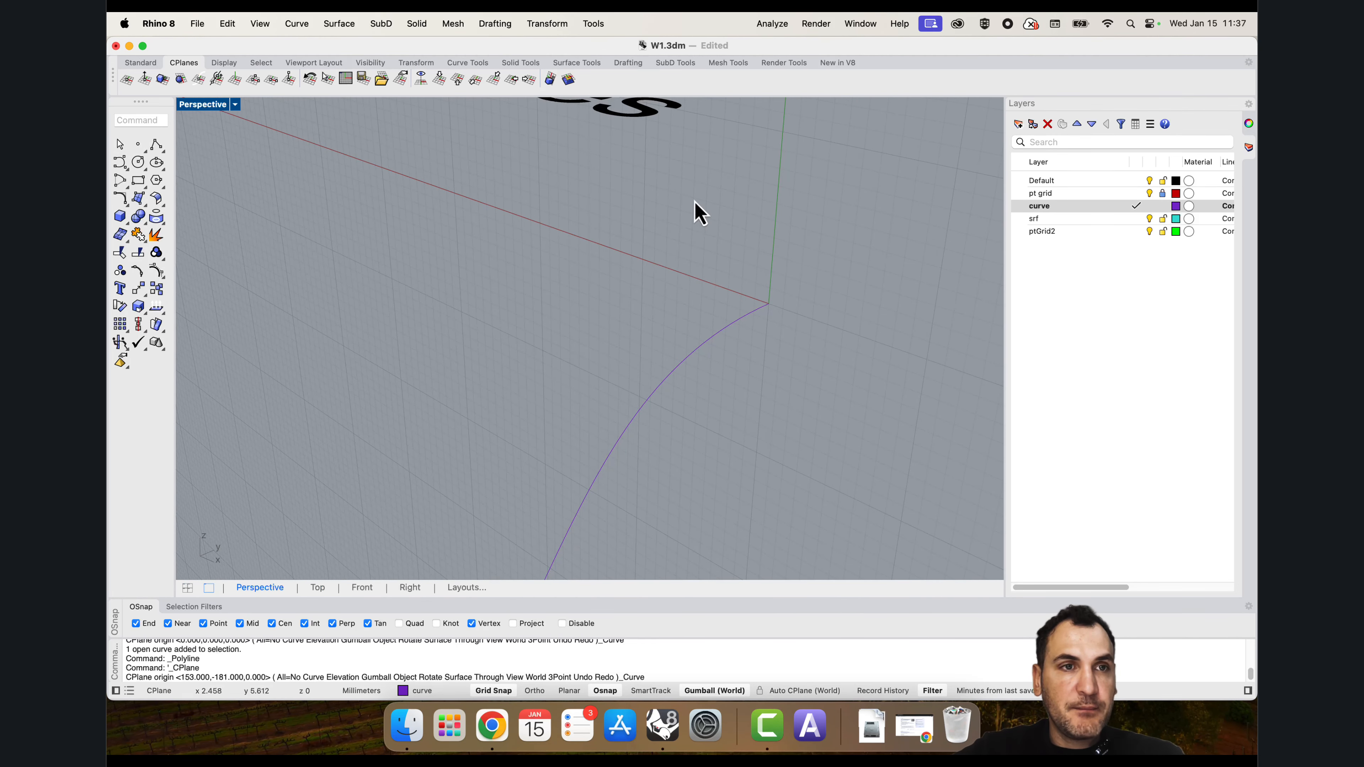
Step: Draw another open three-segment polyline on the new construction plane around the curve's far end
click(156, 144)
click(775, 234)
click(701, 236)
click(676, 315)
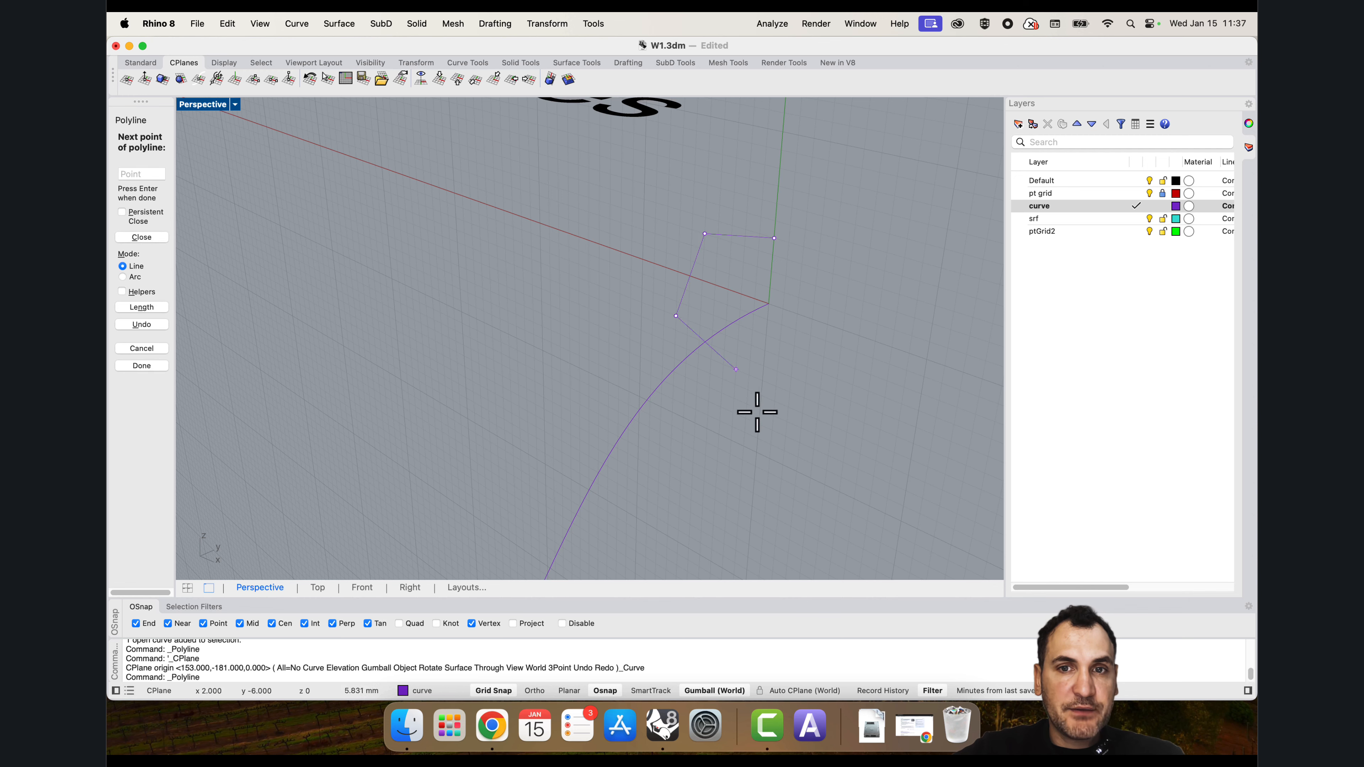
click(764, 435)
key(Return)
scroll(774, 347, down, 5)
right_drag(778, 354, 644, 411)
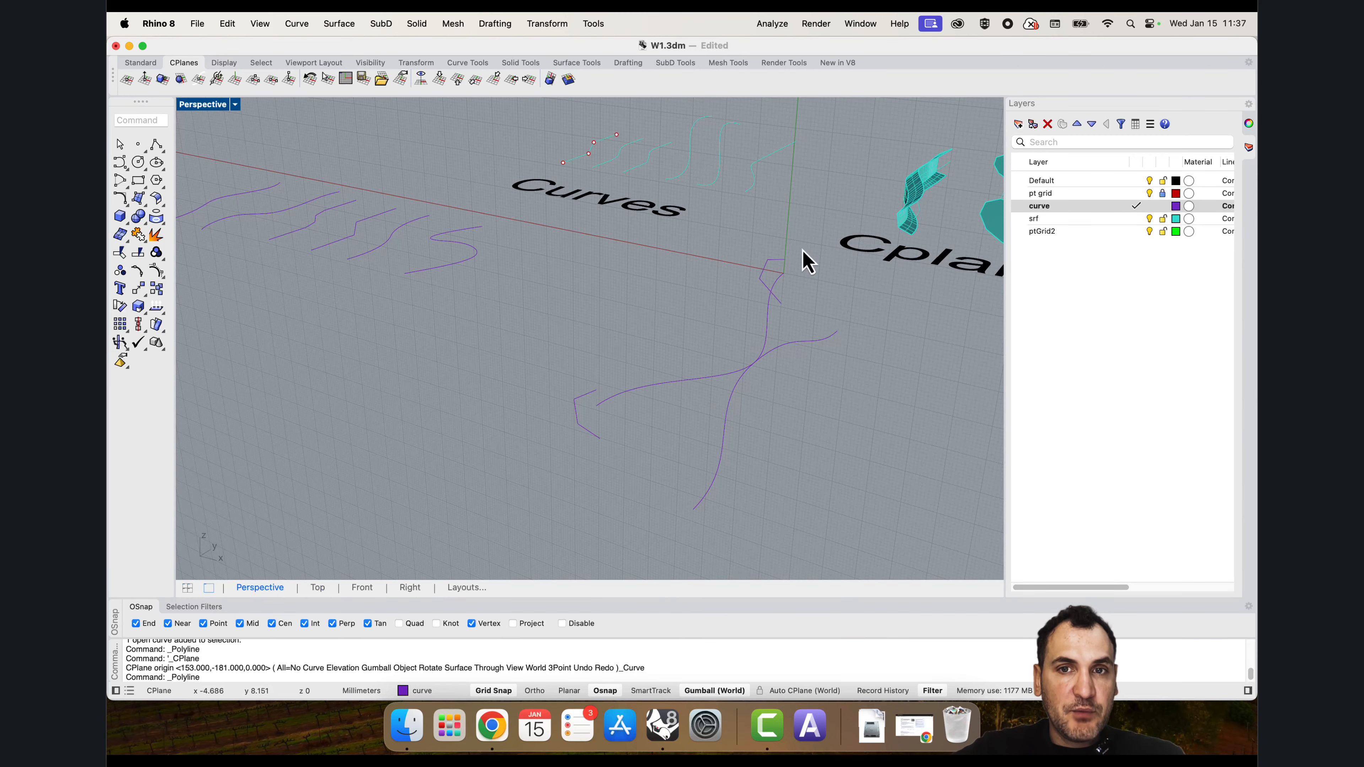
Step: Create a Sweep1 surface along the curved rail from the open end polylines, with Freeform frame style and unchanged cross sections
right_drag(806, 262, 709, 364)
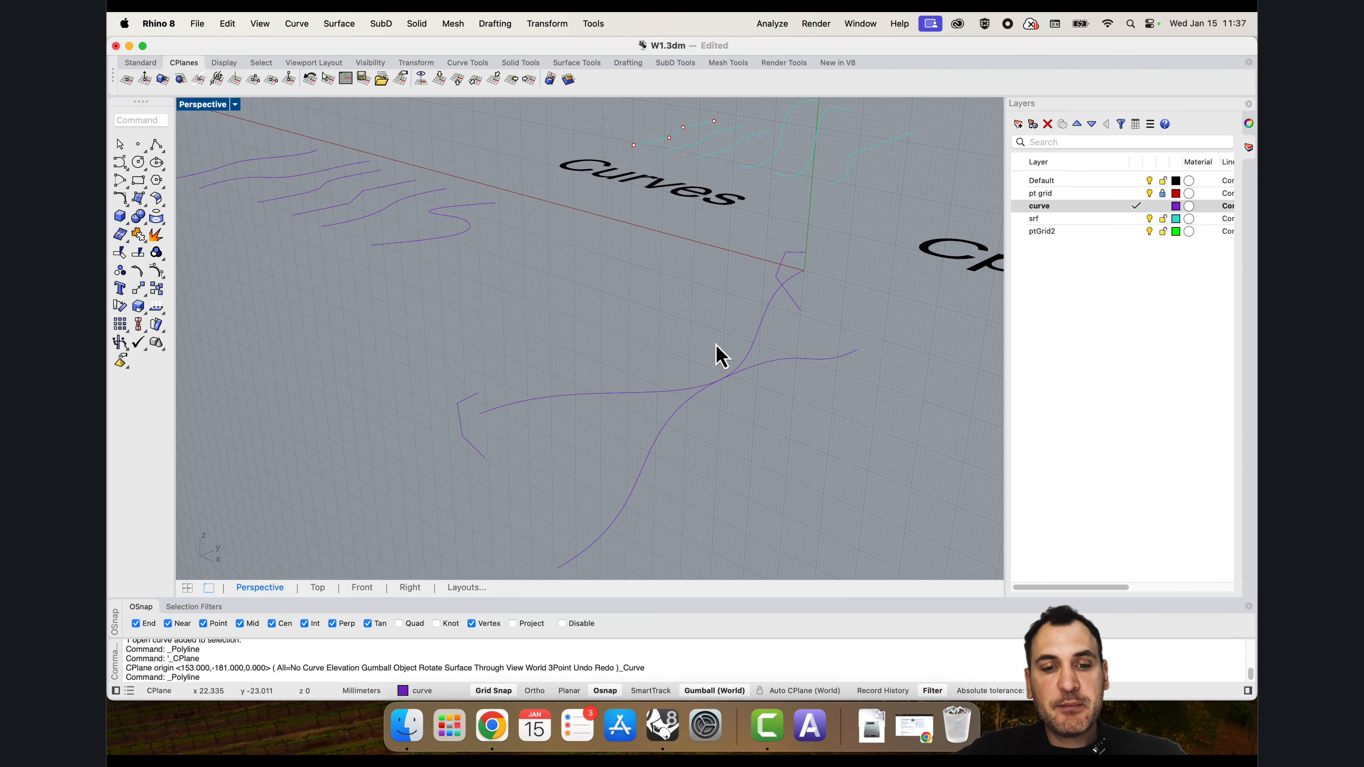
text(p1)
key(Return)
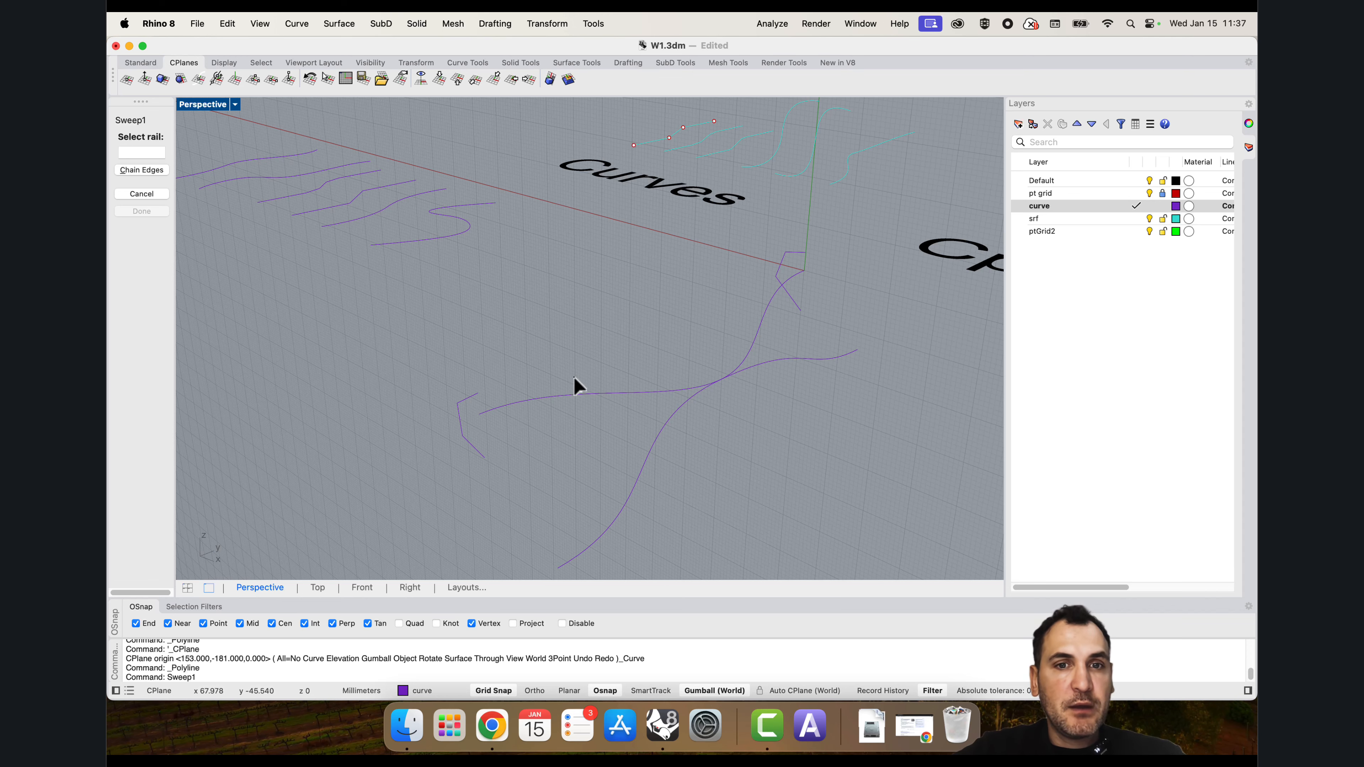
click(540, 400)
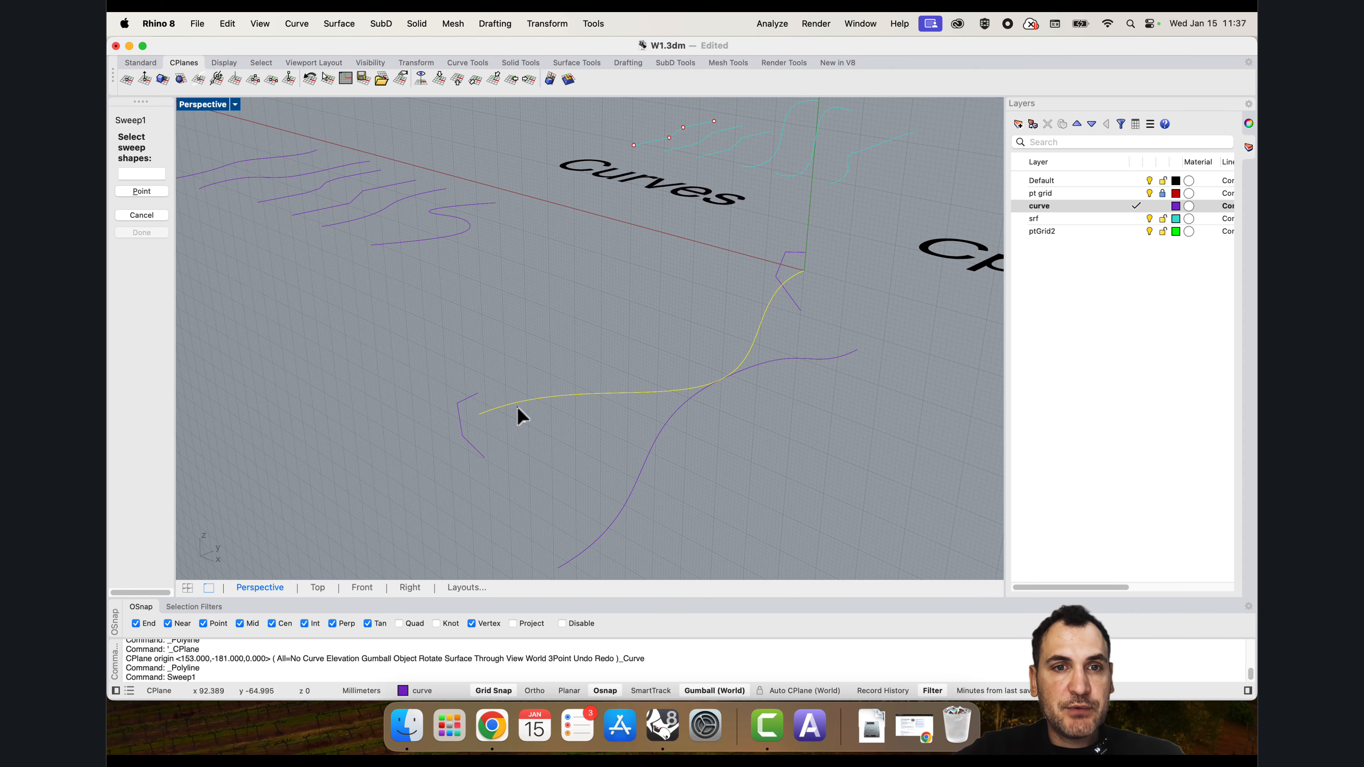
click(478, 397)
key(Return)
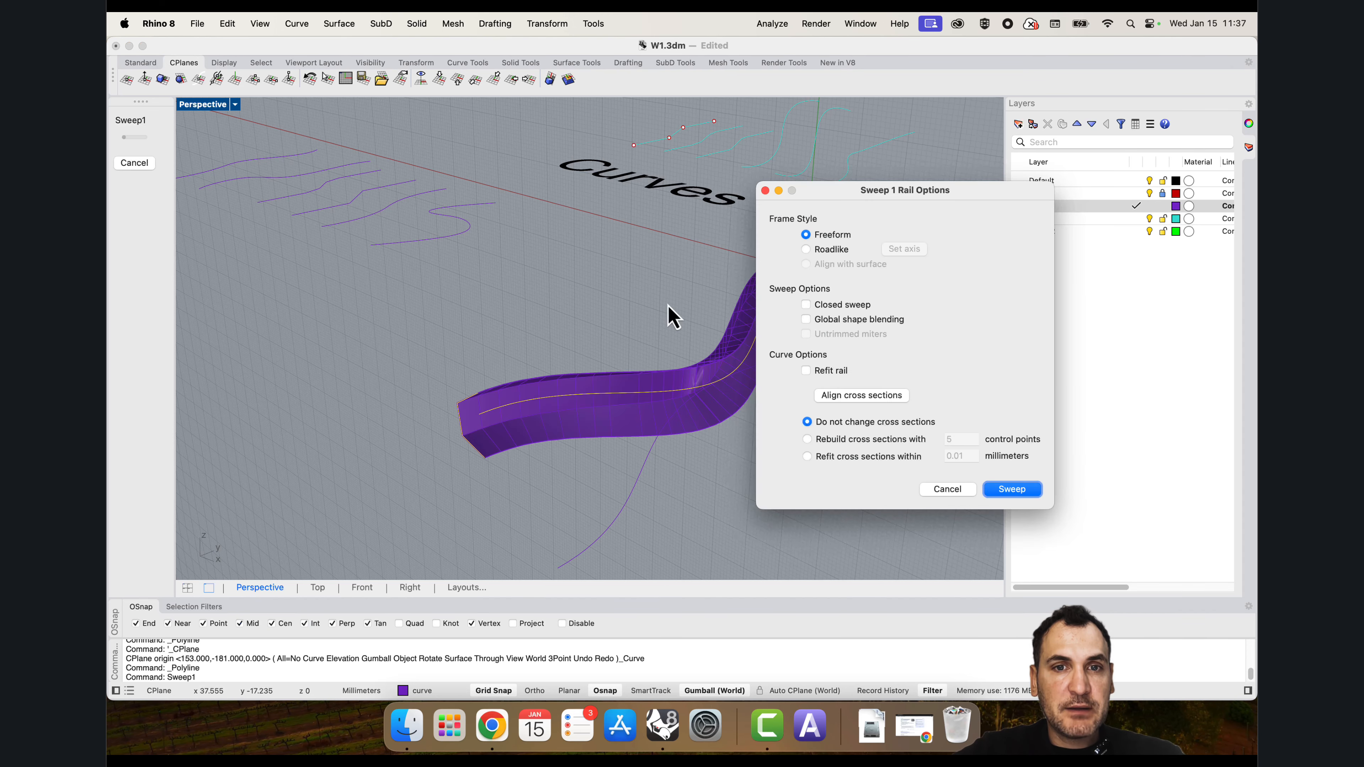
click(1010, 488)
right_drag(762, 475, 728, 393)
scroll(723, 380, down, 5)
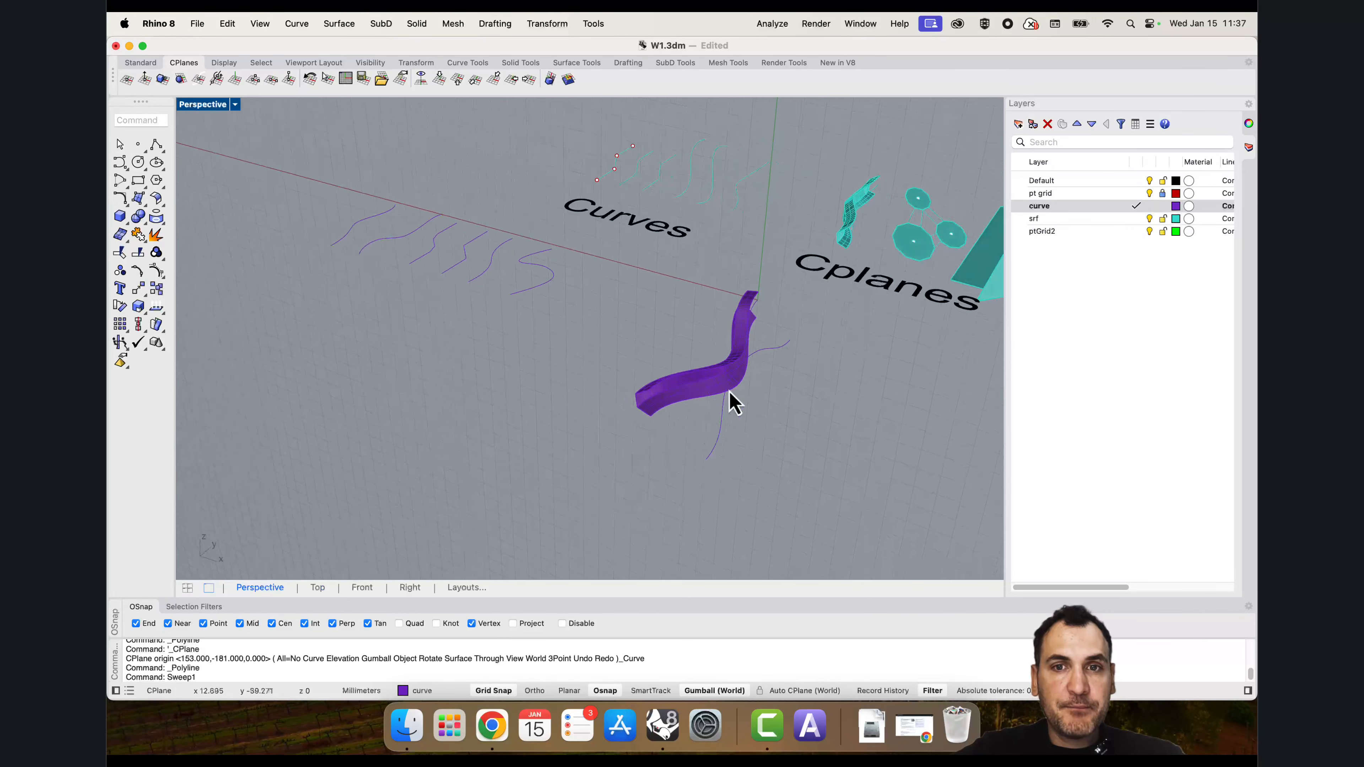
scroll(725, 385, up, 5)
scroll(304, 209, down, 2)
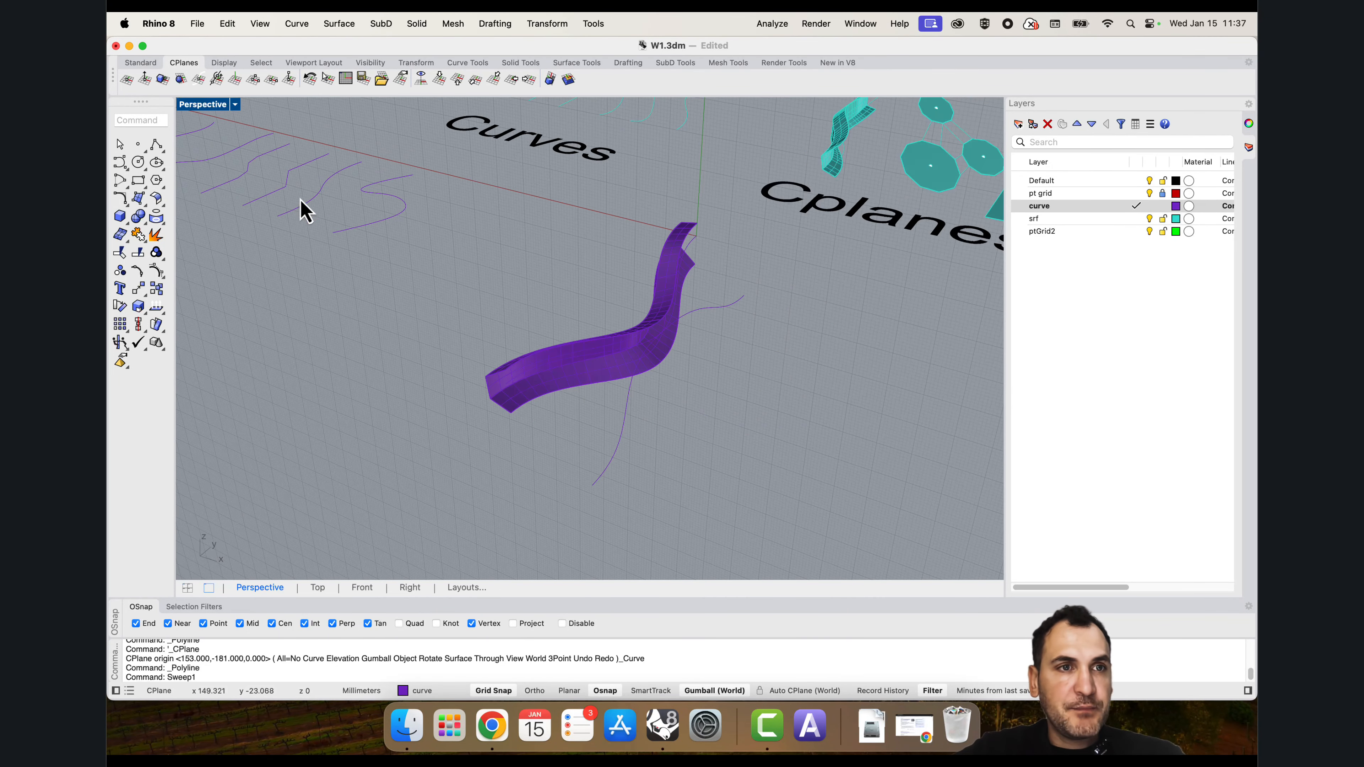
Step: Set the construction plane perpendicular to the crossing curve, with its origin on the curve's lower part beyond the swept surface
click(197, 81)
click(626, 379)
click(623, 434)
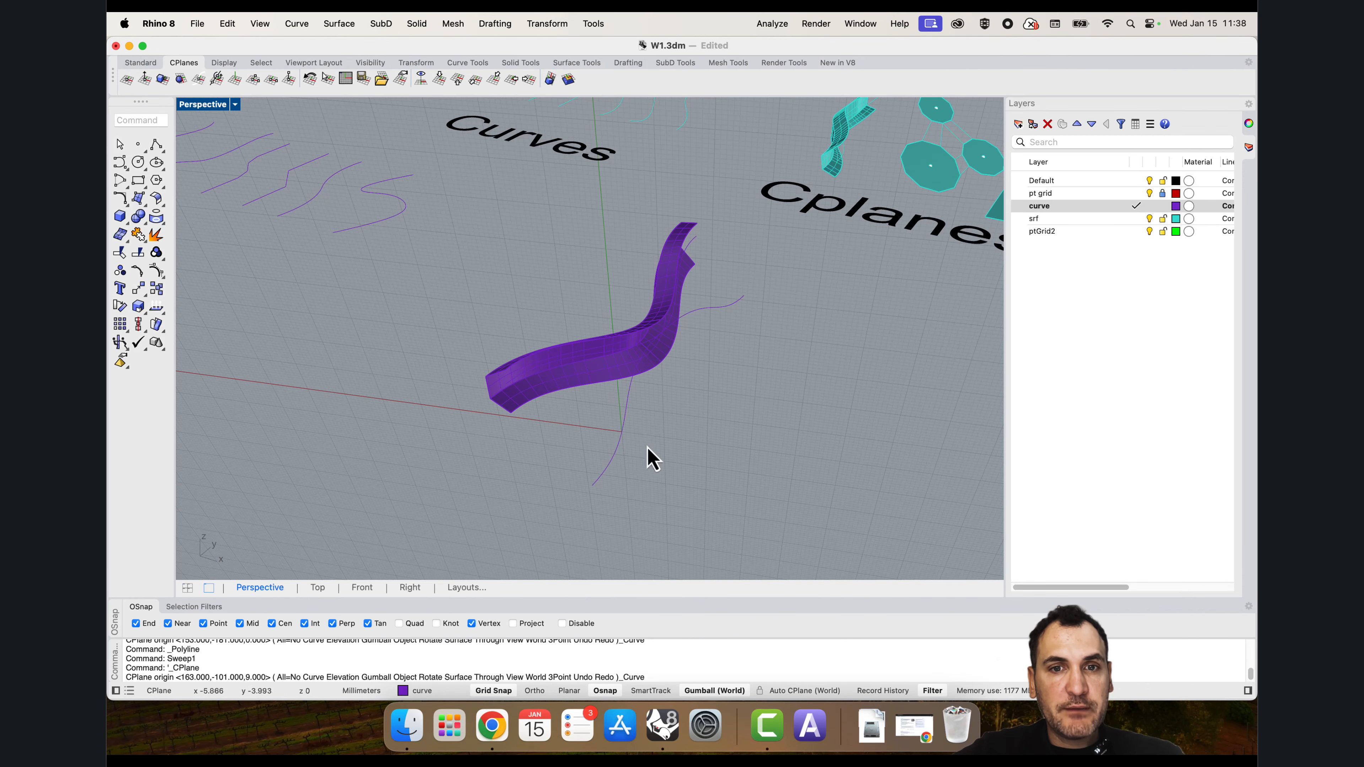
right_drag(648, 447, 599, 297)
scroll(481, 427, up, 4)
scroll(599, 297, down, 5)
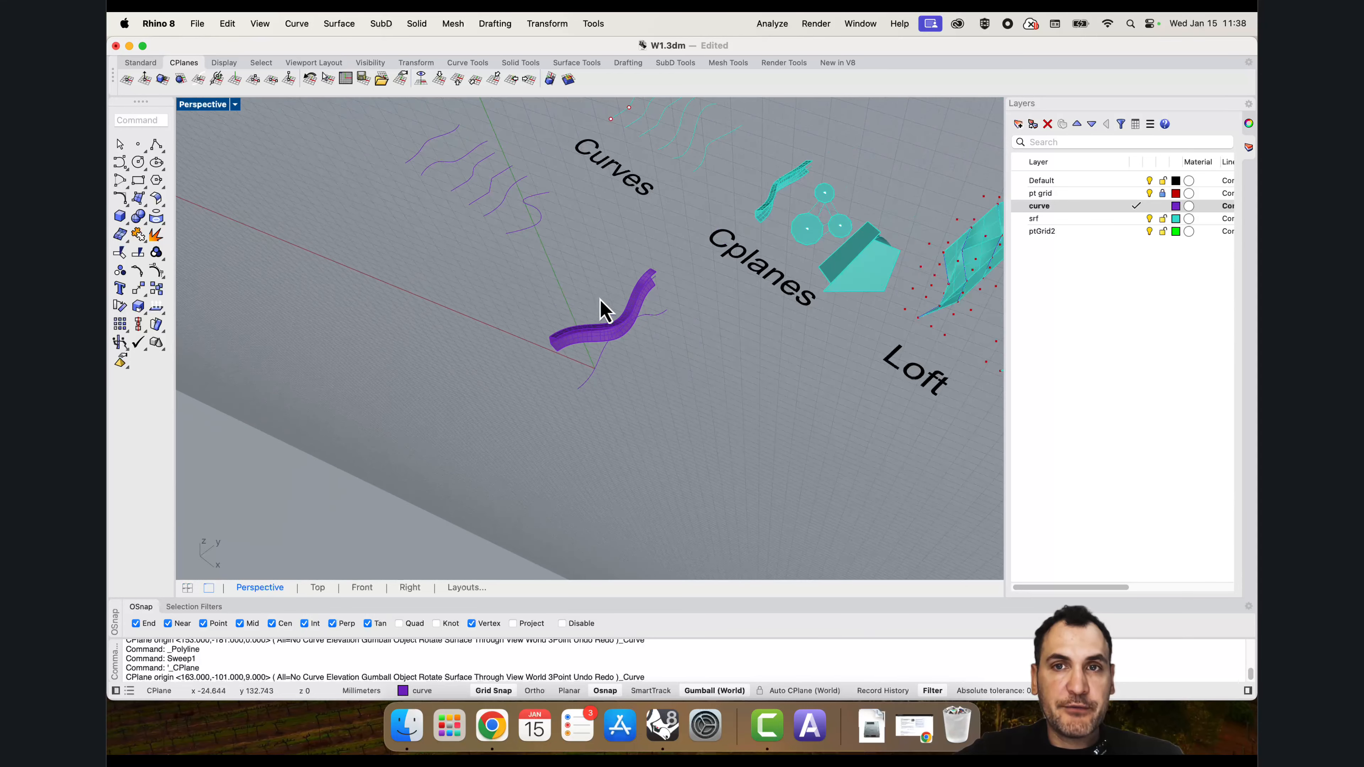
right_drag(667, 359, 696, 352)
right_drag(755, 279, 330, 171)
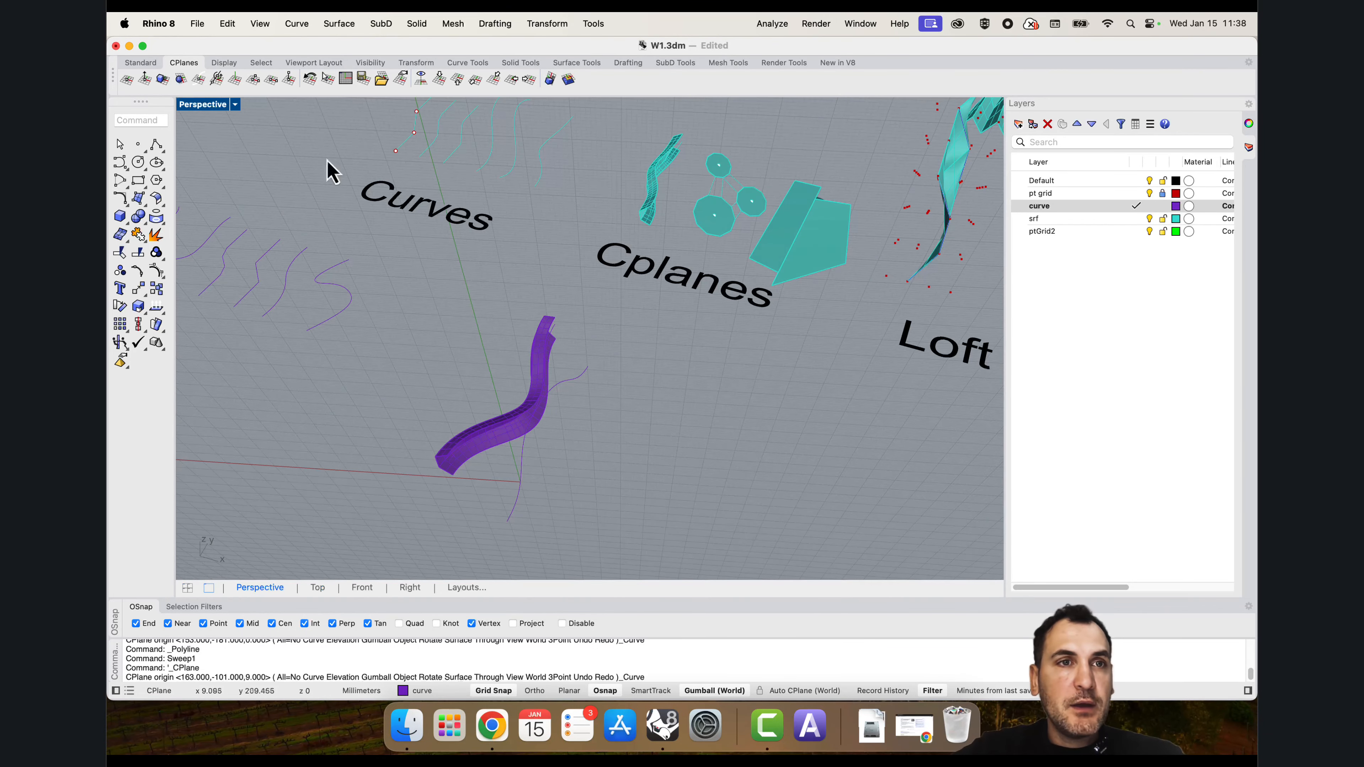
right_click(194, 104)
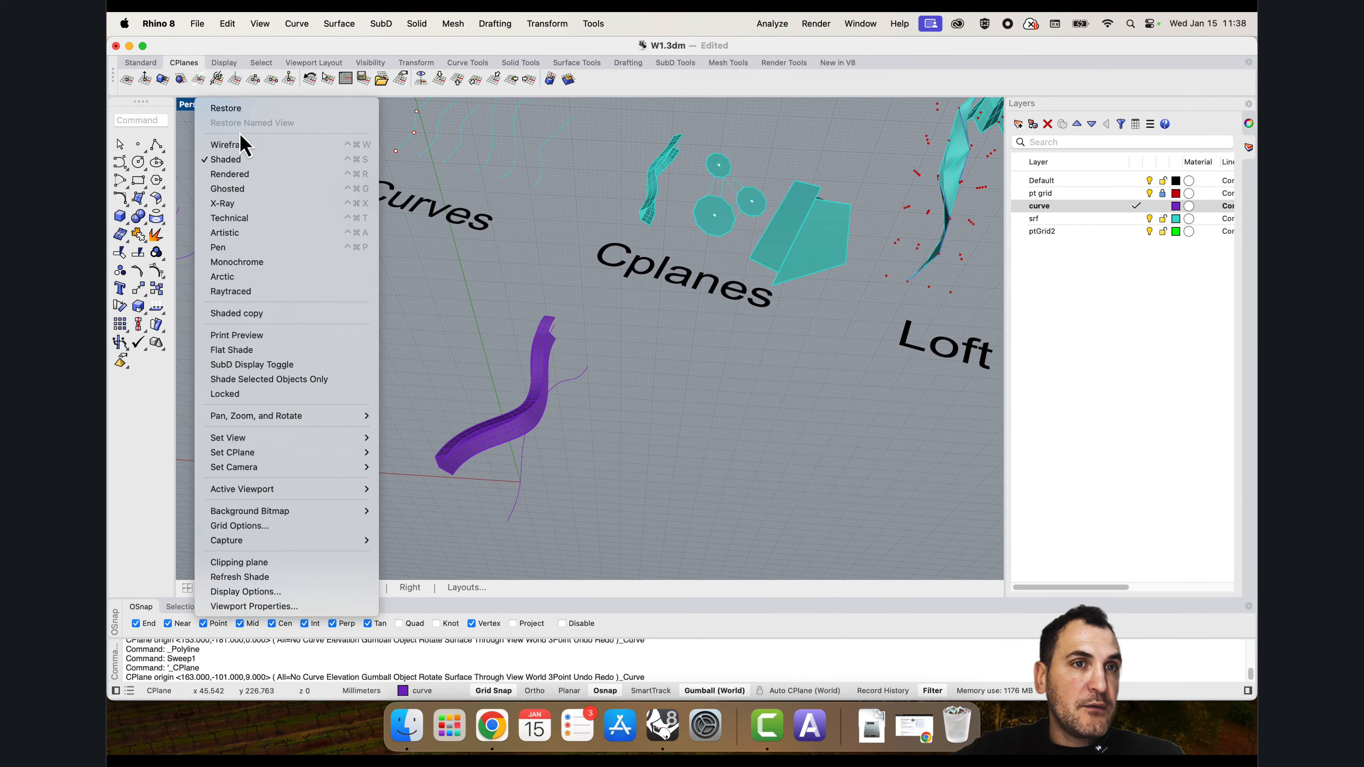
click(188, 109)
scroll(521, 376, down, 4)
right_drag(524, 382, 487, 381)
scroll(582, 363, up, 3)
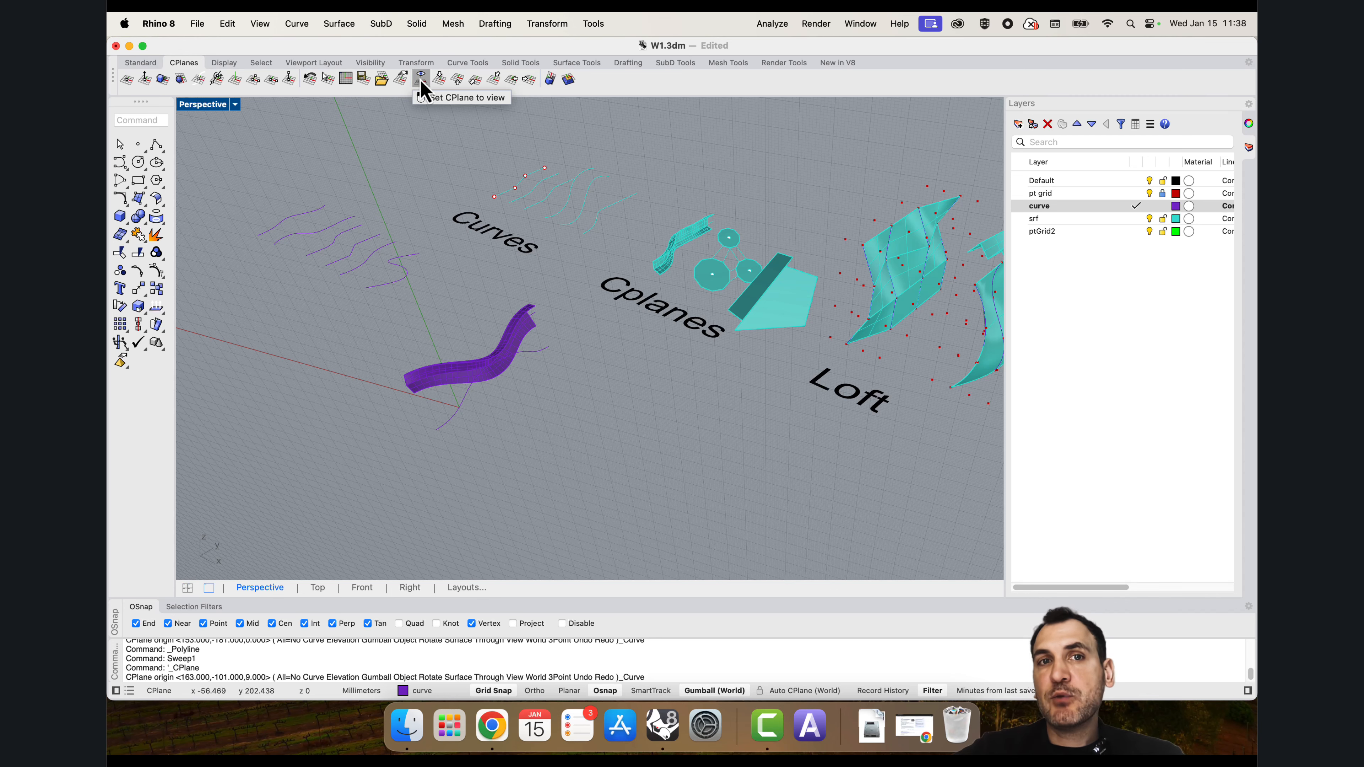
Step: Reset the construction plane to World Top
click(440, 80)
right_drag(542, 207, 533, 308)
scroll(582, 374, up, 5)
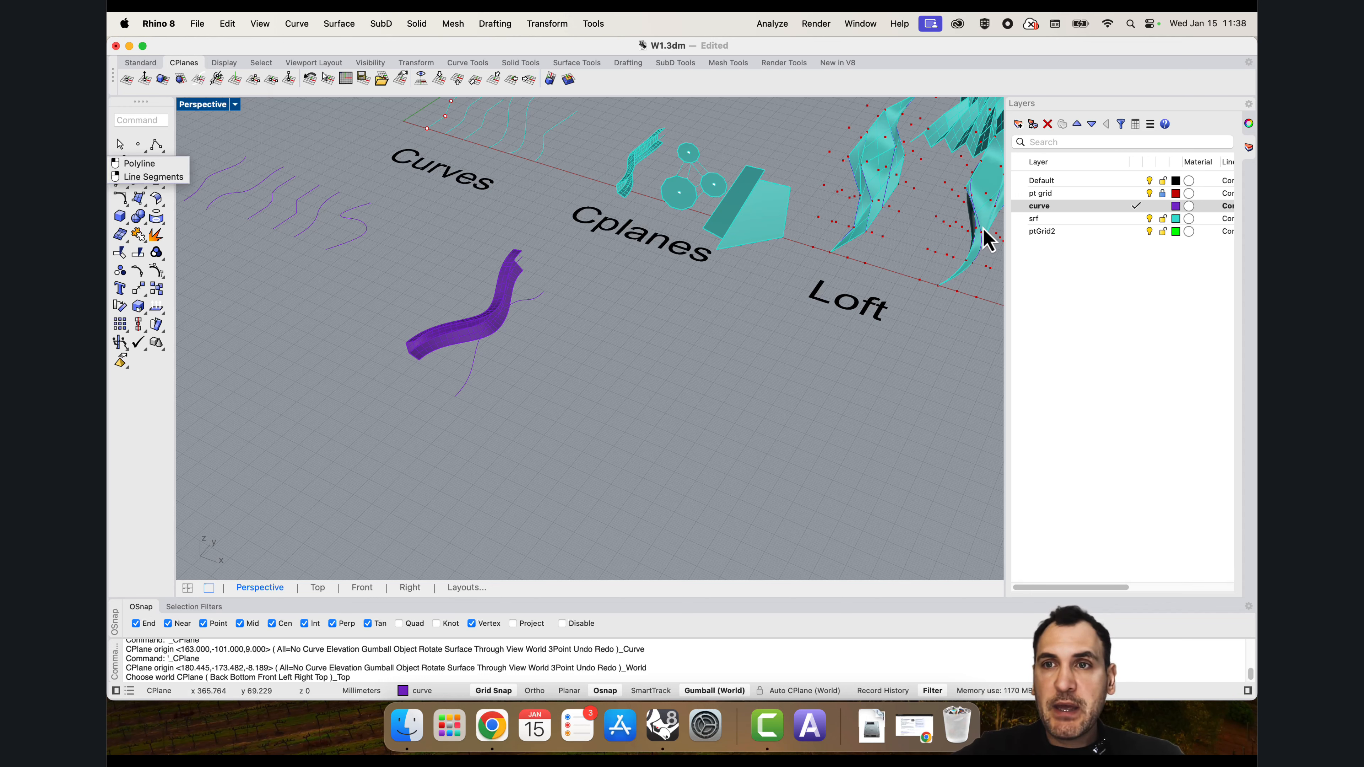
Step: Make pt grid the current layer and place three separate points in the empty area beside the swept surface
click(1135, 193)
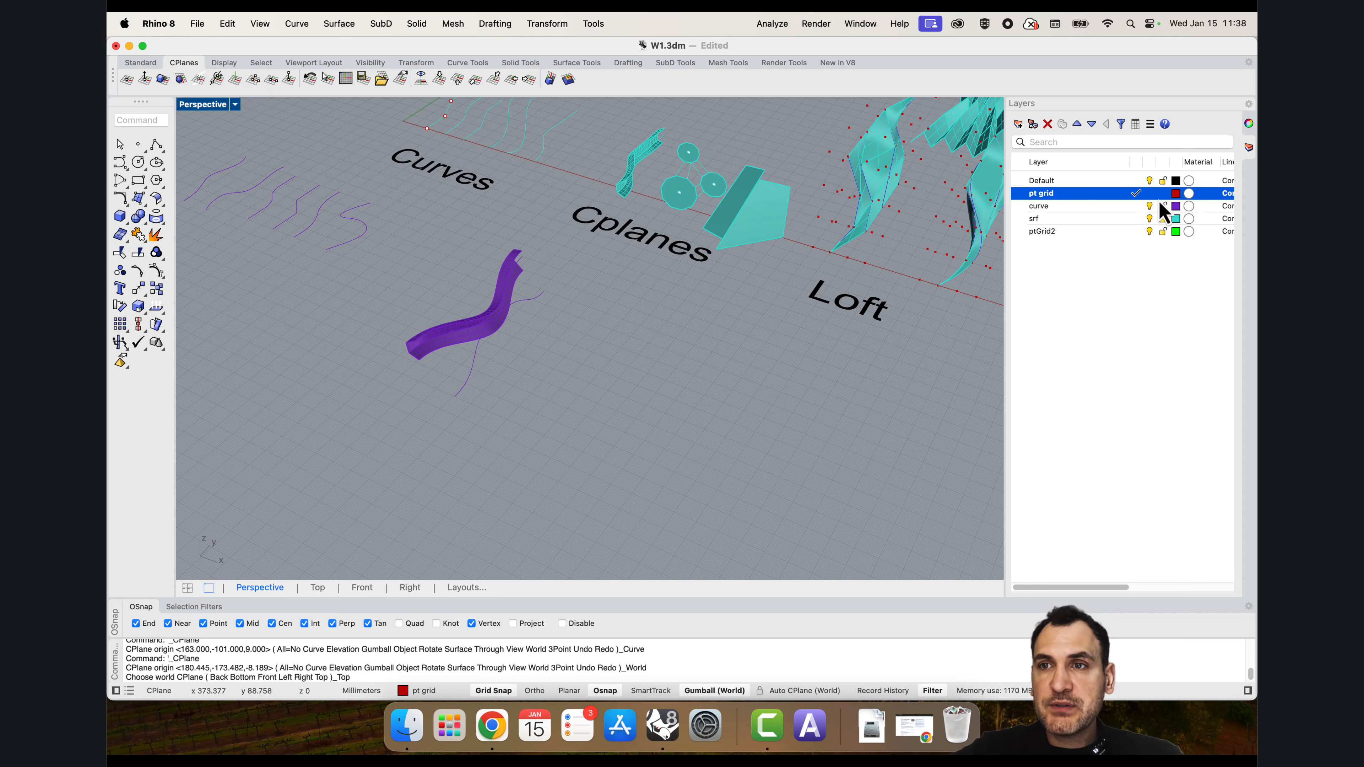
click(138, 143)
scroll(553, 381, up, 3)
click(559, 401)
key(Return)
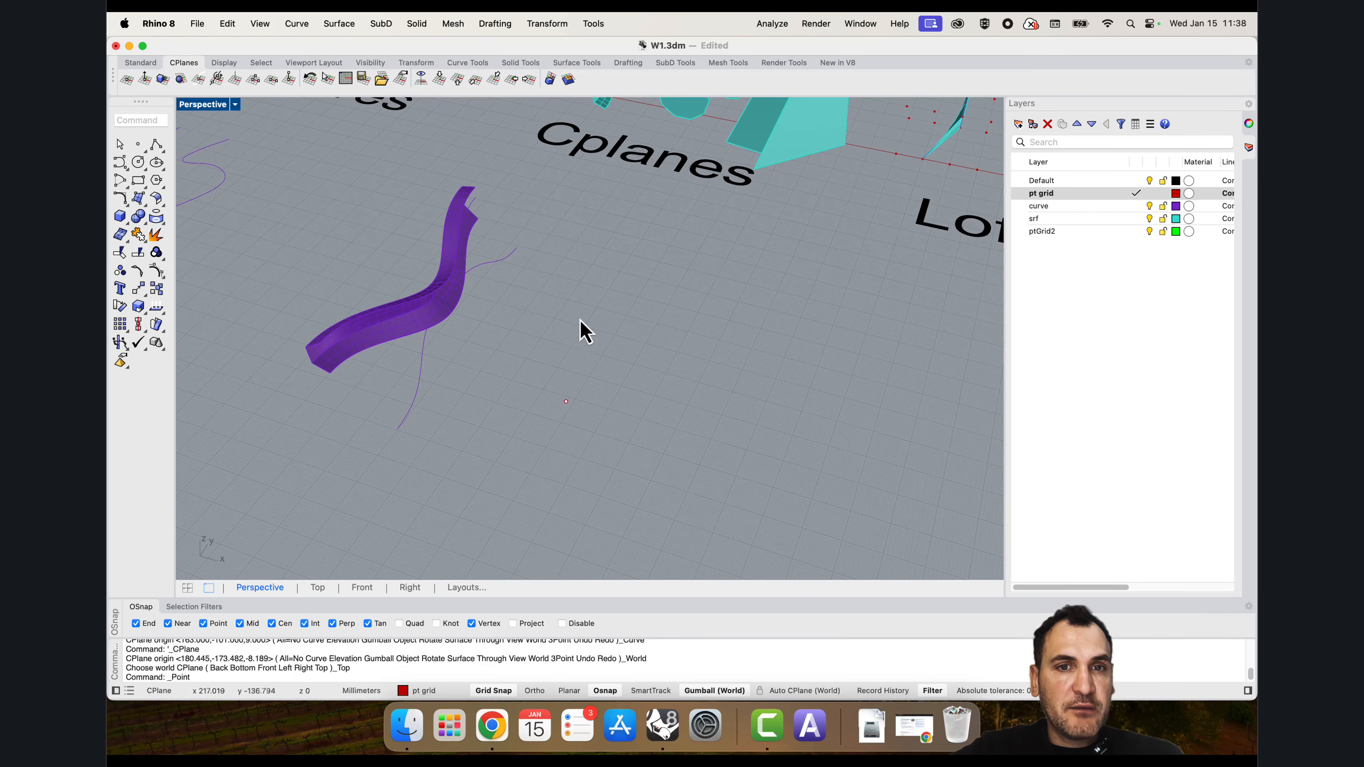
click(593, 321)
key(Return)
click(666, 379)
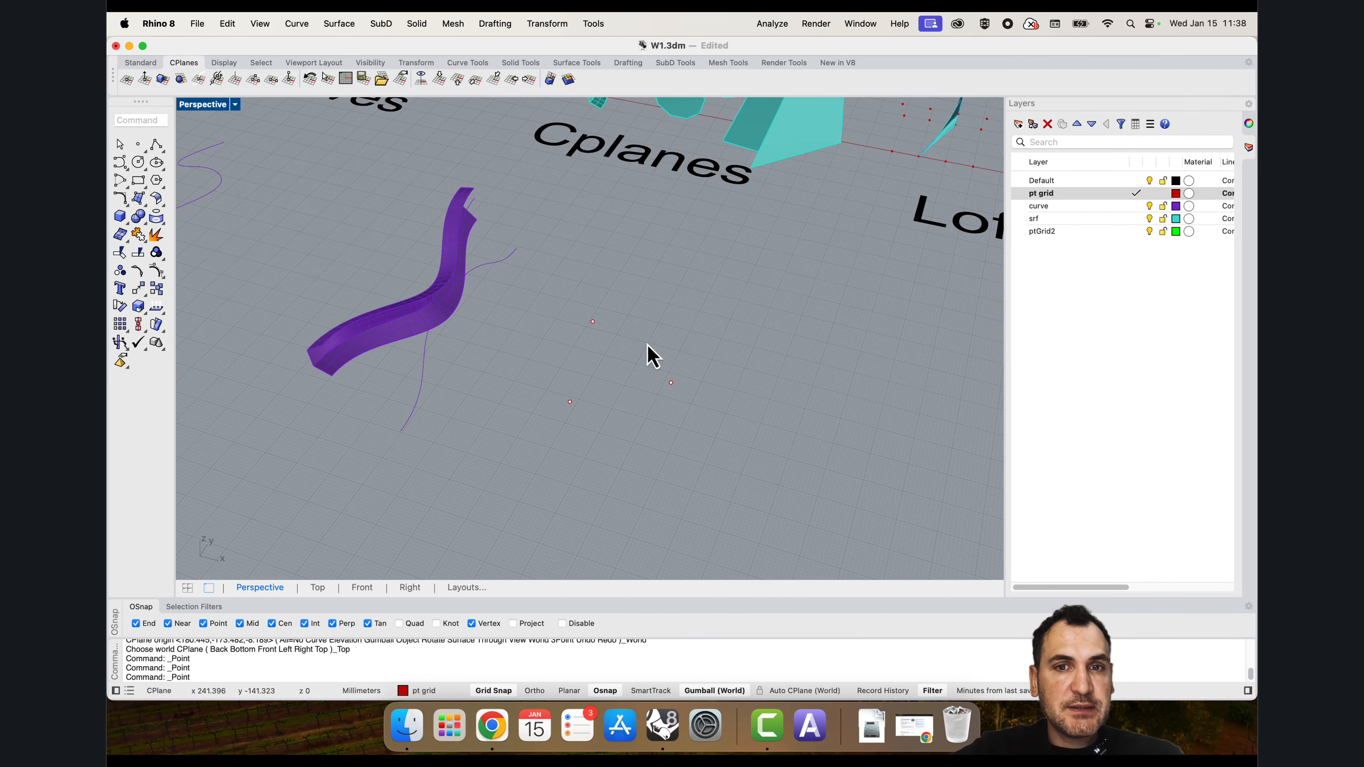
Step: Raise two of the three new points vertically to different heights above the ground
scroll(640, 344, up, 3)
click(578, 316)
drag(578, 290, 578, 246)
click(680, 396)
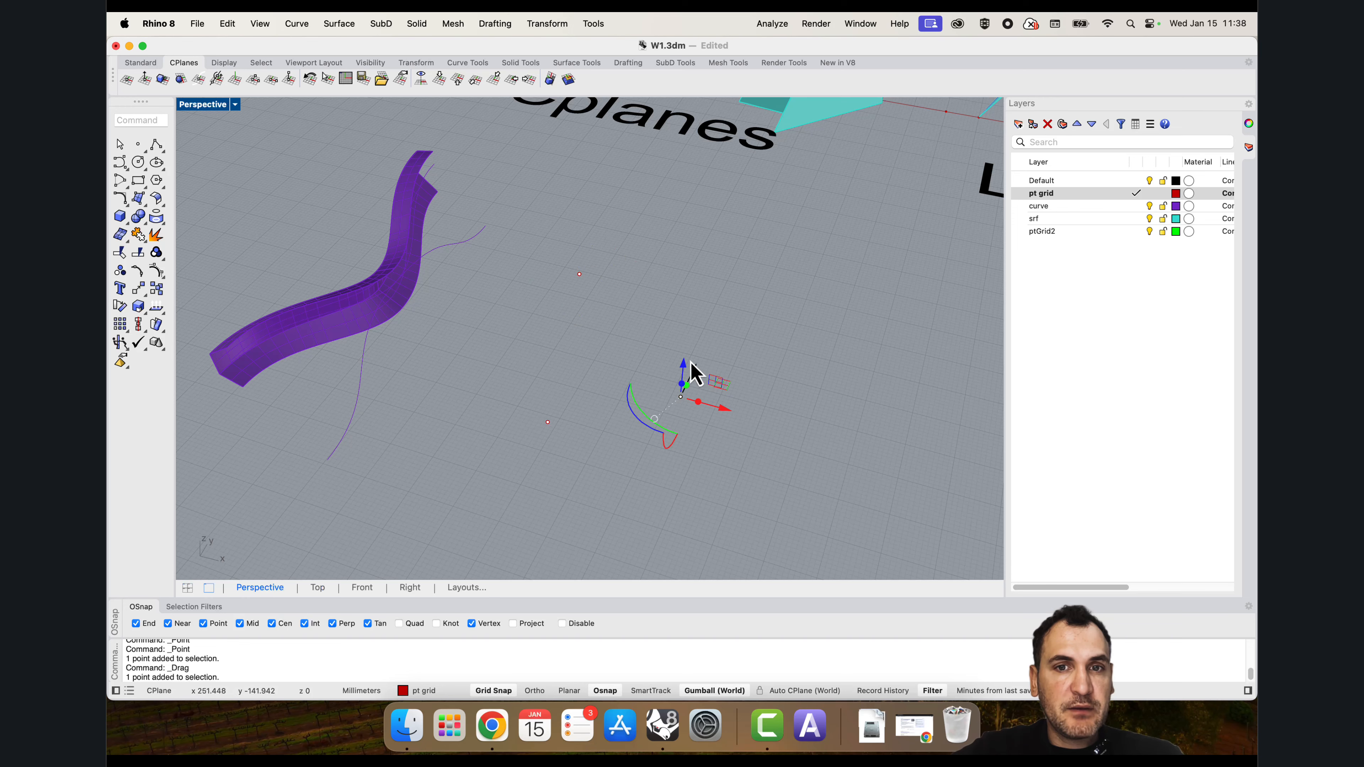
drag(688, 368, 704, 288)
click(654, 377)
scroll(637, 344, down, 5)
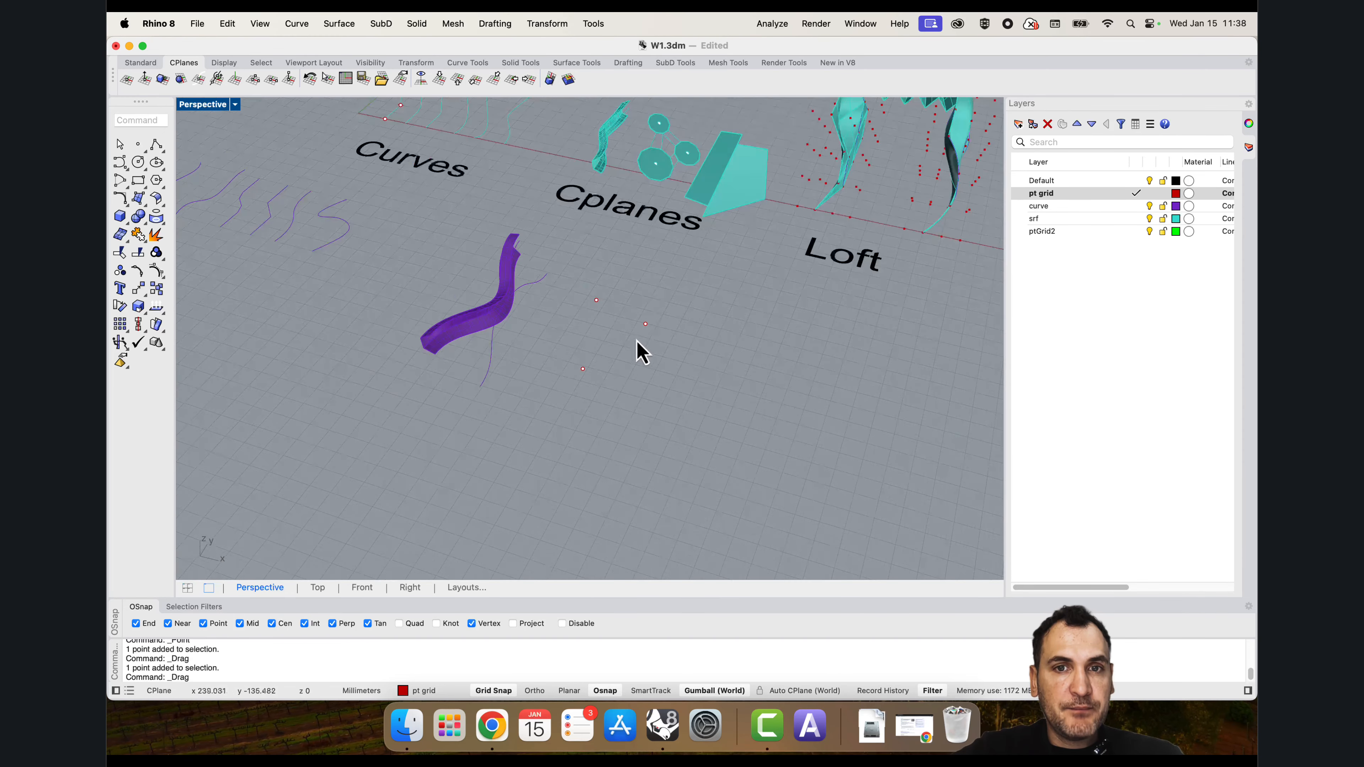
right_drag(638, 343, 702, 374)
Step: Set a 3Point construction plane from the three points: origin on one, X axis through another, and the last fixing the orientation
drag(754, 397, 612, 273)
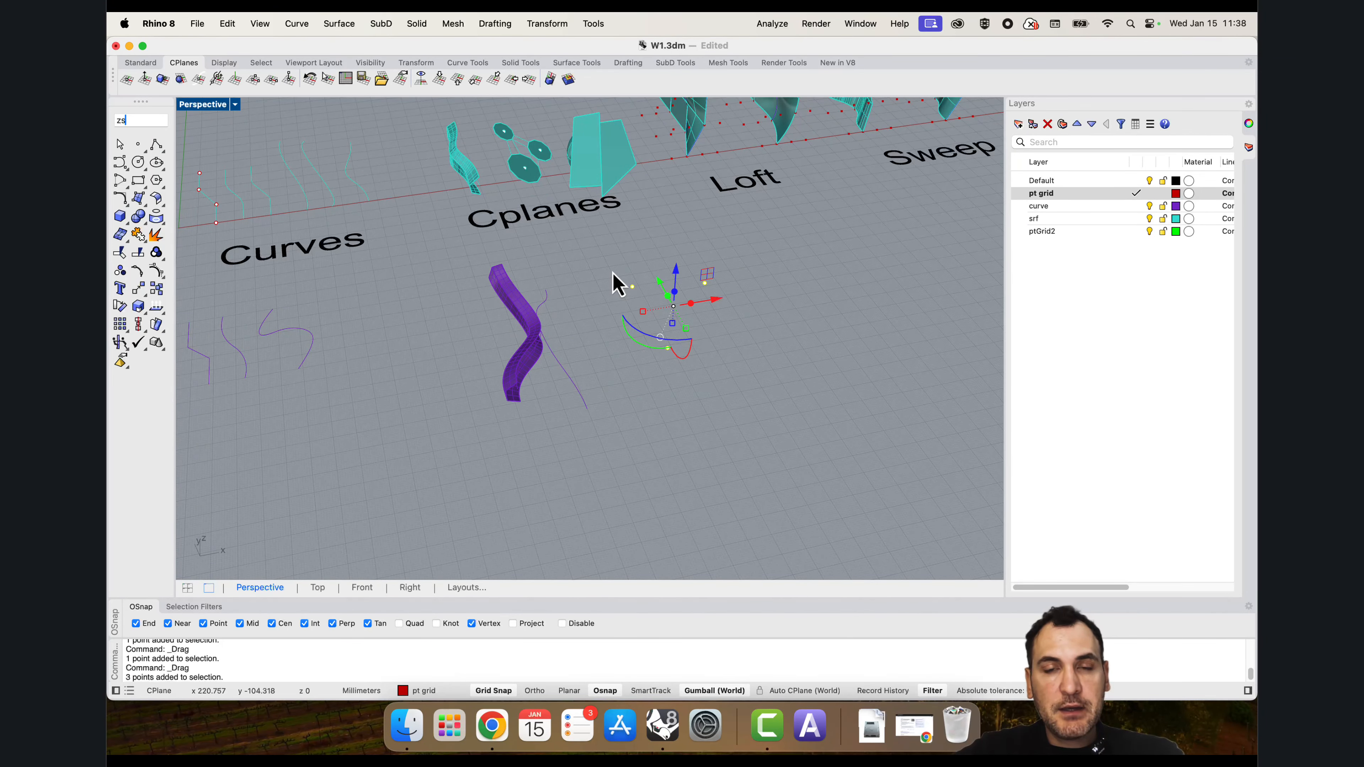
key(Return)
right_drag(700, 364, 624, 339)
shift+right_drag(676, 240, 726, 296)
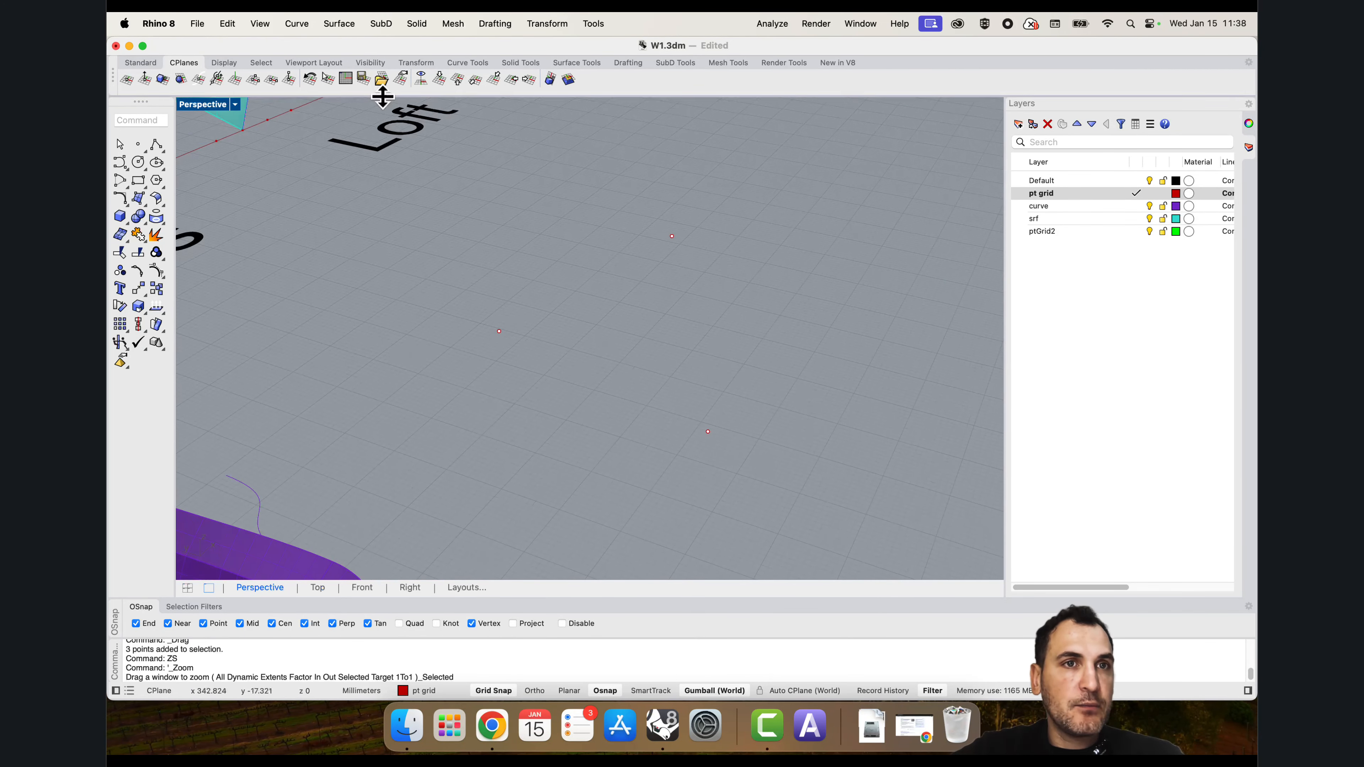
click(254, 82)
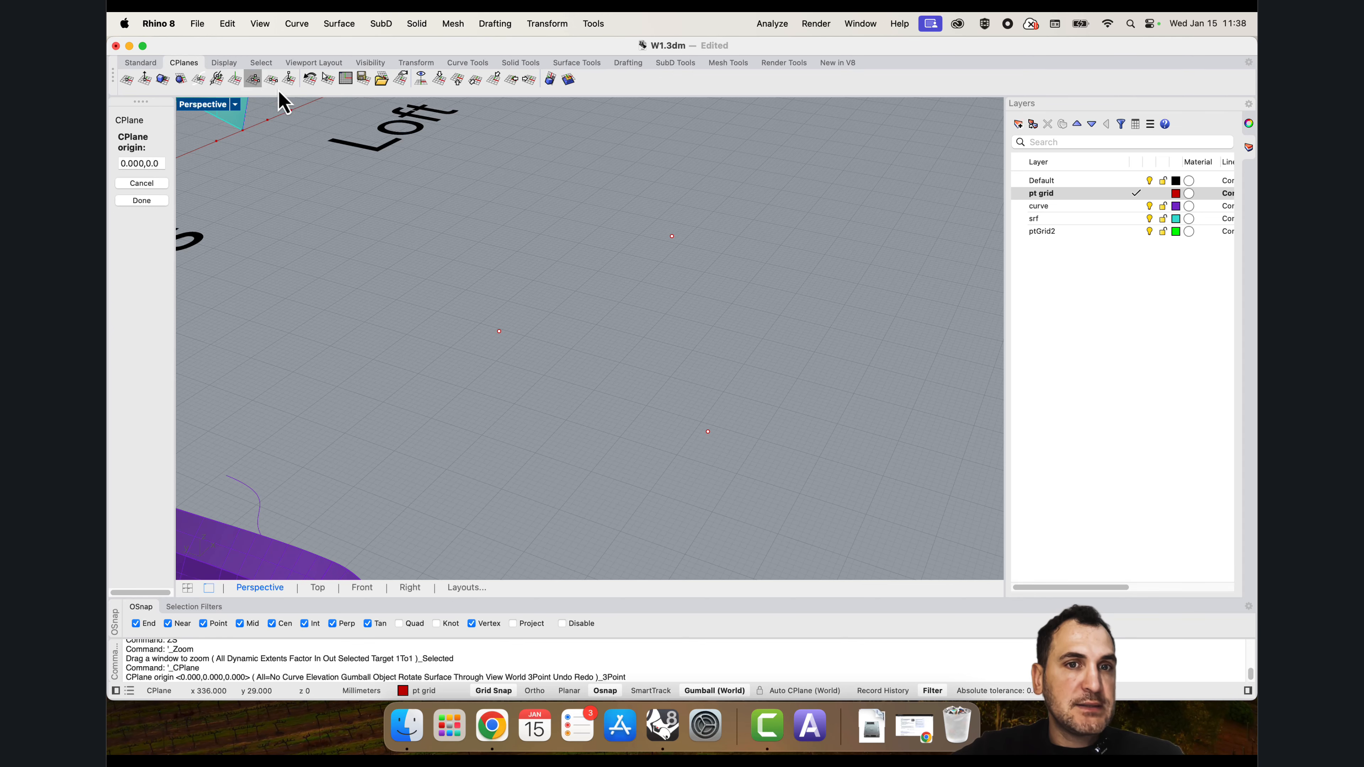
click(499, 330)
click(672, 236)
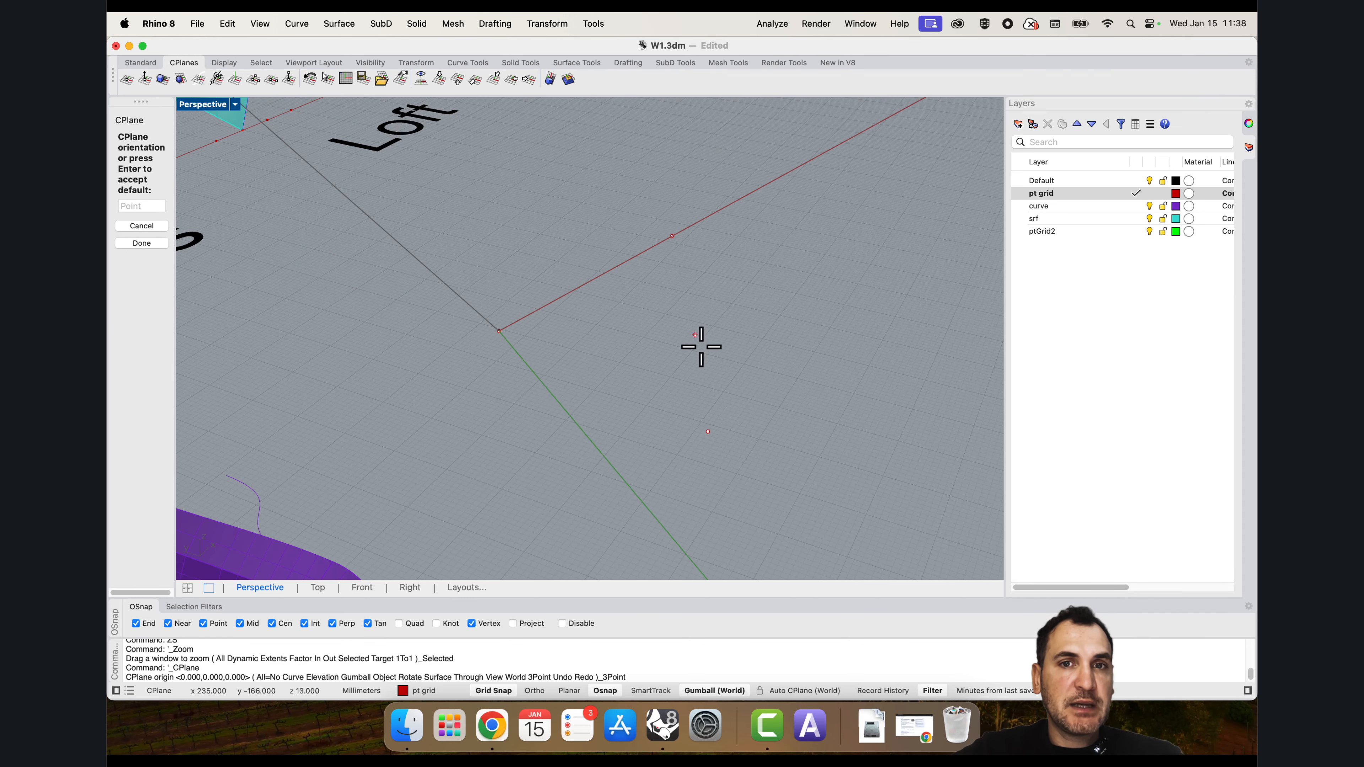
click(708, 432)
right_drag(706, 441, 531, 311)
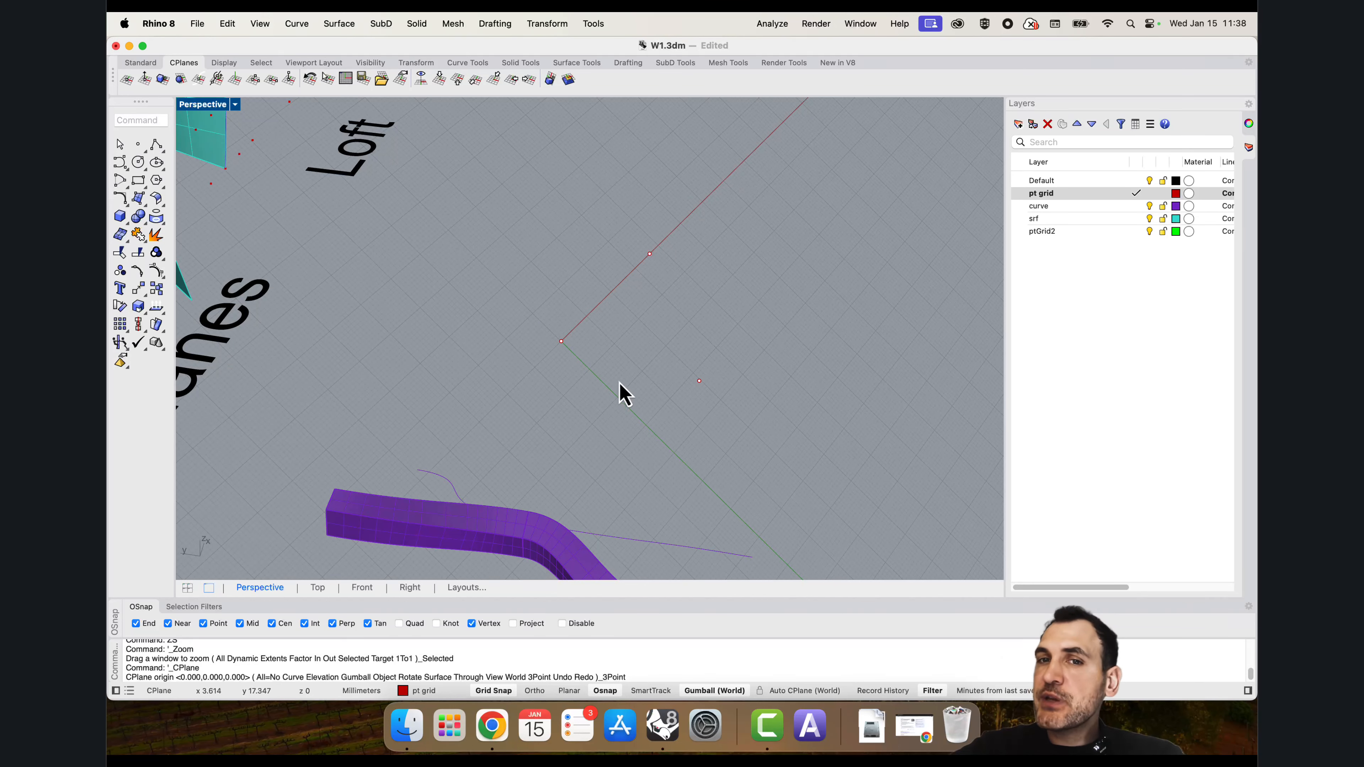
scroll(580, 371, up, 3)
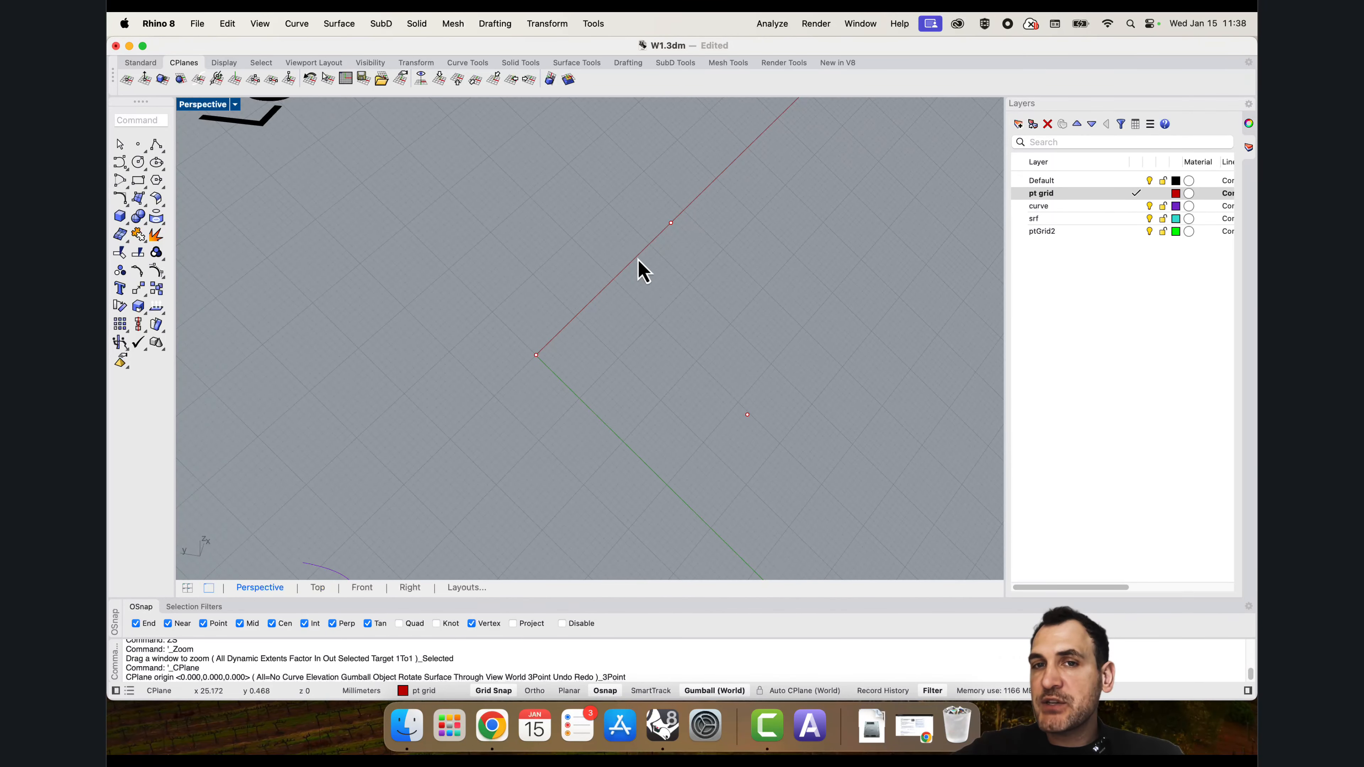
scroll(563, 347, down, 3)
scroll(566, 344, up, 3)
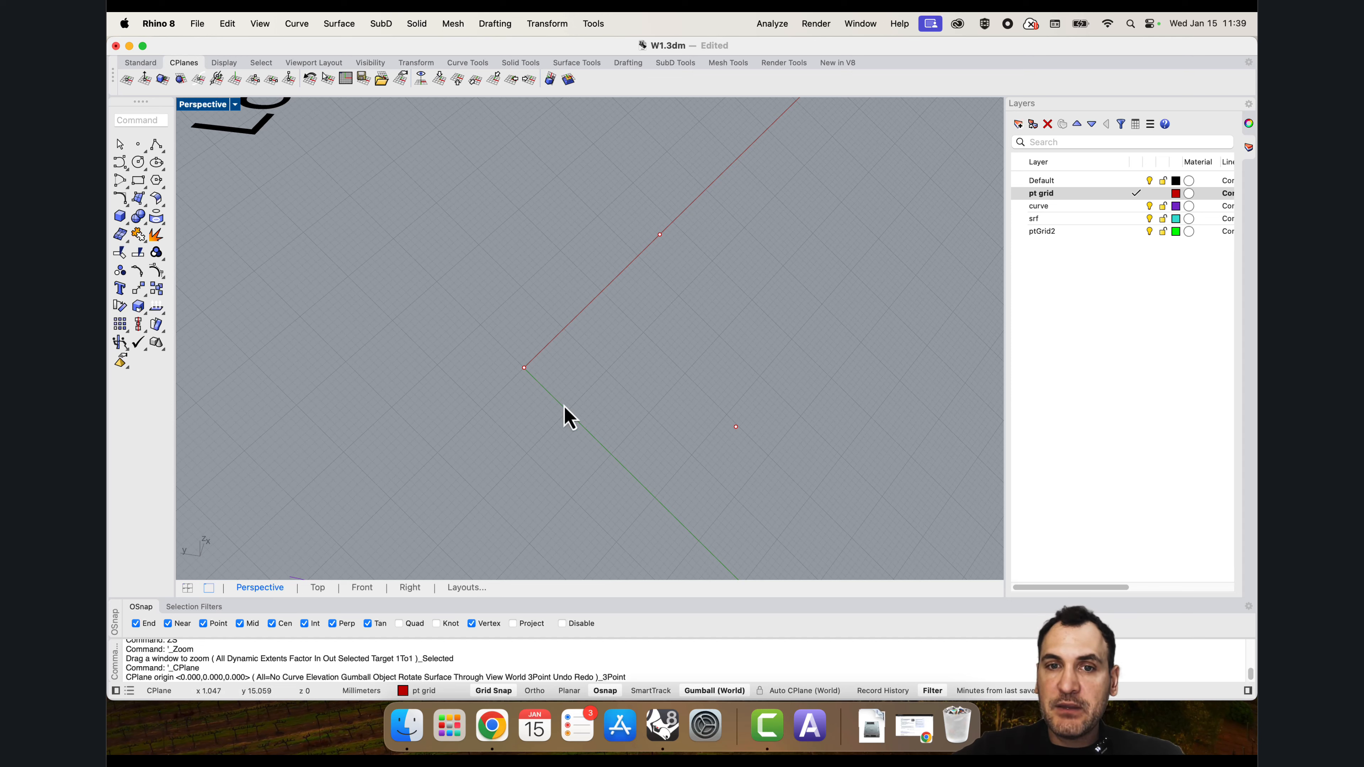
Step: Place a point by coordinates near the tilted construction plane's origin, with an X value of 5
click(138, 144)
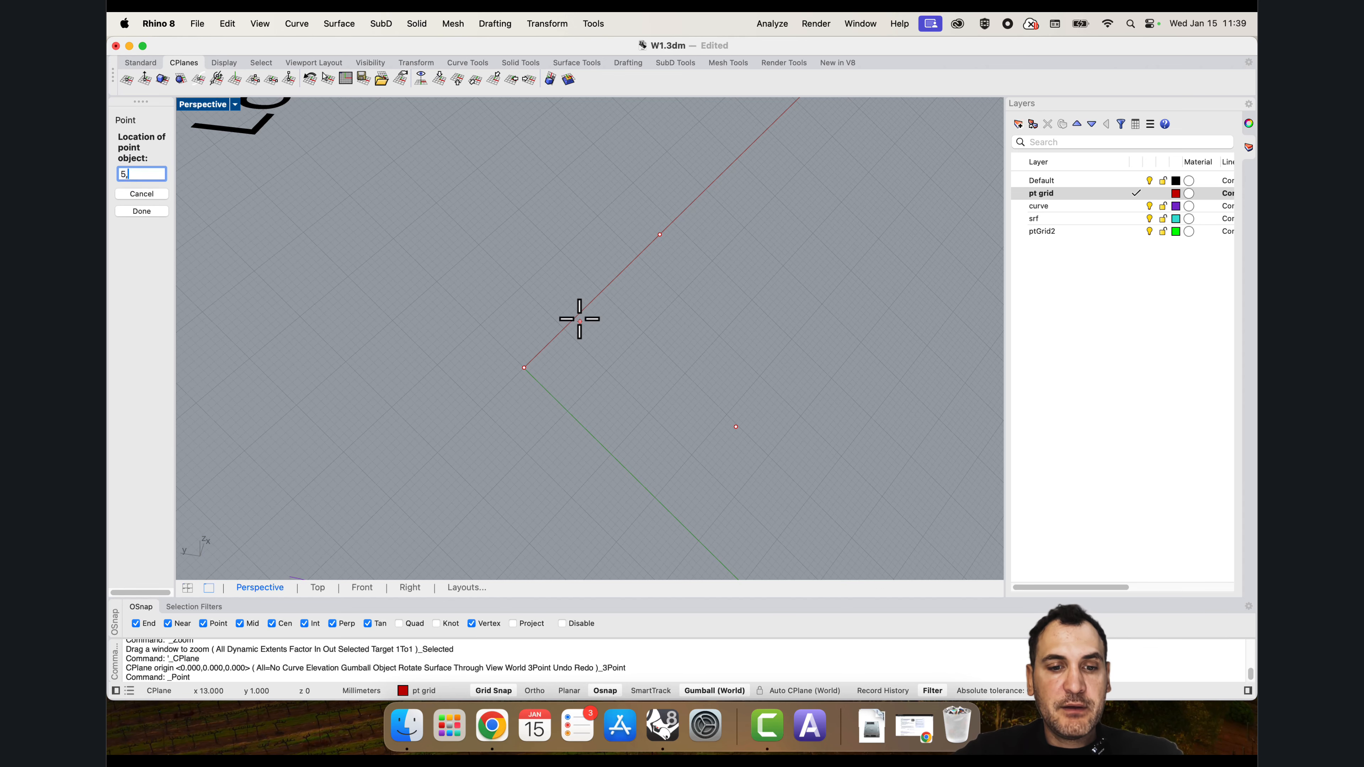
key(Return)
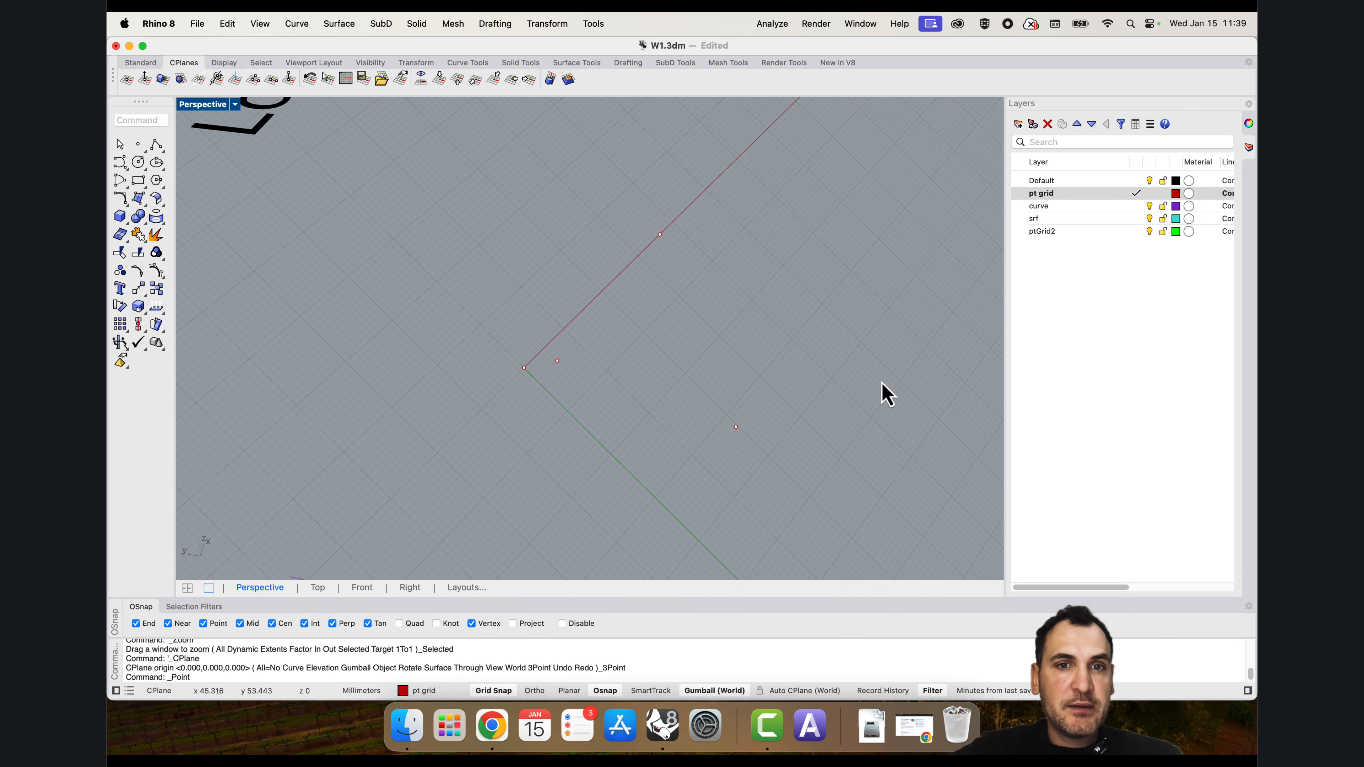
right_drag(558, 376, 558, 341)
click(582, 335)
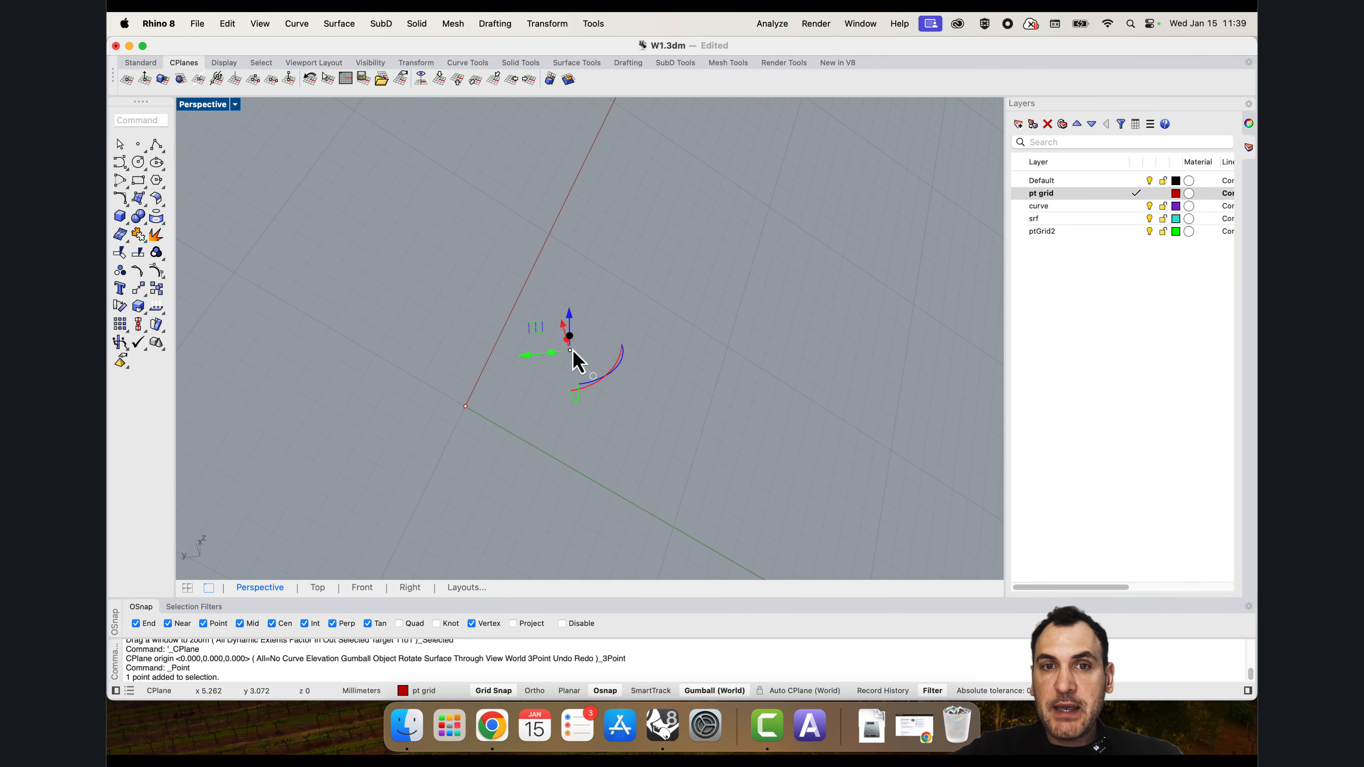
right_drag(537, 439, 572, 379)
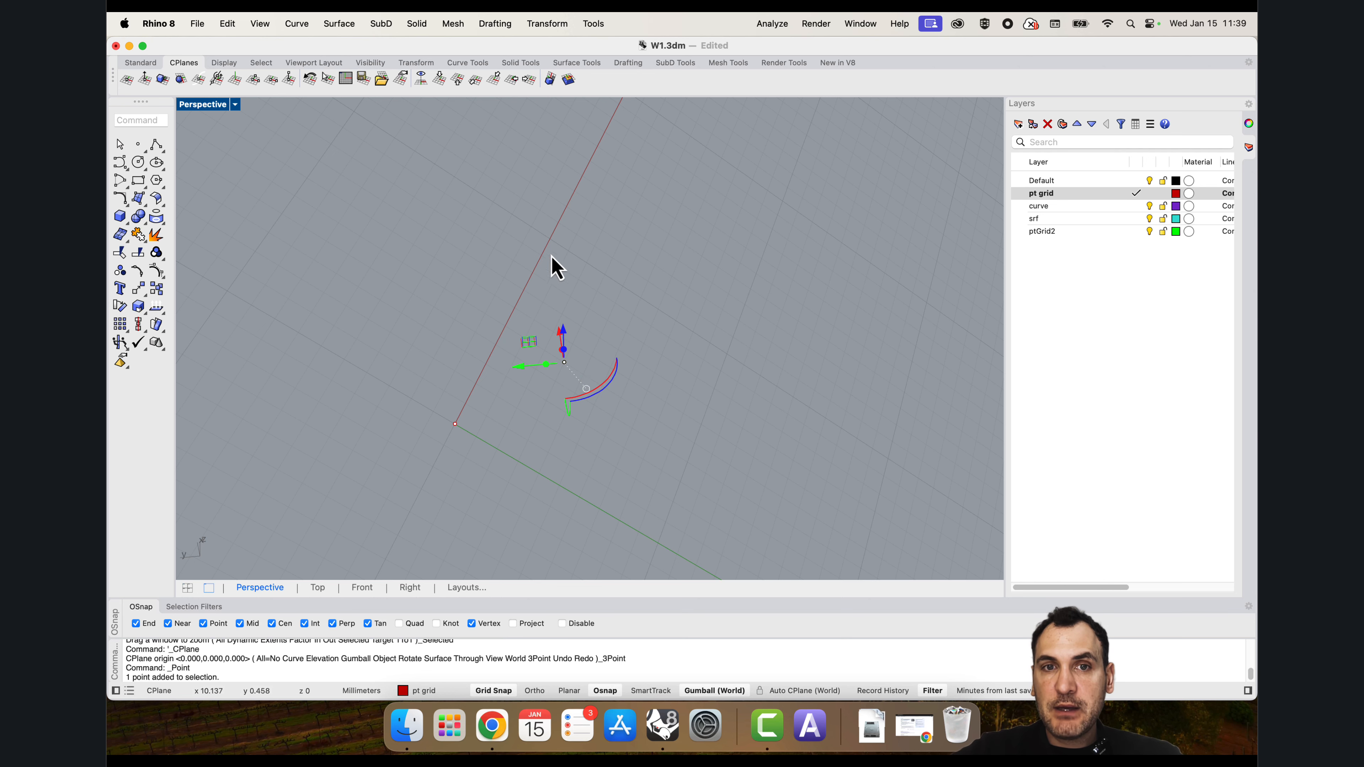
scroll(487, 316, down, 6)
click(544, 415)
scroll(525, 338, up, 5)
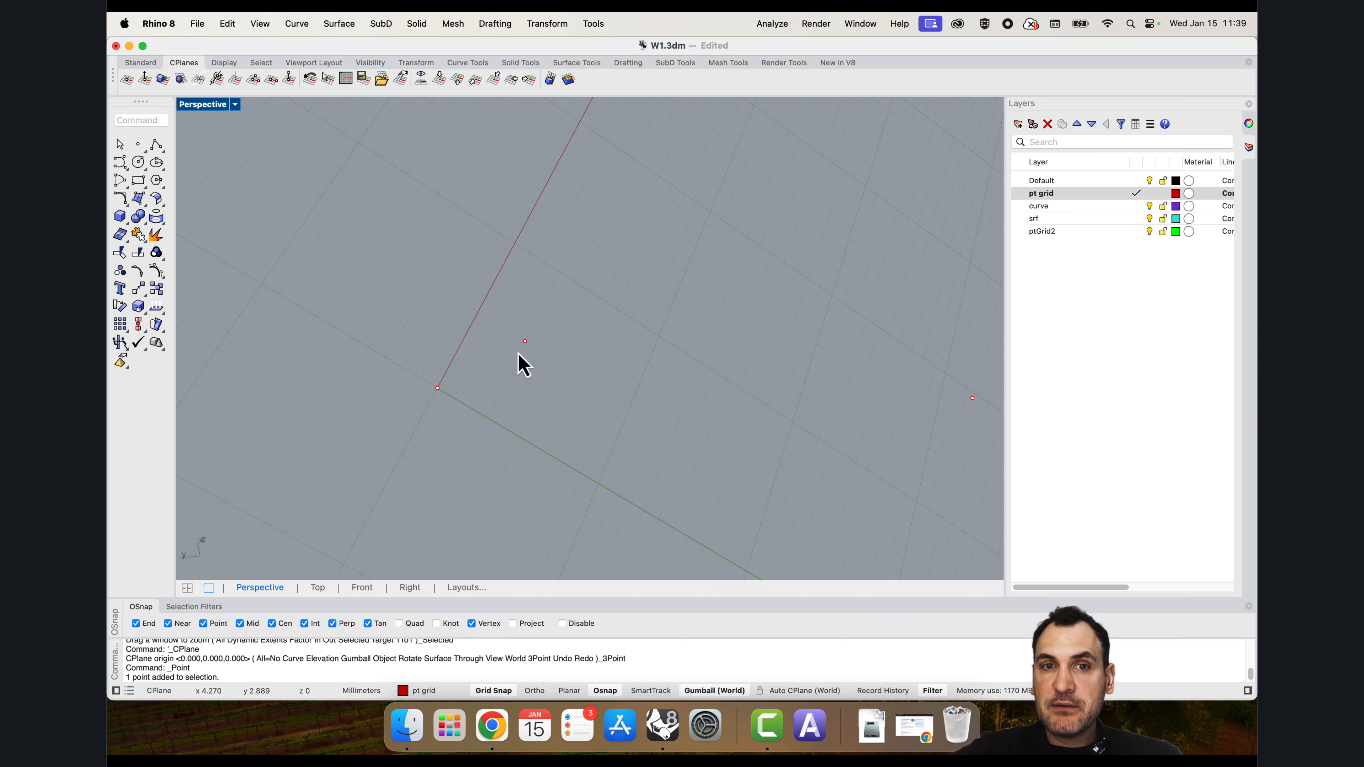
Step: Delete the test point near the construction plane's origin
drag(544, 356, 497, 326)
scroll(497, 326, down, 5)
right_drag(529, 350, 561, 395)
click(585, 398)
scroll(535, 297, up, 4)
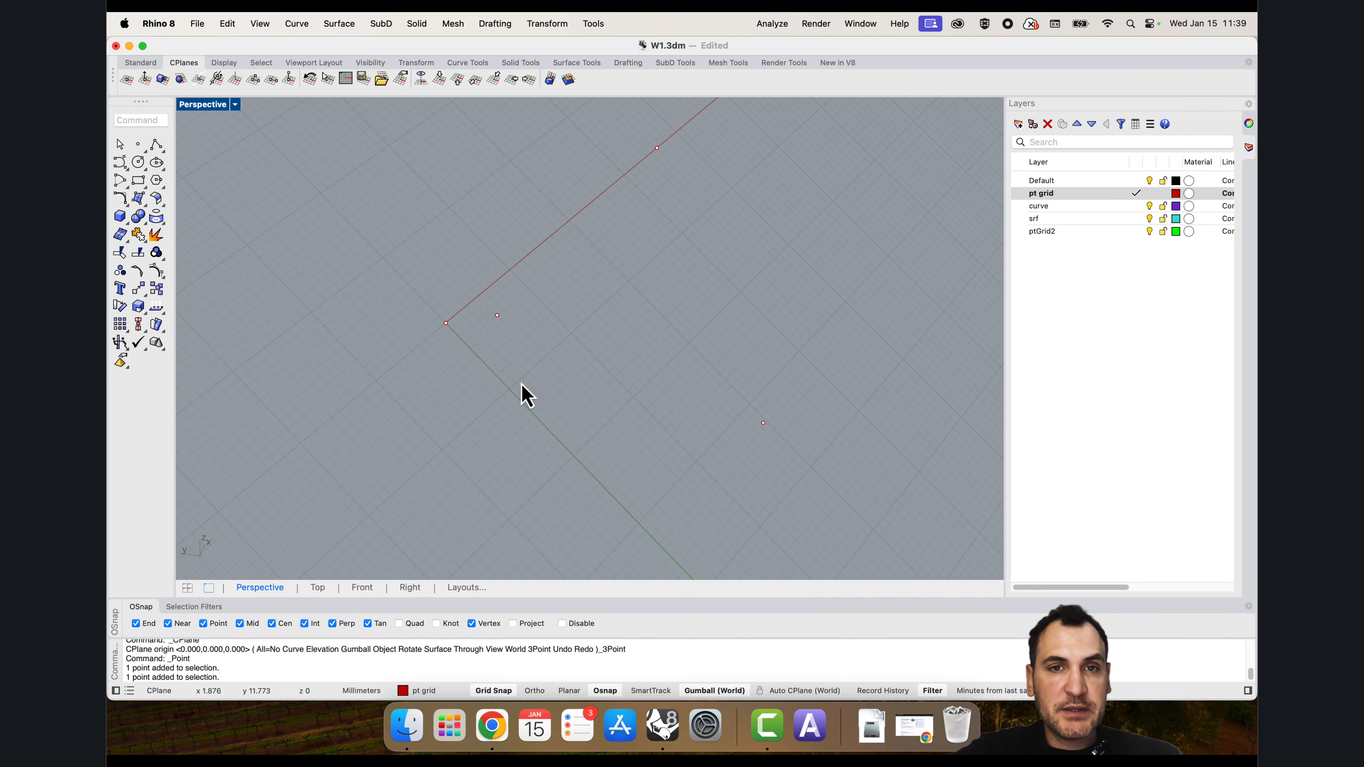
right_drag(520, 382, 536, 343)
drag(489, 308, 521, 371)
key(Delete)
Step: Draw a closed four-sided polyline on the three-point construction plane, crossing its X axis near the origin
scroll(290, 231, down, 2)
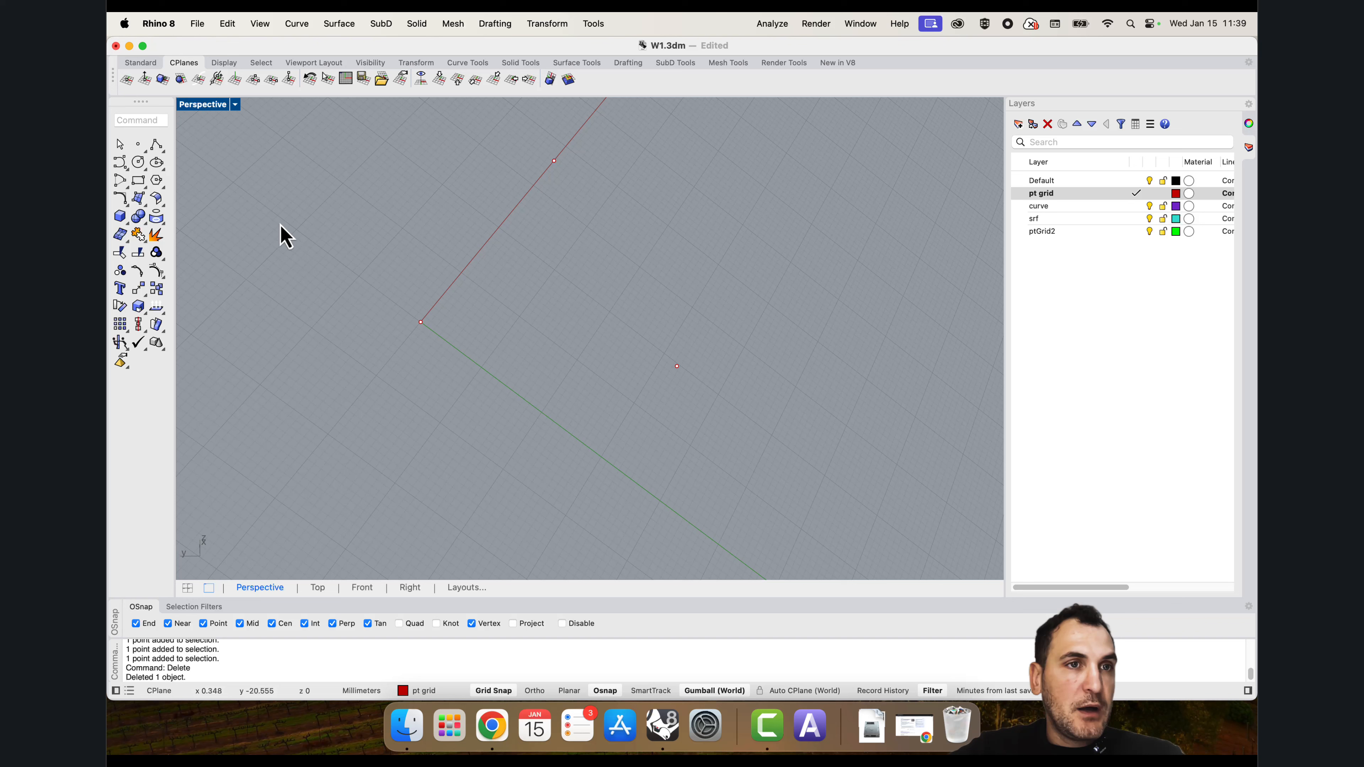
click(157, 144)
click(426, 254)
click(566, 210)
click(595, 298)
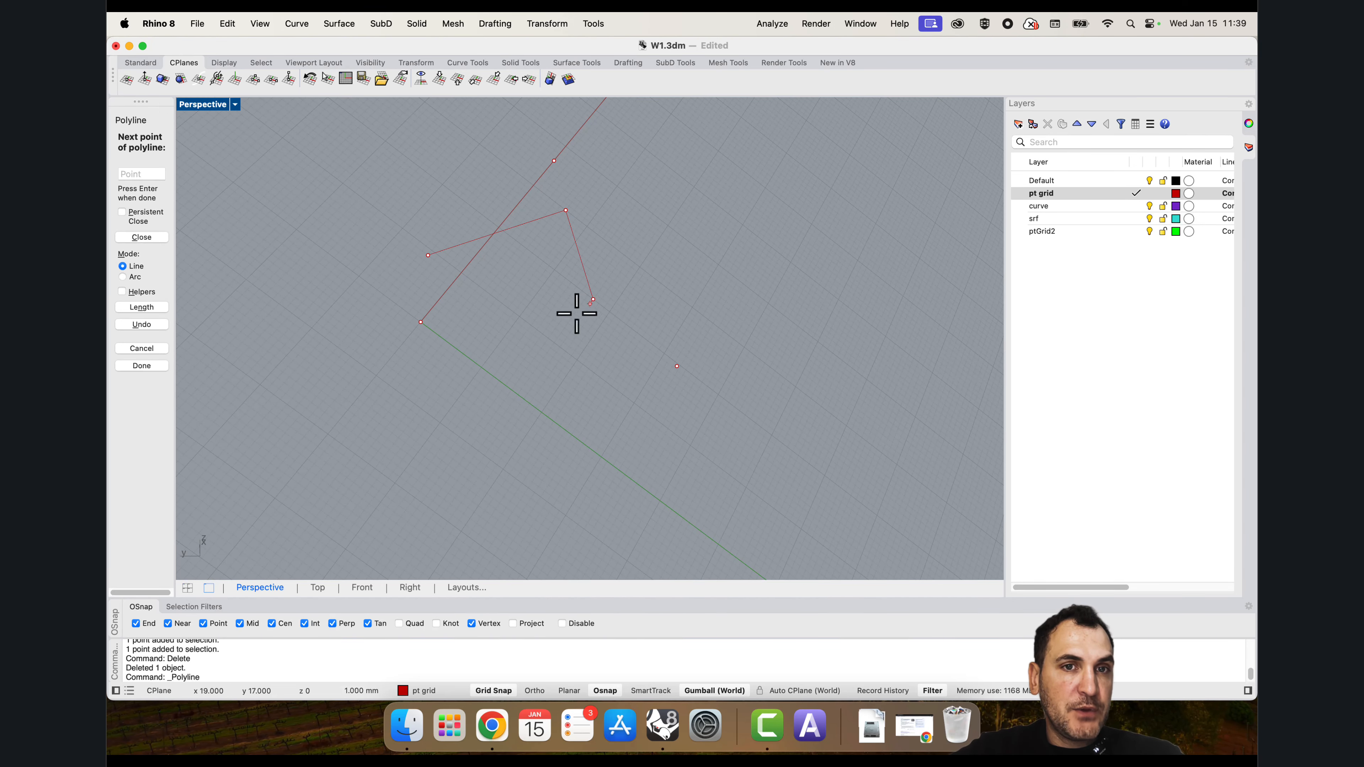
click(526, 374)
click(428, 255)
right_drag(518, 329, 545, 314)
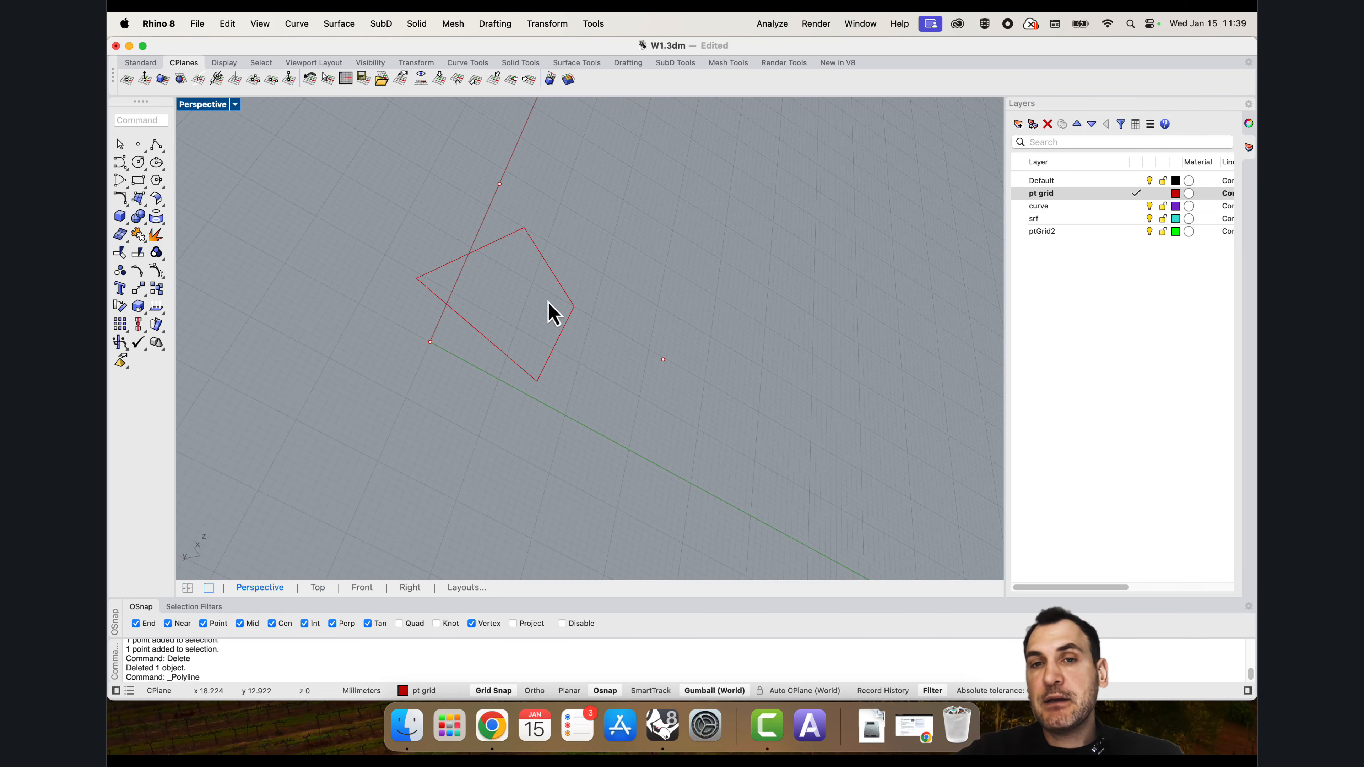
Step: Draw a second closed four-sided polyline on the same construction plane, around the point lying off its axes
right_click(591, 385)
click(588, 410)
click(611, 317)
click(698, 303)
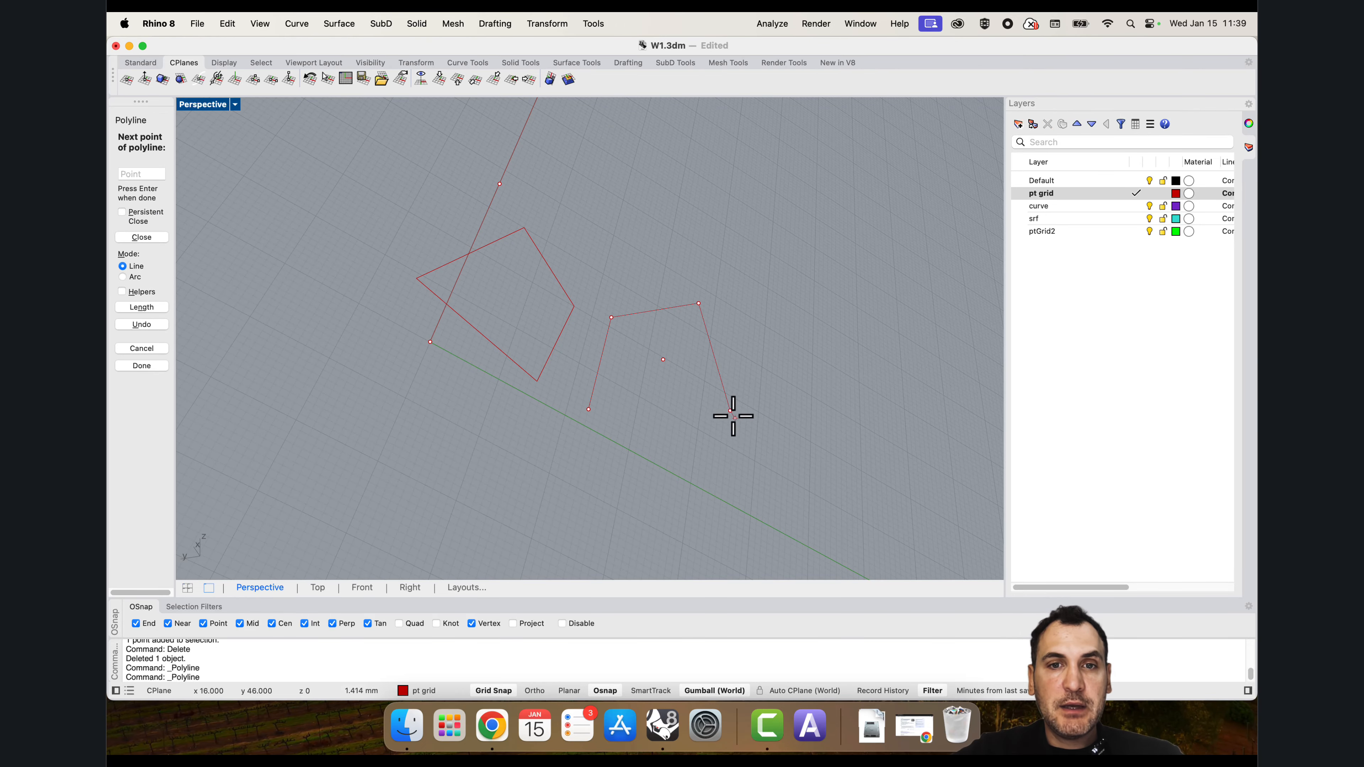
click(730, 411)
click(588, 409)
right_drag(596, 376, 649, 308)
Step: Draw a third closed four-sided polyline on the three-point construction plane, beside the first two
right_click(623, 301)
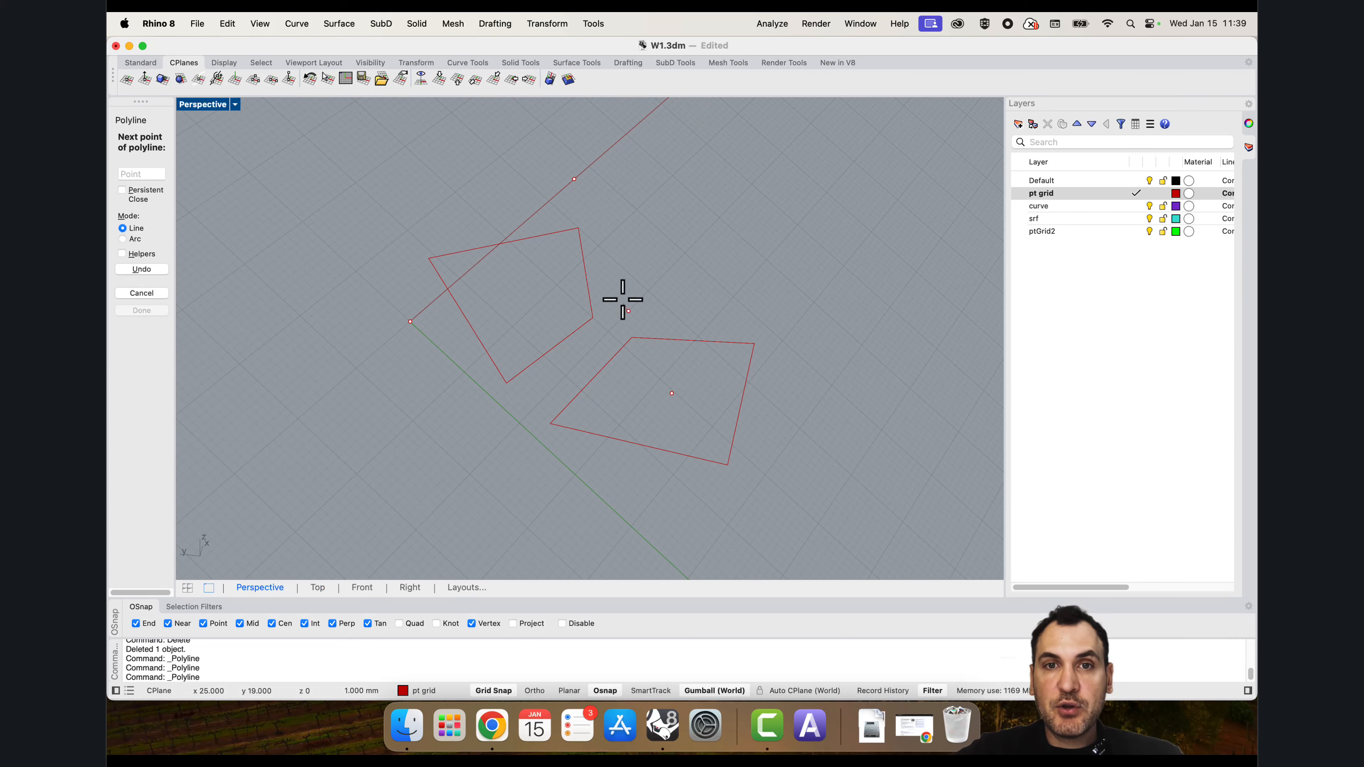
click(628, 311)
click(603, 213)
click(724, 216)
click(771, 303)
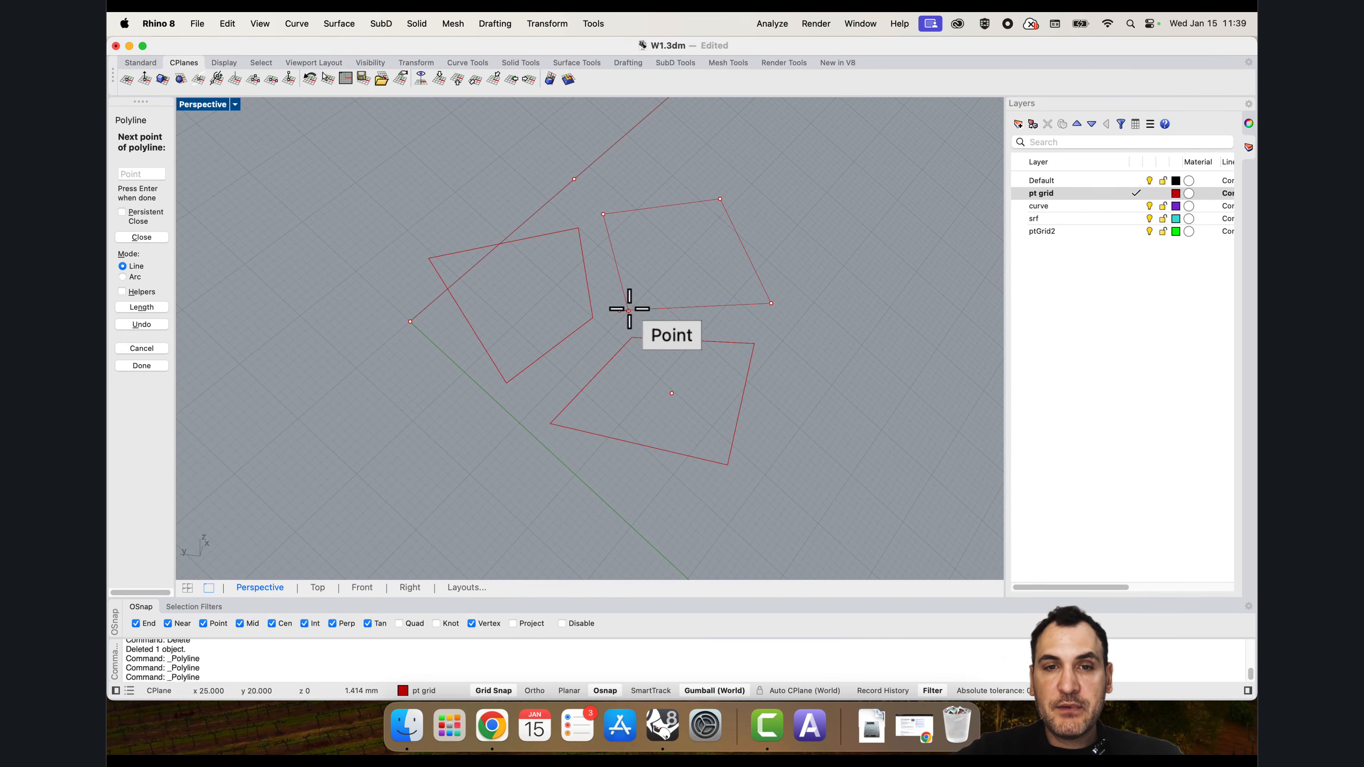
click(628, 311)
Step: Reset the construction plane to World Top
right_drag(628, 310, 603, 362)
right_drag(678, 338, 510, 143)
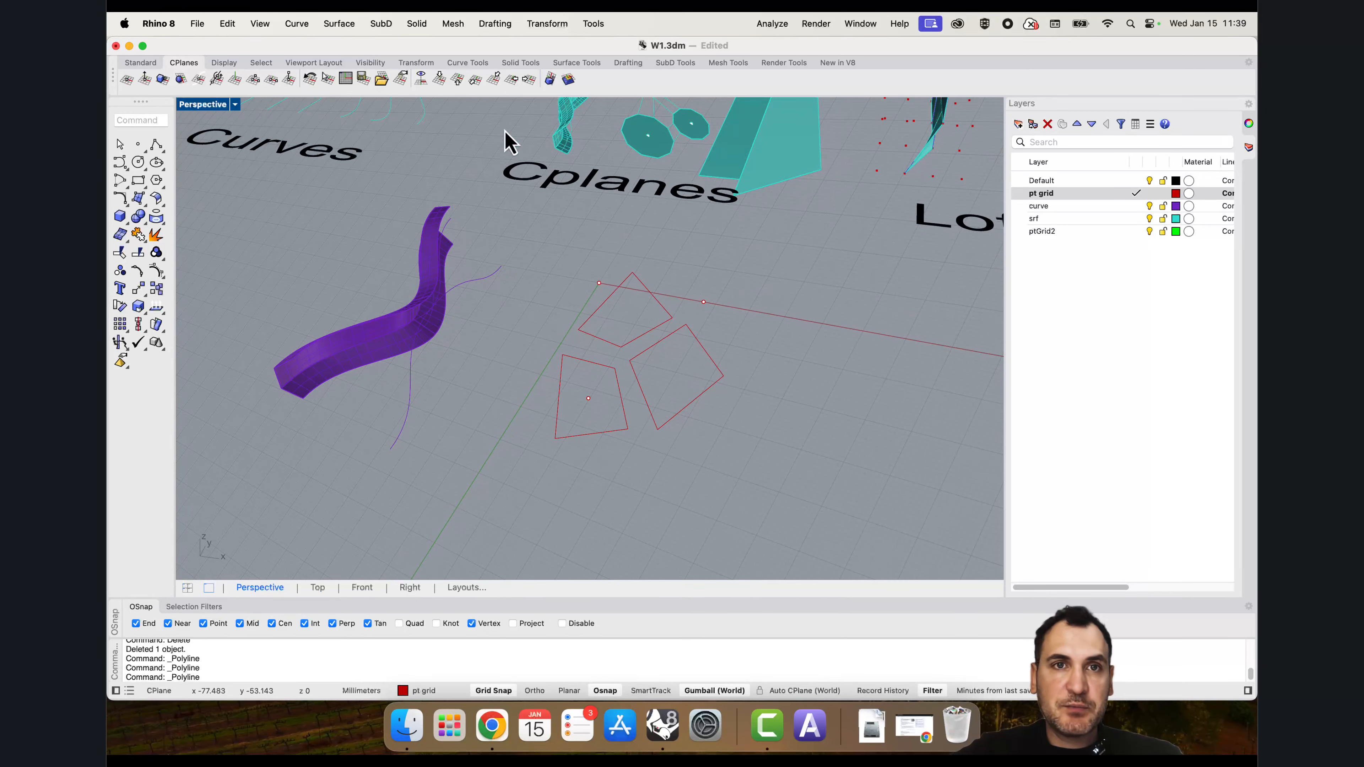
click(457, 78)
Step: Create a sphere of about 17 mm radius on the World Top plane, in the empty area in front of the polylines
right_drag(587, 326, 662, 371)
scroll(652, 310, up, 4)
right_drag(652, 311, 624, 322)
scroll(605, 311, down, 6)
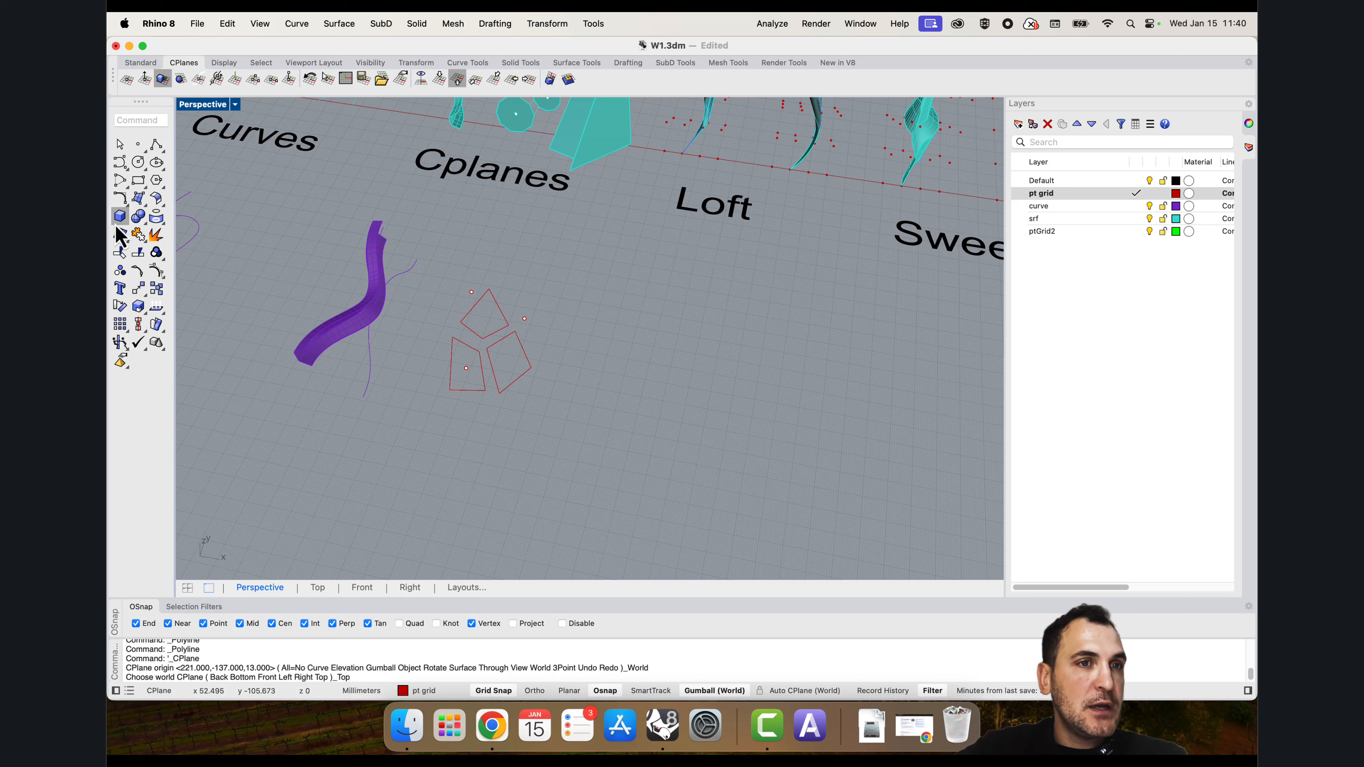
click(128, 224)
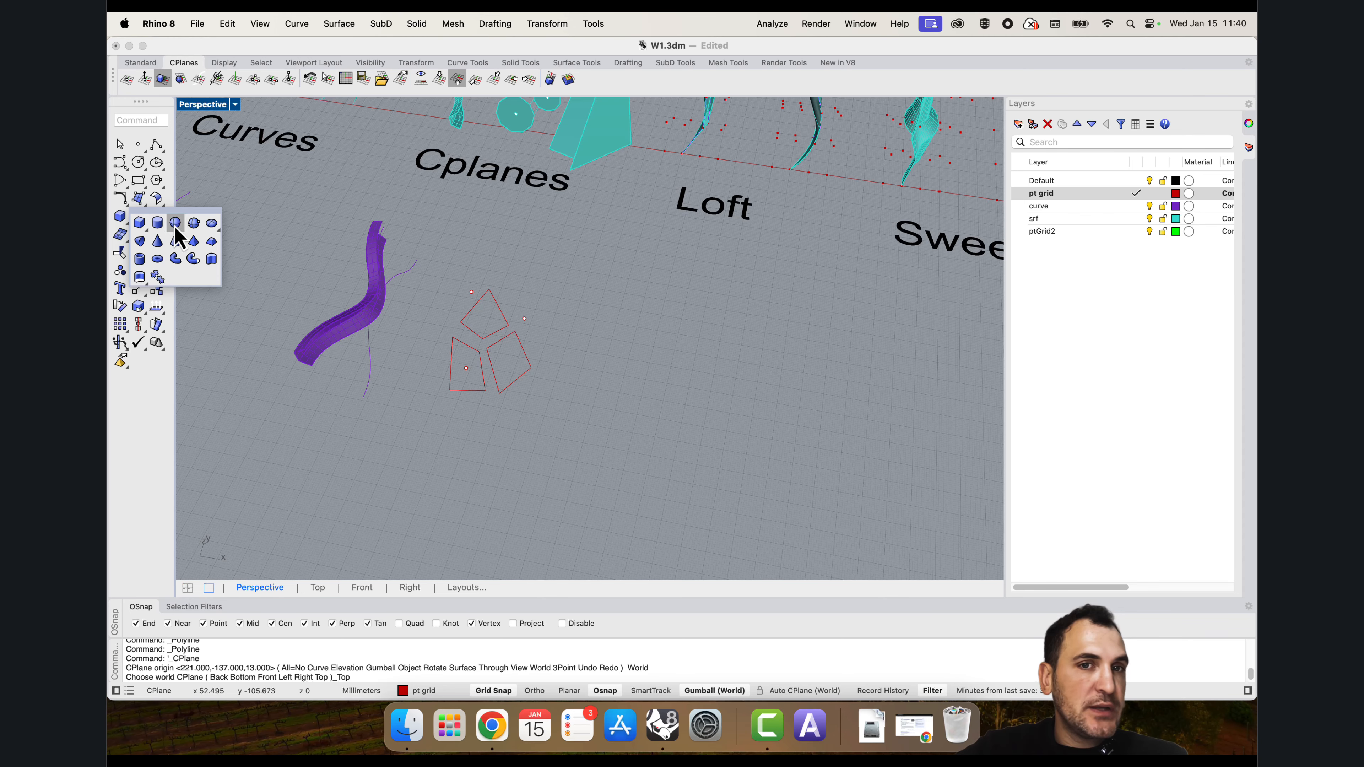
click(175, 225)
scroll(573, 302, down, 5)
scroll(448, 428, up, 4)
click(453, 401)
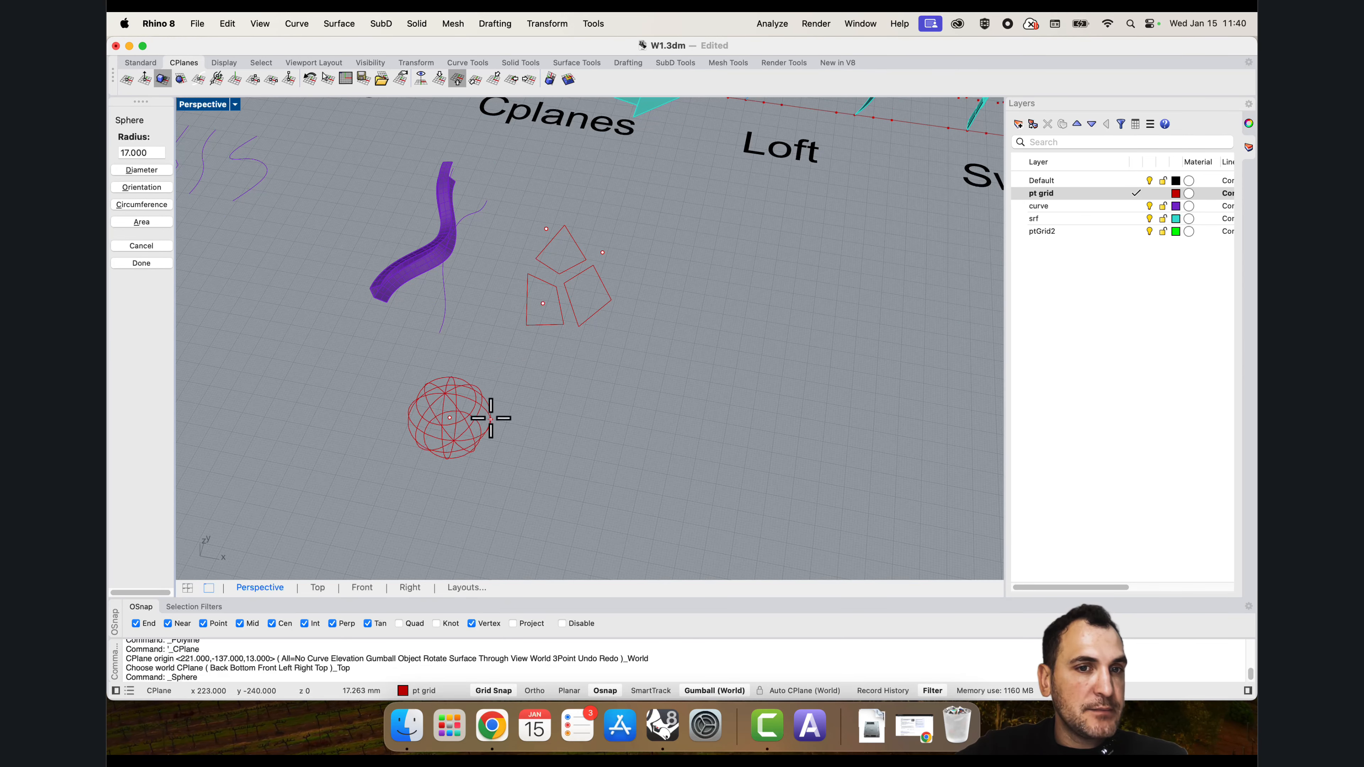
click(496, 415)
scroll(517, 396, up, 5)
right_drag(703, 347, 674, 352)
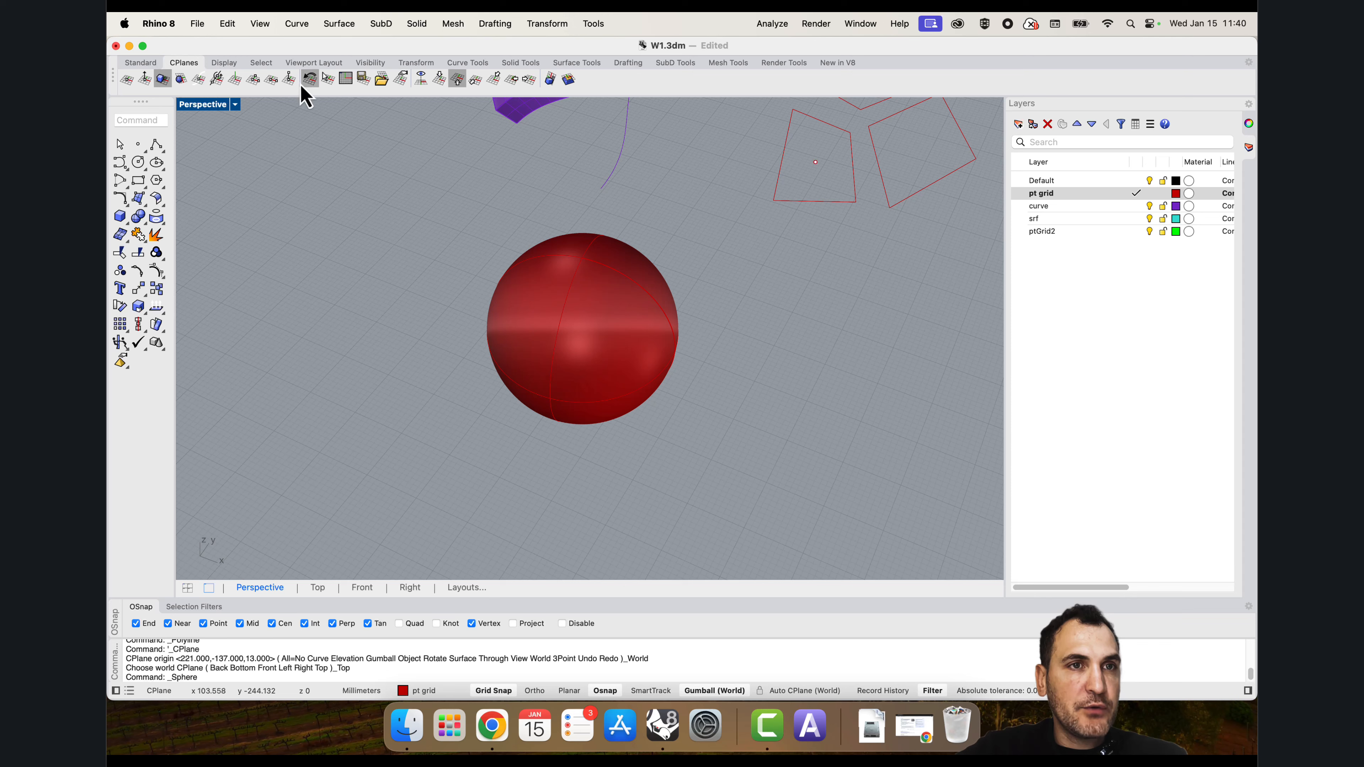
Step: Orient the construction plane to the sphere's surface, with its origin at a point on the side facing the view
click(182, 79)
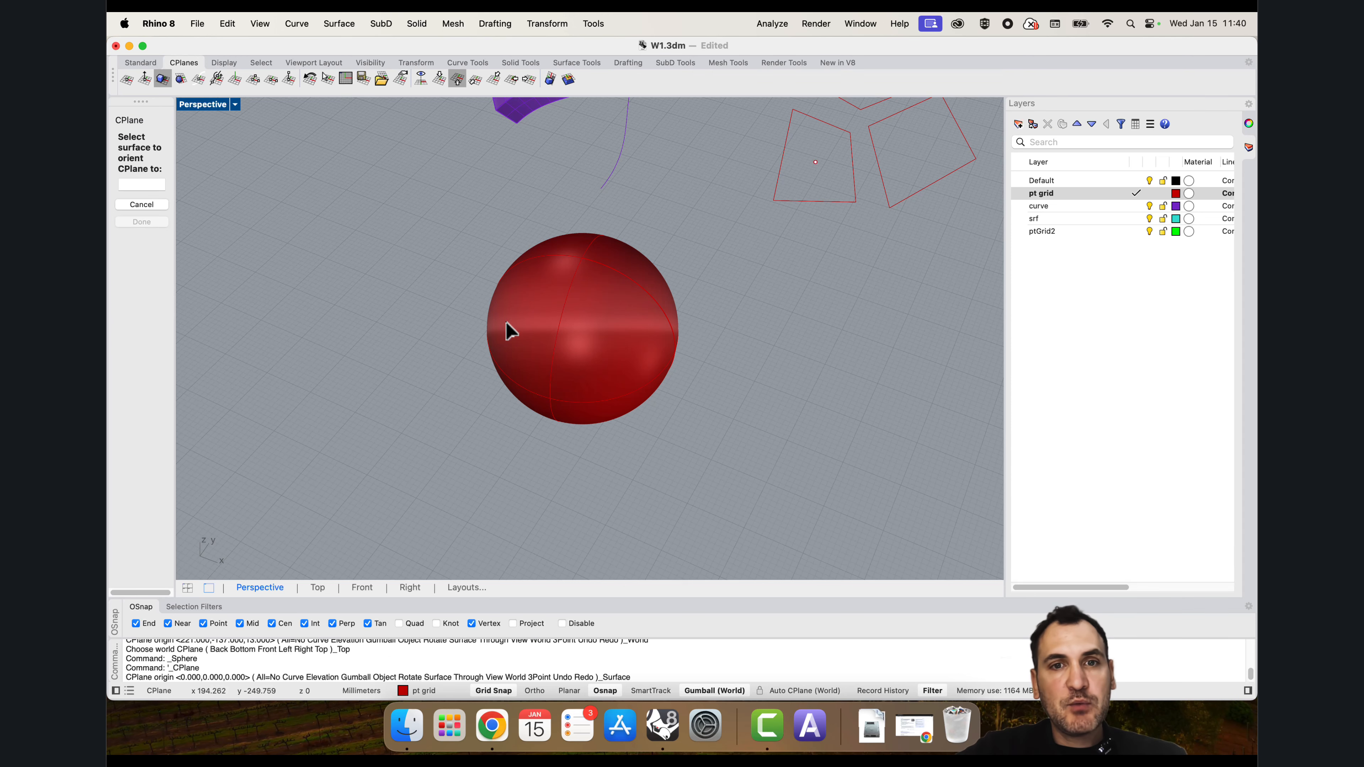
click(540, 324)
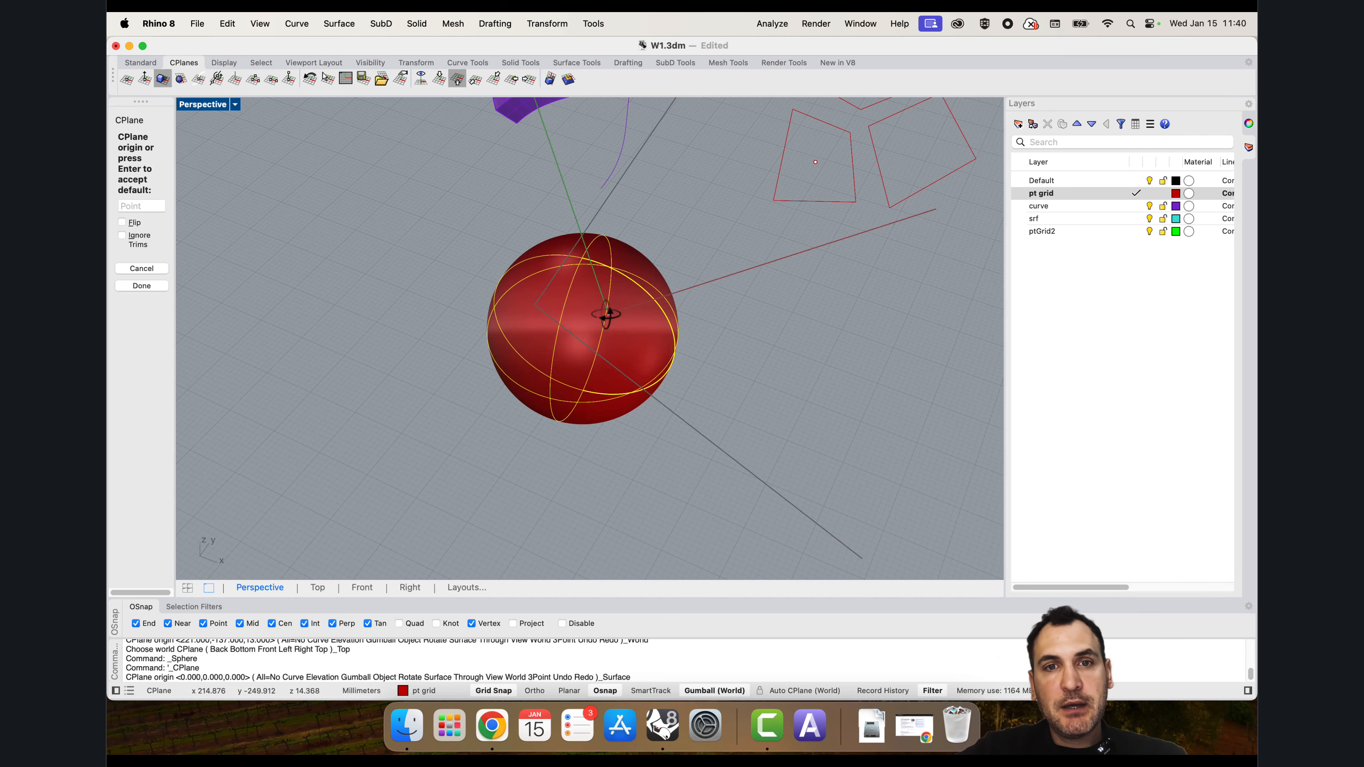
scroll(607, 315, up, 5)
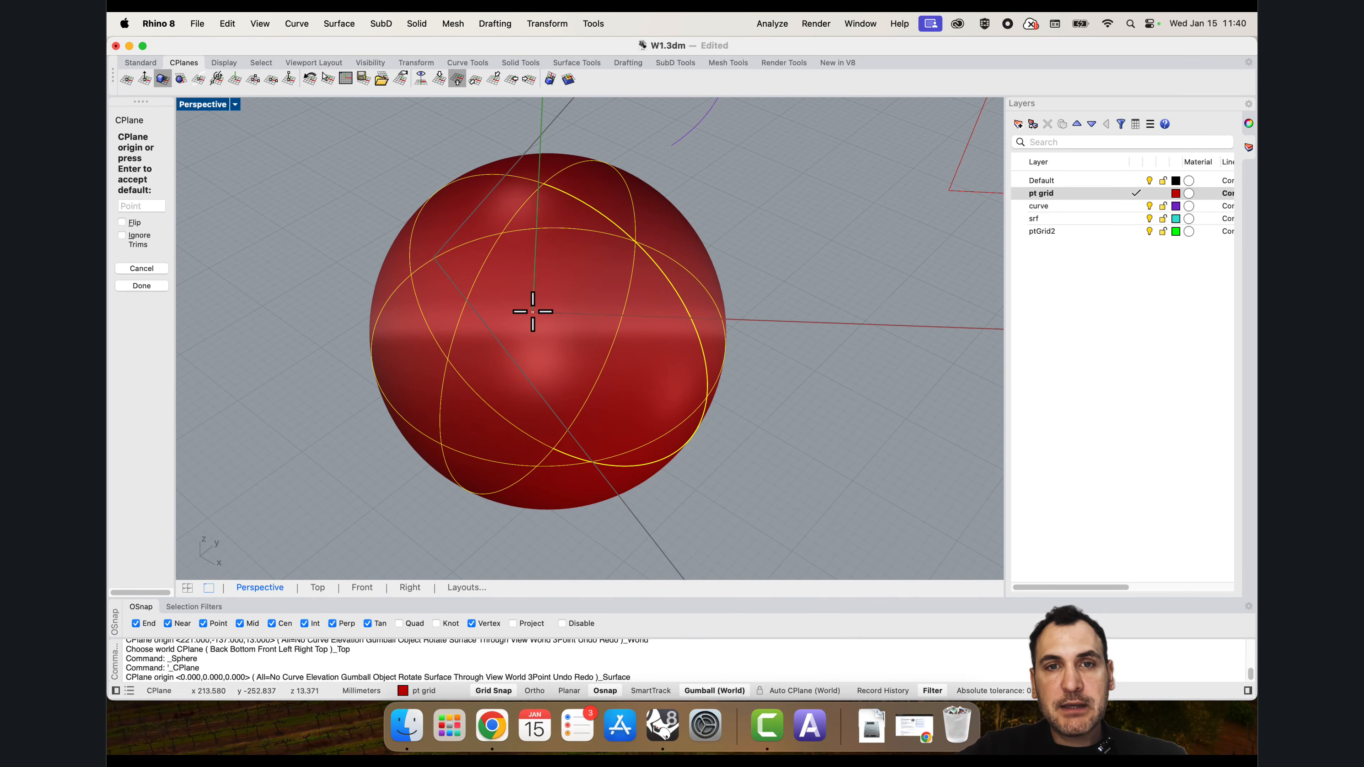
scroll(549, 304, down, 5)
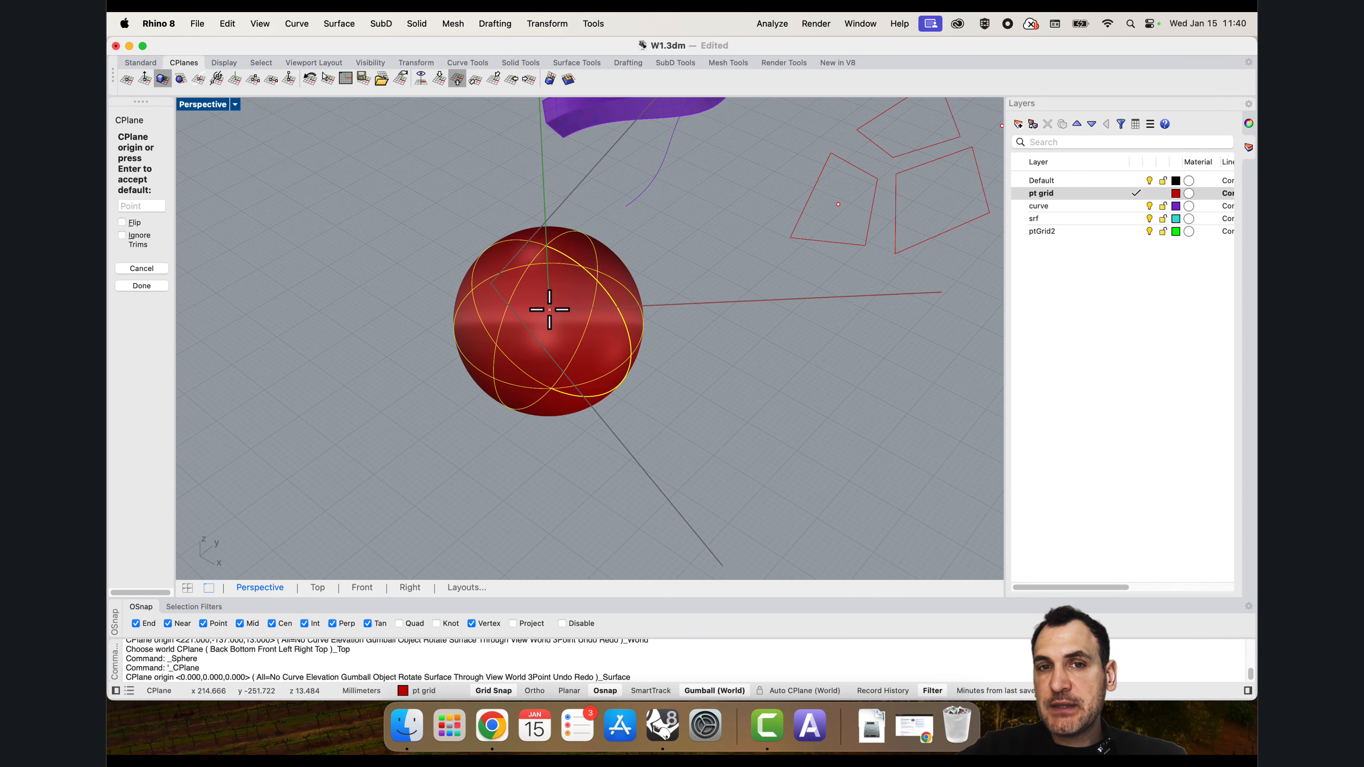
scroll(543, 305, up, 5)
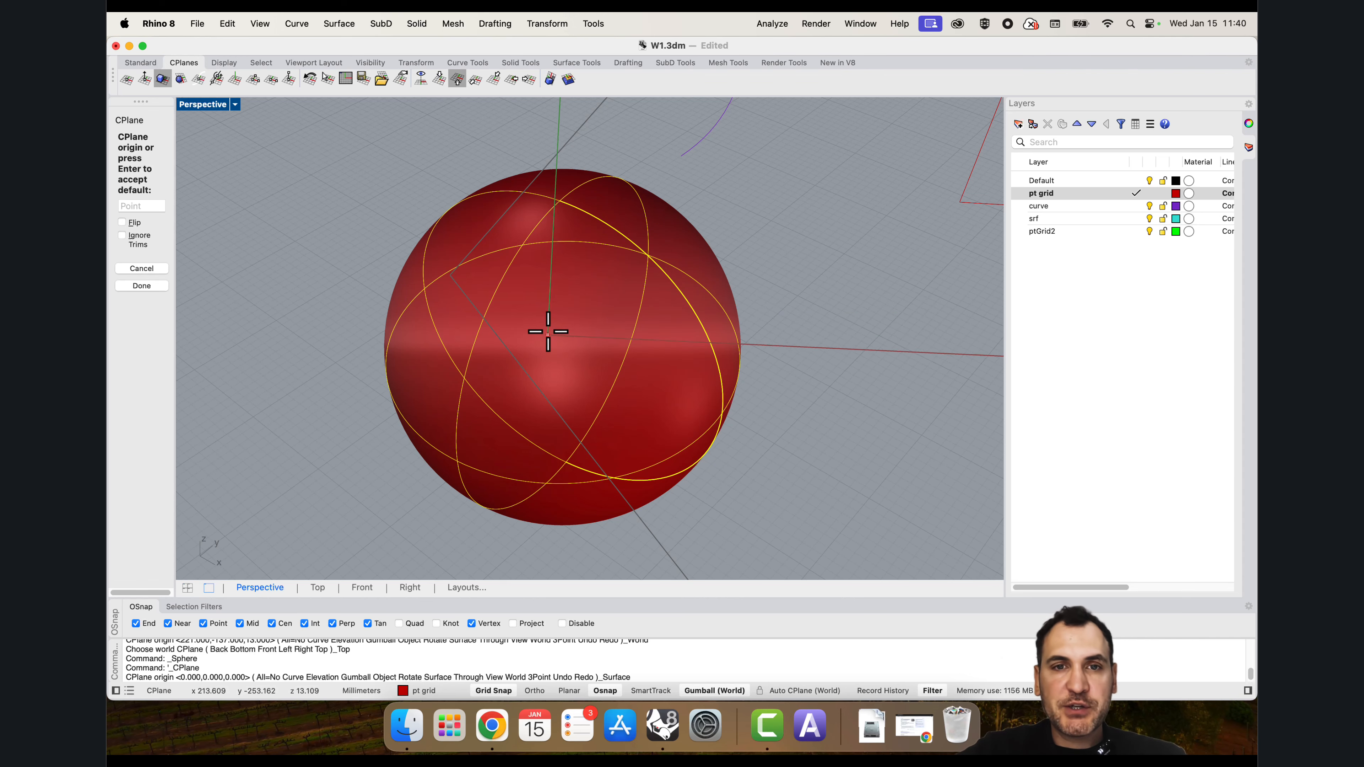
click(561, 327)
key(Return)
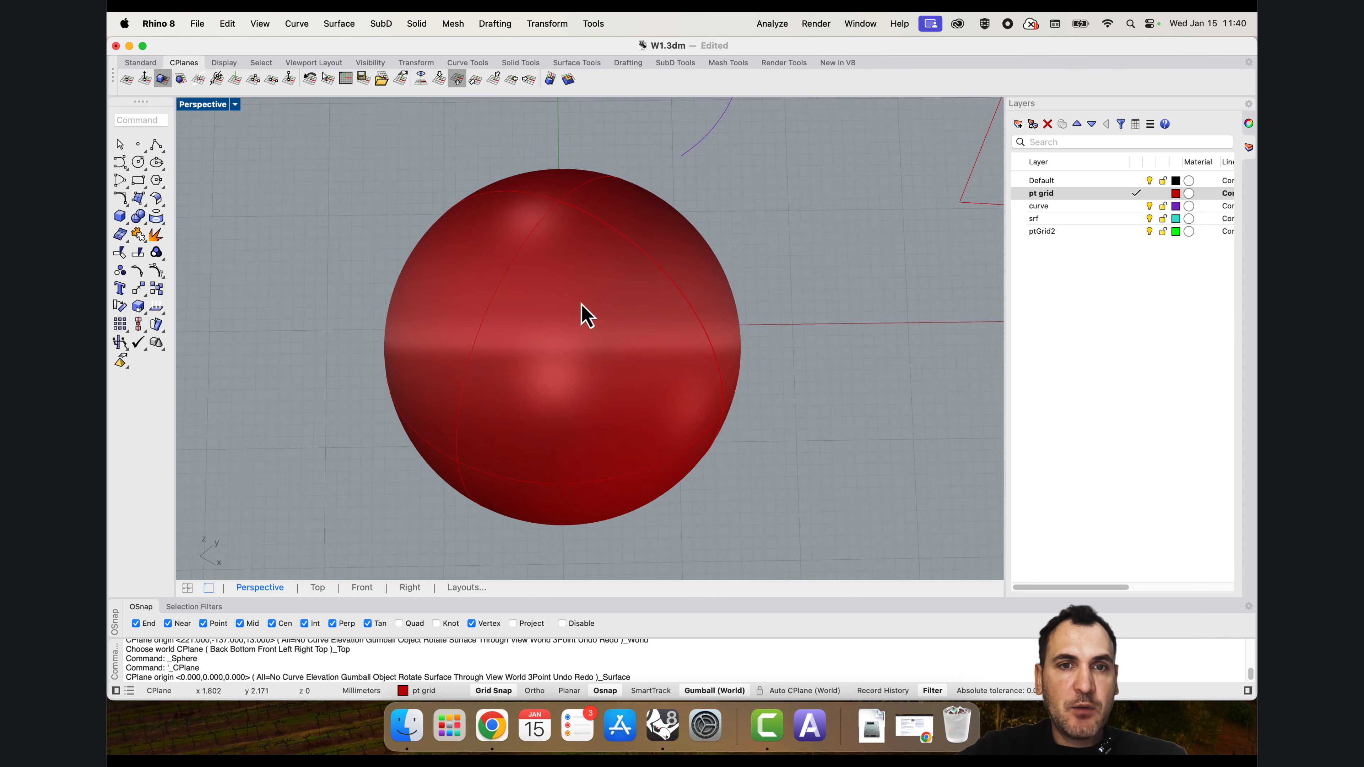
Step: Draw a closed four-sided polyline around the sphere on the construction plane tangent to it
scroll(581, 306, down, 5)
right_drag(580, 306, 453, 231)
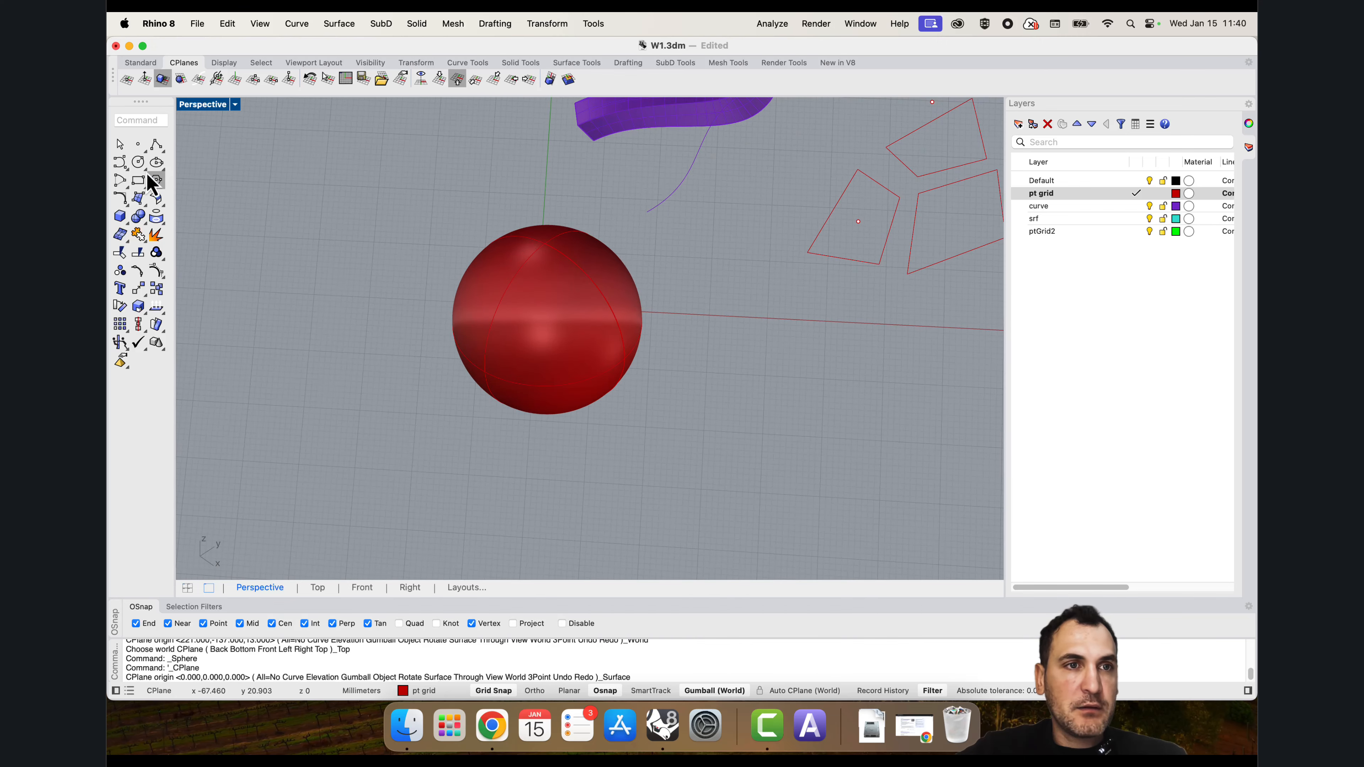
click(156, 144)
click(493, 209)
click(590, 197)
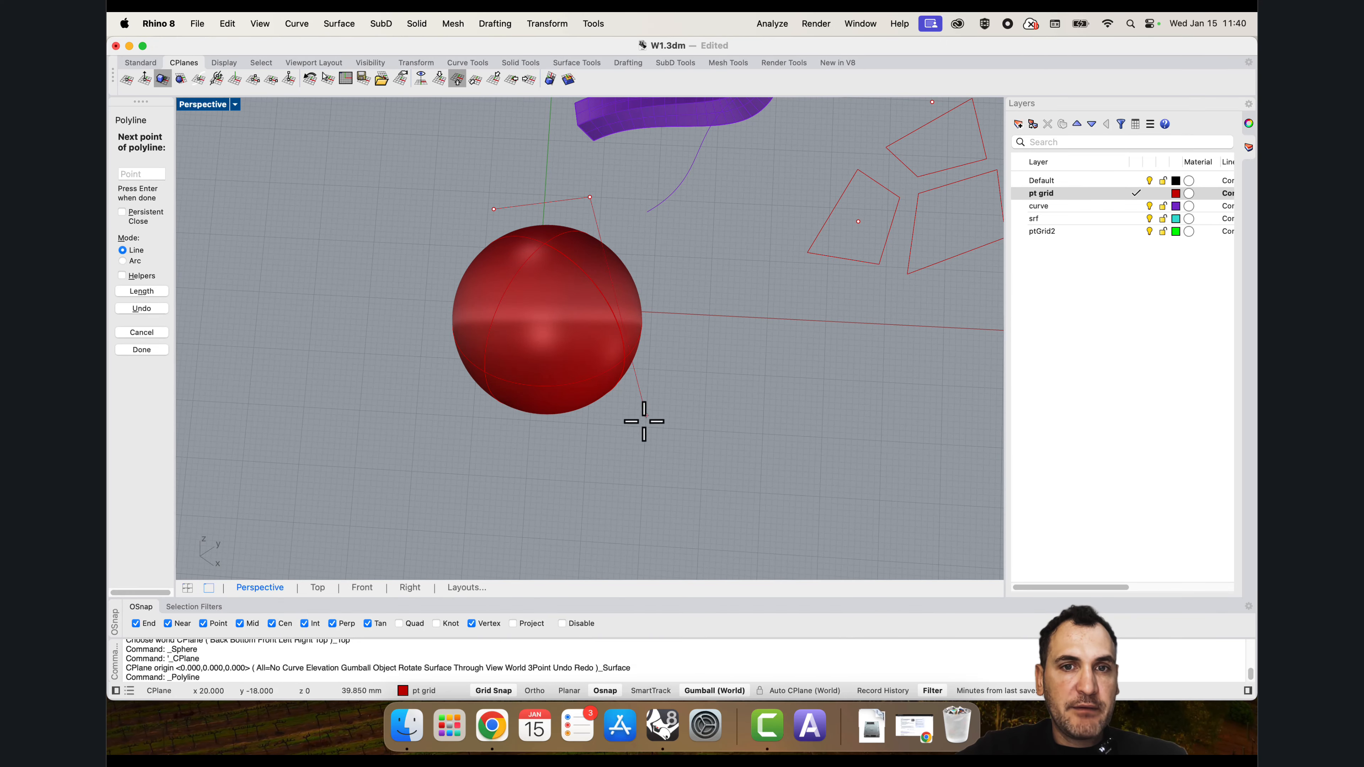
click(645, 432)
text(c)
key(Return)
Step: Fill the polyline around the sphere with a planar surface using PlanarSrf
right_drag(478, 384, 545, 395)
click(573, 358)
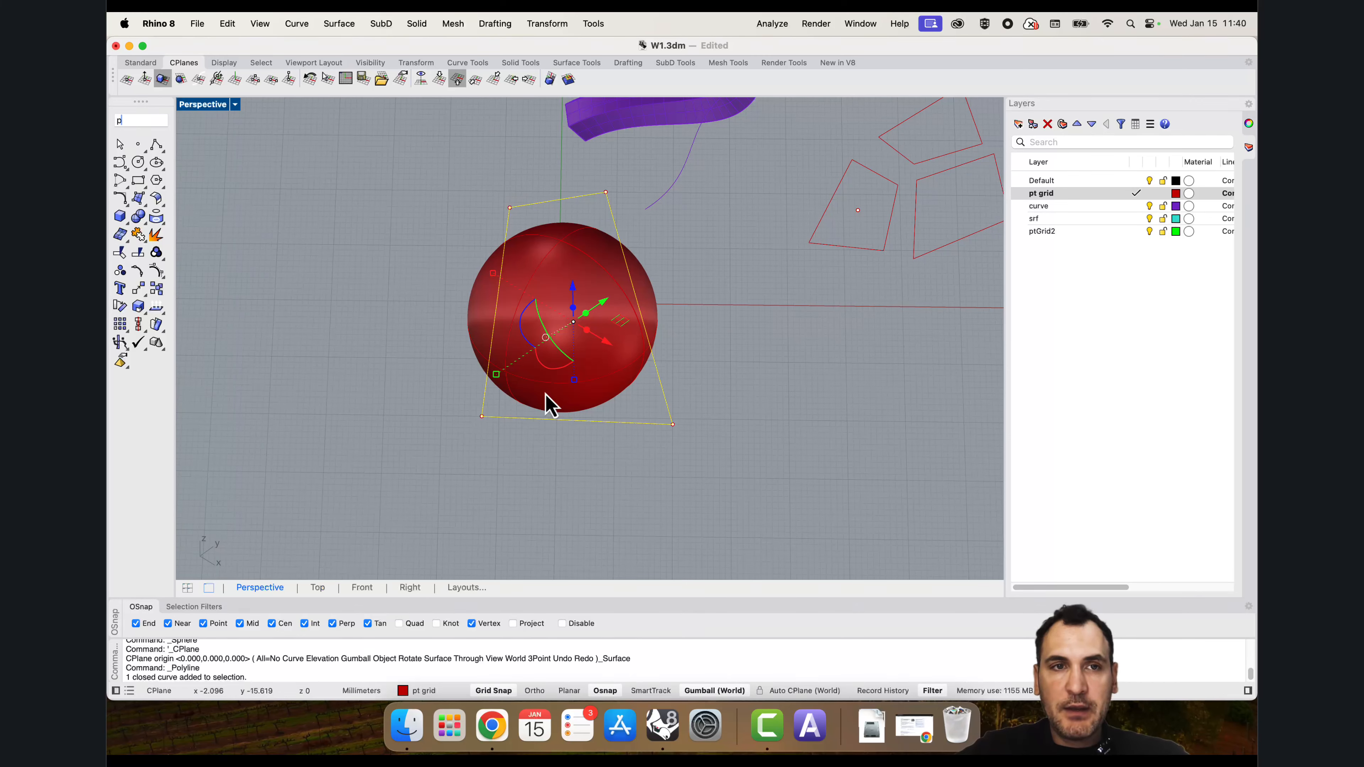
text(planarsrf)
key(Return)
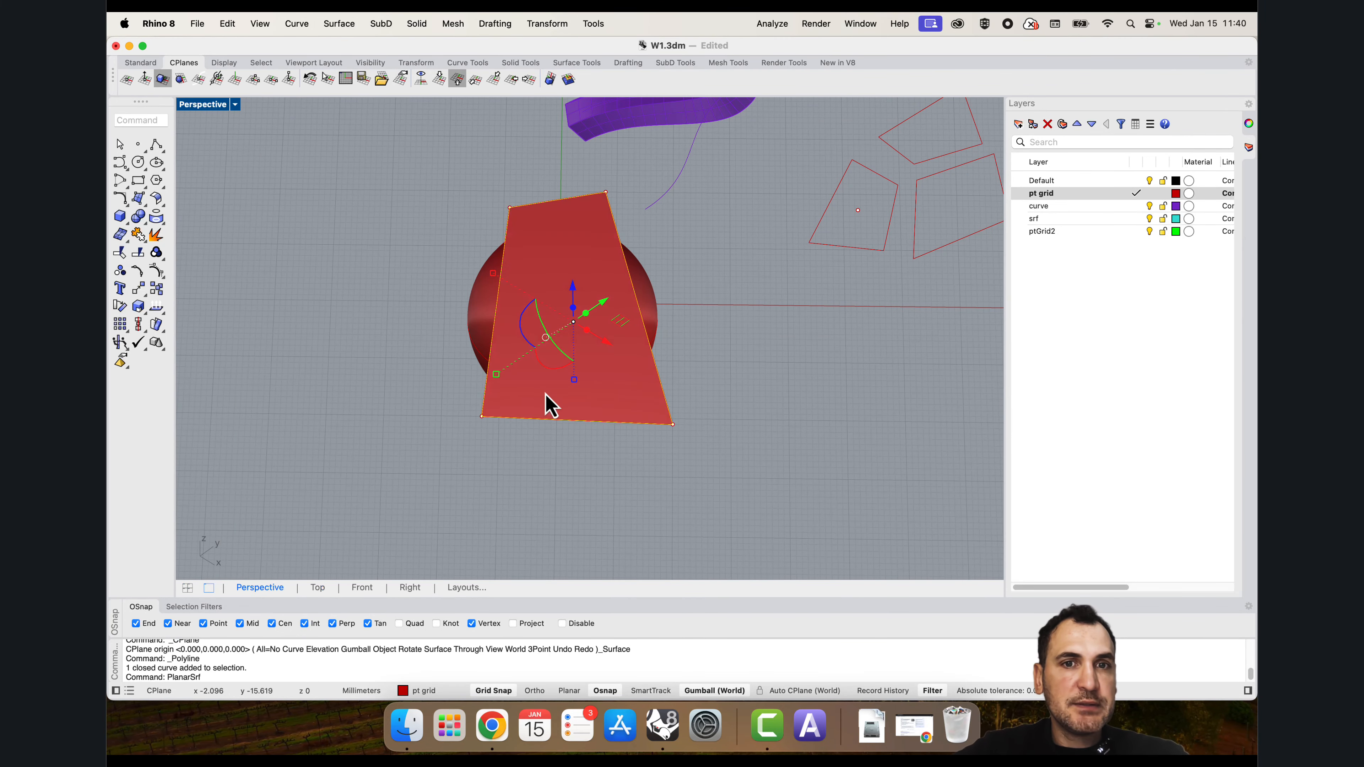
click(603, 437)
Step: Orient the construction plane to the sphere's surface at a second point, beside the planar surface
right_drag(603, 437, 562, 261)
click(199, 79)
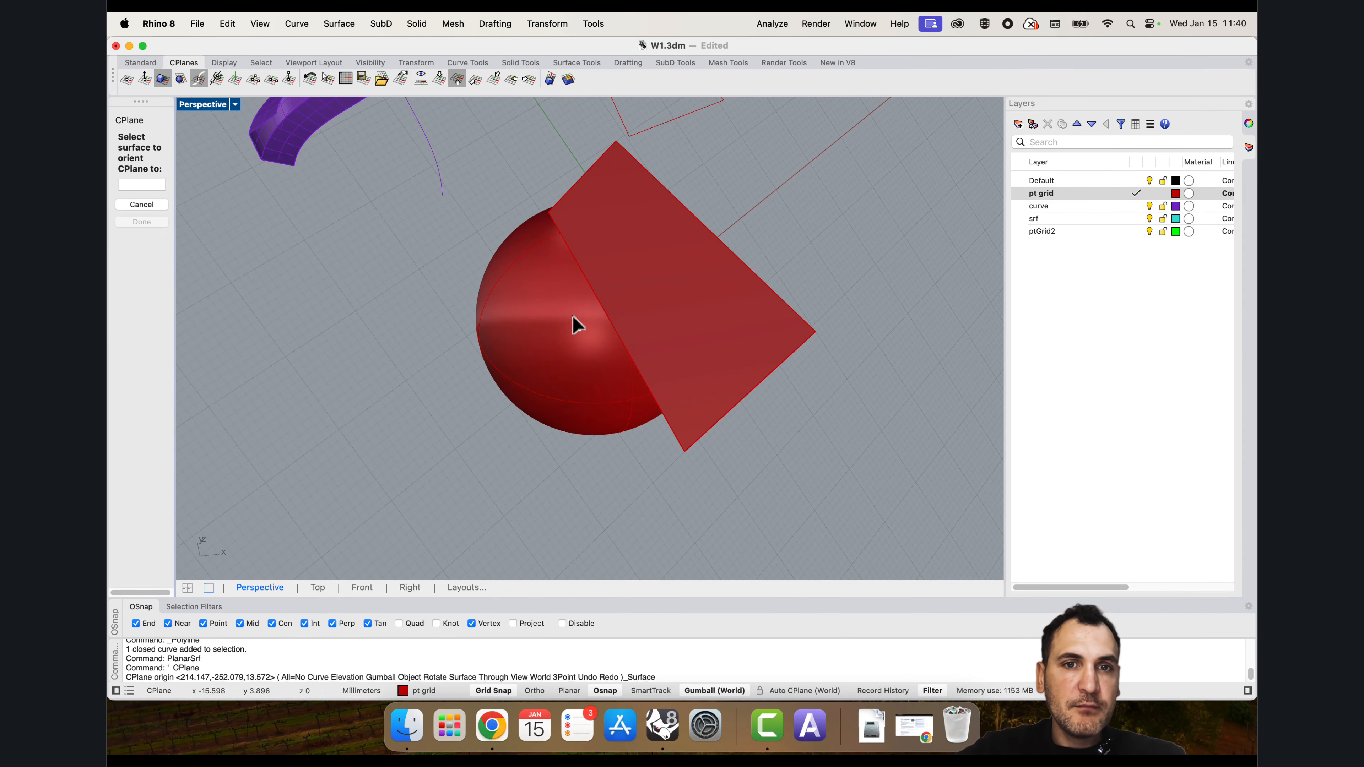
click(572, 320)
click(567, 305)
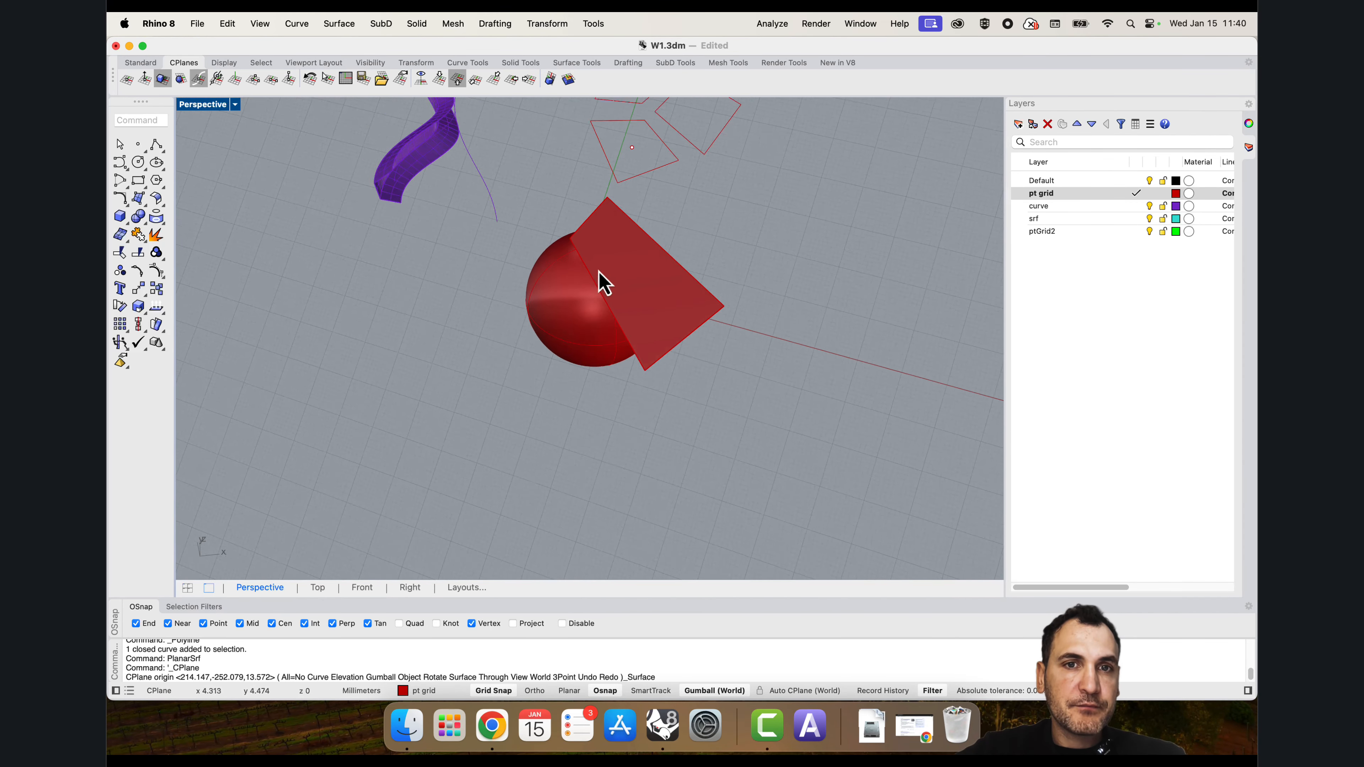
Step: Draw a closed four-sided polyline around the sphere on the second tangent construction plane
click(156, 144)
click(494, 222)
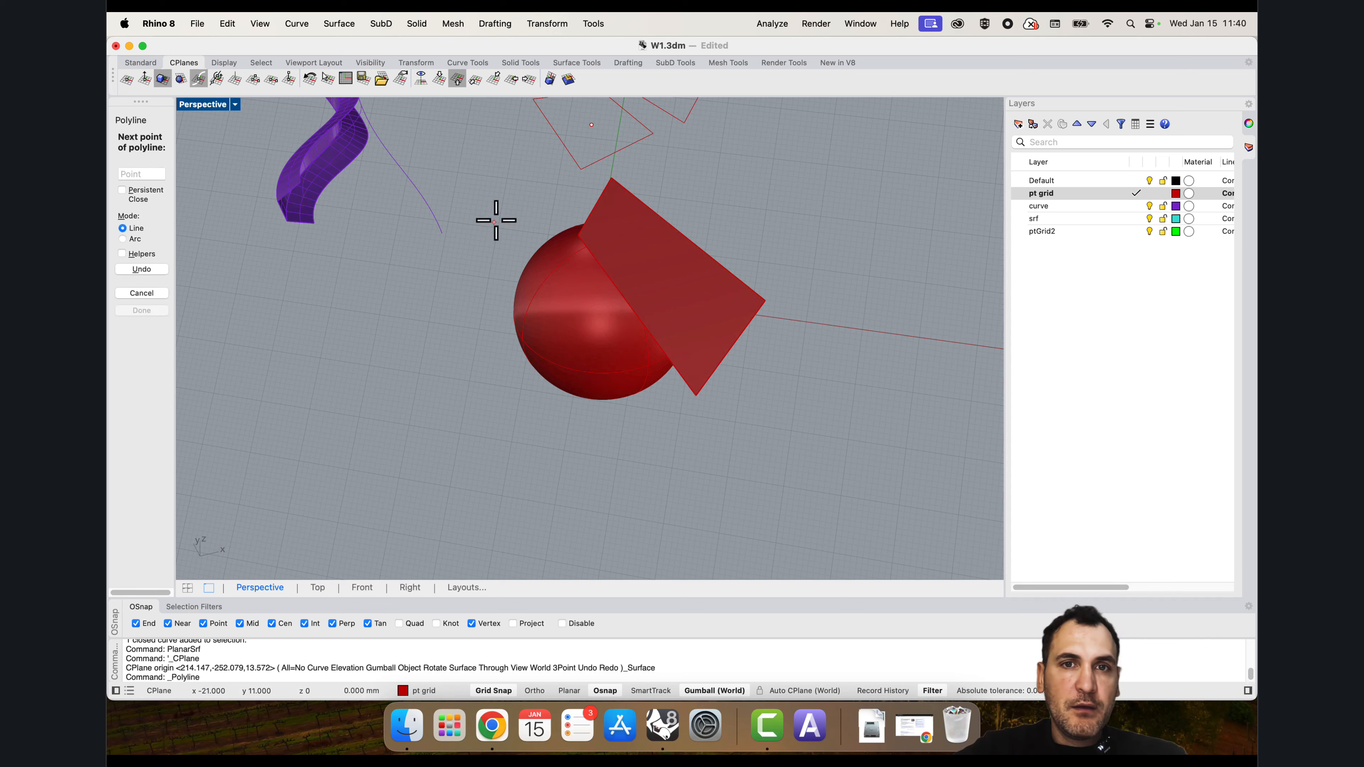
click(647, 180)
click(758, 387)
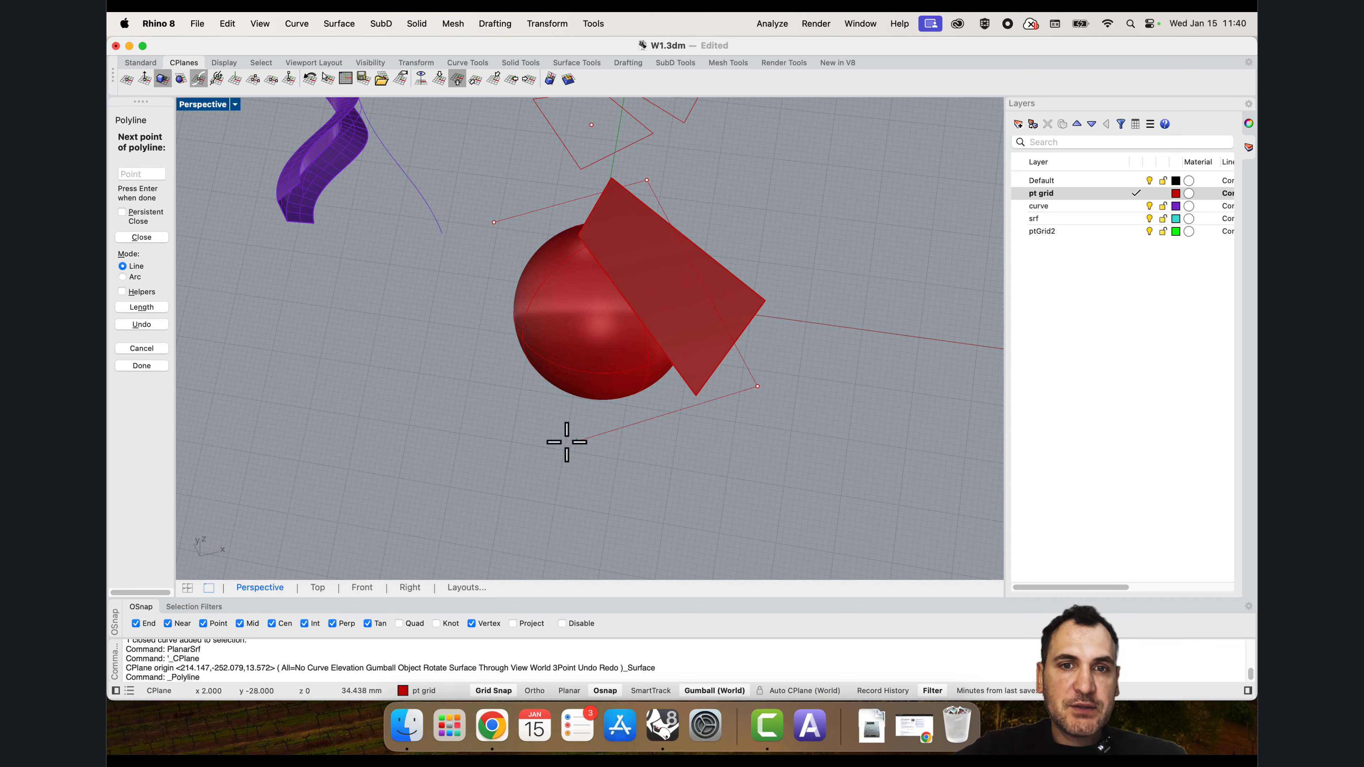
click(527, 445)
click(495, 222)
Step: Create a planar surface from the second tangent polyline using PlanarSrf
click(607, 423)
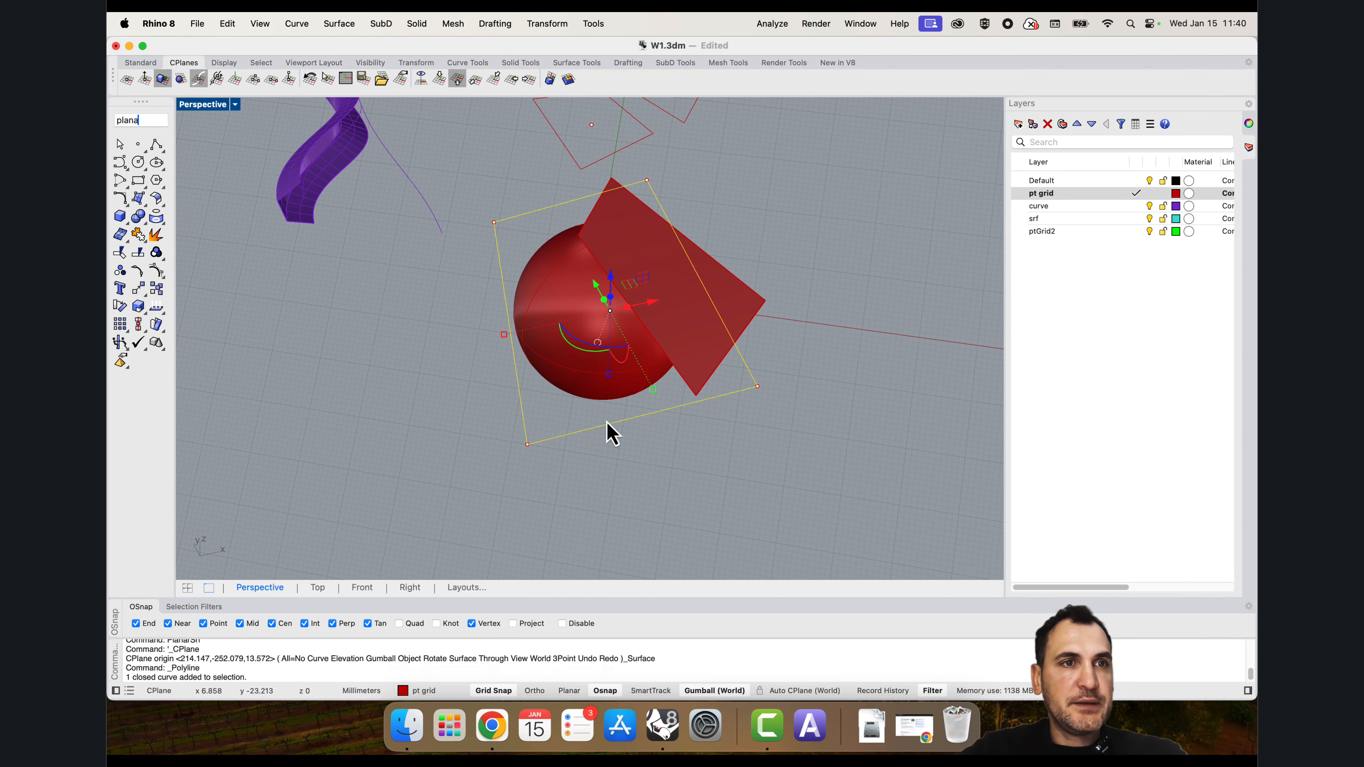
key(Return)
right_drag(653, 419, 544, 308)
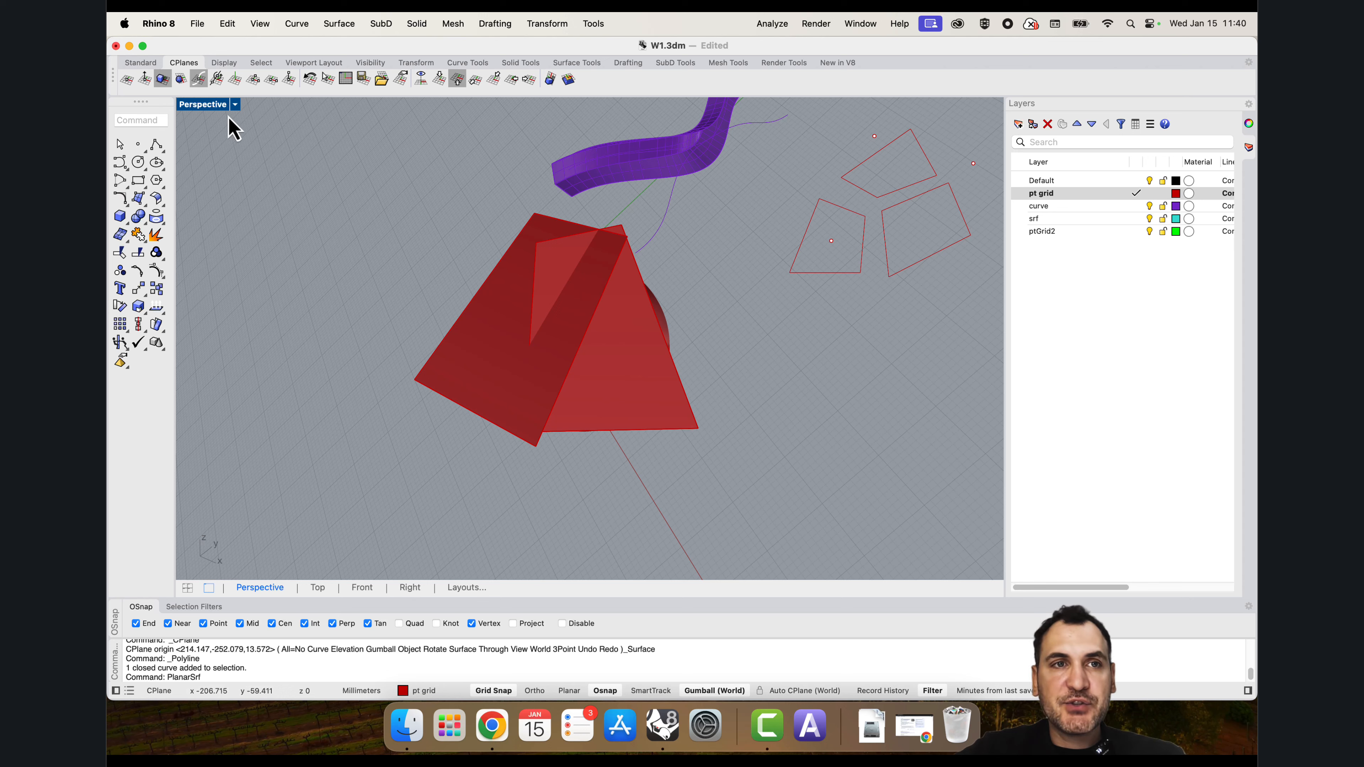
Step: Move both planar surfaces touching the sphere to the srf layer
click(459, 360)
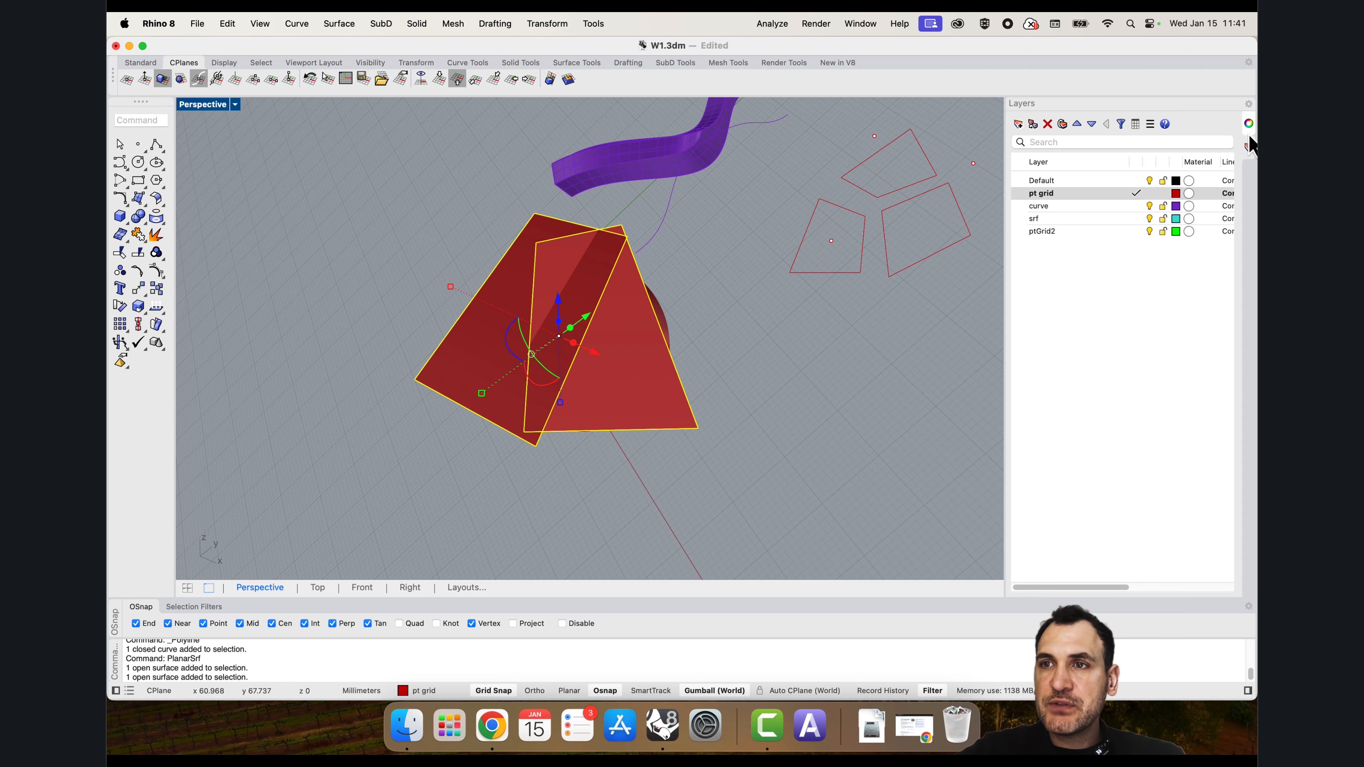
click(1249, 125)
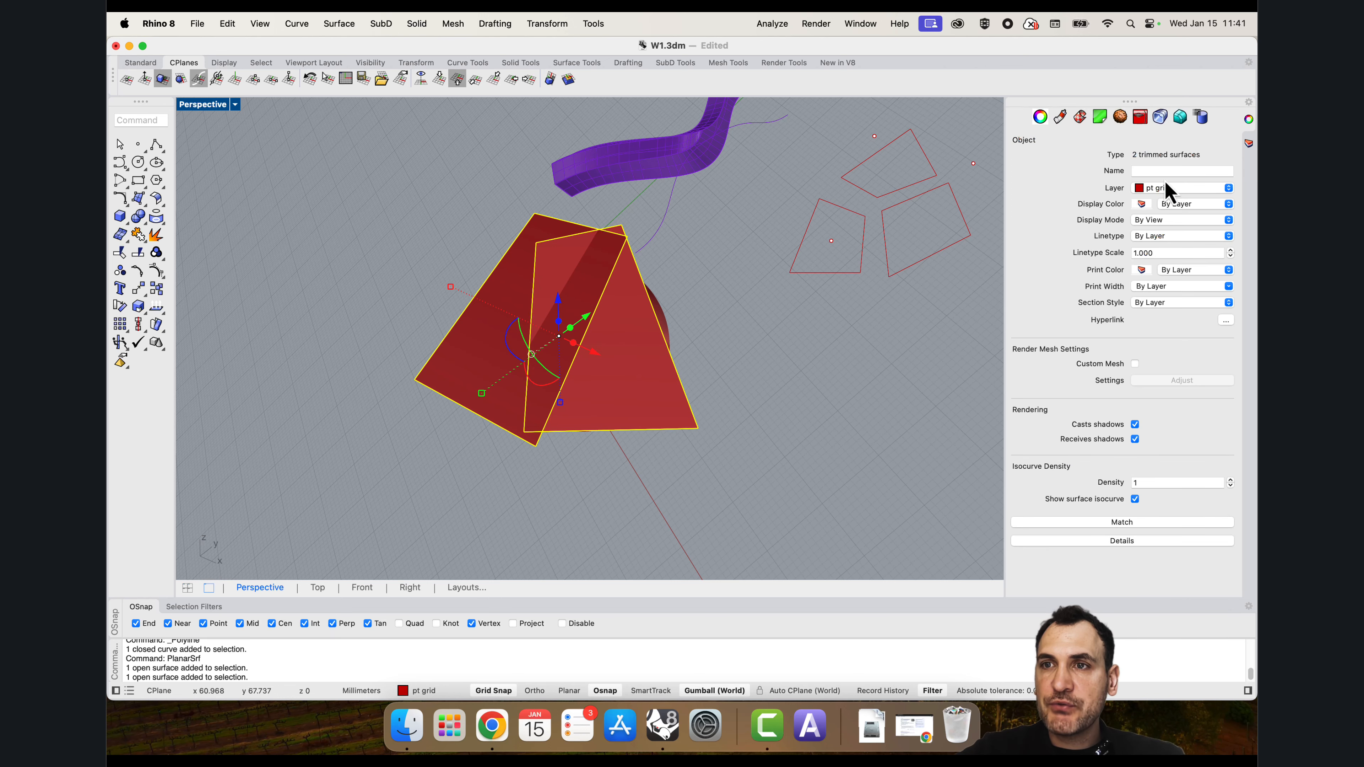
click(1144, 188)
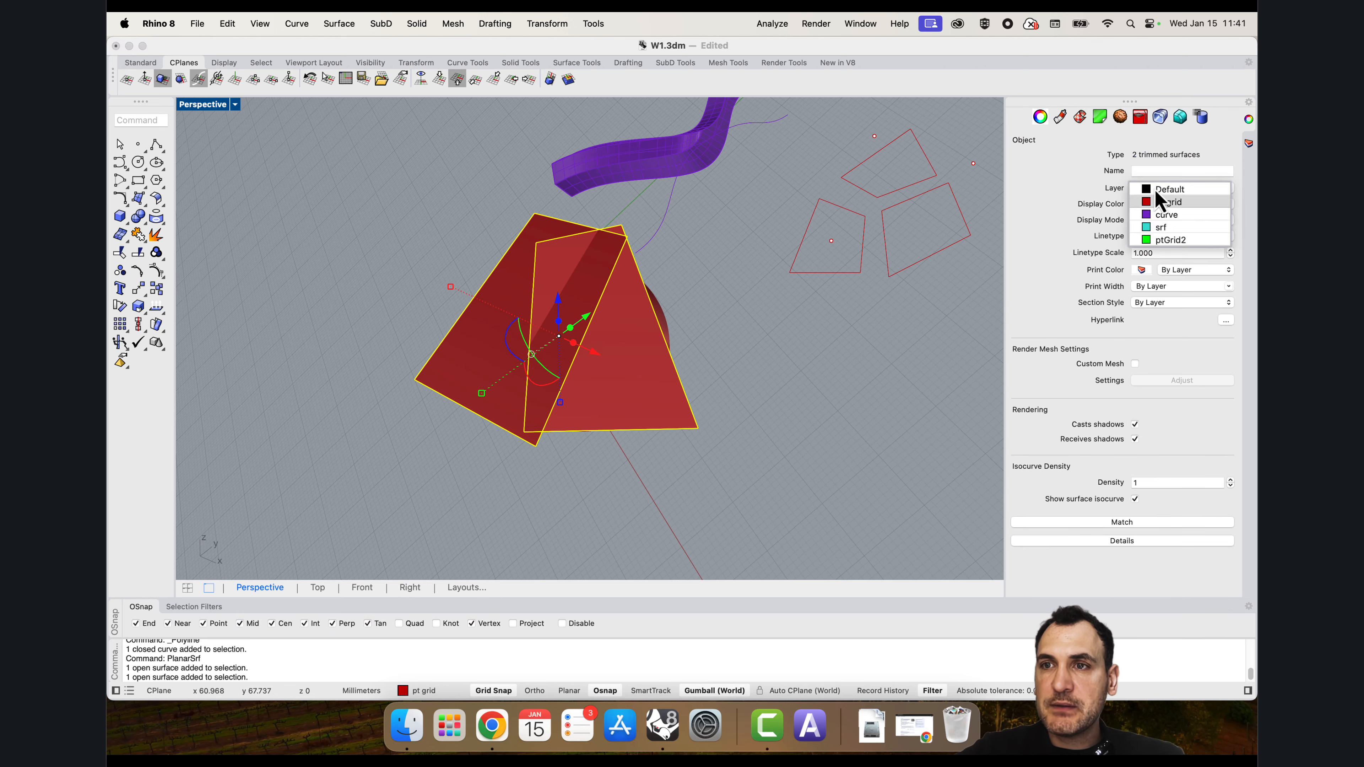
click(1161, 229)
click(837, 341)
Step: Extend the side edge of the first tangent surface with ExtendSrf, in Line mode with Merge on, past the other planar surface
scroll(682, 311, down, 5)
right_drag(664, 304, 685, 302)
scroll(650, 308, up, 5)
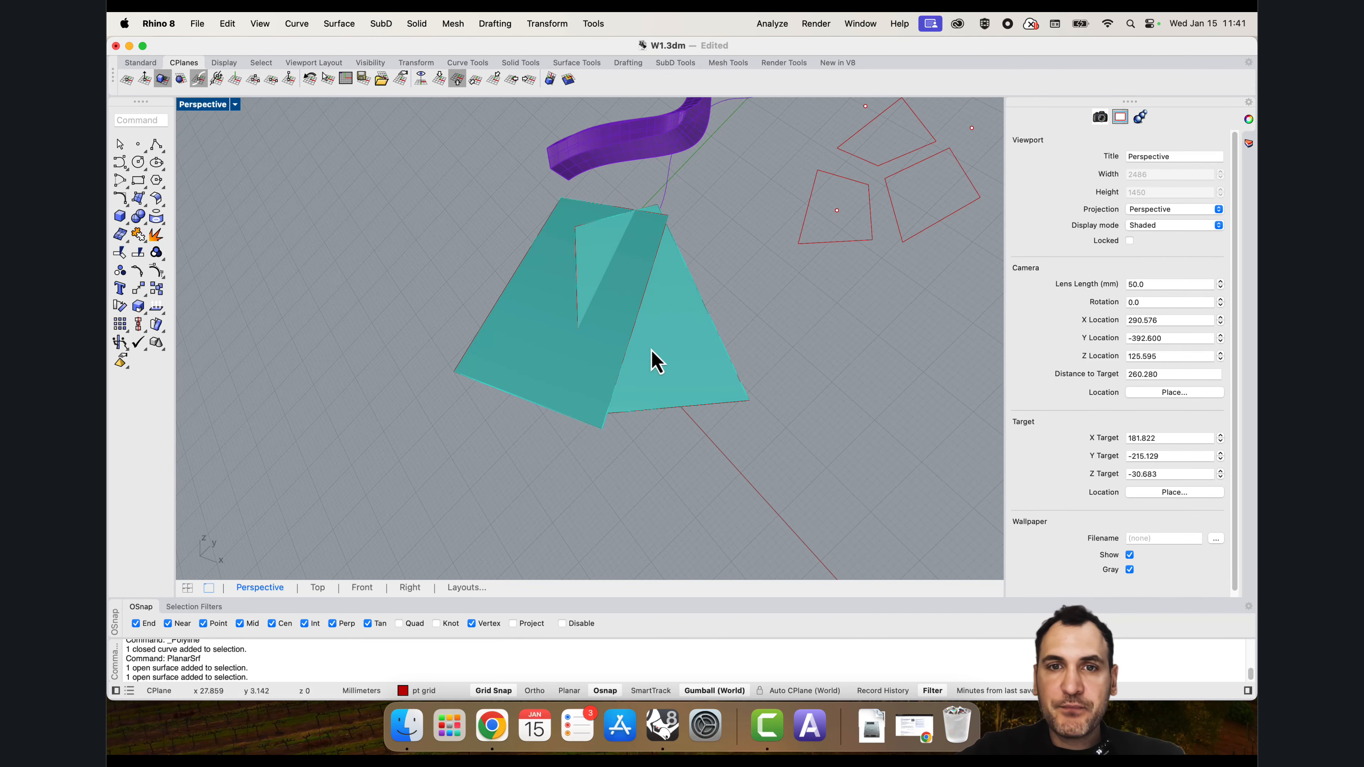
scroll(617, 385, up, 3)
right_drag(618, 396, 628, 387)
right_drag(490, 342, 464, 242)
text(ex)
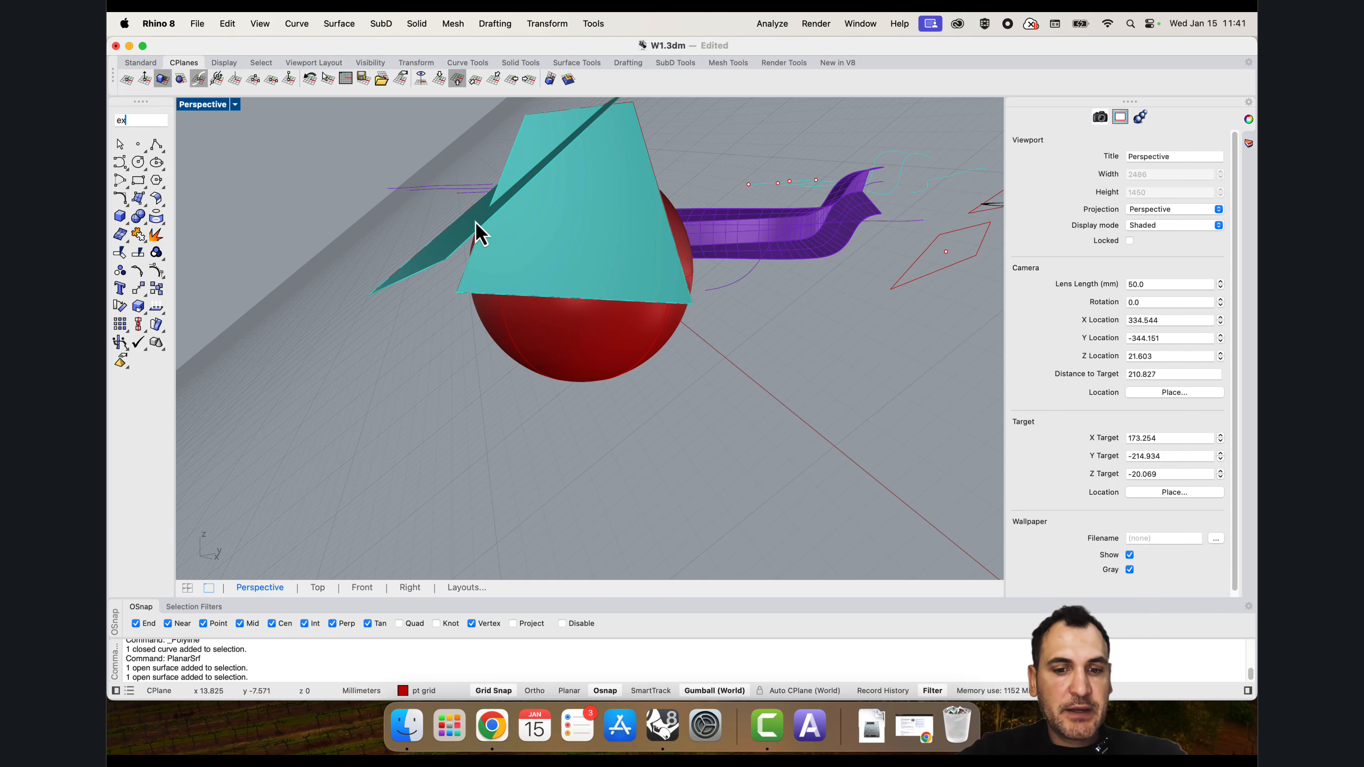
text(t)
key(Return)
click(466, 271)
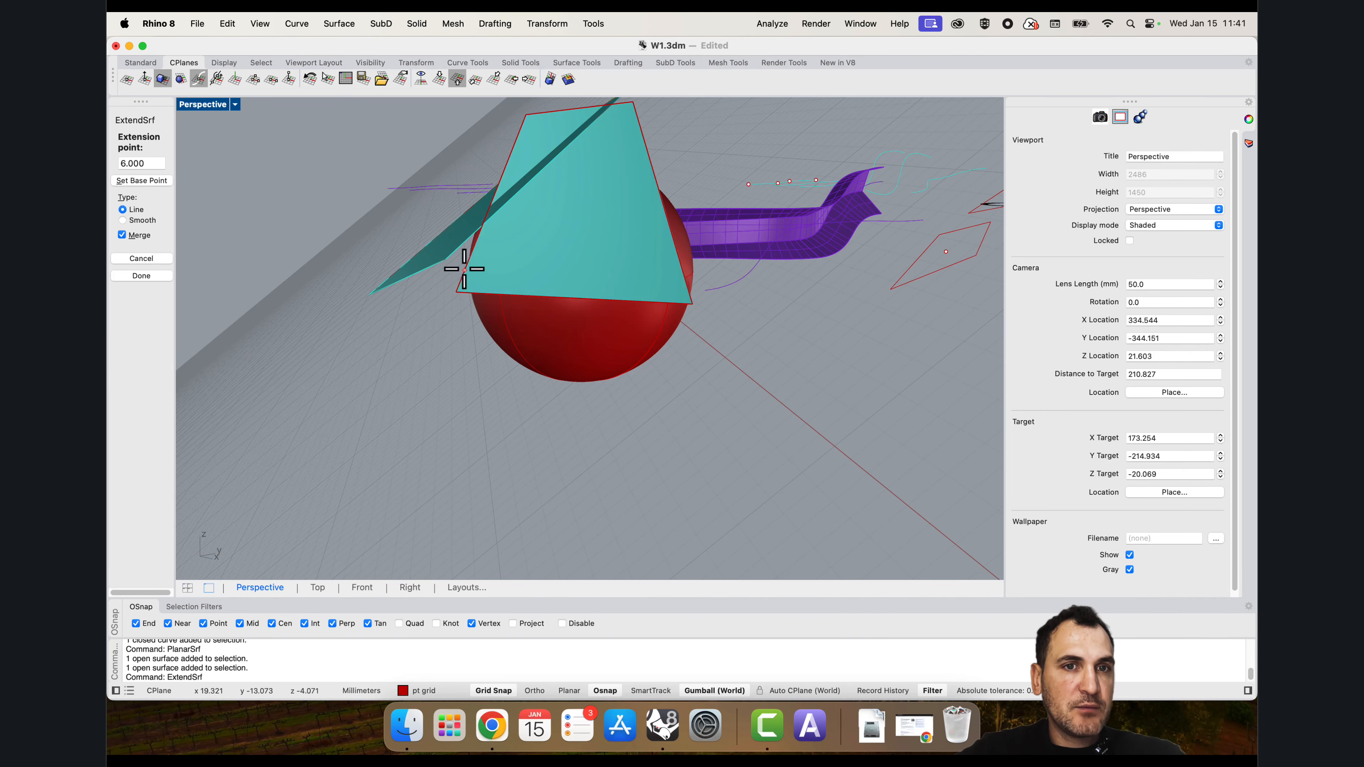
click(398, 225)
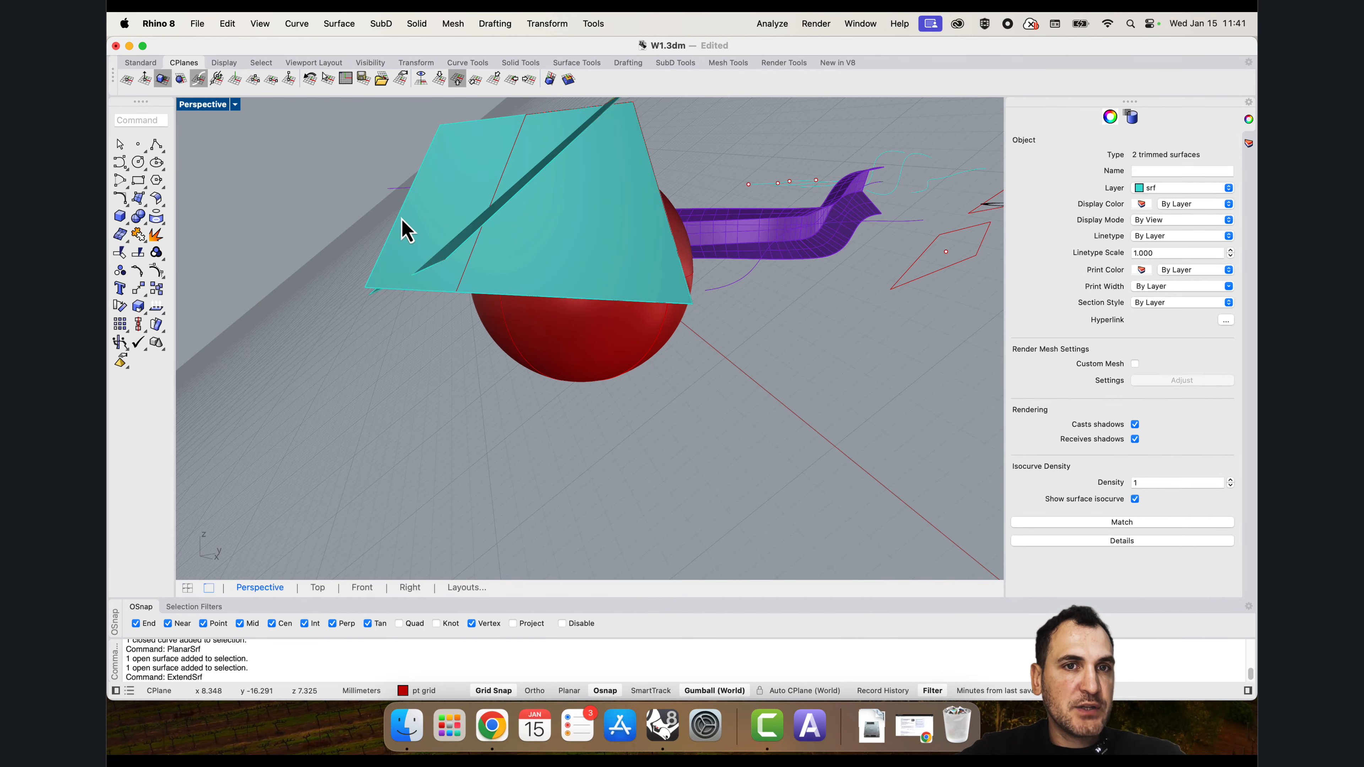
Step: Delete the original outline polyline lying inside the extended surface
right_drag(399, 228, 727, 312)
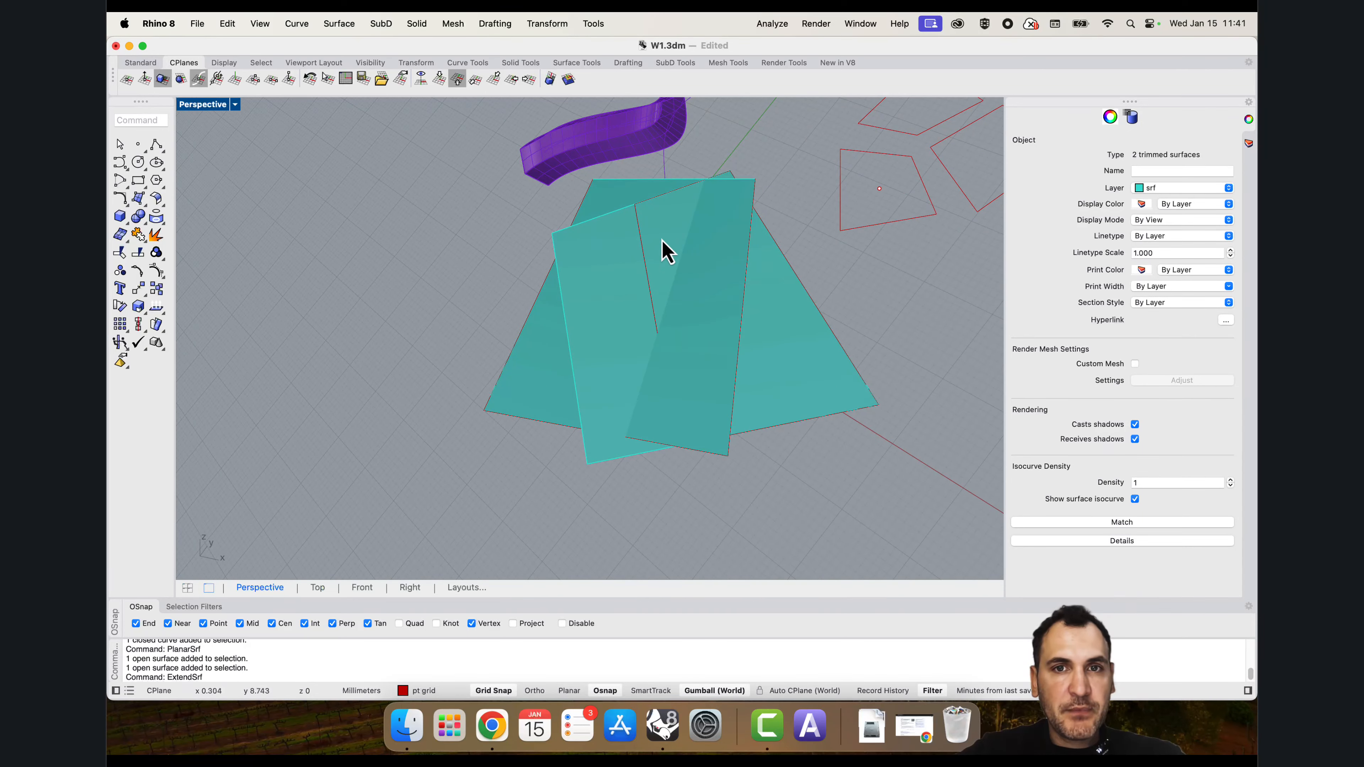
click(646, 262)
key(Delete)
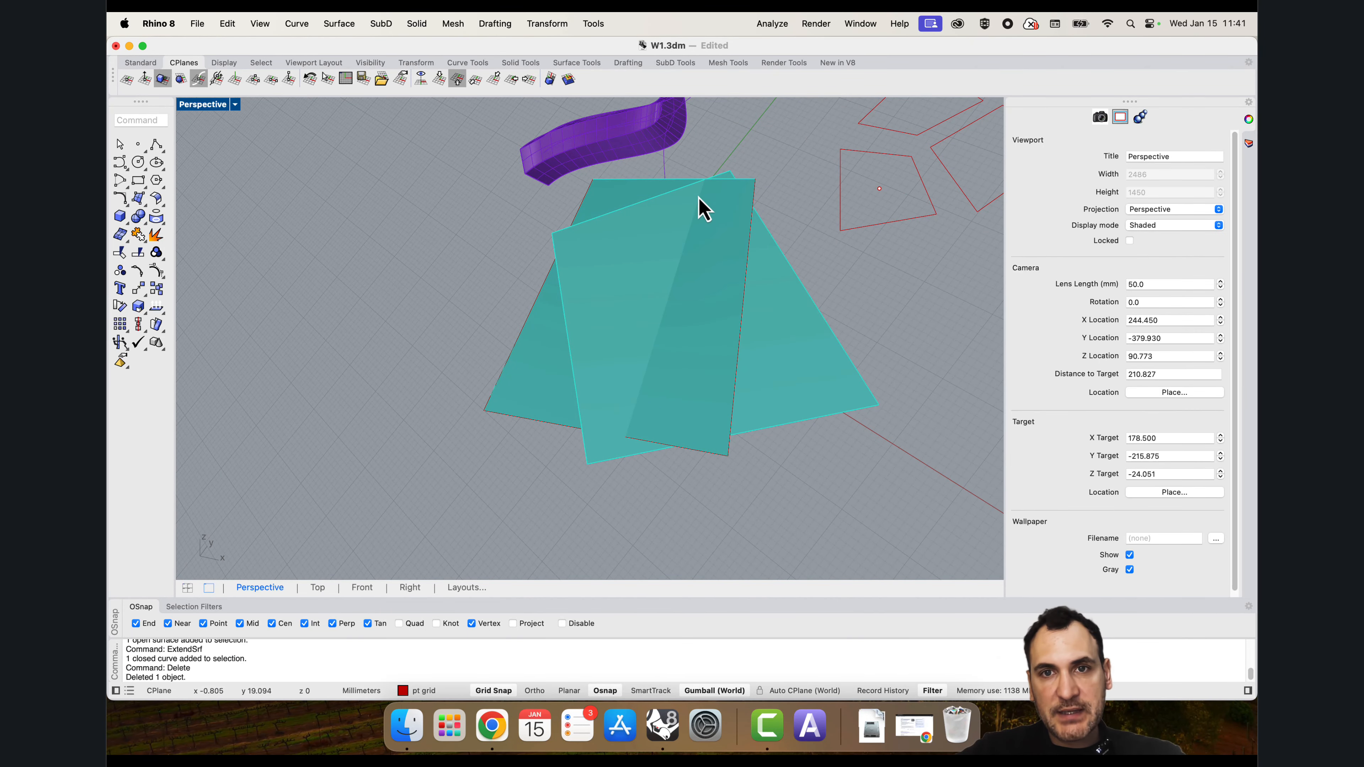
Step: Create the intersection curve between the two tangent planar surfaces using Intersect
text(Intersect)
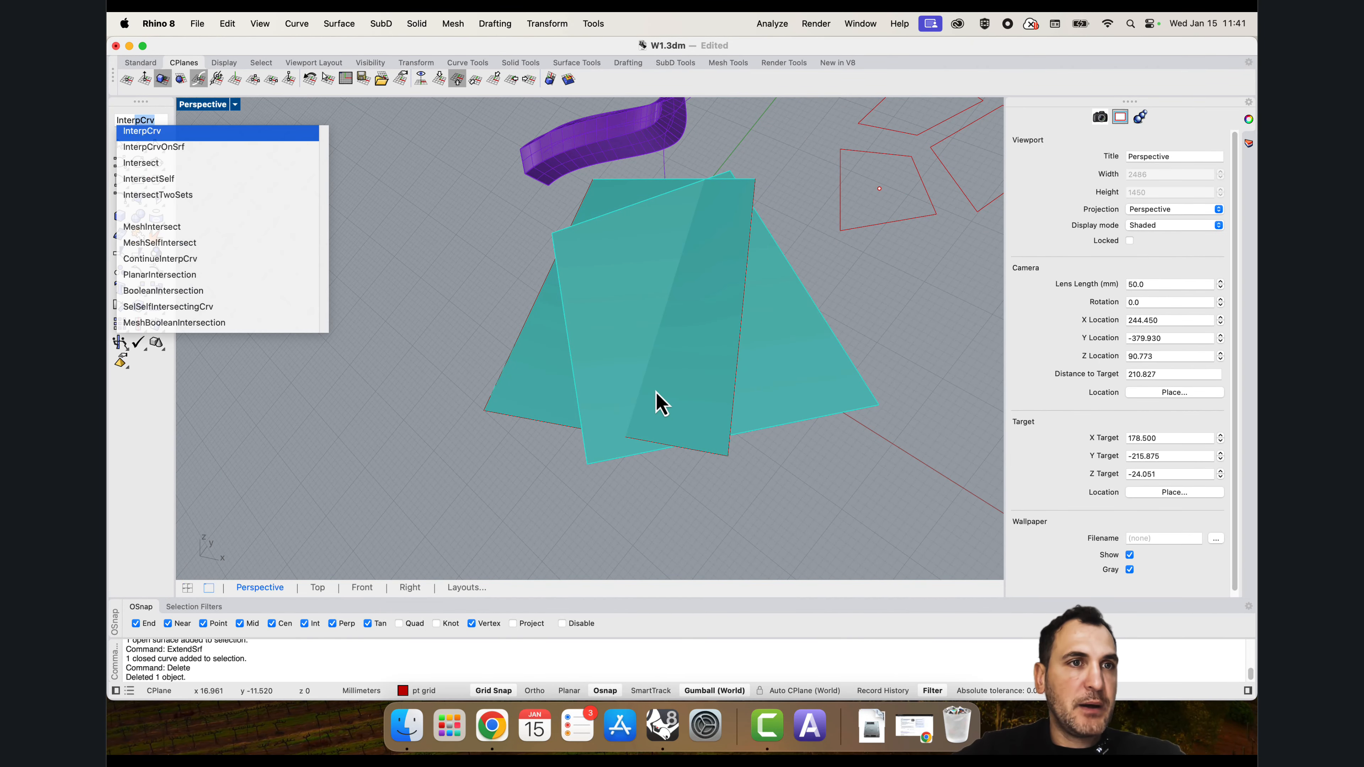
key(Return)
click(701, 368)
click(628, 327)
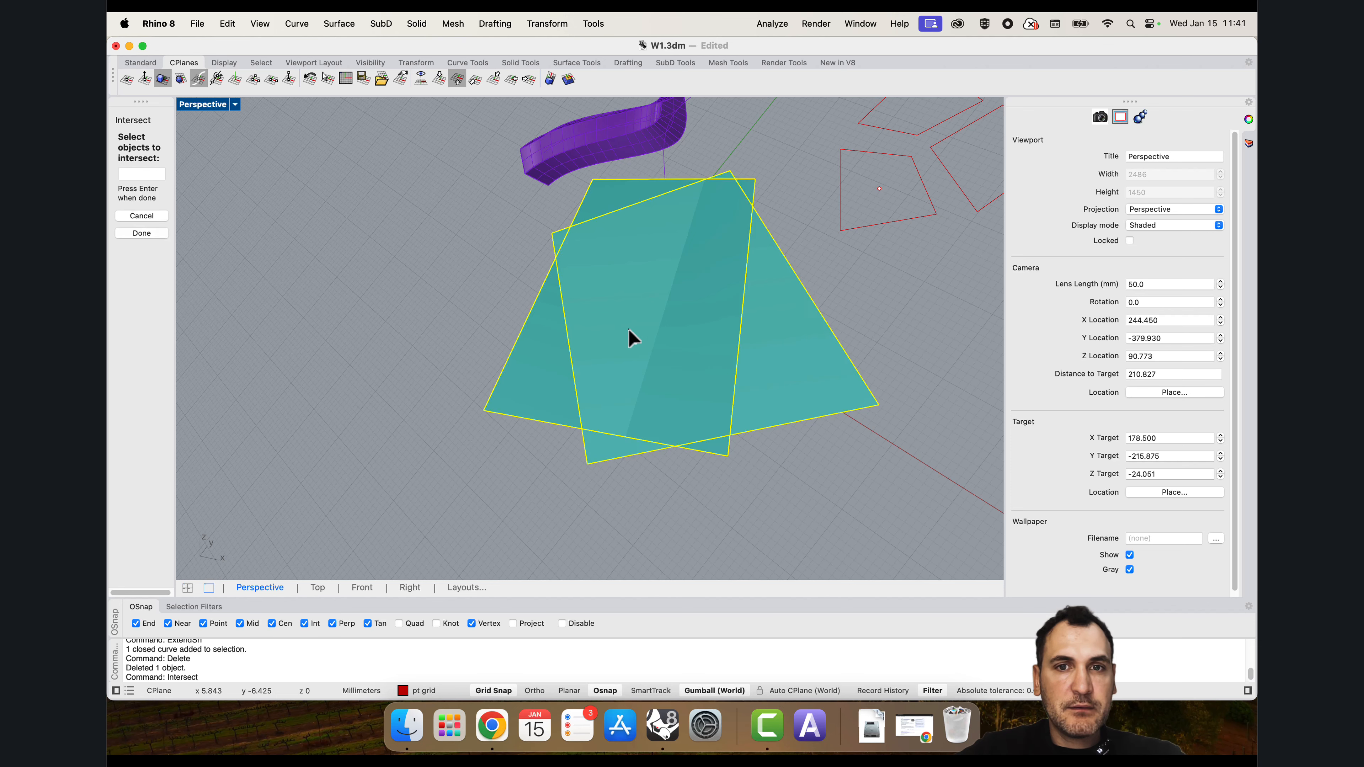
key(Return)
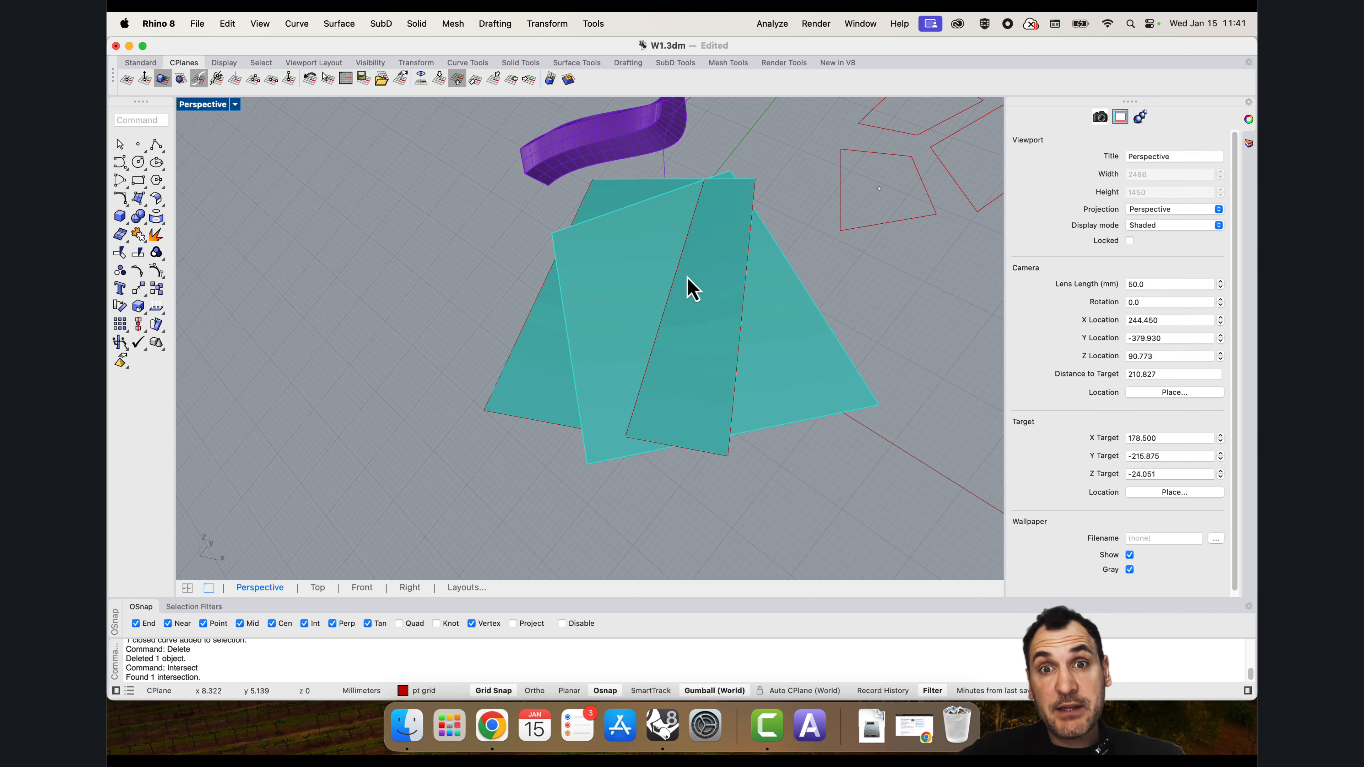
Step: Scale the intersection curve of the two tangent surfaces by a factor of 2 from its midpoint
click(677, 285)
click(690, 304)
text(Scale)
key(Return)
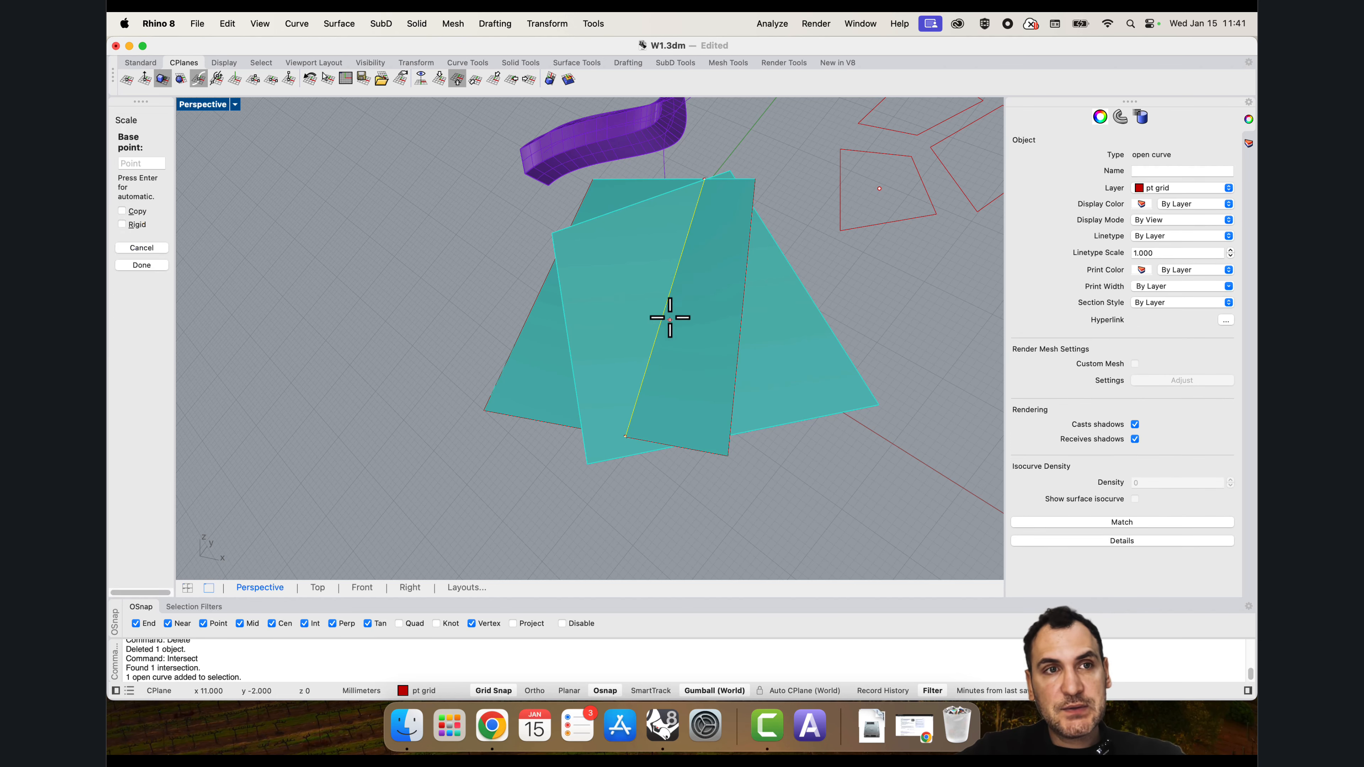
click(666, 304)
text(2)
key(Return)
scroll(665, 306, down, 5)
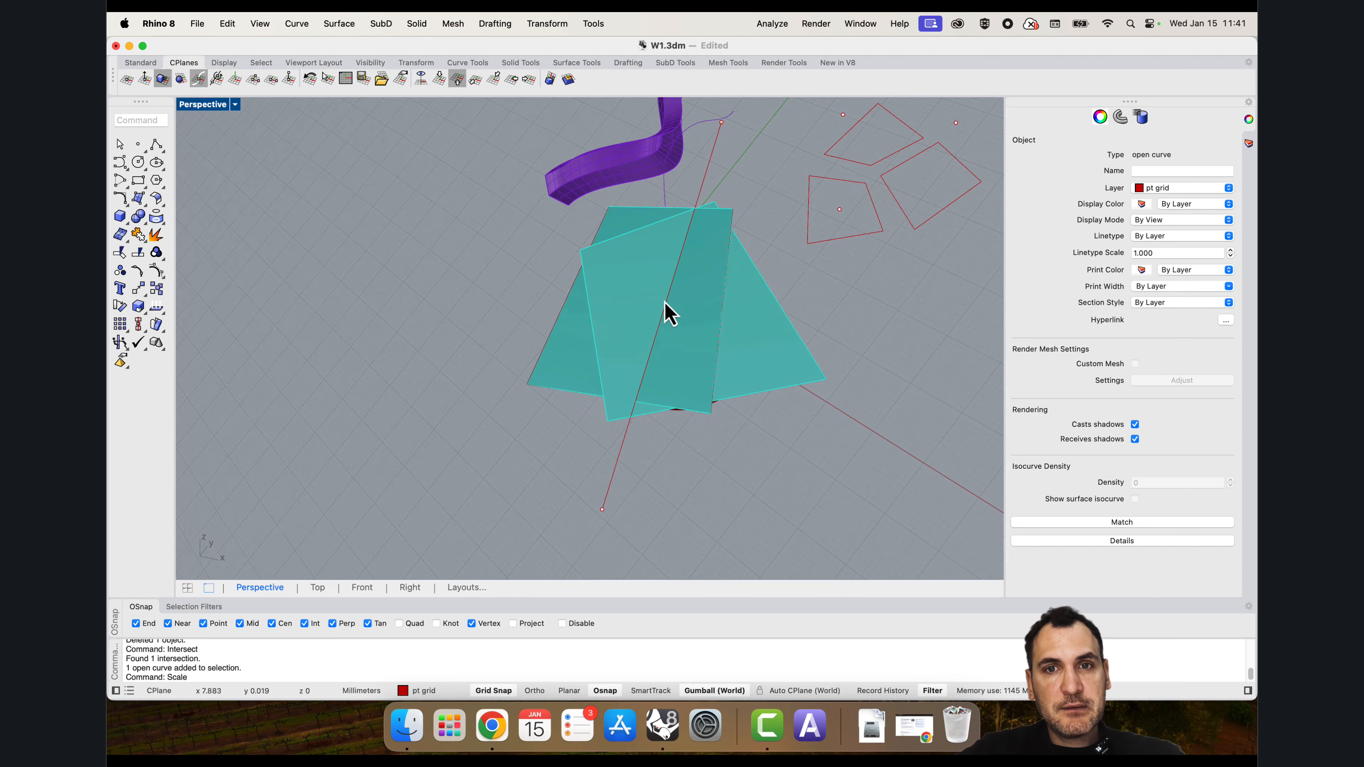
Step: Trim the overlapping portions of both tangent planar surfaces using the lengthened intersection line as the cutting object
text(Trim)
key(Return)
click(622, 438)
key(Return)
scroll(702, 324, up, 2)
scroll(704, 324, up, 3)
click(672, 336)
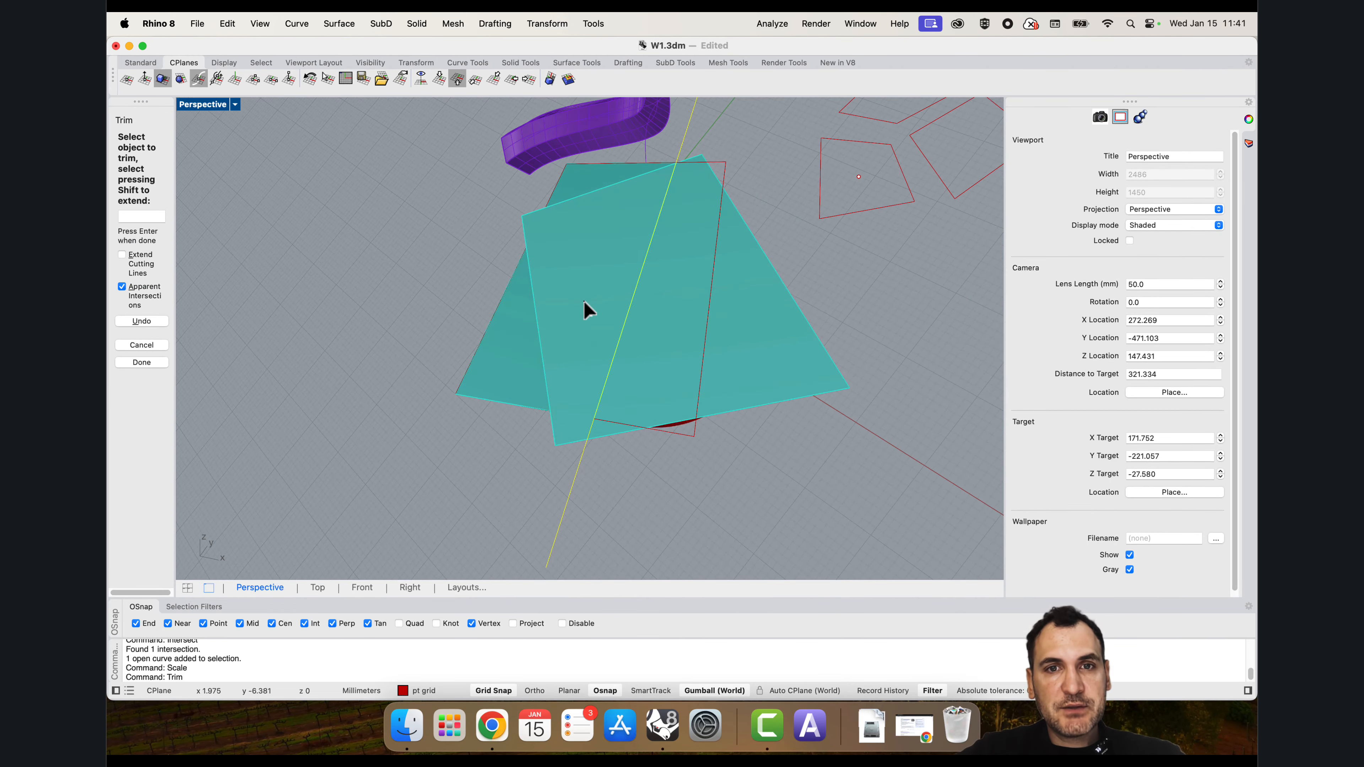
click(583, 301)
scroll(607, 300, down, 5)
key(Return)
Step: Delete the leftover closed outline curve and the cutting line around the trimmed surfaces
right_drag(607, 299, 685, 341)
click(731, 353)
key(Delete)
click(447, 380)
click(463, 391)
scroll(465, 371, up, 4)
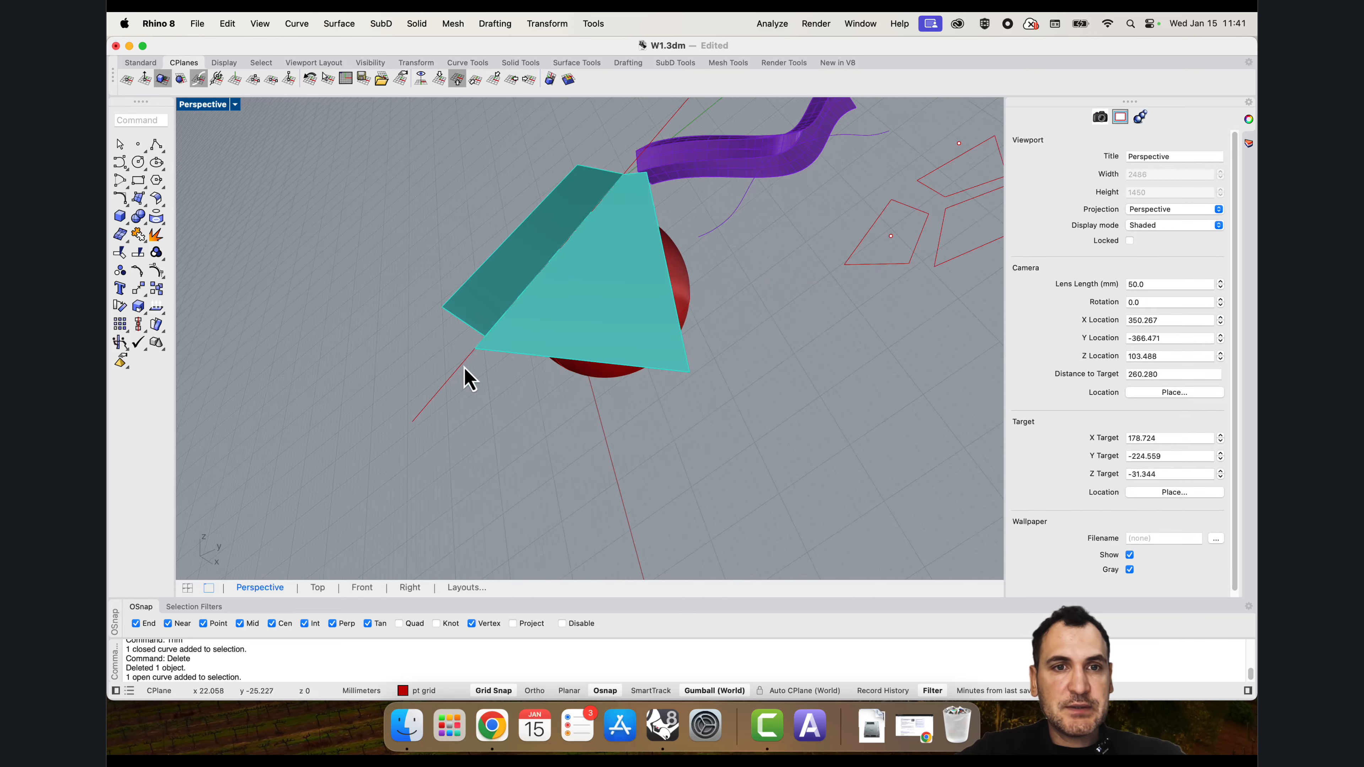
click(457, 370)
key(Delete)
Step: Show the Perspective viewport in Rendered mode and inspect the trimmed surfaces over the sphere
shift+right_drag(596, 320, 719, 282)
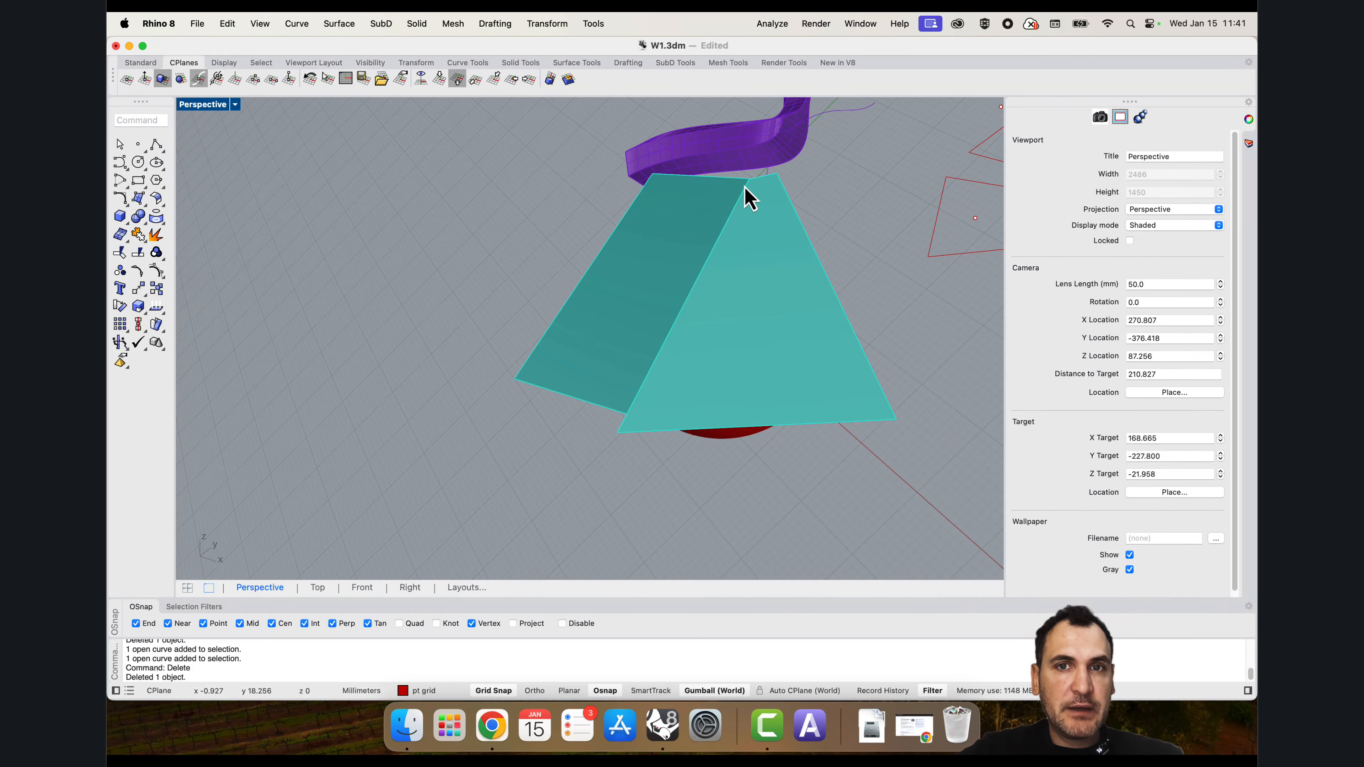
right_drag(738, 206, 628, 280)
click(237, 104)
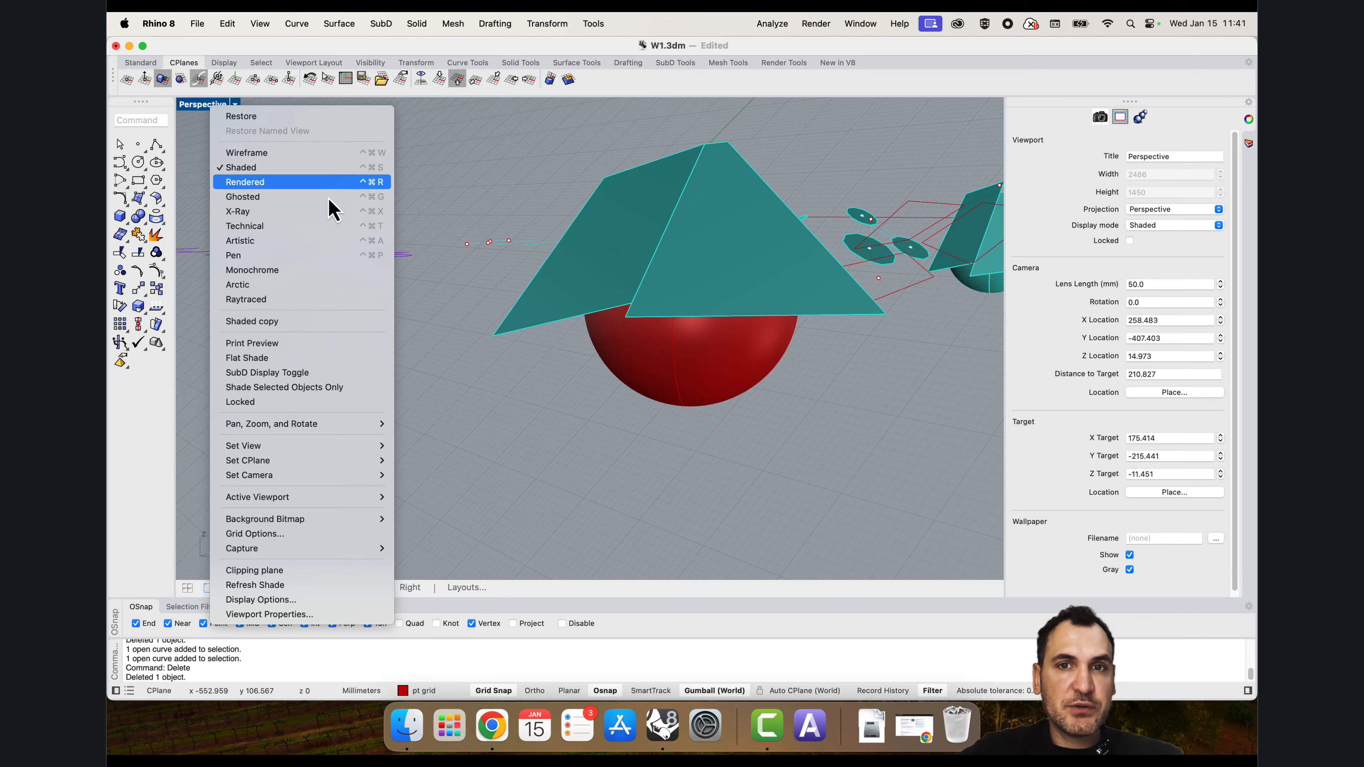
click(258, 180)
right_drag(755, 313, 663, 414)
right_drag(583, 317, 528, 255)
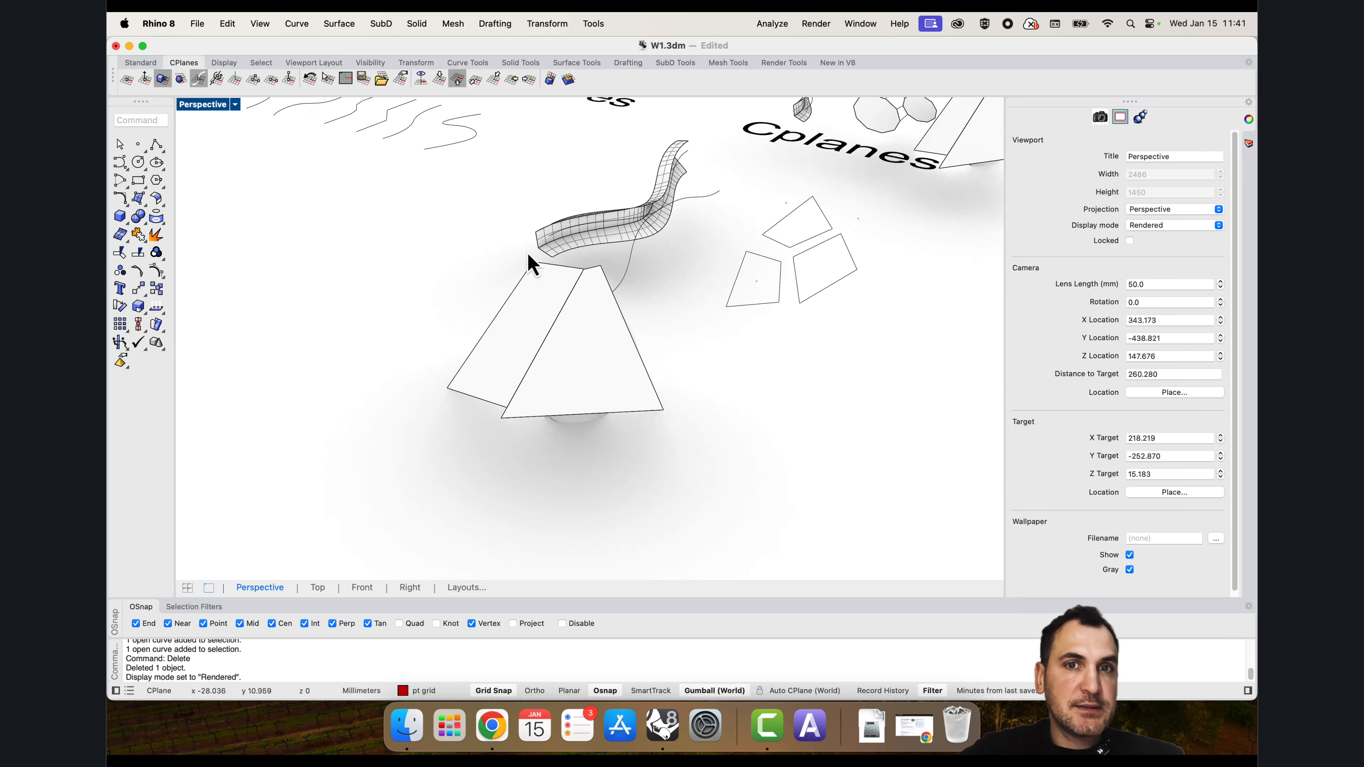
scroll(573, 263, down, 4)
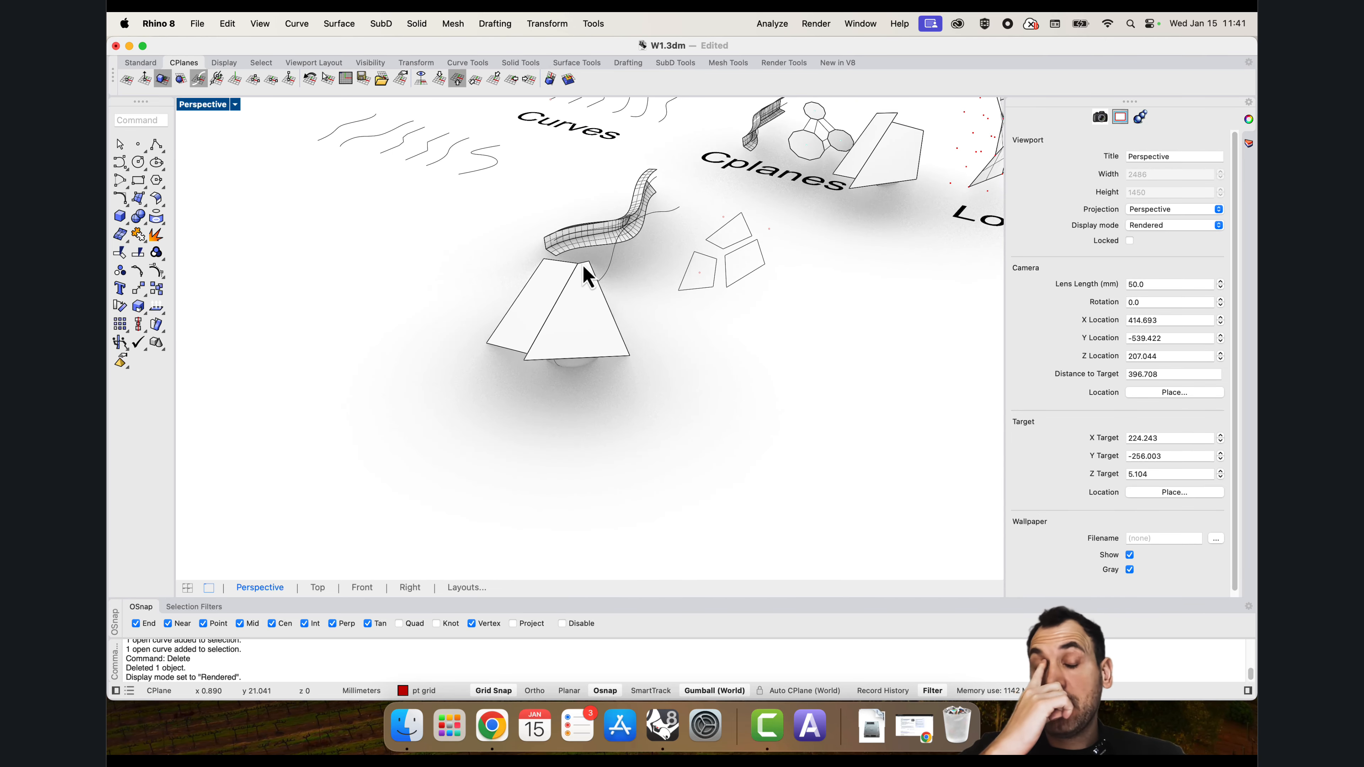
right_drag(576, 291, 541, 291)
scroll(496, 276, up, 4)
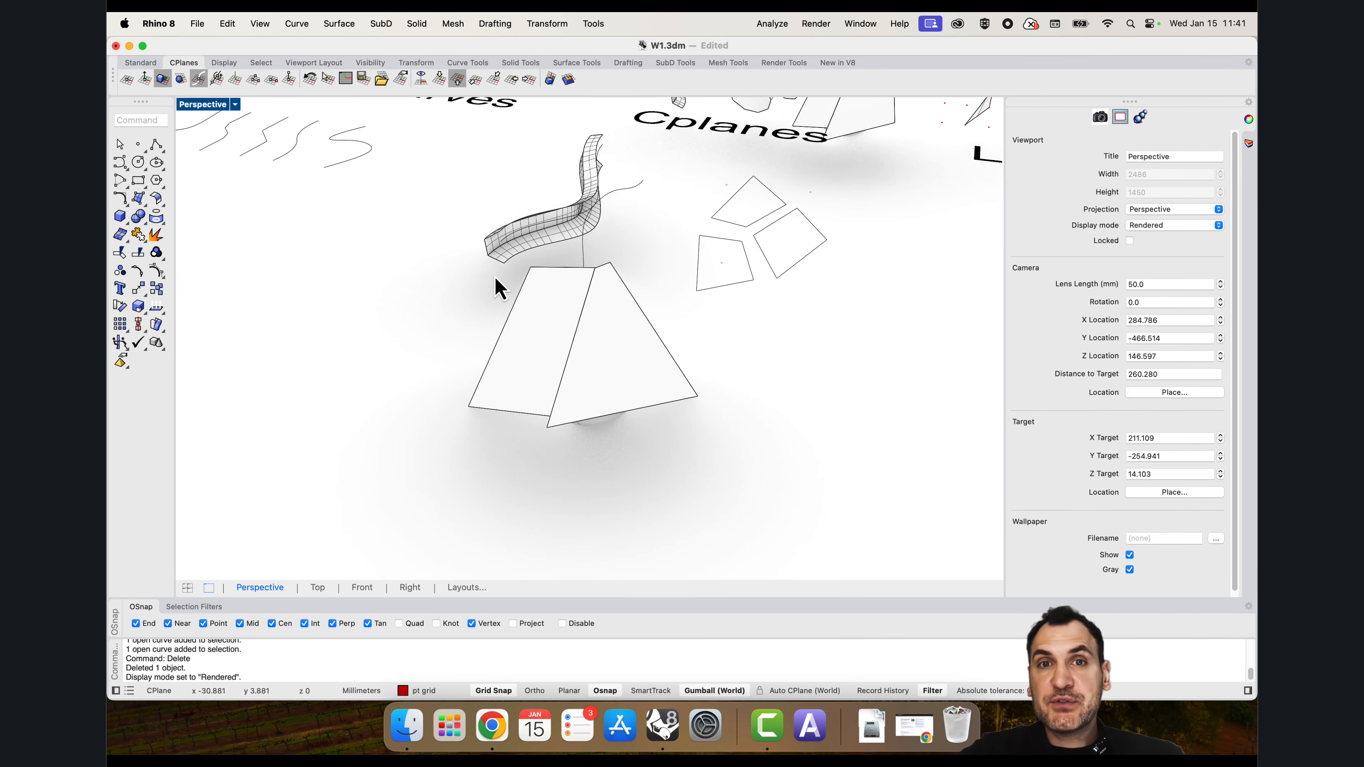
Step: Switch the Perspective viewport back to Wireframe display and reset the construction plane to World Top
click(209, 107)
click(236, 177)
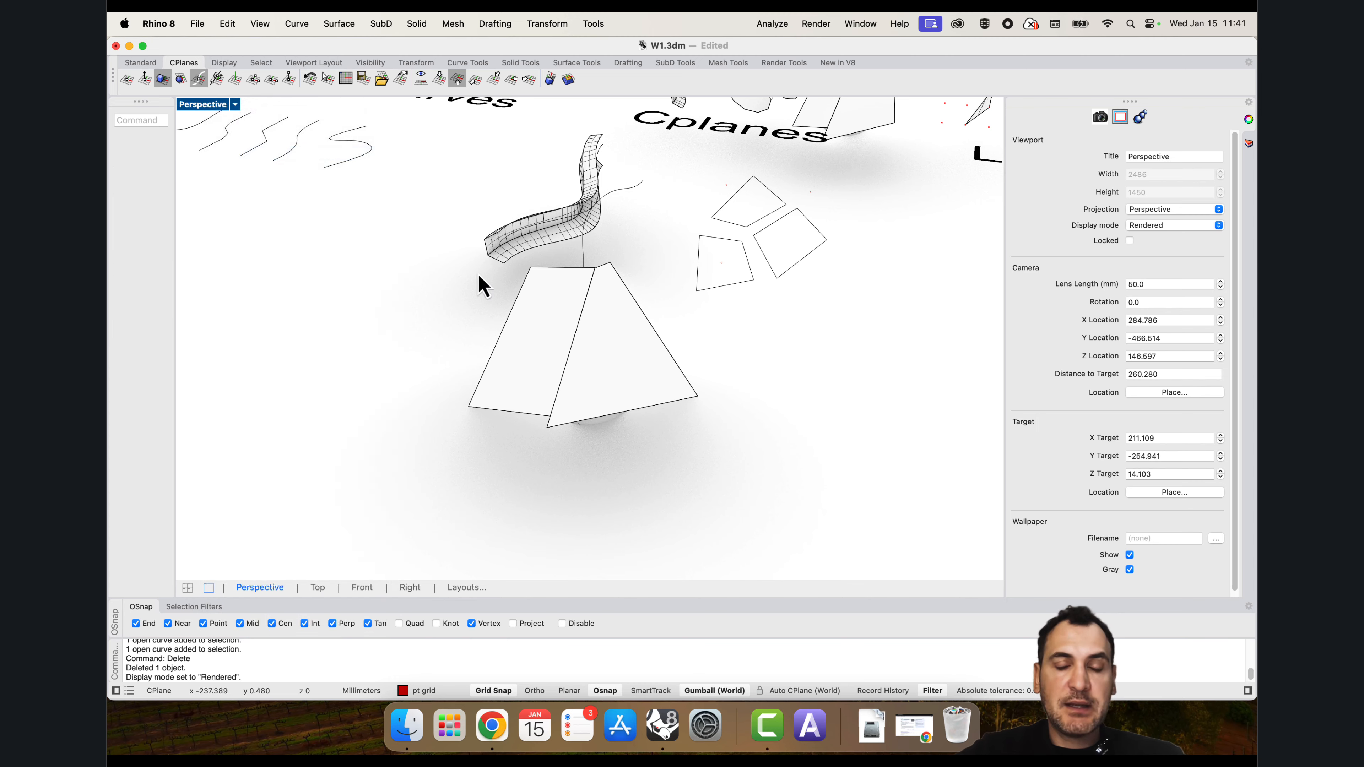
scroll(515, 322, down, 4)
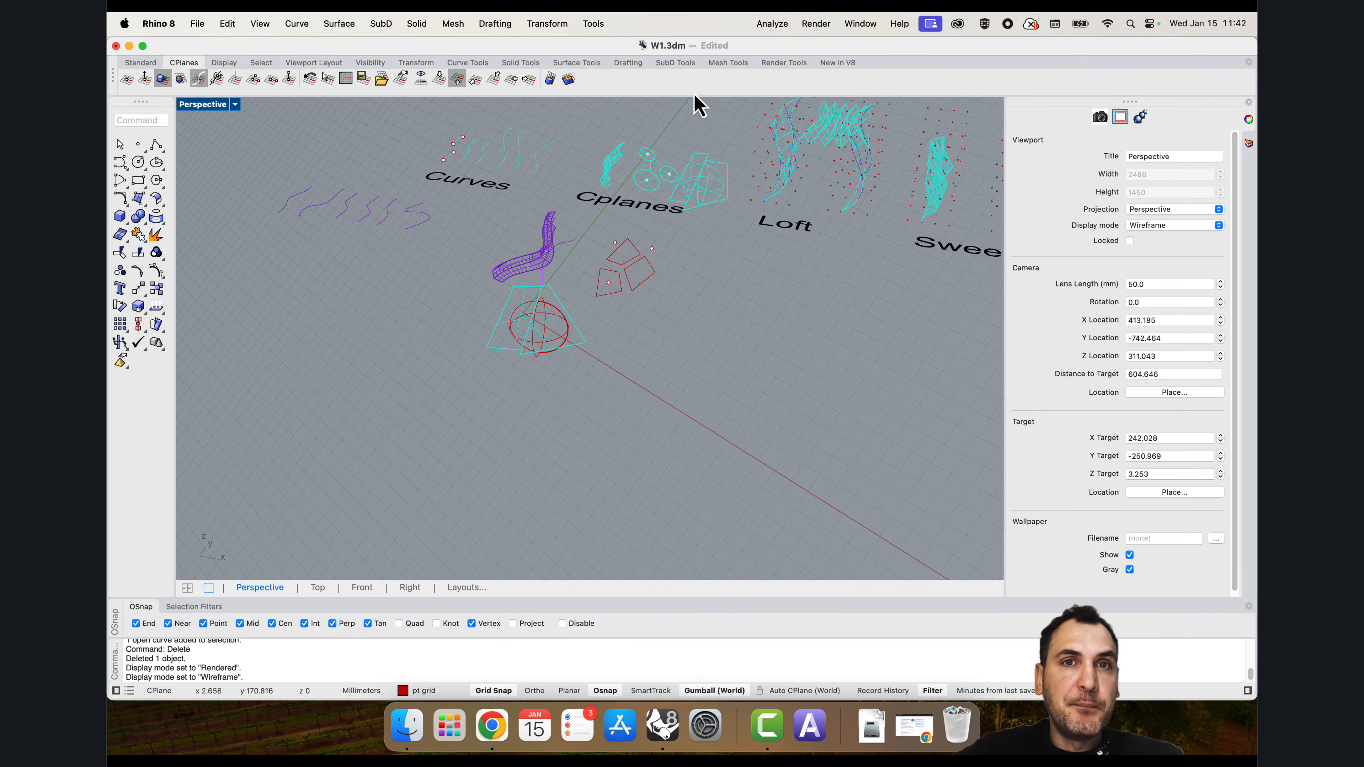
click(436, 82)
scroll(626, 332, down, 10)
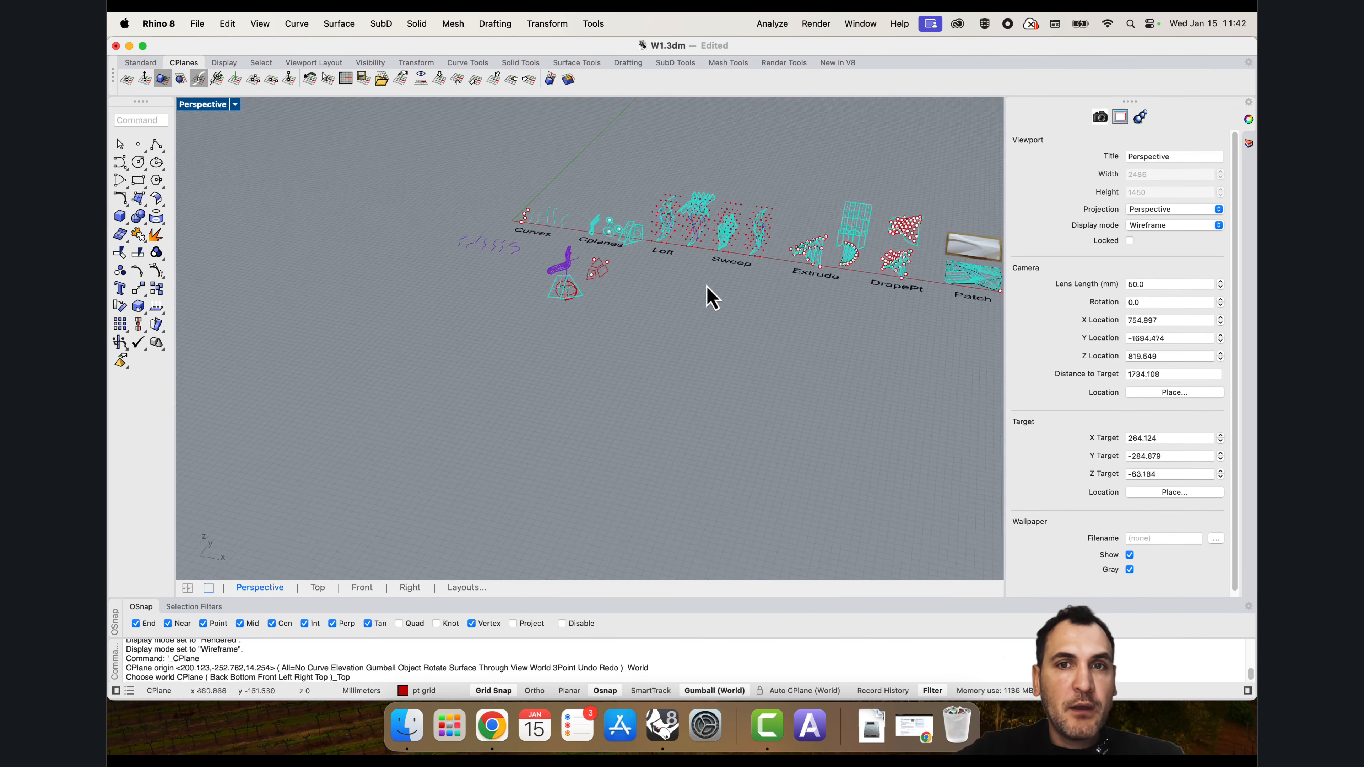
Step: Examine the prepared Loft examples next to the Cplanes group
right_drag(704, 286, 664, 266)
scroll(655, 309, up, 6)
scroll(635, 250, down, 6)
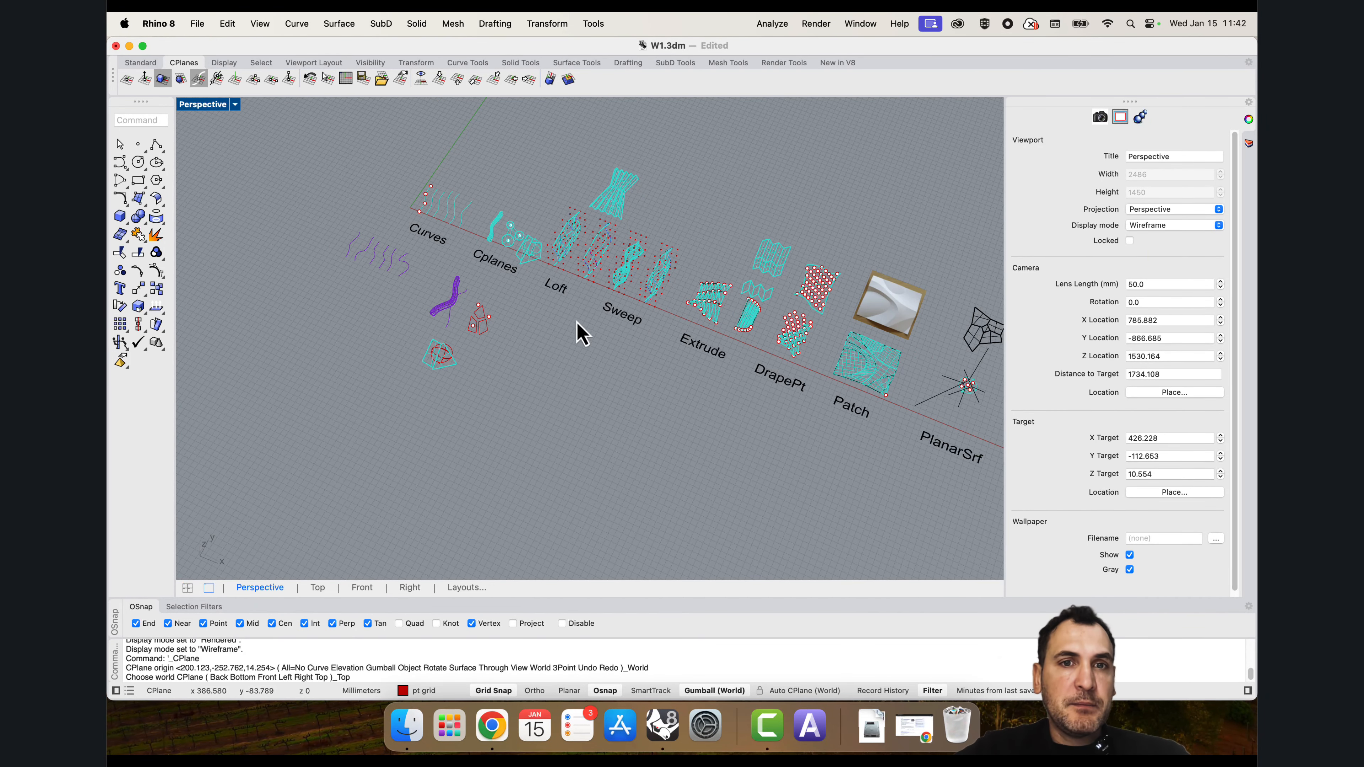
scroll(697, 387, up, 6)
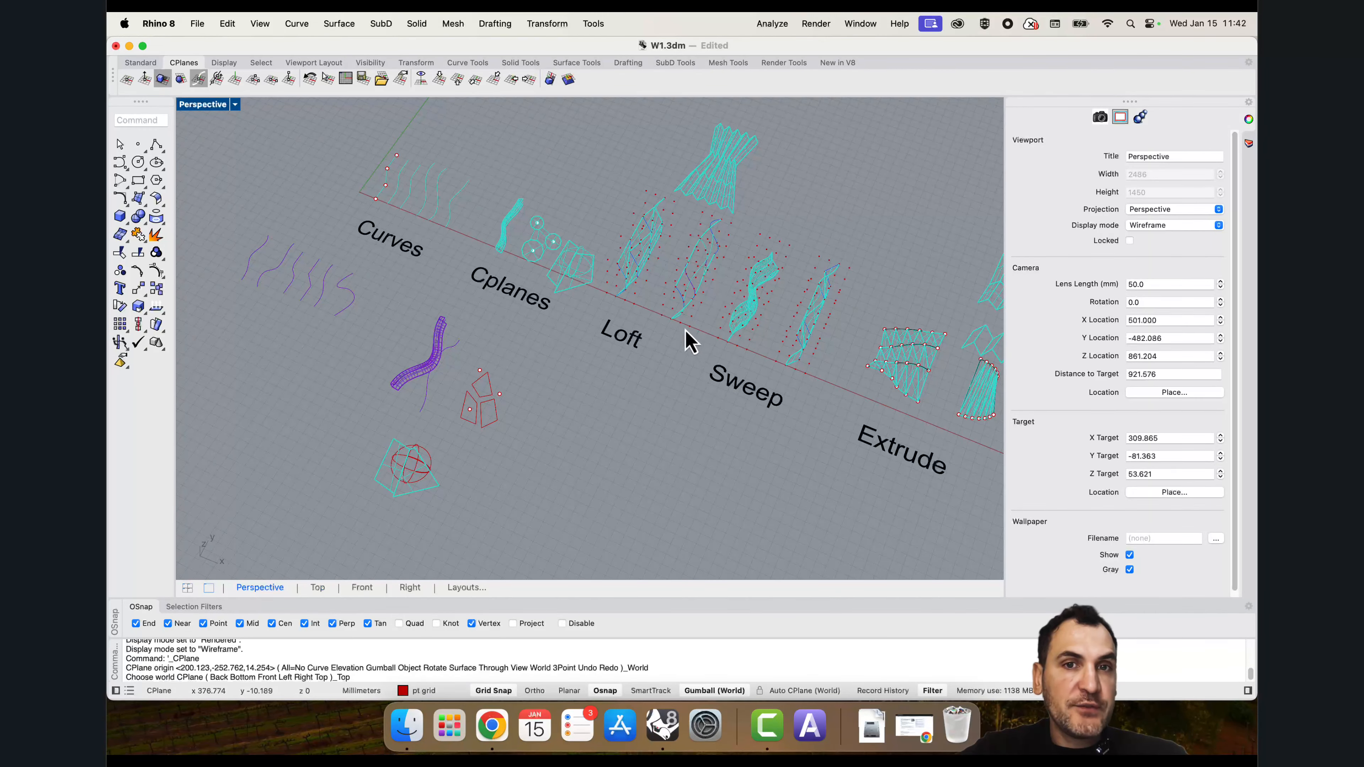
scroll(690, 341, up, 10)
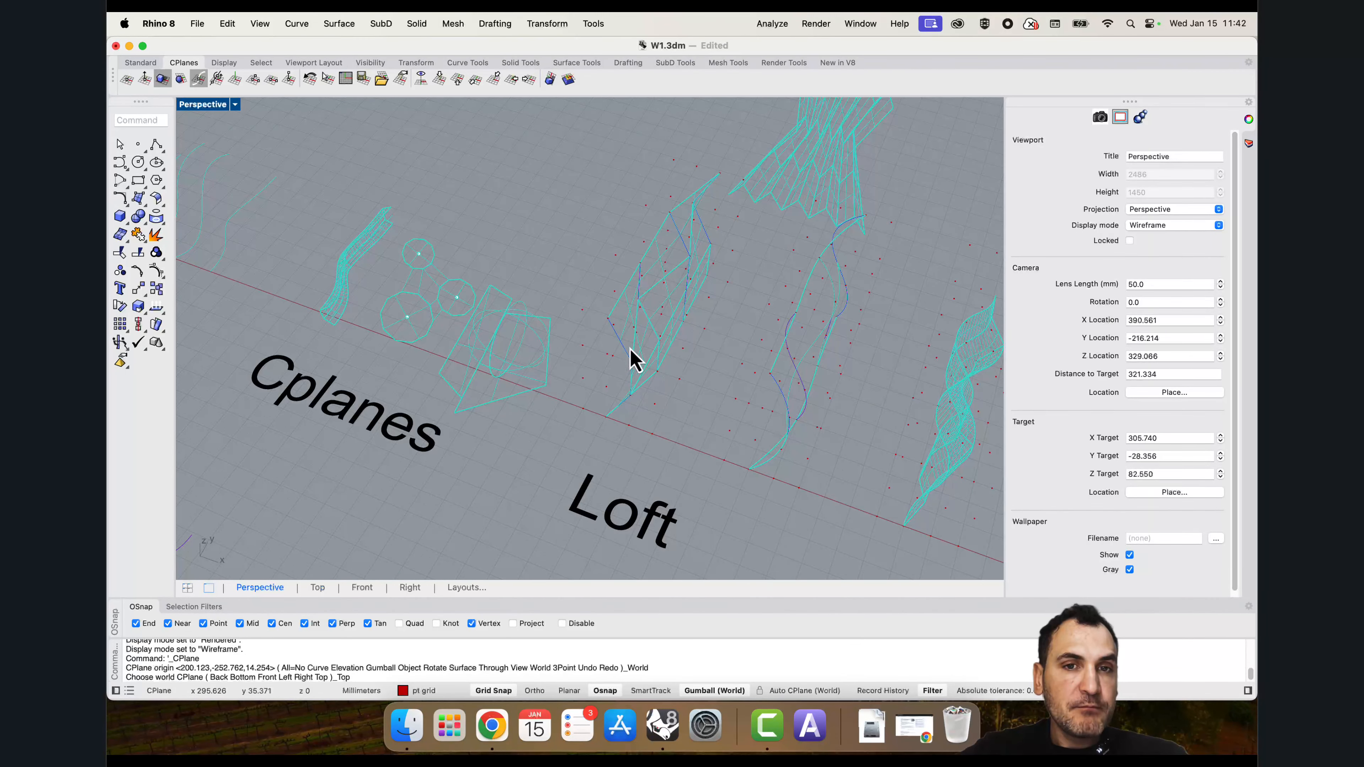
scroll(634, 359, down, 3)
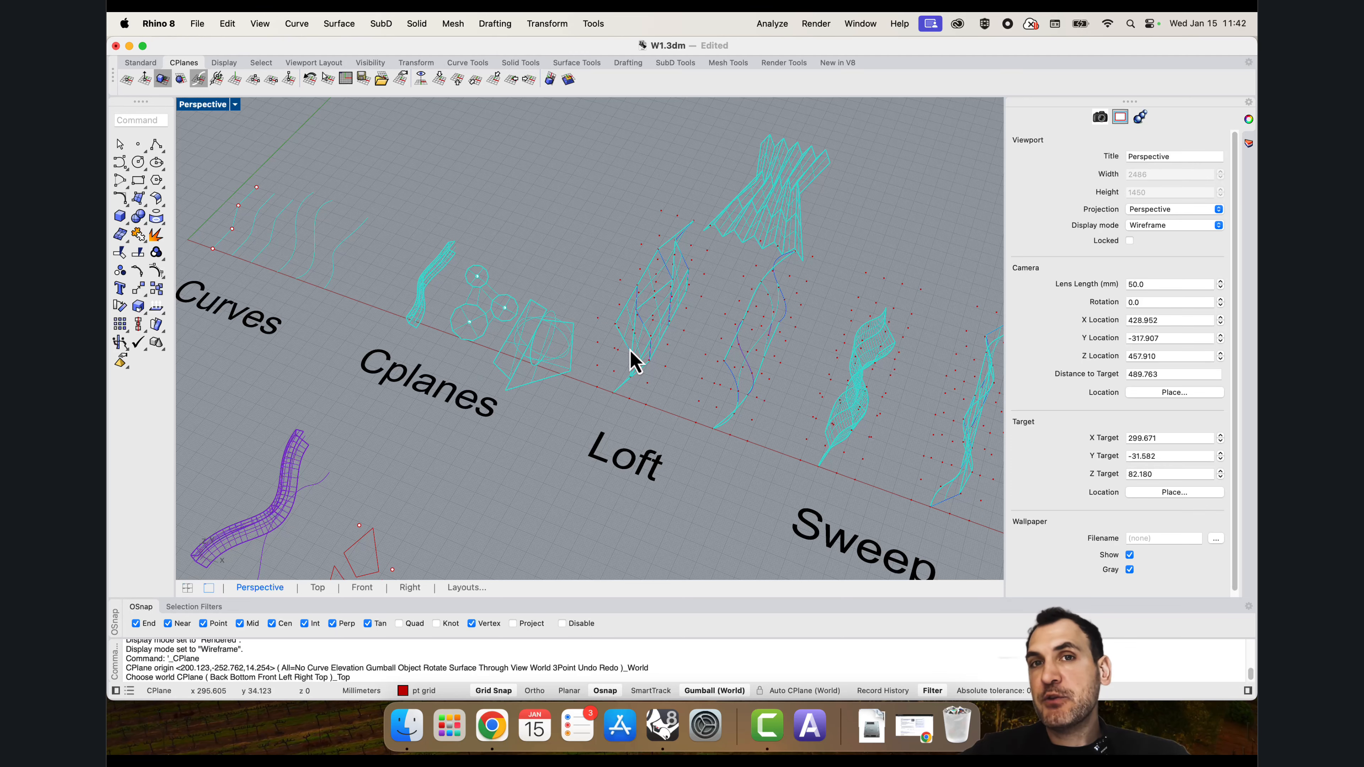
scroll(634, 352, down, 5)
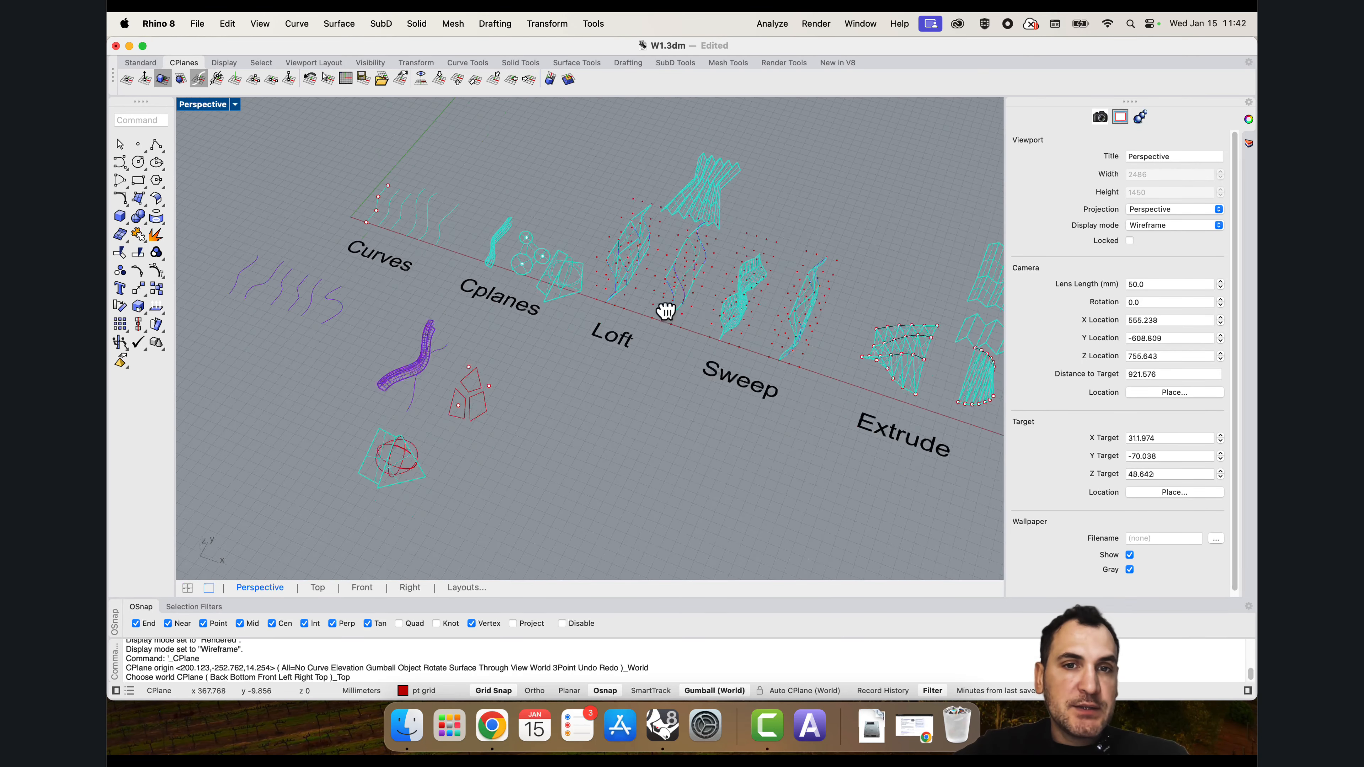
Step: Create a 4 × 4 × 4 point grid with PointGrid on the pt grid layer, in the empty area in front of the Loft label
click(1248, 144)
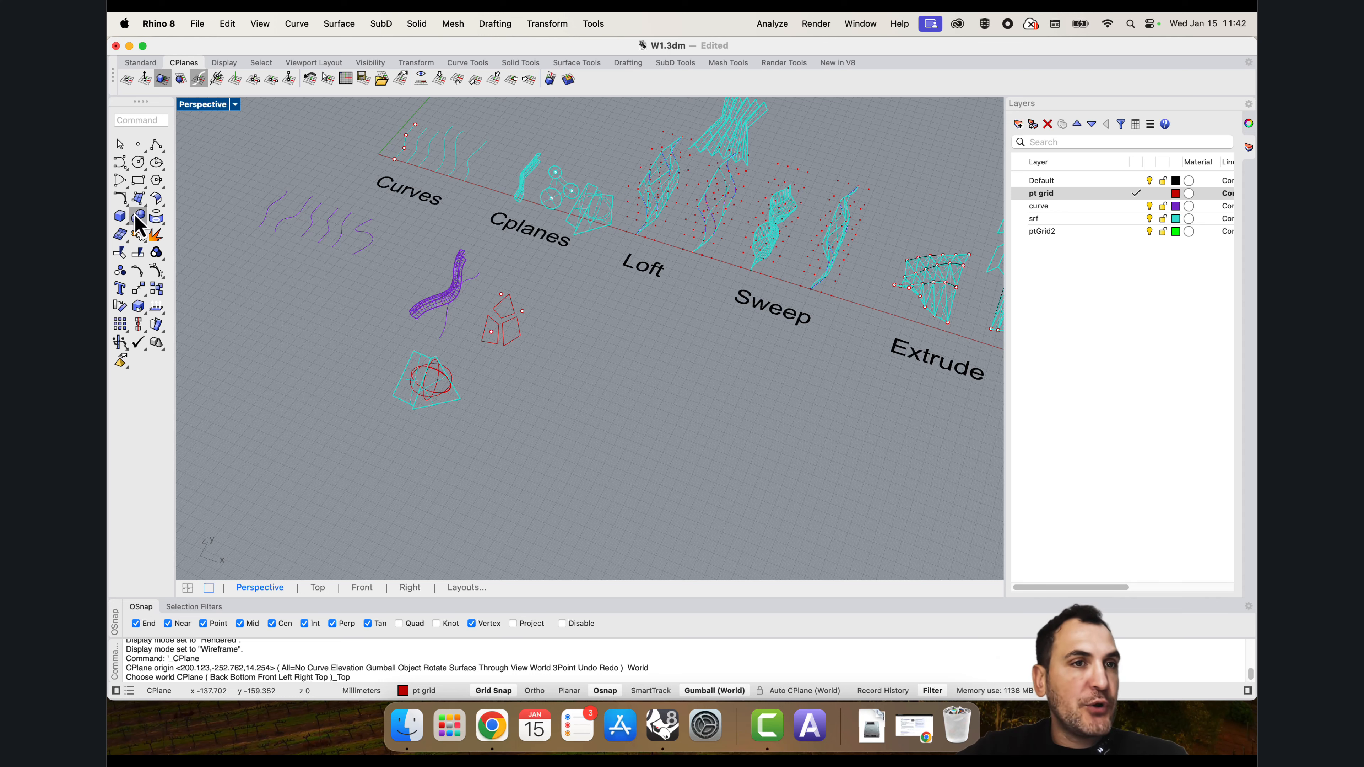
click(142, 148)
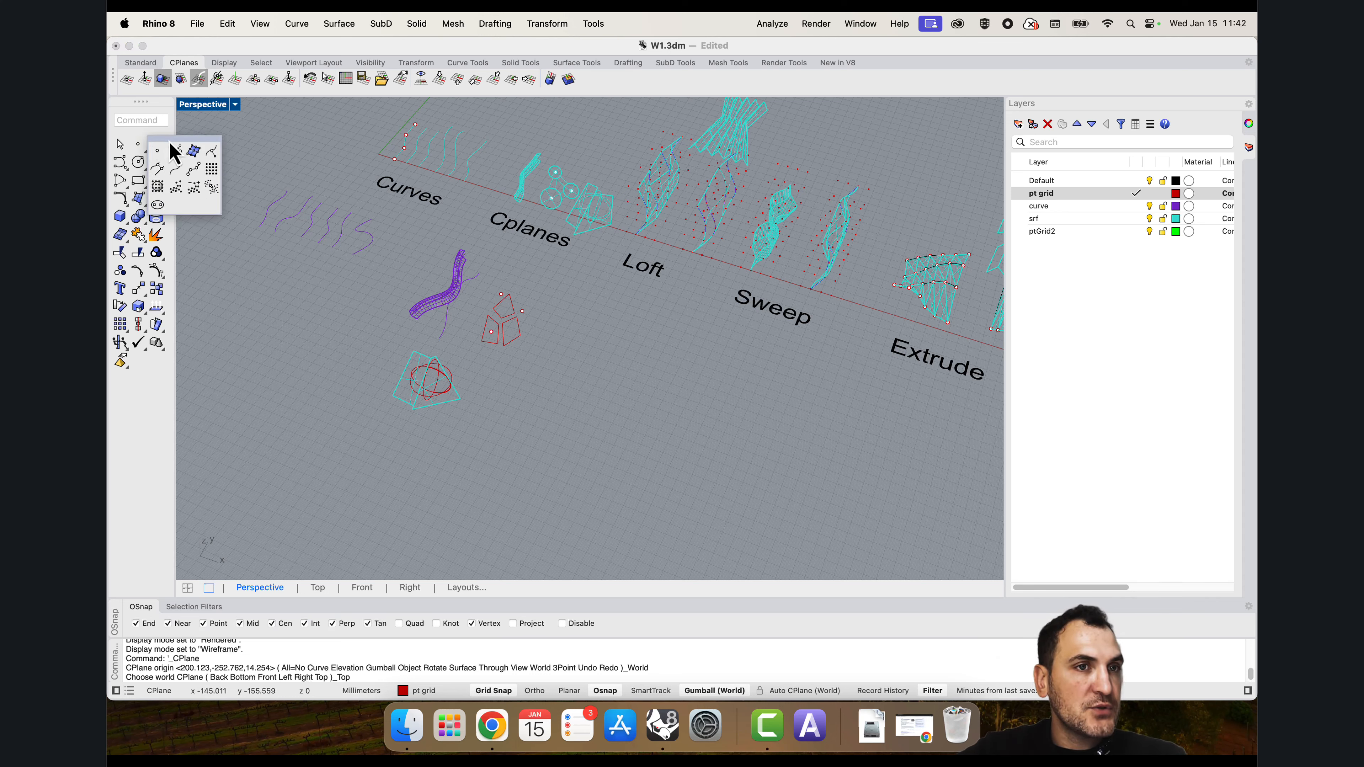
drag(169, 141, 218, 133)
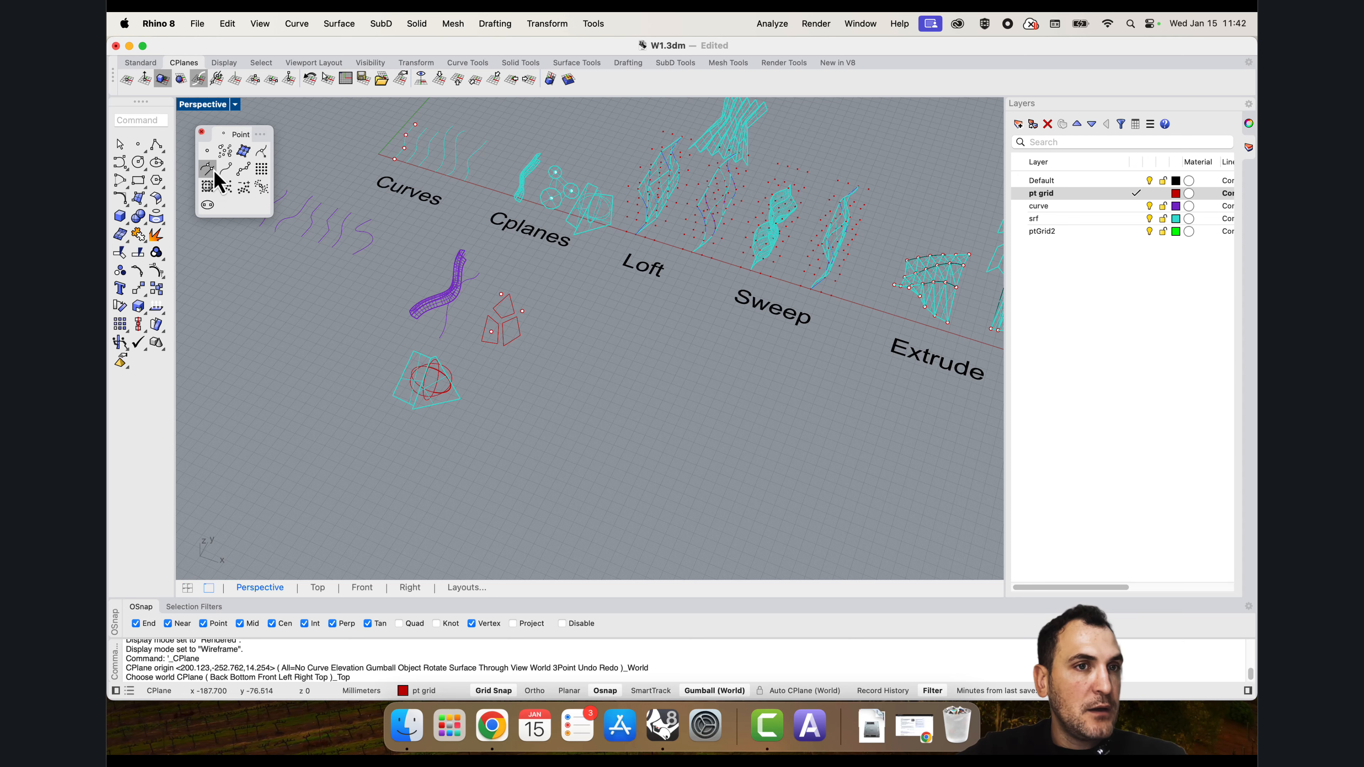
click(264, 171)
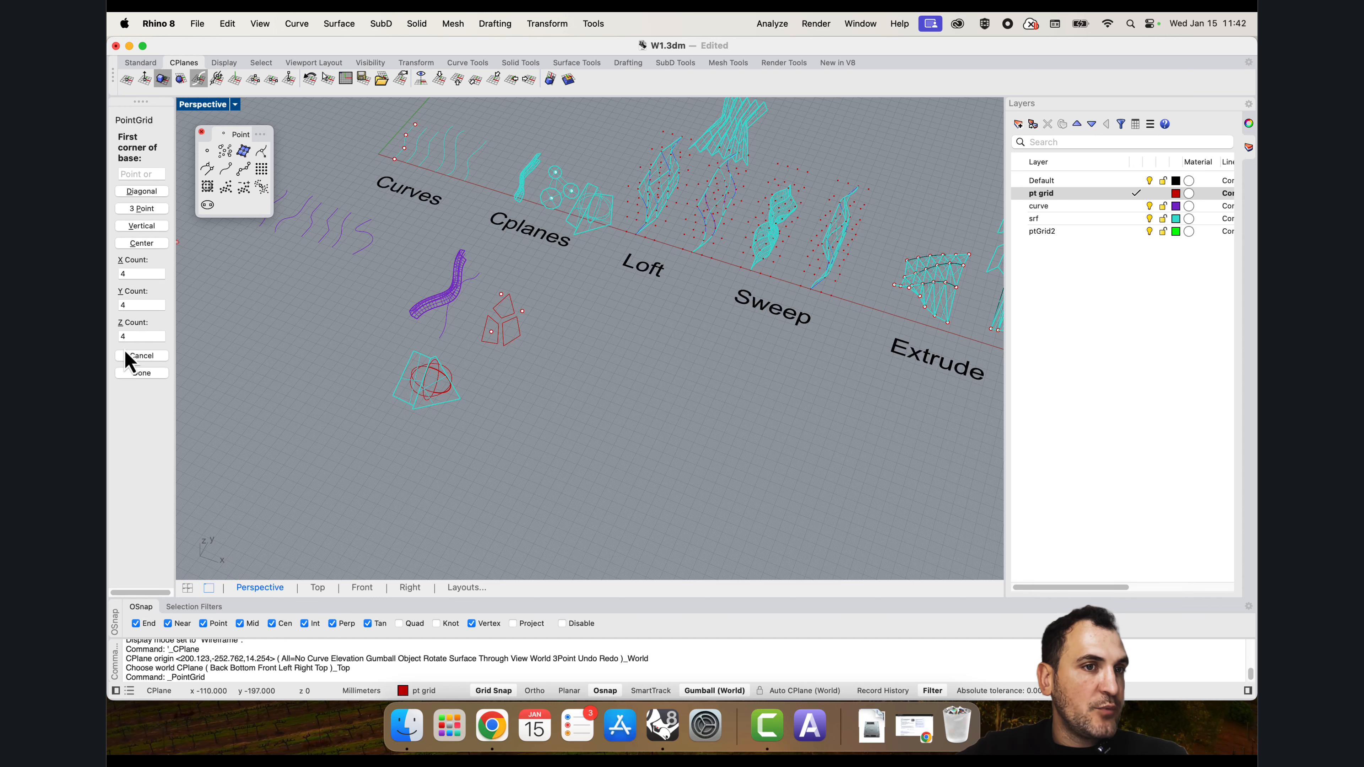
scroll(560, 387, up, 5)
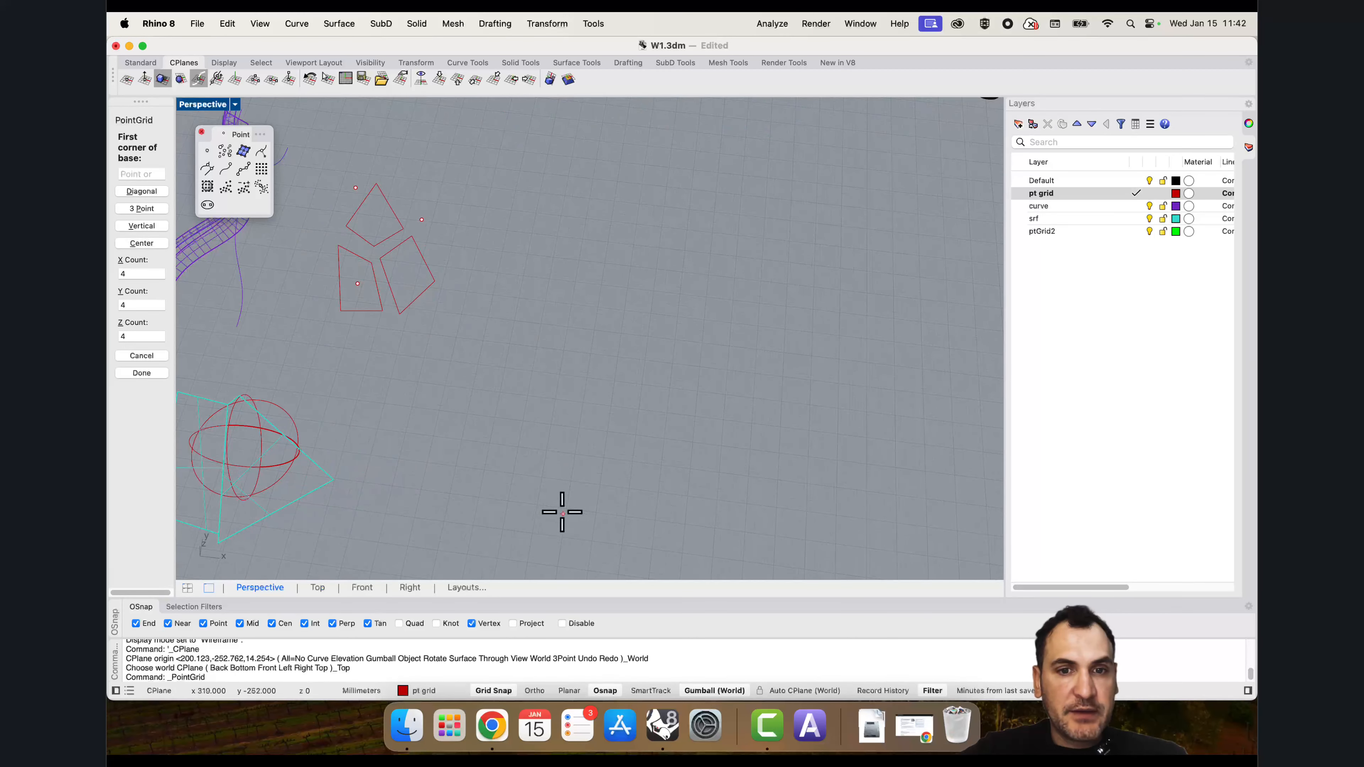
click(533, 534)
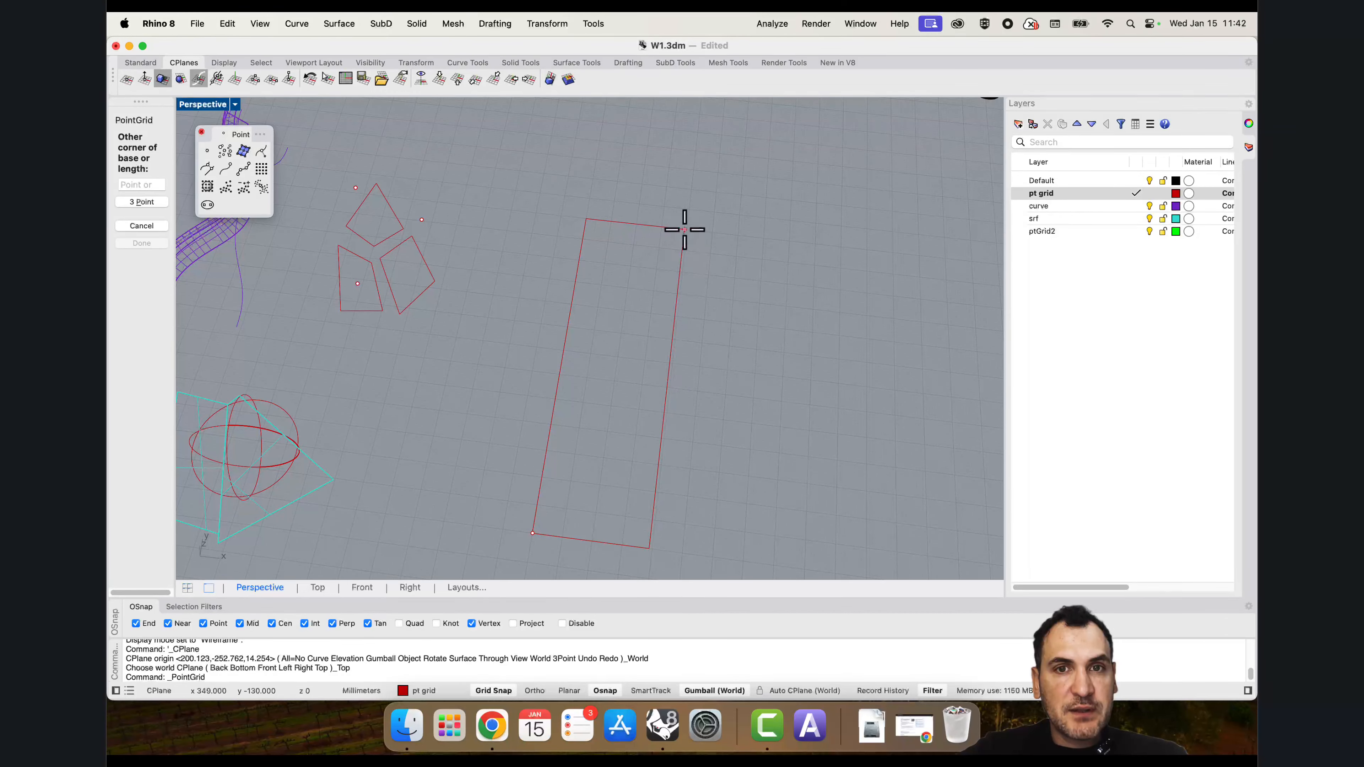
click(687, 227)
scroll(686, 231, down, 5)
right_drag(671, 268, 471, 420)
scroll(673, 238, up, 4)
click(695, 218)
scroll(471, 428, down, 2)
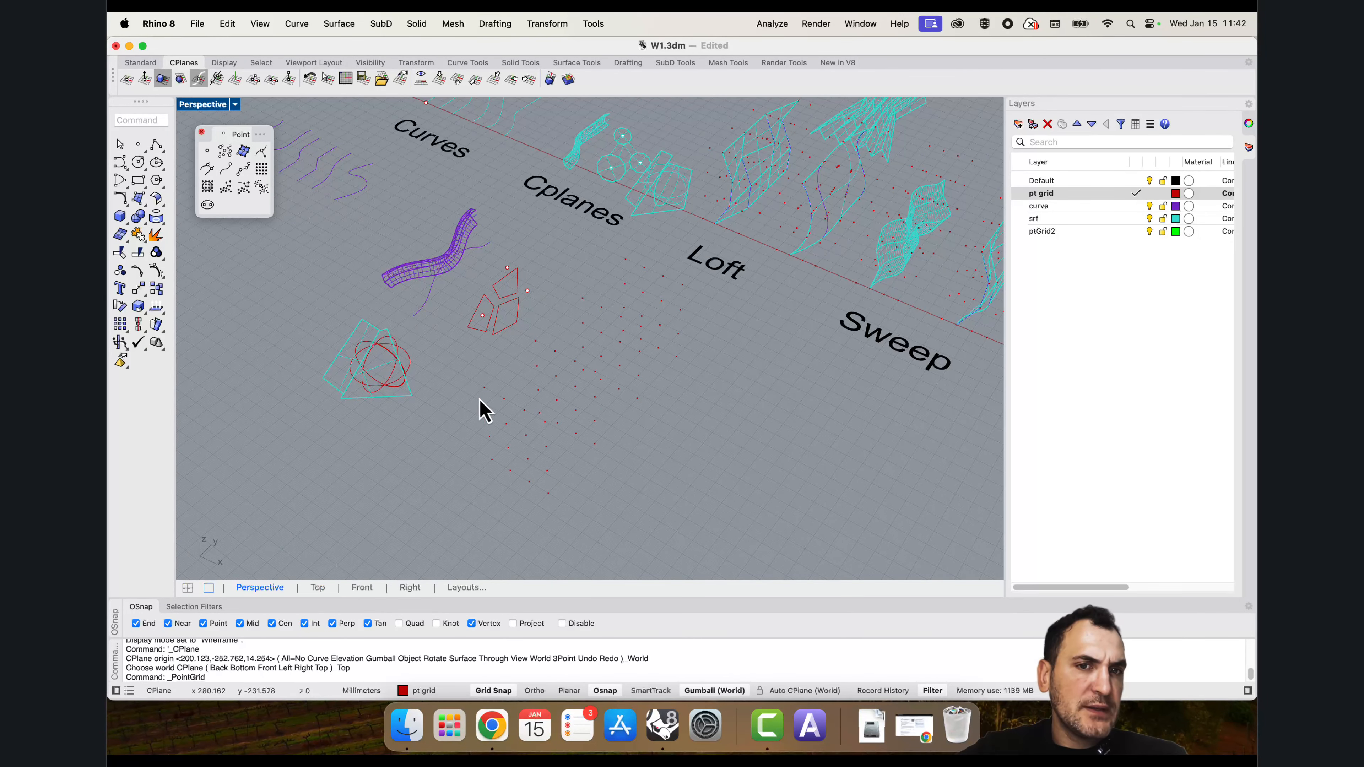
Step: Set the point cloud size and the control point size of the Wireframe display mode to 4
click(208, 107)
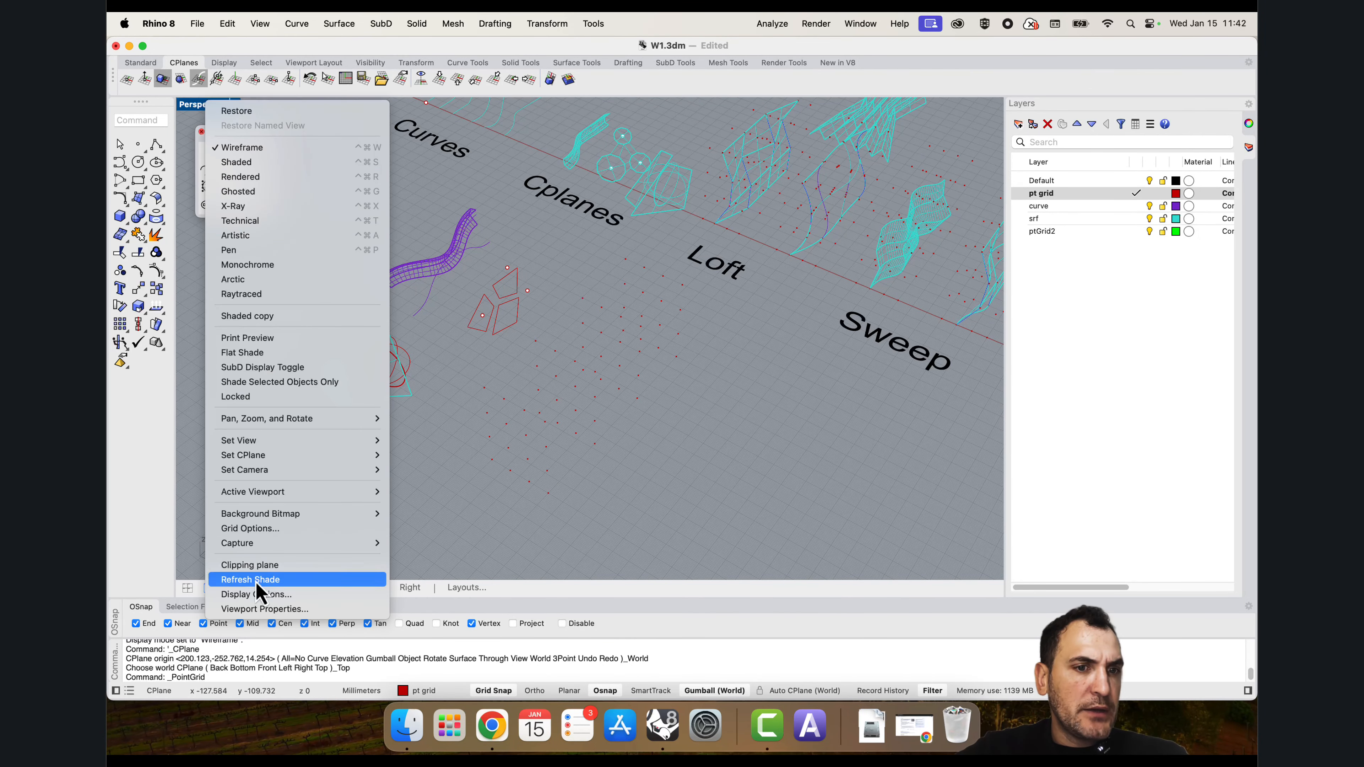
click(256, 594)
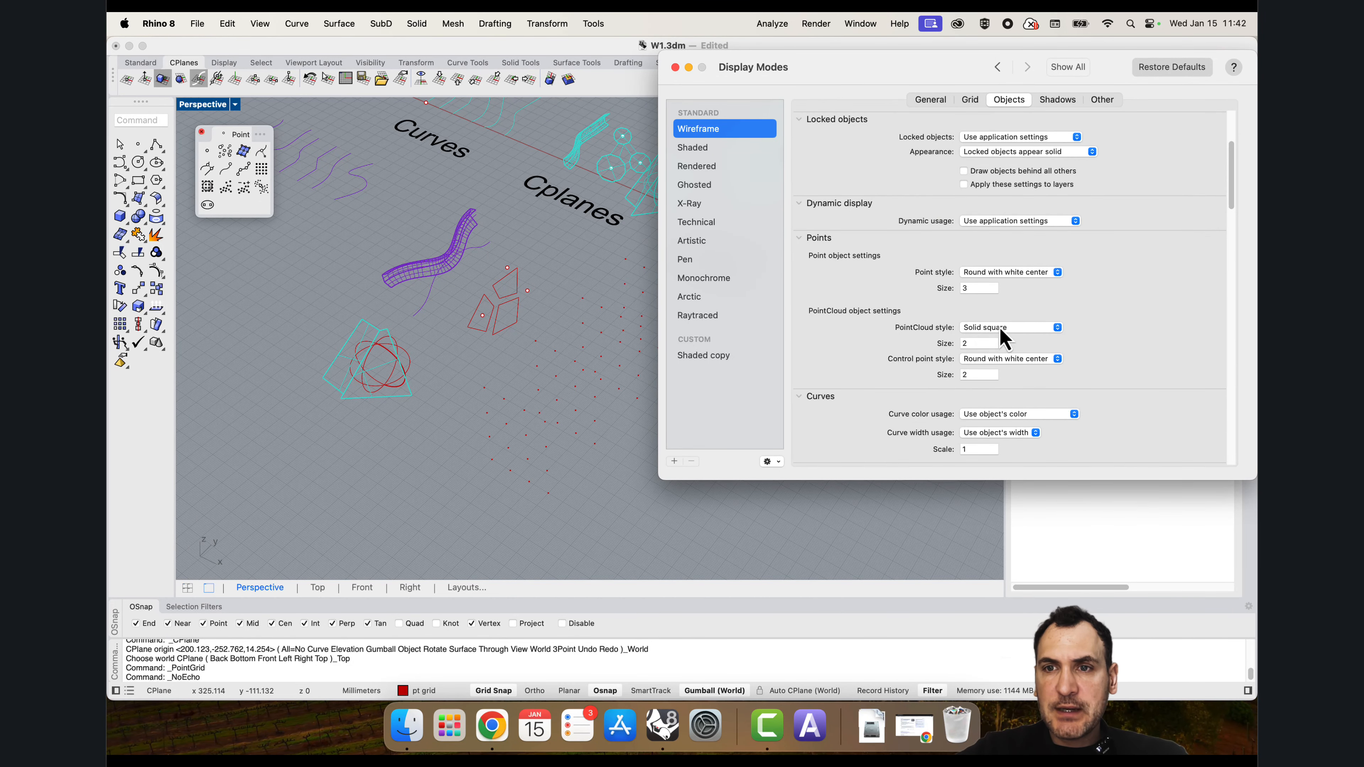
double_click(968, 344)
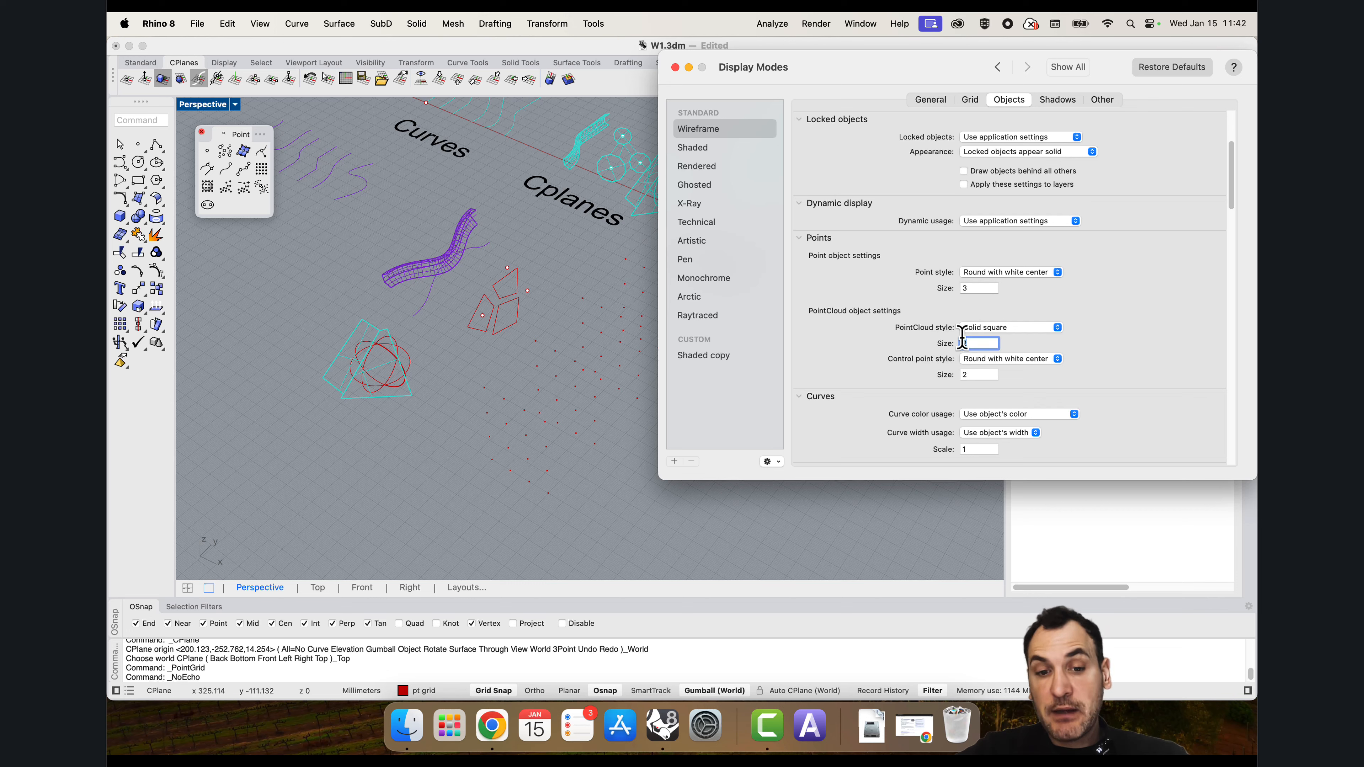
double_click(973, 374)
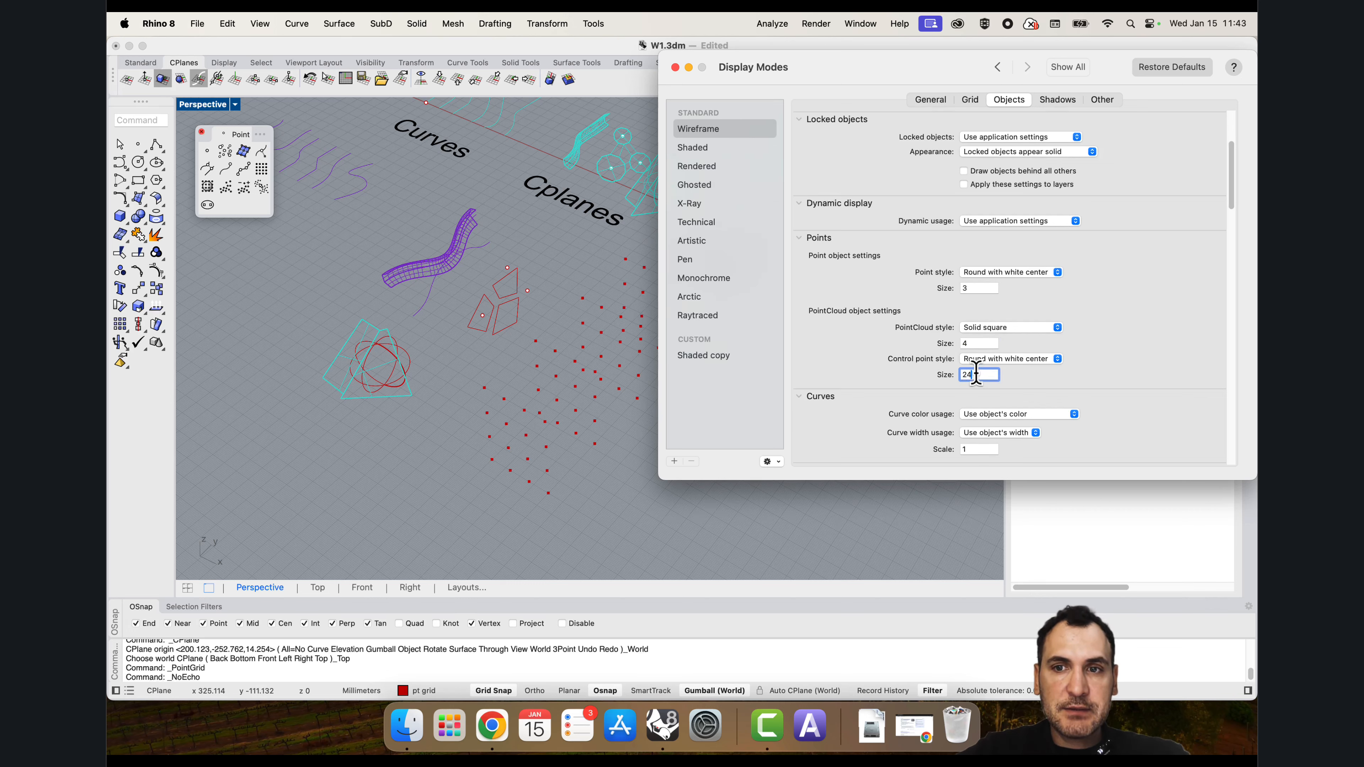
click(978, 345)
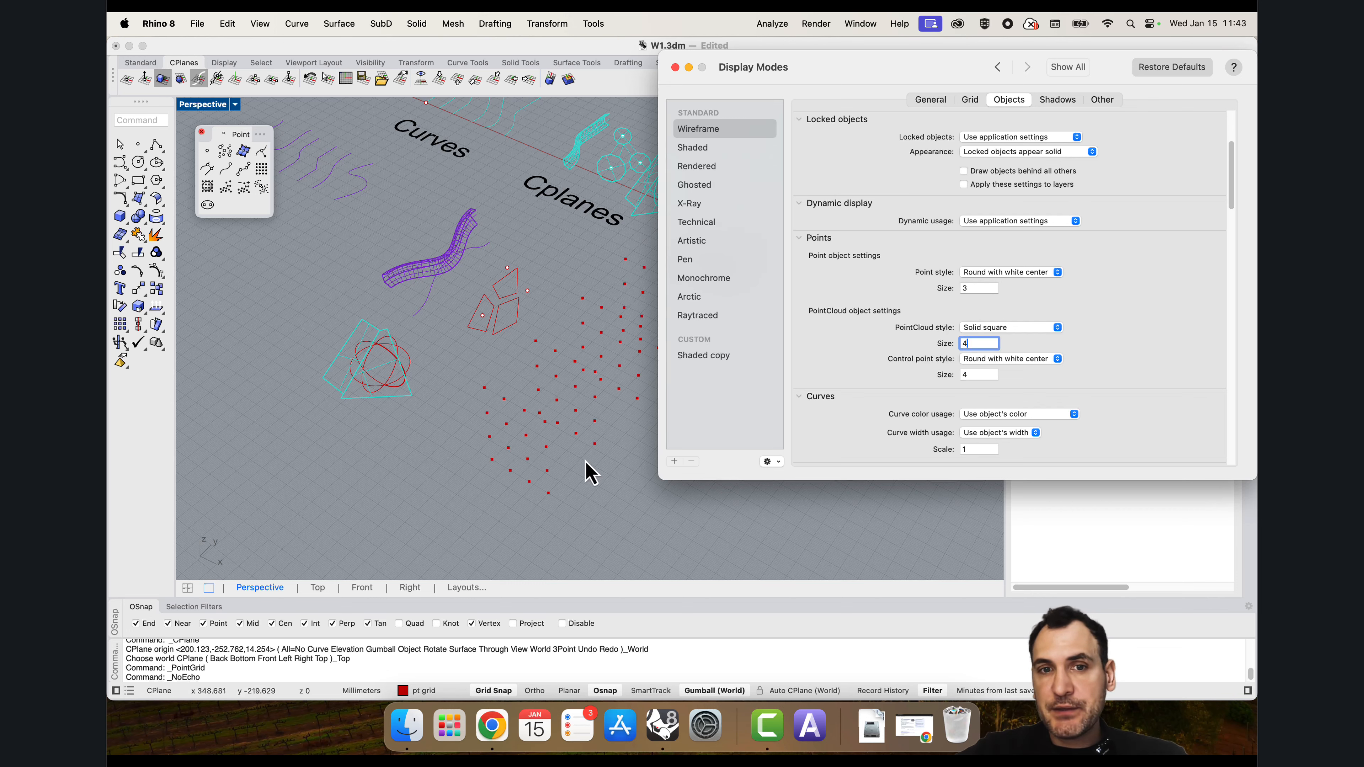
click(675, 68)
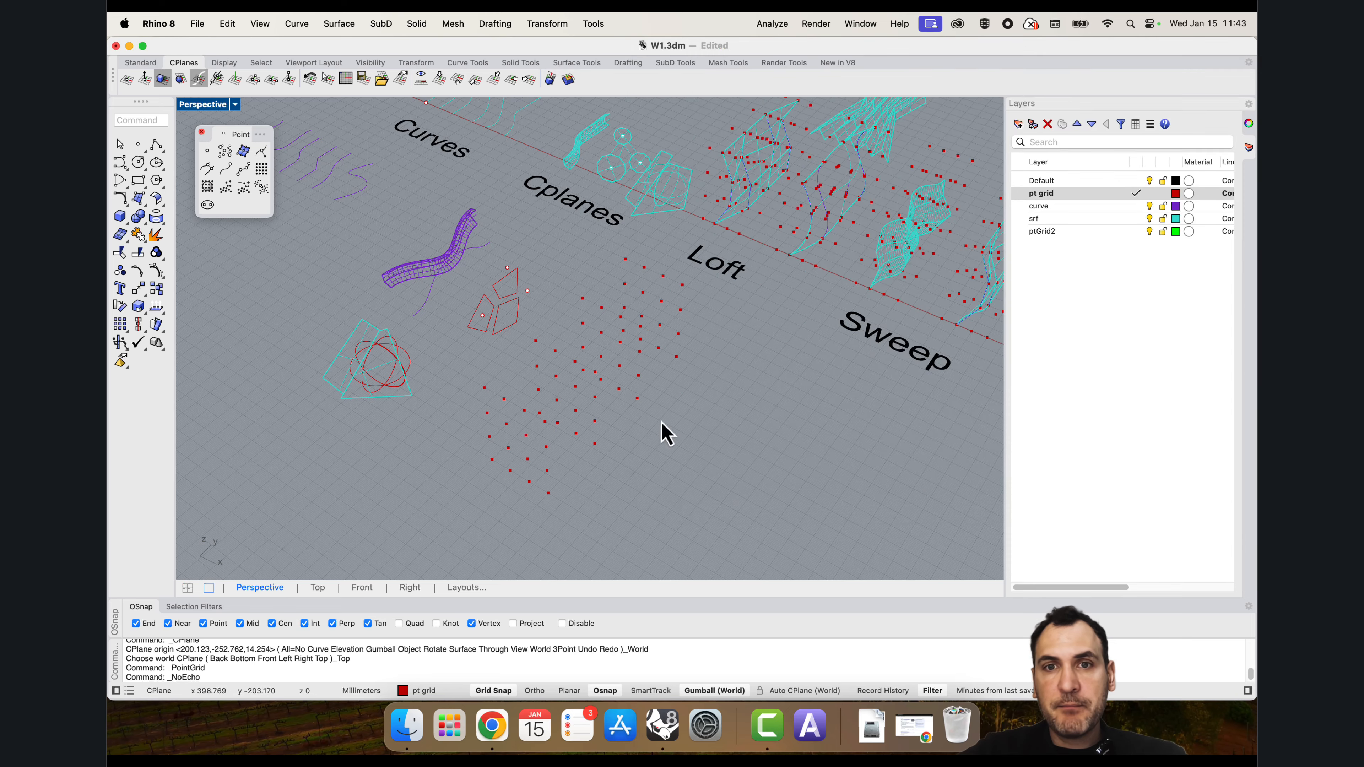
Step: Make the curve layer current and lock the pt grid layer
right_drag(661, 423, 859, 388)
scroll(859, 388, up, 5)
click(1111, 207)
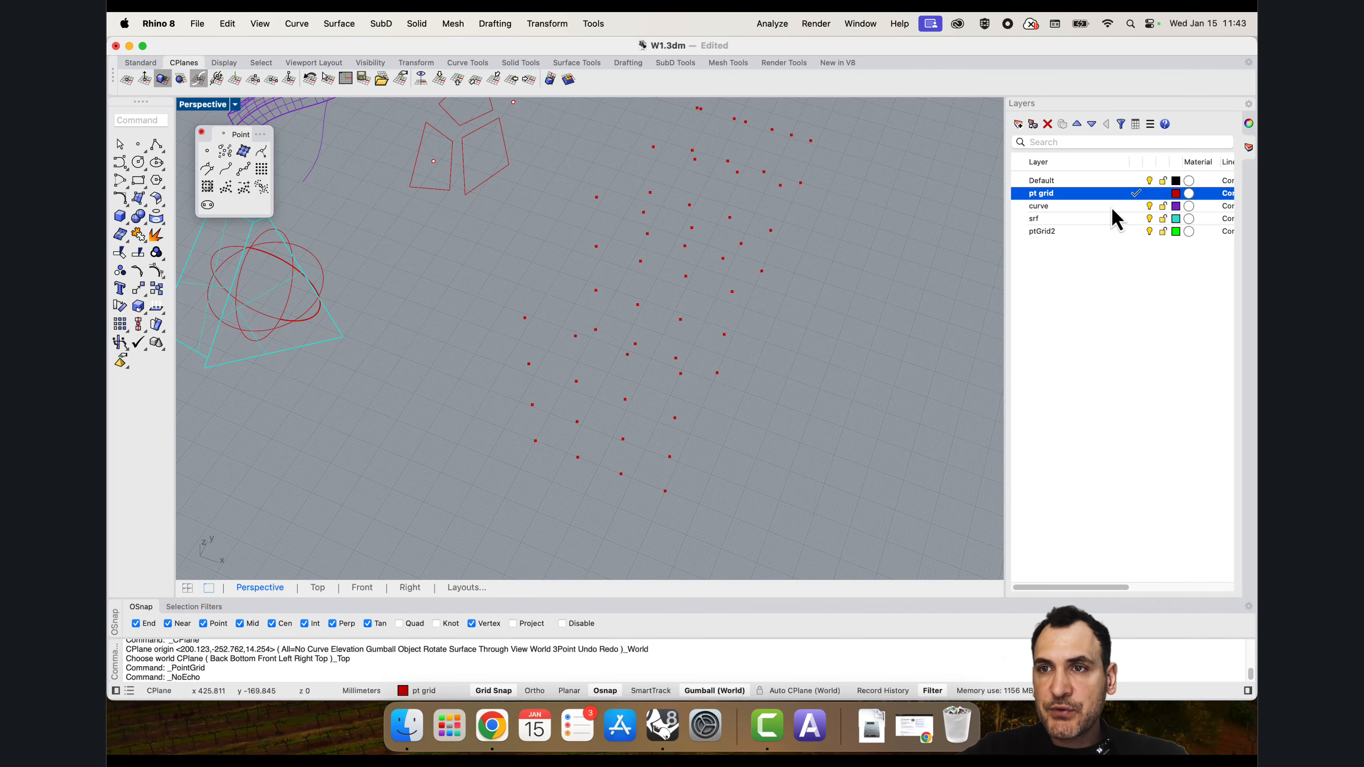
click(1113, 208)
click(1130, 265)
click(1135, 207)
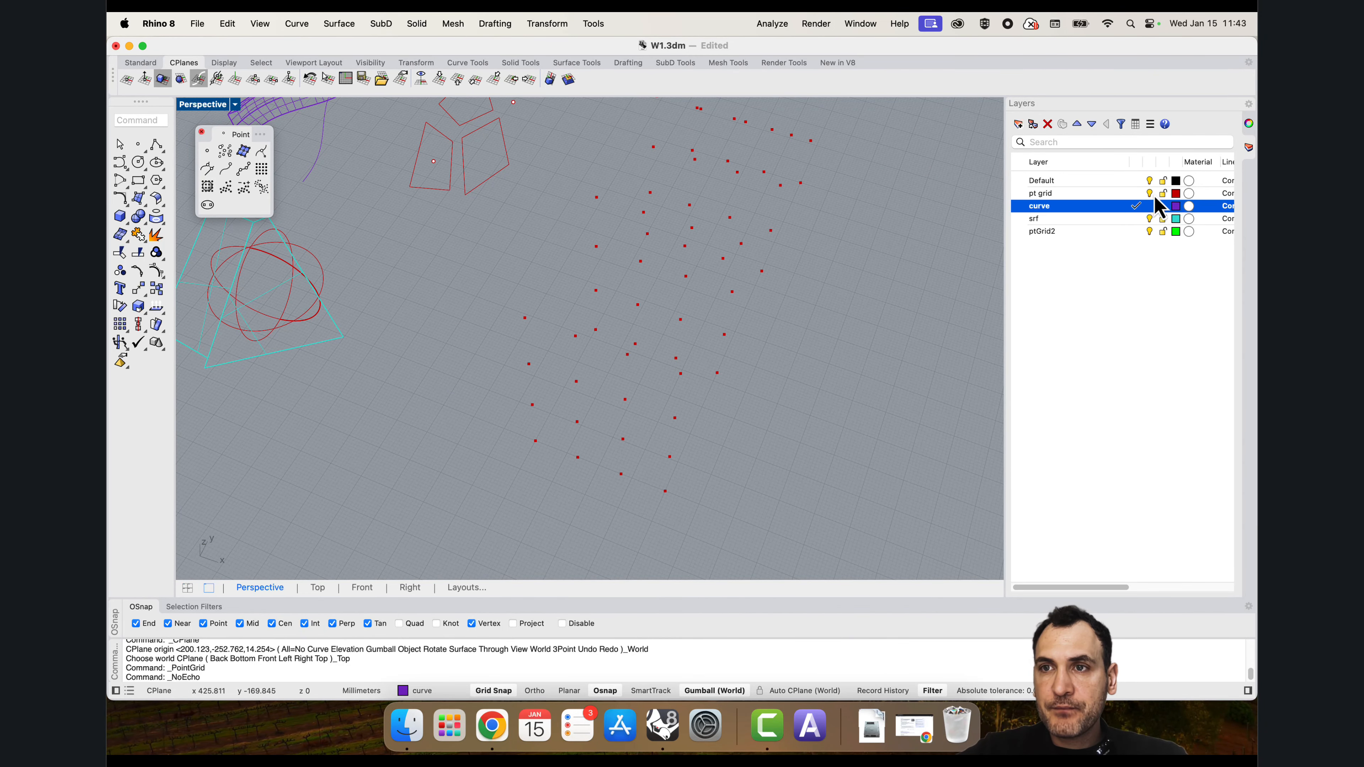
click(1163, 194)
right_drag(837, 359, 471, 312)
scroll(679, 315, down, 4)
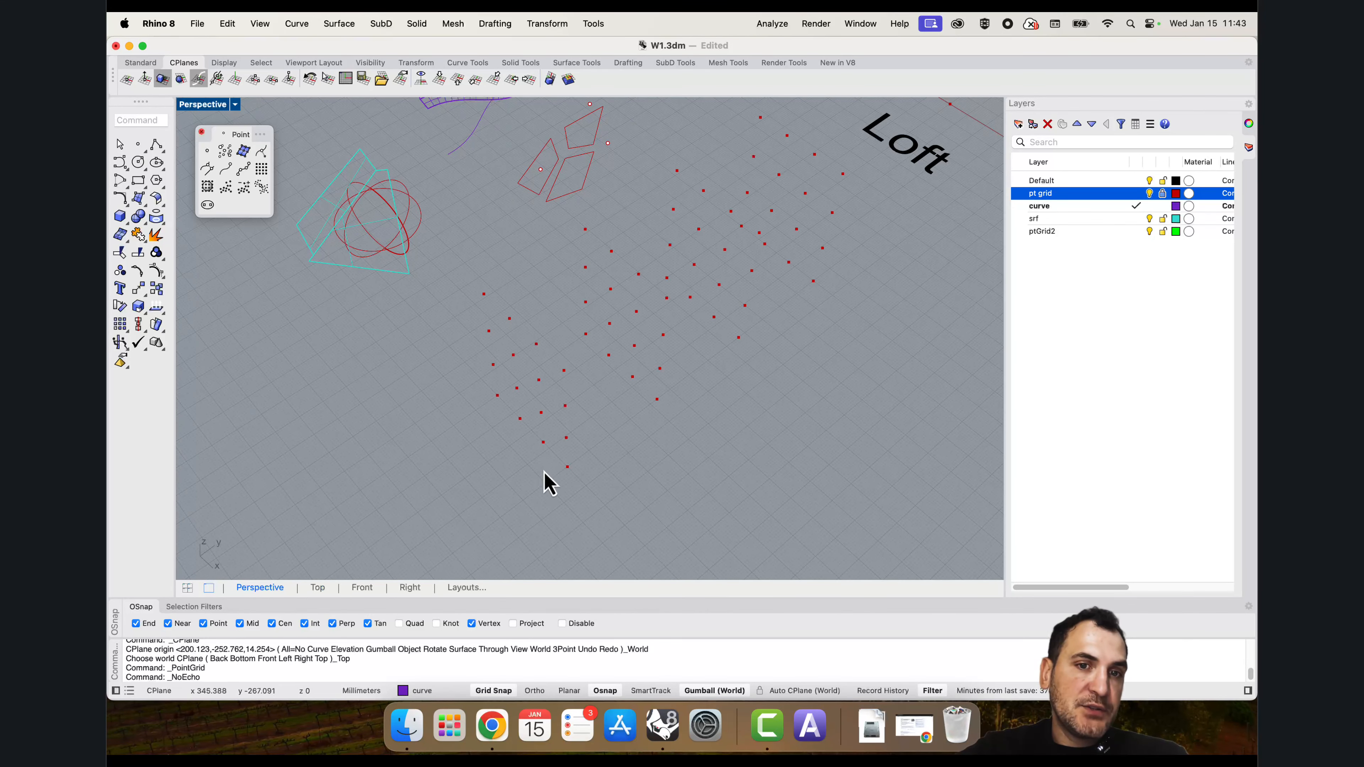
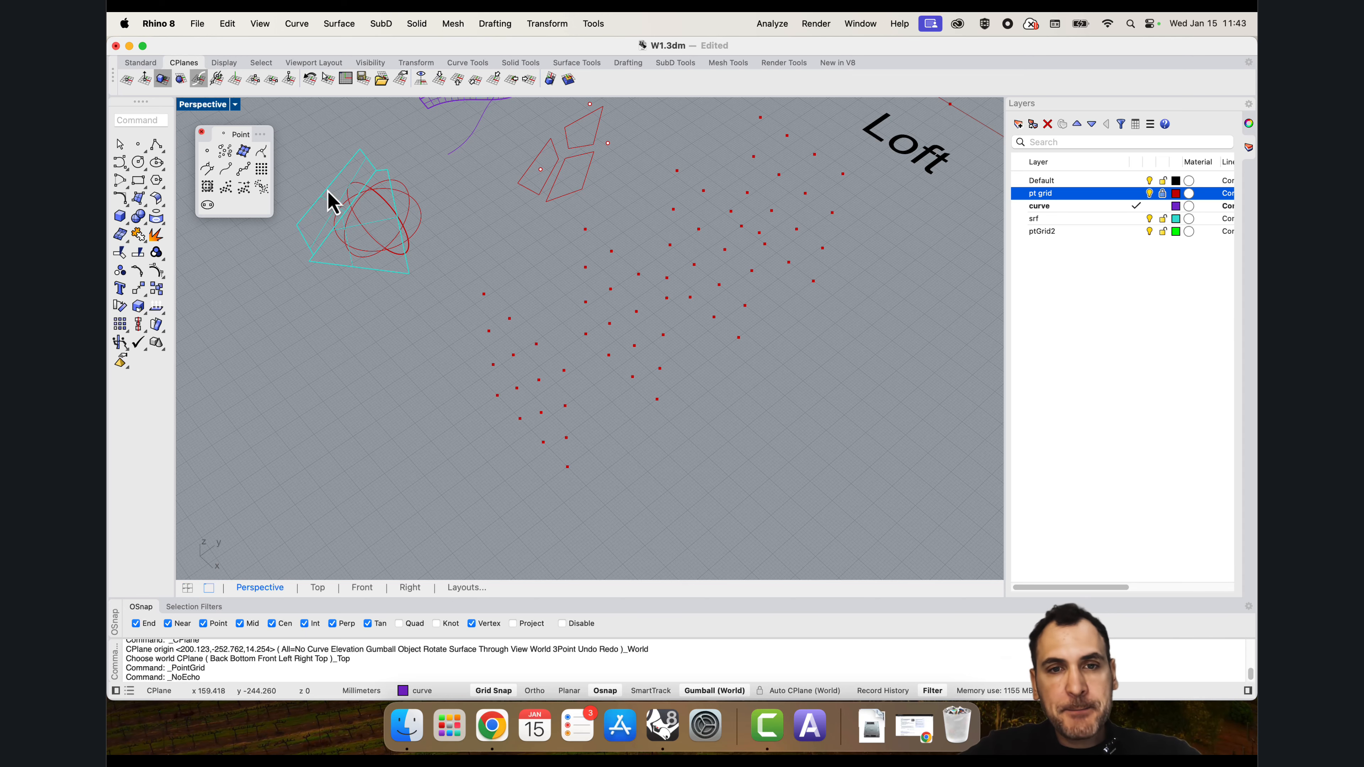
Step: Start a polyline near the point grid, clear every object snap except Vertex, and disable object snapping
scroll(281, 199, up, 2)
click(156, 145)
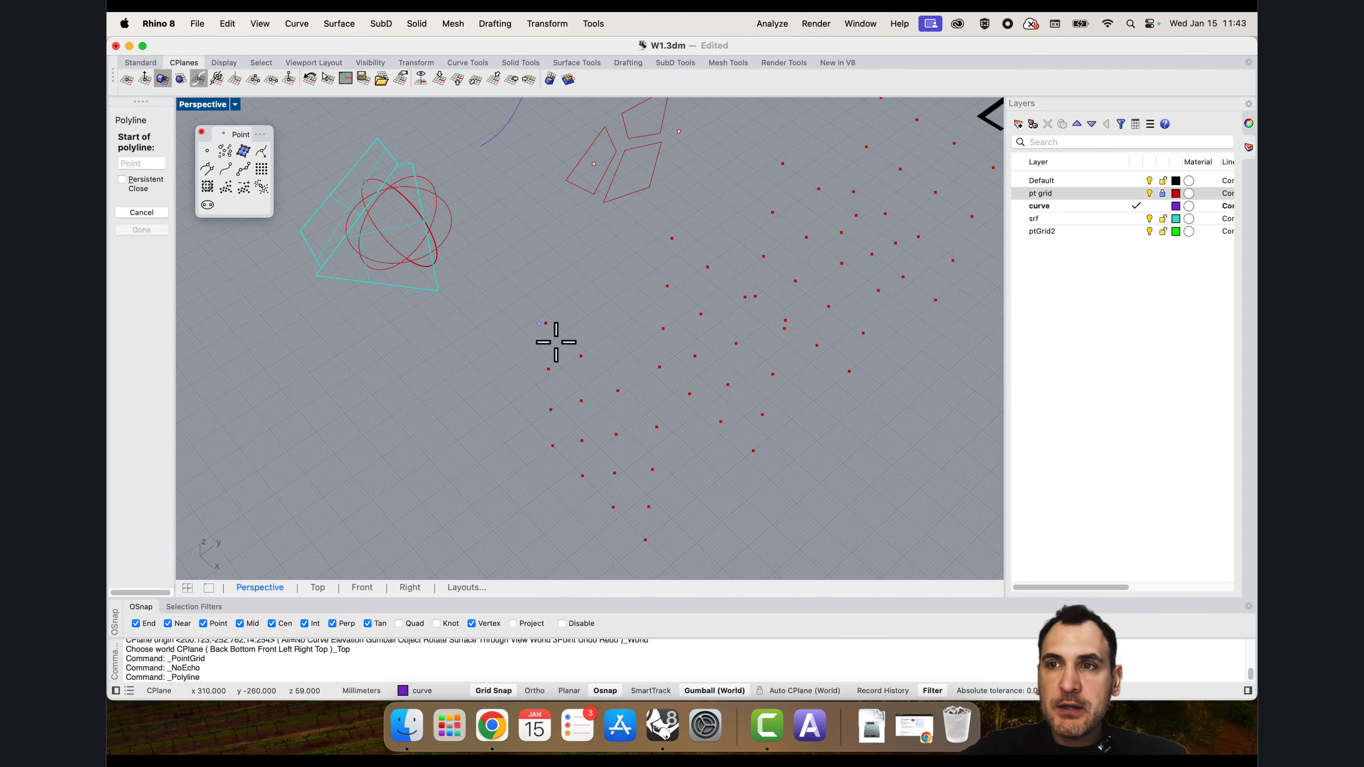
scroll(590, 355, up, 5)
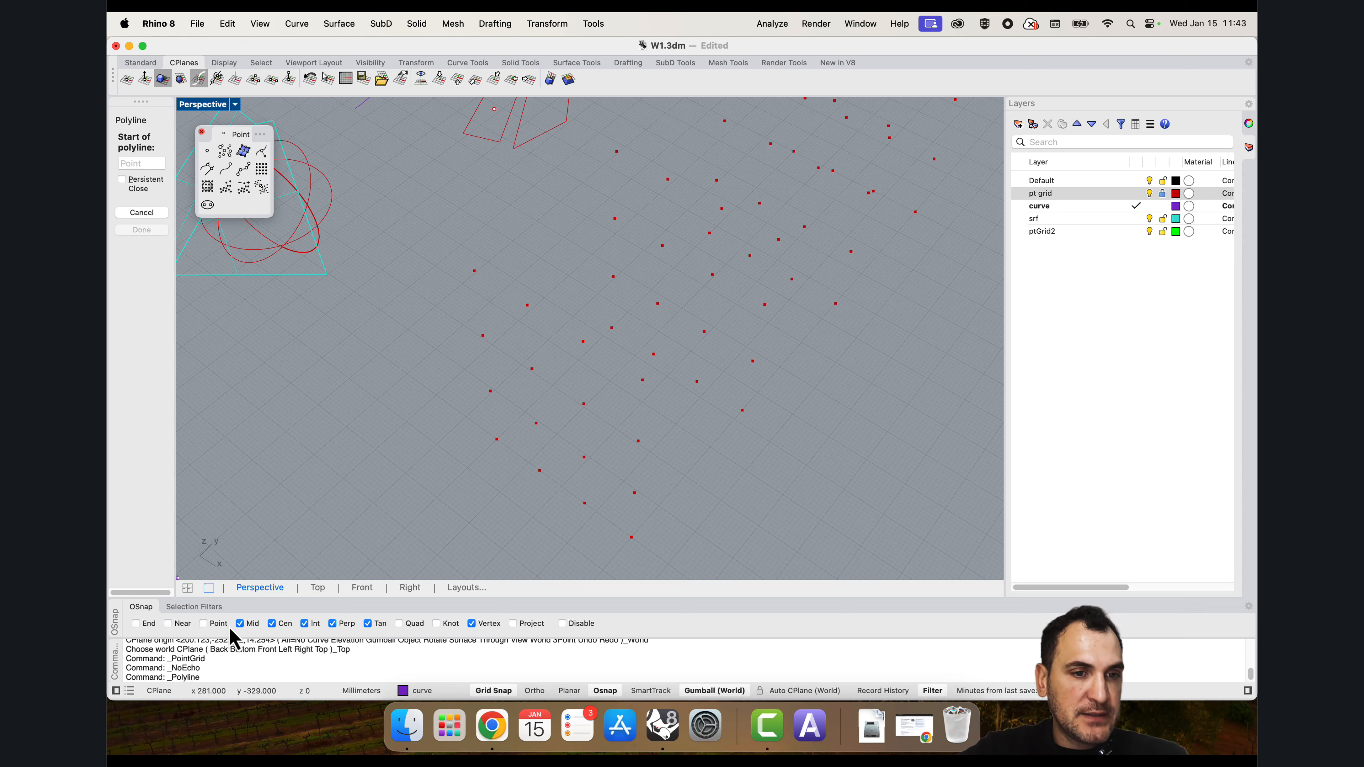
click(331, 624)
click(370, 627)
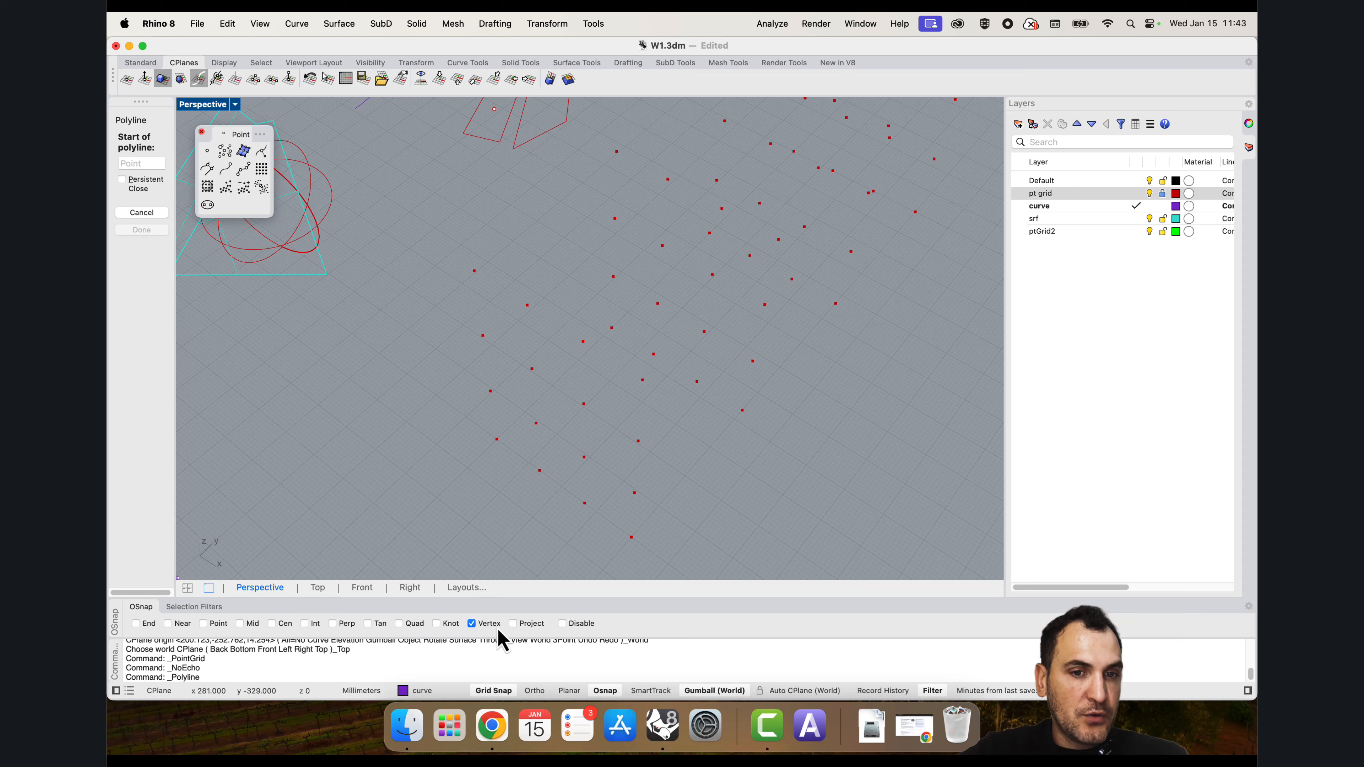
click(573, 626)
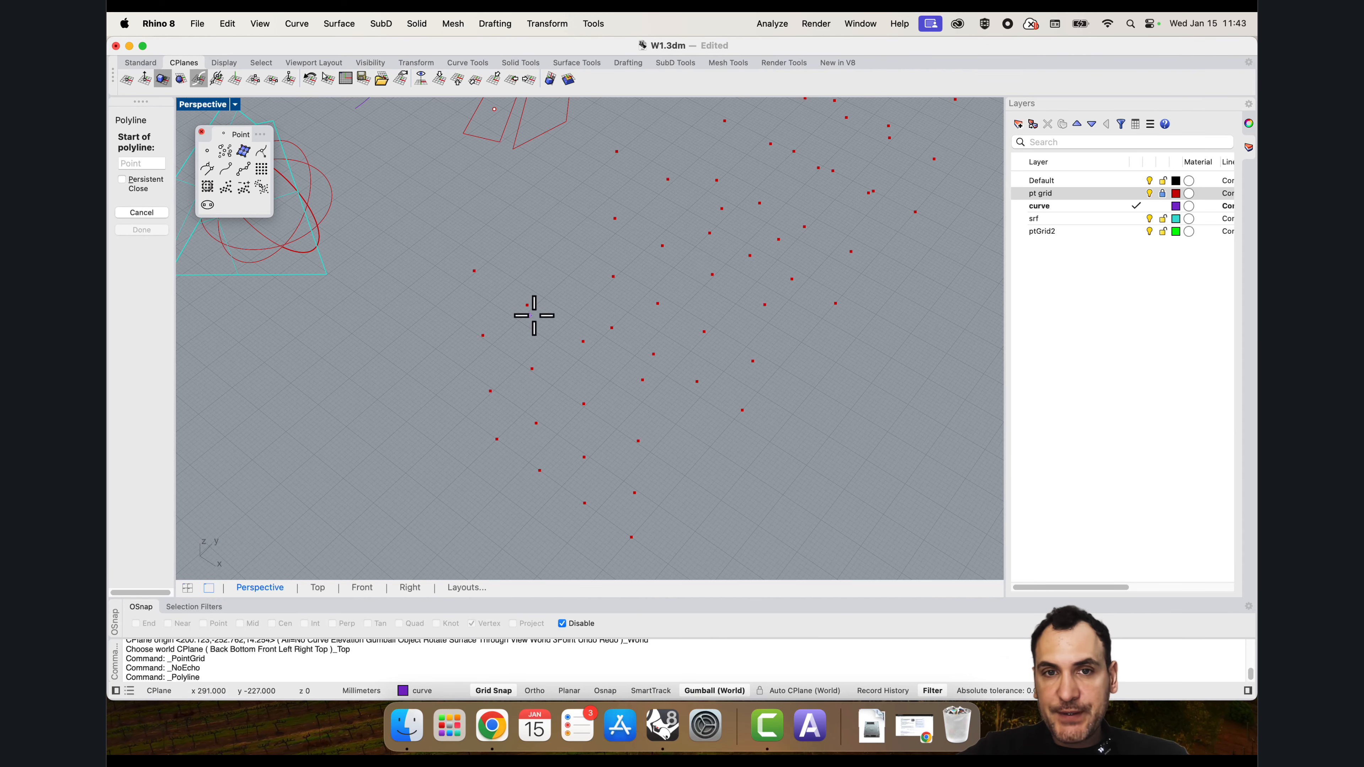
scroll(575, 341, down, 3)
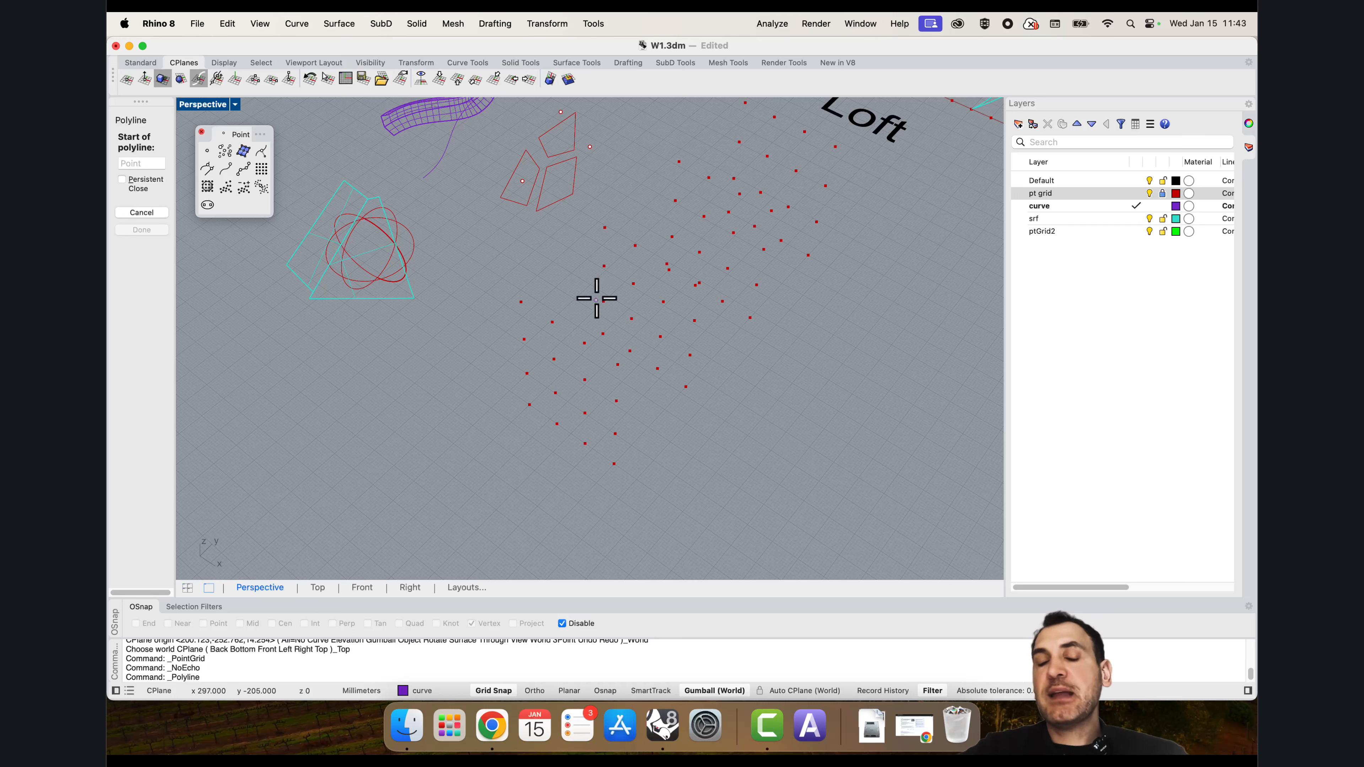
Step: Turn object snapping on with the End, Point and Vertex snaps active
click(571, 625)
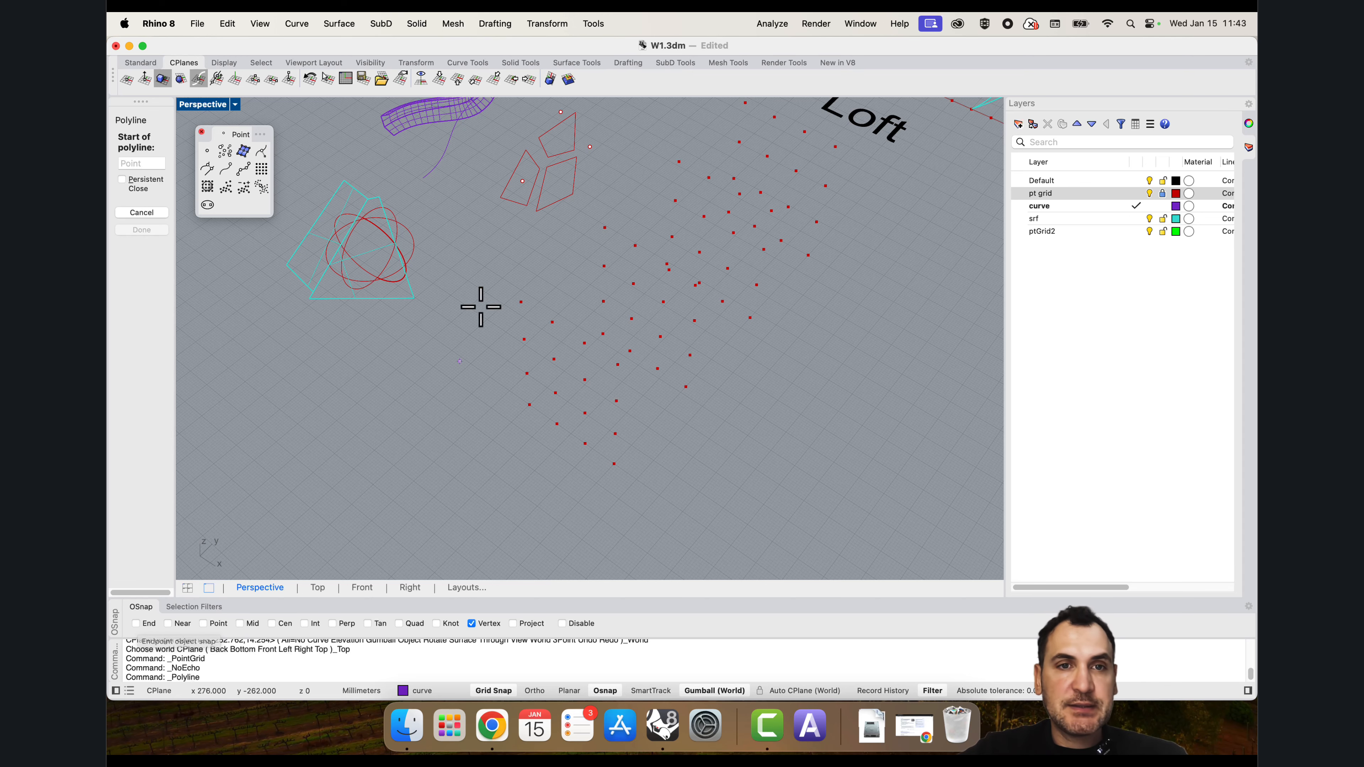
scroll(499, 298, up, 3)
scroll(502, 296, down, 2)
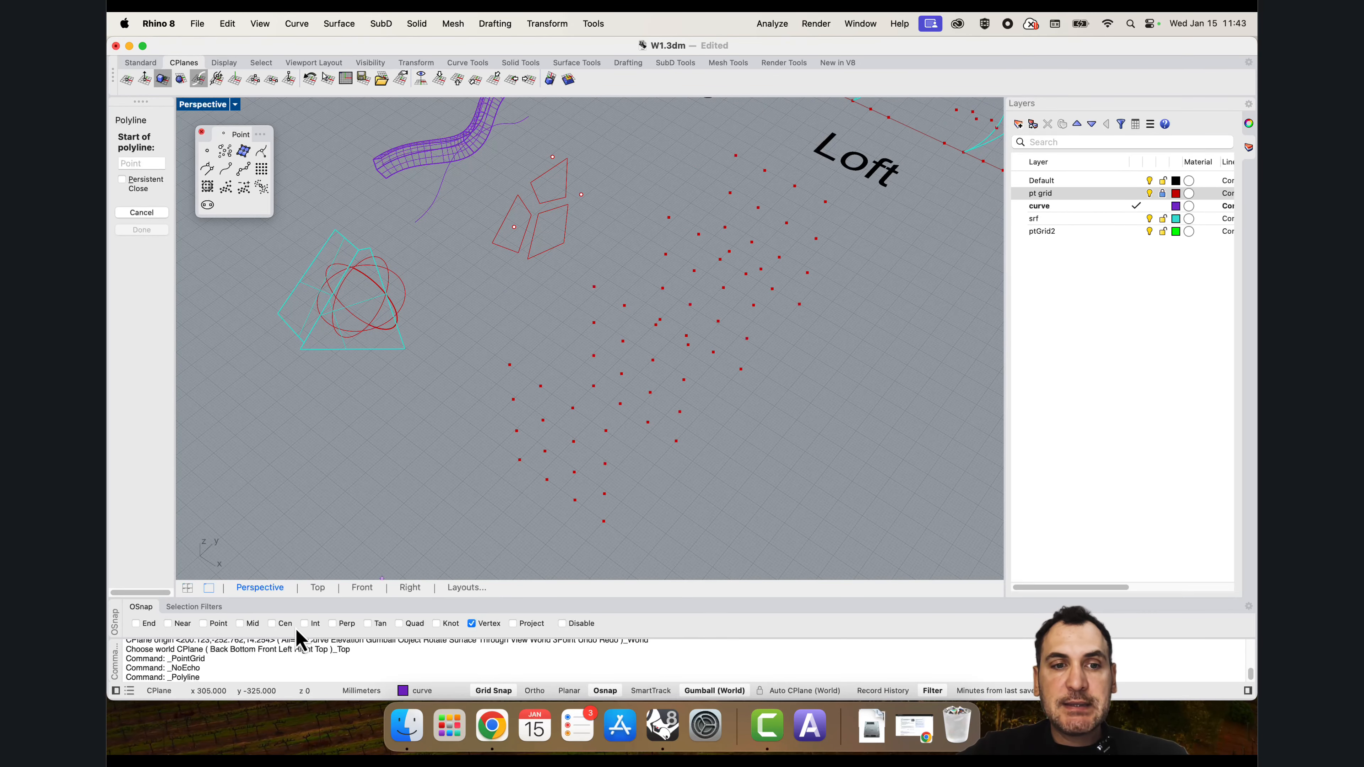
shift+right_drag(504, 292, 493, 327)
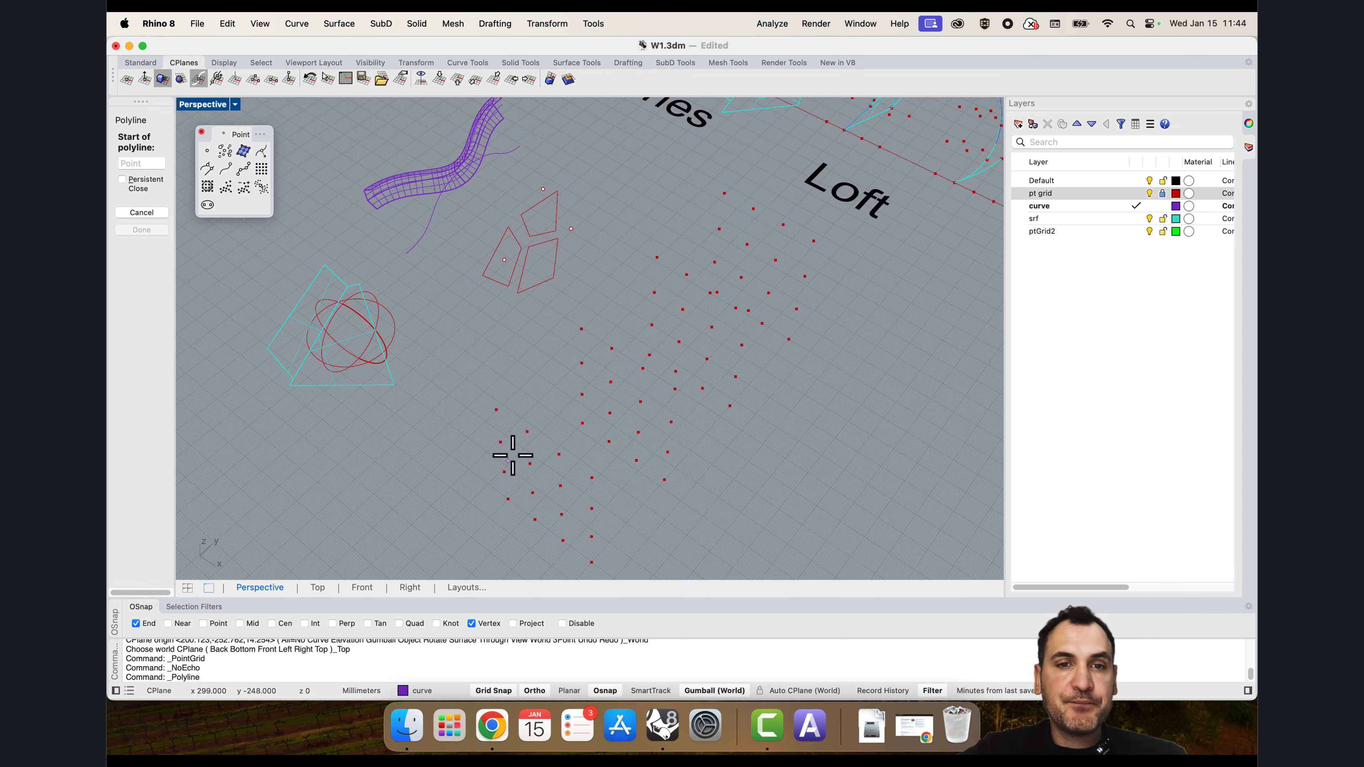
shift+right_drag(511, 457, 506, 408)
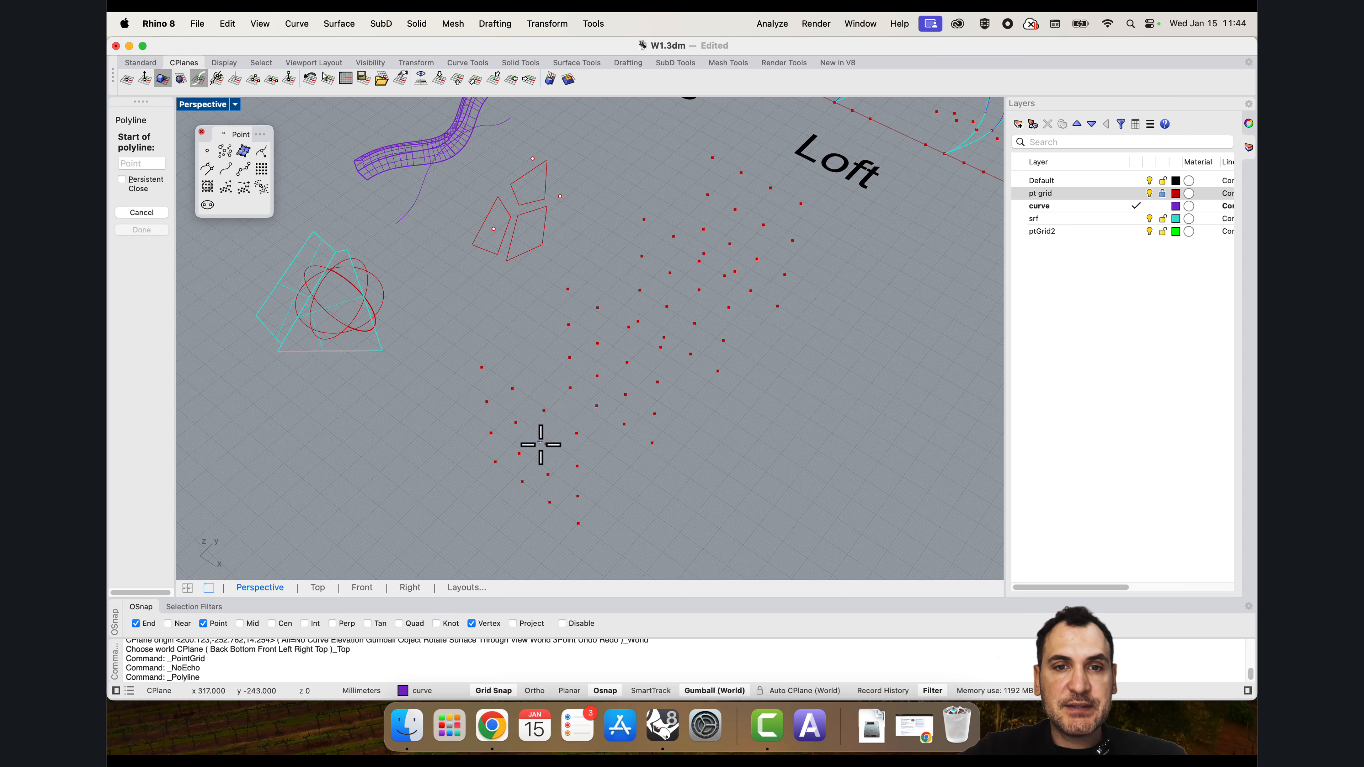
scroll(545, 432, up, 5)
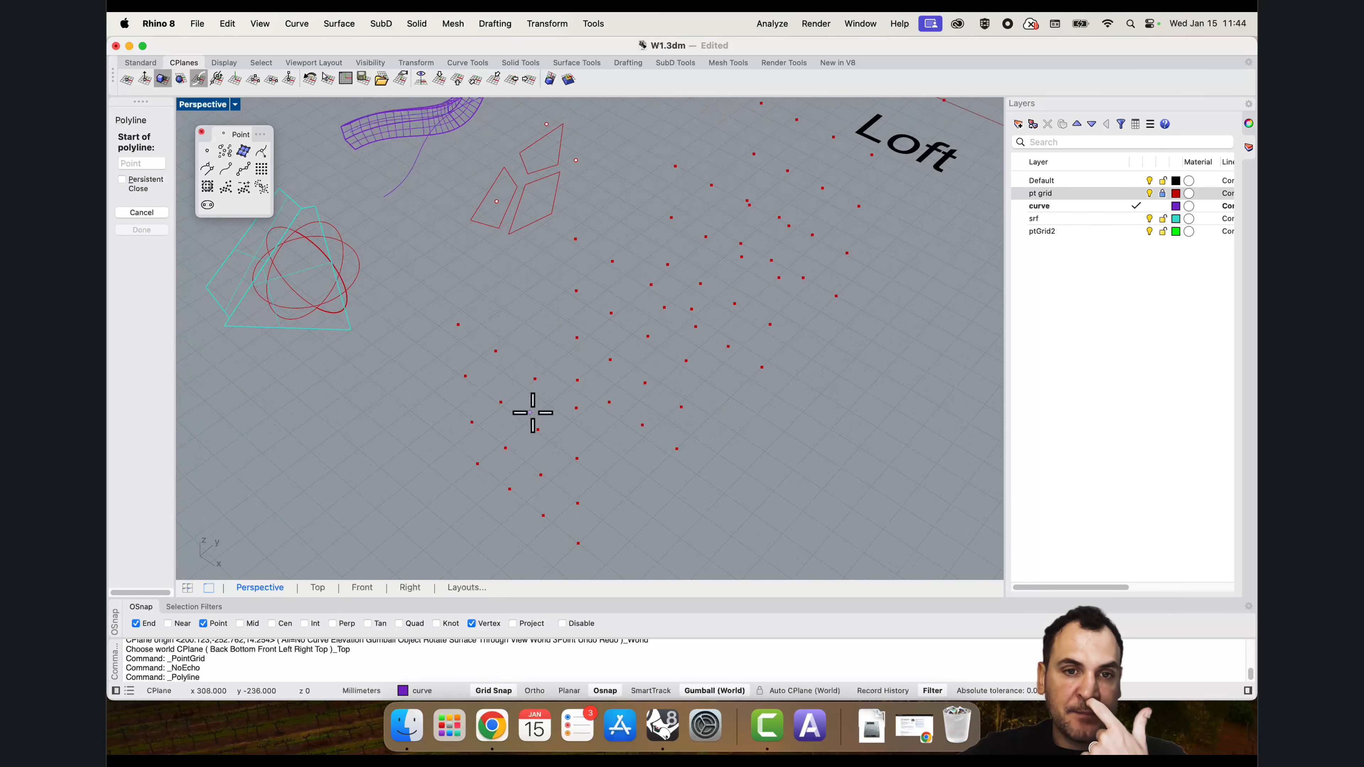
Step: Draw a polyline through four points of the first vertical point grid, from its upper row down to its lower row
click(482, 330)
click(492, 398)
scroll(538, 386, down, 3)
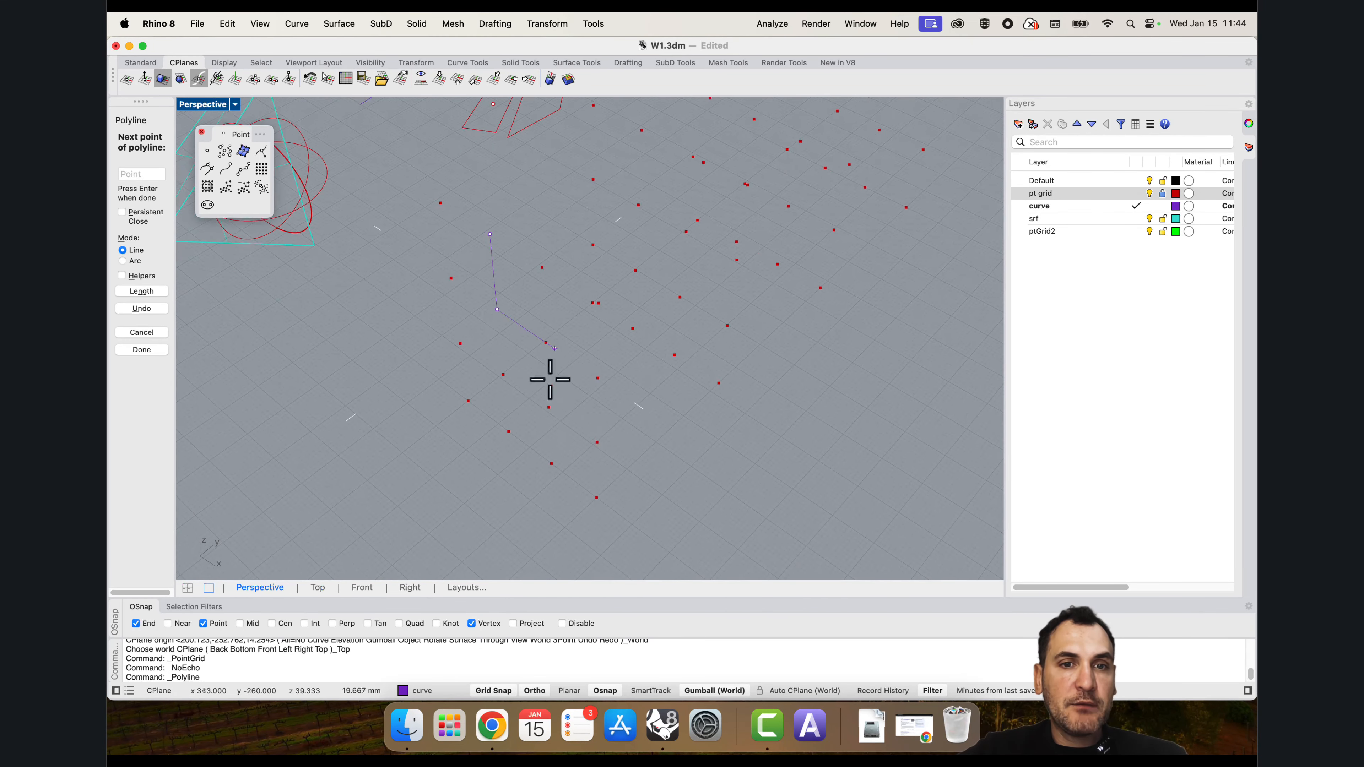
click(549, 408)
click(553, 463)
key(Return)
scroll(570, 430, down, 6)
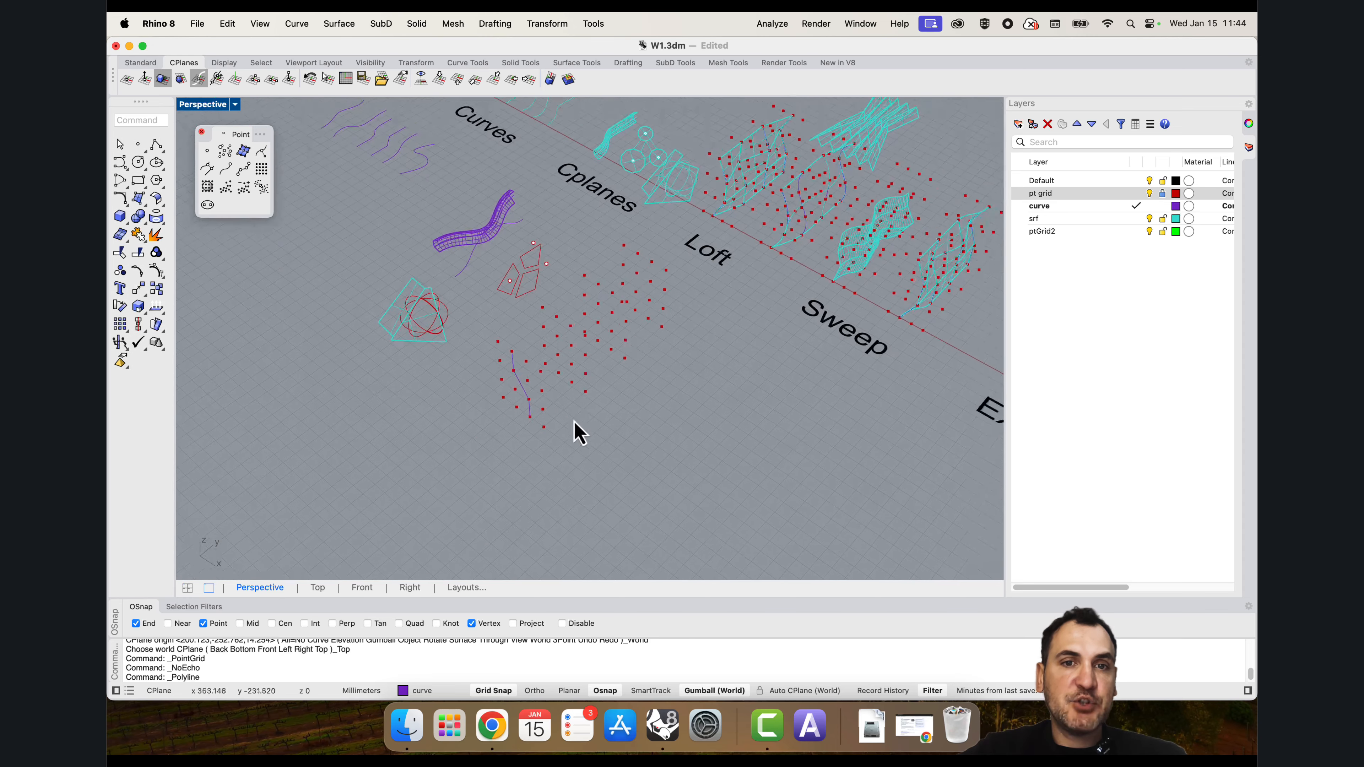
Step: Draw a zigzag polyline upward through four points of the second vertical point grid
scroll(535, 405, up, 3)
key(Return)
click(529, 424)
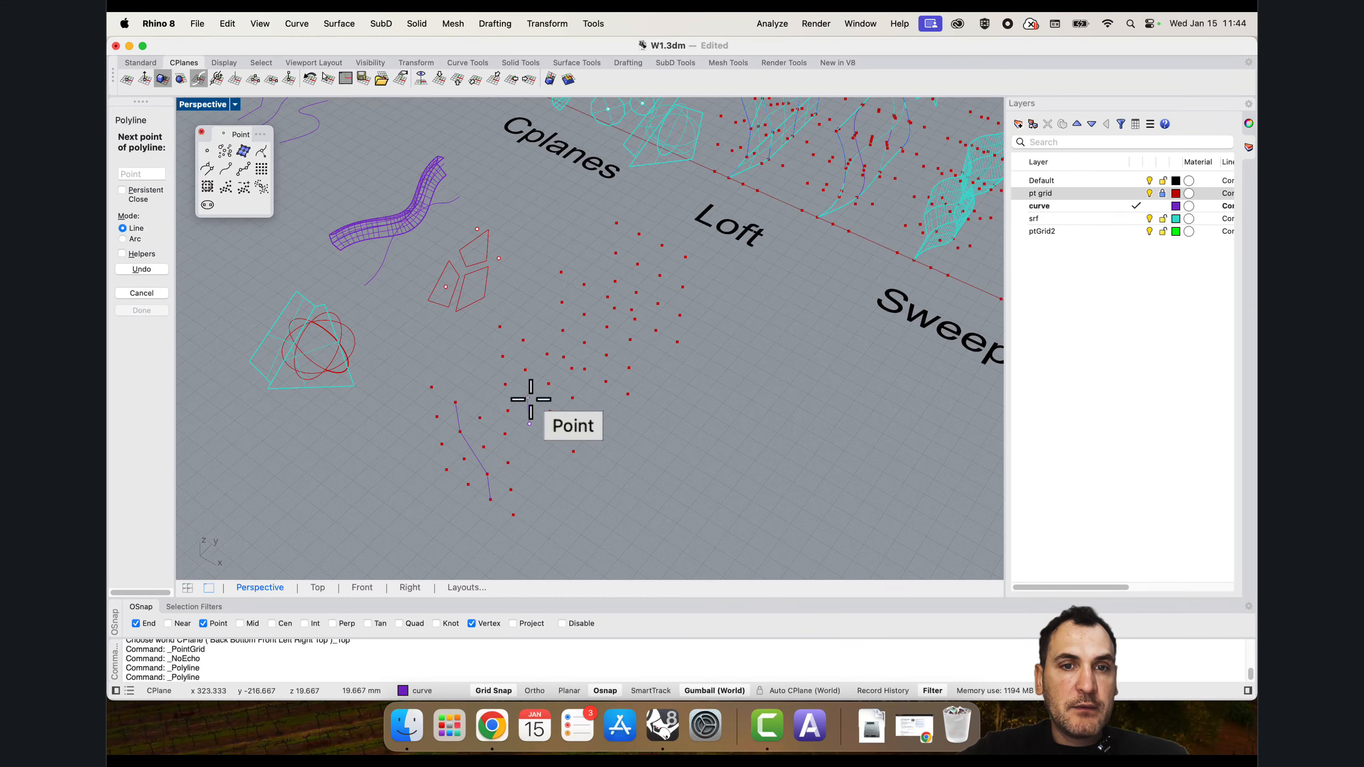
click(528, 397)
click(548, 384)
click(549, 353)
key(Return)
Step: Draw a polyline upward through four points of the third vertical point grid
key(Return)
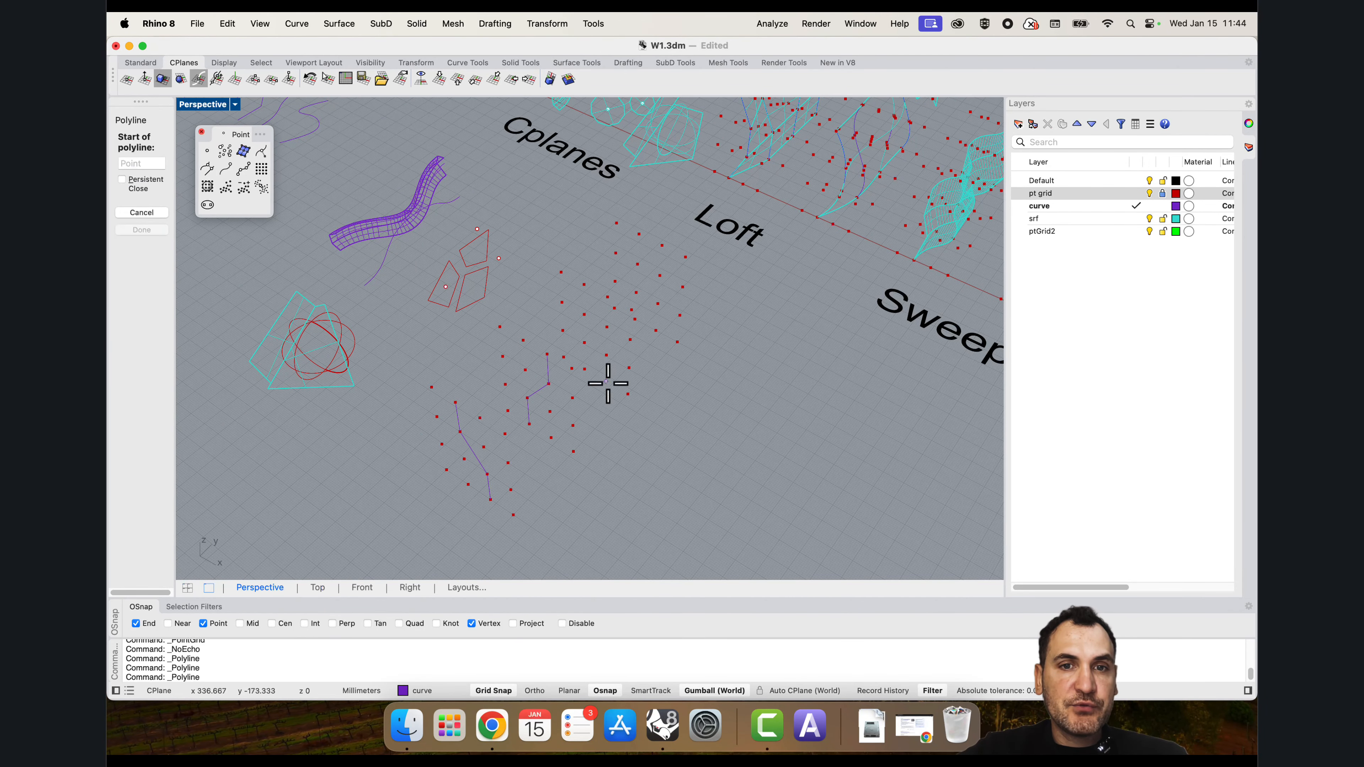
click(606, 354)
click(604, 326)
click(585, 283)
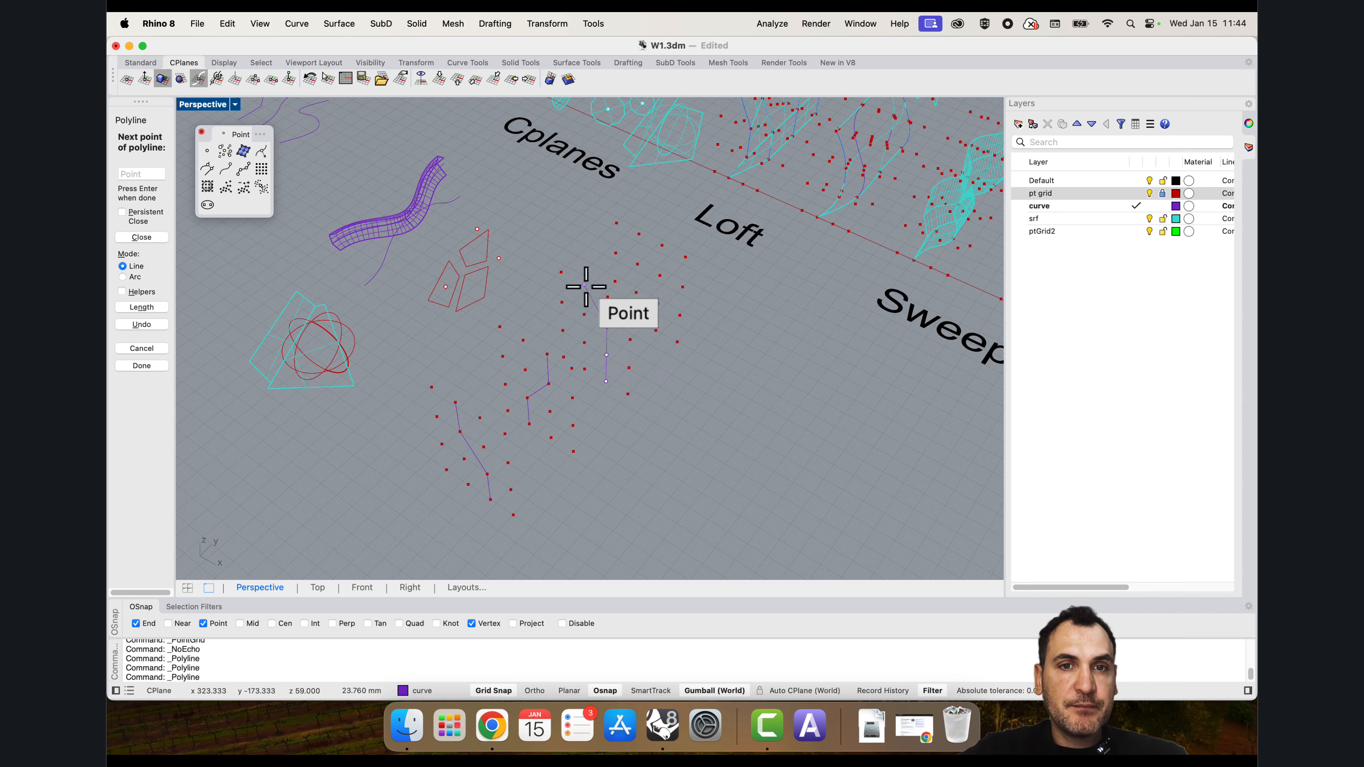
key(Return)
Step: Draw a polyline upward through four points of the fourth vertical point grid
key(Return)
mouse_move(656, 329)
right_down()
mouse_move(664, 305)
mouse_move(639, 329)
right_up()
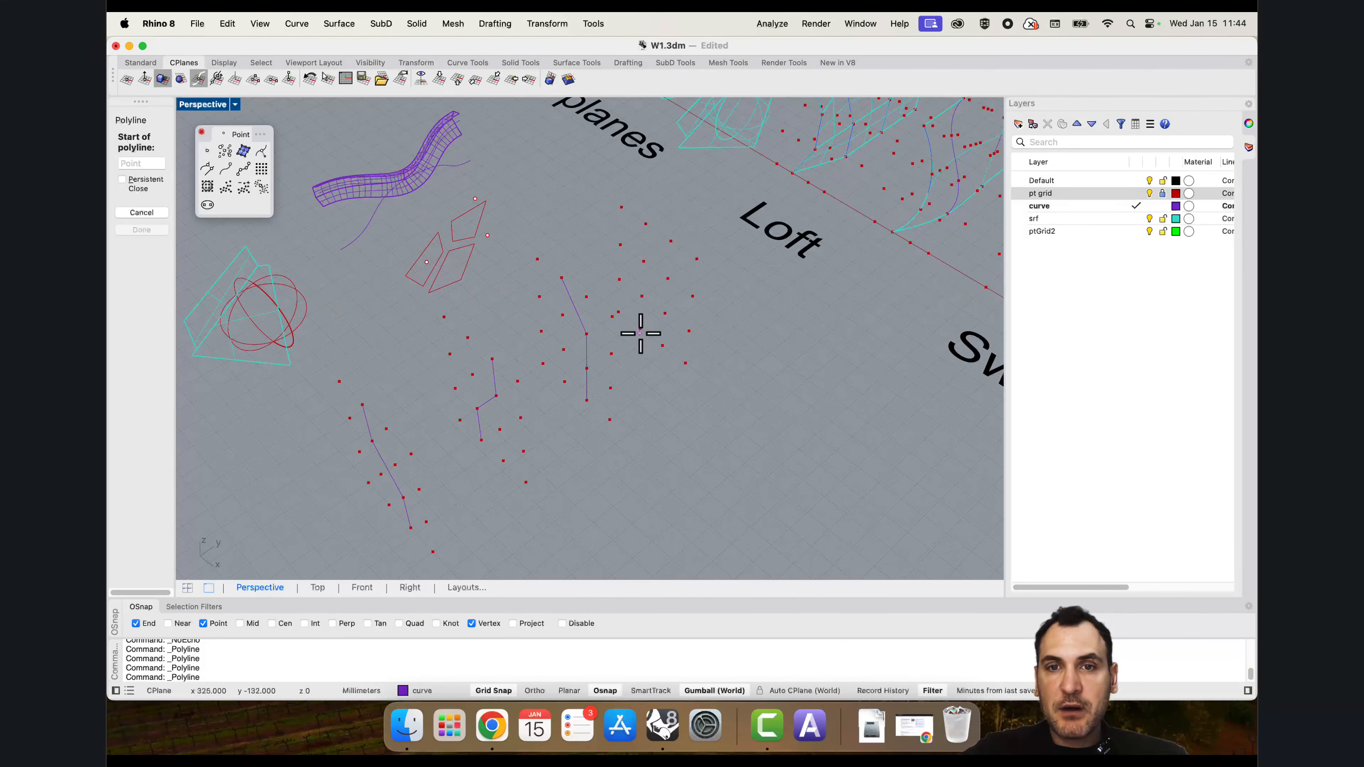
click(640, 329)
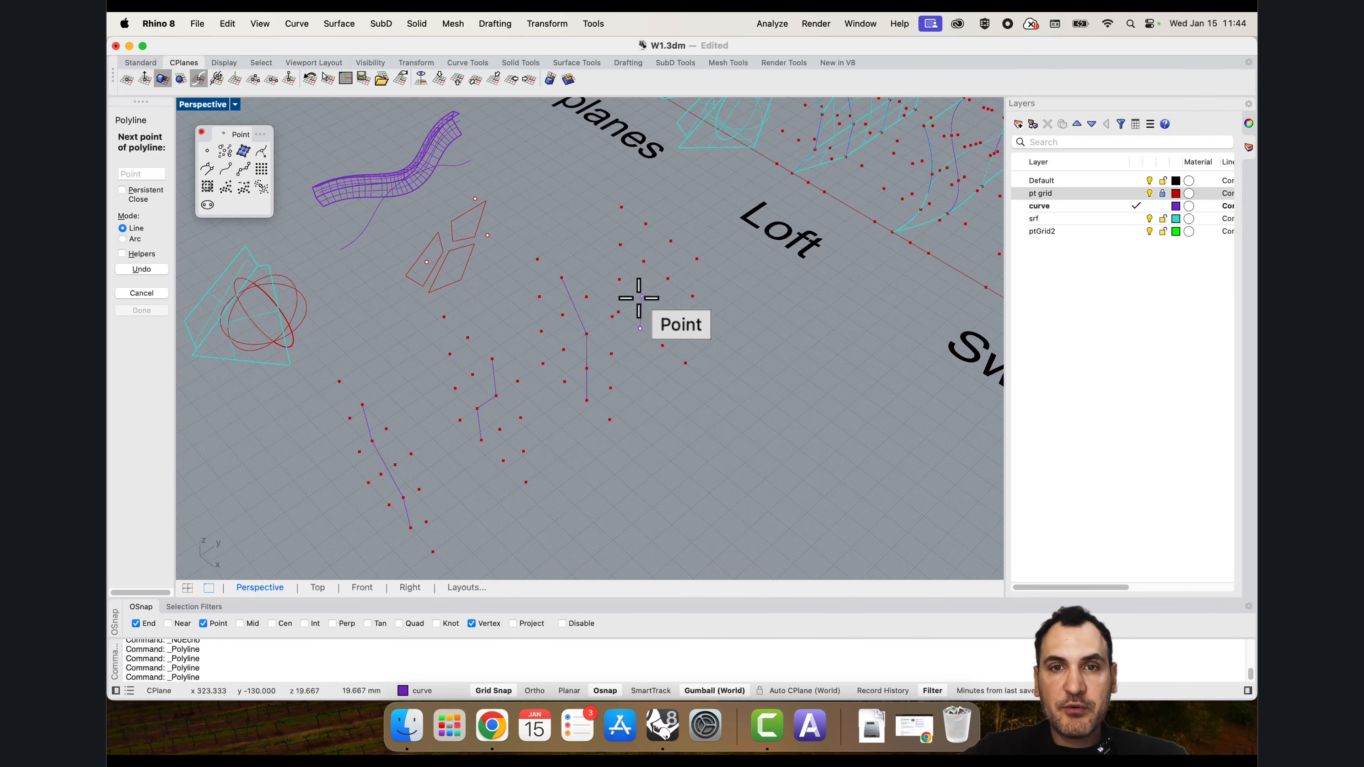
click(643, 262)
click(672, 241)
key(Return)
Step: Start a loft through the four polylines in order, picking each one near its lower end
scroll(671, 263, down, 8)
right_drag(661, 308, 647, 358)
scroll(609, 289, up, 5)
text(lo)
key(Return)
scroll(639, 342, up, 5)
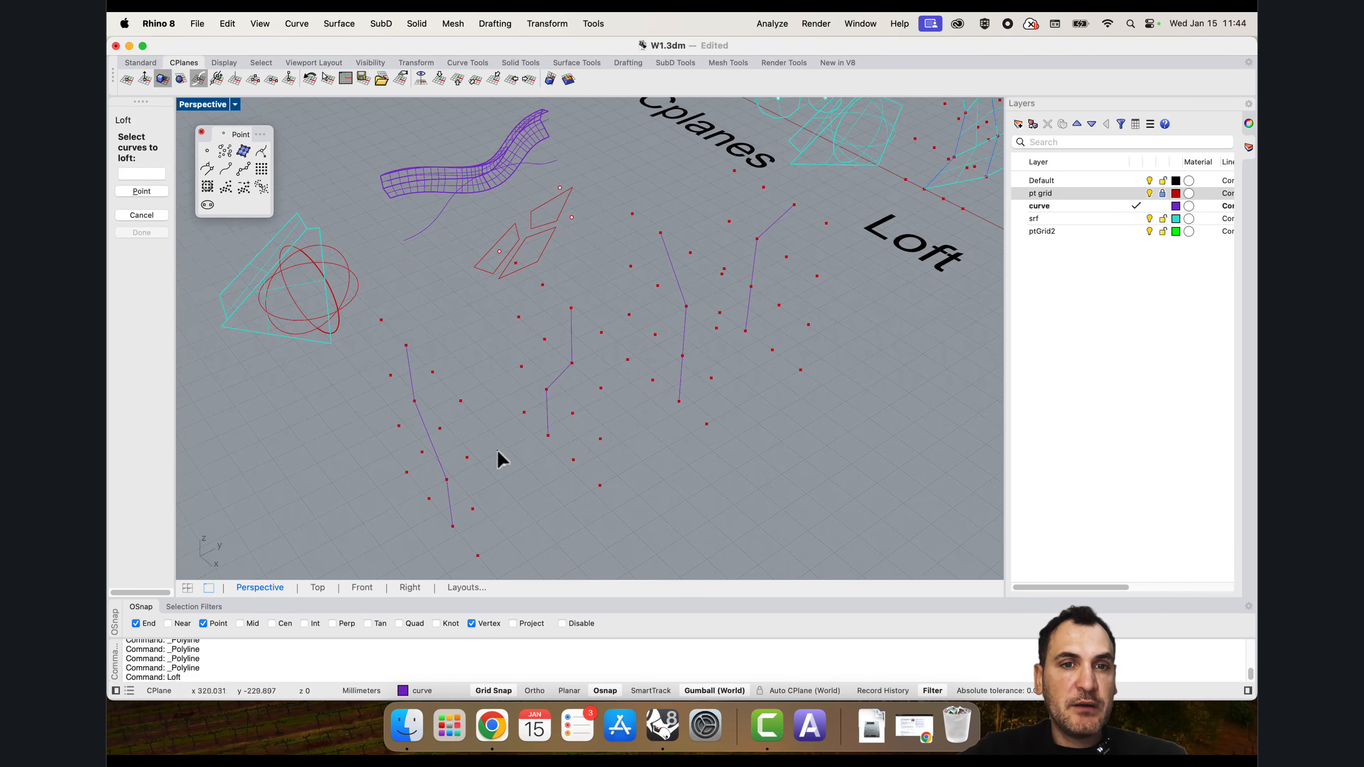
click(453, 513)
click(550, 428)
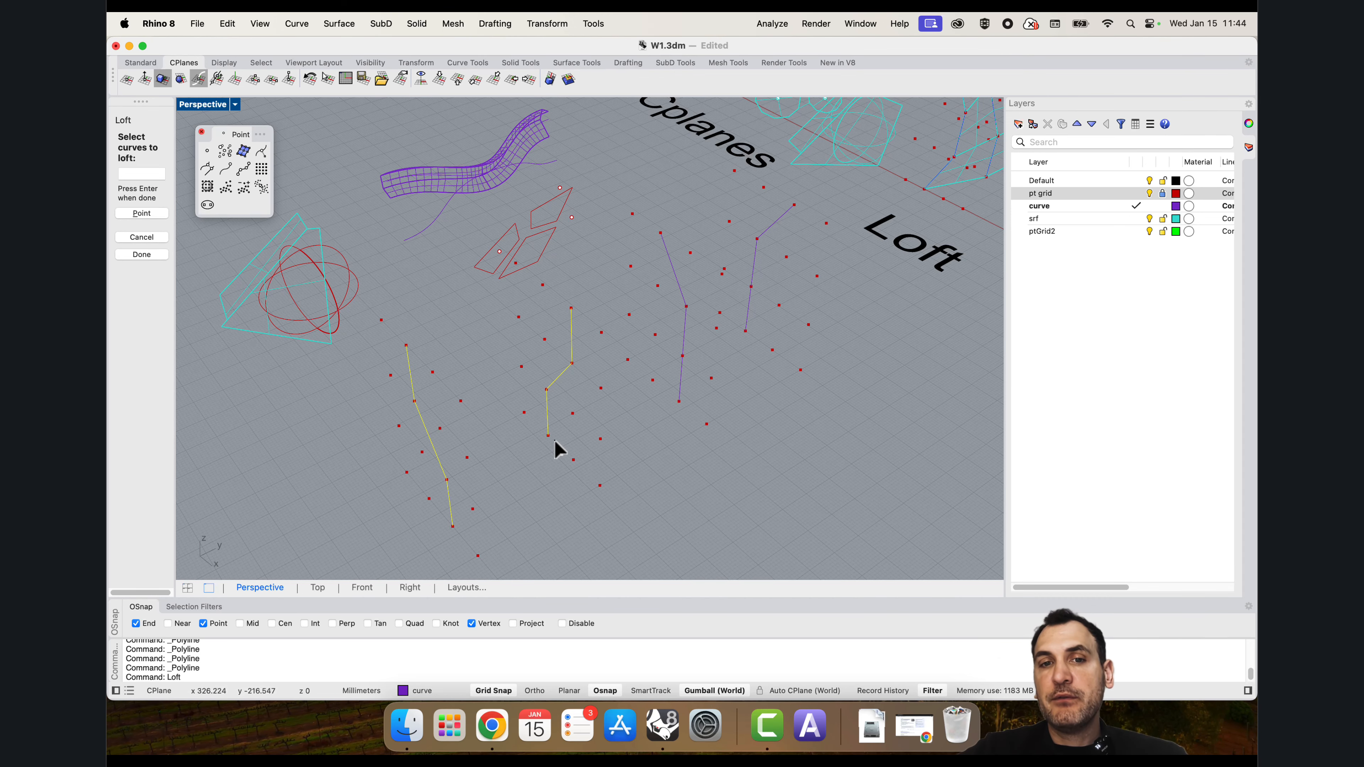
key(Return)
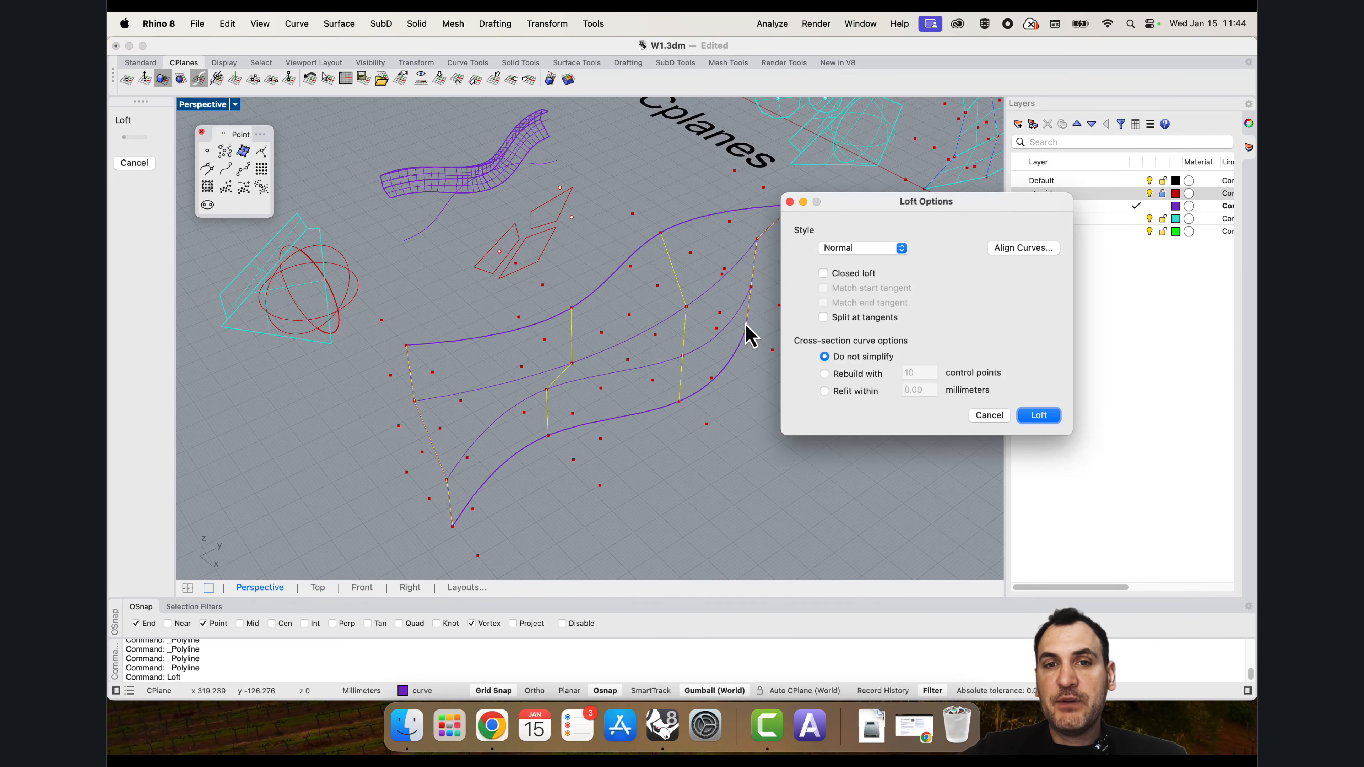
Step: Set the loft style to Straight sections and create the lofted surface
right_drag(651, 355, 665, 365)
right_drag(571, 352, 456, 314)
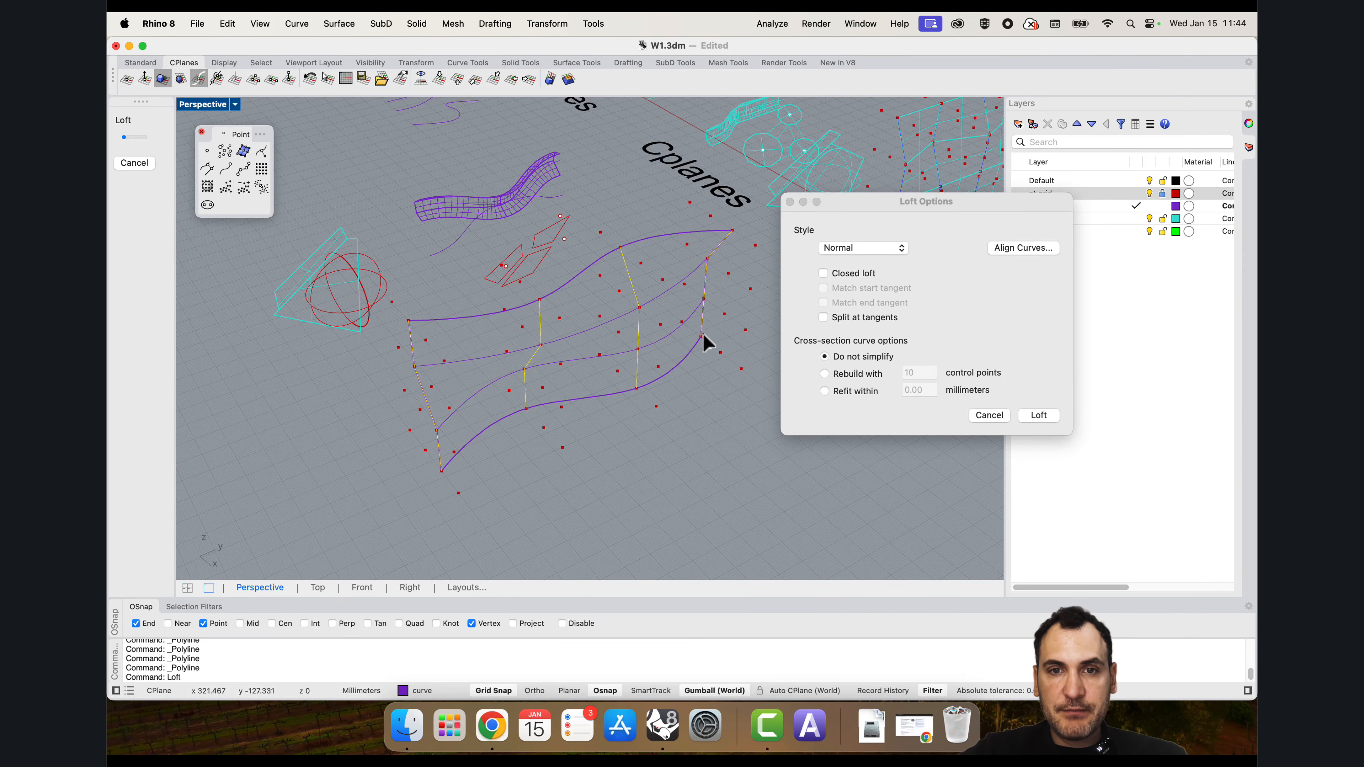
right_drag(469, 451, 410, 318)
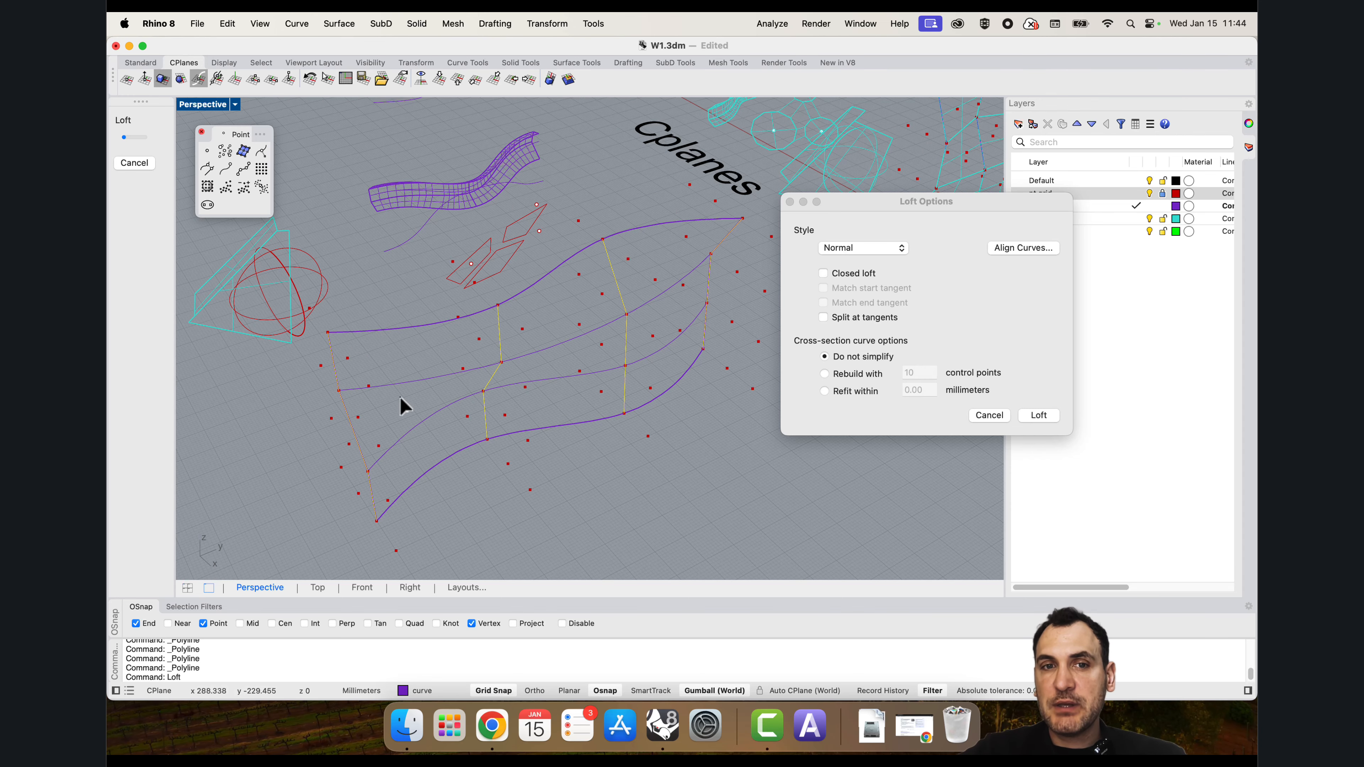
right_drag(643, 285, 630, 304)
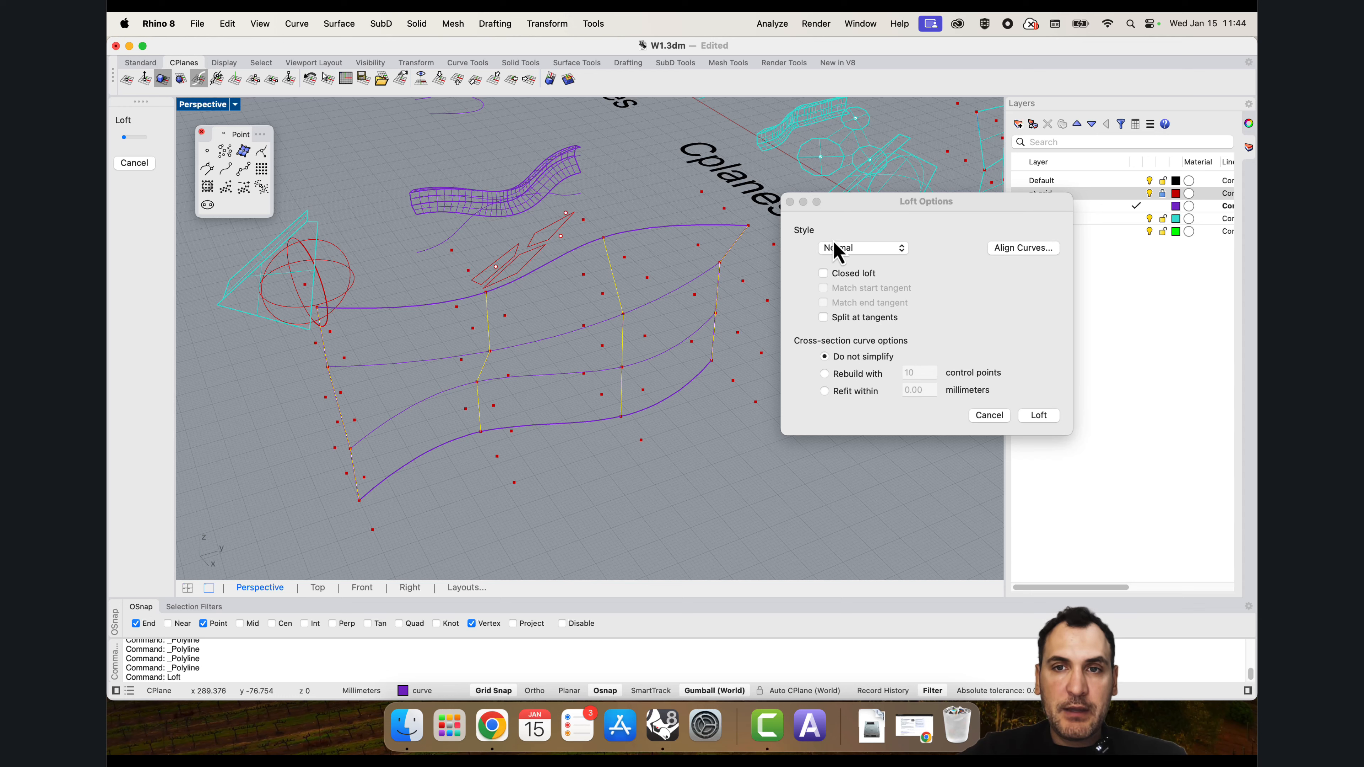
click(867, 251)
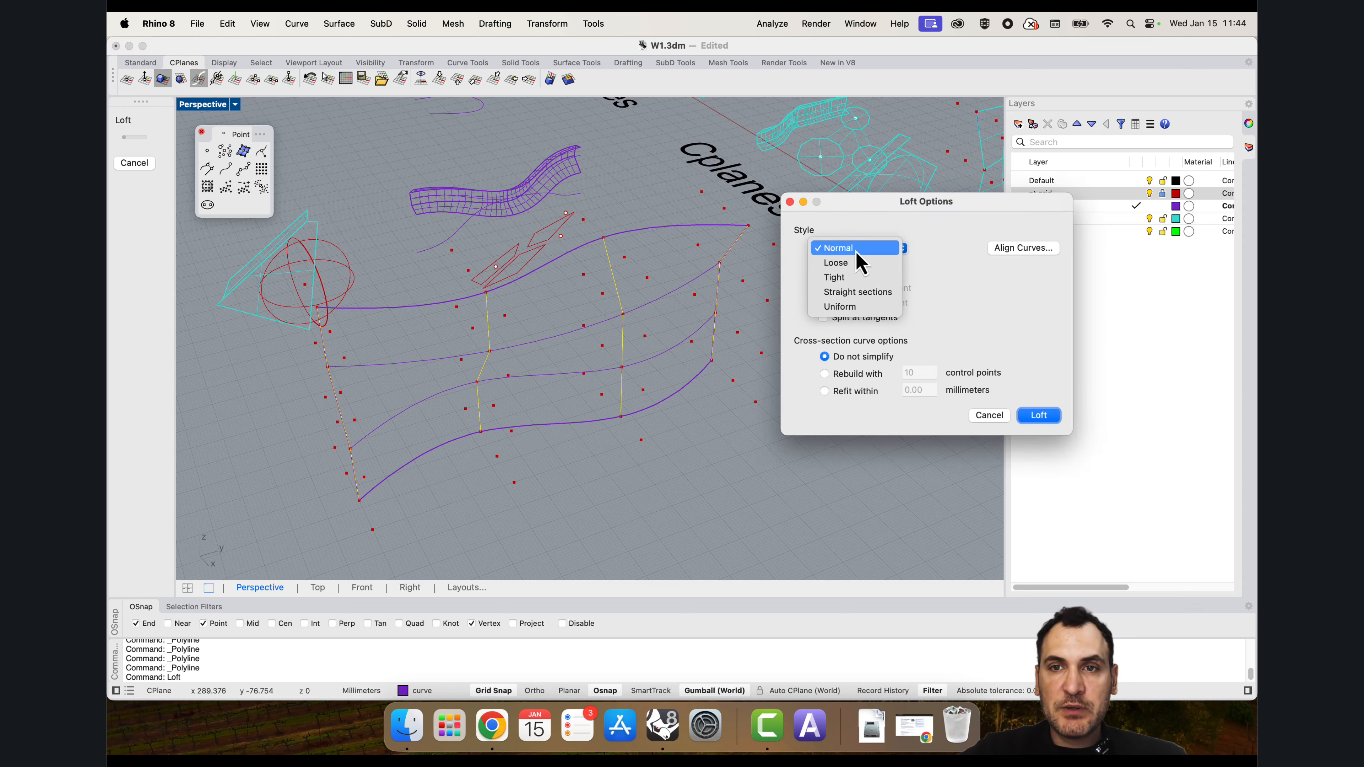
click(853, 296)
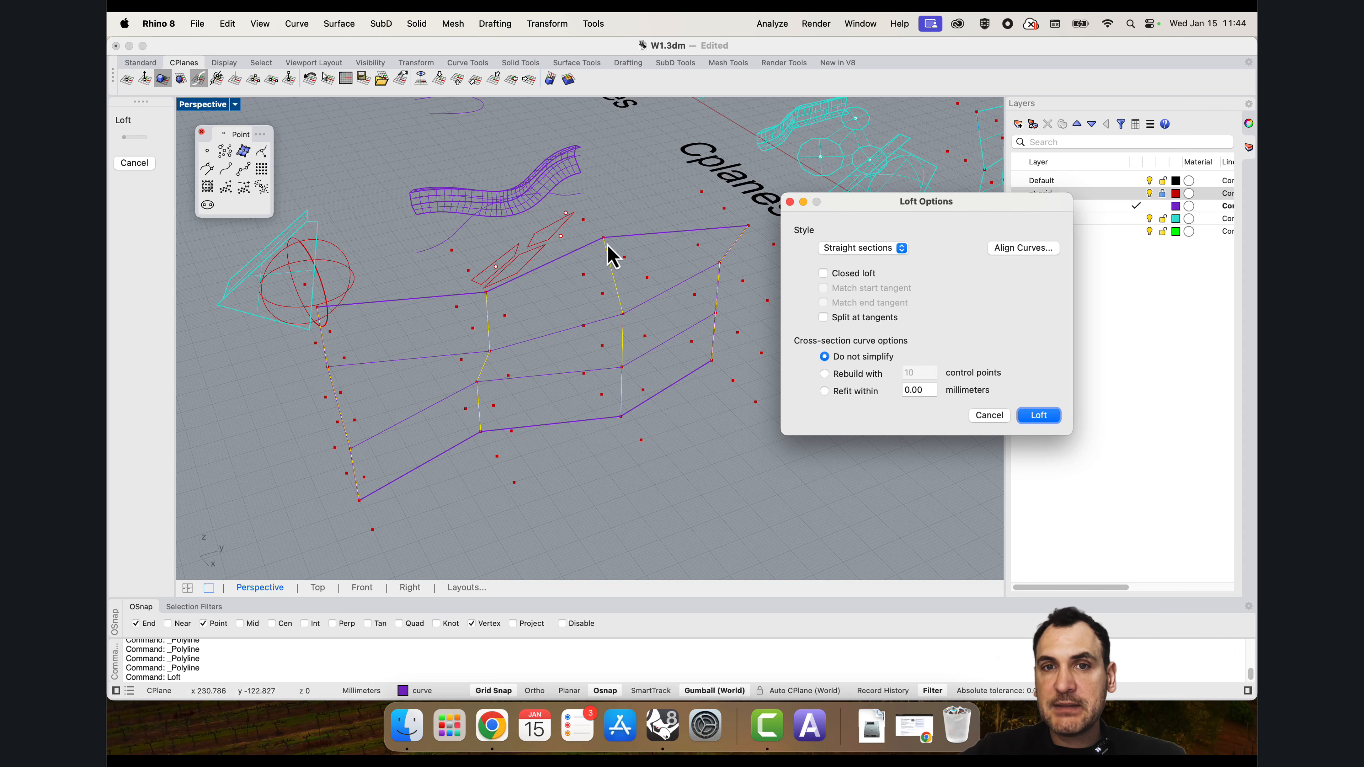
right_drag(647, 262, 610, 295)
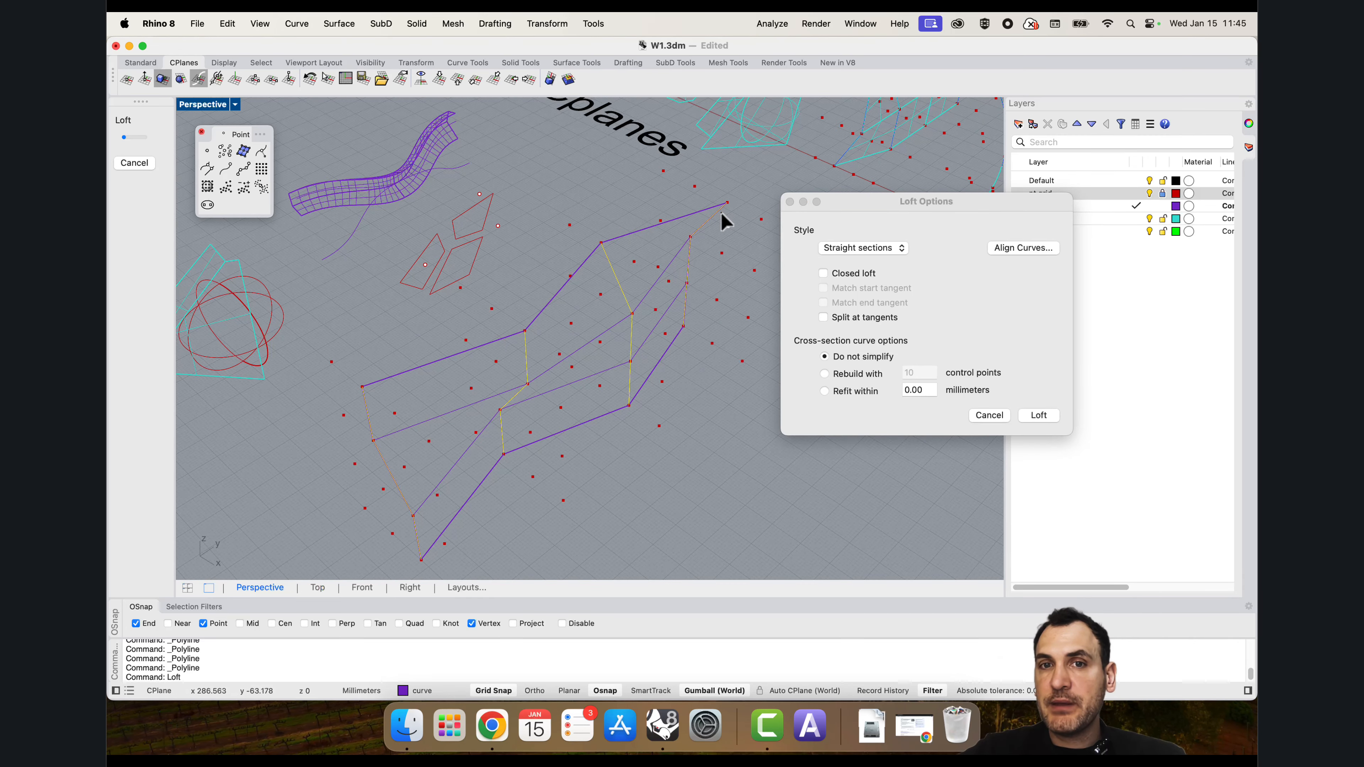
right_drag(721, 212, 543, 366)
click(850, 425)
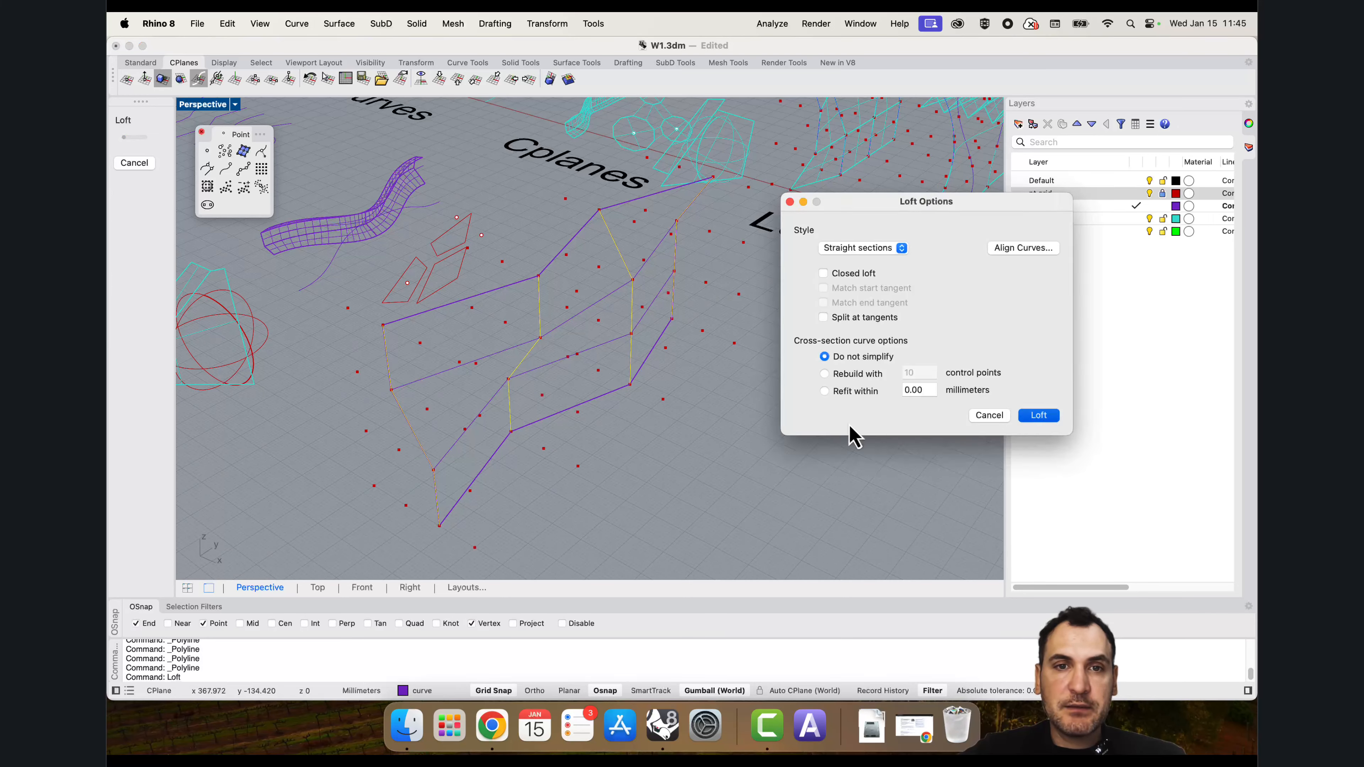
key(Return)
Step: Inspect the lofted surface in the Rendered display mode and return the viewport to Wireframe
click(215, 105)
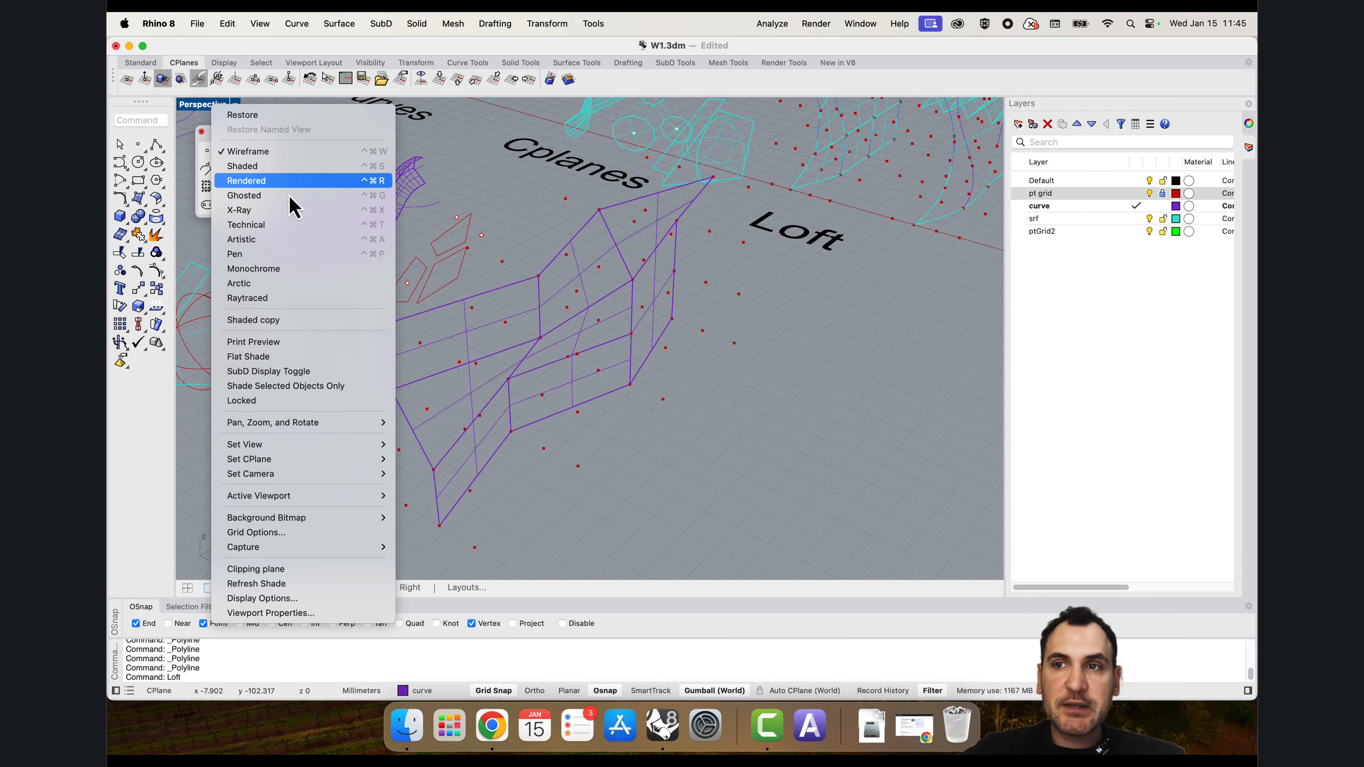
click(289, 182)
right_drag(557, 387, 472, 312)
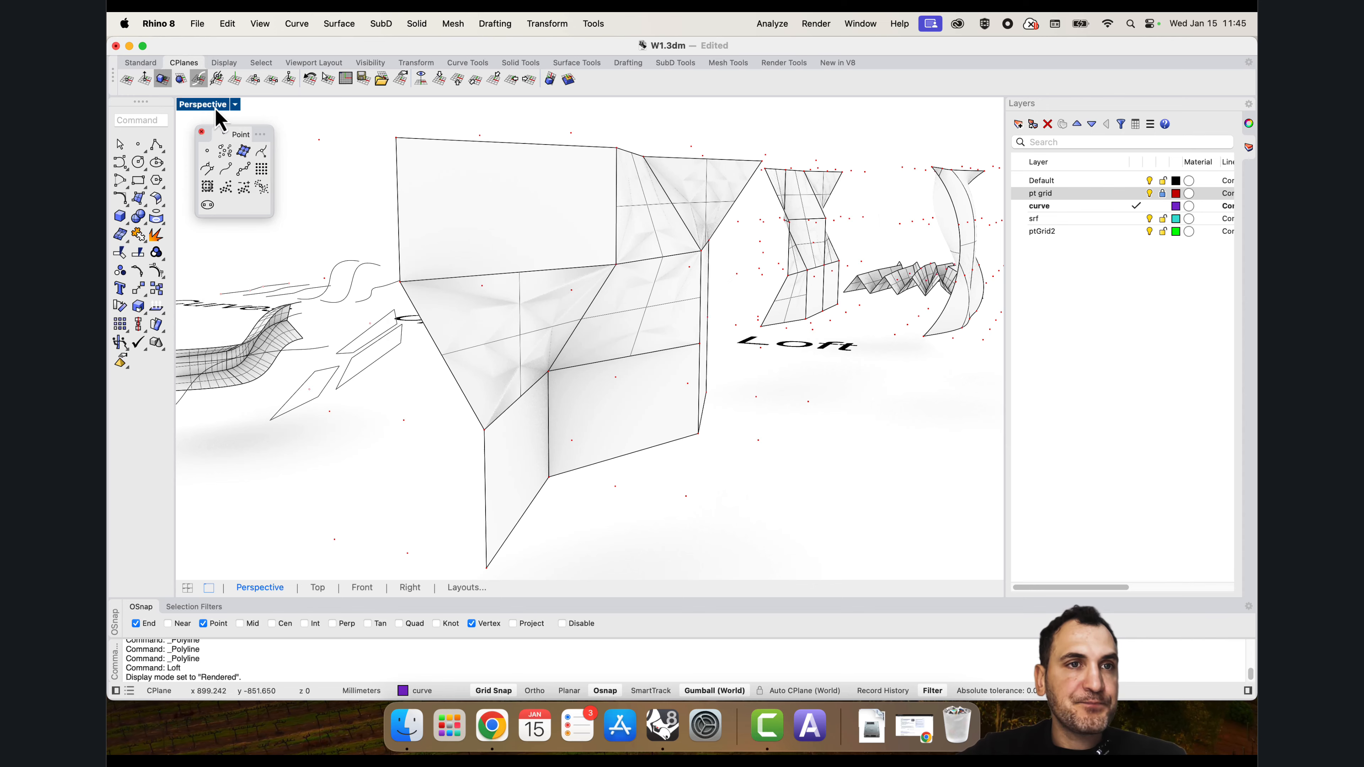
click(216, 106)
click(265, 146)
right_drag(557, 259, 590, 298)
Step: Delete the lofted polysurface, keeping the four polylines, and leave no curve selected
click(482, 313)
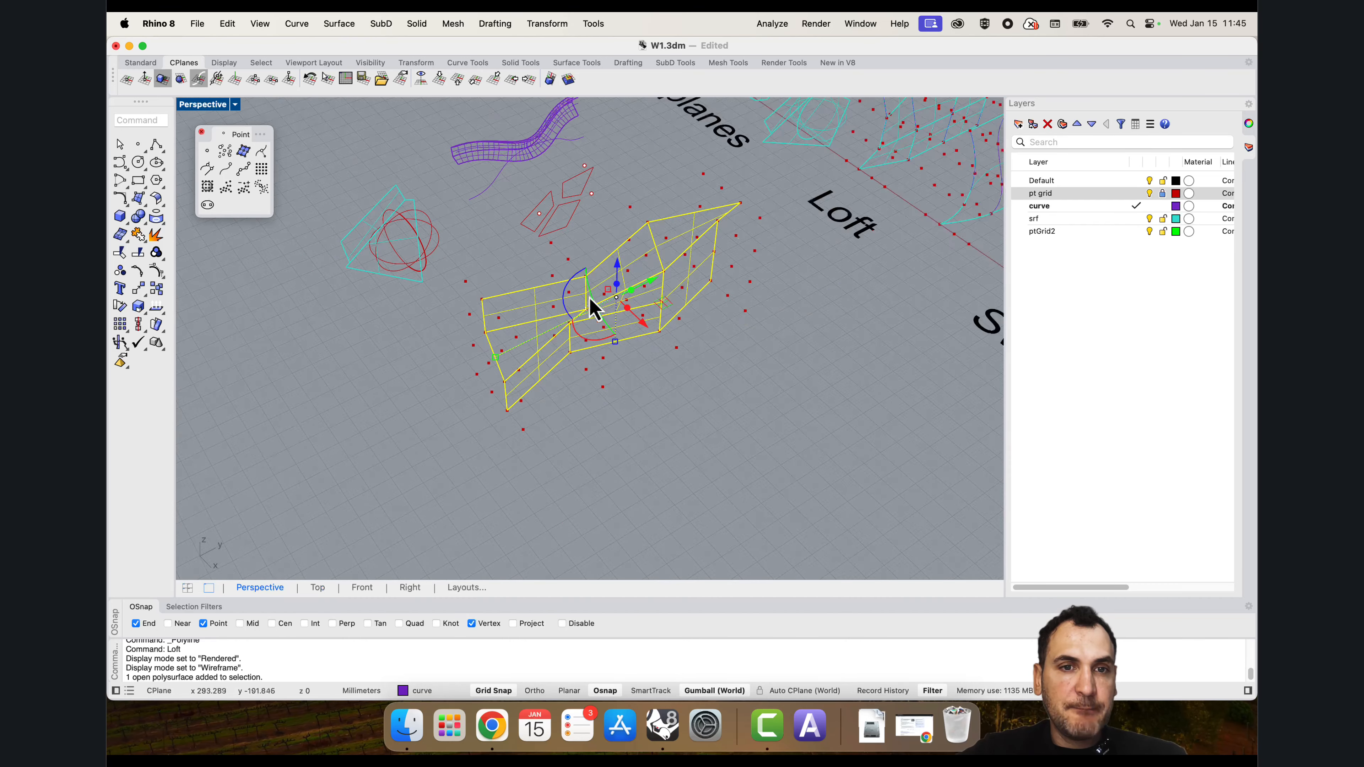
scroll(591, 297, up, 3)
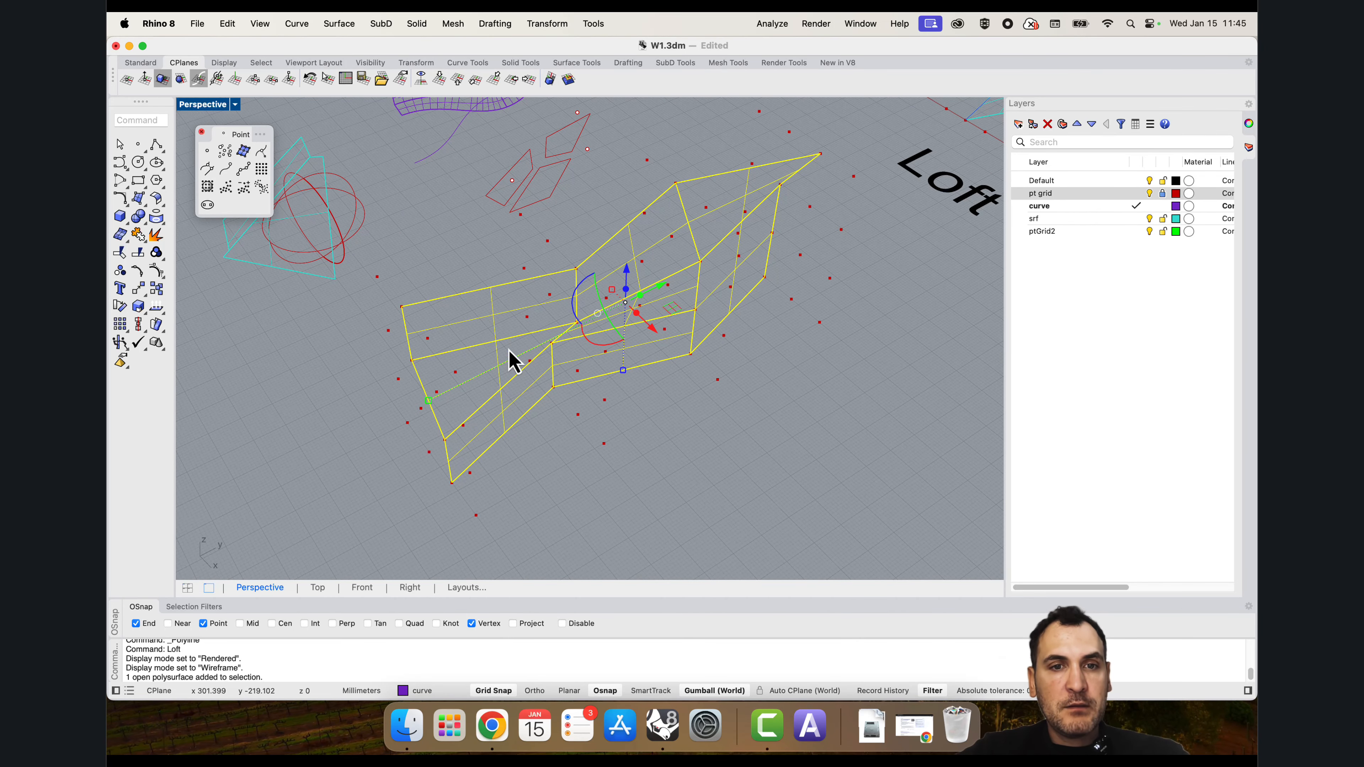
key(Delete)
click(464, 436)
right_drag(463, 430, 523, 473)
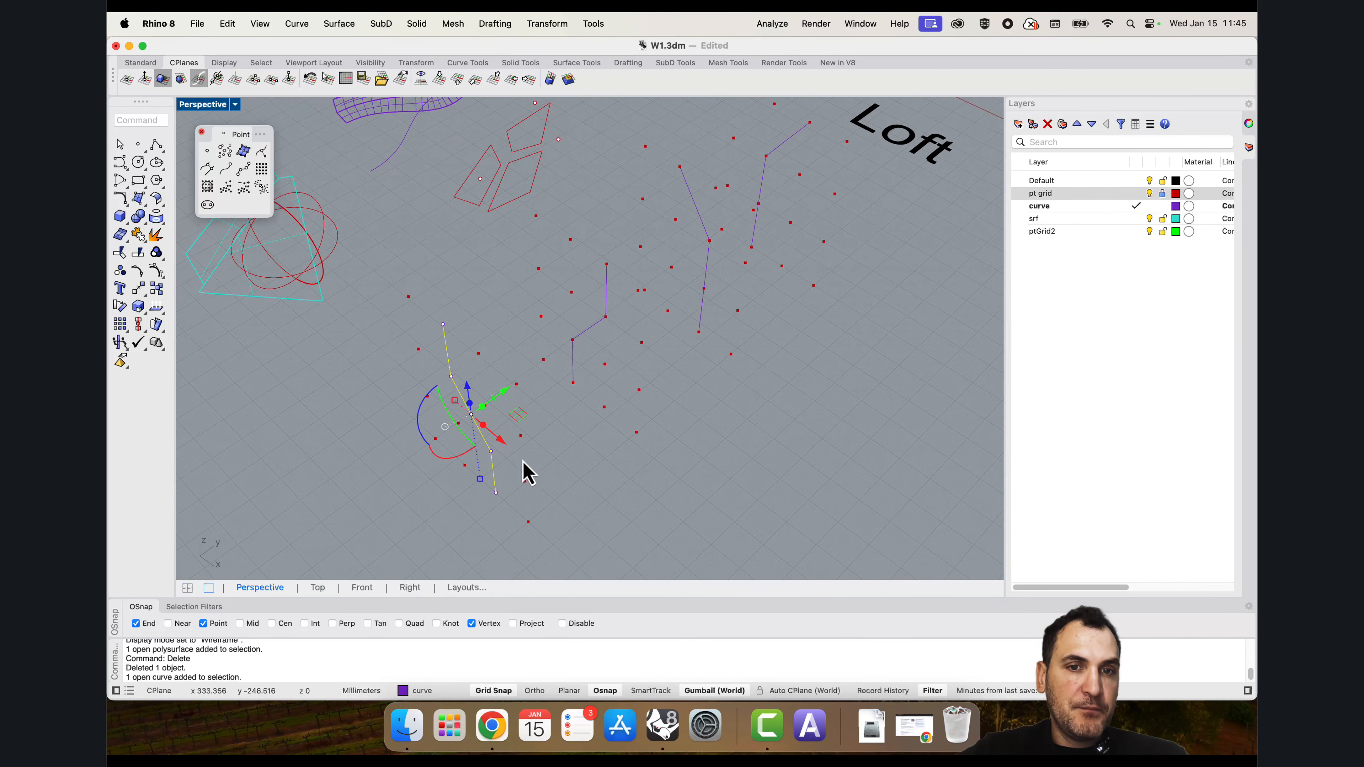
click(524, 473)
Step: Start a loft through the four polylines, picking them alternately near upper and lower ends, and examine its preview
text(lo)
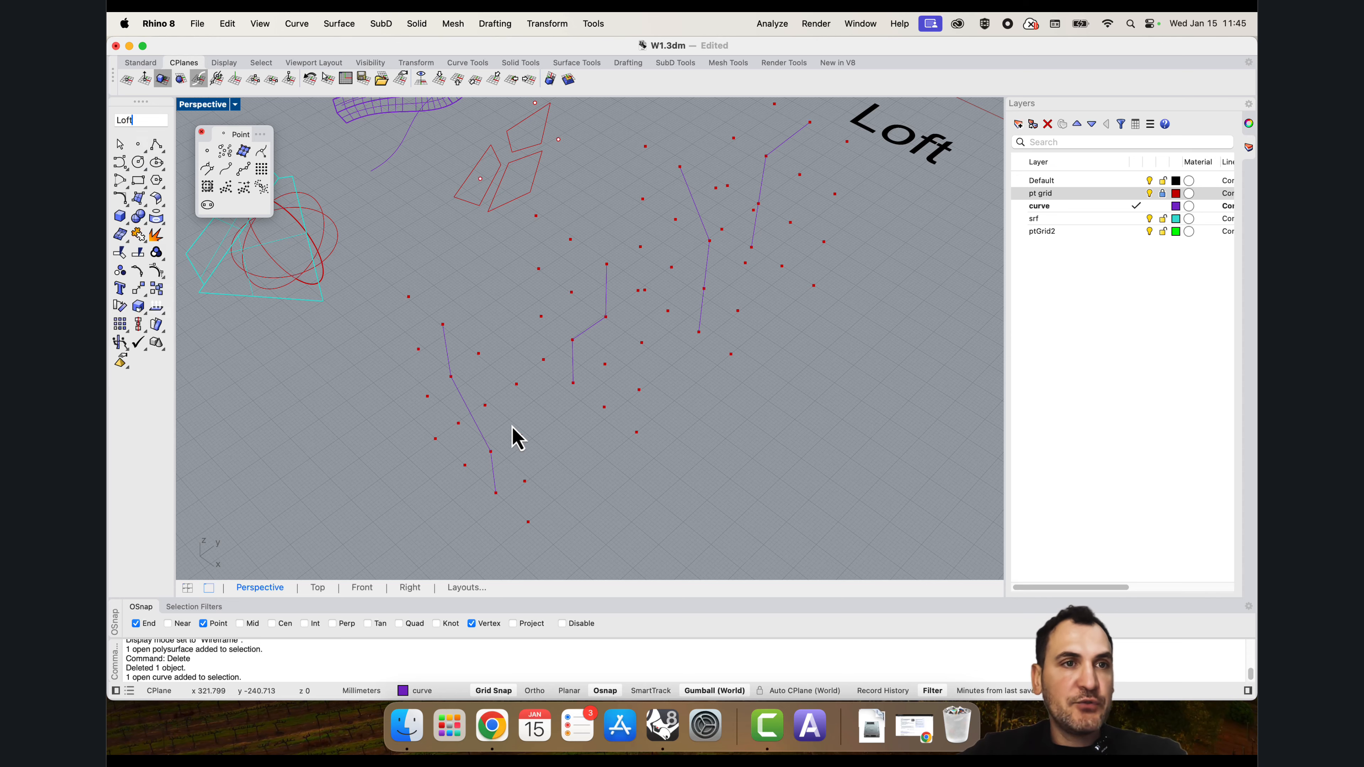
key(Return)
right_drag(497, 392, 600, 289)
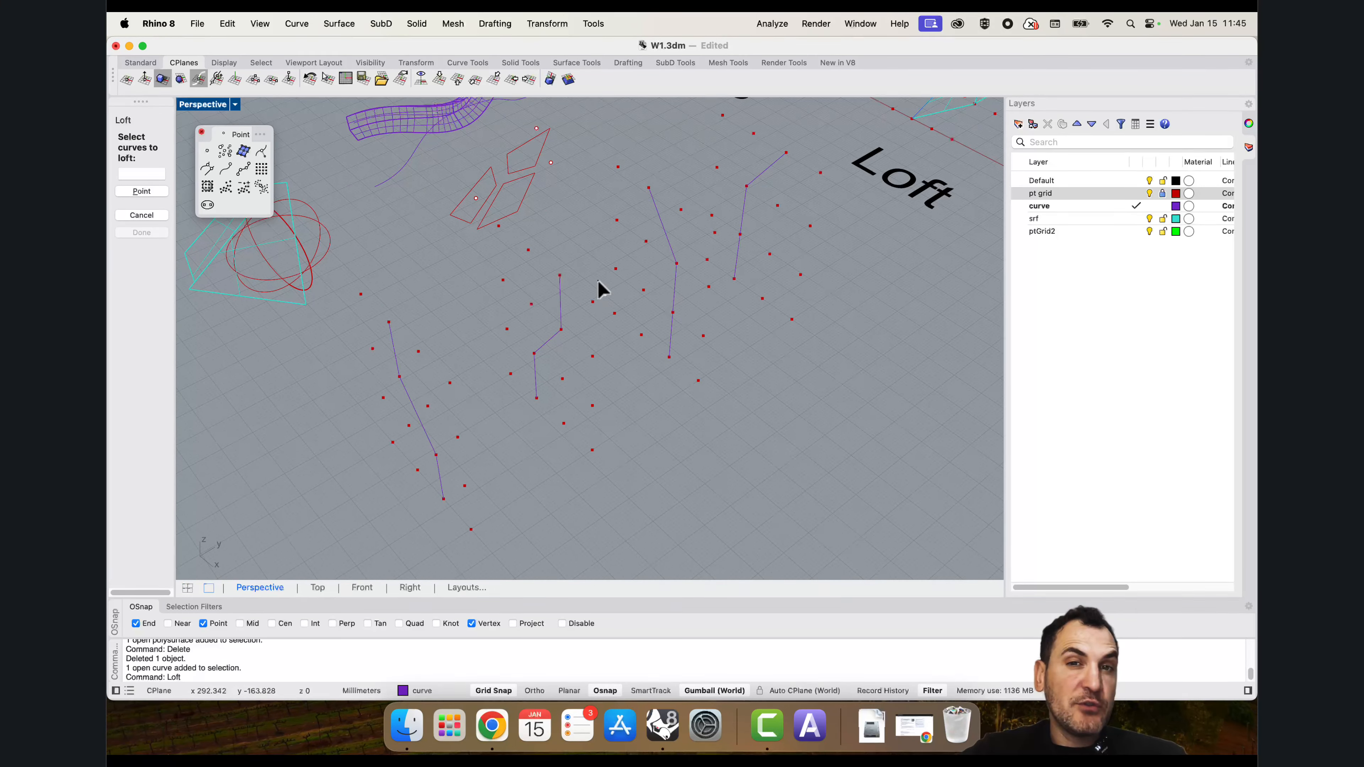
click(398, 342)
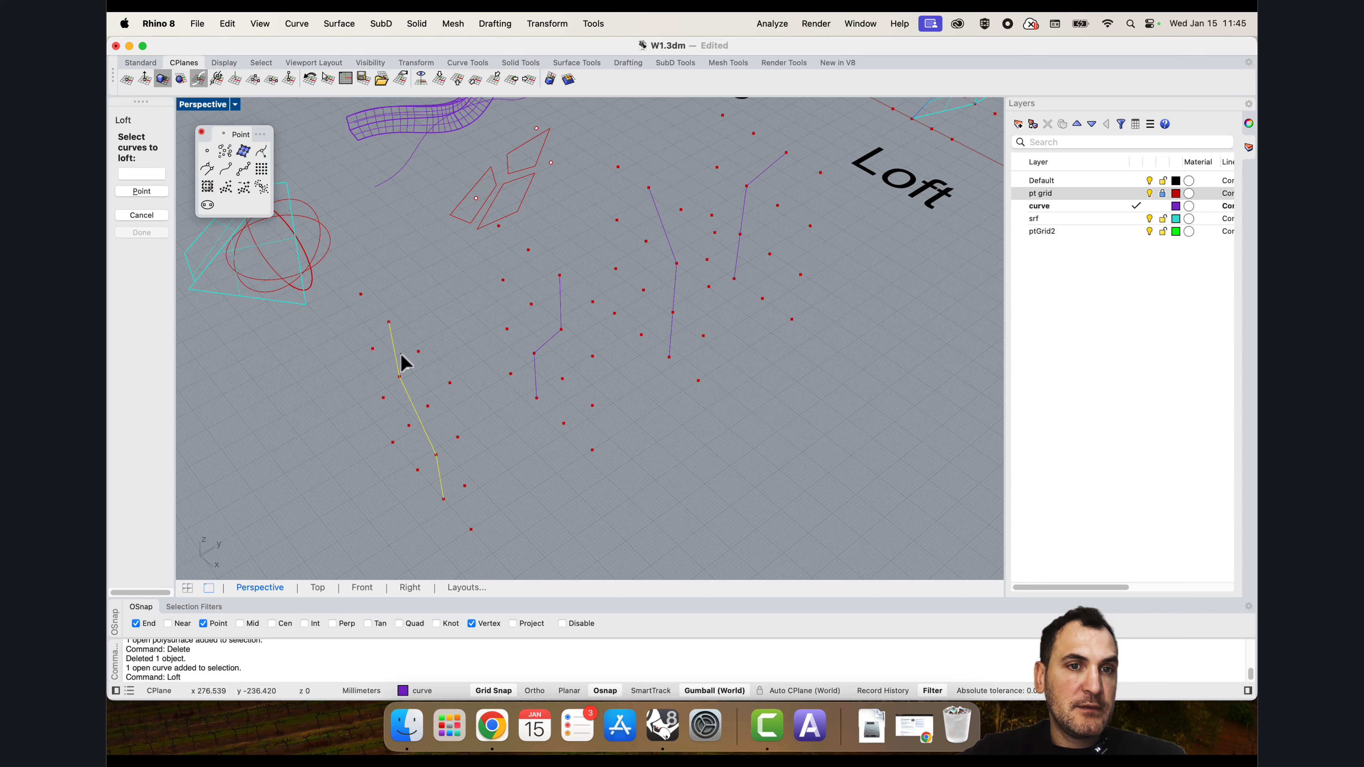
click(536, 388)
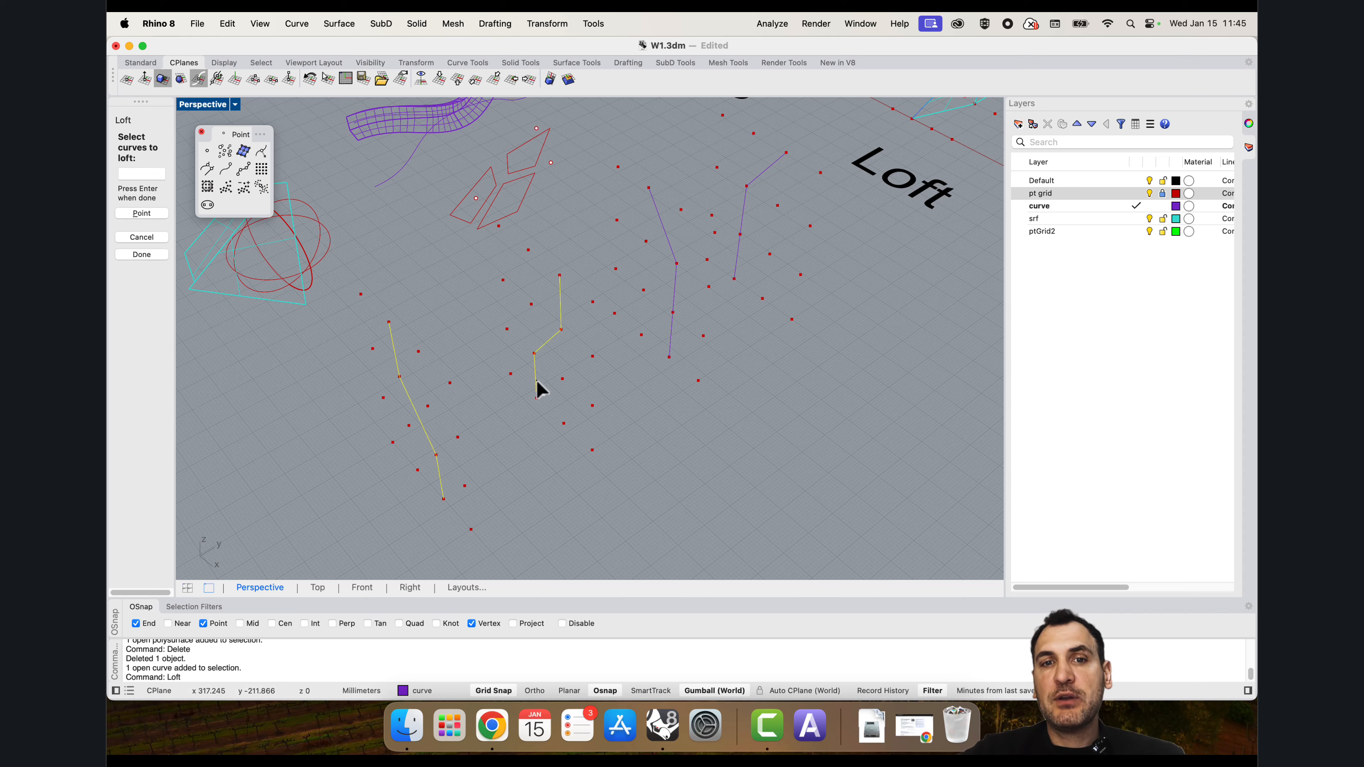
click(654, 202)
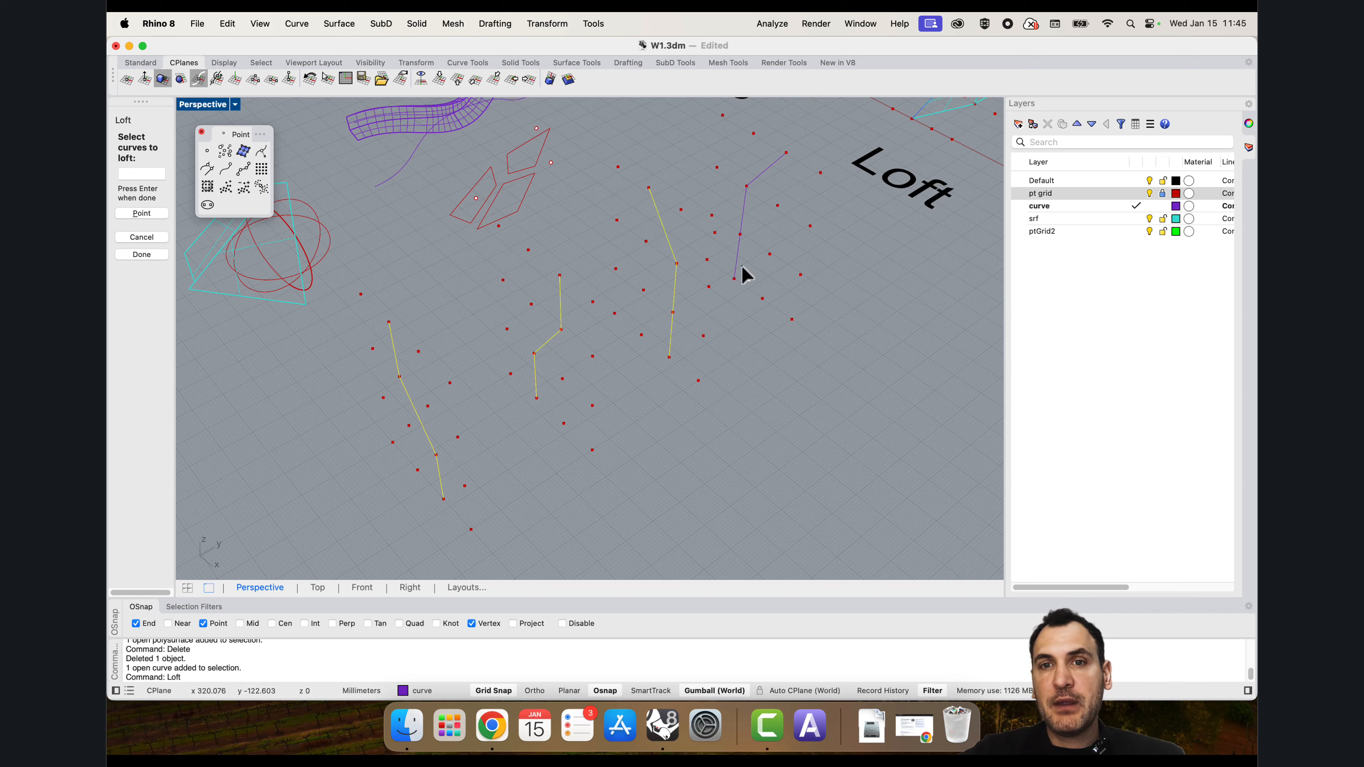
key(Return)
right_drag(599, 293, 470, 352)
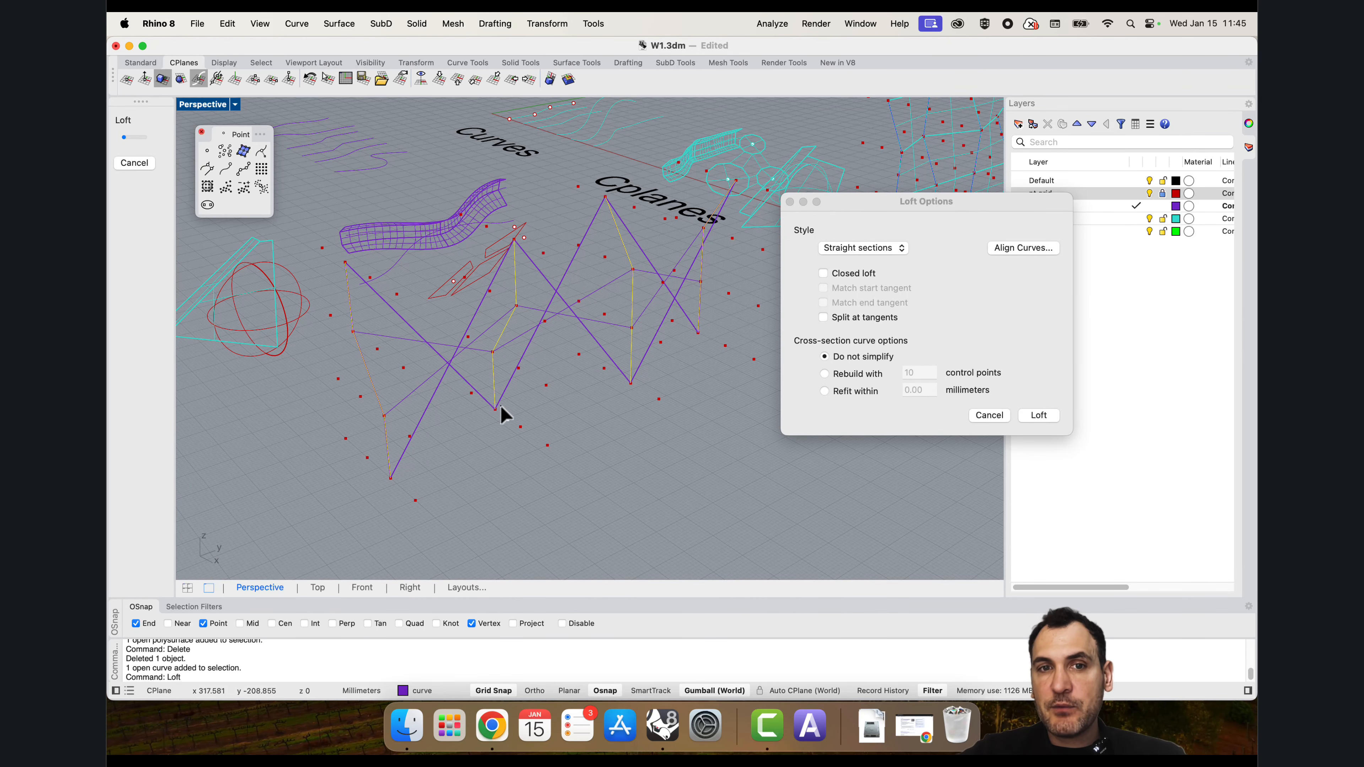
right_drag(618, 304, 539, 352)
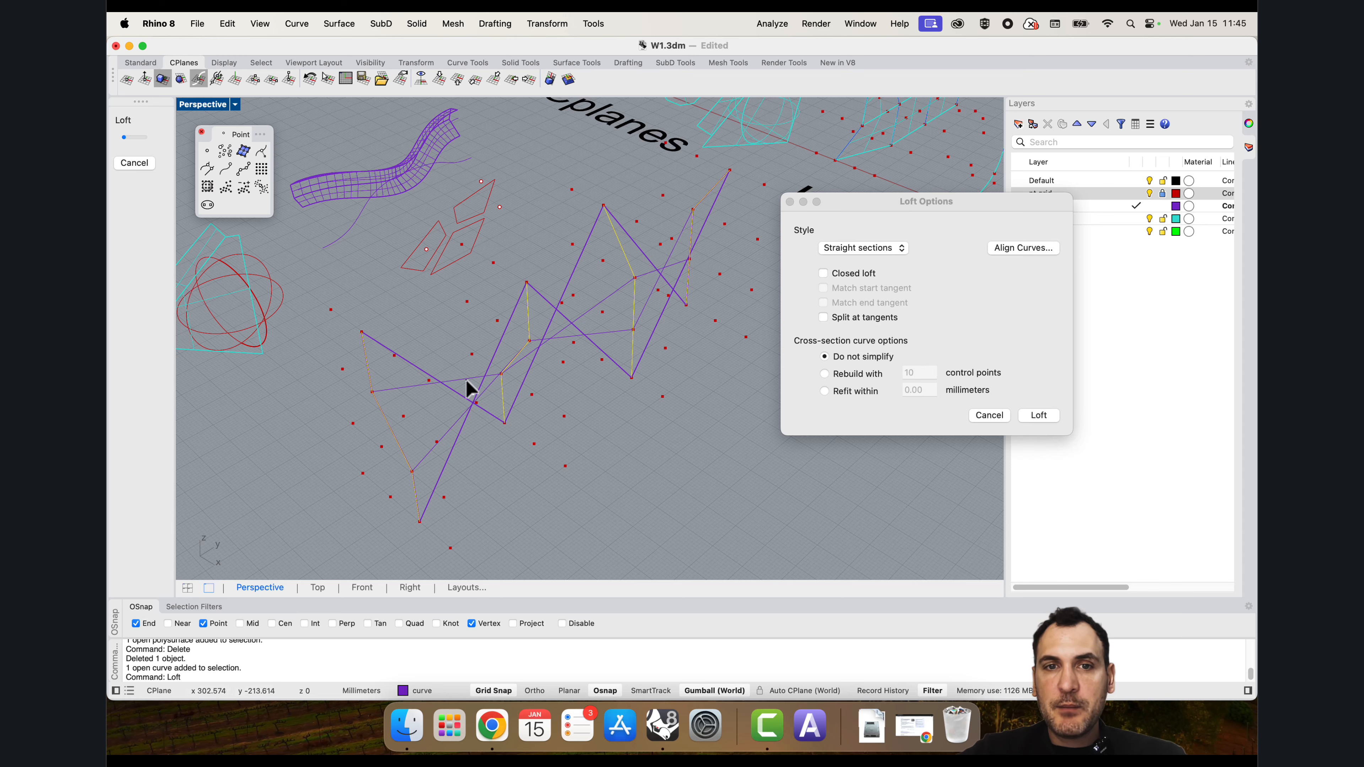
right_drag(551, 355, 516, 354)
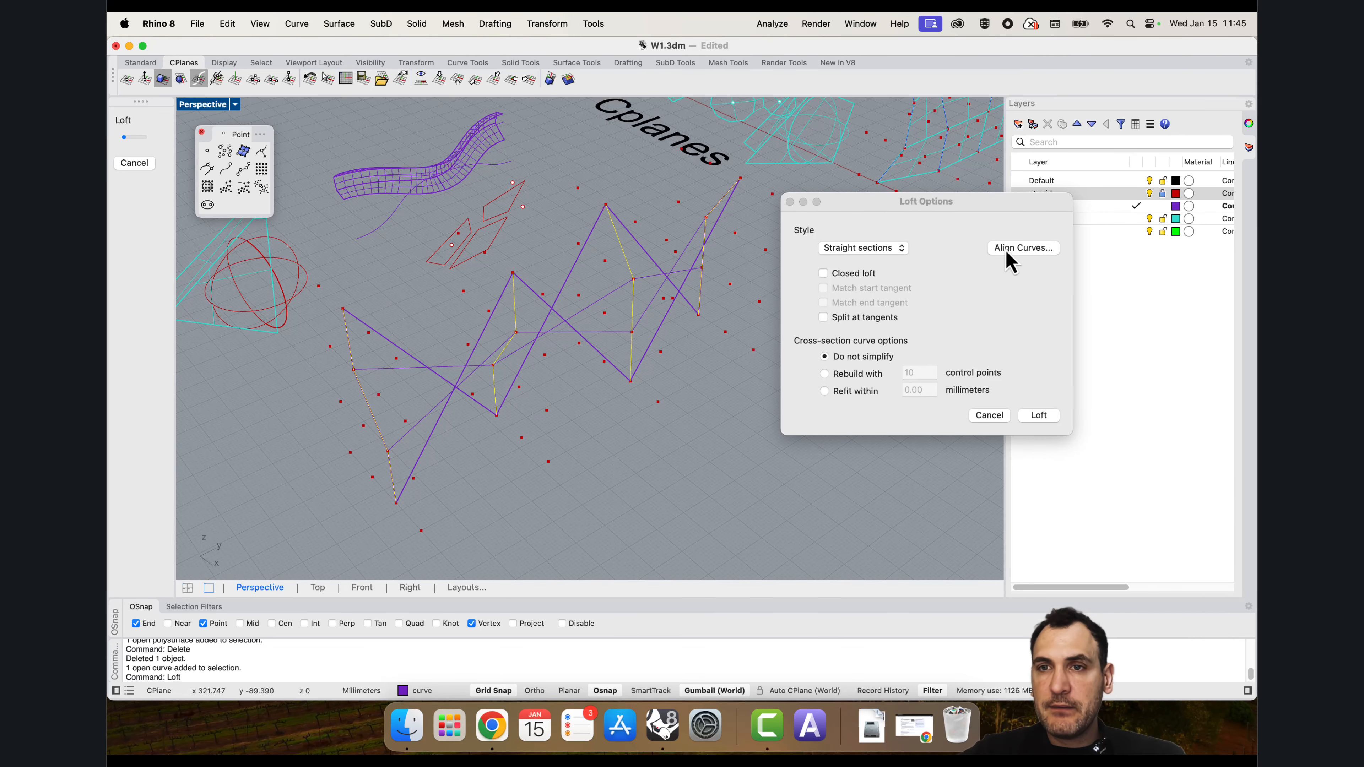
Step: Align the loft's section curves by reversing the mismatched curve ends and create the loft with Straight sections
click(1016, 257)
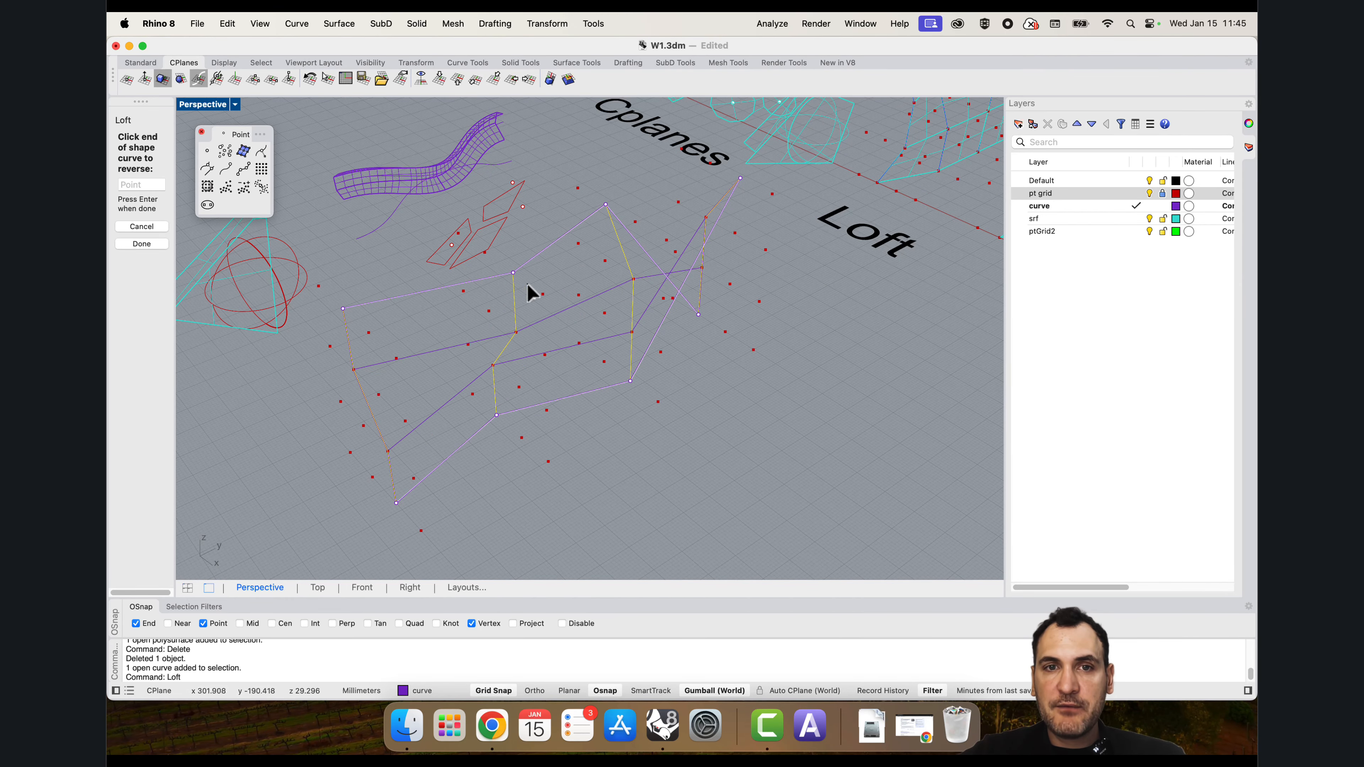
right_drag(679, 256, 701, 306)
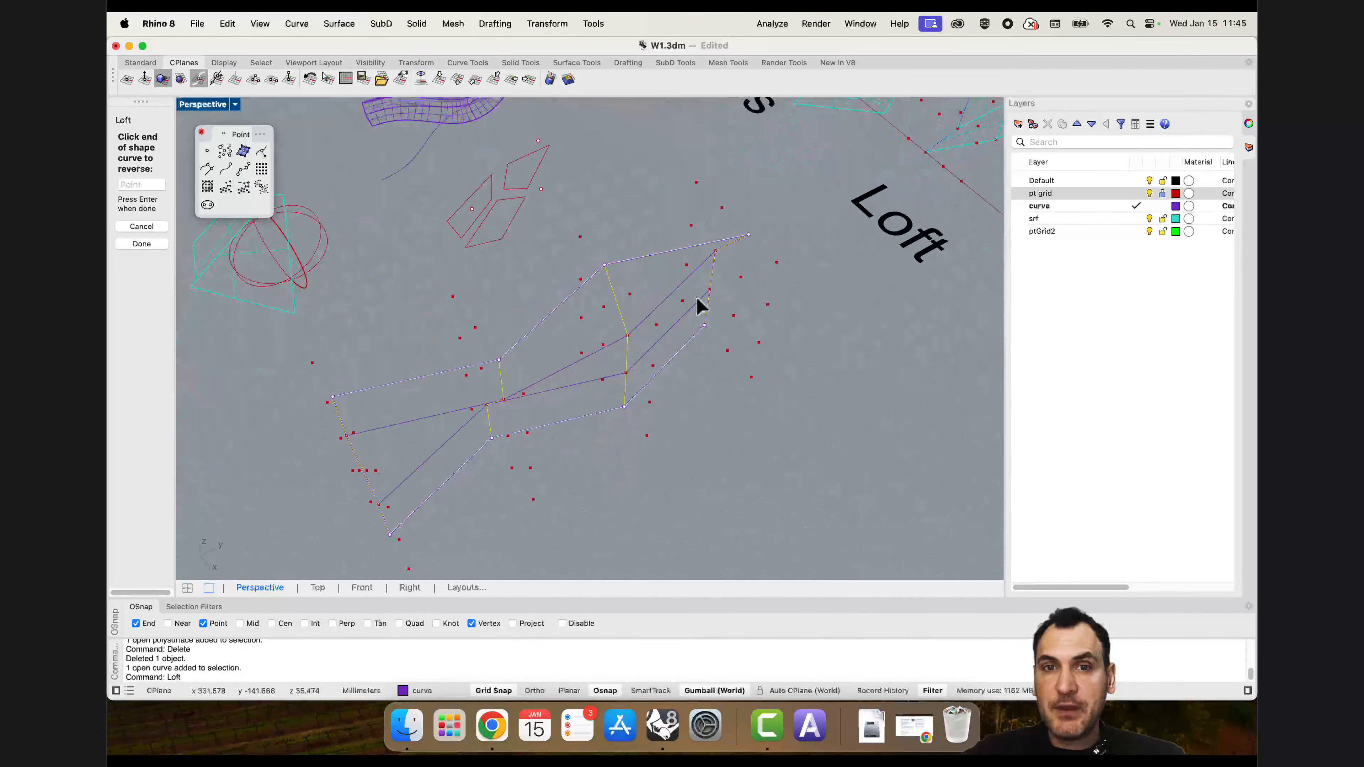
key(Return)
click(1034, 416)
scroll(651, 350, down, 3)
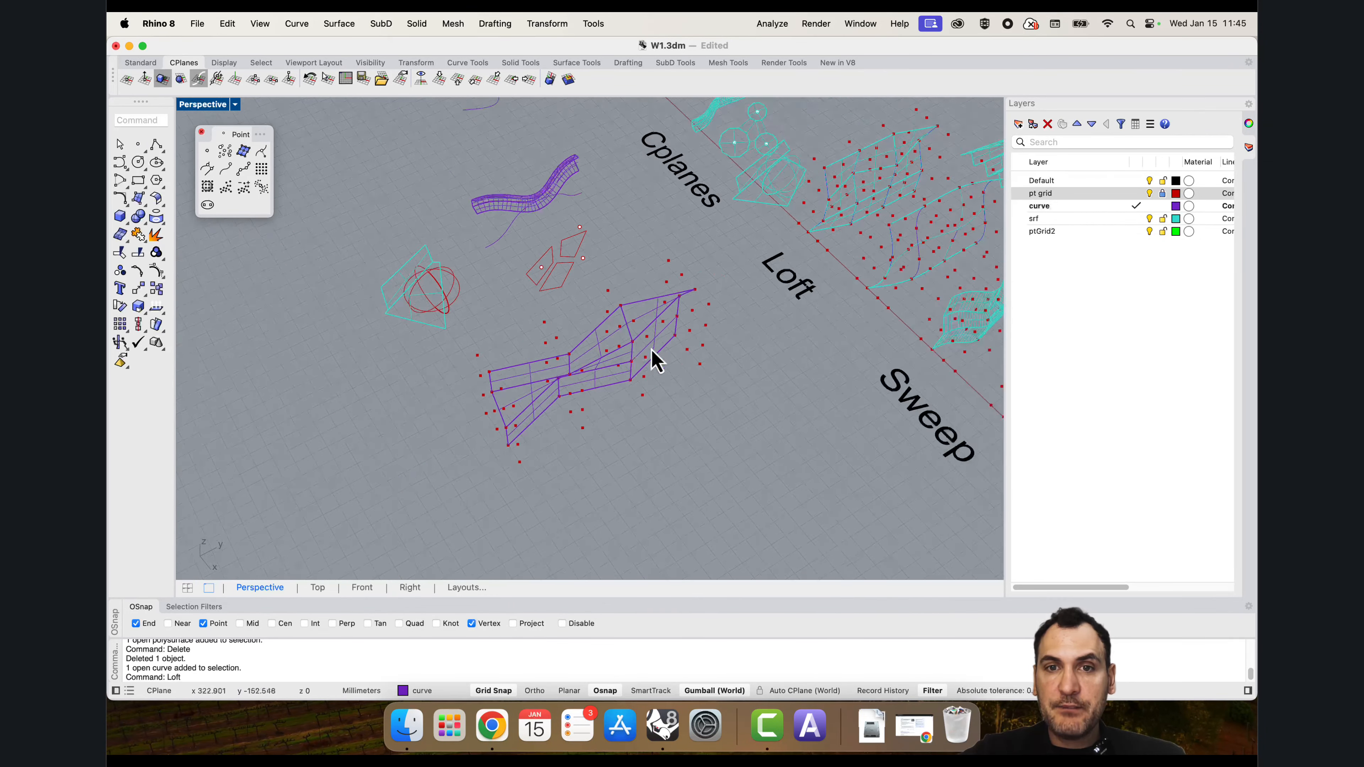
scroll(642, 368, up, 4)
scroll(628, 398, down, 7)
right_drag(612, 332, 676, 302)
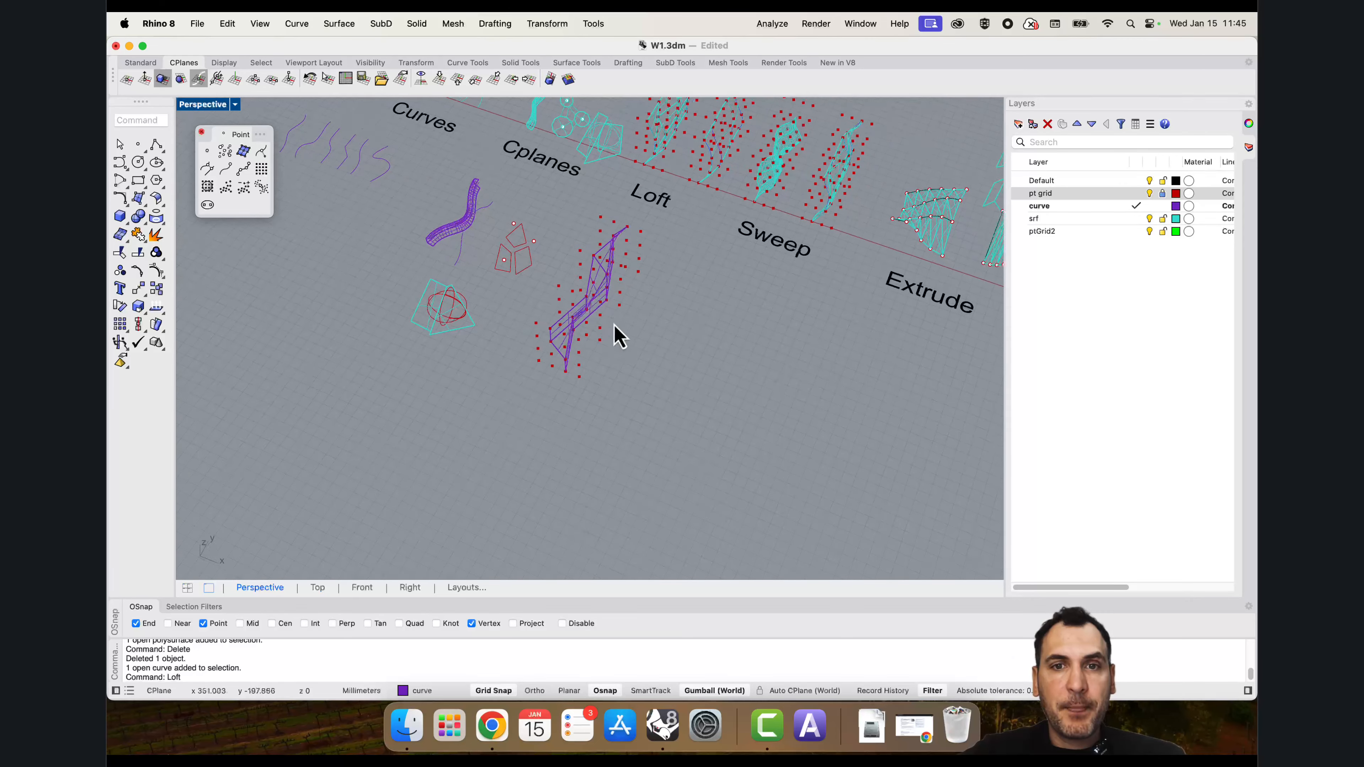
Step: Assign the lofted polysurface to the srf layer and return to the layer list
scroll(688, 230, up, 4)
right_drag(689, 231, 712, 294)
scroll(634, 312, up, 4)
click(601, 333)
scroll(684, 287, down, 4)
click(816, 283)
click(609, 283)
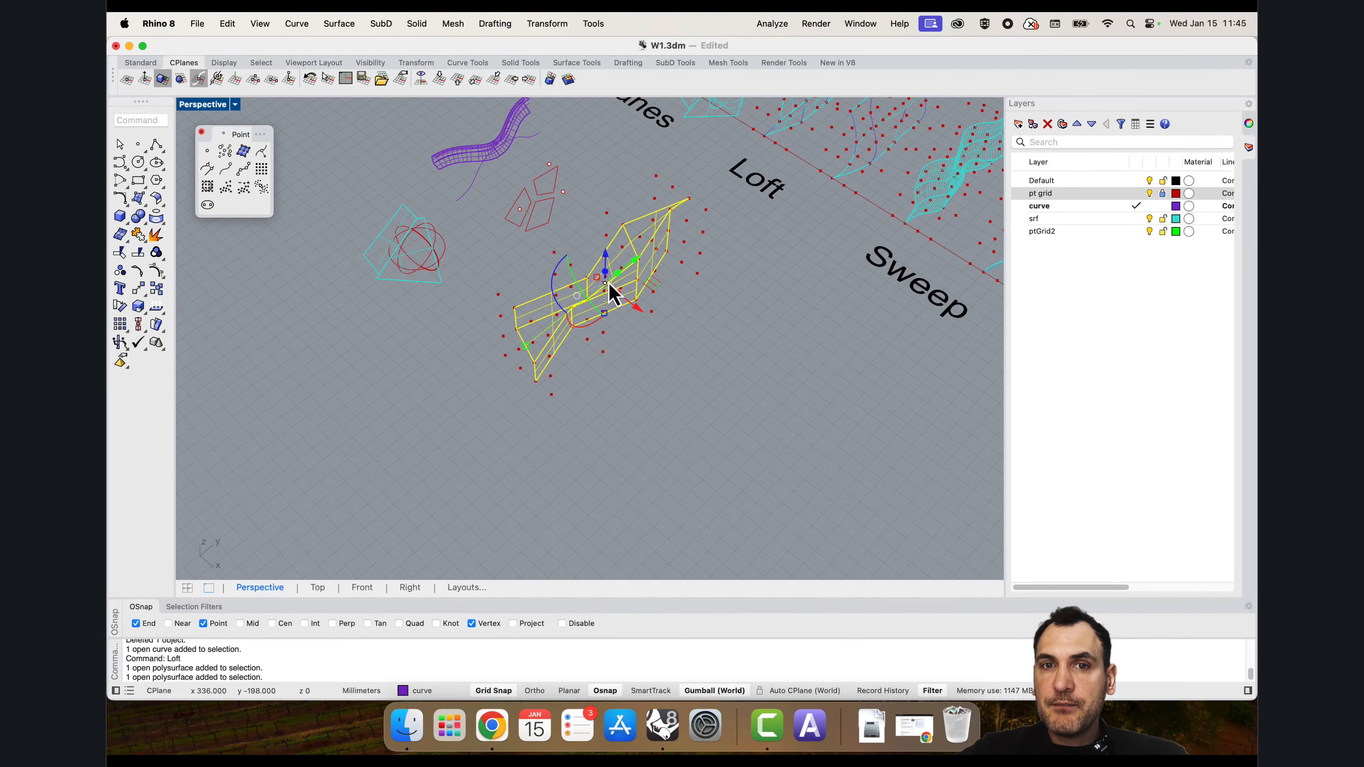
click(1248, 123)
click(1175, 189)
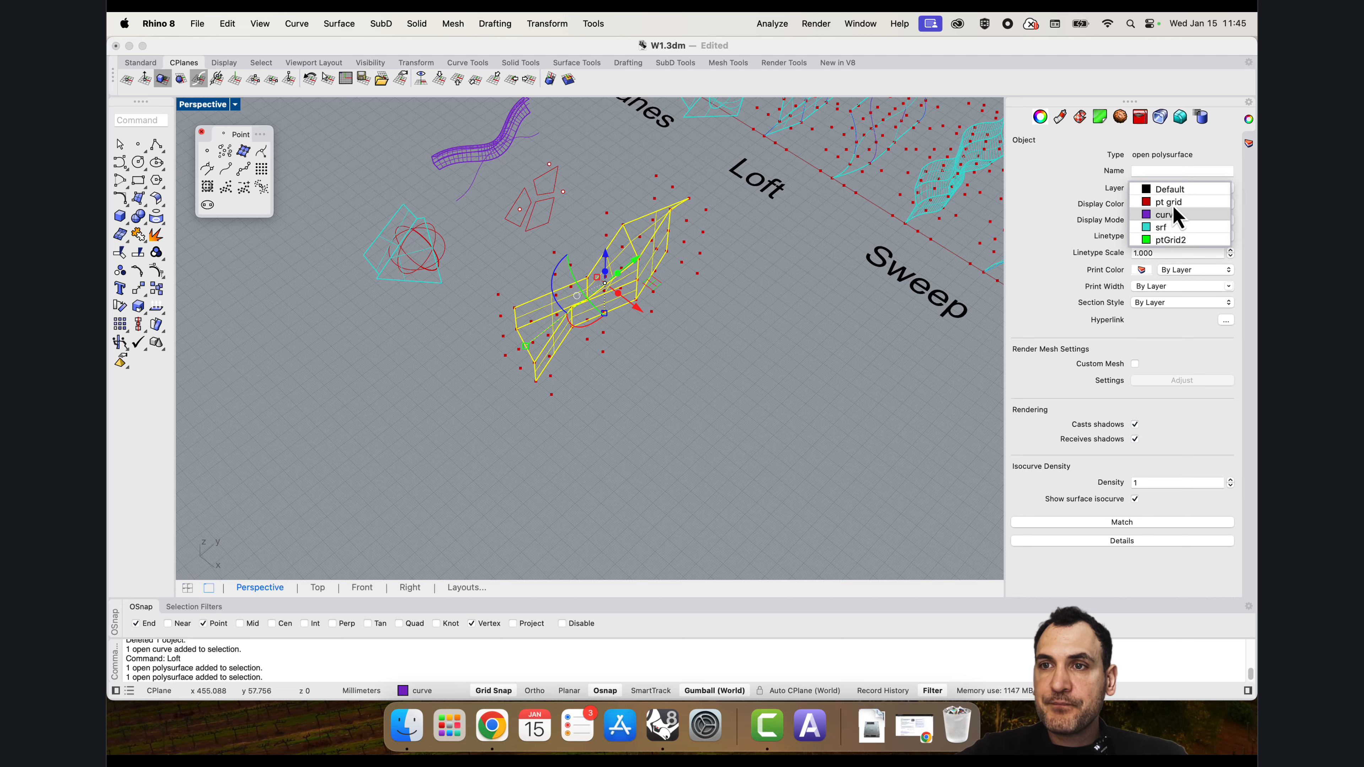
click(1168, 236)
key(Escape)
click(1249, 142)
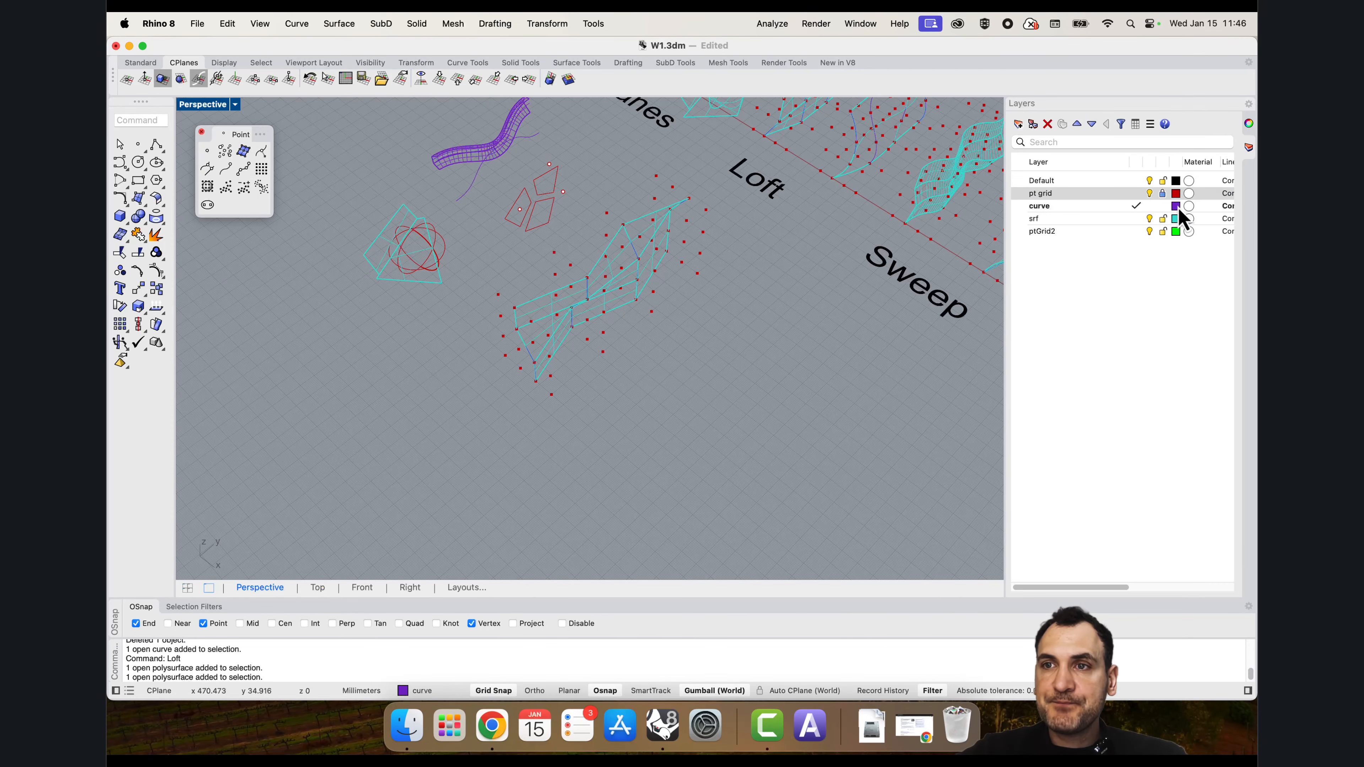
Step: Copy the point grid, its four polylines and the lofted polysurface about 91 mm beside the original
right_drag(542, 236, 631, 376)
drag(673, 454, 493, 166)
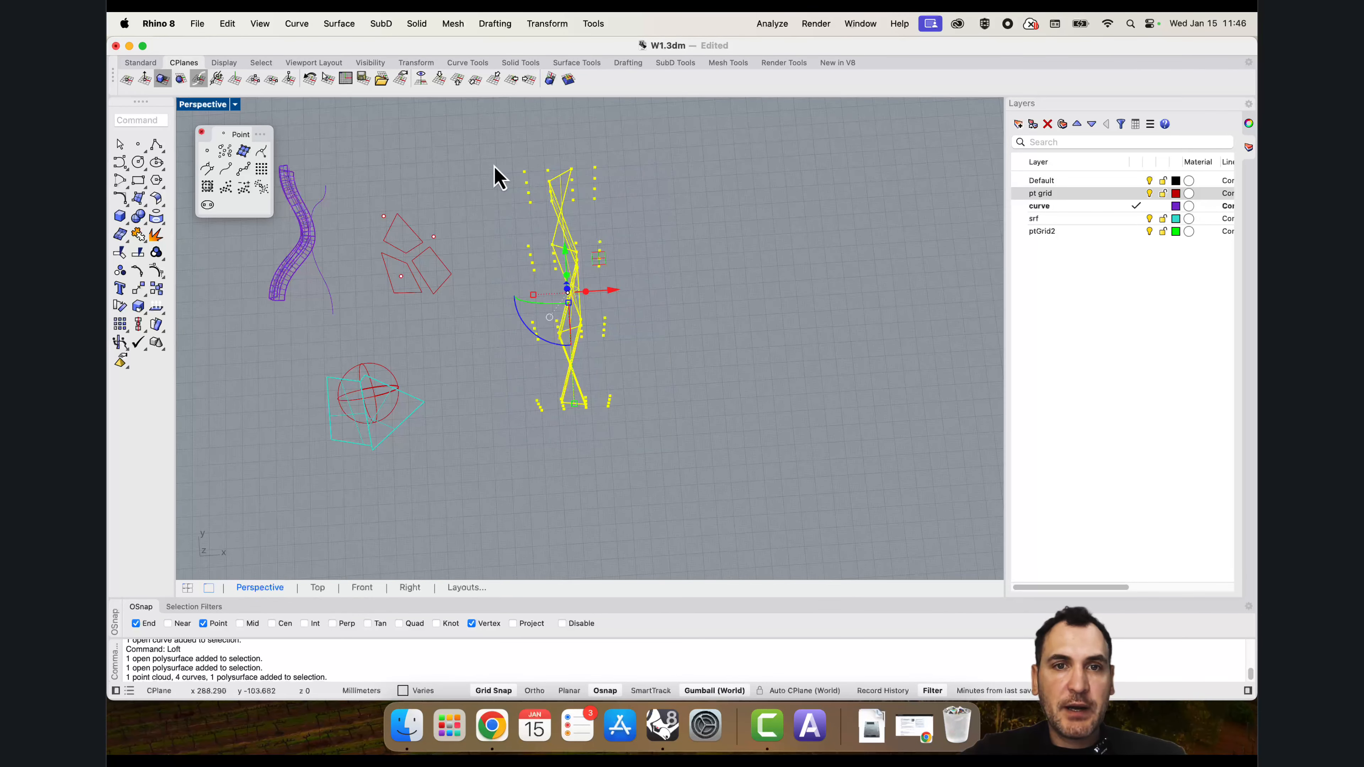
text(xc)
key(Escape)
text(copy)
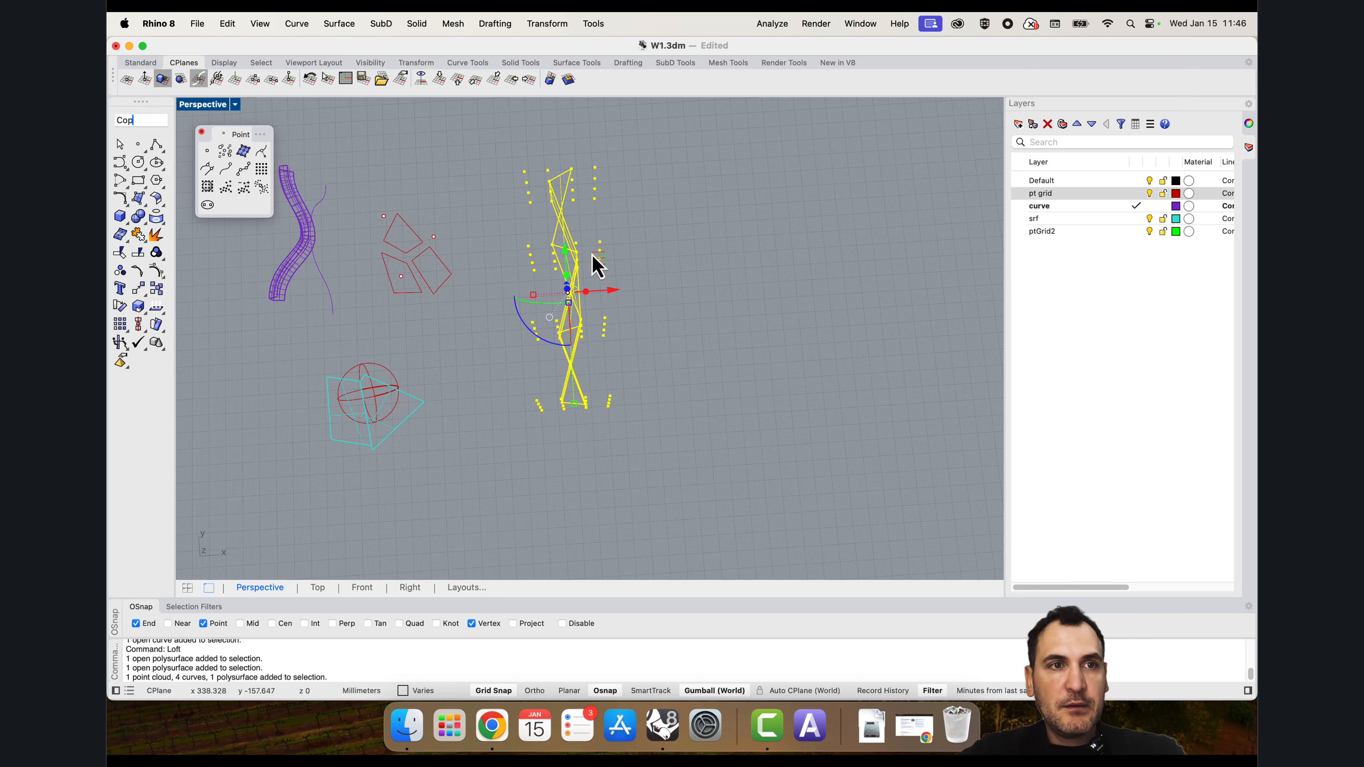
key(Return)
click(613, 463)
click(765, 453)
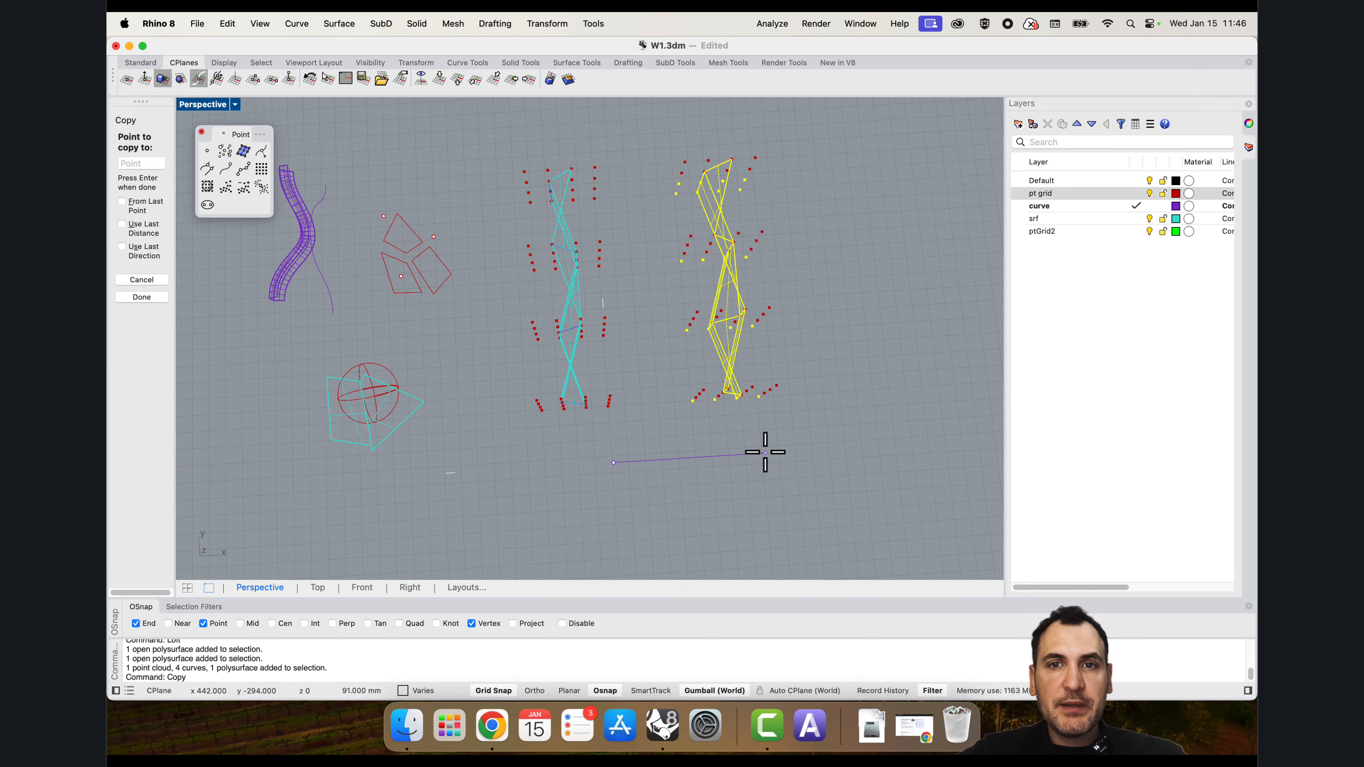
key(Escape)
key(Escape)
Step: Zoom to the copied set and delete its lofted polysurface, keeping the four polylines
mouse_move(764, 451)
right_down()
mouse_move(700, 388)
mouse_move(762, 459)
right_up()
drag(828, 473, 641, 118)
text(zs)
key(Return)
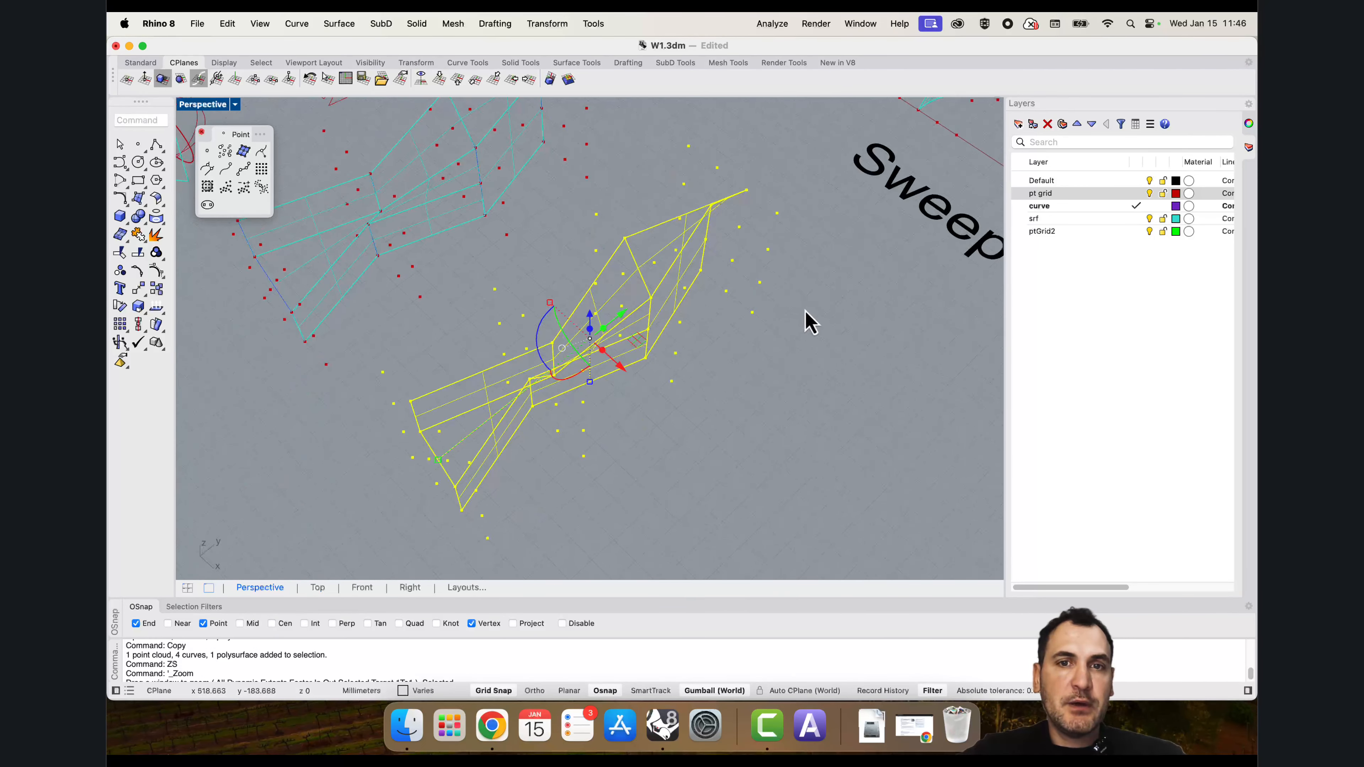
scroll(669, 325, down, 5)
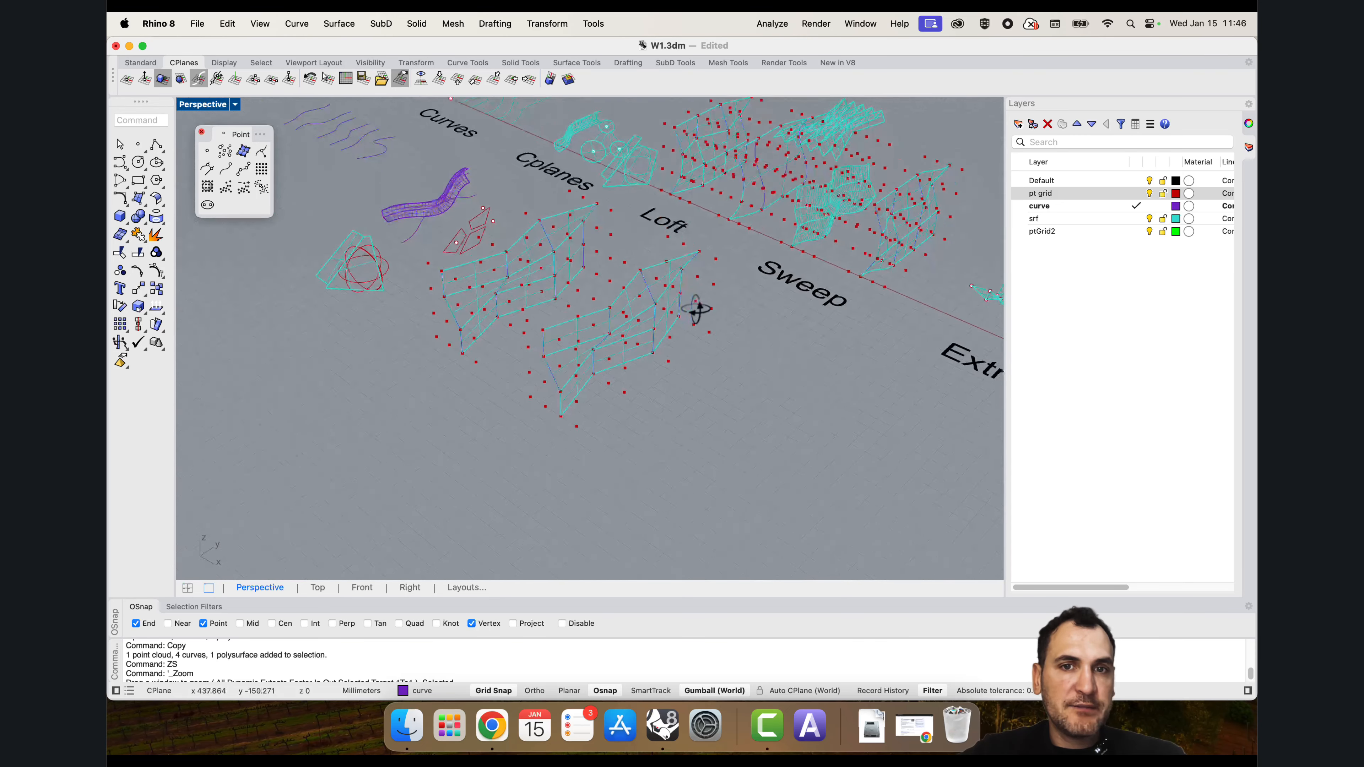
scroll(580, 462, up, 2)
scroll(591, 331, up, 2)
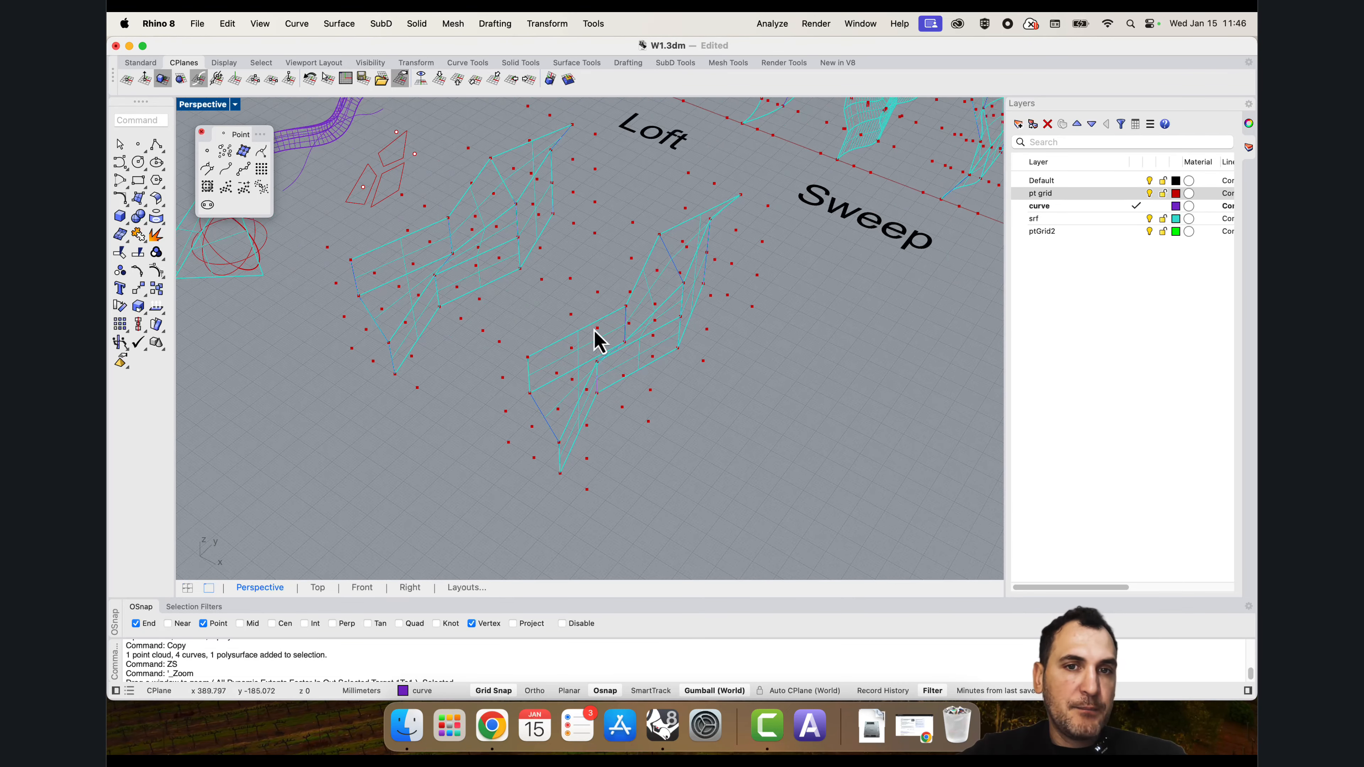
click(587, 323)
key(Delete)
scroll(623, 402, up, 2)
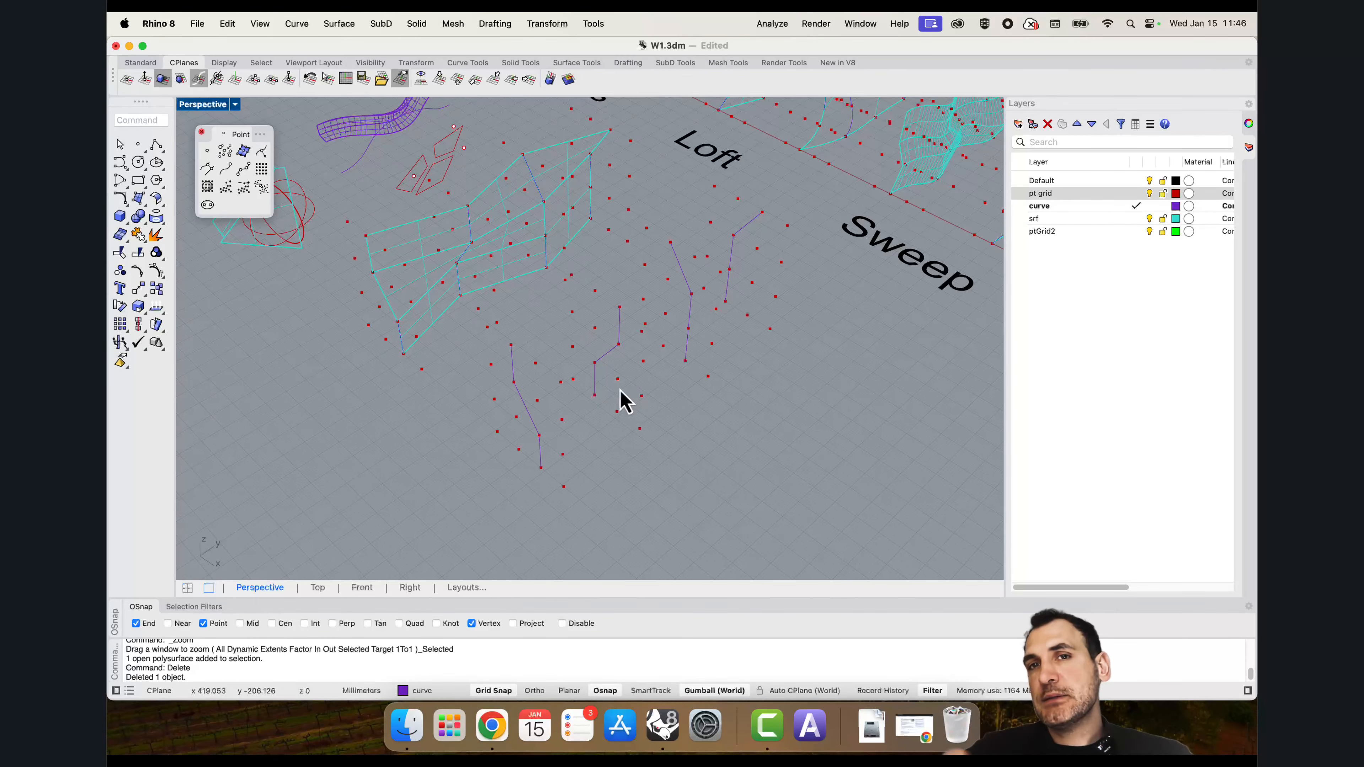
scroll(630, 377, down, 1)
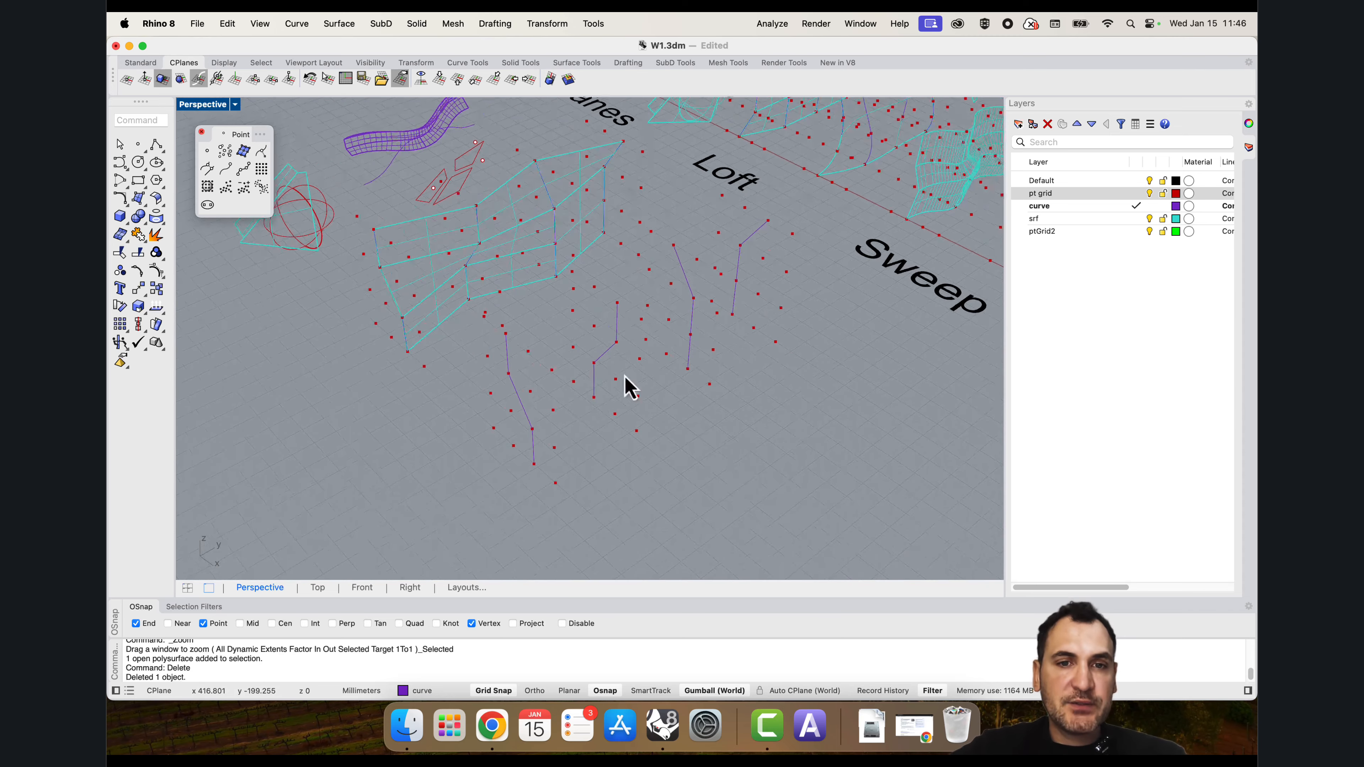
Step: Rebuild the four copied polylines with a point count of 4 and degree 3, deleting the input
click(529, 428)
scroll(606, 369, up, 2)
shift+click(596, 370)
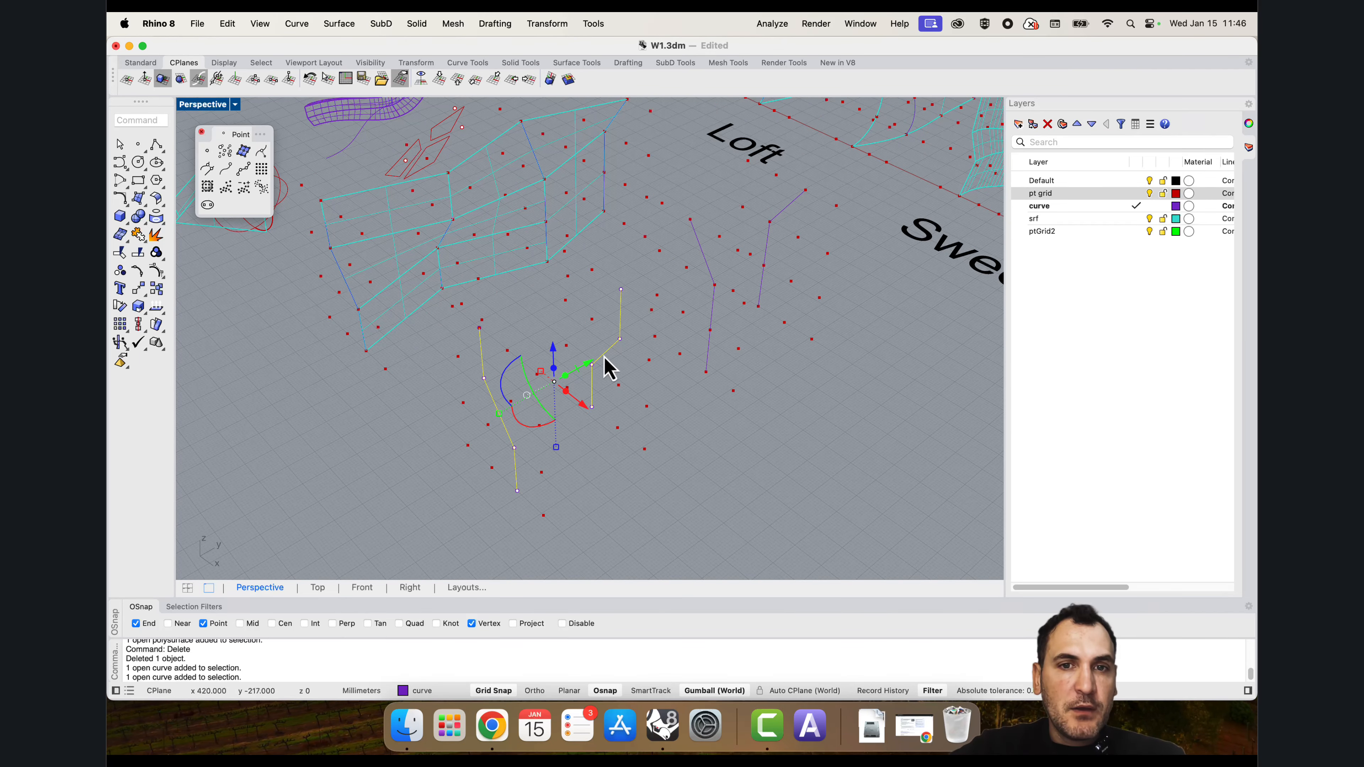
shift+click(709, 352)
shift+click(760, 309)
right_click(680, 323)
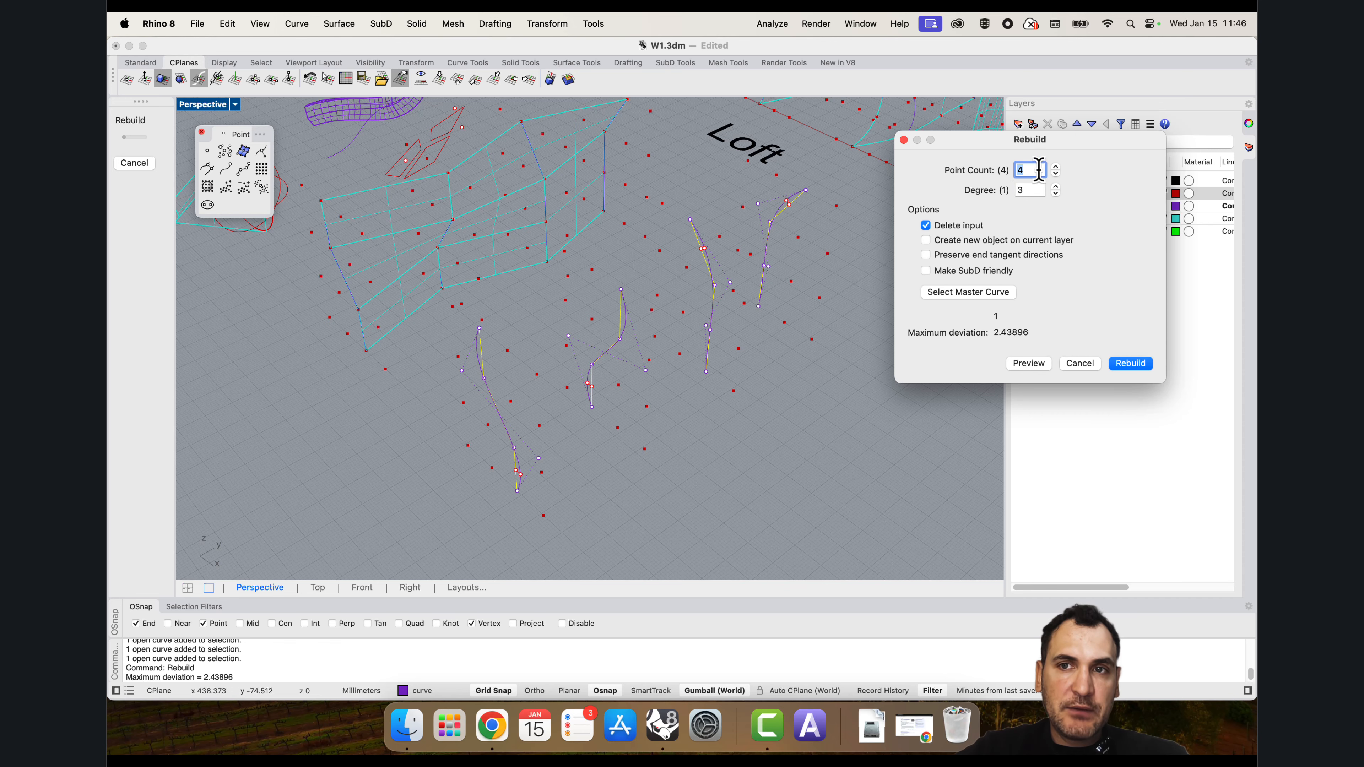
click(1130, 364)
Step: Show the control points of the front rebuilt curve and raise its lower inner control point about 18 mm
scroll(721, 512, down, 3)
right_drag(722, 512, 605, 357)
scroll(687, 303, up, 3)
click(686, 357)
scroll(671, 277, down, 8)
scroll(568, 410, up, 7)
click(588, 408)
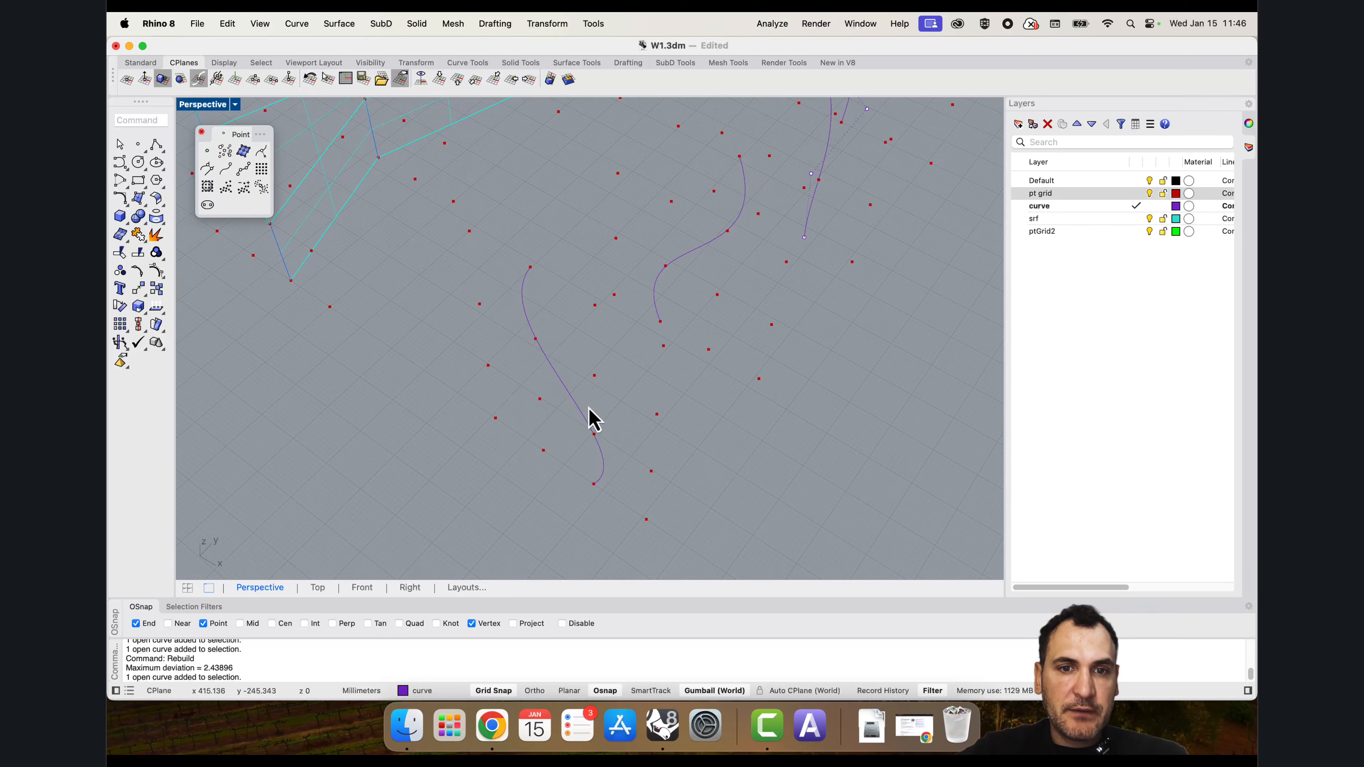
click(583, 417)
scroll(601, 461, up, 4)
right_drag(600, 460, 704, 396)
key(F10)
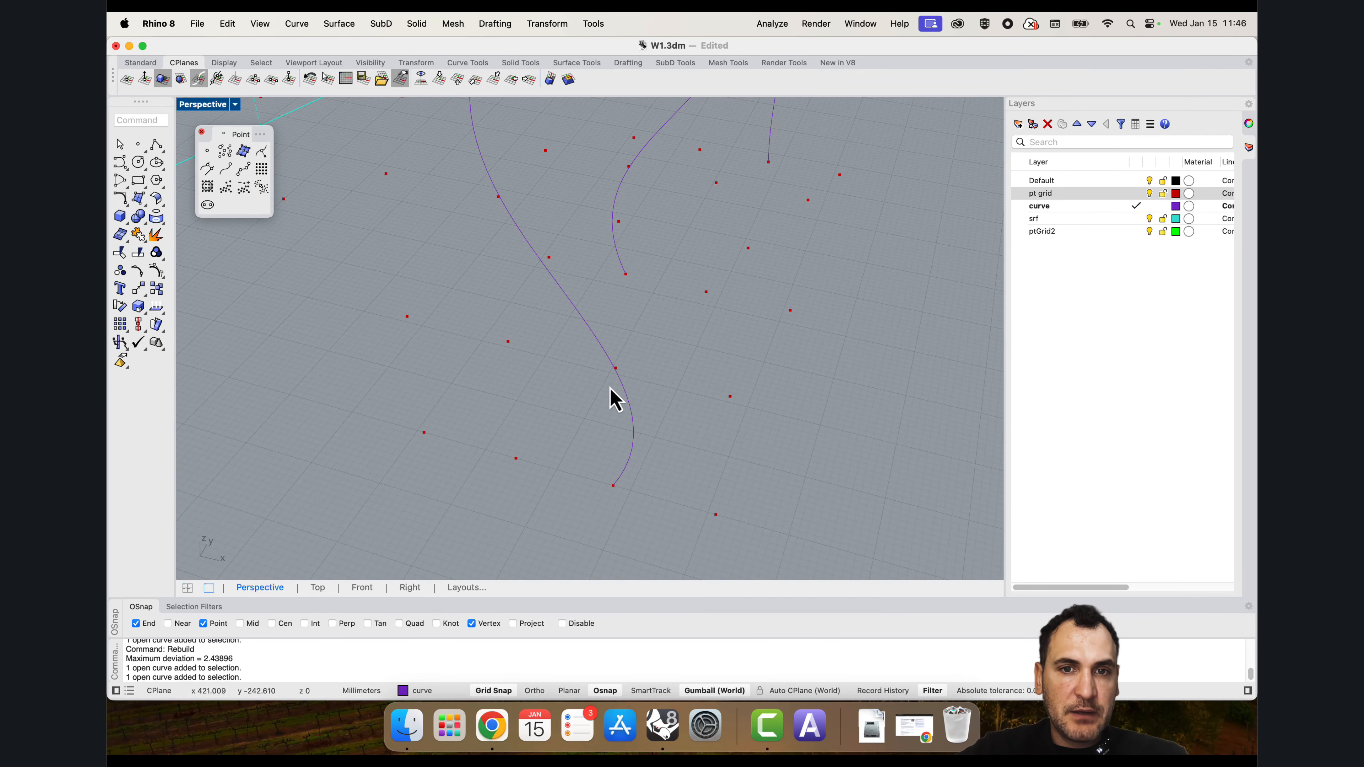
click(630, 400)
drag(729, 363, 615, 253)
scroll(626, 360, down, 3)
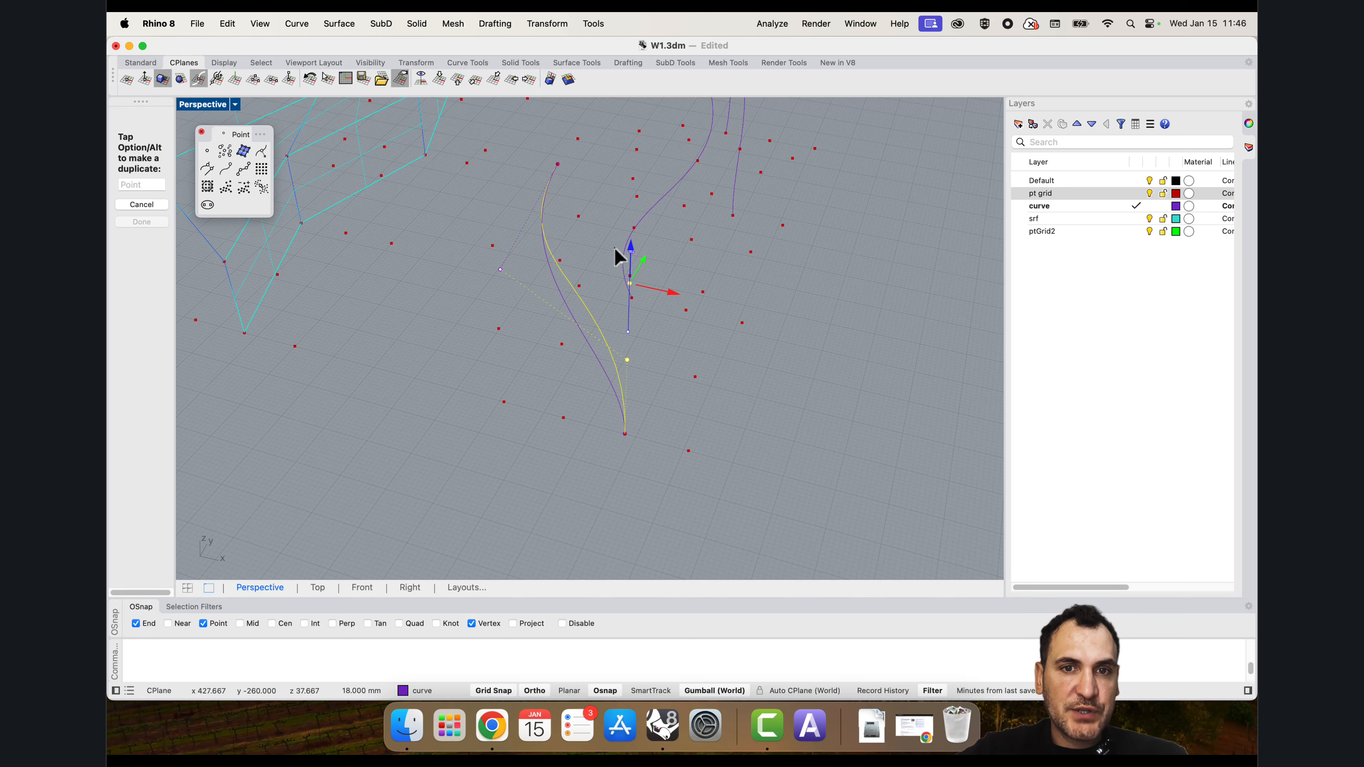
Step: Move the front curve's upper inner control point onto a grid point, adjust its shape further, and hide the control points
click(500, 271)
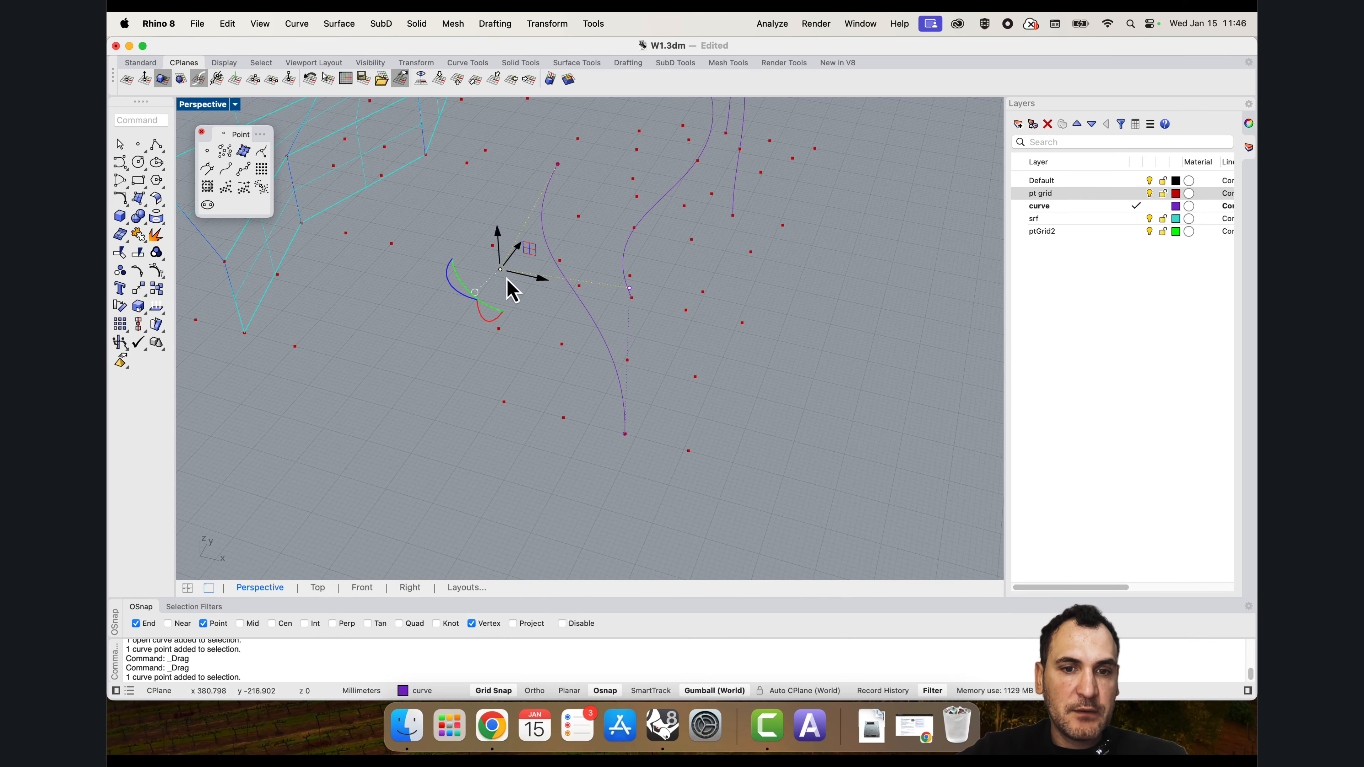
scroll(572, 280, up, 5)
text(m)
key(Return)
click(406, 277)
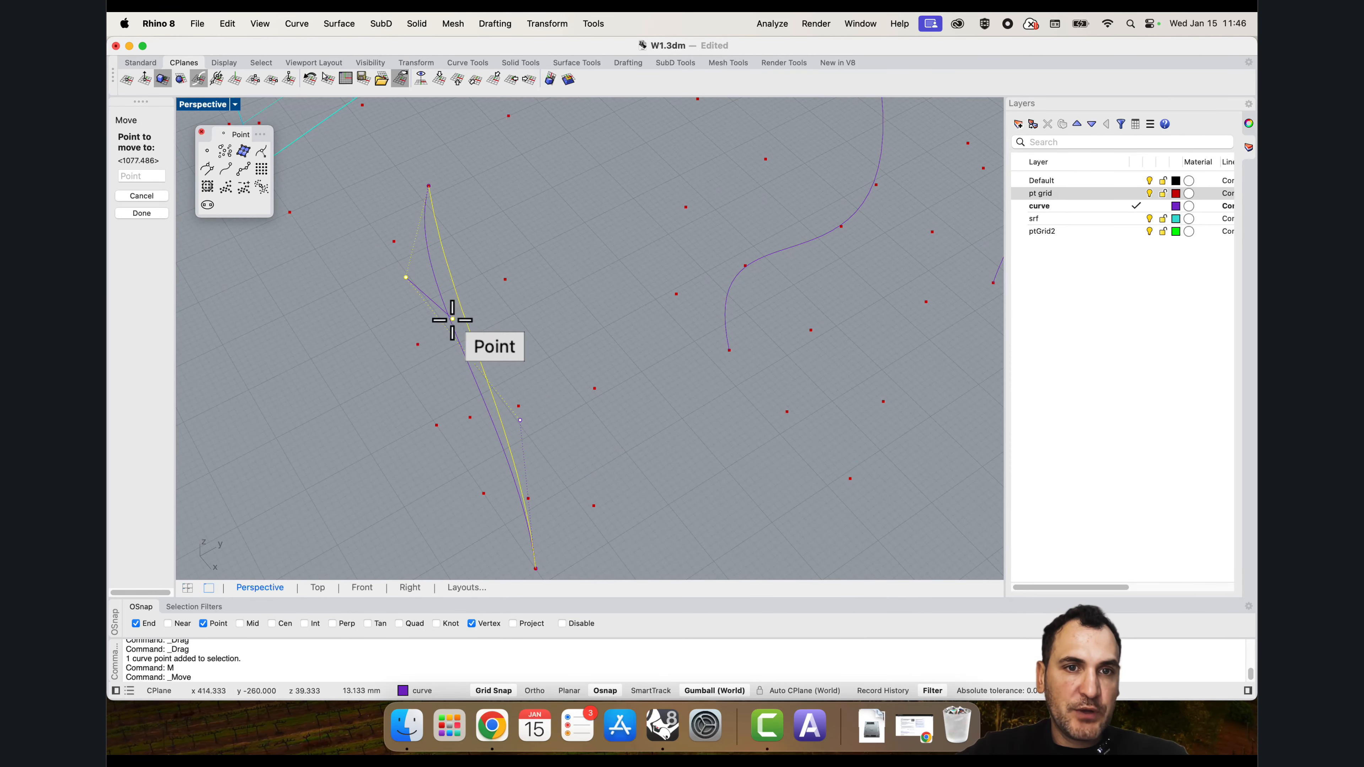
click(452, 318)
right_drag(453, 322, 556, 232)
drag(530, 199, 525, 303)
scroll(585, 306, down, 8)
key(Escape)
key(Escape)
Step: Delete the second rebuilt curve from the copied point grid
right_drag(585, 307, 627, 283)
scroll(600, 315, up, 3)
key(Delete)
right_drag(626, 328, 579, 340)
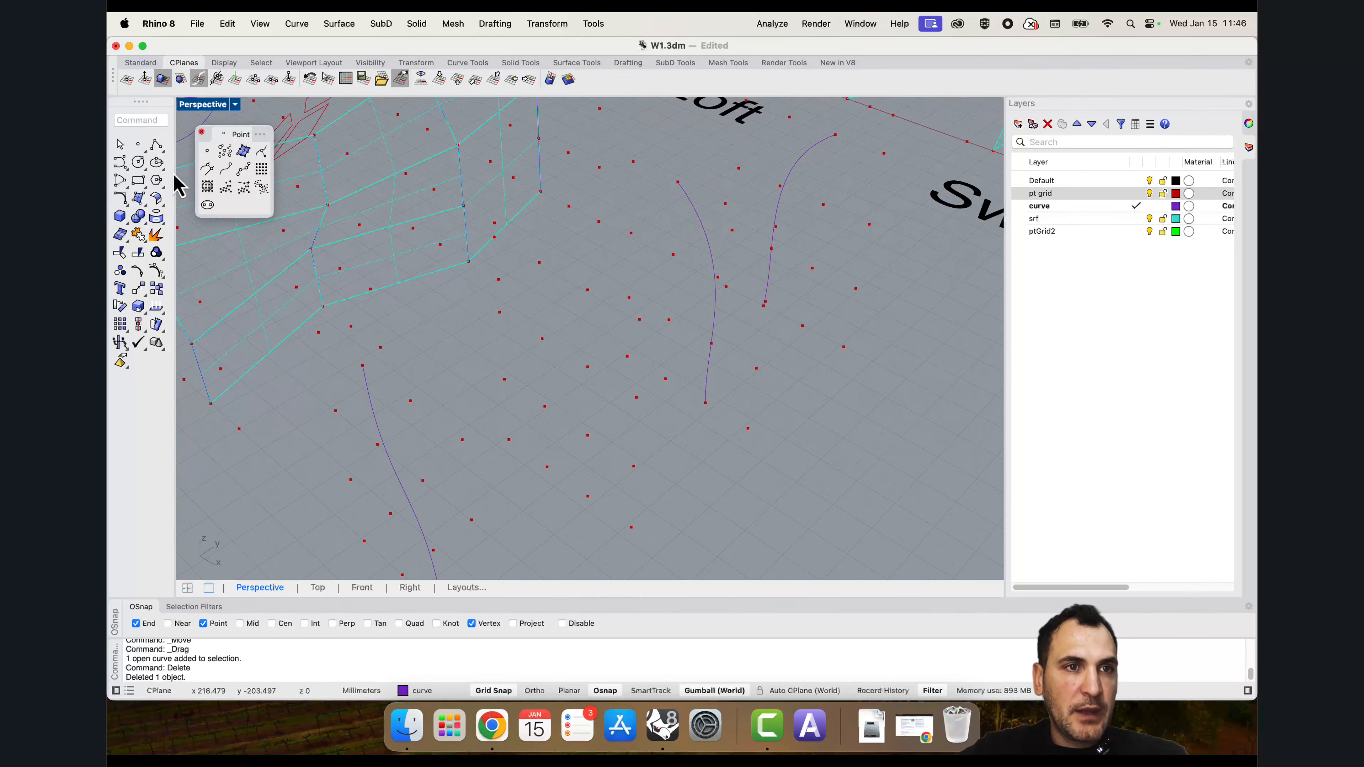
Step: Draw a replacement handle curve through the second row's grid points, snapping its ends and handles to points
click(124, 169)
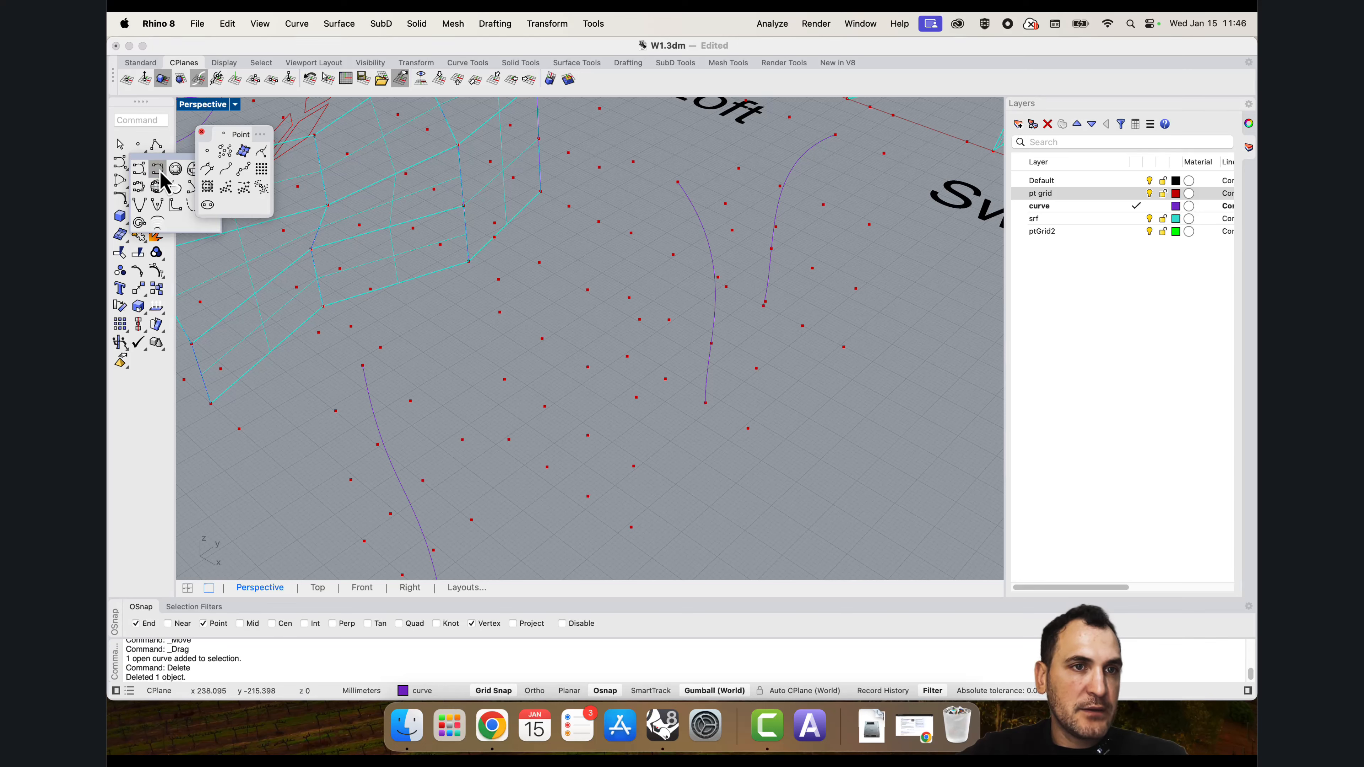
drag(164, 157, 233, 231)
click(283, 255)
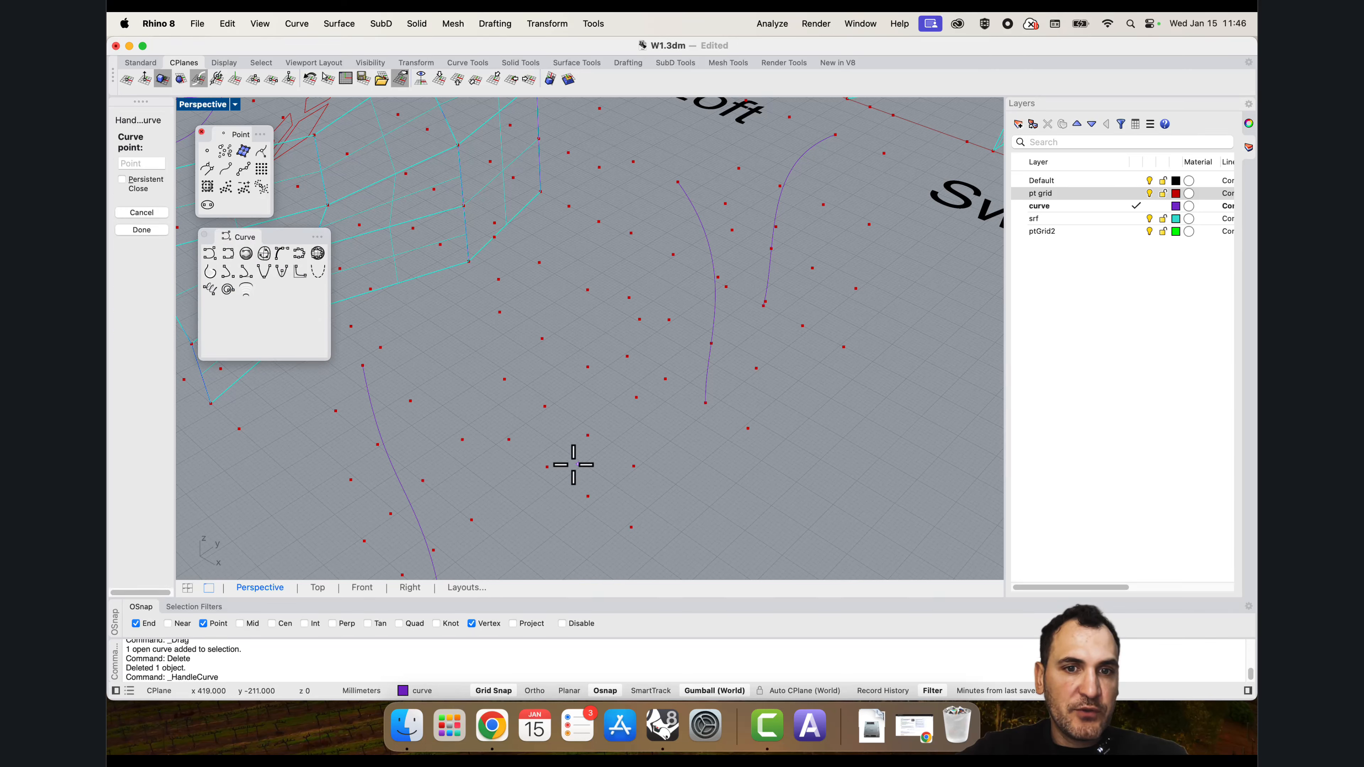
click(547, 467)
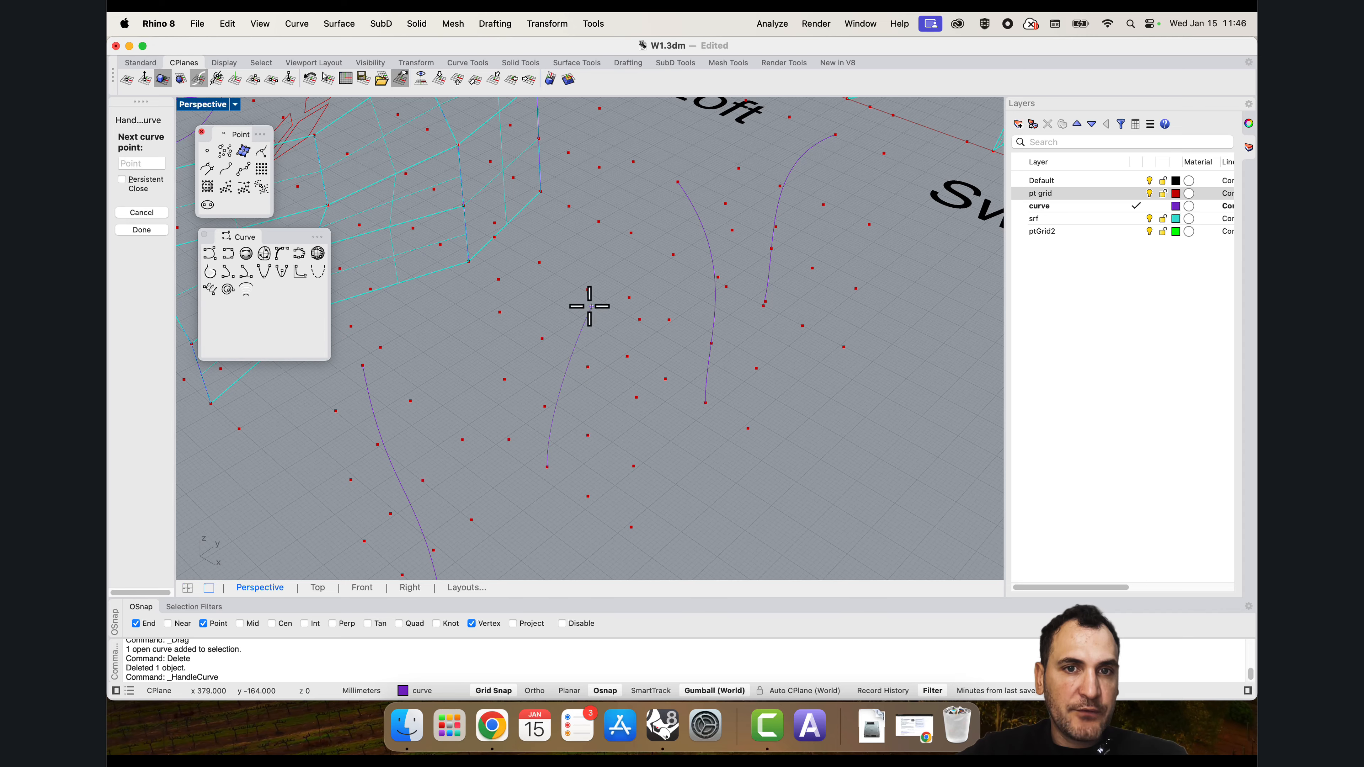
right_drag(589, 306, 578, 364)
click(593, 378)
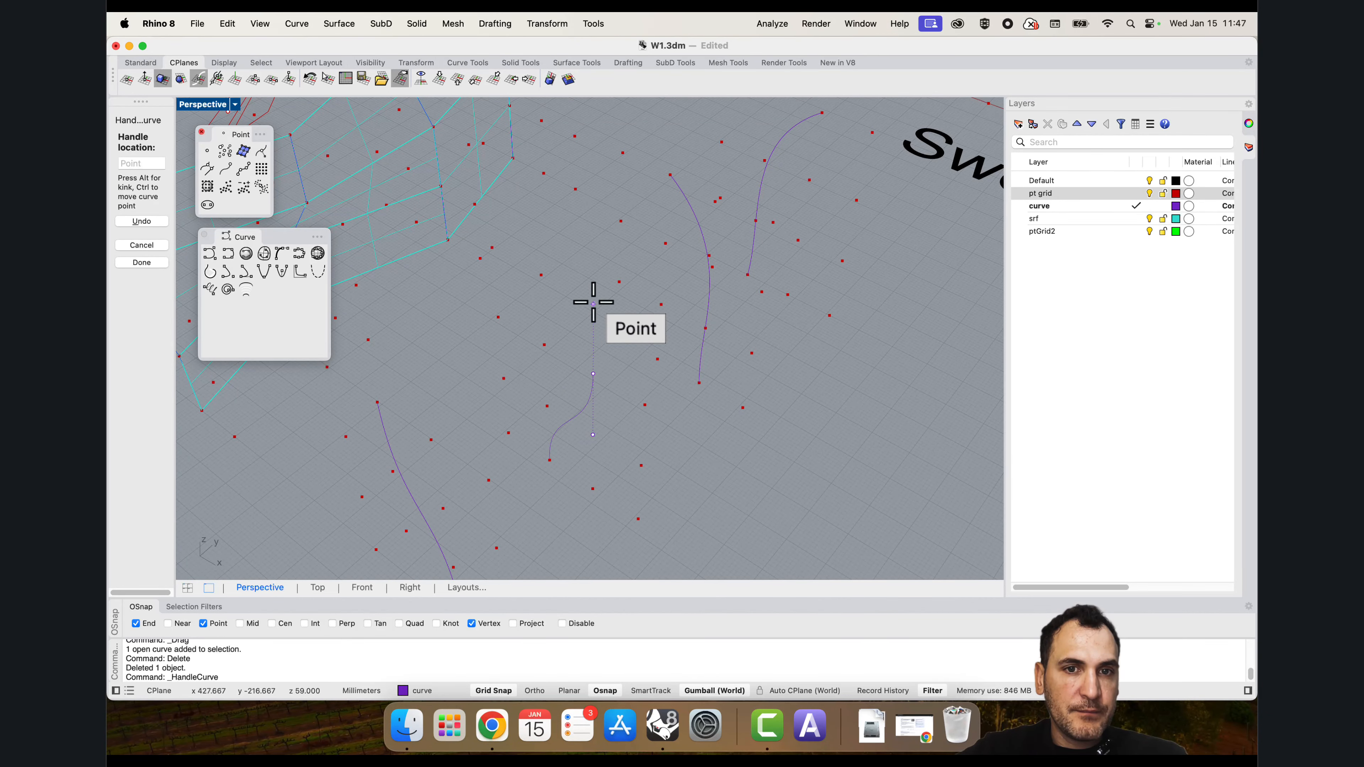
key(Escape)
Step: Loft through the four smooth curves in order, picking each near its lower end, with the Normal style
right_drag(591, 298, 634, 344)
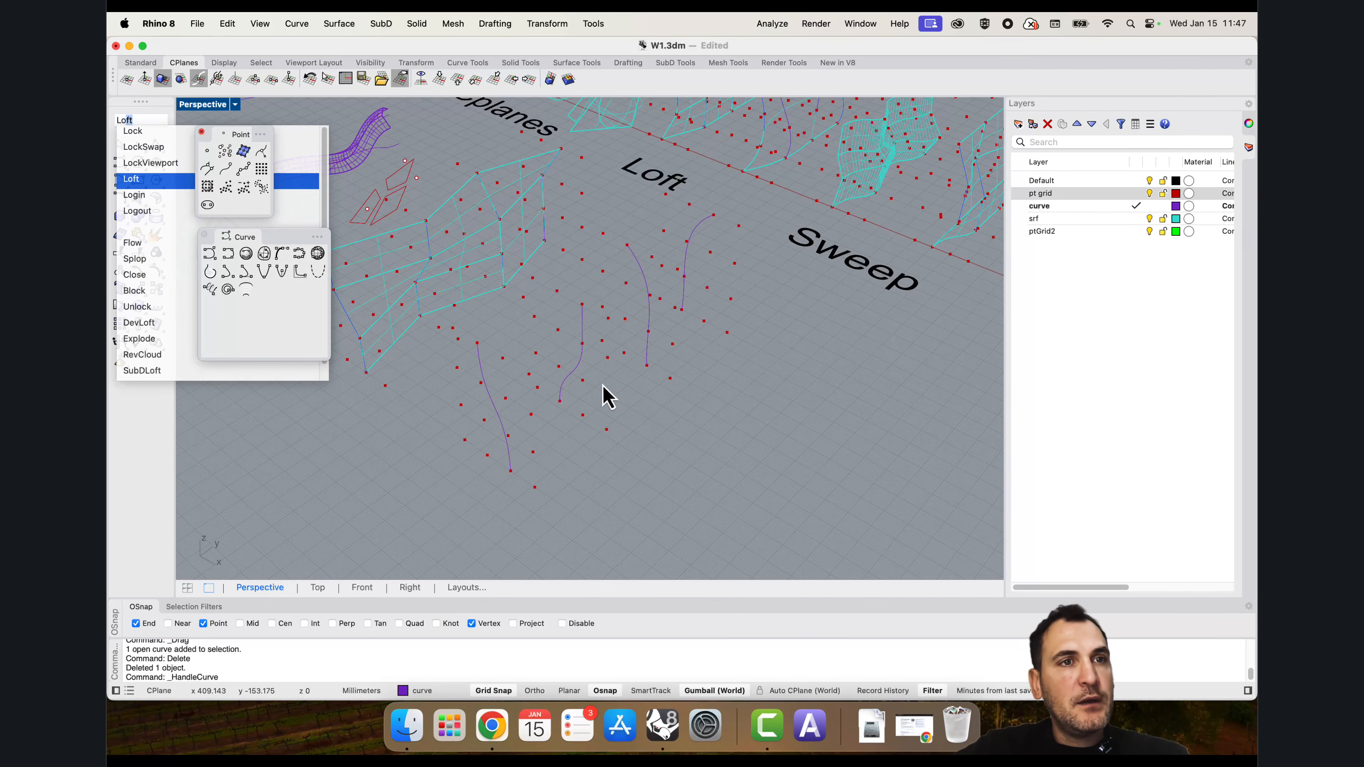
key(Return)
click(561, 400)
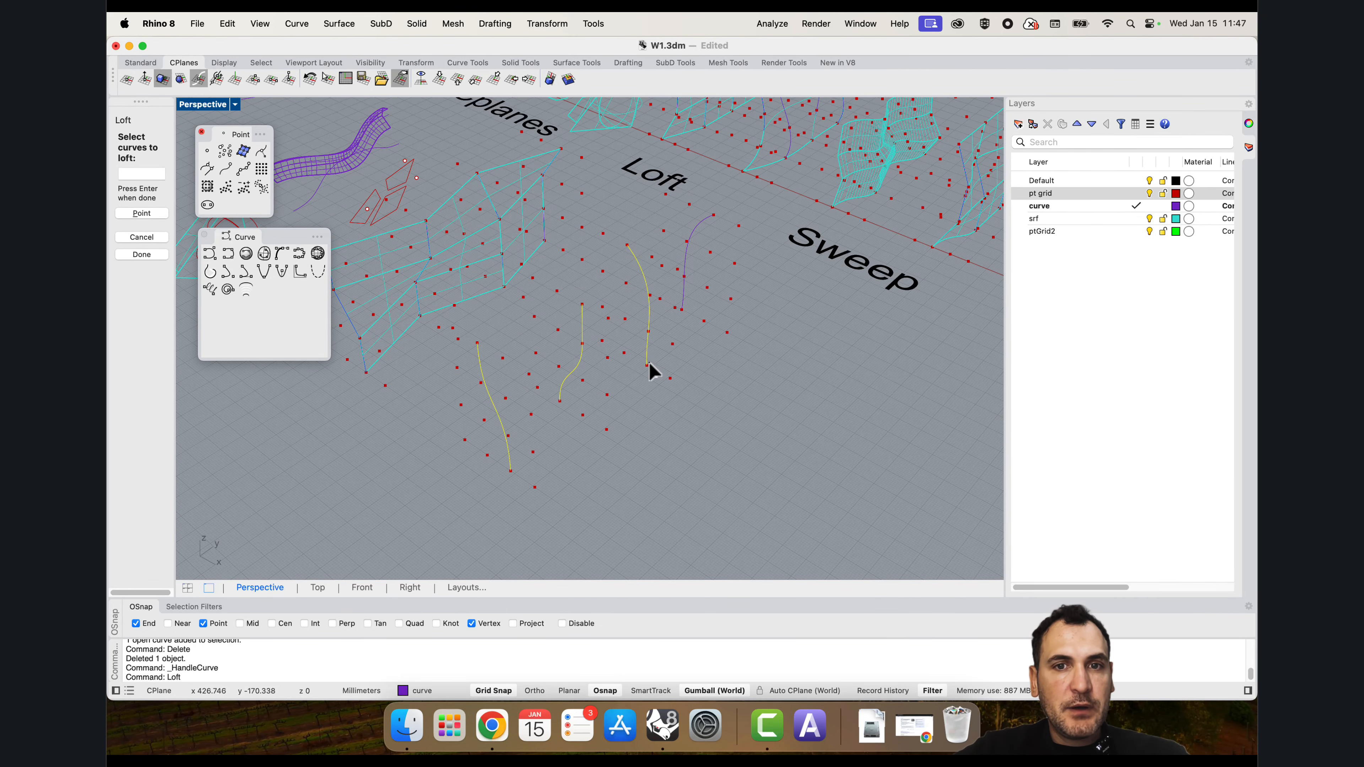
click(685, 297)
key(Return)
right_drag(680, 371, 687, 328)
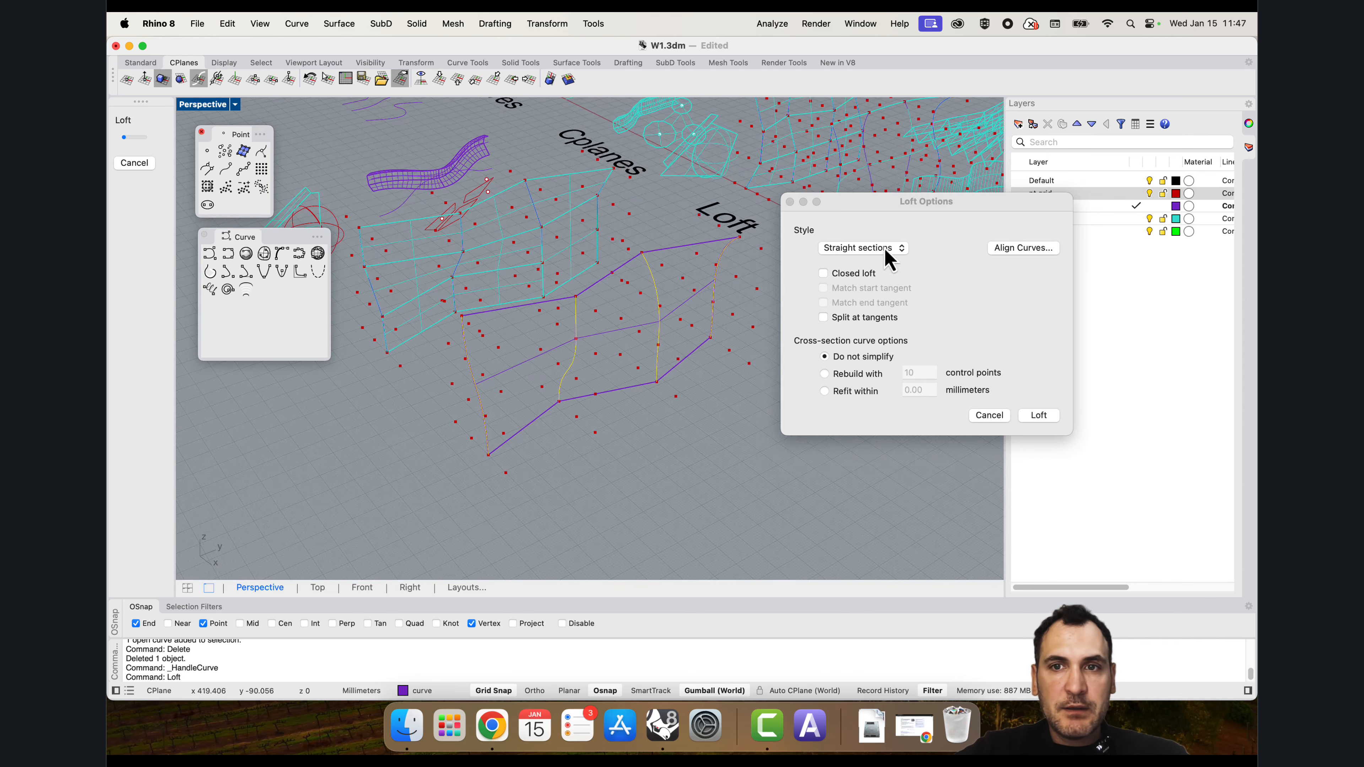
click(884, 248)
click(842, 204)
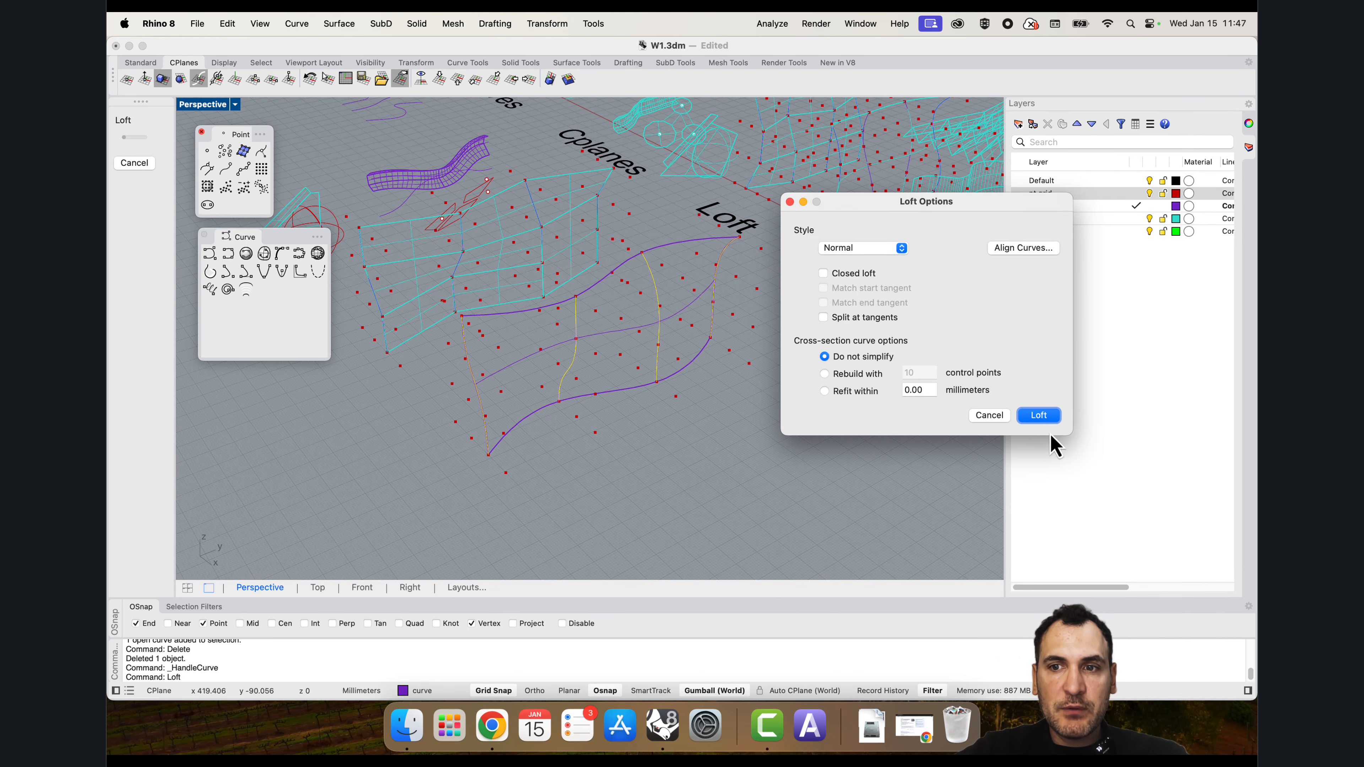
click(1039, 414)
Step: Switch the Perspective viewport to the Rendered display mode and compare the smooth loft with the straight-section loft
right_drag(618, 478, 623, 430)
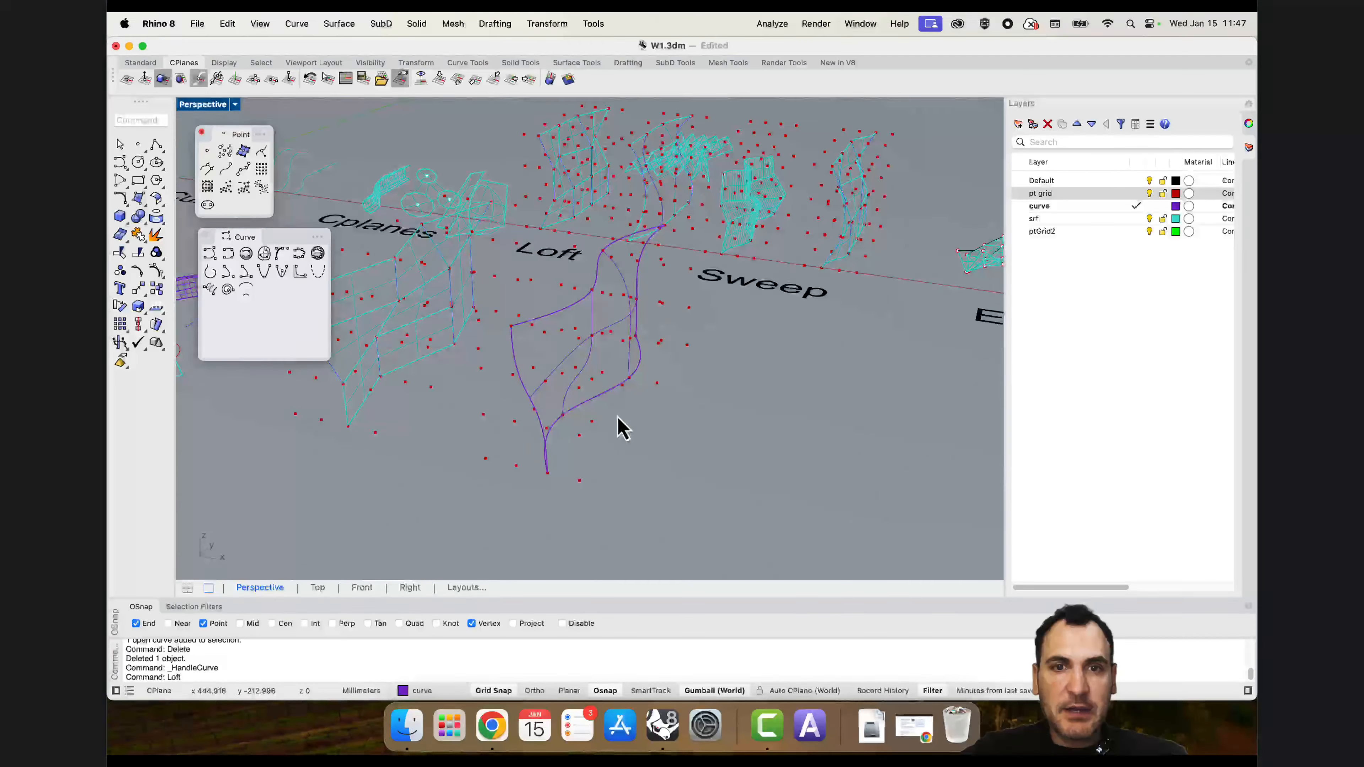
right_click(194, 105)
click(262, 174)
right_drag(685, 400, 501, 406)
scroll(586, 290, down, 10)
right_drag(664, 321, 710, 329)
shift+right_drag(710, 329, 712, 392)
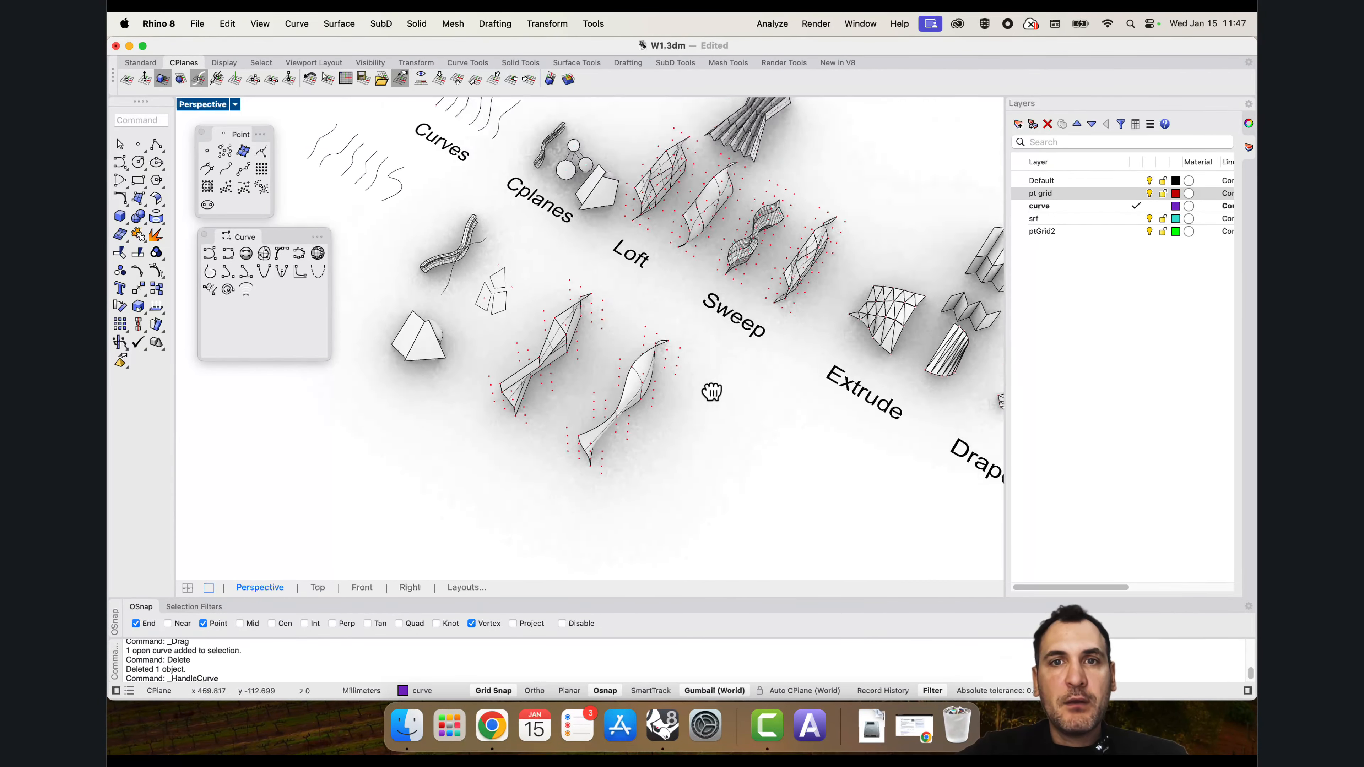
right_drag(661, 259, 704, 248)
scroll(705, 248, up, 5)
scroll(654, 289, down, 3)
shift+right_drag(630, 348, 718, 320)
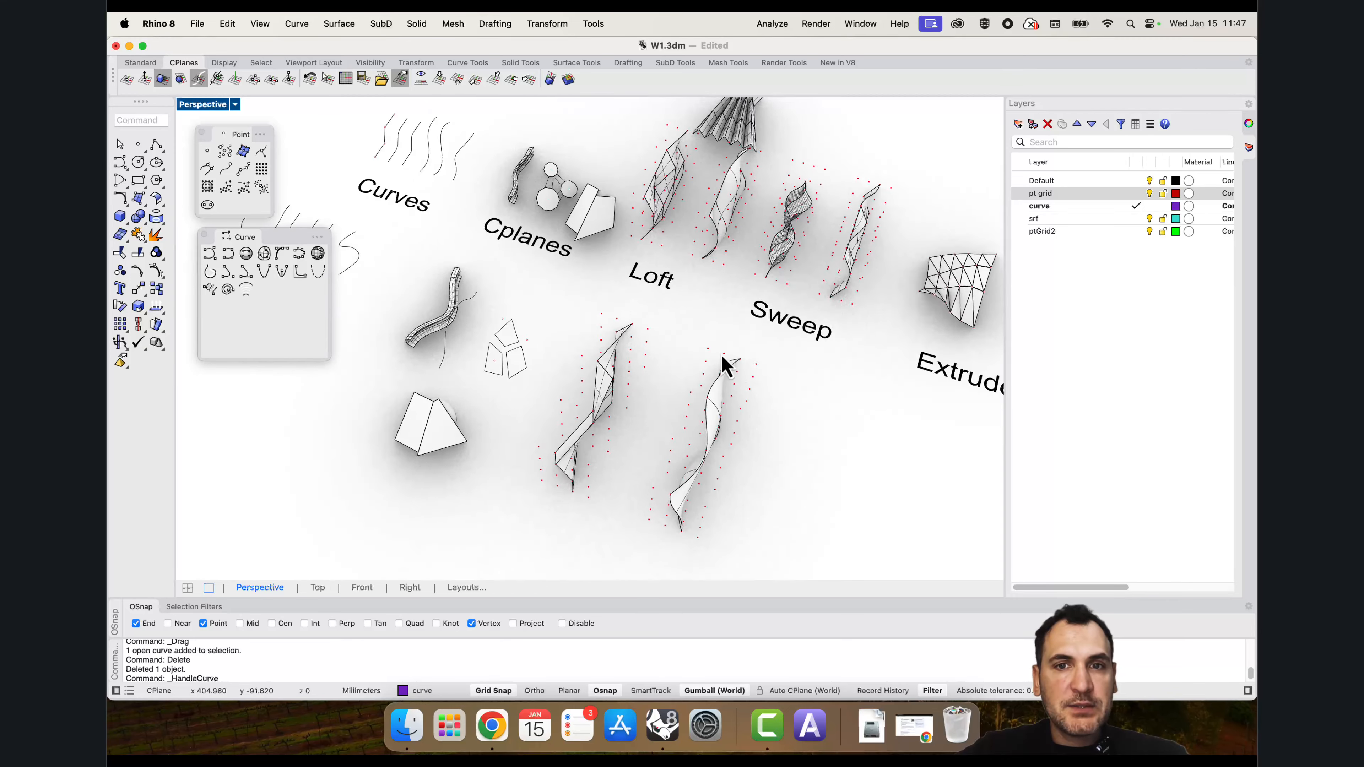
scroll(728, 367, down, 3)
right_drag(694, 381, 761, 310)
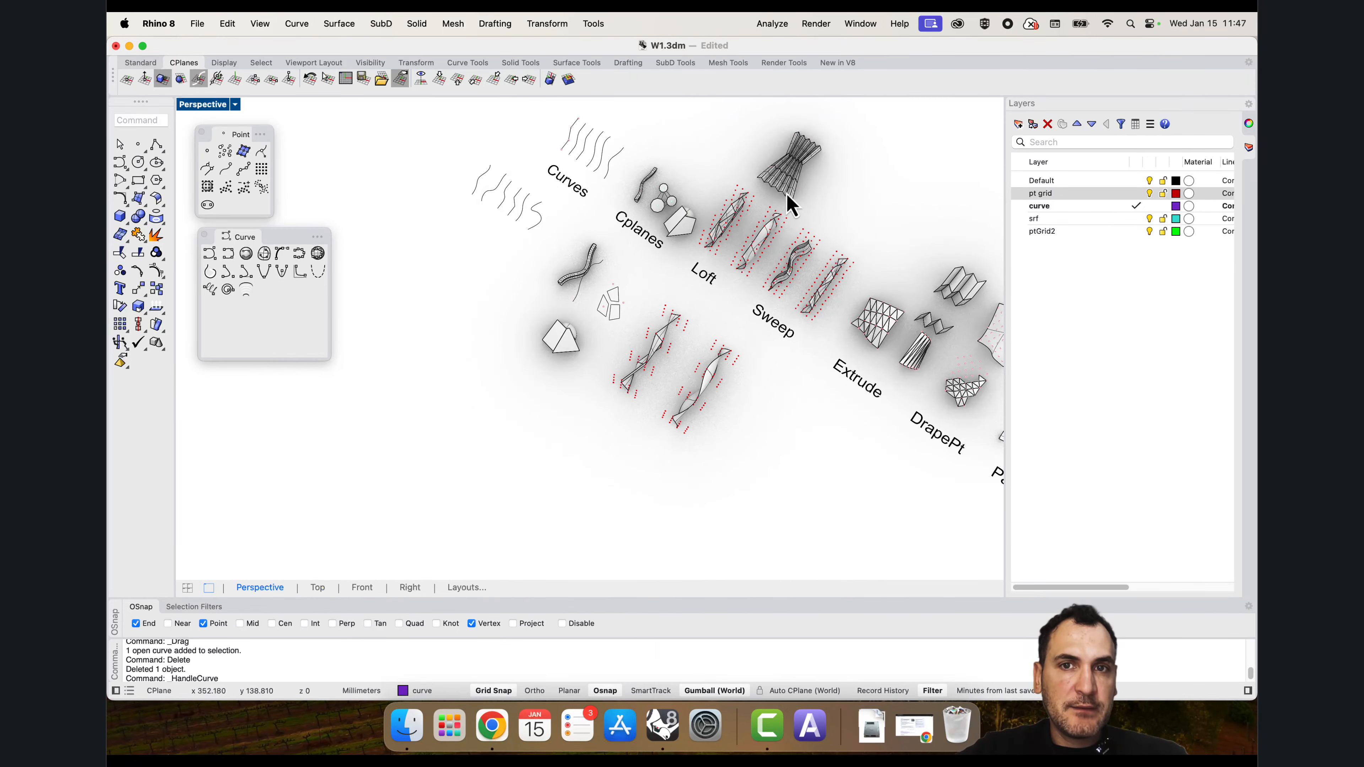
Step: Examine the pleated loft surface above the Loft examples up close and from several angles
shift+right_drag(800, 169, 774, 252)
scroll(799, 230, up, 5)
drag(819, 277, 682, 201)
text(zs)
key(Return)
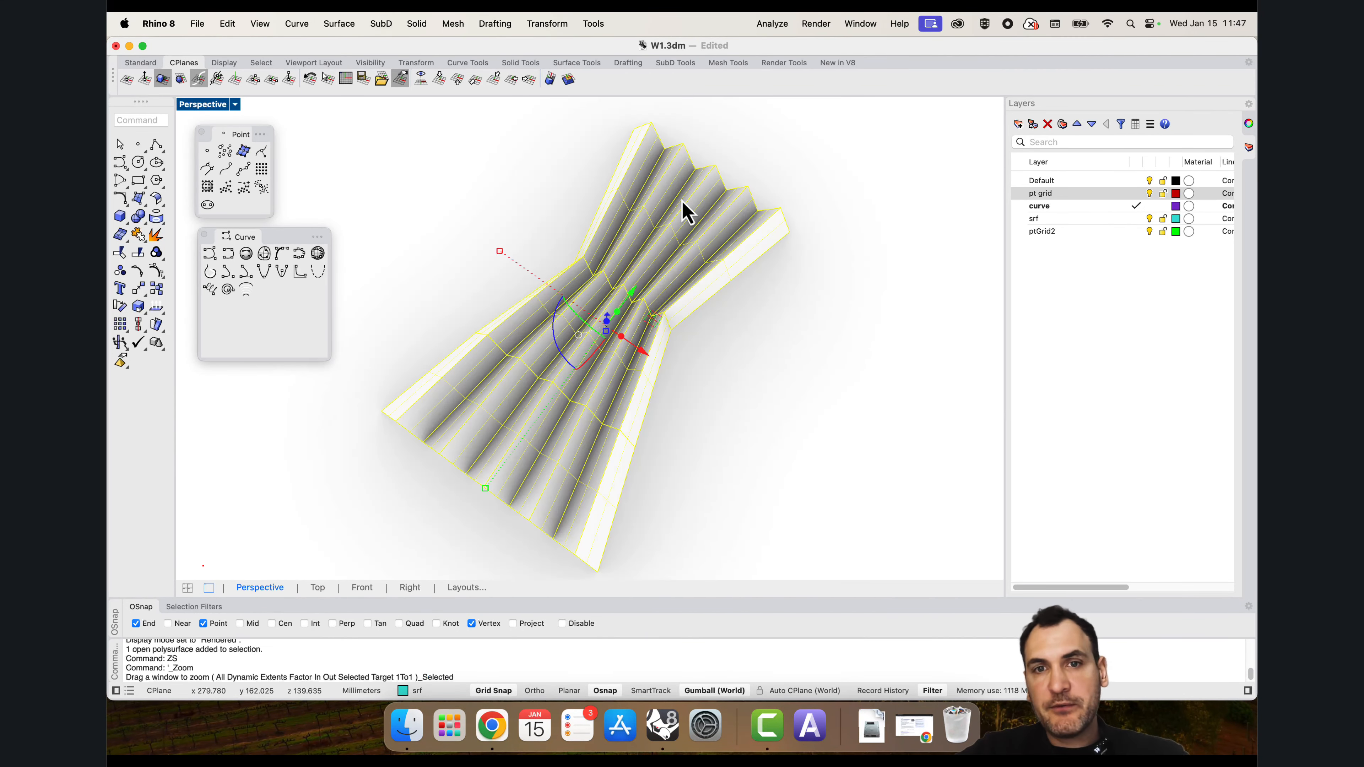
right_drag(681, 200, 676, 408)
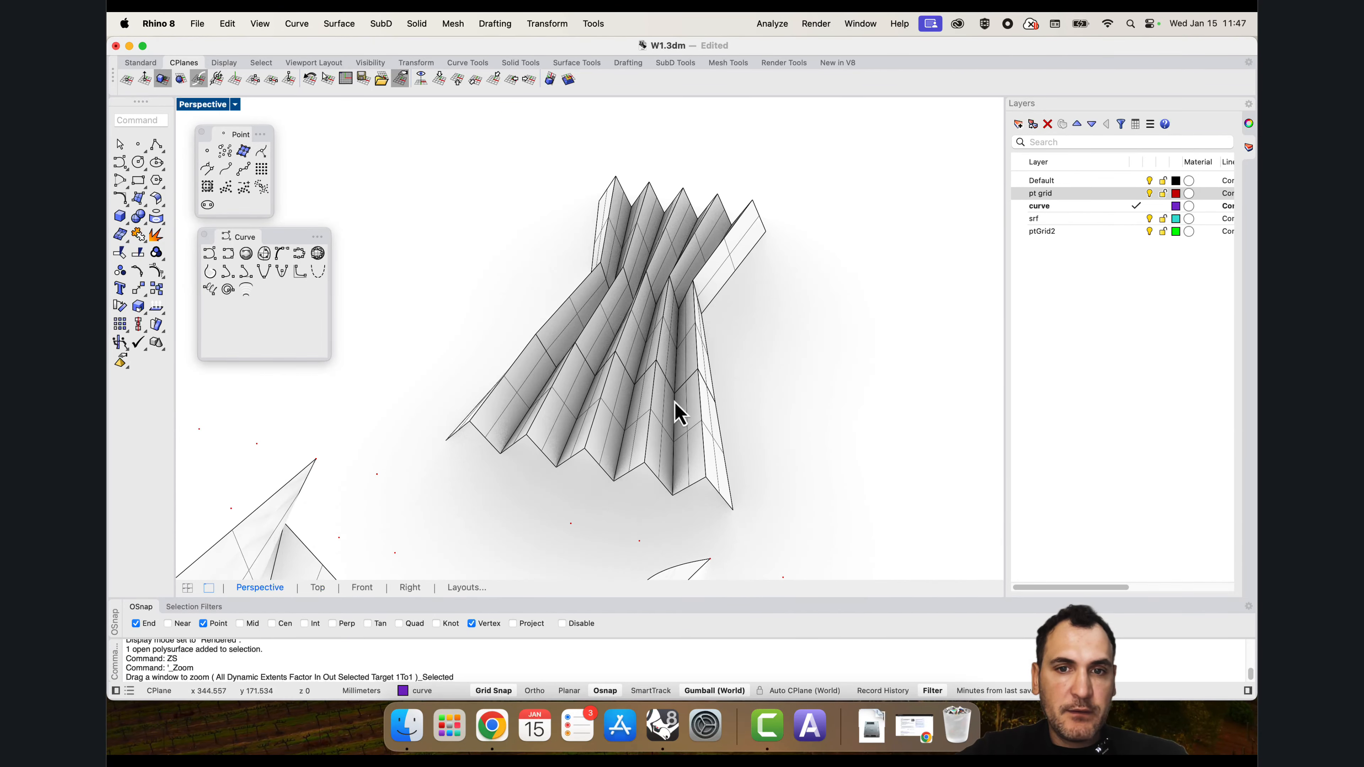
scroll(740, 235, down, 10)
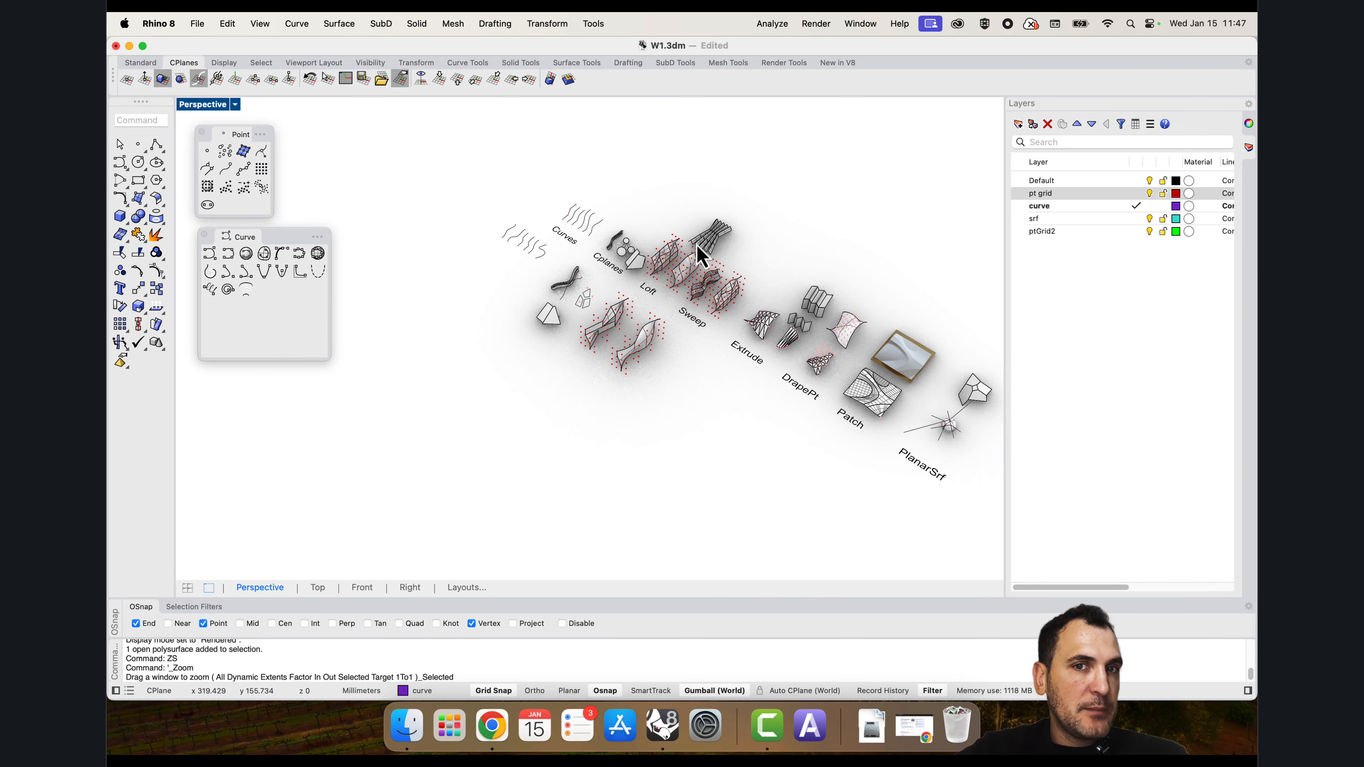
scroll(701, 257, up, 5)
scroll(666, 251, down, 5)
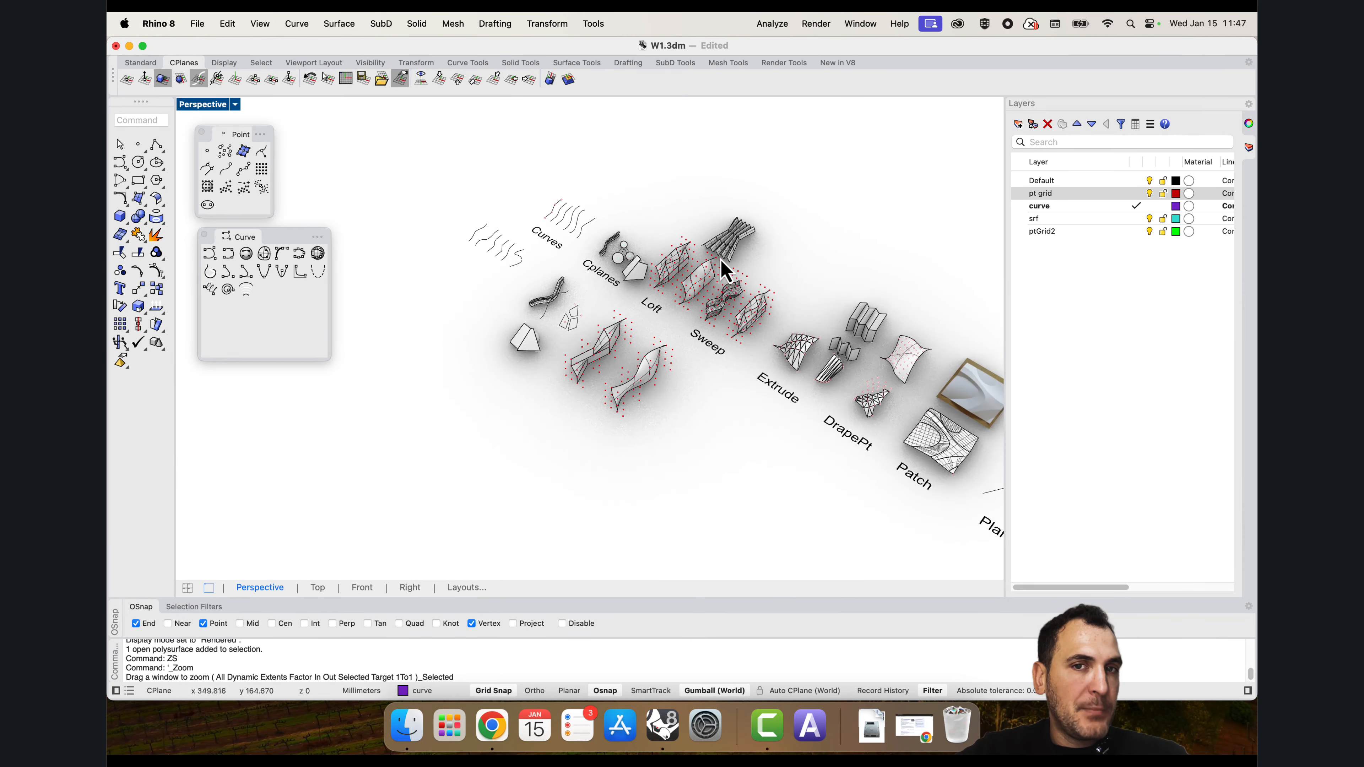
mouse_move(721, 263)
right_down()
mouse_move(564, 308)
mouse_move(615, 283)
mouse_move(715, 301)
mouse_move(566, 263)
right_up()
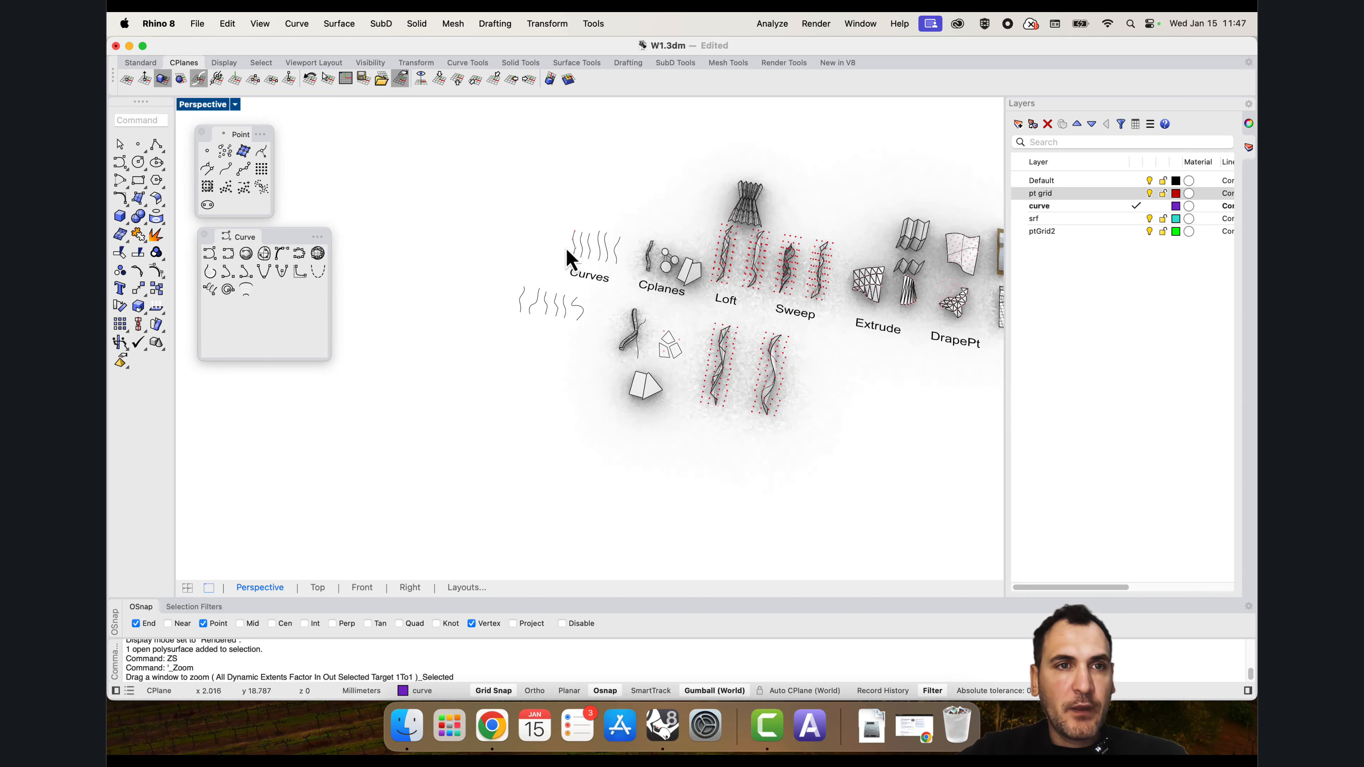
Step: Set the Perspective viewport to Wireframe display, then maximize the Front viewport and frame empty space near the construction-plane origin
click(203, 106)
click(229, 112)
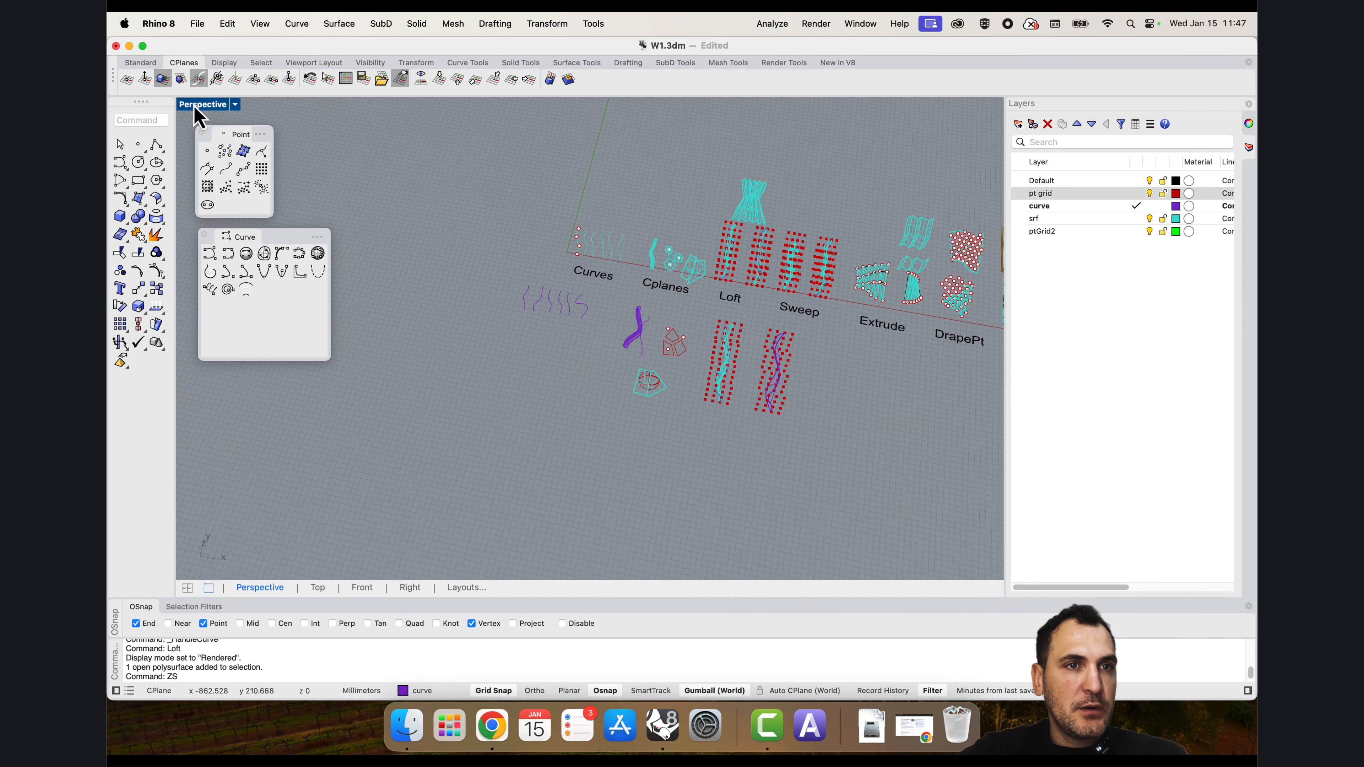
double_click(186, 349)
scroll(582, 299, down, 5)
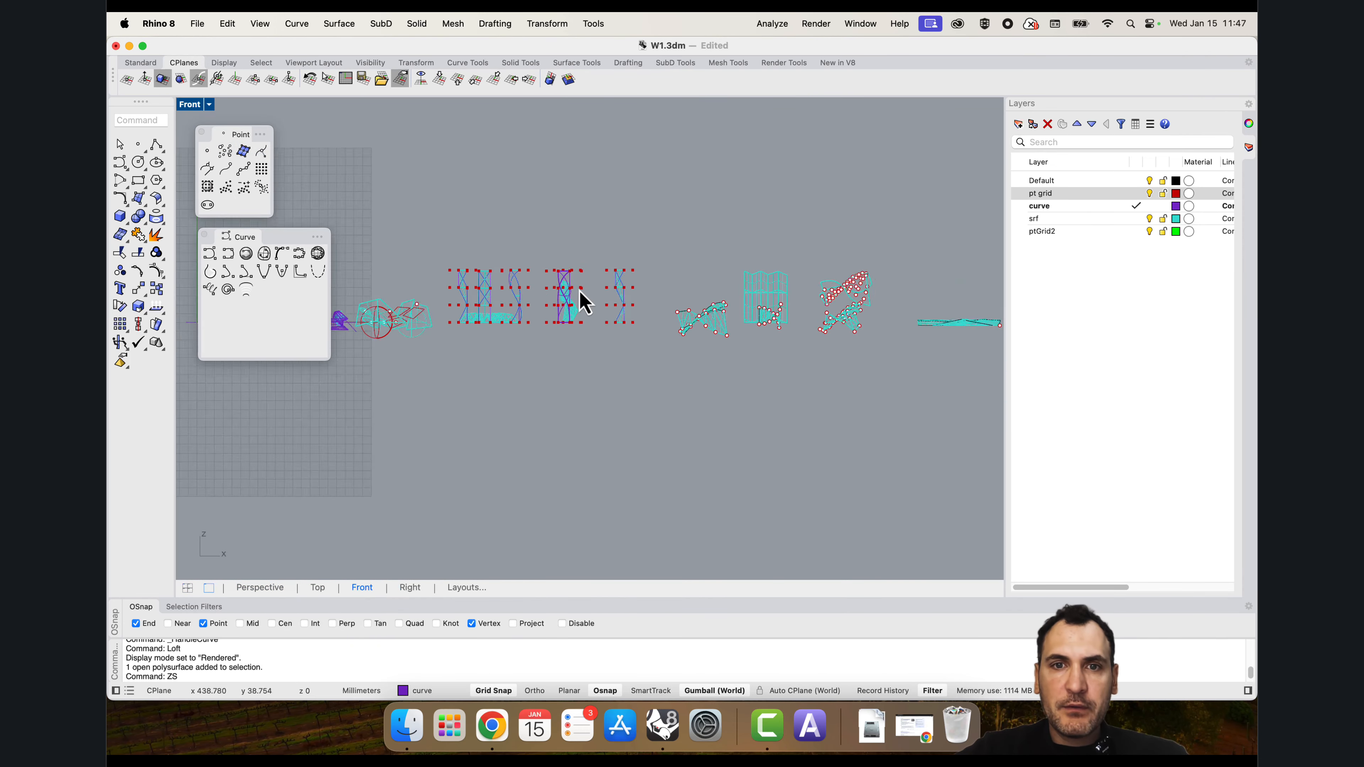
right_drag(620, 344, 579, 382)
scroll(665, 337, up, 6)
scroll(584, 345, down, 6)
right_drag(453, 341, 506, 350)
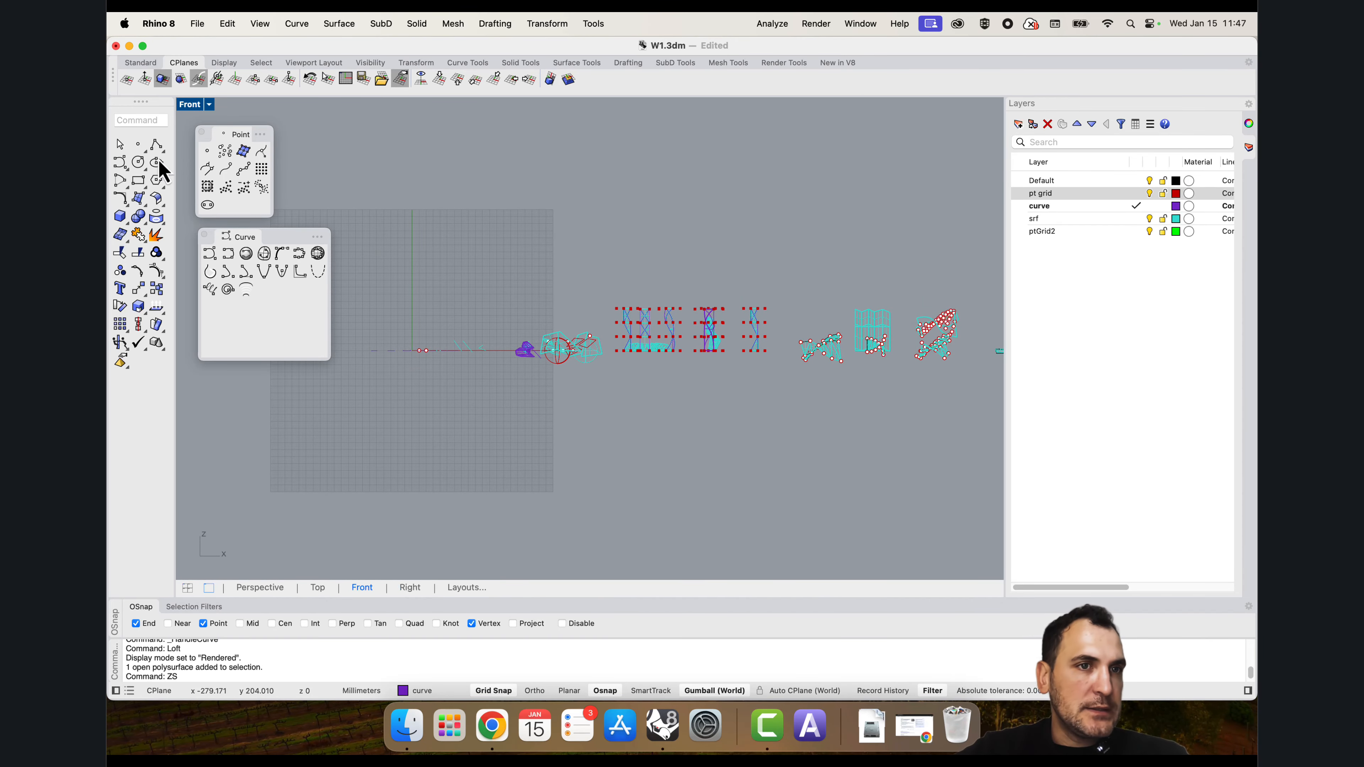
Step: Draw an open zigzag polyline with three equal peaks, about 60 mm wide and 10 mm high, in empty space below the models
click(1075, 208)
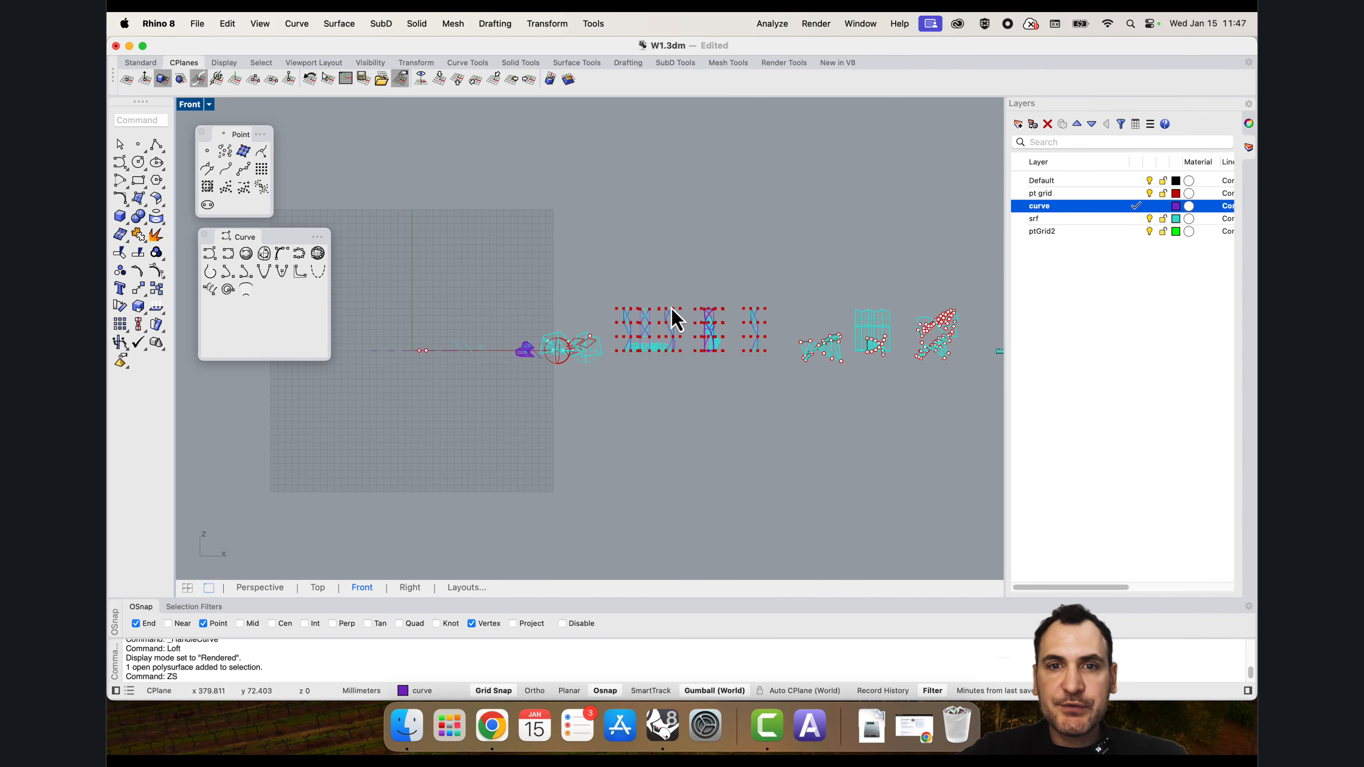
click(156, 145)
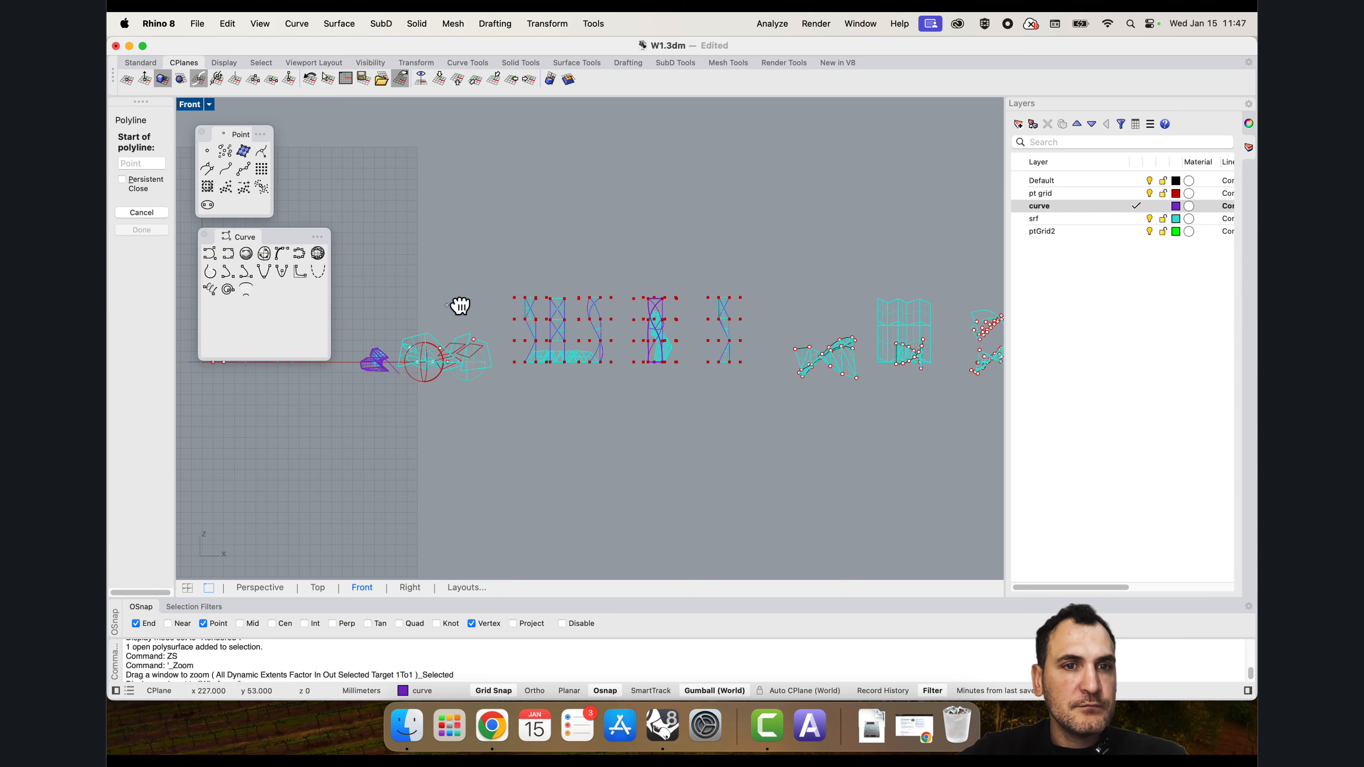
right_drag(456, 302, 689, 323)
scroll(557, 299, up, 2)
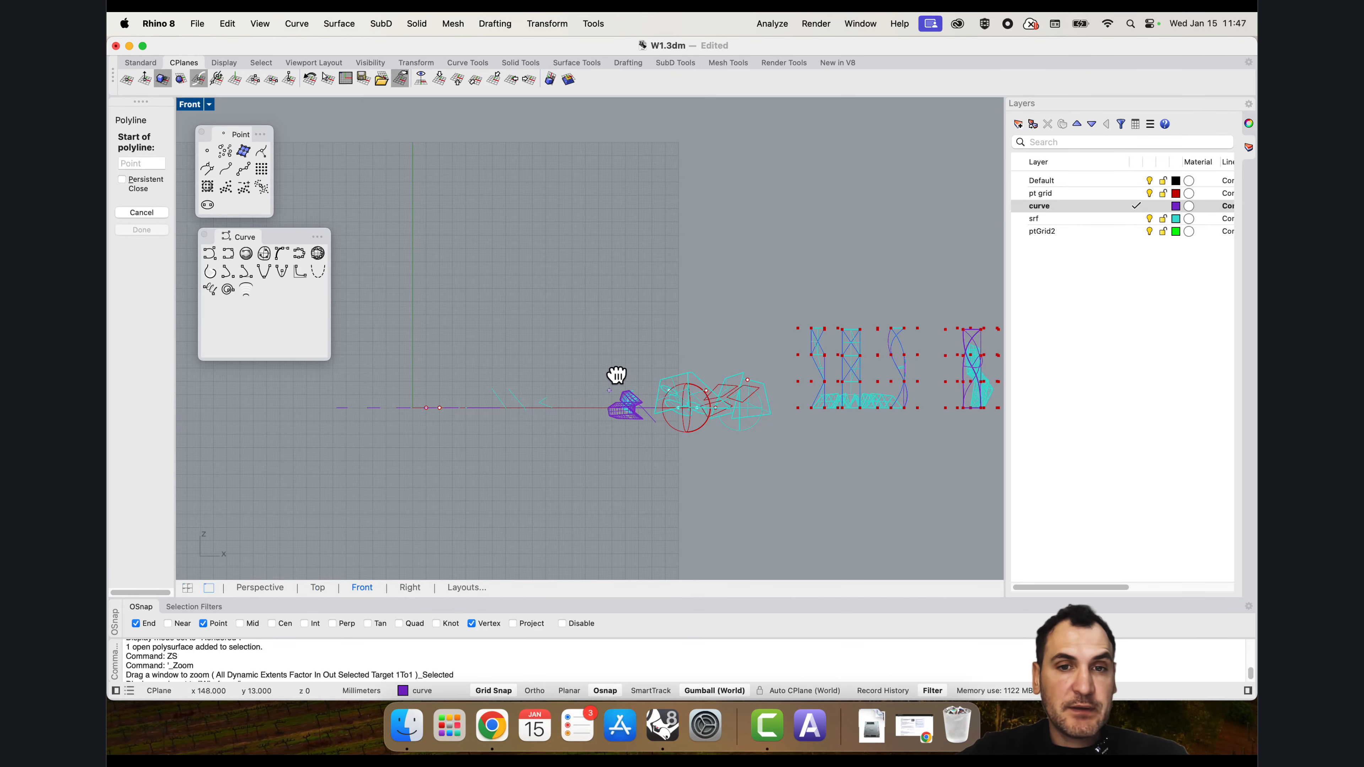
right_drag(617, 374, 637, 274)
scroll(523, 387, up, 4)
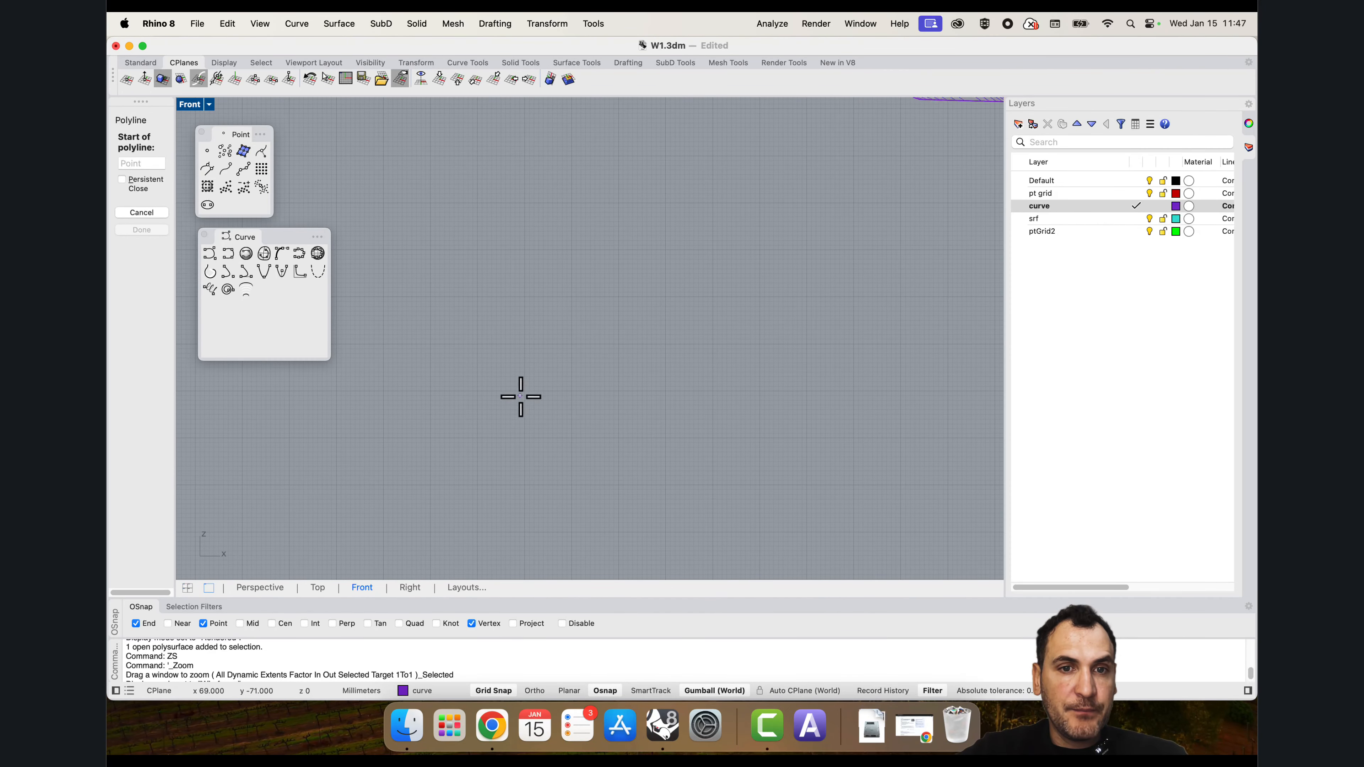
click(525, 391)
click(571, 343)
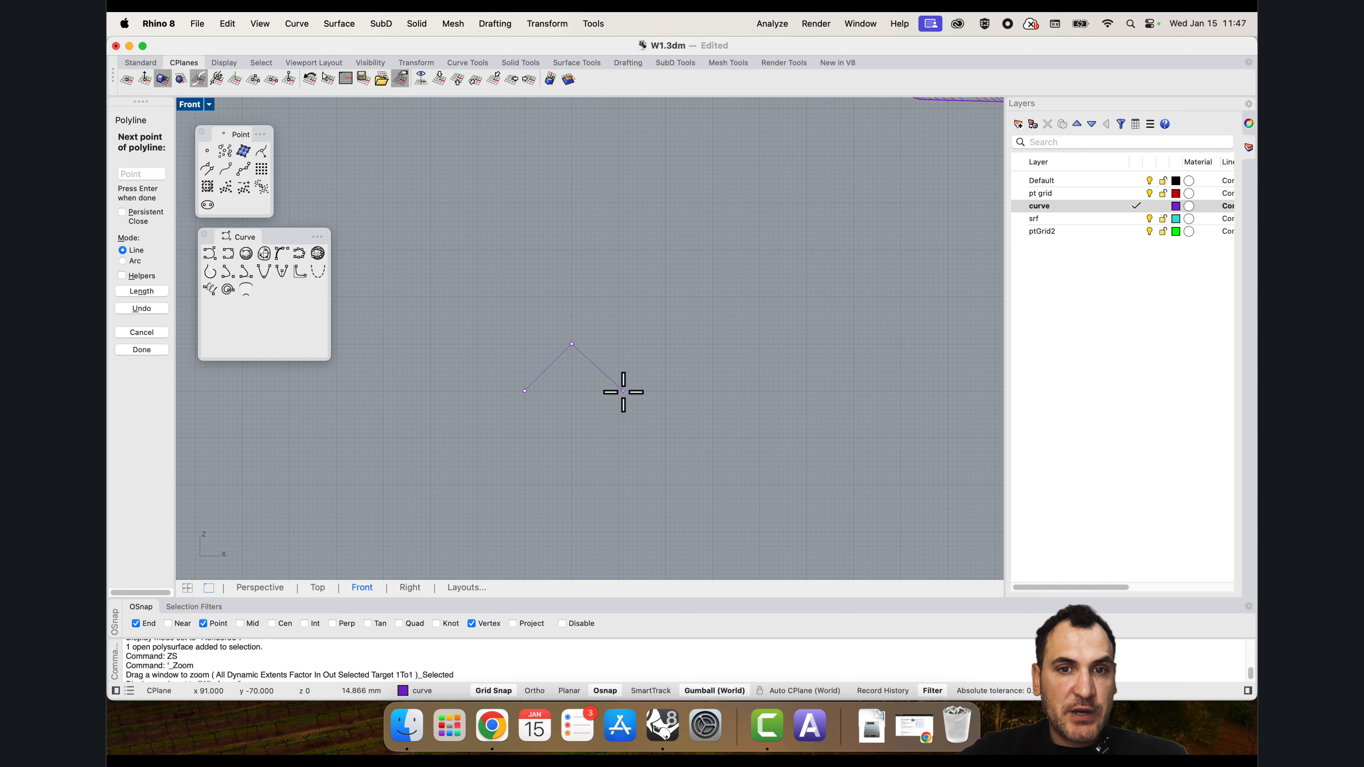
click(619, 391)
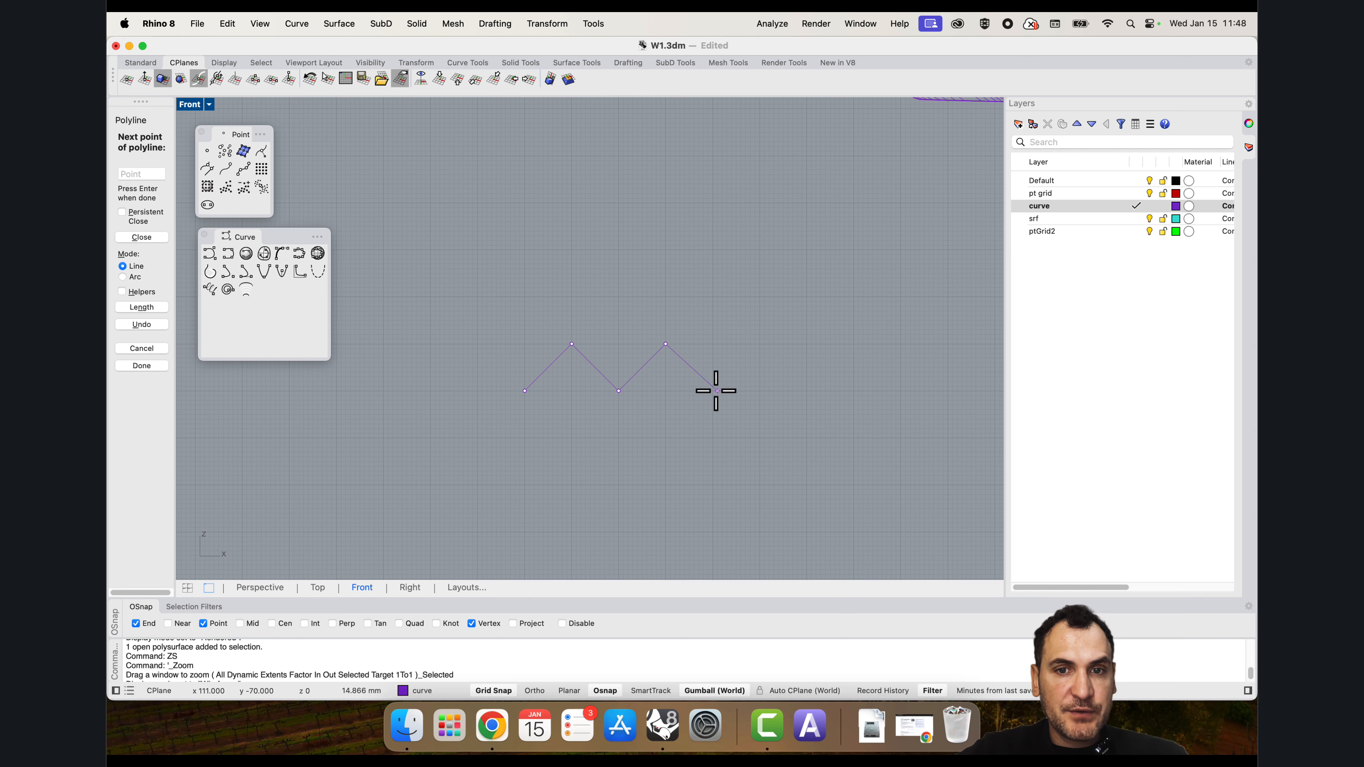
click(806, 391)
key(Return)
Step: Copy the zigzag polyline straight down to a spot just below the original
scroll(746, 349, down, 8)
right_drag(744, 349, 633, 330)
scroll(628, 333, up, 10)
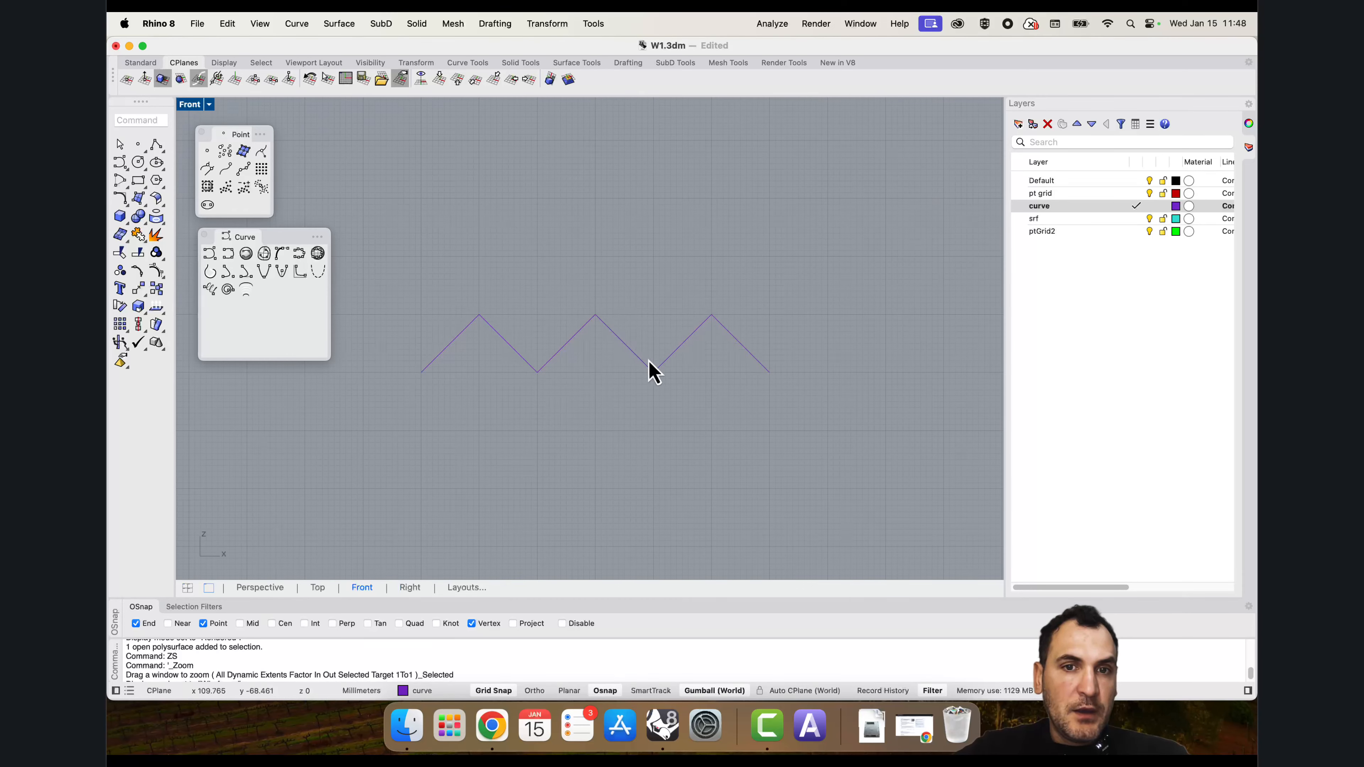
click(647, 360)
scroll(649, 368, down, 3)
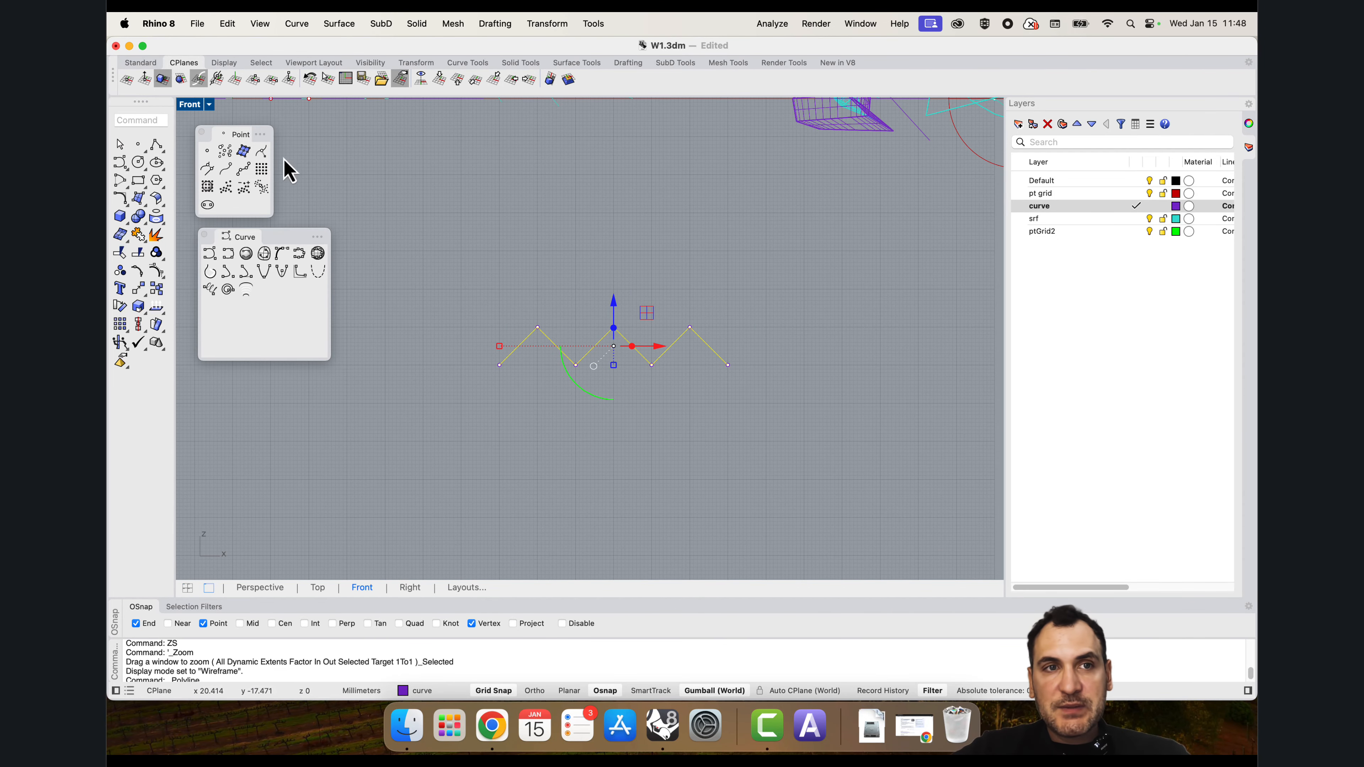
click(584, 446)
scroll(540, 348, up, 6)
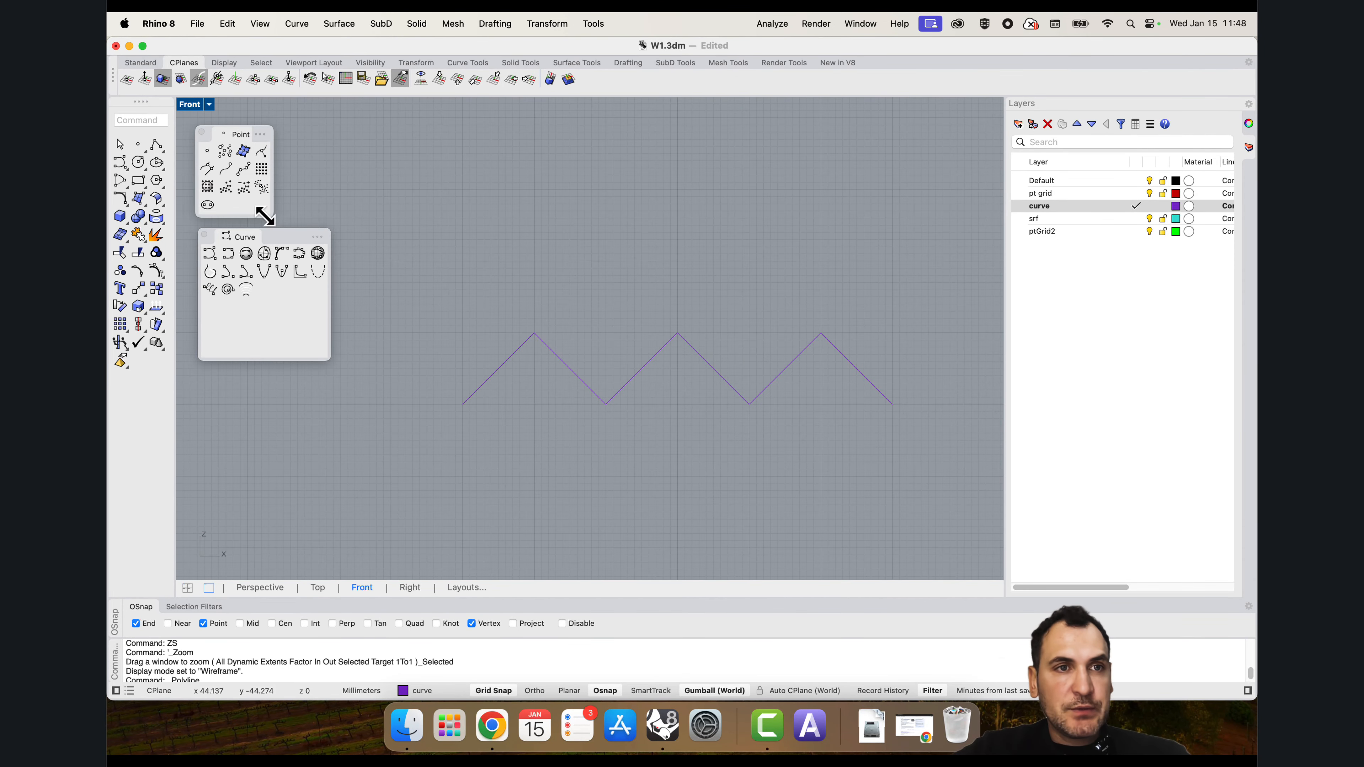
click(490, 373)
text(copy)
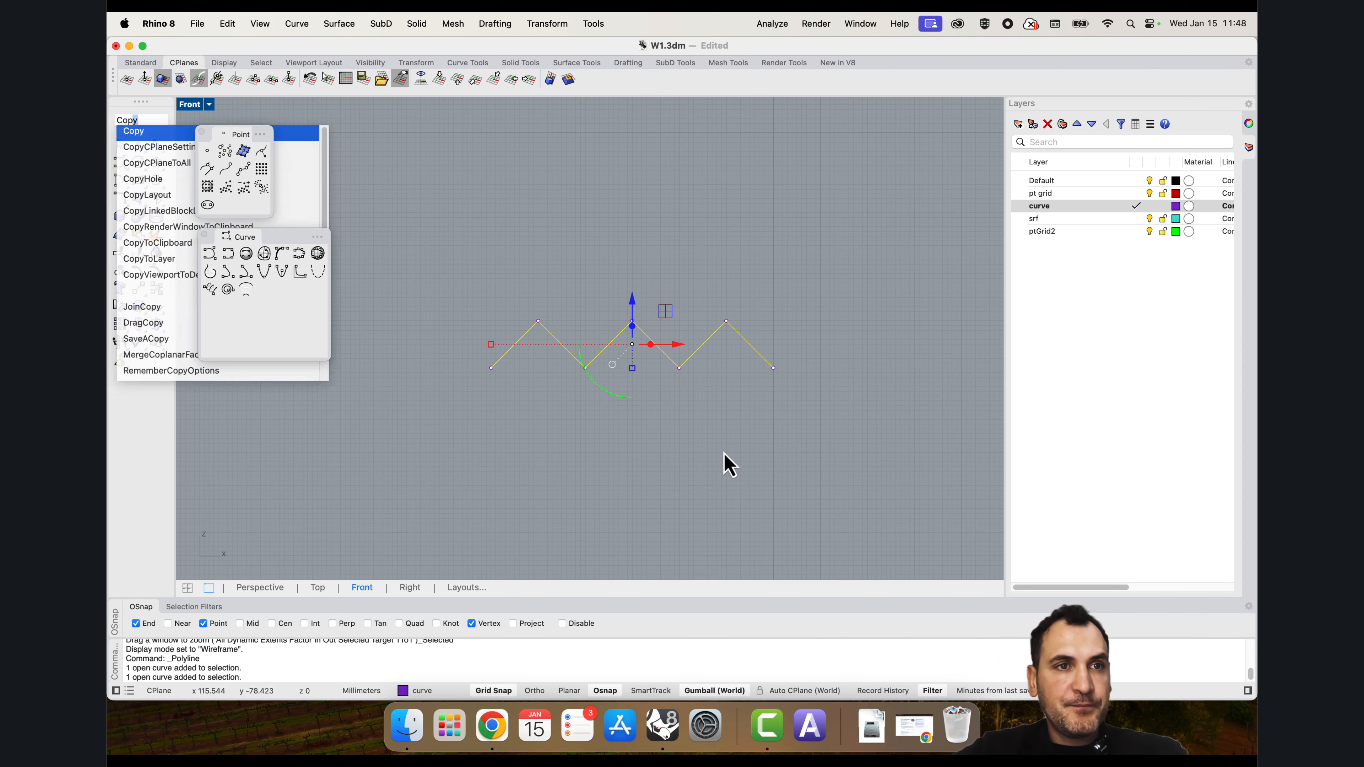
key(Return)
click(707, 424)
click(707, 490)
key(Return)
Step: Rotate the copied zigzag's first end point about its first peak so that the first segment becomes steeper
scroll(517, 415, up, 4)
click(517, 413)
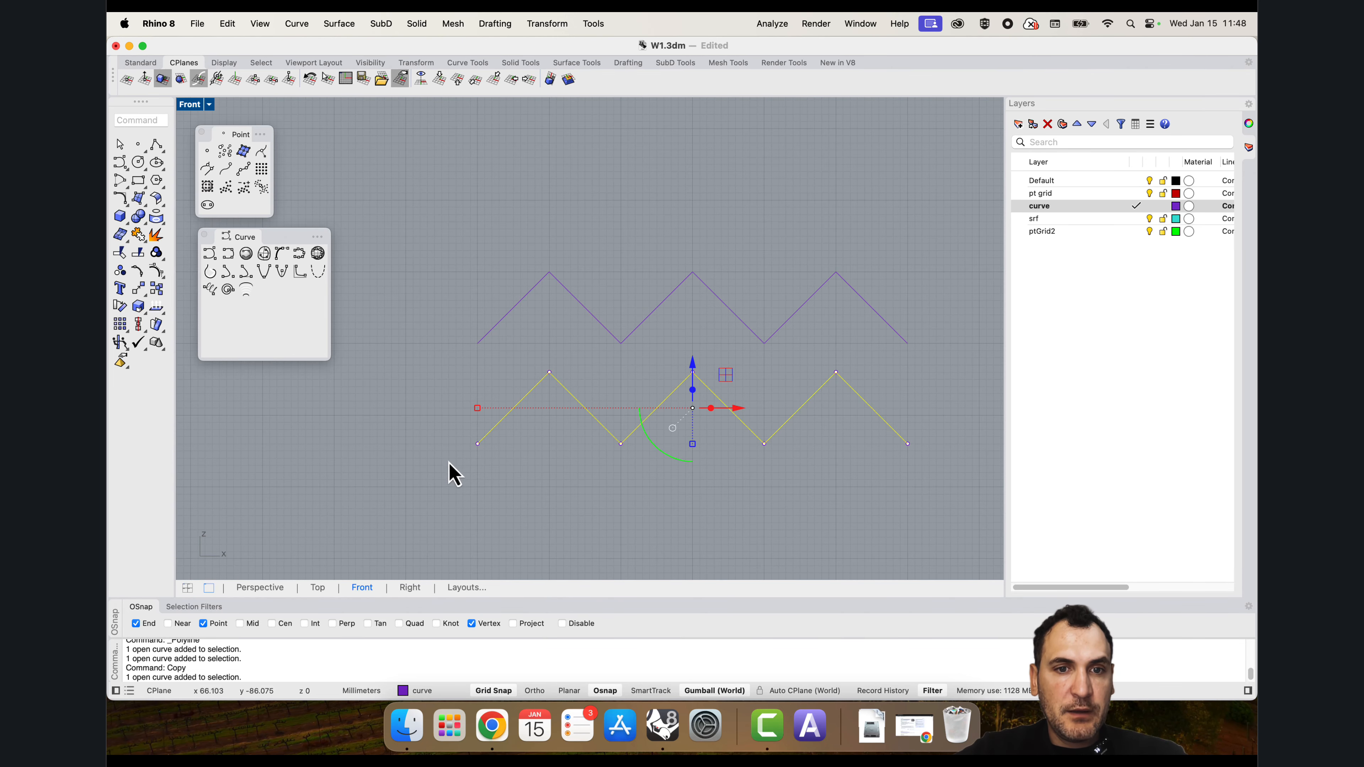
drag(448, 460, 506, 427)
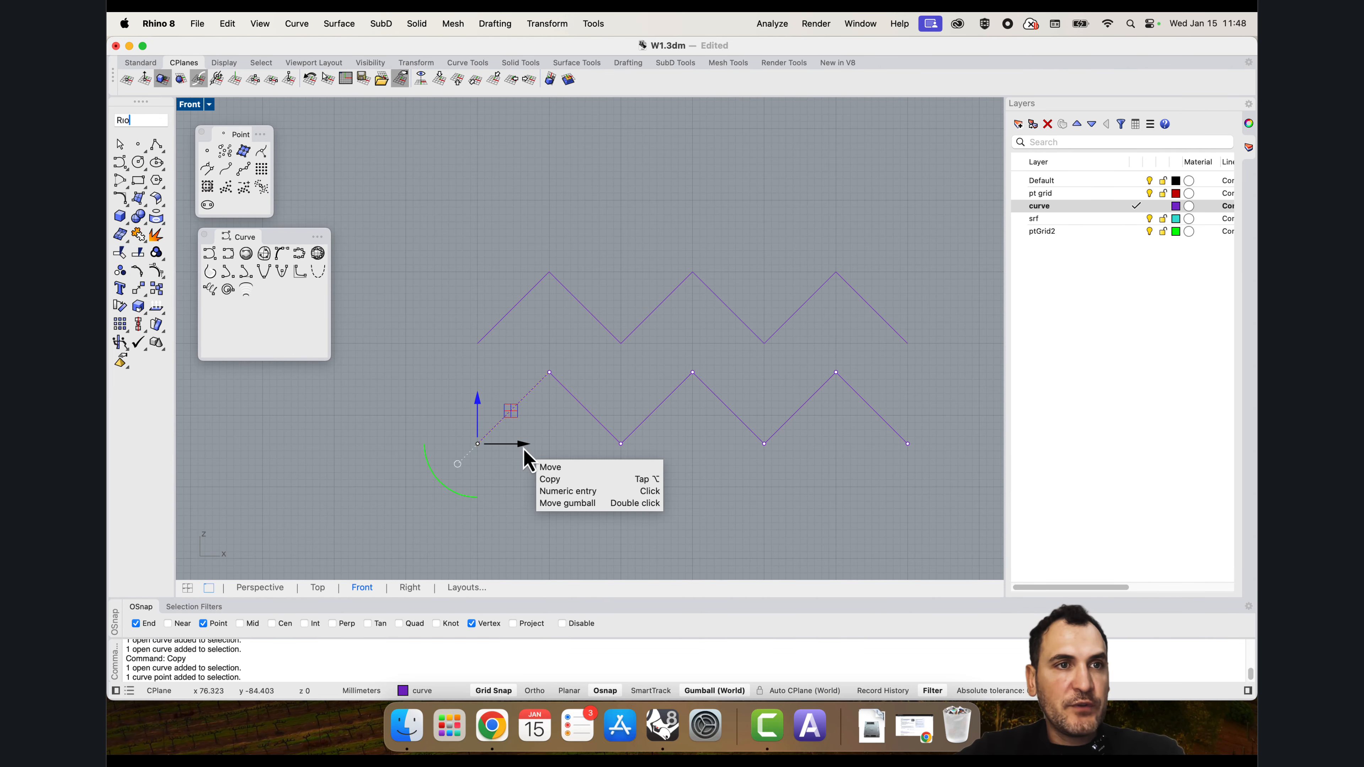
text(Rotate)
key(Return)
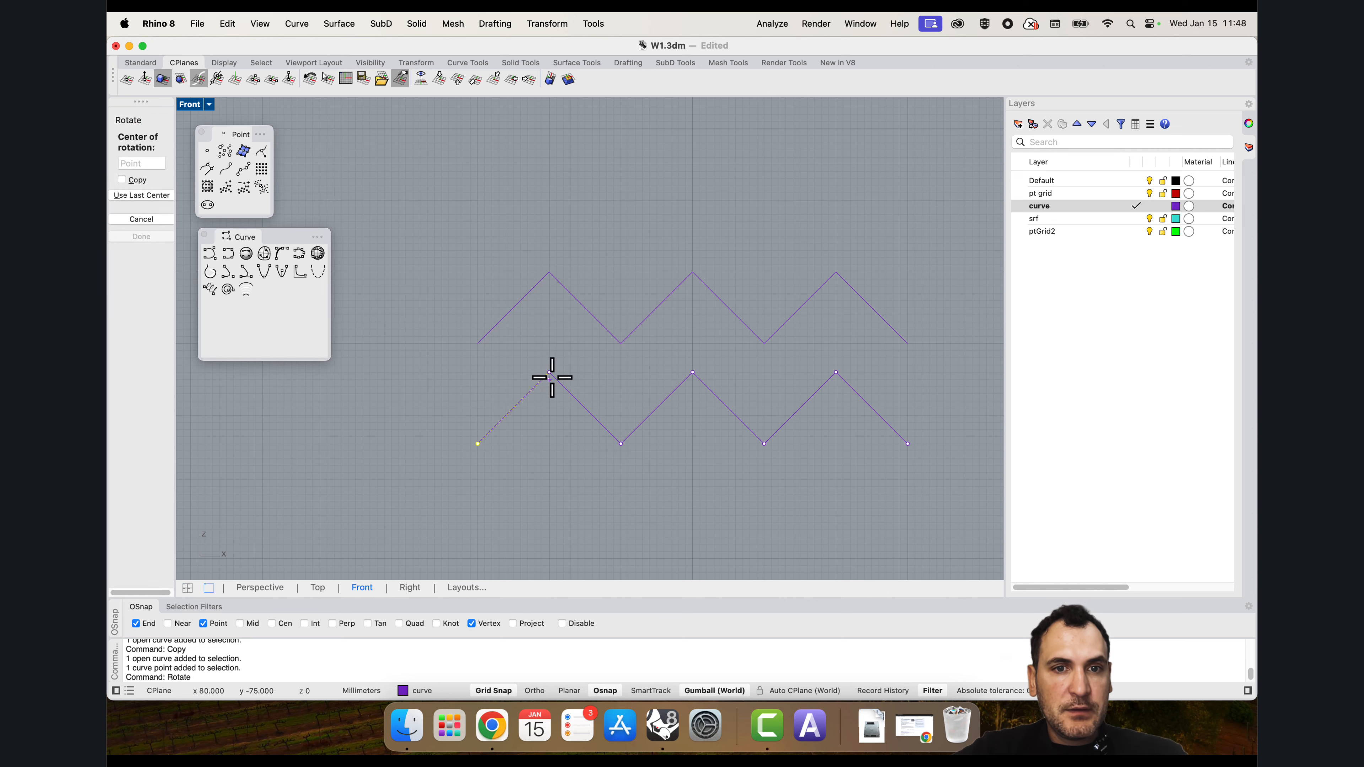
click(550, 373)
click(479, 443)
click(510, 475)
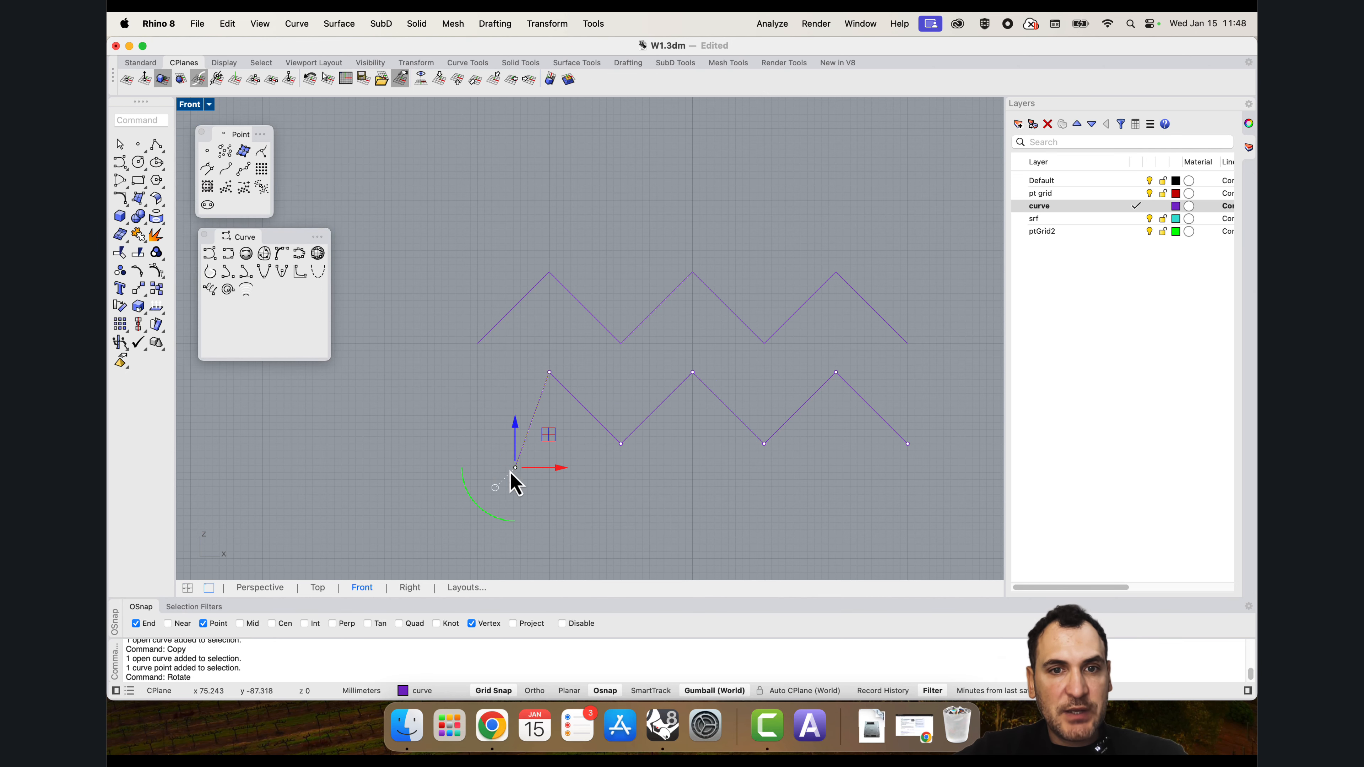
Step: Explode the copied zigzag and delete every segment except the steepened first one
click(602, 424)
text(explode)
key(Return)
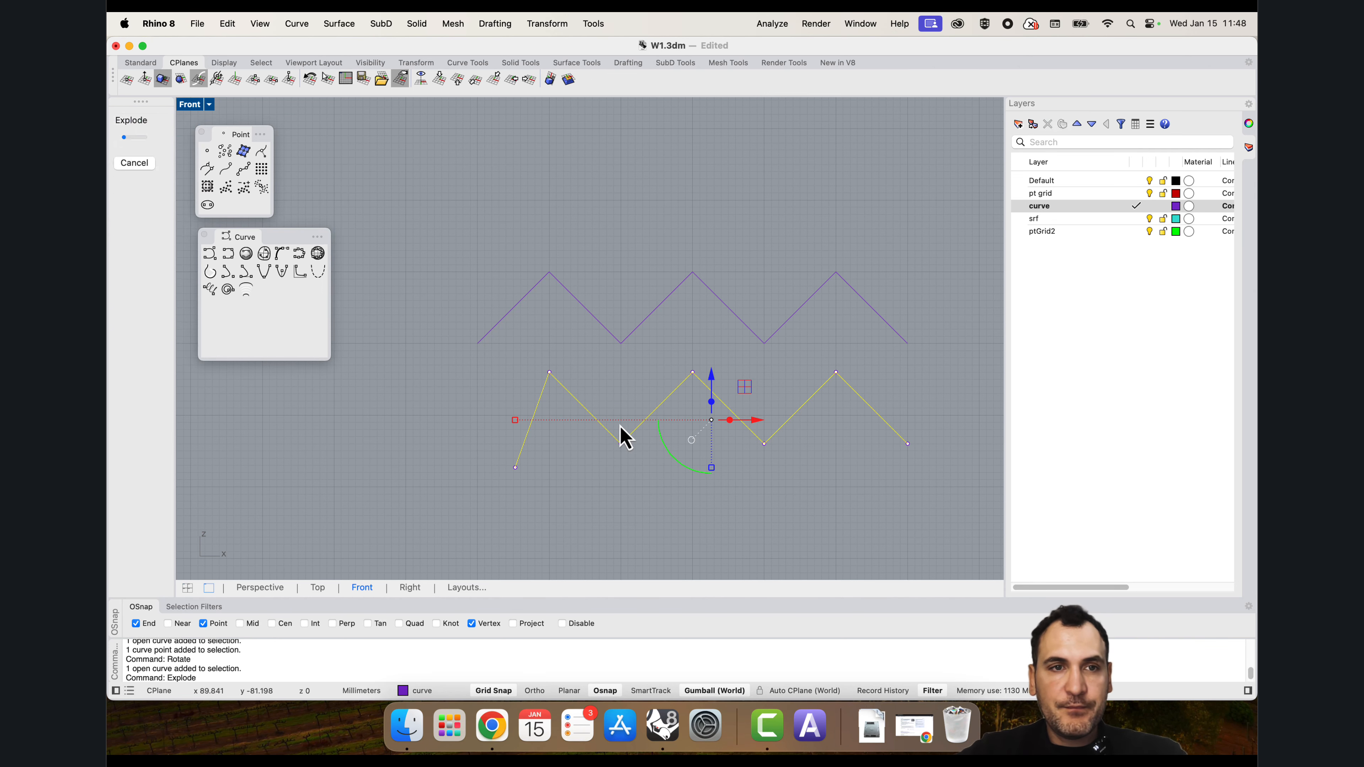
drag(607, 396, 607, 392)
key(Delete)
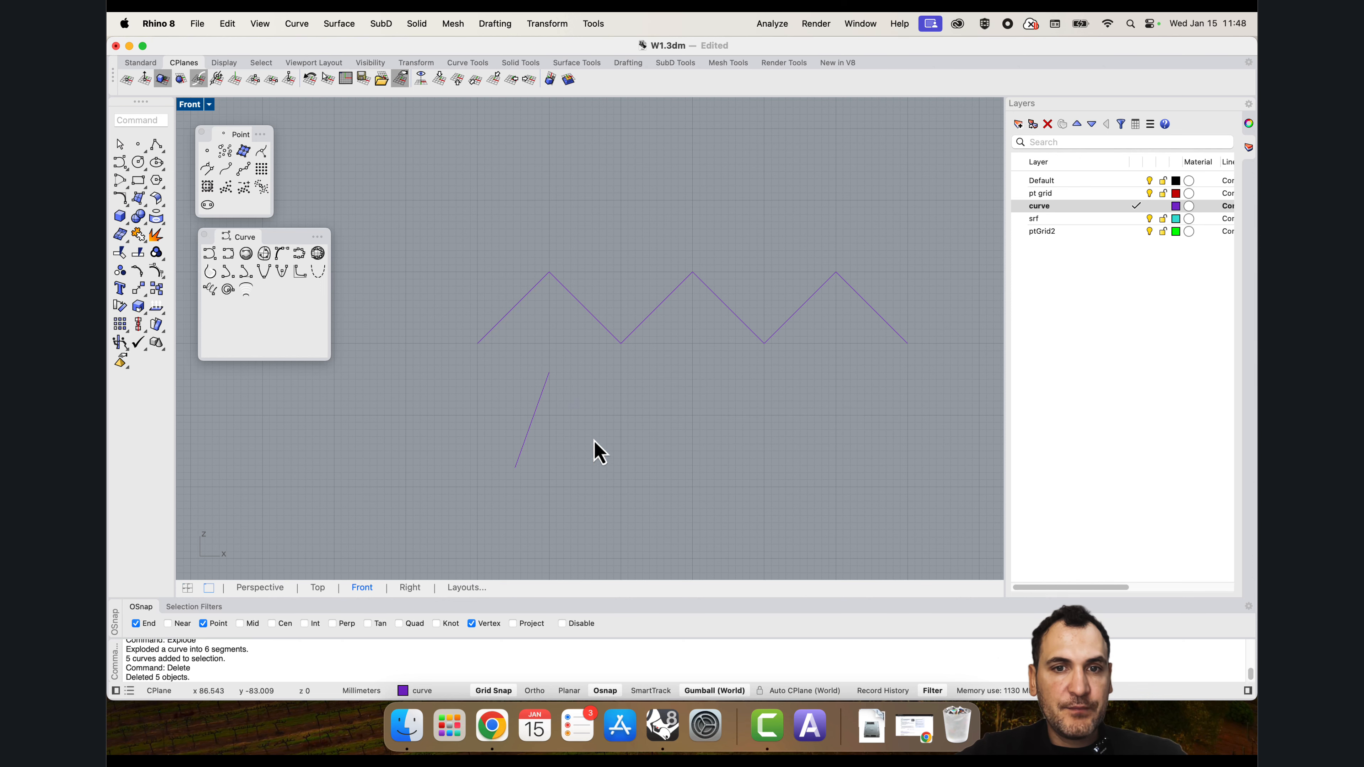
Step: Mirror the steep segment across a vertical axis through its upper end, keeping the original to form one peak
click(534, 408)
text(mirror)
key(Return)
click(548, 372)
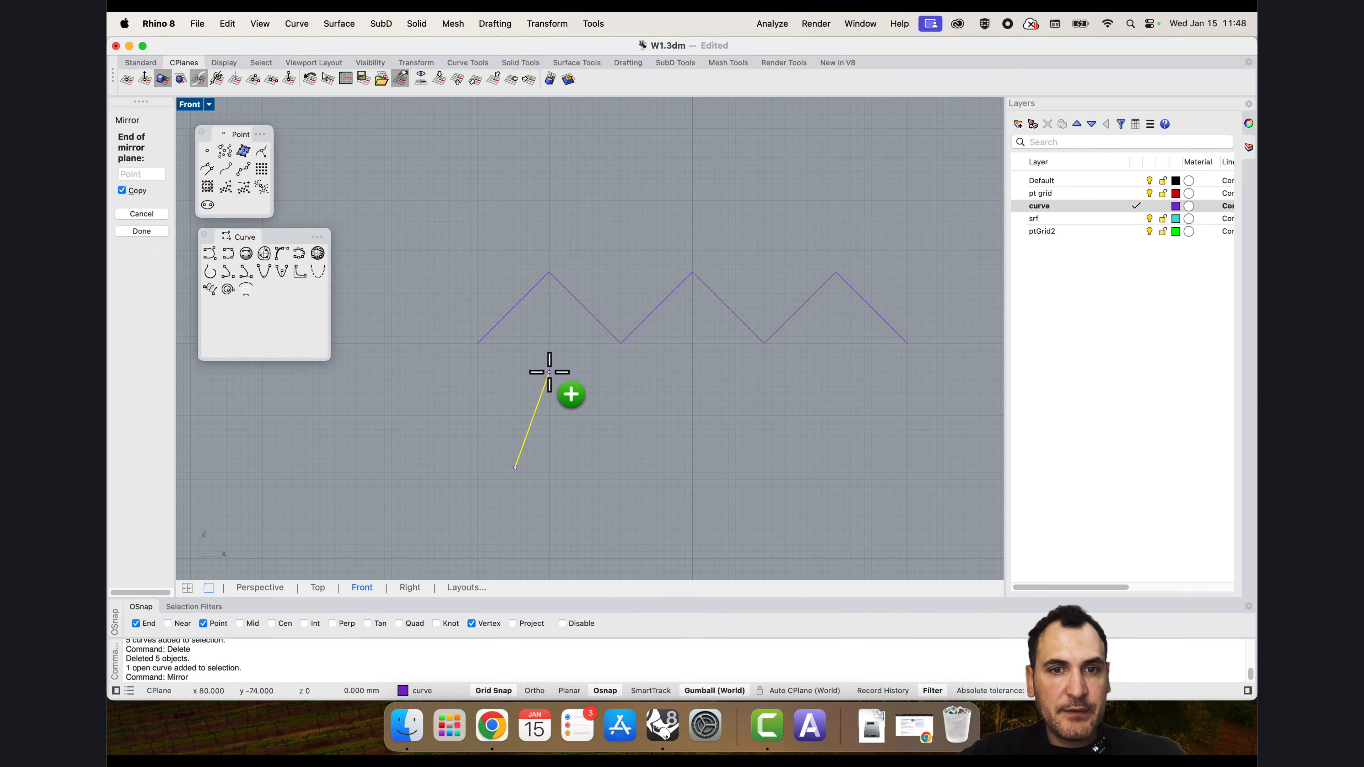
click(549, 397)
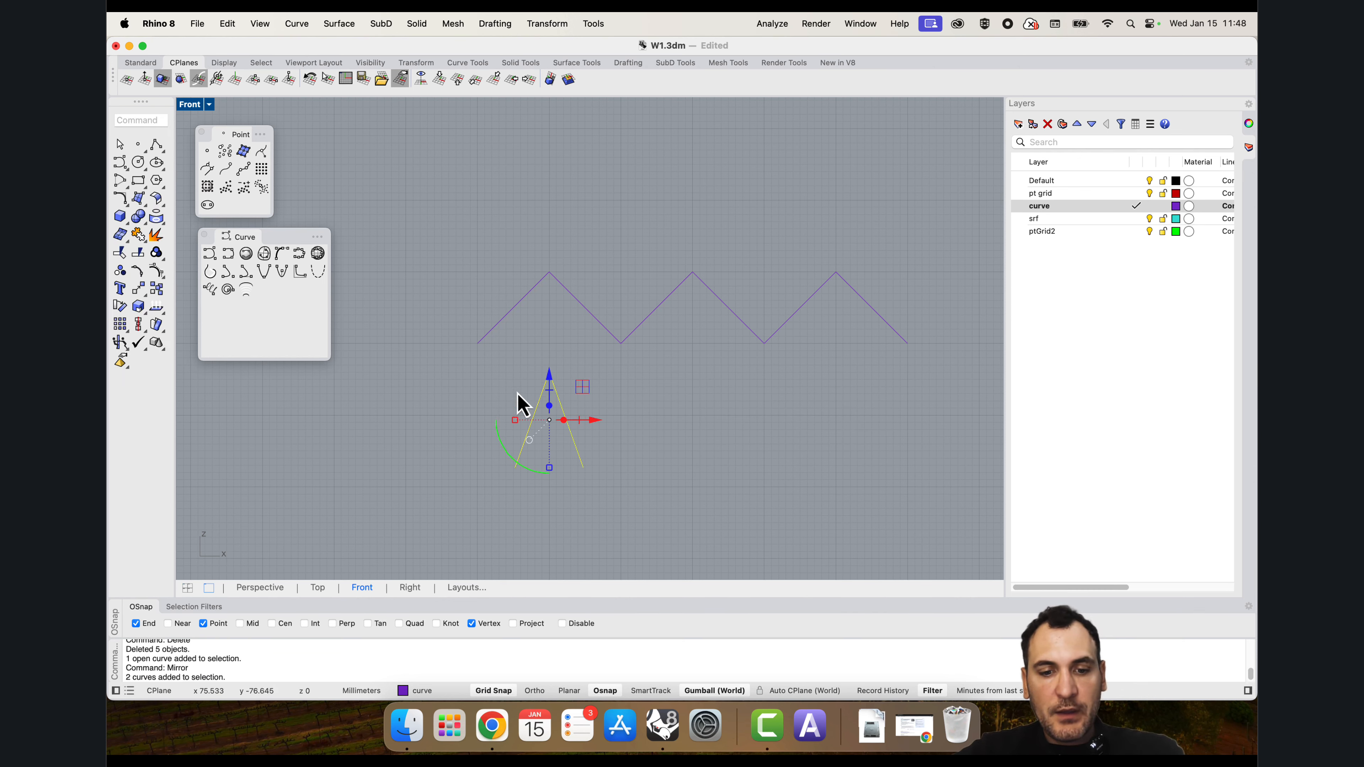
Step: Copy the steep peak end to end from its lower corner to make a row of three peaks
text(Copy)
key(Return)
click(515, 467)
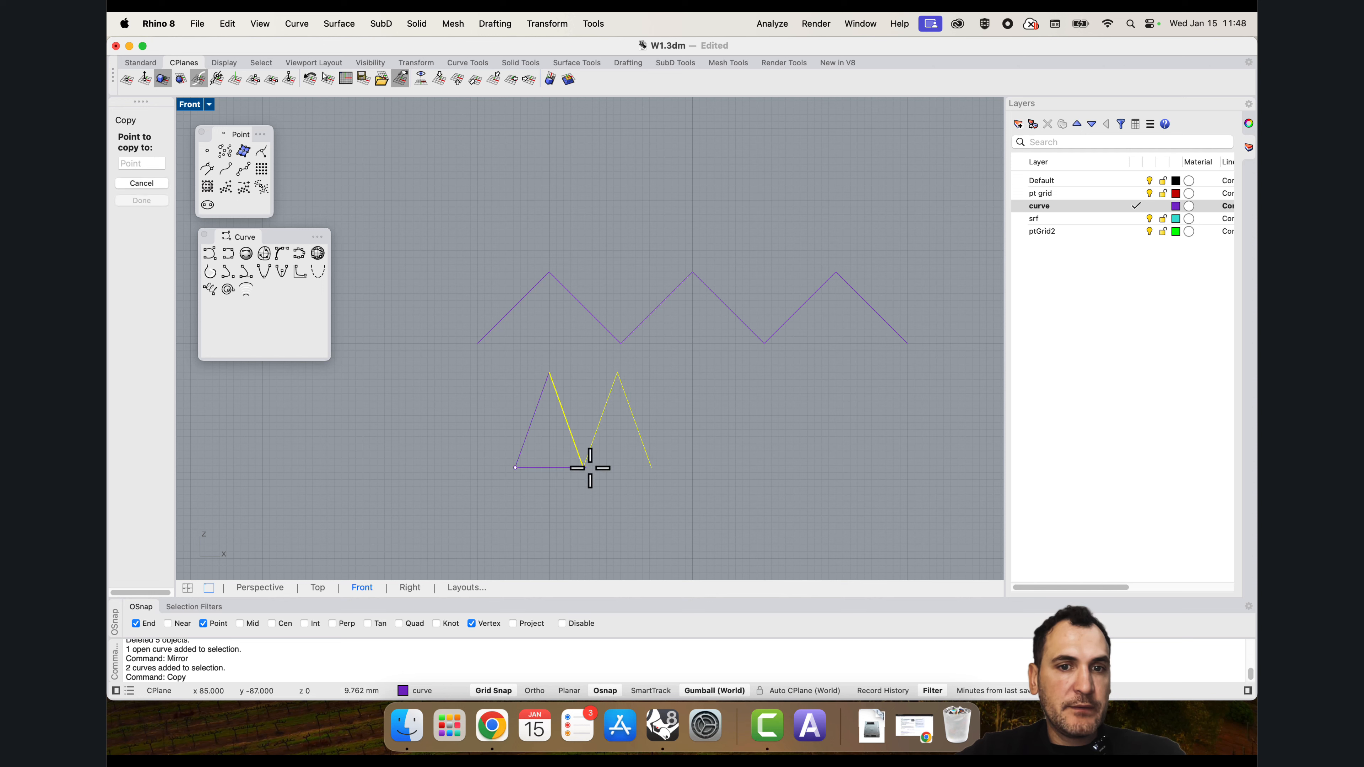
click(584, 466)
key(Return)
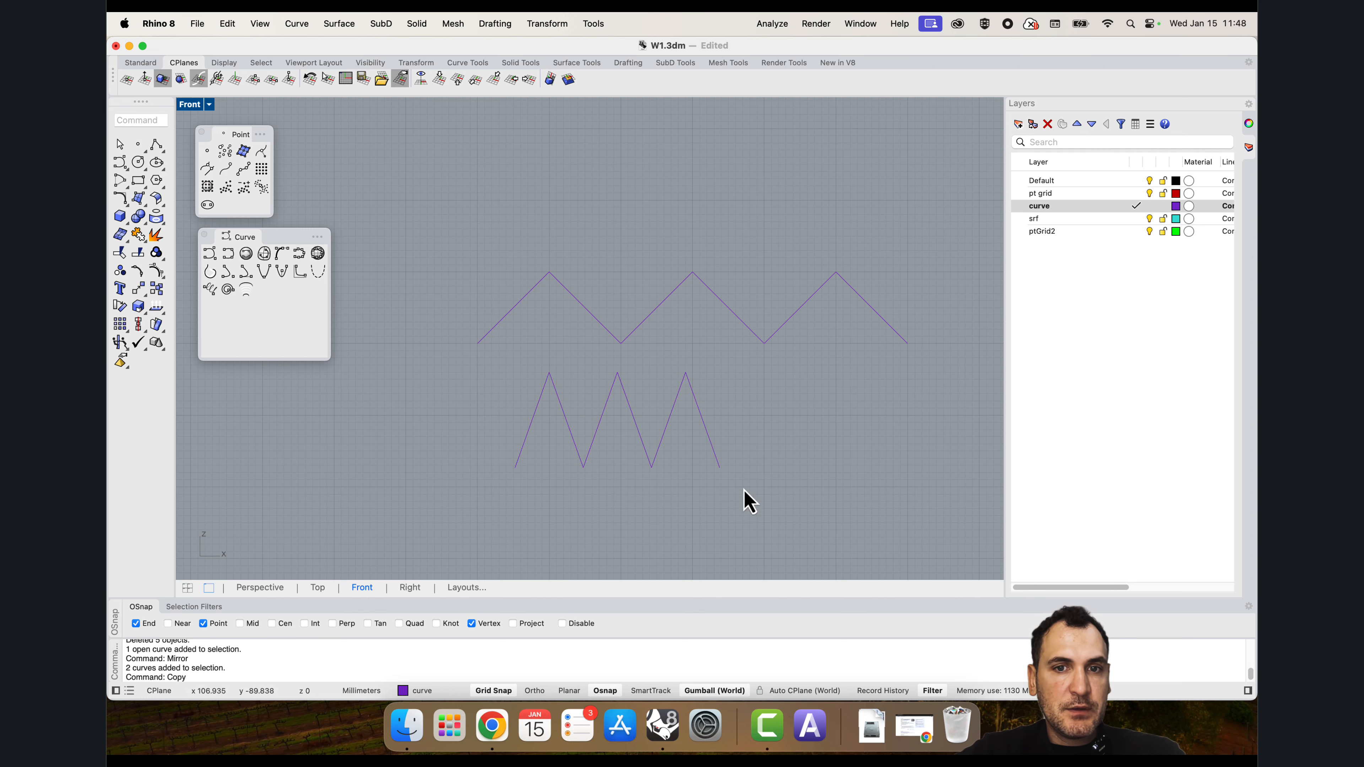
Step: Move the steep zigzag by its middle peak onto the original's middle peak, then raise it to bring the bases about level
text(M)
key(Return)
click(617, 372)
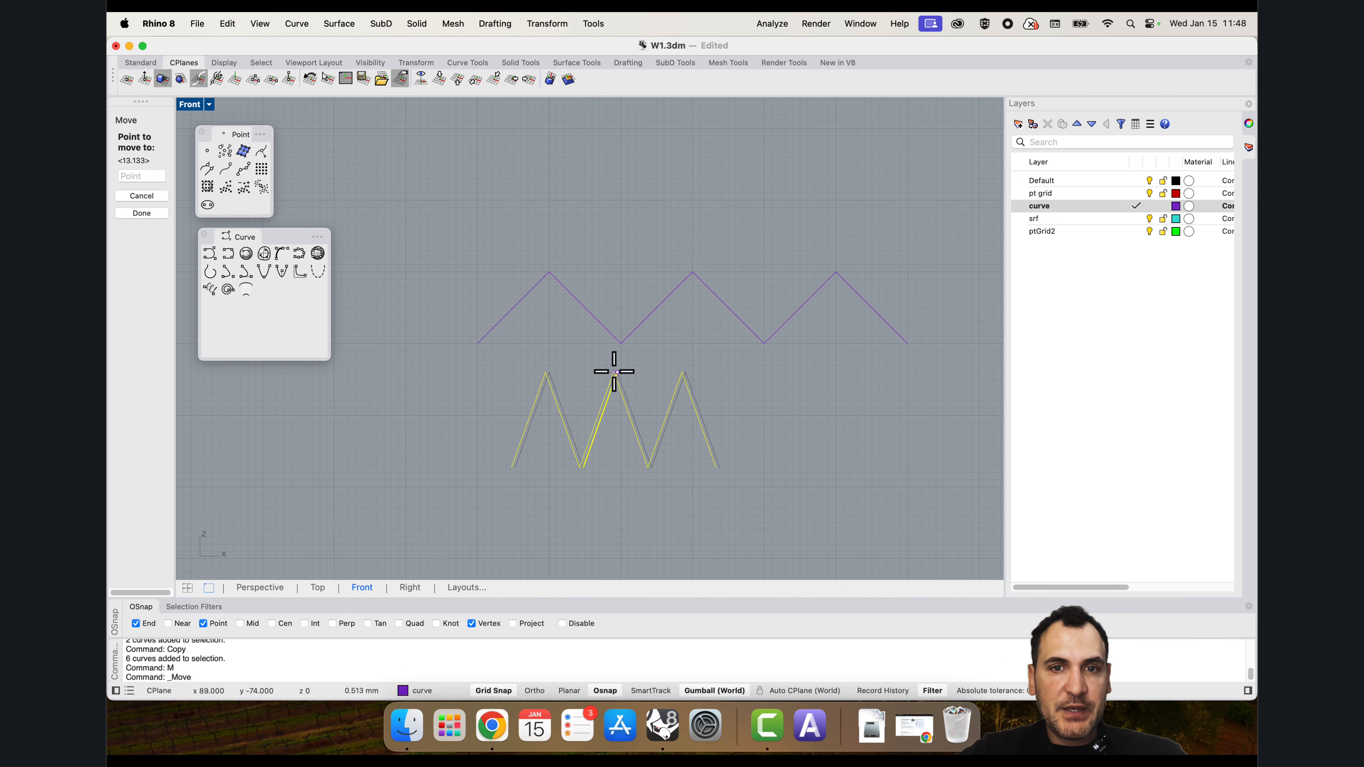
click(693, 272)
drag(692, 277, 697, 254)
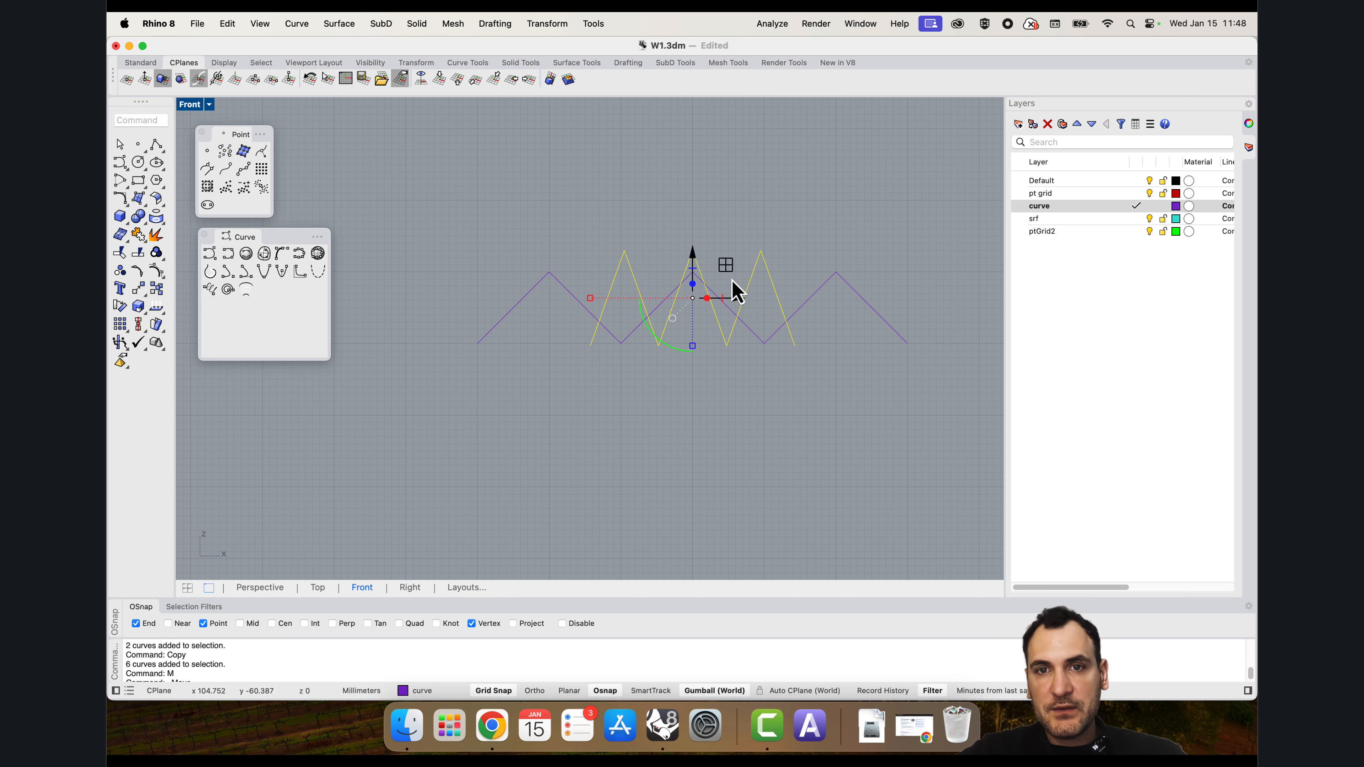
Step: Return to the maximized Perspective viewport and move the steep zigzag back along the Y axis, away from the wide zigzag
double_click(203, 109)
double_click(626, 107)
text(ZS)
key(Return)
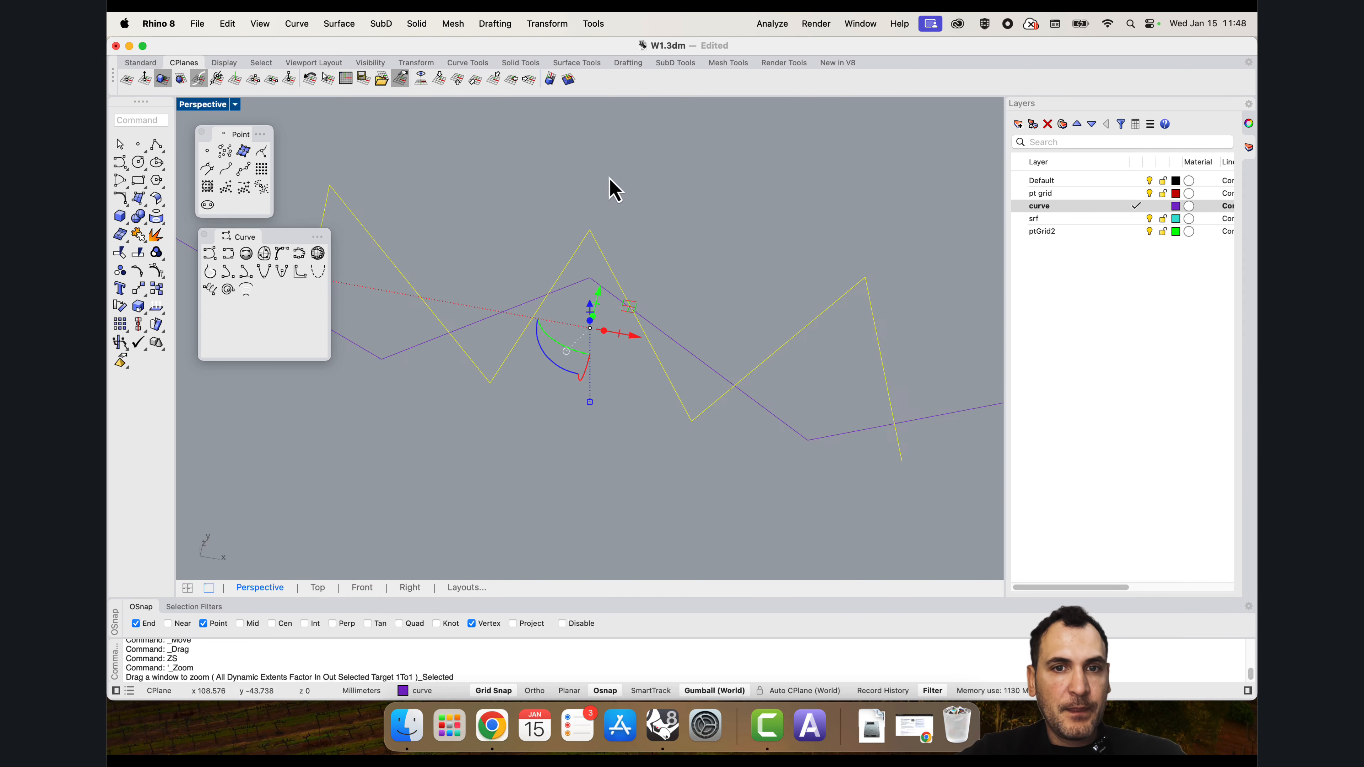
right_drag(609, 188, 615, 280)
drag(597, 269, 650, 202)
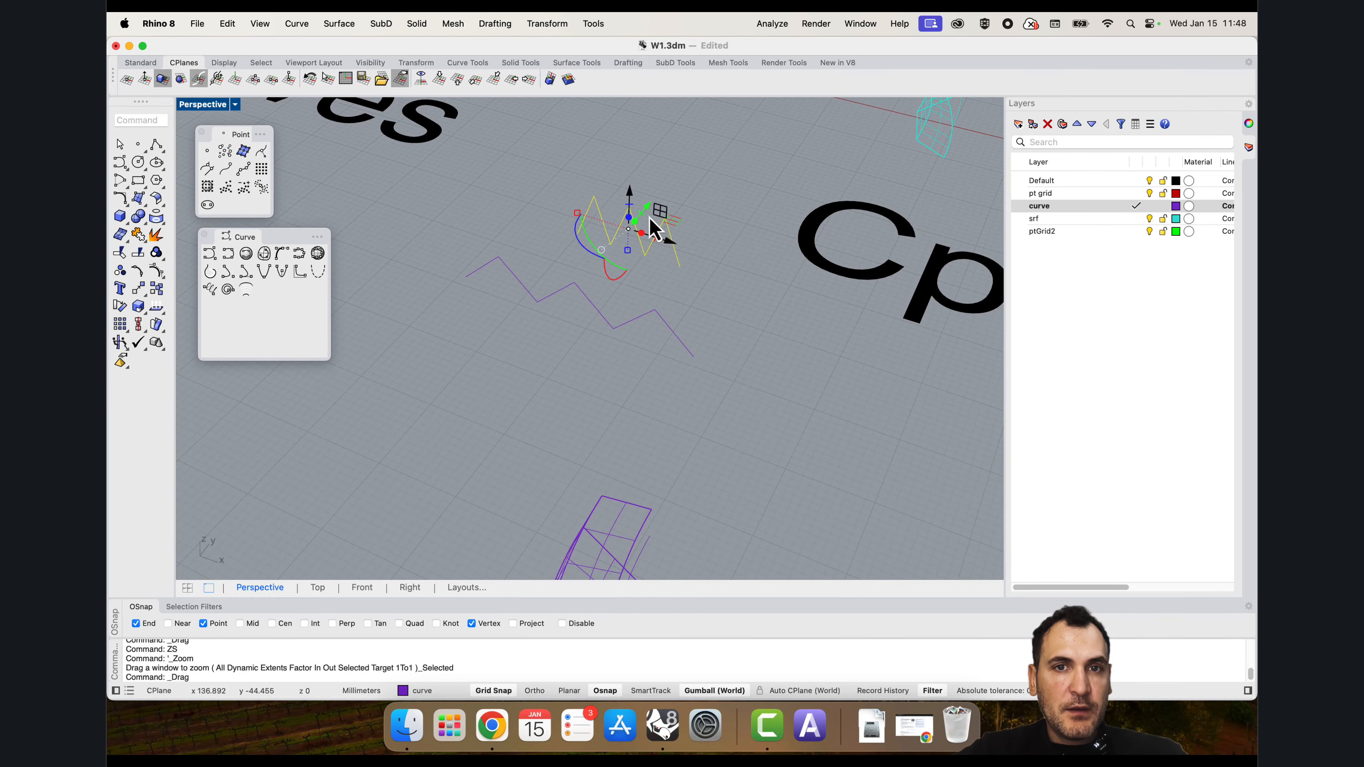
Step: Examine where the two zigzag profiles sit relative to the labels and the other models from several angles
scroll(651, 226, down, 10)
click(655, 293)
right_drag(593, 227, 622, 334)
scroll(574, 306, down, 5)
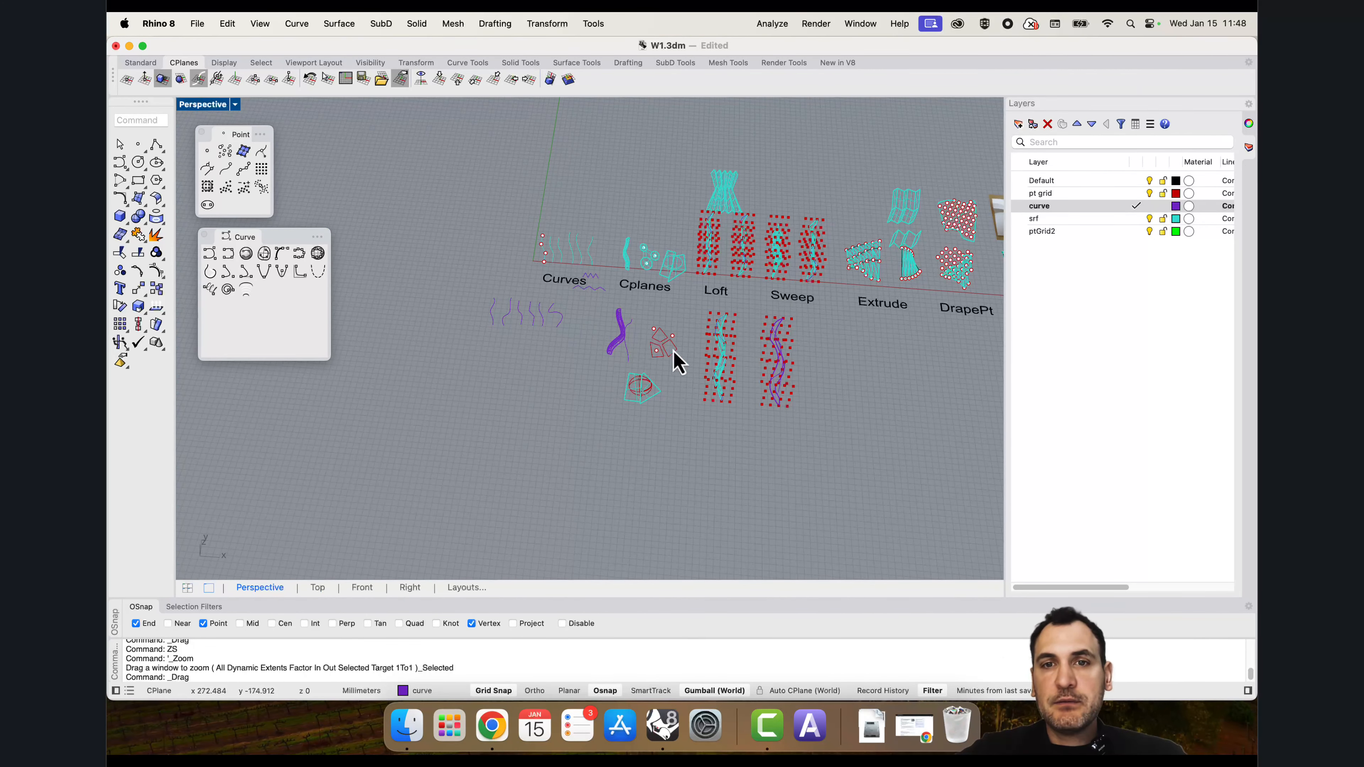
scroll(682, 277, up, 3)
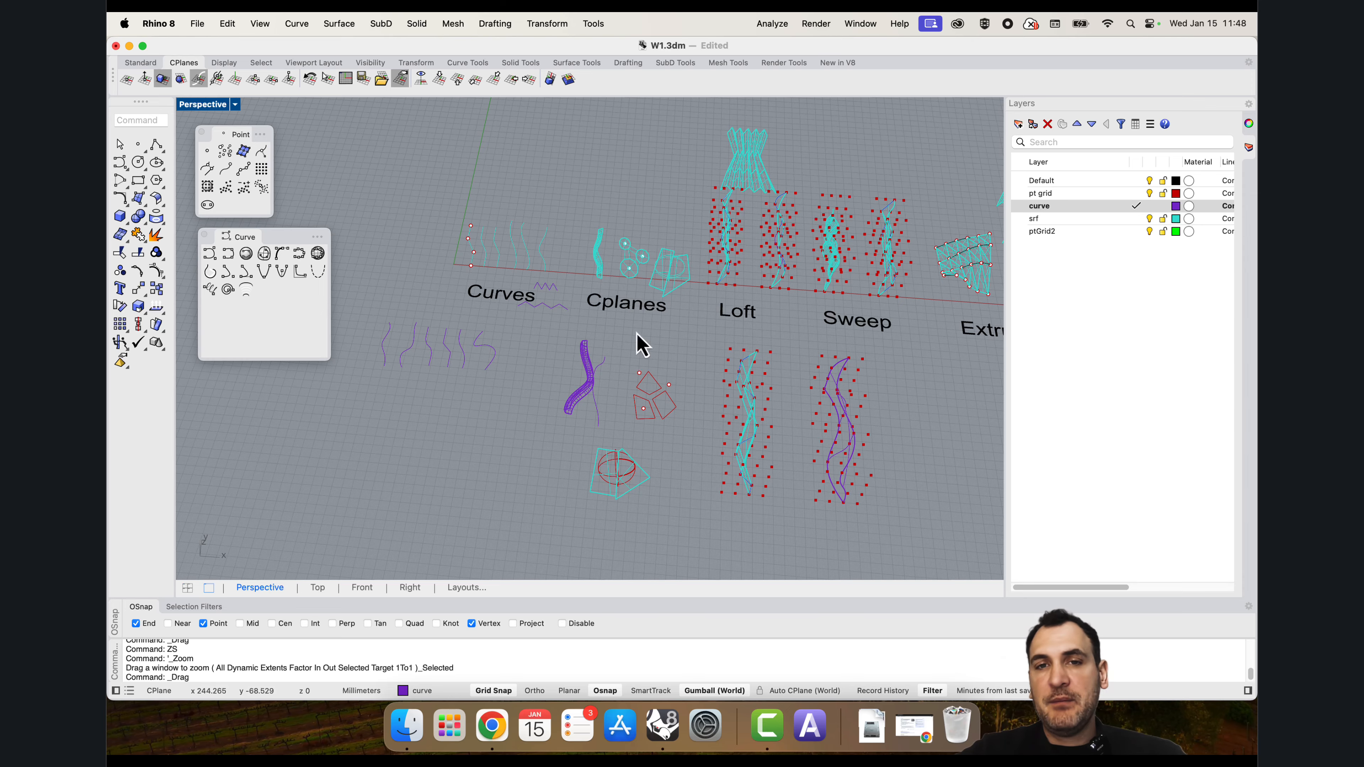
right_drag(579, 276, 567, 331)
scroll(568, 332, up, 3)
drag(573, 379, 457, 304)
scroll(612, 311, down, 4)
click(415, 319)
scroll(454, 227, up, 5)
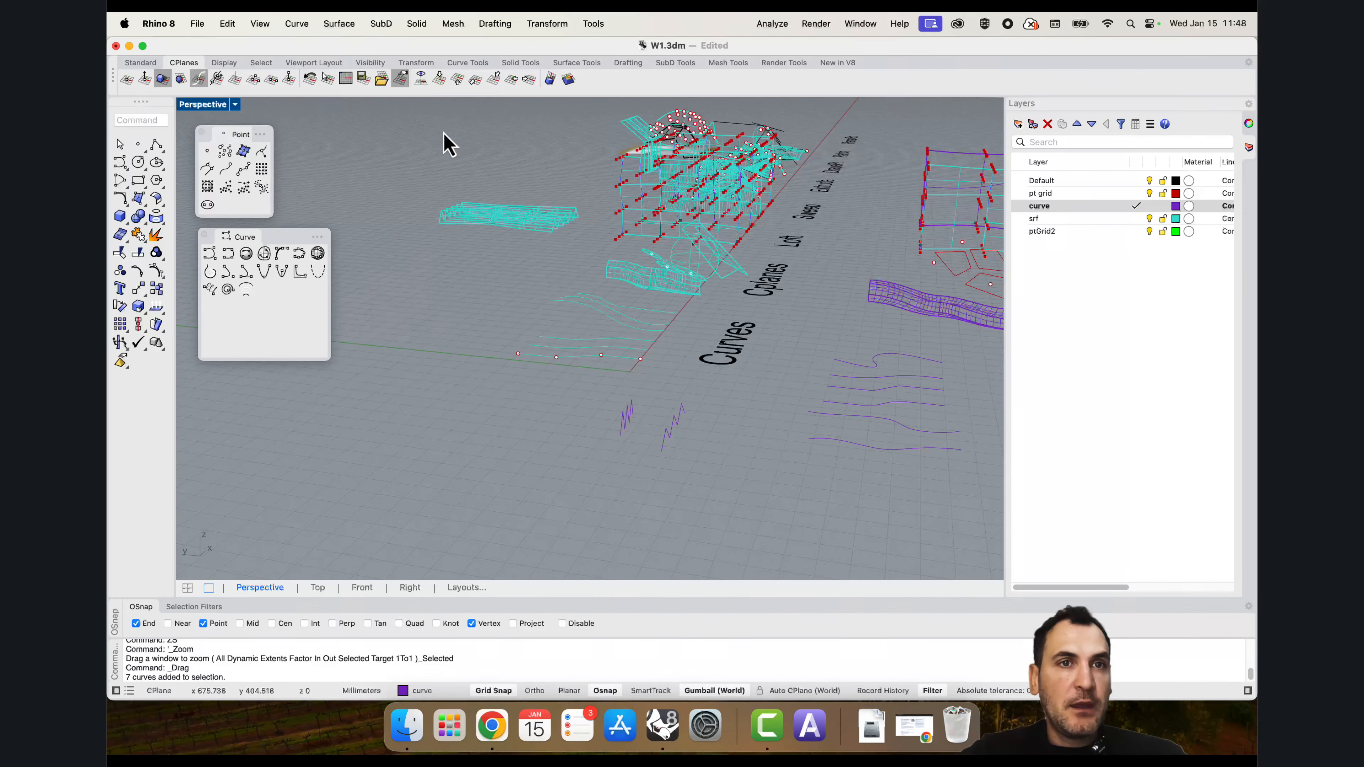
Step: Isolate the wide and steep zigzag profiles from the rest of the model and zoom to them
click(373, 64)
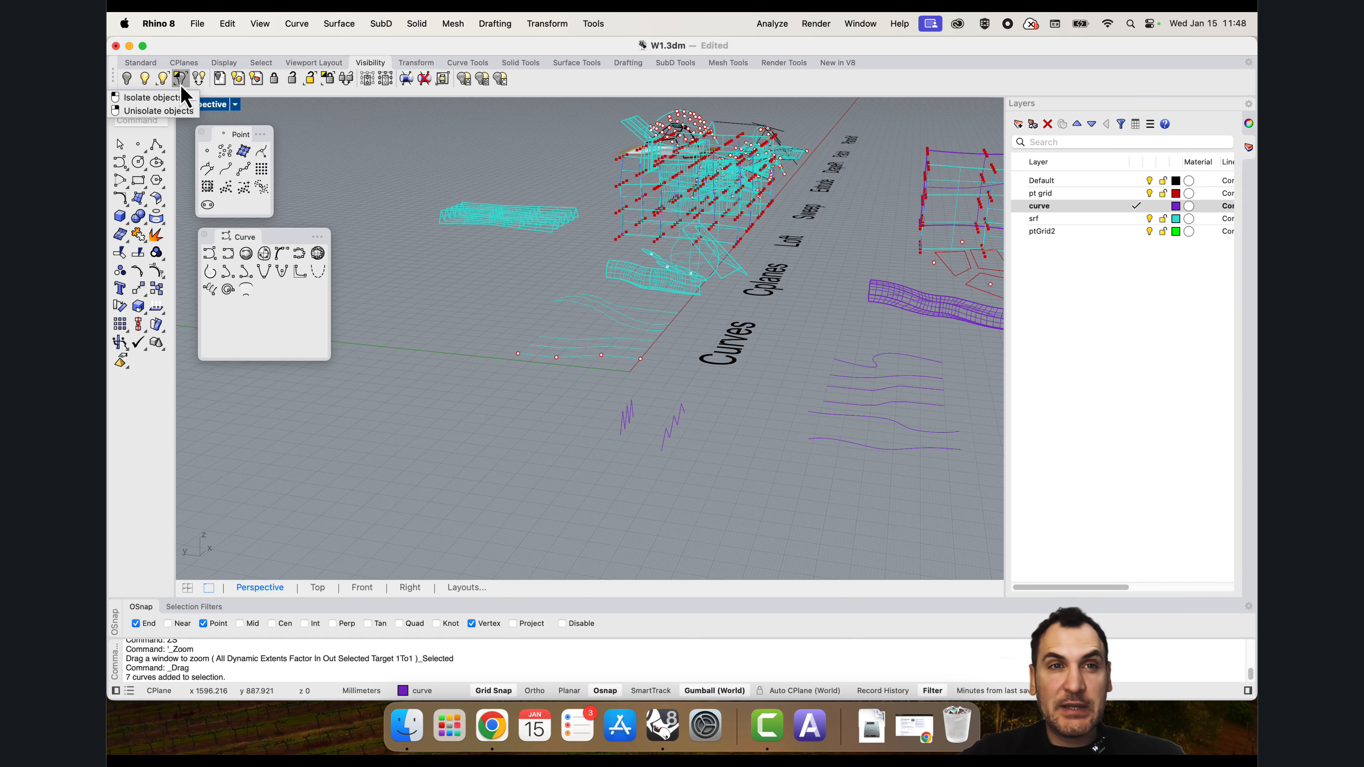
right_drag(706, 453, 693, 445)
drag(694, 444, 562, 384)
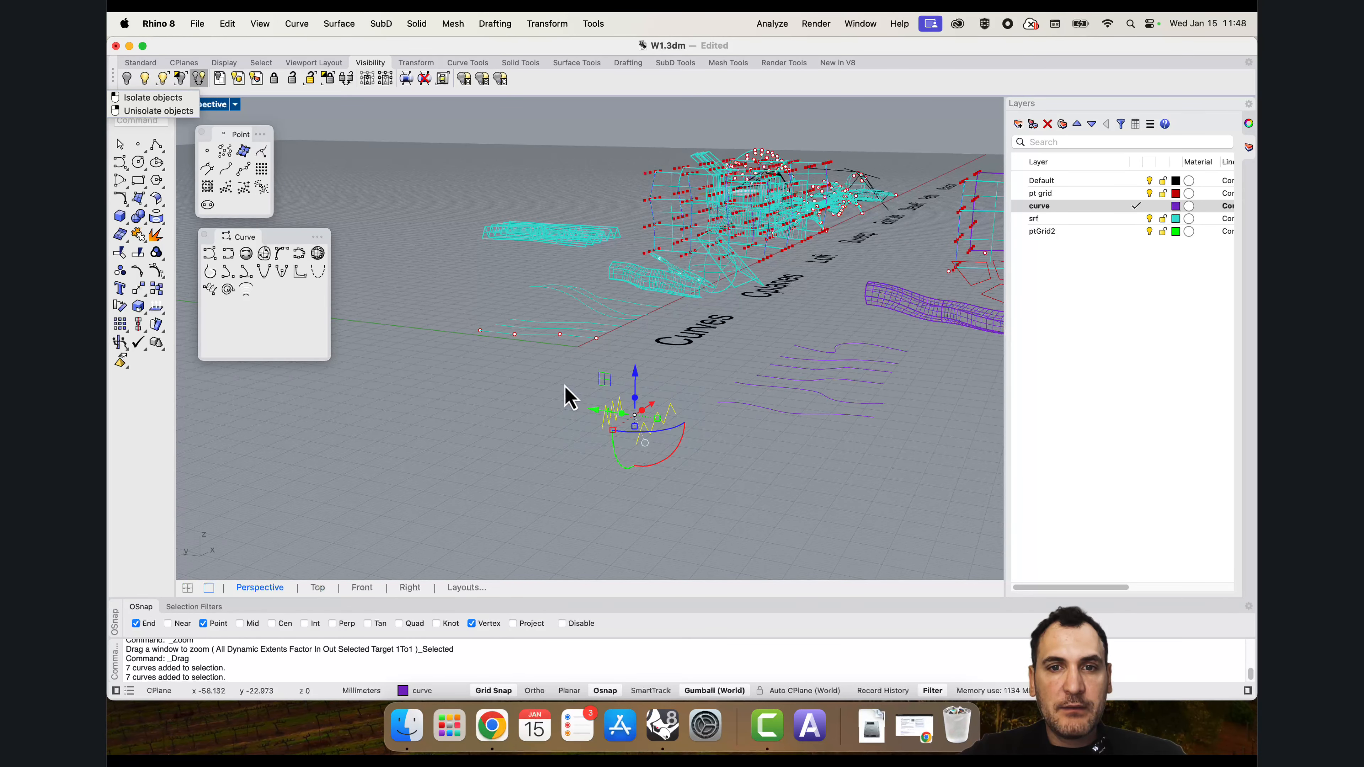
click(180, 80)
click(657, 343)
scroll(691, 351, down, 8)
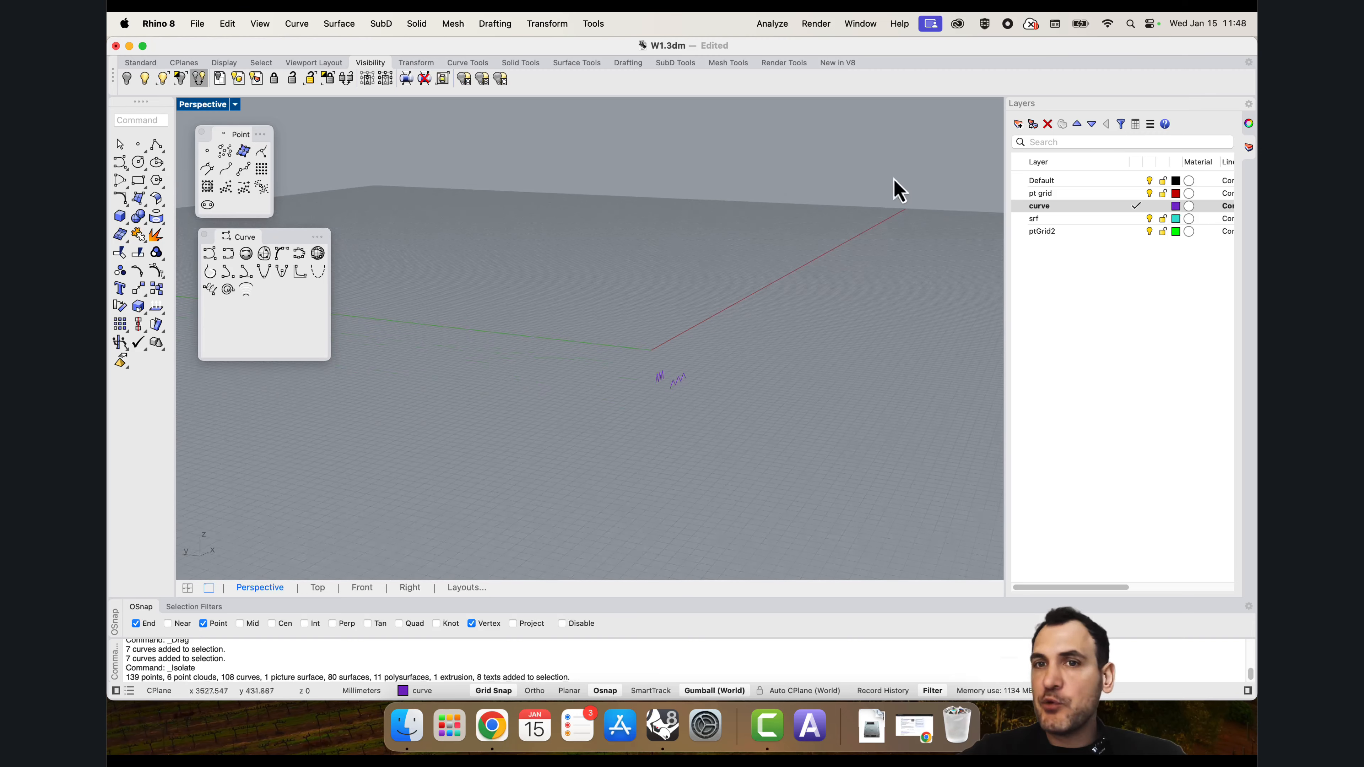
right_drag(790, 307, 670, 346)
drag(573, 456, 420, 304)
text(zs)
key(Return)
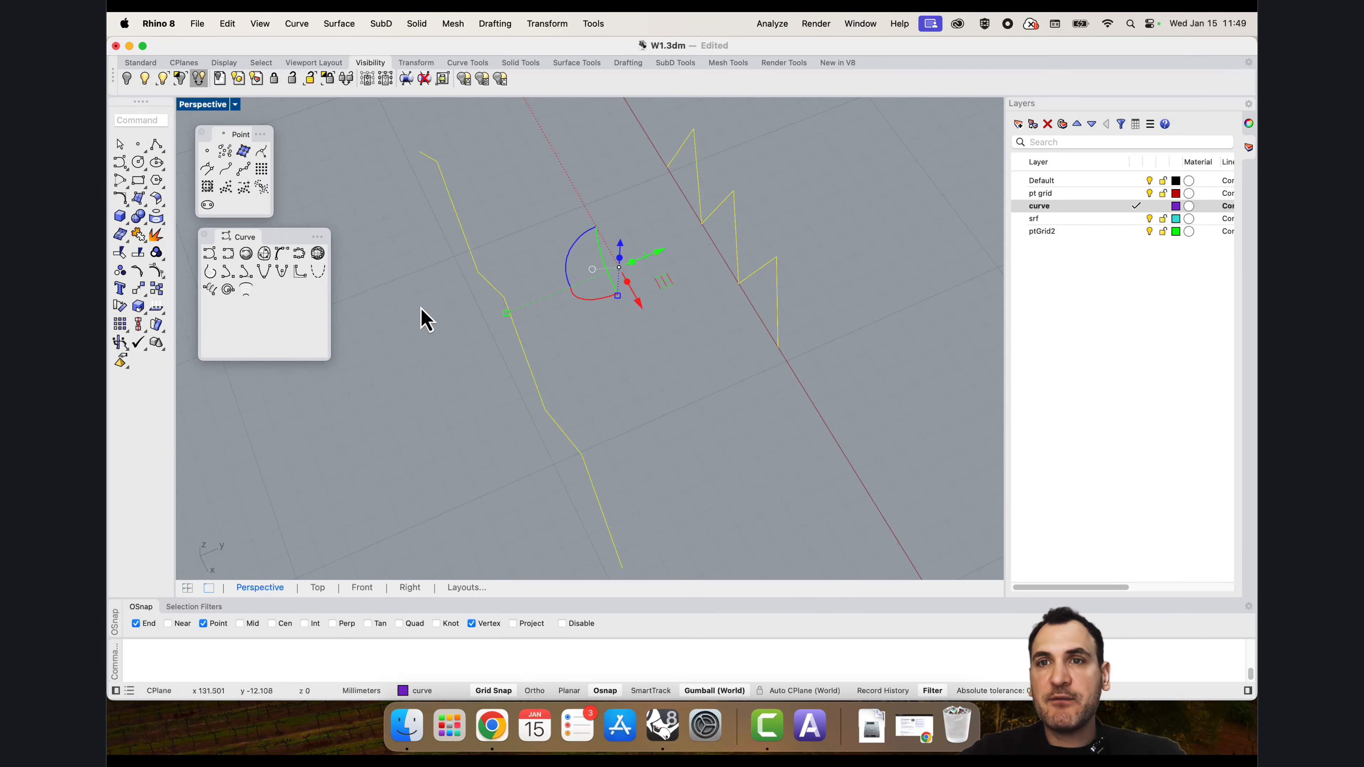
Step: Copy the wide zigzag about 62 mm across the X axis so the steep zigzag sits between two wide ones
click(605, 376)
right_drag(606, 376, 635, 442)
click(553, 249)
scroll(609, 257, down, 6)
text(Co)
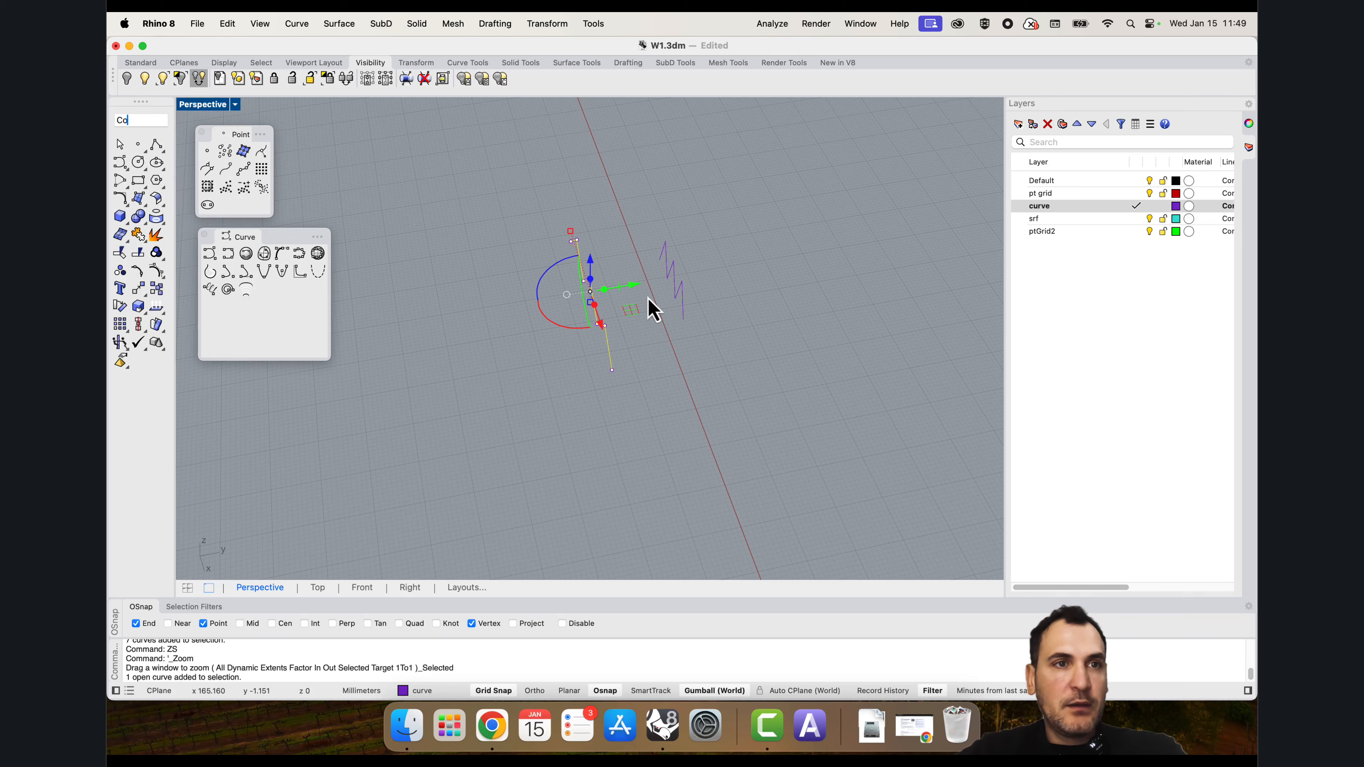
text(py)
key(Return)
click(670, 487)
click(946, 391)
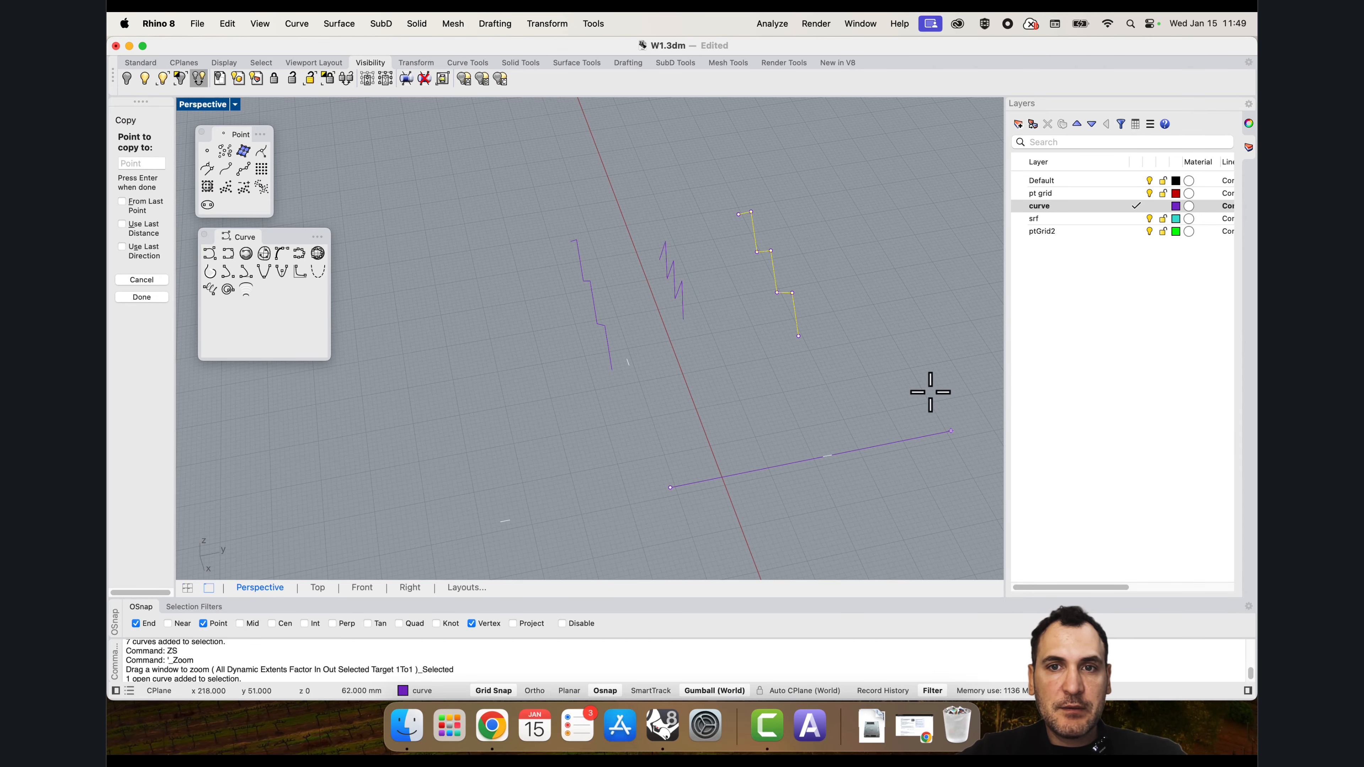
key(Return)
right_drag(929, 387, 688, 242)
text(lo)
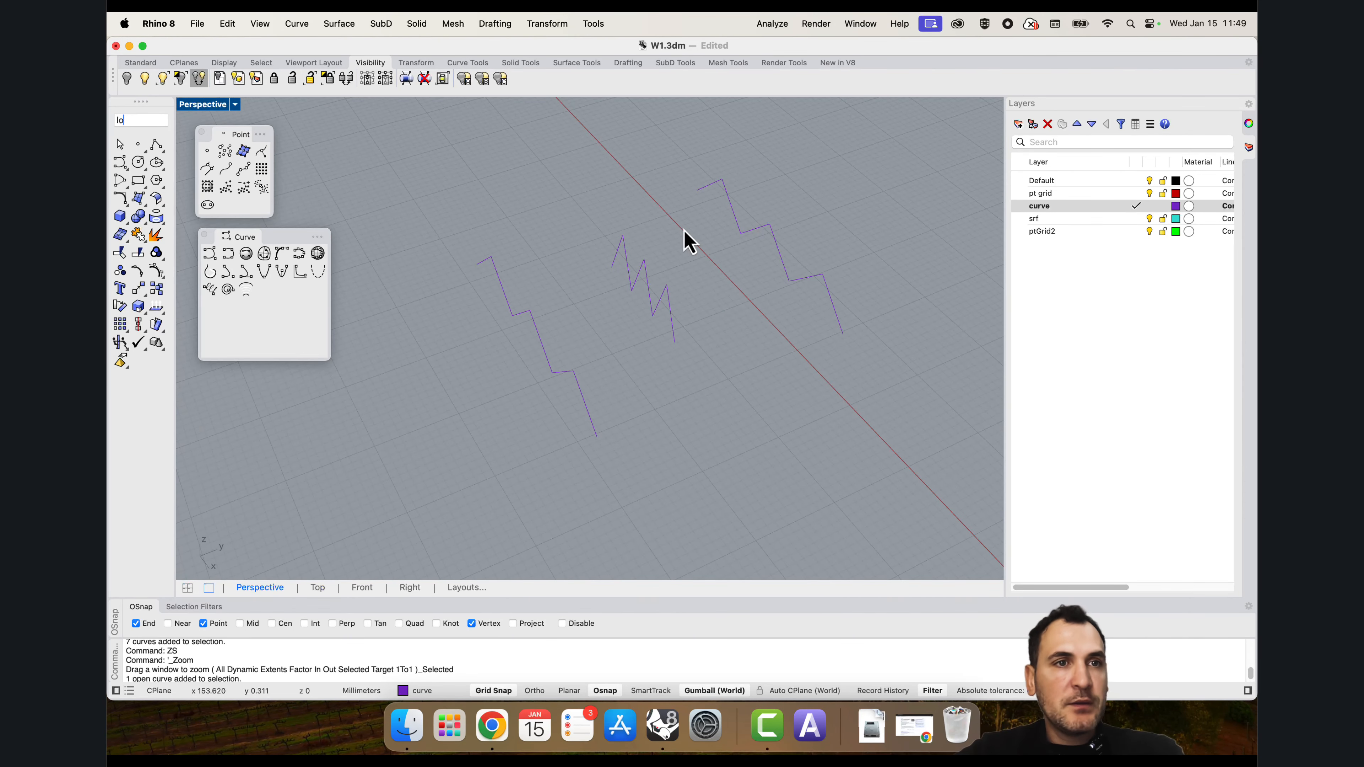
text(ft)
key(Return)
click(588, 417)
key(Escape)
Step: Join the separate segments of the steep zigzag into one open curve
click(676, 334)
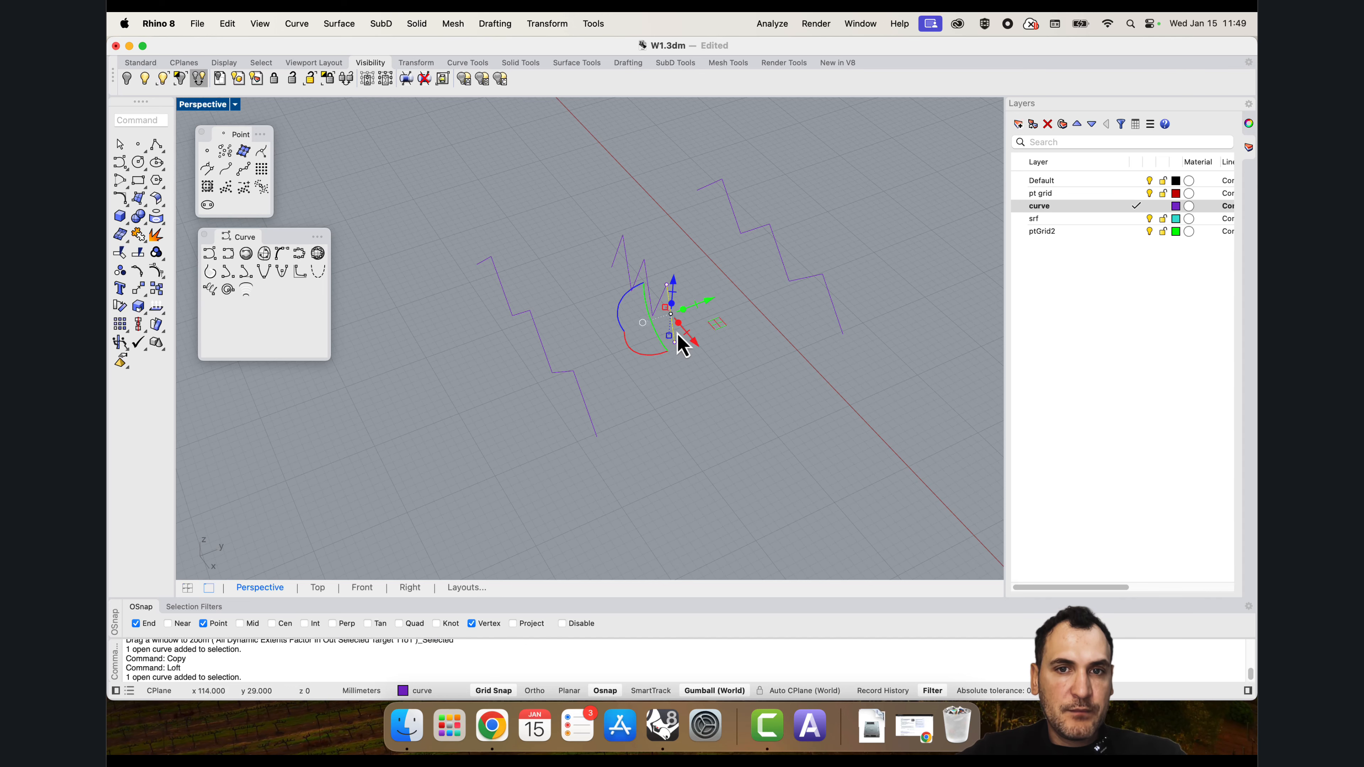
drag(687, 350, 560, 226)
text(j)
key(Return)
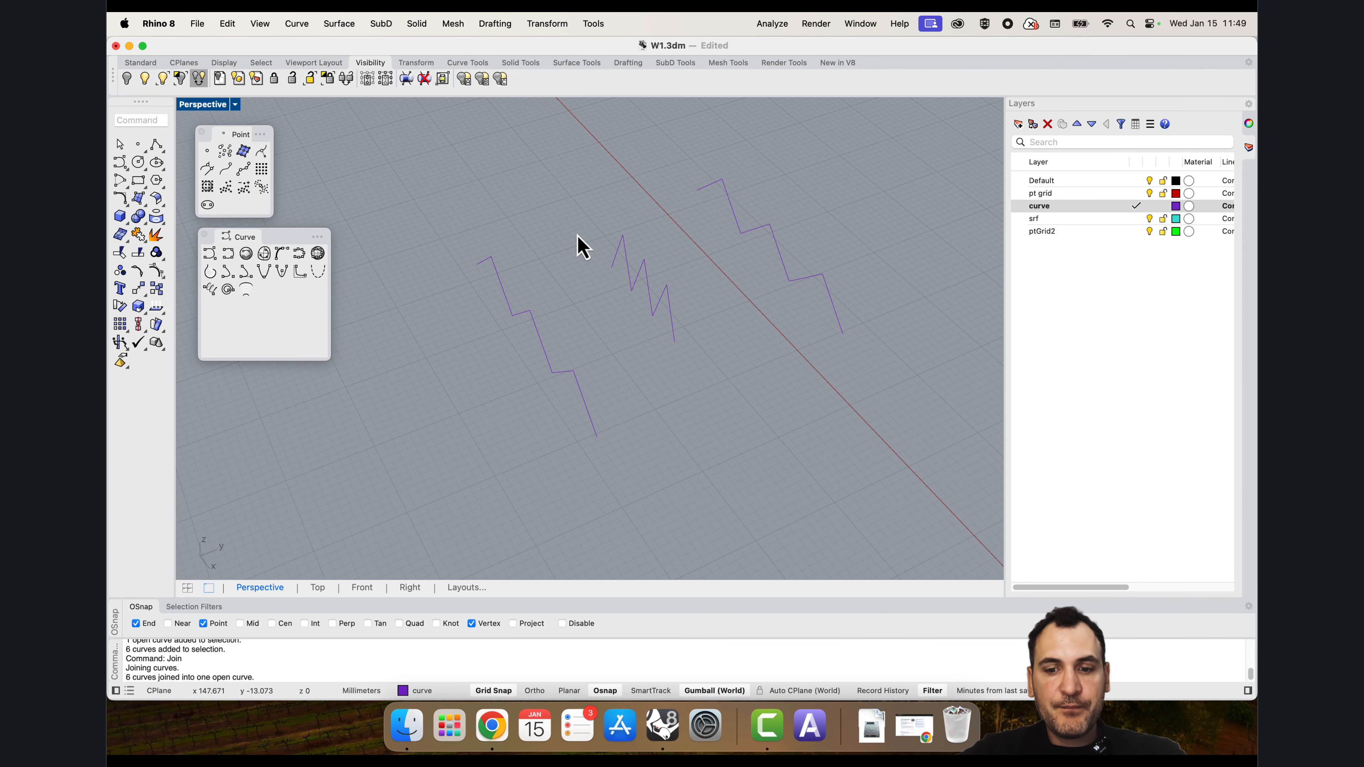
Step: Loft across the three zigzag profiles in order, using the style that gives straight sections between them
text(lo)
key(Return)
click(668, 343)
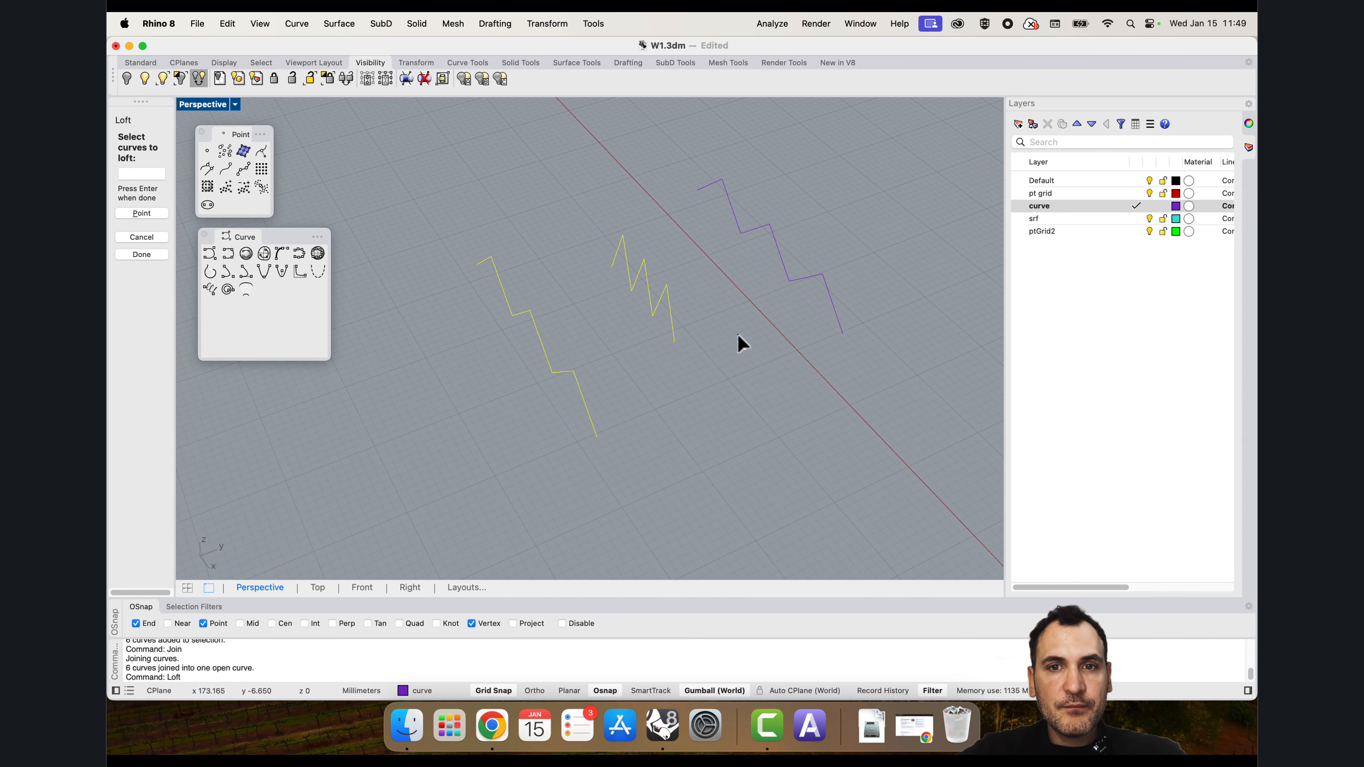
key(Return)
right_drag(779, 344, 690, 375)
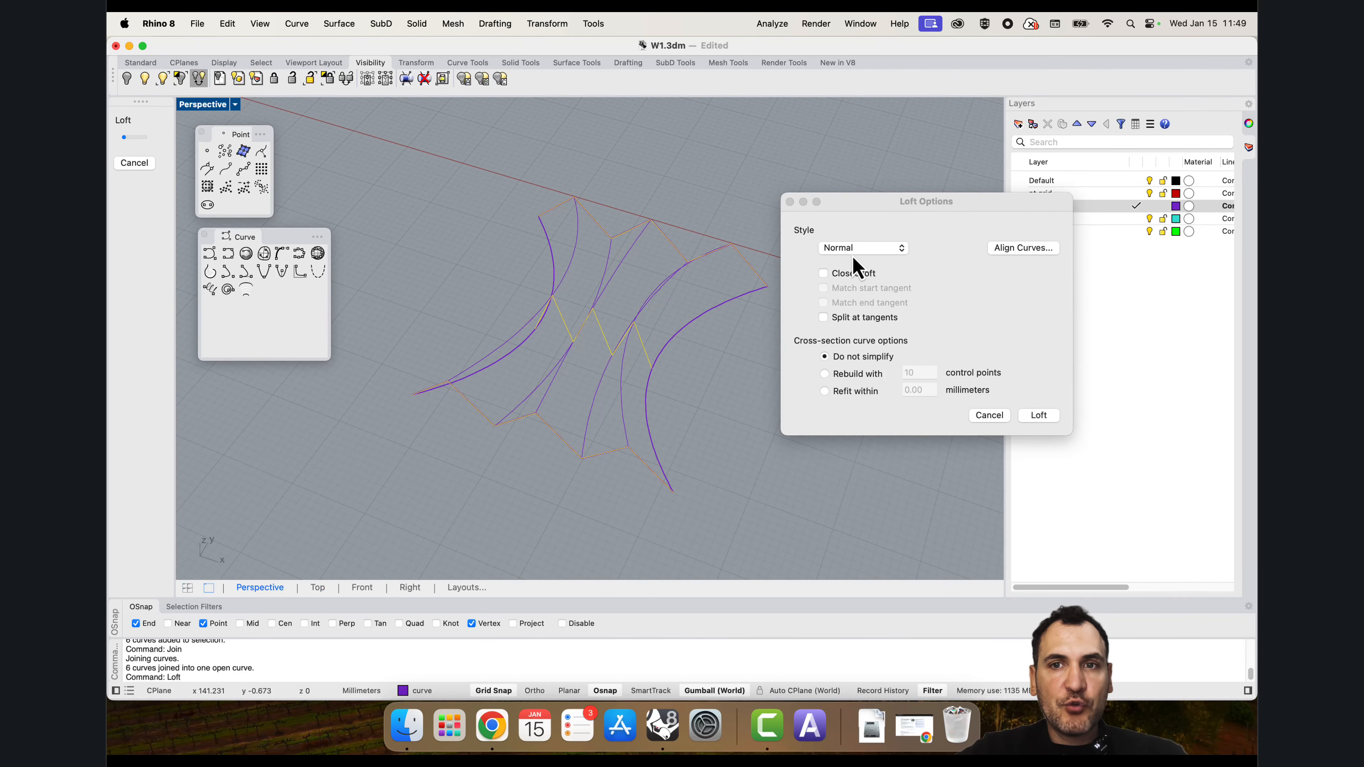
click(862, 248)
click(859, 292)
click(1038, 415)
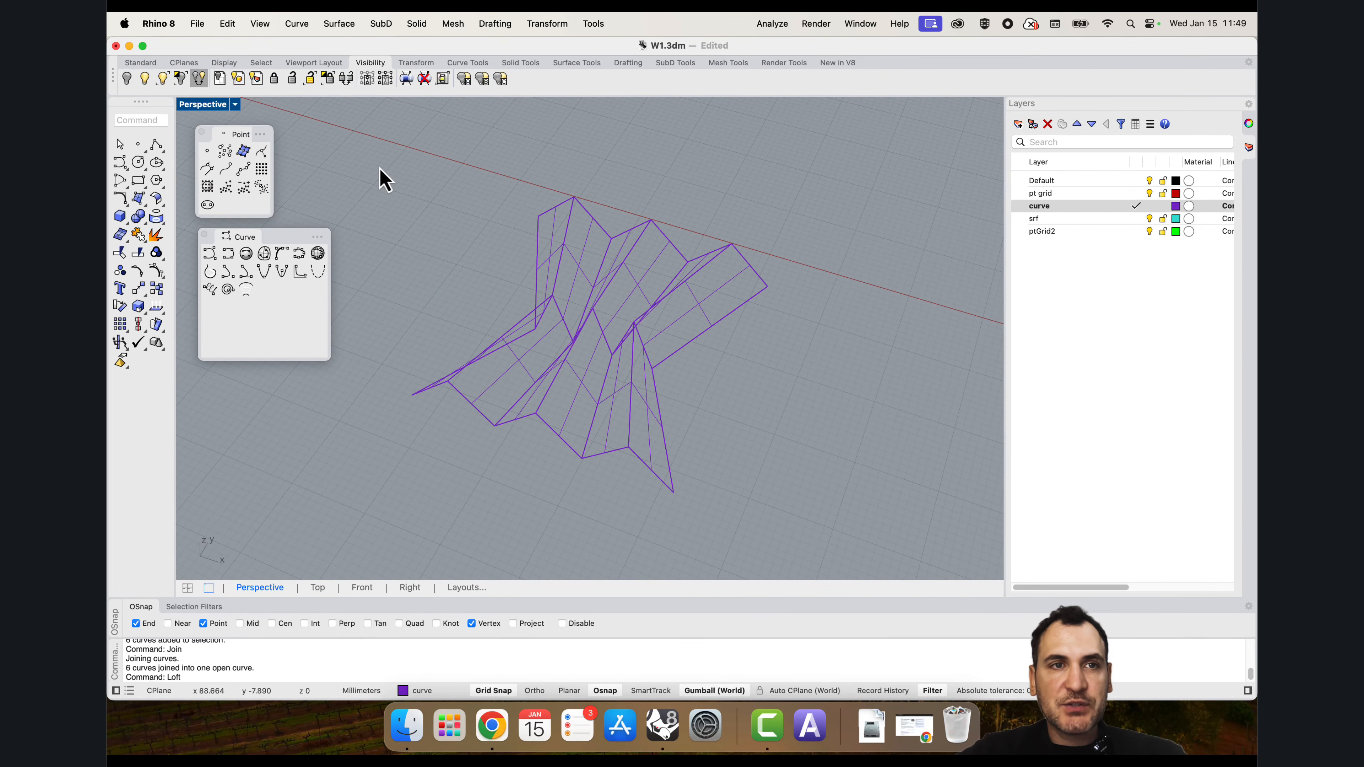
Step: Show the pleated loft in Rendered display and examine its folds from the side and from above
click(218, 114)
click(256, 183)
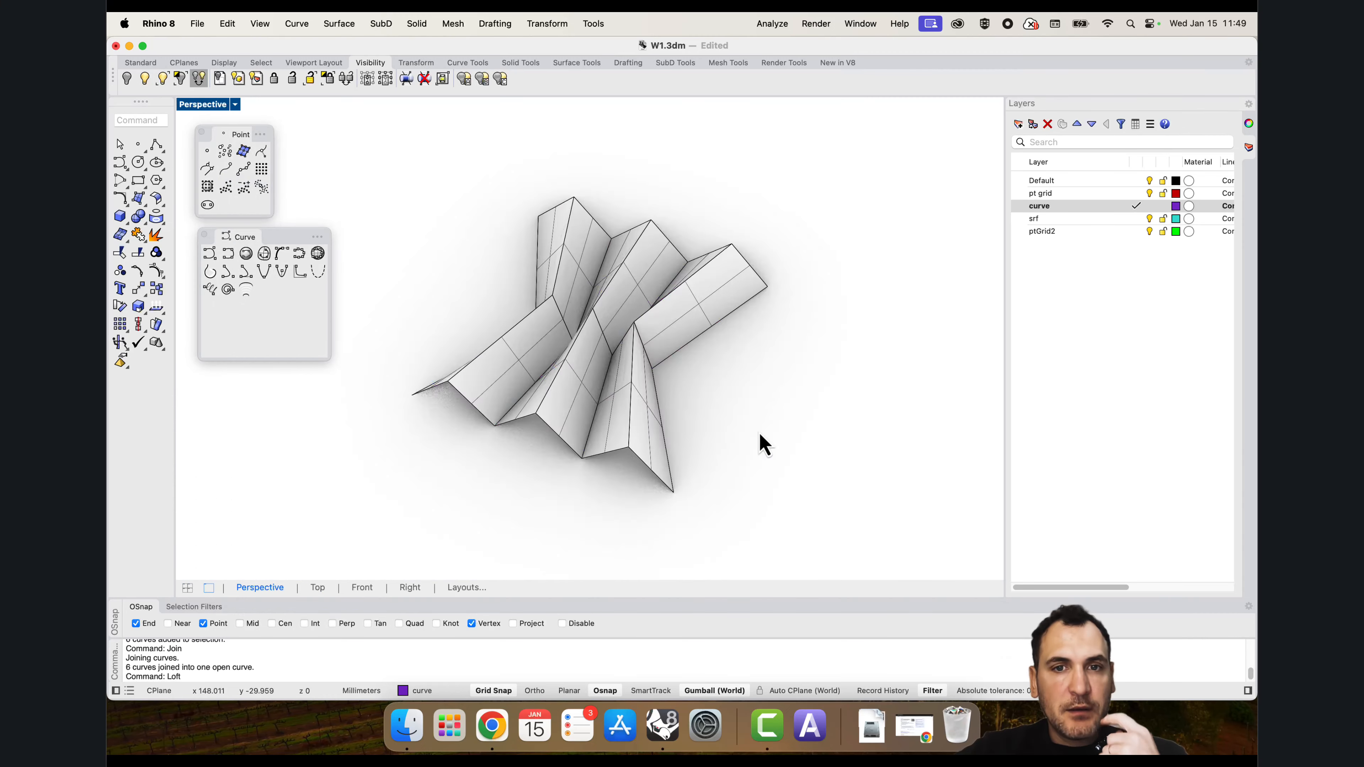
mouse_move(761, 444)
right_down()
mouse_move(603, 360)
mouse_move(526, 359)
mouse_move(533, 375)
mouse_move(675, 393)
mouse_move(578, 360)
mouse_move(597, 335)
mouse_move(518, 319)
mouse_move(573, 293)
mouse_move(537, 379)
right_up()
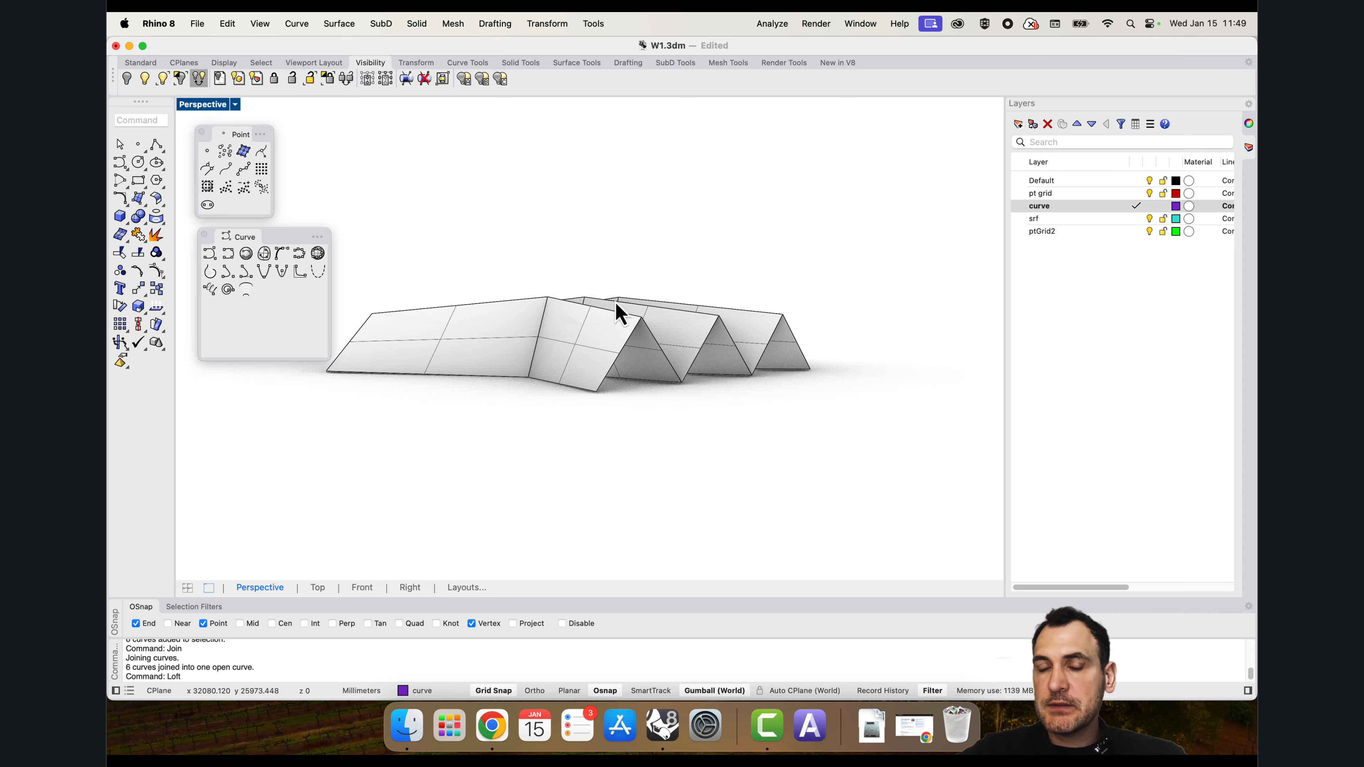
right_drag(615, 301, 568, 416)
right_drag(652, 340, 691, 351)
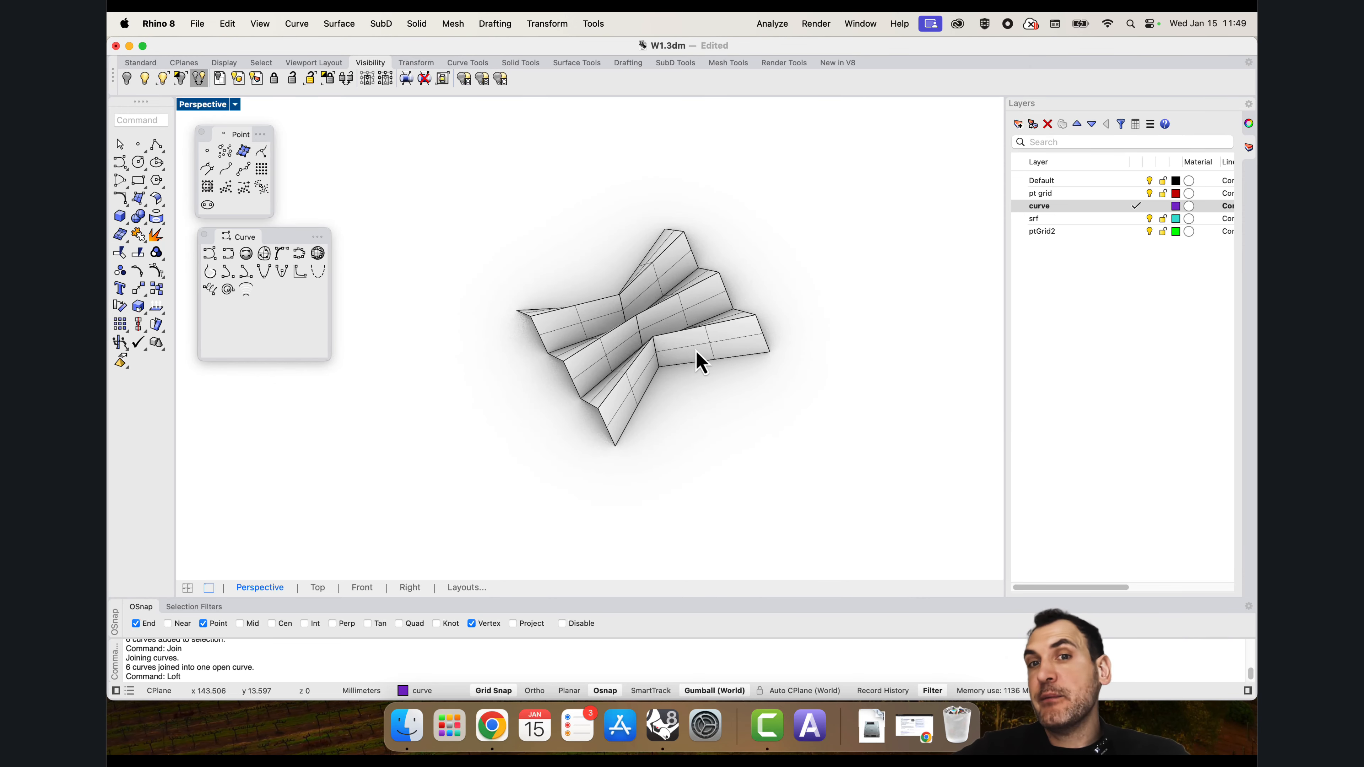
Step: Return the viewport to Wireframe display, select the loft with its profiles and show all hidden objects
scroll(612, 261, down, 5)
click(204, 104)
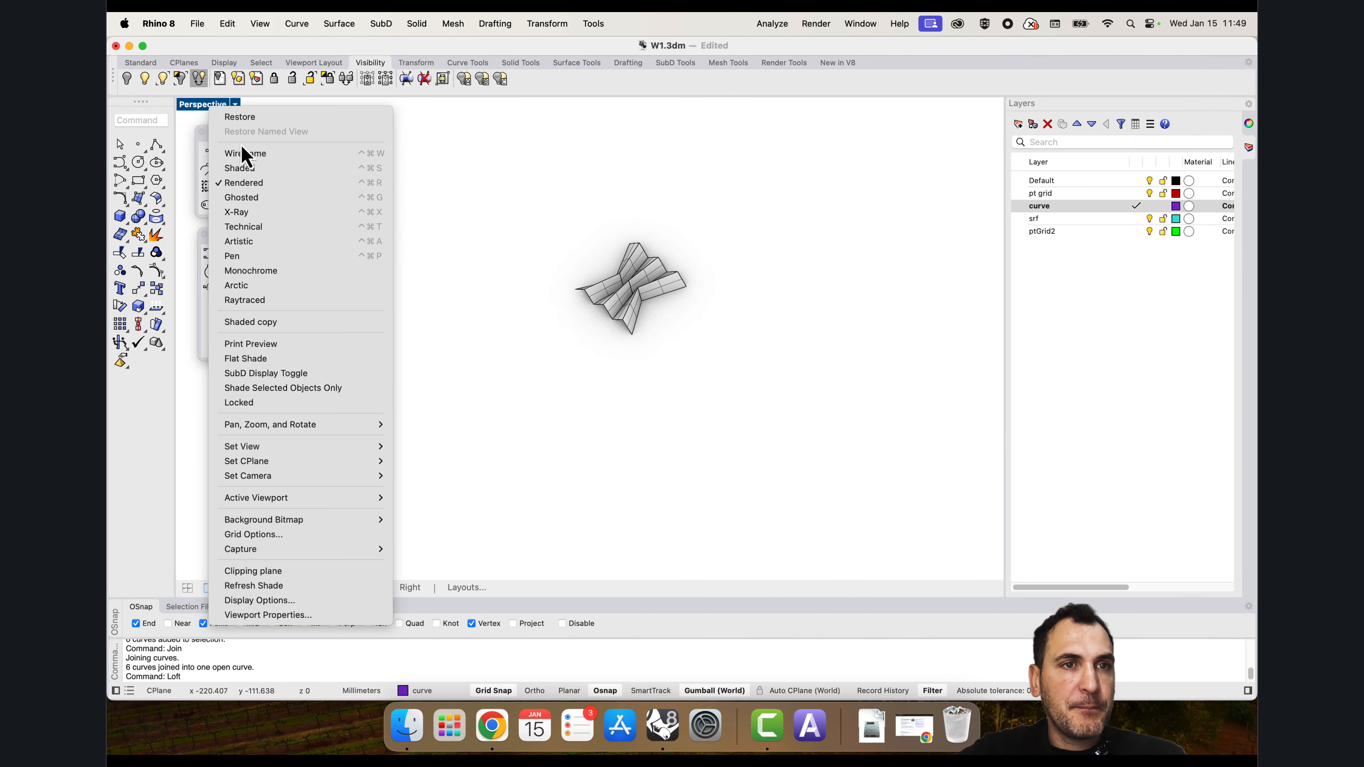
click(256, 156)
drag(667, 317, 531, 206)
scroll(583, 227, down, 5)
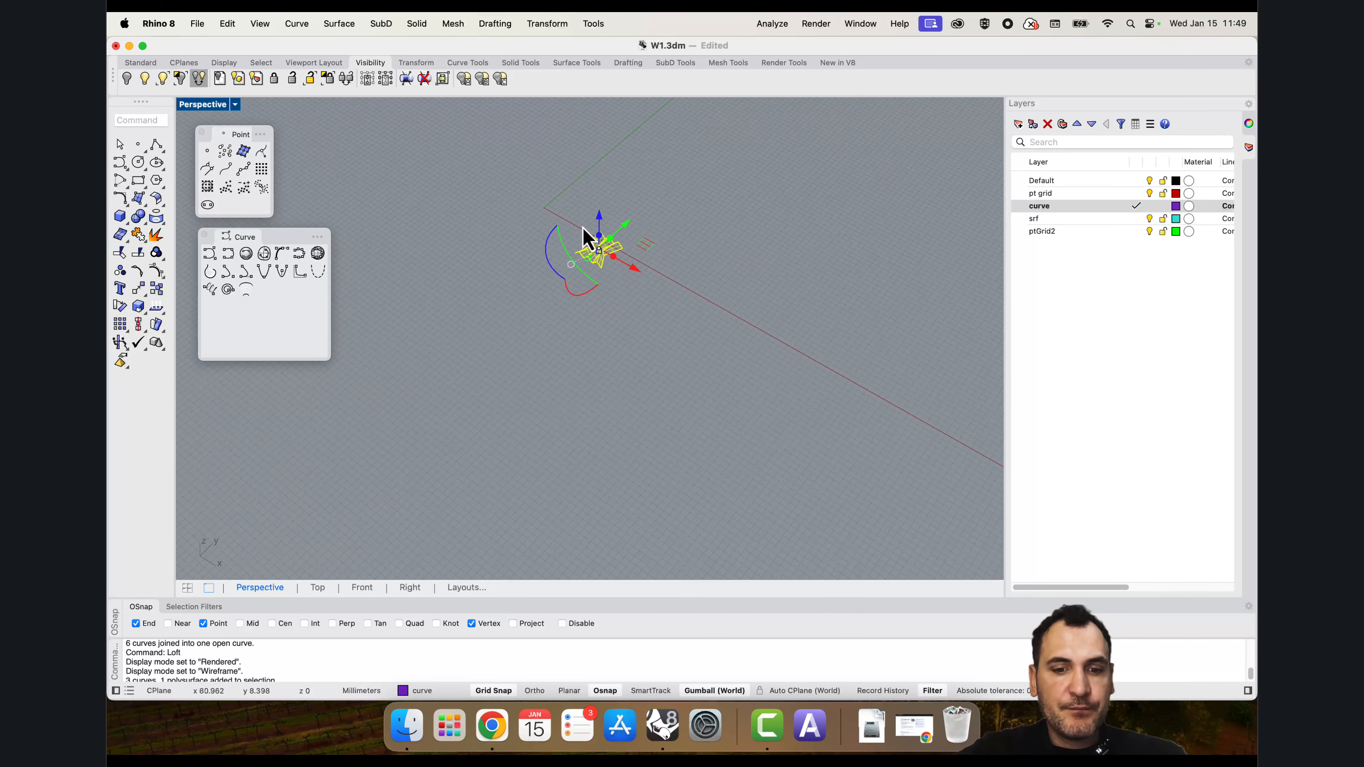
text(Show)
key(Return)
scroll(599, 218, down, 5)
scroll(611, 225, up, 5)
Step: Move the pleated loft and its profiles out of the example row to the empty area beyond the purple lofted surface
text(M)
key(Return)
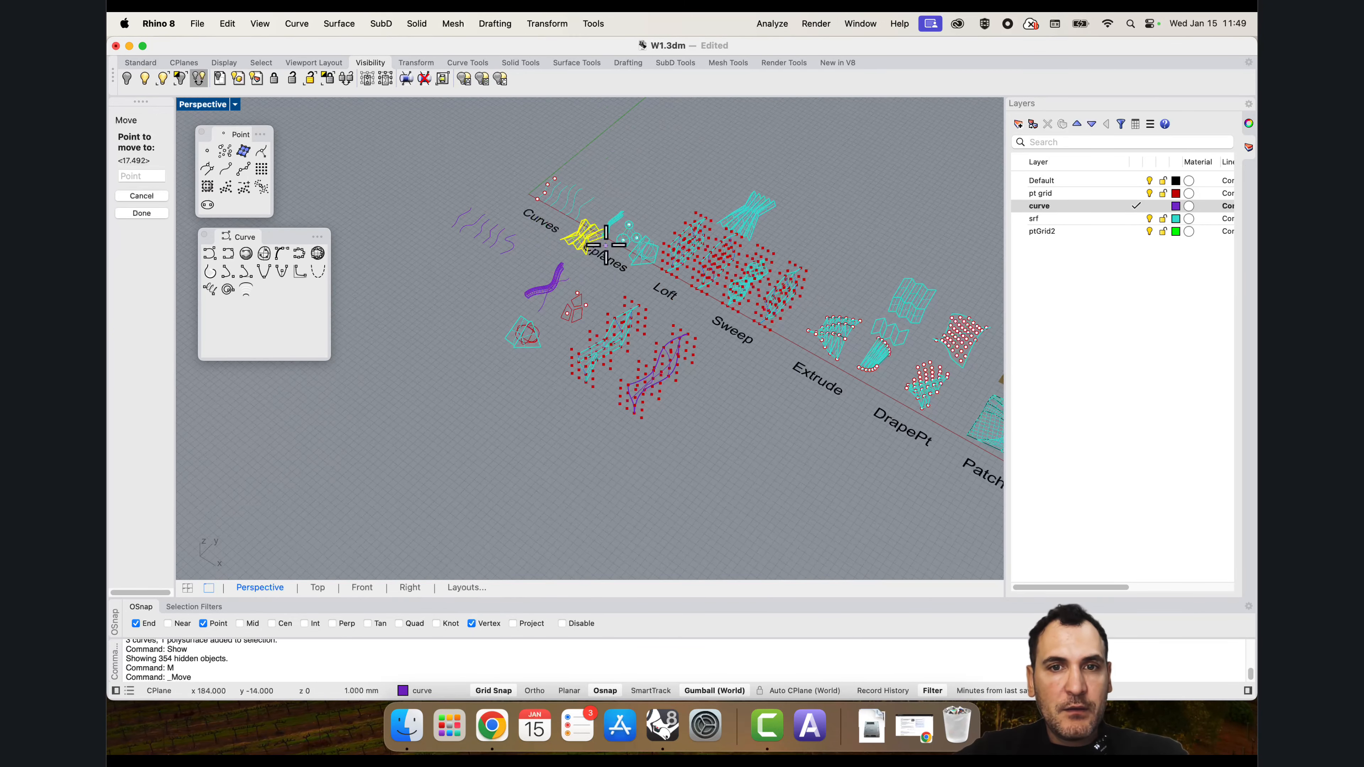
click(584, 237)
click(554, 438)
click(580, 403)
scroll(618, 358, down, 6)
scroll(568, 371, up, 6)
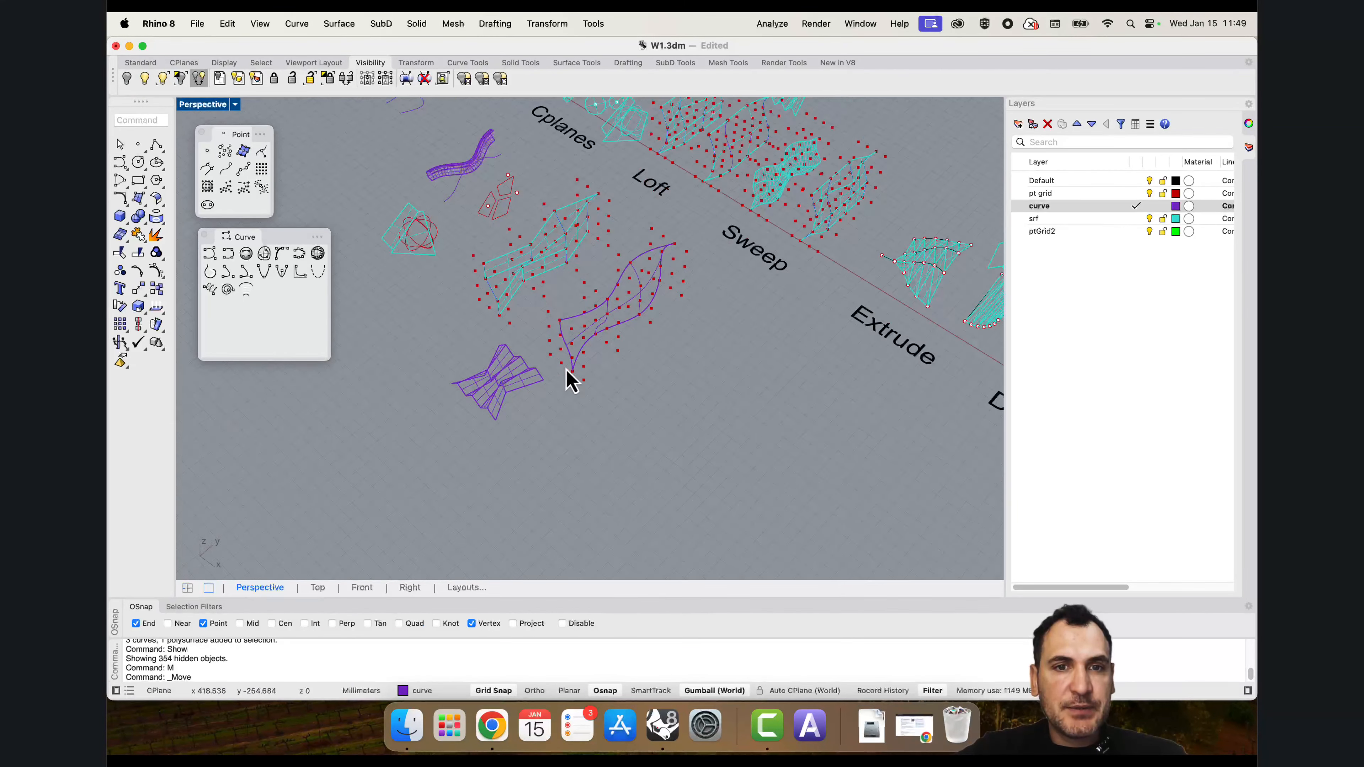
Step: Move the pleated loft and its profiles nearer the purple lofted surface, then slide them back along the Y axis
drag(510, 456, 412, 356)
key(Return)
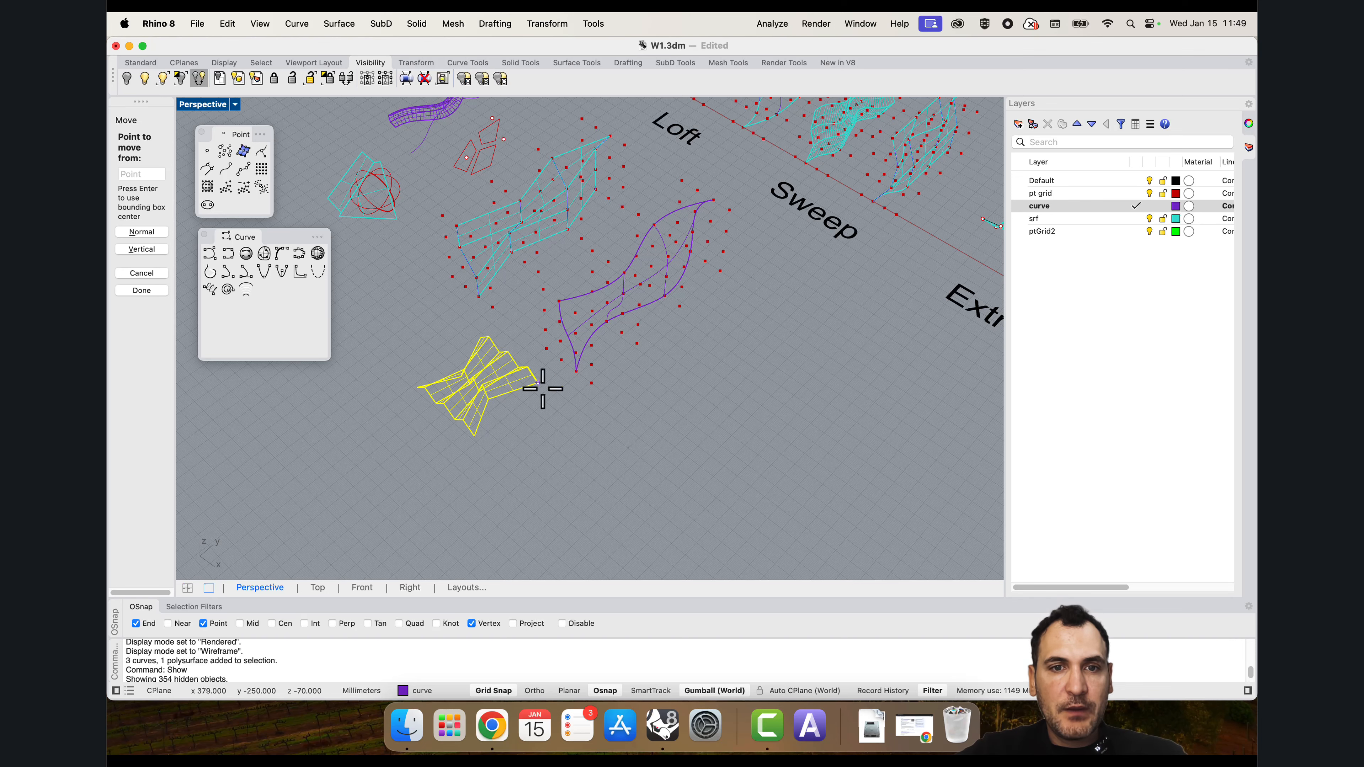
click(542, 388)
click(566, 361)
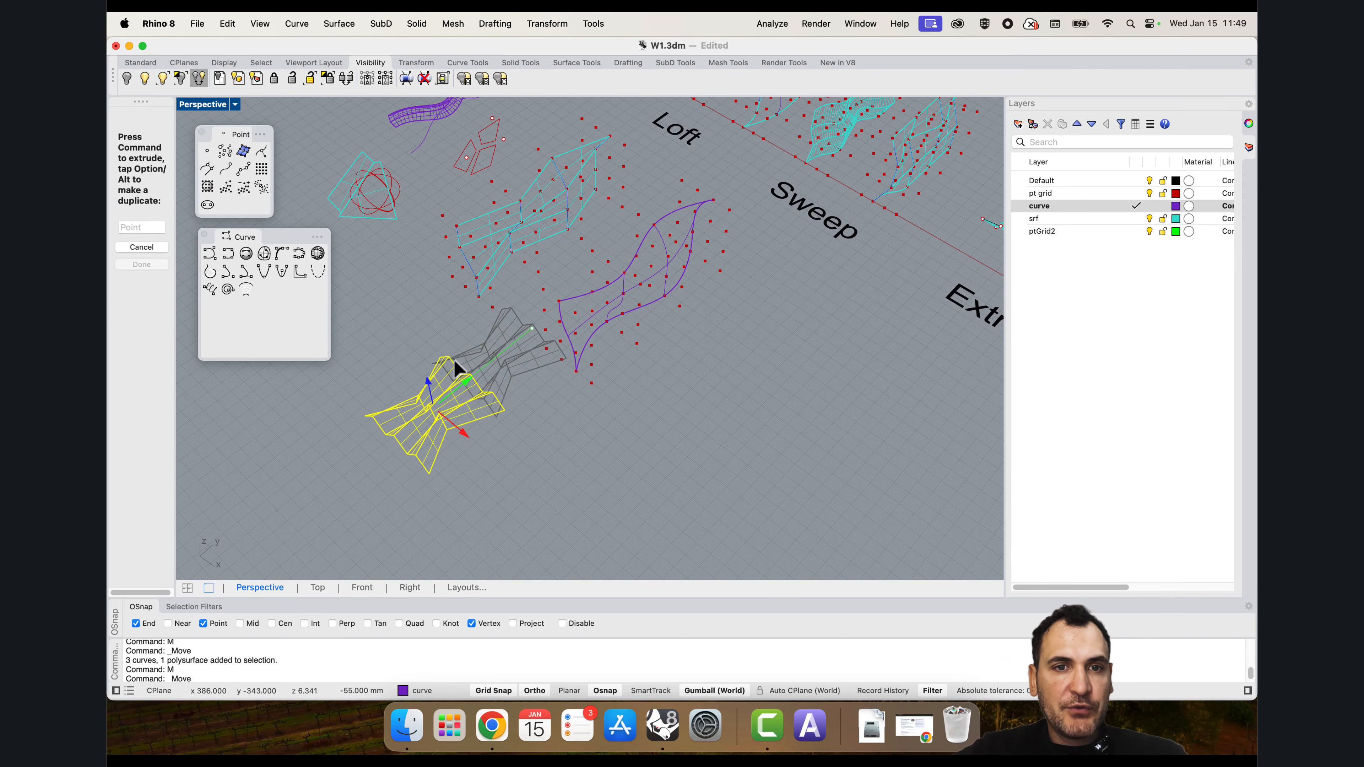
Step: Examine the example surfaces and their point grids above the Loft and Sweep labels
scroll(483, 344, down, 6)
scroll(654, 274, up, 5)
scroll(623, 329, down, 2)
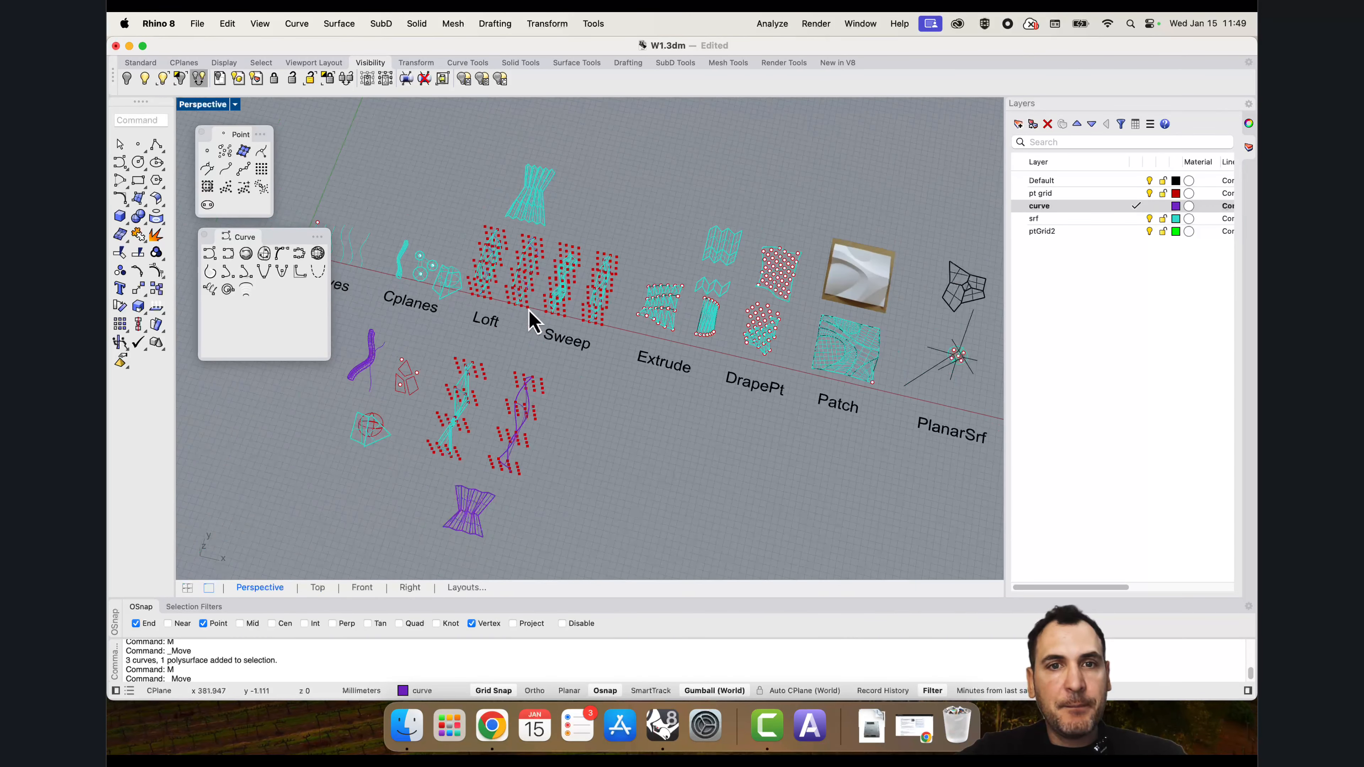
scroll(564, 304, up, 6)
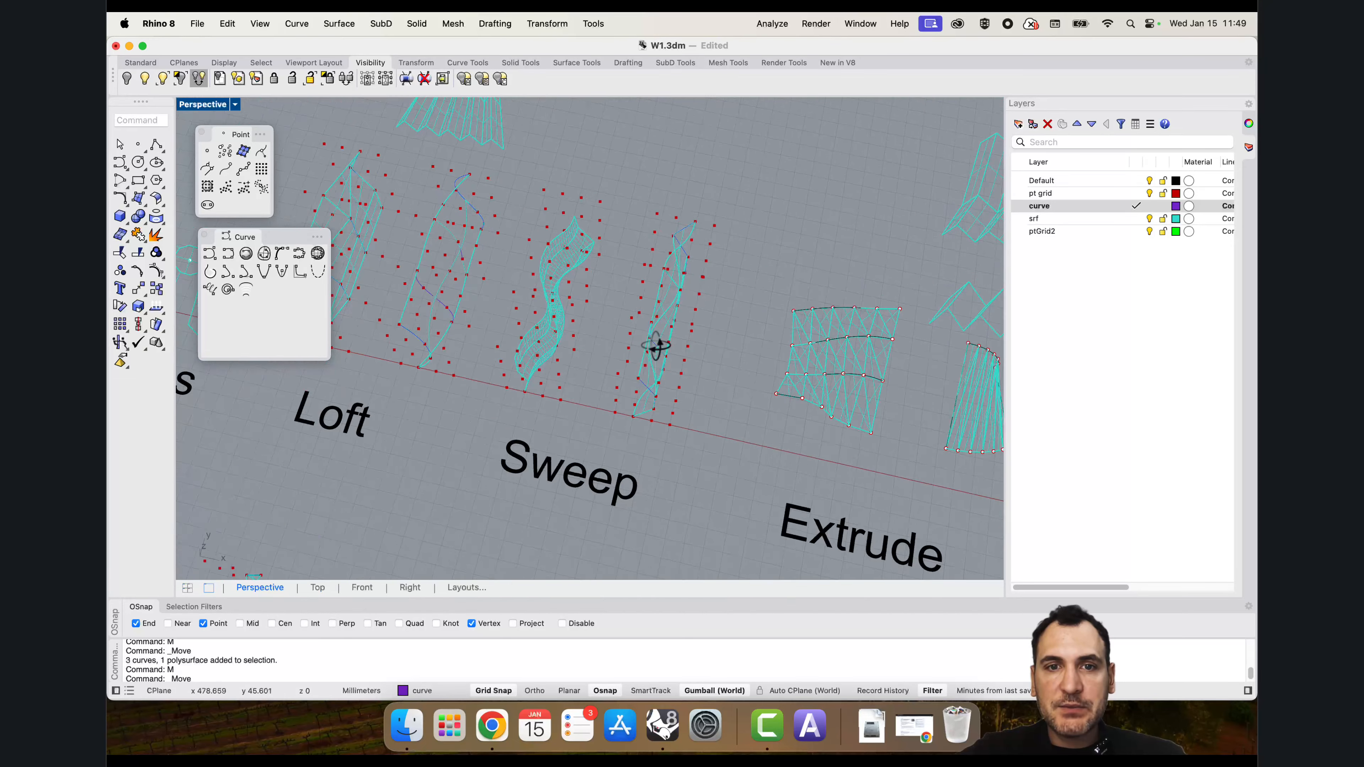
shift+right_drag(508, 150, 620, 314)
scroll(619, 221, down, 10)
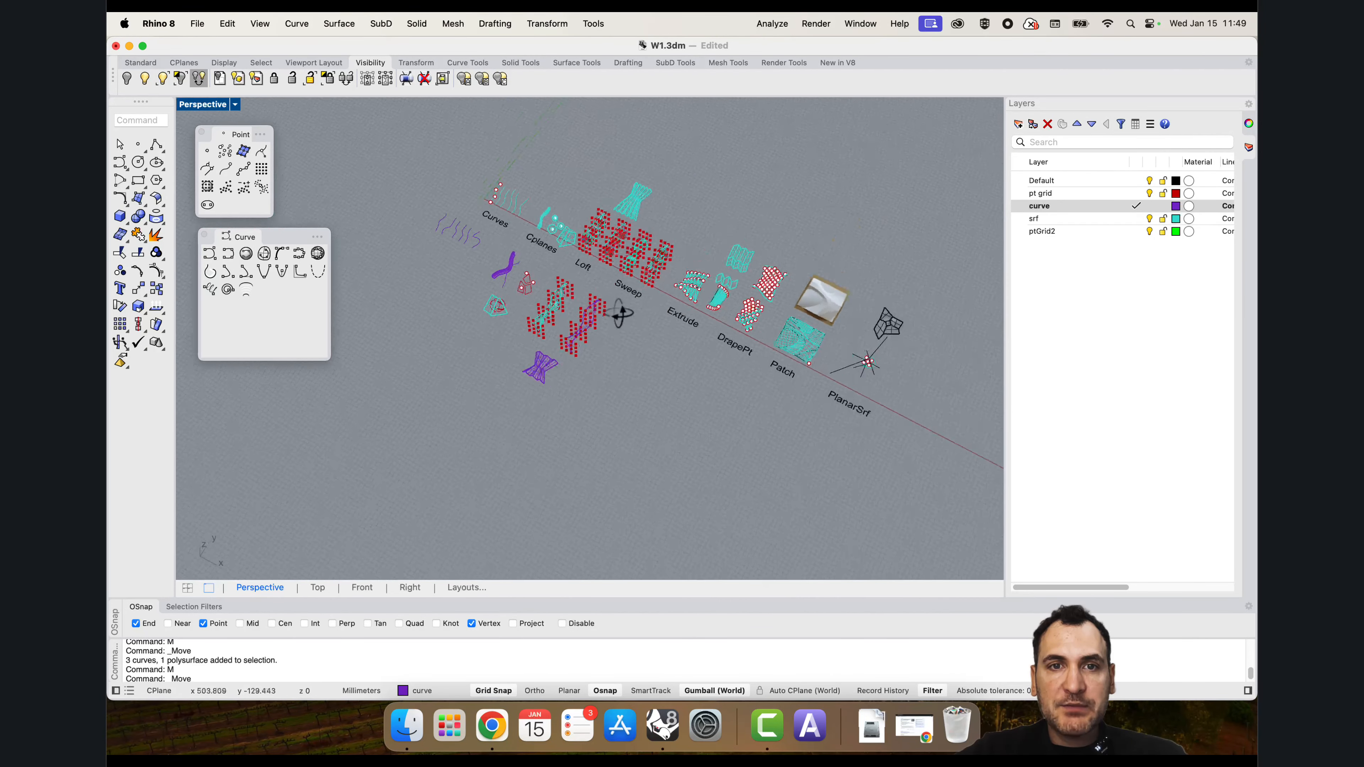
scroll(517, 295, up, 10)
scroll(521, 209, down, 10)
Step: On the pt grid layer, create a 4 × 4 × 4 point grid about 50 × 149 mm and 52 mm high below the Extrude label
click(1136, 193)
click(261, 169)
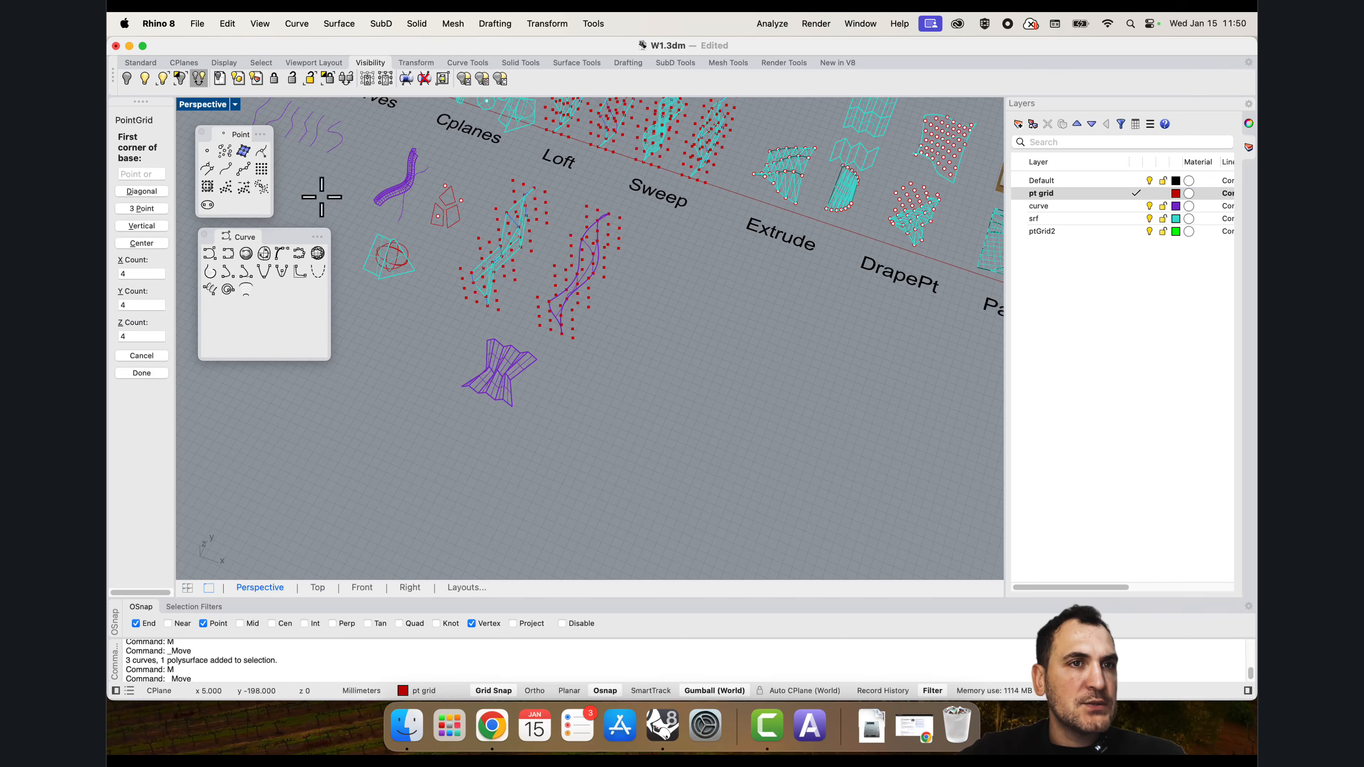
right_drag(672, 317, 682, 317)
scroll(683, 316, up, 3)
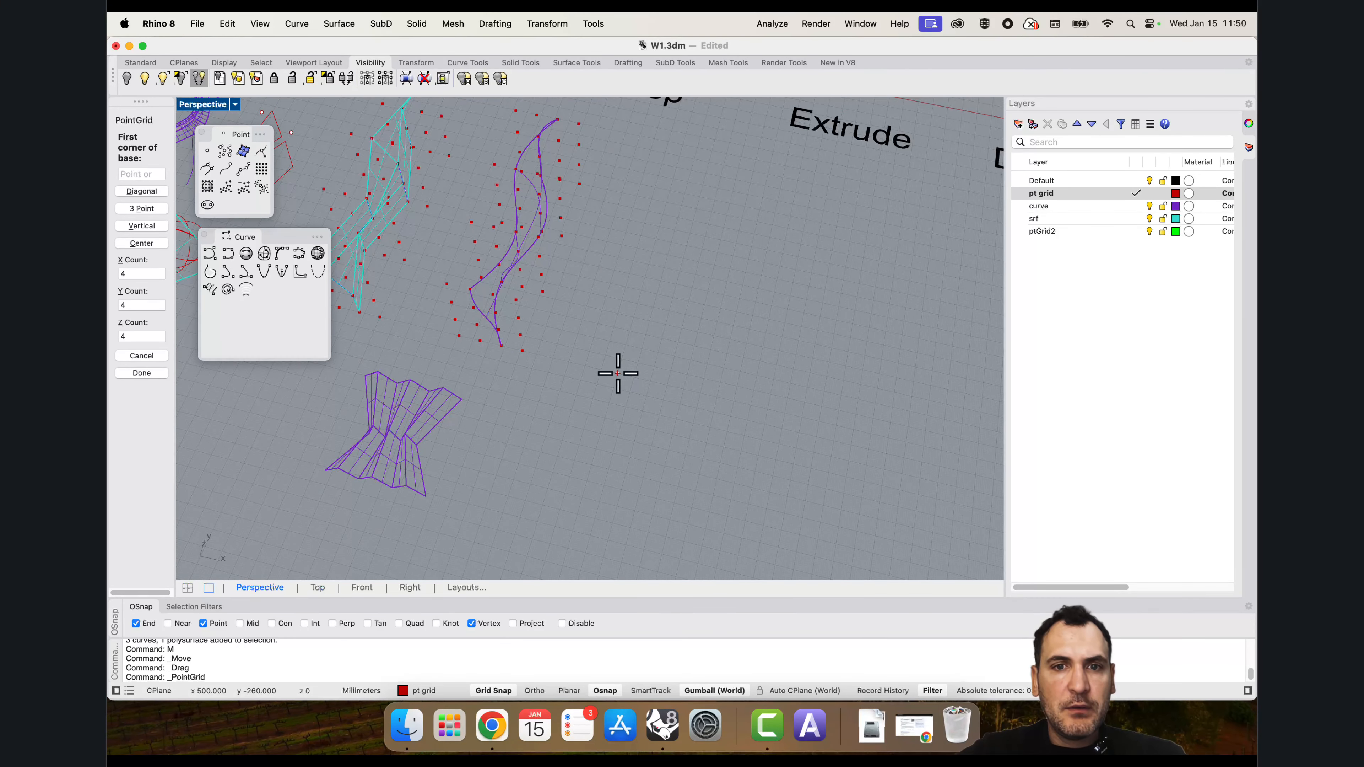
click(618, 373)
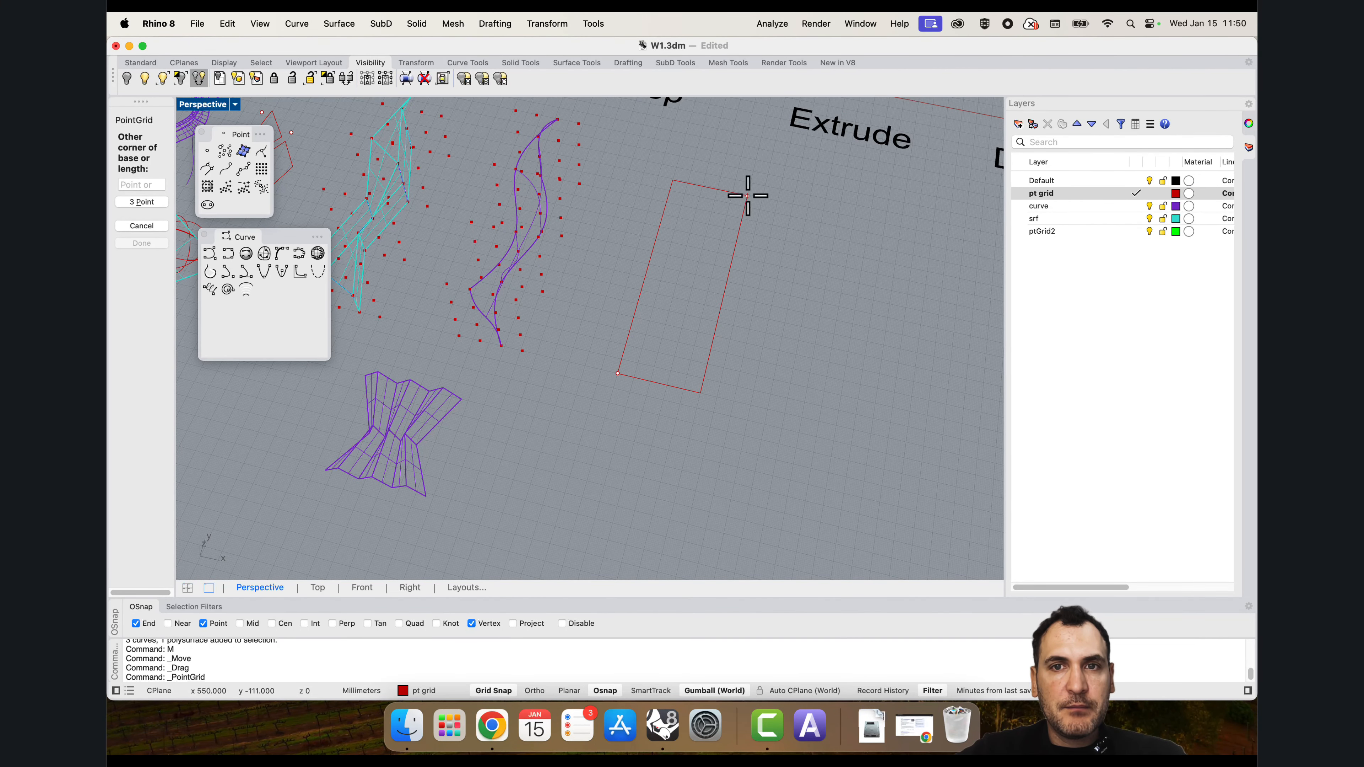
click(747, 196)
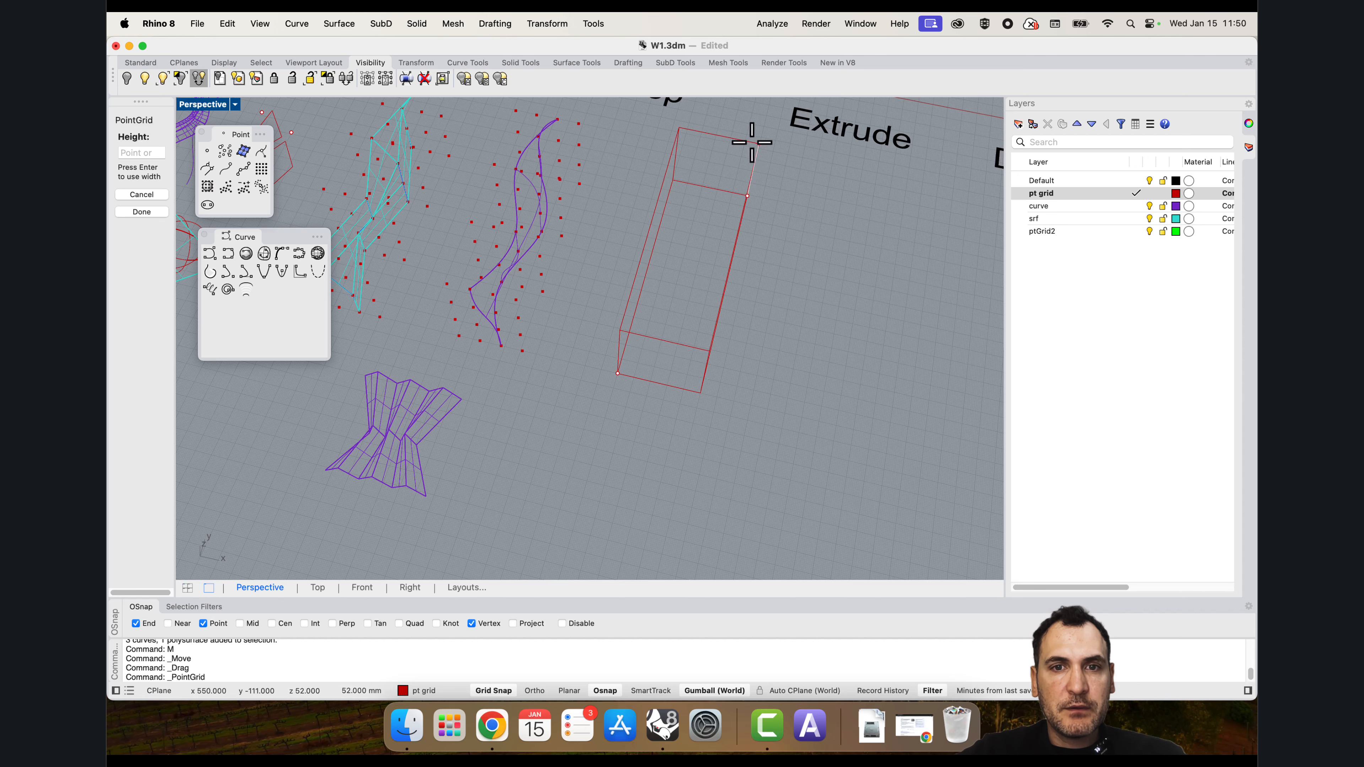
click(752, 142)
scroll(709, 266, up, 4)
right_drag(708, 267, 590, 382)
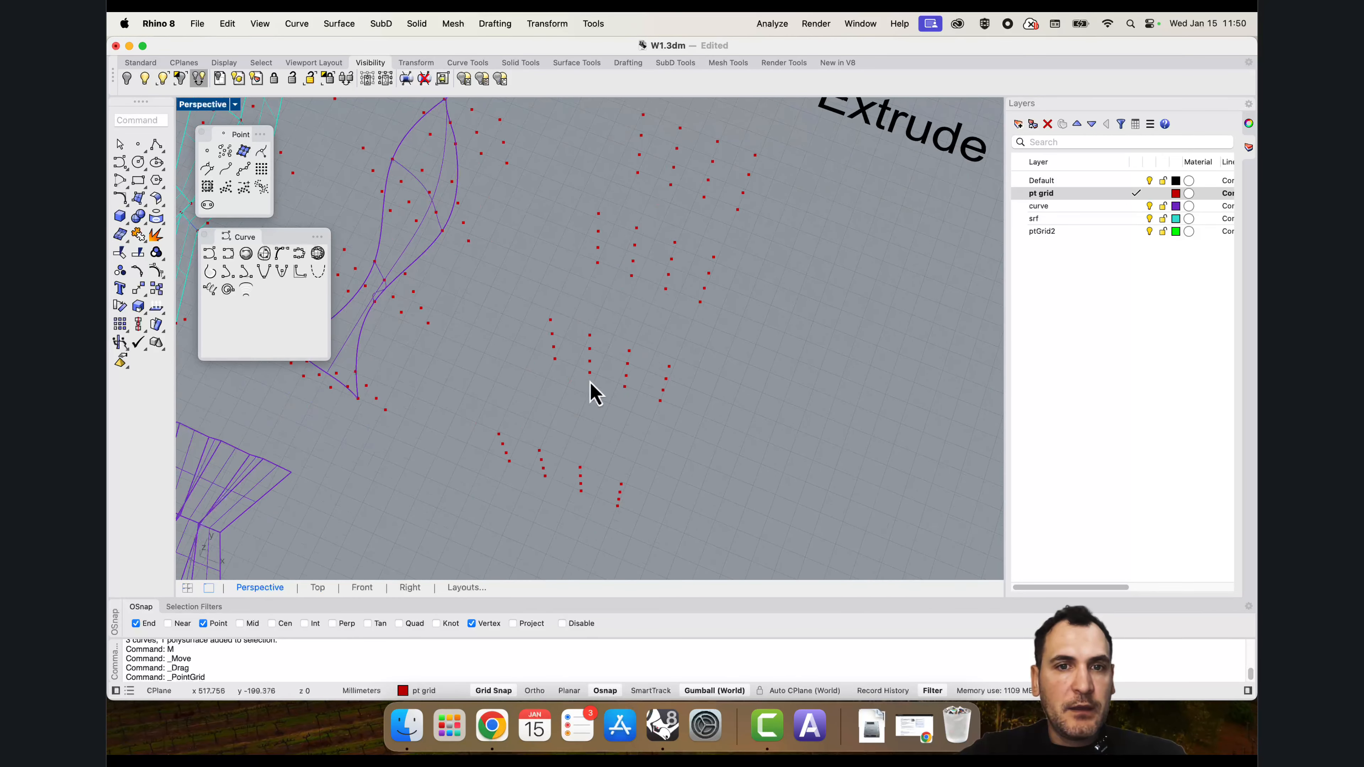
Step: On the curve layer, draw an S-shaped handle curve through three anchor points of the new point grid below the Extrude label
scroll(600, 273, down, 5)
scroll(594, 384, up, 5)
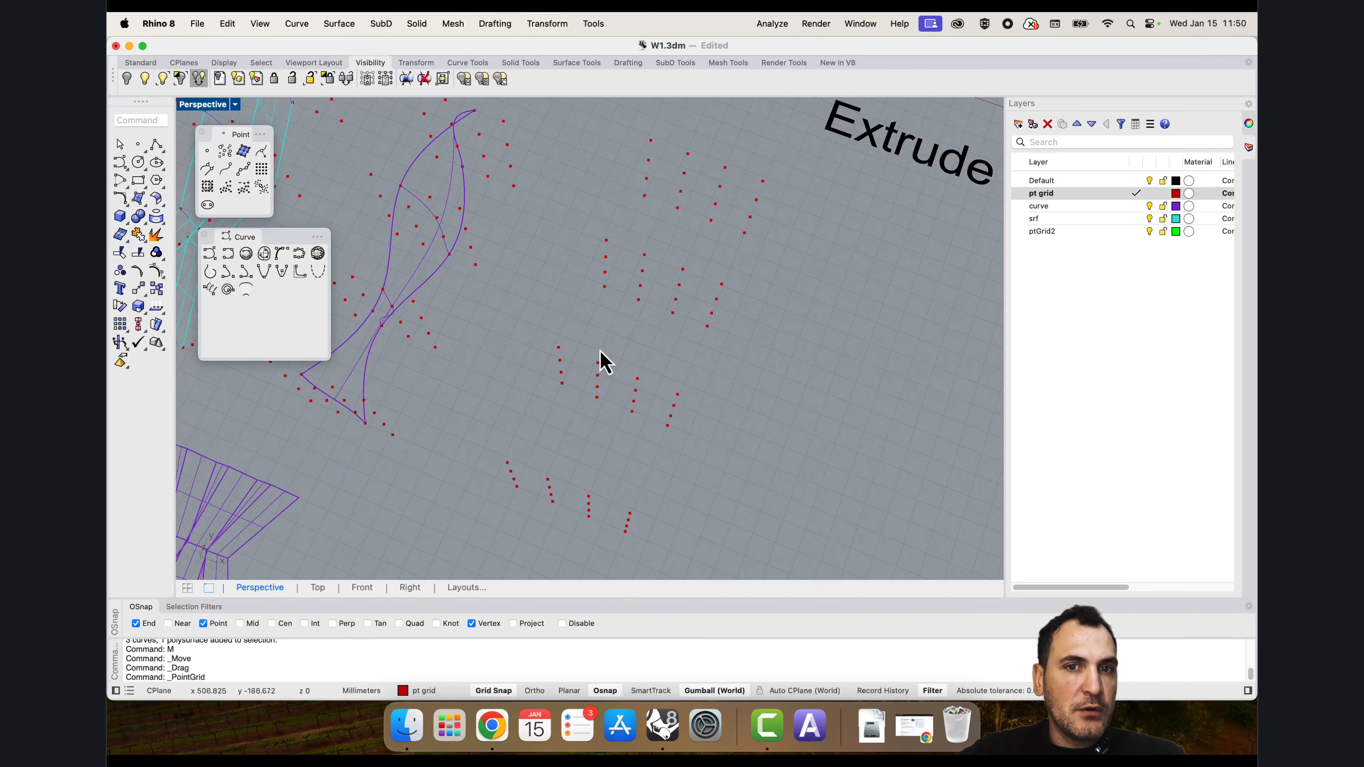
scroll(454, 253, down, 2)
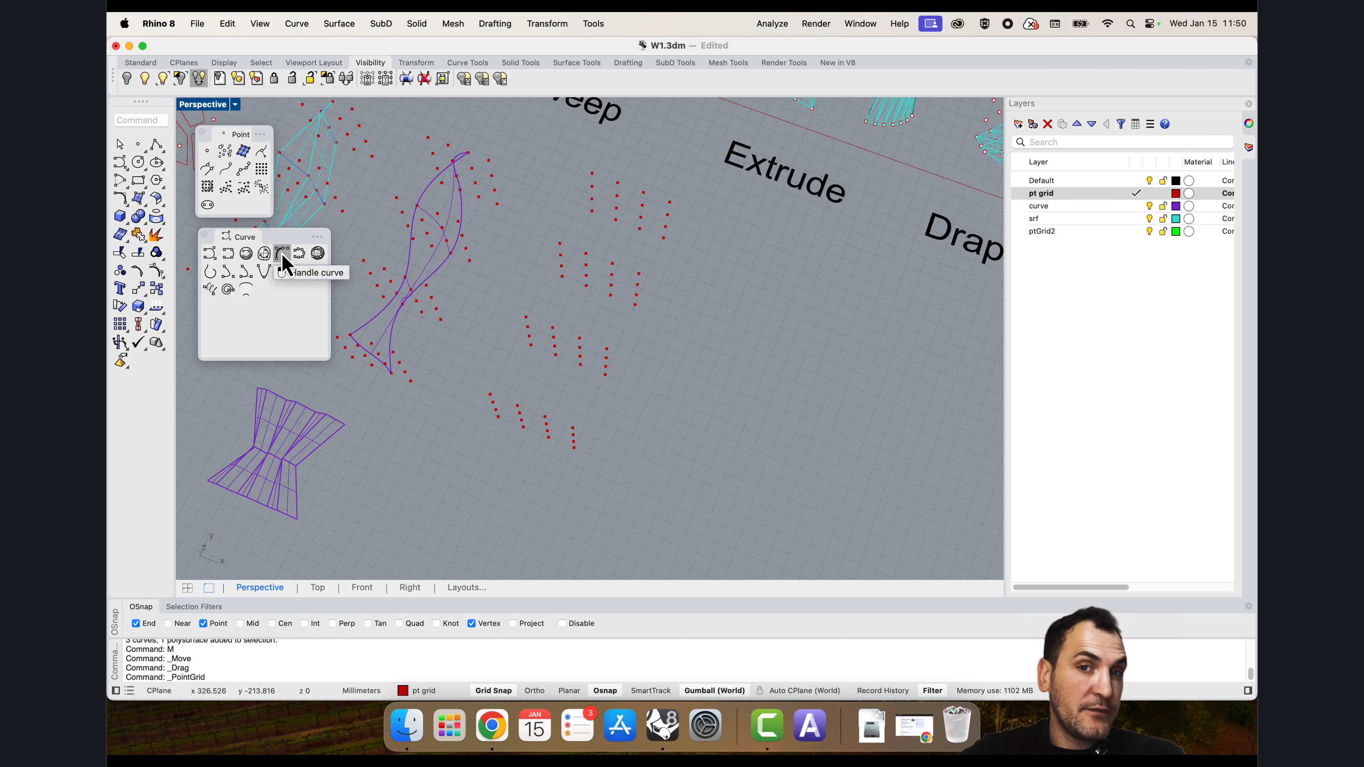
double_click(1051, 206)
click(300, 272)
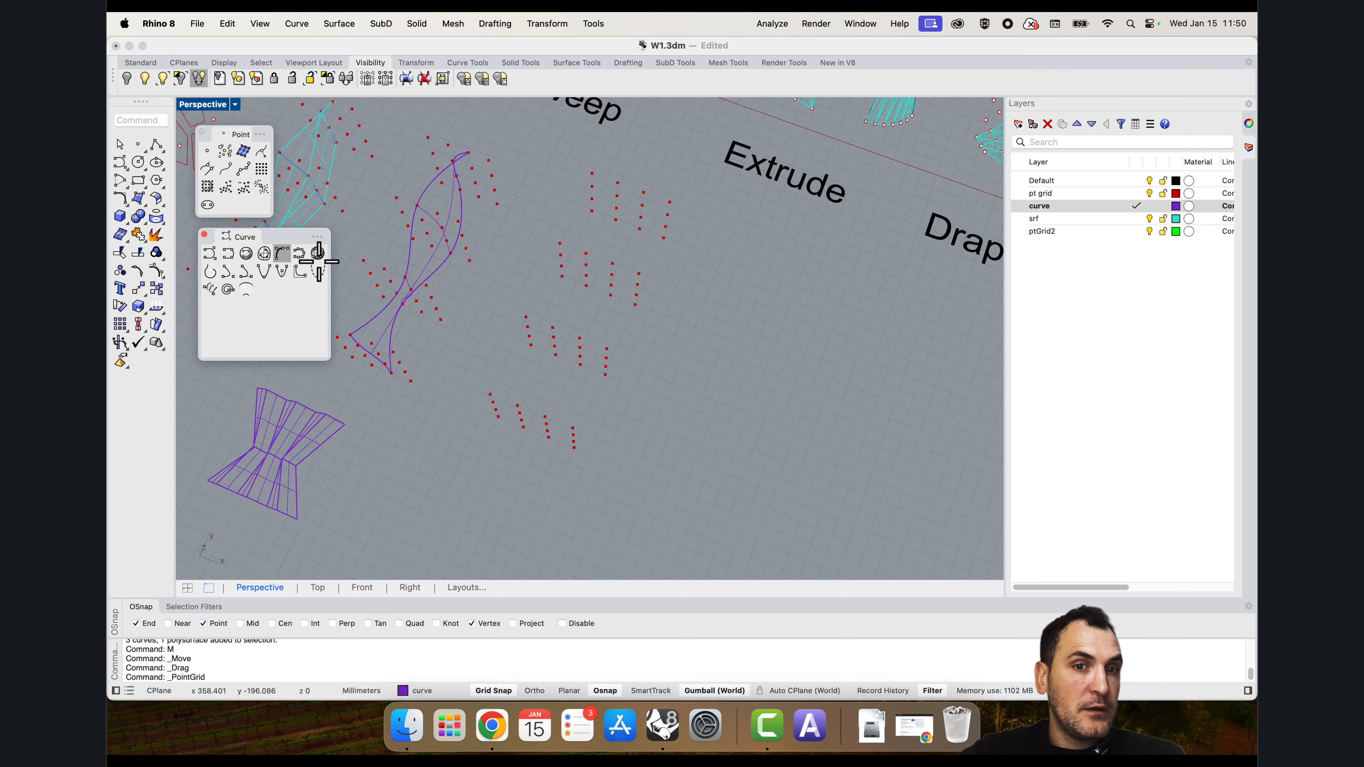
scroll(511, 429, up, 5)
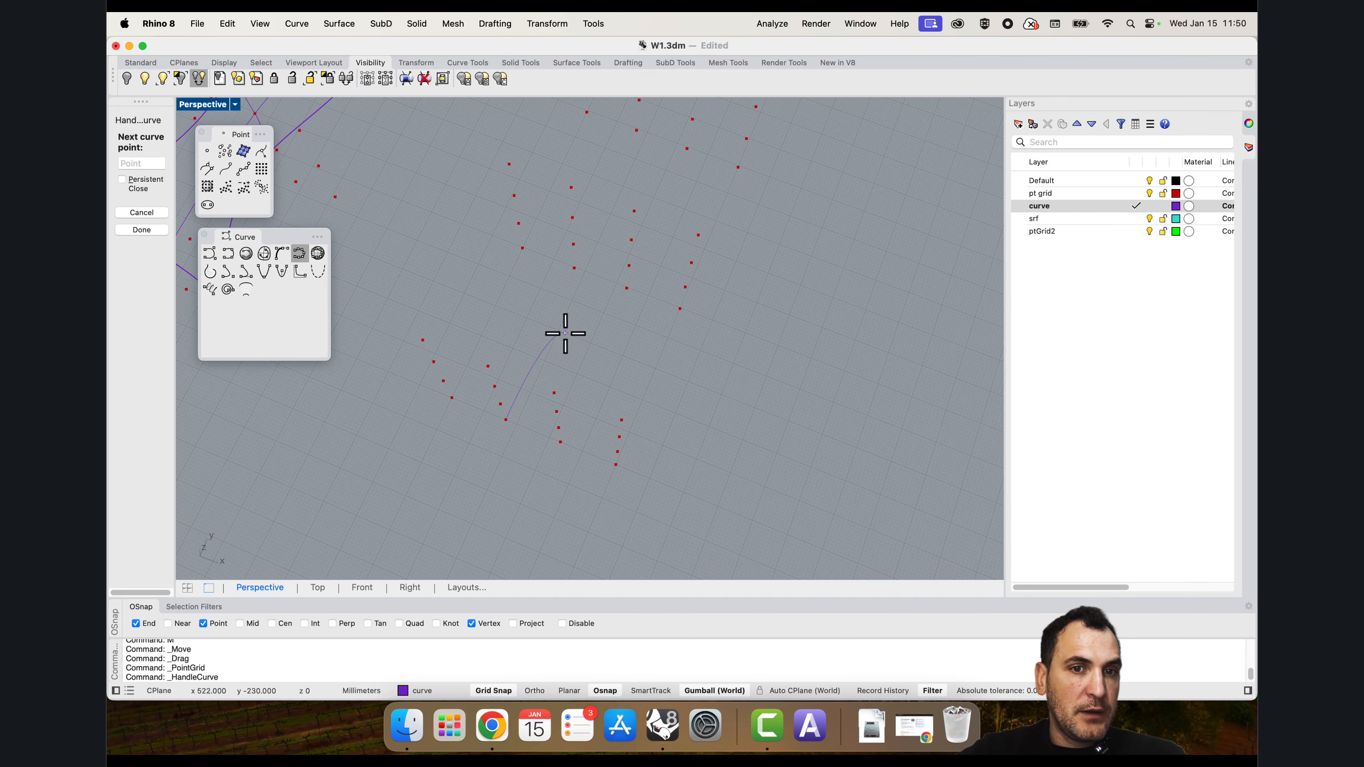
scroll(565, 334, down, 5)
scroll(617, 274, up, 4)
click(633, 261)
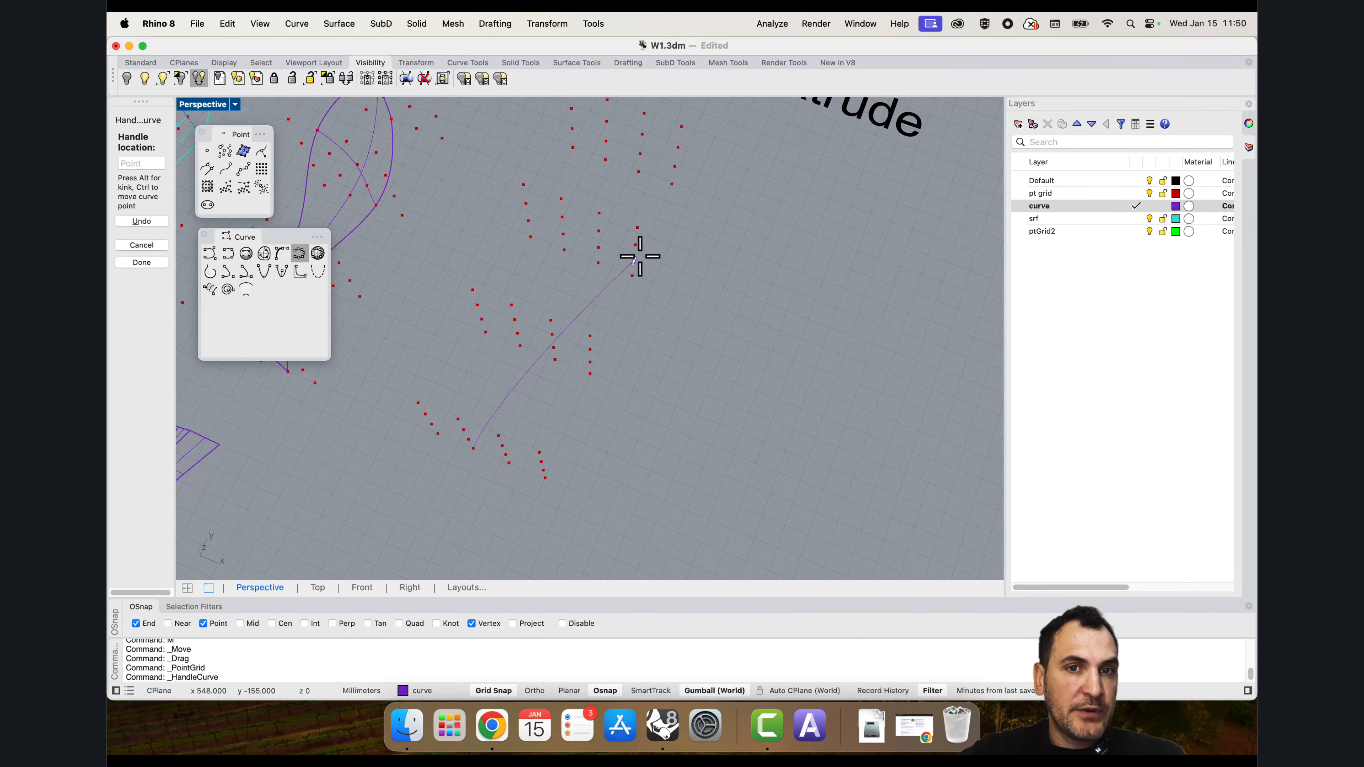
click(677, 210)
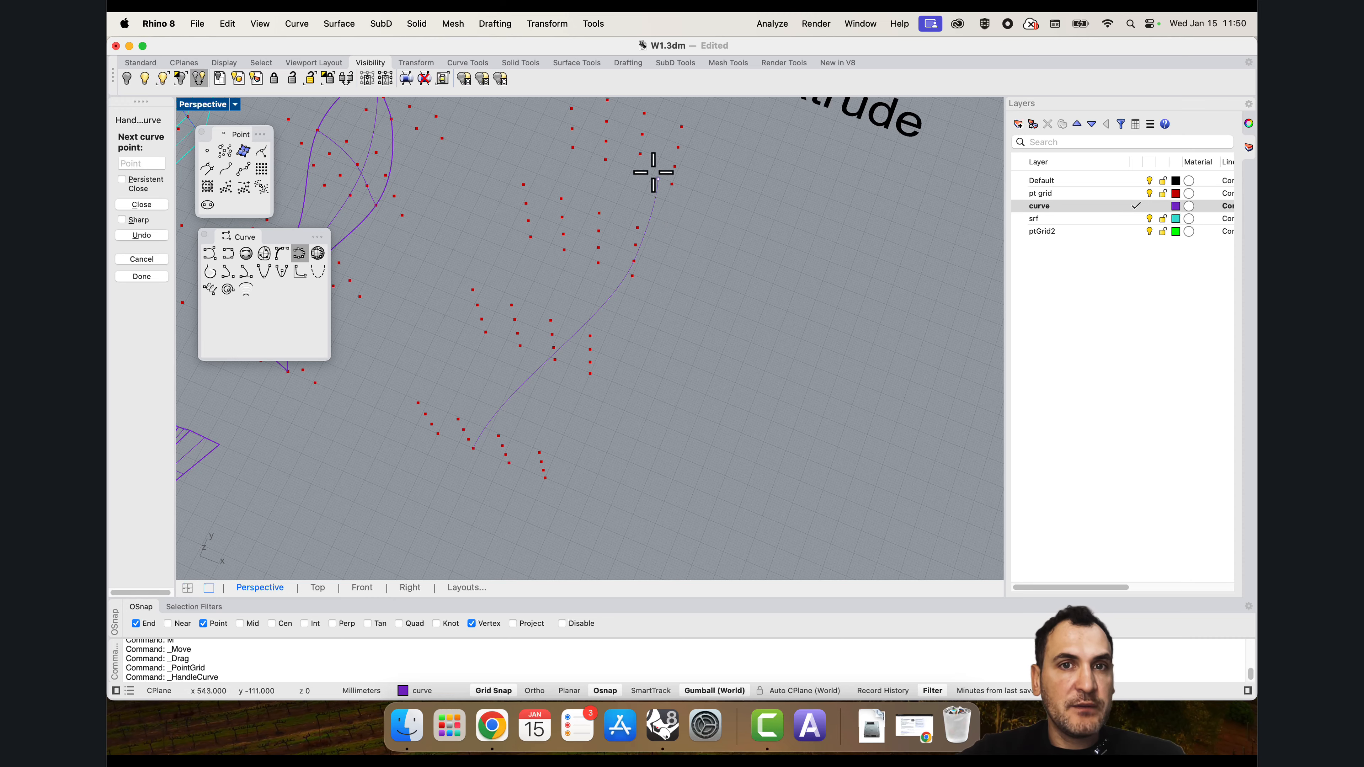
scroll(639, 193, down, 3)
click(609, 245)
click(642, 189)
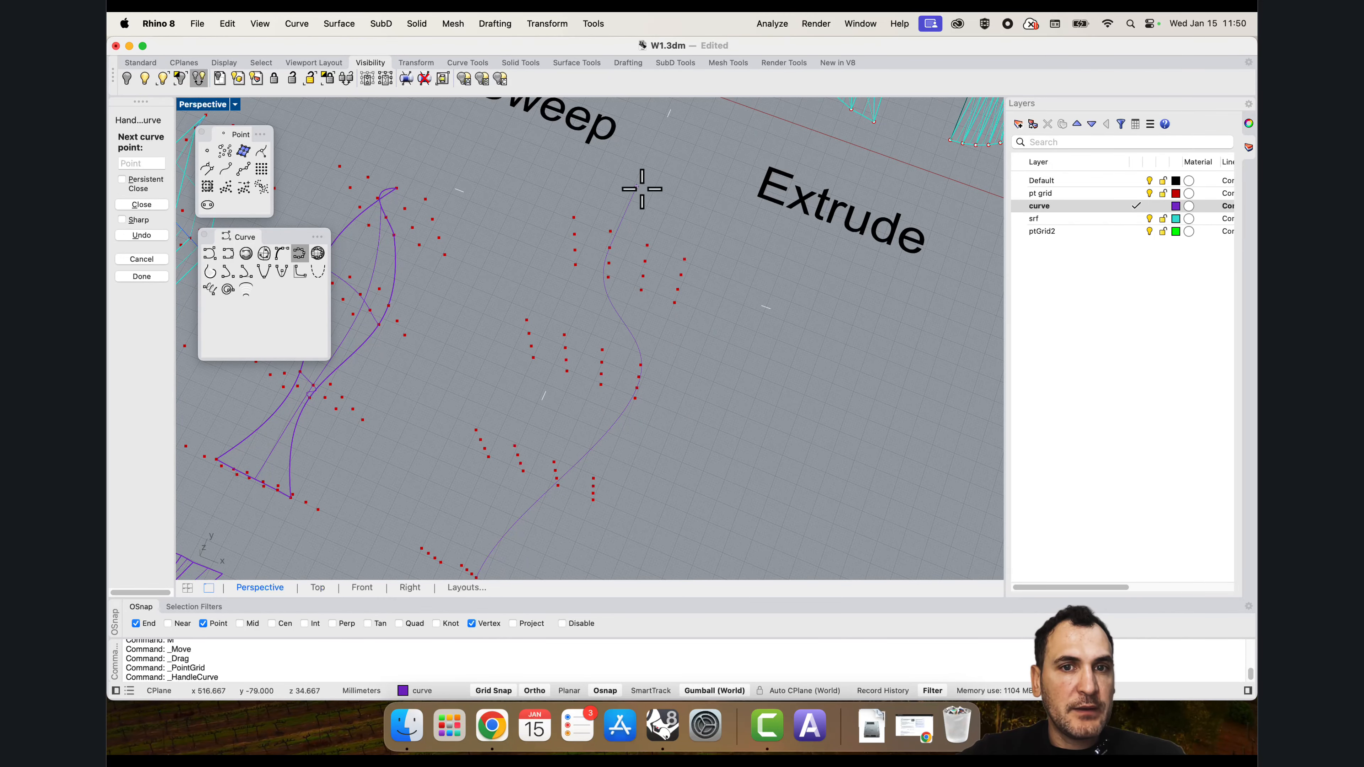
key(Return)
Step: Select the new point grid together with its handle curve, zoom to them and isolate both from the rest of the model
scroll(644, 215, down, 5)
click(564, 157)
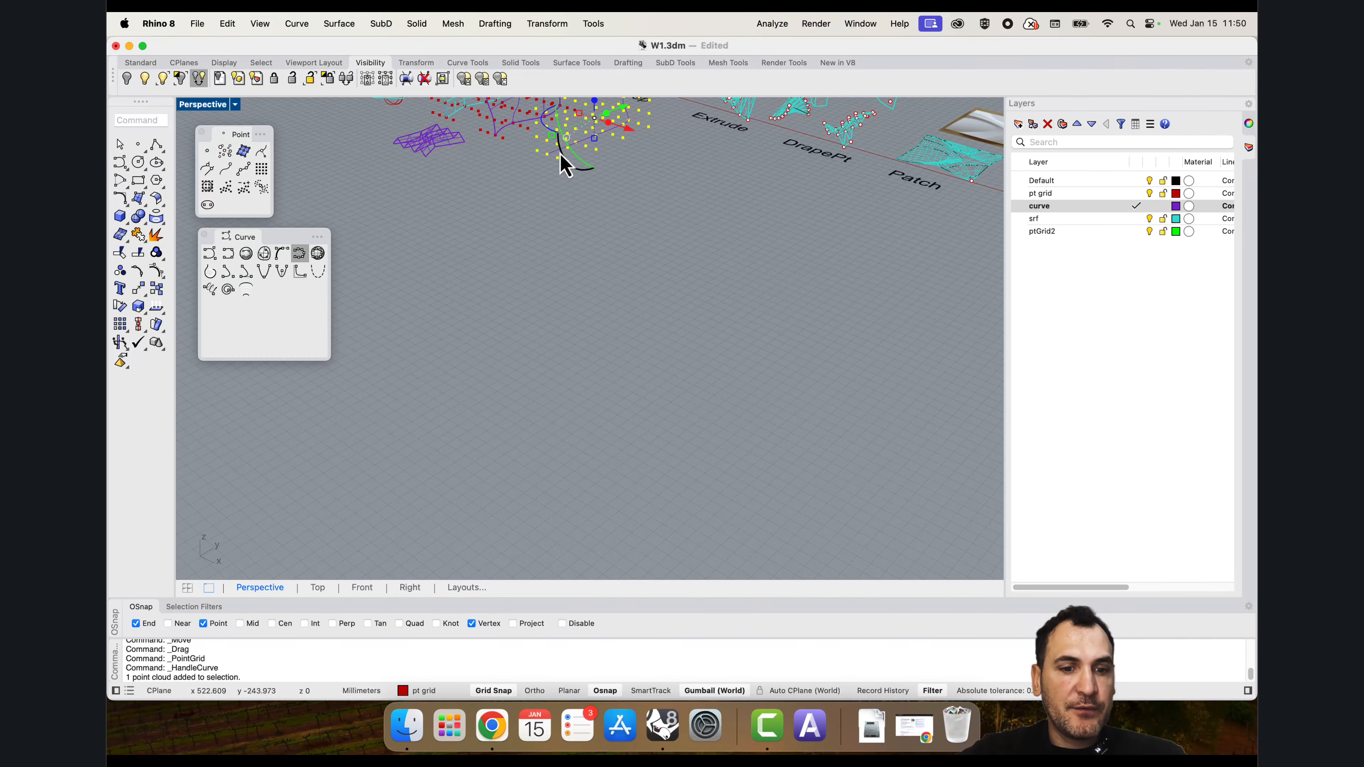
text(zs)
key(Return)
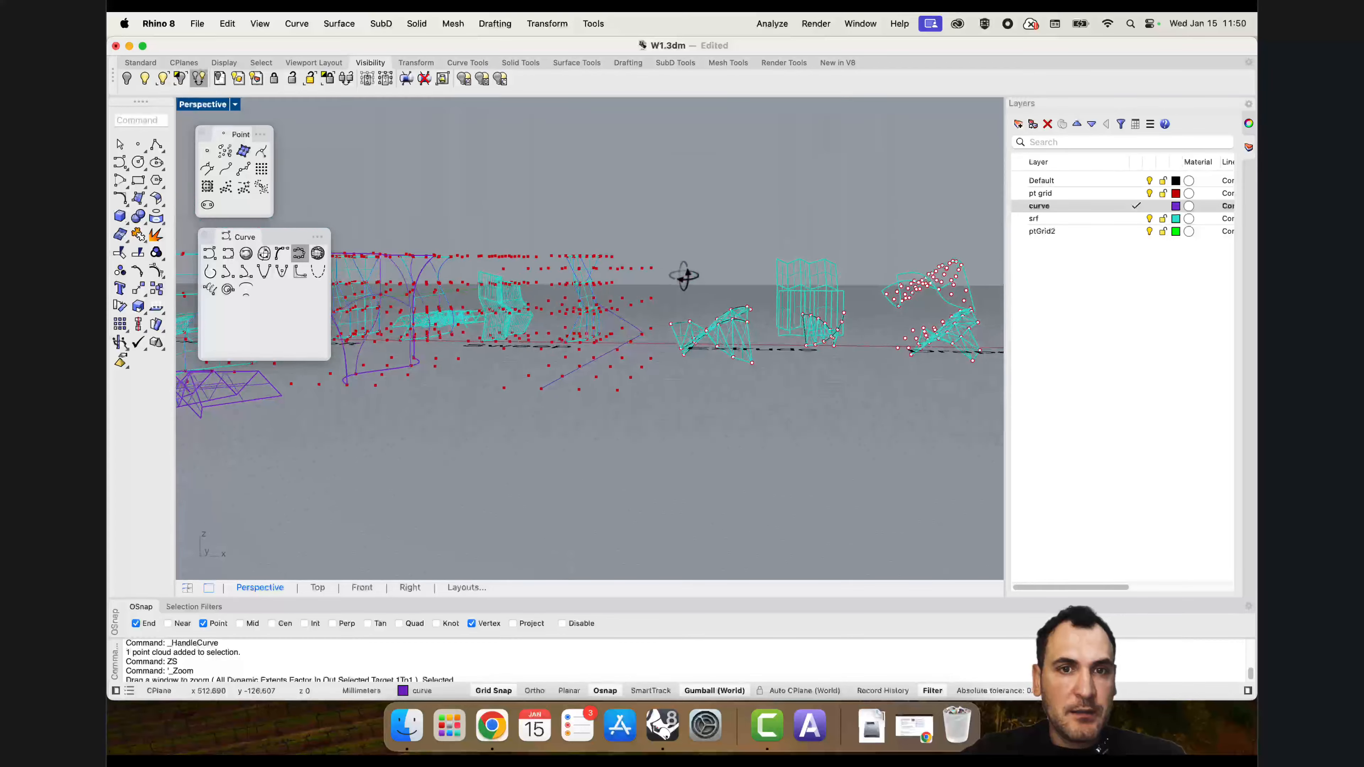
drag(523, 246, 520, 249)
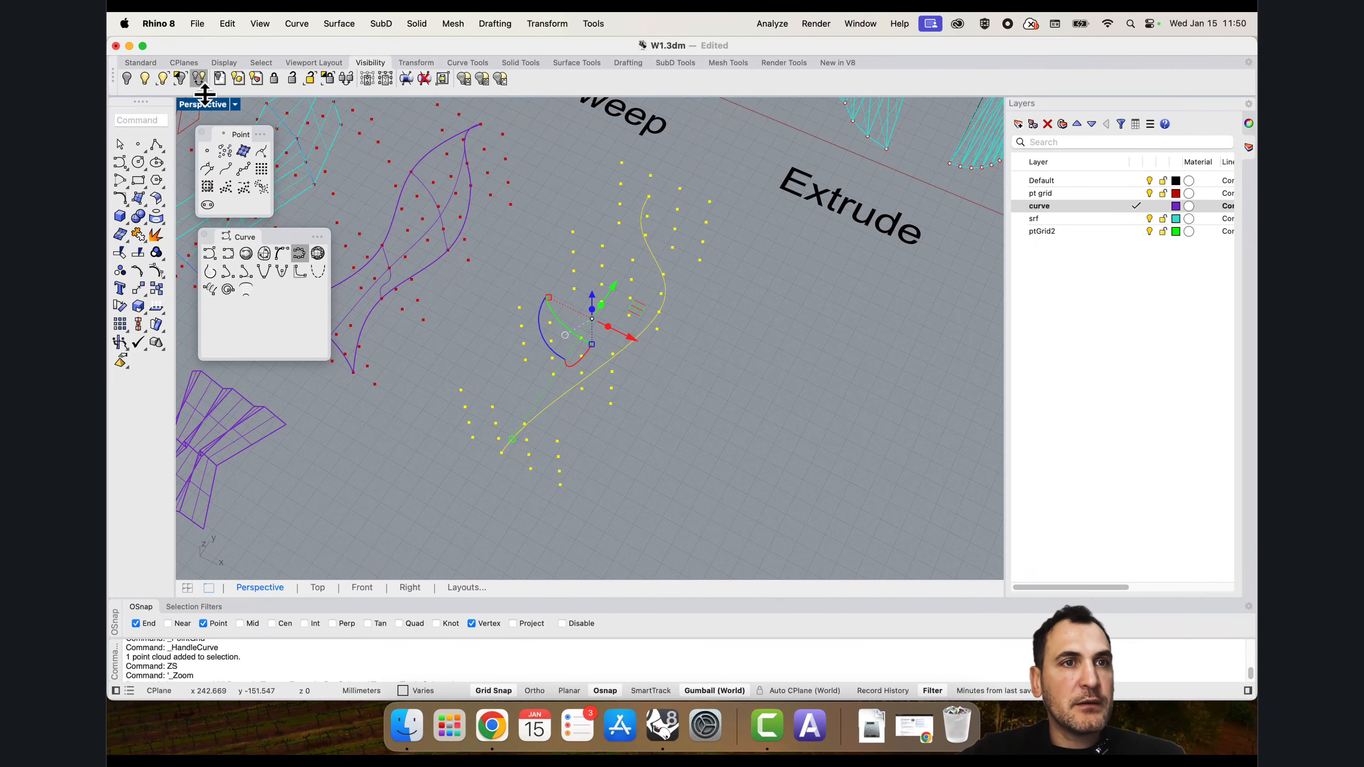
click(181, 79)
right_drag(652, 438, 564, 469)
right_drag(557, 407, 602, 376)
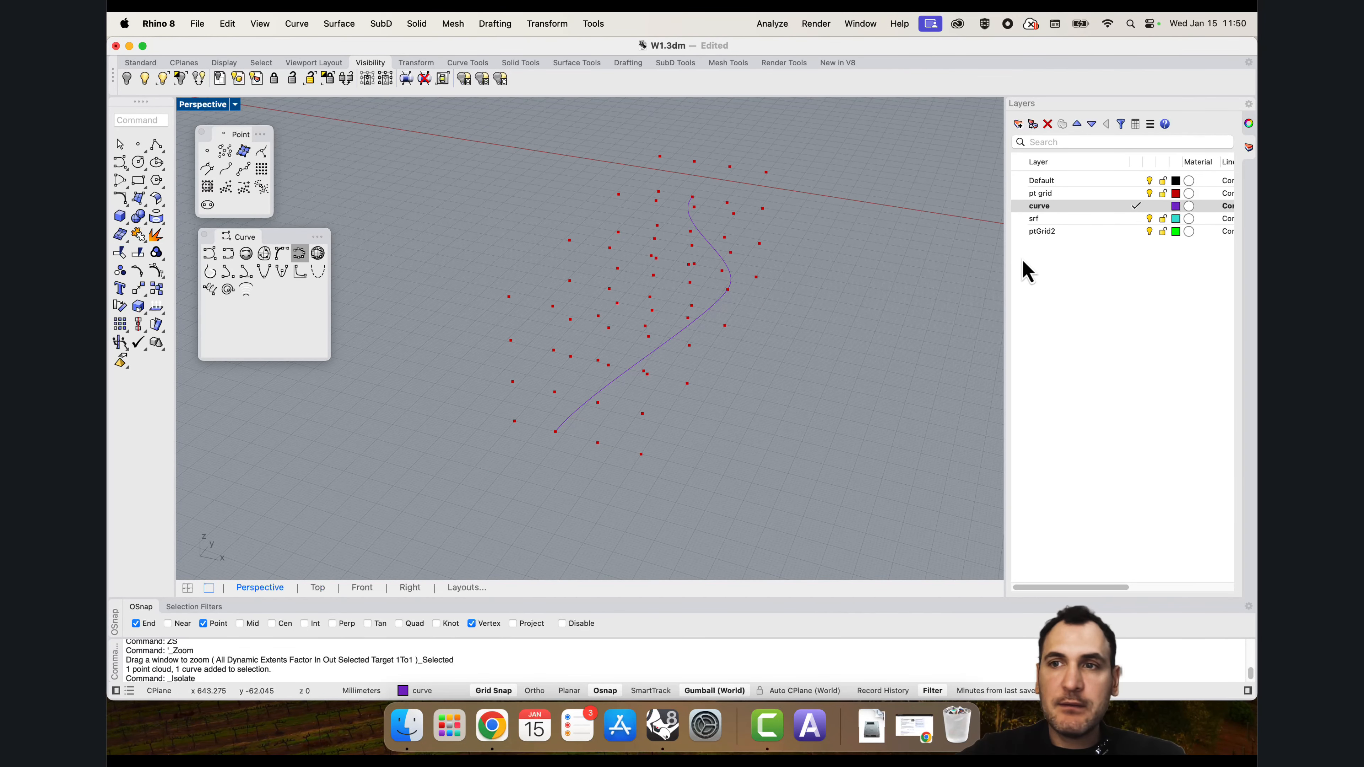
Step: Draw an open three-segment polyline profile around one grid cell, starting at the near end of the handle curve
click(156, 145)
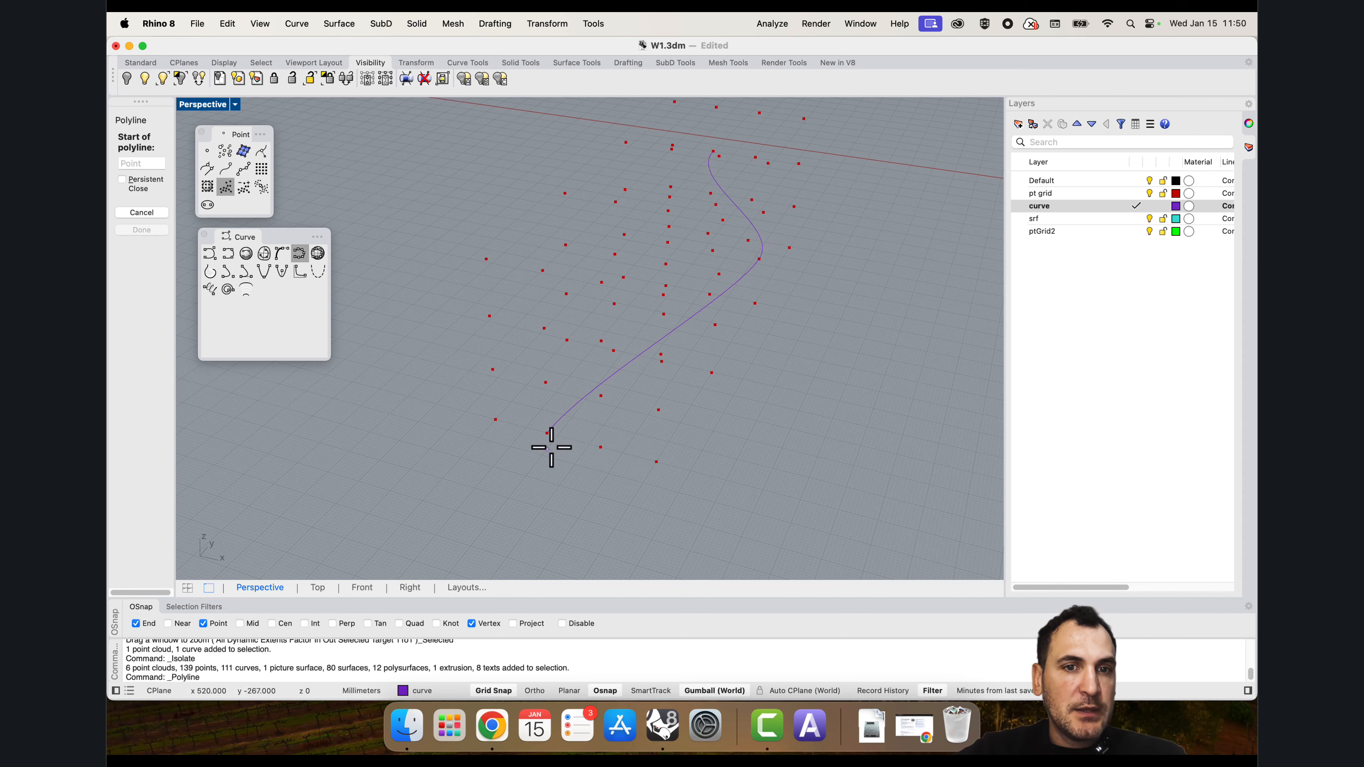
click(547, 432)
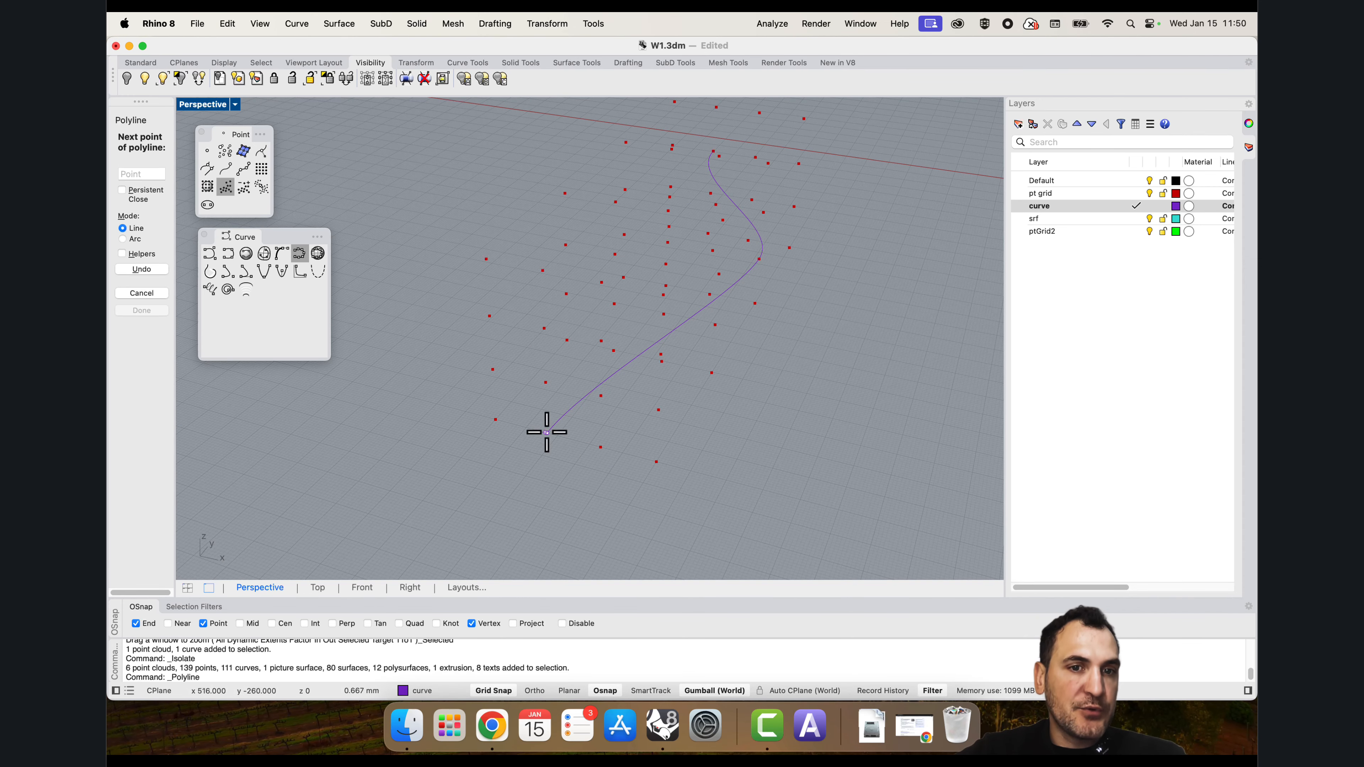
click(496, 419)
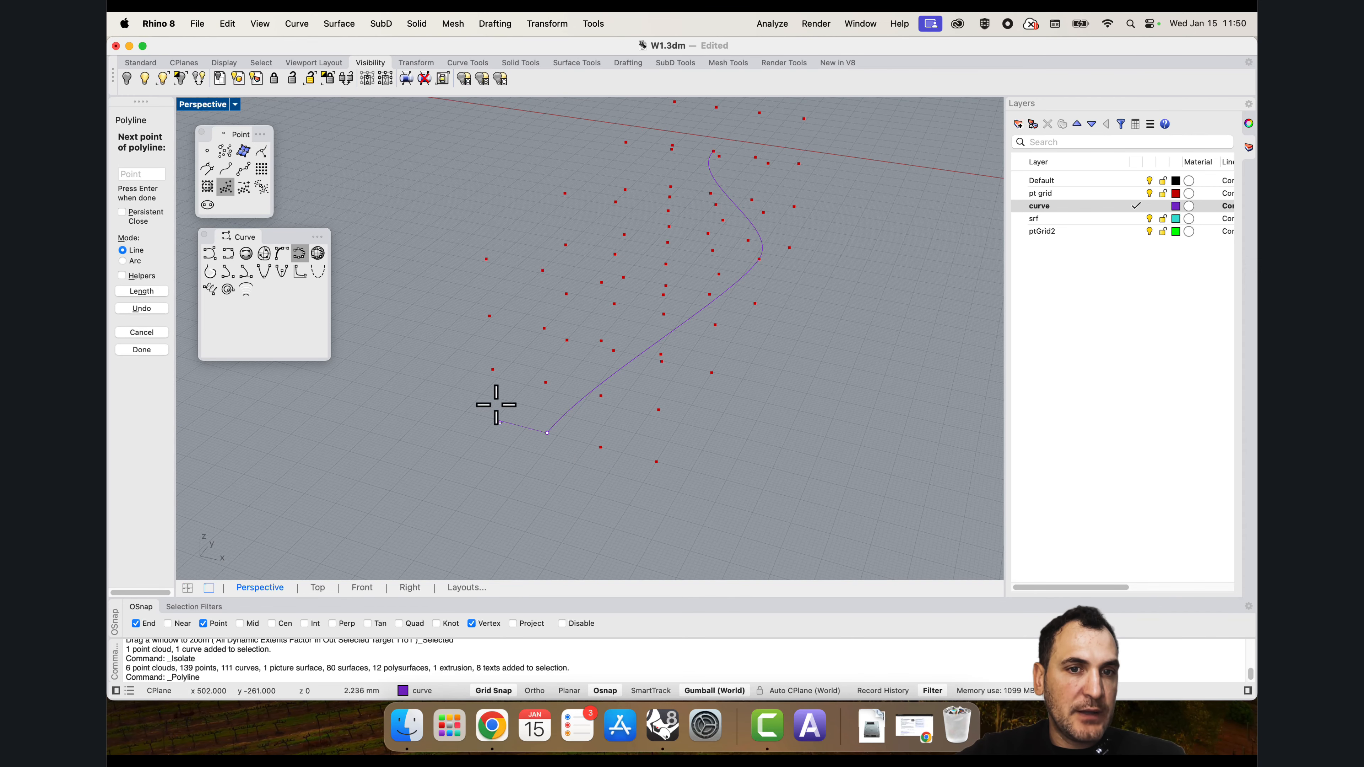
click(493, 368)
click(546, 382)
key(Return)
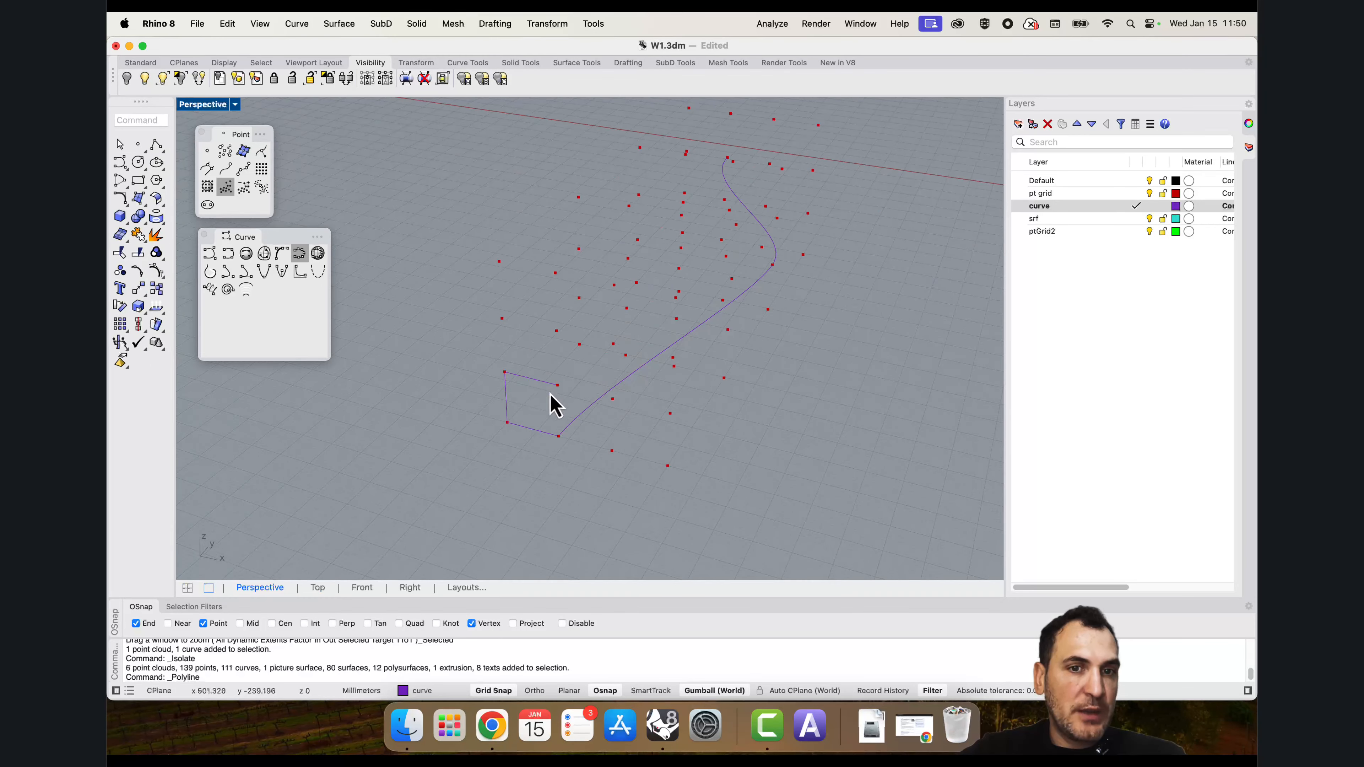
Step: Sweep the open polyline profile along the handle curve with Sweep1, keeping the cross sections unchanged
text(swe)
key(Return)
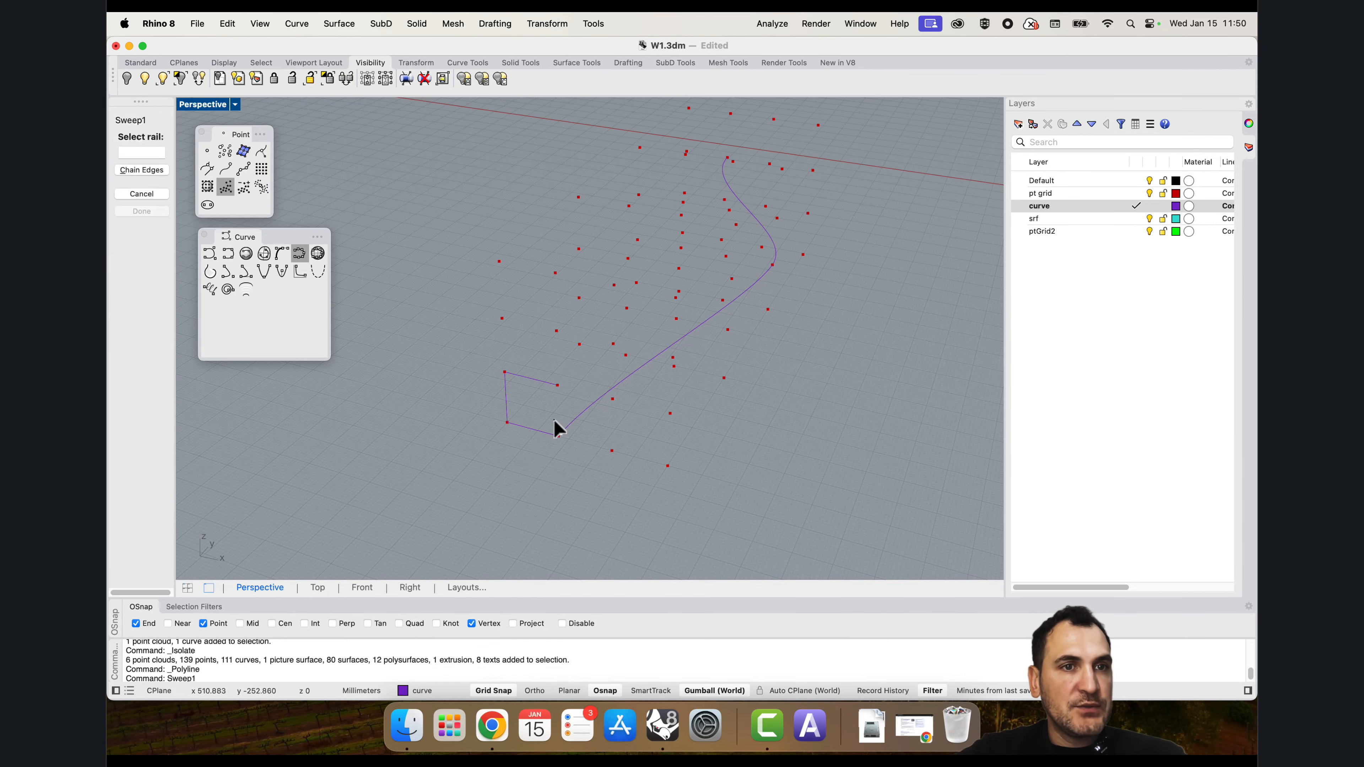
click(574, 423)
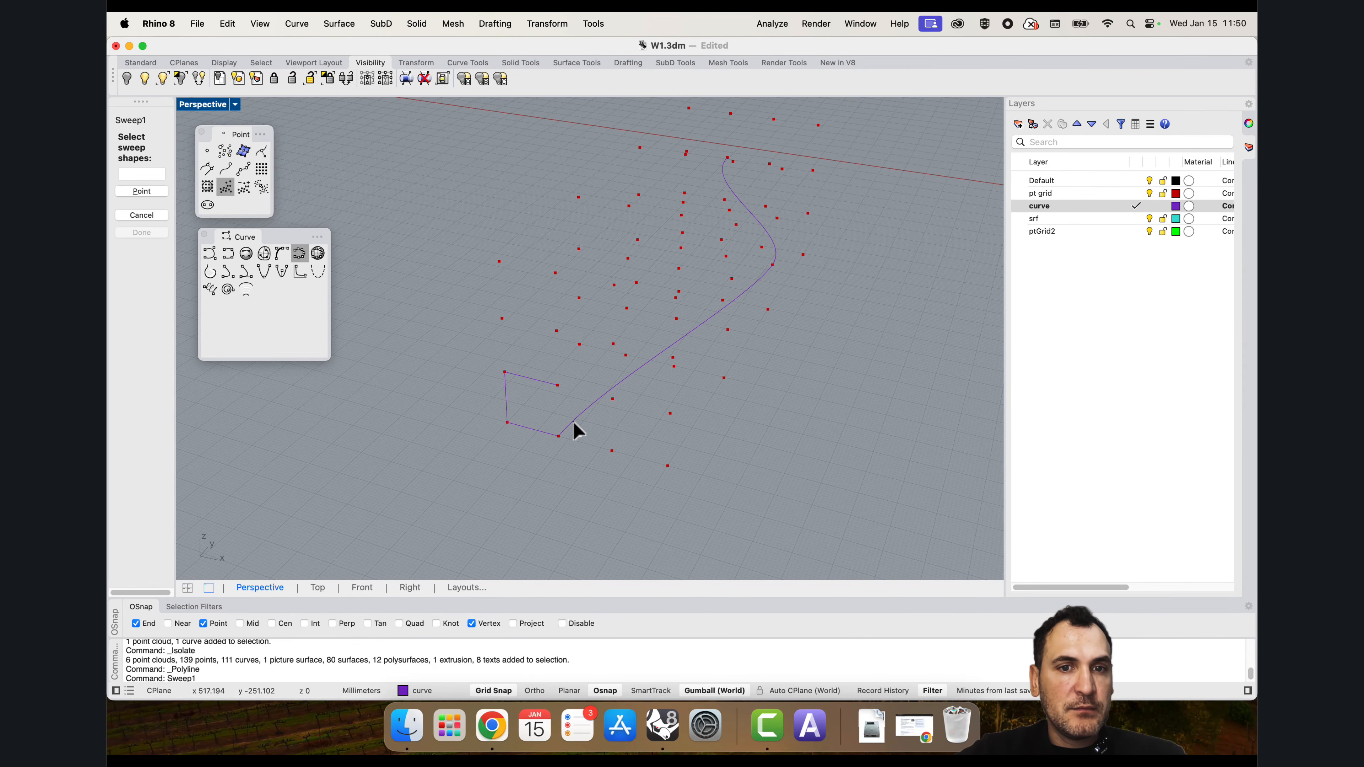
click(542, 433)
key(Return)
click(1017, 490)
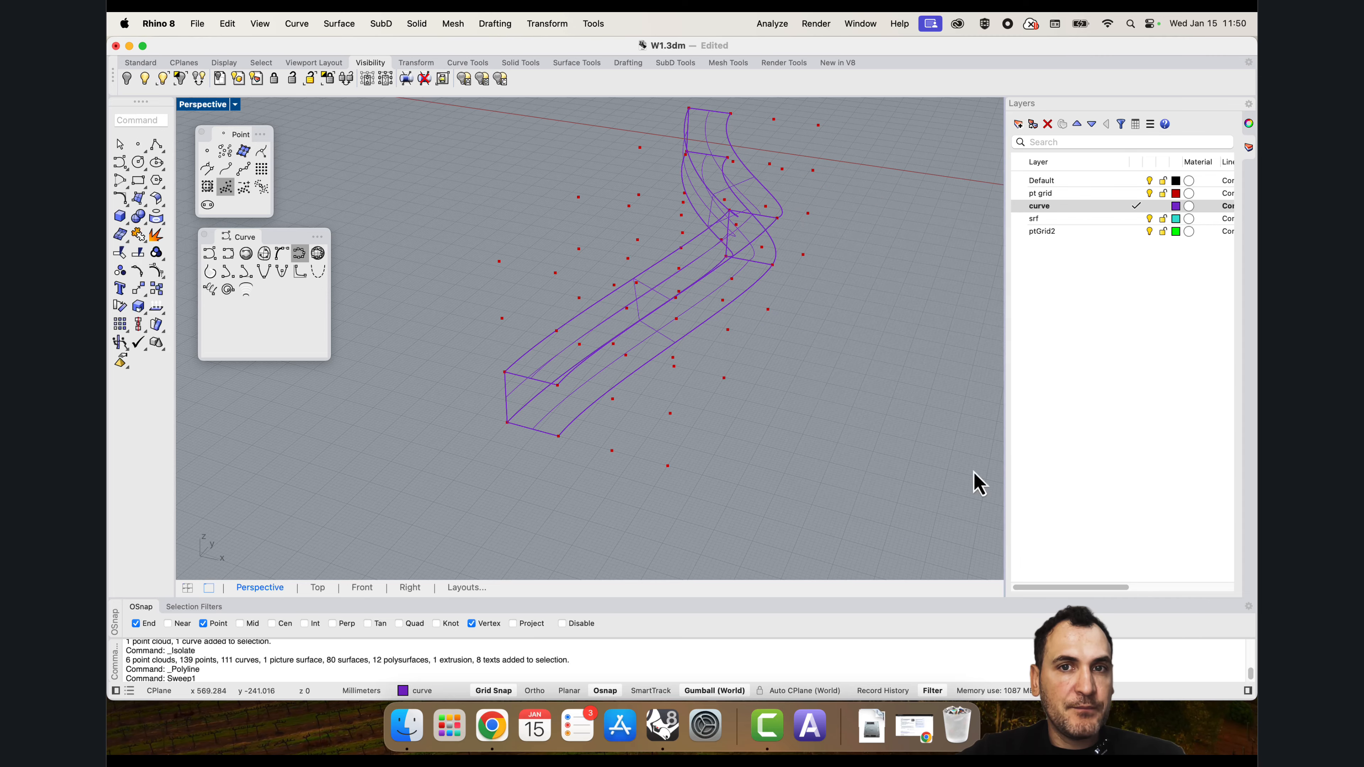
Step: Inspect the sweep at the rail's bend, undo the sweep and its profile polyline, and redo both
right_drag(838, 419, 736, 331)
scroll(754, 340, up, 3)
click(747, 366)
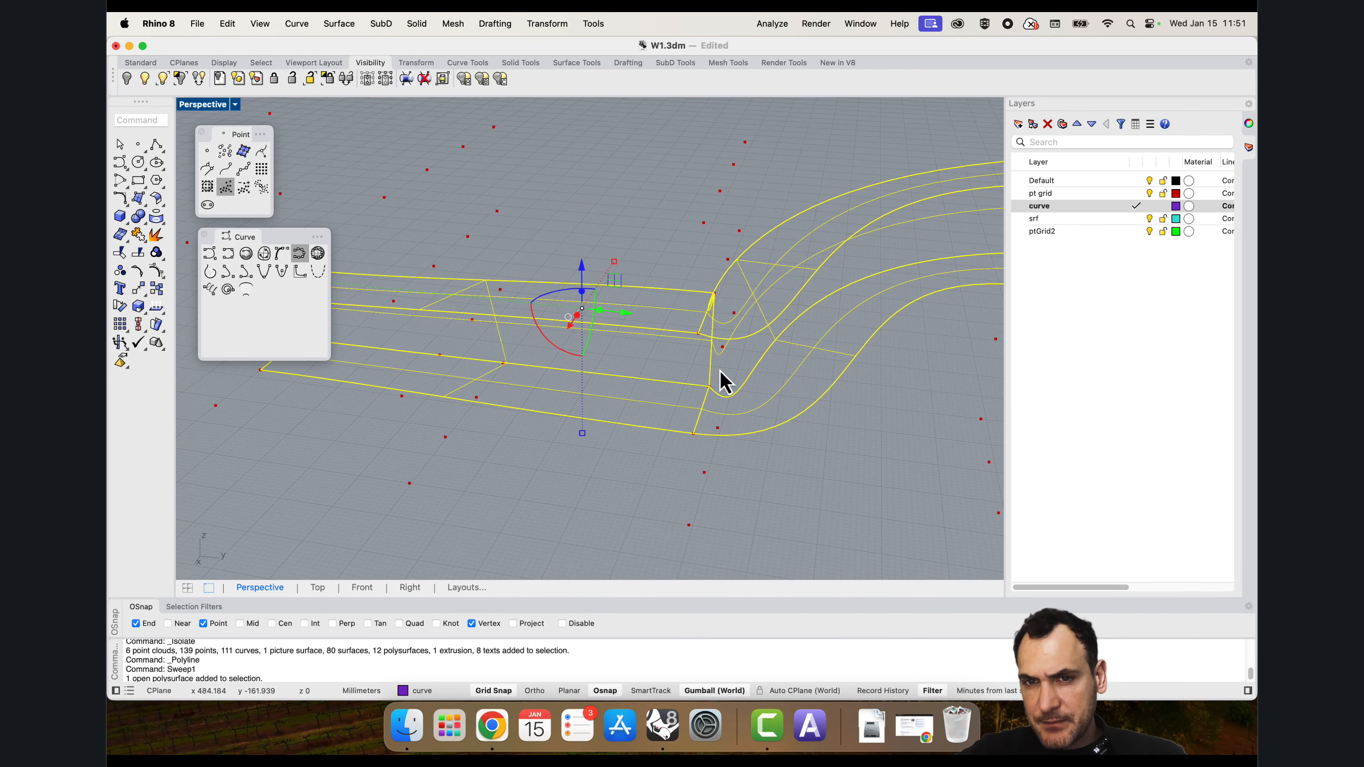
scroll(750, 386, down, 3)
key(super+z)
click(742, 421)
right_drag(741, 421, 626, 406)
scroll(625, 407, down, 3)
click(707, 490)
right_drag(690, 490, 553, 418)
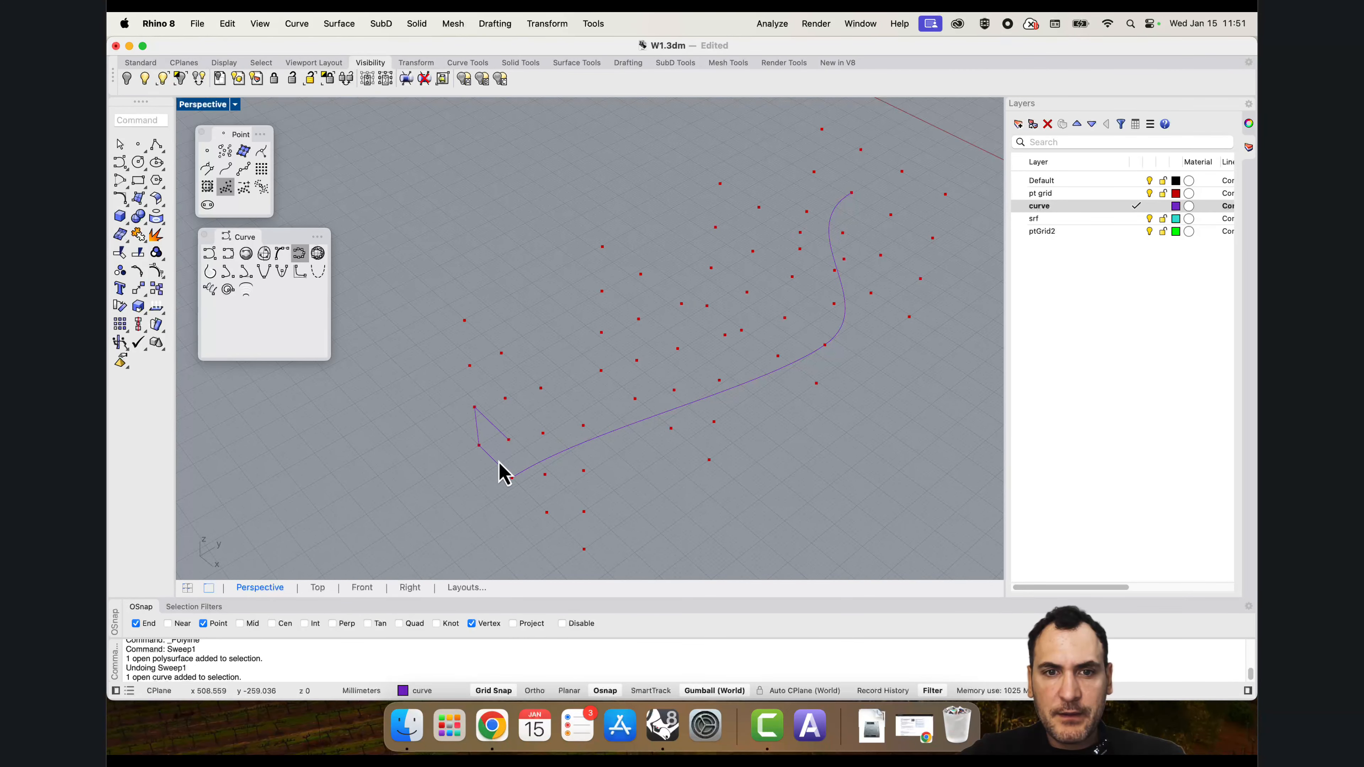
right_drag(485, 472, 564, 456)
key(super+z)
key(super+shift+z)
key(super+shift+z)
key(Escape)
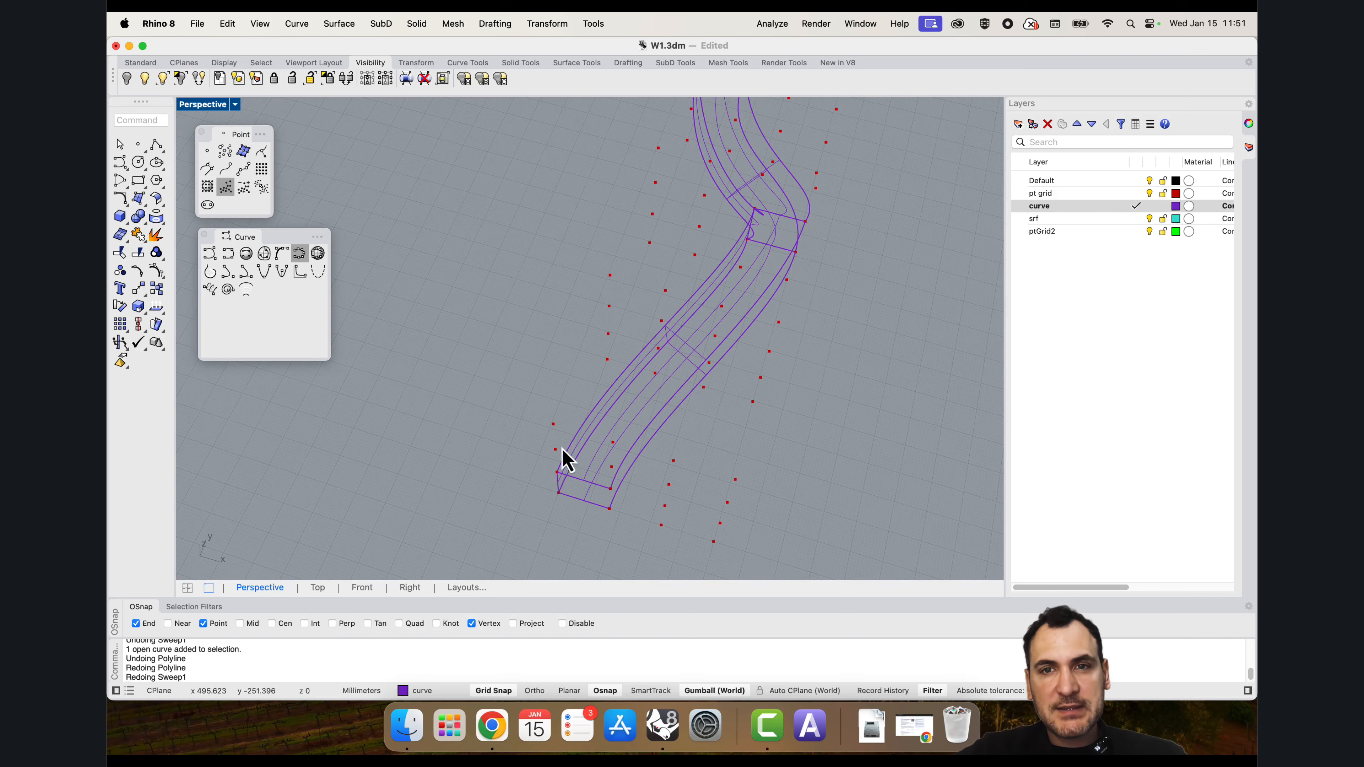
Step: Delete the swept polysurface, keeping the rail curve and the polyline profile
right_drag(799, 284, 747, 348)
click(740, 350)
click(789, 369)
mouse_move(681, 309)
right_down()
mouse_move(697, 369)
mouse_move(686, 334)
right_up()
shift+click(686, 335)
key(Delete)
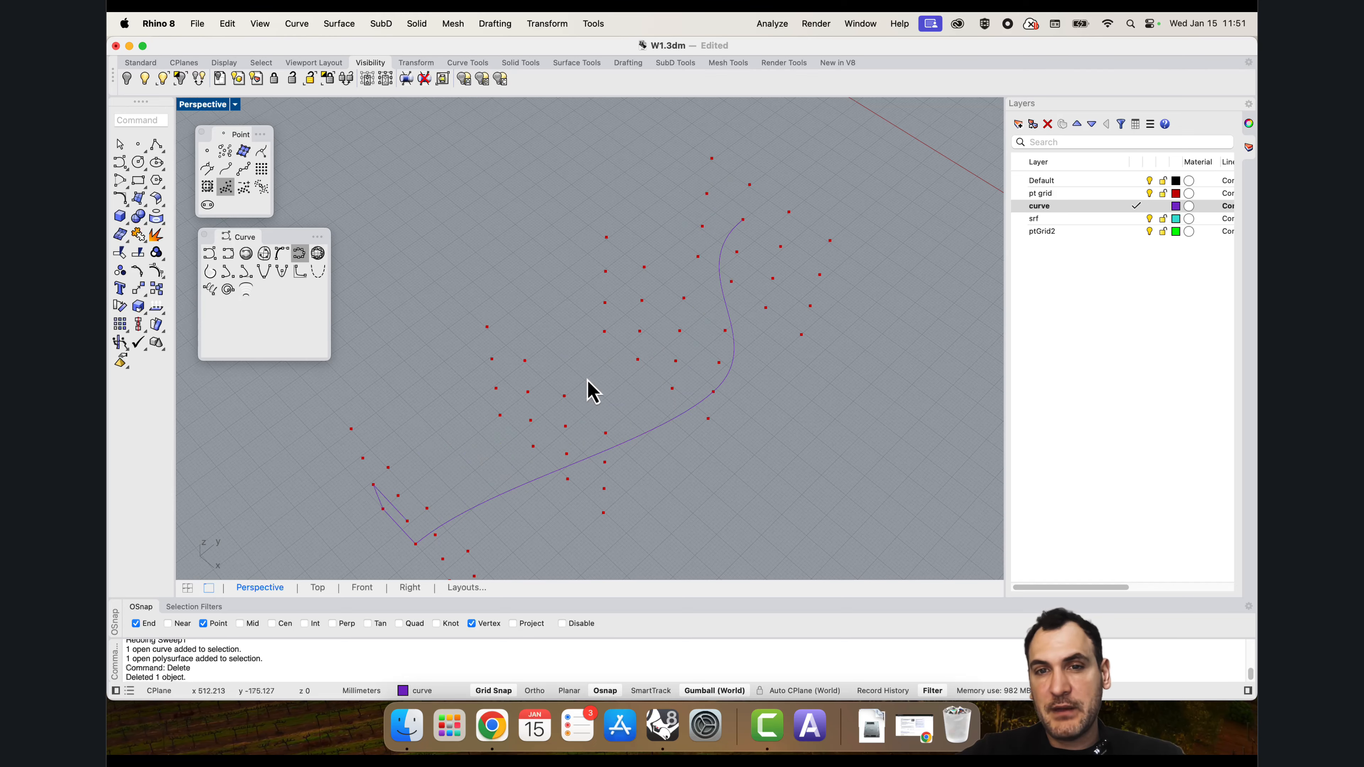
Step: Narrow the polyline profile by moving its two outer corner points along the X axis toward the rail
right_drag(588, 390, 596, 482)
click(611, 476)
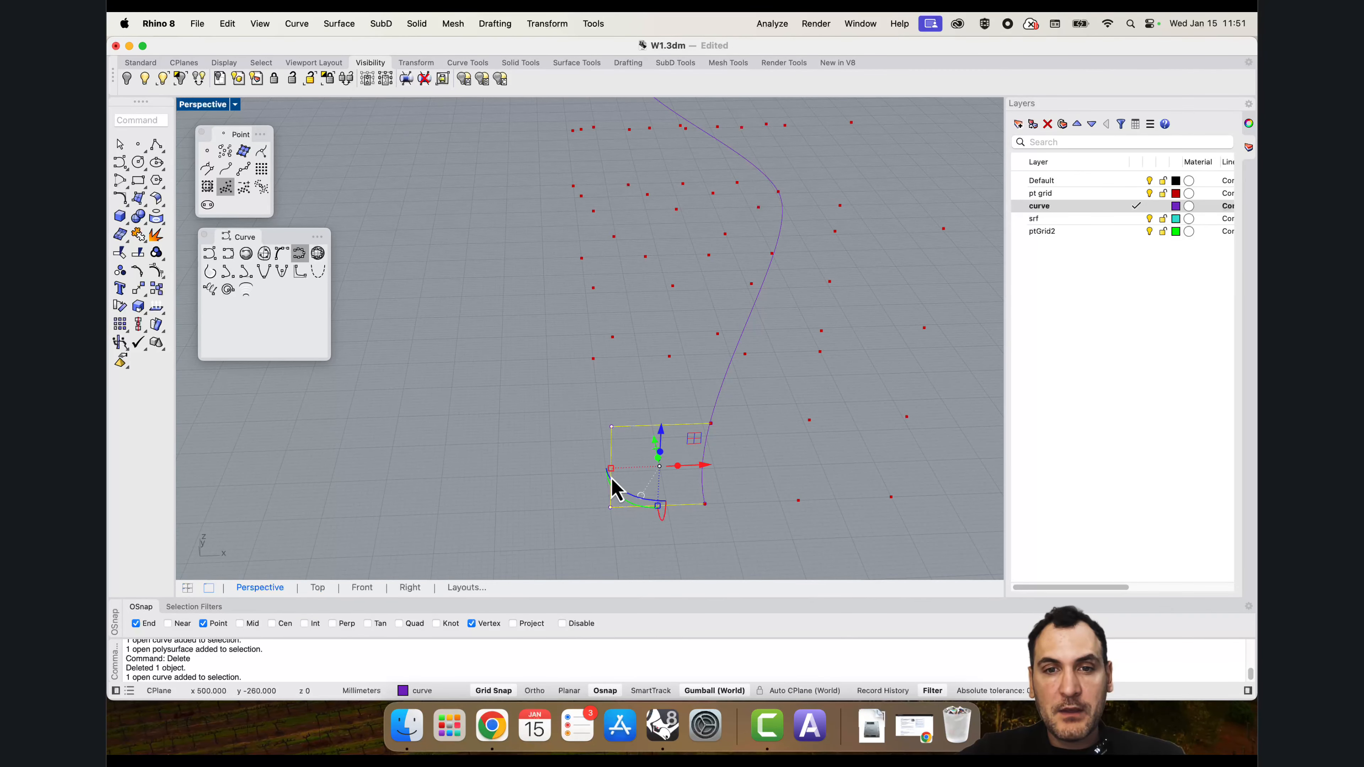
drag(592, 539, 636, 397)
drag(654, 468, 706, 465)
right_drag(707, 465, 666, 448)
click(666, 448)
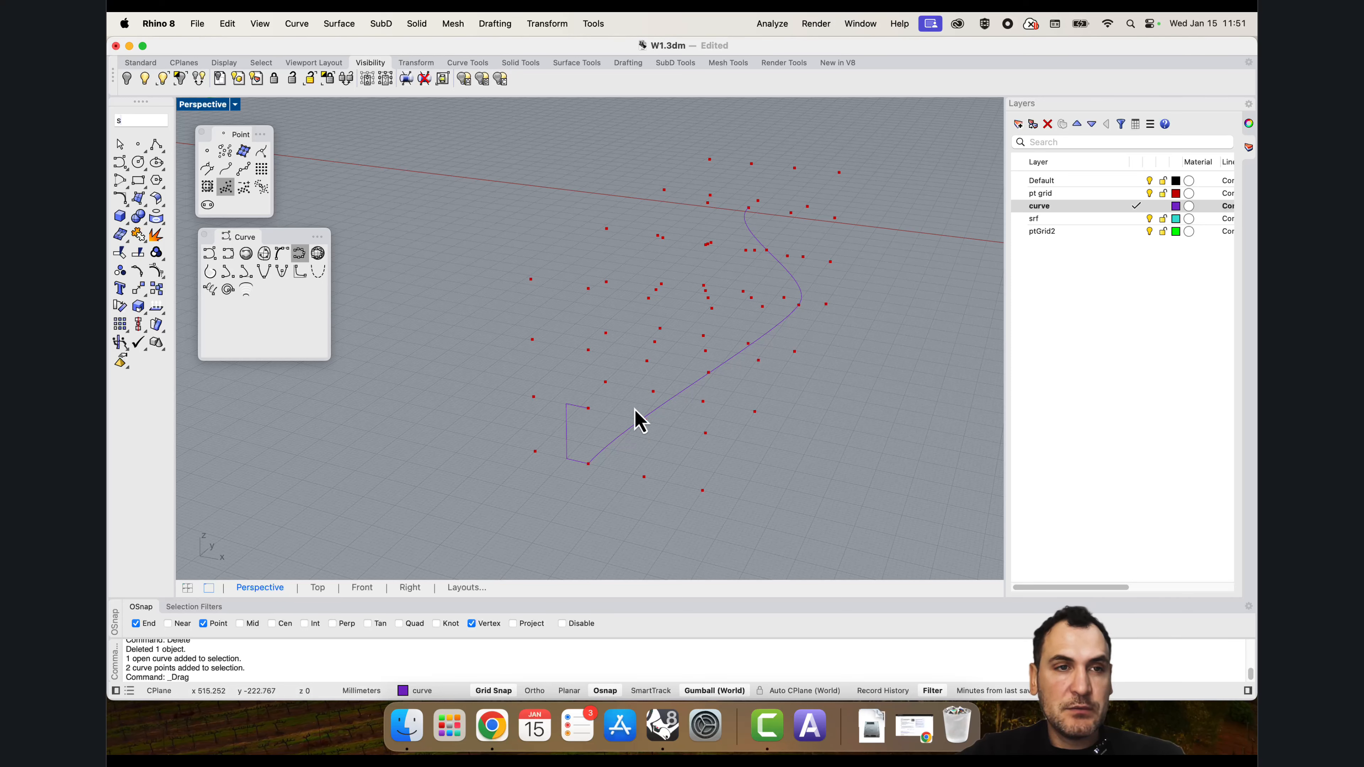
Step: Try a Freeform Sweep1 of the narrowed profile along the handle curve and check the preview at the bend
text(weep1)
key(Return)
click(611, 451)
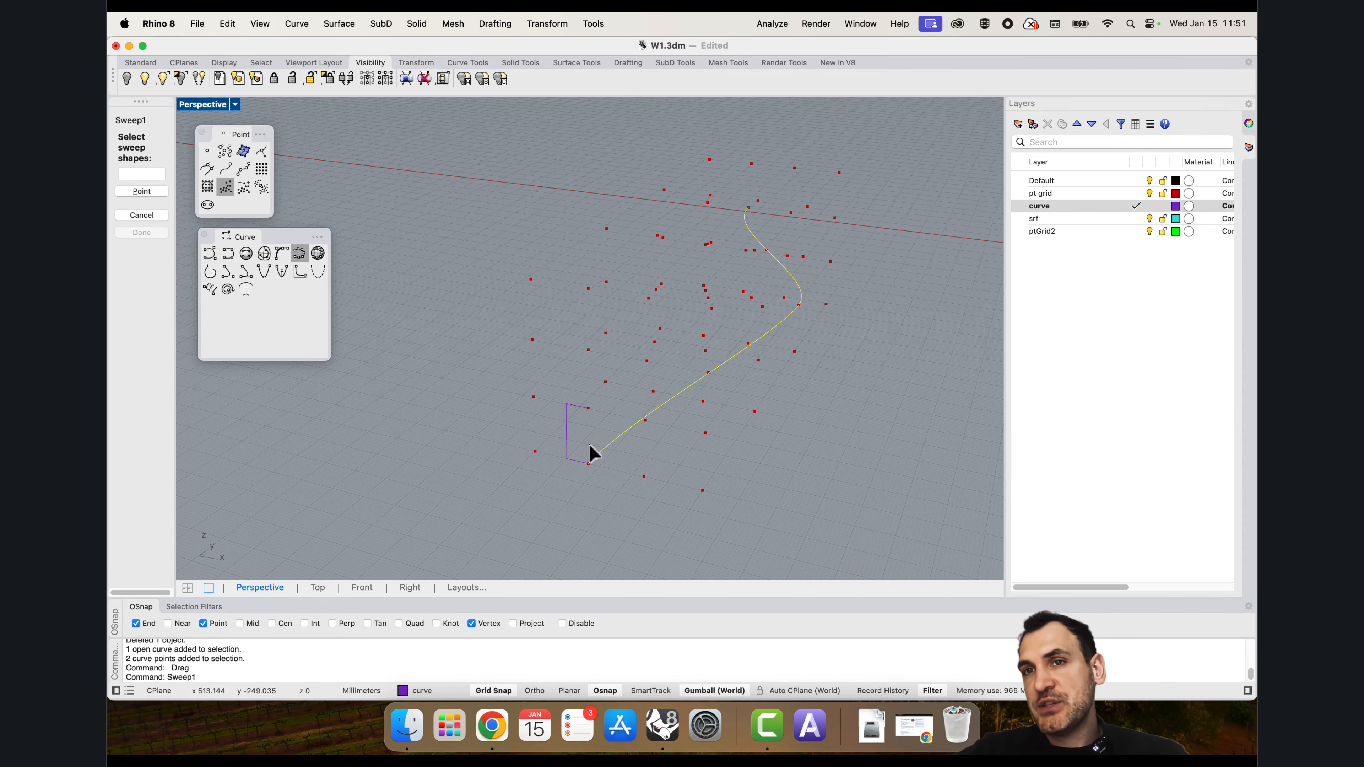
click(566, 459)
key(Return)
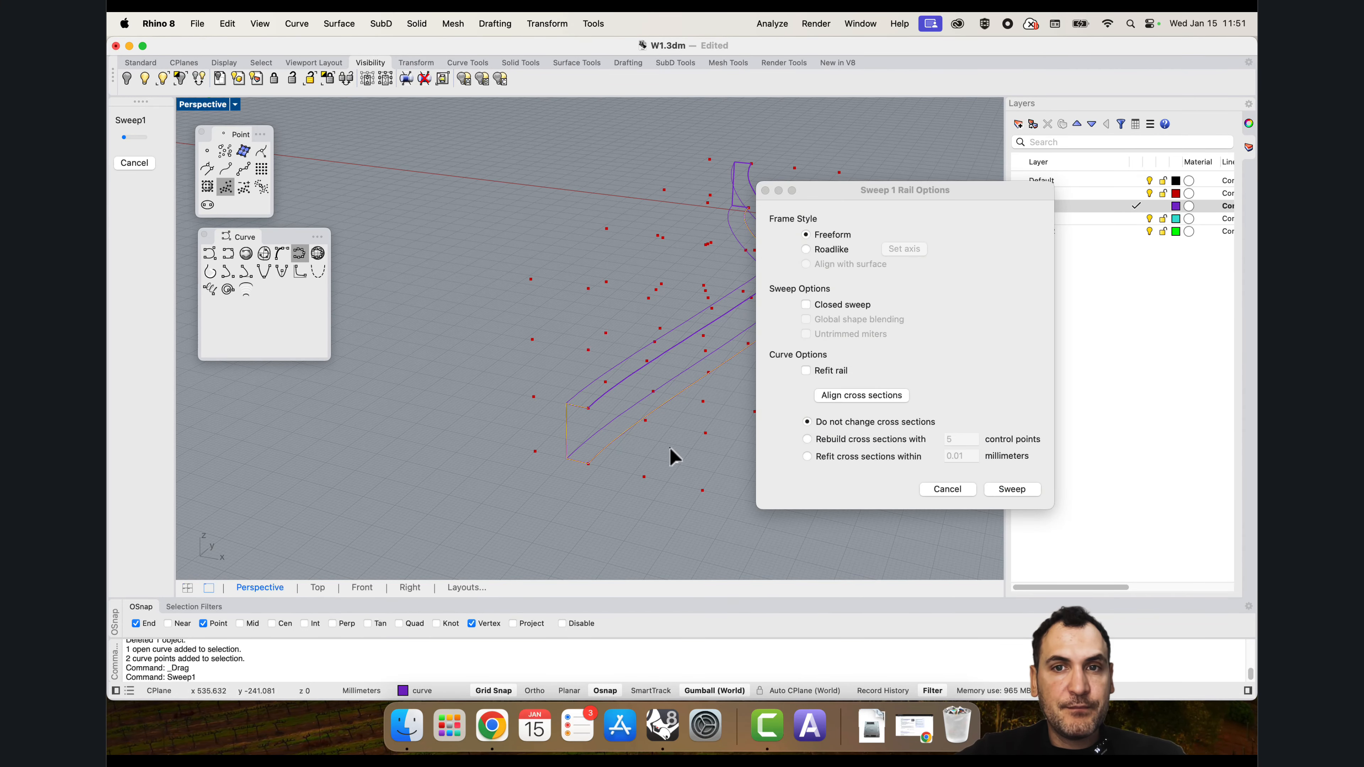
drag(859, 194, 1001, 187)
right_drag(794, 291, 618, 419)
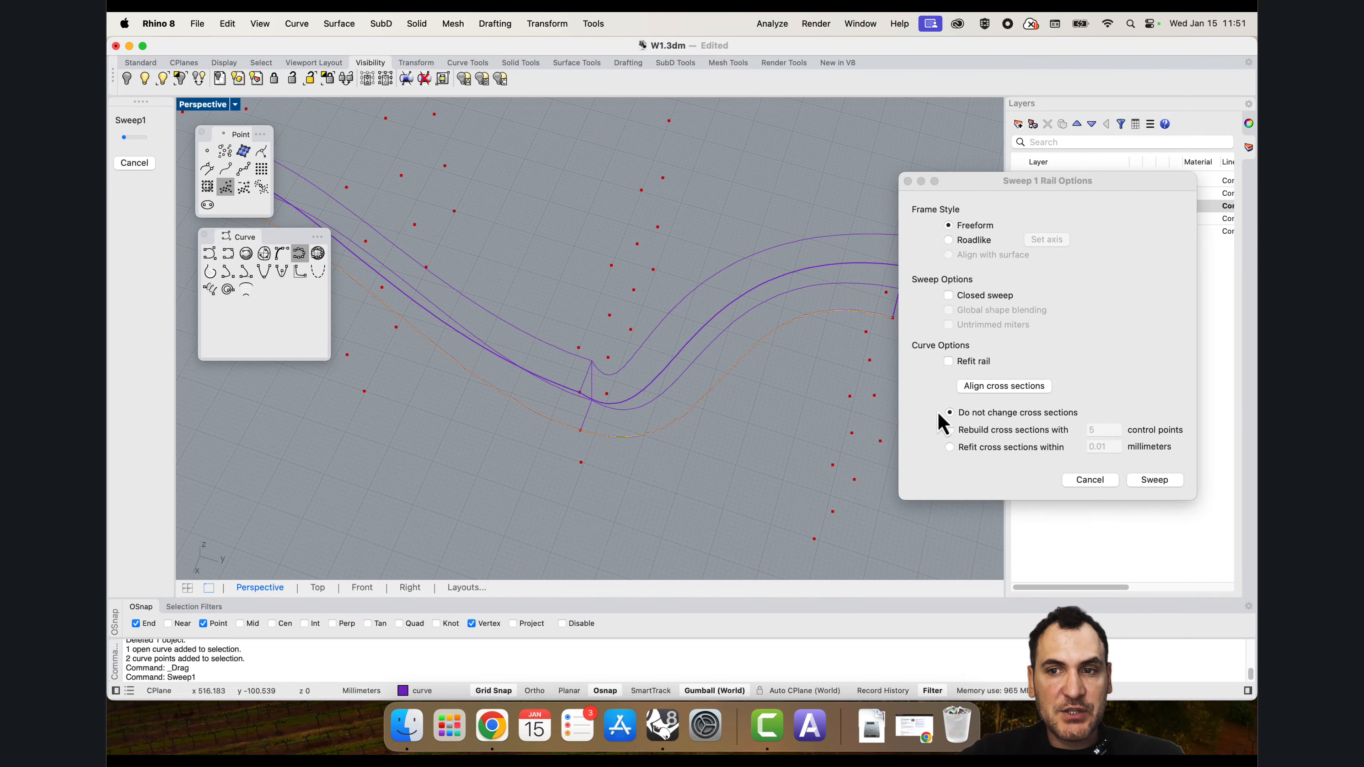
click(1076, 484)
Step: Show the rail curve's control points and adjust the handle point nearest the middle bend
click(609, 440)
right_drag(609, 441, 663, 425)
right_drag(542, 443, 572, 457)
key(F10)
click(512, 447)
drag(563, 437, 521, 449)
Step: Reshape the rail's far segment by moving its two handle points between the middle bend and the far end
click(698, 201)
drag(728, 195, 767, 183)
right_drag(732, 359, 758, 400)
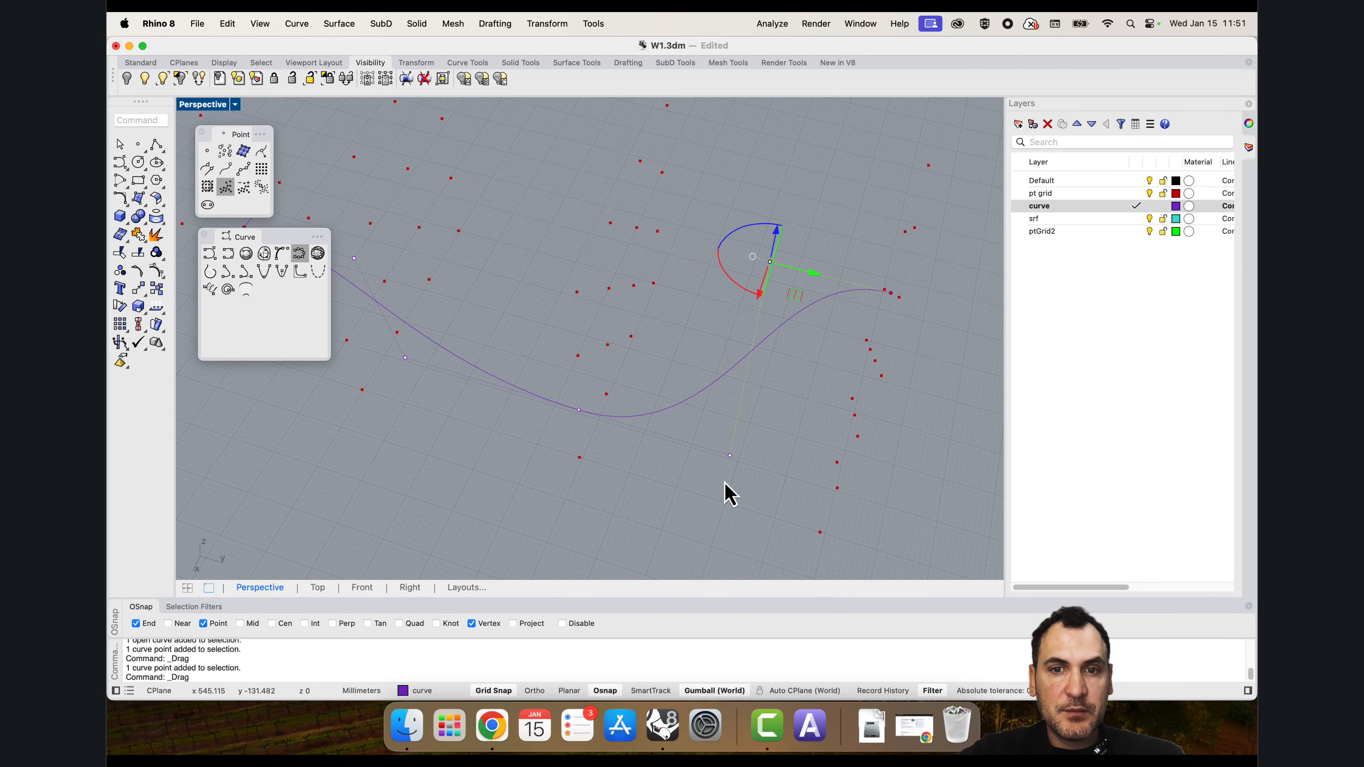
drag(724, 482, 742, 438)
right_drag(737, 478, 774, 416)
mouse_move(838, 341)
mouse_down()
mouse_move(792, 350)
mouse_move(844, 337)
mouse_up()
key(Escape)
key(Escape)
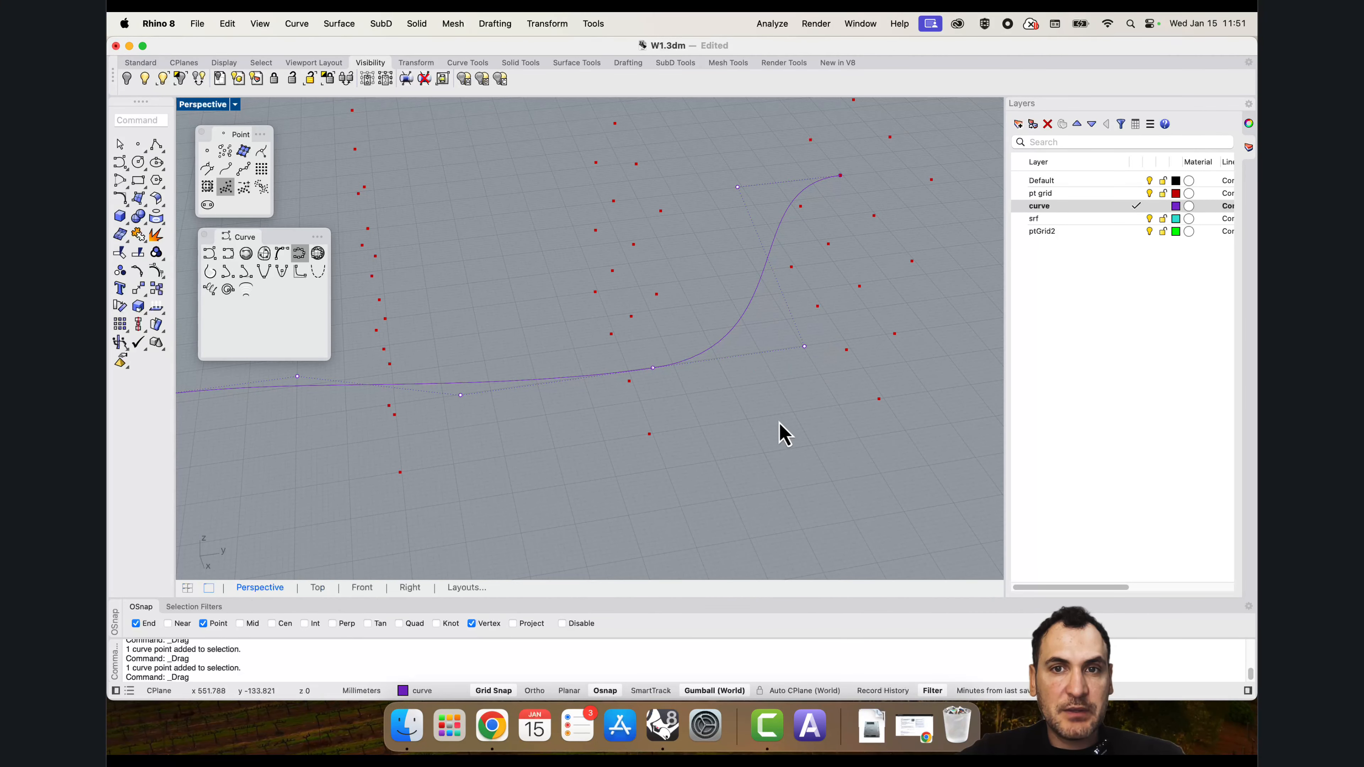
Step: Try a Freeform Sweep1 of the polyline profile along the reshaped rail and inspect the previewed bend
scroll(638, 367, down, 6)
right_drag(638, 367, 660, 345)
text(swe)
key(Return)
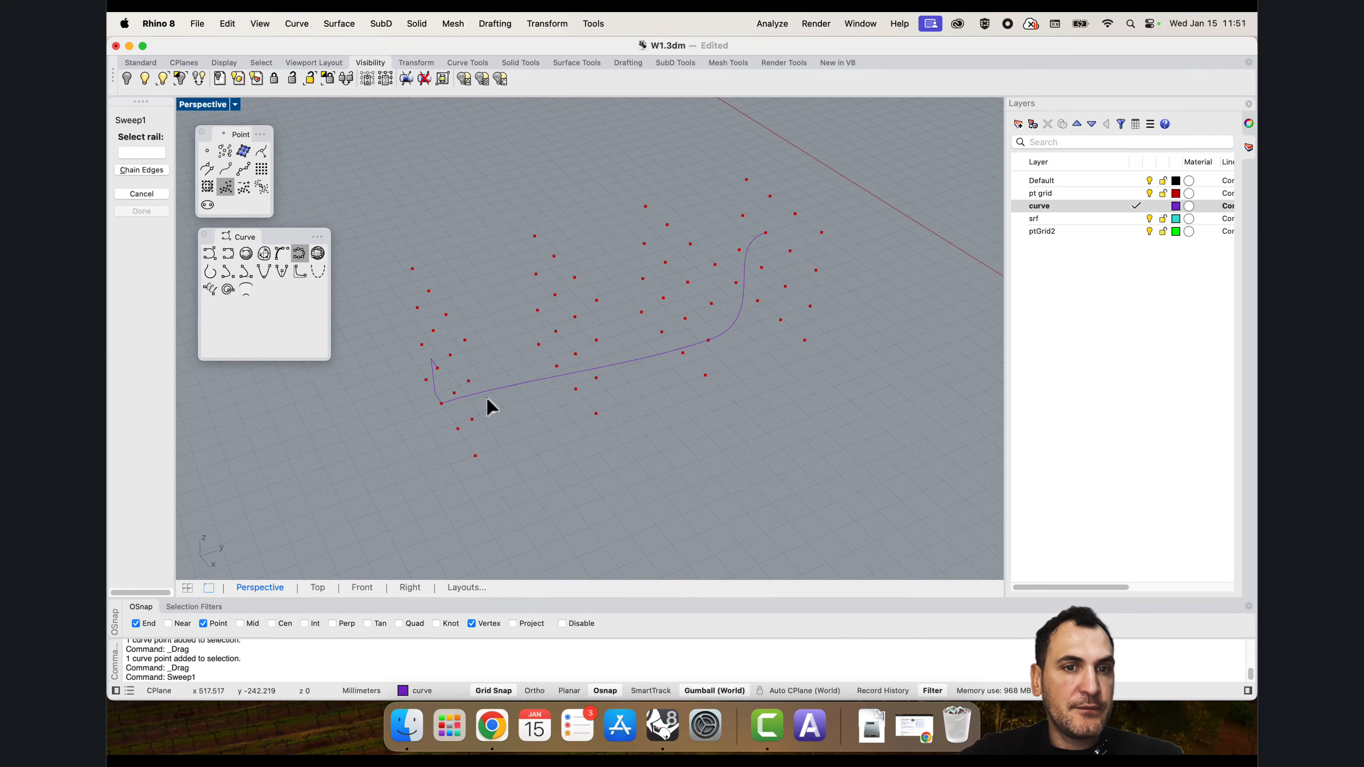
click(481, 393)
click(434, 394)
key(Return)
scroll(721, 295, up, 5)
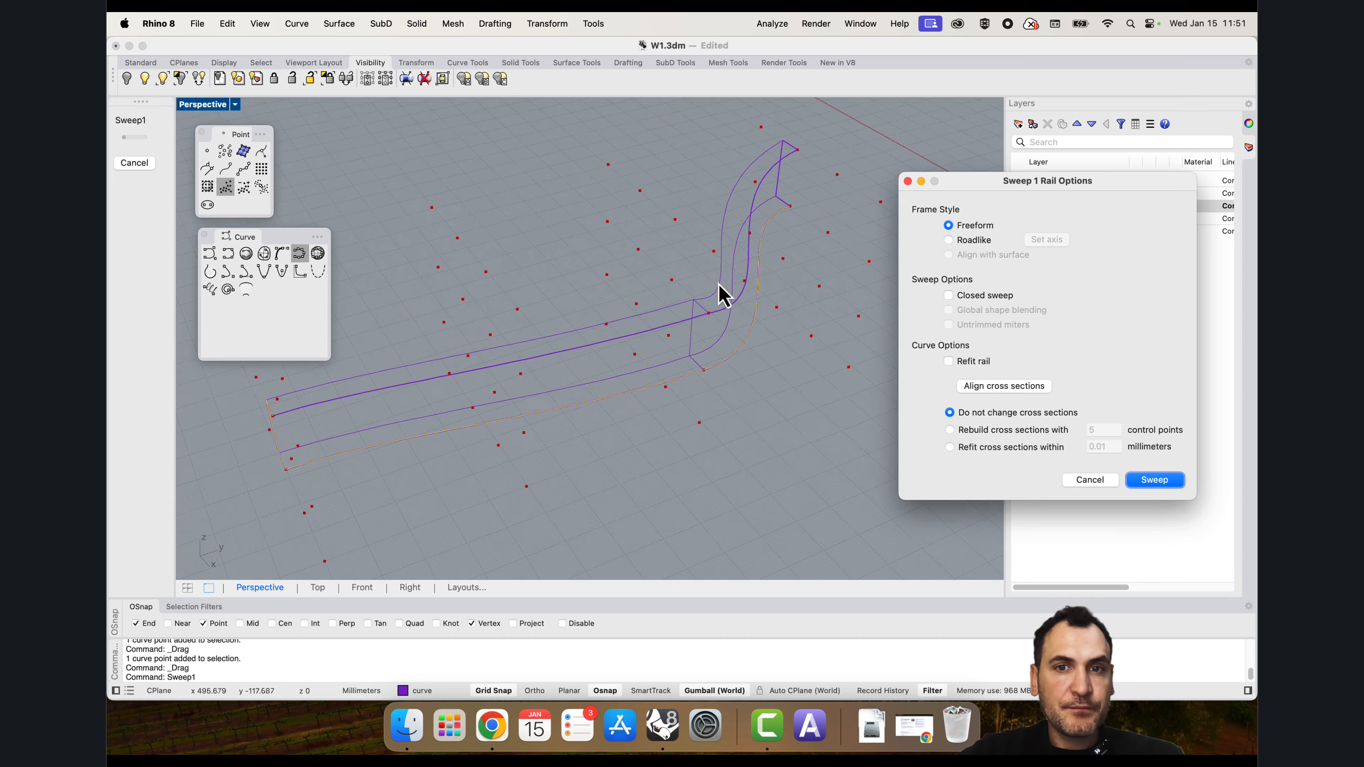
right_drag(600, 355, 690, 403)
scroll(480, 264, down, 6)
key(Escape)
Step: Rebuild the rail curve with 6 points and degree 3, deleting the input curve
click(610, 365)
text(rebuild)
key(Return)
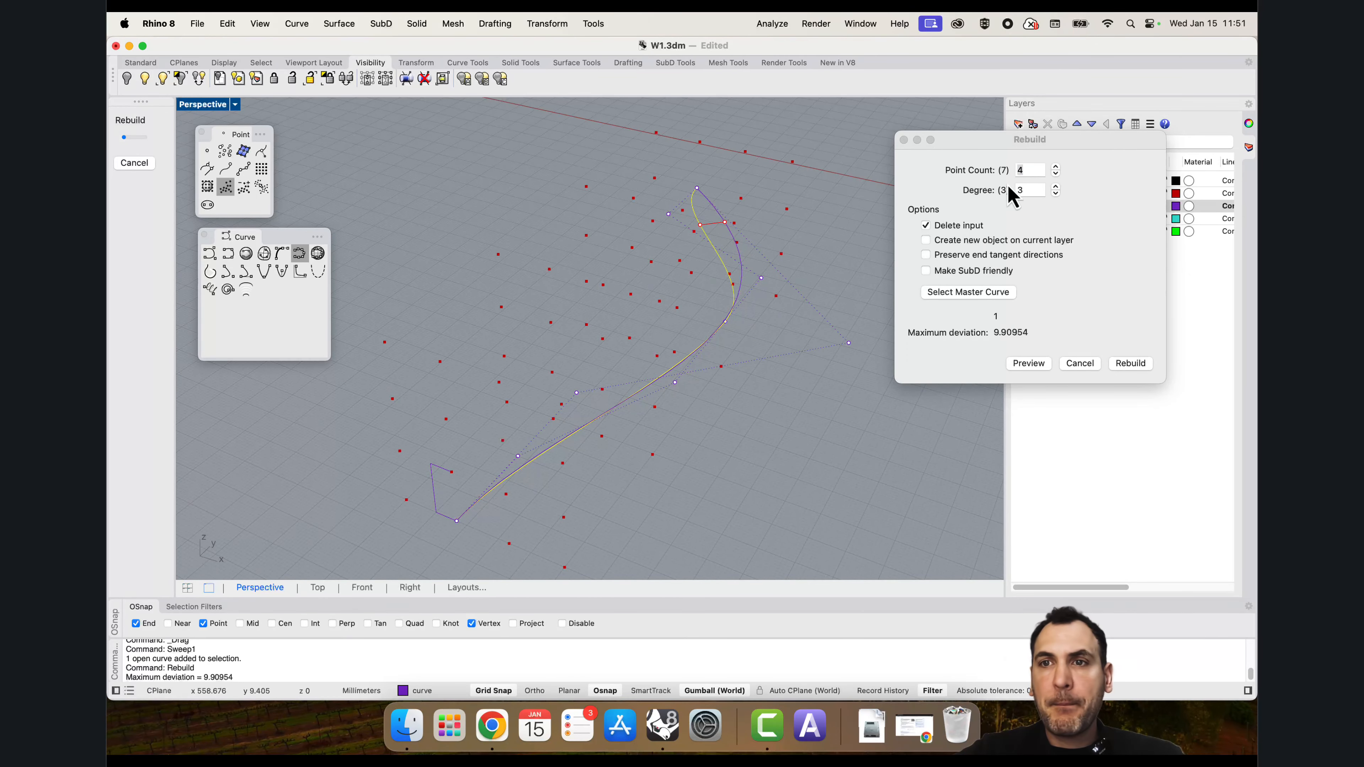
click(1025, 172)
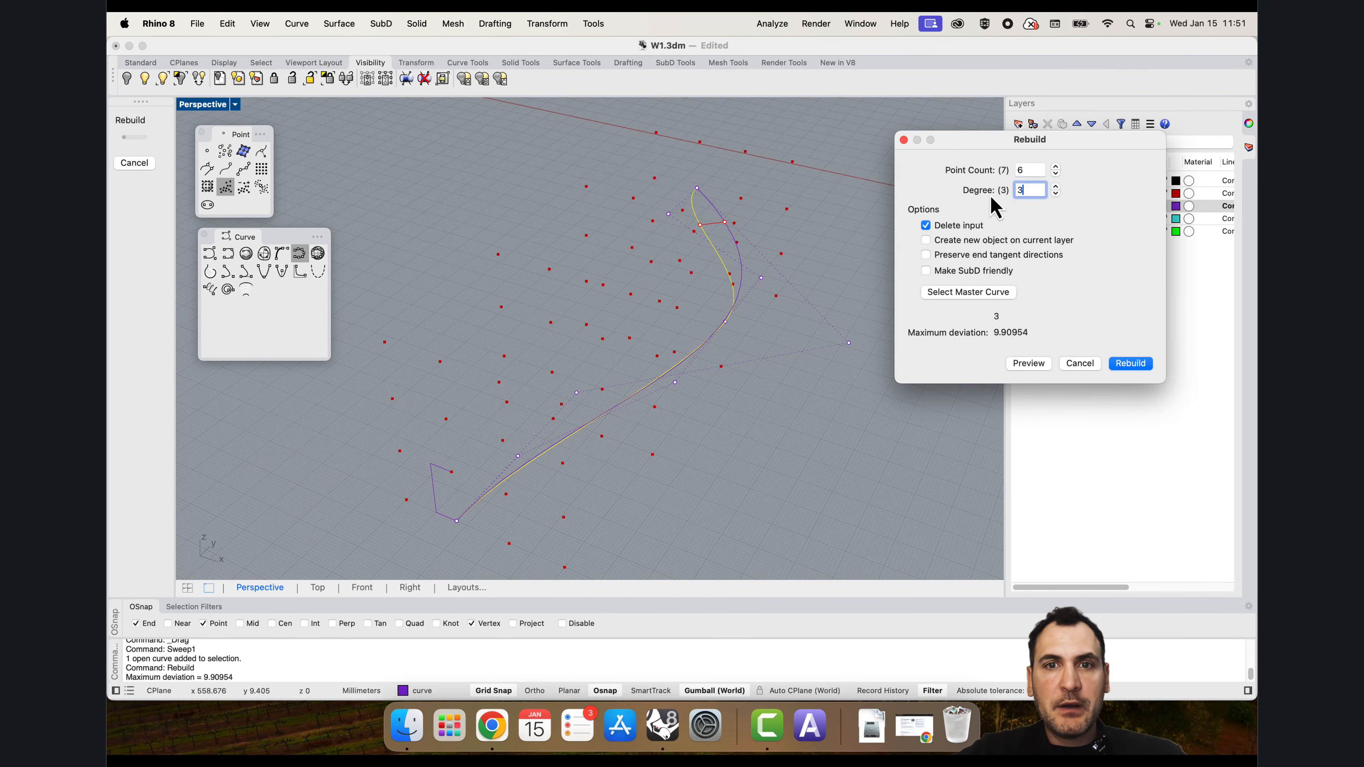
right_drag(791, 303, 736, 314)
click(1128, 365)
click(1127, 366)
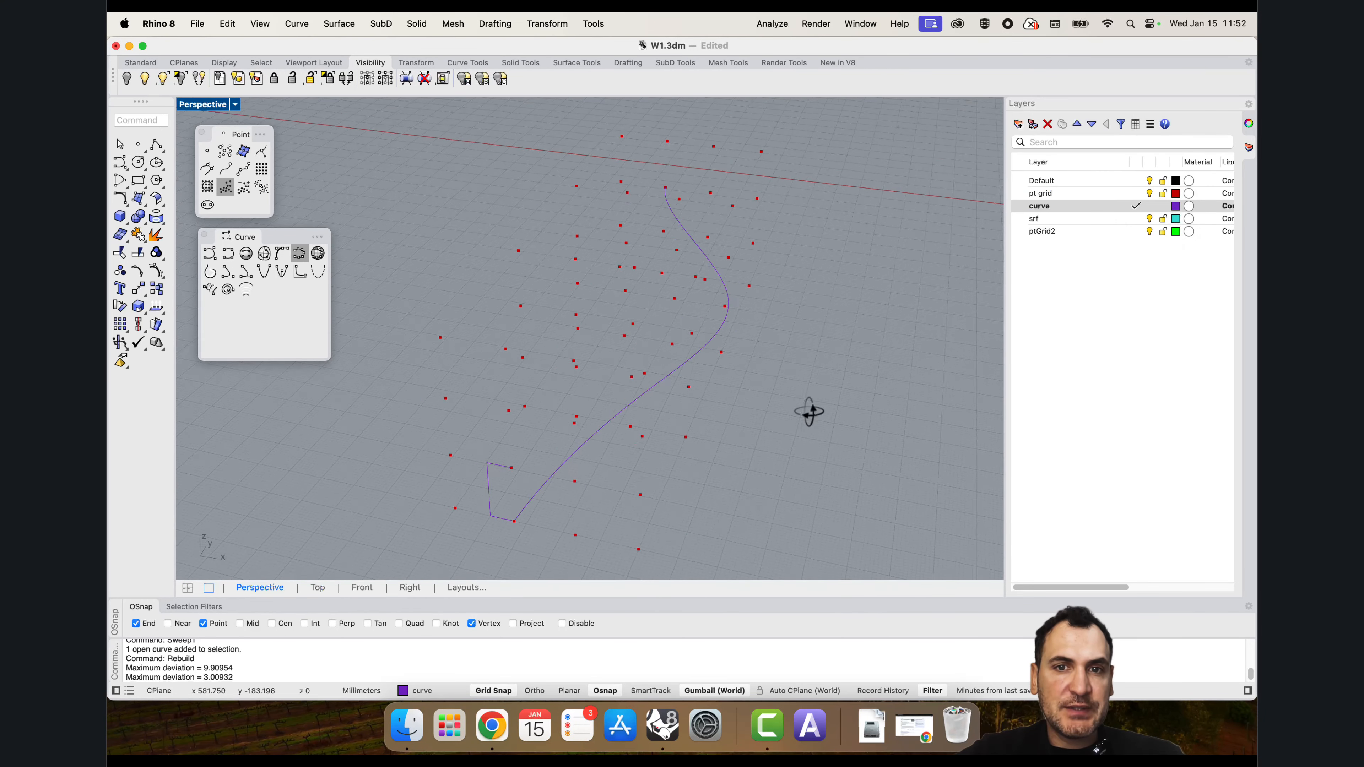
mouse_move(810, 411)
right_down()
mouse_move(811, 380)
mouse_move(800, 403)
right_up()
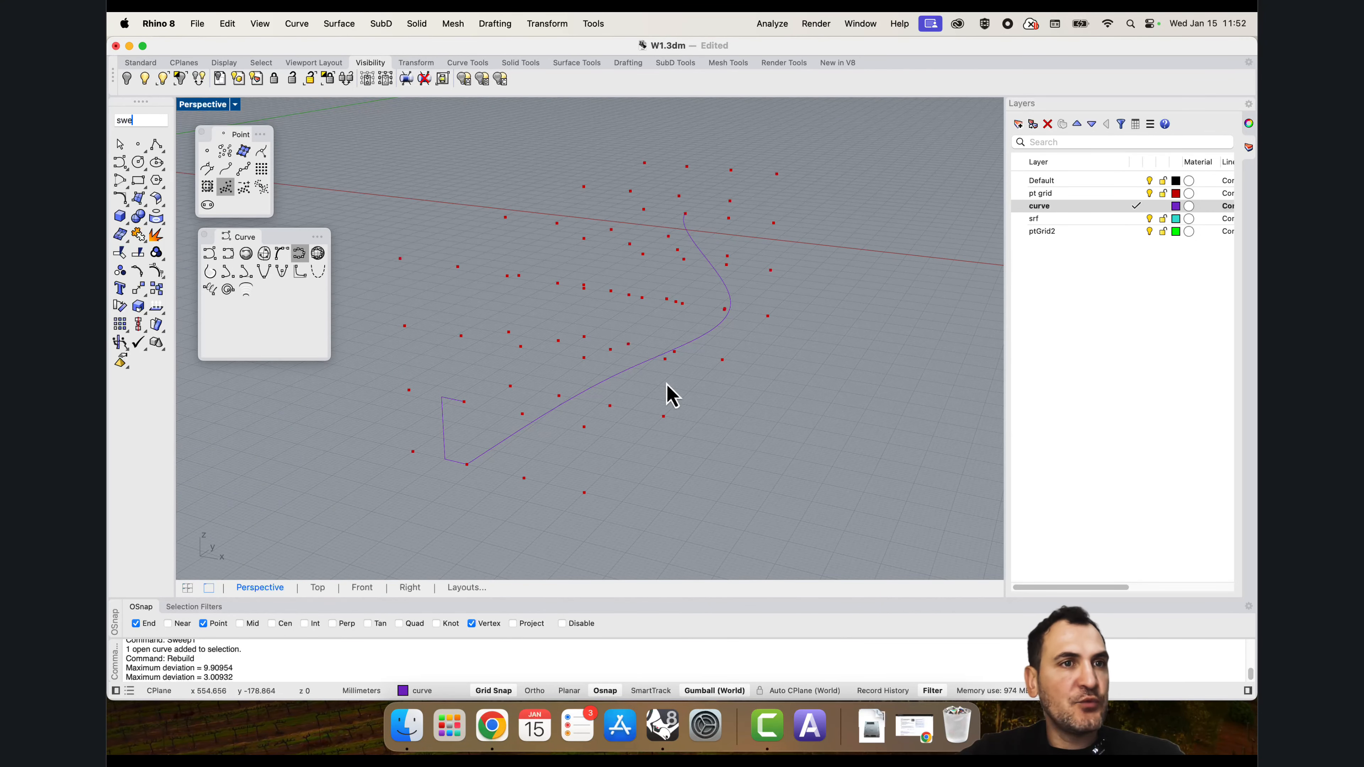
Step: Create a Sweep1 surface with the rebuilt curve as rail and the open polyline at its near end as the shape
text(swe)
key(Return)
click(467, 462)
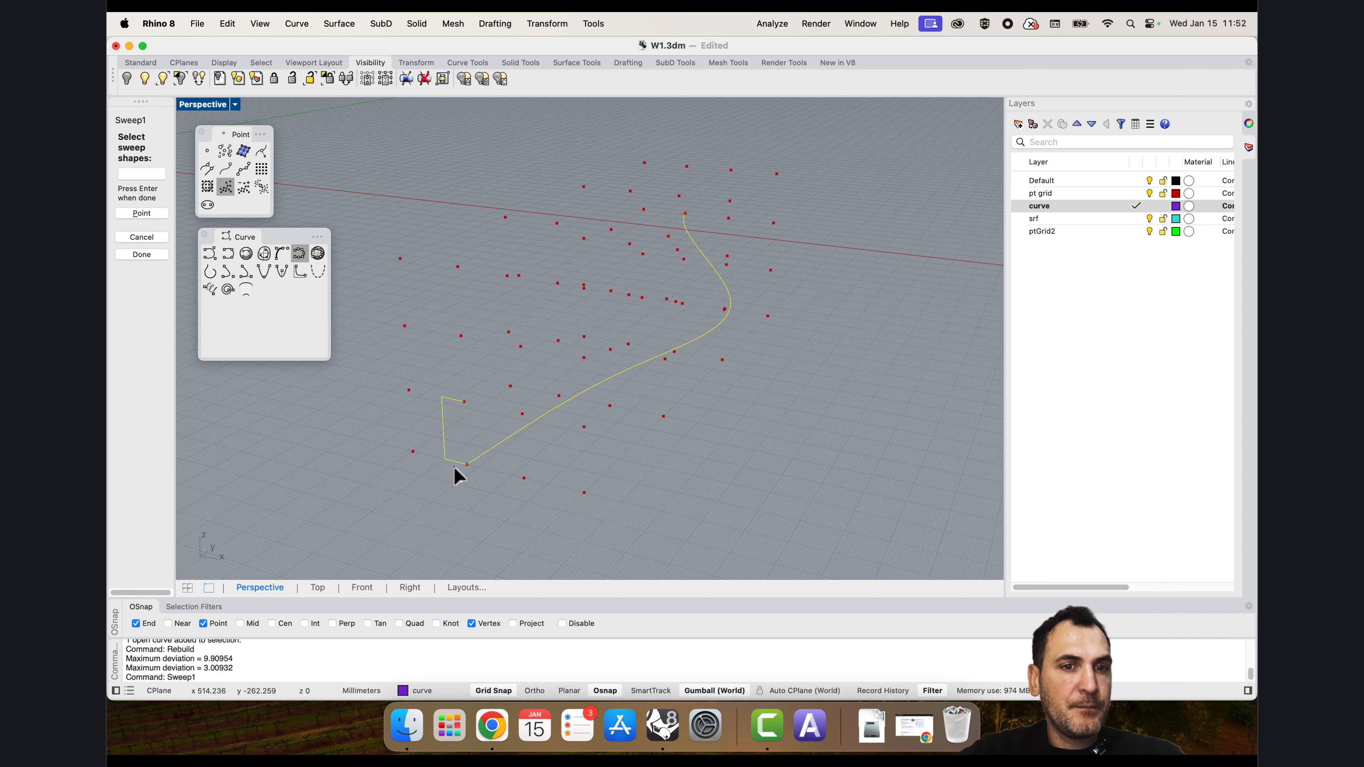
click(455, 469)
key(Return)
key(Return)
right_drag(664, 366, 505, 364)
scroll(493, 352, up, 3)
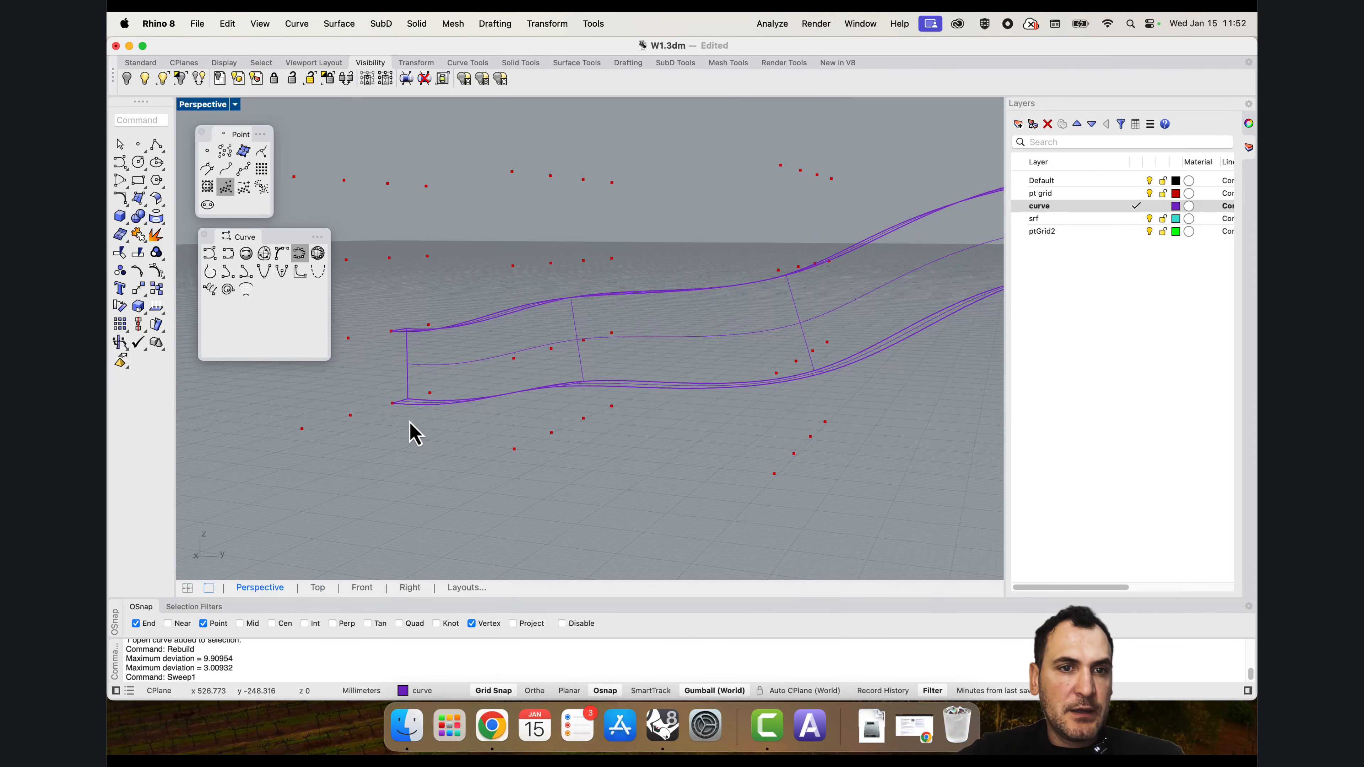
Step: Switch the perspective viewport to Rendered display and examine the swept surface along its bend
click(207, 108)
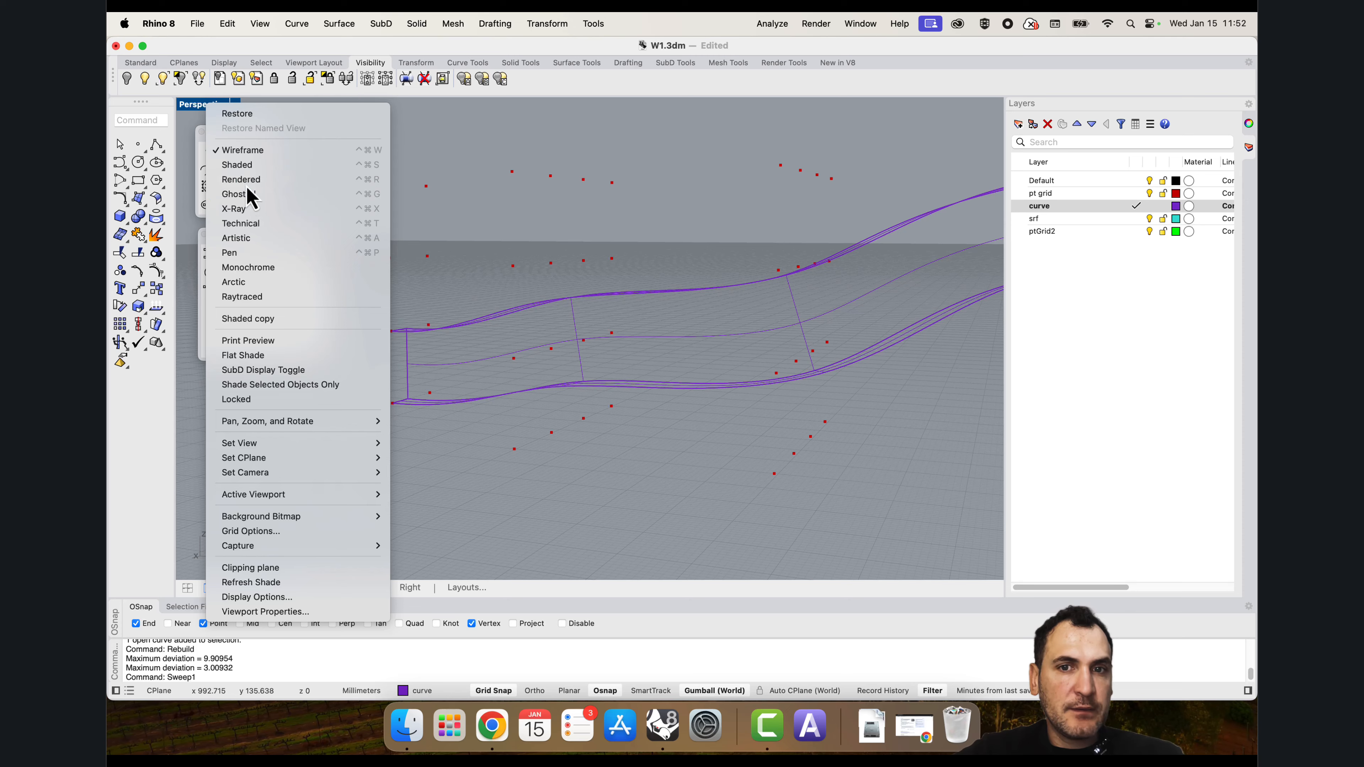
click(241, 180)
right_drag(655, 329, 532, 402)
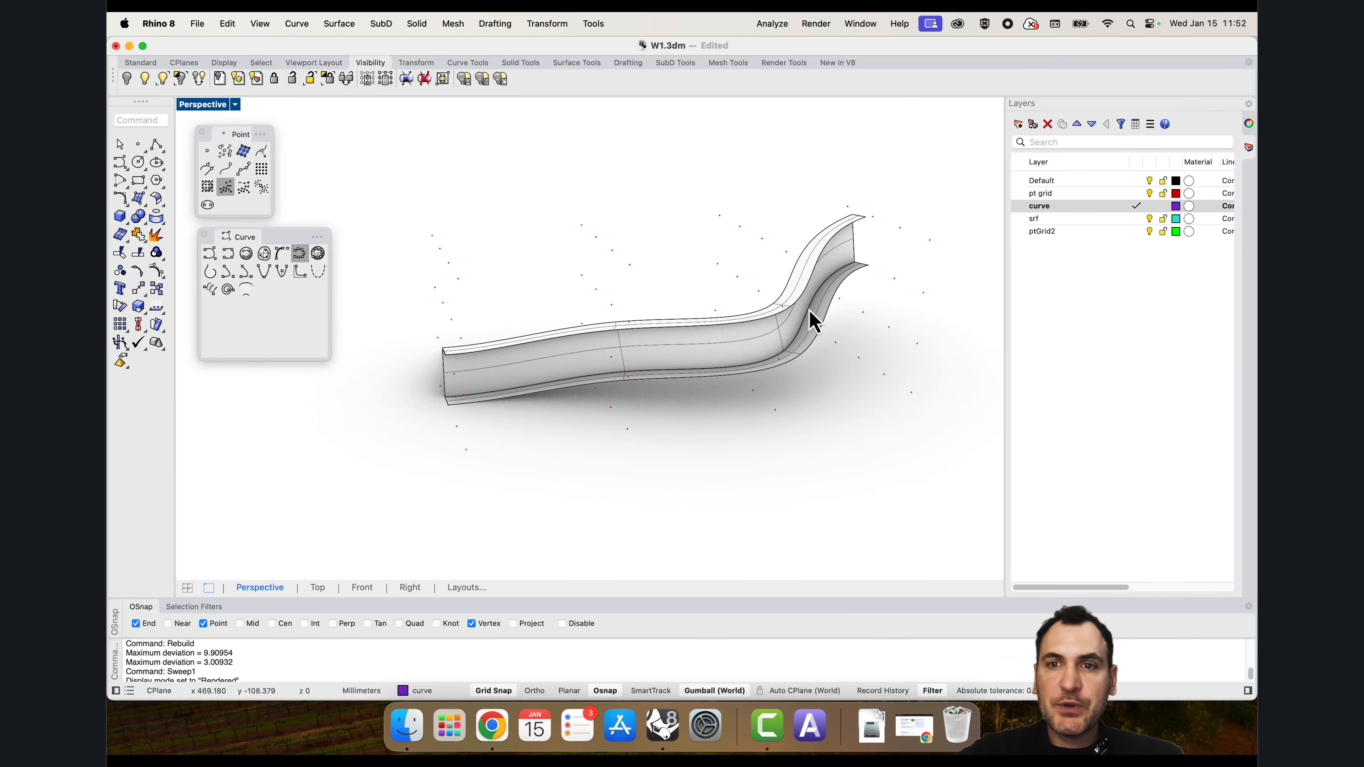
right_drag(813, 321, 649, 323)
Step: Return the perspective viewport to Wireframe display and show all hidden objects
click(217, 105)
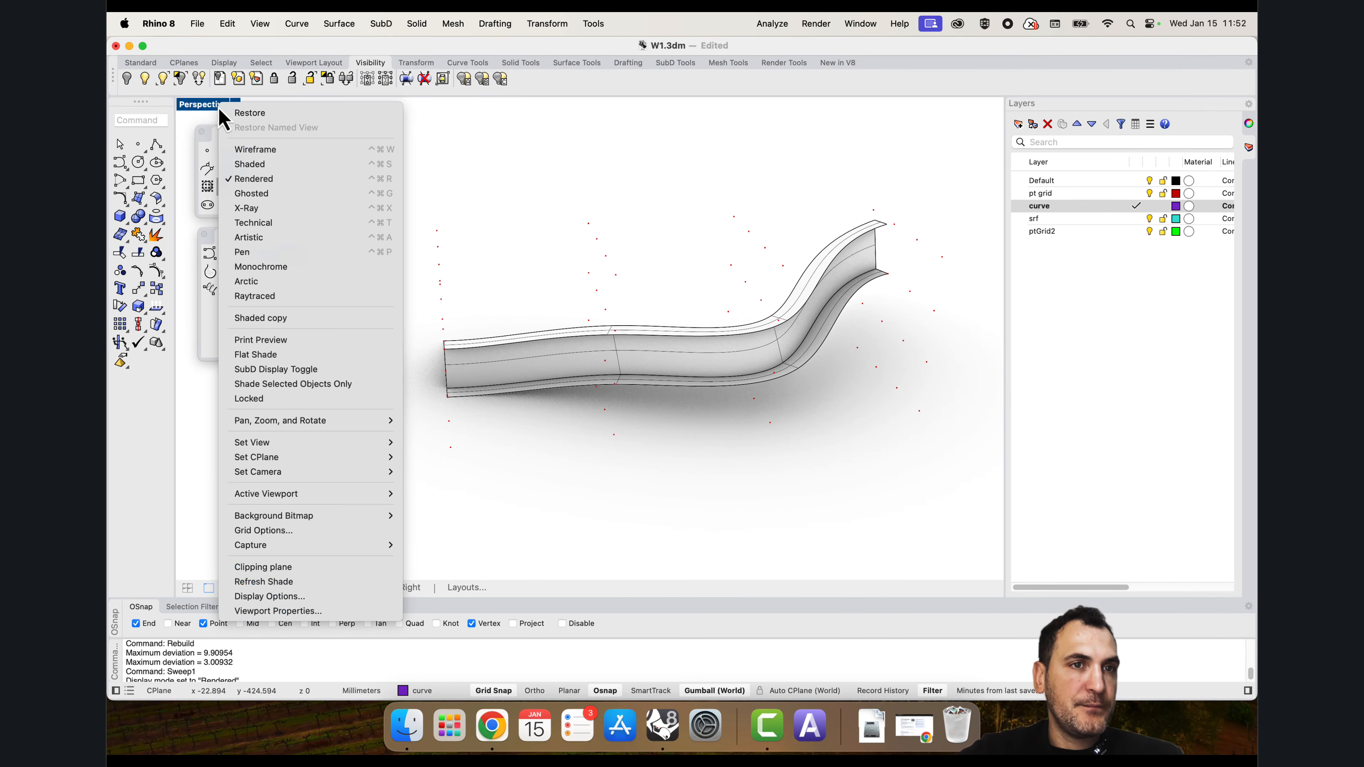
click(256, 150)
right_drag(526, 262, 616, 293)
text(Show)
key(Return)
right_drag(676, 355, 657, 441)
scroll(642, 262, up, 5)
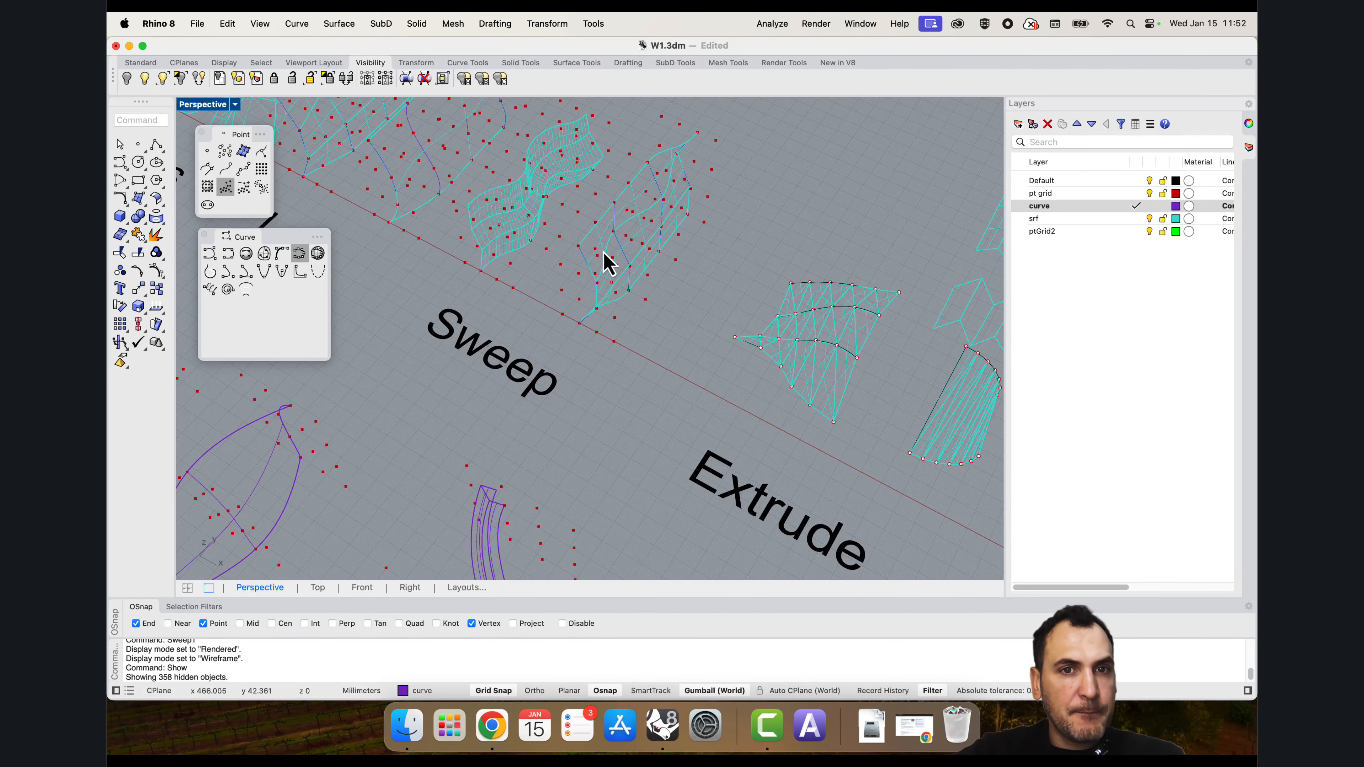
Step: Examine the two example surfaces above the Sweep label, selecting each polysurface in turn
scroll(603, 251, up, 5)
scroll(616, 270, down, 5)
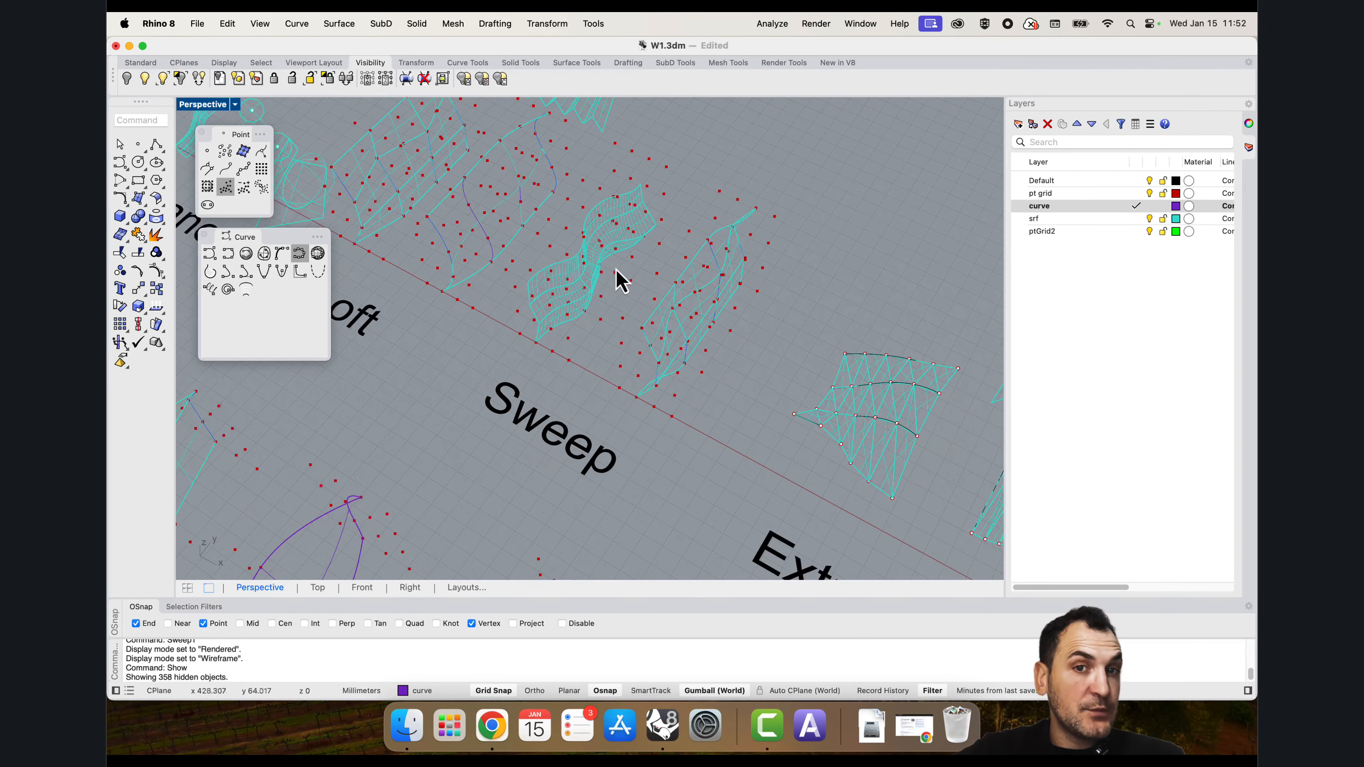
scroll(602, 250, up, 6)
scroll(613, 234, down, 6)
scroll(614, 237, up, 6)
click(590, 302)
scroll(595, 258, down, 6)
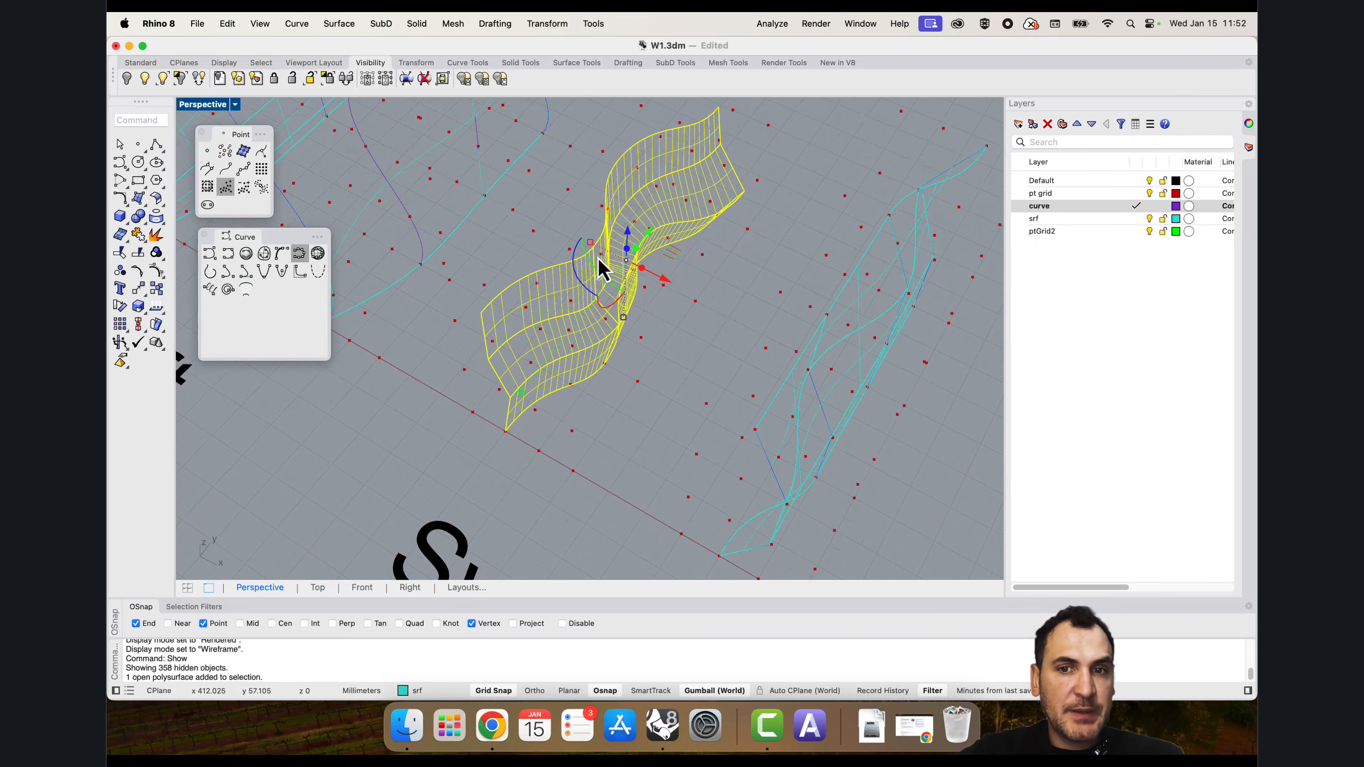
scroll(722, 378, up, 5)
right_drag(723, 378, 698, 351)
click(698, 352)
scroll(707, 262, down, 9)
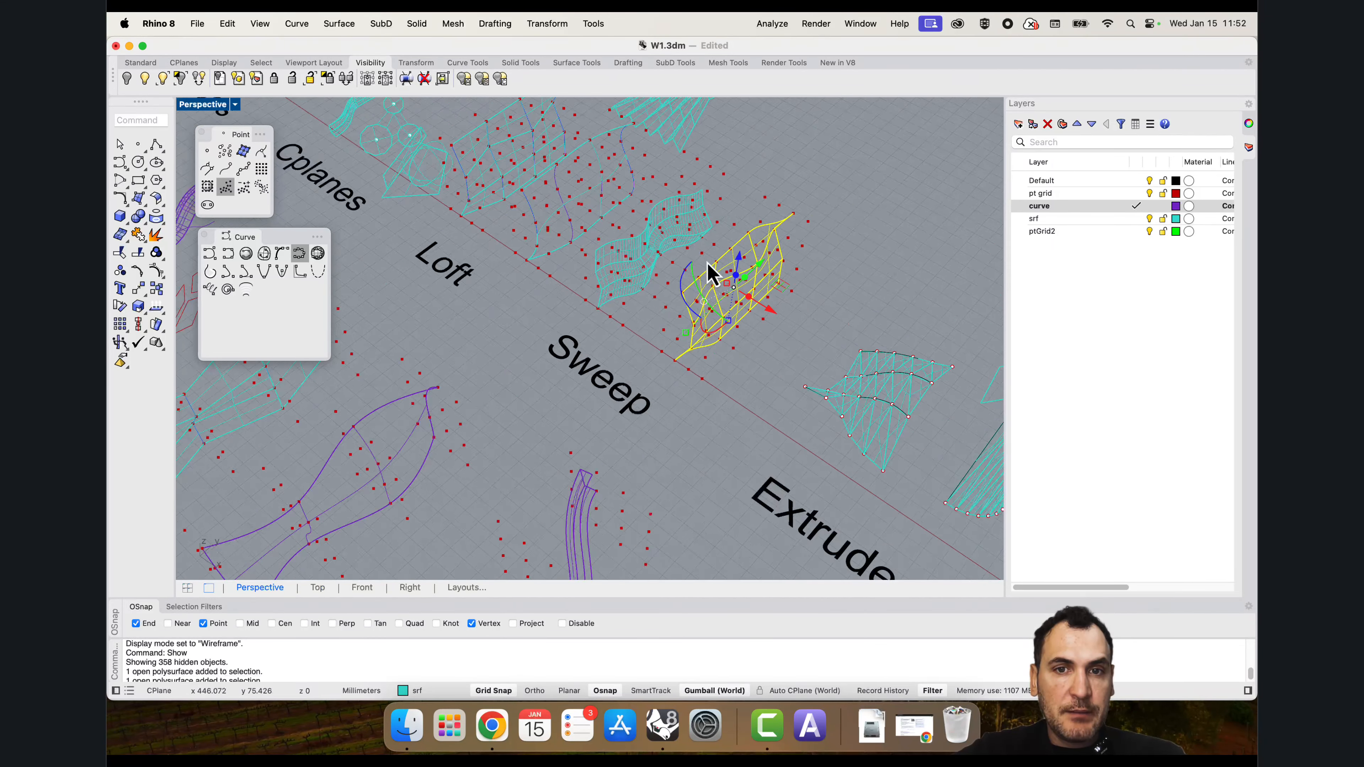
Step: Move the new swept surface off its point grid toward the Extrude label, leaving the rail and profile in place
click(673, 482)
shift+right_drag(672, 482, 703, 370)
scroll(729, 347, down, 3)
scroll(731, 356, down, 3)
scroll(649, 405, up, 5)
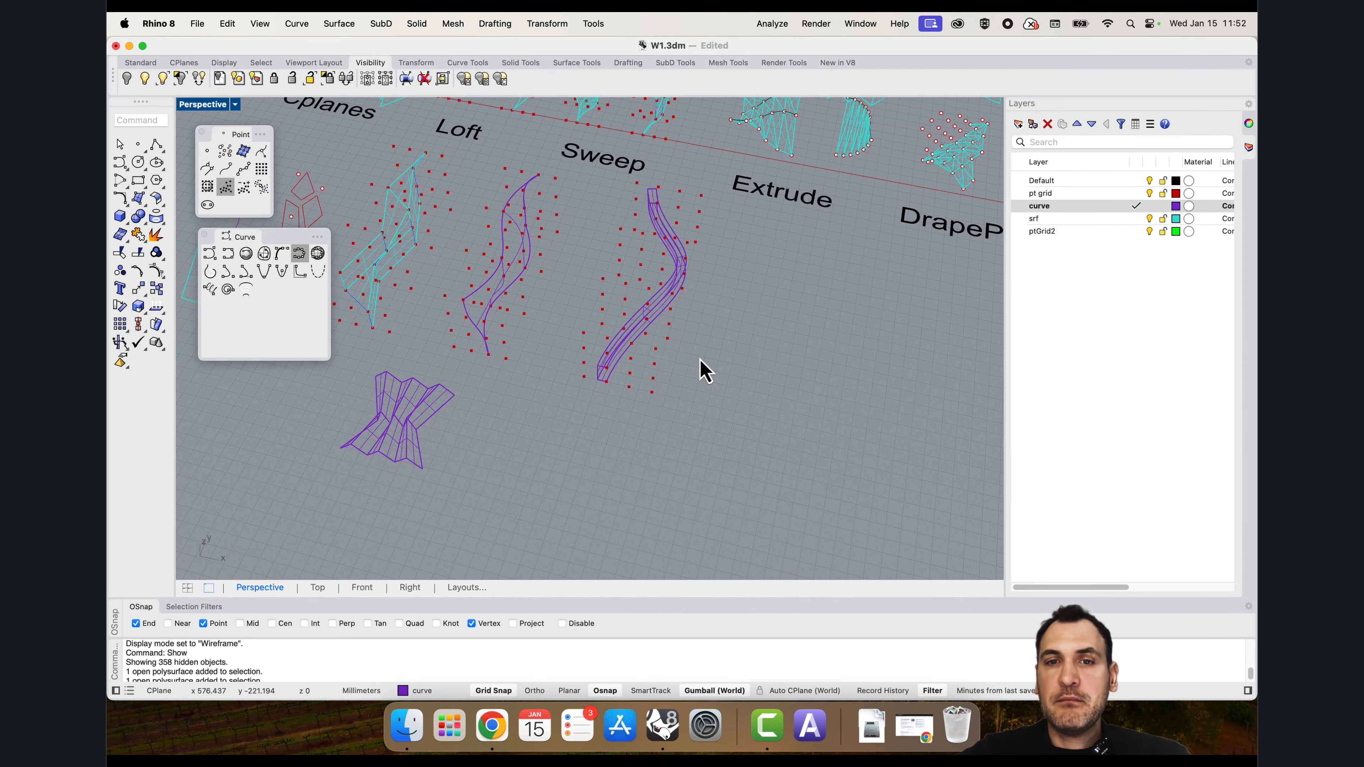
scroll(627, 305, up, 8)
click(648, 323)
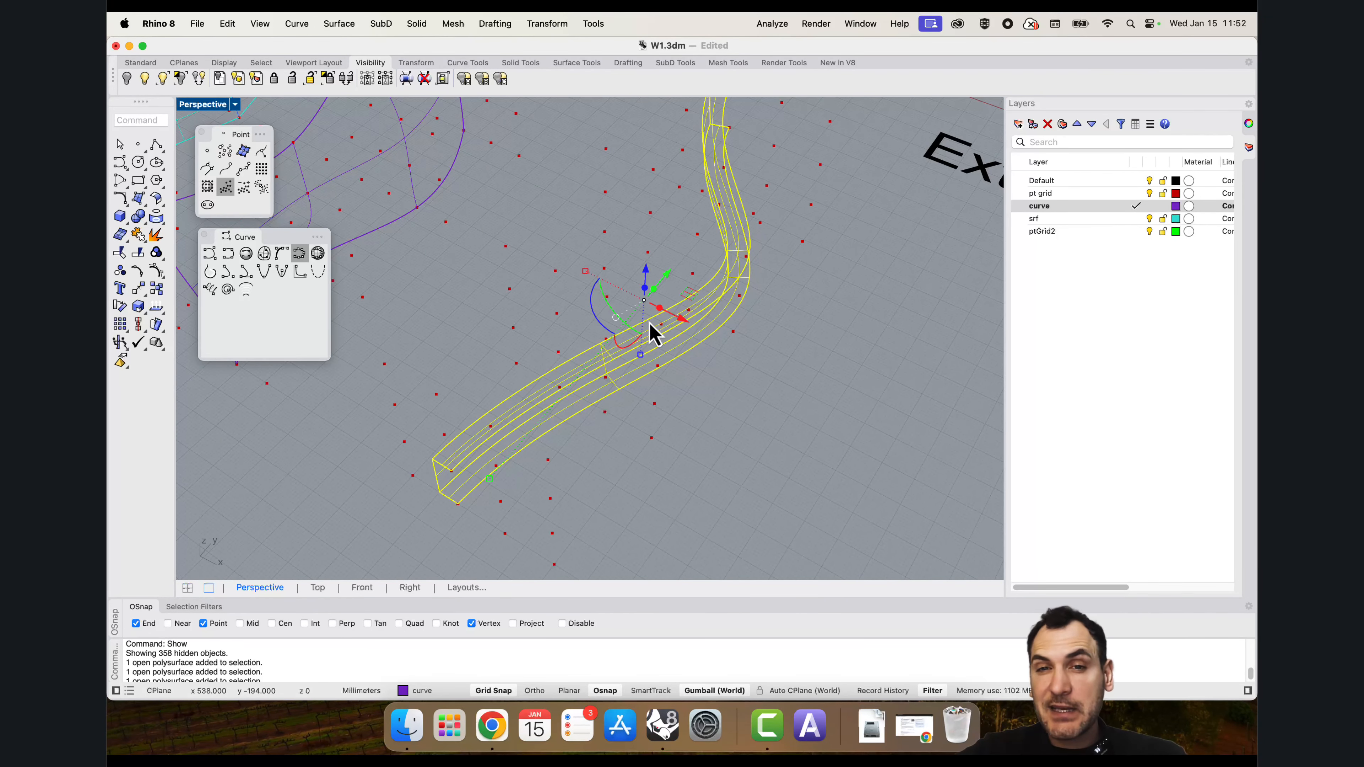
scroll(677, 313, down, 2)
drag(691, 308, 803, 369)
click(593, 291)
scroll(593, 291, up, 5)
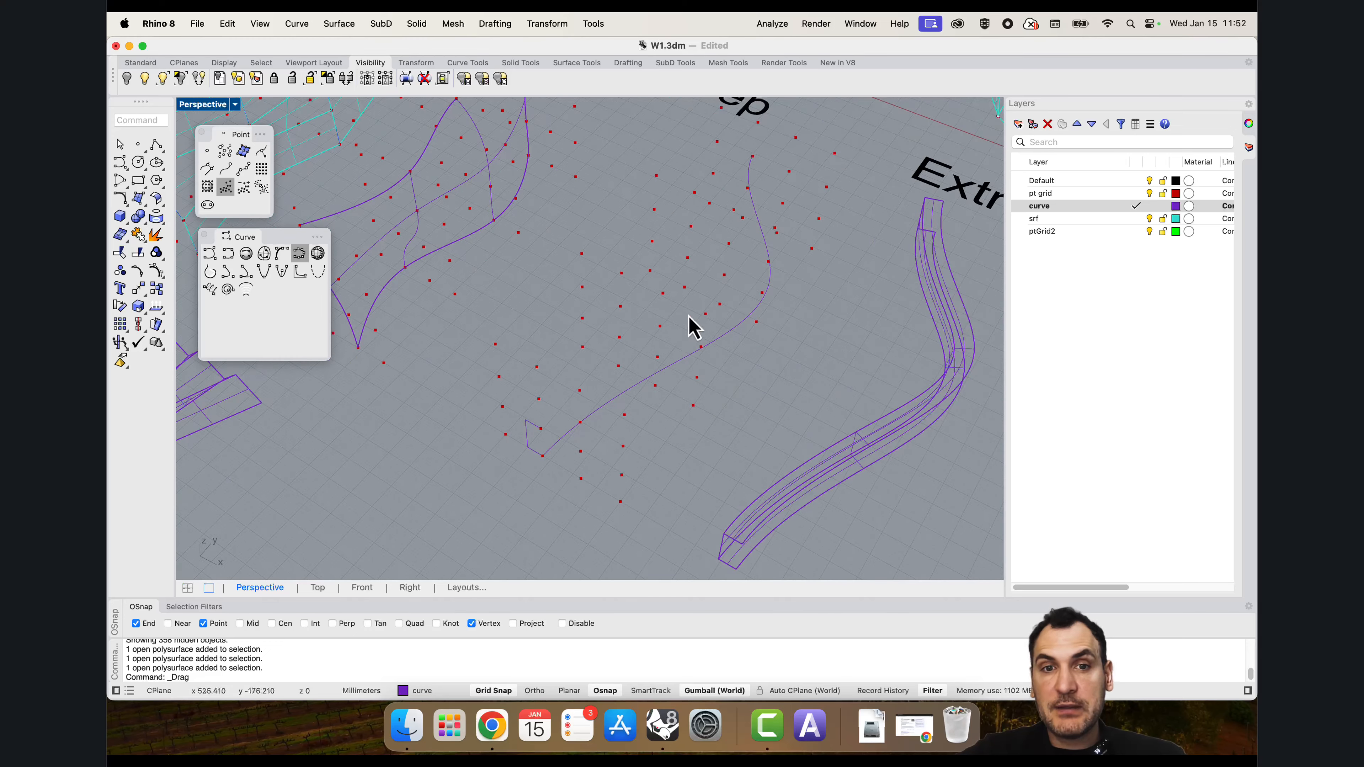
Step: Orient the construction plane perpendicular to the rail curve, with its origin just before the middle bend
shift+right_drag(725, 312, 732, 224)
scroll(736, 235, up, 3)
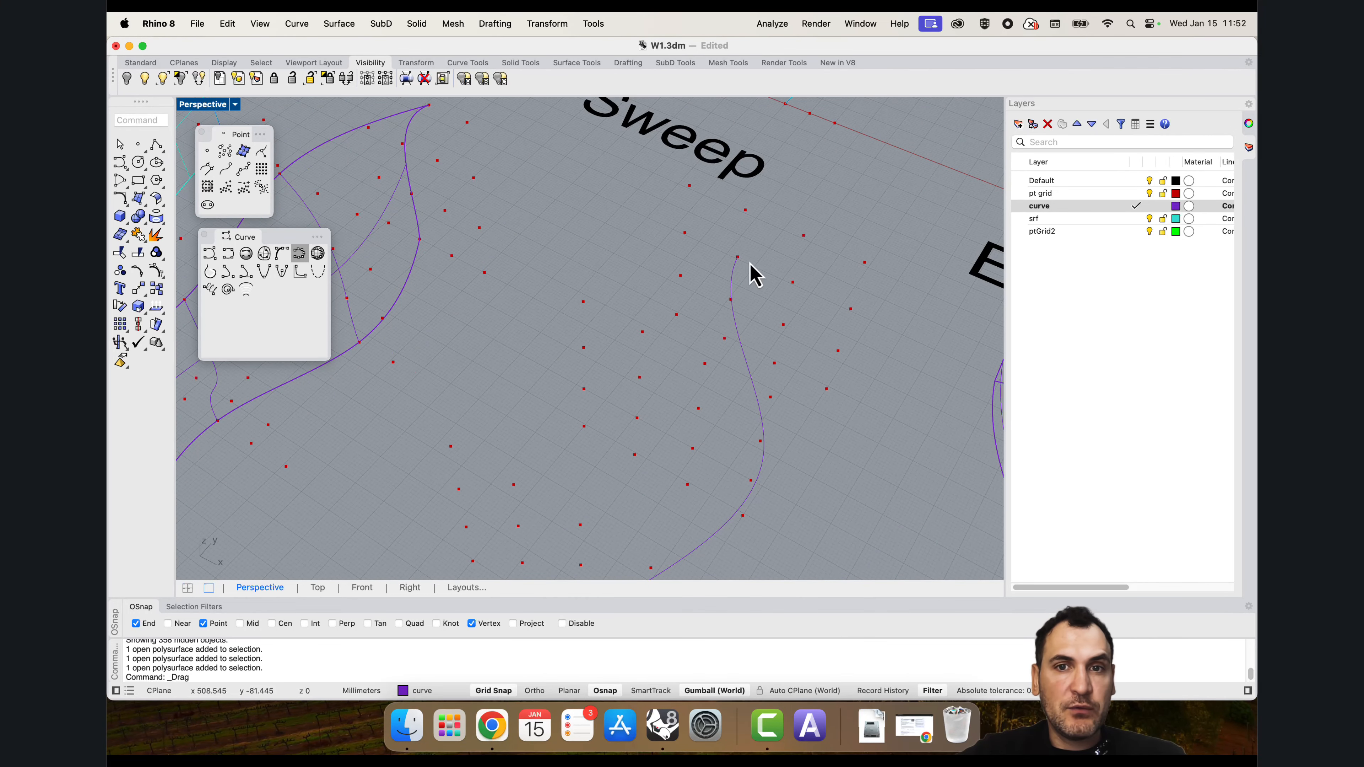
scroll(752, 274, down, 6)
scroll(725, 357, up, 5)
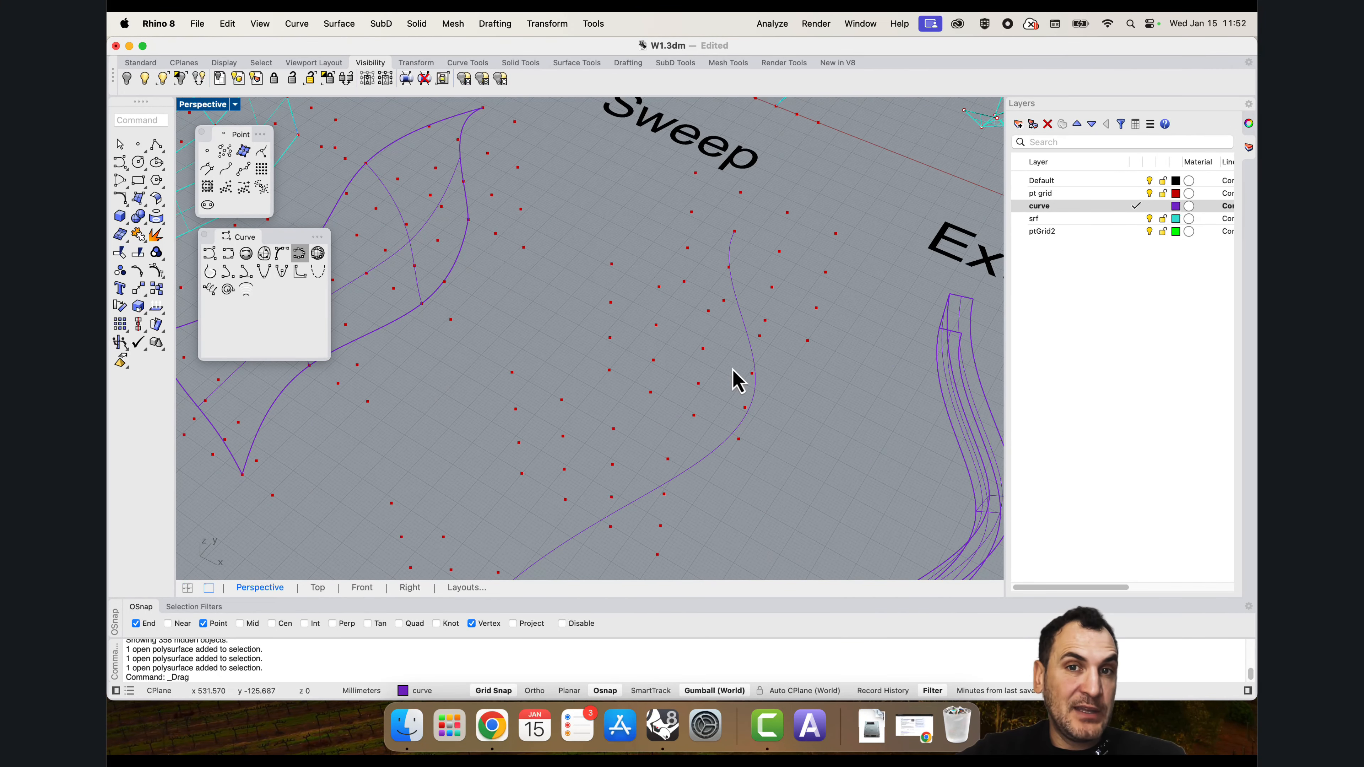
shift+right_drag(738, 381, 733, 328)
click(194, 66)
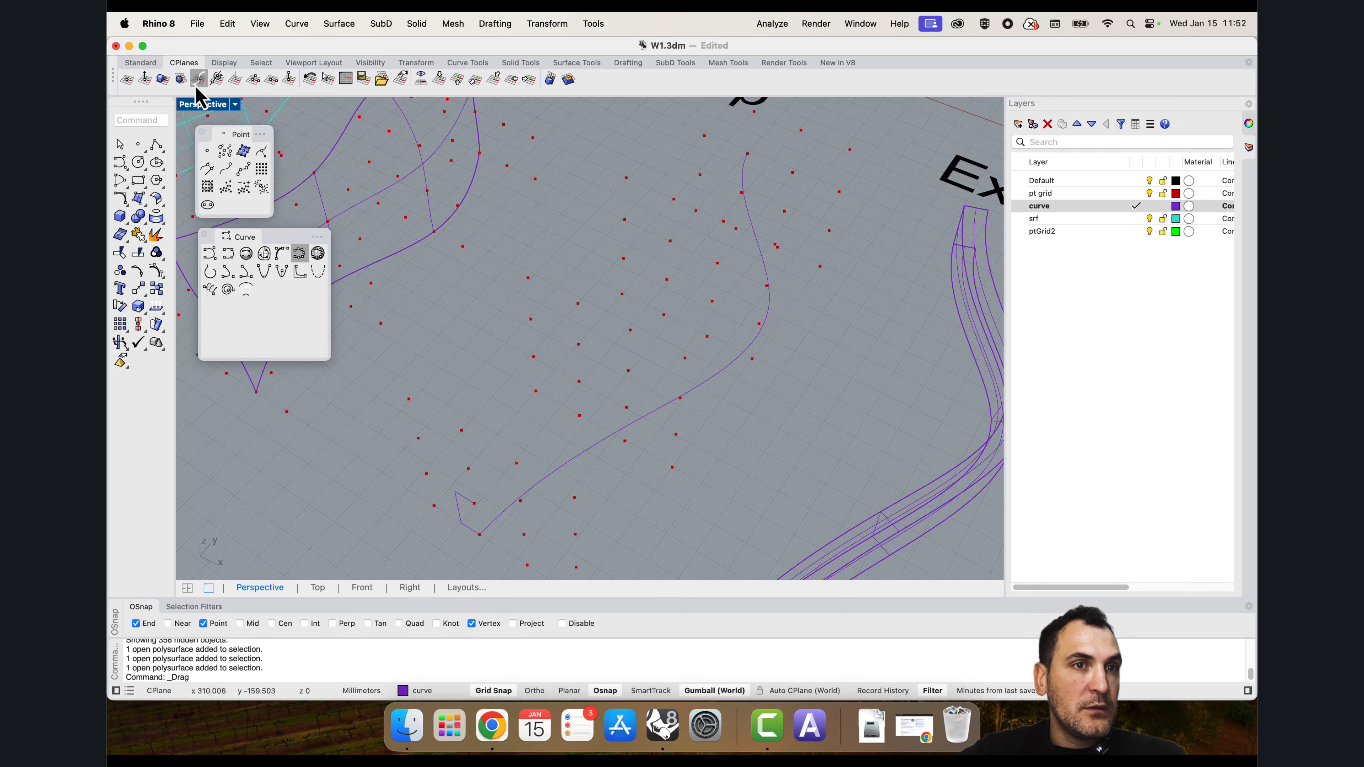
click(199, 80)
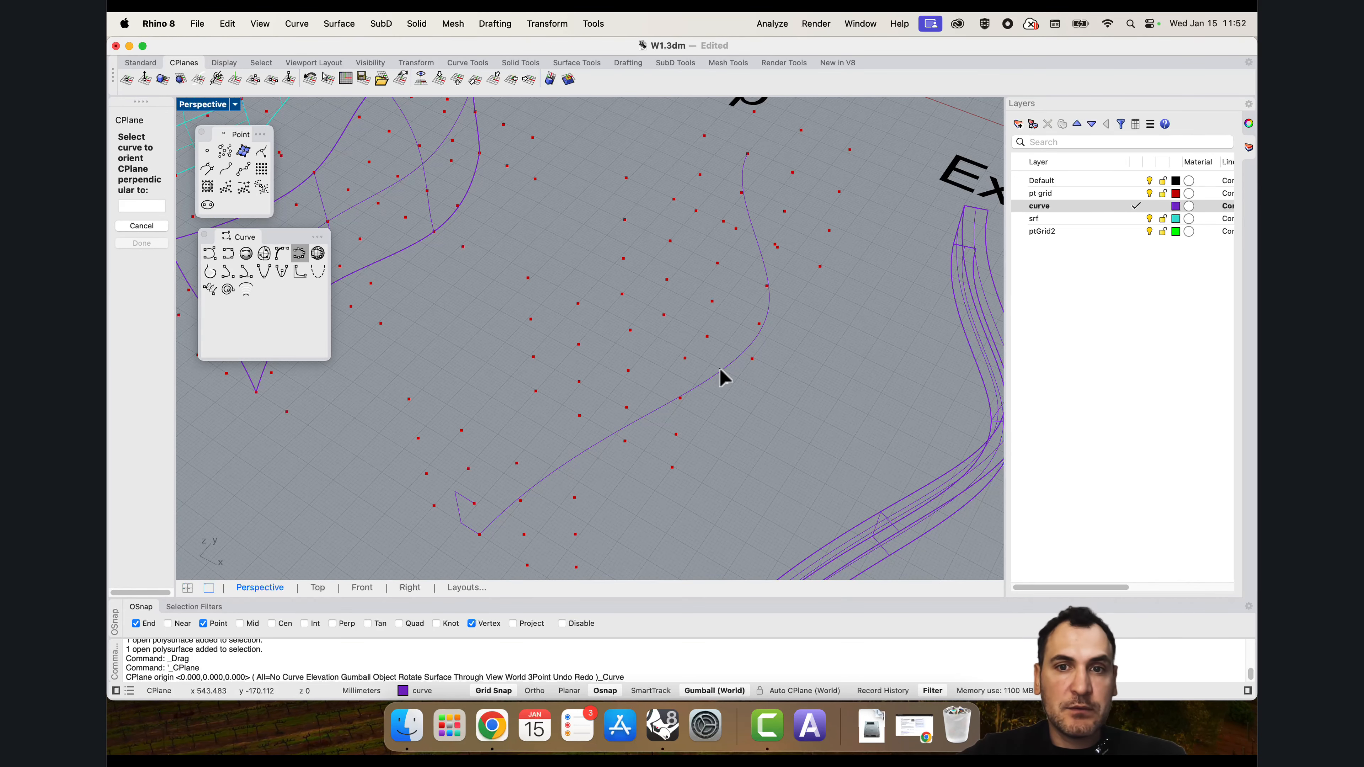
click(720, 369)
click(761, 336)
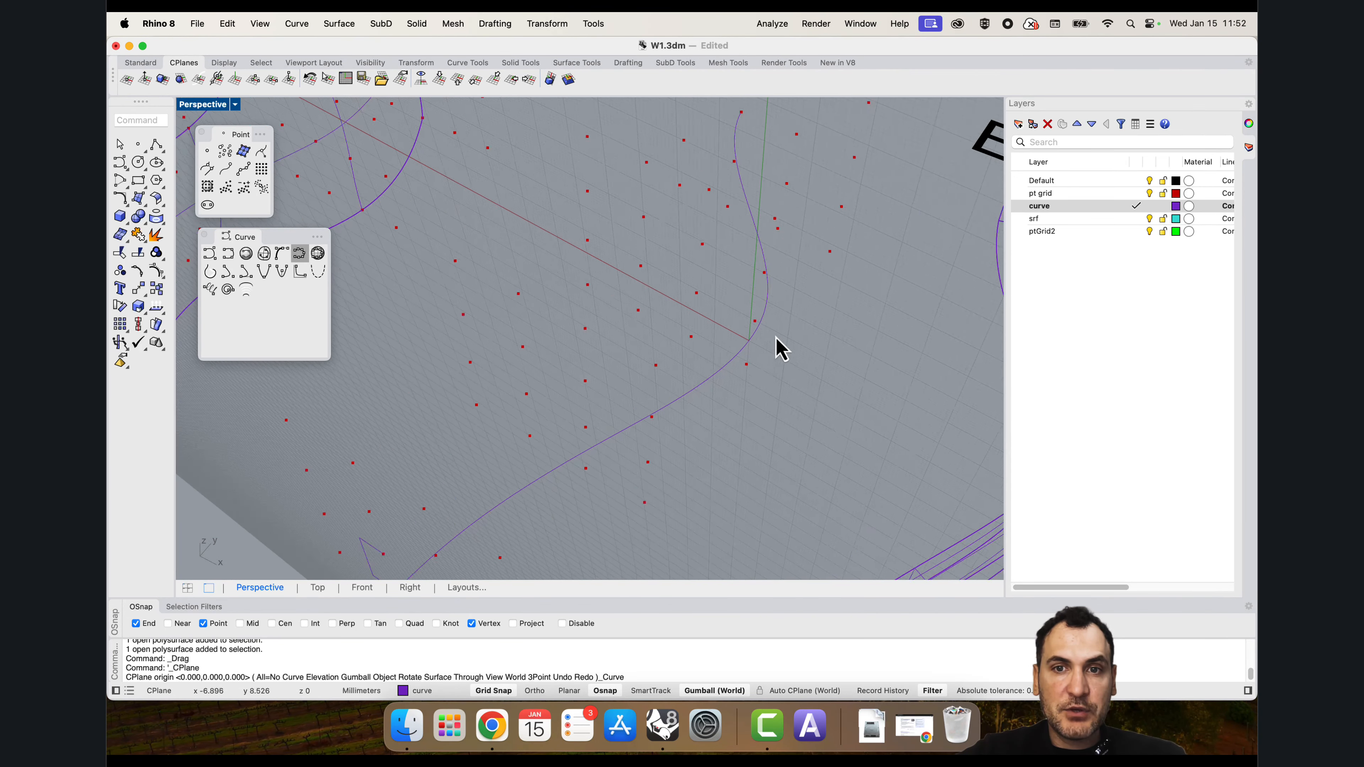
Step: Draw a small open polyline profile on the perpendicular construction plane, starting on the rail at the plane's origin
click(156, 146)
scroll(646, 289, down, 5)
scroll(707, 337, up, 7)
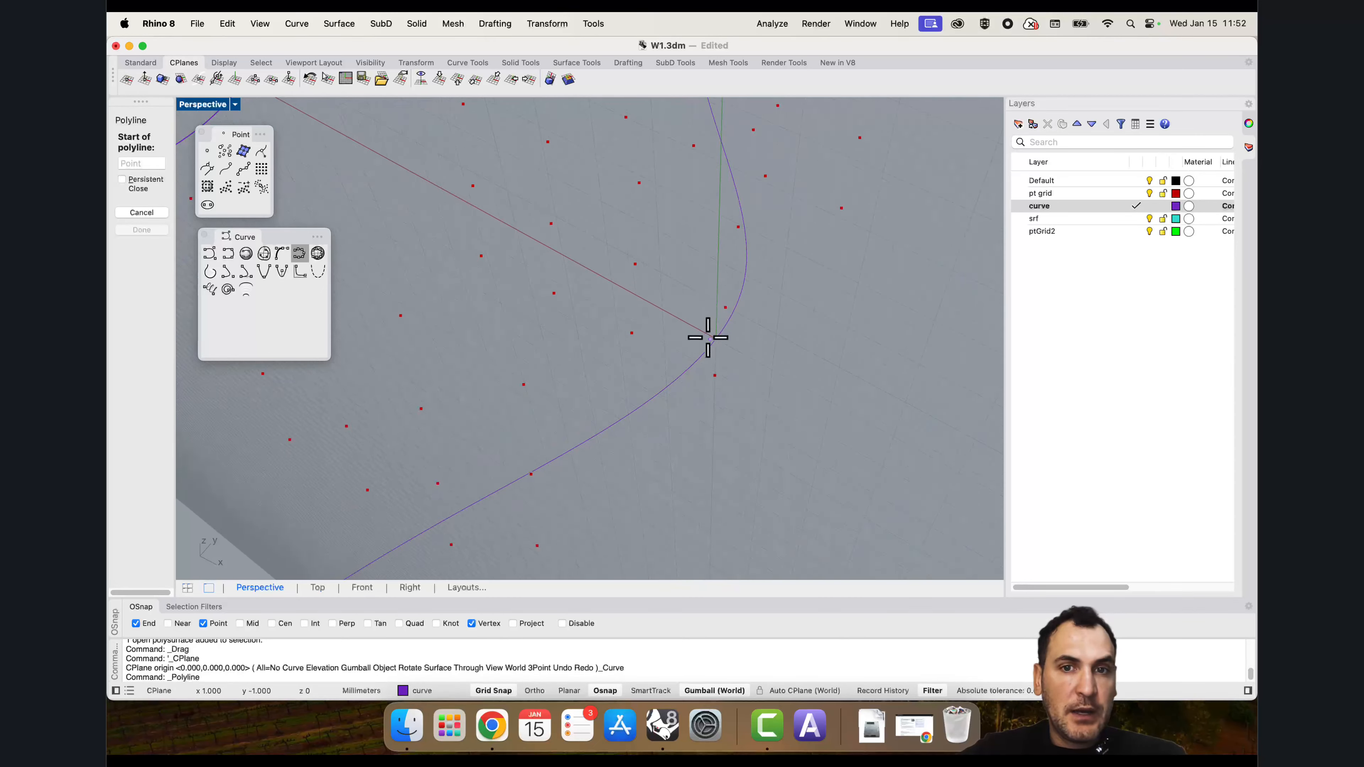
click(720, 342)
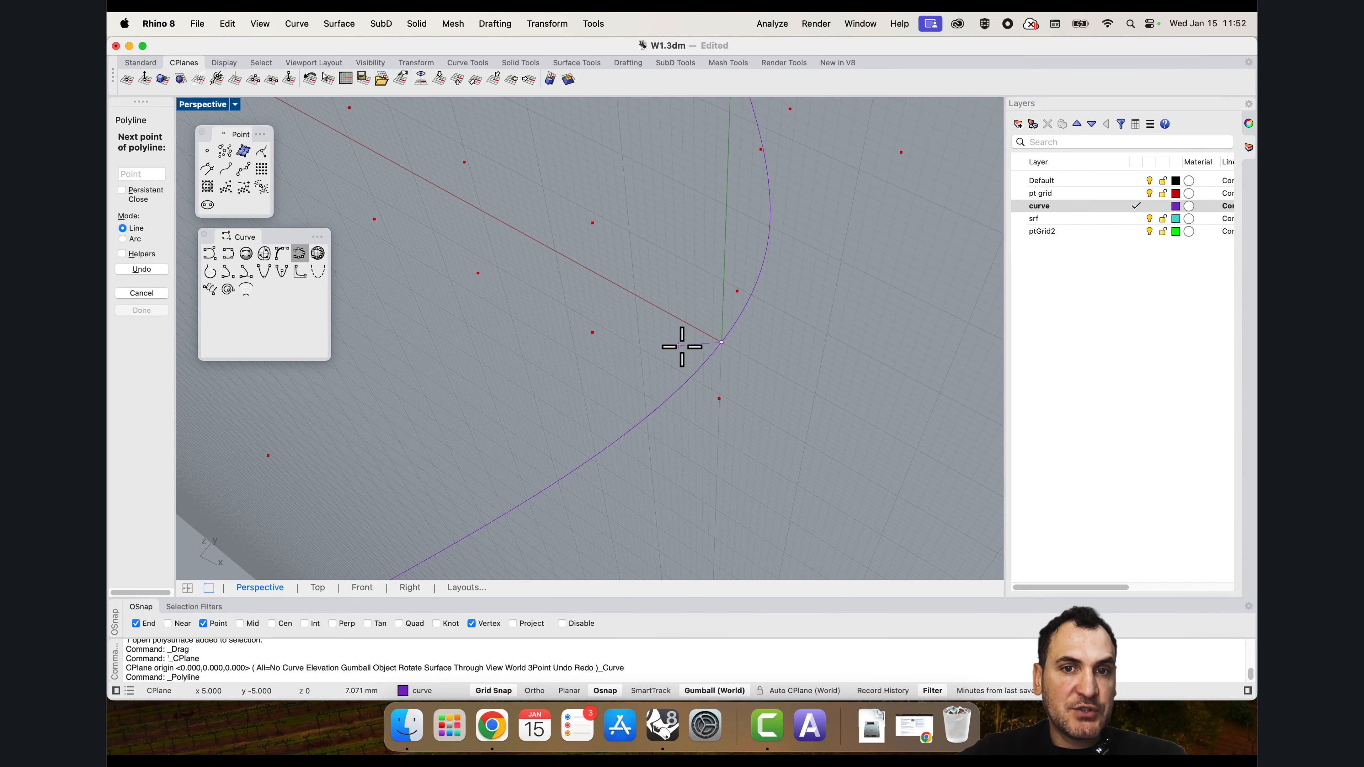
click(690, 306)
click(689, 263)
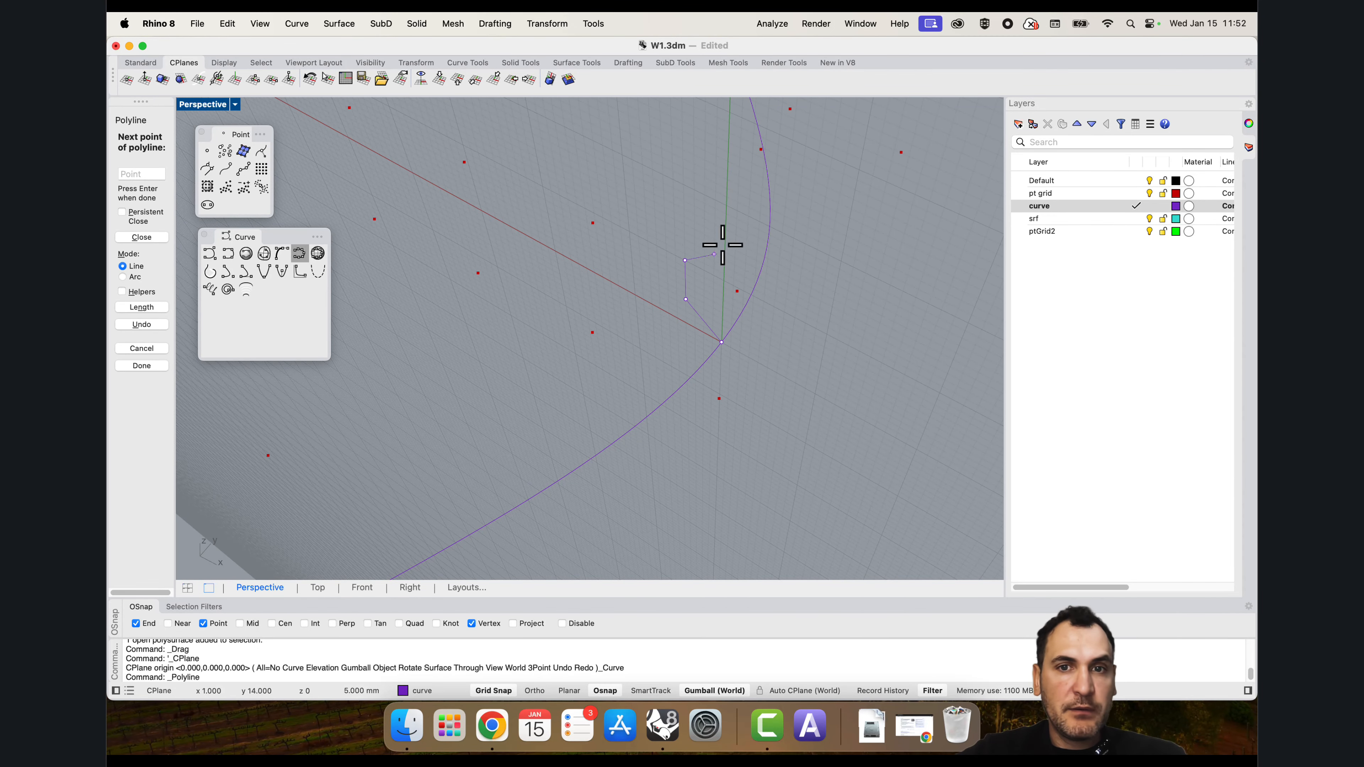
scroll(736, 250, down, 5)
scroll(758, 192, up, 5)
right_drag(743, 247, 743, 216)
key(Return)
Step: Orient the construction plane perpendicular to the rail curve at its far endpoint near the Sweep label
scroll(731, 216, down, 8)
scroll(673, 338, up, 5)
right_drag(673, 338, 591, 199)
click(210, 82)
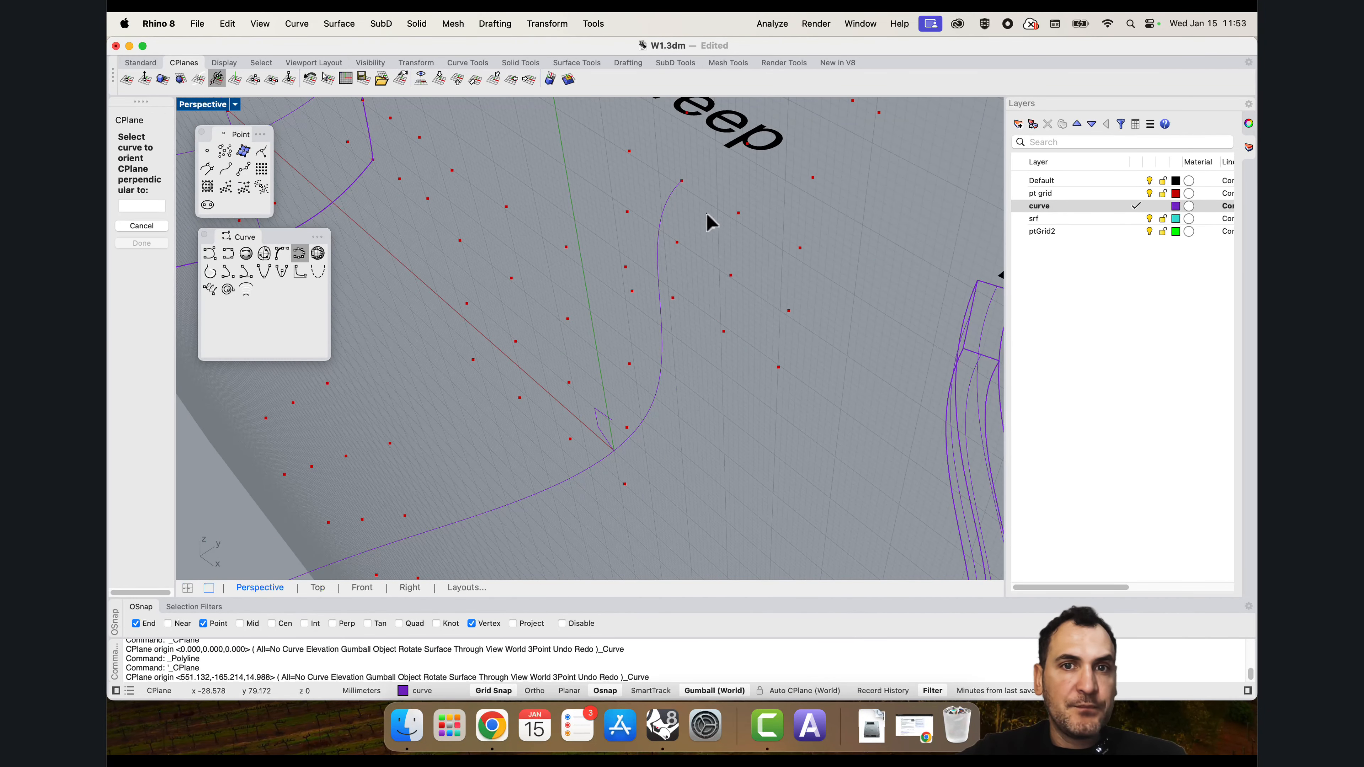
click(667, 199)
click(681, 181)
scroll(675, 140, up, 2)
shift+right_drag(679, 183, 657, 290)
scroll(615, 252, up, 5)
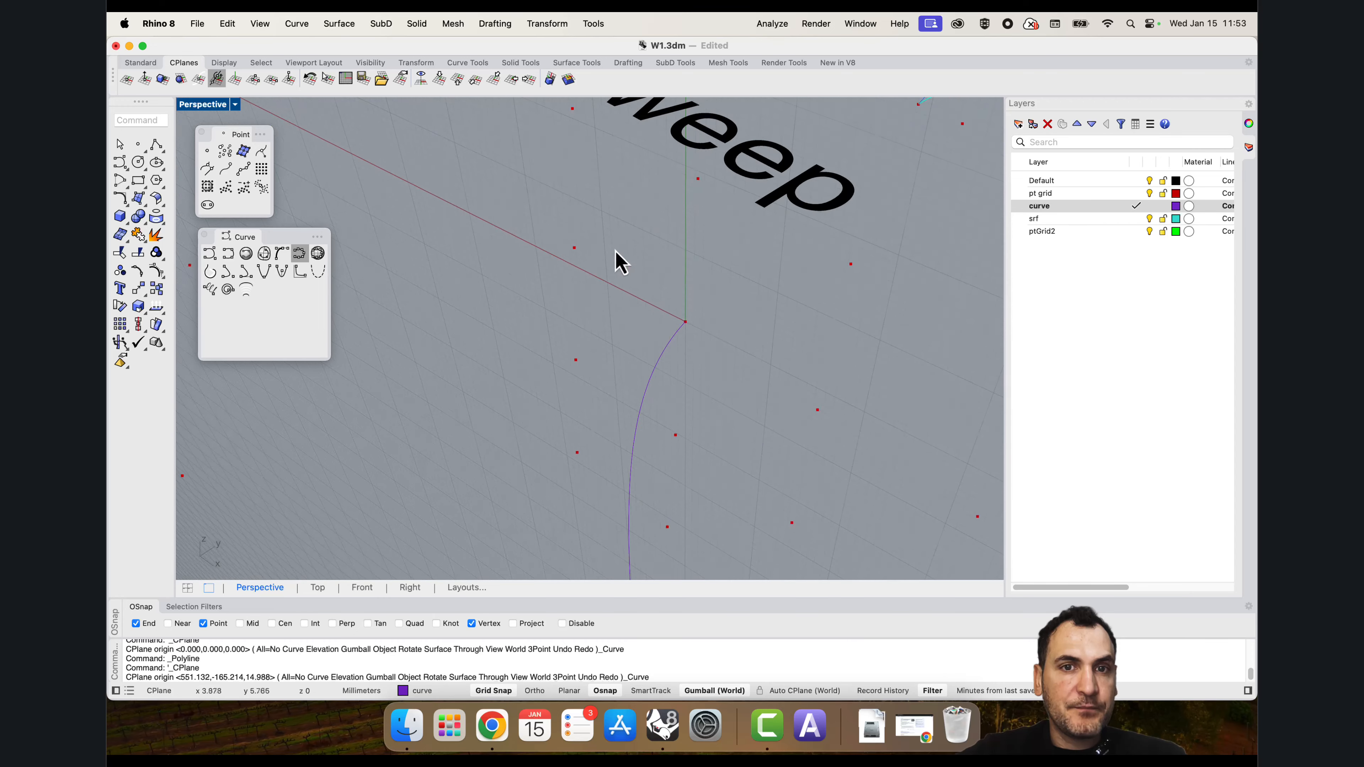
Step: Draw a two-segment open polyline profile on the construction plane, starting at the rail's far endpoint
click(155, 144)
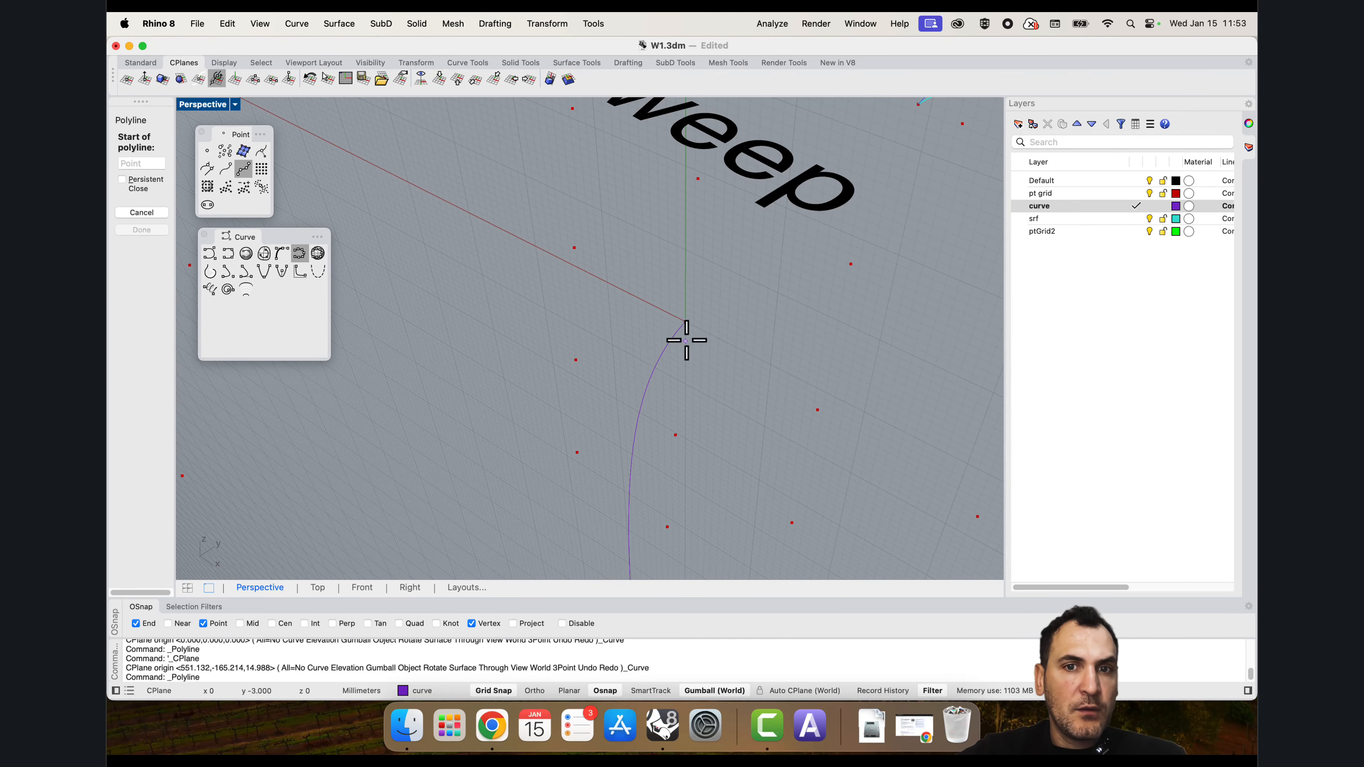
click(685, 321)
click(653, 285)
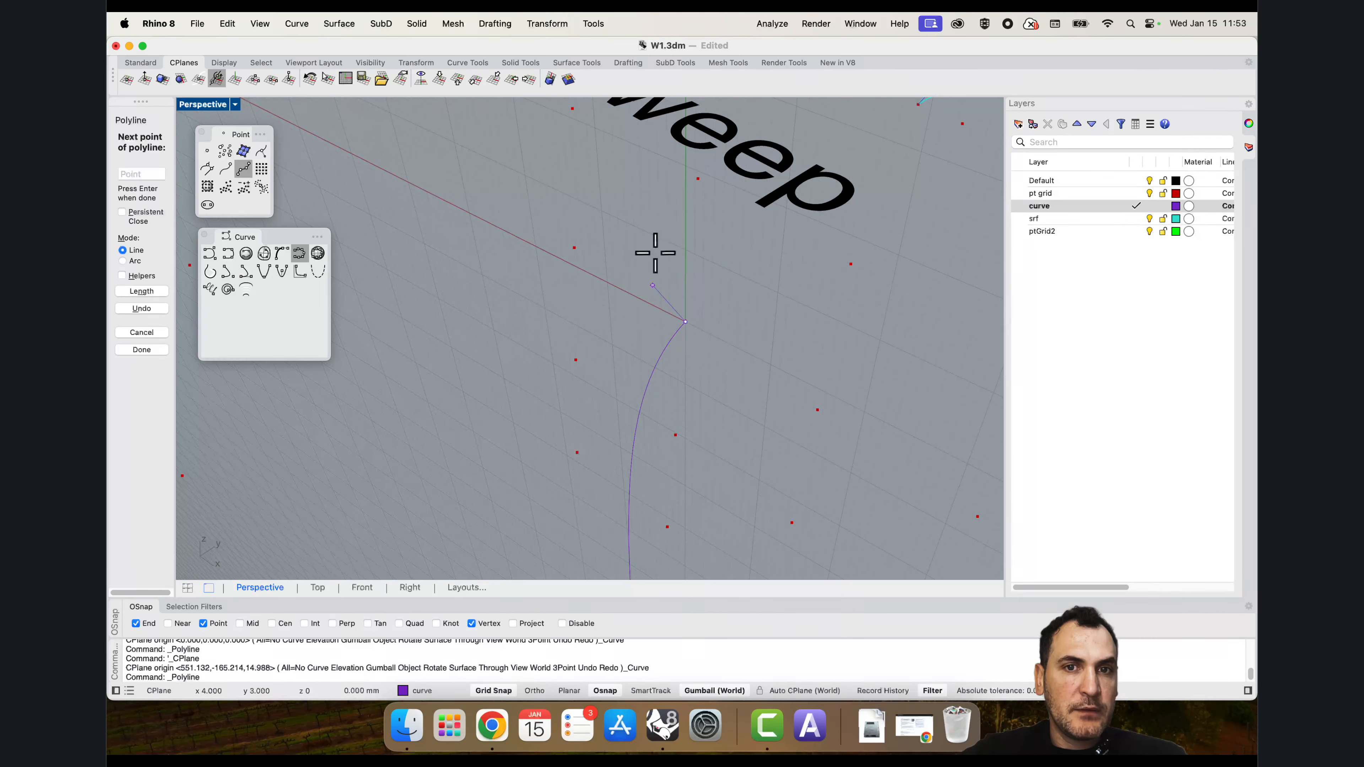
click(651, 219)
key(Return)
scroll(731, 252, down, 12)
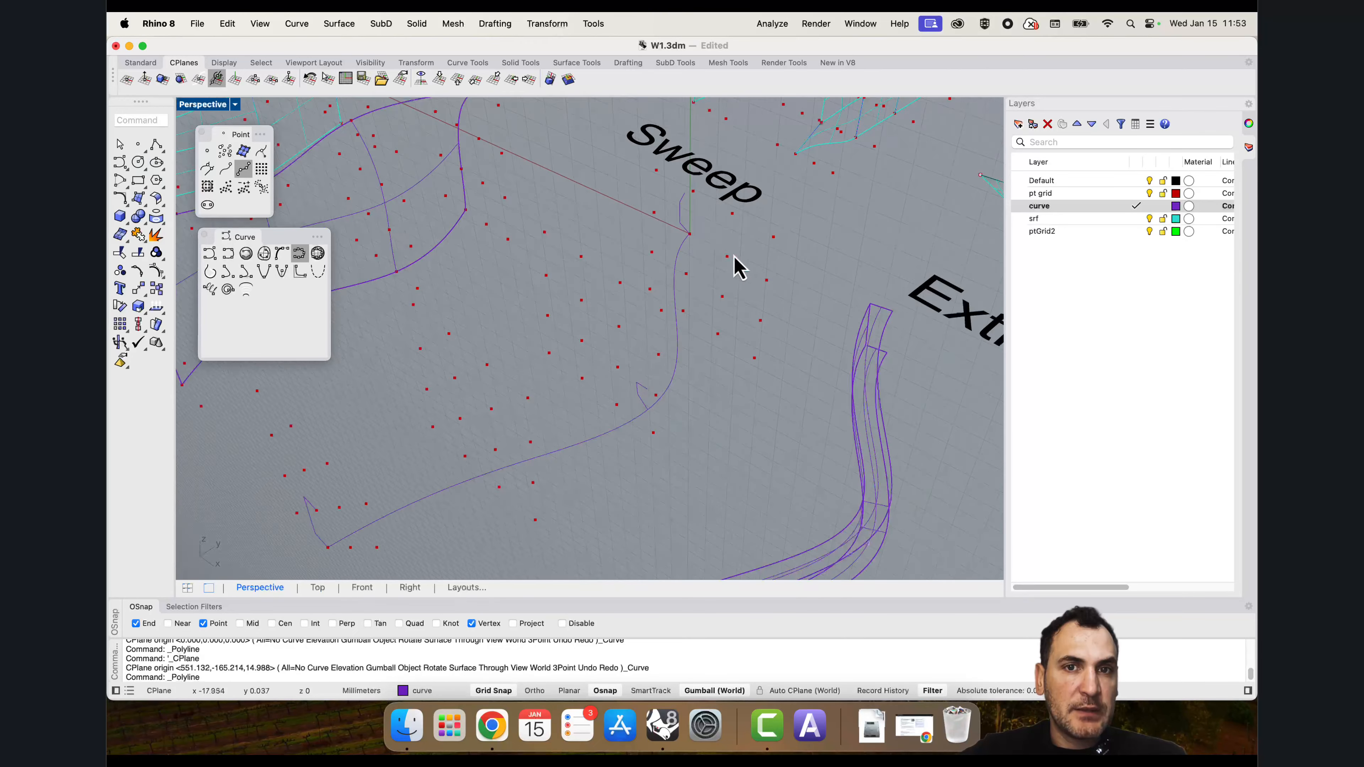
Step: Sweep the three polyline profiles along the rail with Sweep1, using Freeform frame style and unchanged cross sections
right_drag(732, 258, 668, 311)
scroll(663, 316, up, 2)
key(Return)
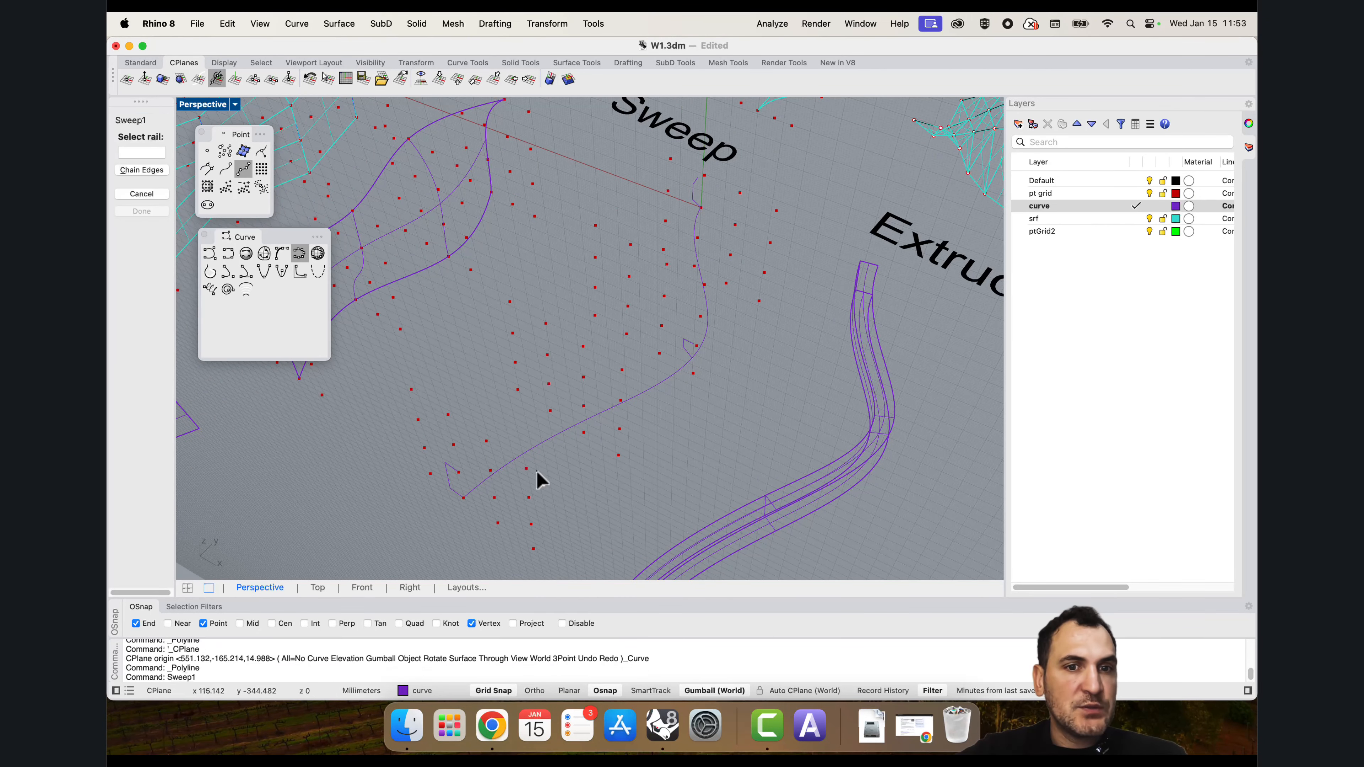
click(486, 484)
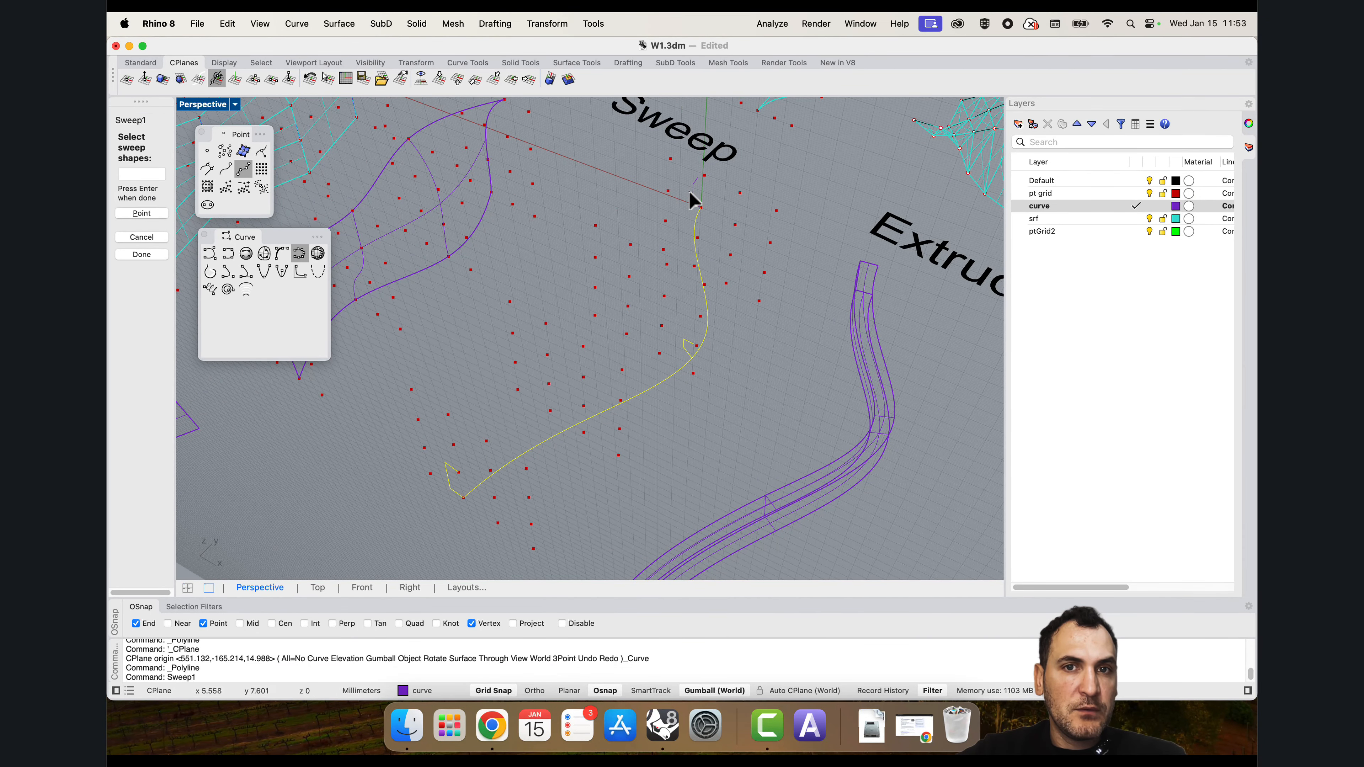
key(Return)
scroll(749, 297, down, 4)
right_drag(749, 301, 693, 329)
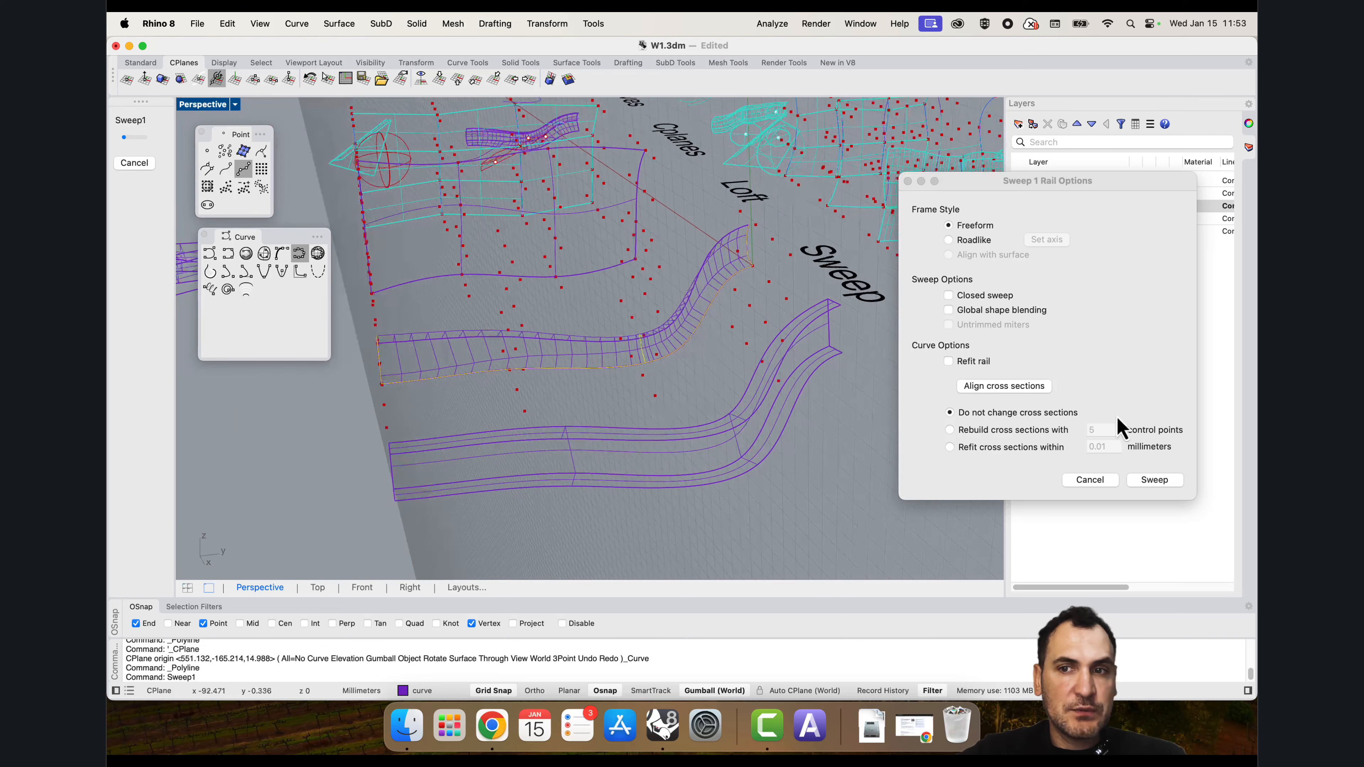
click(1158, 479)
click(1152, 483)
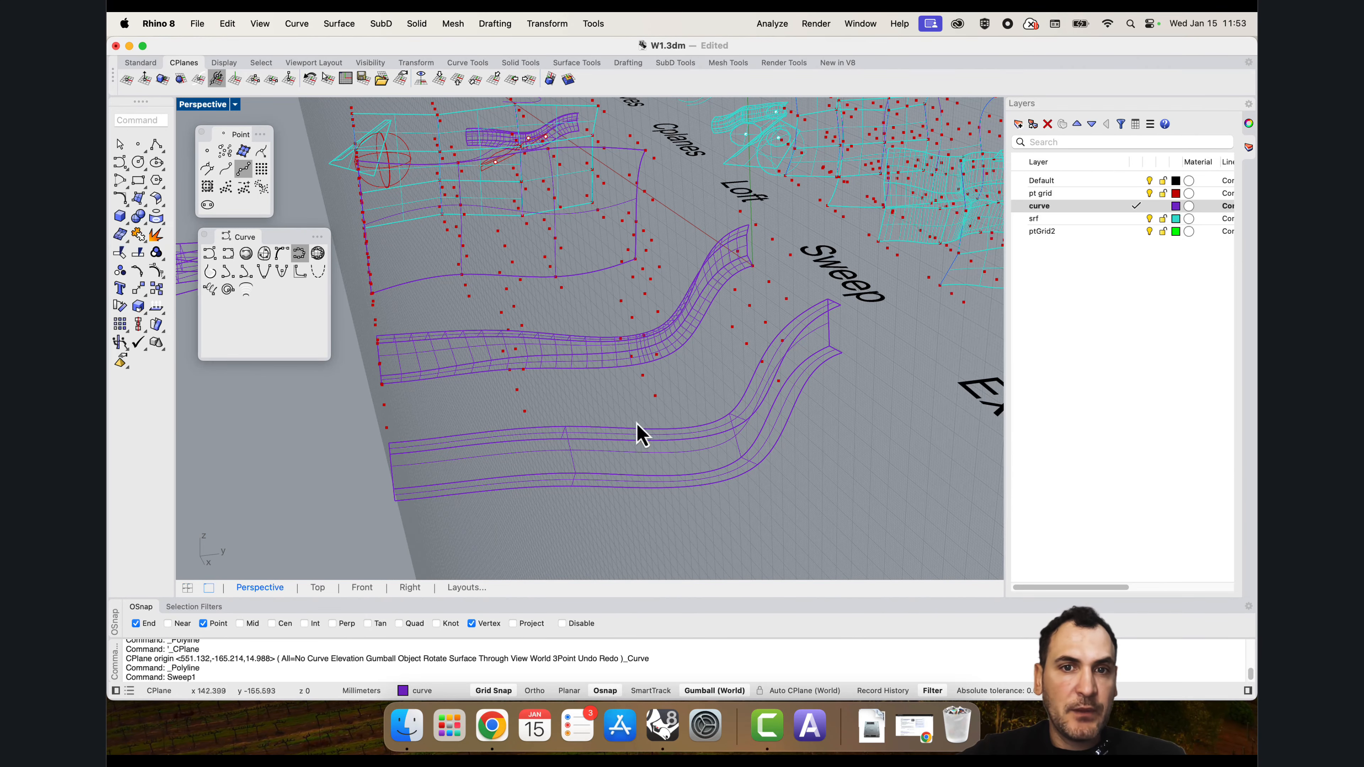
Step: Switch the perspective viewport to Rendered display and compare the three-profile sweep with the single-profile sweep
key(Return)
click(218, 105)
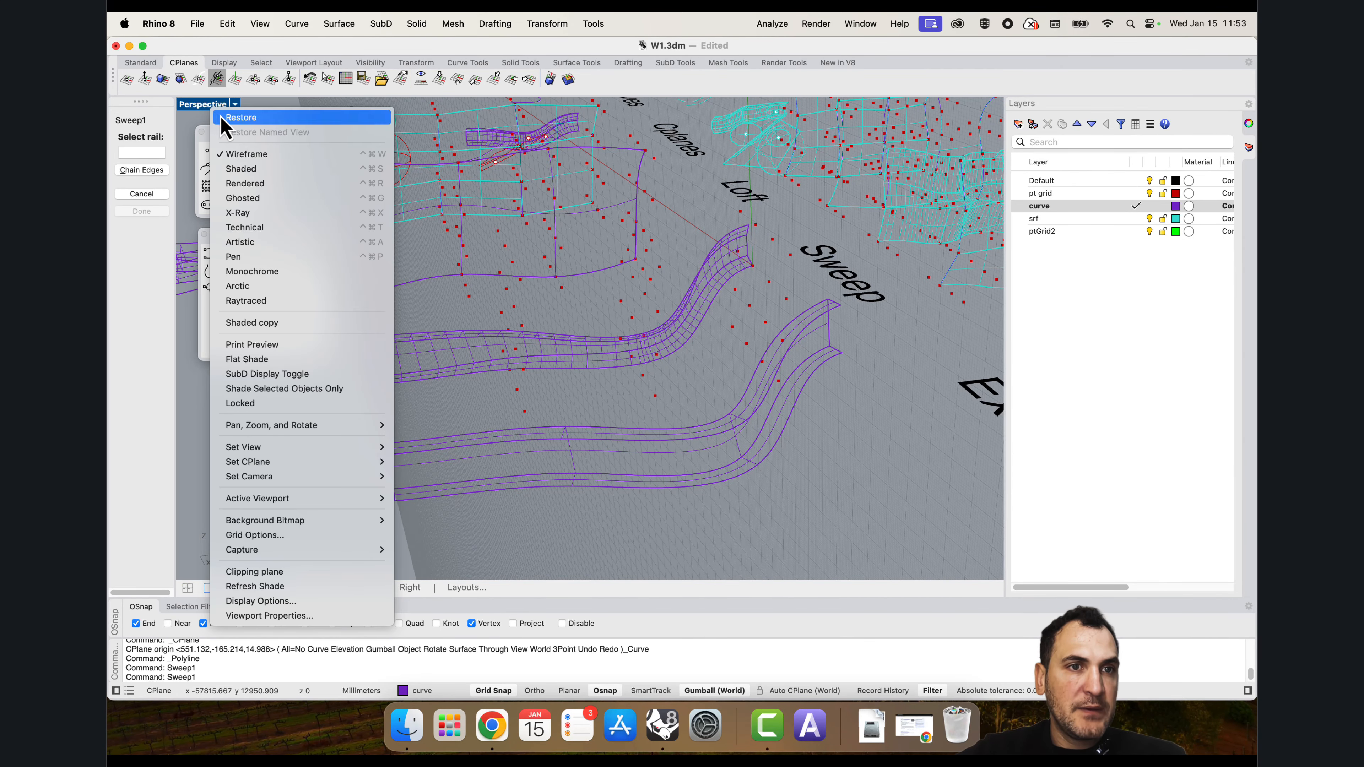
click(245, 183)
right_drag(627, 371, 586, 400)
scroll(718, 387, up, 5)
scroll(716, 386, down, 5)
scroll(516, 344, down, 4)
scroll(563, 350, up, 5)
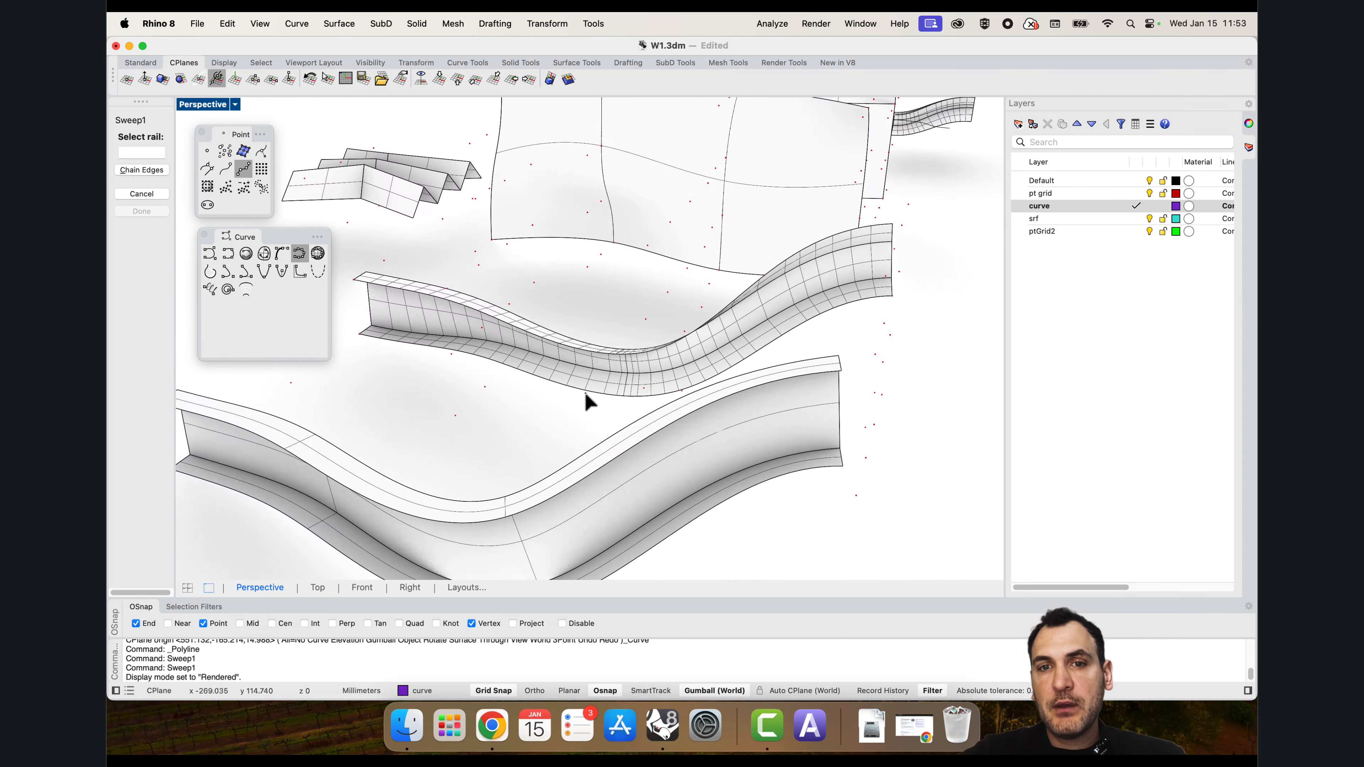
right_drag(731, 343, 775, 304)
right_drag(770, 295, 744, 334)
right_drag(796, 385, 840, 396)
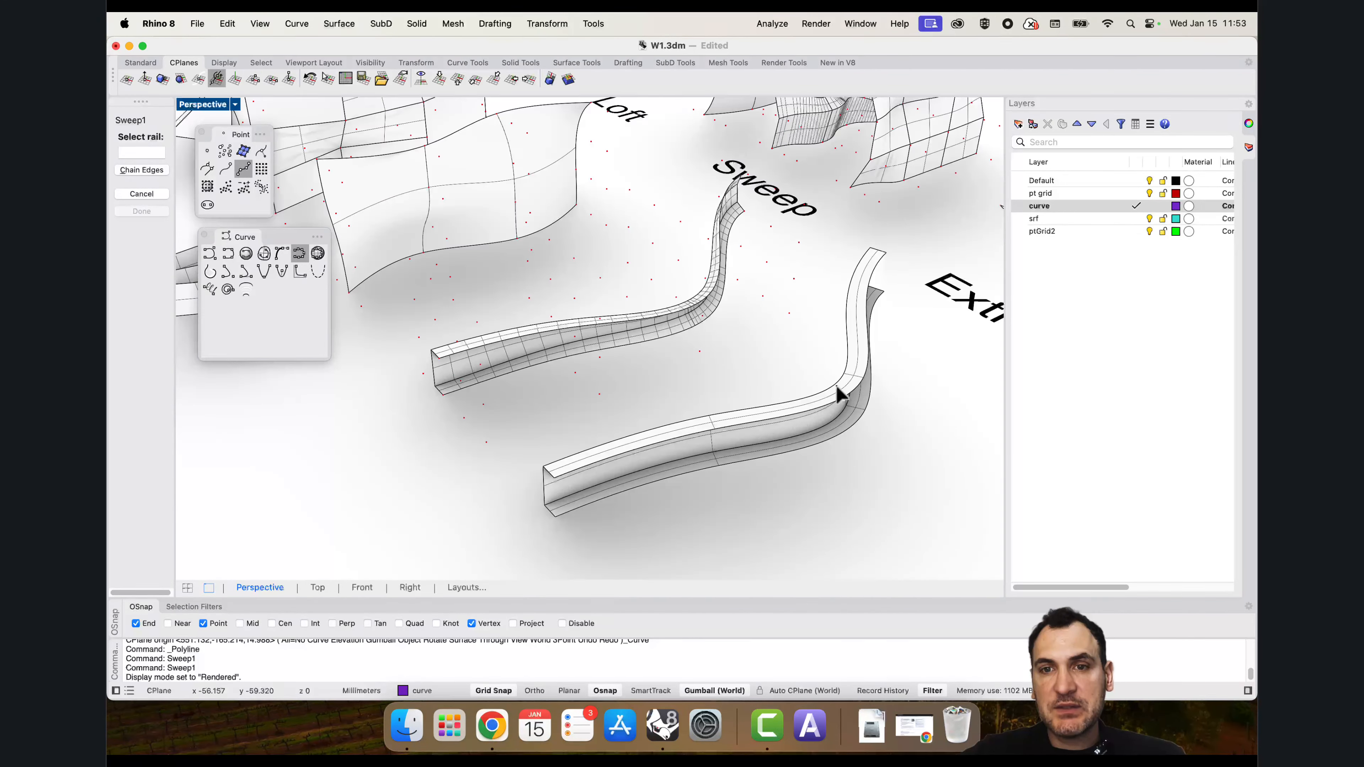
Step: Select the single-profile and three-profile sweeps in turn, and examine how the section changes toward the far end
click(629, 450)
key(Escape)
click(565, 480)
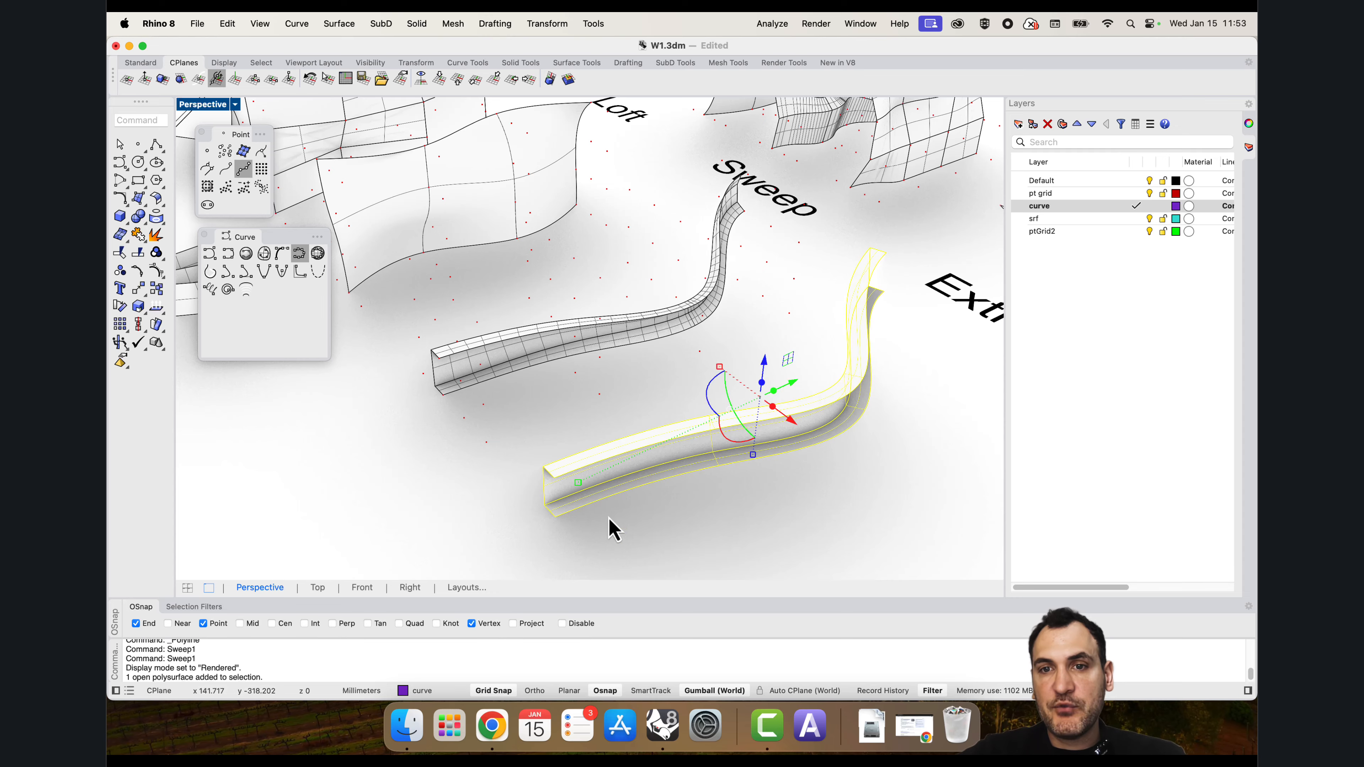
key(Escape)
click(458, 355)
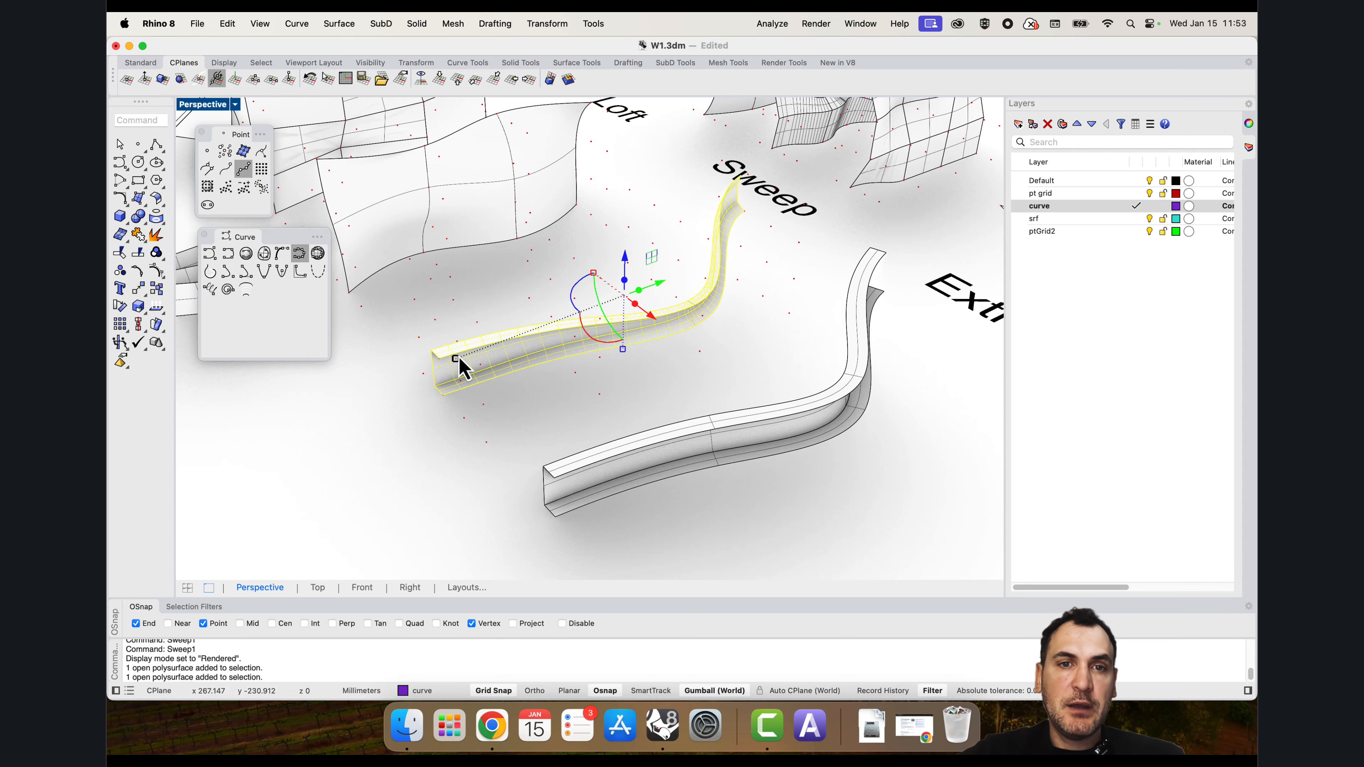
scroll(735, 257, up, 4)
right_drag(736, 257, 609, 367)
key(Escape)
scroll(748, 199, down, 5)
right_drag(716, 219, 710, 255)
scroll(710, 256, up, 4)
shift+right_drag(625, 272, 682, 345)
scroll(755, 331, up, 3)
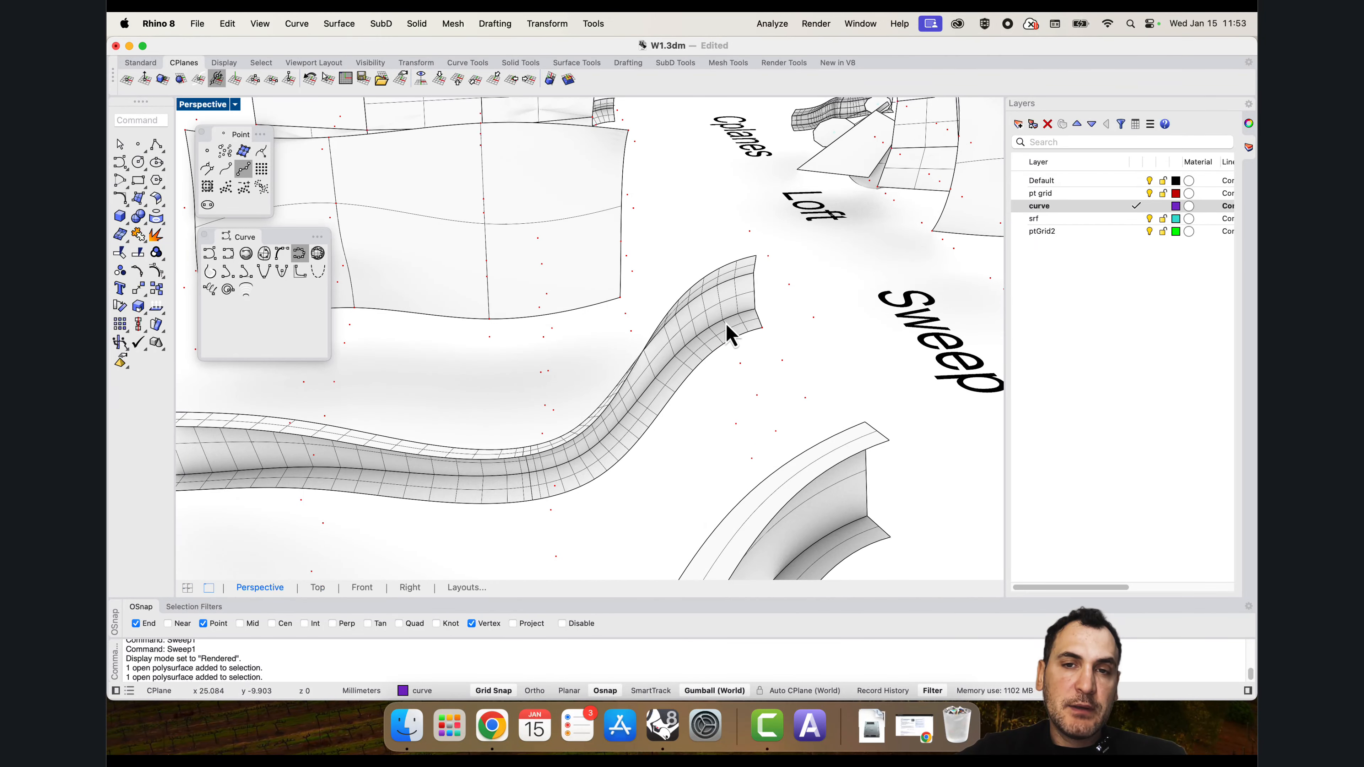
Step: Select the far-end profile curve and examine how the three-profile sweep changes section toward it
click(756, 292)
right_drag(756, 290, 753, 268)
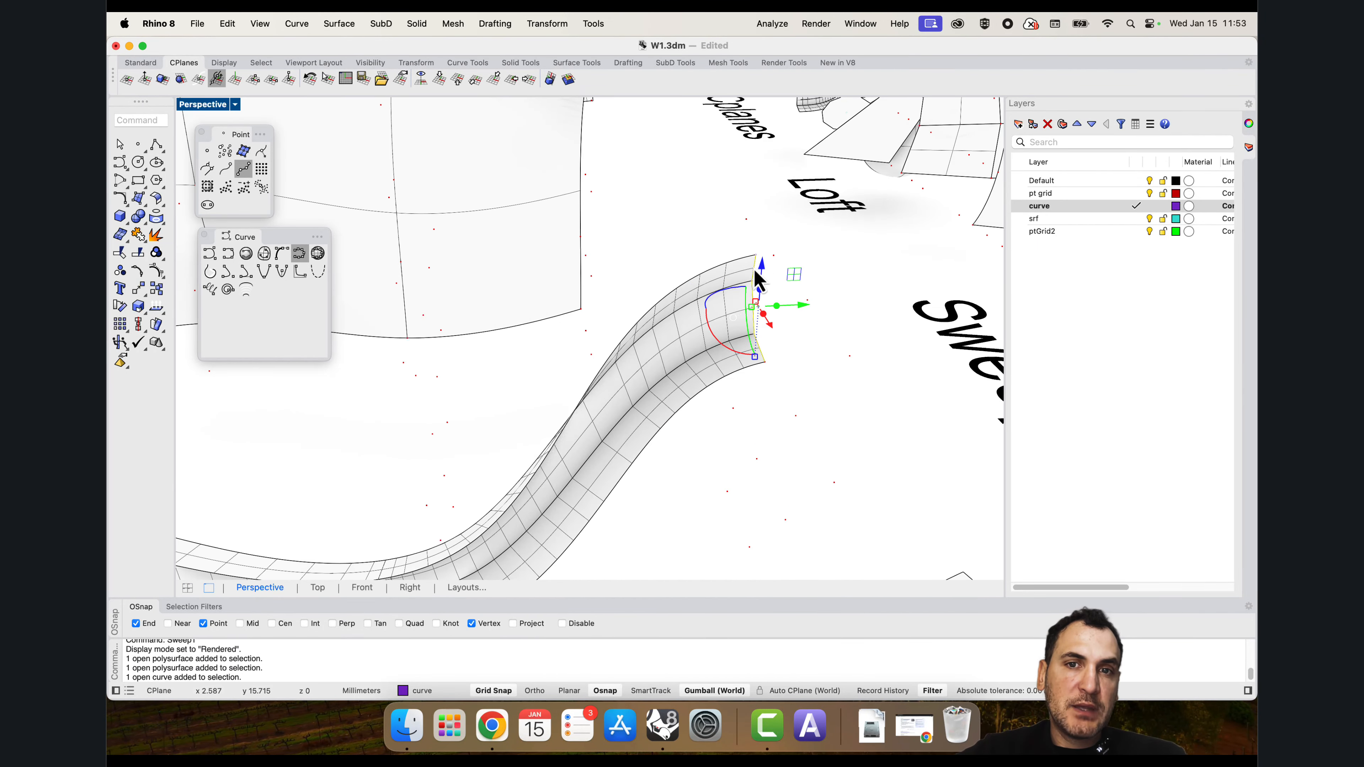
scroll(819, 228, down, 6)
scroll(794, 272, up, 2)
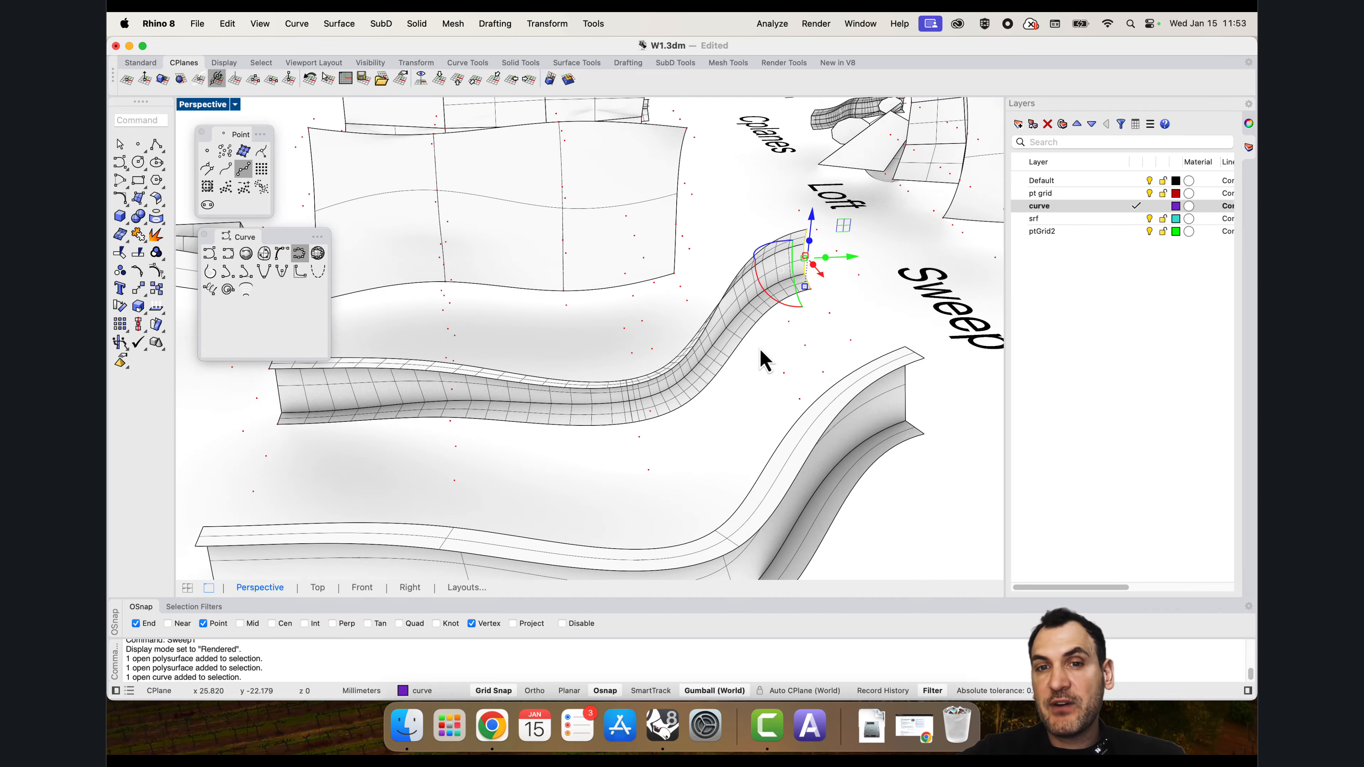
mouse_move(693, 416)
right_down()
mouse_move(716, 421)
mouse_move(704, 412)
right_up()
scroll(763, 210, up, 3)
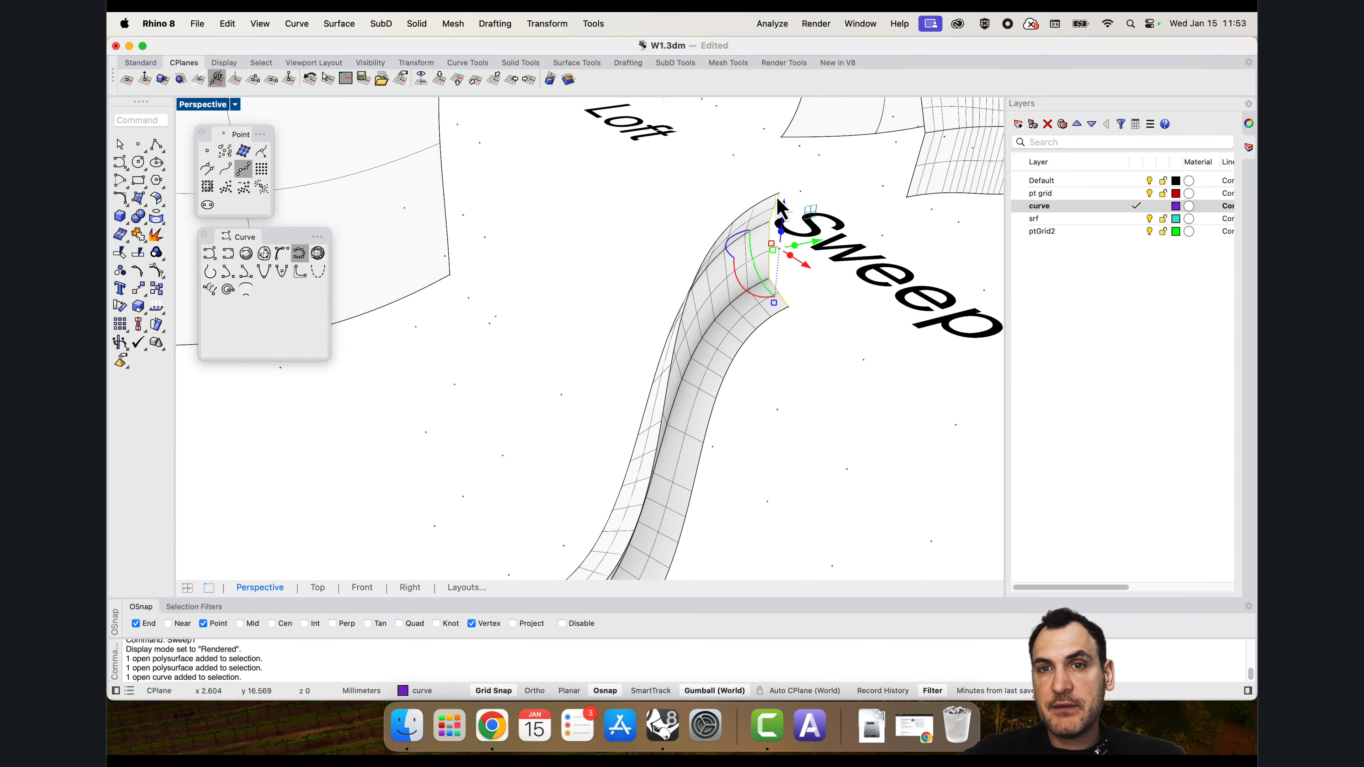
right_drag(787, 179, 802, 202)
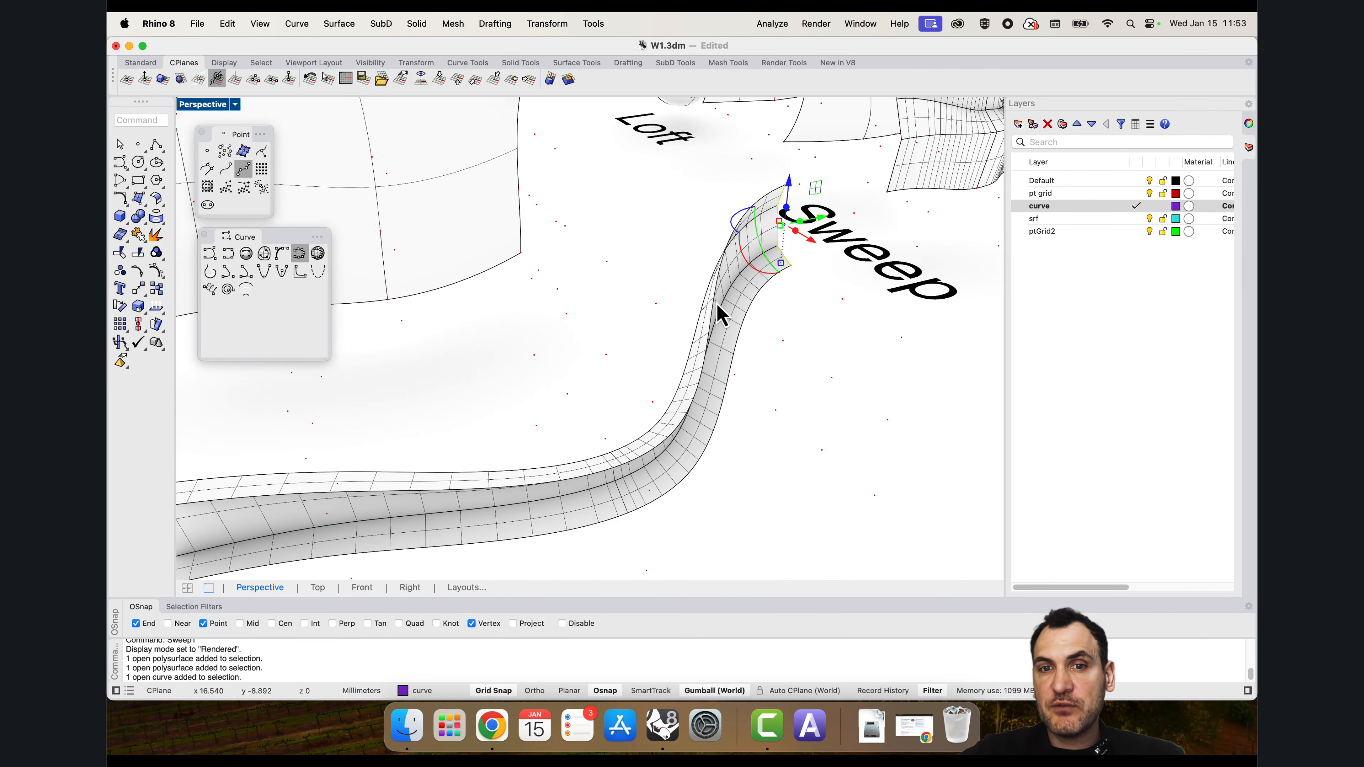
scroll(645, 452, down, 3)
Step: Delete the three-profile sweep surface, and remove the upper bend point from the far-end polyline profile
click(567, 469)
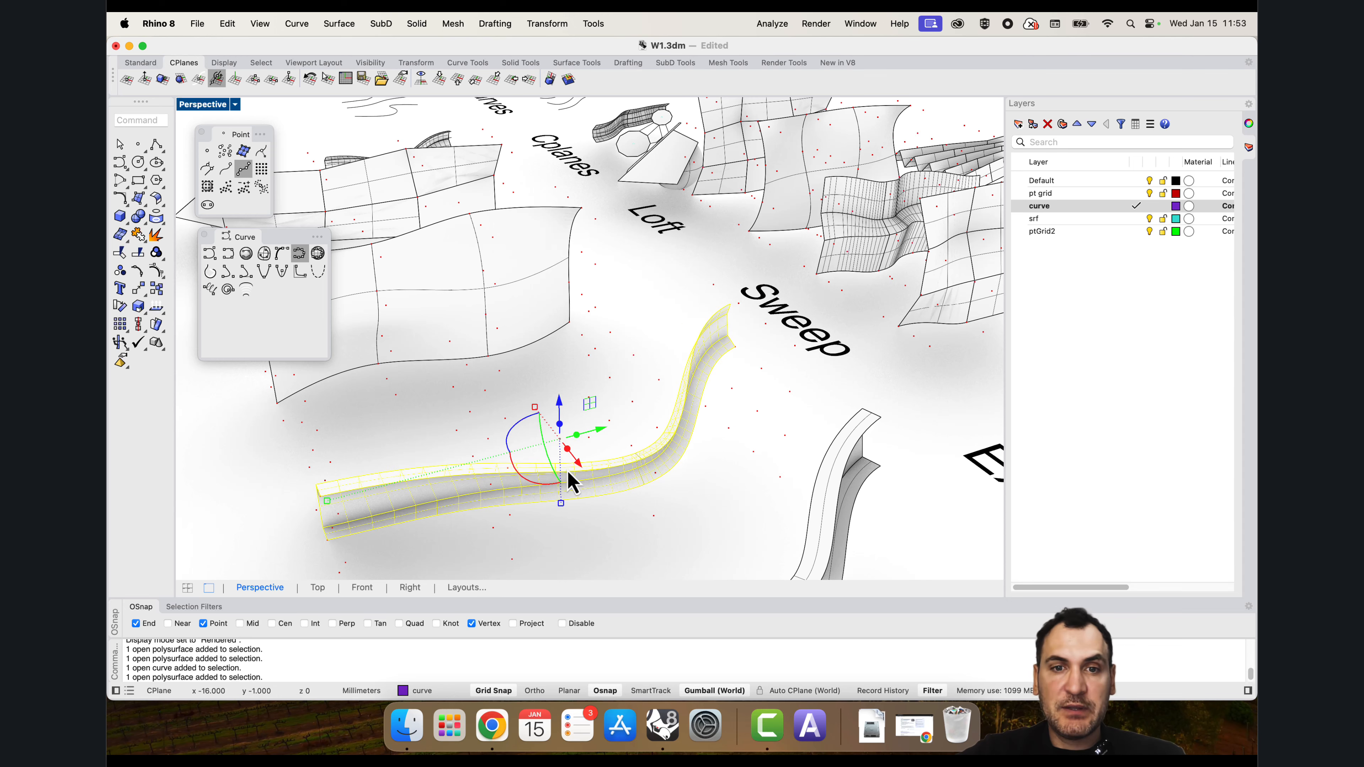
key(Delete)
right_drag(567, 470, 741, 298)
scroll(723, 350, up, 5)
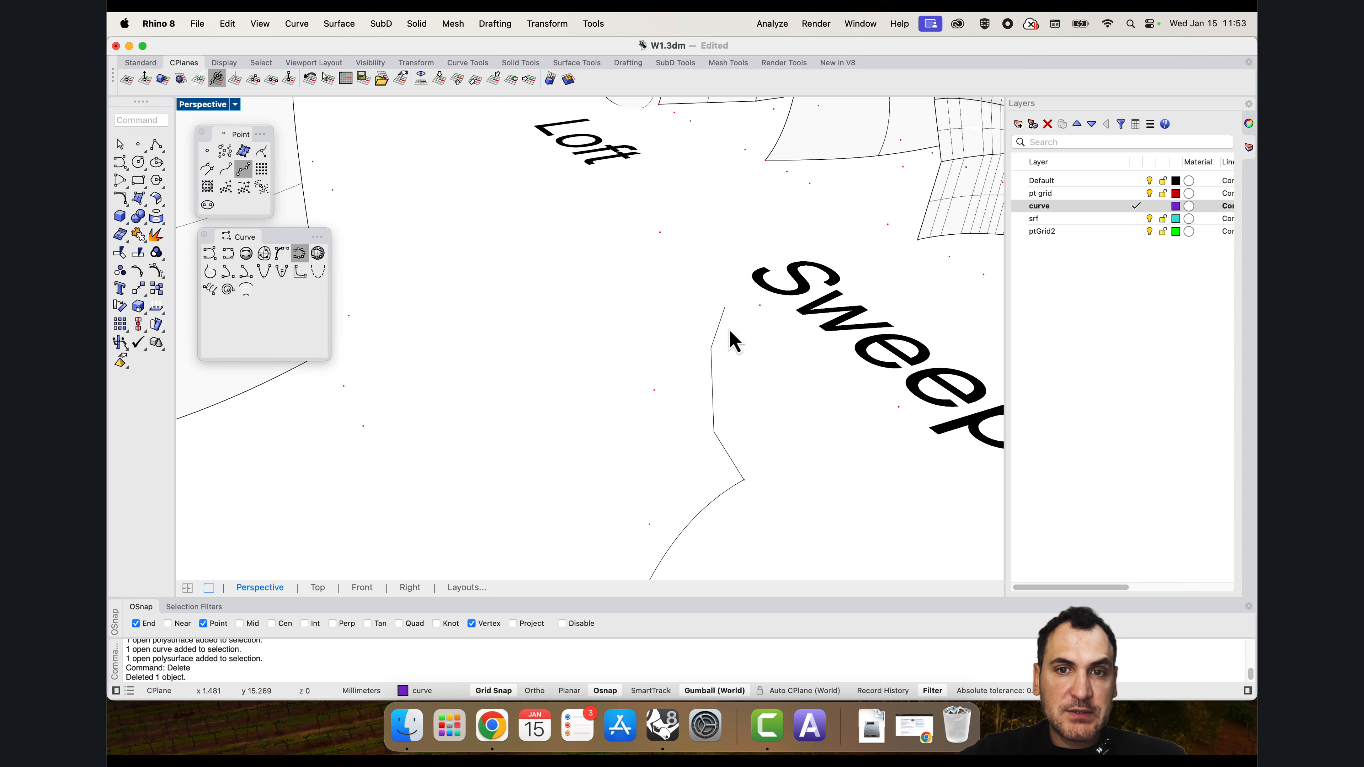
drag(721, 319, 716, 299)
key(super+z)
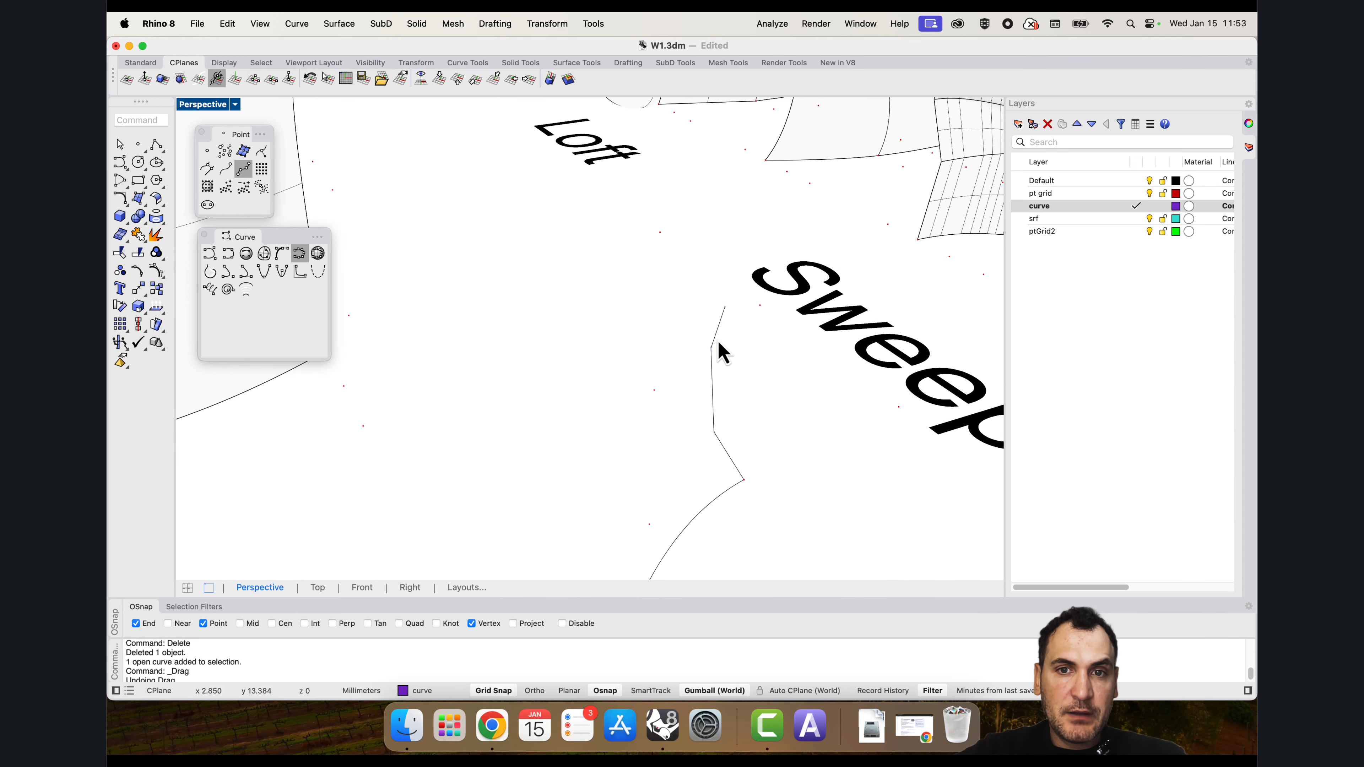
click(722, 352)
key(Delete)
scroll(768, 317, down, 2)
scroll(725, 376, down, 2)
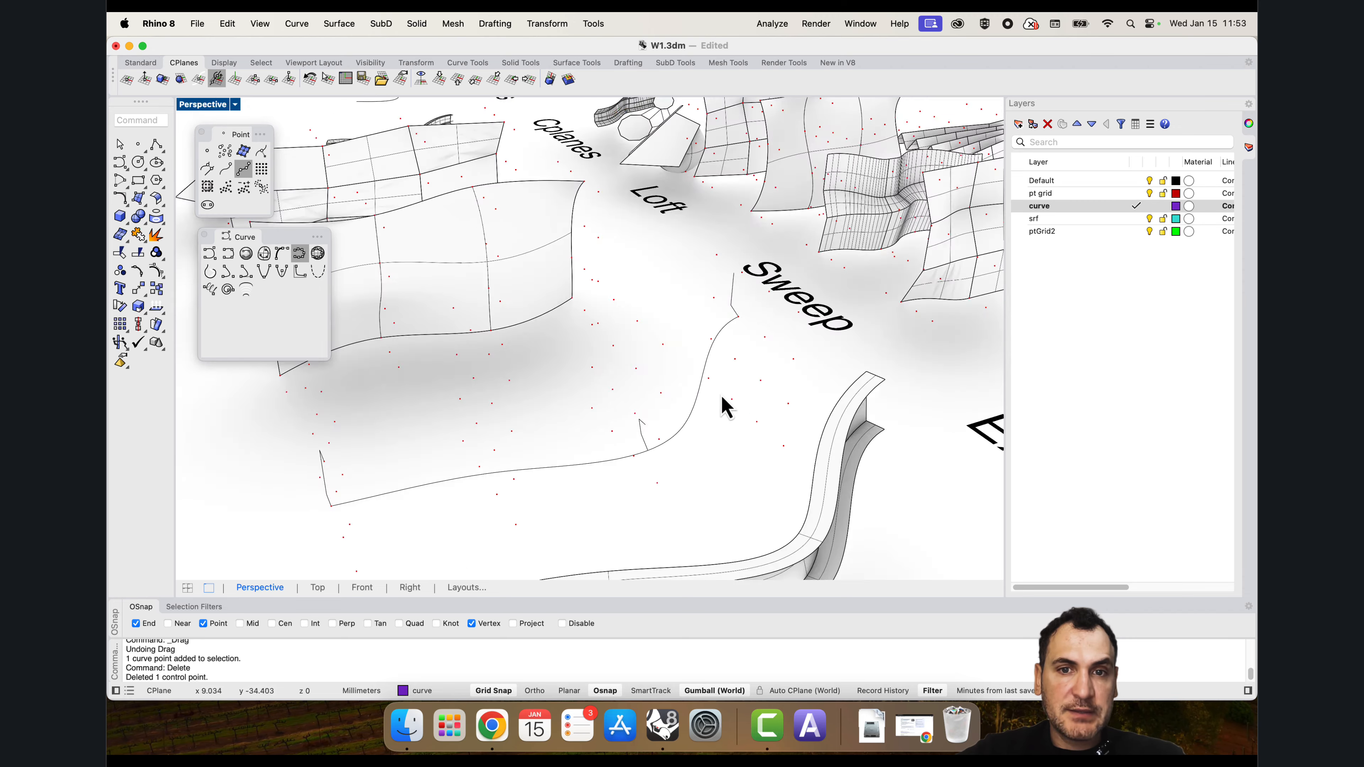
Step: Switch the perspective viewport to Wireframe and sweep the three profiles along the curved rail again with Sweep1
scroll(594, 472, up, 3)
scroll(586, 443, down, 1)
click(220, 106)
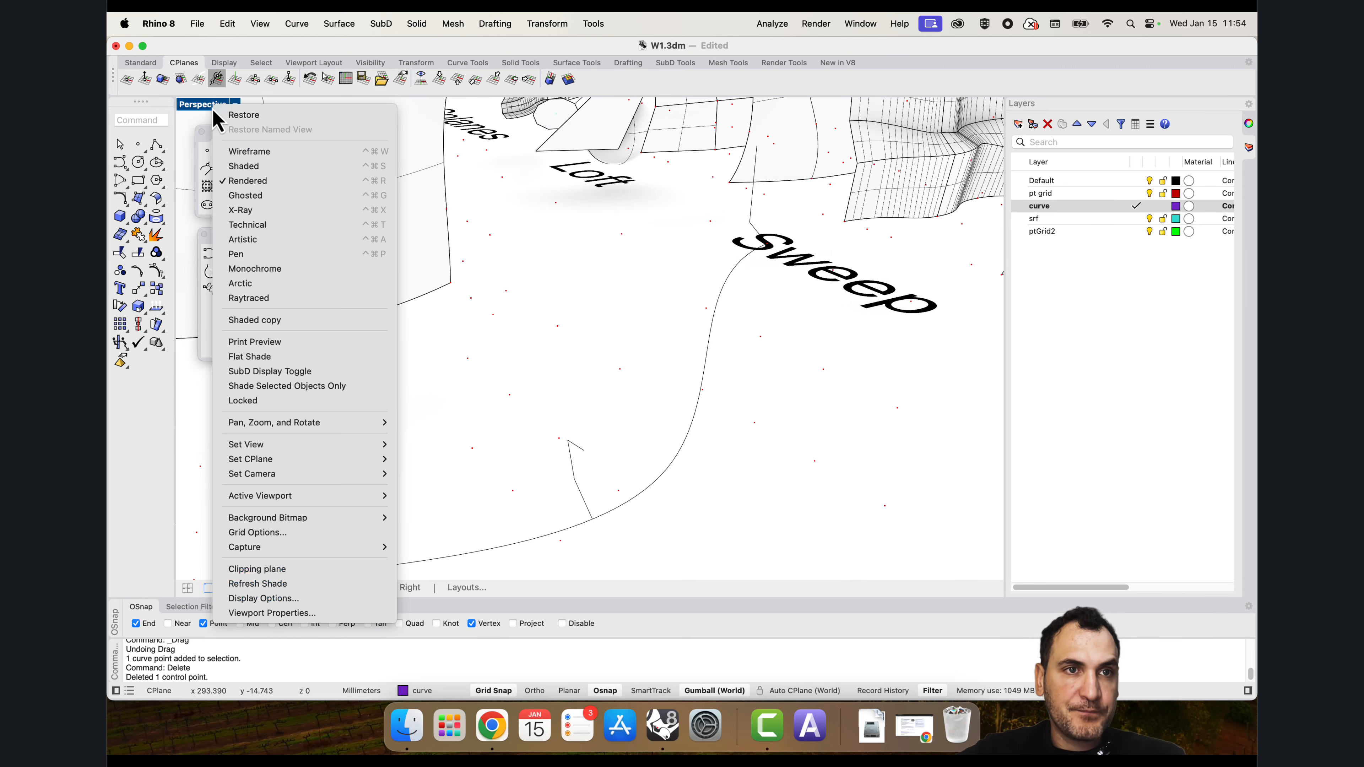
click(299, 186)
scroll(612, 432, down, 3)
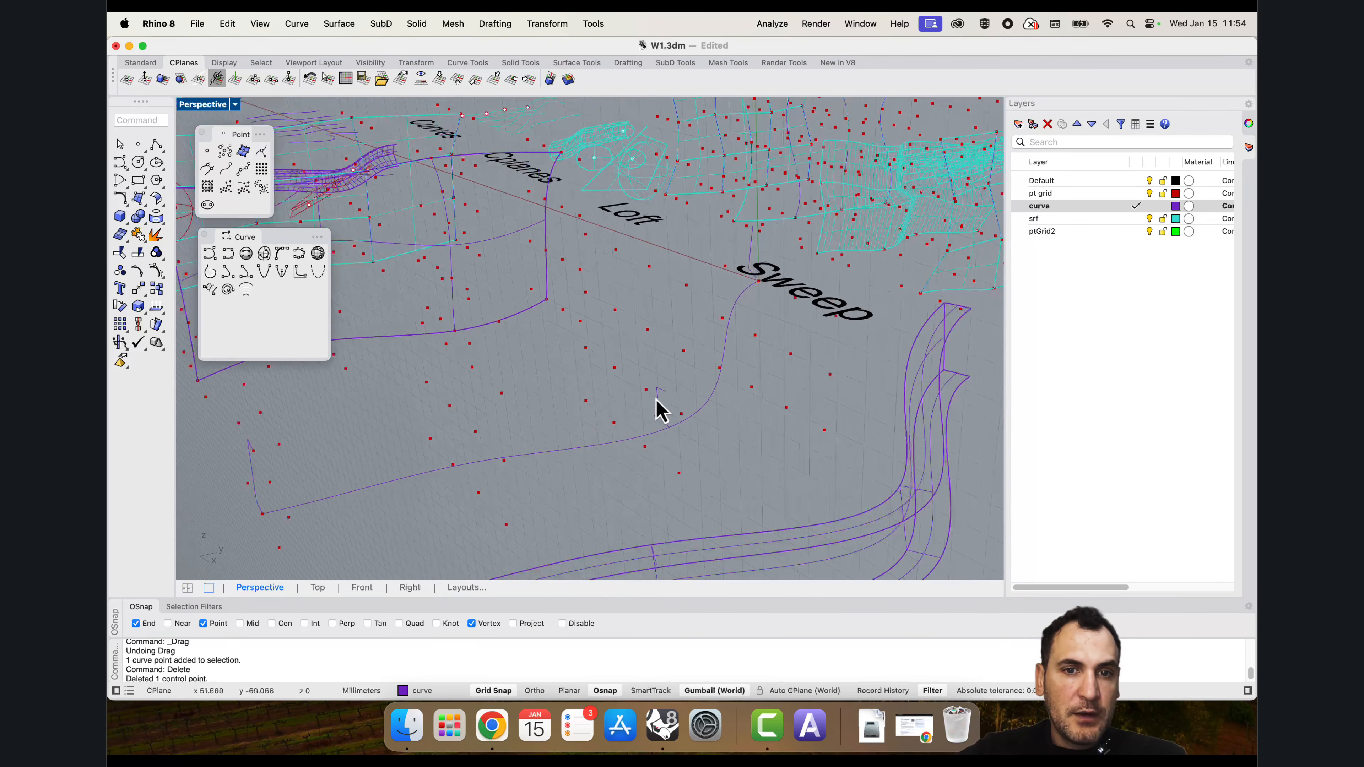
scroll(658, 409, up, 3)
key(Return)
click(492, 485)
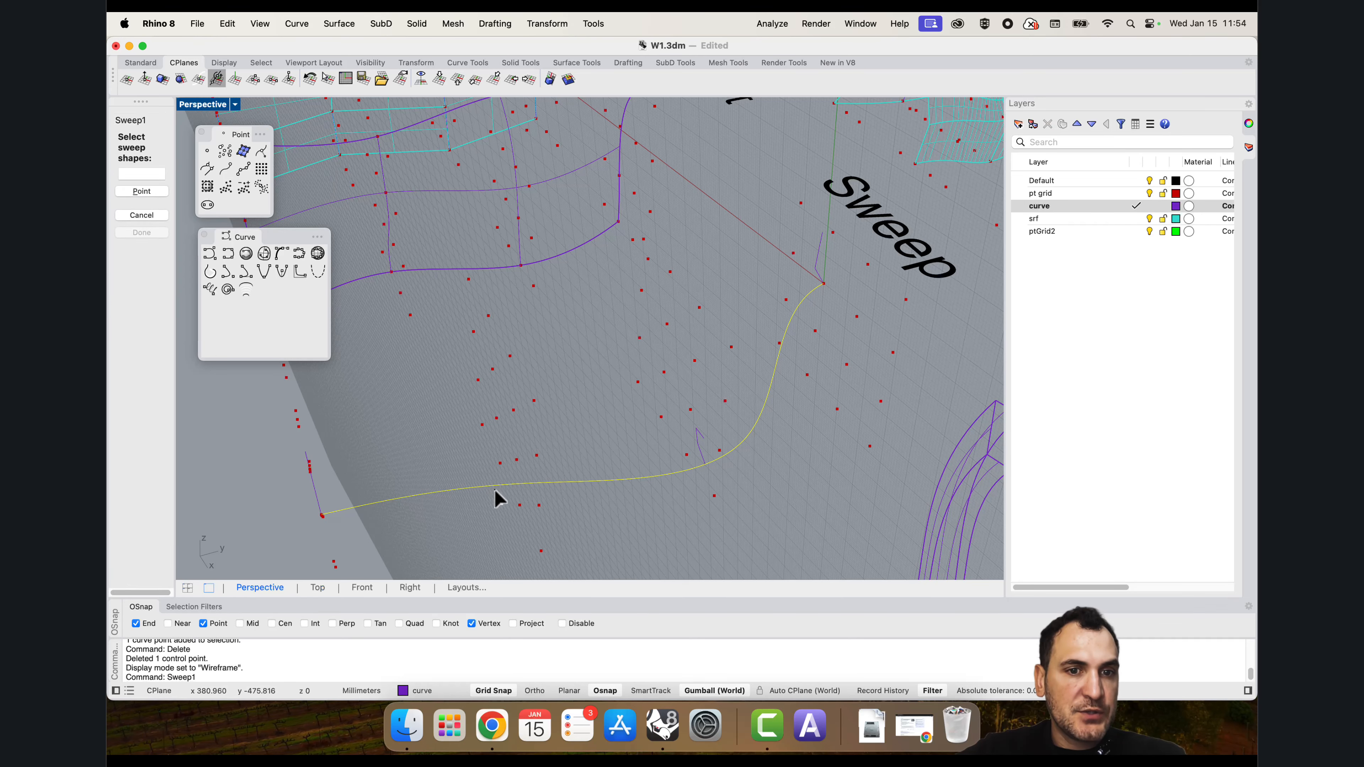
click(315, 498)
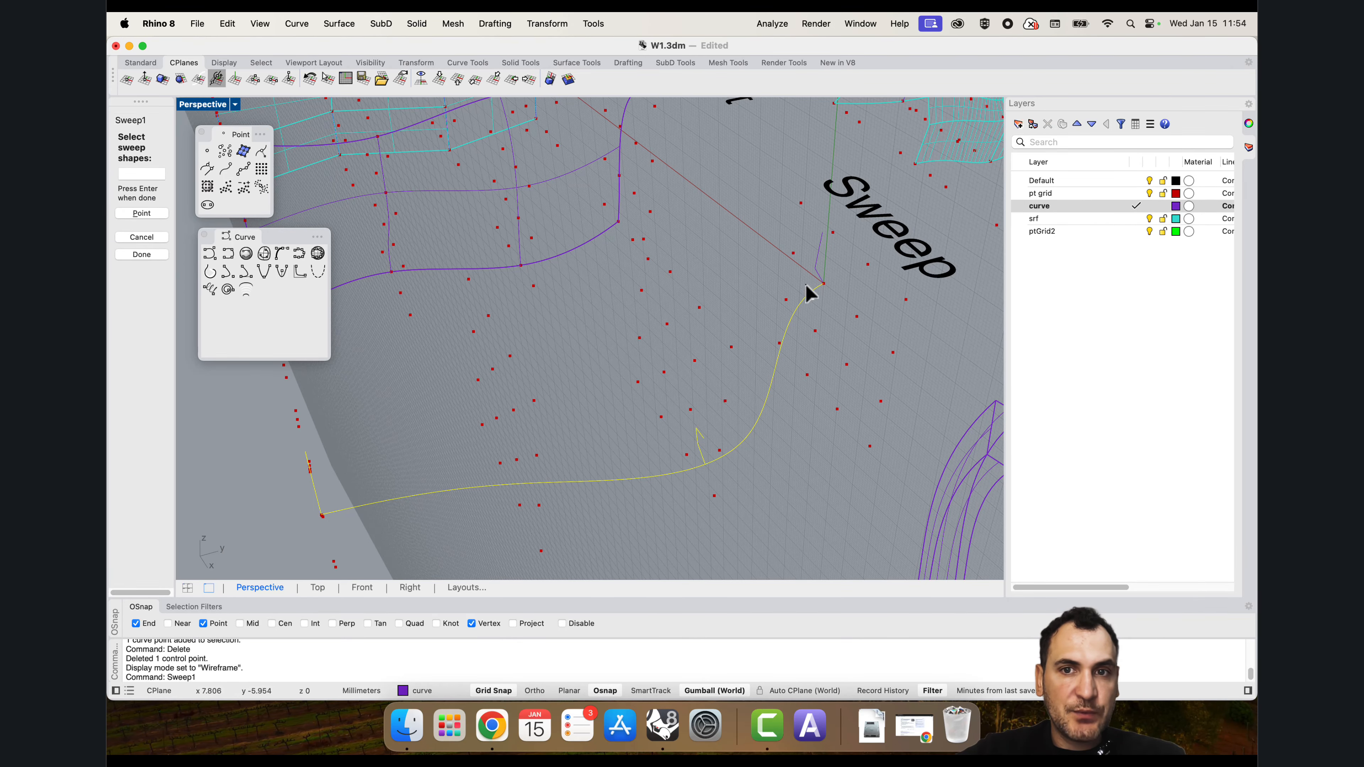
key(Return)
click(1154, 480)
Step: Display the perspective viewport as Shaded and examine the rebuilt three-profile sweep, especially its far end
right_drag(911, 472, 505, 454)
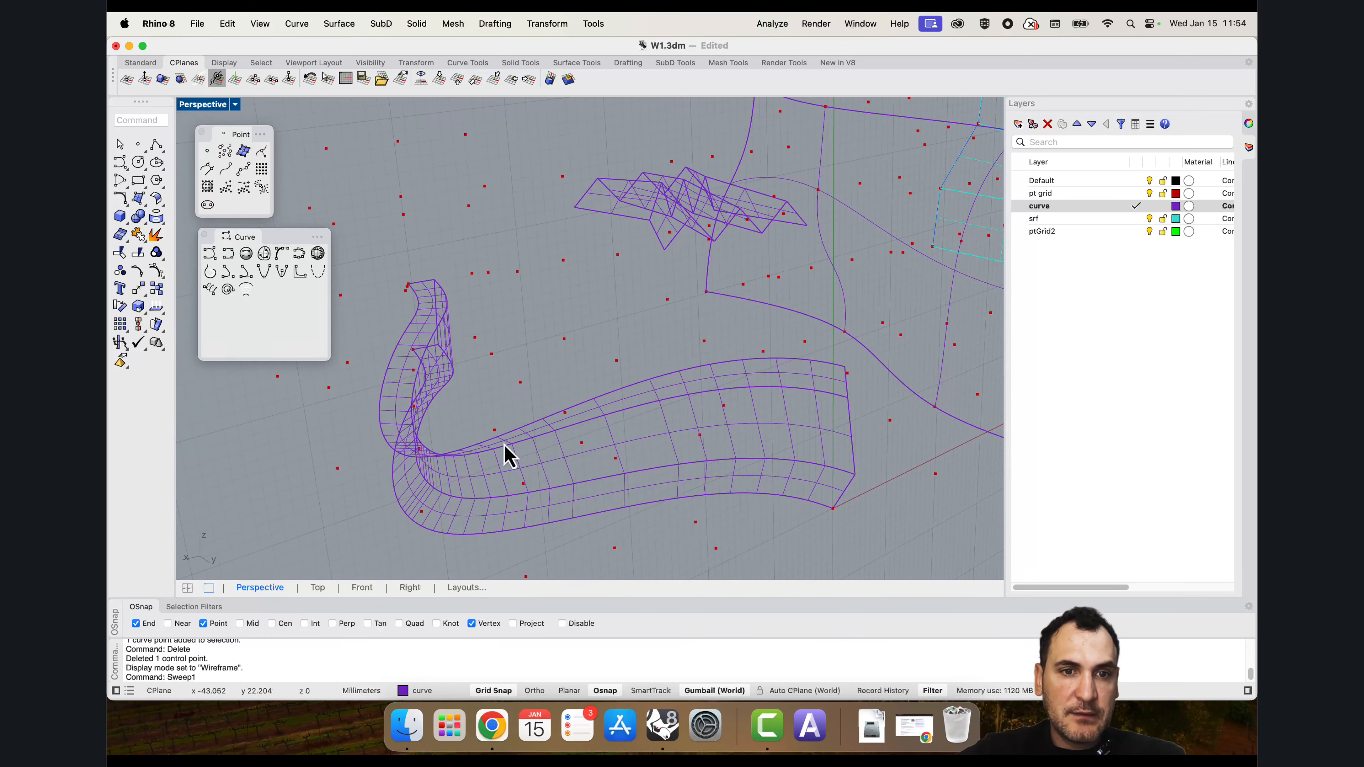
scroll(862, 394, up, 3)
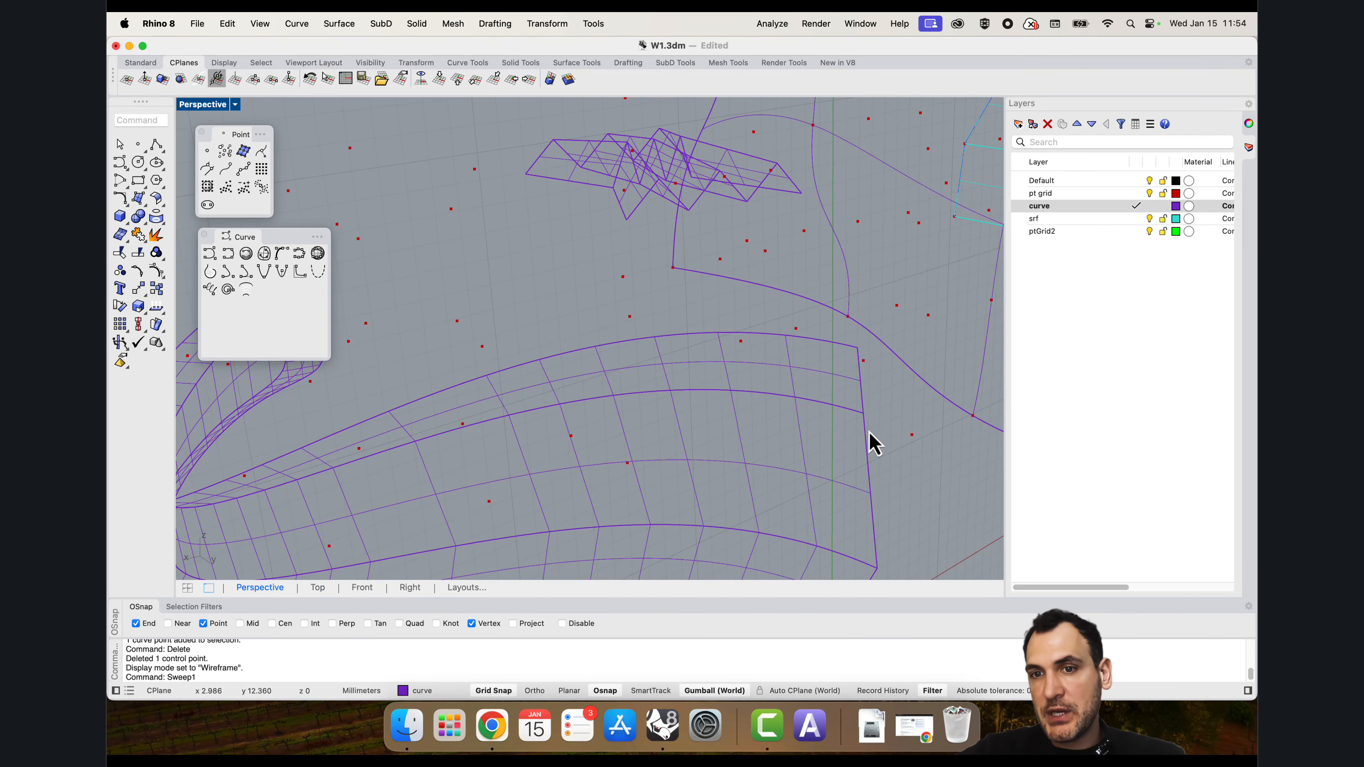
scroll(866, 394, down, 5)
scroll(867, 394, up, 3)
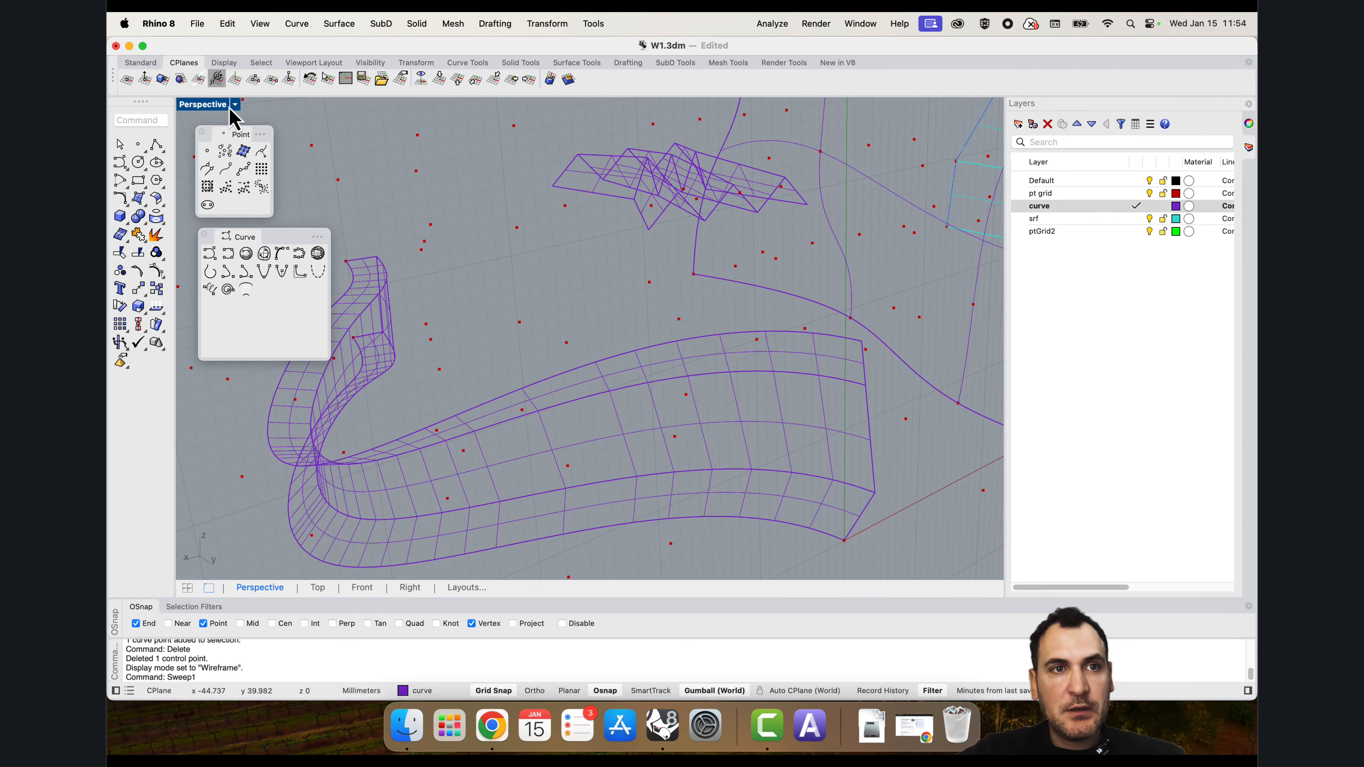
click(235, 106)
click(255, 165)
right_drag(854, 475, 771, 325)
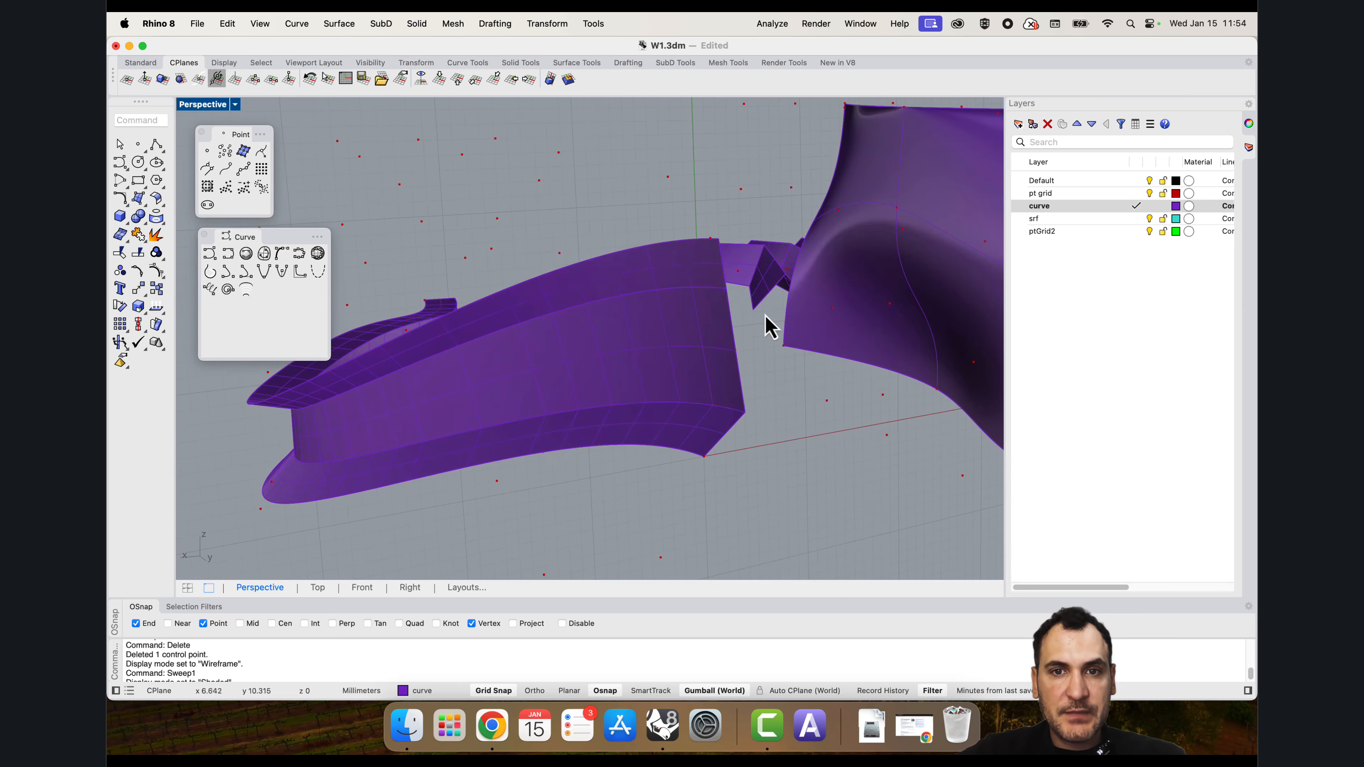
right_drag(683, 317, 346, 414)
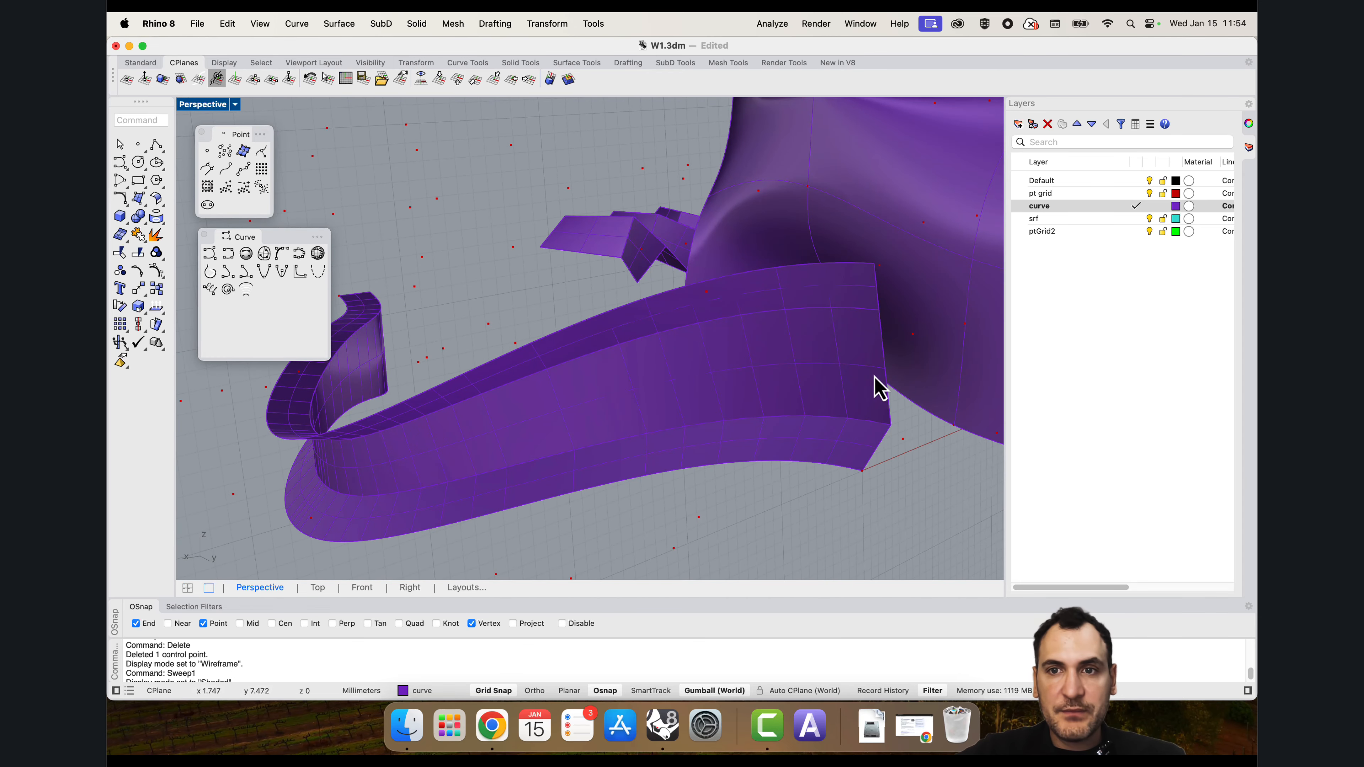
right_drag(869, 352, 814, 446)
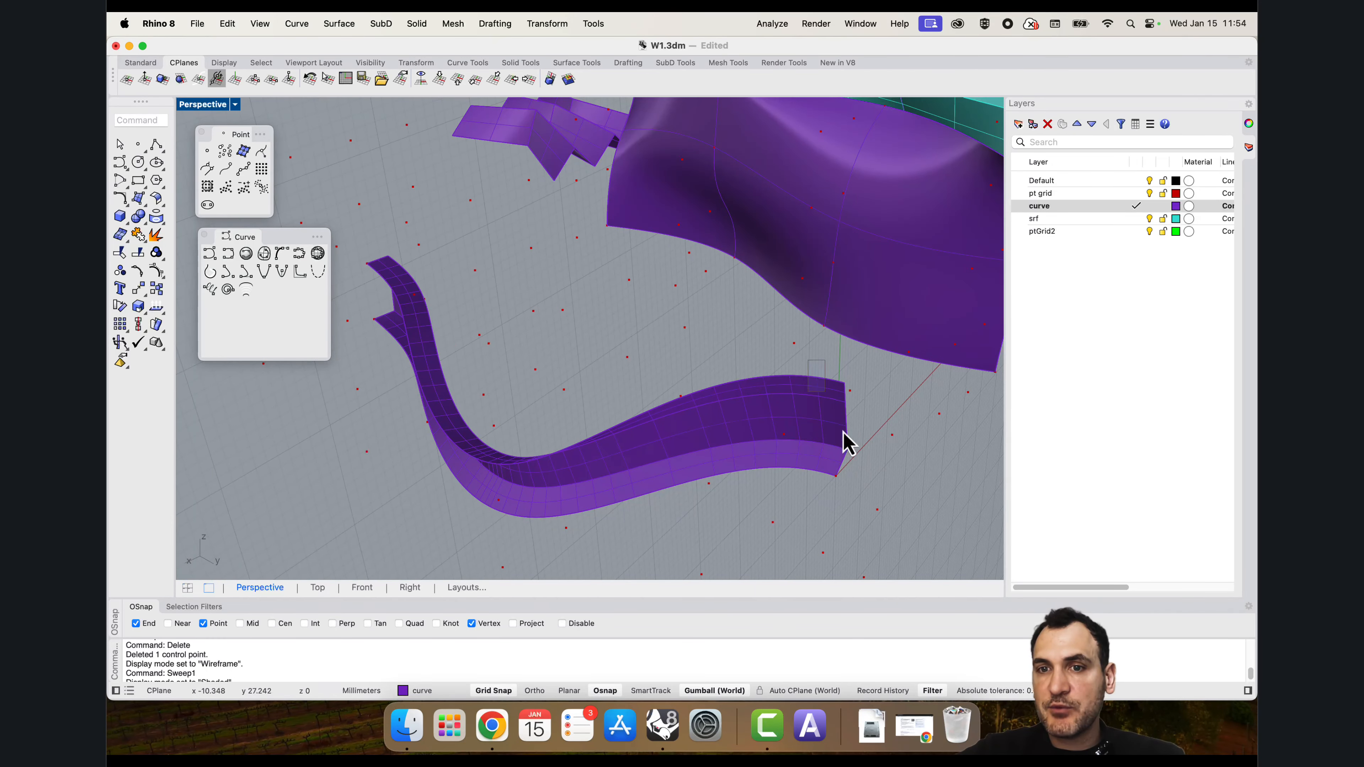
Step: Select the far-end profile curve, and compare the rebuilt sweep with the neighbouring single-profile sweep
click(827, 465)
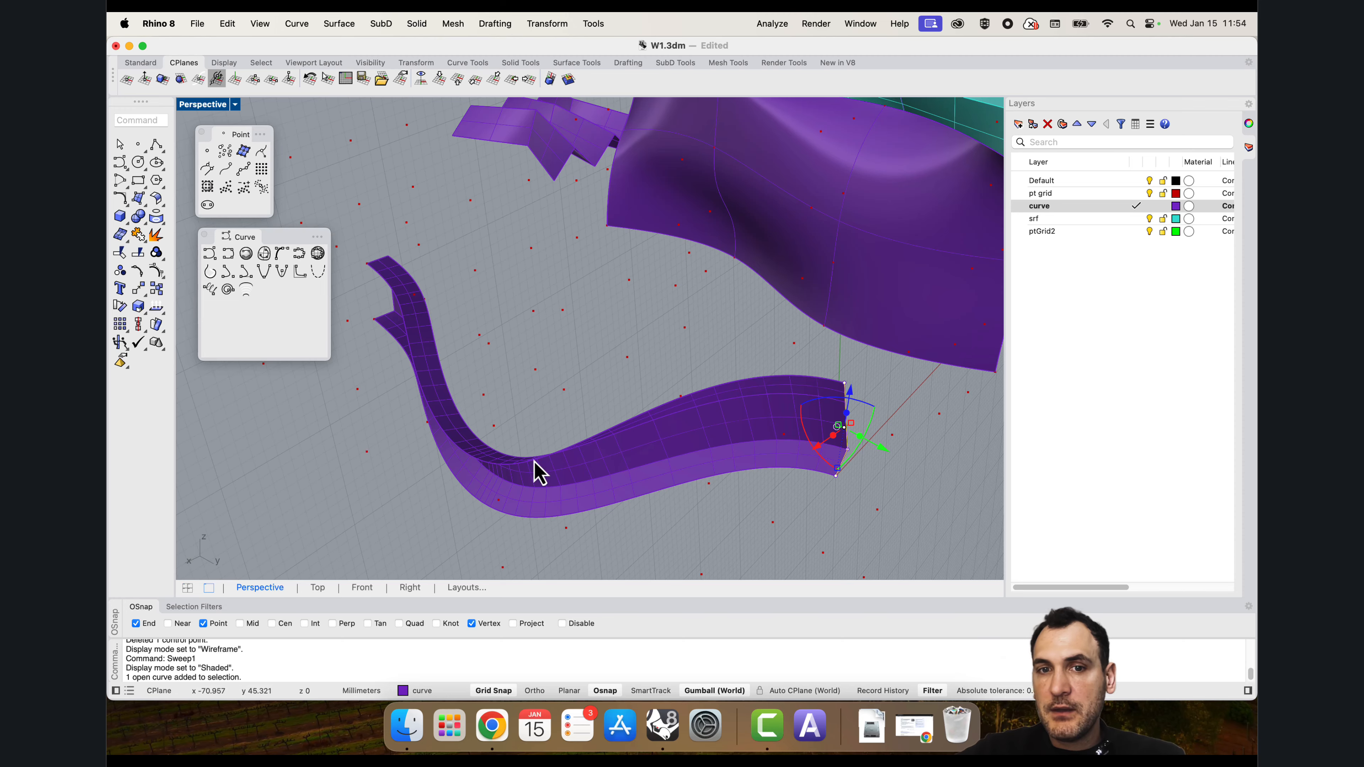
scroll(680, 373, down, 3)
right_drag(632, 393, 746, 402)
scroll(678, 372, down, 5)
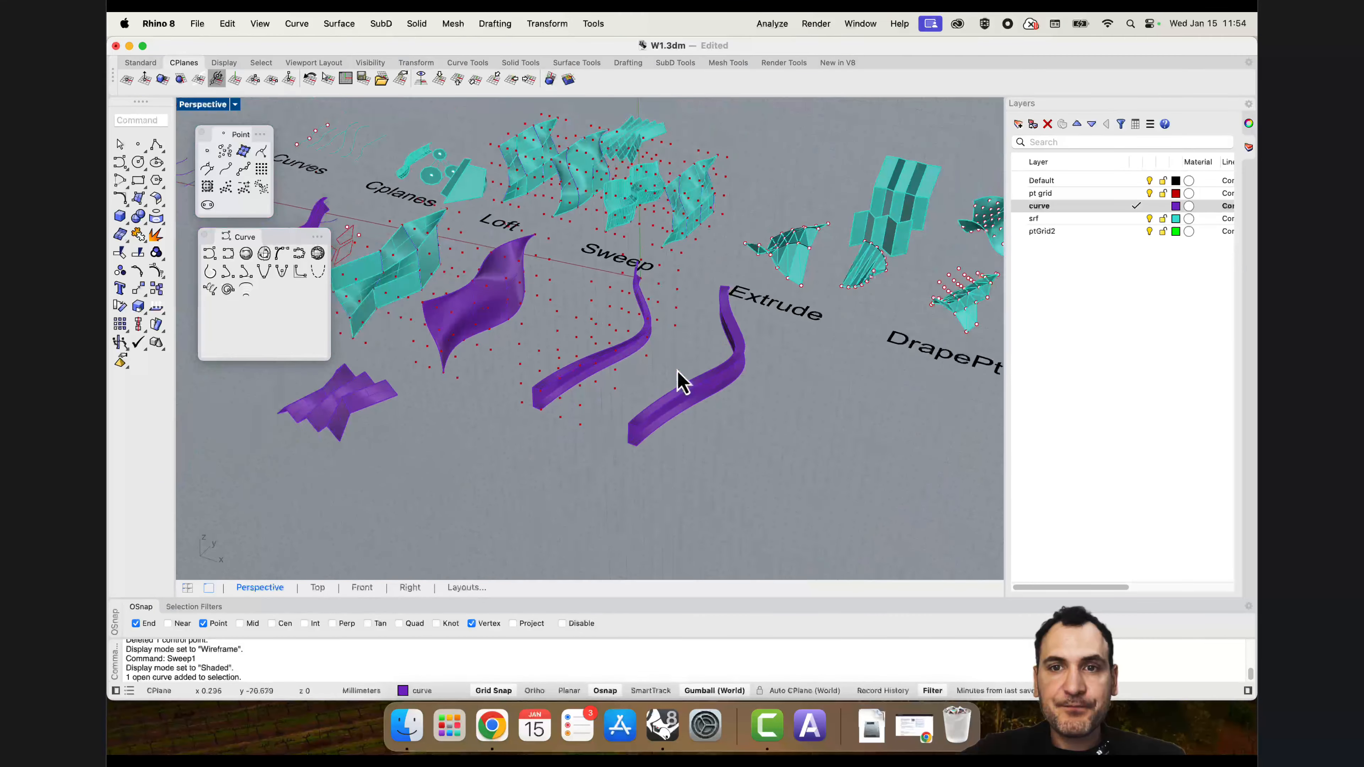
right_drag(678, 372, 630, 364)
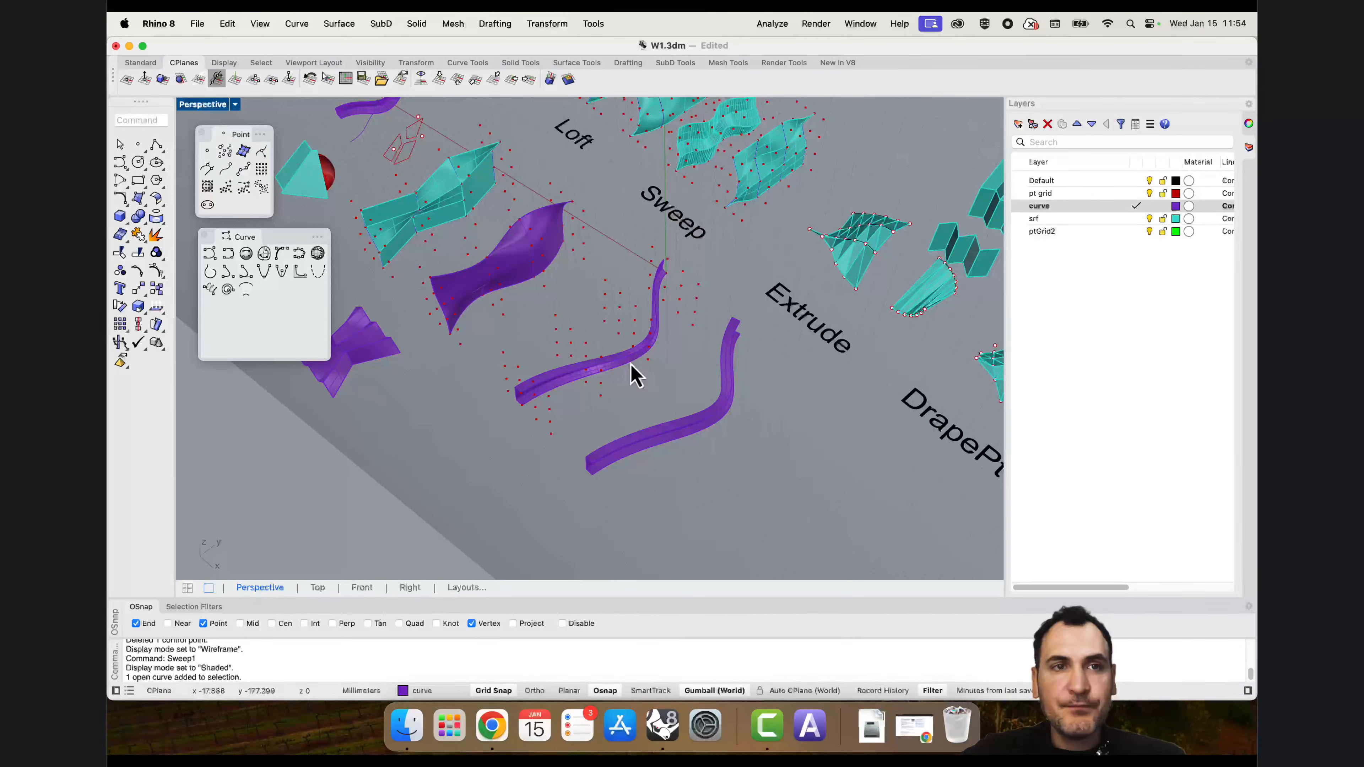
Step: Return the perspective viewport to Wireframe display and reset its construction plane to World Top
right_click(211, 107)
click(257, 150)
scroll(553, 278, down, 4)
right_drag(580, 281, 683, 344)
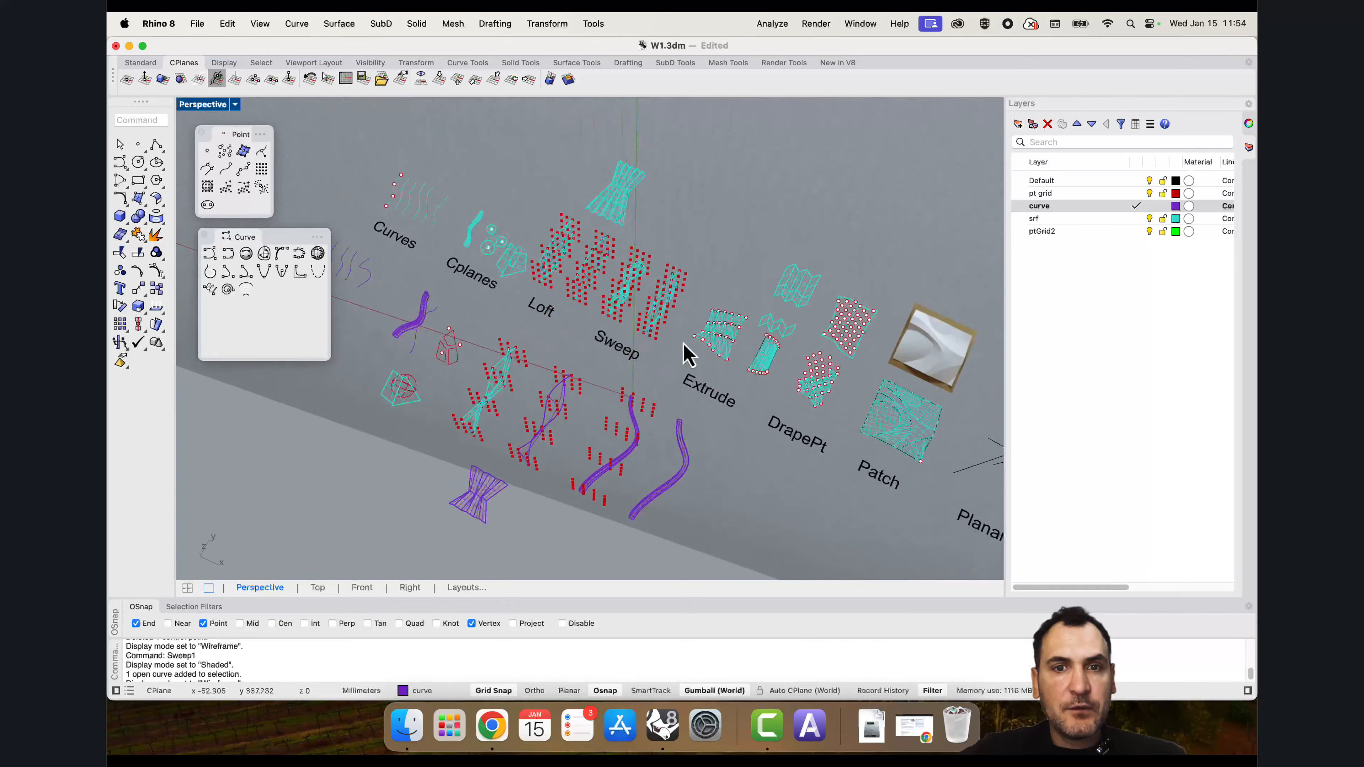
scroll(665, 287, up, 5)
scroll(716, 253, down, 5)
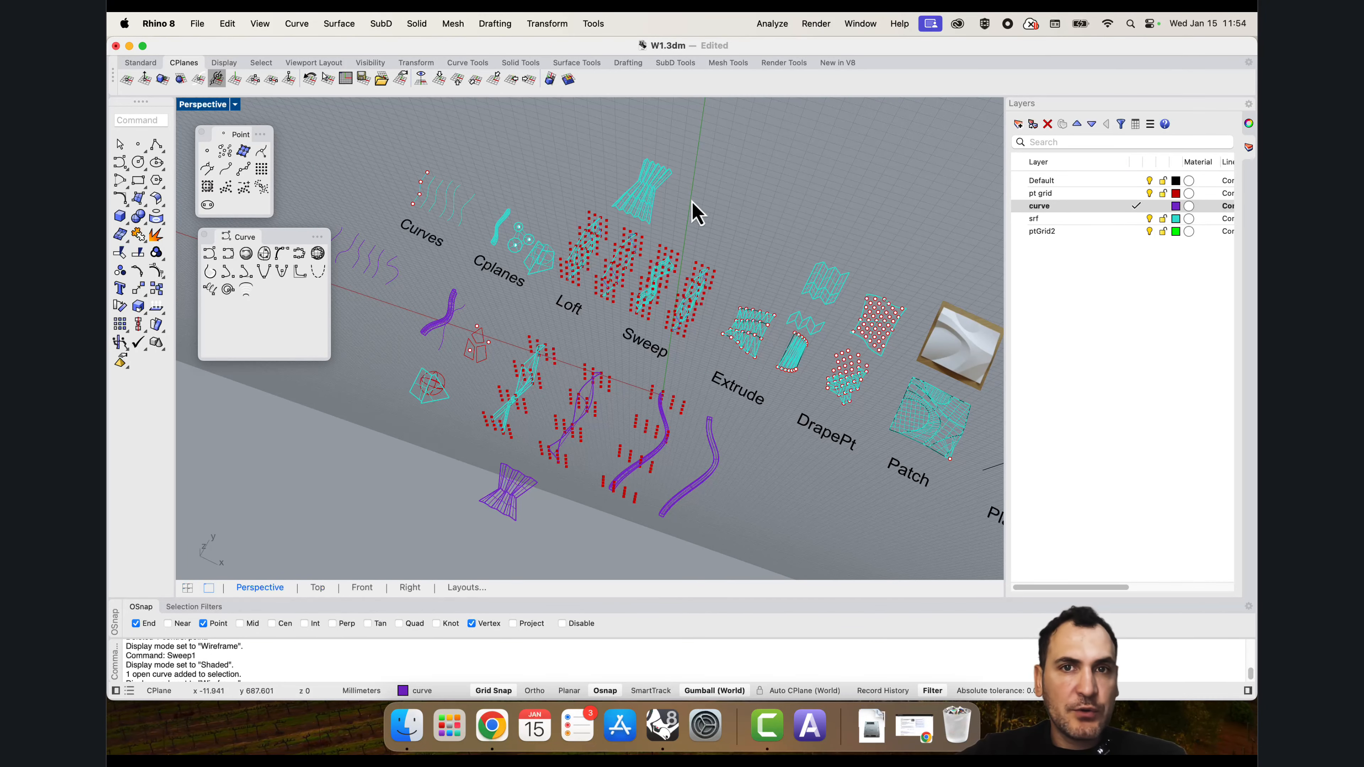
click(442, 83)
scroll(672, 335, up, 4)
shift+right_drag(701, 410, 746, 266)
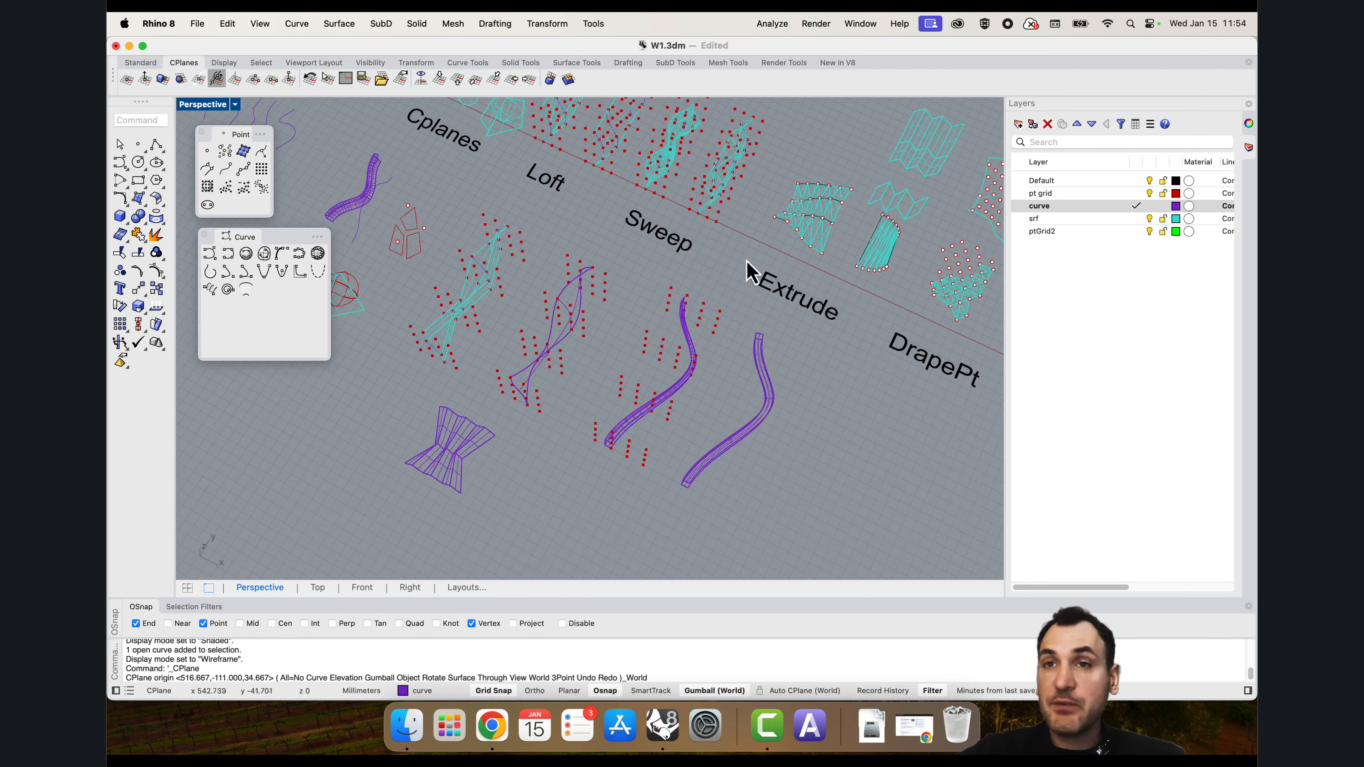
Step: Copy the red point grid surrounding the three-profile sweep into the empty area in front of the existing surfaces
scroll(758, 312, down, 6)
right_drag(762, 339, 756, 301)
scroll(716, 390, up, 4)
scroll(731, 377, down, 4)
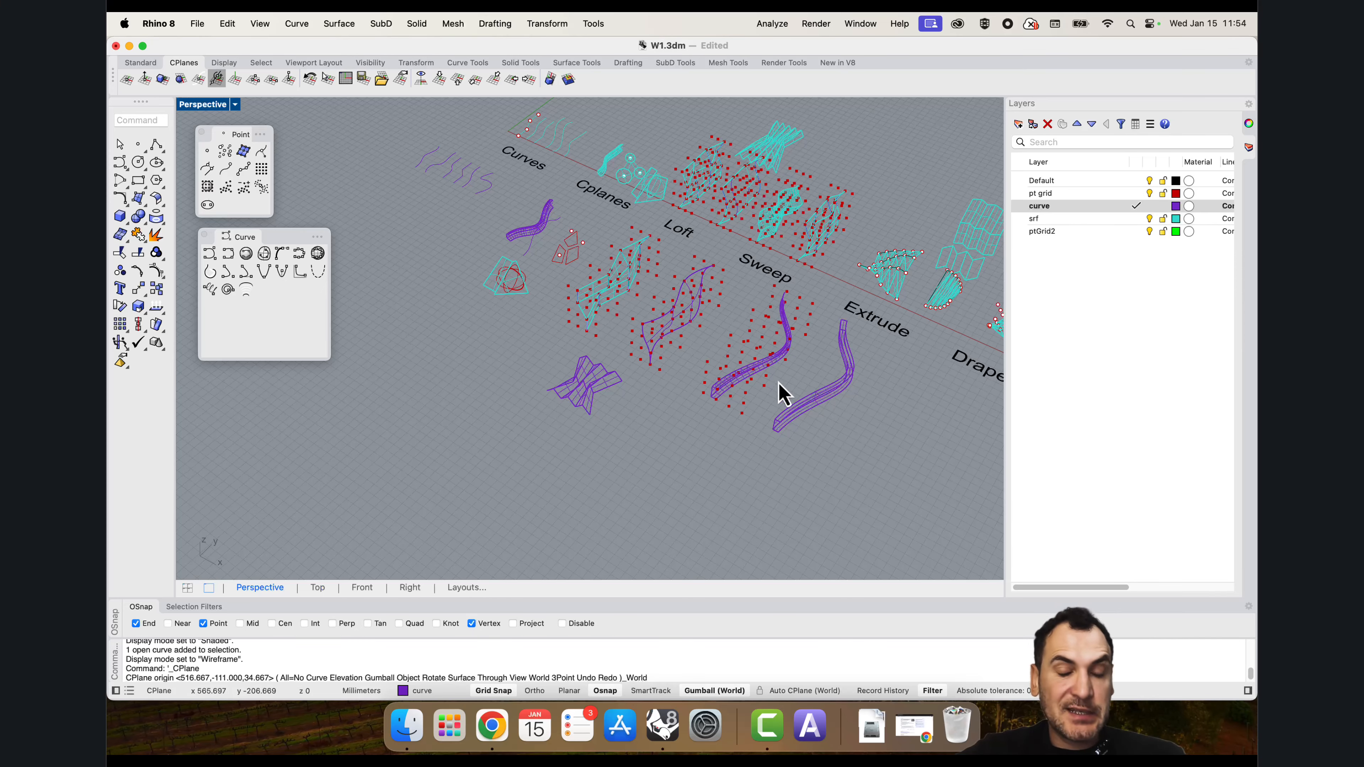
scroll(723, 322, up, 4)
shift+right_drag(779, 383, 733, 271)
click(748, 312)
scroll(739, 264, down, 4)
text(c)
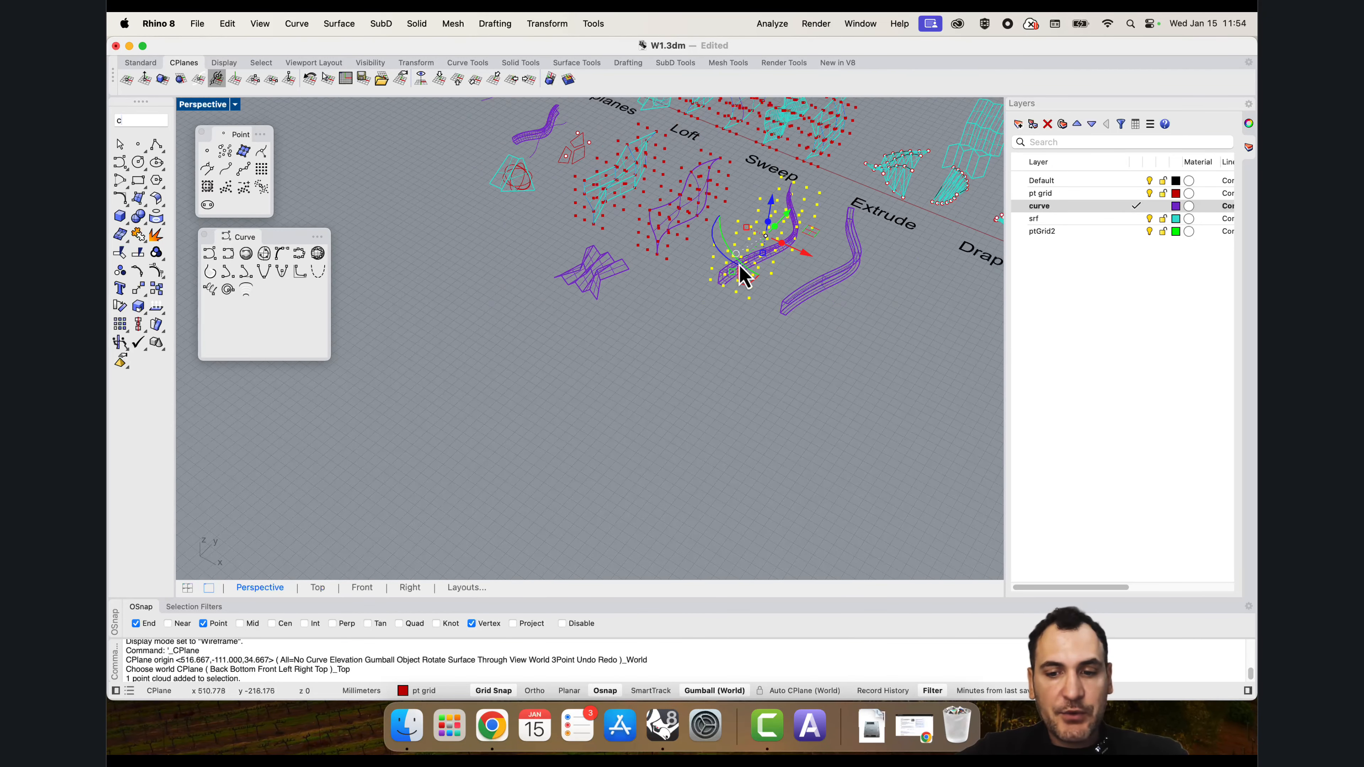
text(opy)
key(Return)
click(744, 360)
click(609, 511)
key(Escape)
key(Escape)
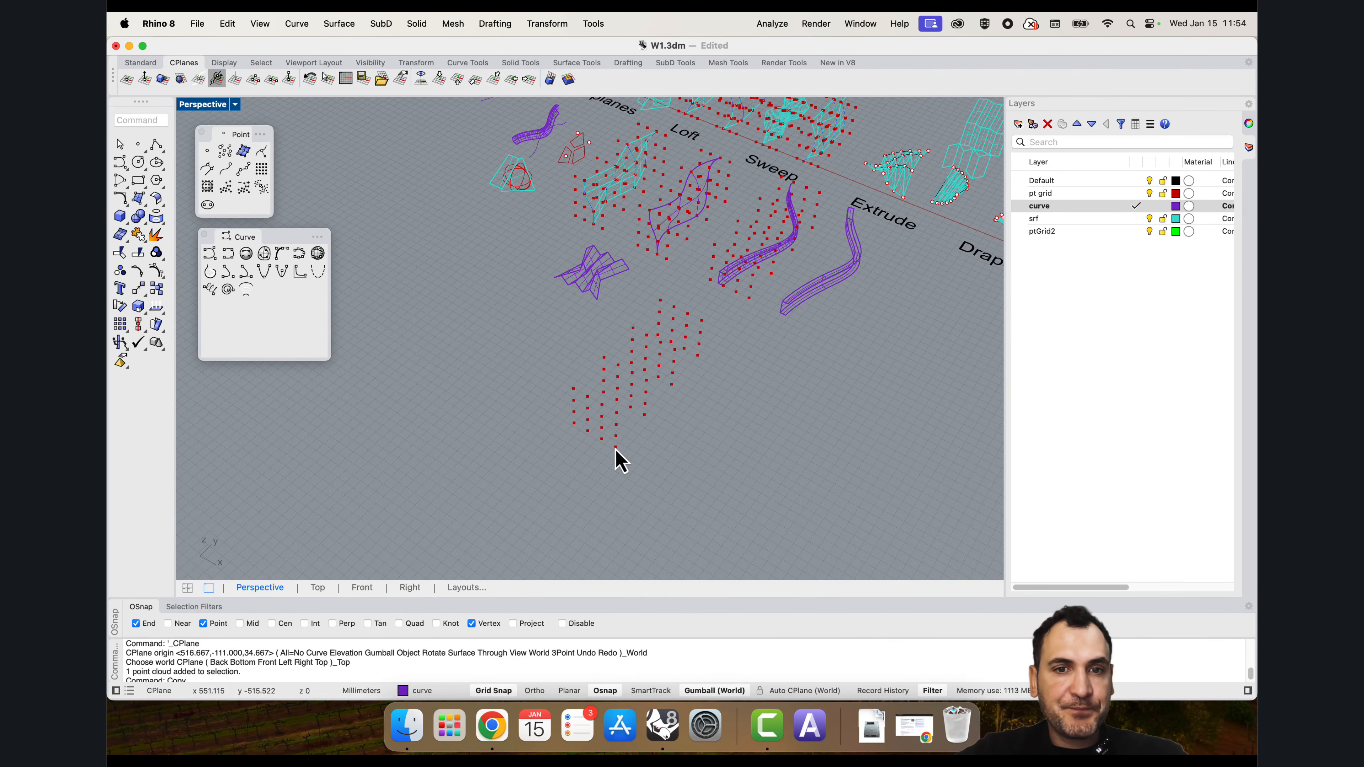
Step: Zoom to the copied point grid and draw a handle curve from its near corner point to its far row
click(618, 456)
text(zs)
key(Return)
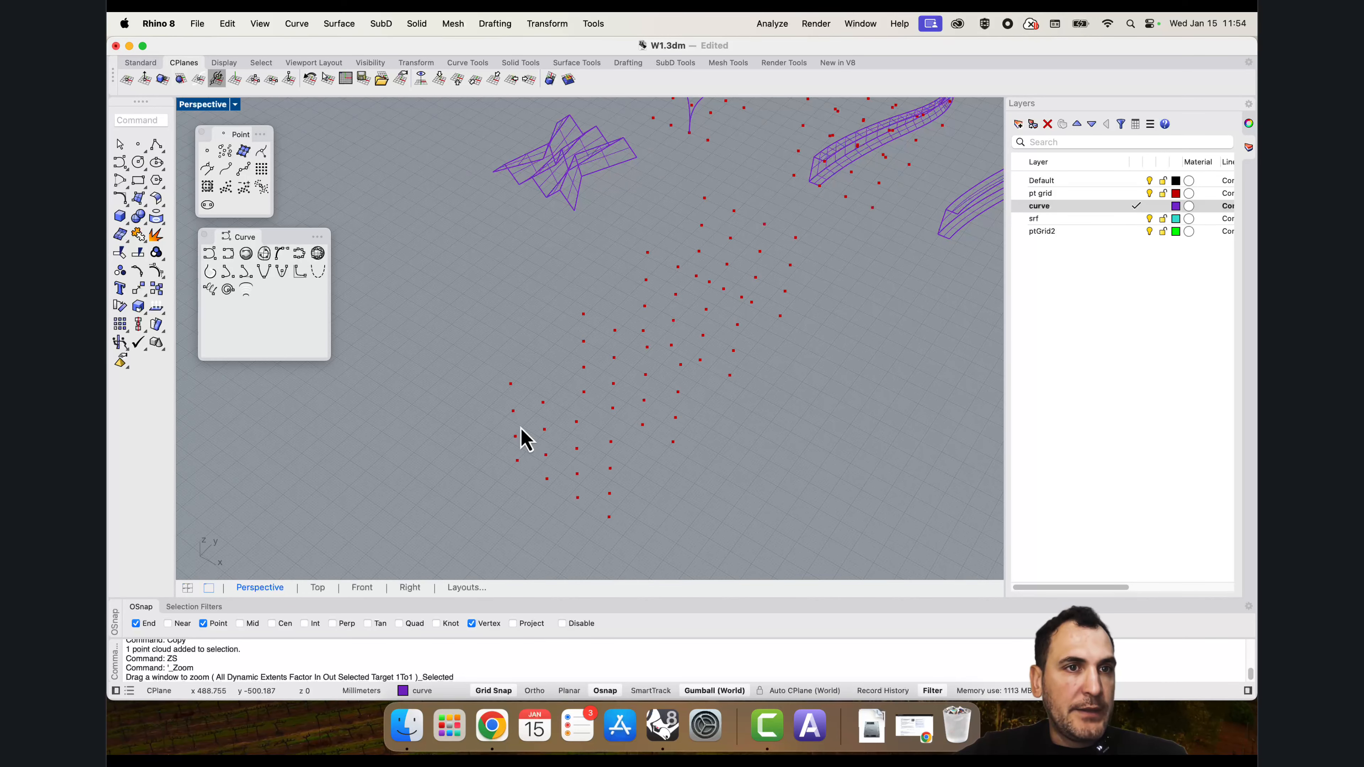
shift+right_drag(351, 207, 396, 216)
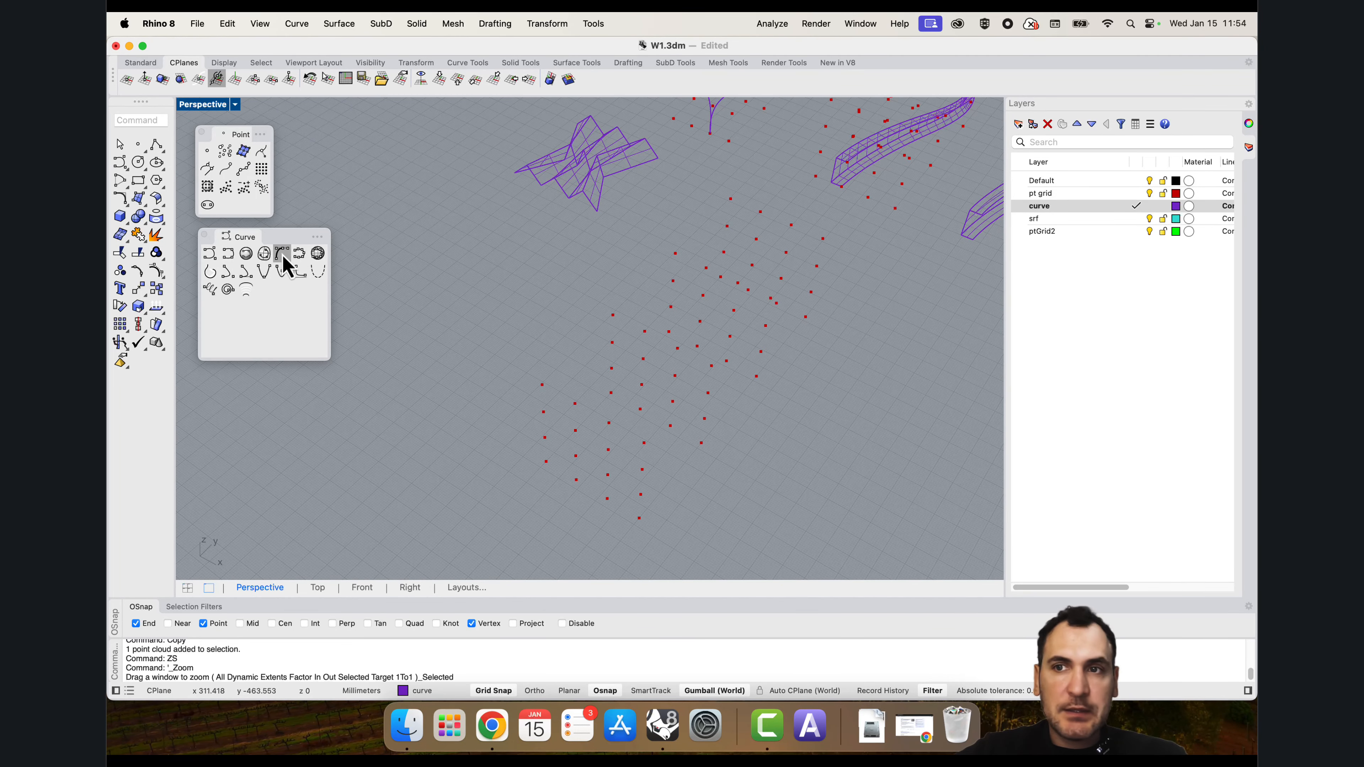
click(298, 254)
right_drag(669, 524, 545, 505)
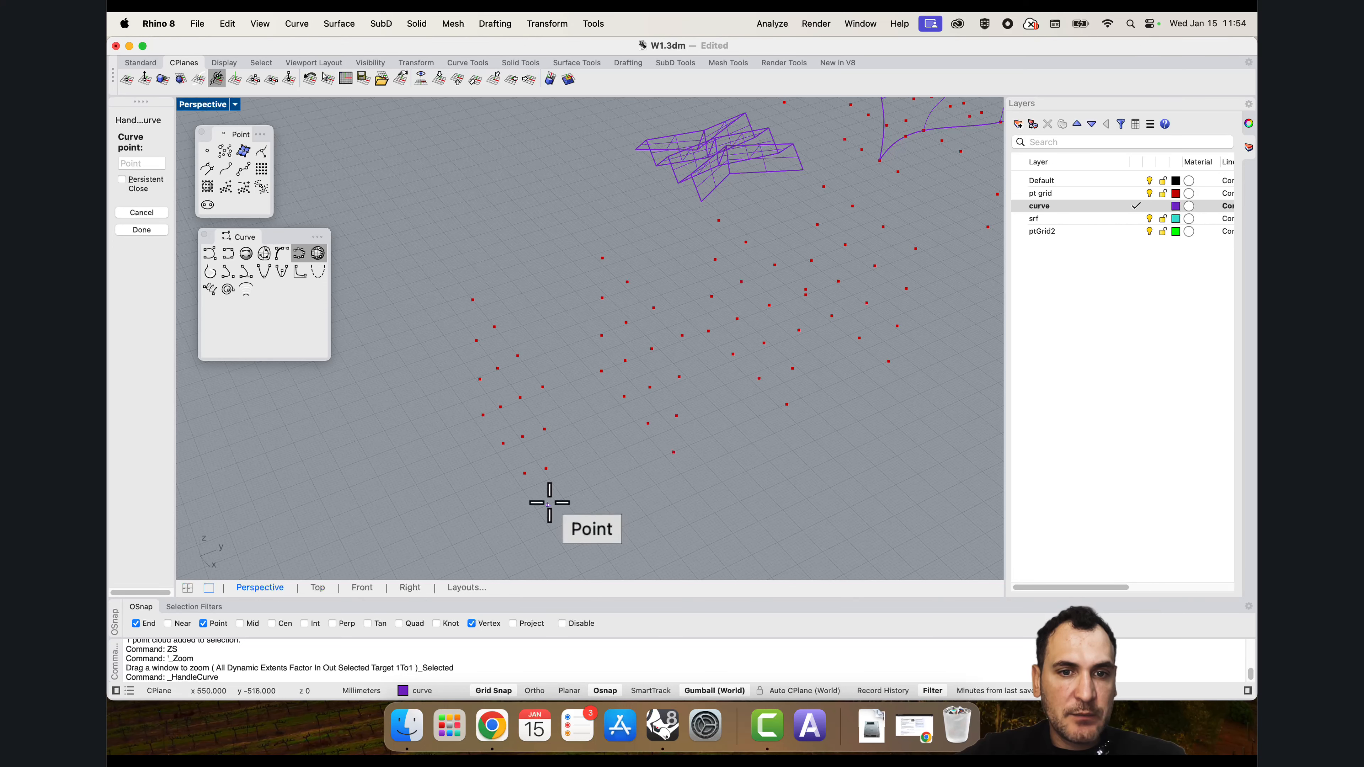
click(548, 505)
right_drag(662, 458, 861, 400)
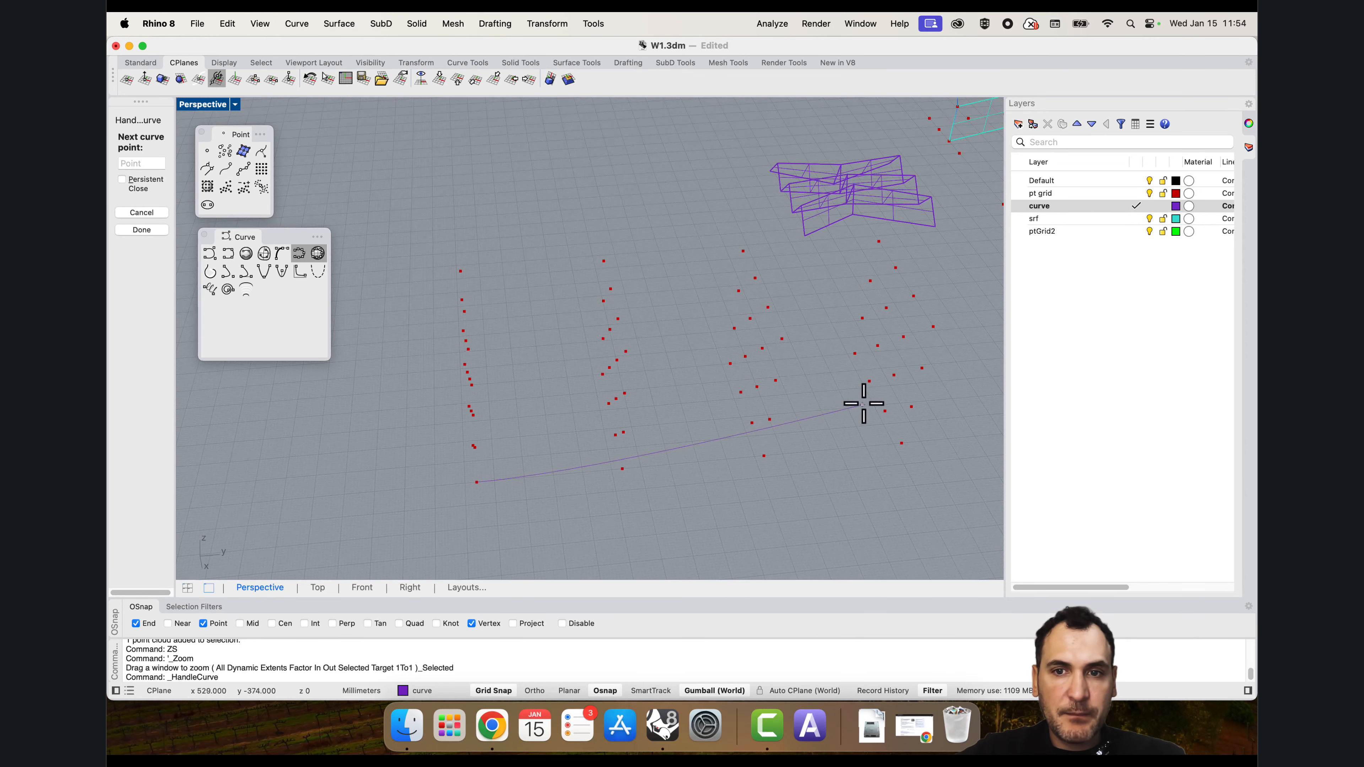
click(891, 406)
click(960, 399)
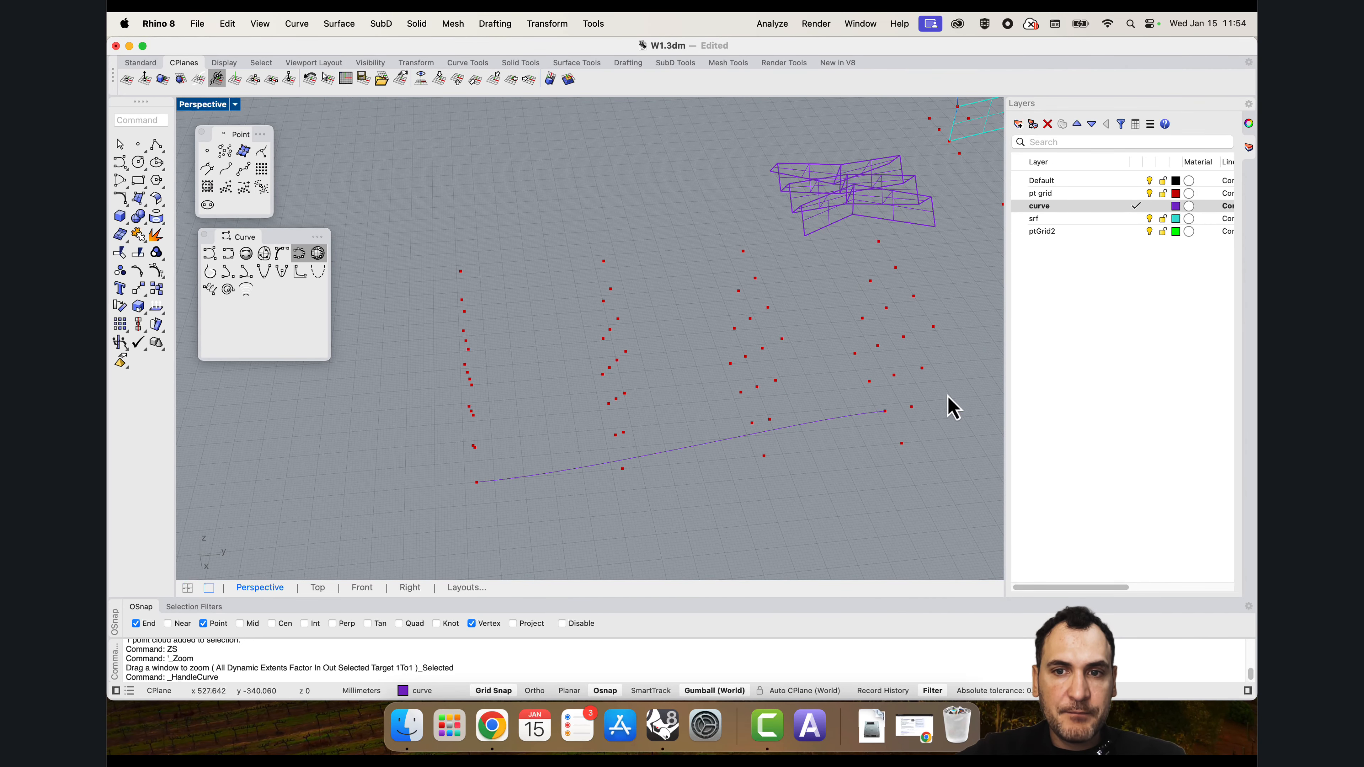
Step: Draw a second handle curve across the copied point grid, roughly alongside the first, from the near row to the far row
right_drag(947, 405, 634, 367)
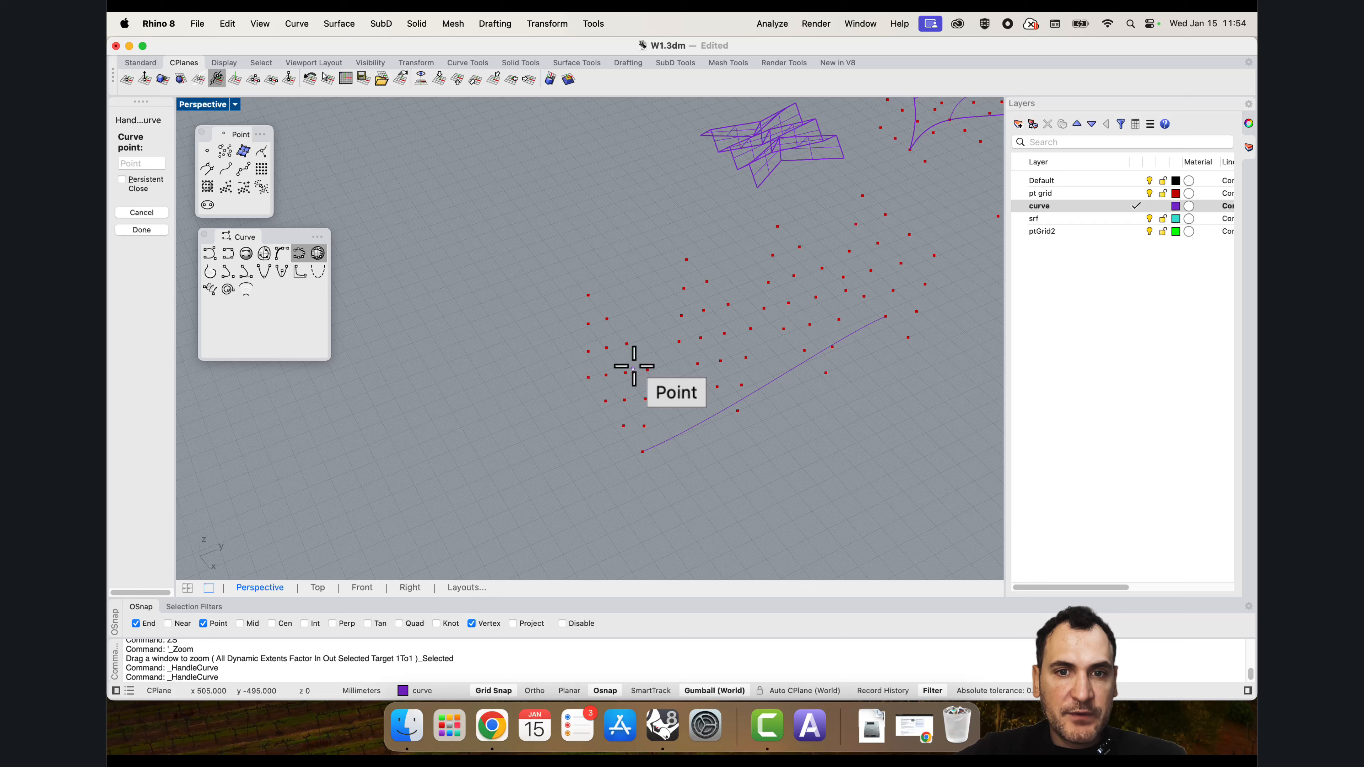
click(626, 343)
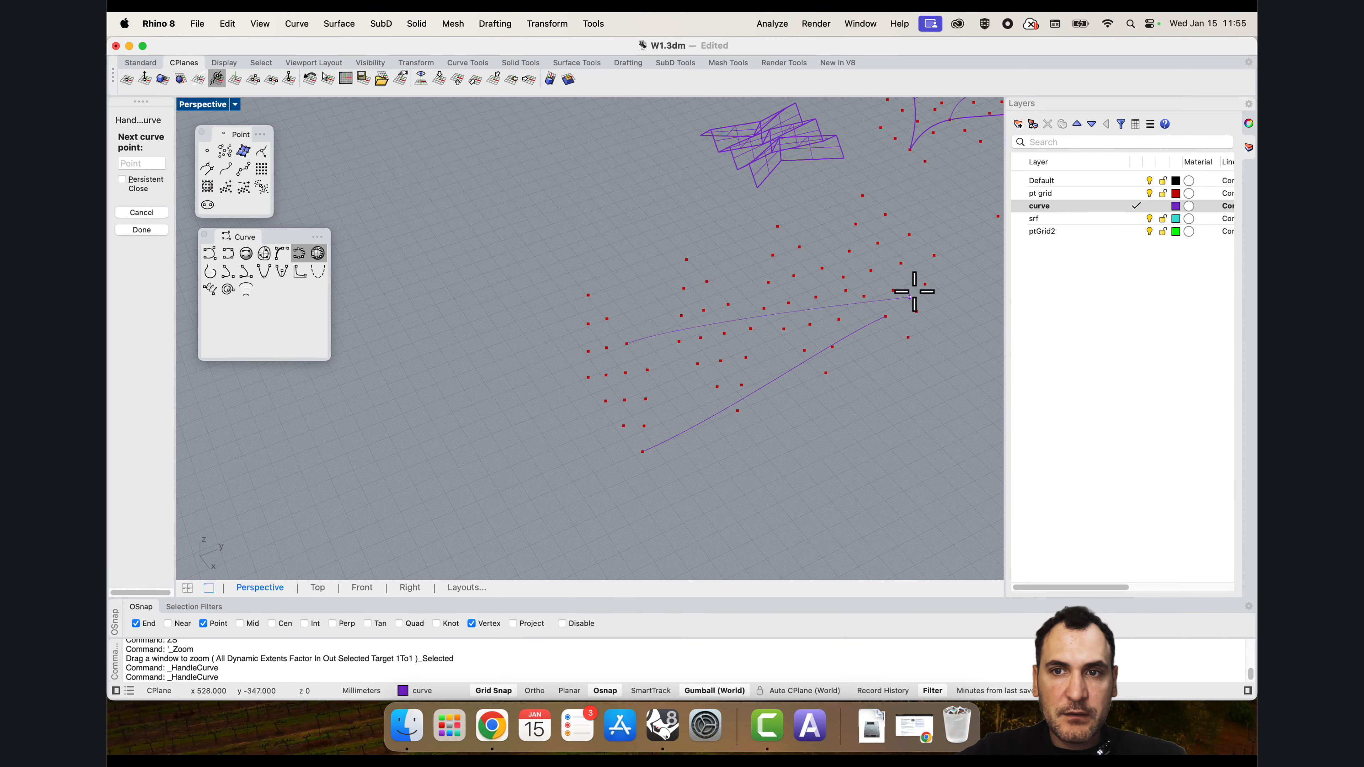
click(935, 256)
click(987, 230)
right_click(989, 241)
Step: Draw a four-point polyline profile through the grid points joining the near ends of the two rail curves
right_drag(988, 241, 617, 377)
click(157, 146)
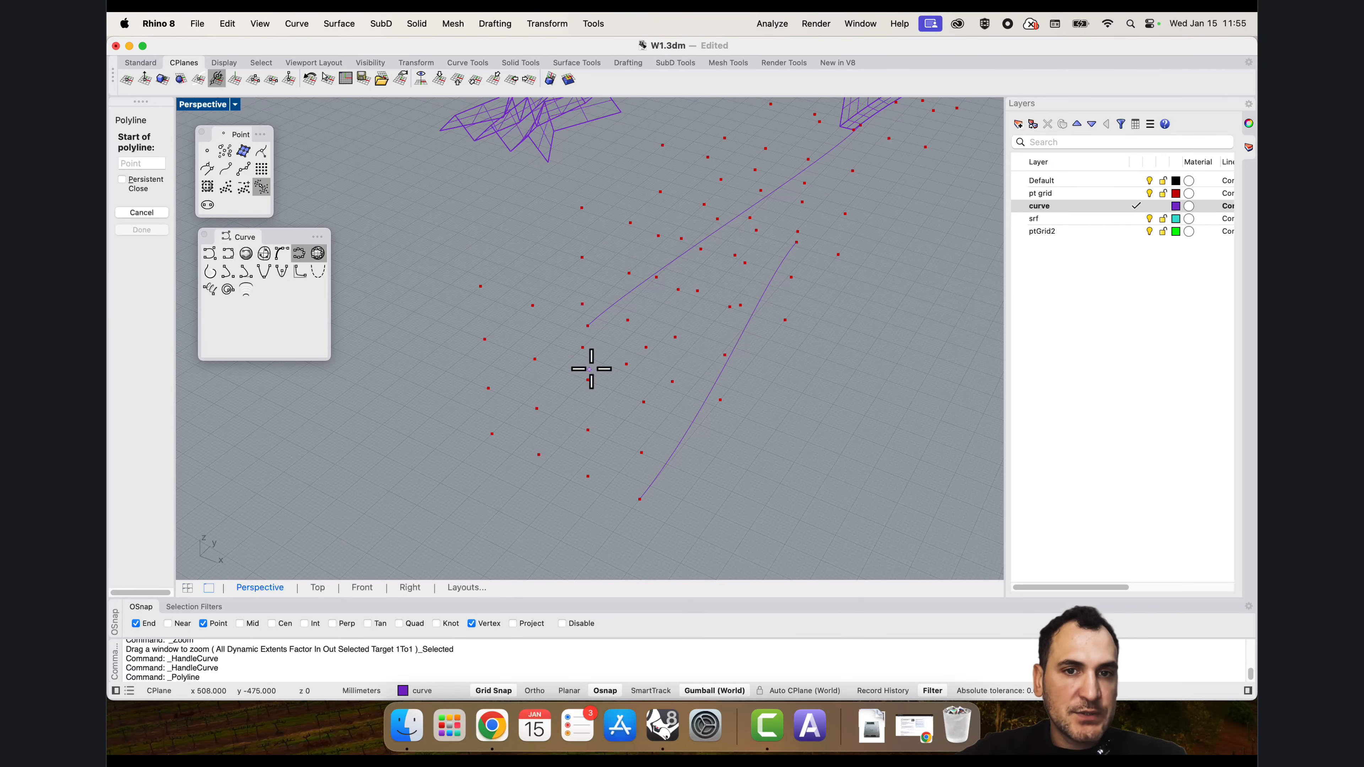
click(587, 325)
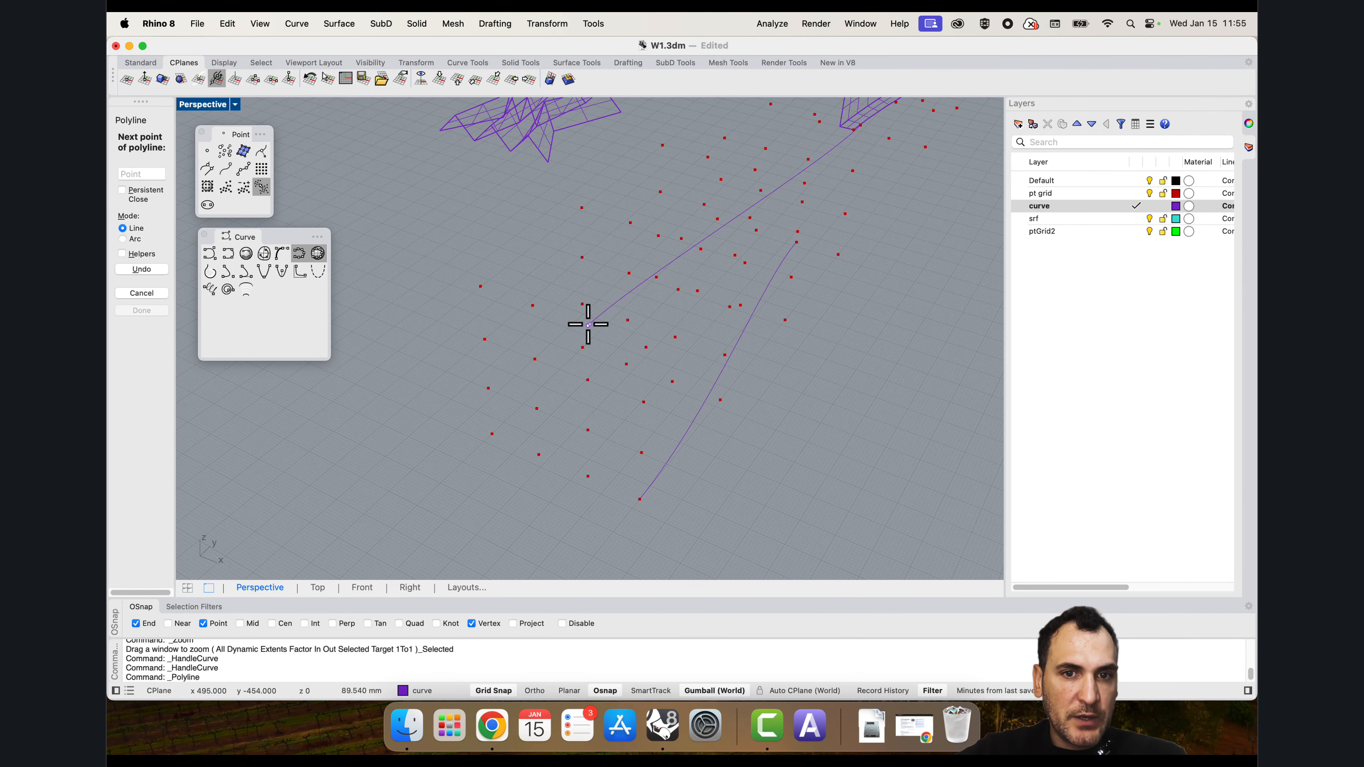
click(587, 380)
click(642, 453)
click(640, 499)
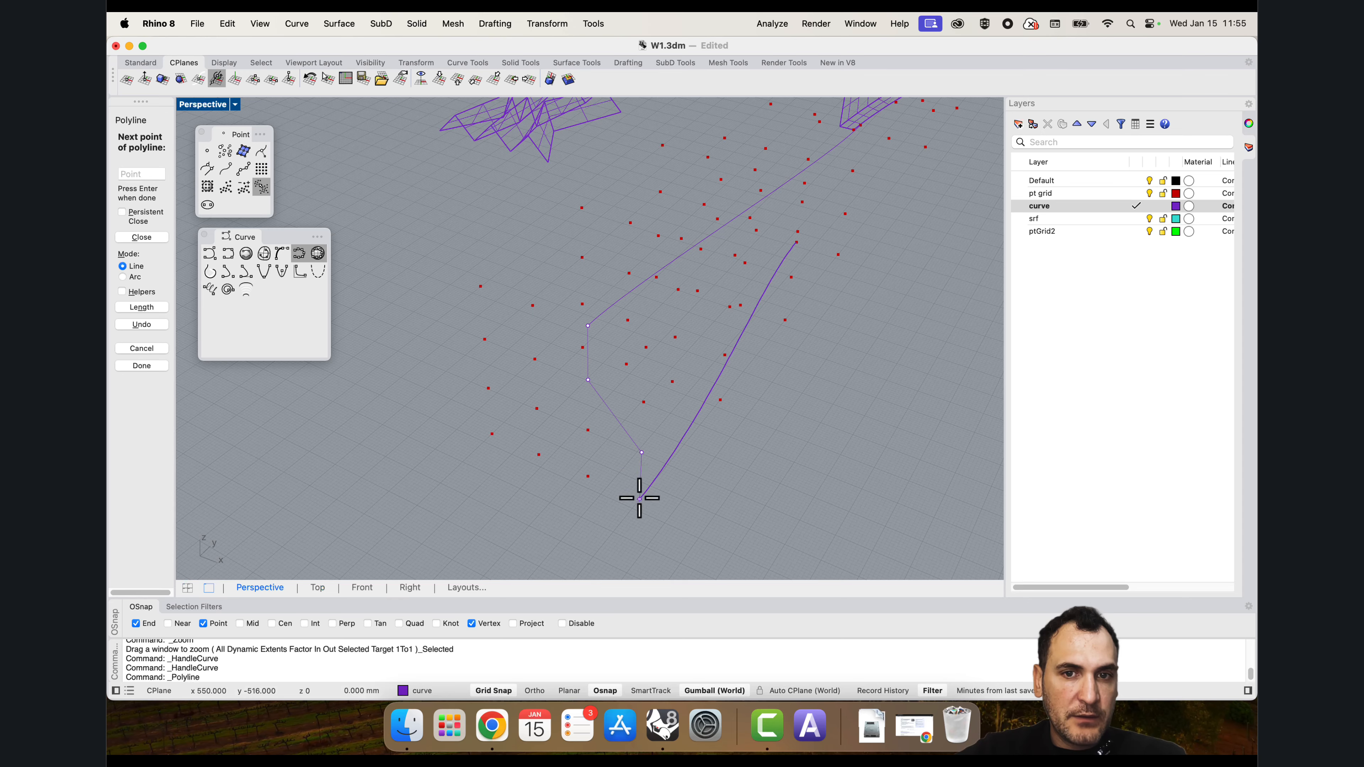
key(Return)
Step: Draw a four-point polyline profile through the grid points joining the far ends of the two rail curves
scroll(745, 388, down, 3)
right_drag(746, 389, 676, 390)
key(Return)
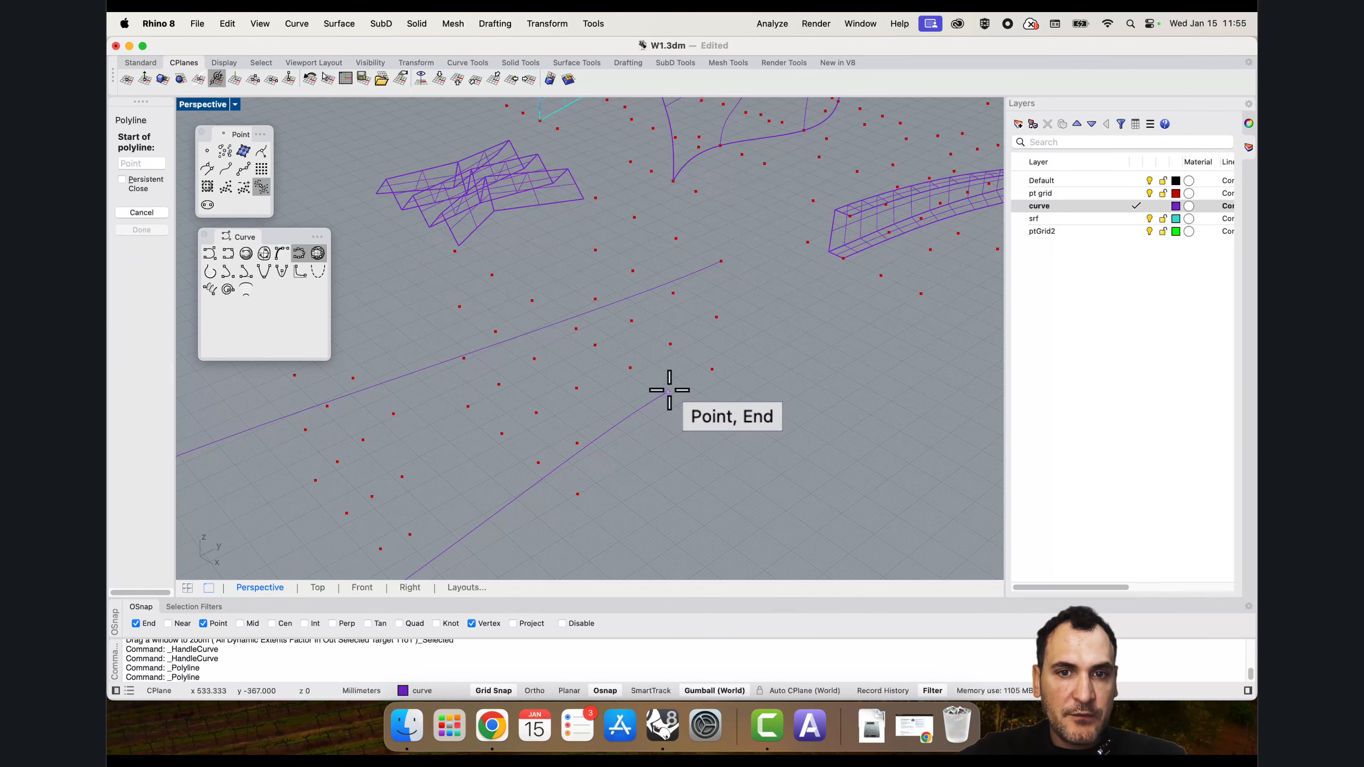
click(667, 391)
click(670, 344)
click(720, 261)
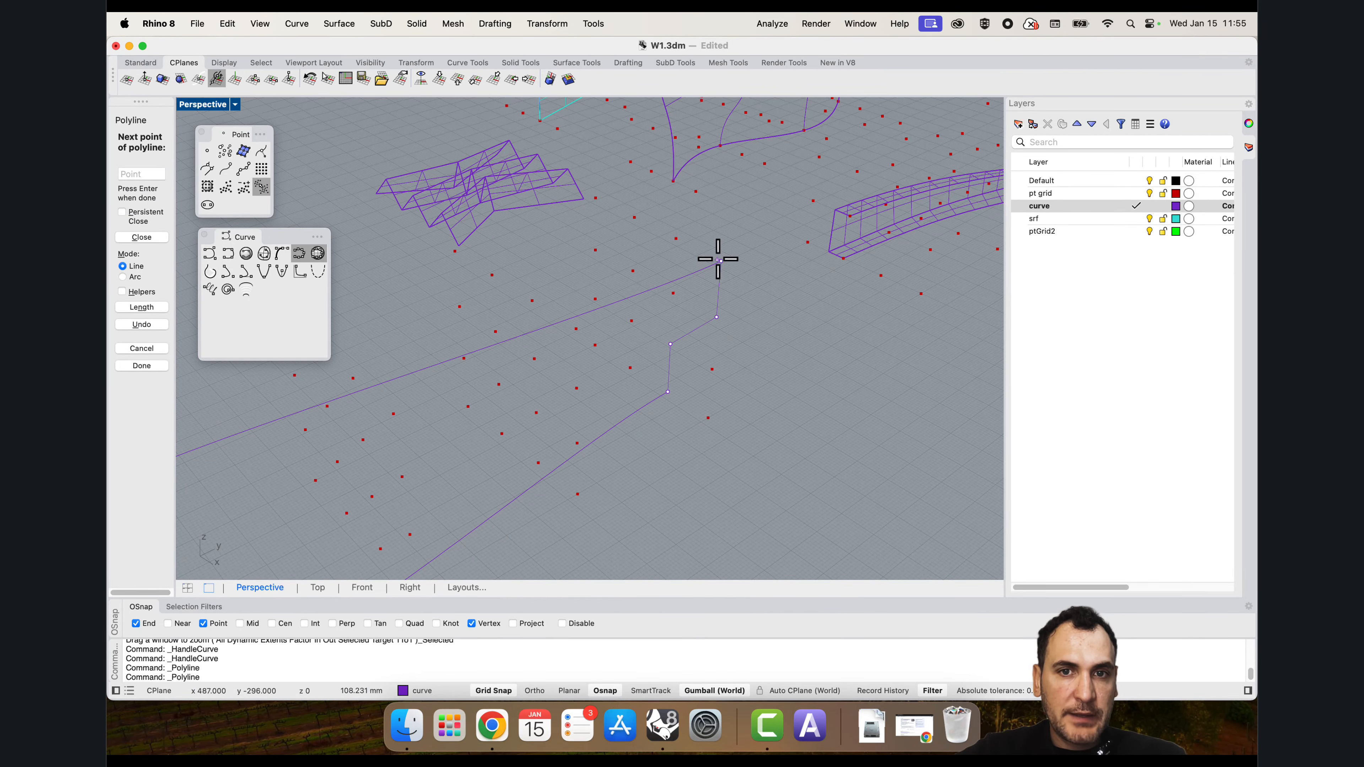
key(Return)
Step: Move the far profile's vertex beneath its upper end straight down to the next lower grid point
right_drag(720, 260, 705, 339)
click(701, 323)
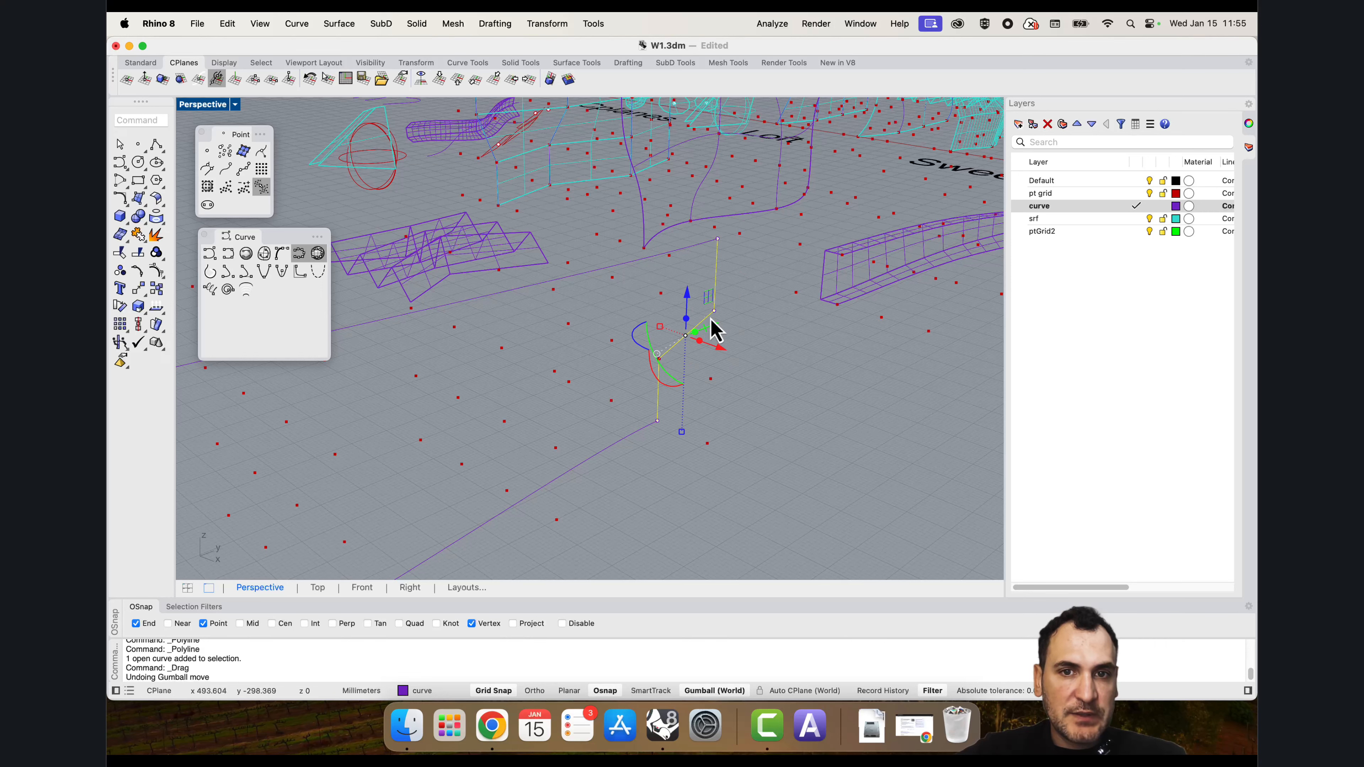
shift+super+click(714, 311)
text(M)
key(Return)
click(714, 311)
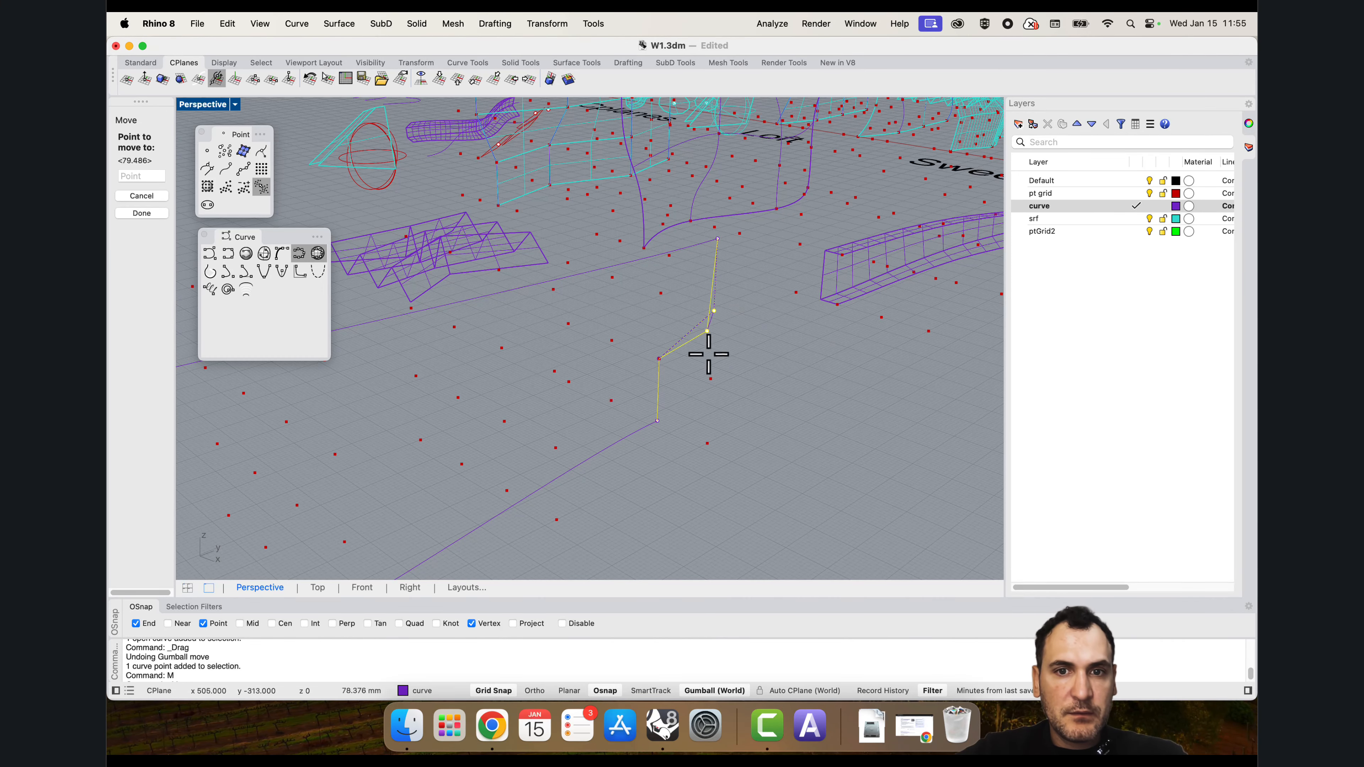
click(712, 381)
key(Escape)
scroll(725, 386, down, 5)
right_drag(728, 386, 662, 381)
scroll(662, 382, up, 6)
text(swe)
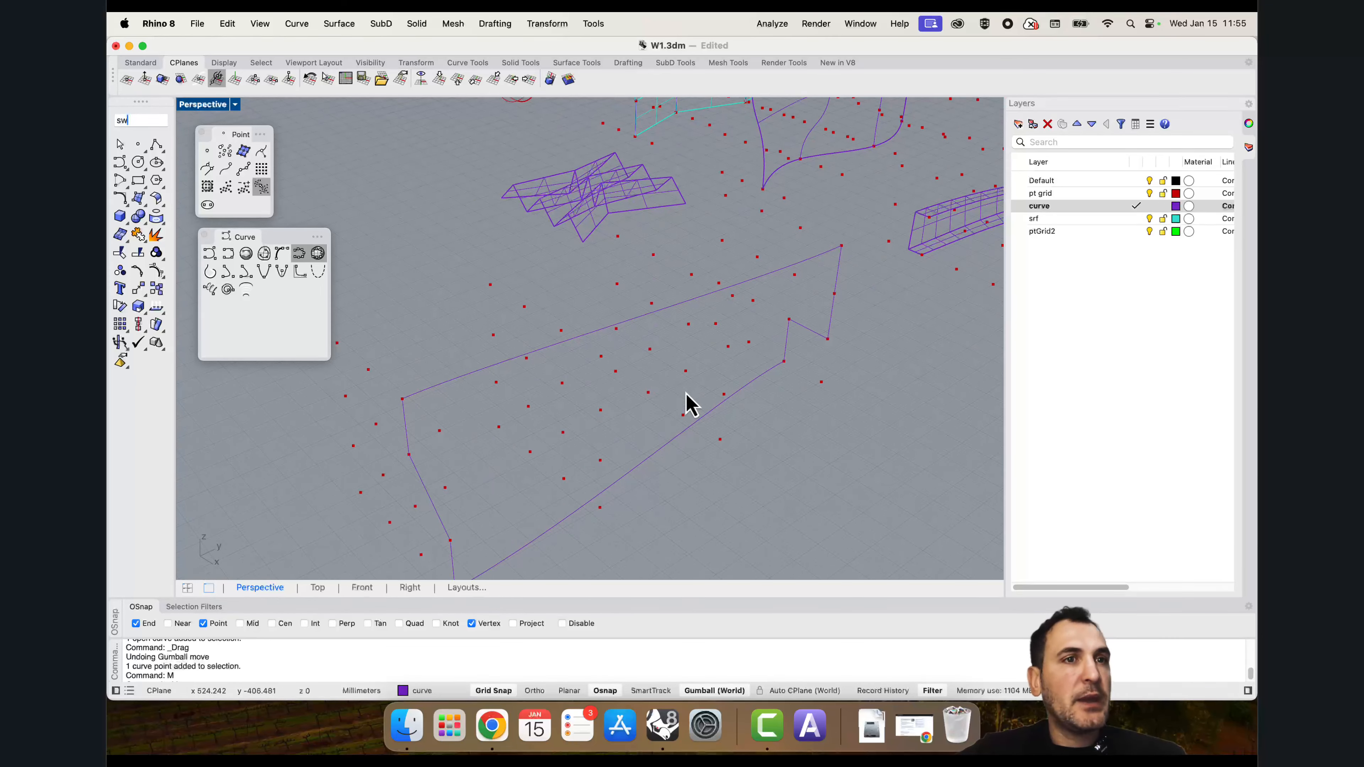
click(147, 151)
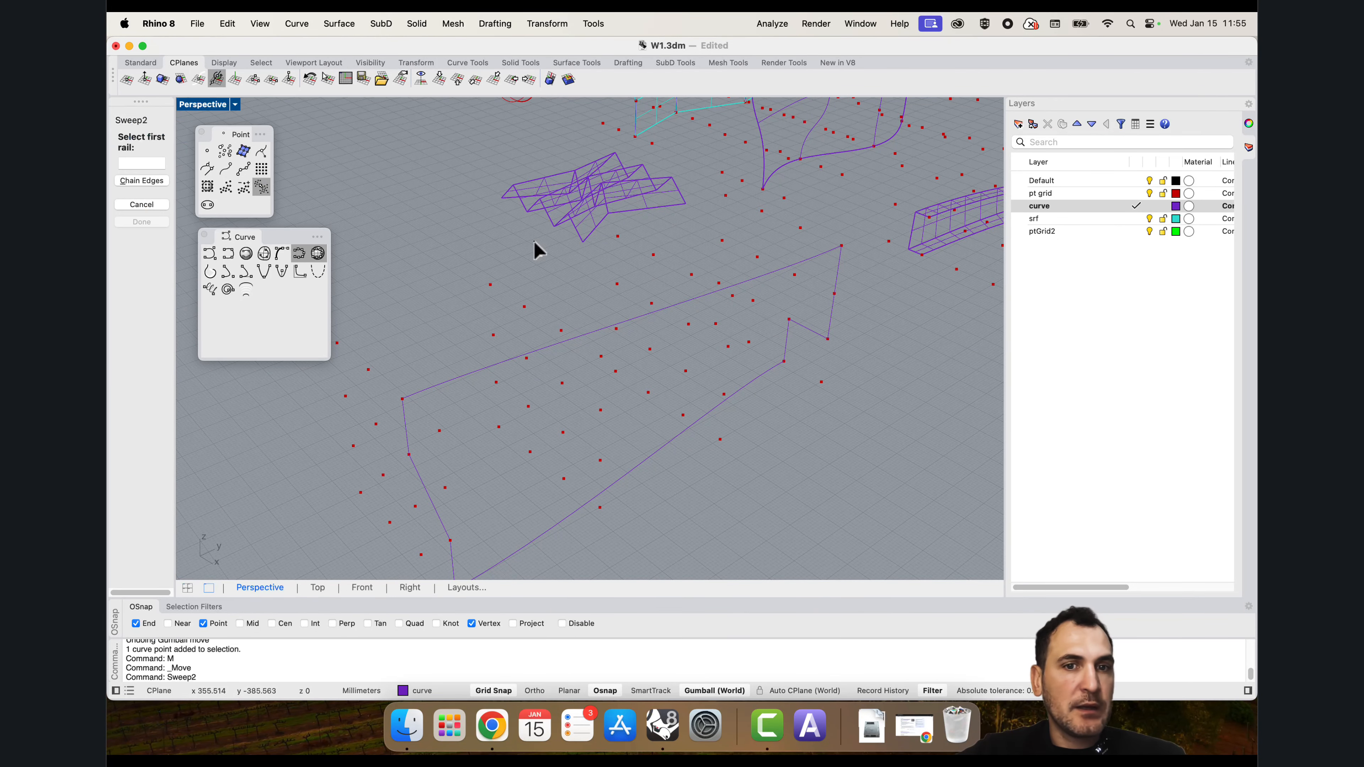
right_drag(639, 360, 668, 378)
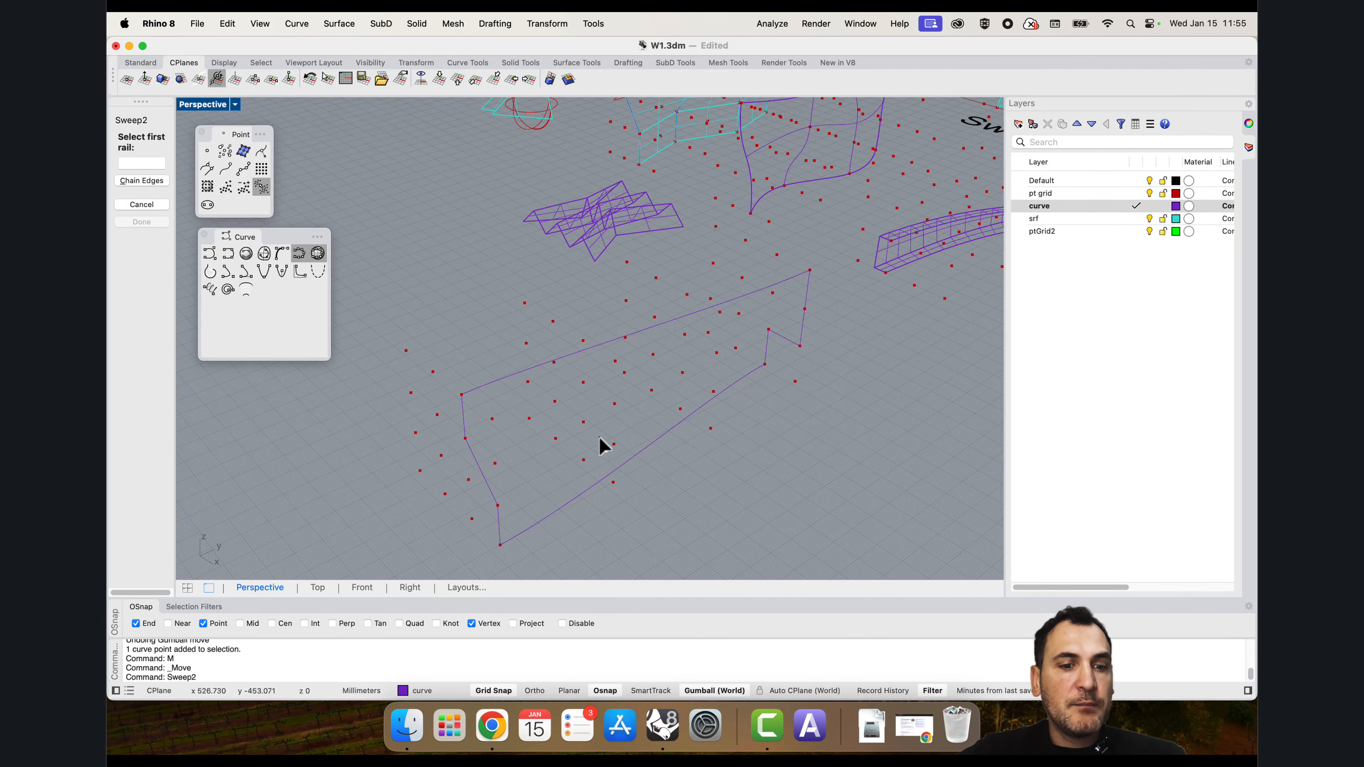
key(Escape)
Step: Try a one-rail Sweep1 of both polyline profiles along the lower rail curve, with Freeform frame style and unchanged cross sections
text(swe)
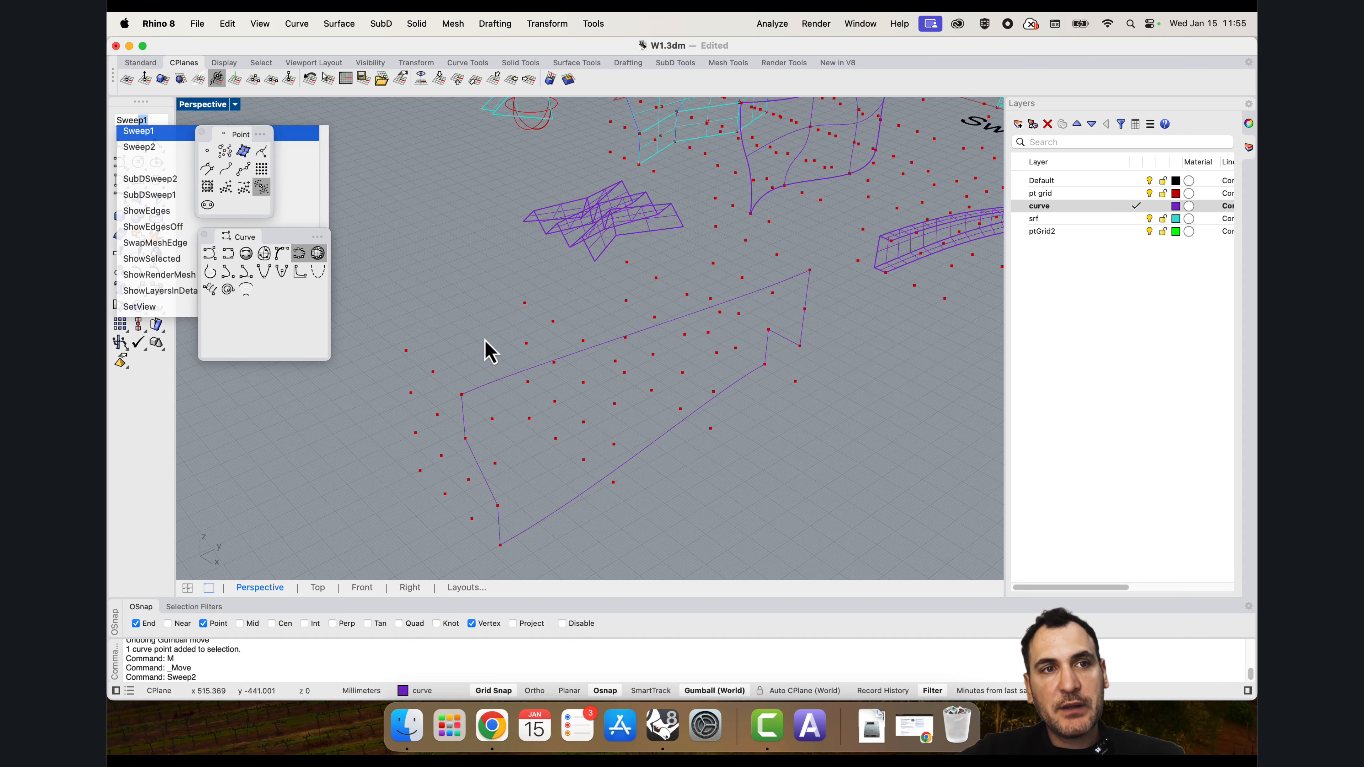
key(Return)
click(556, 506)
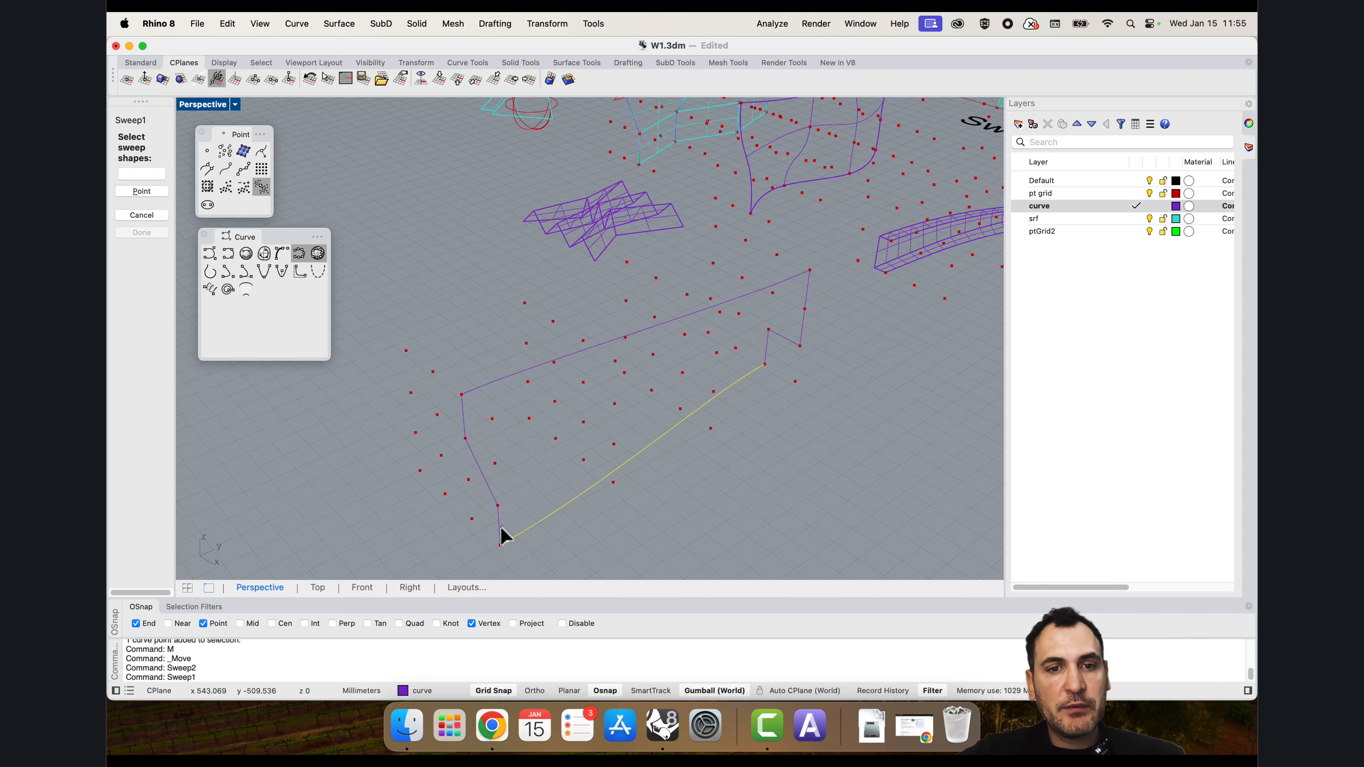
click(767, 360)
key(Return)
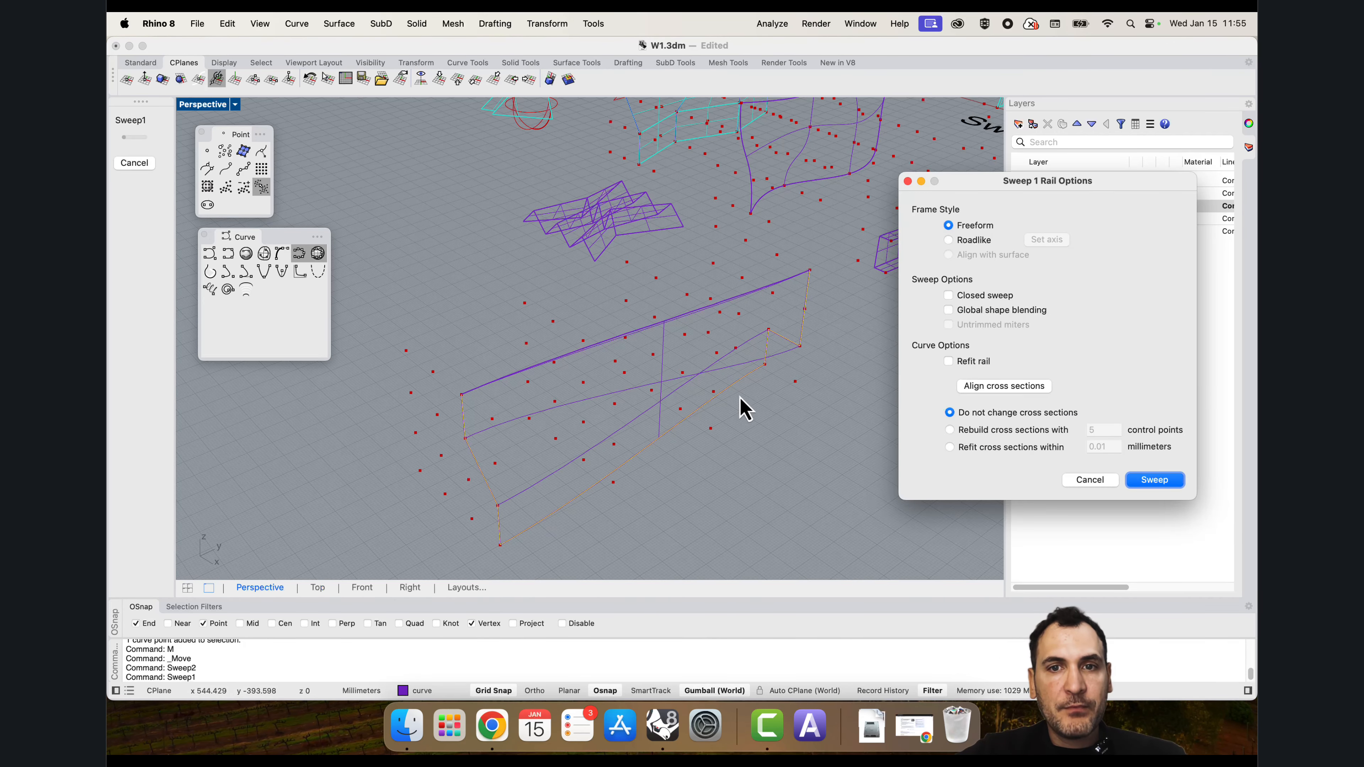
right_drag(548, 371, 585, 430)
right_drag(537, 279, 646, 331)
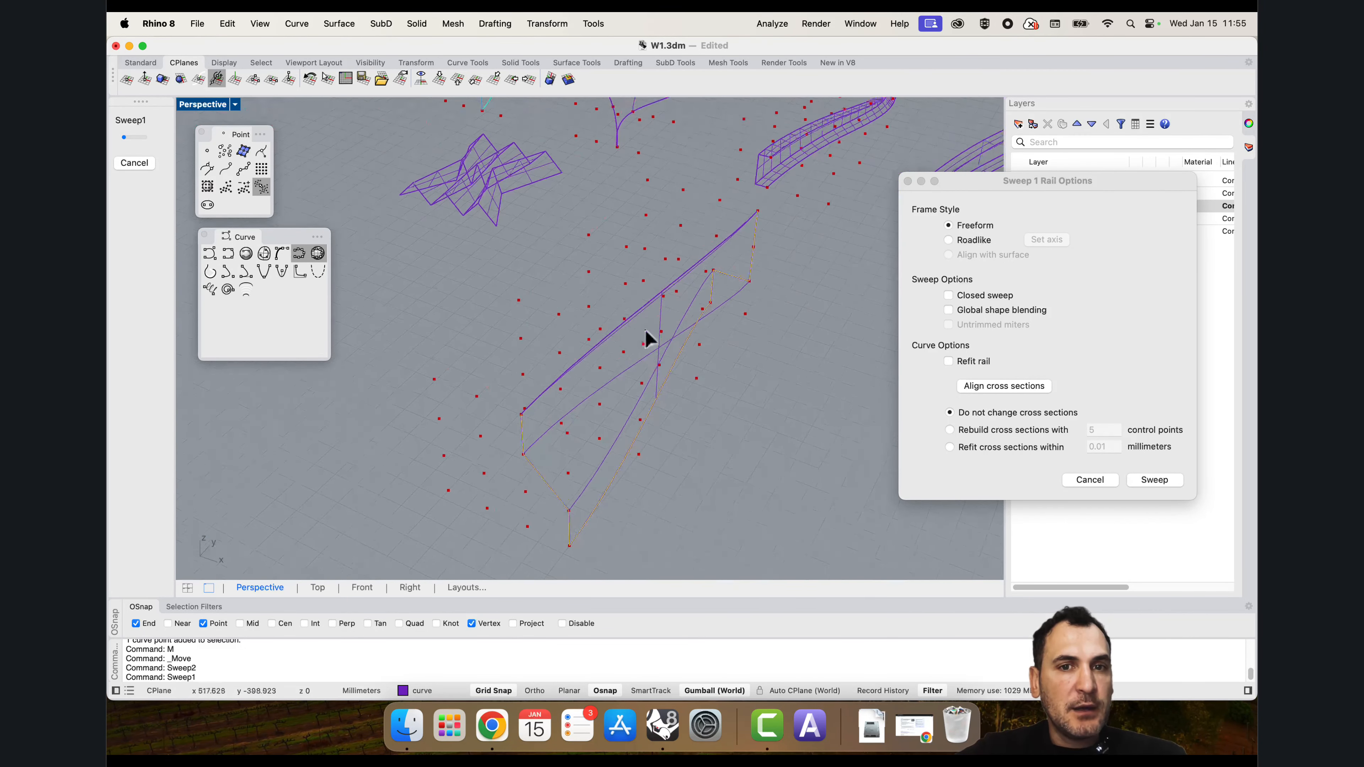
click(1142, 480)
Step: Show the perspective viewport in Rendered display and delete the one-rail sweep surface, keeping its curves
click(218, 108)
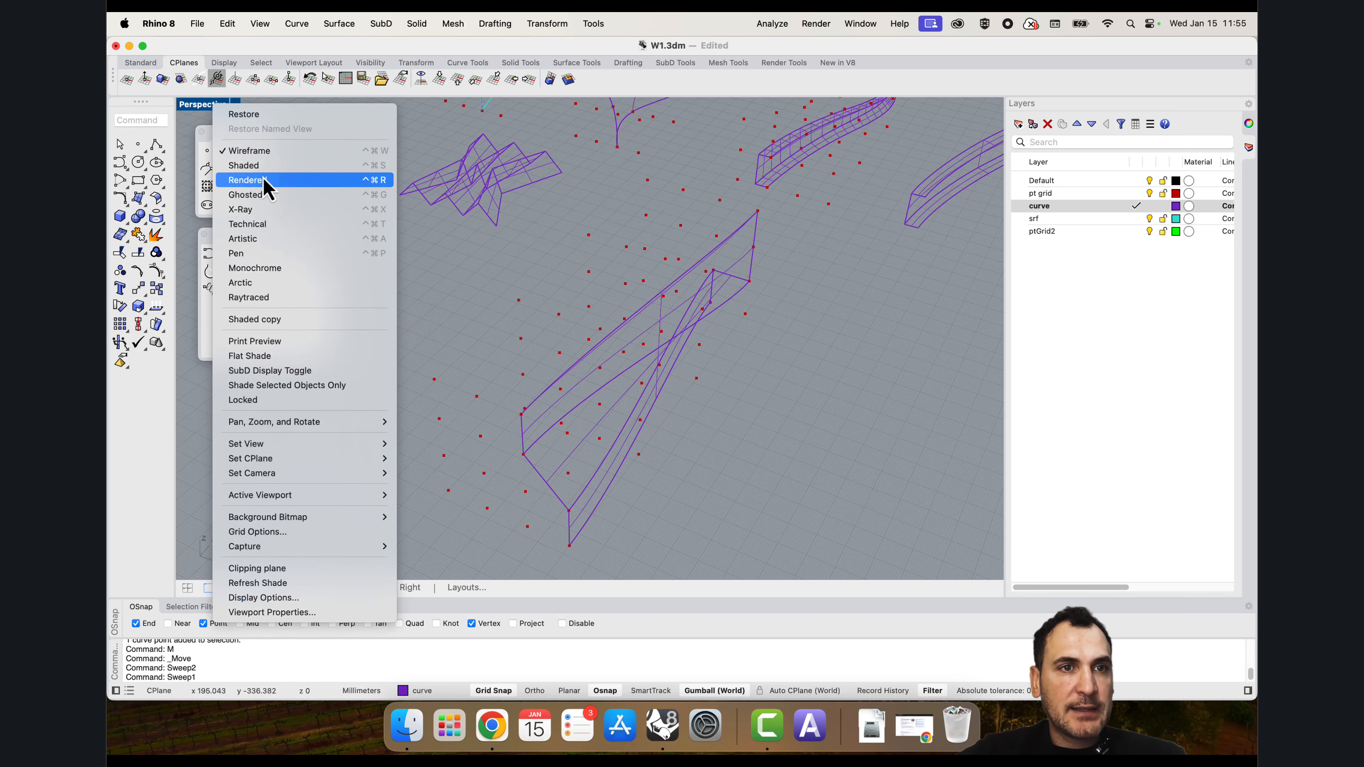
click(264, 183)
mouse_move(584, 322)
right_down()
mouse_move(691, 308)
mouse_move(637, 287)
mouse_move(649, 268)
mouse_move(648, 299)
mouse_move(676, 317)
mouse_move(624, 320)
mouse_move(698, 358)
mouse_move(646, 384)
mouse_move(618, 338)
mouse_move(627, 427)
mouse_move(653, 410)
right_up()
click(648, 299)
click(668, 415)
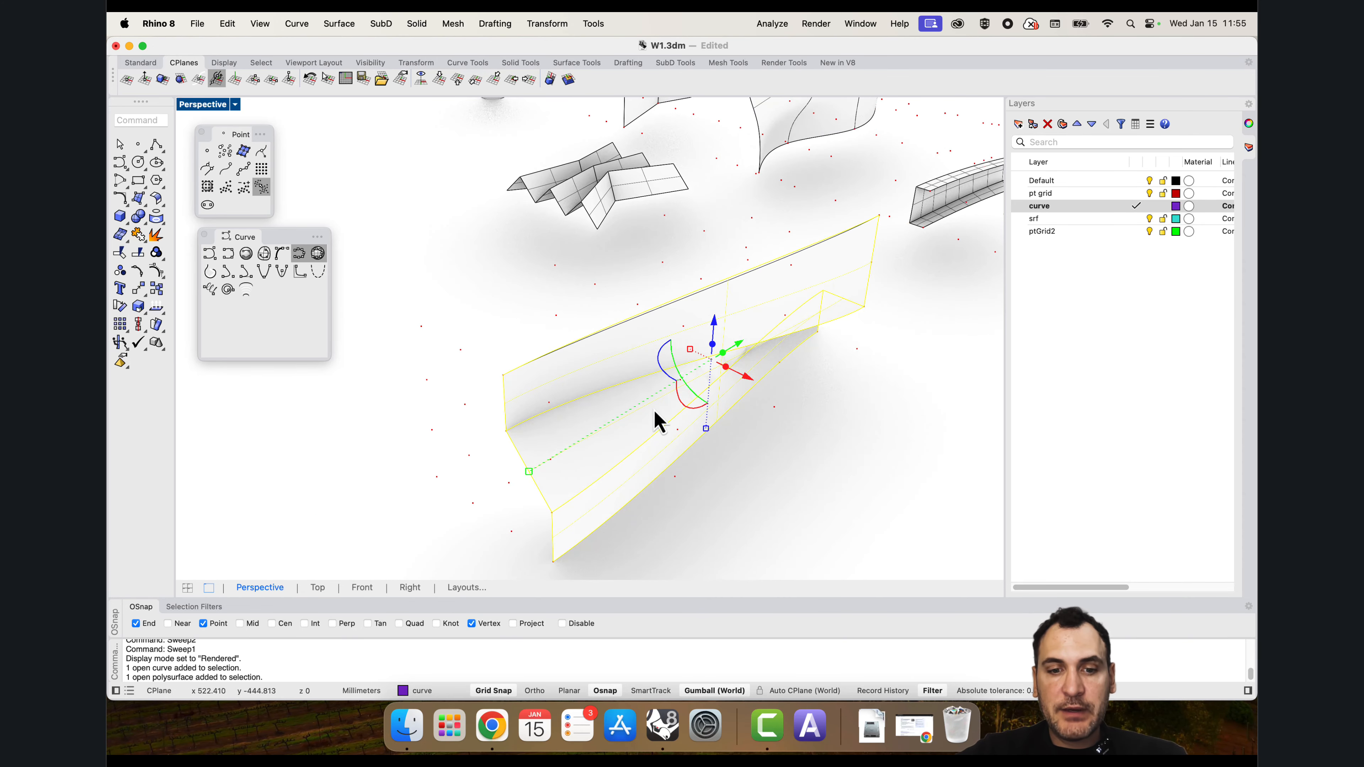
key(Delete)
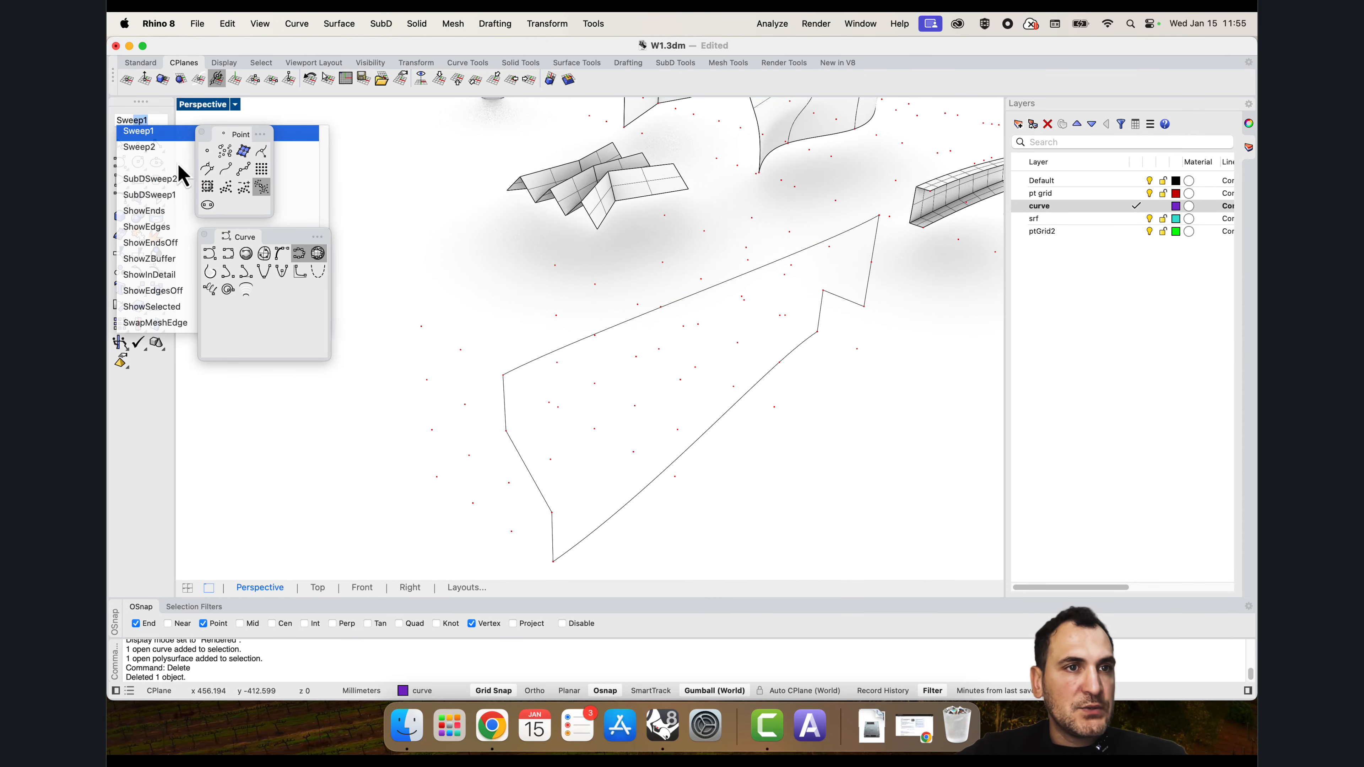
Step: Create a two-rail Sweep2 surface from both rail curves and both end profiles, leaving the cross sections unchanged
click(142, 144)
click(633, 493)
click(541, 358)
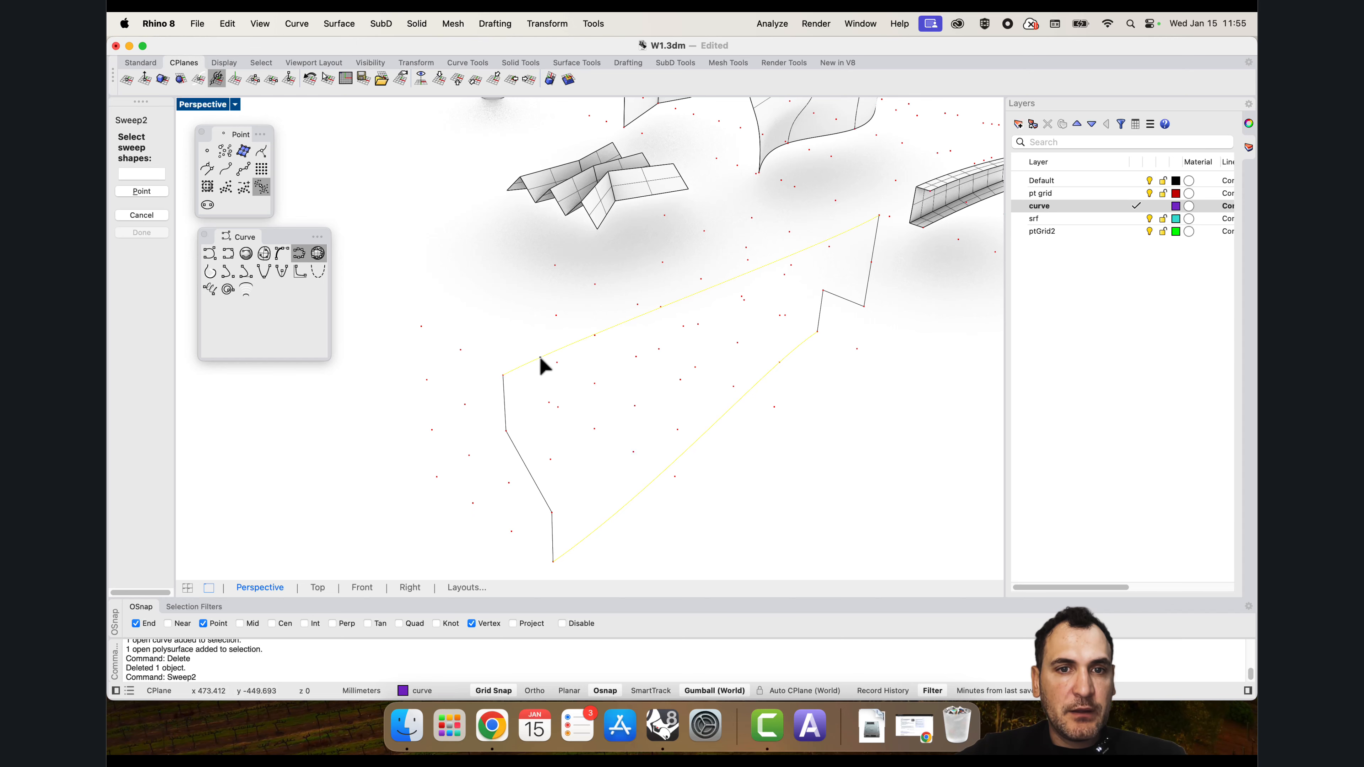
click(554, 534)
key(Return)
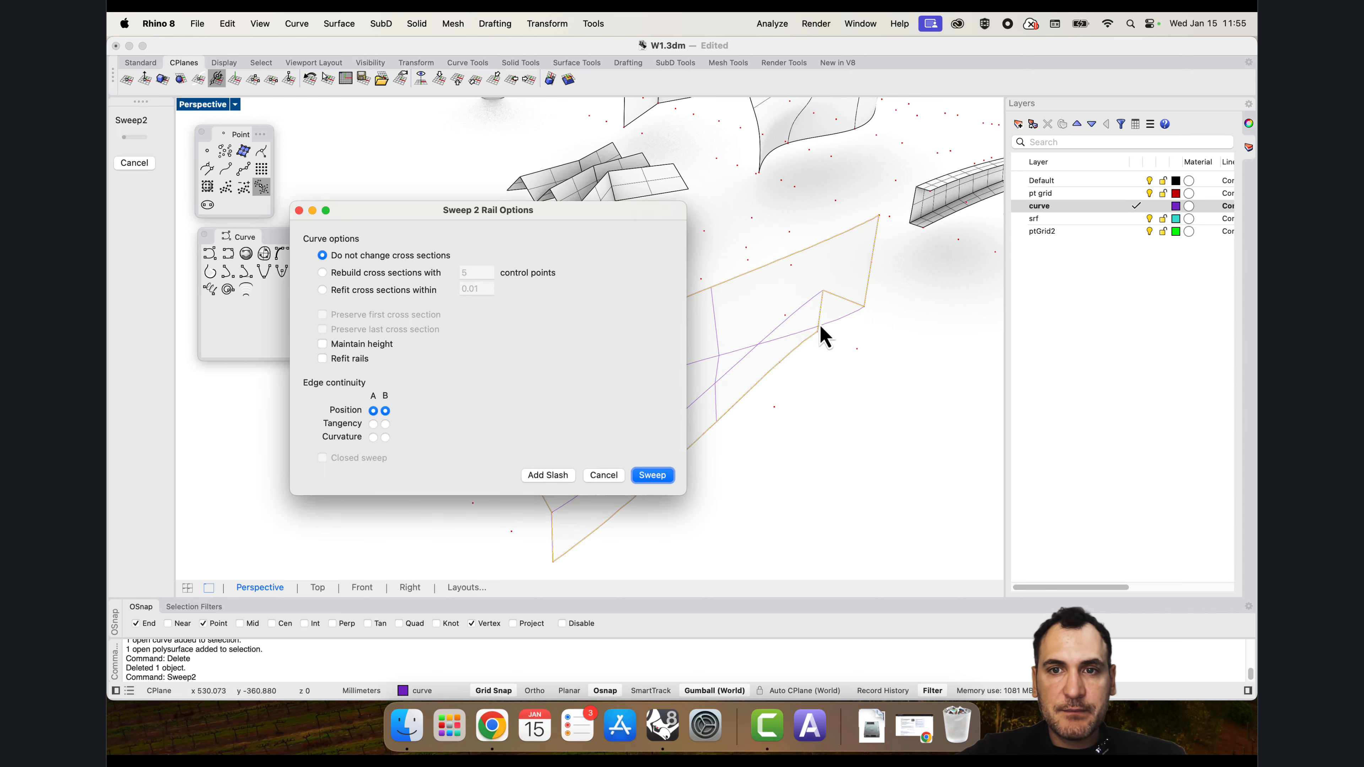
click(652, 473)
Step: Examine the two-rail sweep surface from several sides and up close
right_drag(790, 413, 735, 391)
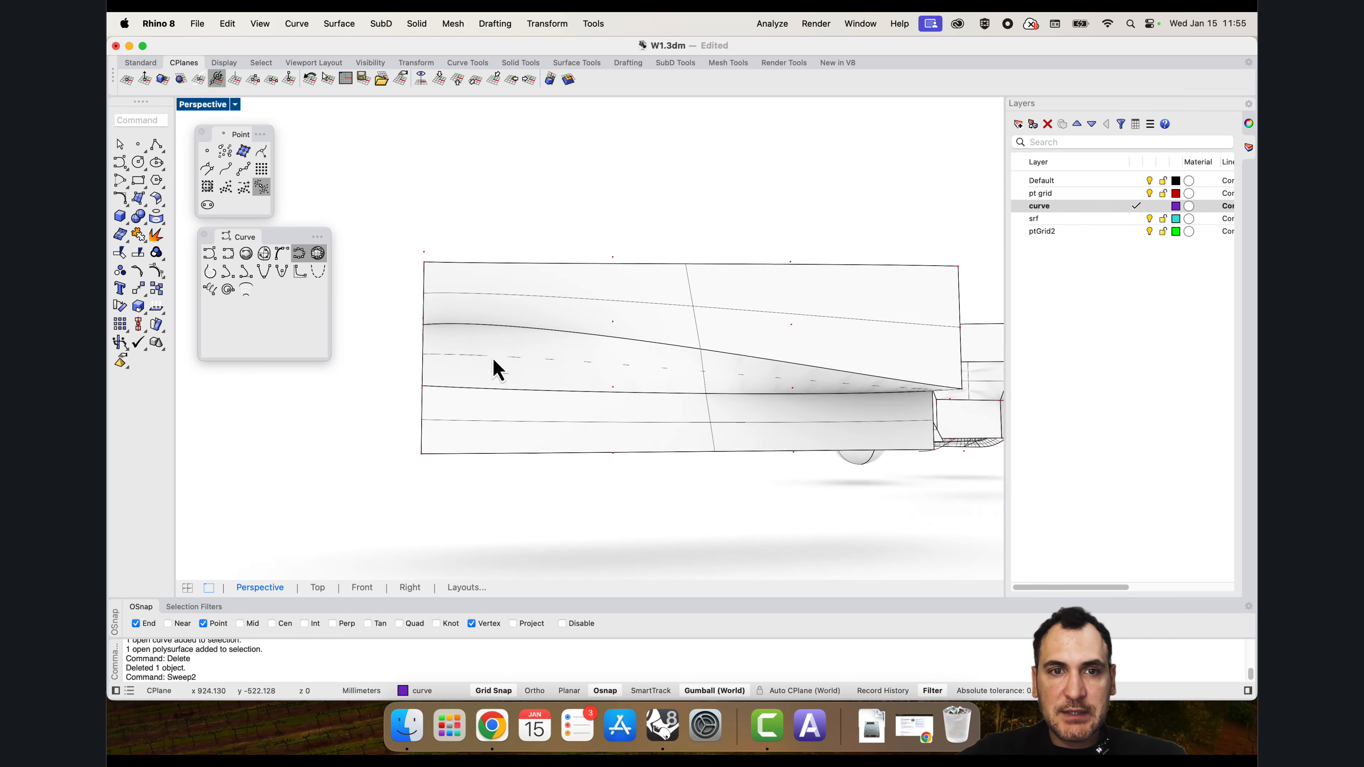
right_drag(493, 365, 532, 457)
right_drag(703, 424, 722, 376)
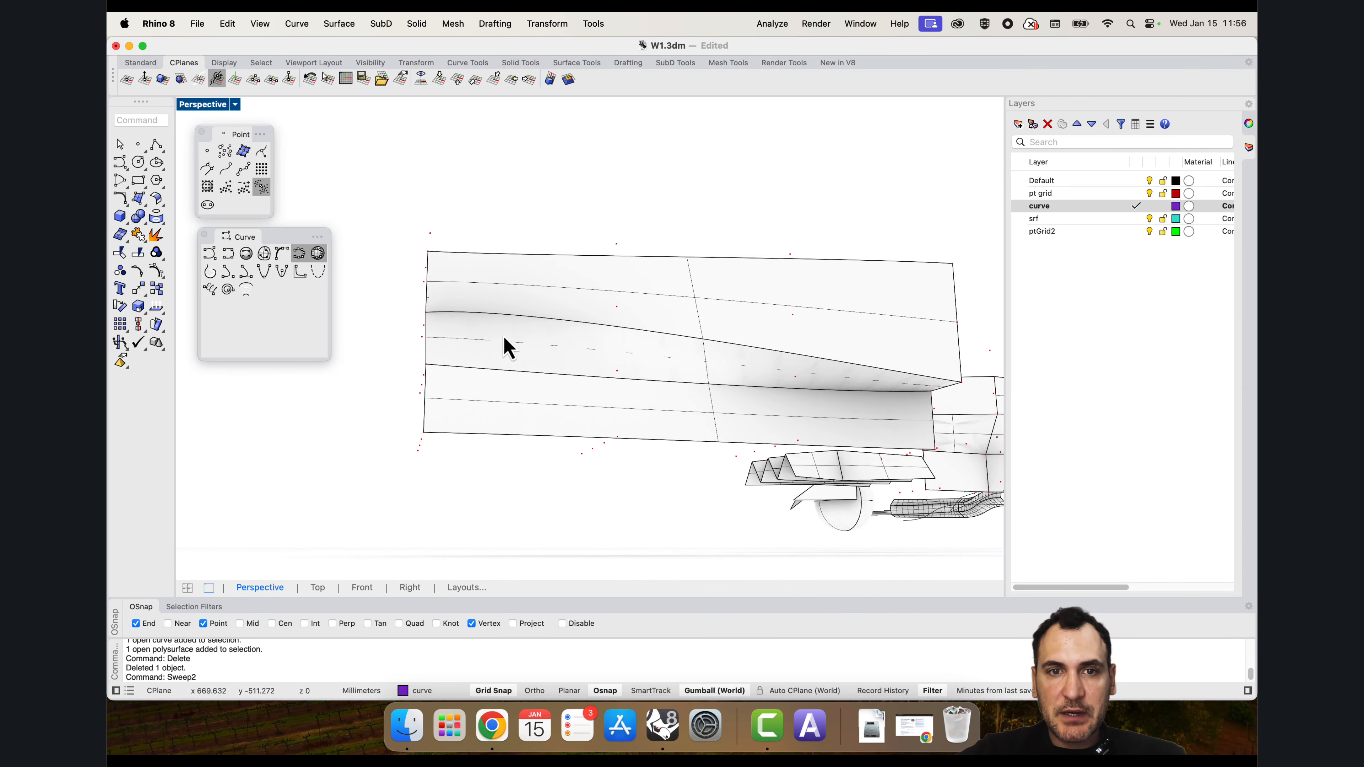
right_drag(821, 382, 889, 425)
scroll(926, 318, up, 5)
scroll(880, 395, down, 5)
scroll(889, 425, up, 2)
right_drag(881, 335, 517, 396)
scroll(742, 387, down, 5)
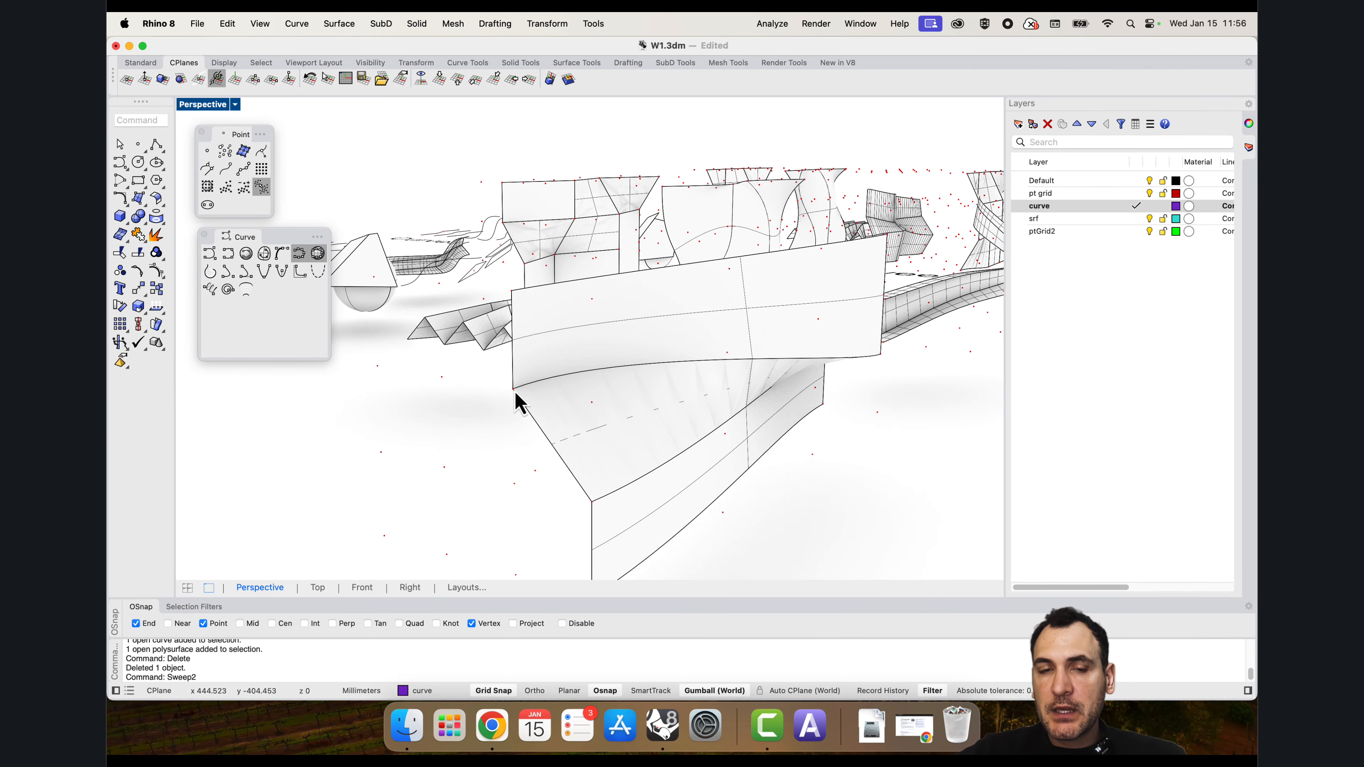
mouse_move(798, 391)
right_down()
mouse_move(759, 390)
mouse_move(843, 401)
mouse_move(735, 400)
mouse_move(764, 411)
mouse_move(706, 415)
mouse_move(671, 397)
mouse_move(799, 408)
mouse_move(788, 456)
mouse_move(697, 464)
mouse_move(639, 366)
mouse_move(704, 438)
right_up()
Step: Return the perspective viewport from Rendered to Wireframe display
click(213, 104)
click(232, 144)
scroll(587, 359, down, 6)
scroll(587, 359, up, 6)
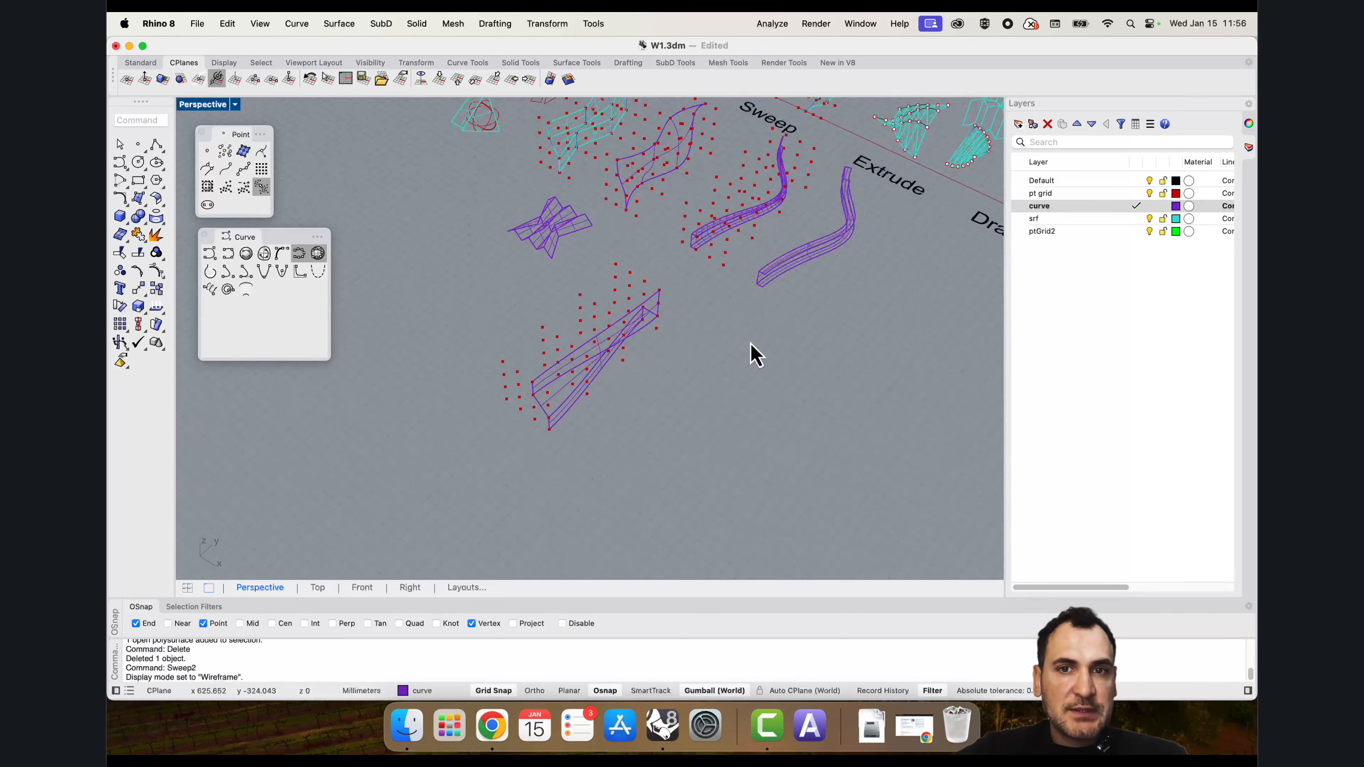
Step: Find the Extrude example surfaces in the labelled row and examine them together with their neighbours
shift+right_drag(751, 343, 560, 436)
scroll(753, 340, down, 3)
scroll(719, 350, up, 5)
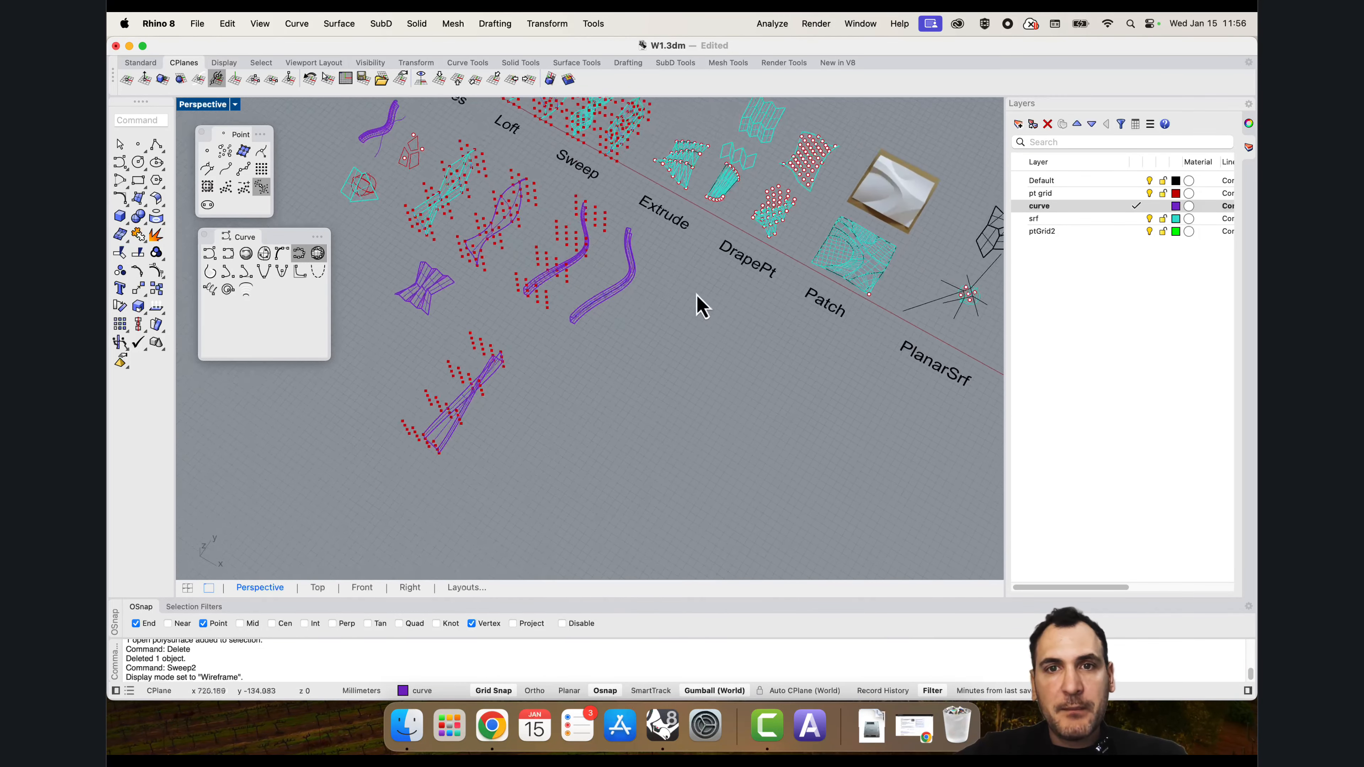
scroll(697, 305, down, 4)
scroll(761, 372, up, 6)
mouse_move(712, 352)
right_down()
mouse_move(752, 256)
mouse_move(730, 349)
right_up()
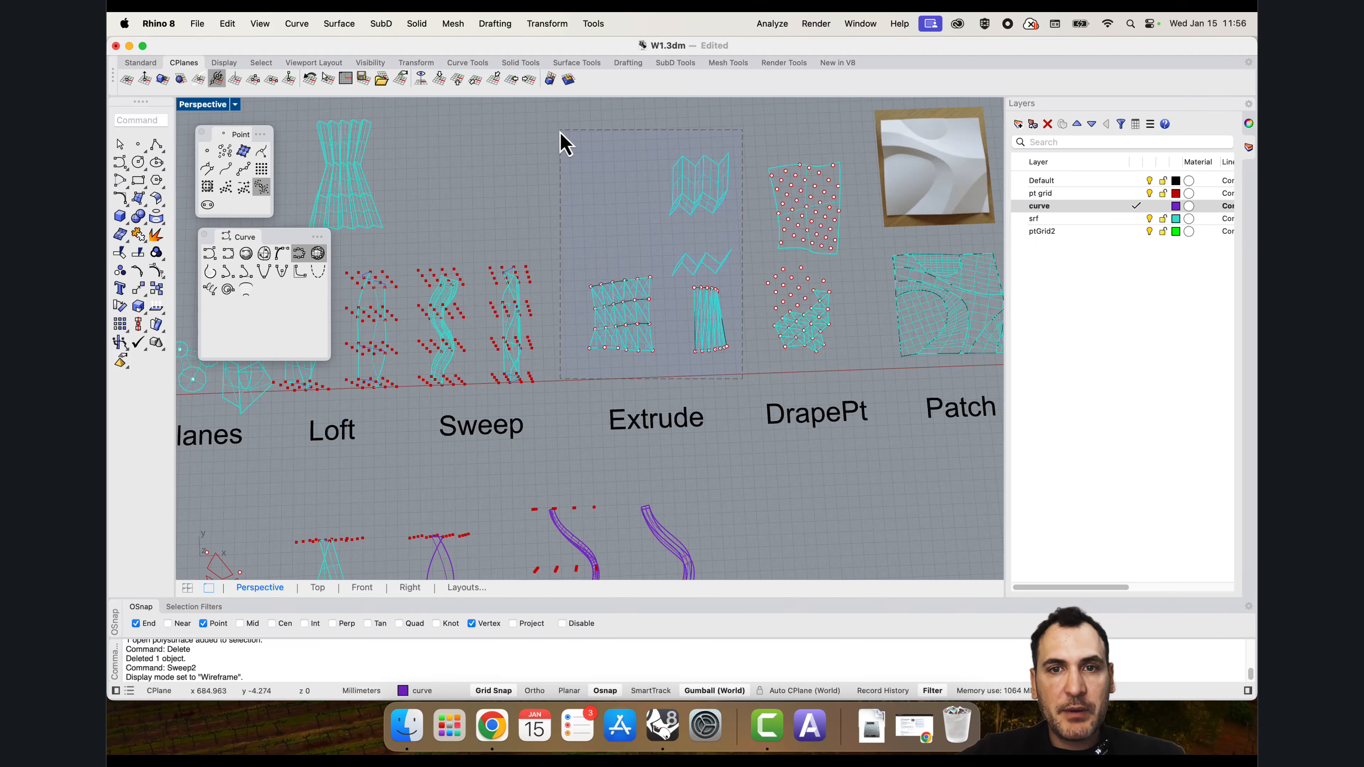
drag(560, 133, 562, 134)
text(zs)
key(Return)
scroll(681, 298, down, 6)
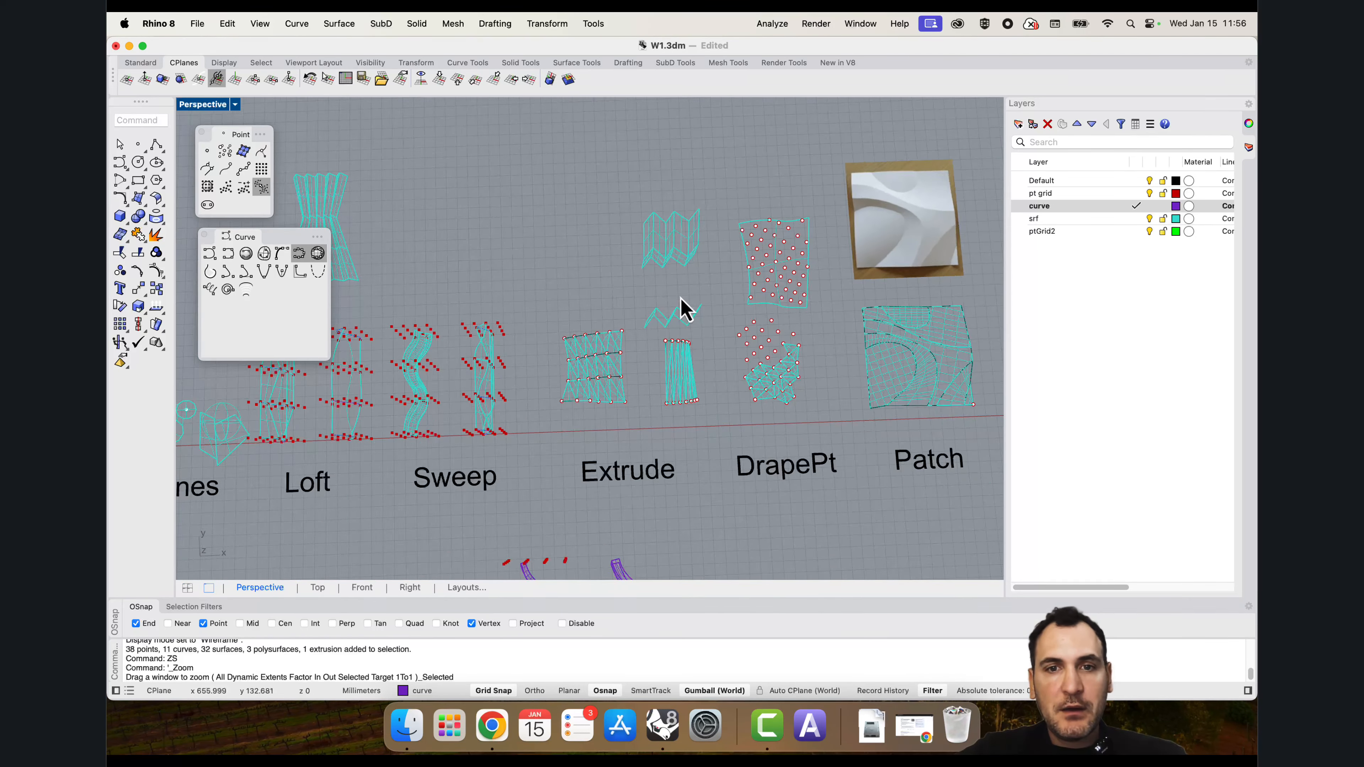
right_drag(680, 298, 675, 356)
scroll(662, 278, down, 6)
Step: Close the floating Curve and Point tool palettes
click(204, 235)
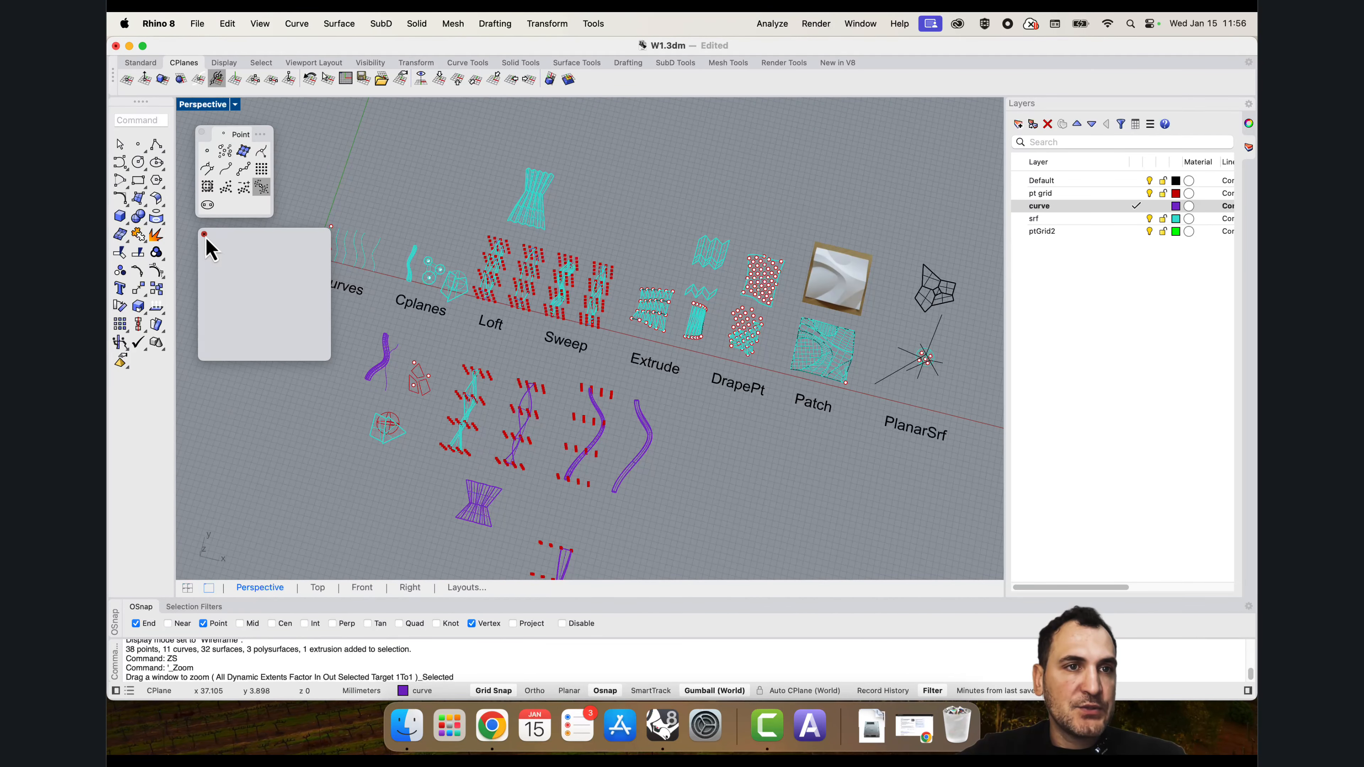
click(202, 132)
scroll(706, 317, down, 5)
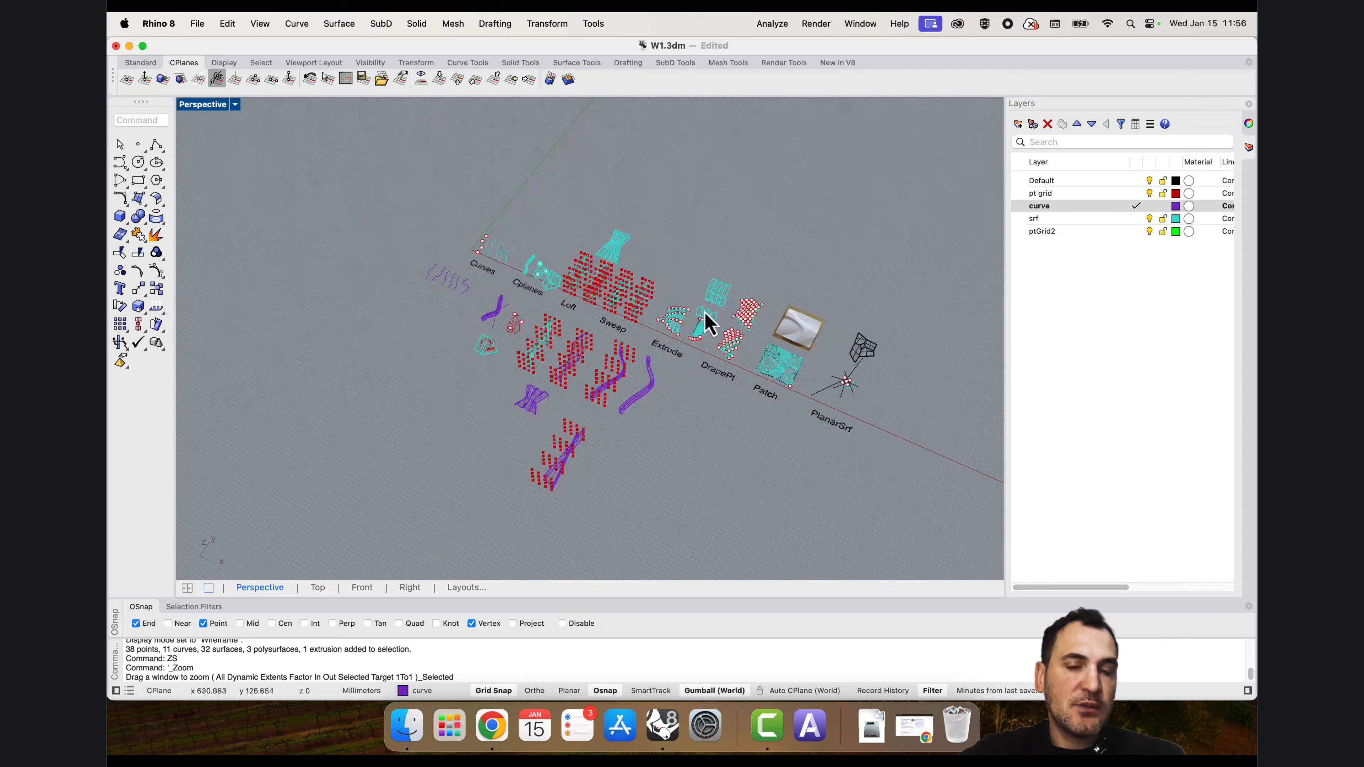
shift+right_drag(708, 408, 694, 382)
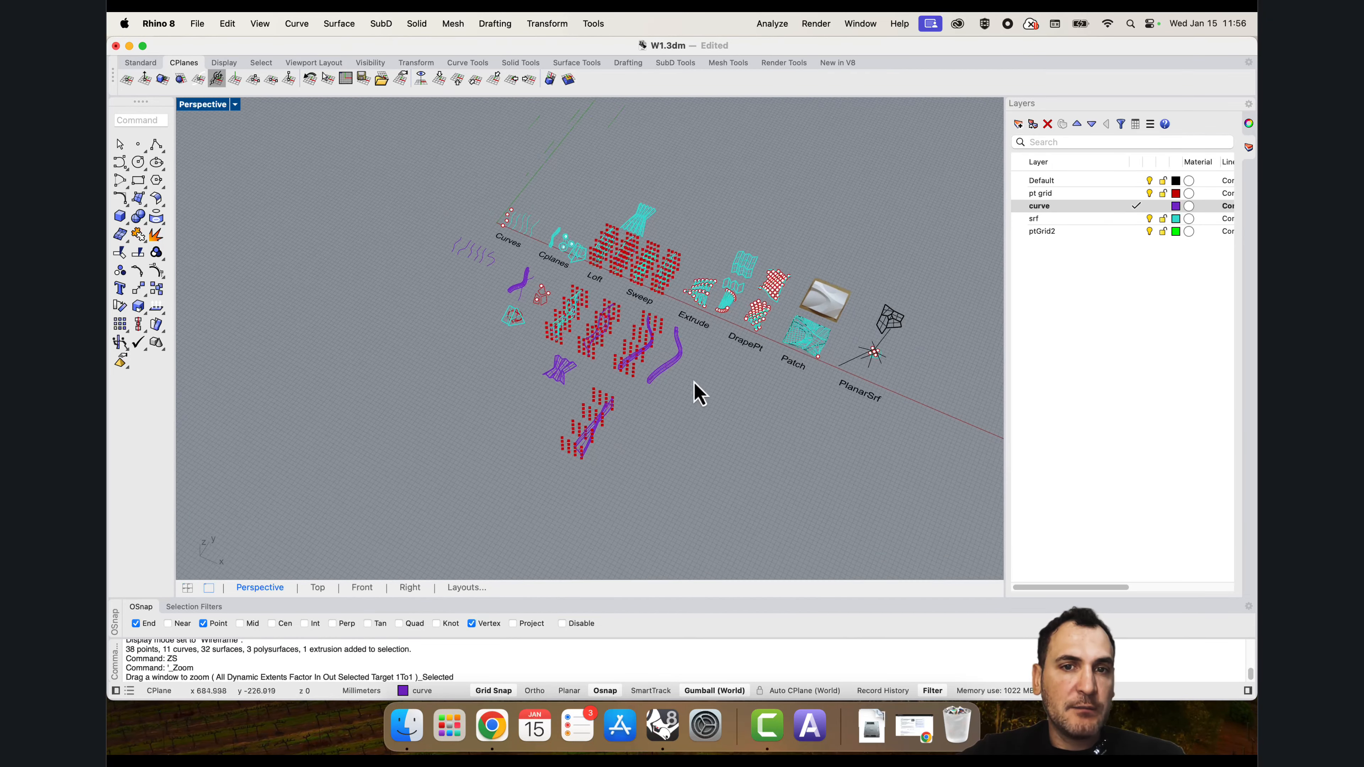
scroll(684, 456, up, 10)
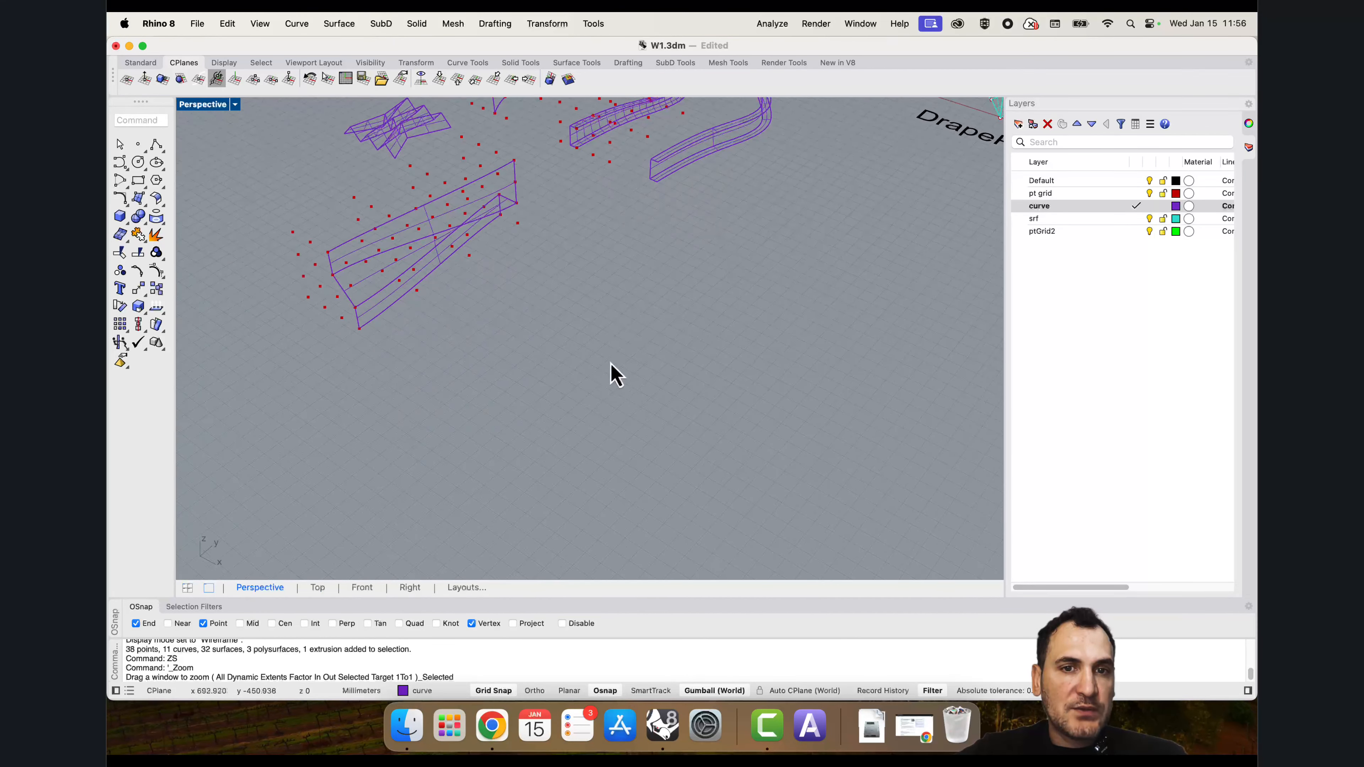
scroll(756, 383, down, 6)
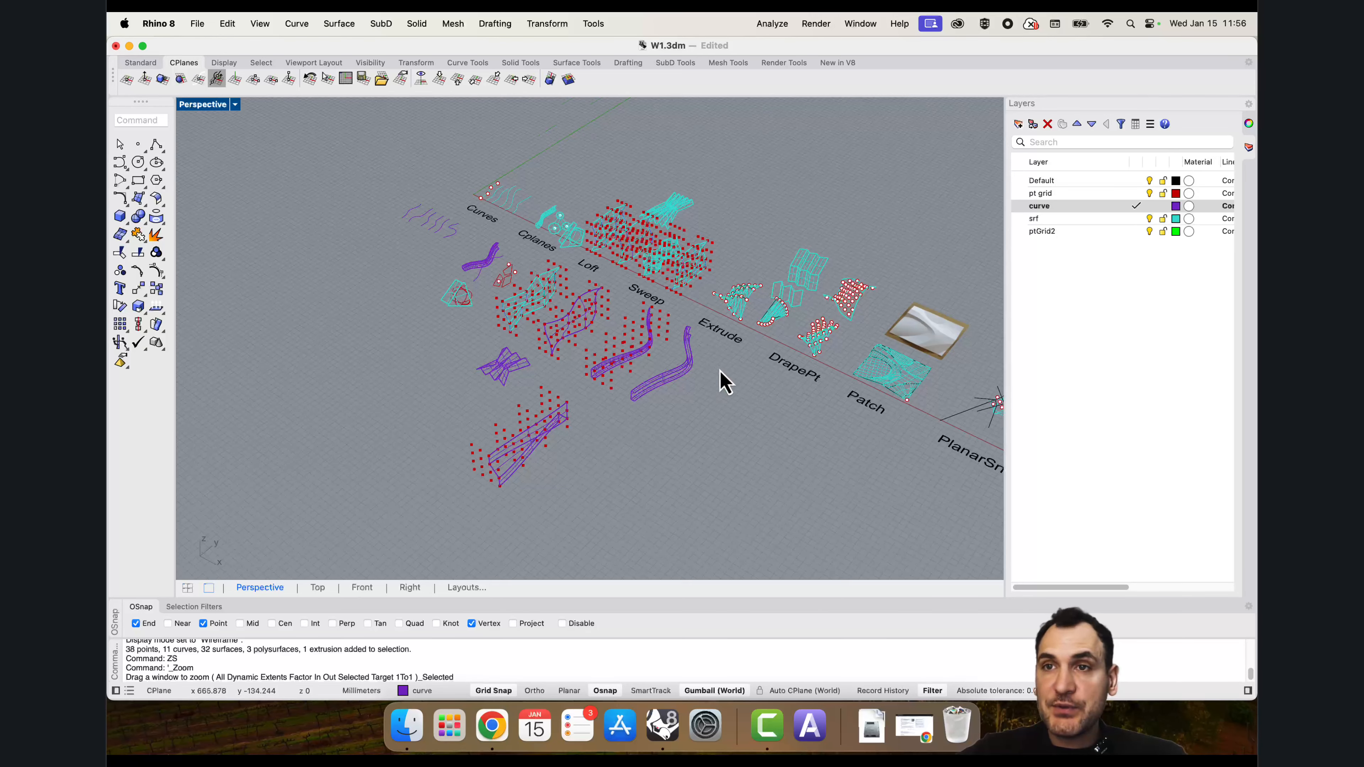
scroll(721, 373, up, 8)
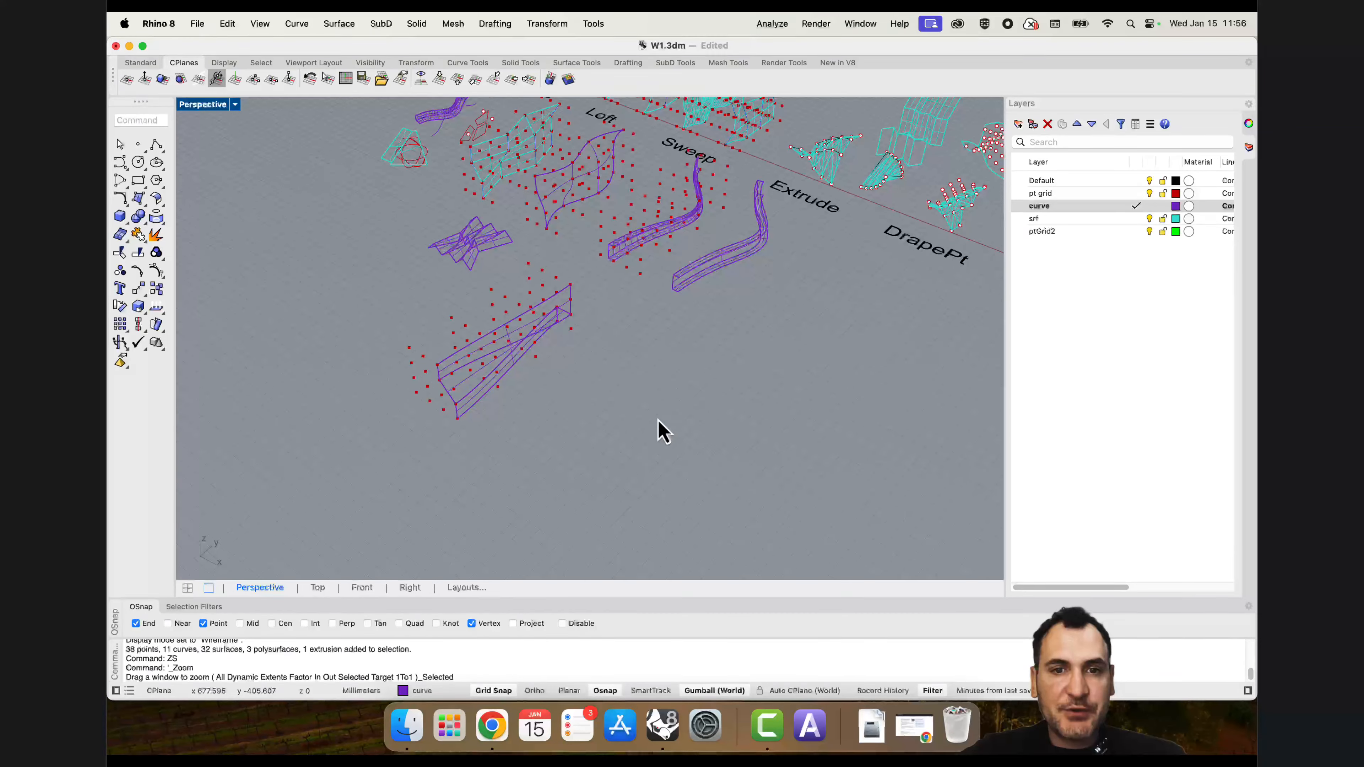
click(156, 145)
scroll(621, 397, up, 2)
click(608, 413)
key(Escape)
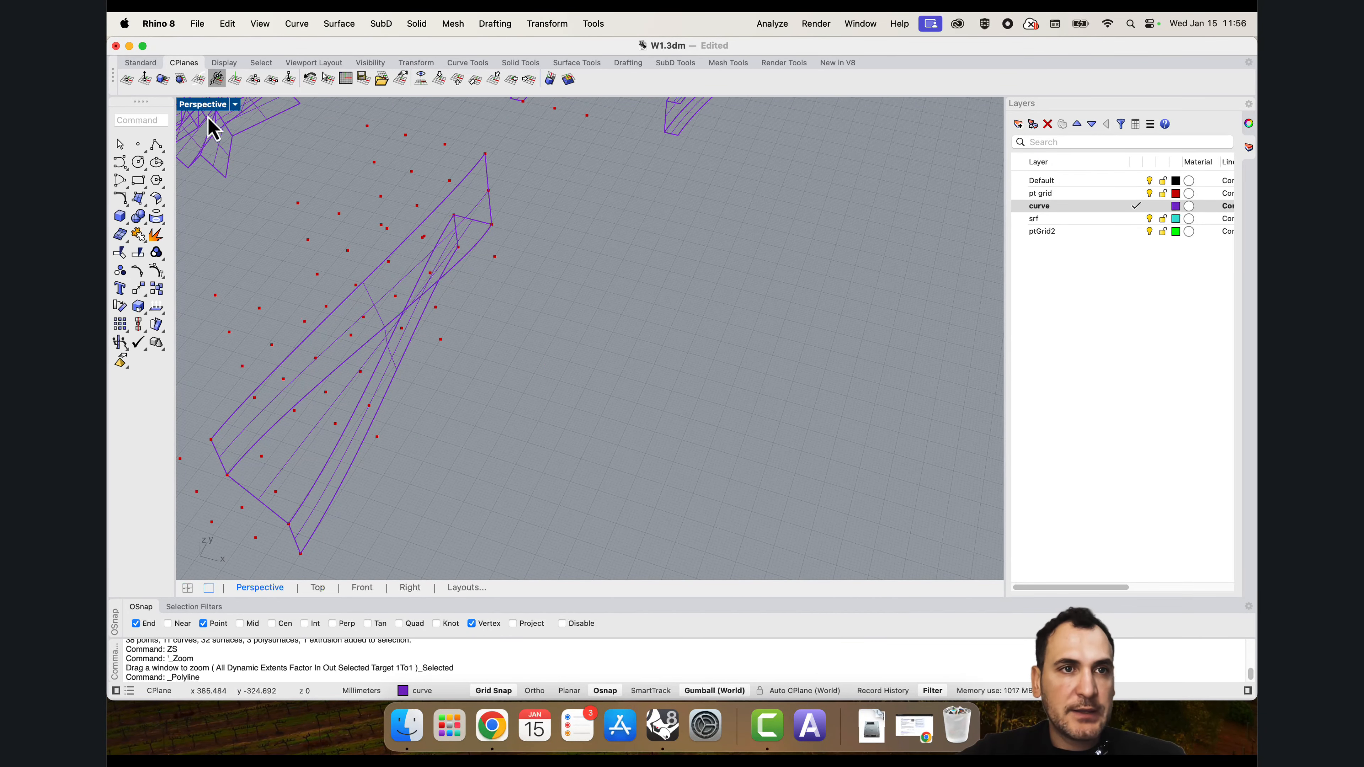
Step: In the Top view, draw a diagonal polyline segment about 19 mm long in the empty area beside the sweep surfaces
double_click(189, 104)
double_click(183, 107)
scroll(580, 268, down, 8)
scroll(825, 366, up, 10)
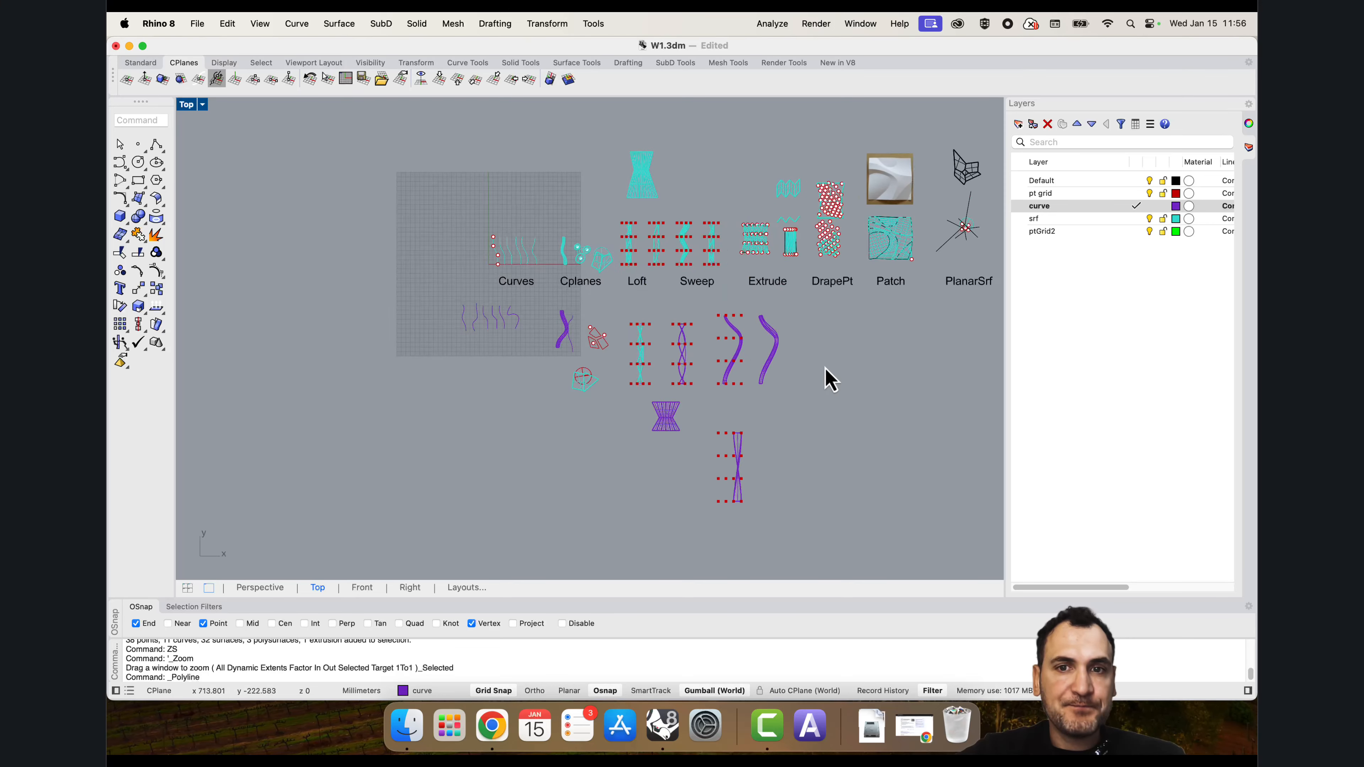
right_drag(770, 361, 658, 342)
scroll(646, 343, up, 6)
right_click(607, 386)
scroll(612, 385, up, 4)
click(606, 395)
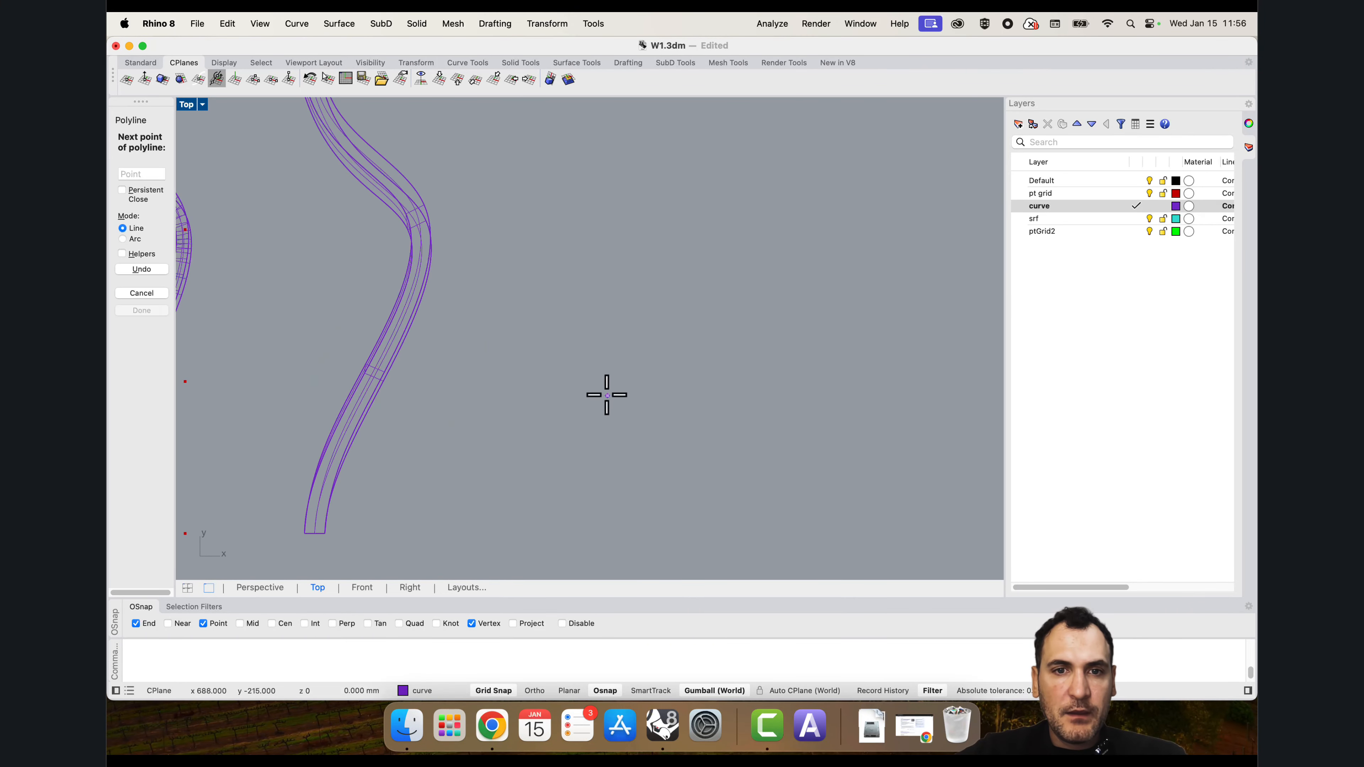
scroll(650, 354, up, 3)
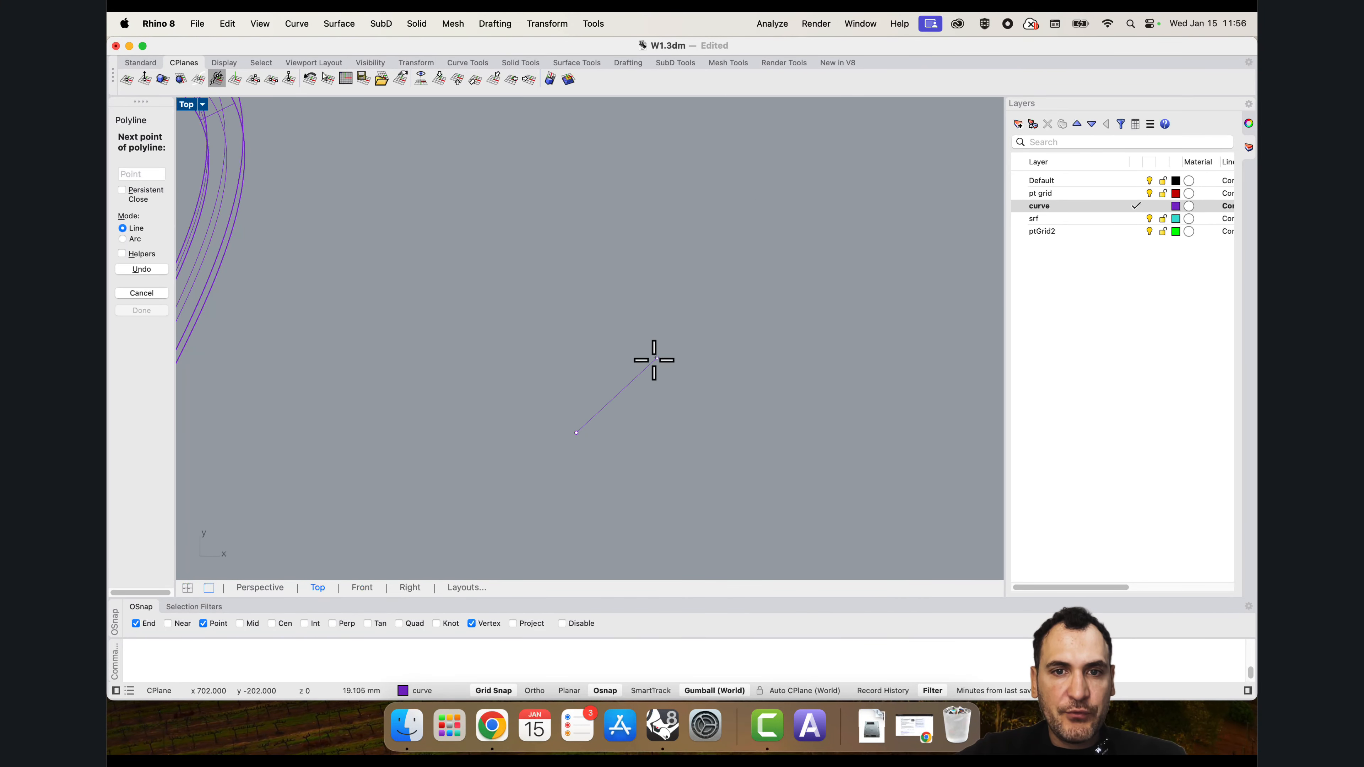
click(654, 359)
right_click(655, 385)
Step: Mirror the diagonal segment about a vertical axis through its upper end to form an inverted V
text(m)
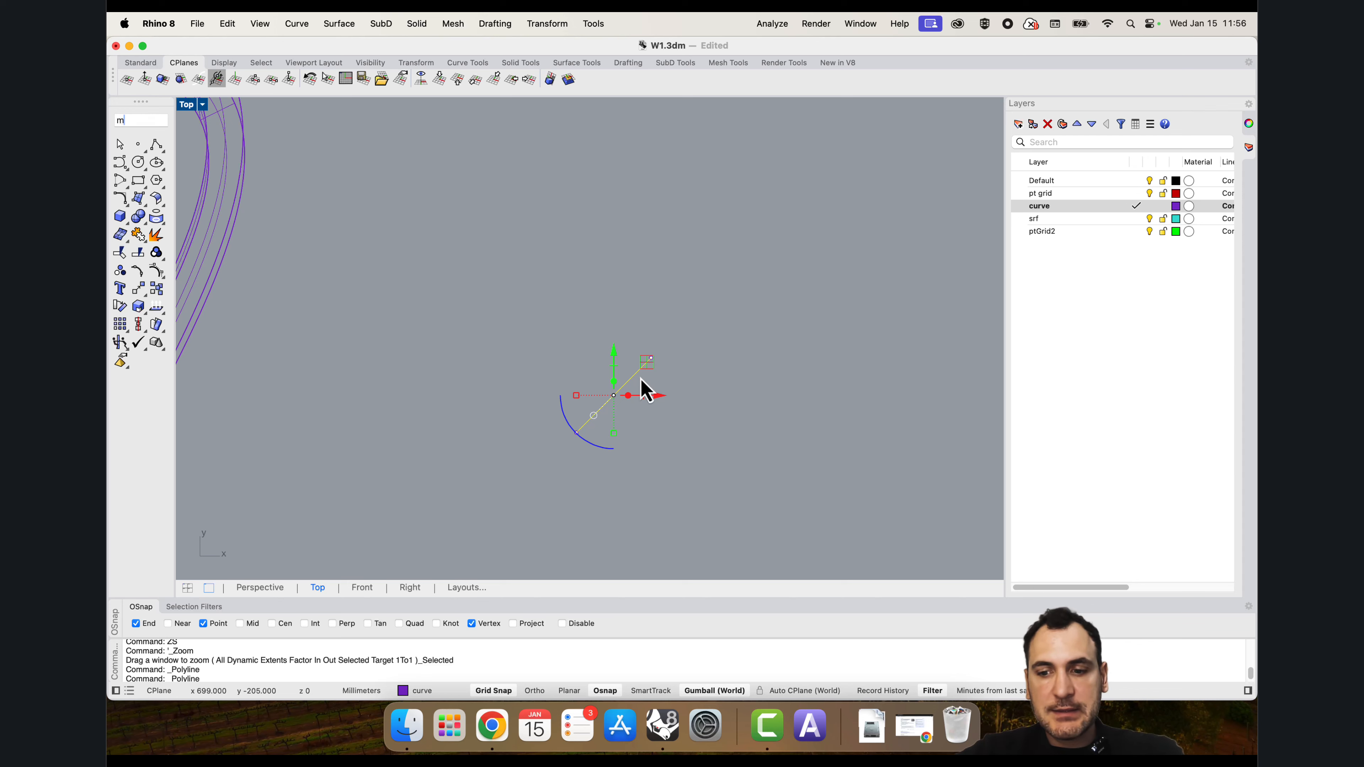
text(i)
key(Return)
click(651, 359)
click(651, 317)
scroll(653, 303, down, 6)
drag(677, 339, 636, 355)
Step: Extend the inverted V into a zigzag by mirroring it and then the doubled result about a vertical axis through the last endpoint
right_click(688, 357)
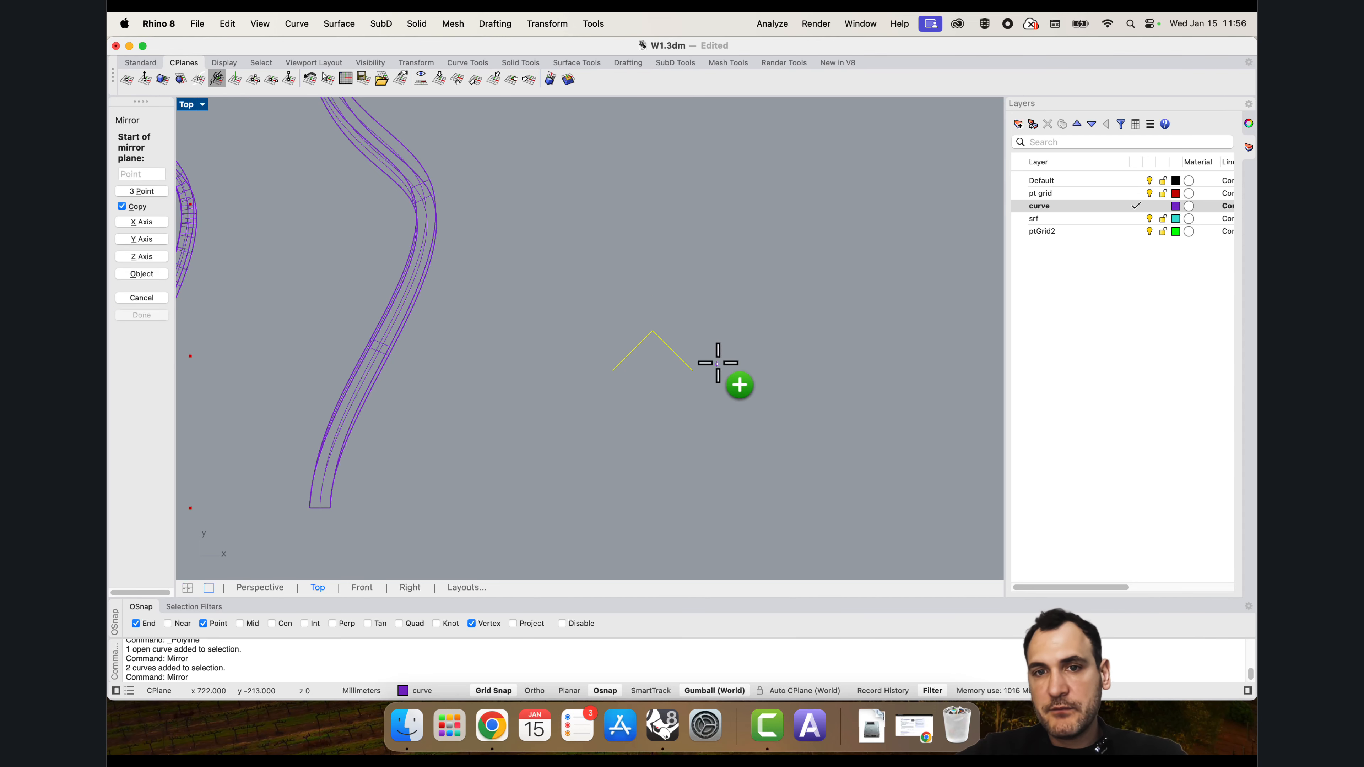
click(692, 370)
click(700, 489)
drag(576, 299, 565, 297)
key(space)
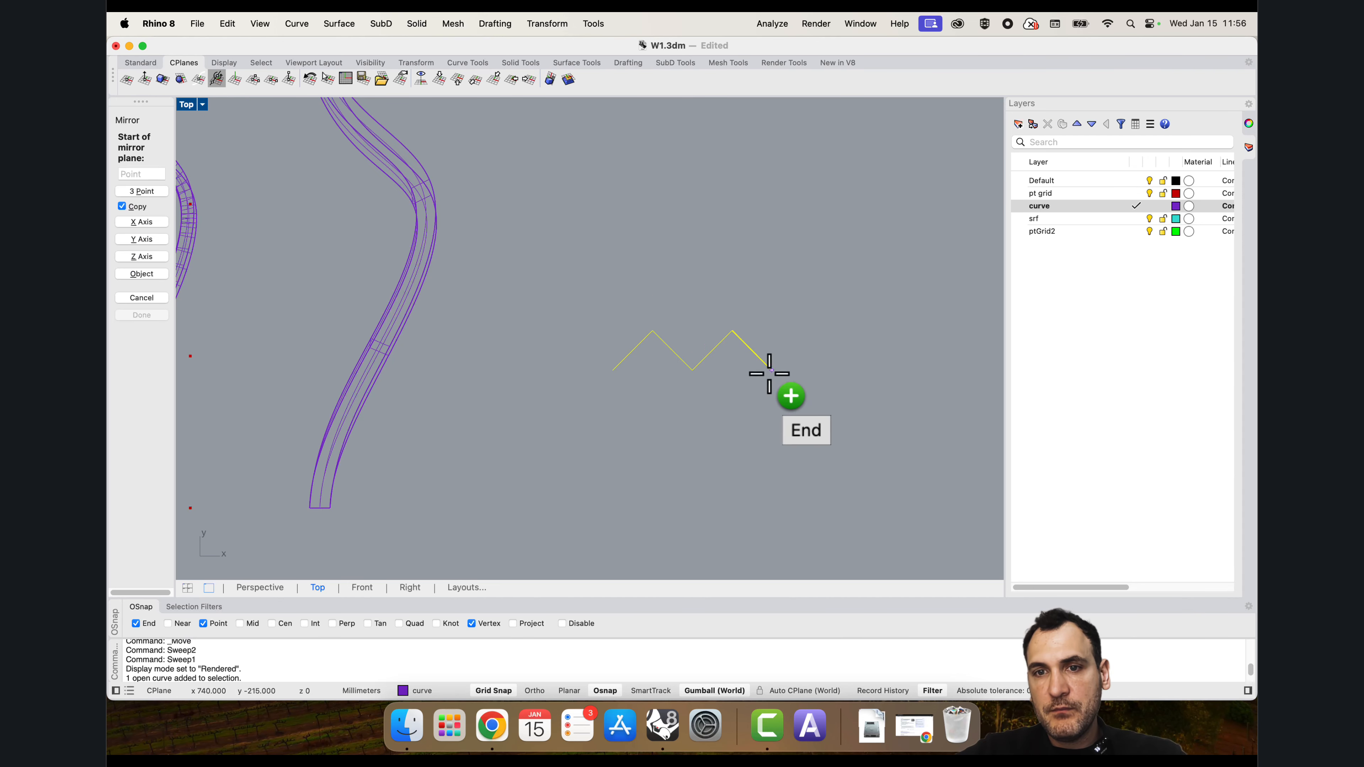
click(771, 370)
click(767, 430)
scroll(765, 383, down, 4)
Step: Join all the zigzag segments into a single curve in the Perspective view
drag(863, 411, 623, 325)
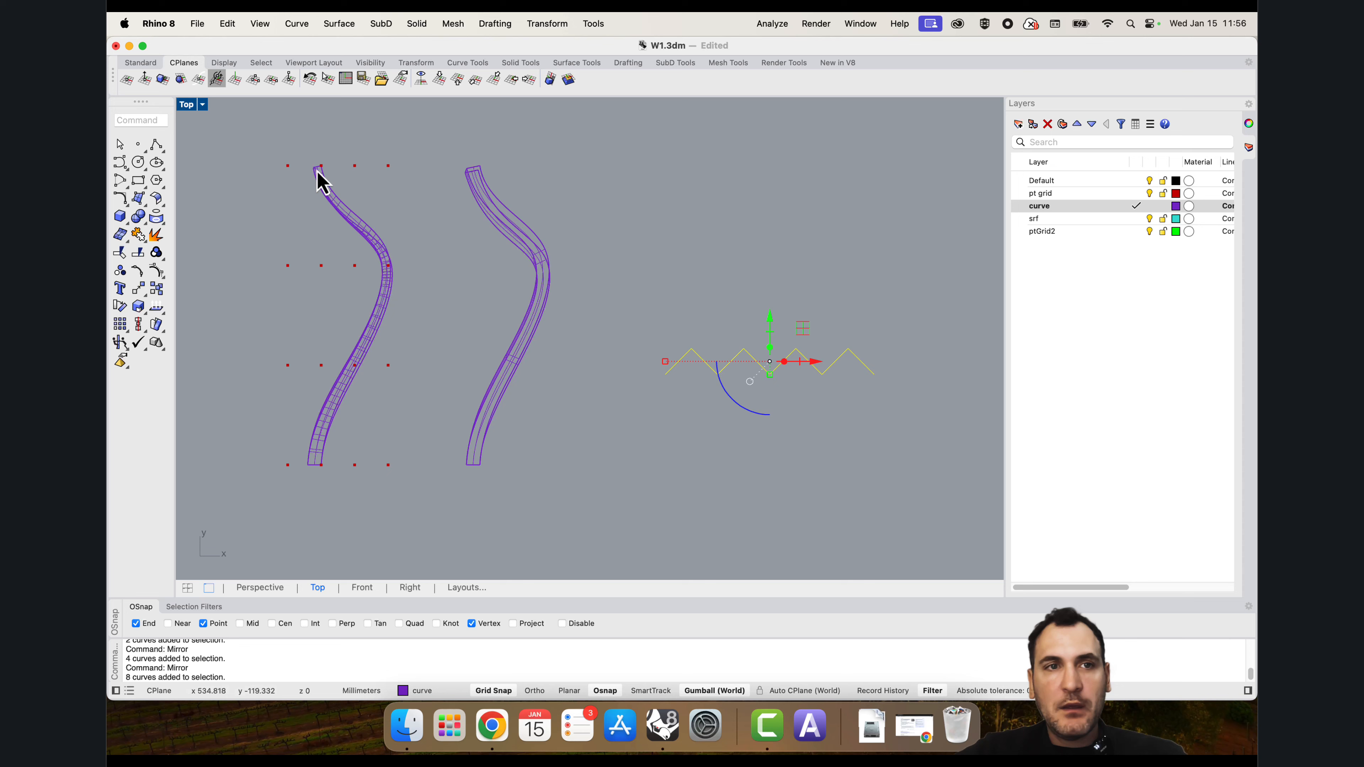
double_click(188, 107)
double_click(617, 105)
text(zs)
key(Return)
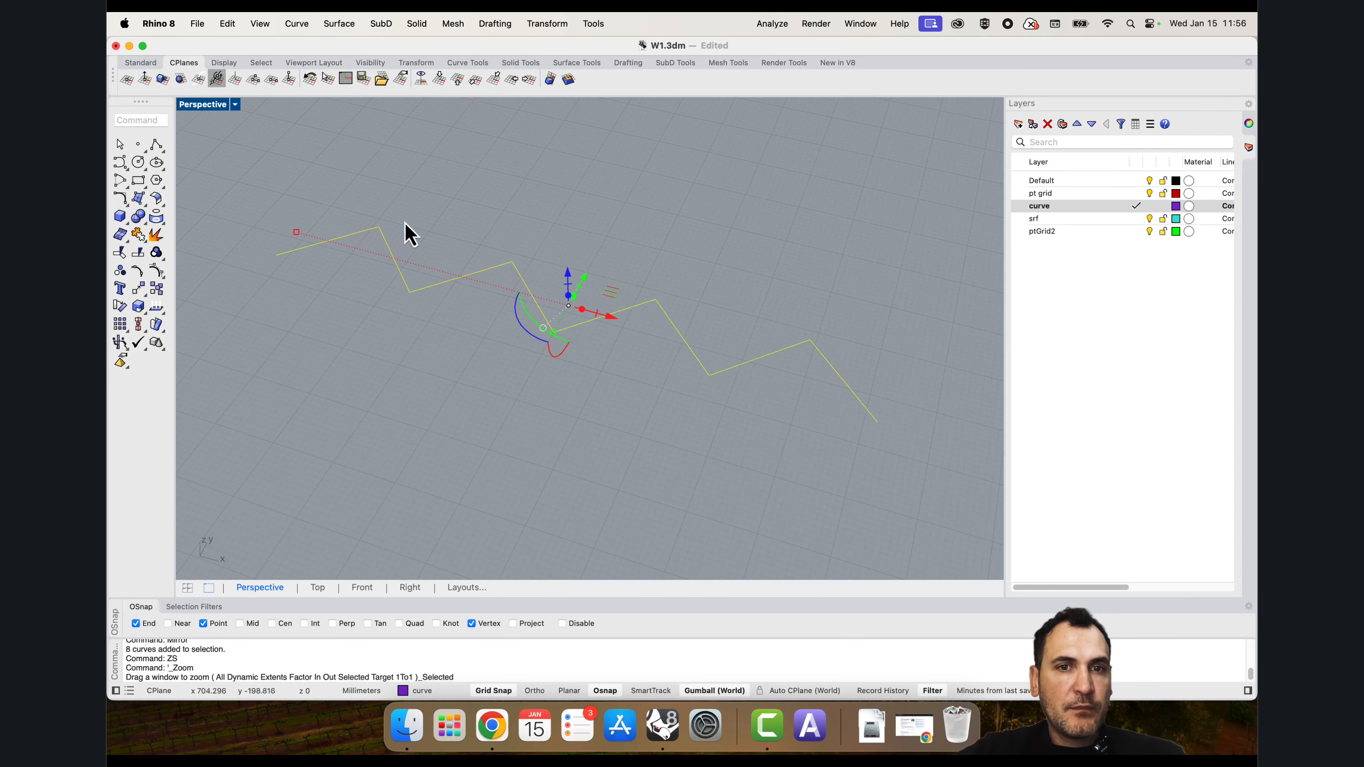
key(Escape)
drag(709, 417, 442, 329)
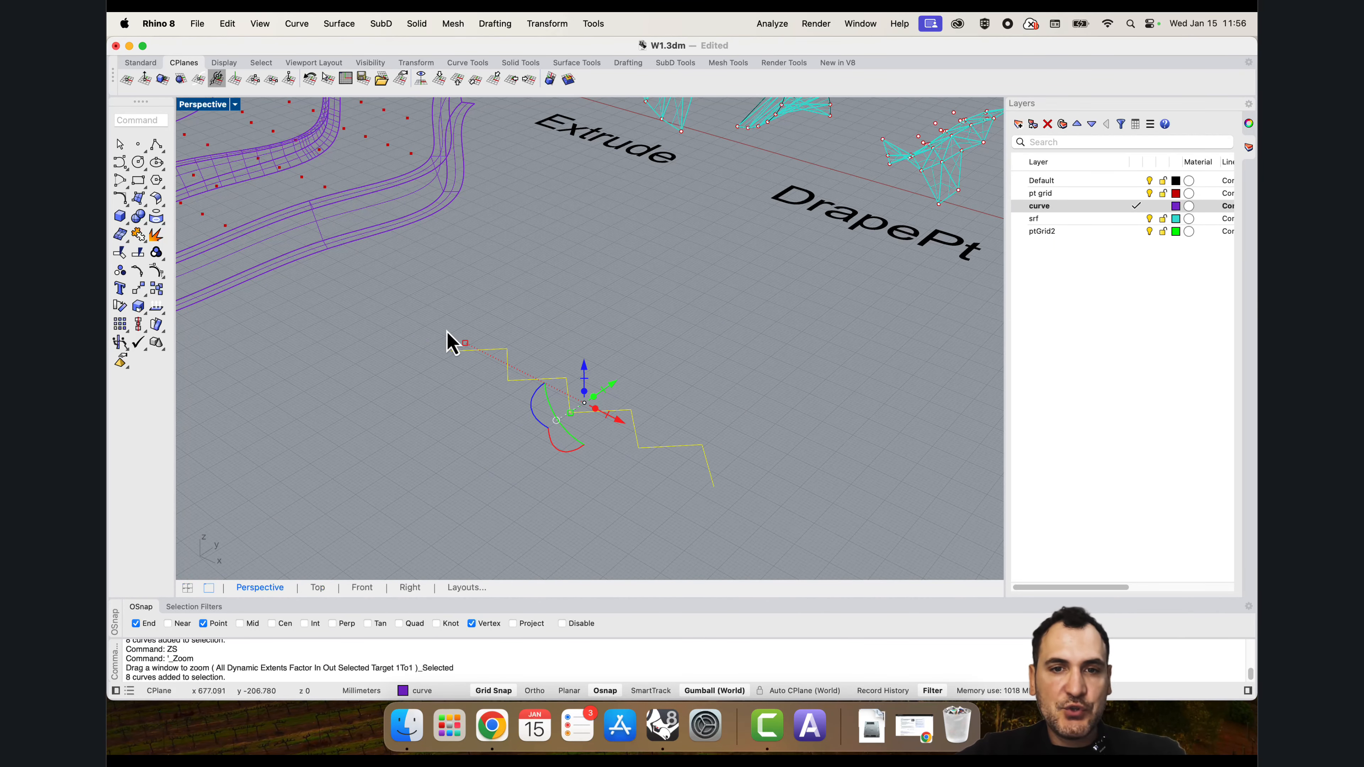
text(join)
key(Return)
text(ExtrudeCrvToPoint)
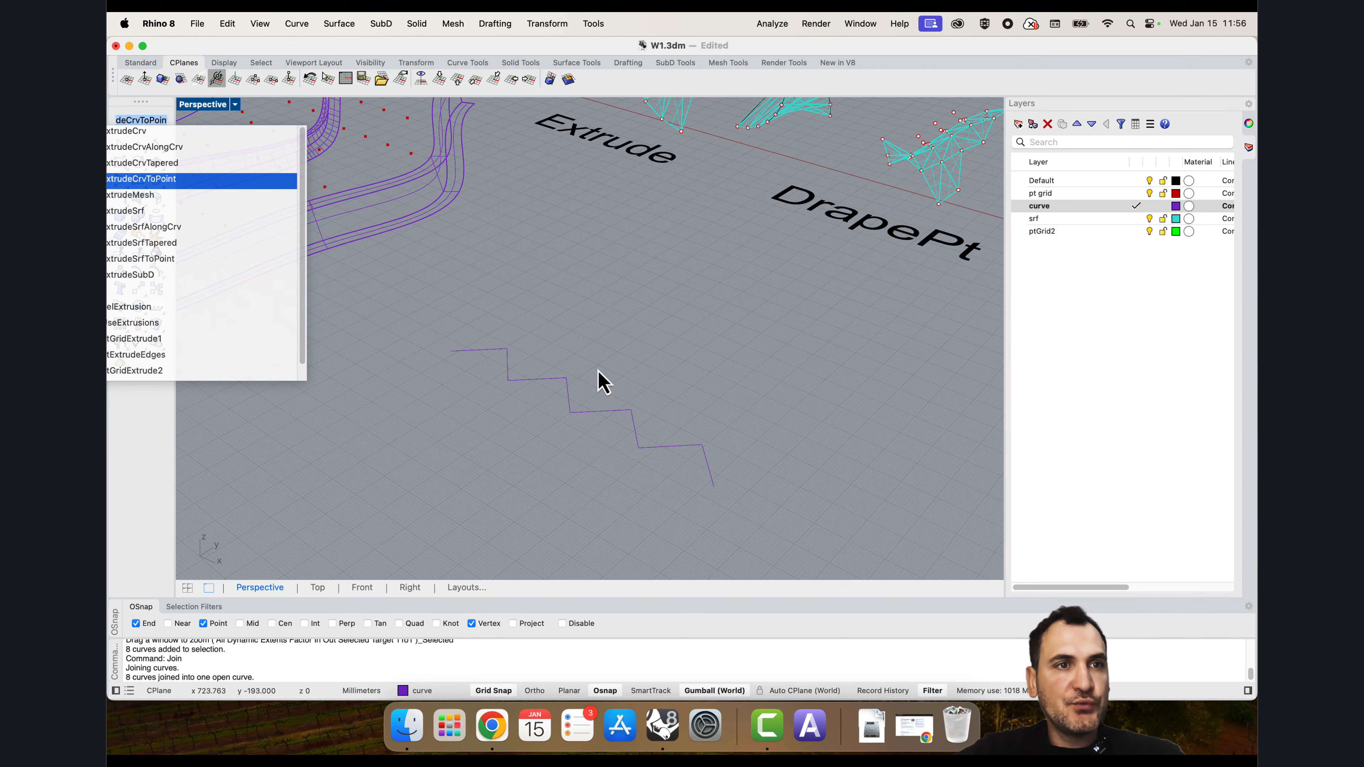
key(Return)
key(Escape)
text(Extru)
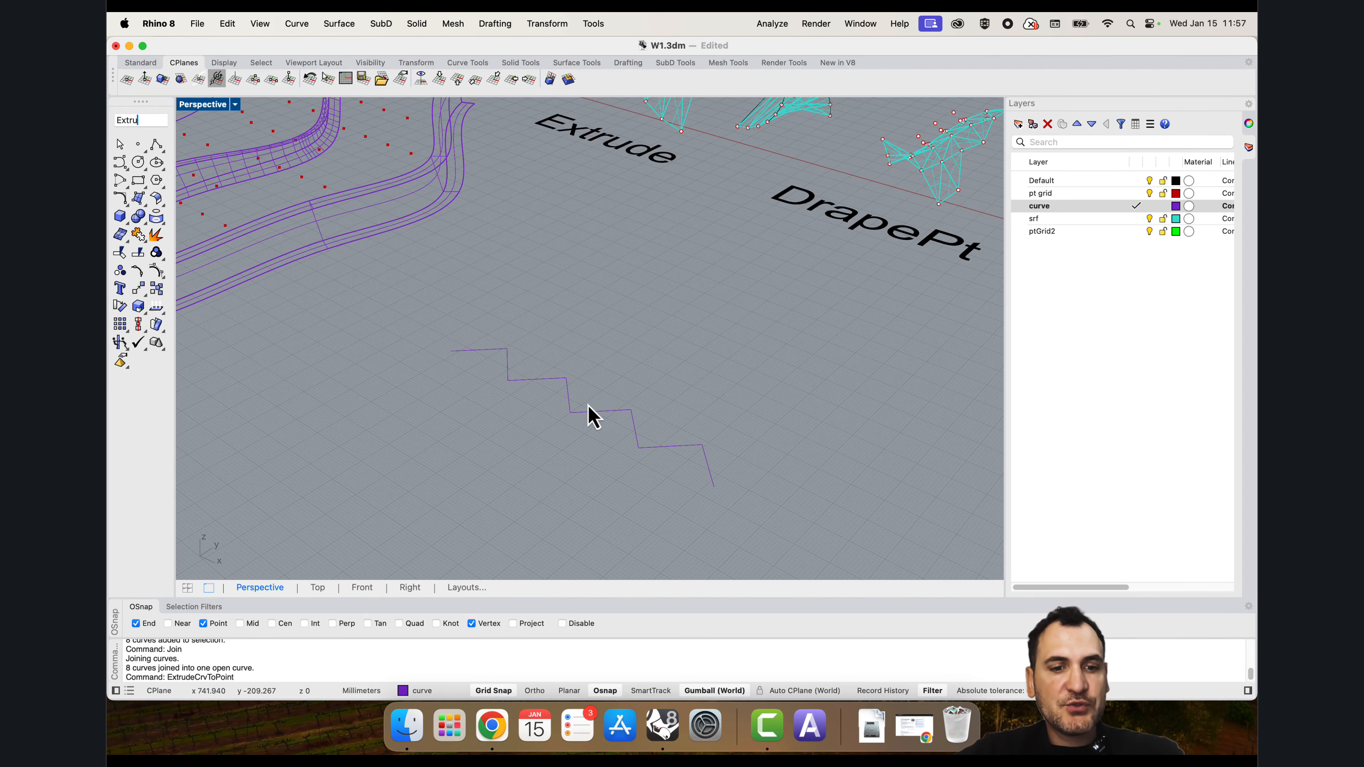
text(de)
key(Return)
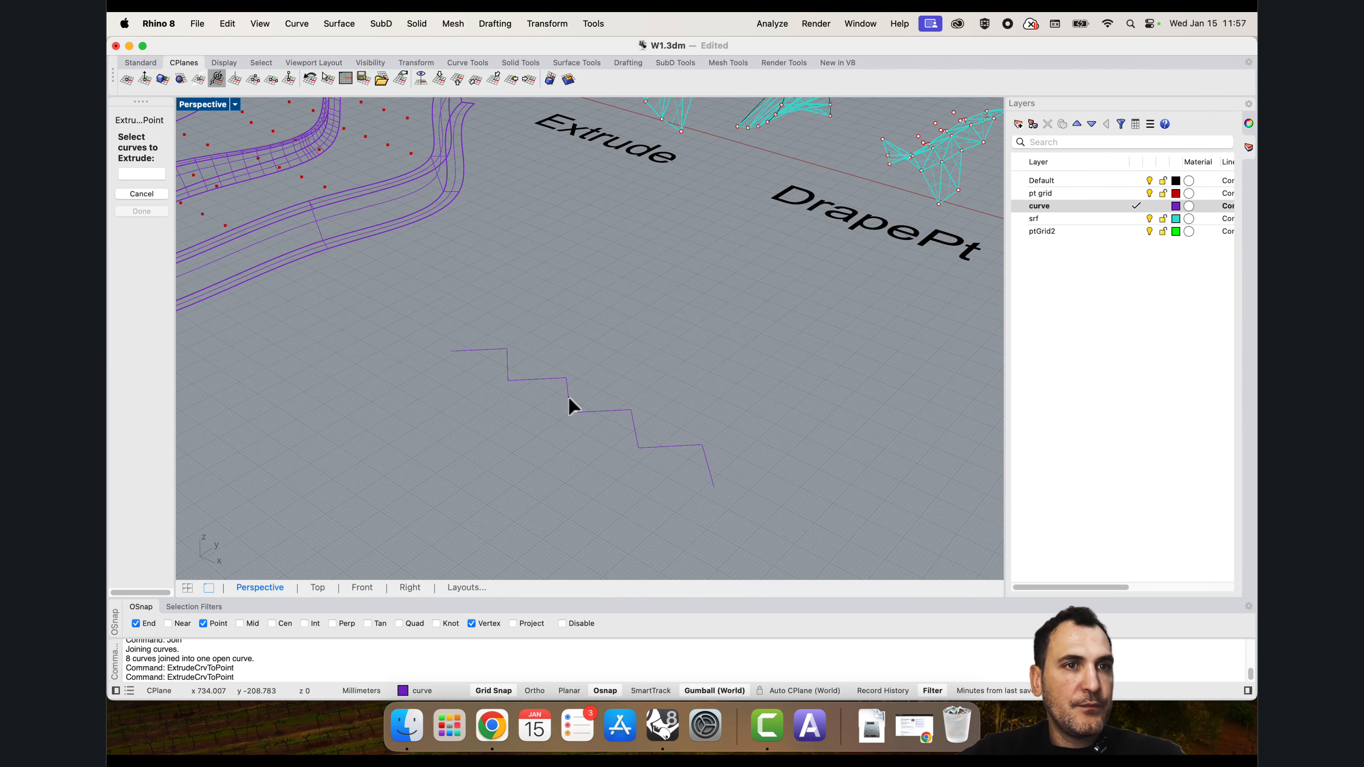
key(Escape)
mouse_move(398, 44)
mouse_down()
mouse_move(414, 48)
mouse_move(400, 49)
mouse_up()
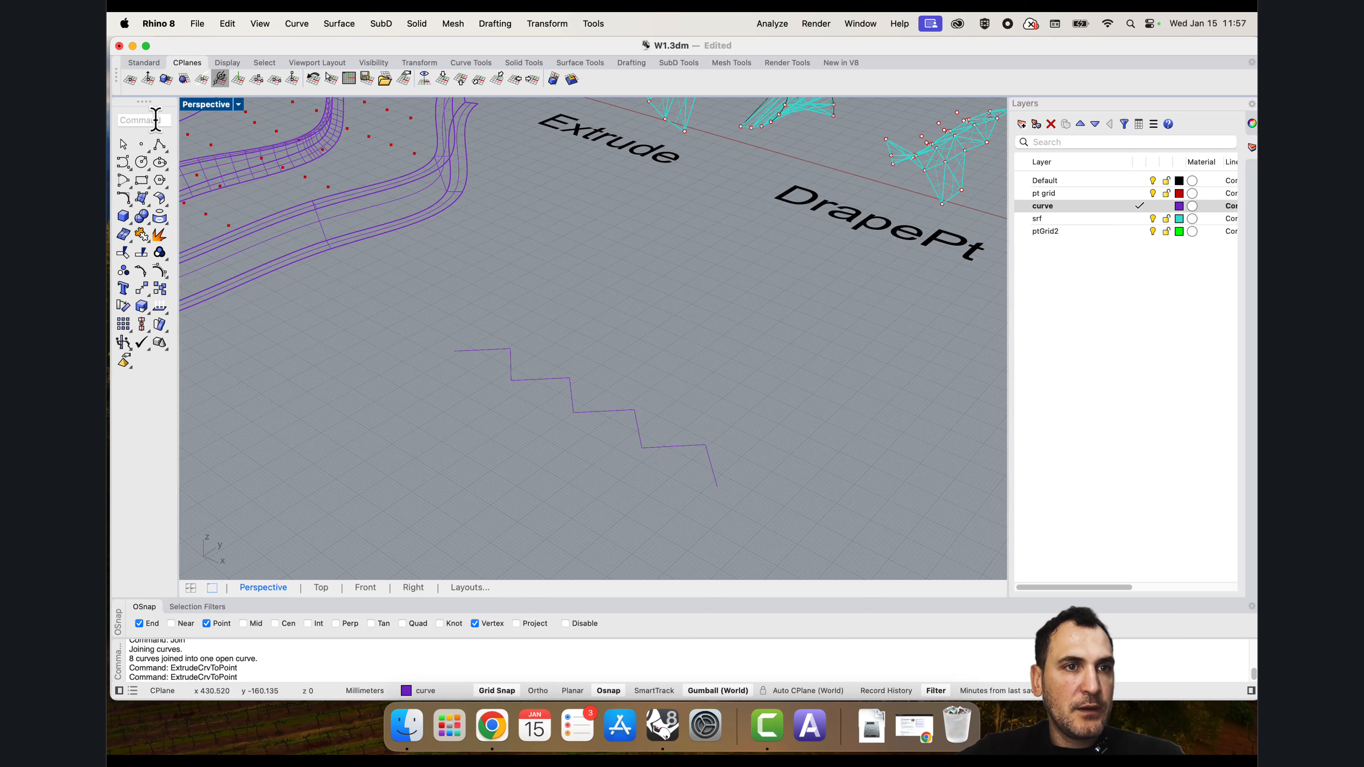
Step: Extrude the zigzag curve vertically into a surface about 46 mm high with ExtrudeCrv
text(Exrru)
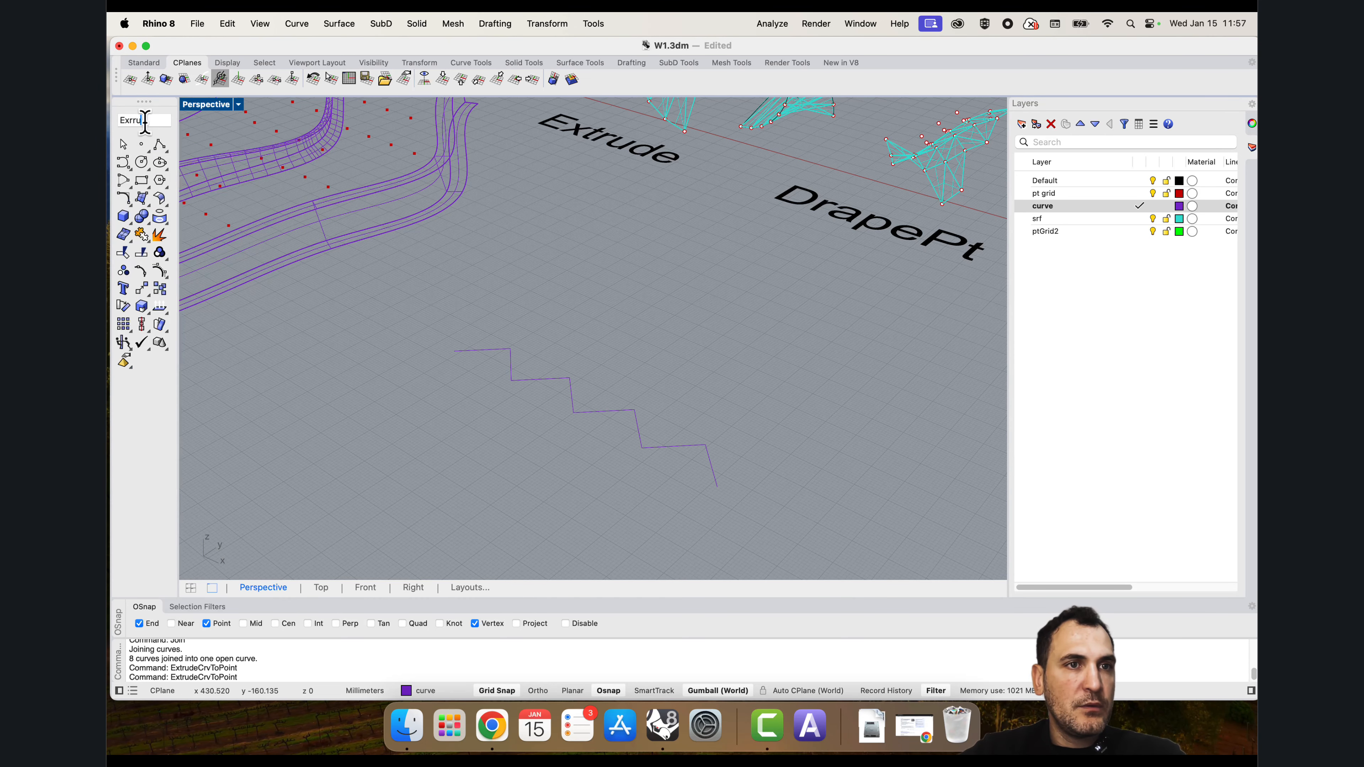
text(deCrv)
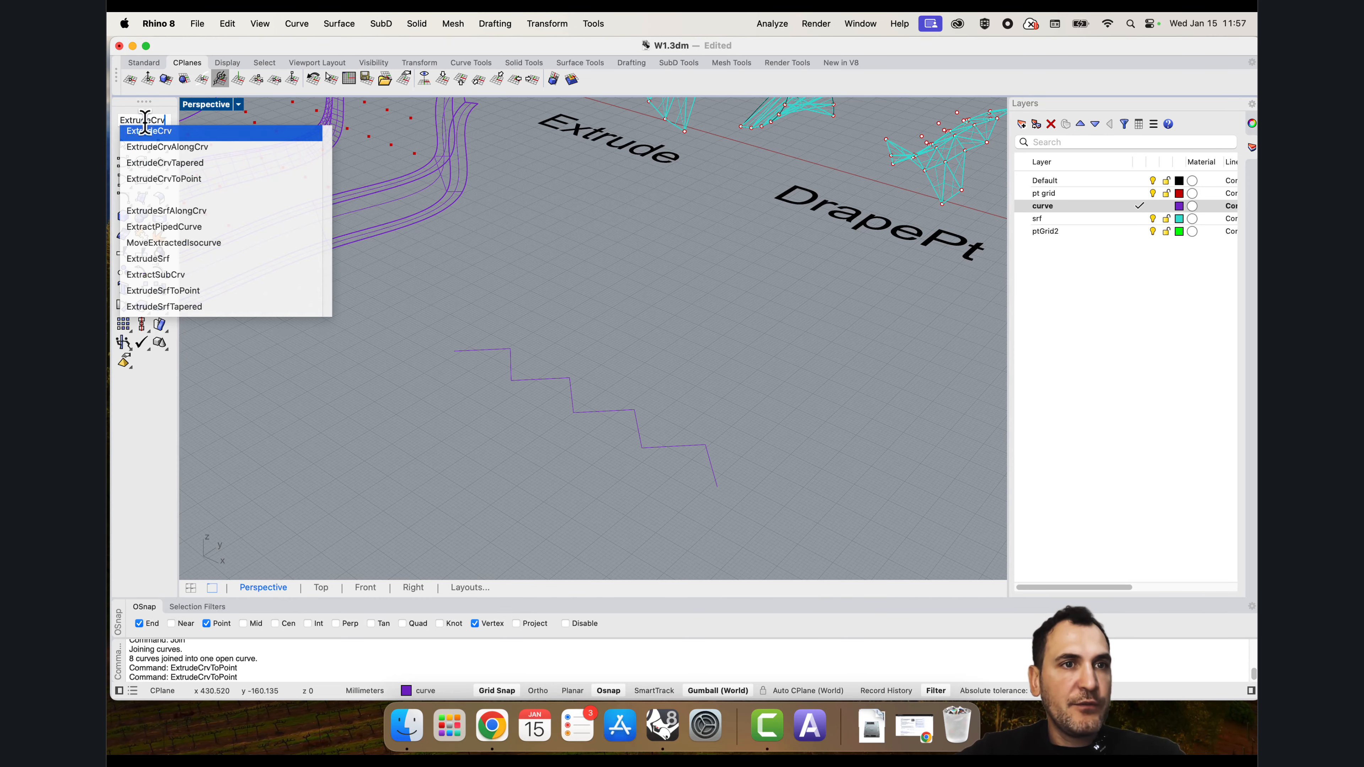
key(Return)
click(624, 410)
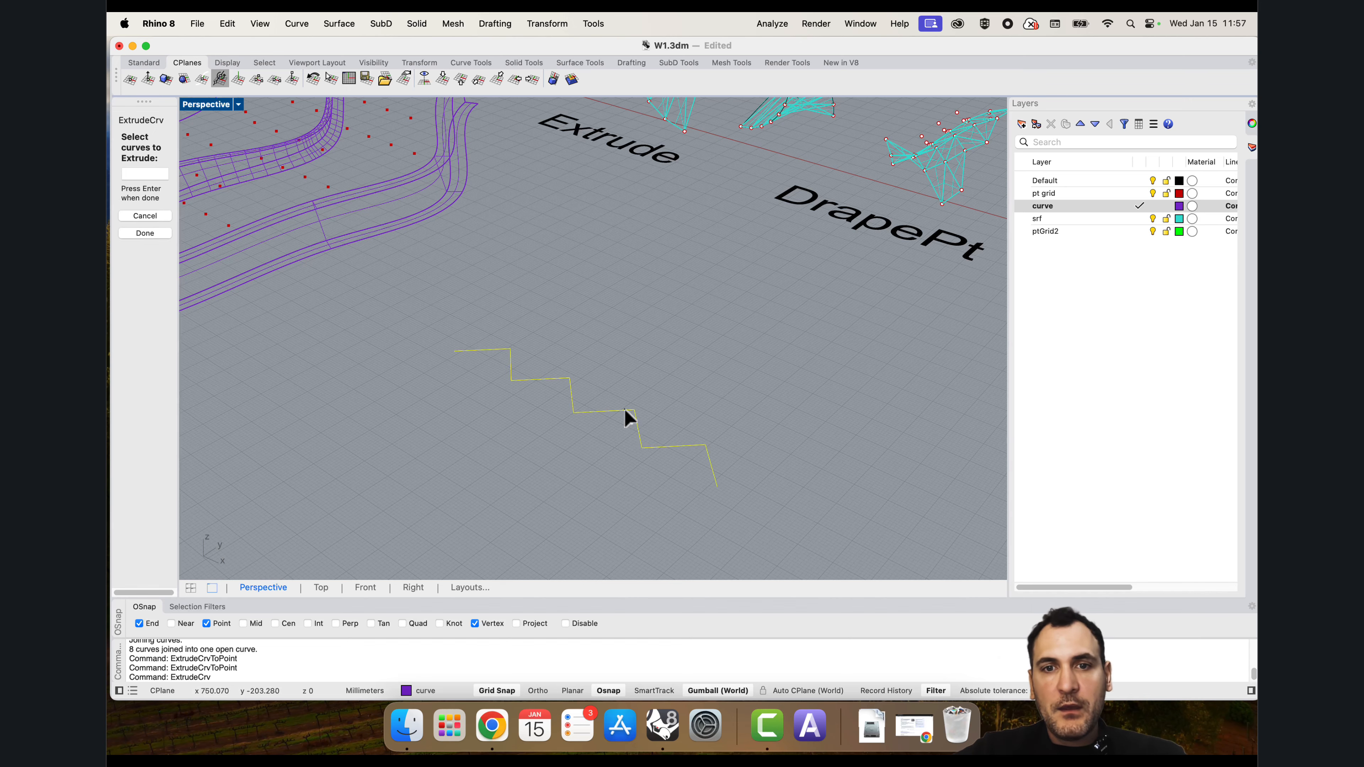
key(Return)
right_drag(642, 409, 676, 362)
scroll(666, 352, up, 5)
scroll(671, 338, down, 5)
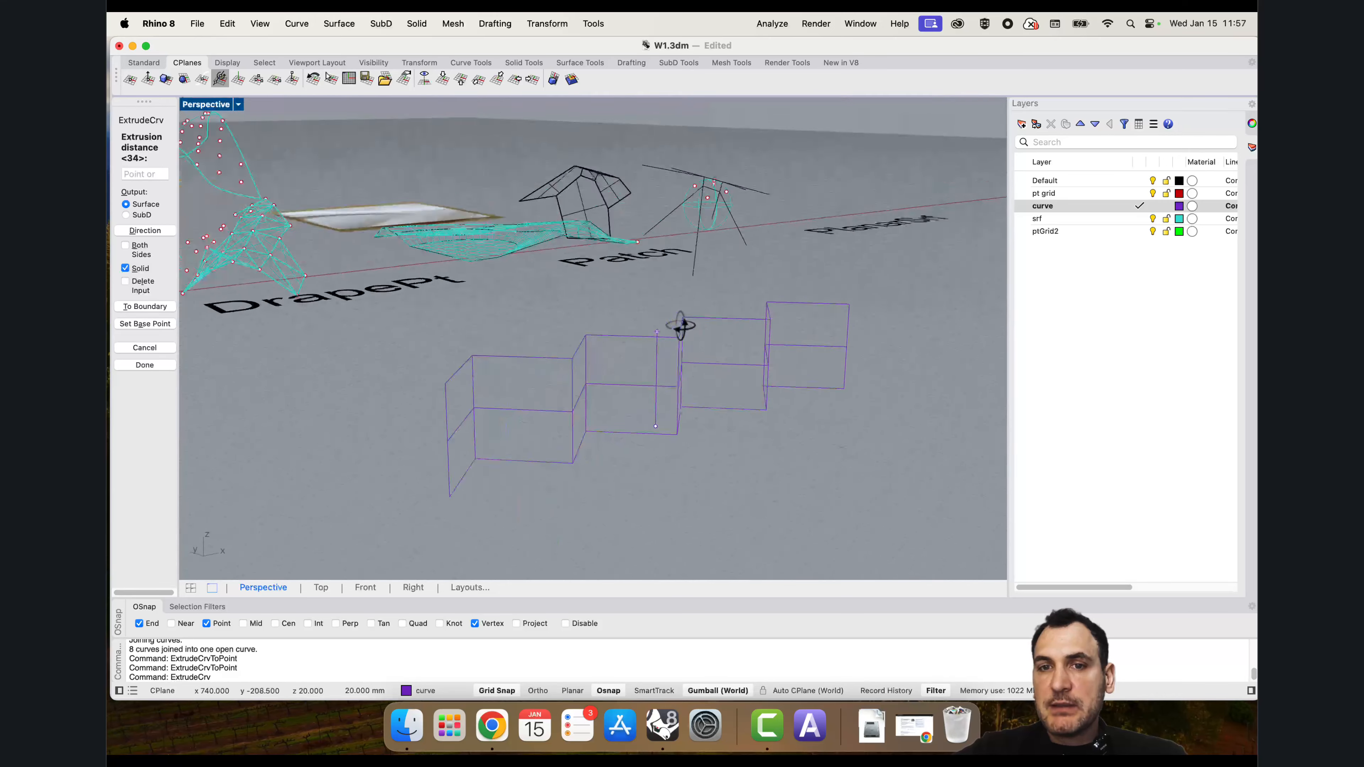
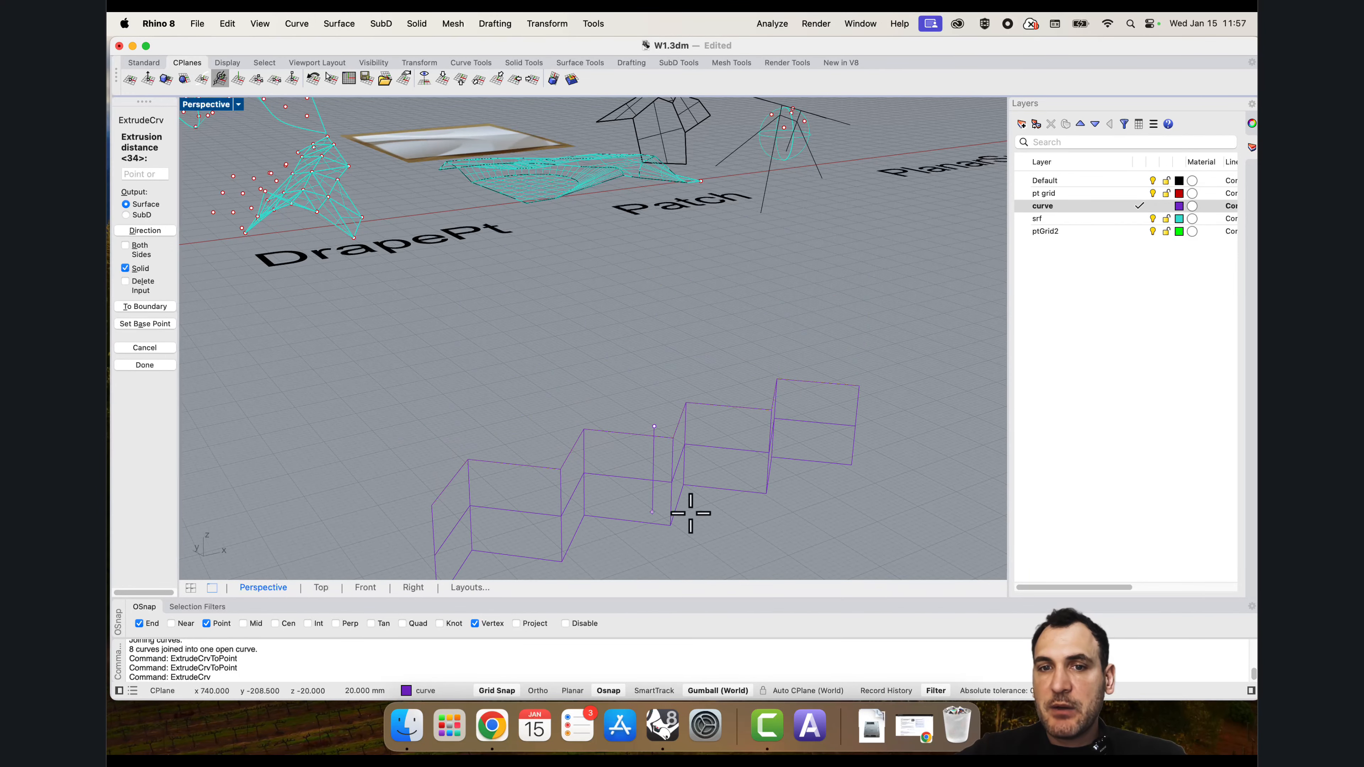
right_drag(695, 342, 652, 349)
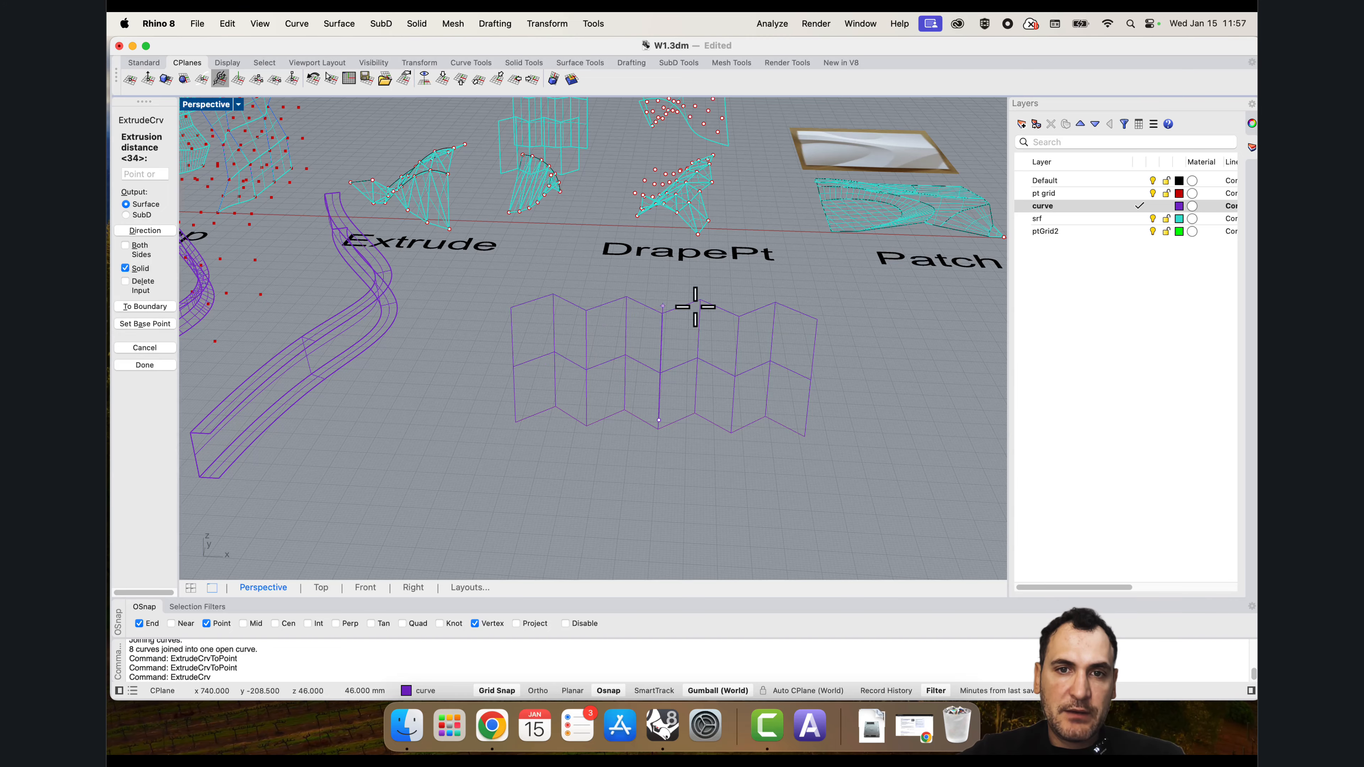
click(693, 306)
right_drag(693, 306, 663, 370)
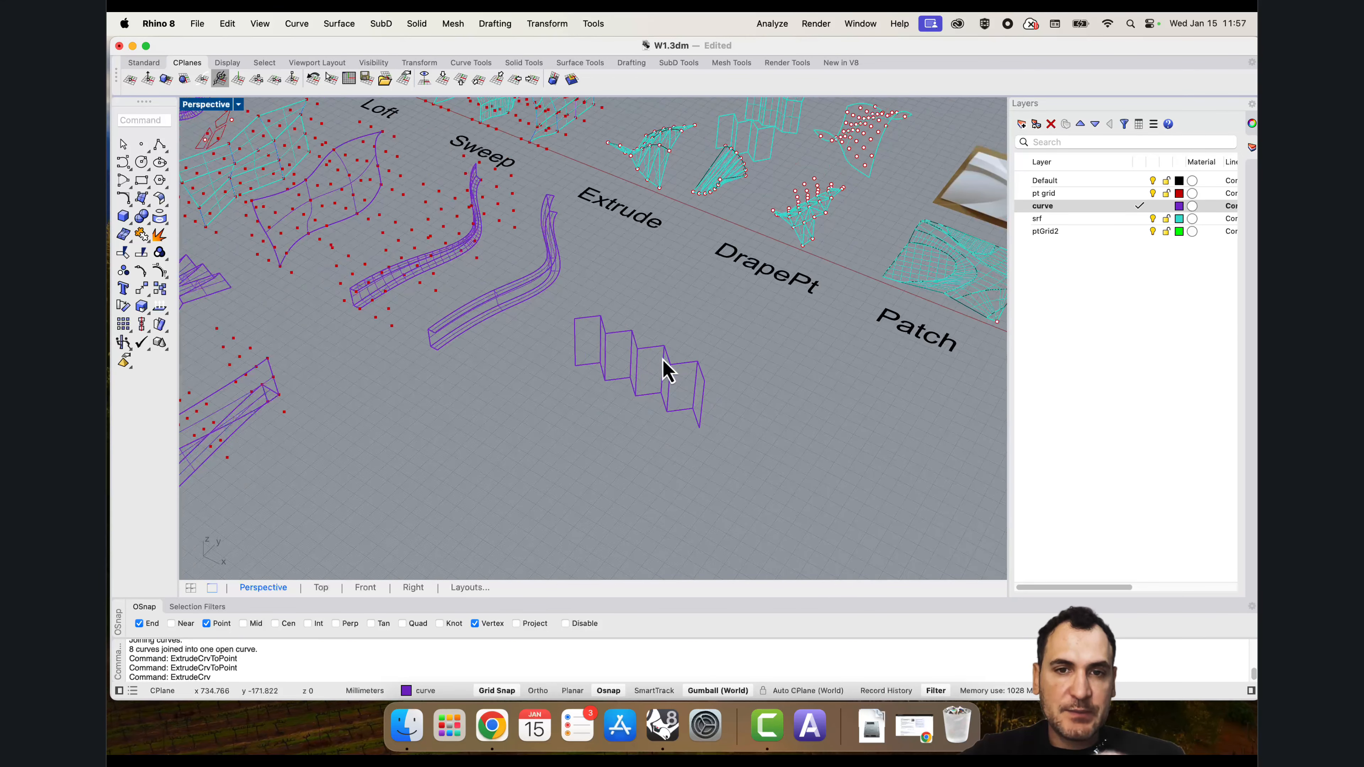
scroll(721, 373, up, 3)
Step: Delete the zigzag extrusion while keeping its base curve
click(649, 450)
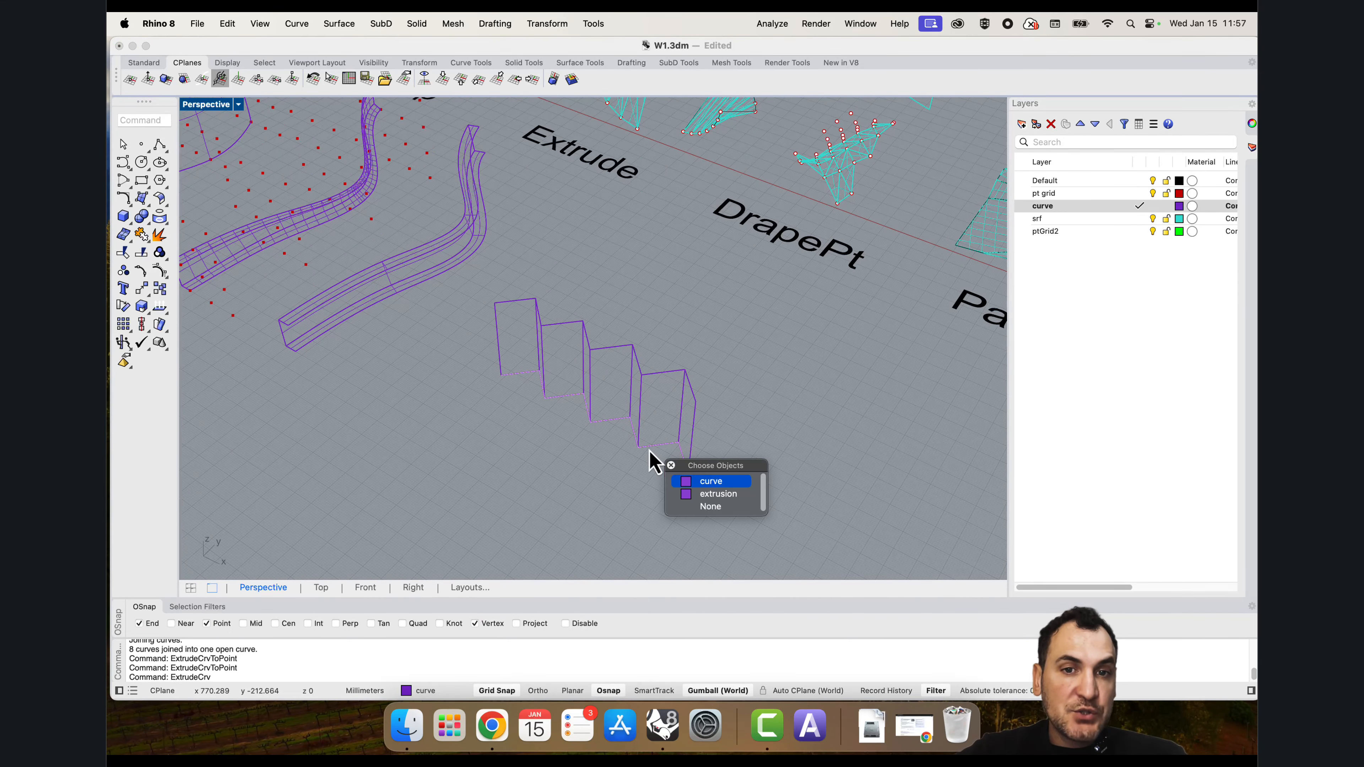
key(Escape)
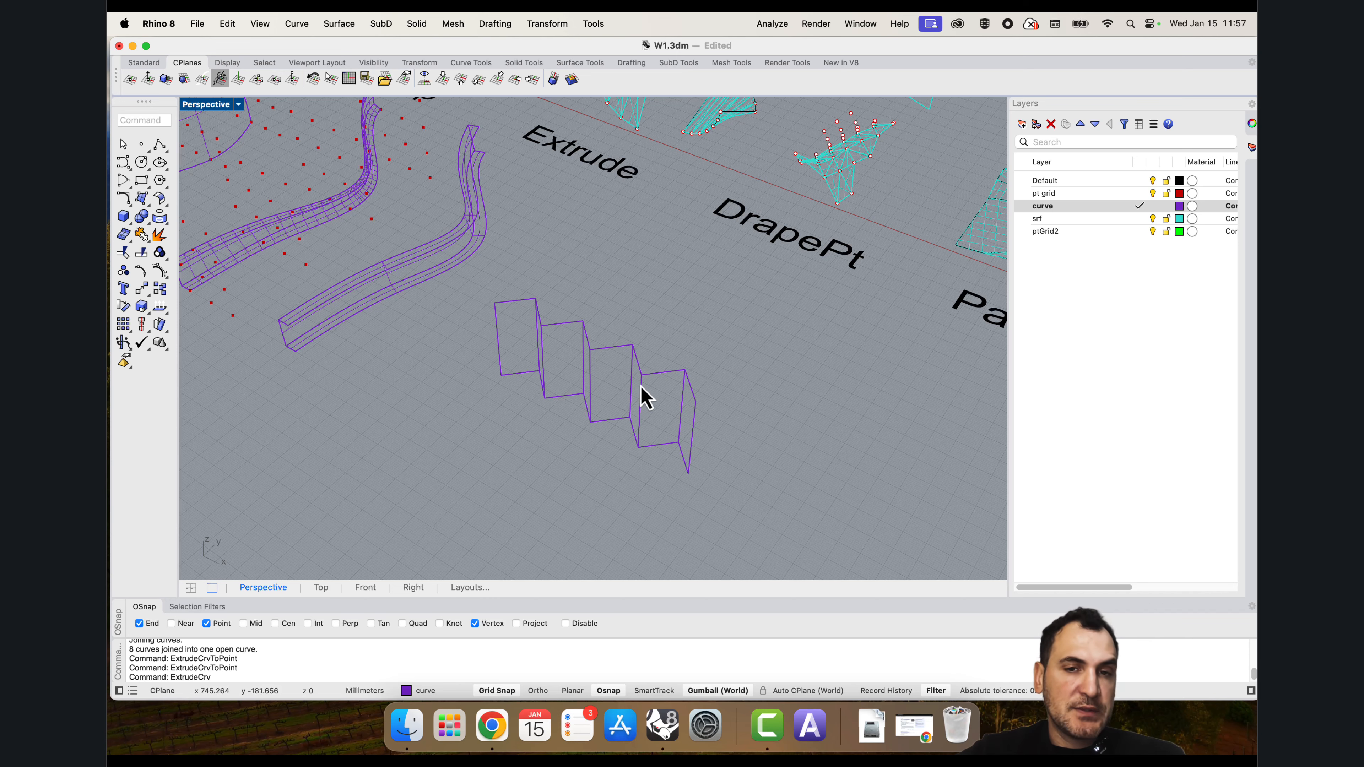
click(651, 451)
key(Delete)
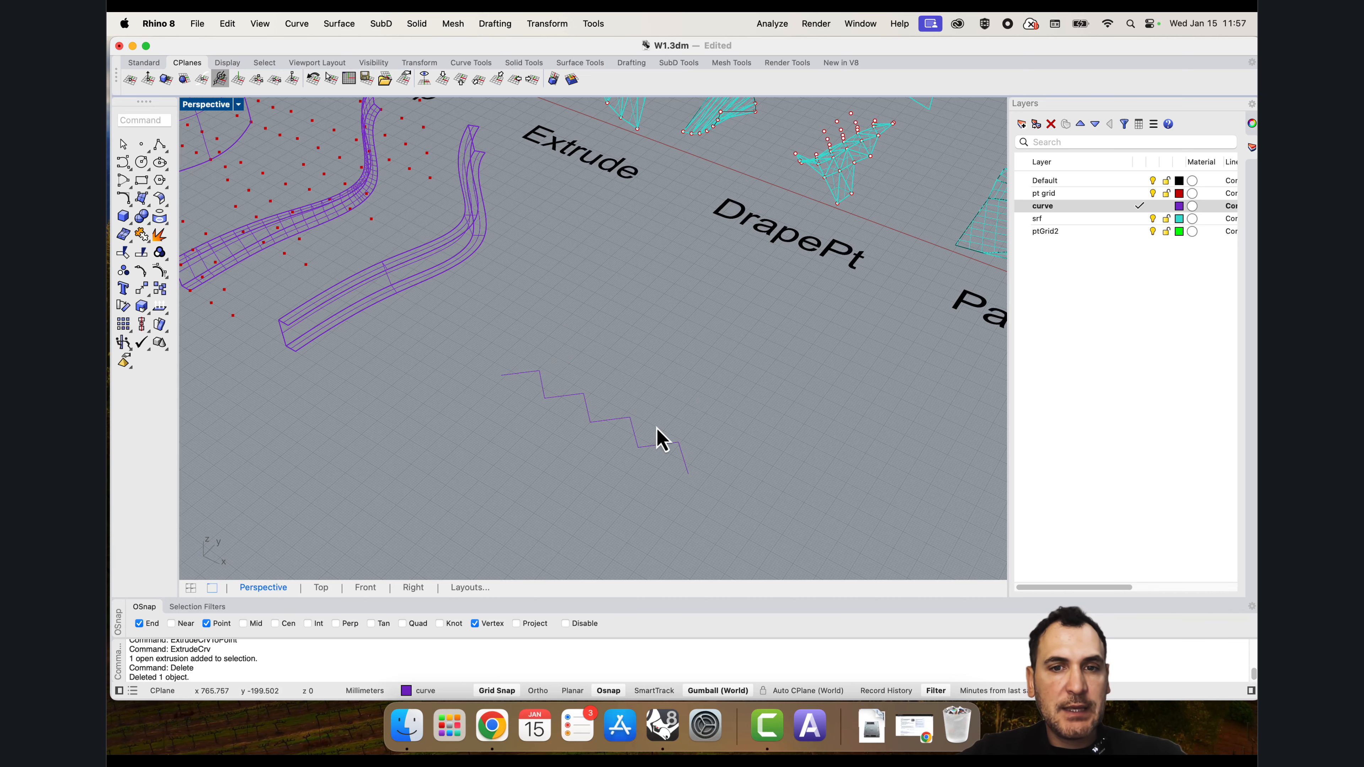
Step: Zoom to the zigzag curve and shift it a short distance in the Perspective view
right_drag(713, 484, 766, 385)
click(655, 437)
text(zs)
key(Return)
click(658, 437)
scroll(702, 437, down, 7)
click(725, 411)
drag(614, 424, 594, 396)
click(645, 420)
mouse_move(645, 421)
right_down()
mouse_move(640, 374)
mouse_move(679, 383)
mouse_move(642, 427)
right_up()
right_drag(568, 376, 730, 430)
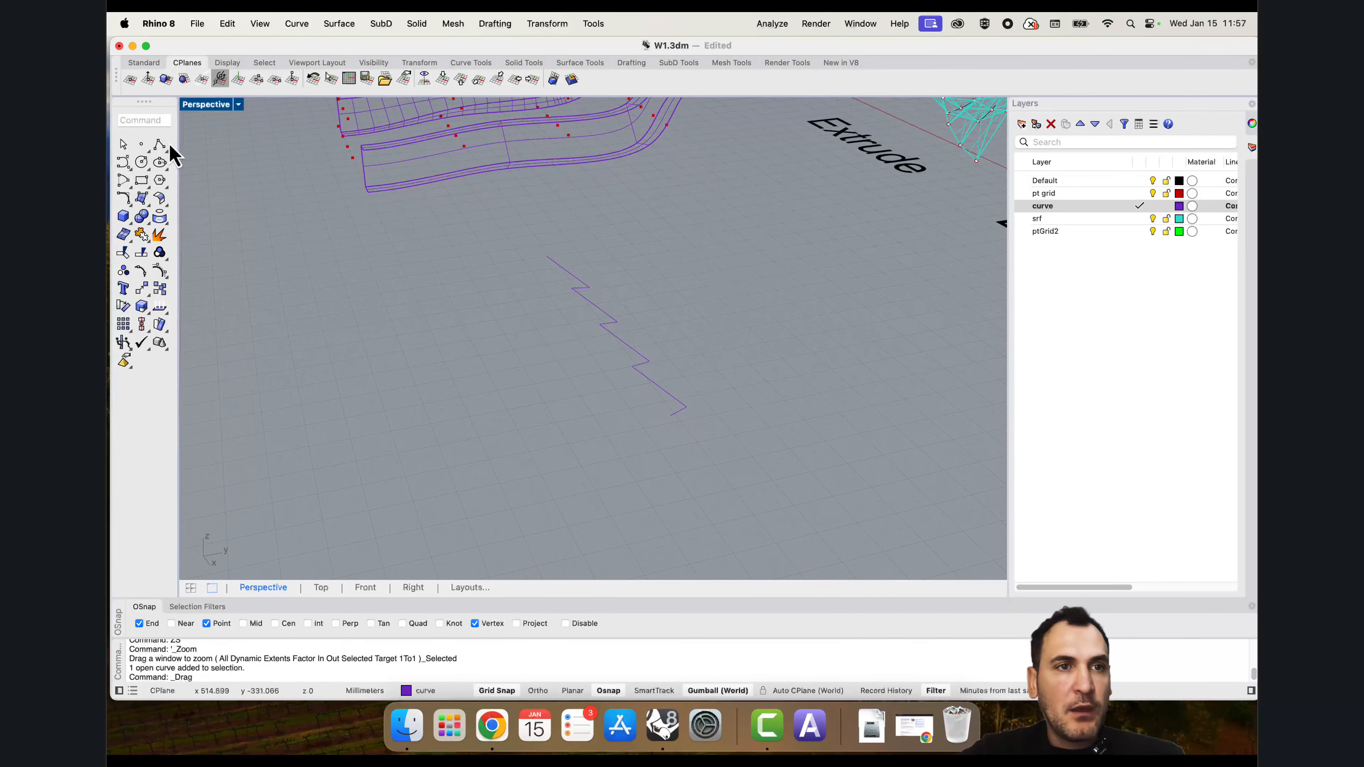
Step: Draw a straight polyline segment from the zigzag's near end across the zigzag's direction
click(160, 143)
right_drag(658, 269, 657, 332)
scroll(656, 332, up, 5)
click(660, 403)
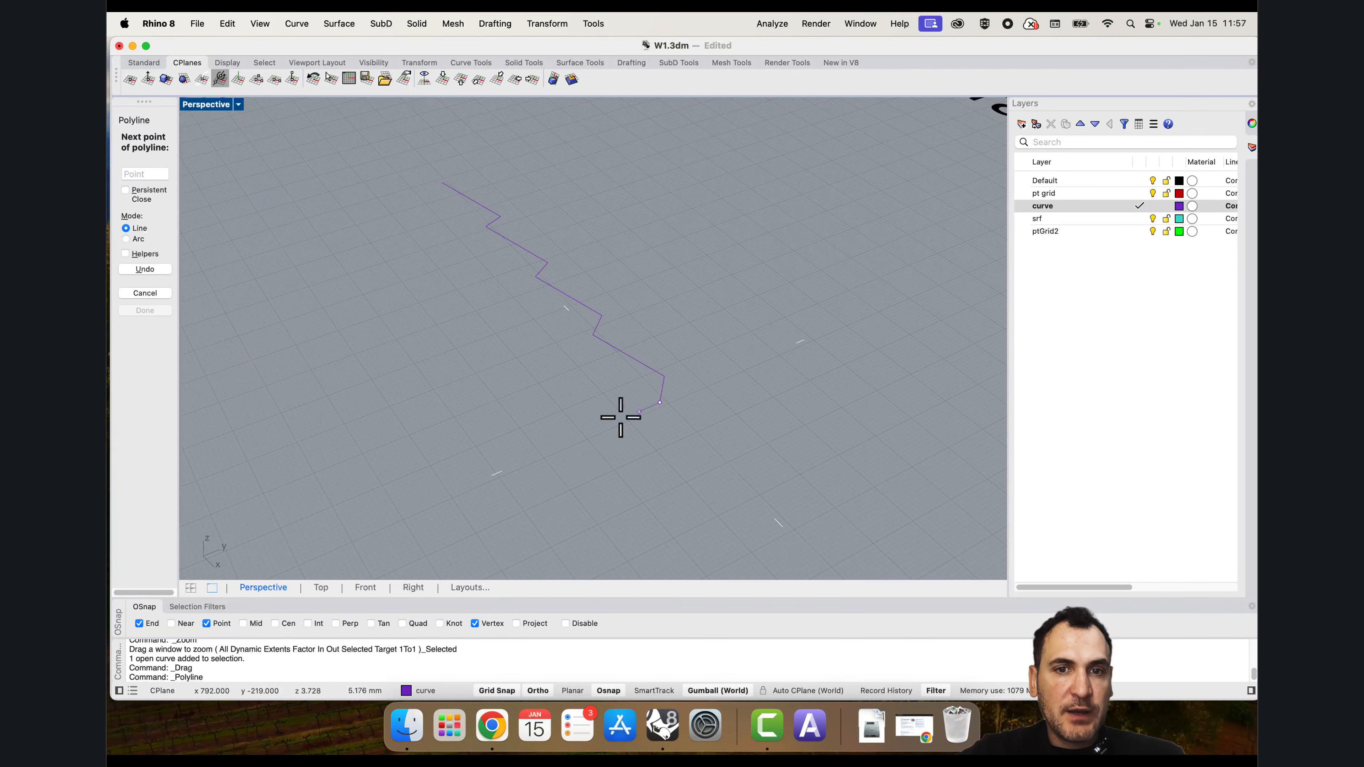
click(824, 307)
key(Return)
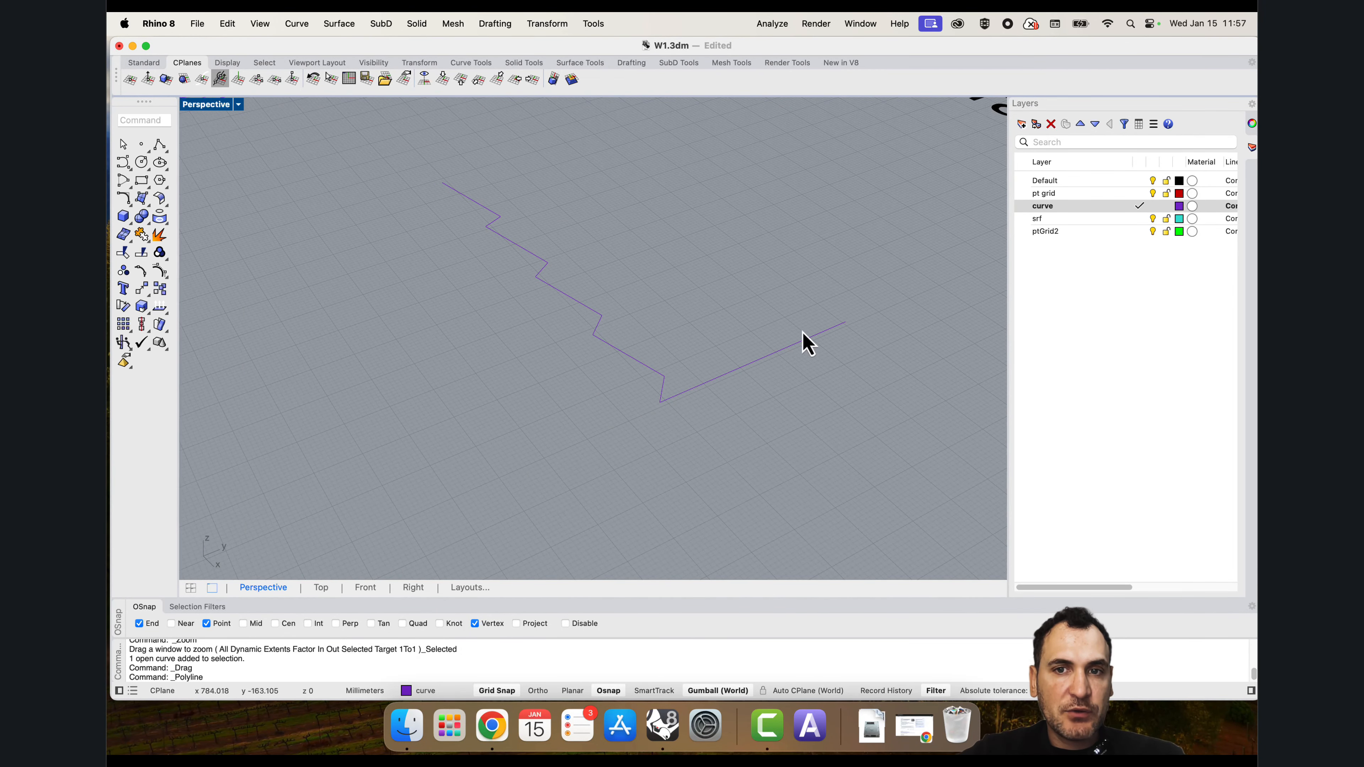
Step: Draw a second straight segment from the same zigzag end in the opposite direction
key(Return)
click(659, 401)
click(498, 467)
key(Return)
scroll(582, 416, down, 5)
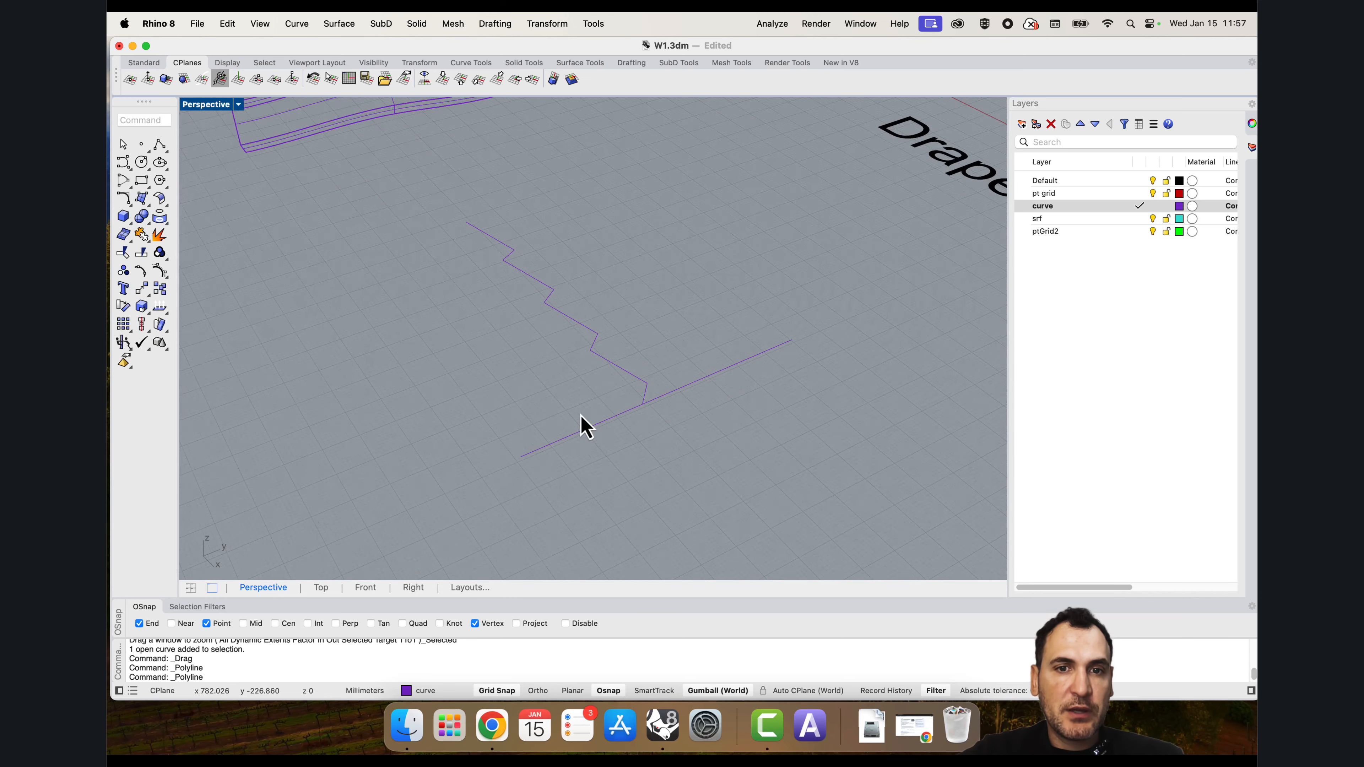
Step: Move the free ends of the two straight segments so both slant at an angle from the zigzag's end
scroll(606, 455, up, 3)
drag(532, 420, 543, 489)
right_drag(542, 489, 496, 367)
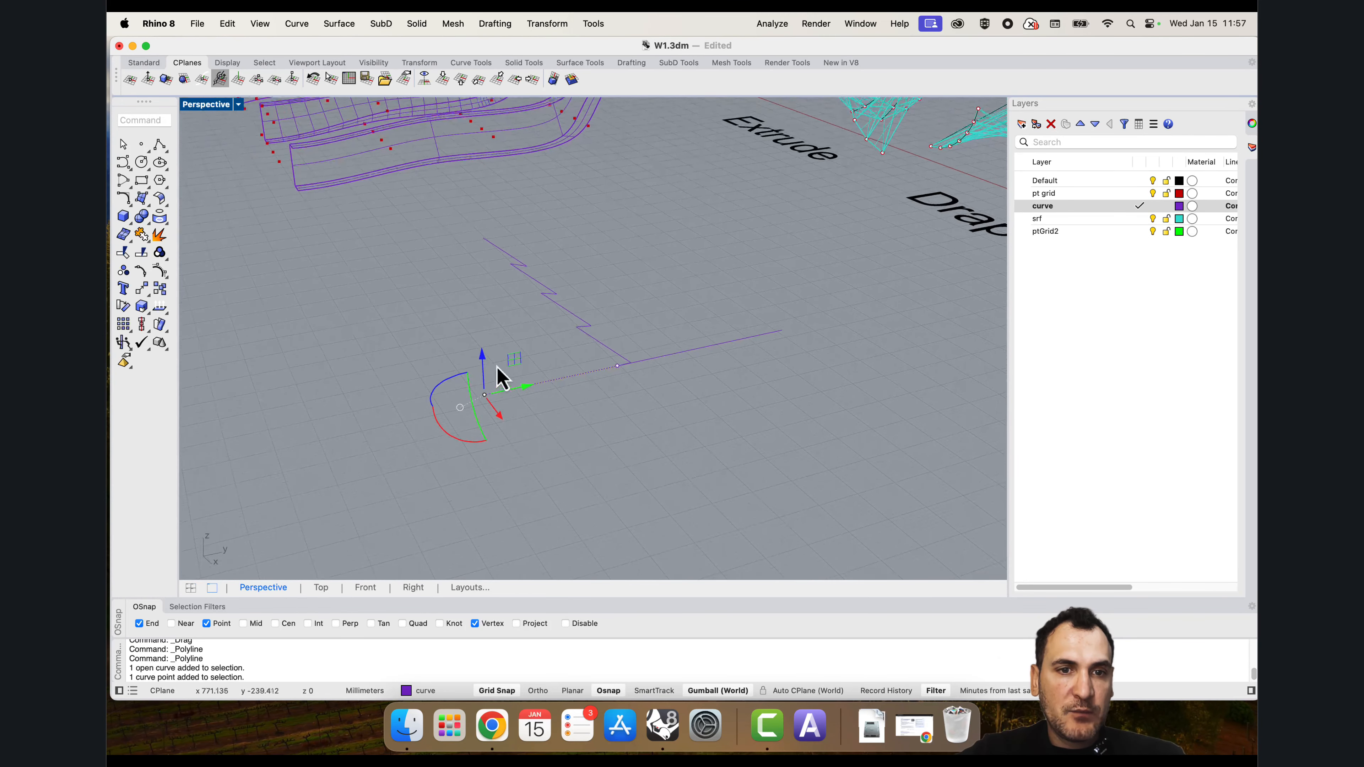
drag(483, 375, 607, 490)
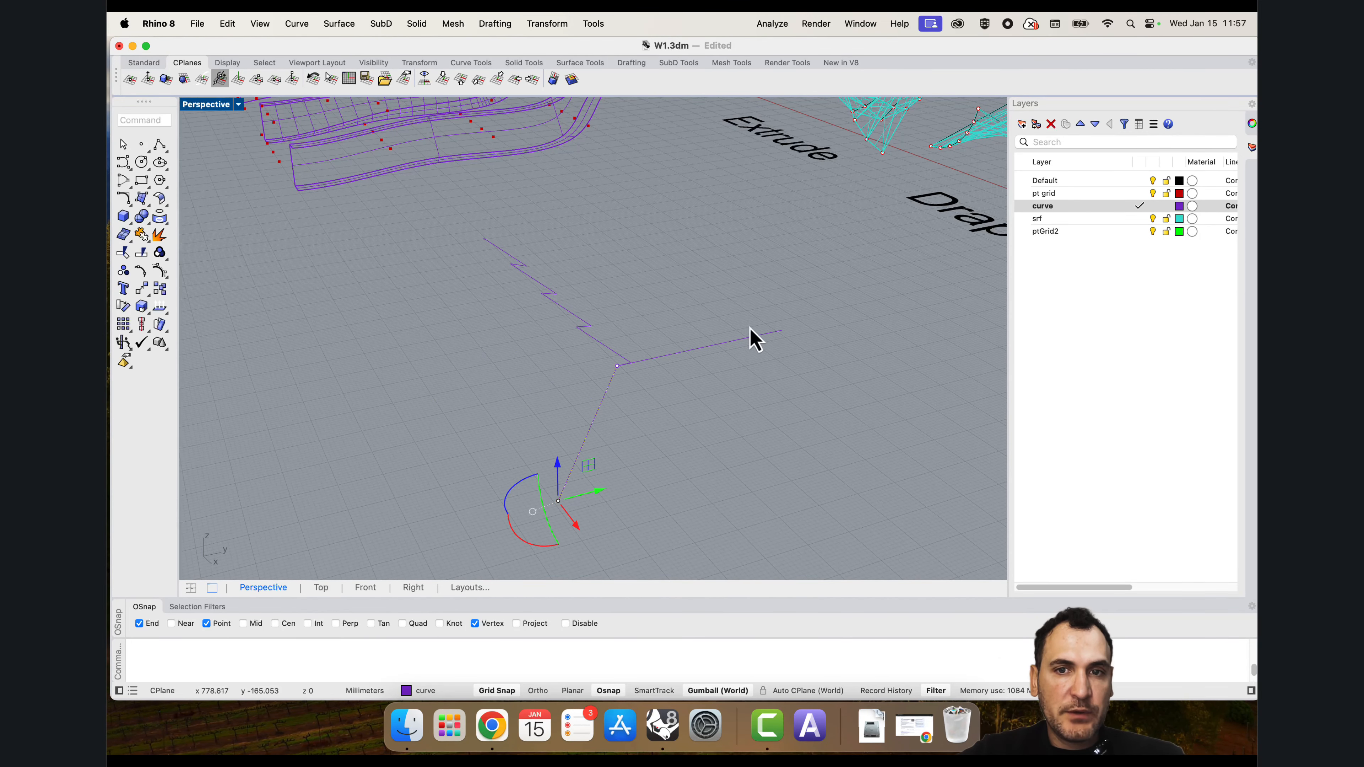
click(773, 332)
click(782, 330)
drag(785, 329, 759, 244)
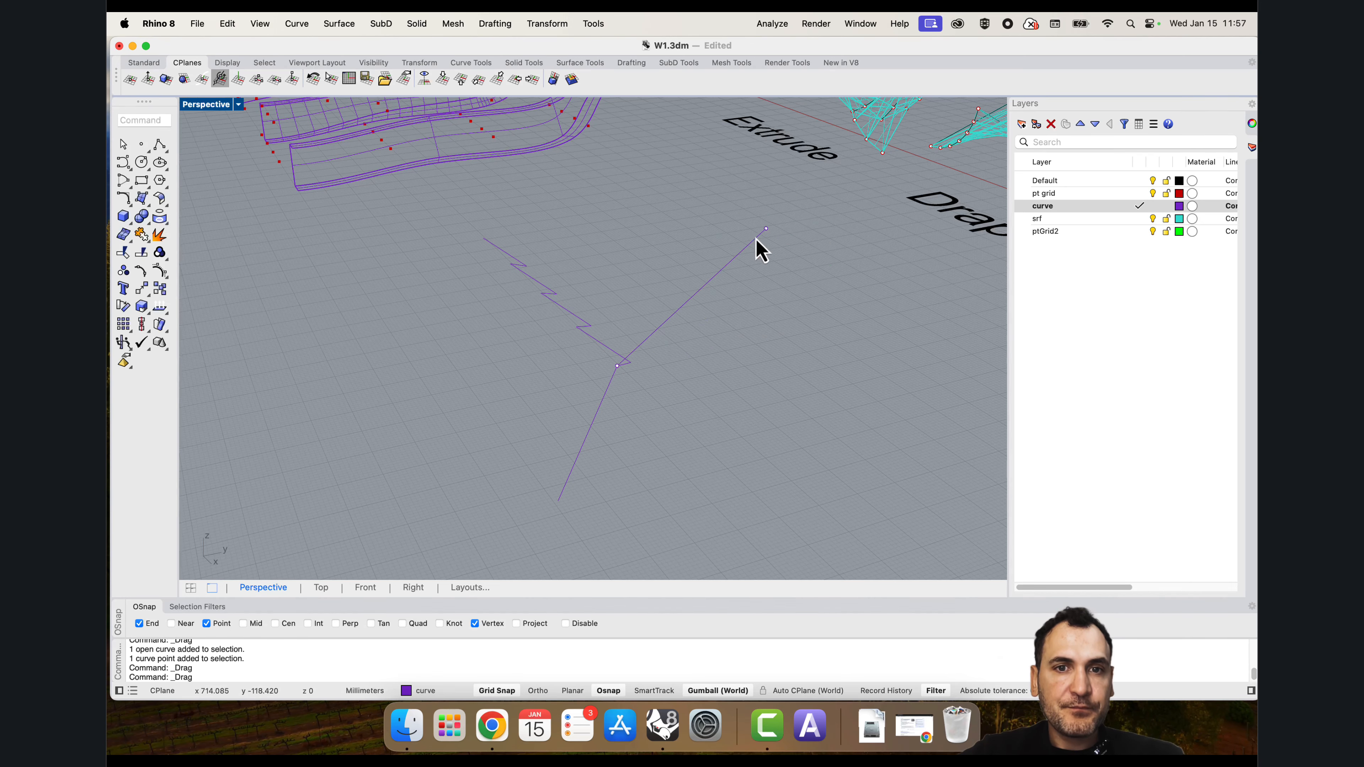
right_drag(759, 244, 666, 290)
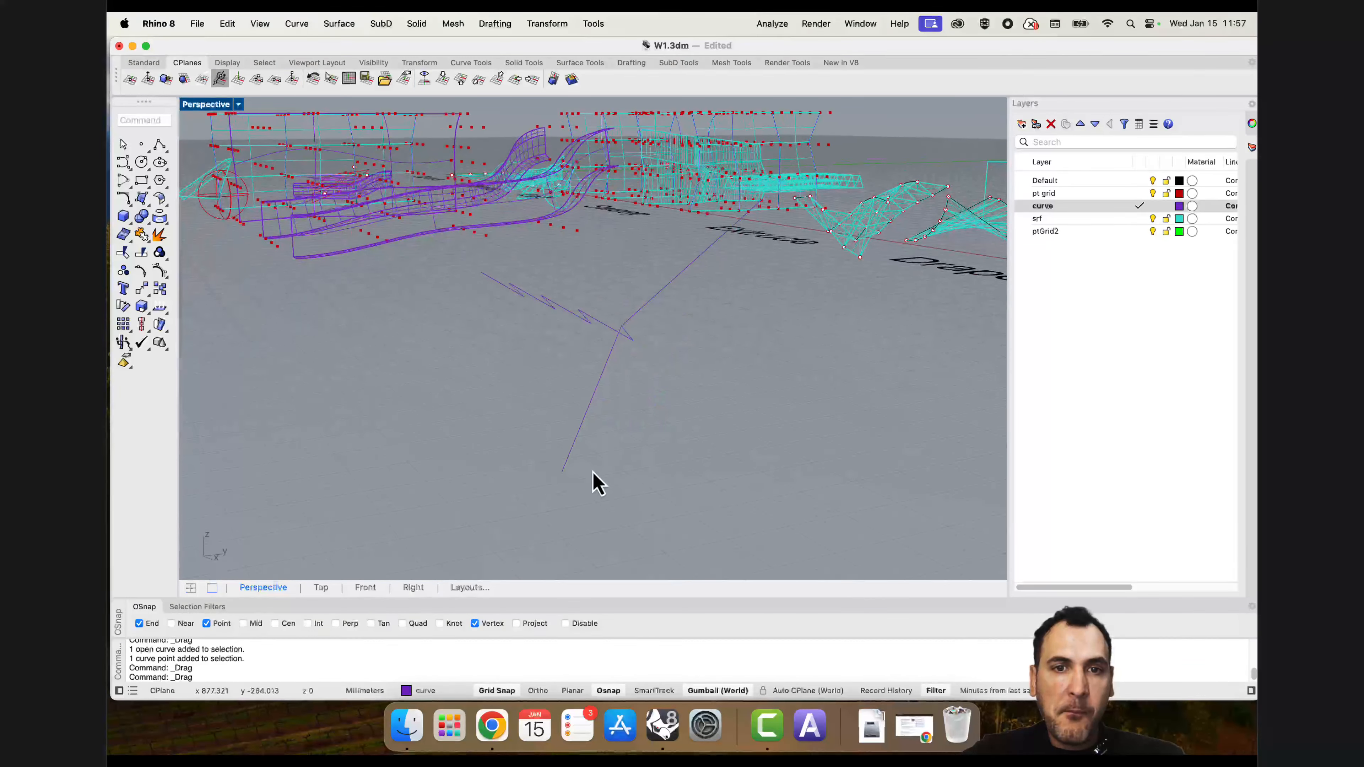
Step: Move the free end of the segment nearer the viewer again to change its slant
click(564, 466)
drag(532, 511, 649, 456)
click(626, 357)
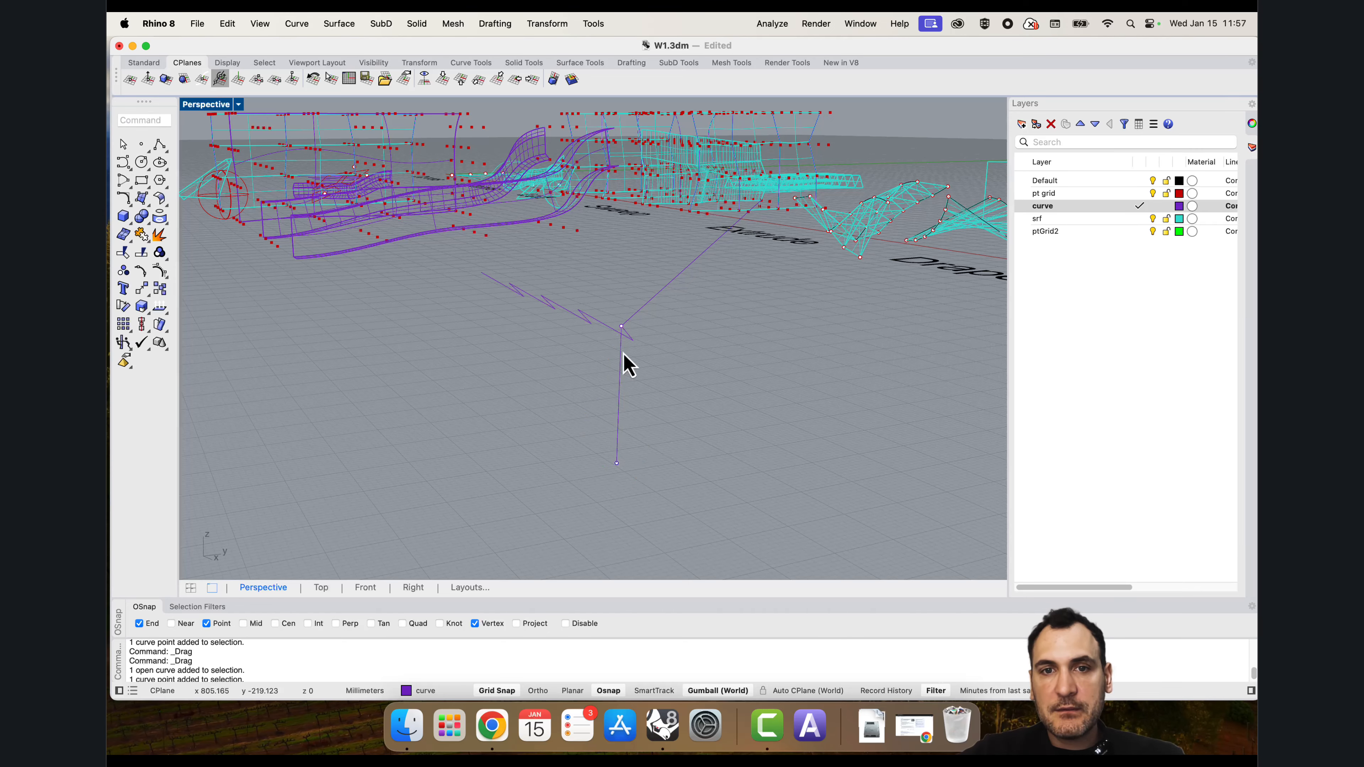
Step: Start a curve extrusion with ExtrudeCrv
right_drag(624, 355, 633, 397)
right_drag(518, 305, 746, 387)
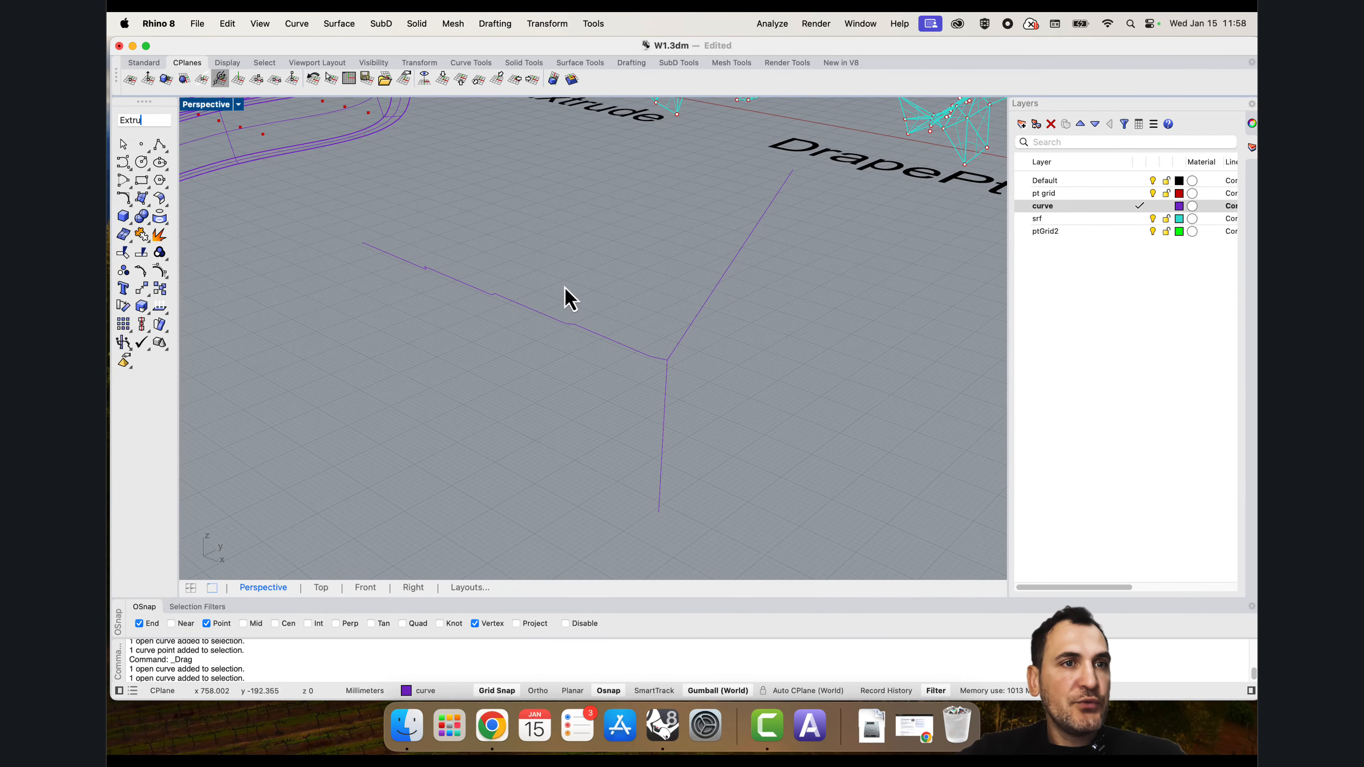
click(149, 134)
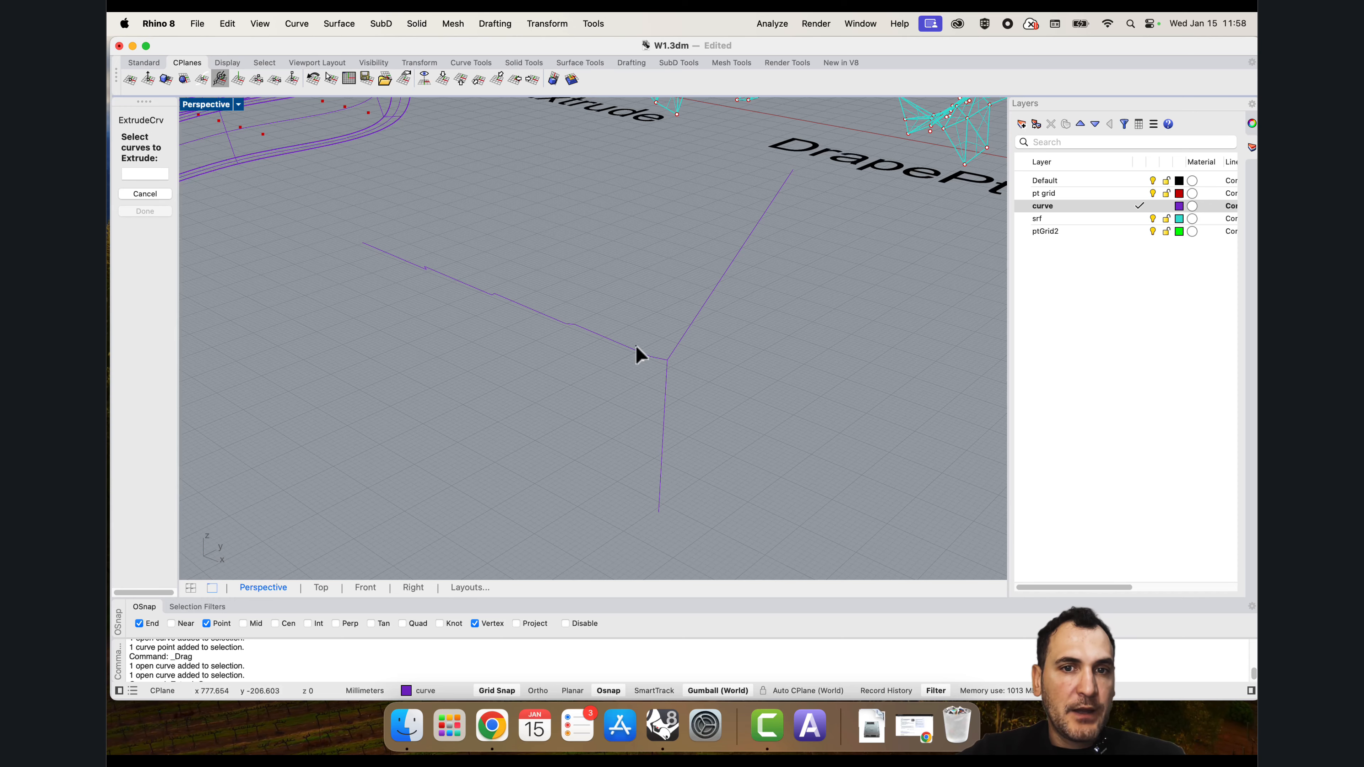
Step: Start an ExtrudeCrv of the zigzag curve with its direction running from the lines' junction to the lower end of the near-vertical line
mouse_move(635, 344)
right_down()
mouse_move(621, 386)
mouse_move(594, 401)
mouse_move(644, 343)
mouse_move(627, 368)
right_up()
click(584, 377)
key(Return)
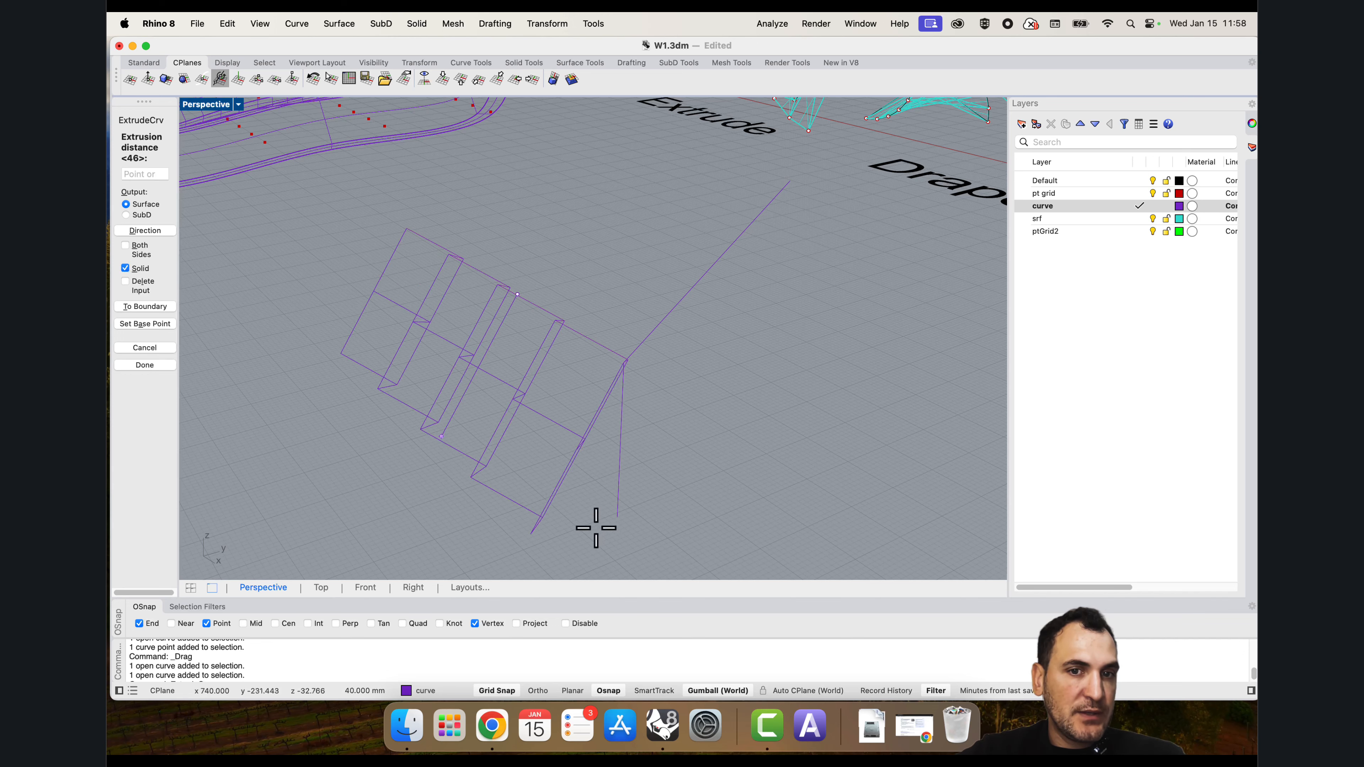
click(135, 231)
right_drag(473, 317, 524, 424)
click(536, 394)
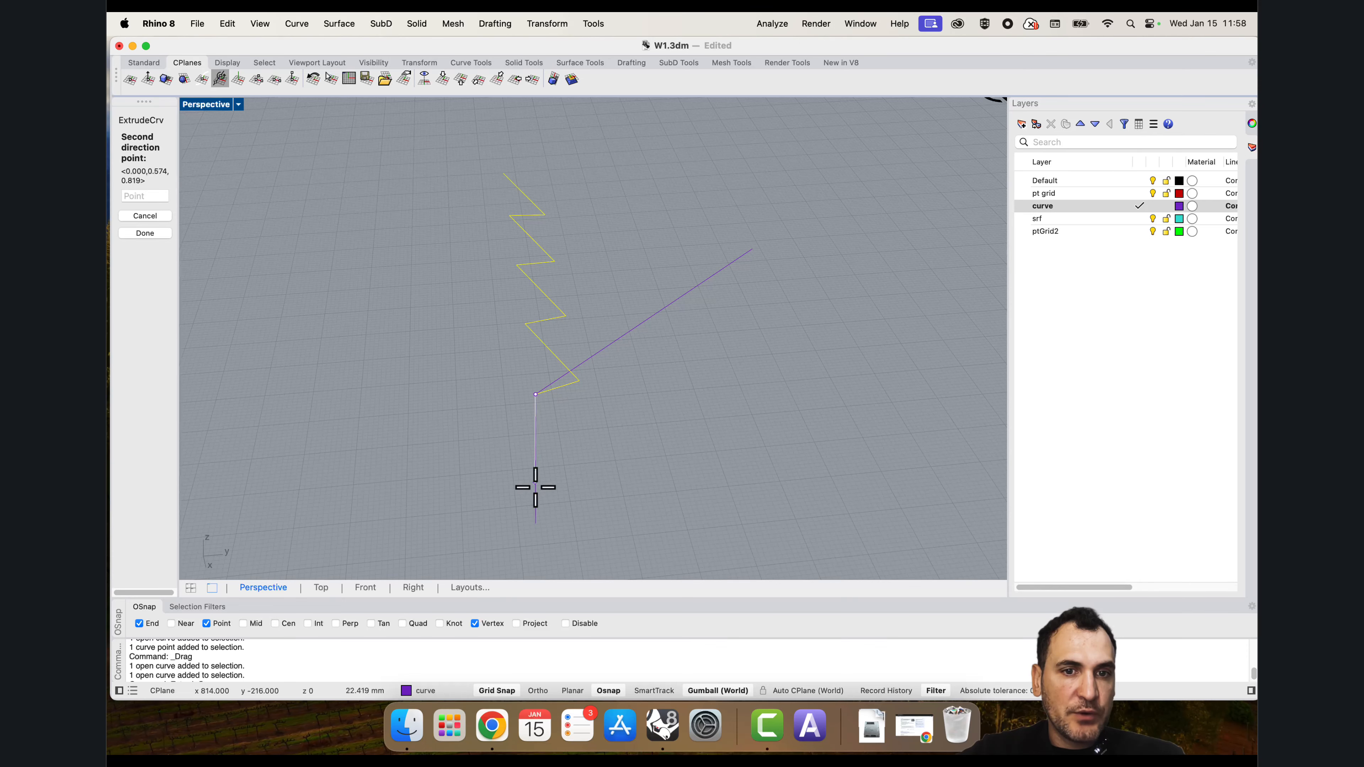
click(536, 524)
right_drag(569, 508, 700, 405)
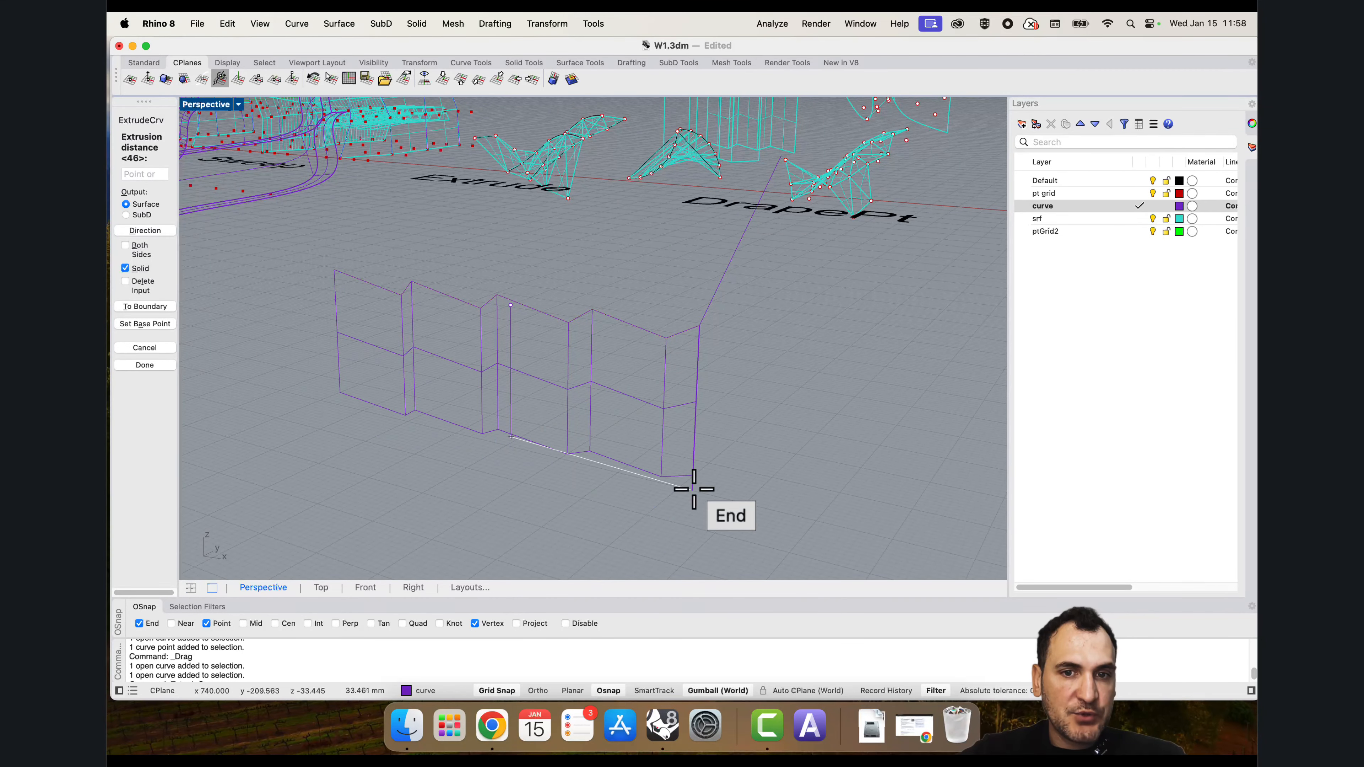
right_drag(696, 487, 777, 491)
scroll(775, 489, up, 4)
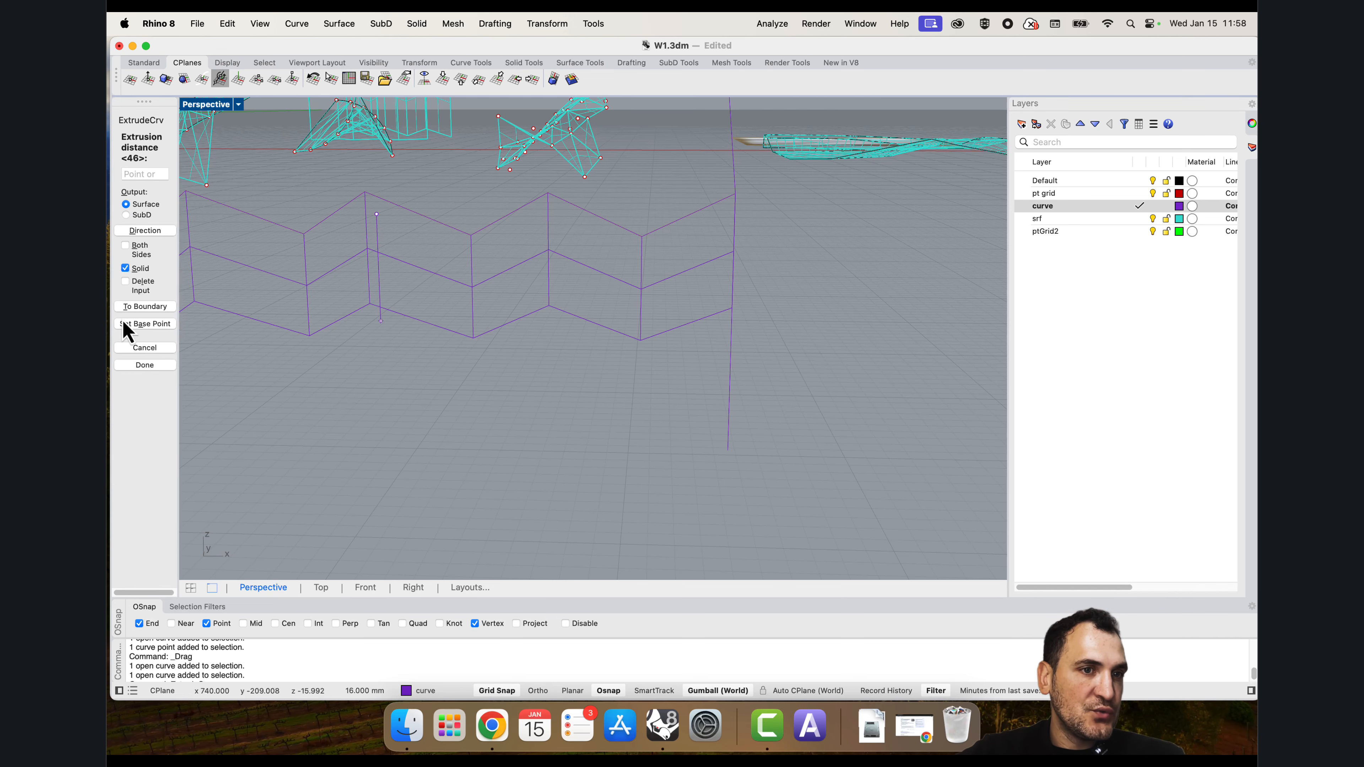
Step: Set the extrusion base point at the lines' junction and extrude the zigzag curve to the lower end of the near-vertical line
click(145, 325)
scroll(698, 376, up, 5)
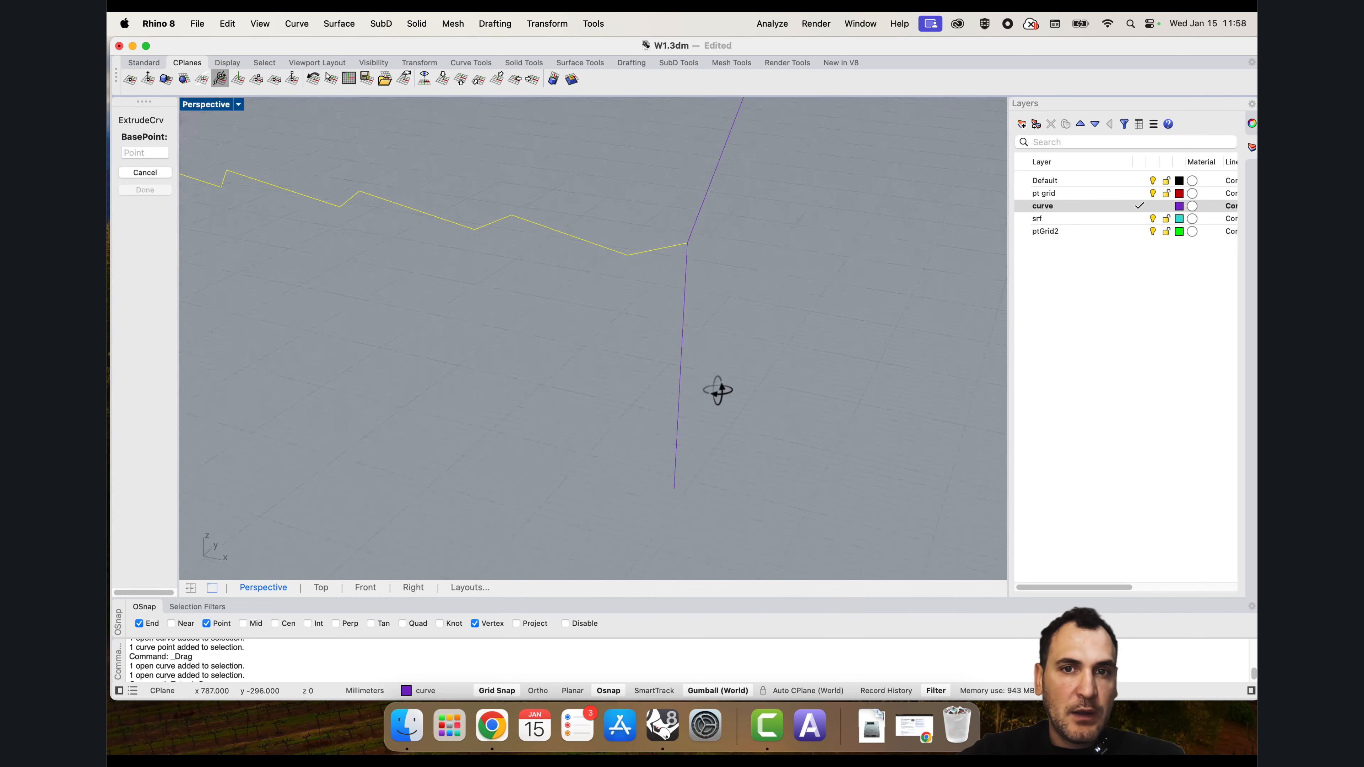
click(698, 239)
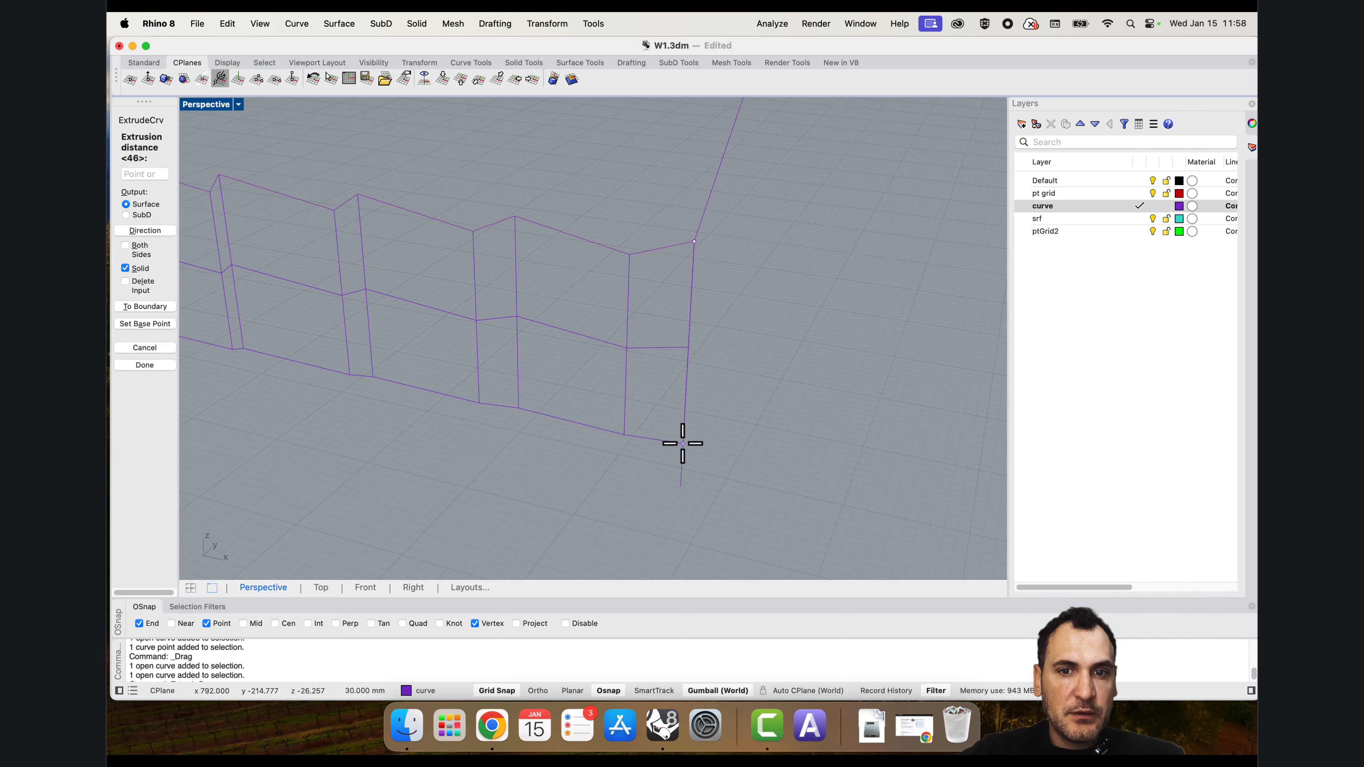
click(682, 486)
scroll(737, 466, down, 5)
right_drag(737, 466, 728, 316)
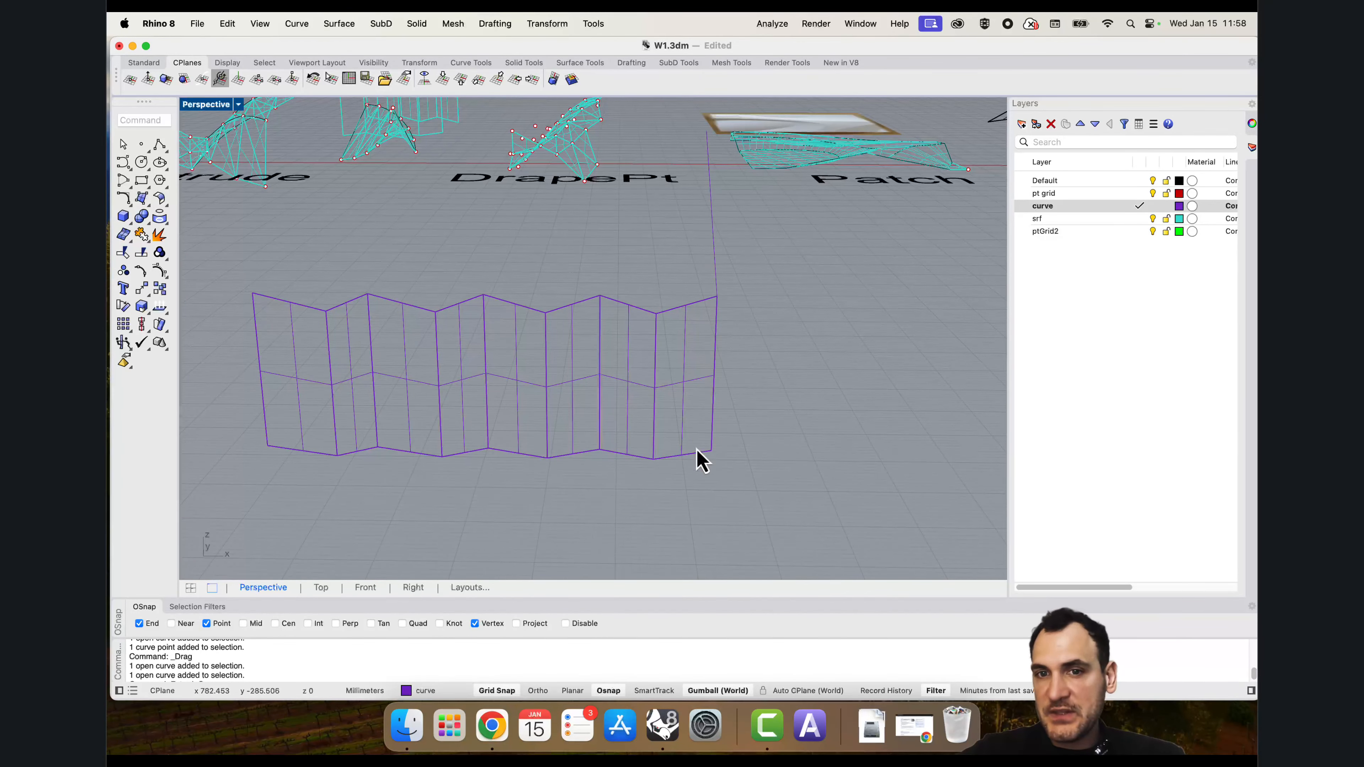
right_drag(728, 366, 671, 369)
scroll(695, 396, up, 4)
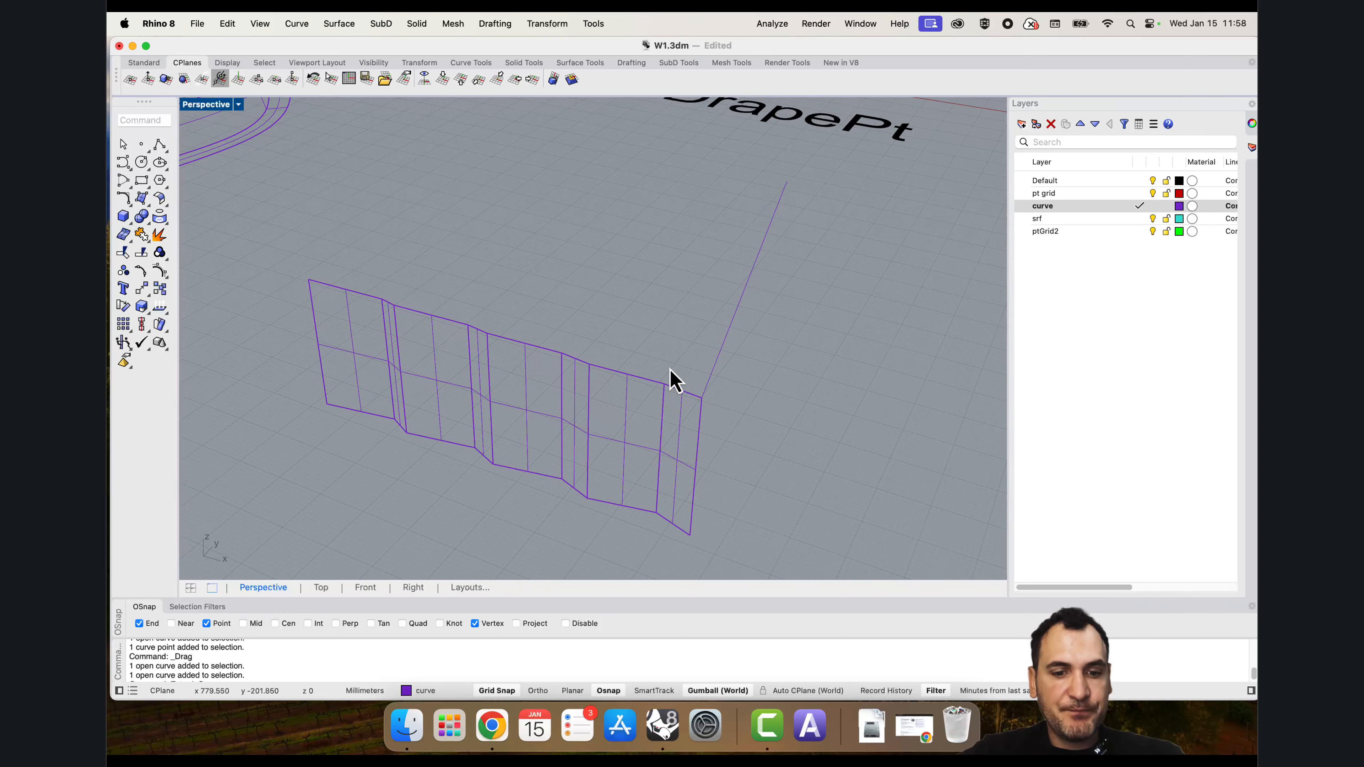
Step: Start an ExtrudeCrv of the zigzag curve along the top of the wall, directed along the slanted line to its far end
text(extru)
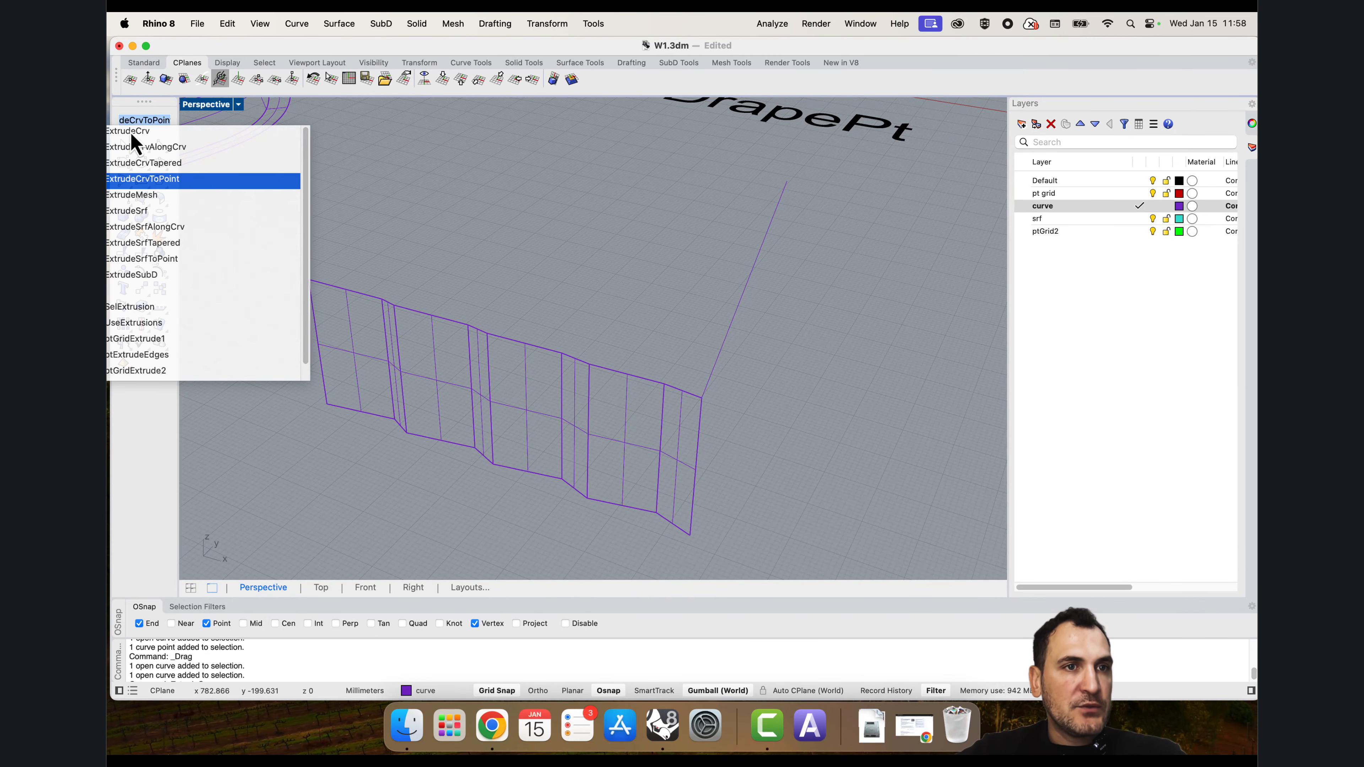
click(132, 135)
click(651, 383)
click(651, 382)
right_drag(652, 383, 682, 385)
right_click(682, 386)
text(d)
key(Return)
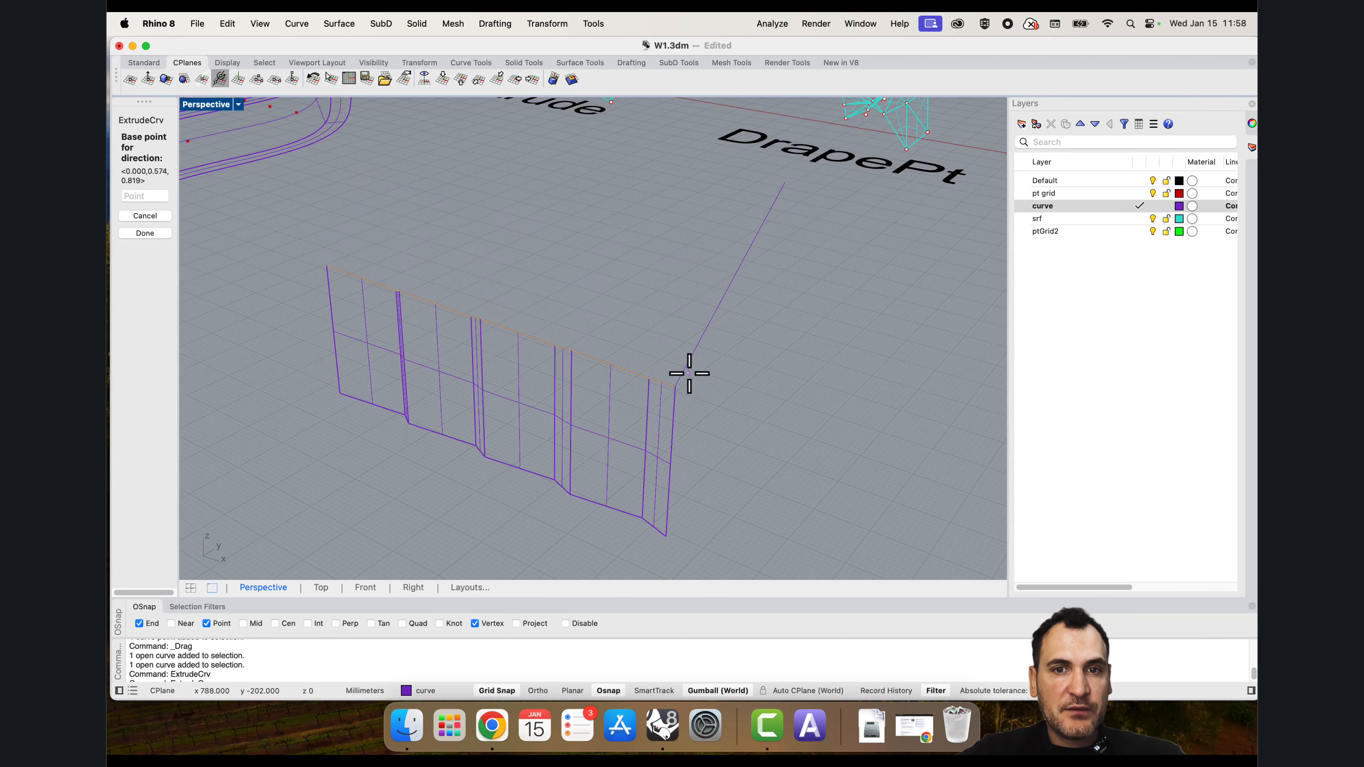
click(676, 385)
click(784, 183)
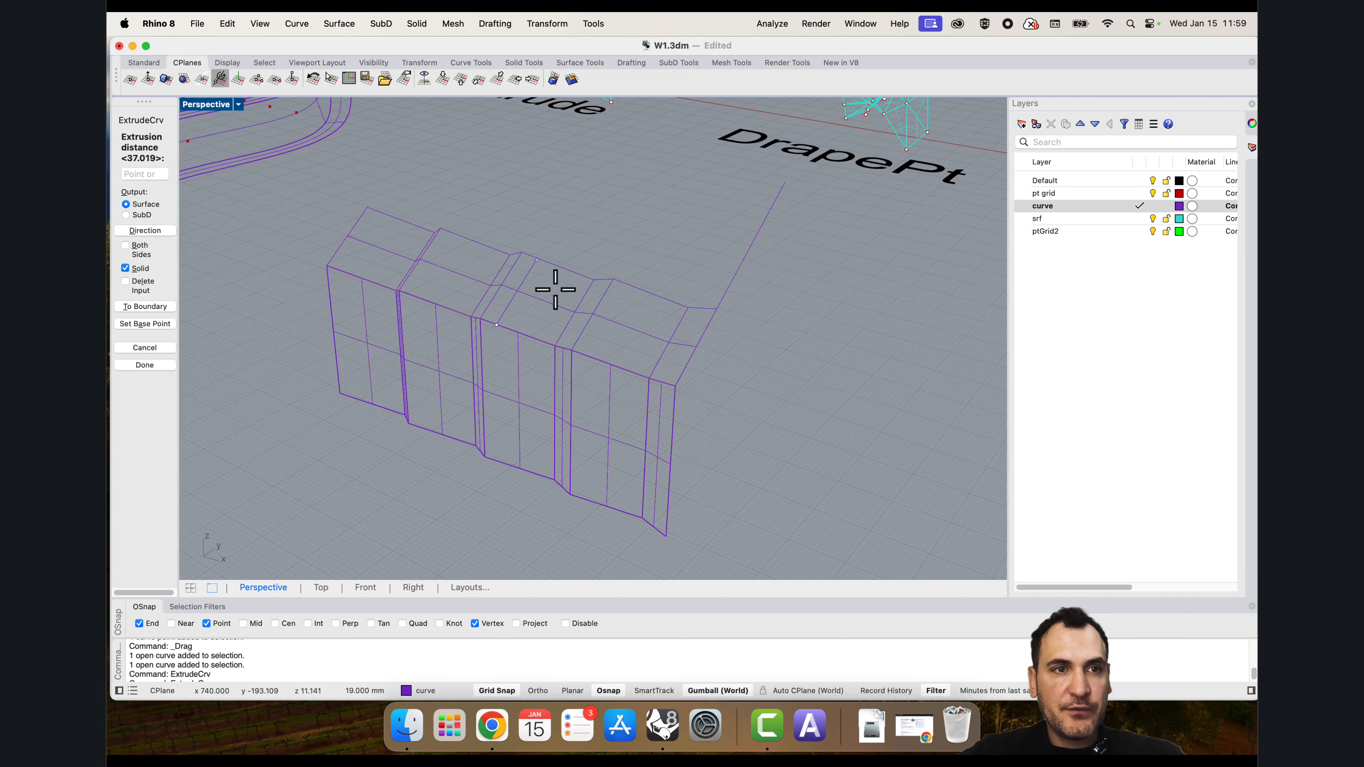
Step: Set the base point at the wall's upper corner and extrude the zigzag curve to the far end of the slanted line
click(146, 324)
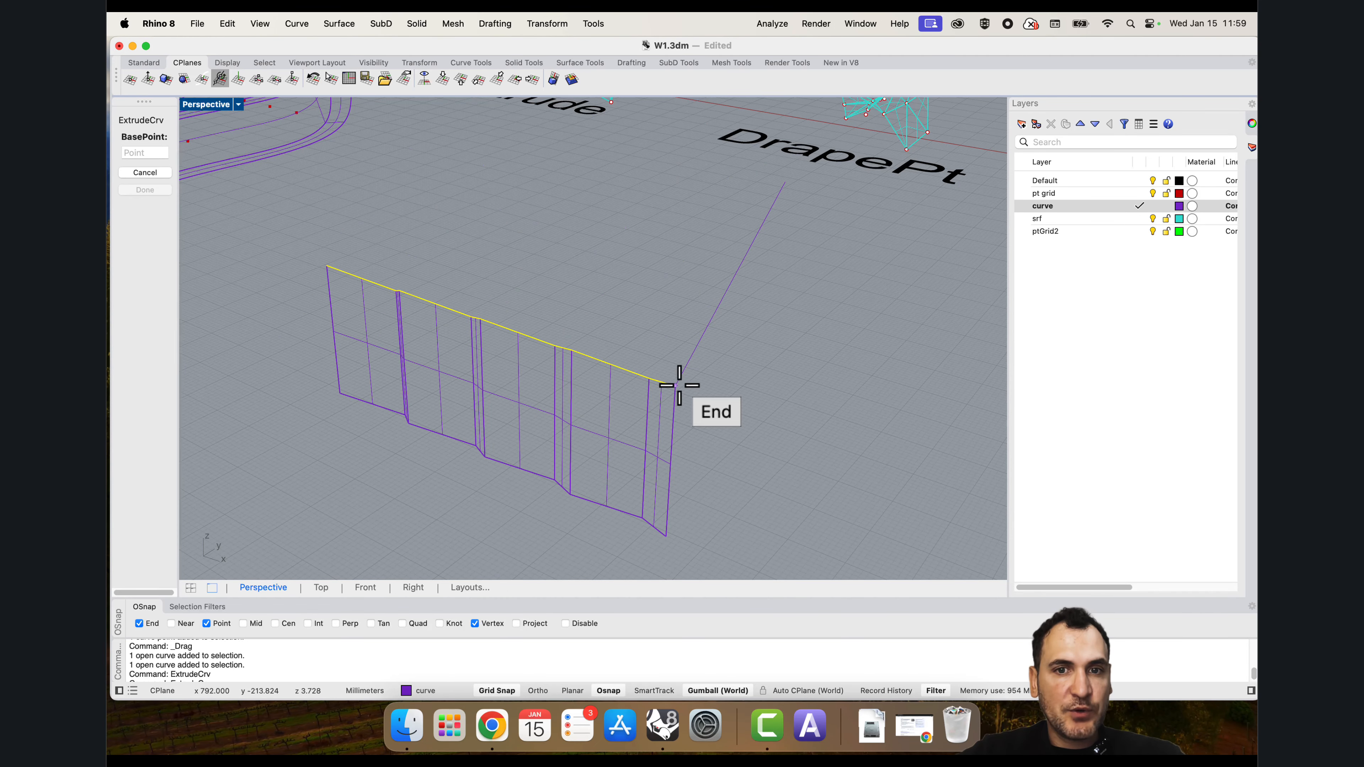
click(676, 385)
click(784, 183)
scroll(785, 184, down, 4)
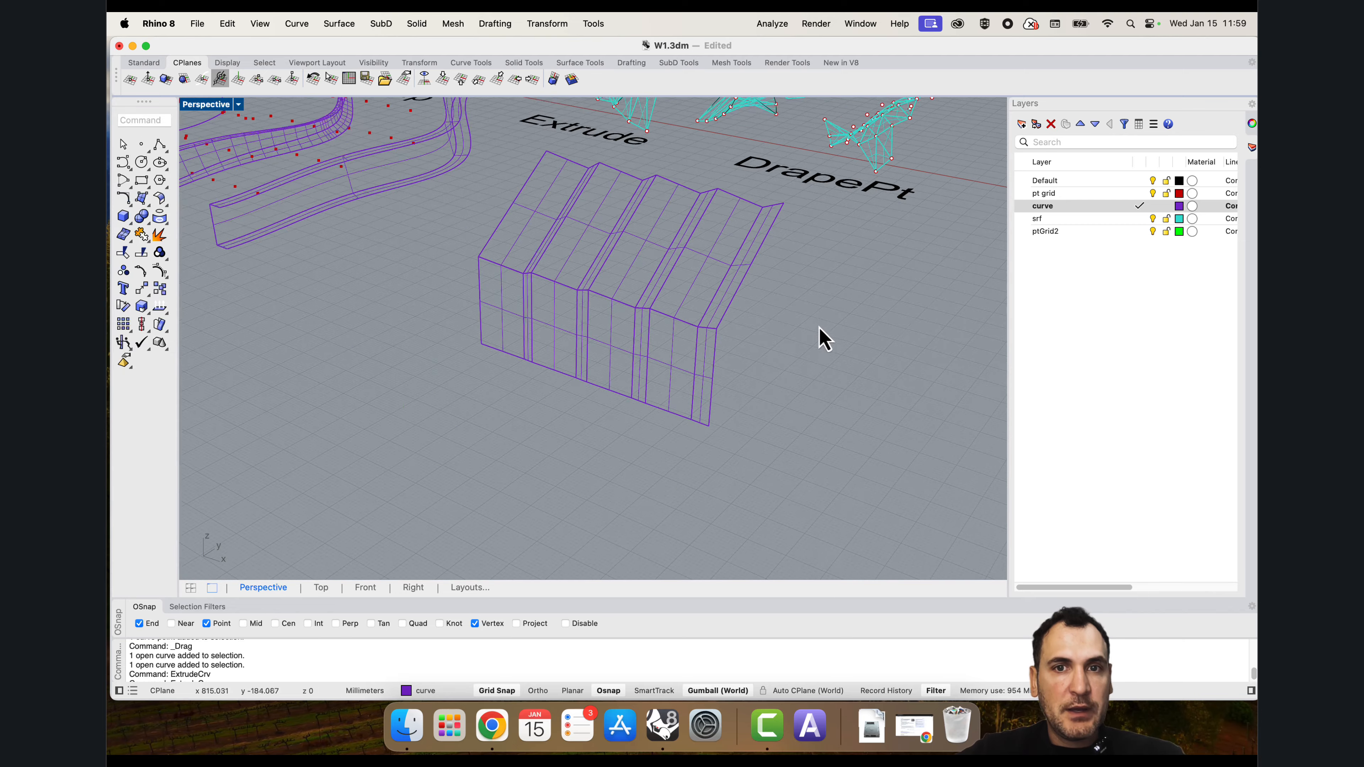
mouse_move(819, 327)
right_down()
mouse_move(817, 287)
mouse_move(830, 333)
right_up()
Step: Inspect the folded wall and sloped surface in Rendered display, and return the viewport to Wireframe
click(238, 104)
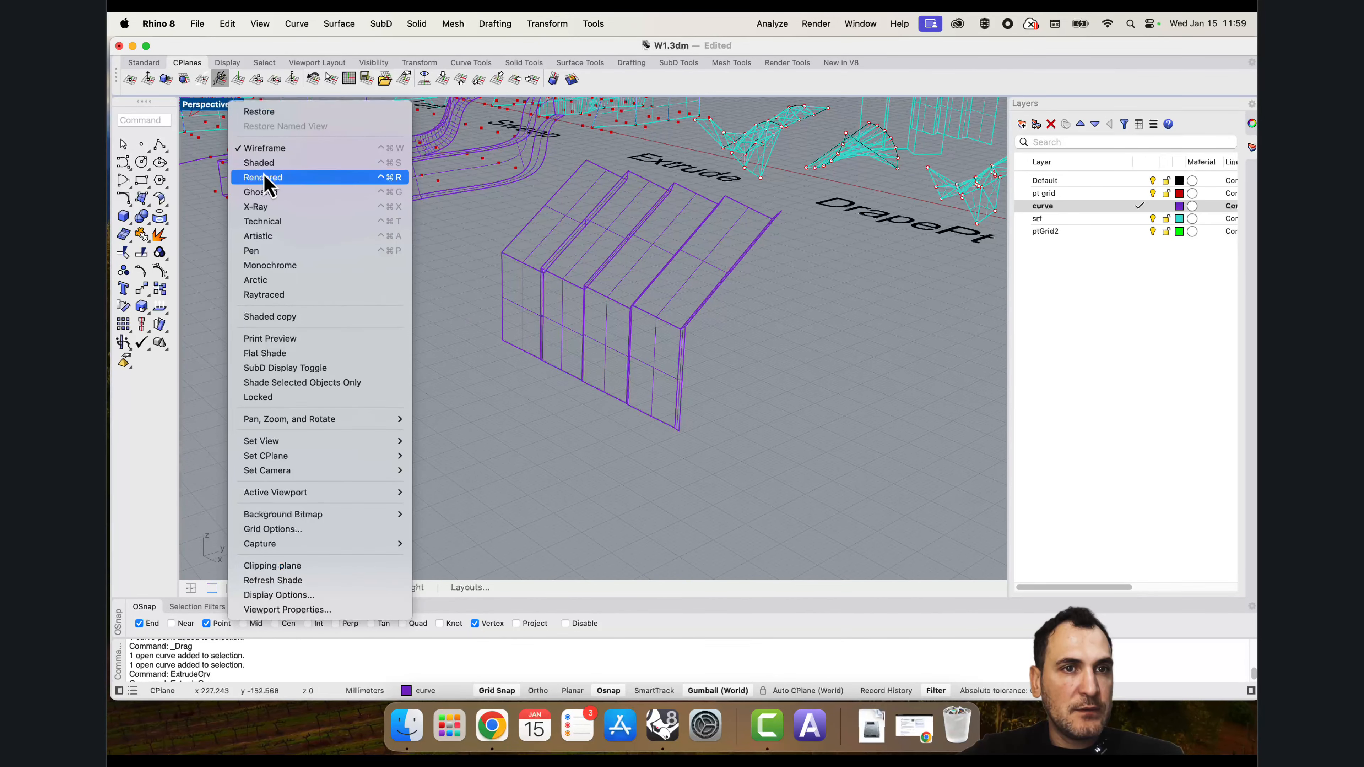
click(268, 179)
right_drag(606, 405, 618, 376)
scroll(610, 249, up, 4)
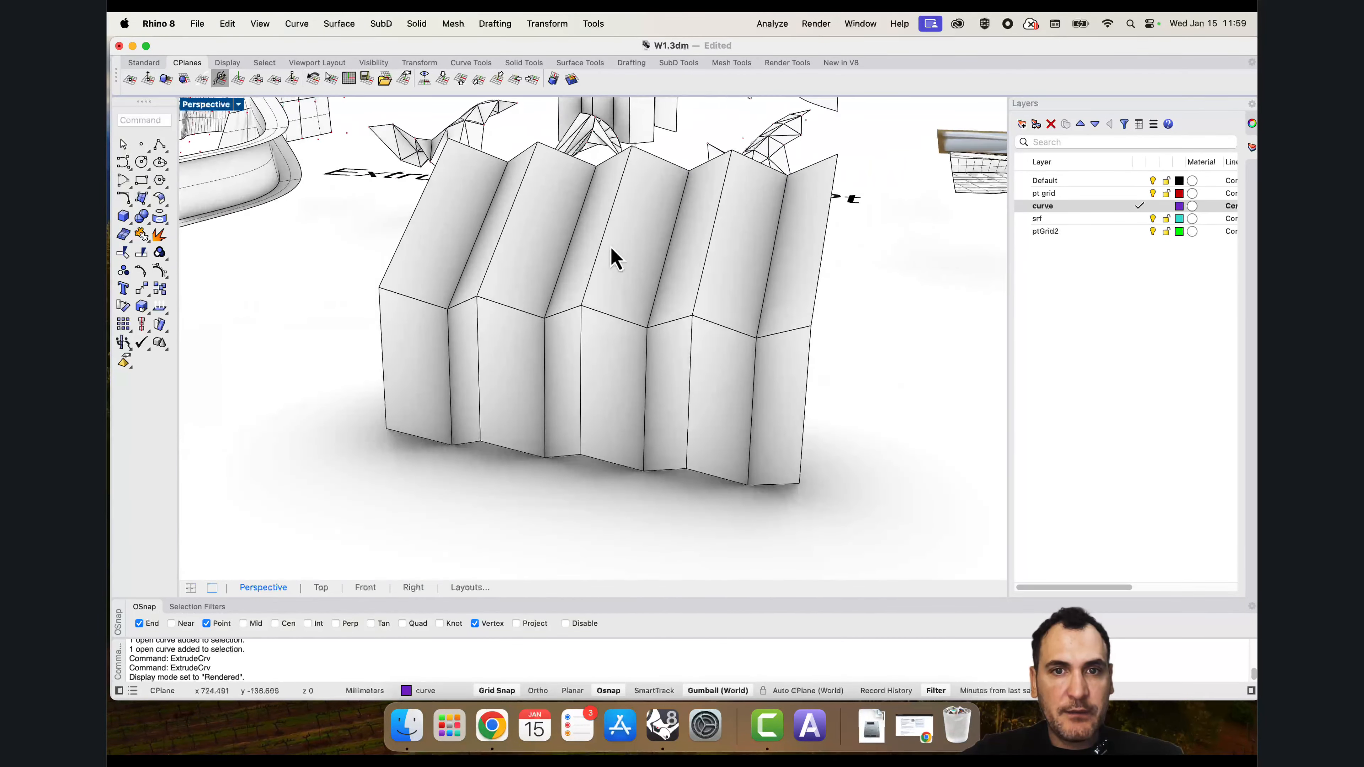
right_drag(660, 310, 625, 416)
scroll(675, 376, down, 3)
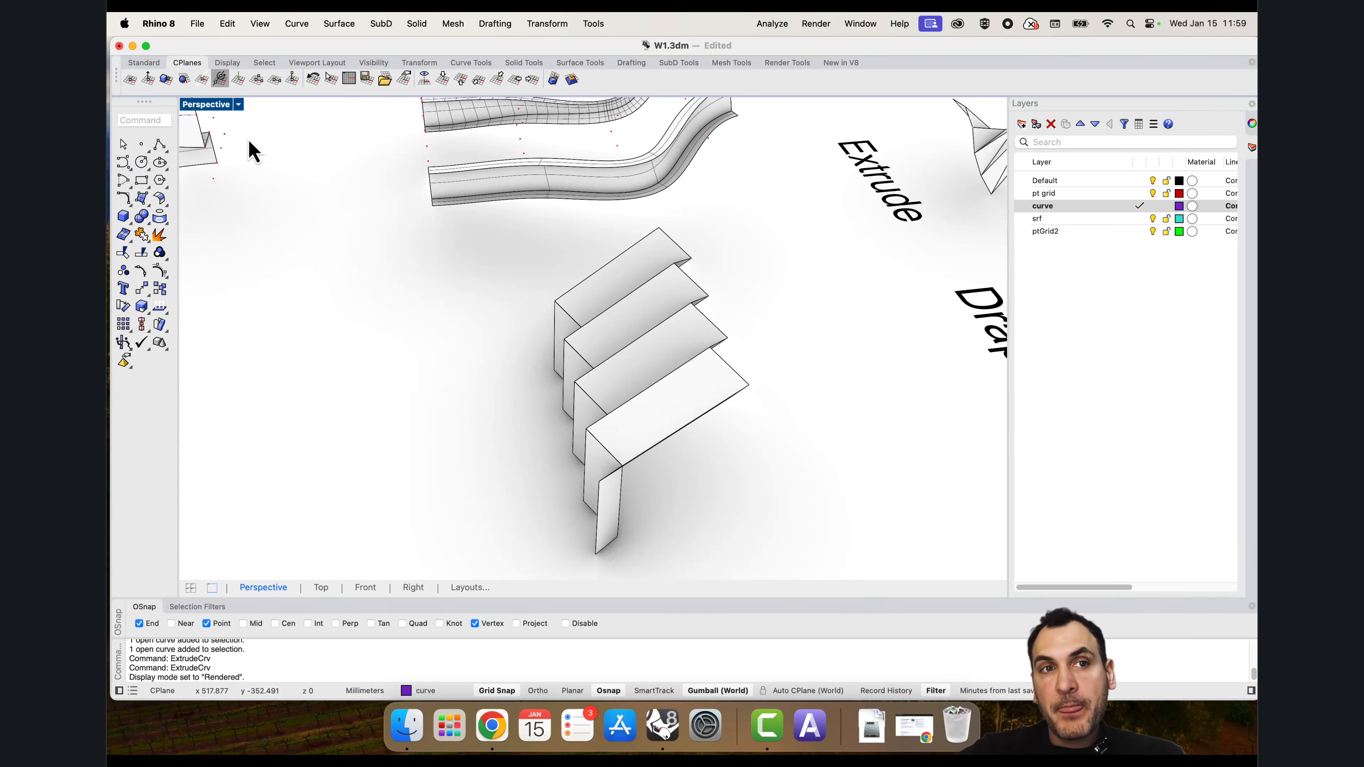
click(214, 105)
click(250, 144)
right_drag(686, 338, 750, 321)
scroll(749, 322, up, 3)
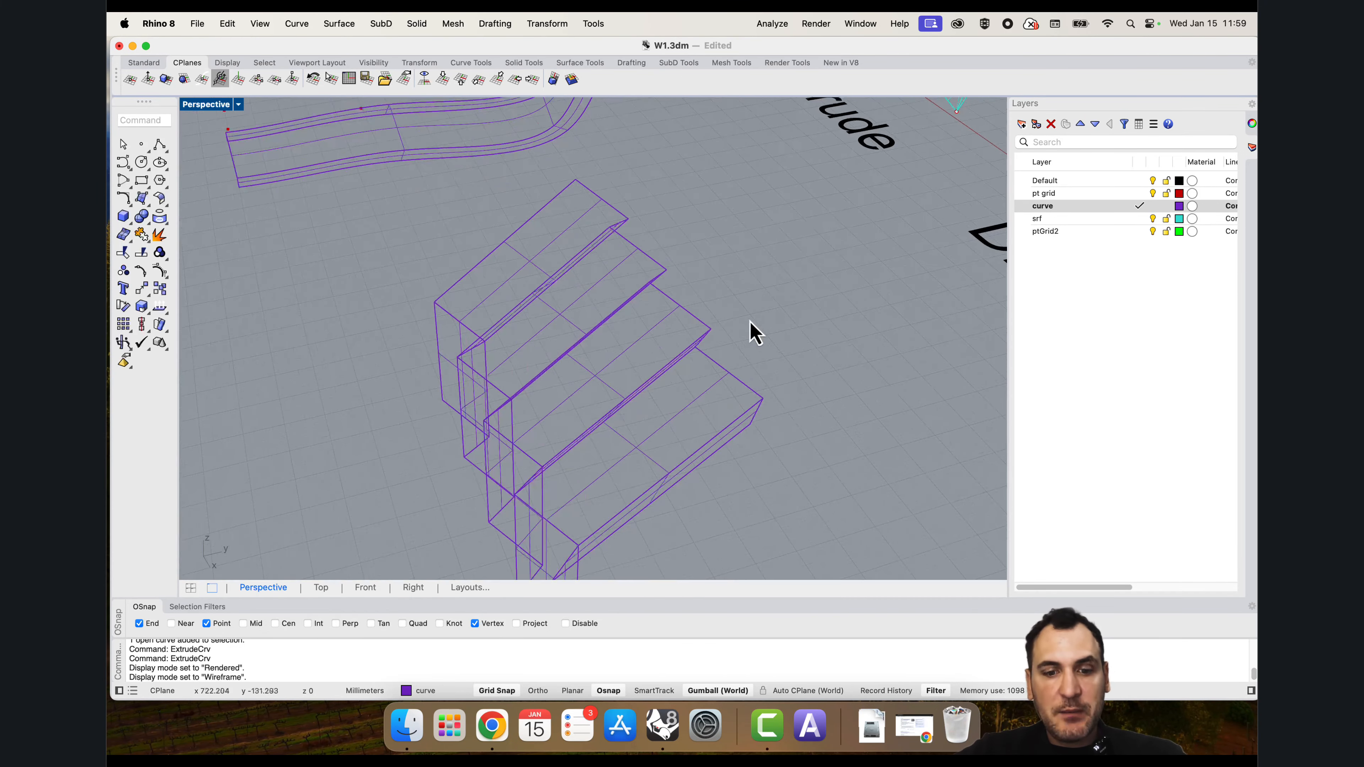
Step: Choose the zigzag edges at the far end of the sloped surface as the curves for a new ExtrudeCrv
text(extru)
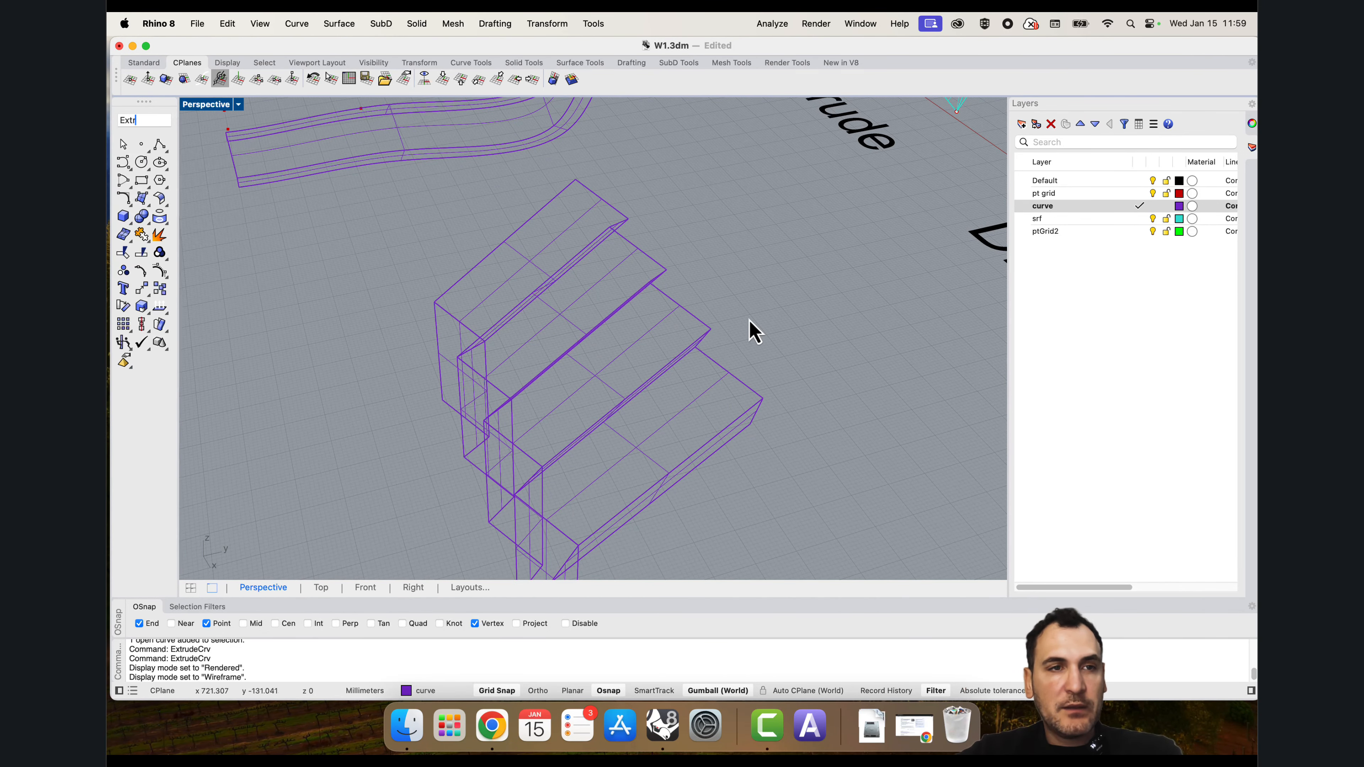
click(151, 133)
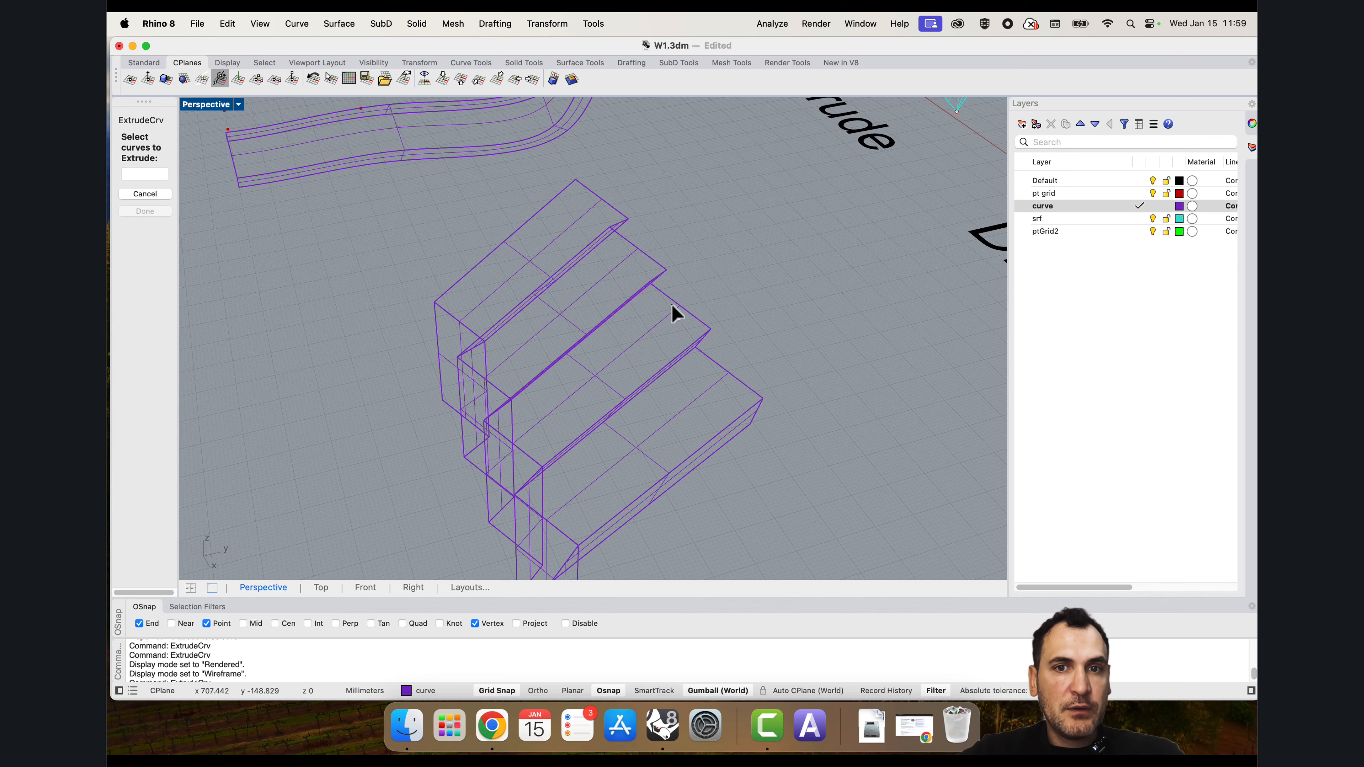
key(Escape)
right_drag(686, 299, 618, 151)
right_click(608, 123)
drag(608, 123, 756, 549)
right_click(771, 544)
right_drag(770, 462, 770, 425)
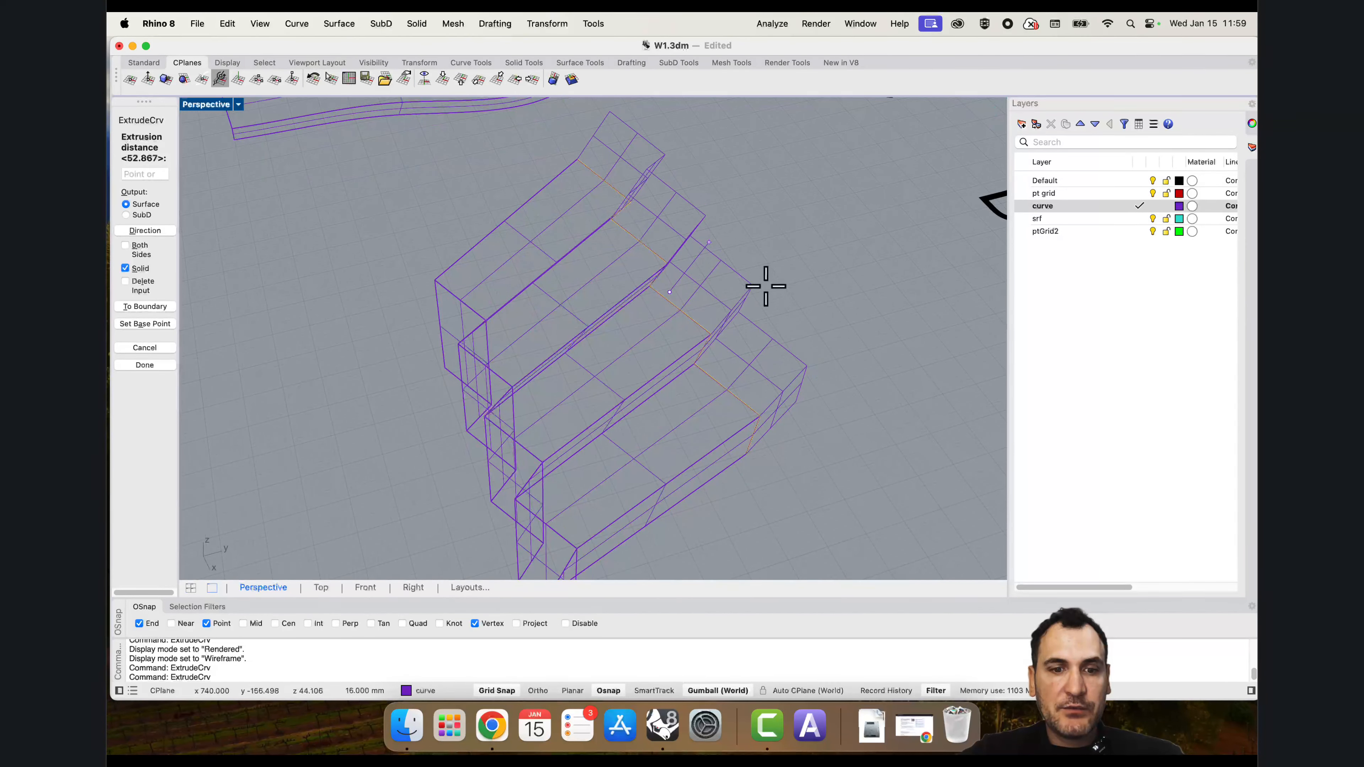
Step: Extrude the chosen edges upward, taking the direction from the bottom to the top corner of the front wall
text(d)
key(Return)
right_drag(488, 247, 763, 473)
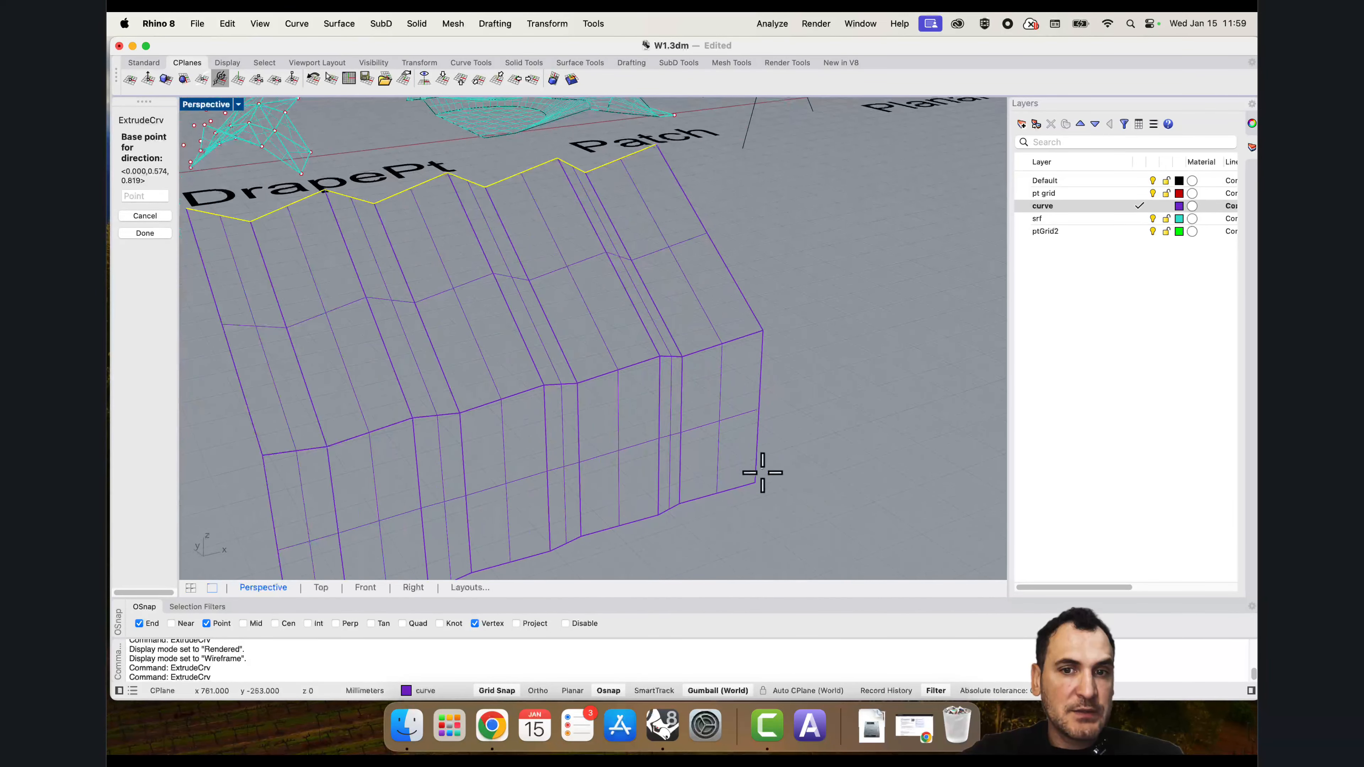
click(755, 482)
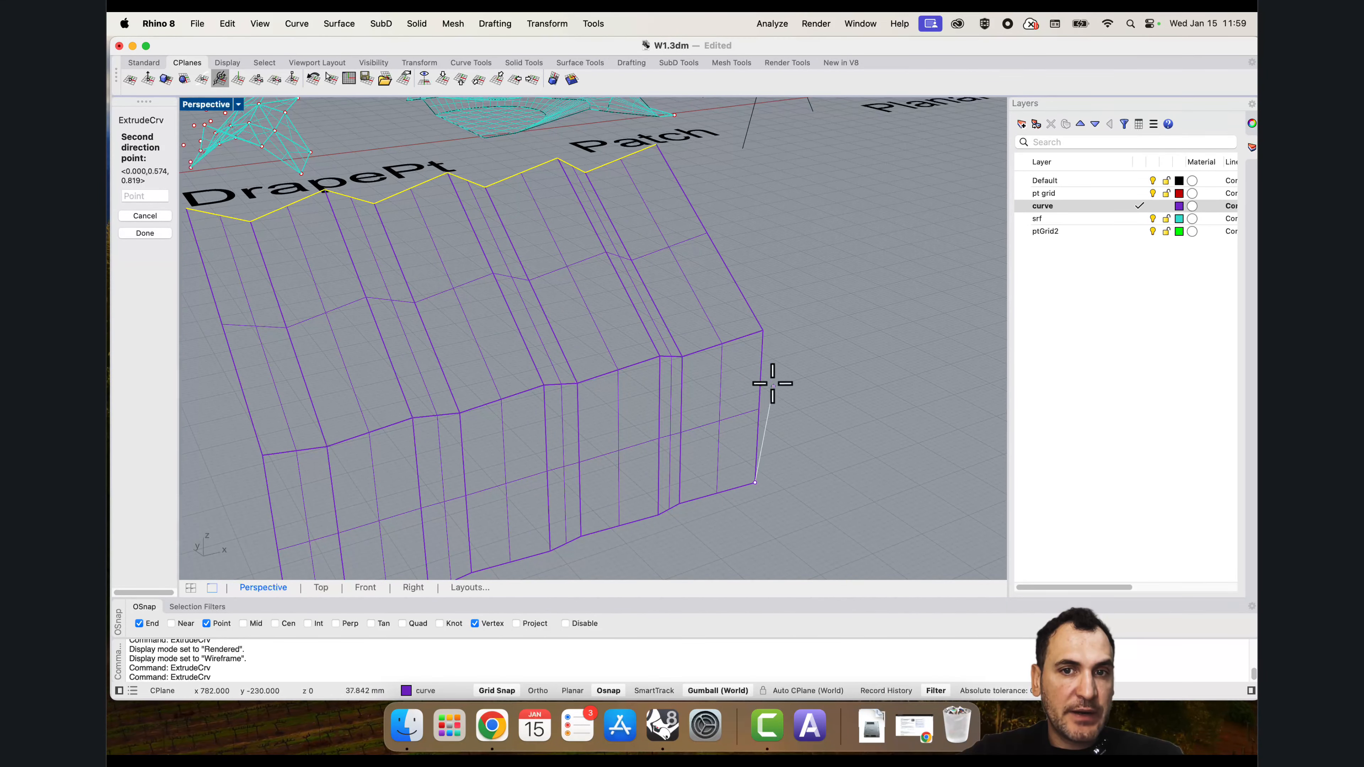
click(767, 327)
click(720, 140)
Step: Review the three-part folded surface in Rendered display from several sides, and restore Wireframe
key(ctrl+alt+r)
scroll(697, 323, down, 5)
right_drag(692, 419, 550, 490)
scroll(578, 372, up, 3)
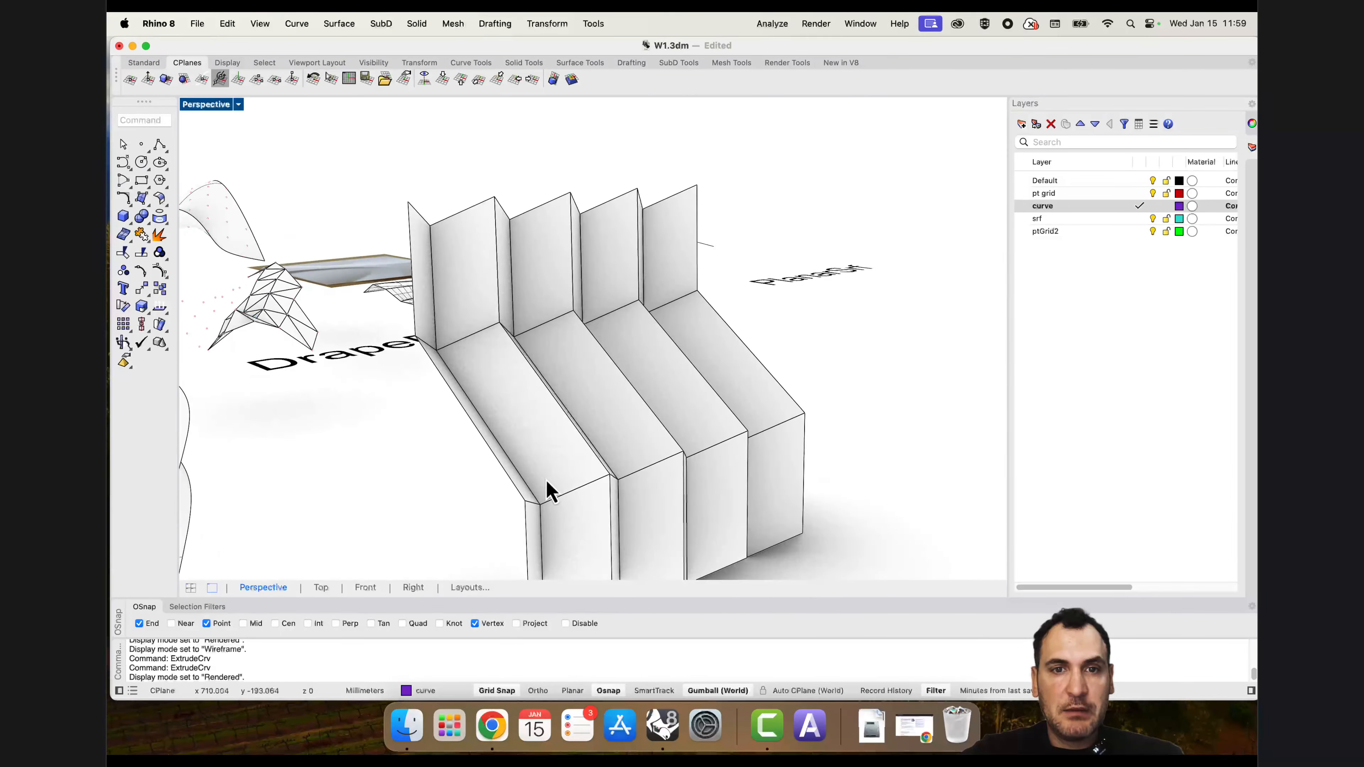
right_drag(658, 479, 737, 463)
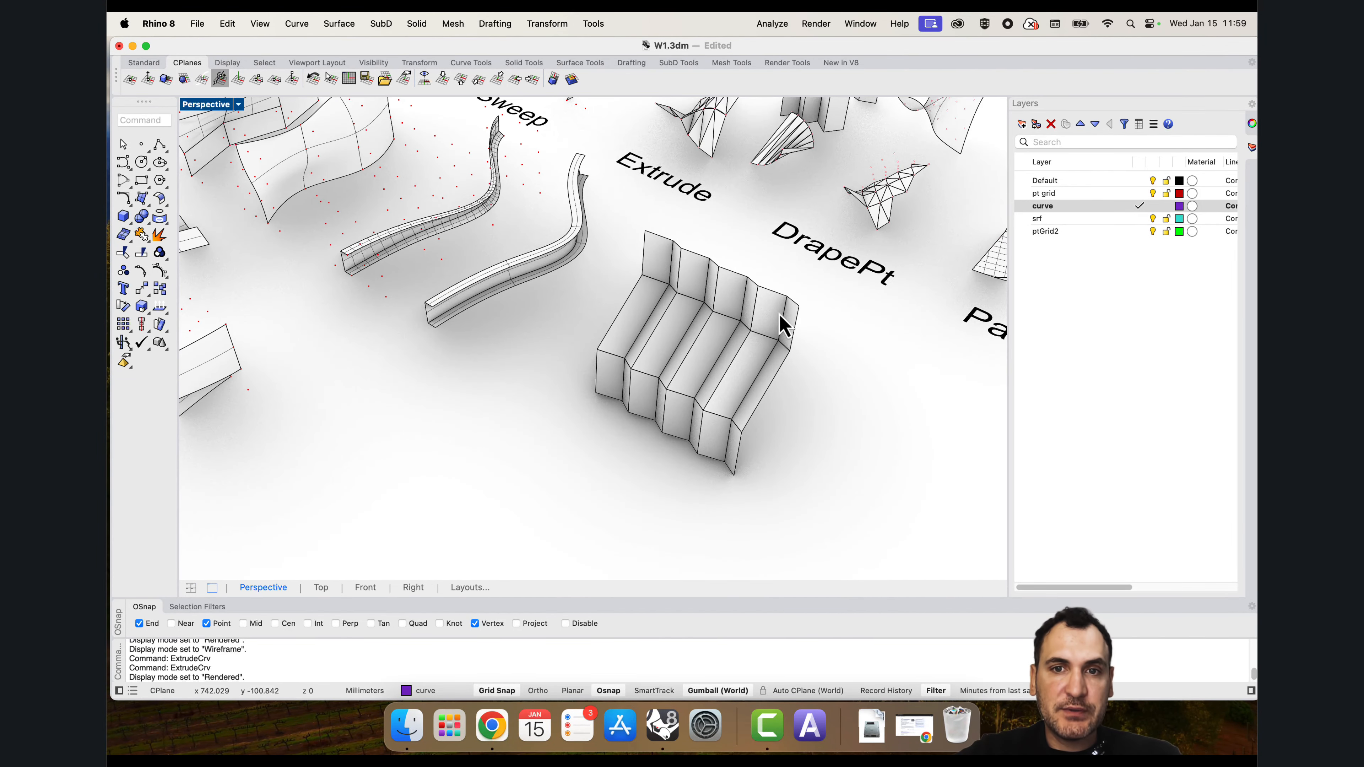
right_drag(780, 317, 242, 159)
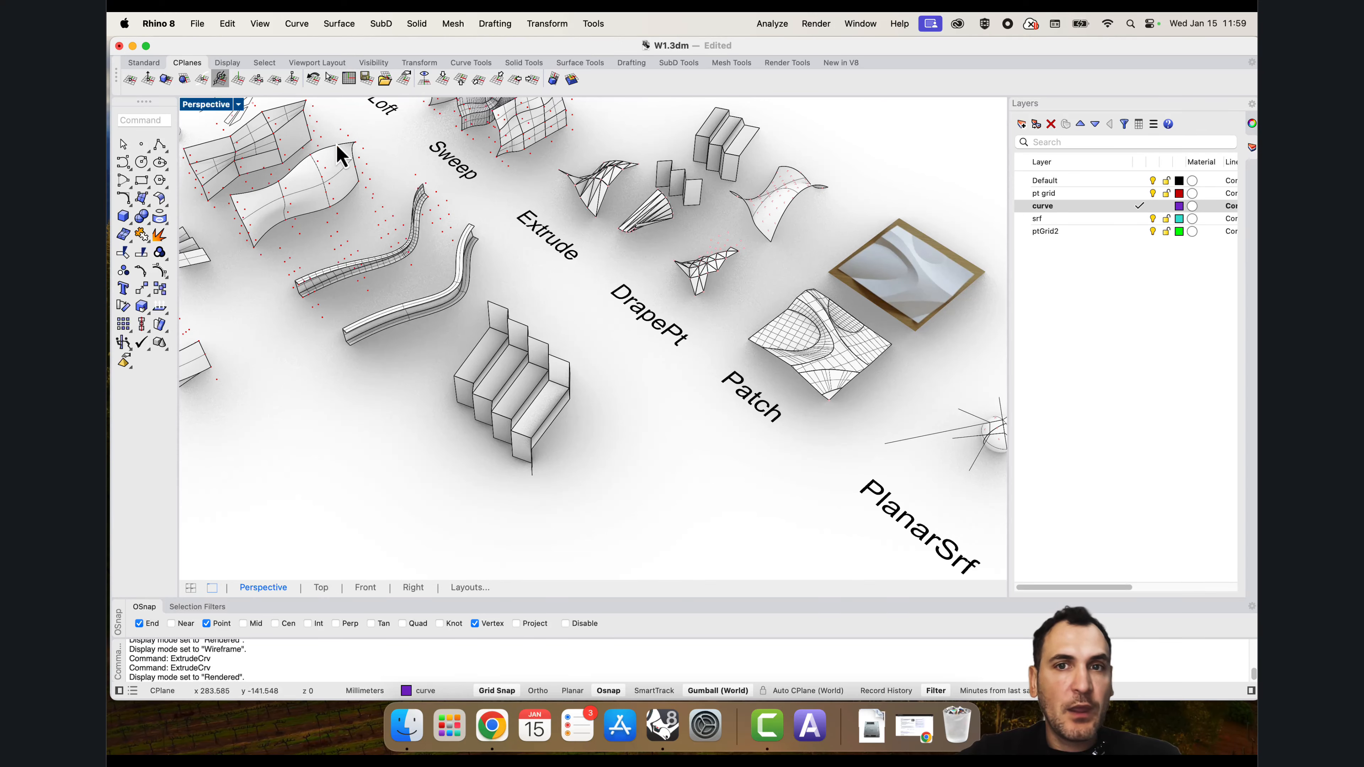
click(206, 104)
click(262, 148)
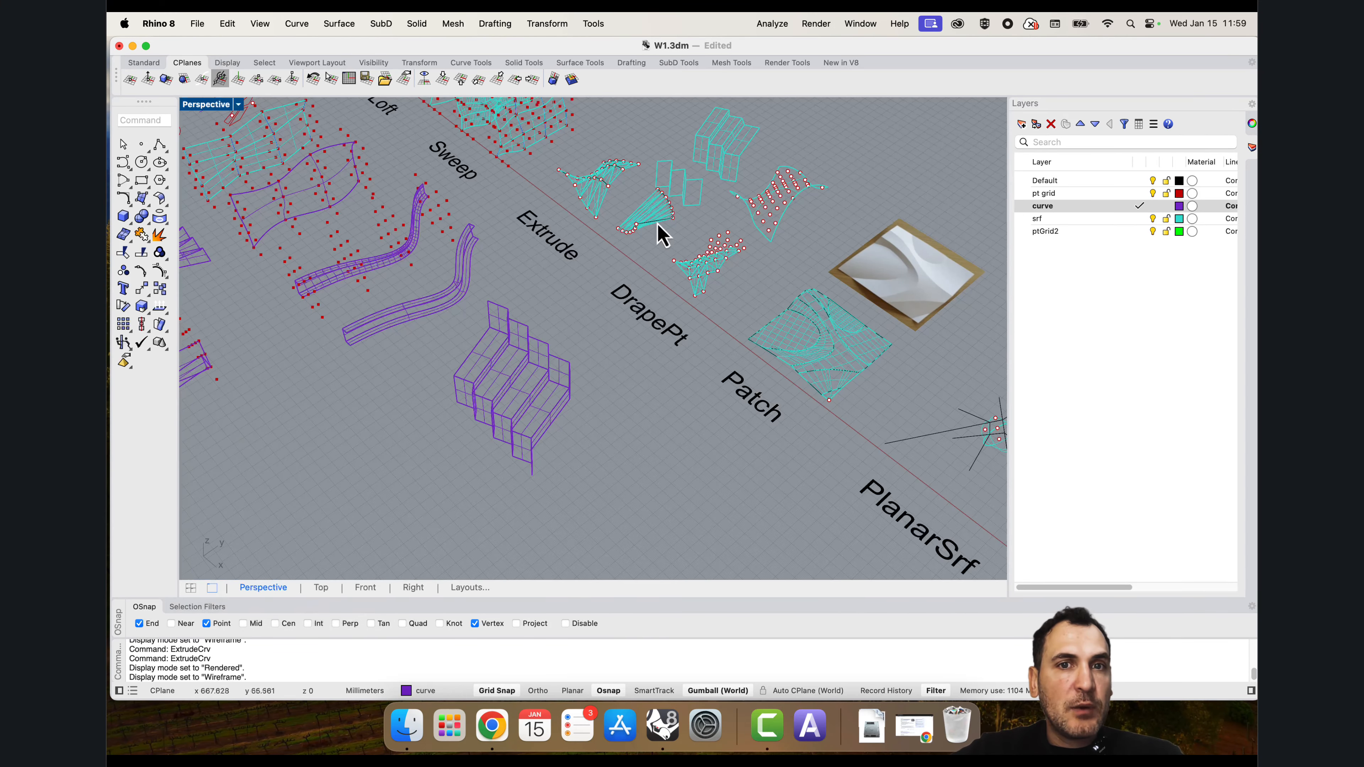
Step: Examine the sample surfaces near the Extrude and DrapePt labels and the practice surfaces in front of them
right_drag(658, 232, 634, 373)
shift+right_drag(471, 226, 584, 277)
scroll(585, 276, up, 7)
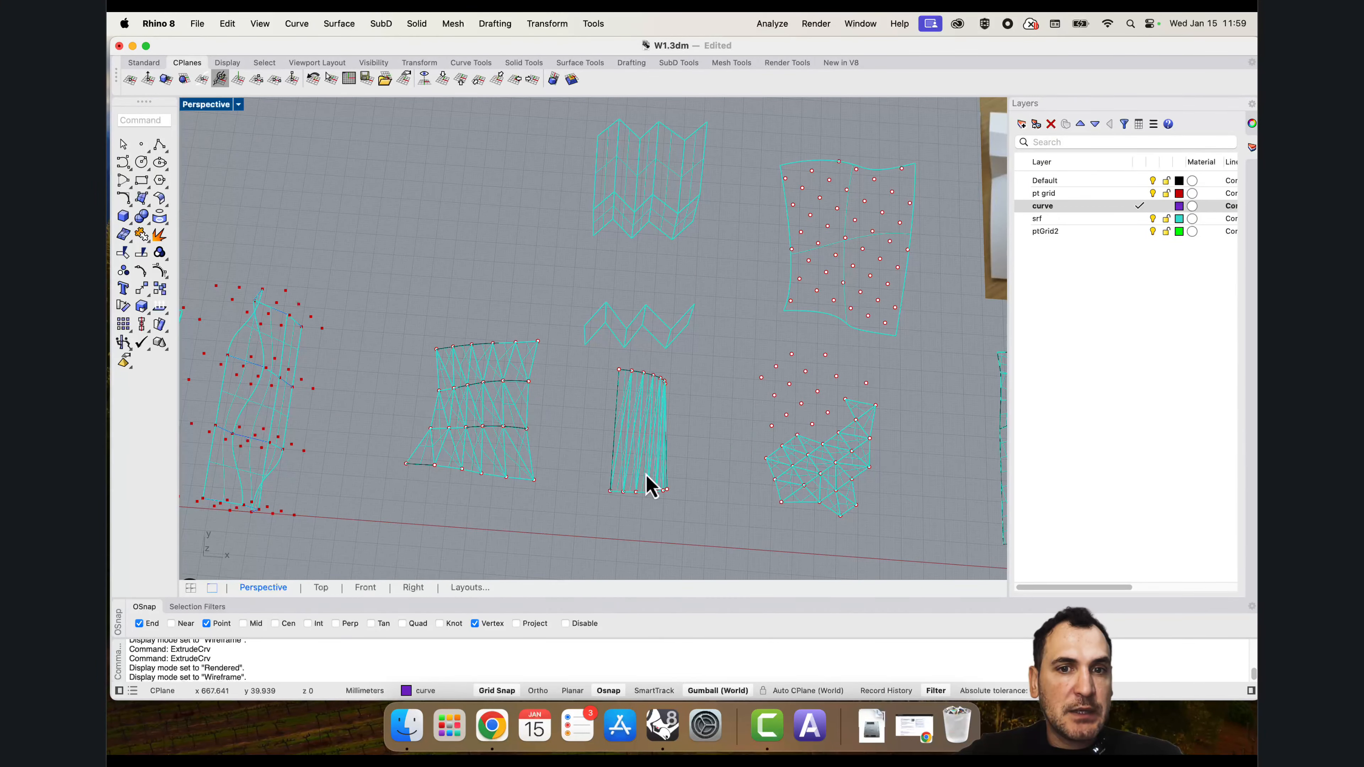
scroll(618, 210, down, 12)
right_drag(641, 377, 661, 320)
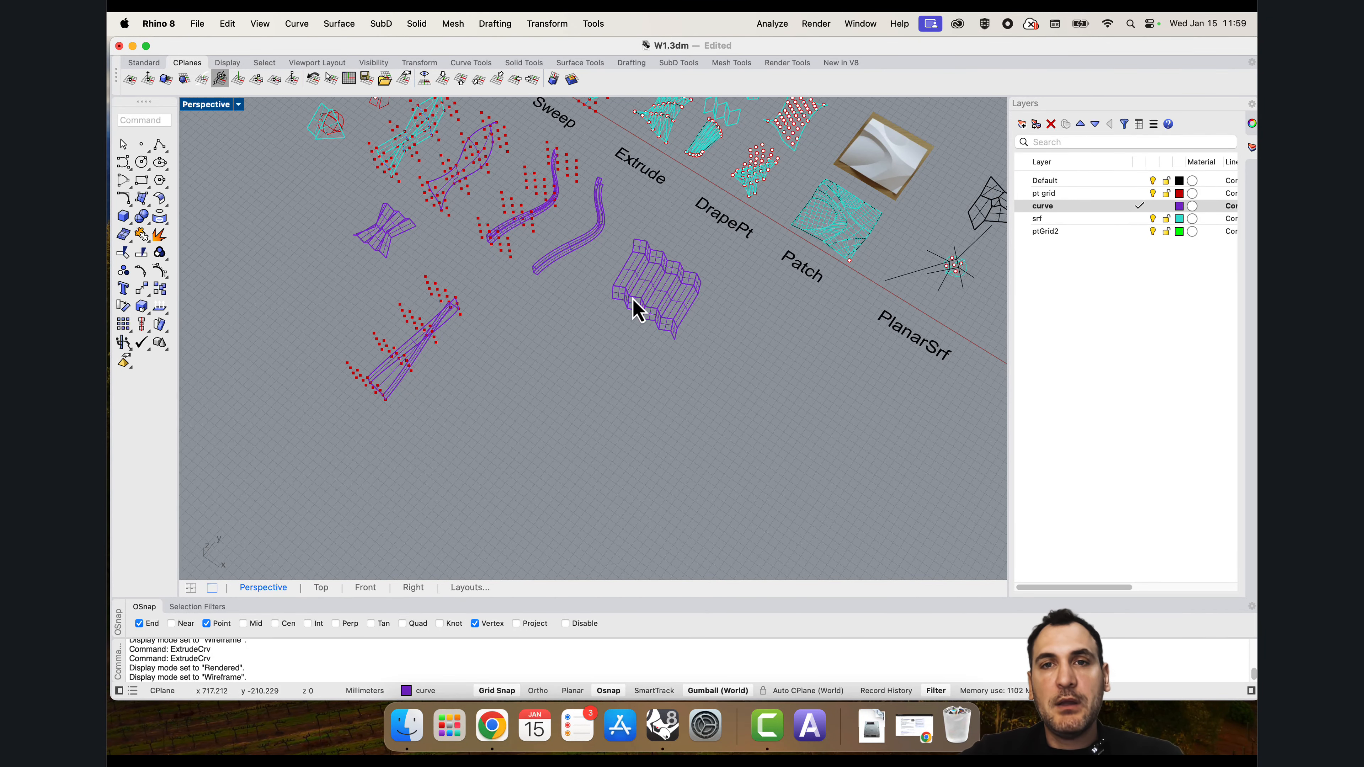
shift+right_drag(640, 291, 623, 357)
shift+right_drag(686, 432, 734, 405)
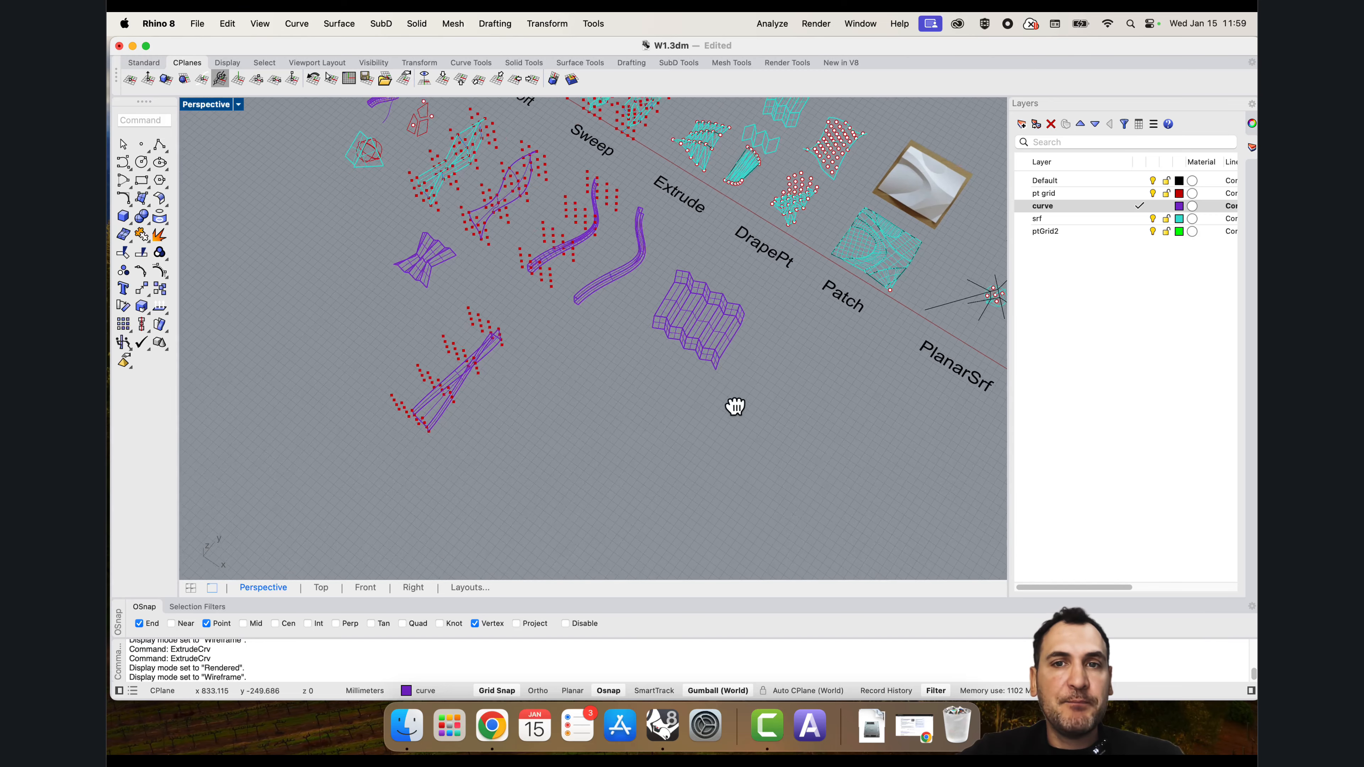
shift+right_drag(858, 166, 768, 167)
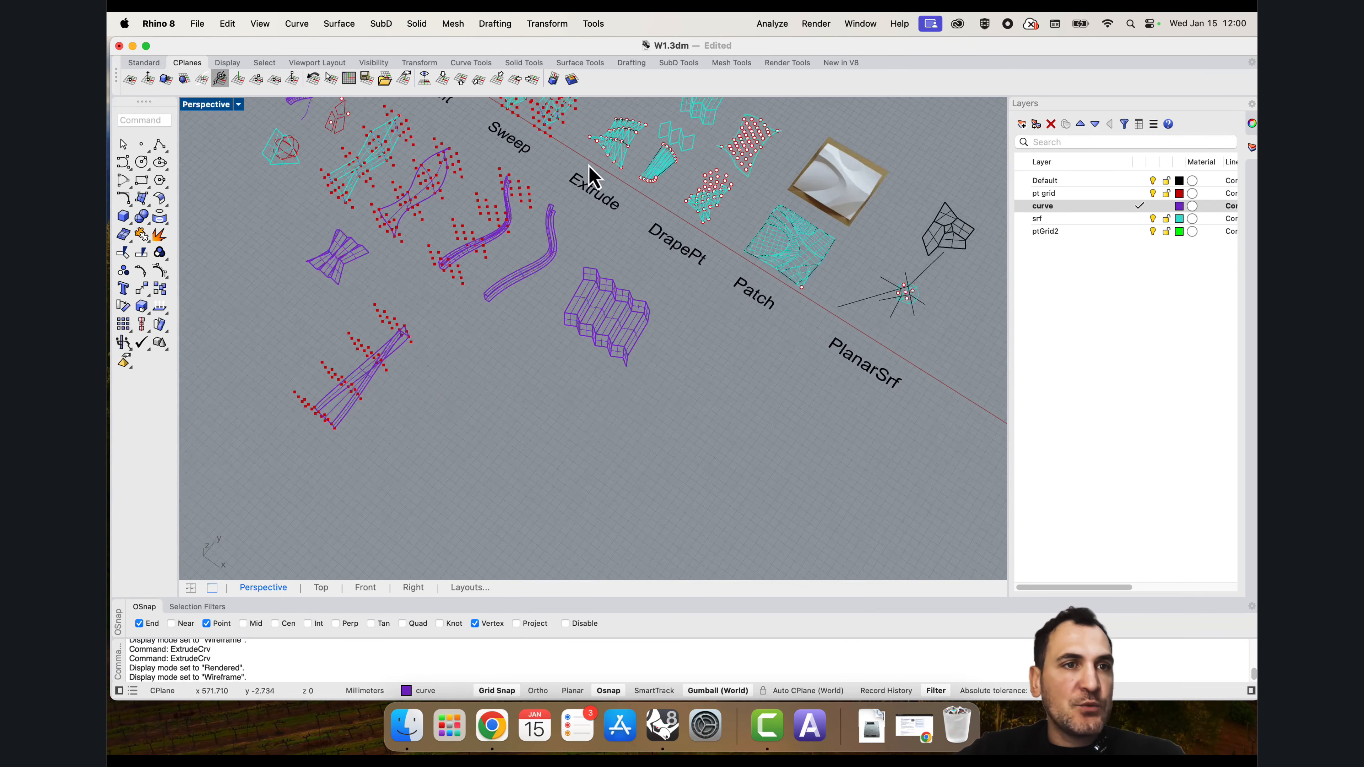
scroll(591, 173, down, 2)
right_drag(518, 292, 585, 340)
scroll(606, 313, up, 4)
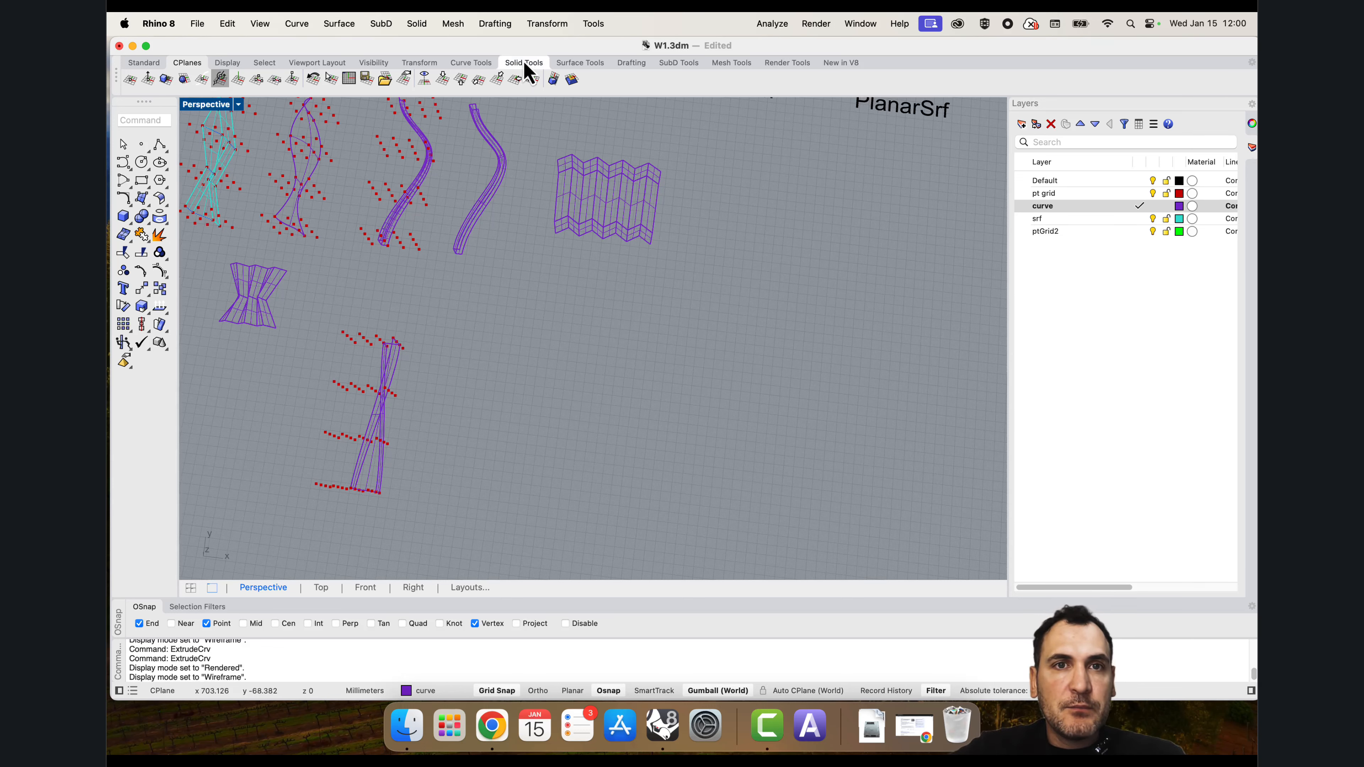
Step: Copy the red point cloud beside the twisted surface to the empty area about 200 mm along X
click(362, 337)
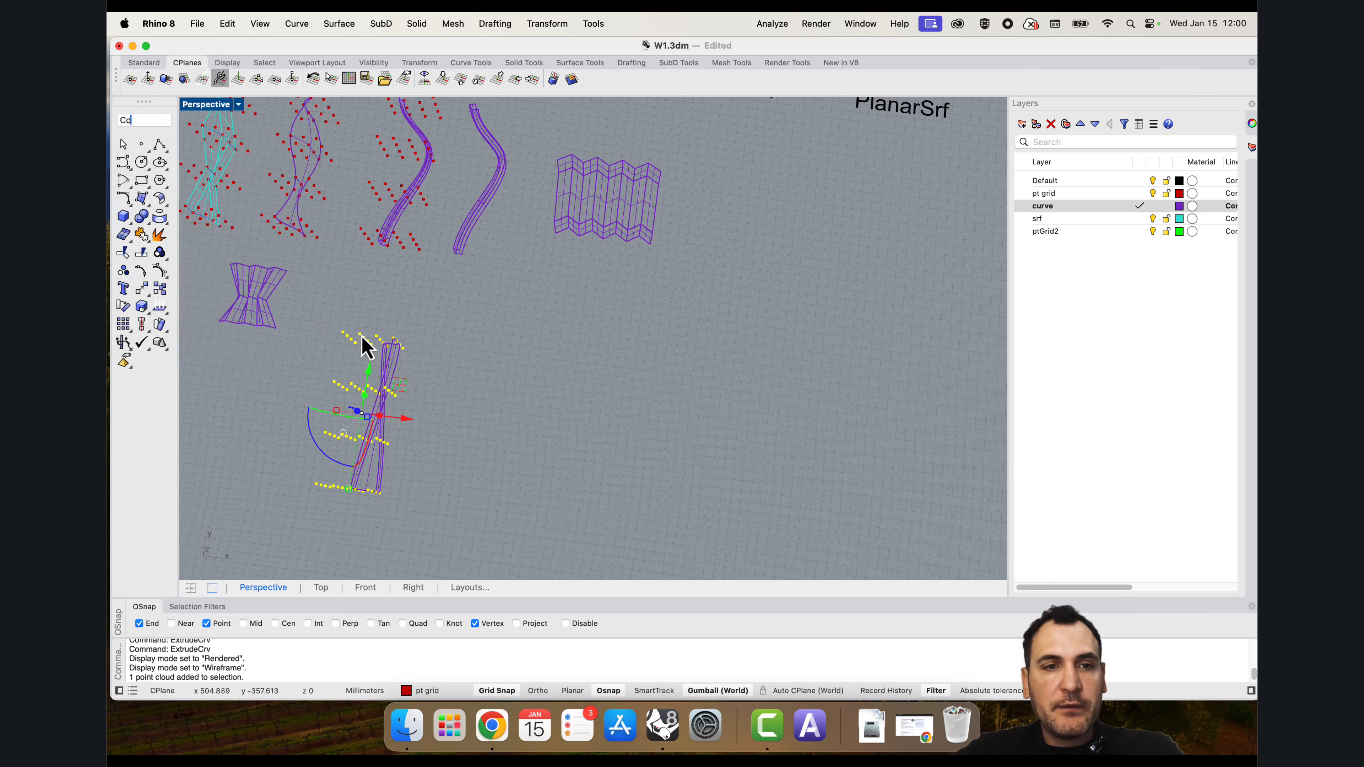
text(py)
key(Return)
click(455, 365)
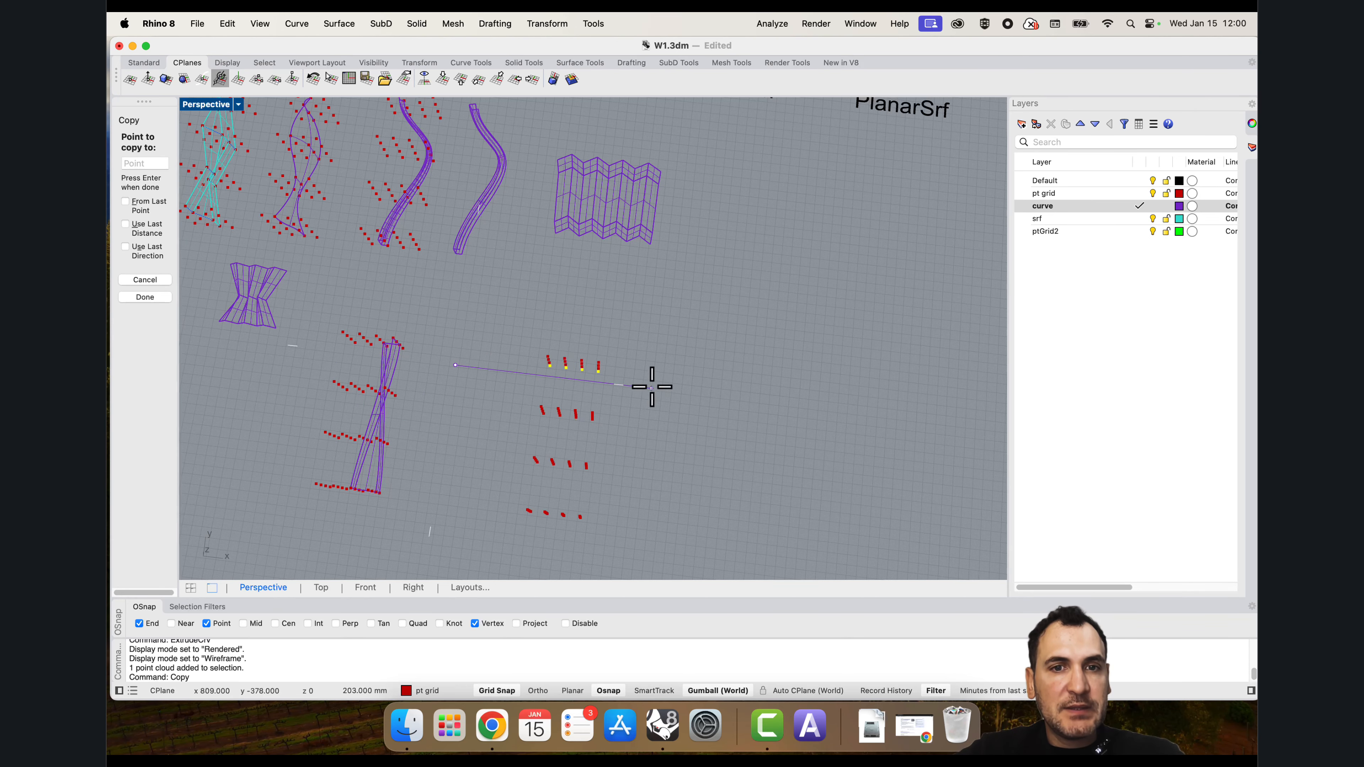
key(Escape)
Step: Create a four-corner surface on the srf layer through the bottom corner points of the copied red point grid
scroll(529, 469, up, 5)
right_drag(532, 471, 610, 425)
scroll(586, 400, up, 3)
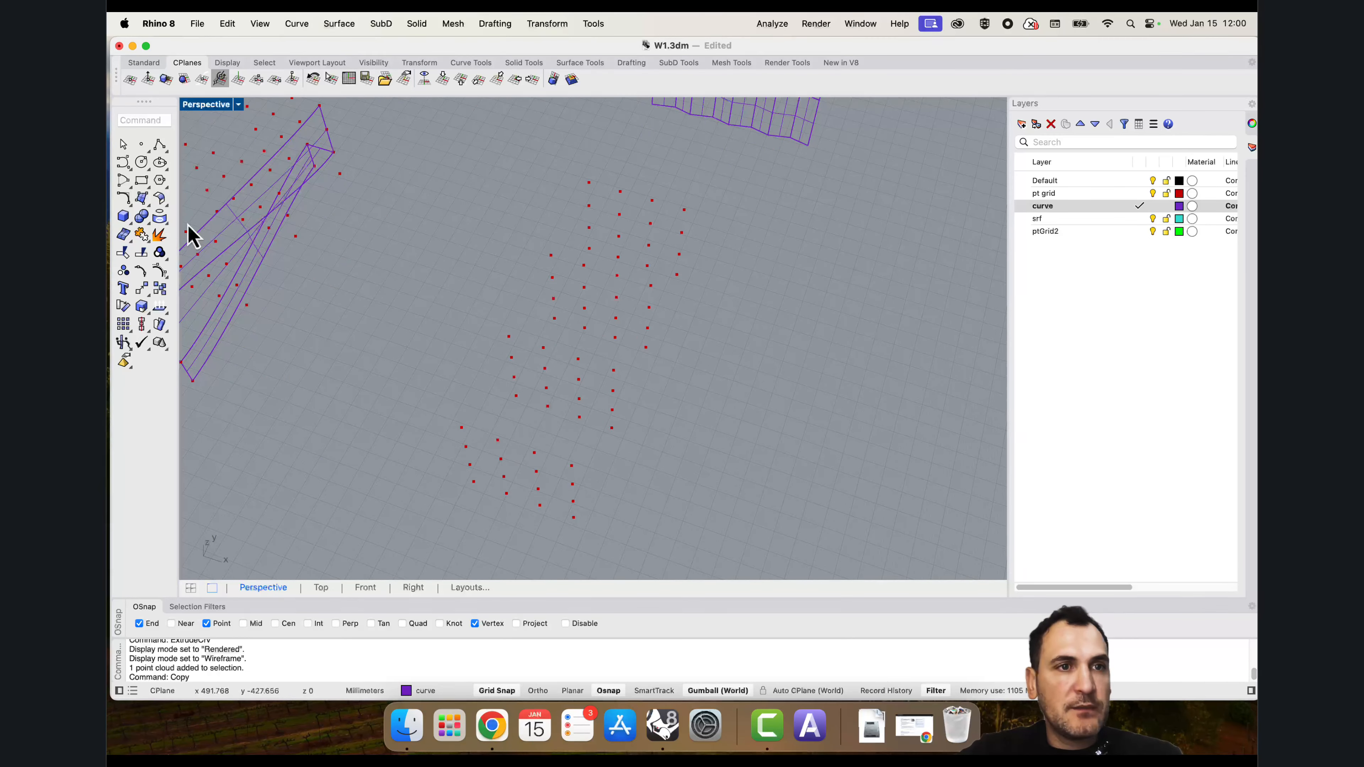
click(142, 200)
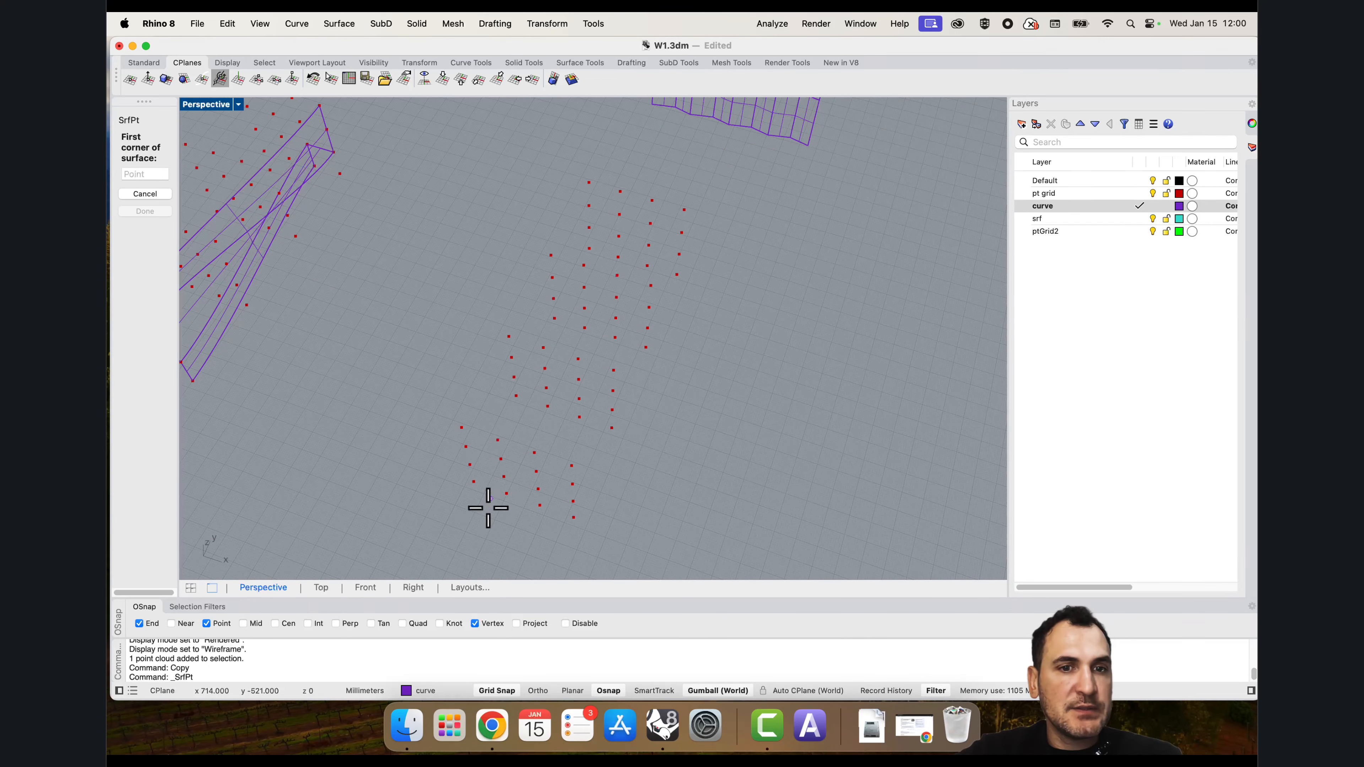
double_click(1093, 221)
click(474, 481)
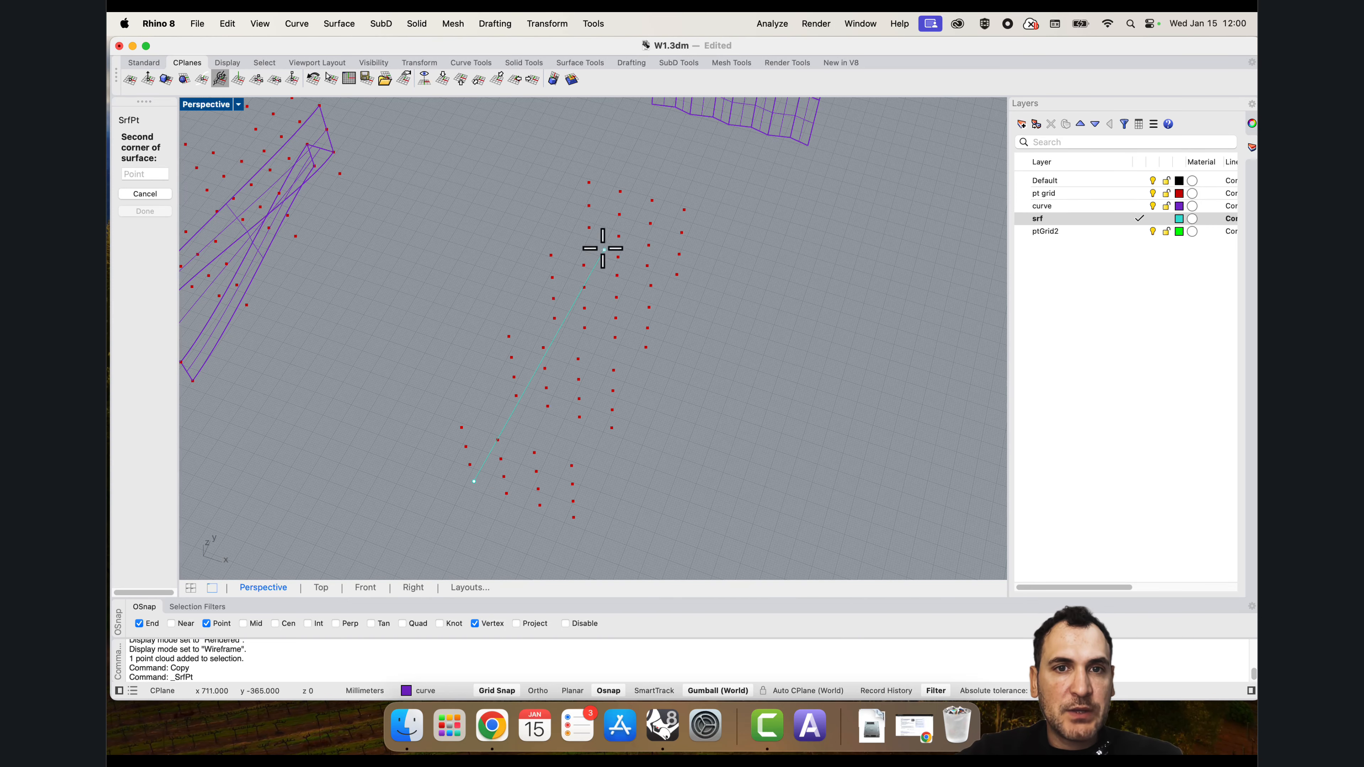
click(589, 248)
click(676, 274)
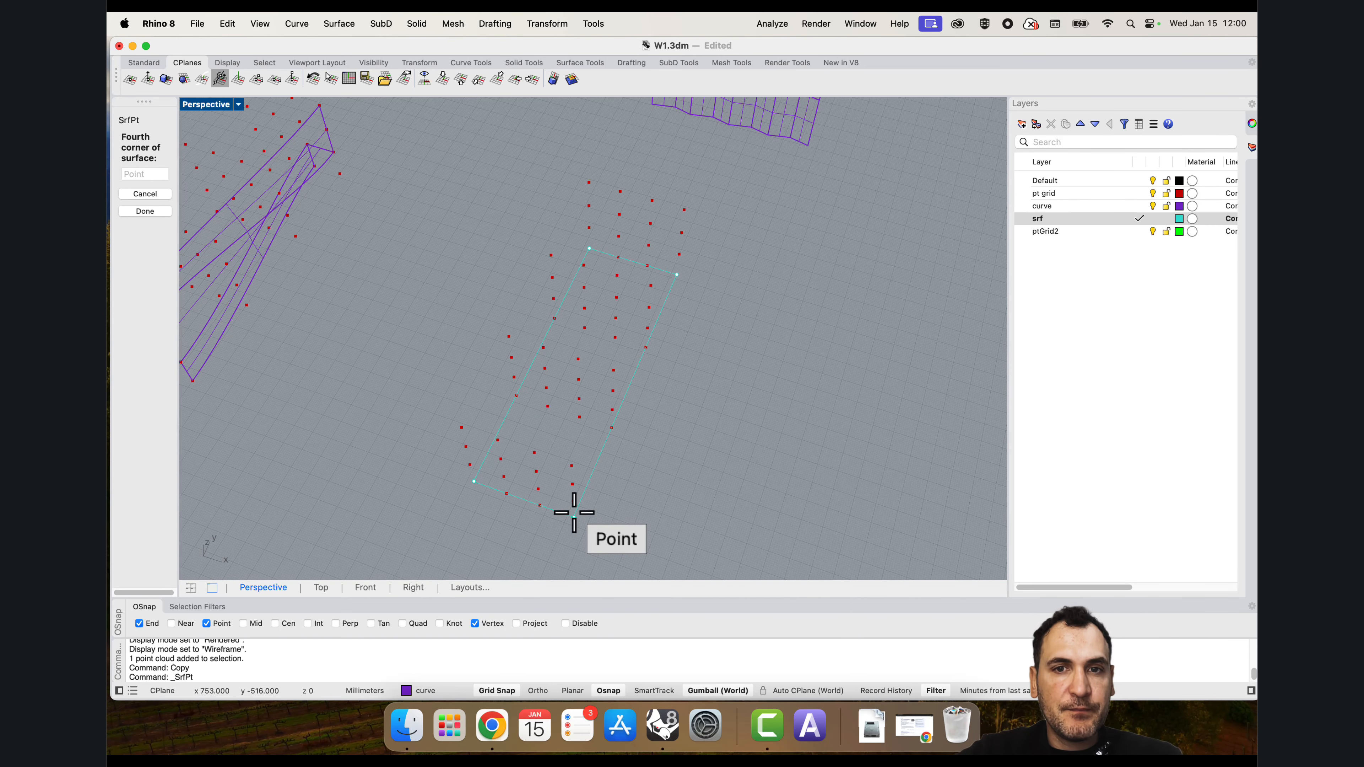
click(574, 513)
right_click(647, 430)
shift+right_drag(596, 398, 672, 434)
key(Escape)
Step: Rebuild the flat surface with 5 points in both U and V, and show its control points
click(614, 377)
key(Return)
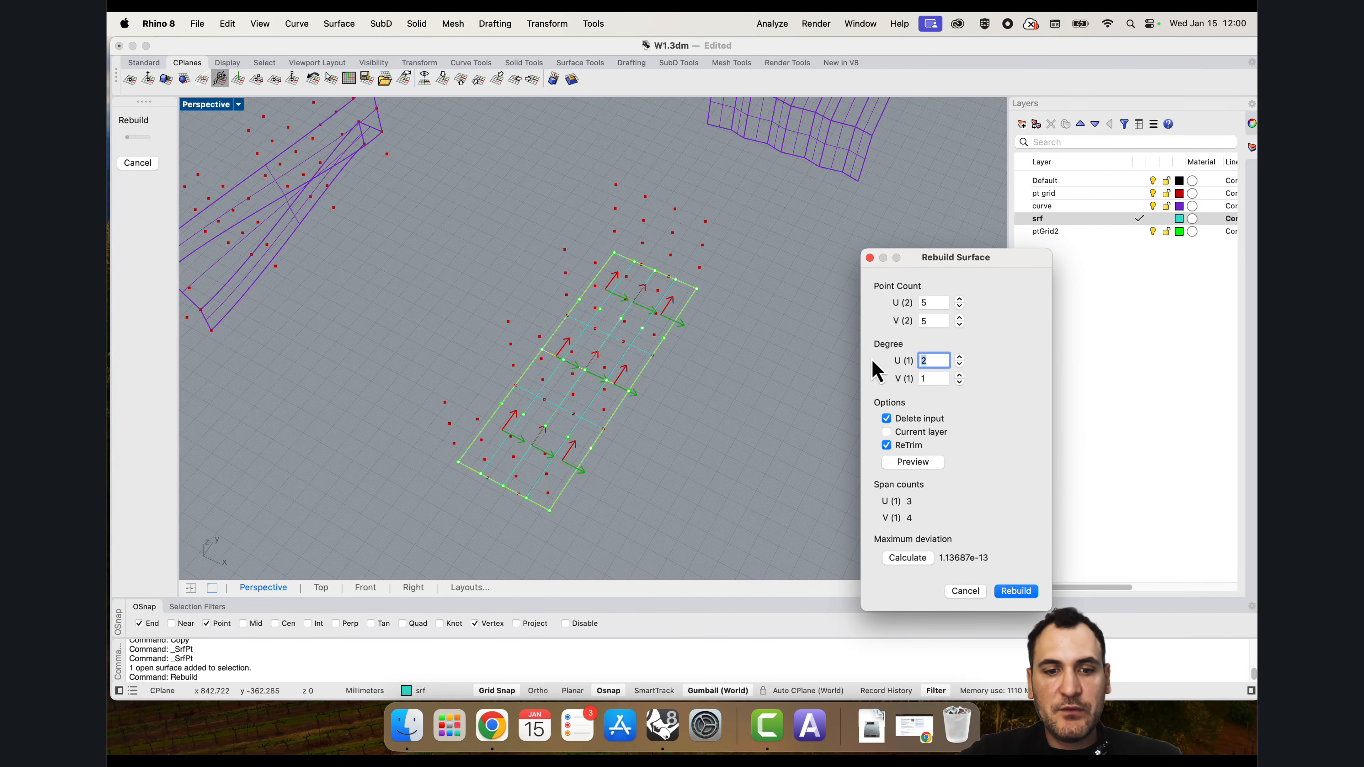
click(1005, 596)
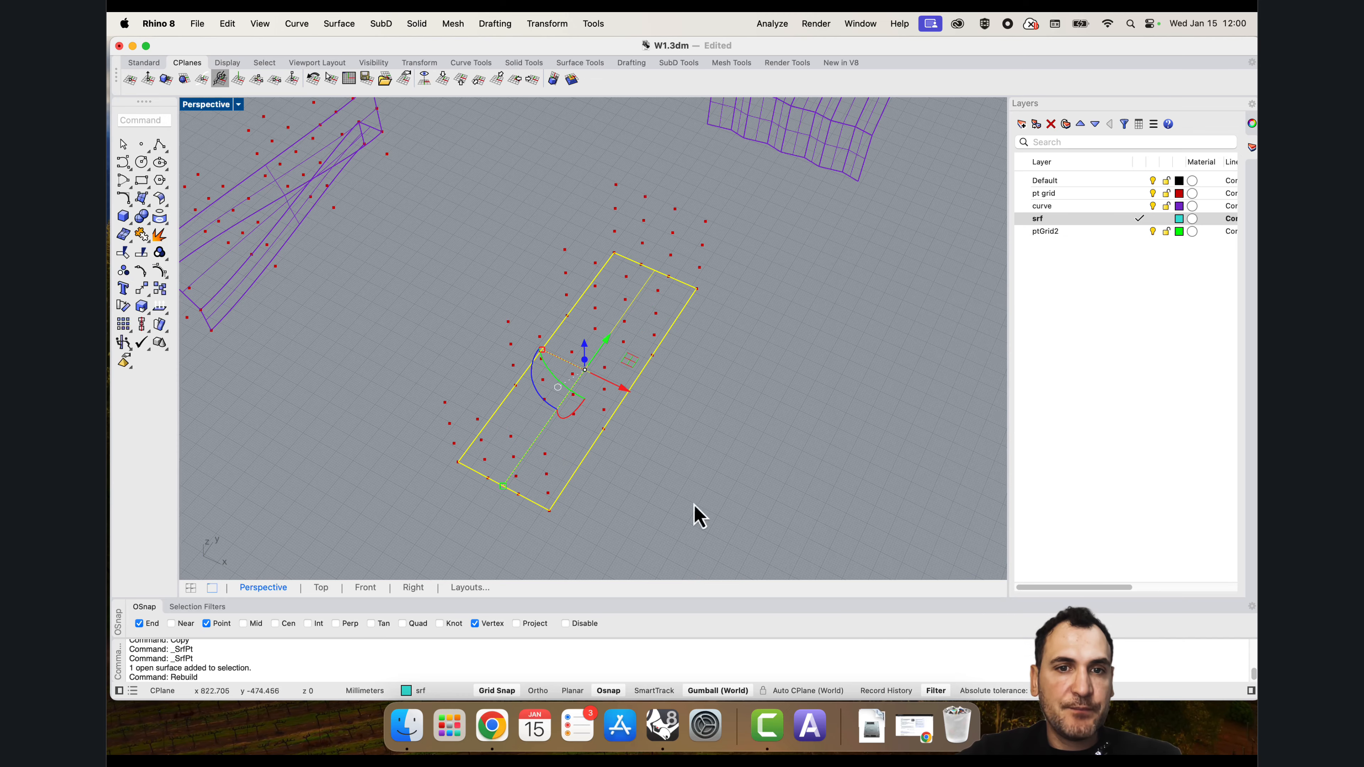
shift+right_drag(667, 437, 699, 442)
right_drag(582, 391, 565, 373)
click(160, 269)
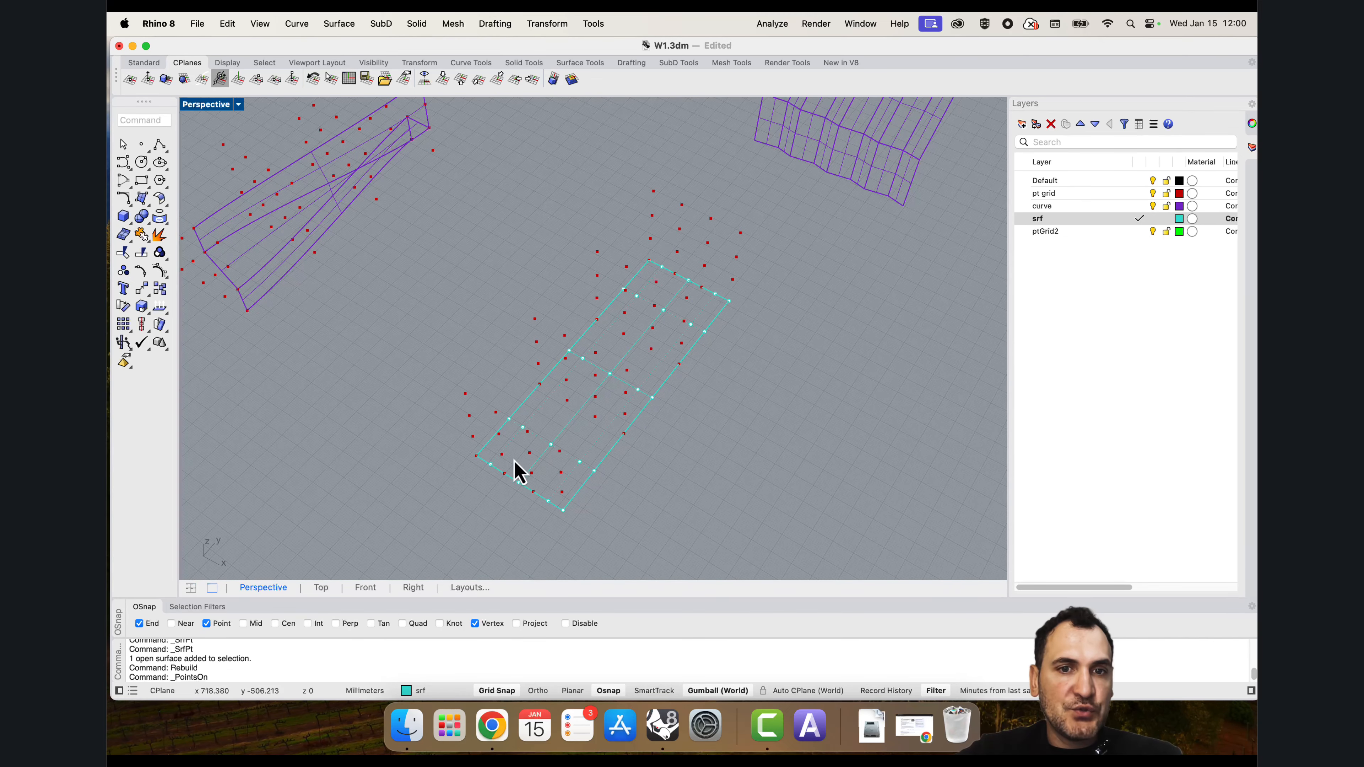
Step: Move the group of control points at the surface's near corner on the twisted-surface side straight up to the next grid point
right_drag(514, 469, 453, 401)
drag(468, 443, 580, 354)
right_drag(511, 430, 531, 505)
drag(535, 494, 646, 356)
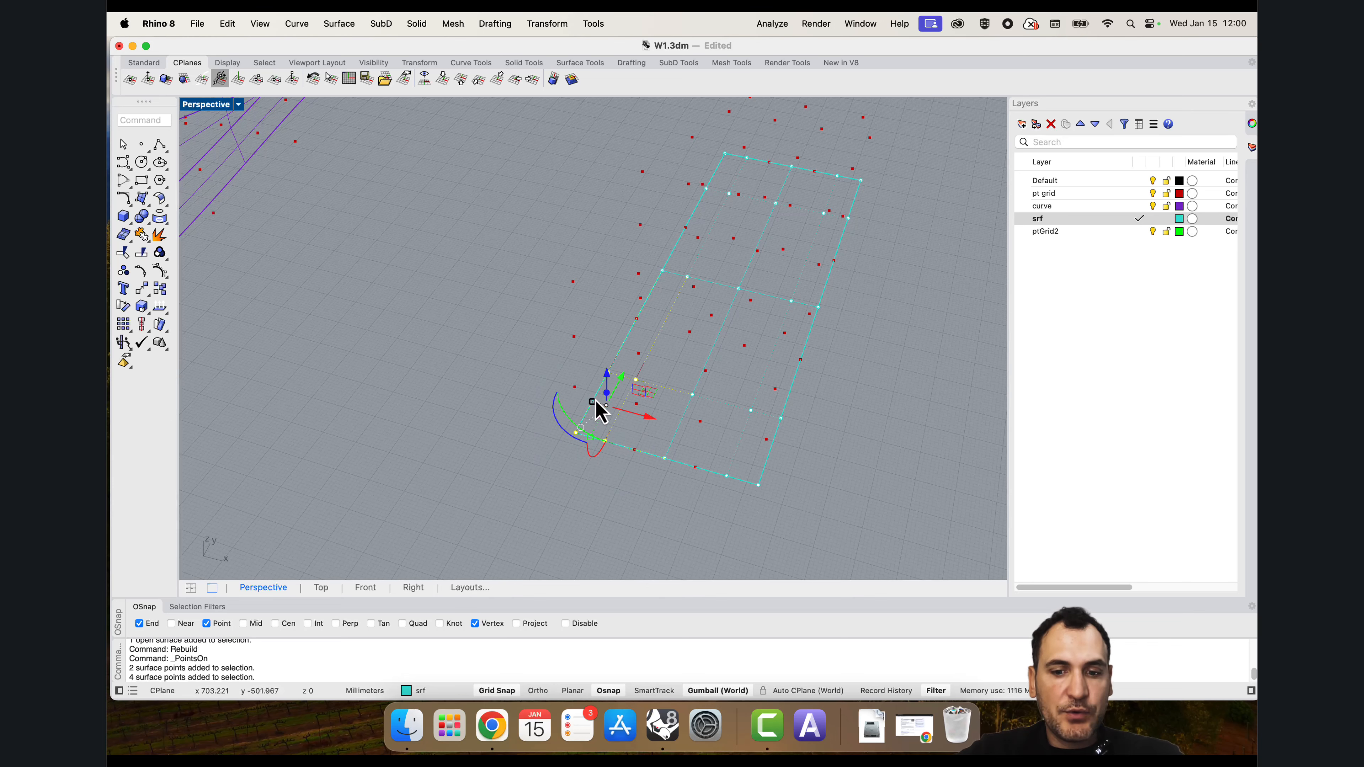
text(M)
key(Return)
click(575, 433)
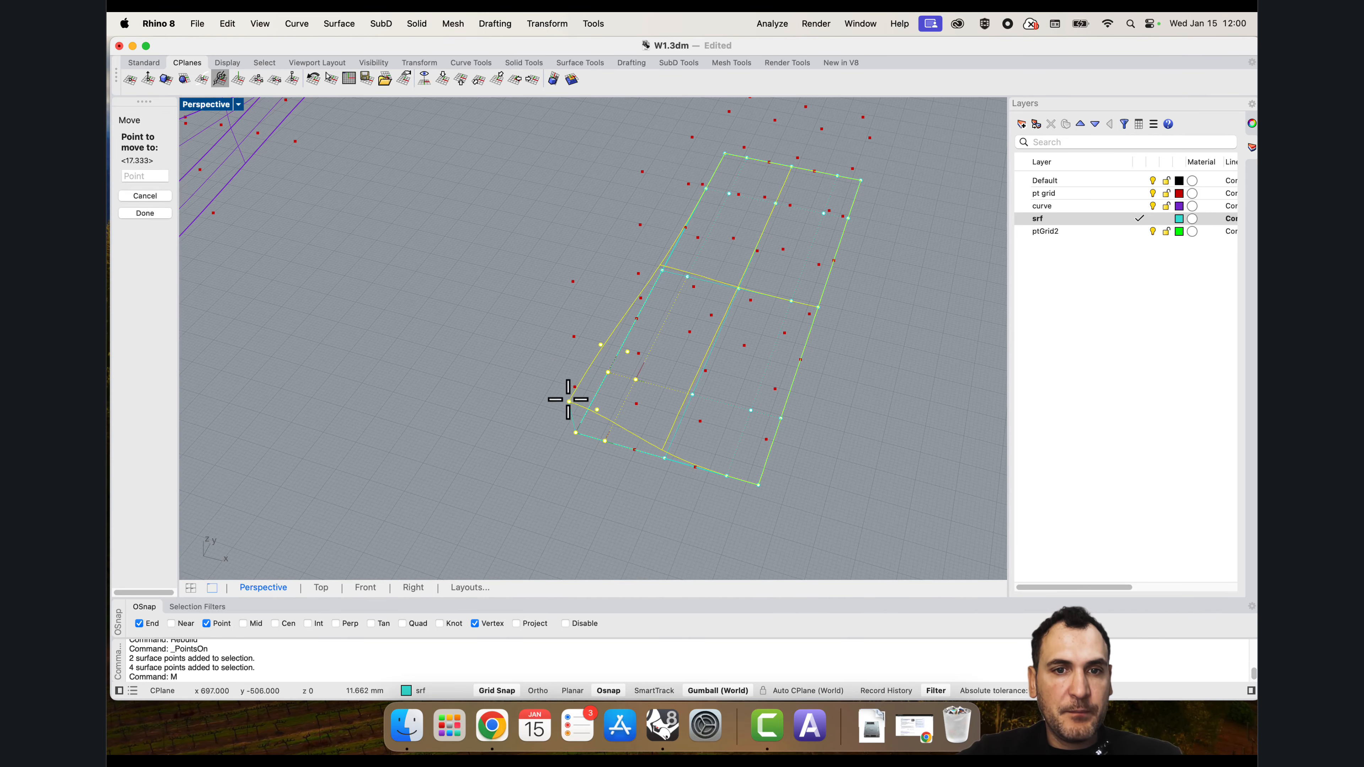
click(590, 388)
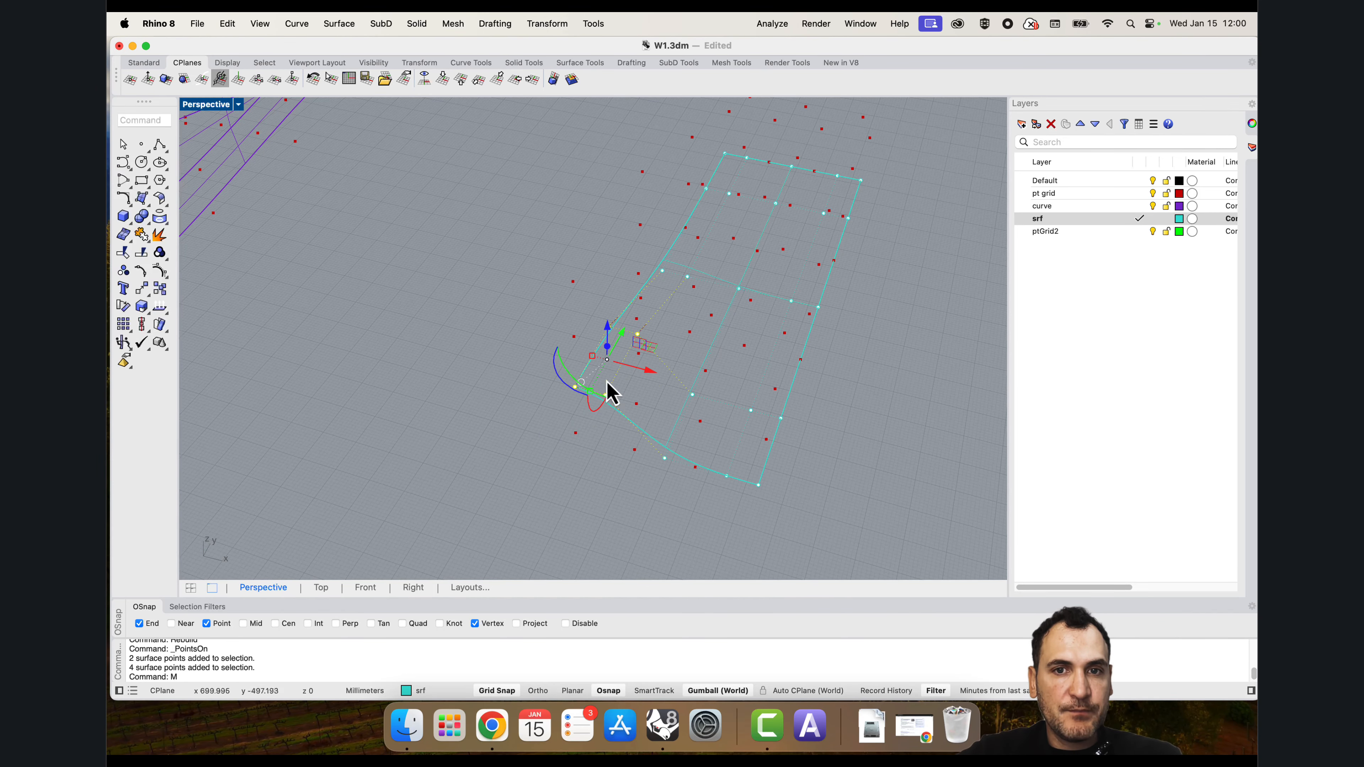
Step: Pull a single interior control point near the surface's centre downward along Z
right_drag(609, 390, 736, 345)
click(602, 314)
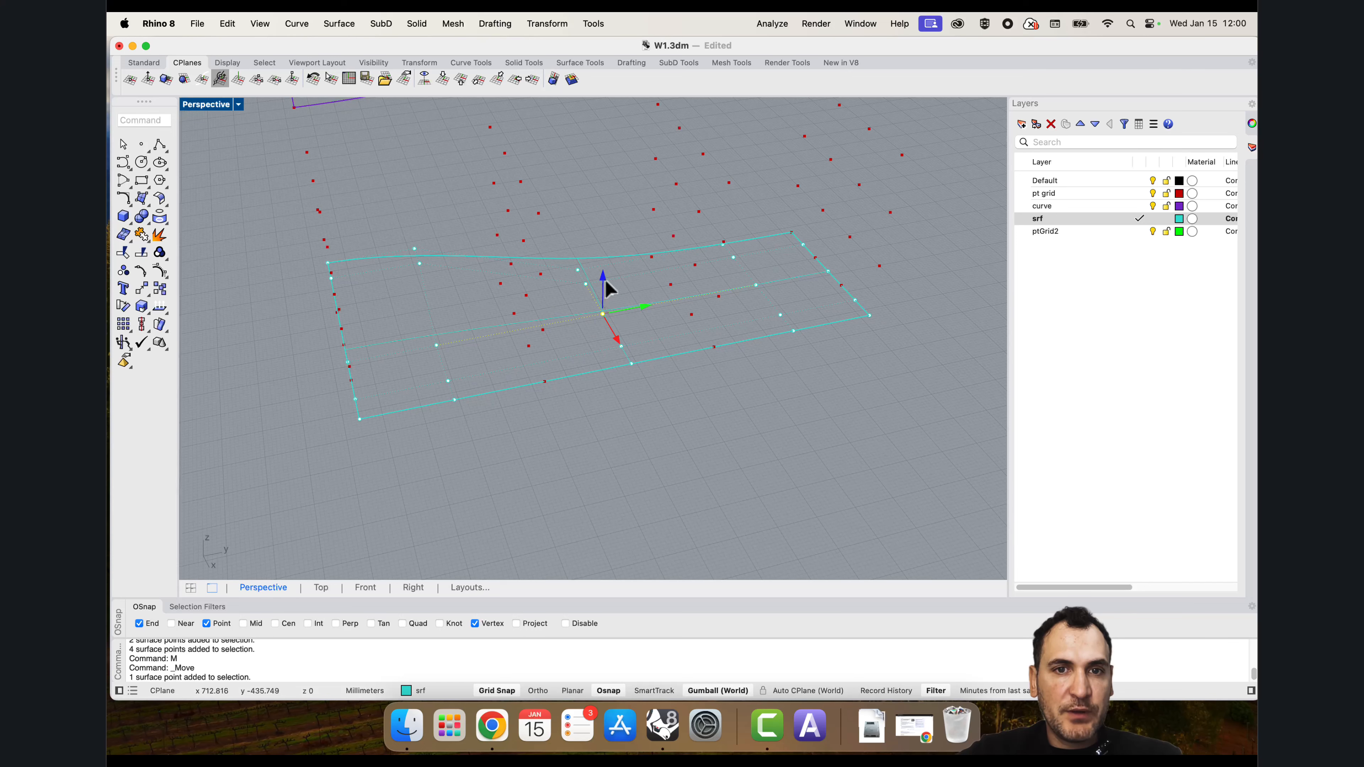
drag(606, 290, 605, 441)
Step: Raise the group of control points at the surface's diagonally opposite corner by two grid points
shift+right_drag(841, 312, 721, 356)
drag(624, 425, 776, 308)
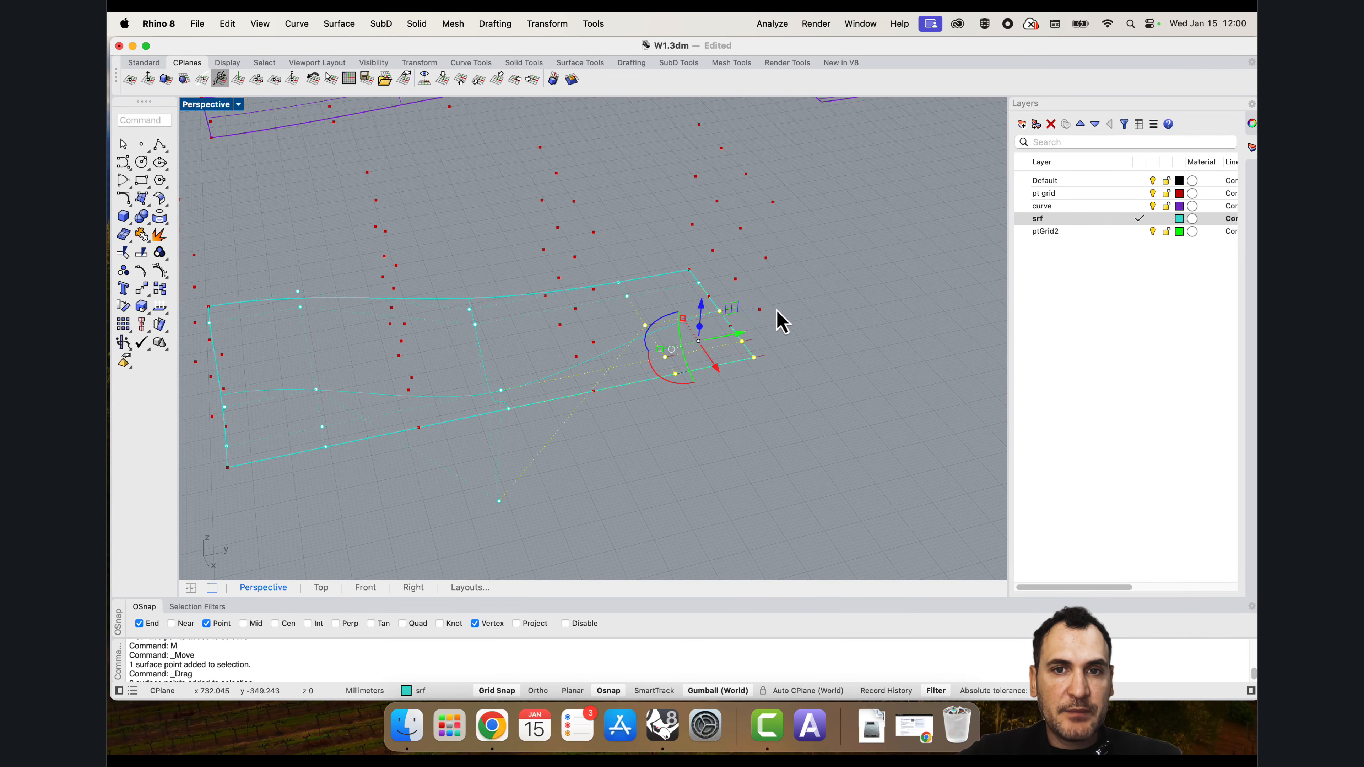
drag(754, 357, 764, 277)
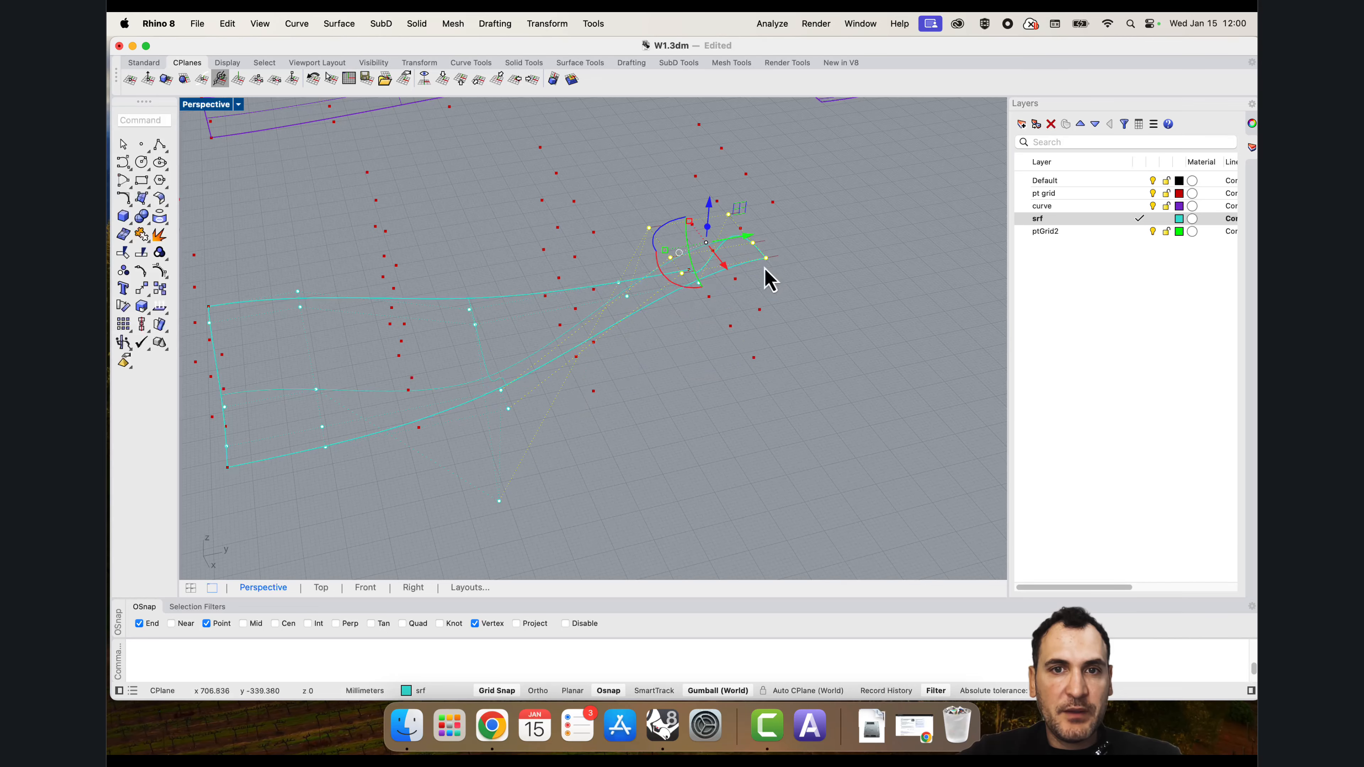
Step: Hide the control points, set the Perspective view to Shaded display, and inspect the sculpted surface from several sides
mouse_move(764, 278)
right_down()
mouse_move(699, 305)
mouse_move(756, 301)
right_up()
right_click(216, 112)
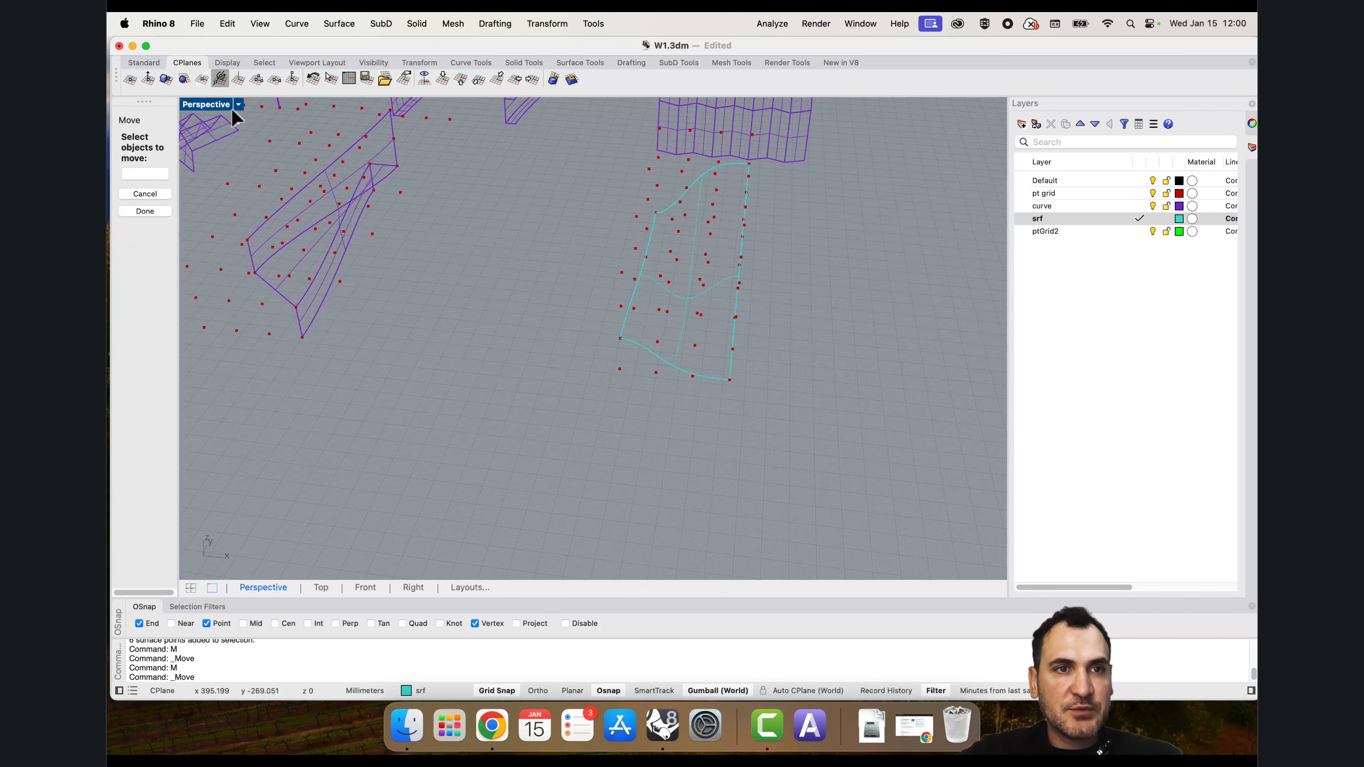
key(Escape)
right_click(226, 102)
click(268, 163)
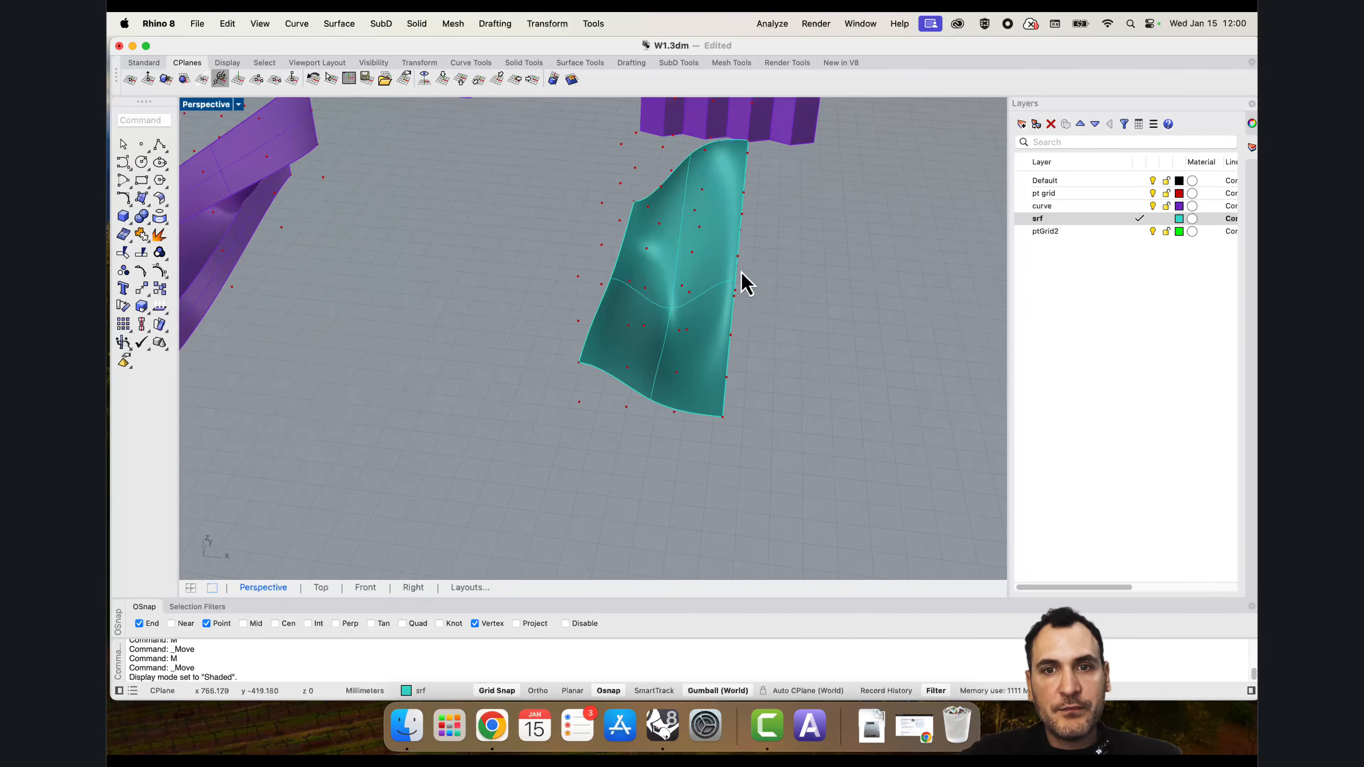
mouse_move(740, 281)
right_down()
mouse_move(724, 366)
mouse_move(755, 341)
mouse_move(708, 325)
mouse_move(655, 335)
mouse_move(624, 386)
mouse_move(733, 393)
mouse_move(708, 359)
mouse_move(743, 295)
mouse_move(722, 308)
mouse_move(788, 321)
mouse_move(802, 383)
right_up()
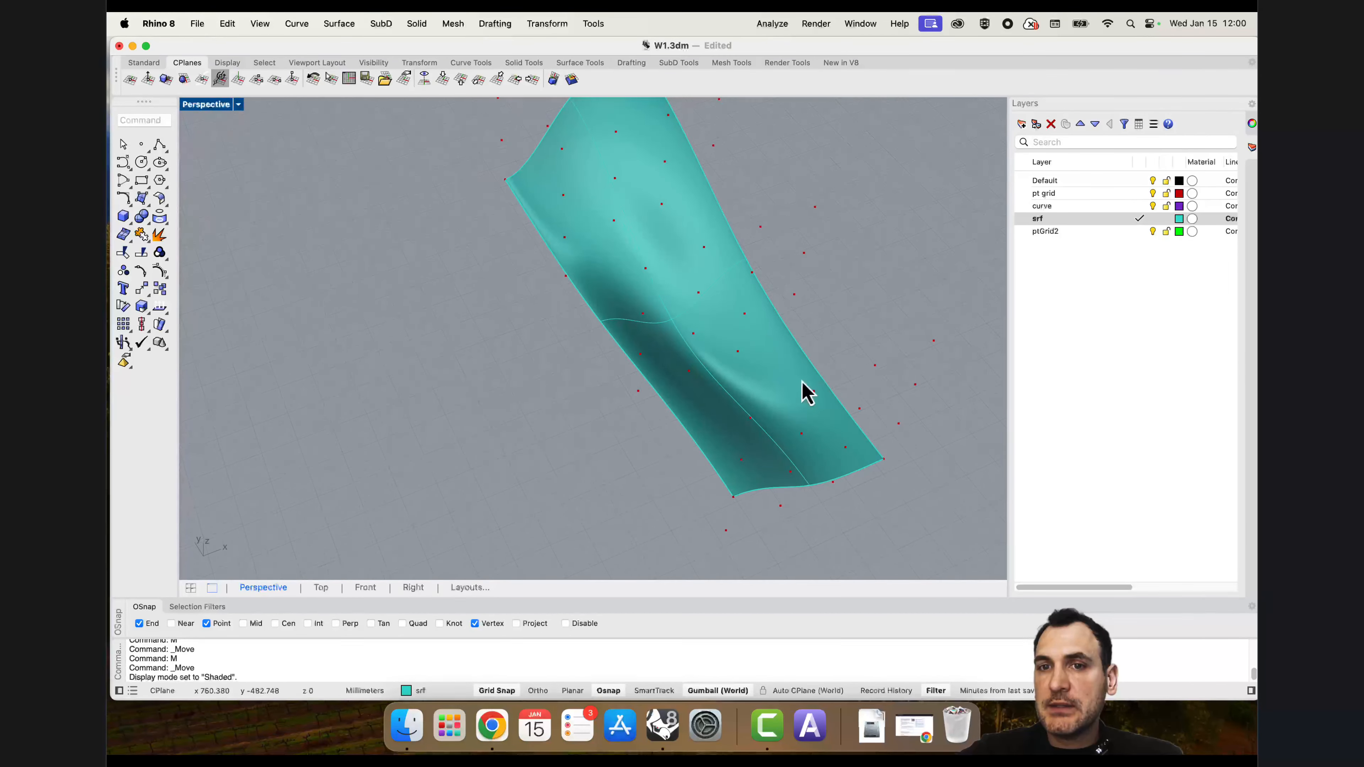
right_drag(718, 352, 480, 421)
scroll(639, 352, down, 3)
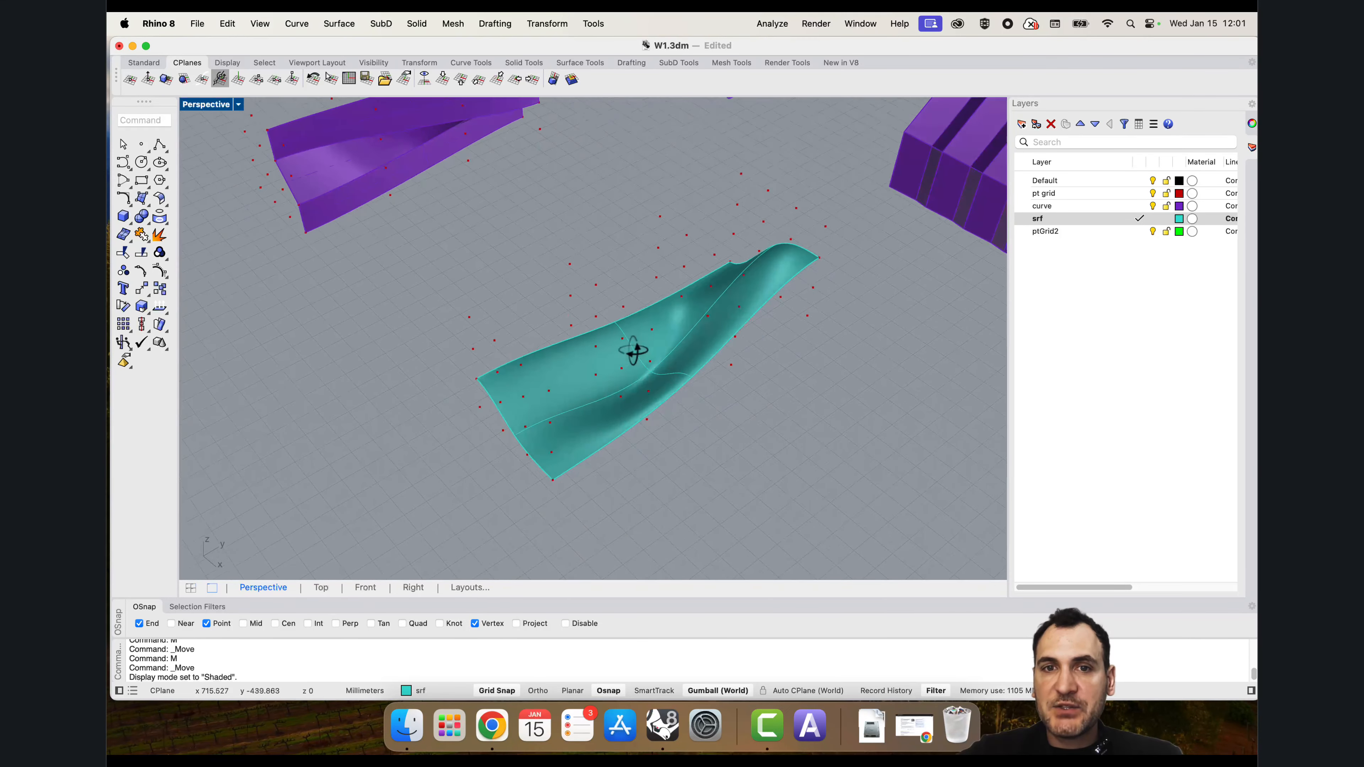
Step: Move the whole sculpted surface up from its corner to the next grid point above
click(625, 397)
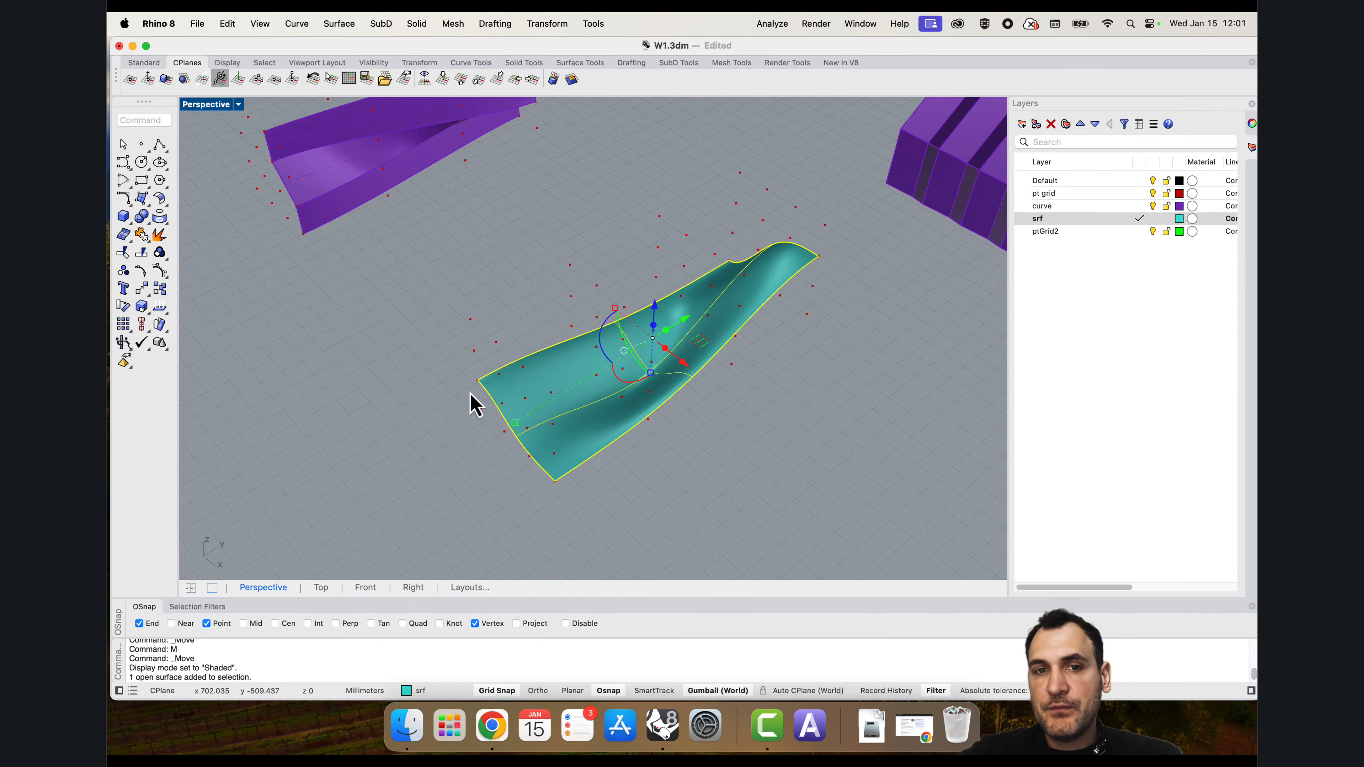
scroll(472, 400, up, 2)
text(m)
key(Return)
click(481, 393)
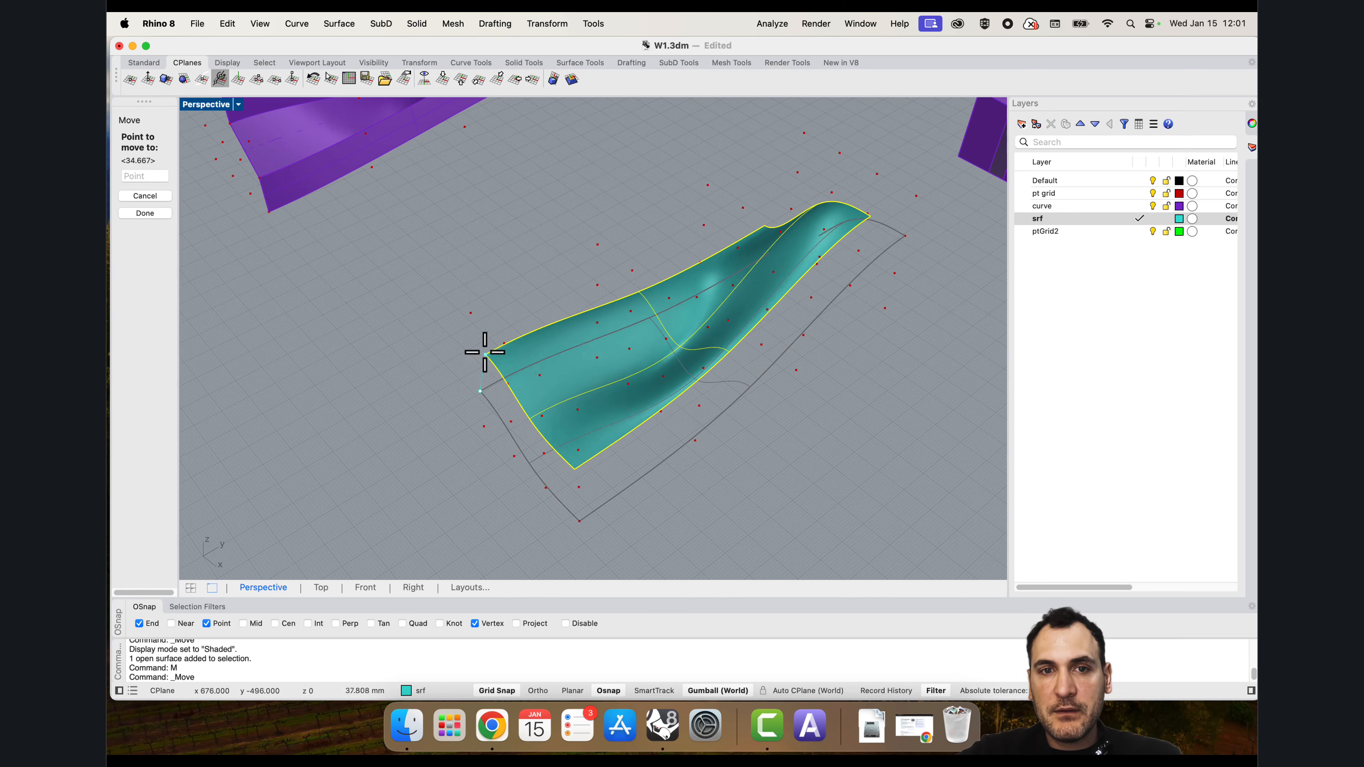
click(476, 355)
Step: Deselect the raised surface and examine its curvature against the red point grid from several sides
scroll(477, 357, down, 3)
click(450, 437)
right_drag(450, 437, 527, 387)
scroll(589, 301, up, 3)
scroll(589, 301, up, 2)
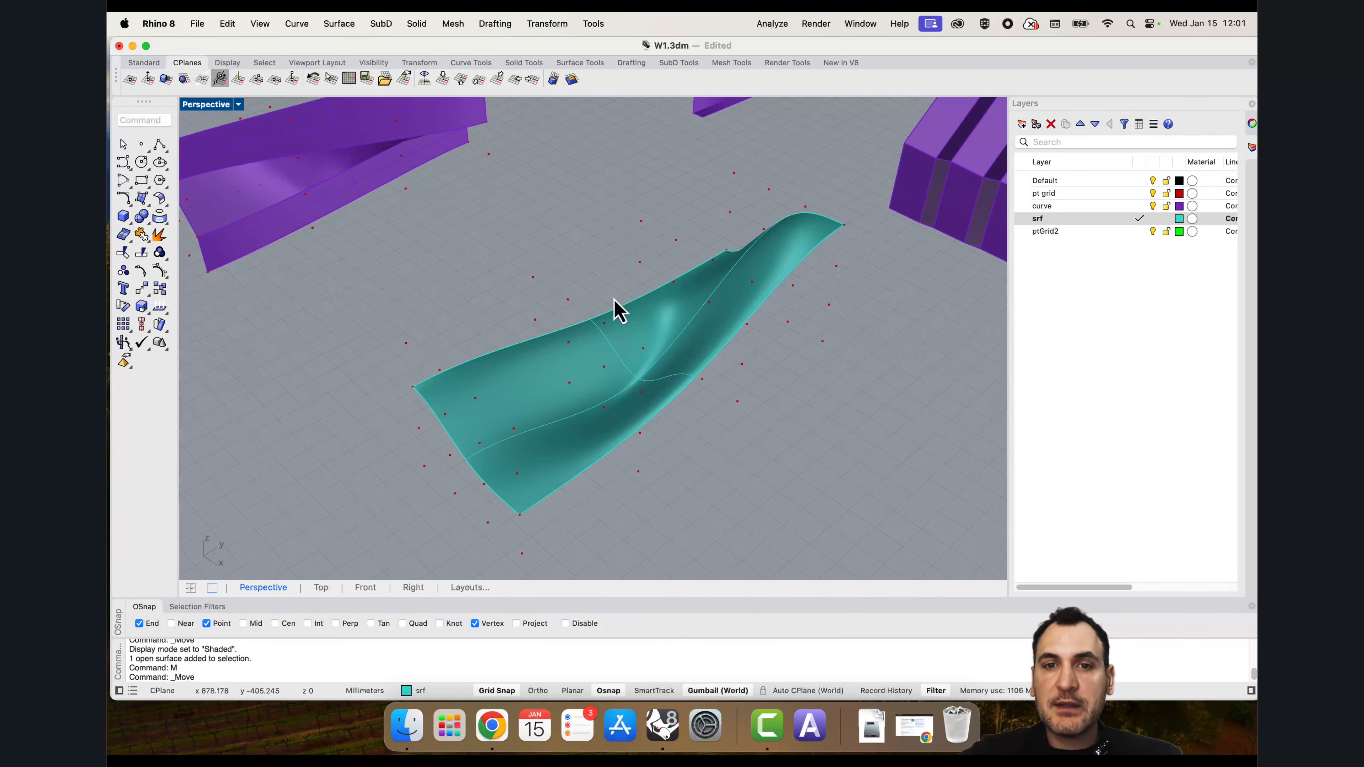
scroll(559, 310, down, 3)
right_drag(559, 310, 550, 388)
scroll(550, 387, up, 4)
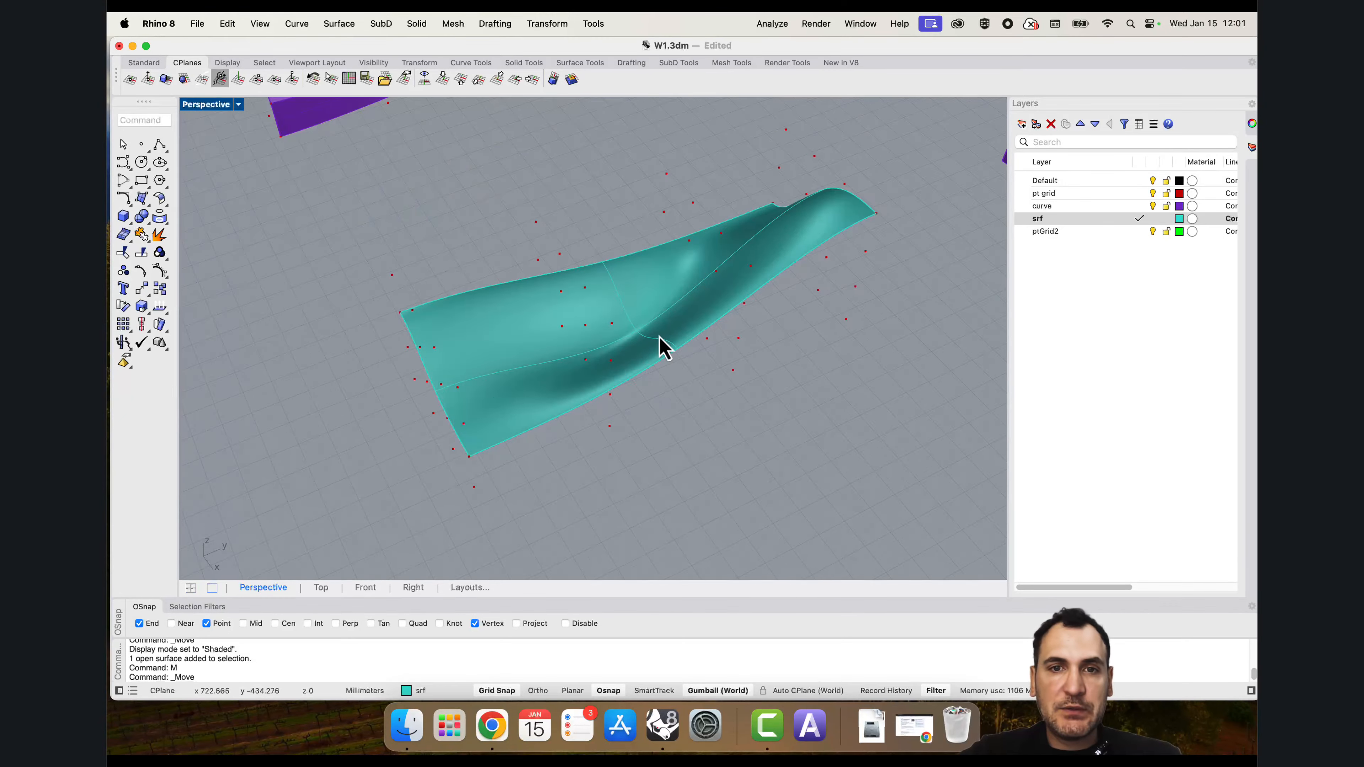
right_drag(660, 341, 691, 325)
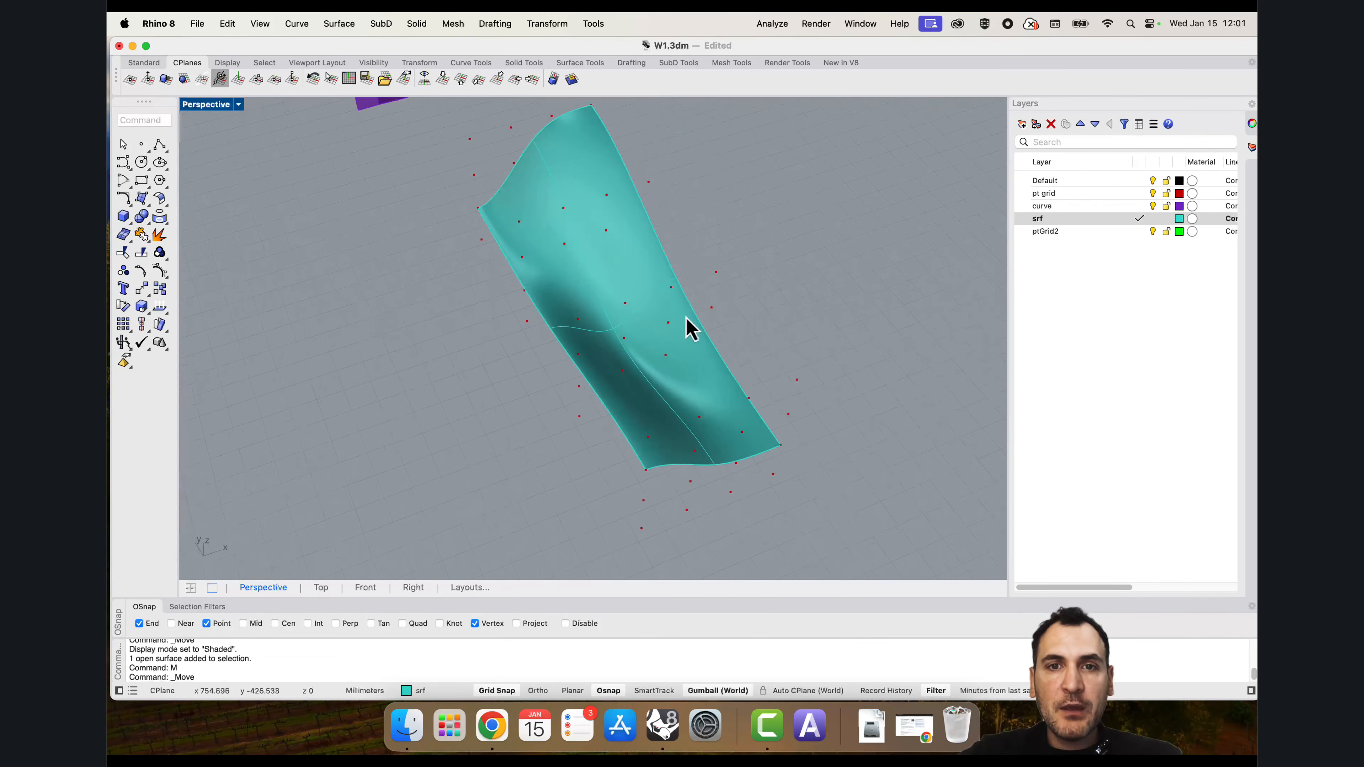
right_drag(634, 268, 671, 257)
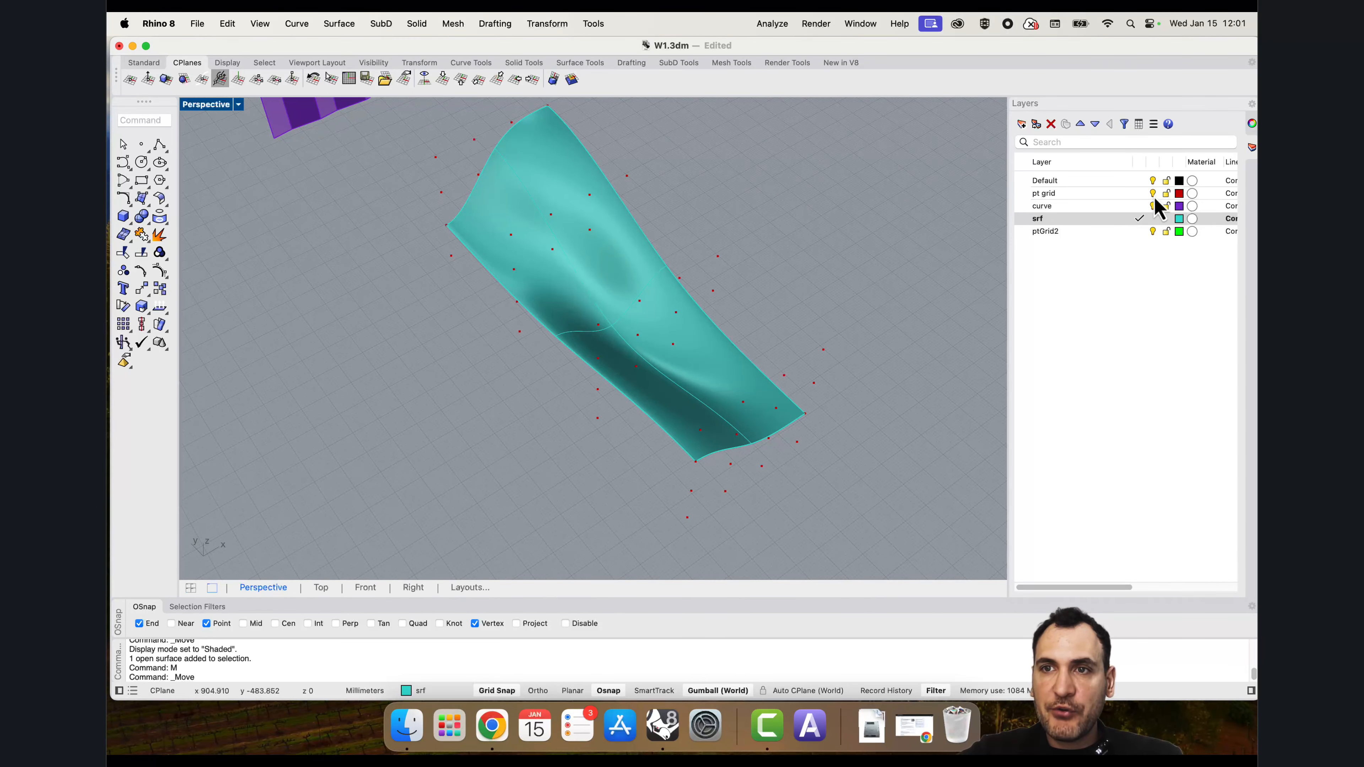
Step: Lock and hide the pt grid layer, and make the curve layer current
click(1167, 193)
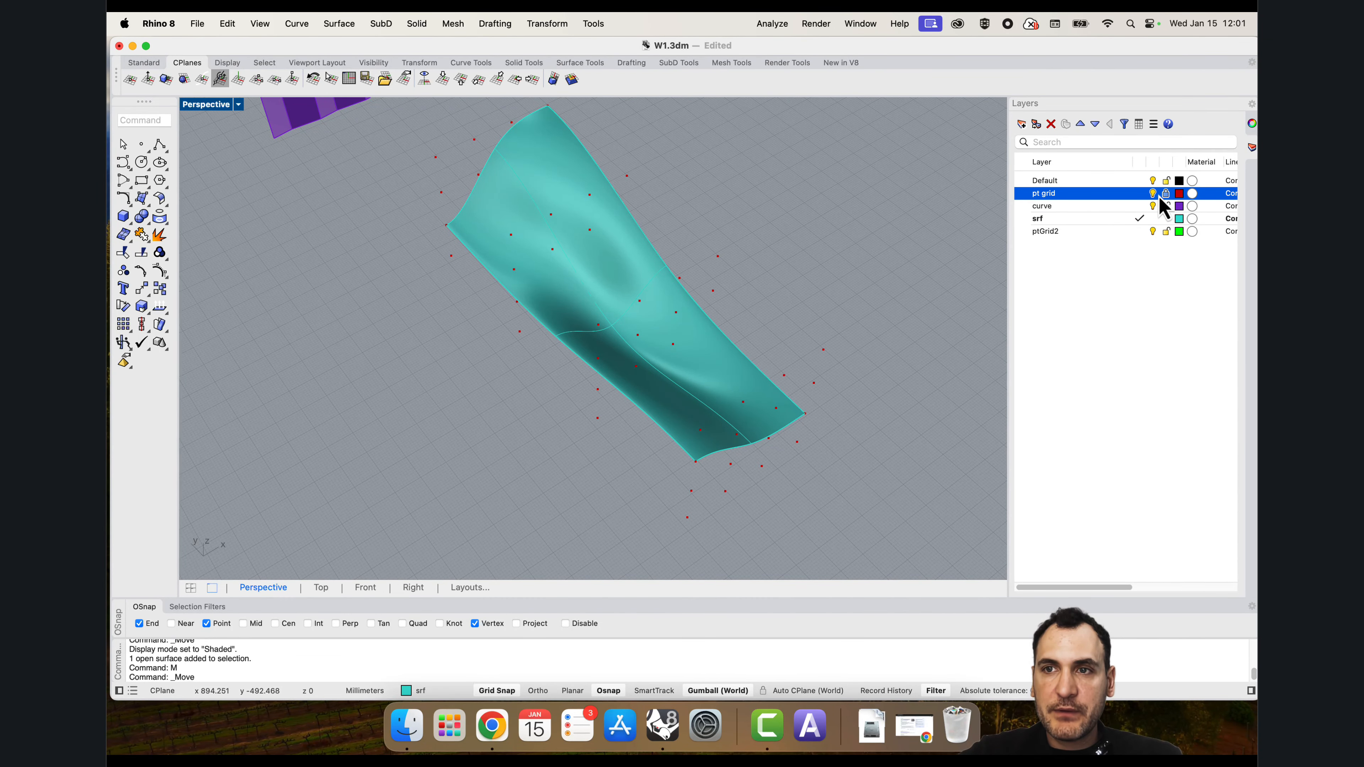
right_drag(902, 236, 1114, 263)
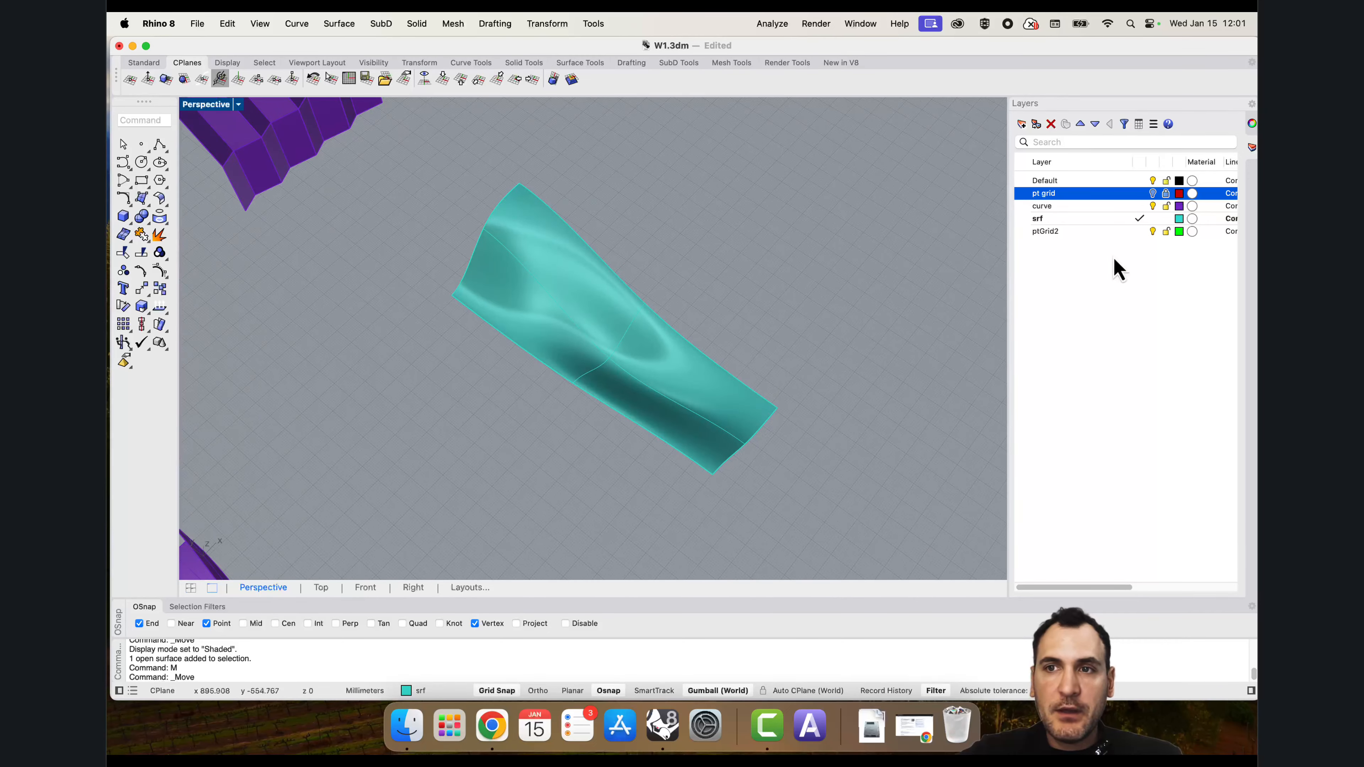
double_click(1072, 207)
right_drag(994, 252, 702, 332)
right_drag(588, 238, 562, 274)
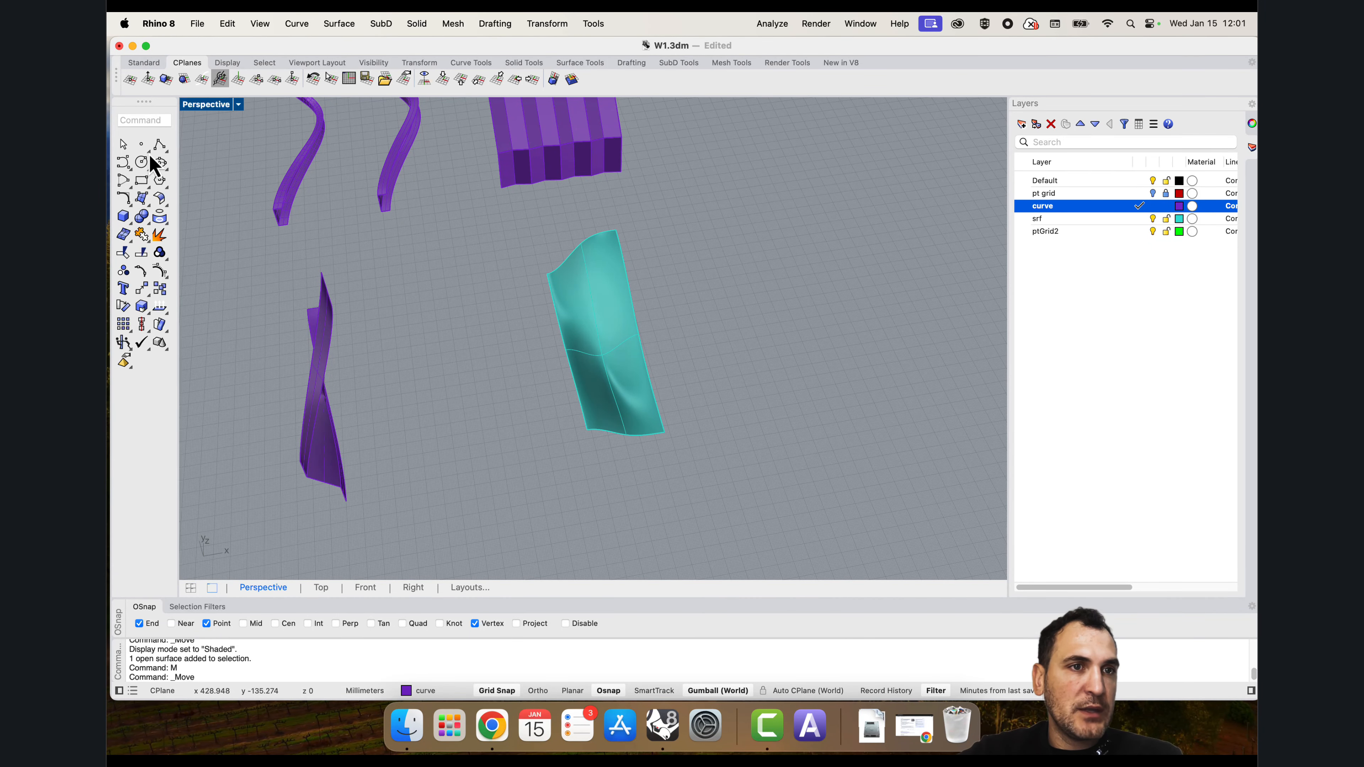
Step: Extract the points of the teal surface as point objects, and undo the extraction
click(141, 144)
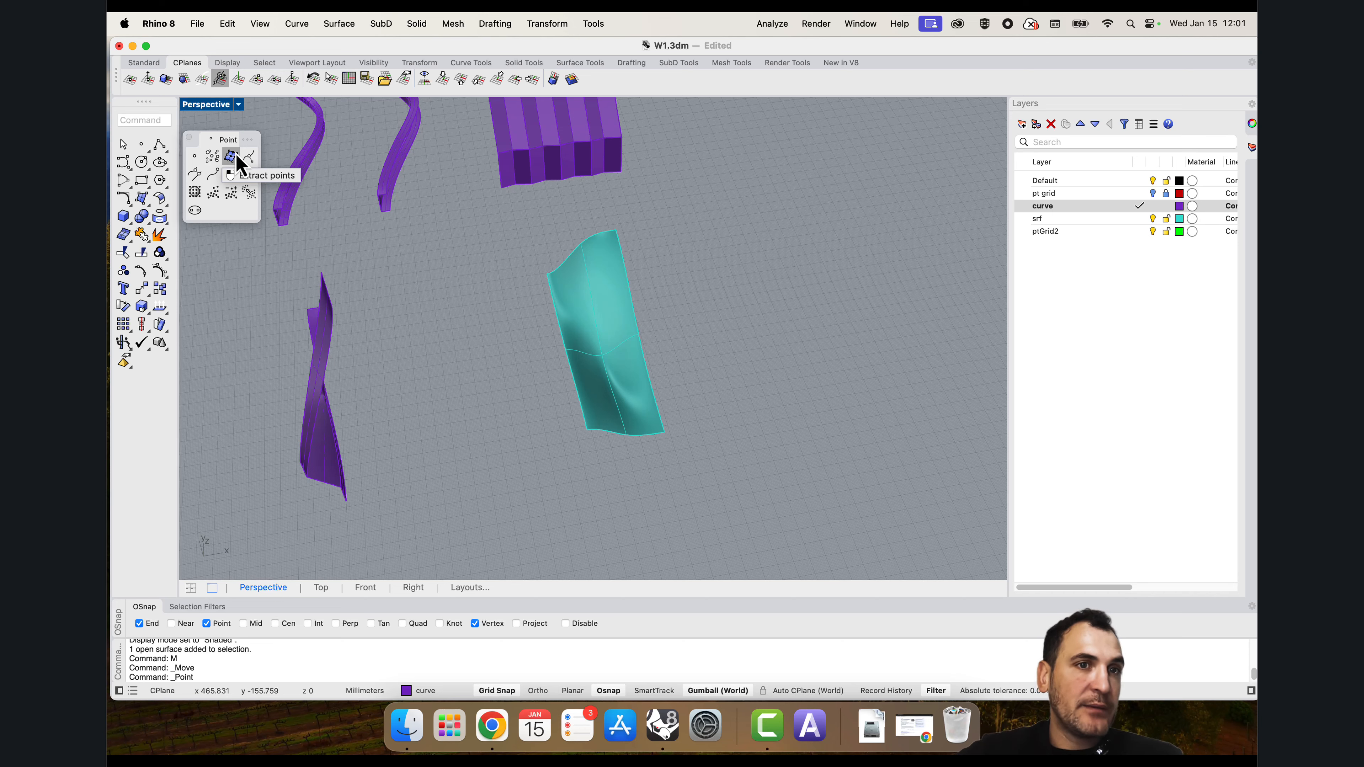
click(231, 157)
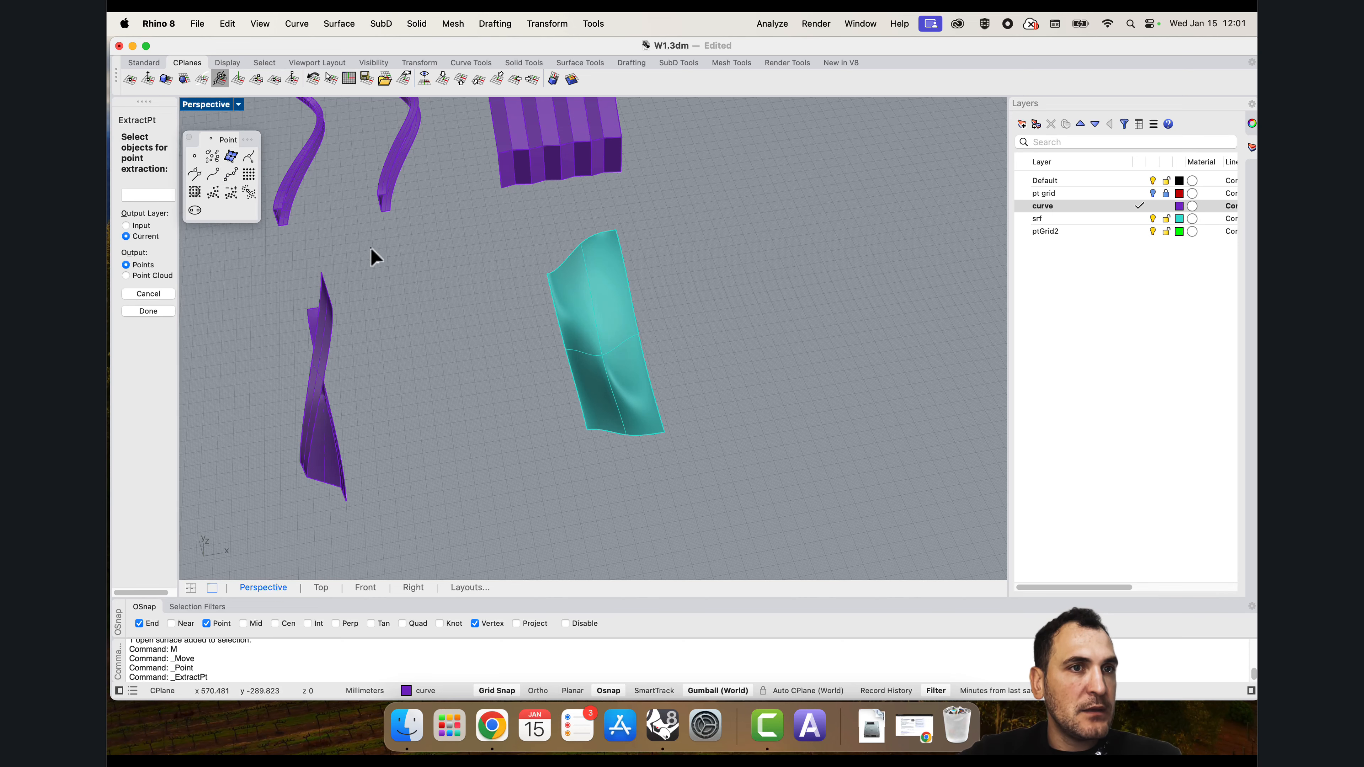
click(590, 303)
scroll(591, 304, up, 4)
key(Return)
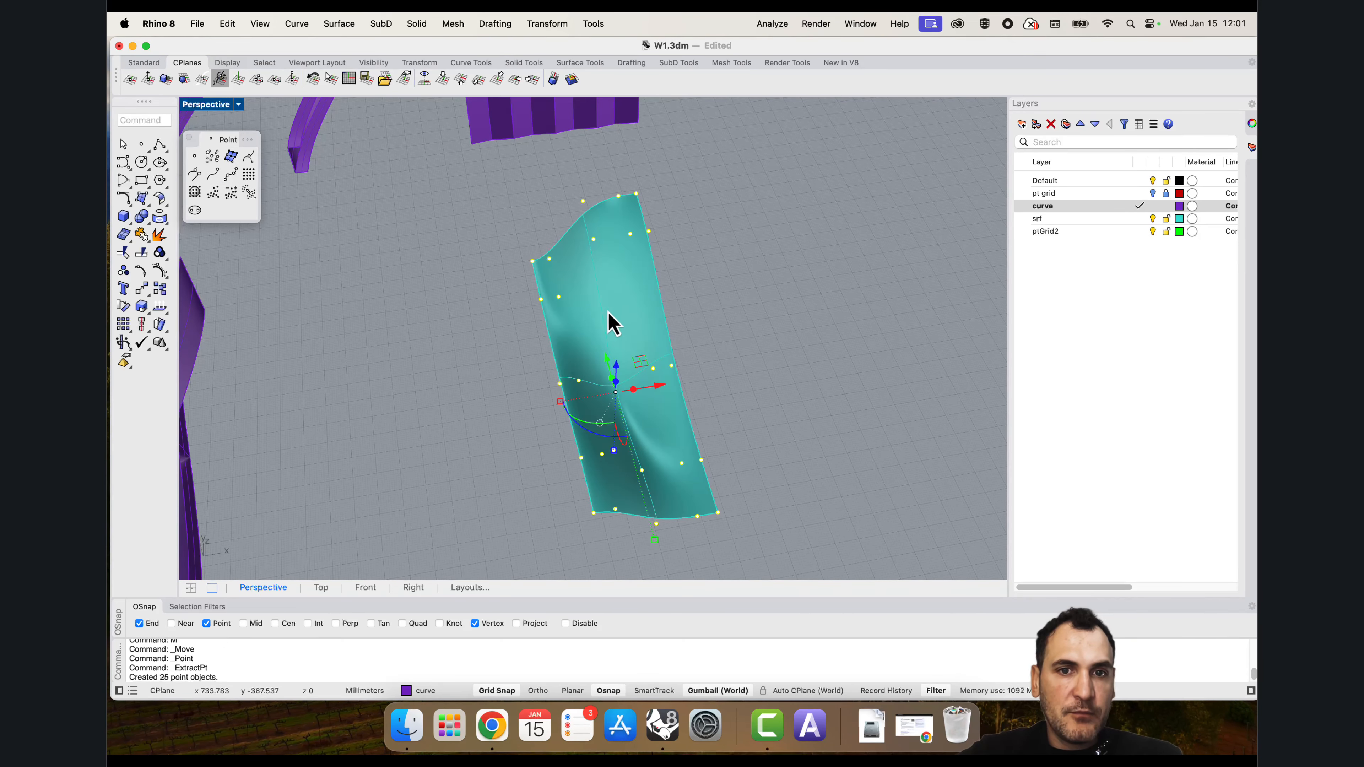
mouse_move(618, 339)
right_down()
mouse_move(605, 292)
mouse_move(658, 301)
mouse_move(603, 326)
right_up()
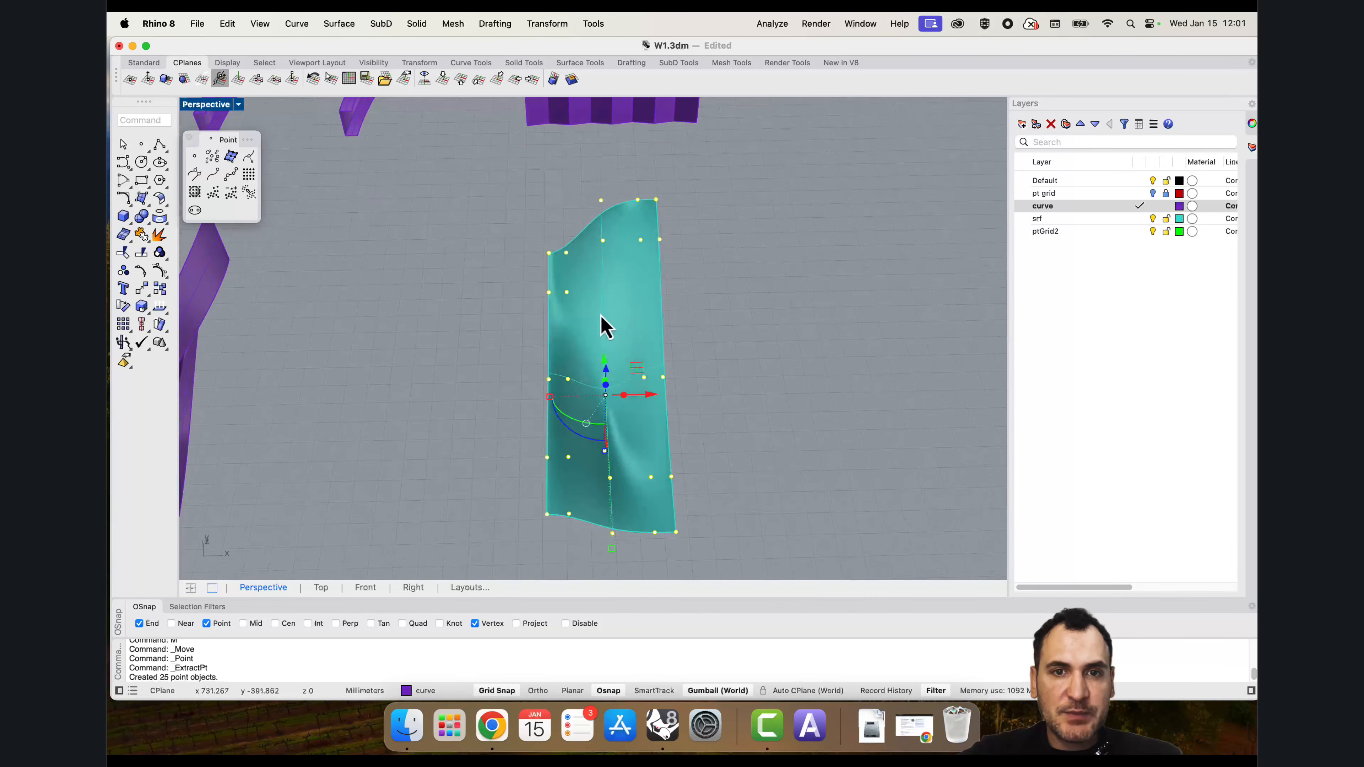
key(super+z)
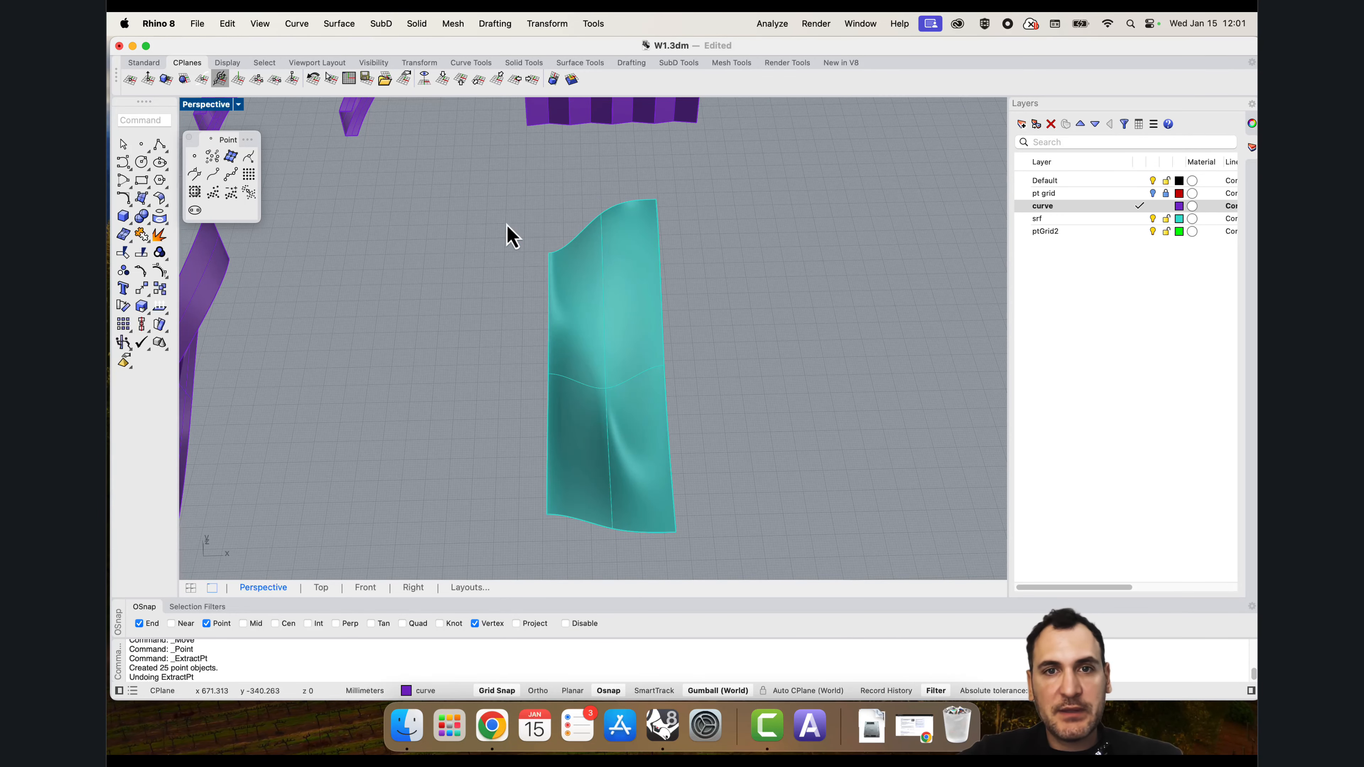
Step: Drape points over the teal surface in the Top view with DrapePt, using a spacing of 50
click(194, 192)
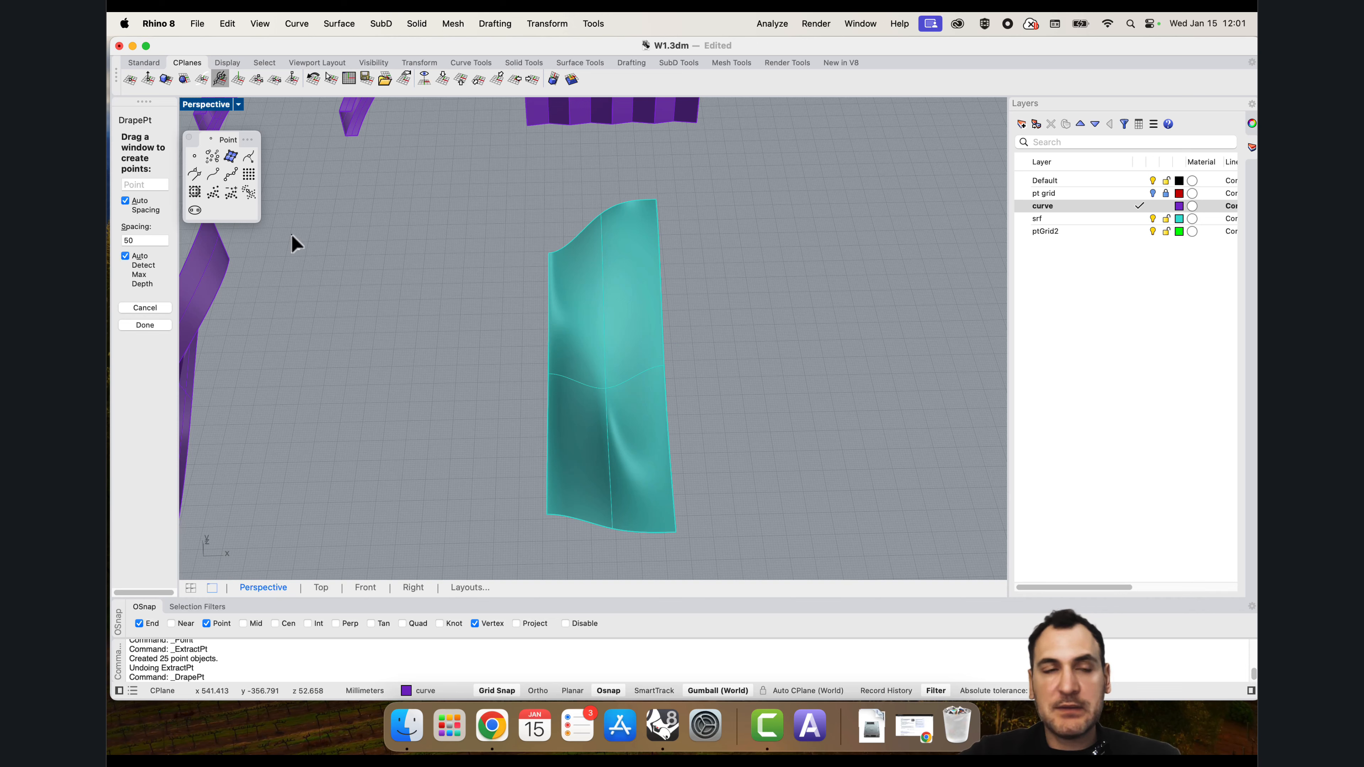
double_click(206, 104)
double_click(191, 105)
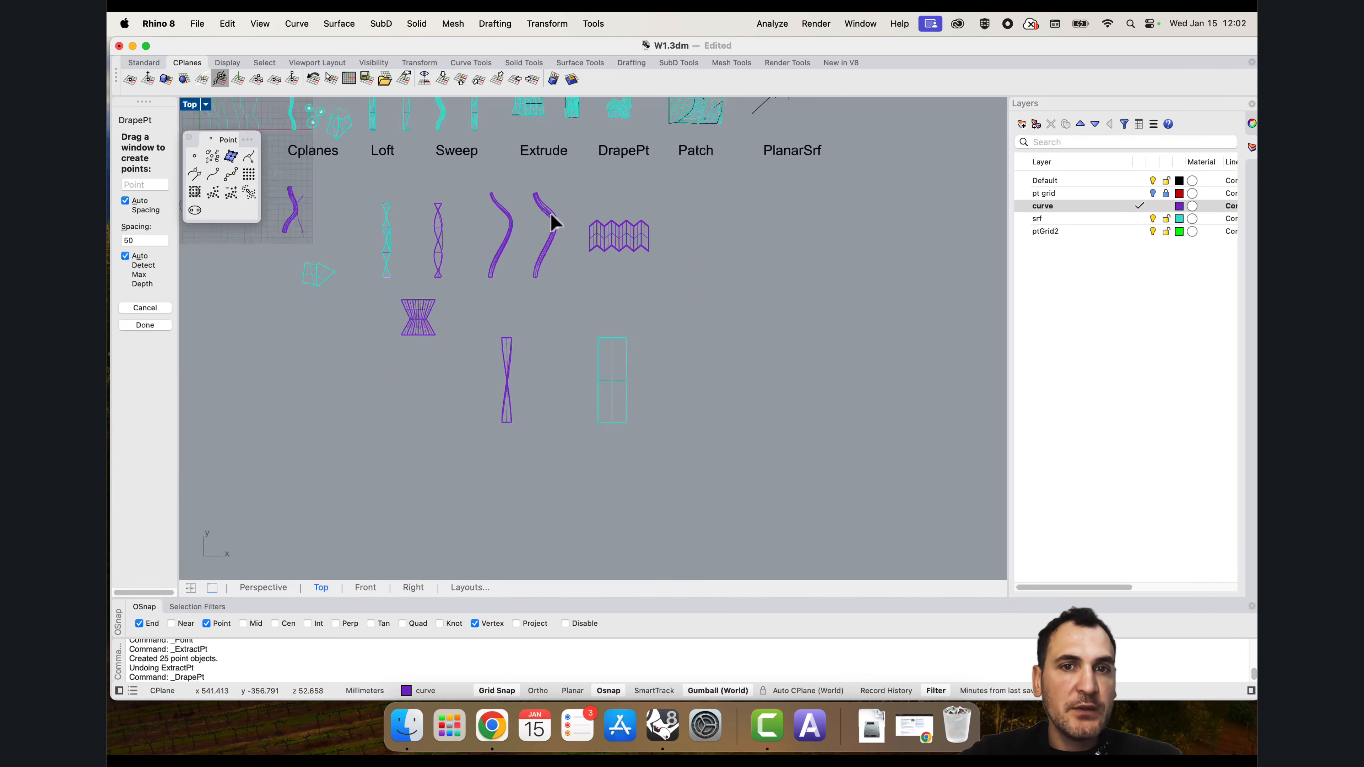
scroll(612, 342, up, 5)
right_drag(547, 288, 616, 335)
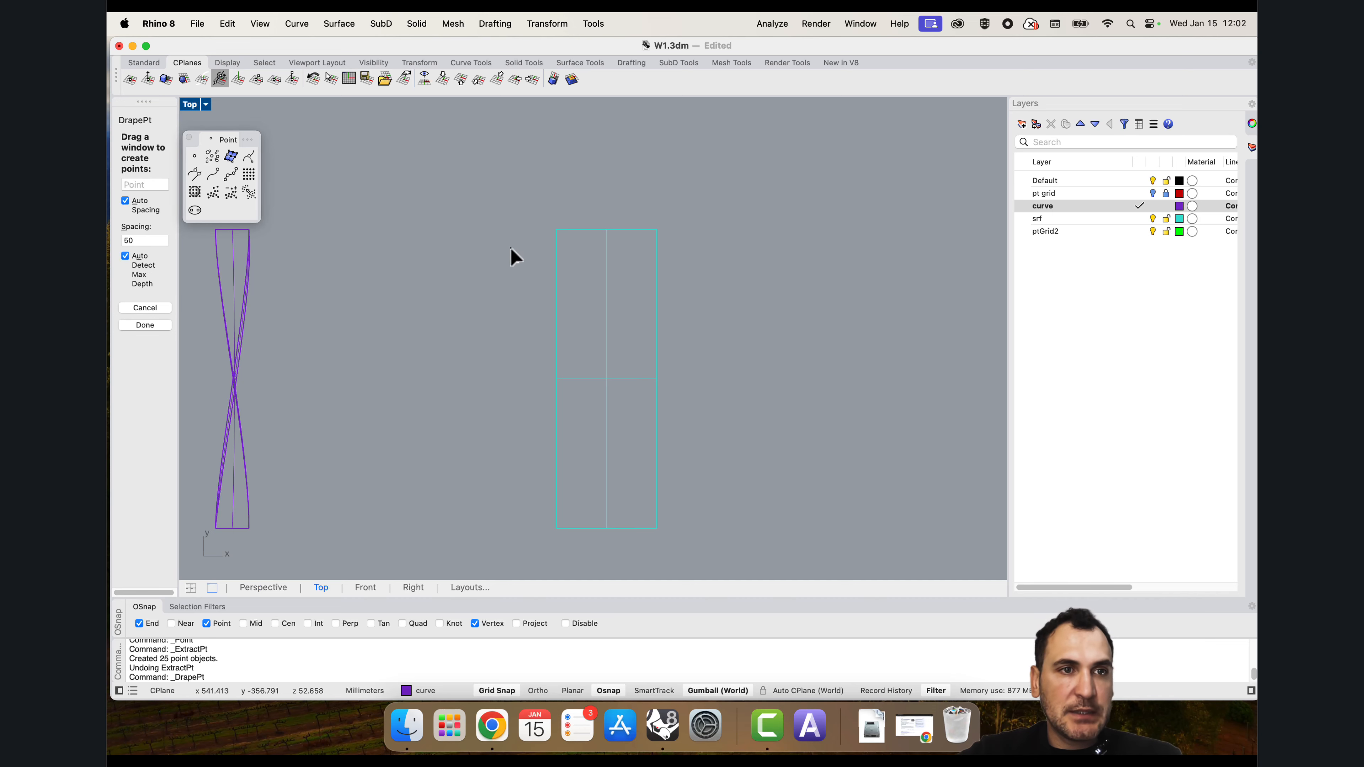
scroll(558, 249, down, 2)
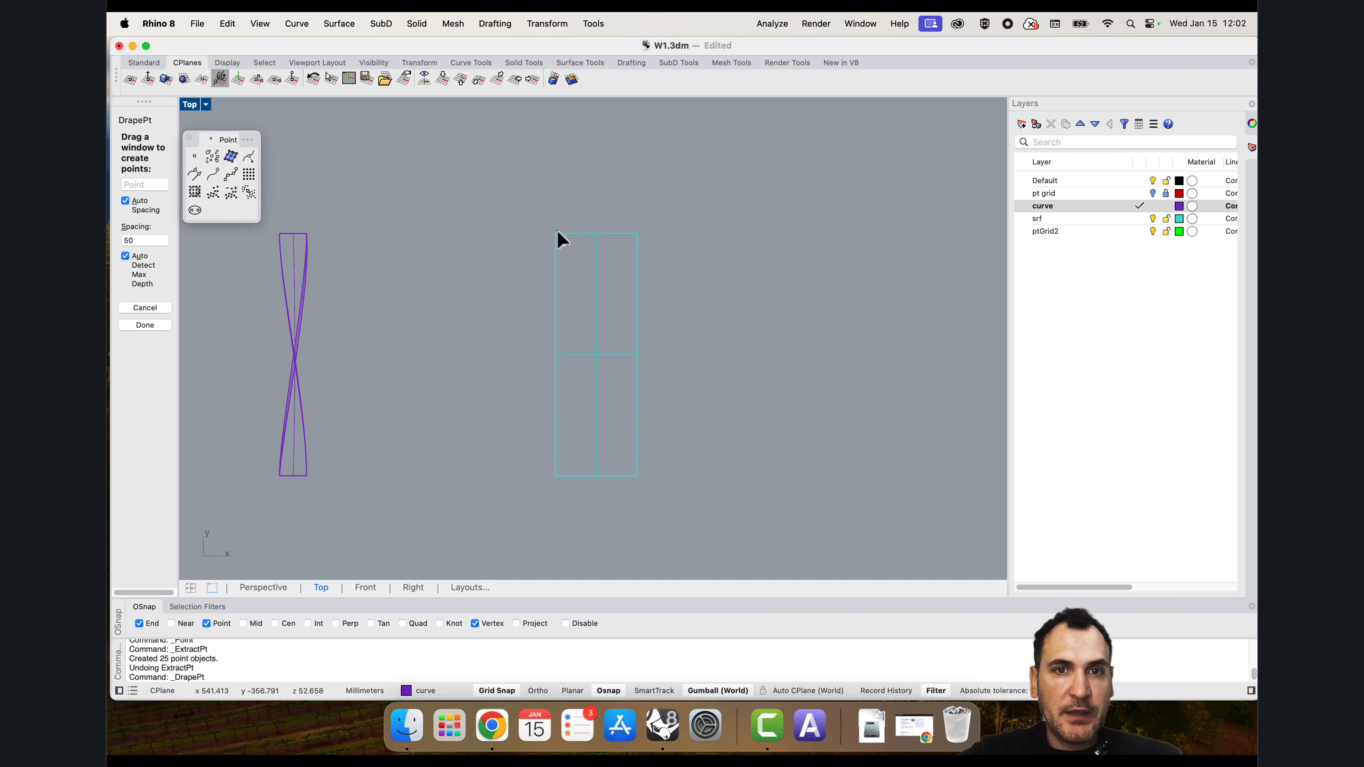
drag(545, 221, 662, 497)
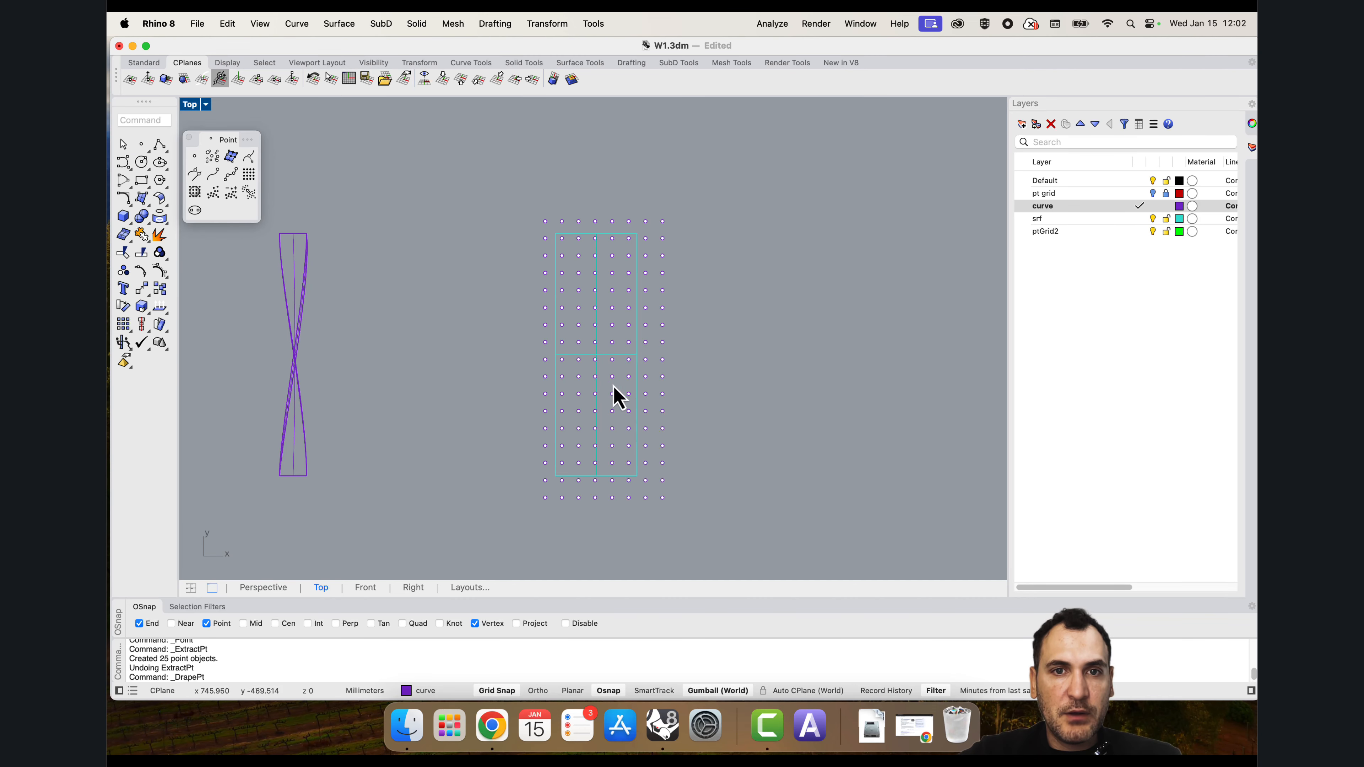
Step: Delete the draped points that fell on the ground outside the teal surface's outline
scroll(587, 277, up, 2)
scroll(547, 206, down, 2)
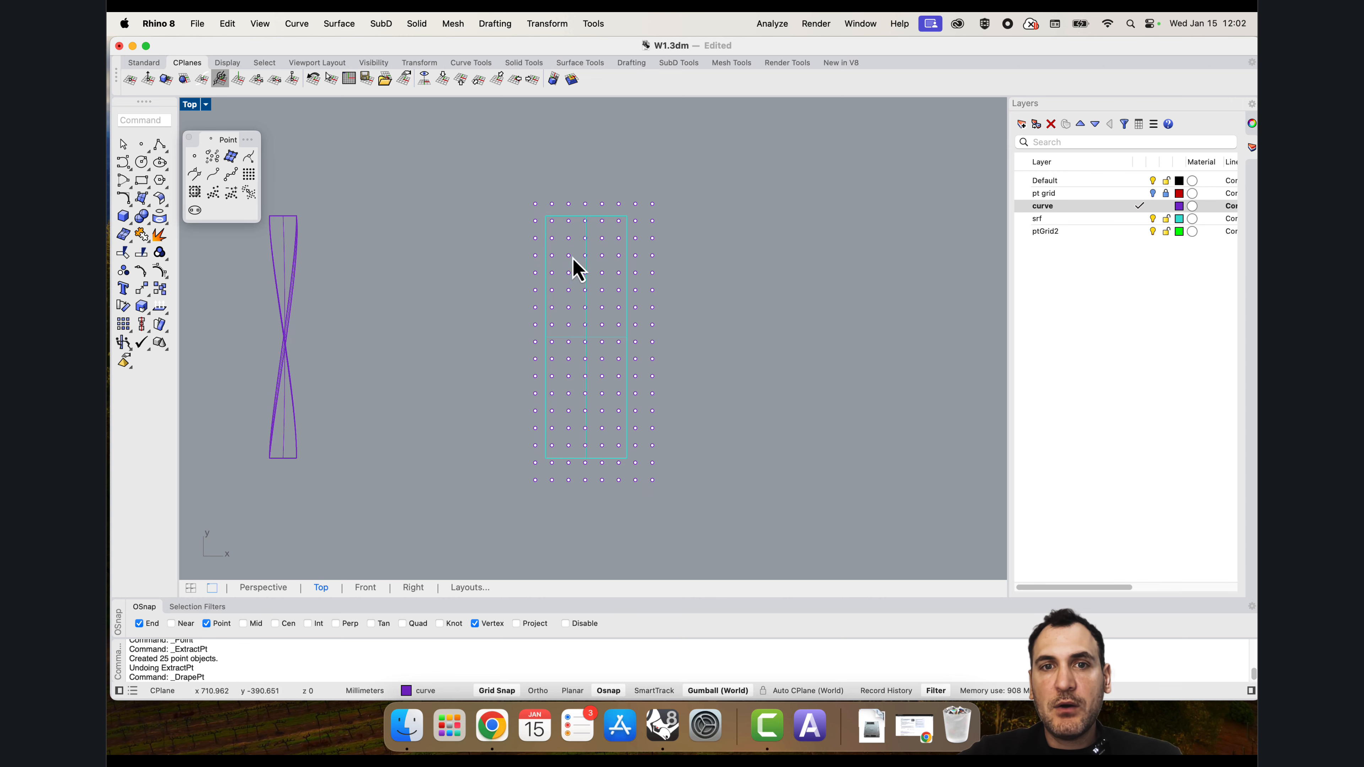
double_click(200, 104)
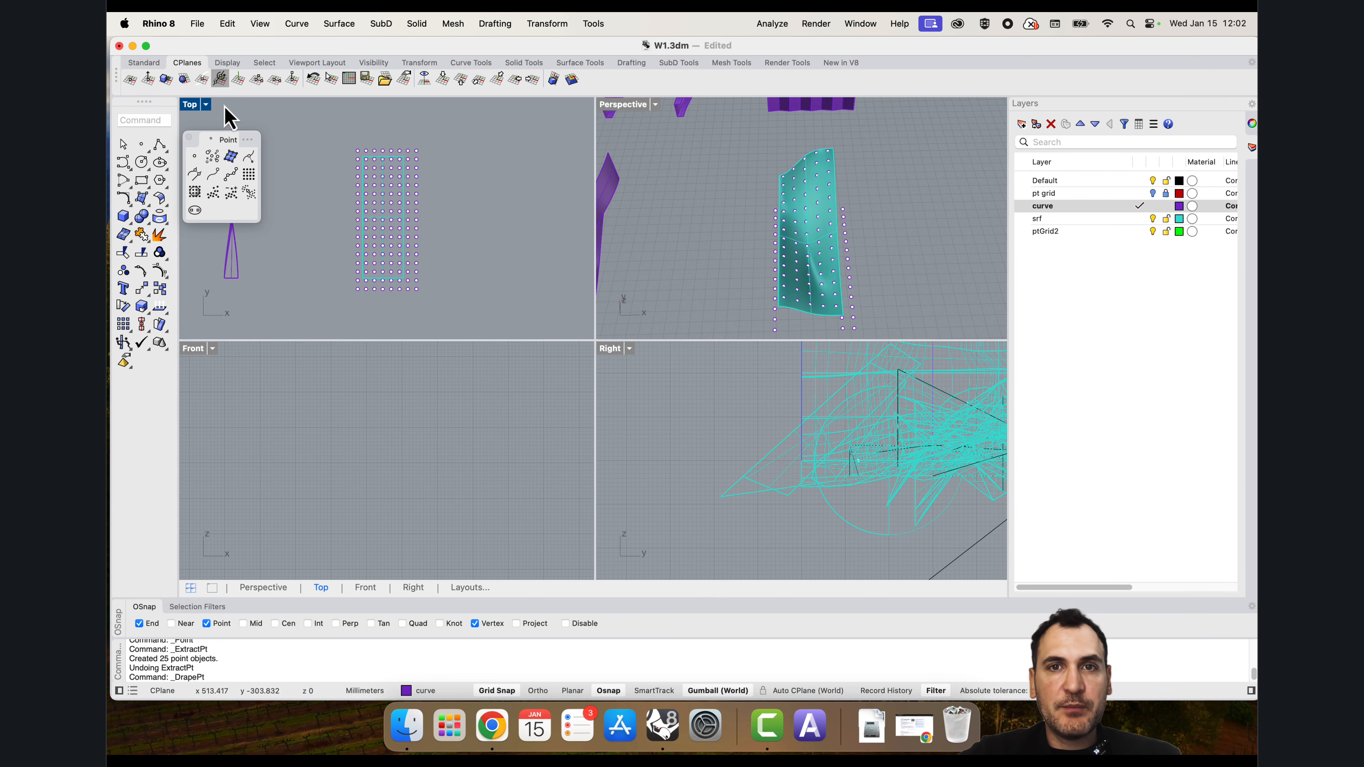
double_click(612, 105)
right_drag(641, 215, 588, 280)
scroll(577, 268, up, 5)
scroll(582, 269, down, 5)
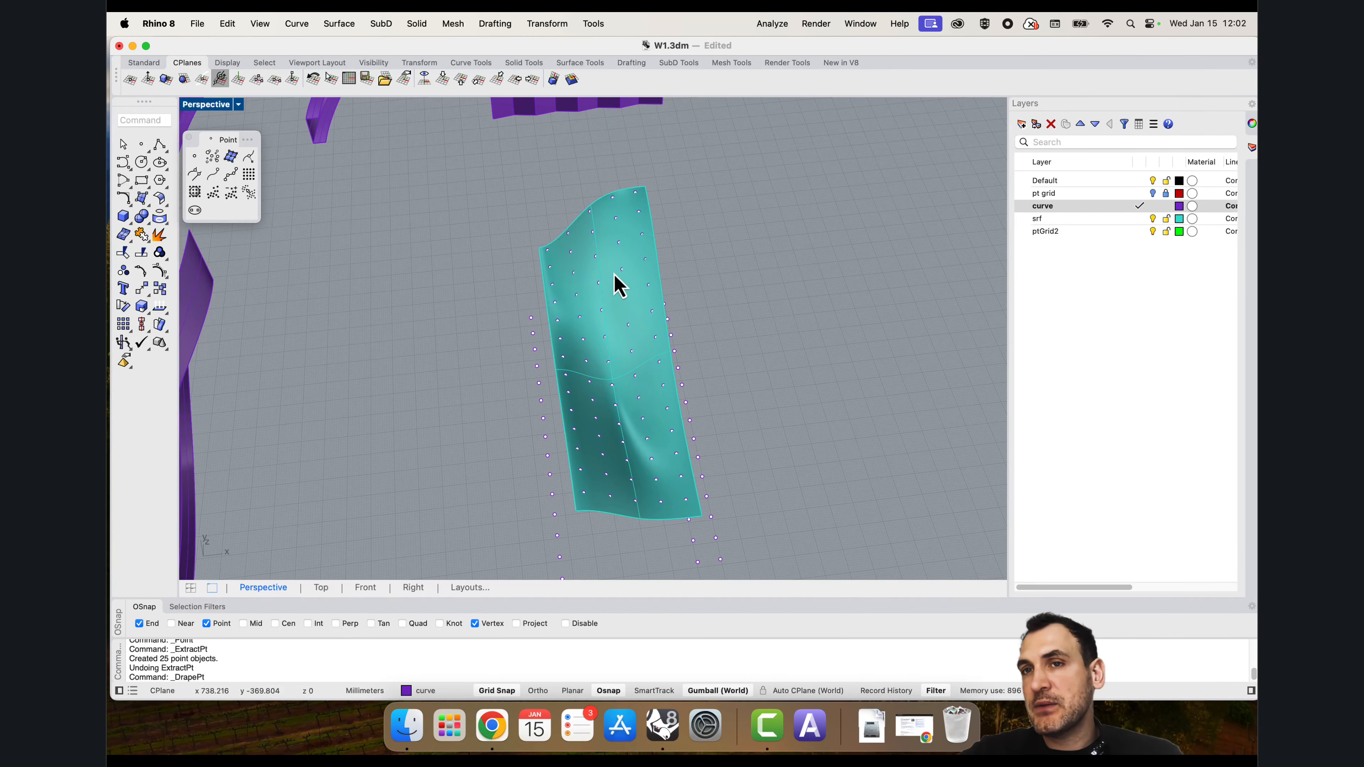
scroll(671, 253, down, 2)
right_drag(681, 345, 678, 299)
drag(476, 388, 476, 386)
key(Delete)
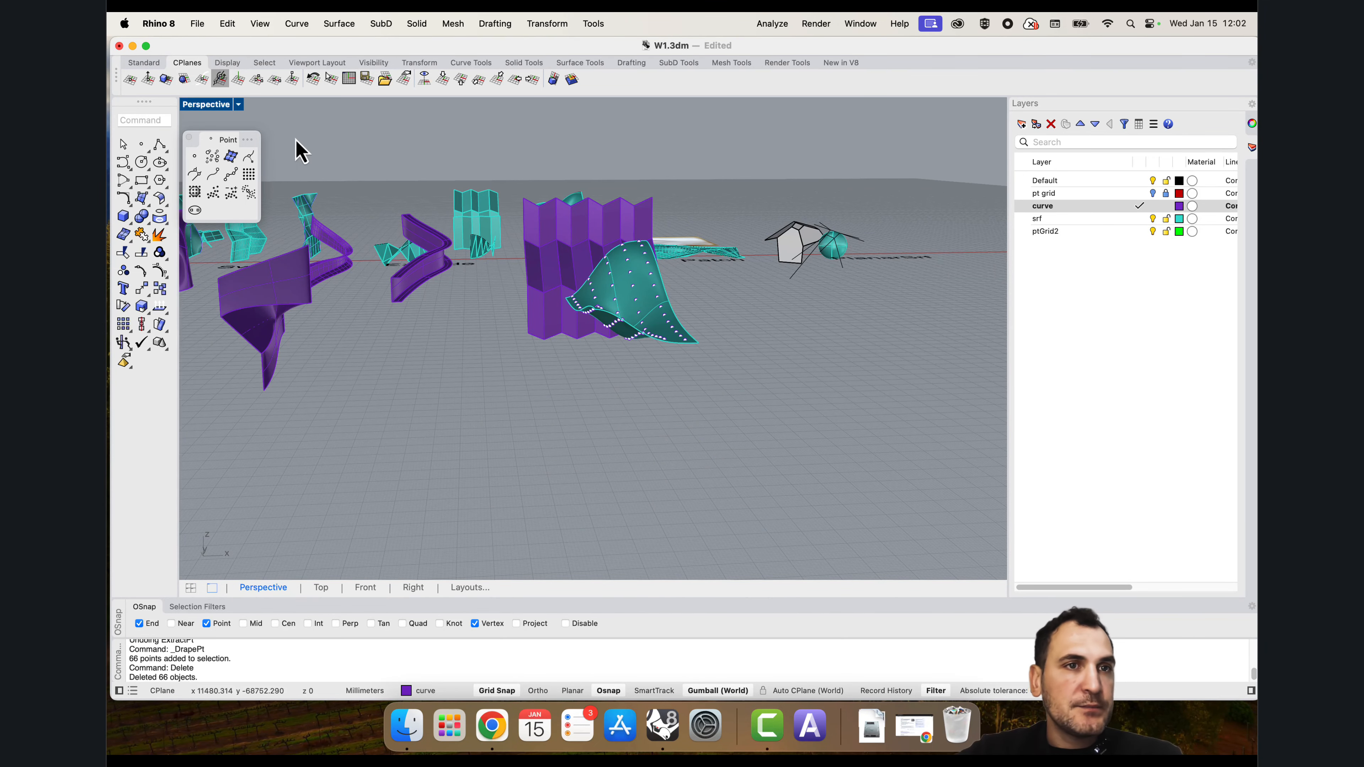
Step: Return to the Top view and undo both the point deletion and the DrapePt operation
double_click(195, 106)
double_click(191, 106)
key(super+z)
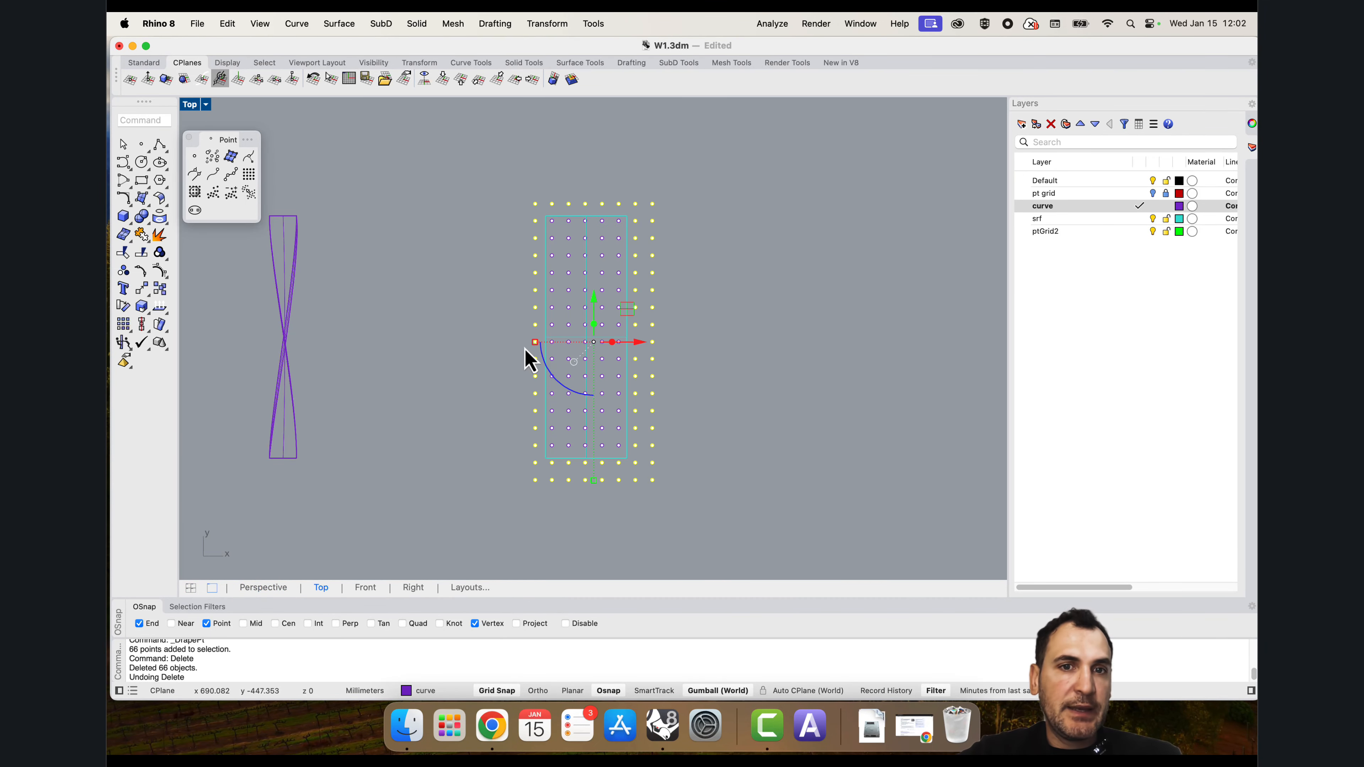
key(super+z)
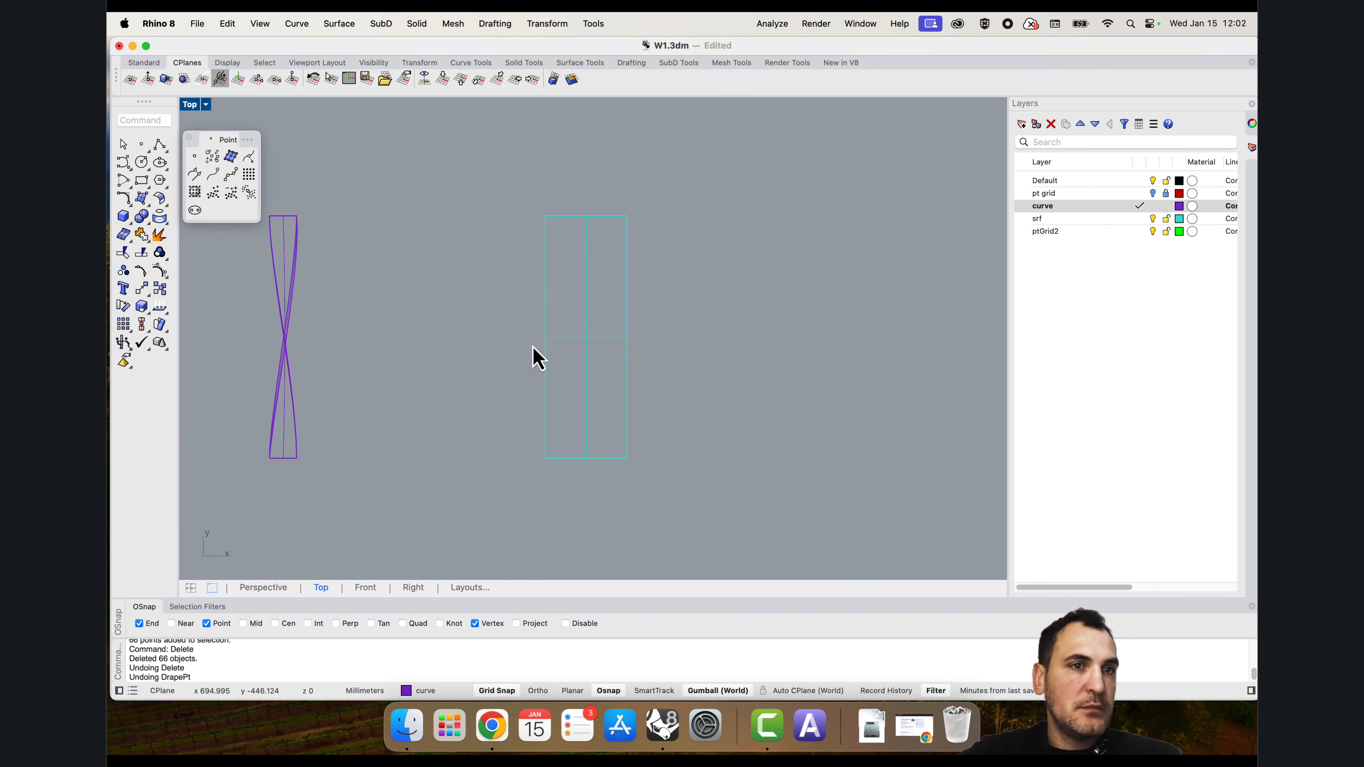
Step: Try draping points over the teal surface with a spacing of 150, and undo the result
click(195, 192)
double_click(129, 240)
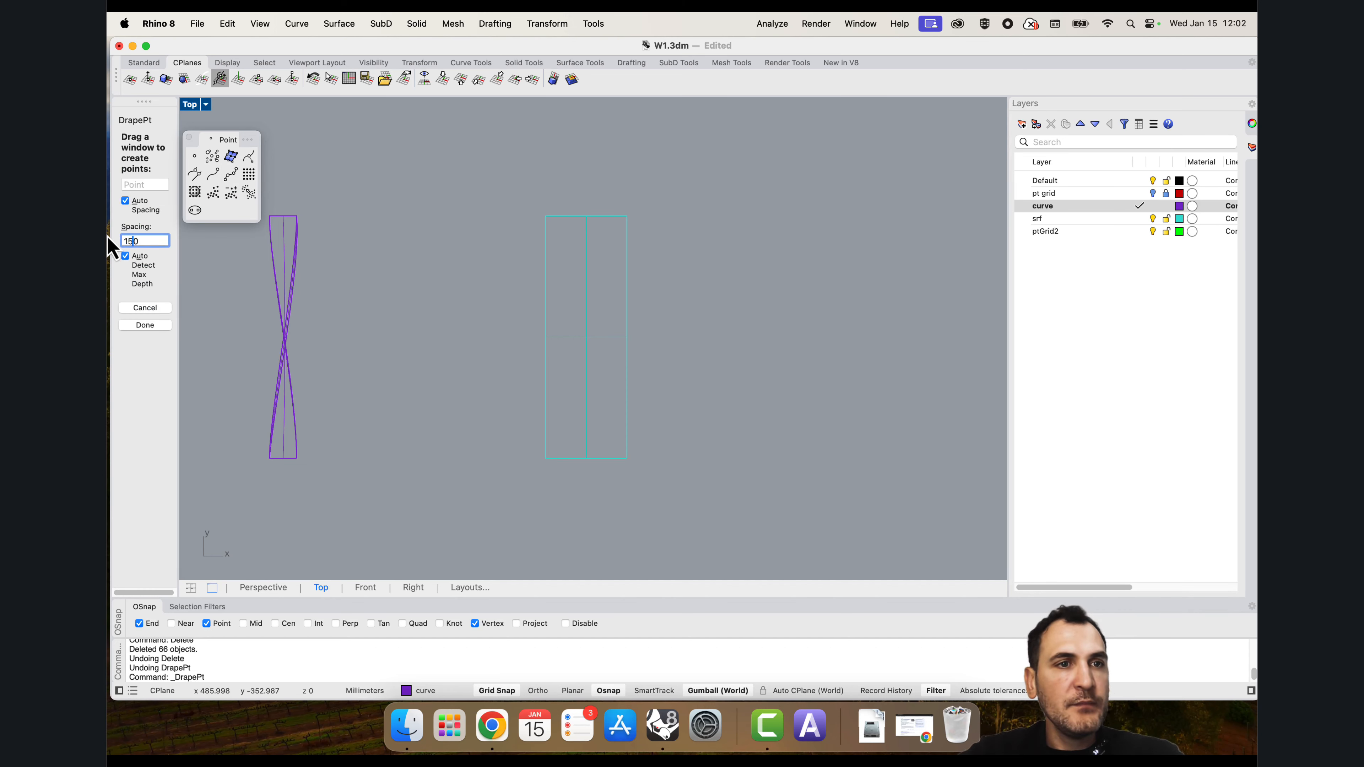
text(150)
key(Return)
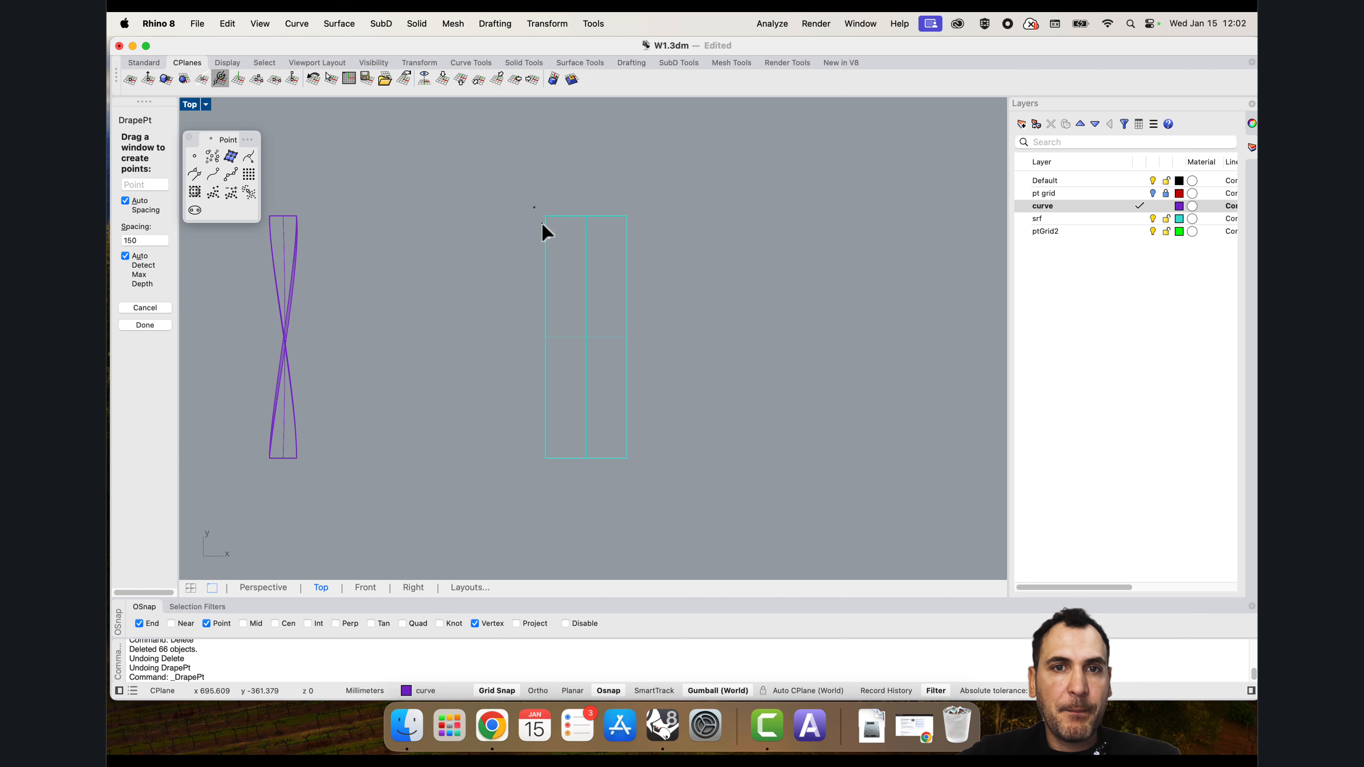
drag(541, 221, 645, 476)
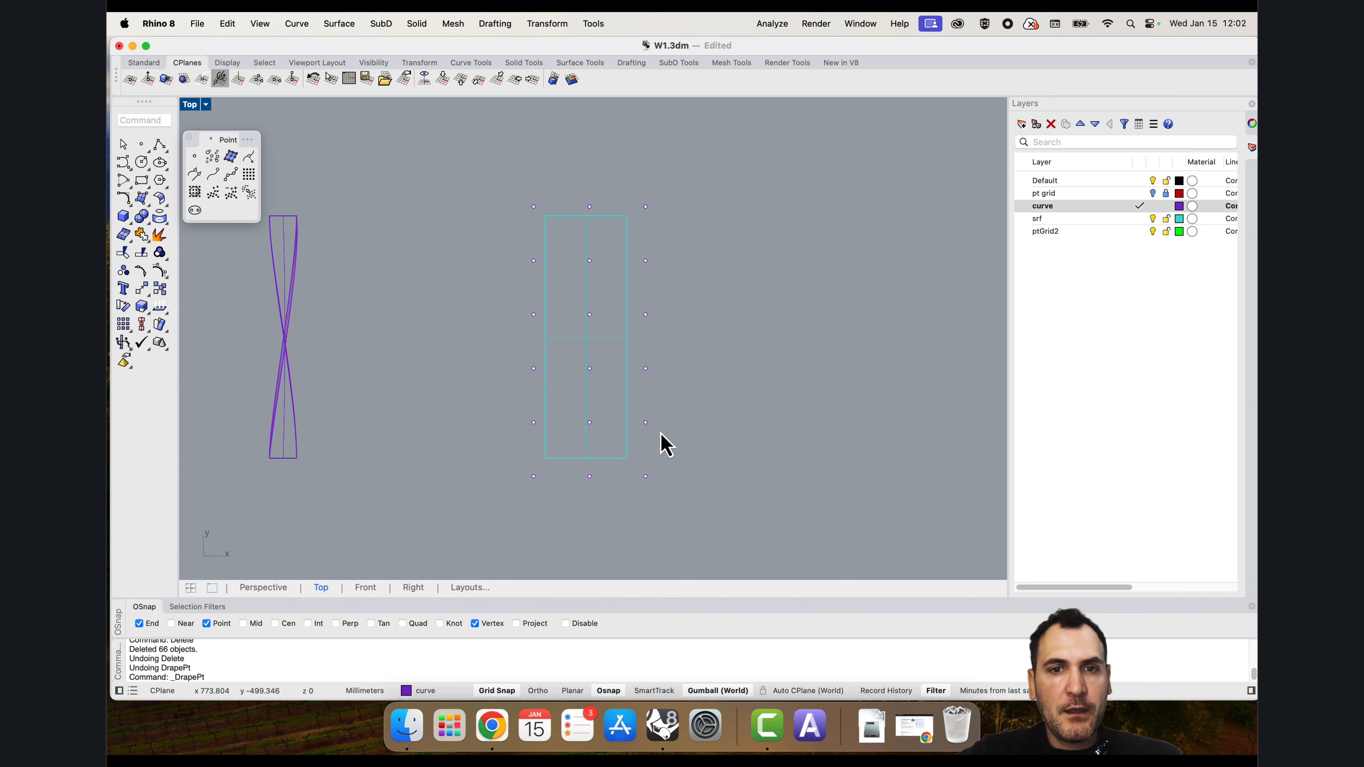
key(super+z)
Step: Try draping points over the teal surface with a spacing of 100, and undo the result
key(Return)
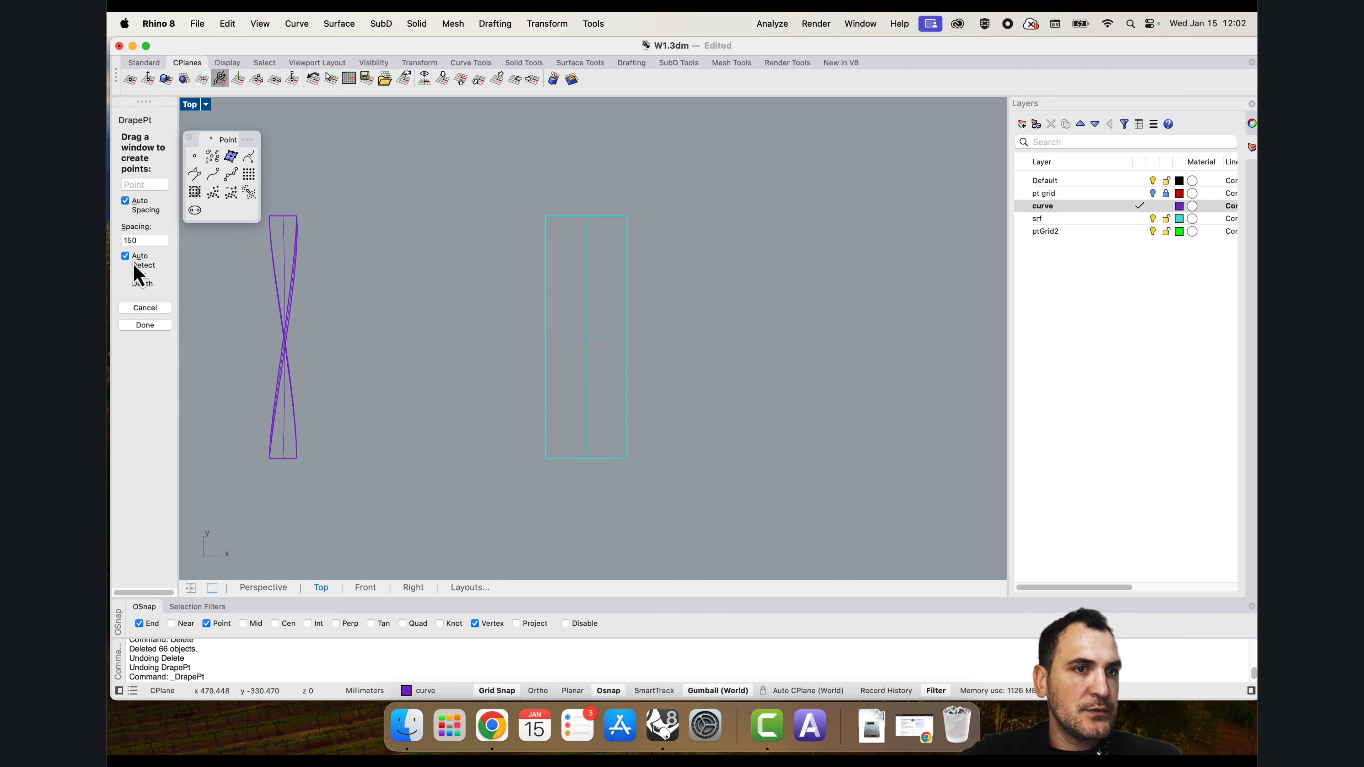
click(126, 240)
key(Return)
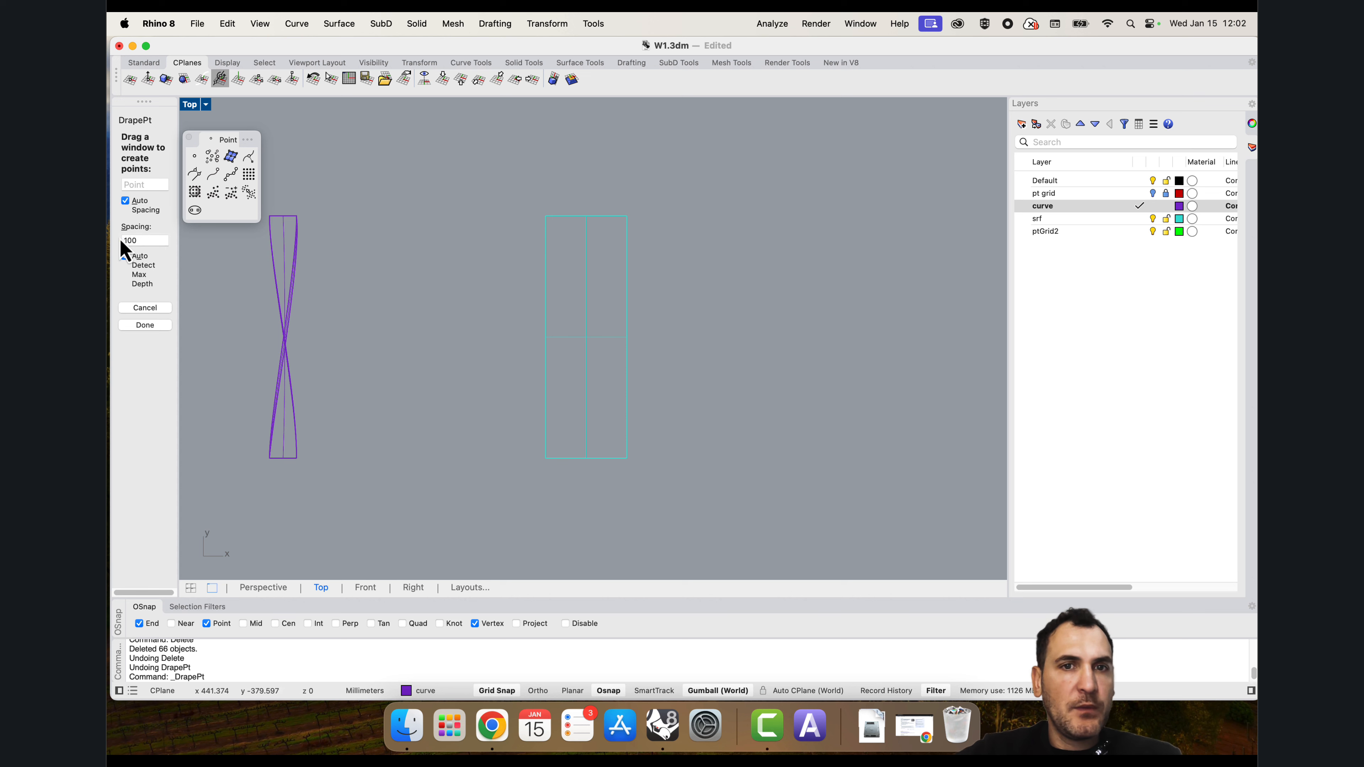
drag(543, 223, 646, 482)
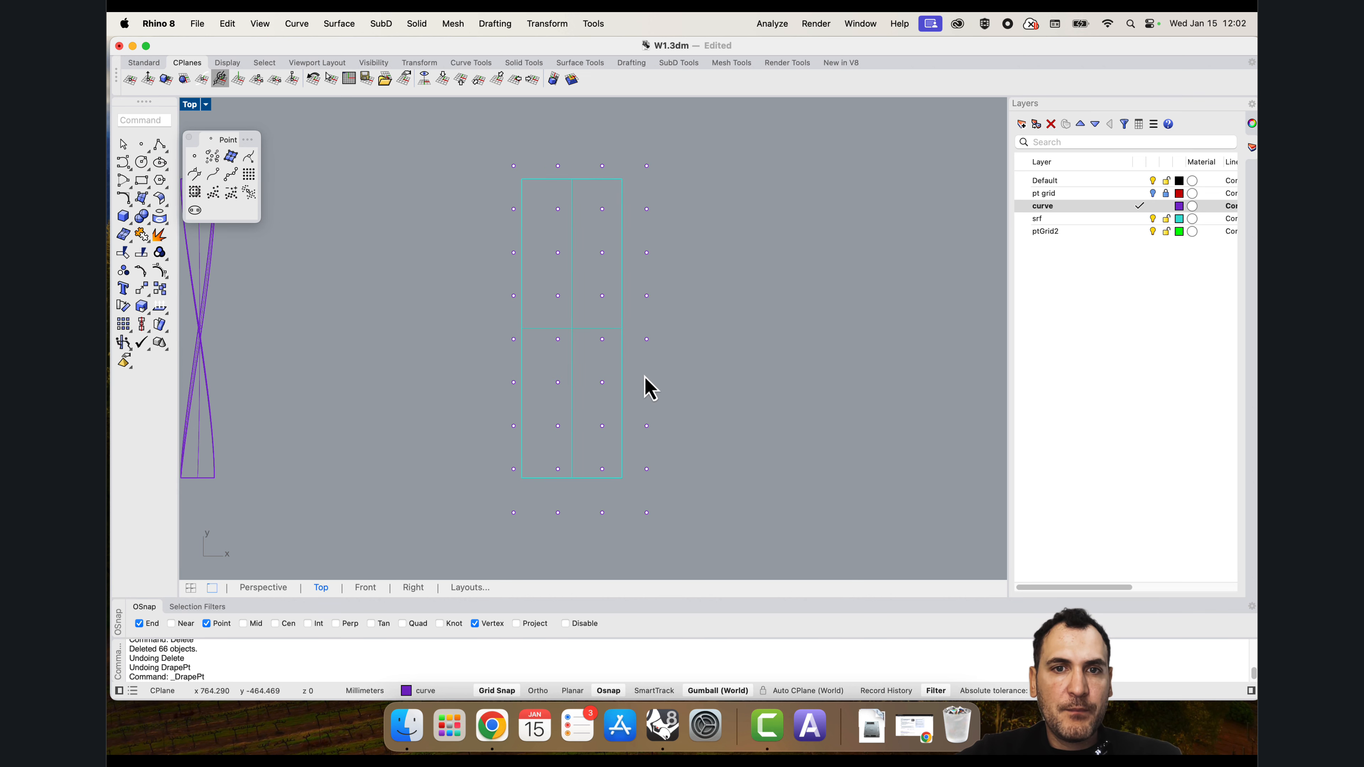
key(super+z)
Step: Drape points over the whole teal surface in the Top view with a spacing of 70
key(Return)
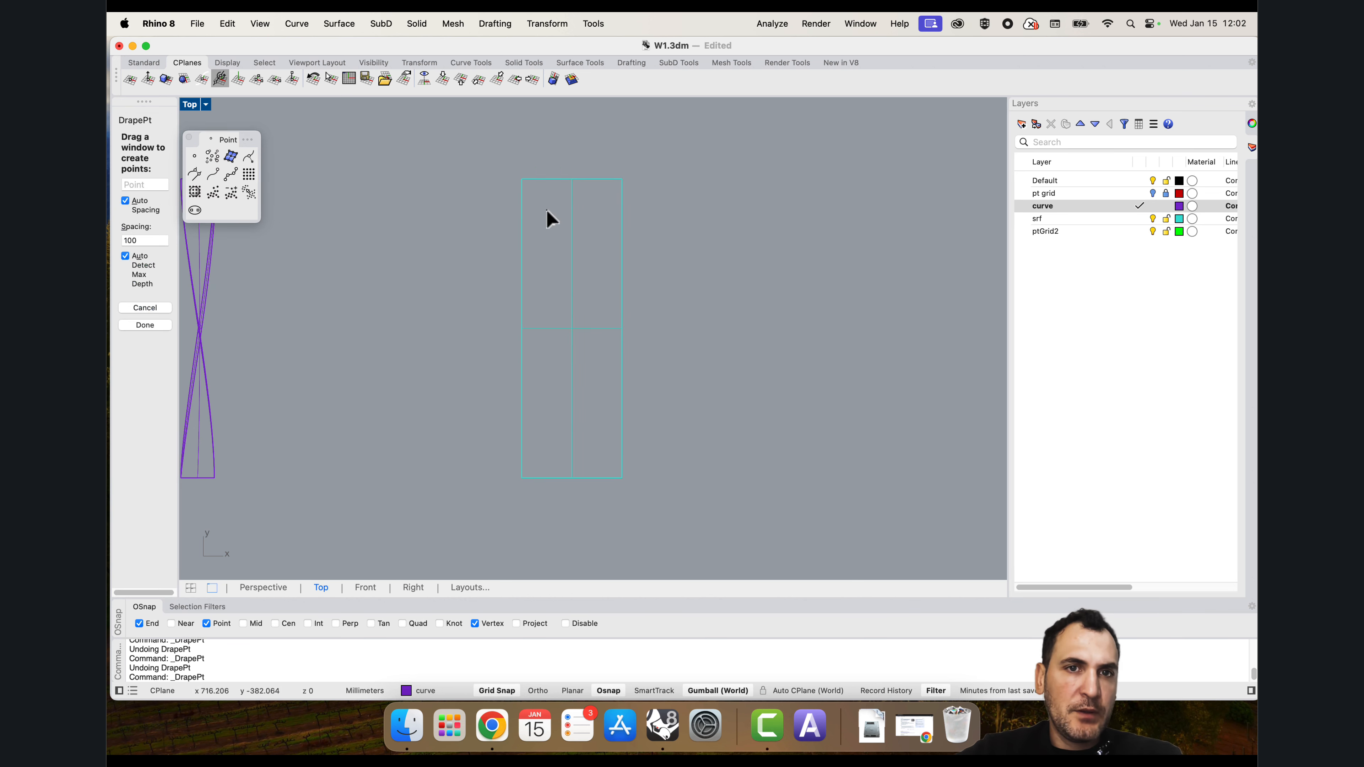
click(131, 240)
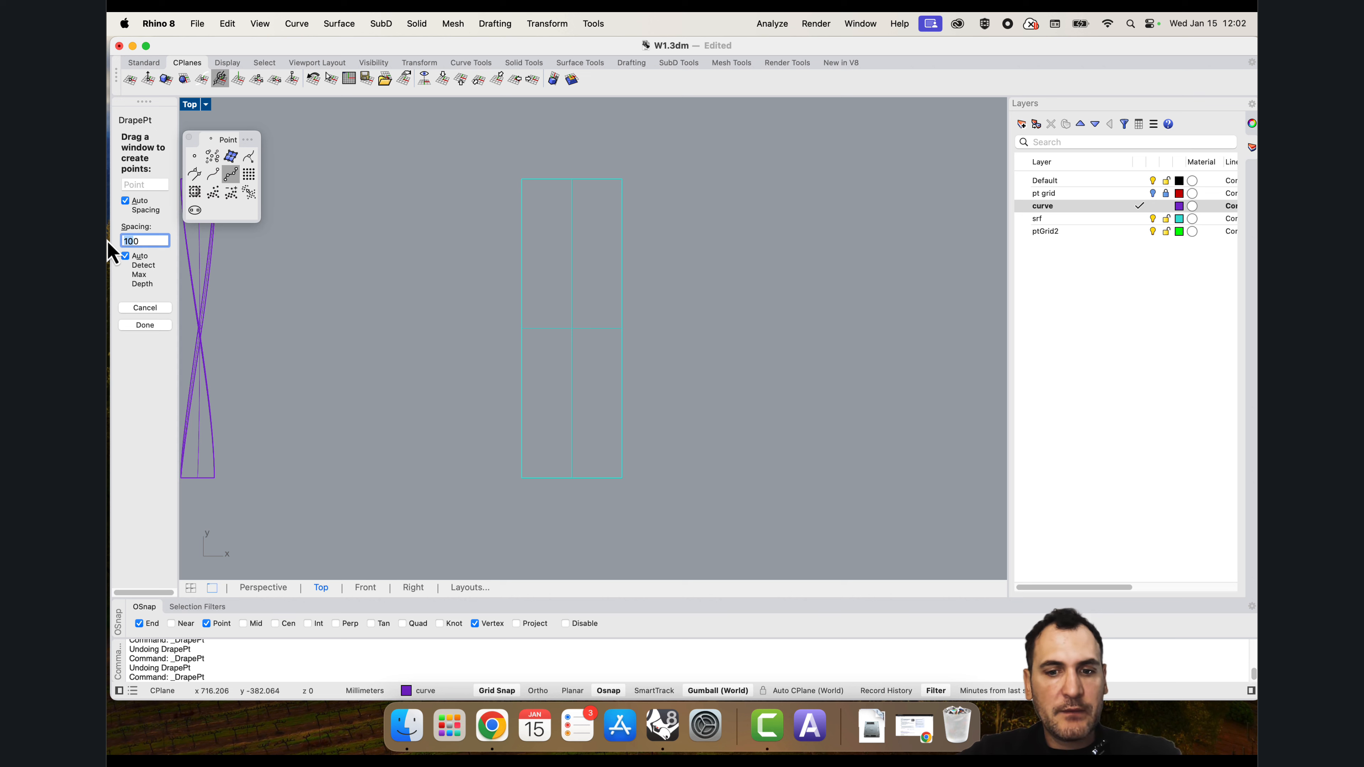
key(Return)
drag(501, 168, 638, 491)
key(Return)
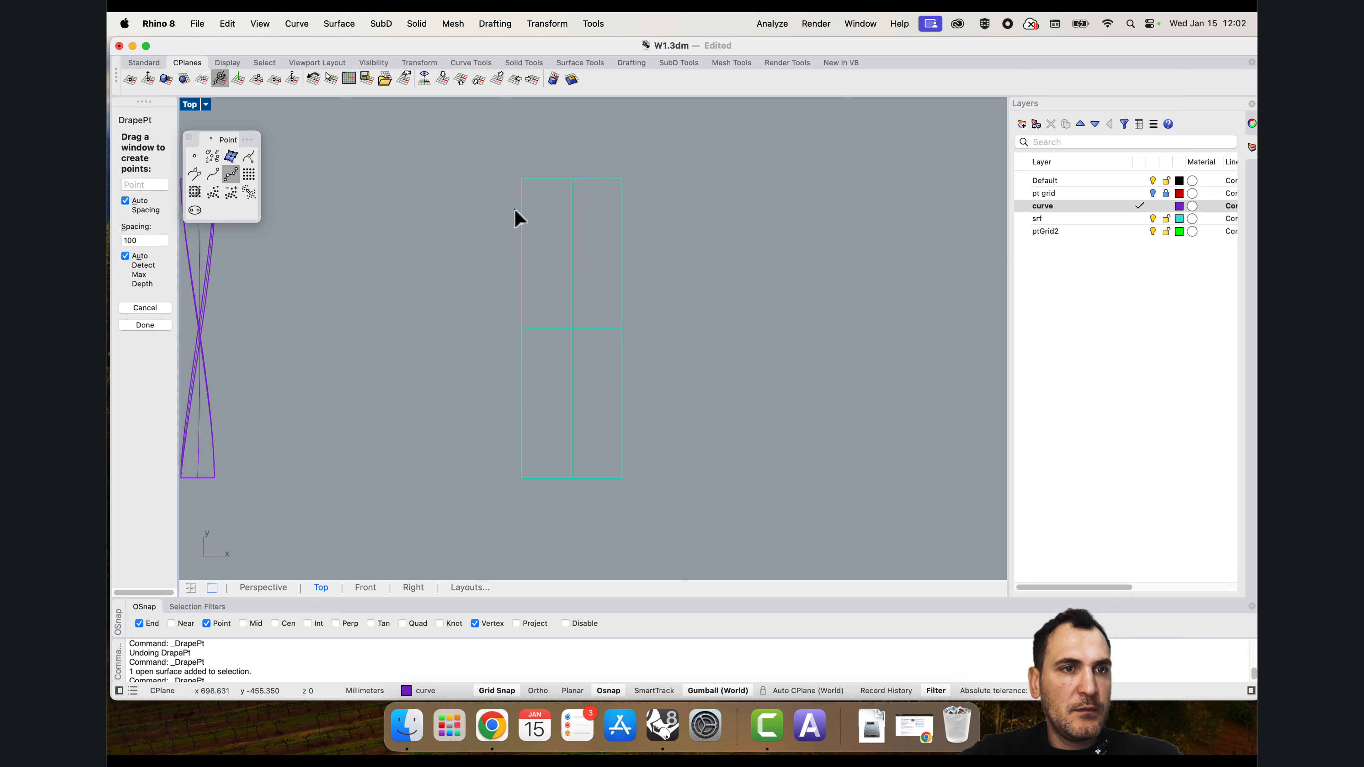
click(144, 241)
text(70)
key(Return)
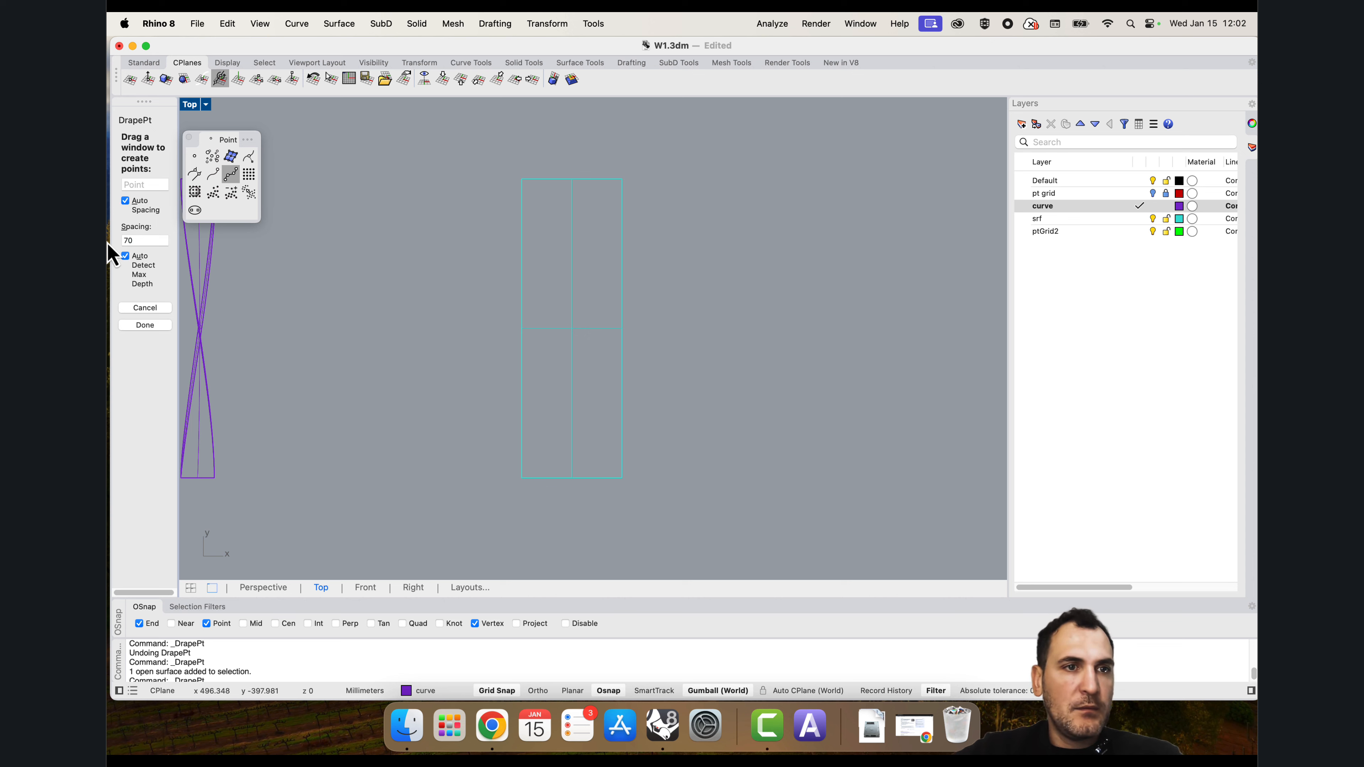
drag(526, 234, 634, 490)
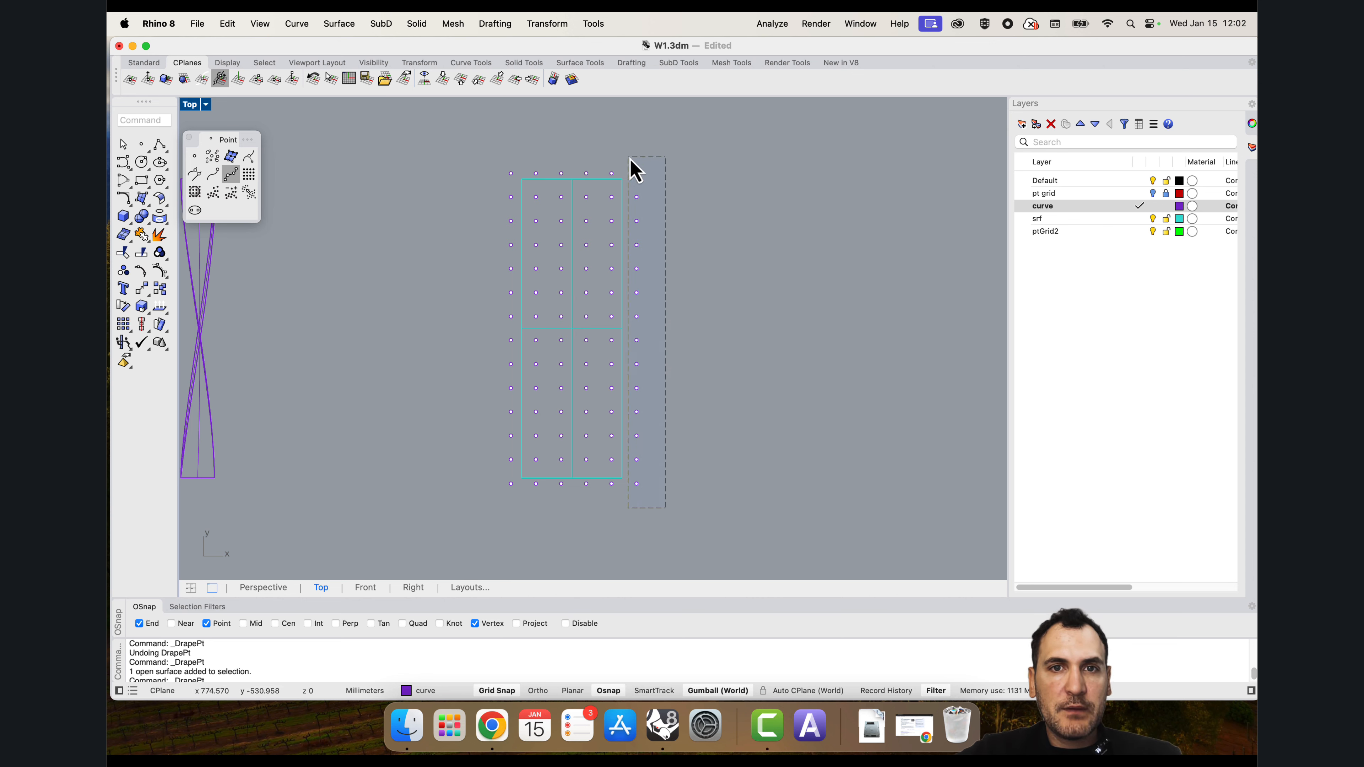
Step: Delete the draped points lying on the ground around the surface in the Perspective view, keeping those on the surface
double_click(195, 109)
double_click(630, 107)
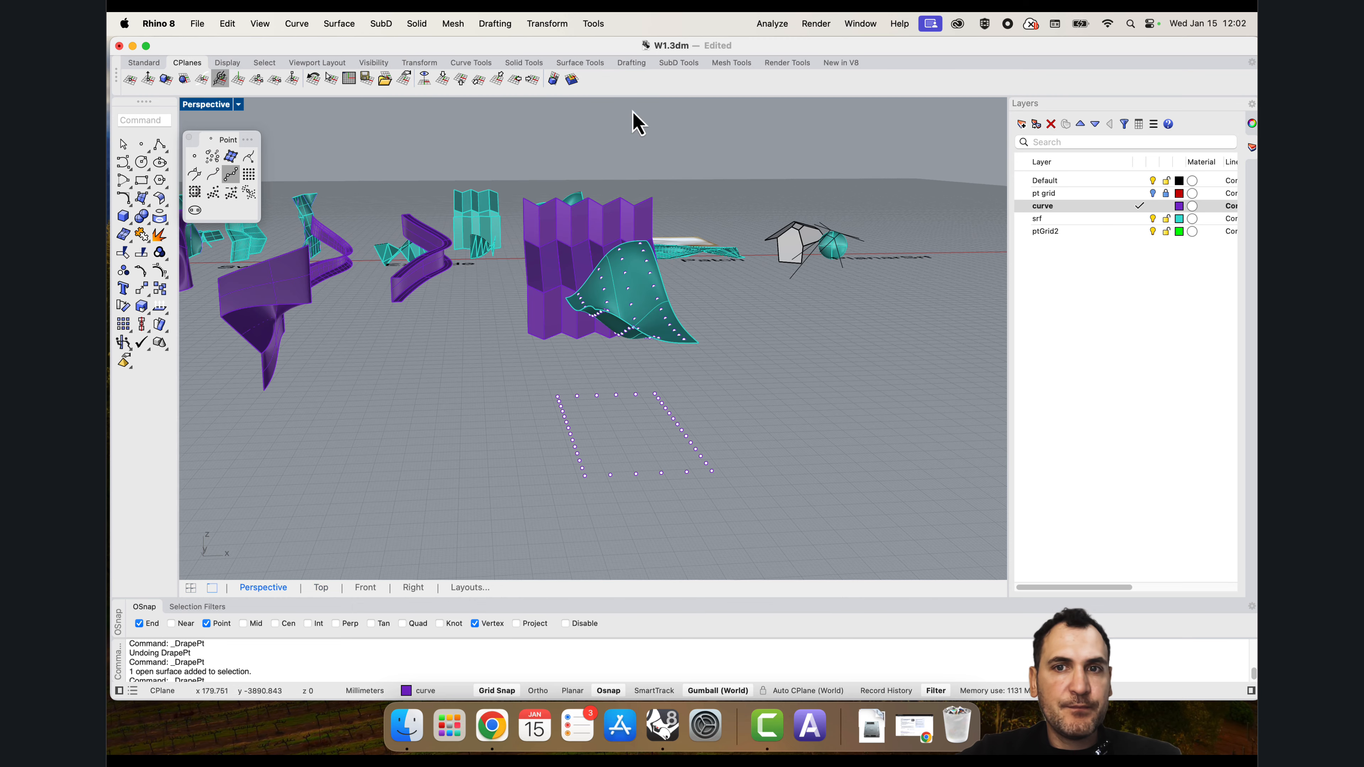
right_drag(632, 255, 696, 361)
drag(515, 379, 515, 377)
key(Delete)
right_drag(646, 456, 664, 367)
scroll(665, 366, up, 2)
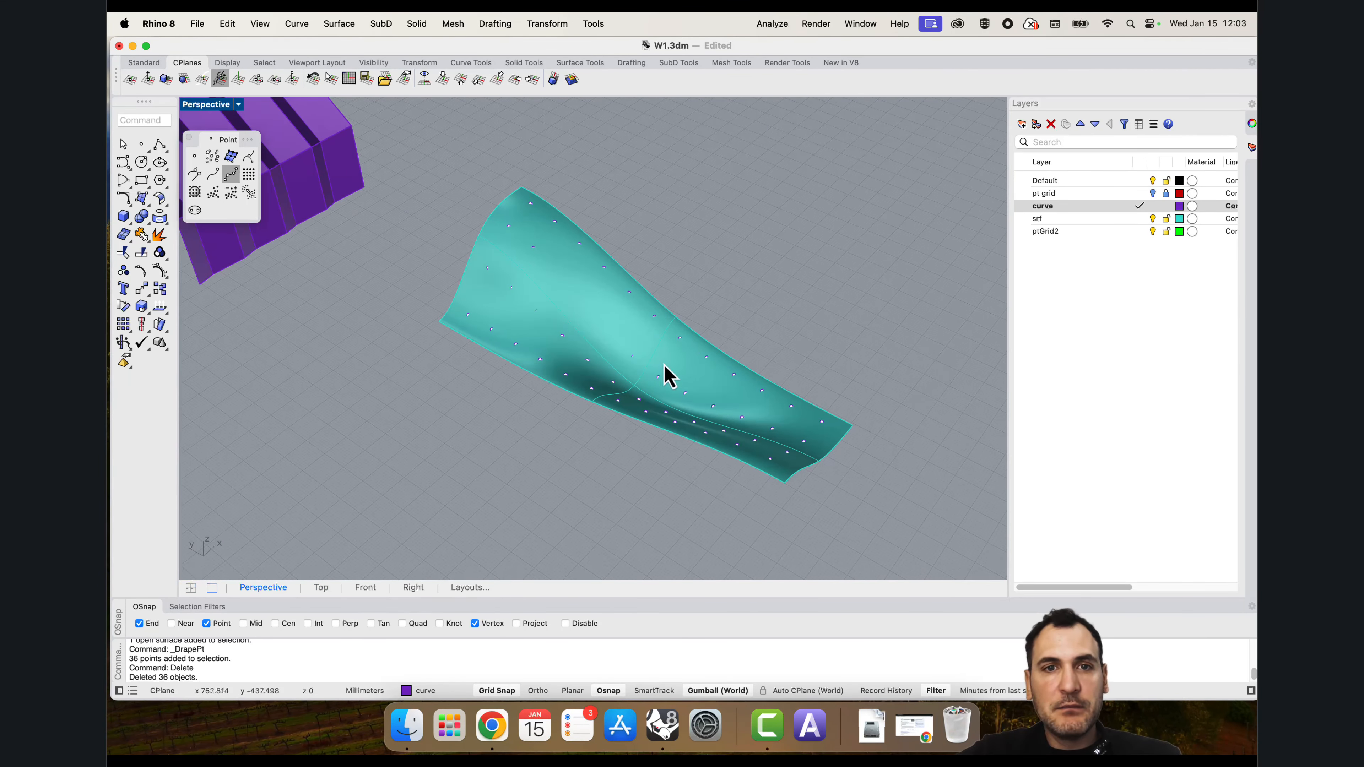
Step: Drape a second set of points over the teal surface from the Perspective view with a spacing of 150
key(Return)
double_click(159, 240)
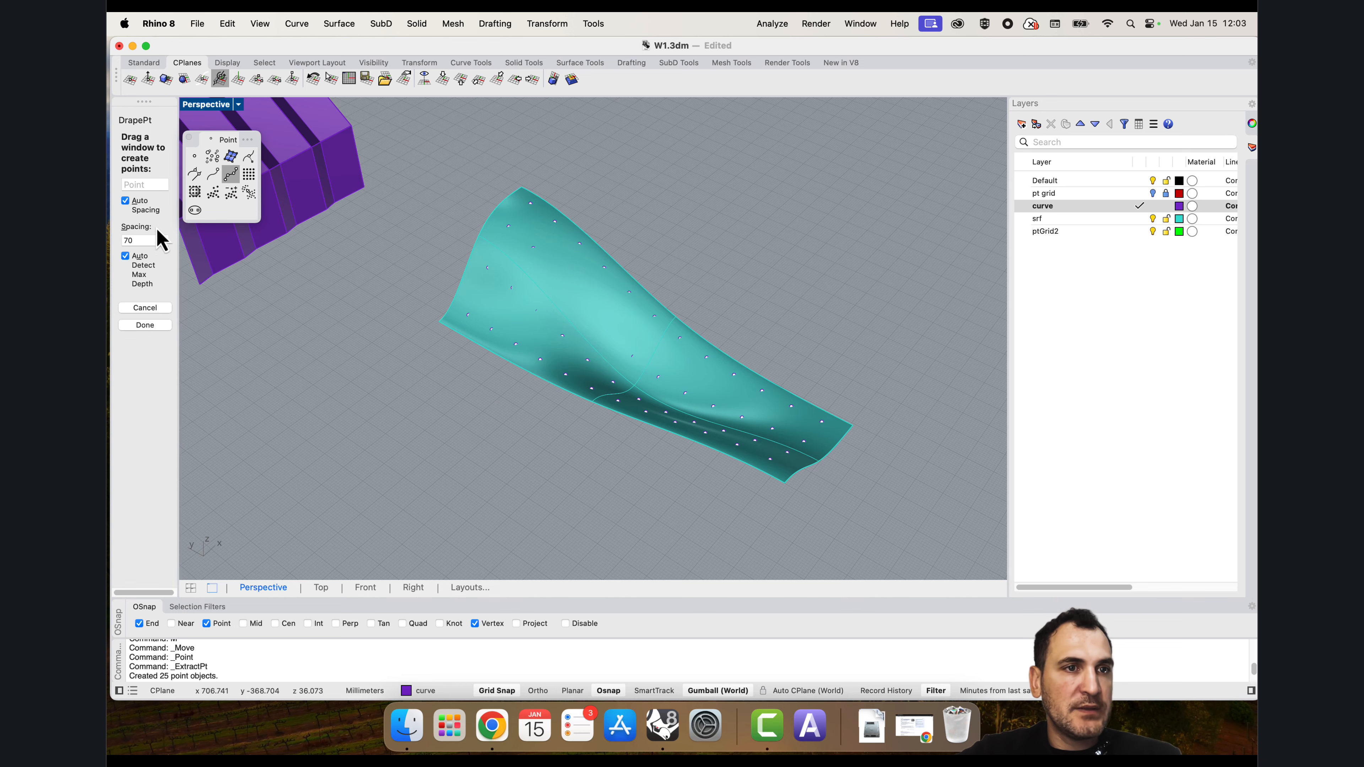
text(150)
key(Return)
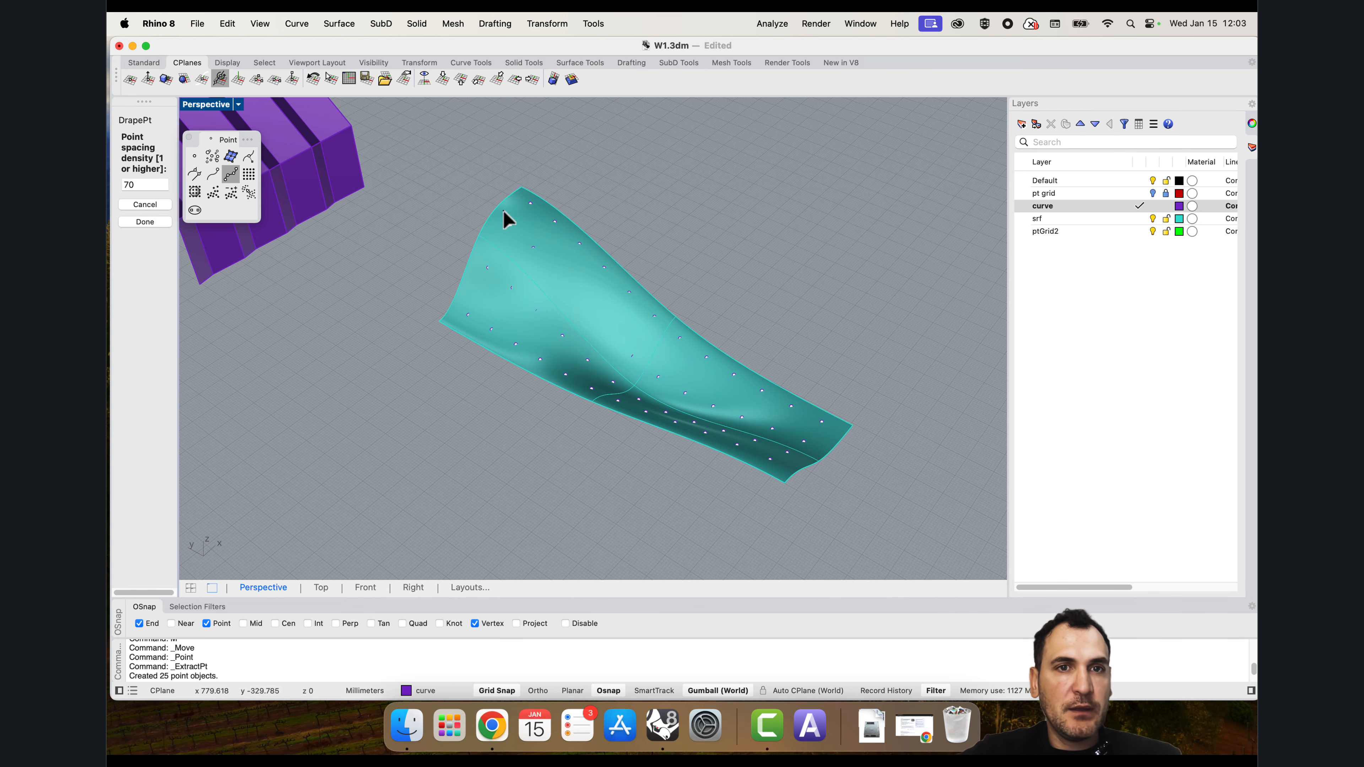
scroll(524, 252, down, 2)
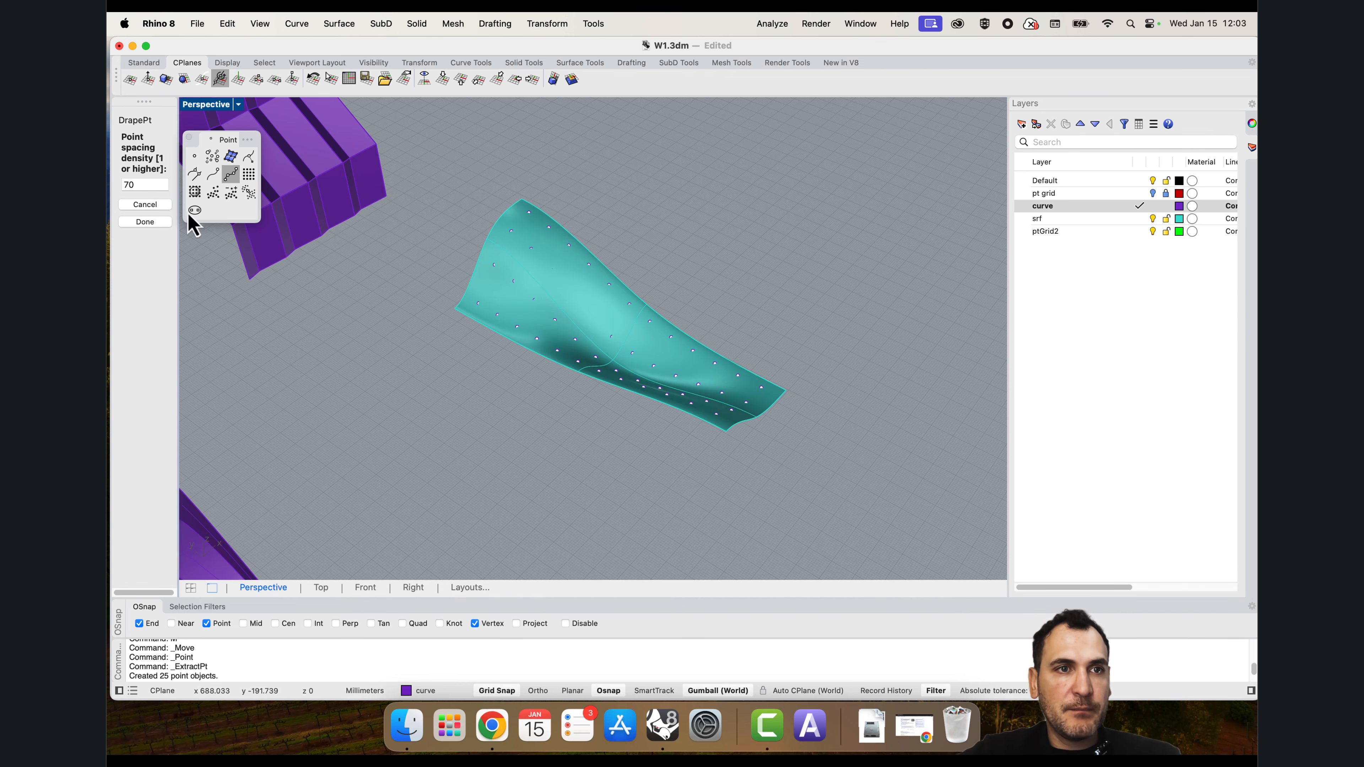
drag(152, 186, 108, 179)
text(150)
key(Return)
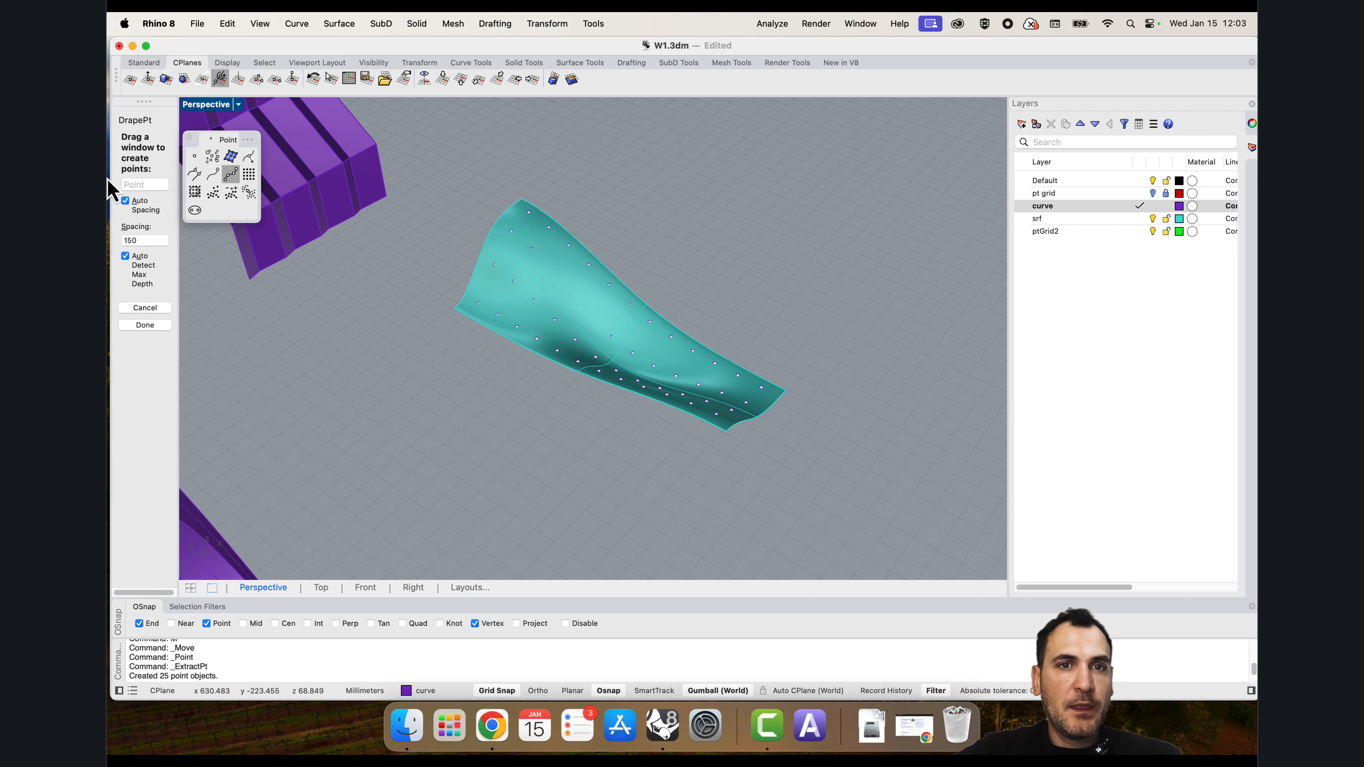
drag(415, 164, 835, 517)
scroll(537, 301, up, 2)
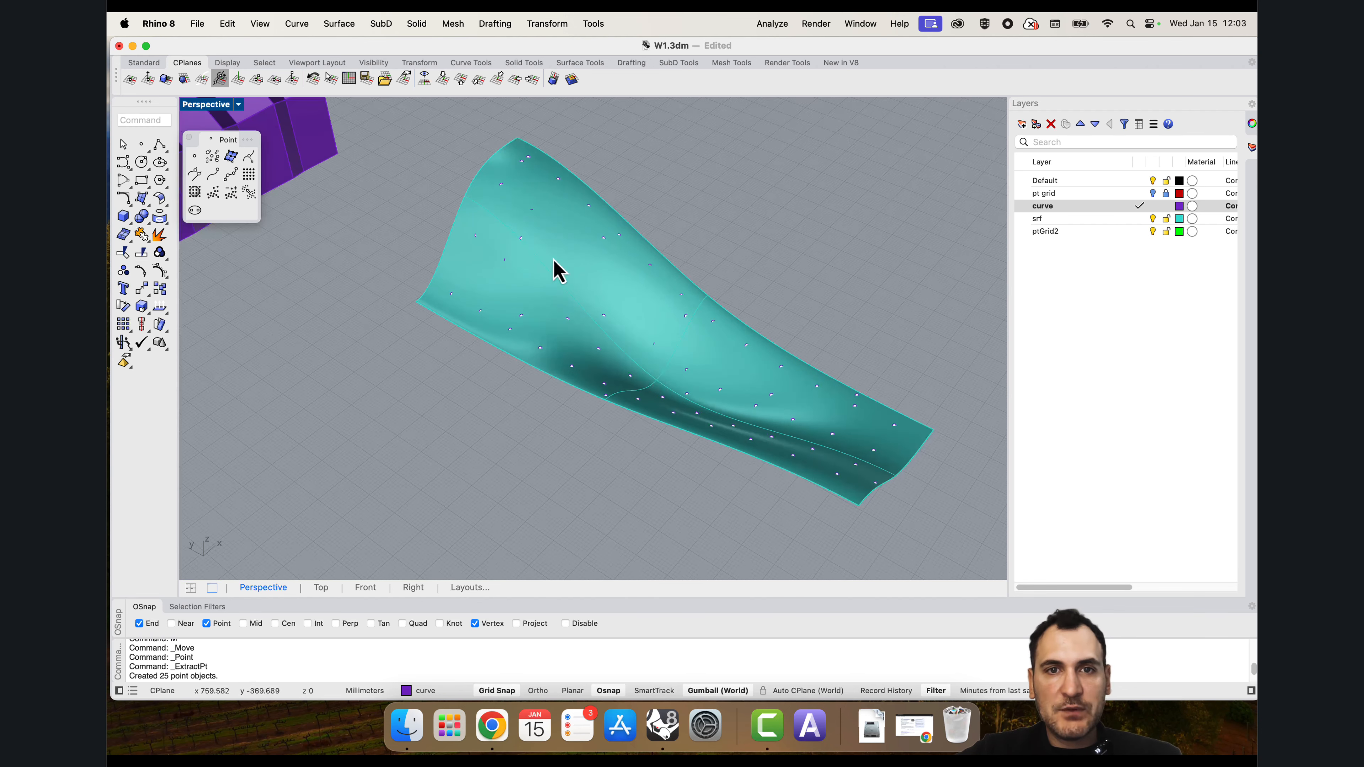
Step: Switch the Perspective view to Wireframe display and make the srf layer current
click(218, 105)
click(251, 150)
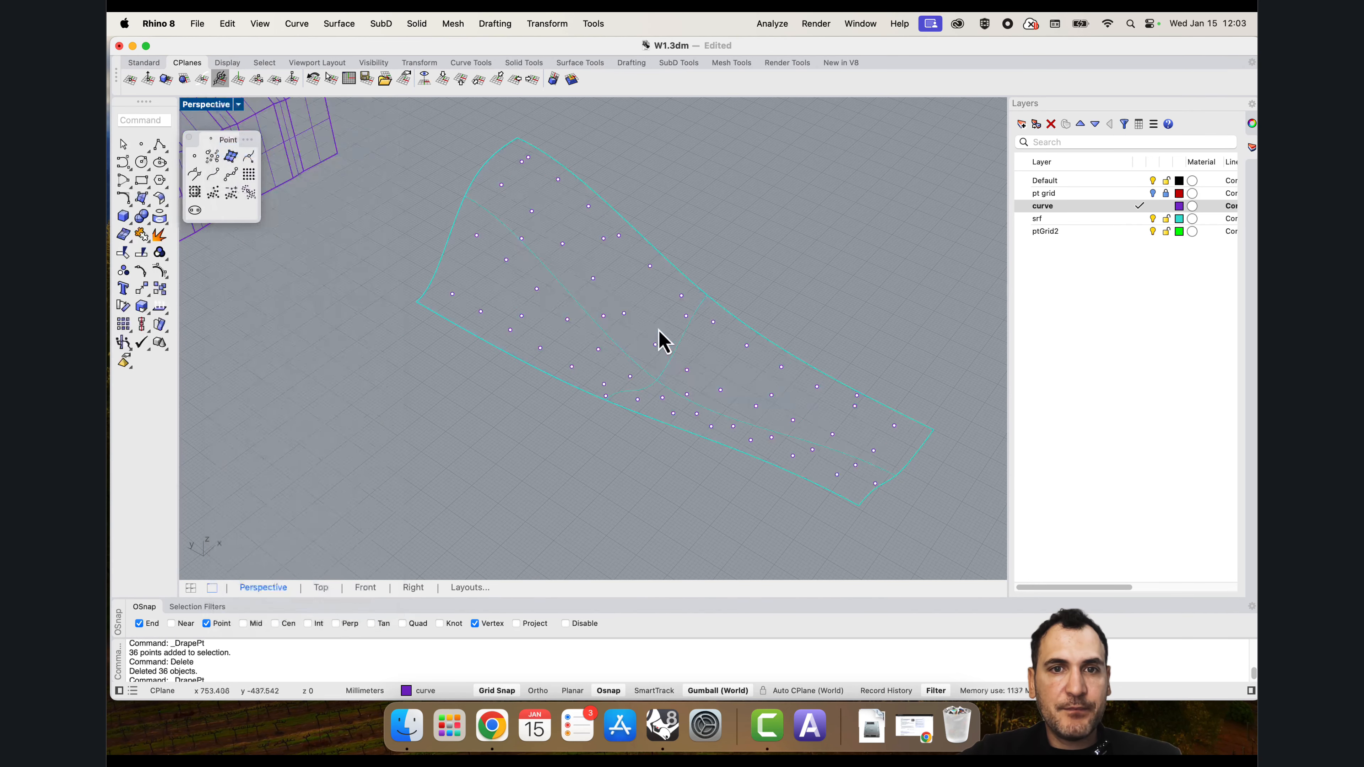
right_drag(497, 293, 658, 367)
right_drag(801, 409, 846, 349)
click(1087, 219)
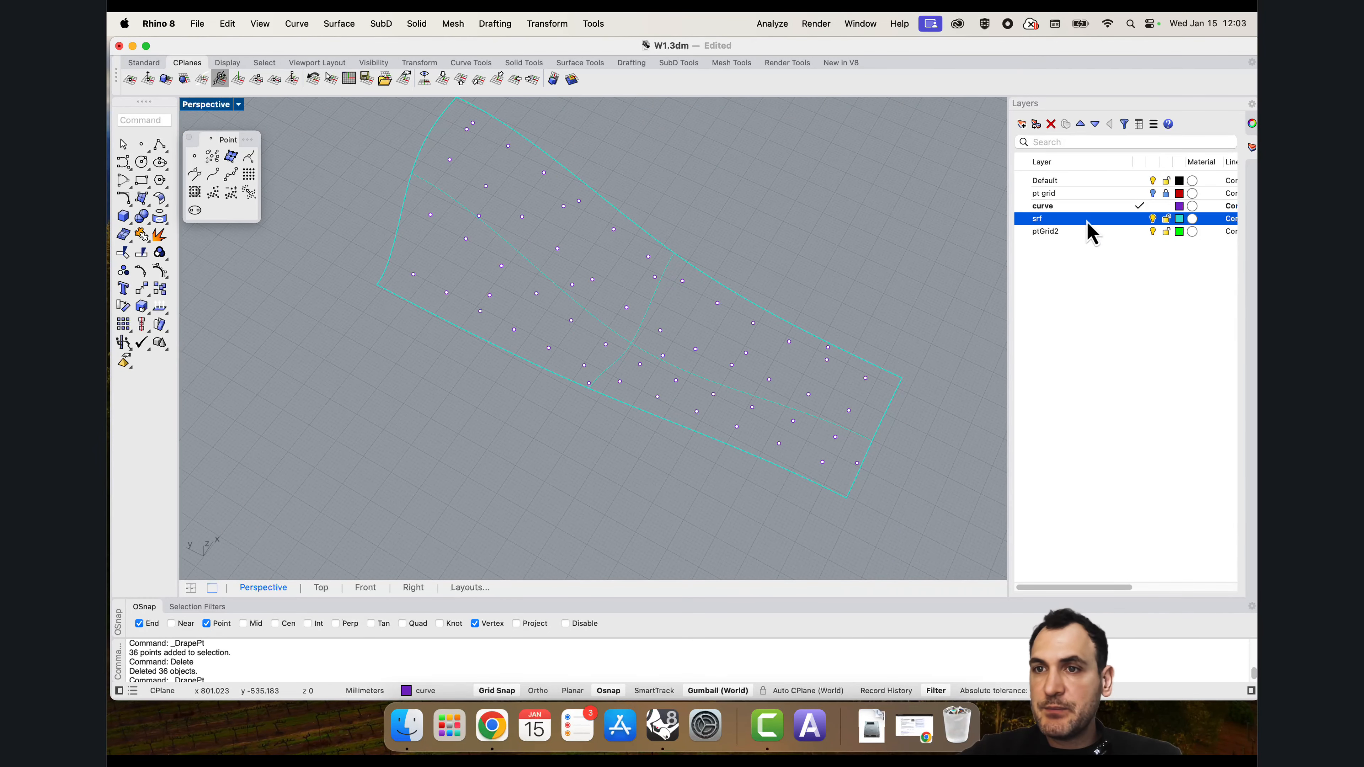
Step: Draw a closed triangular polyline through three neighbouring draped points near the wide end of the surface
scroll(493, 256, up, 3)
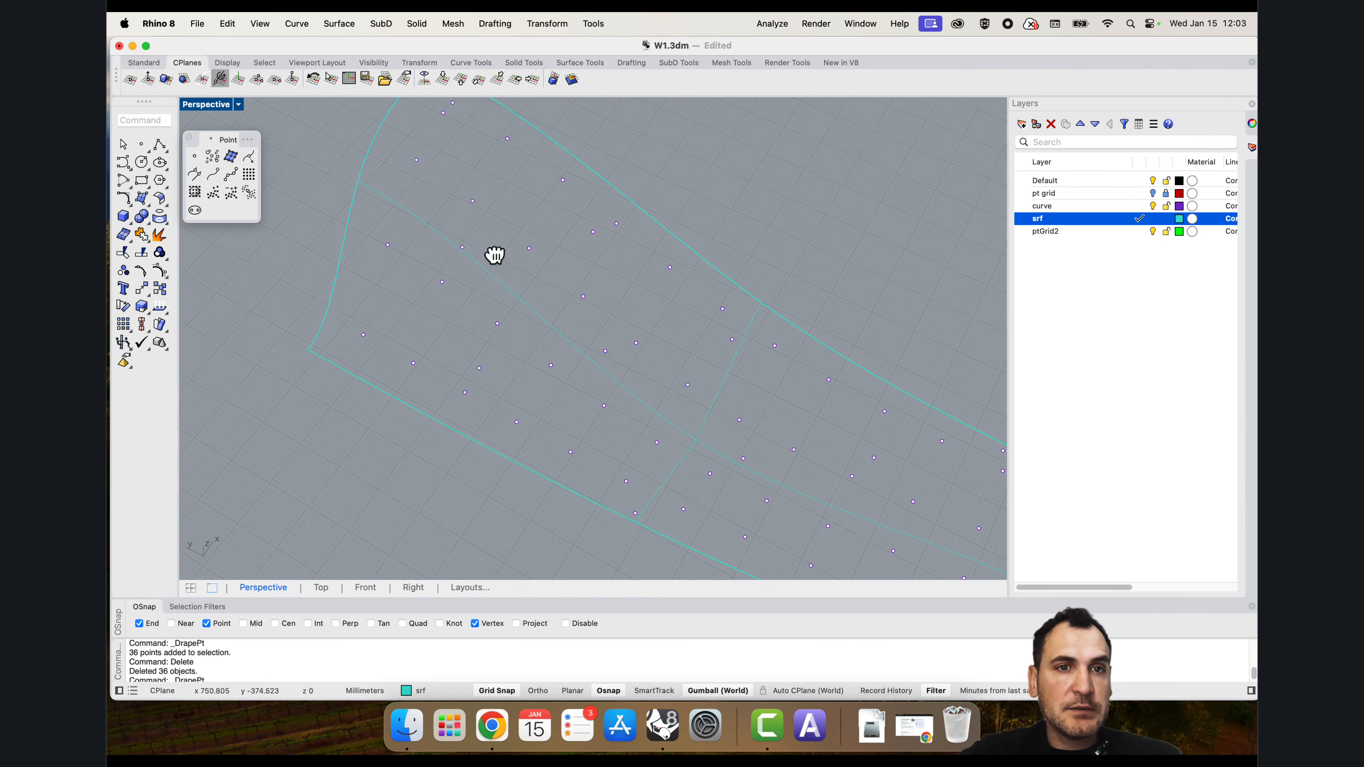
key(ctrl+super+space)
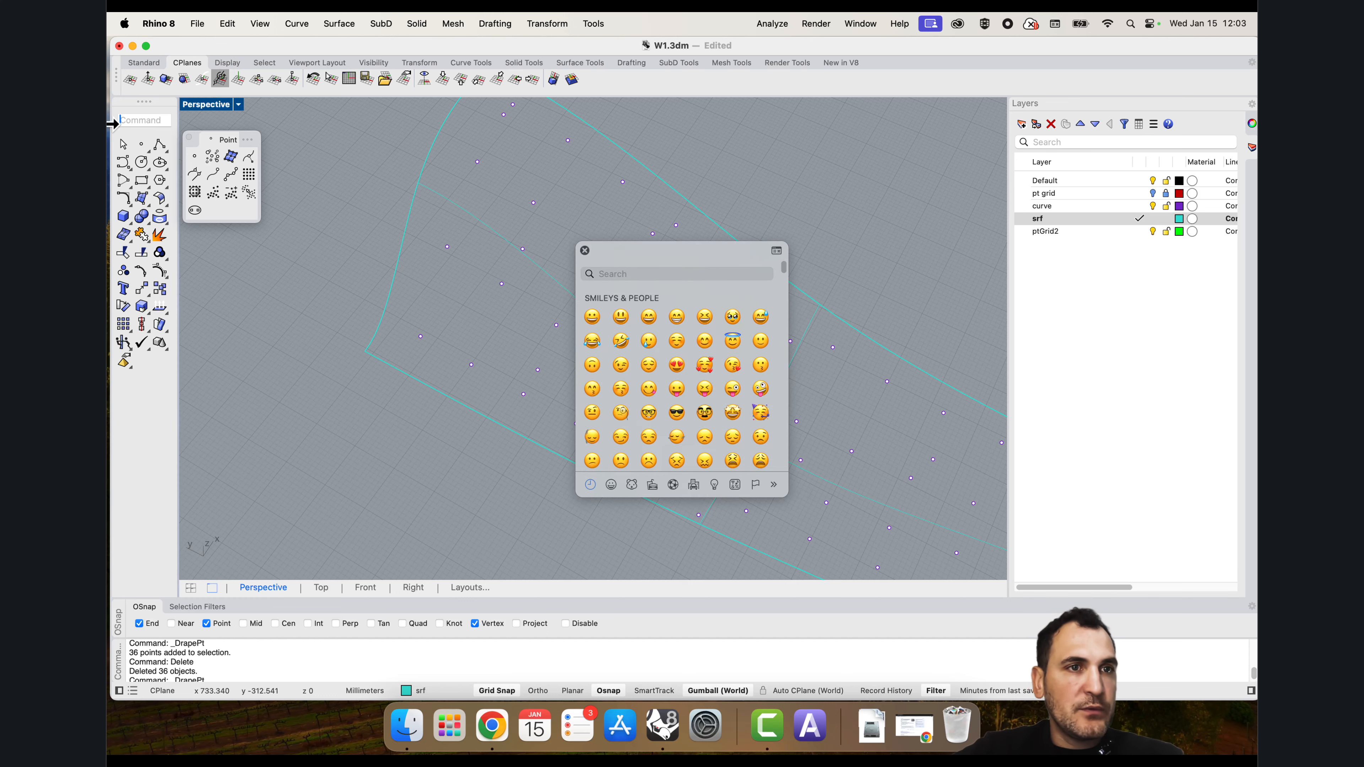
click(585, 250)
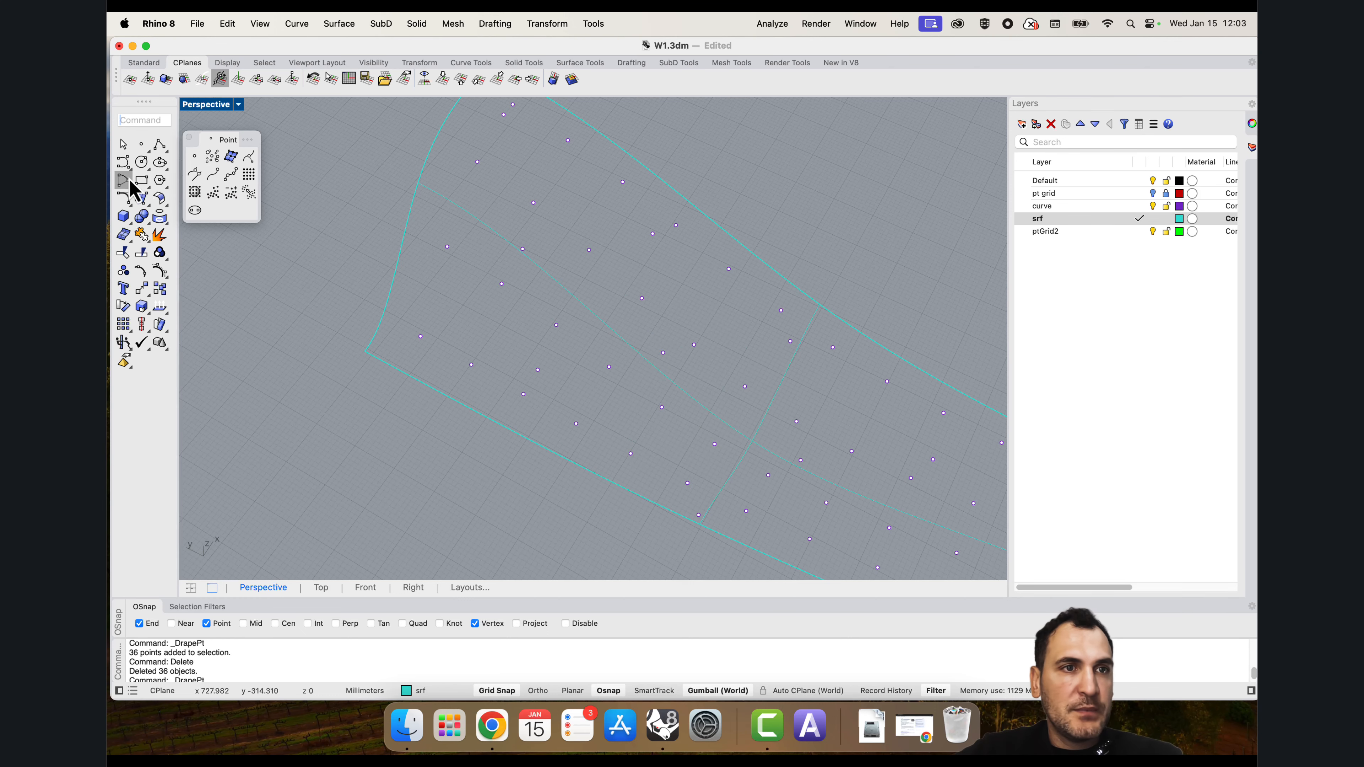
click(159, 144)
click(421, 336)
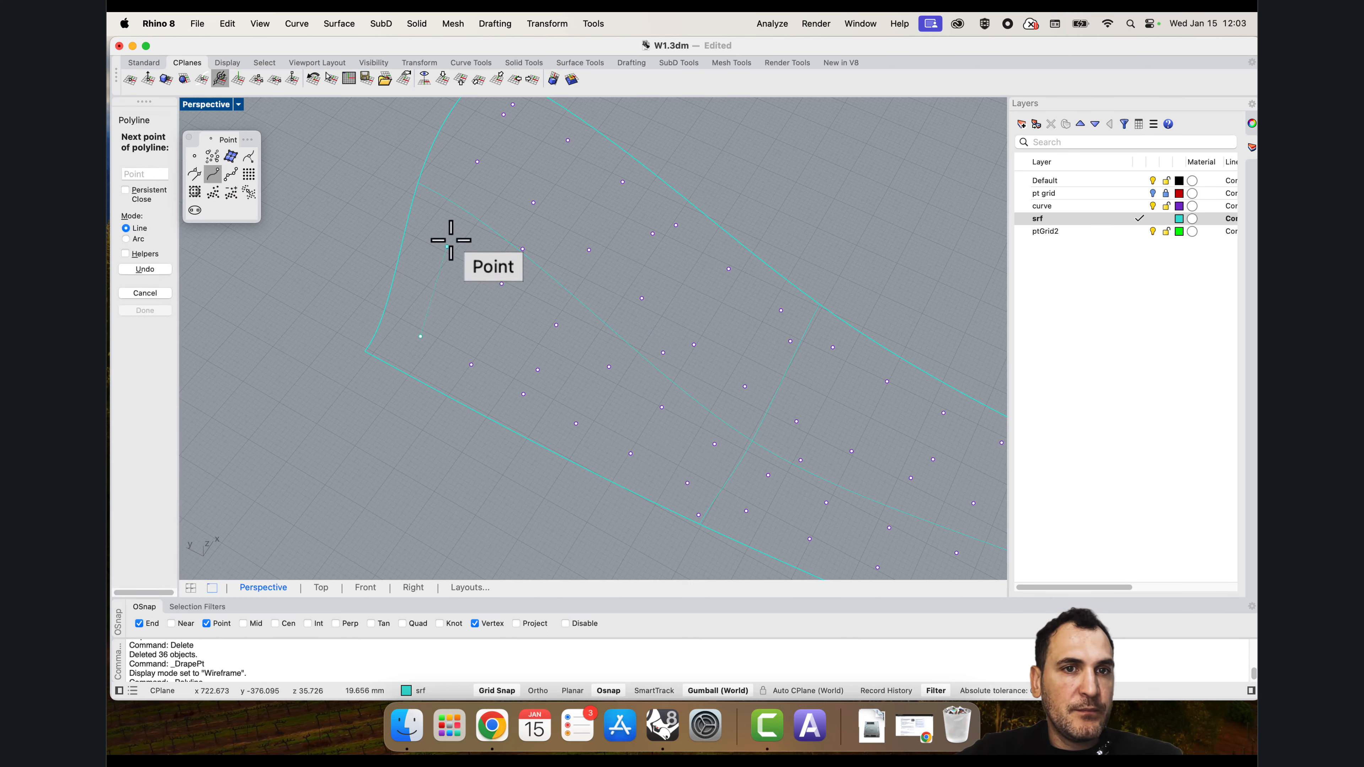
click(447, 247)
click(471, 365)
click(421, 336)
click(464, 332)
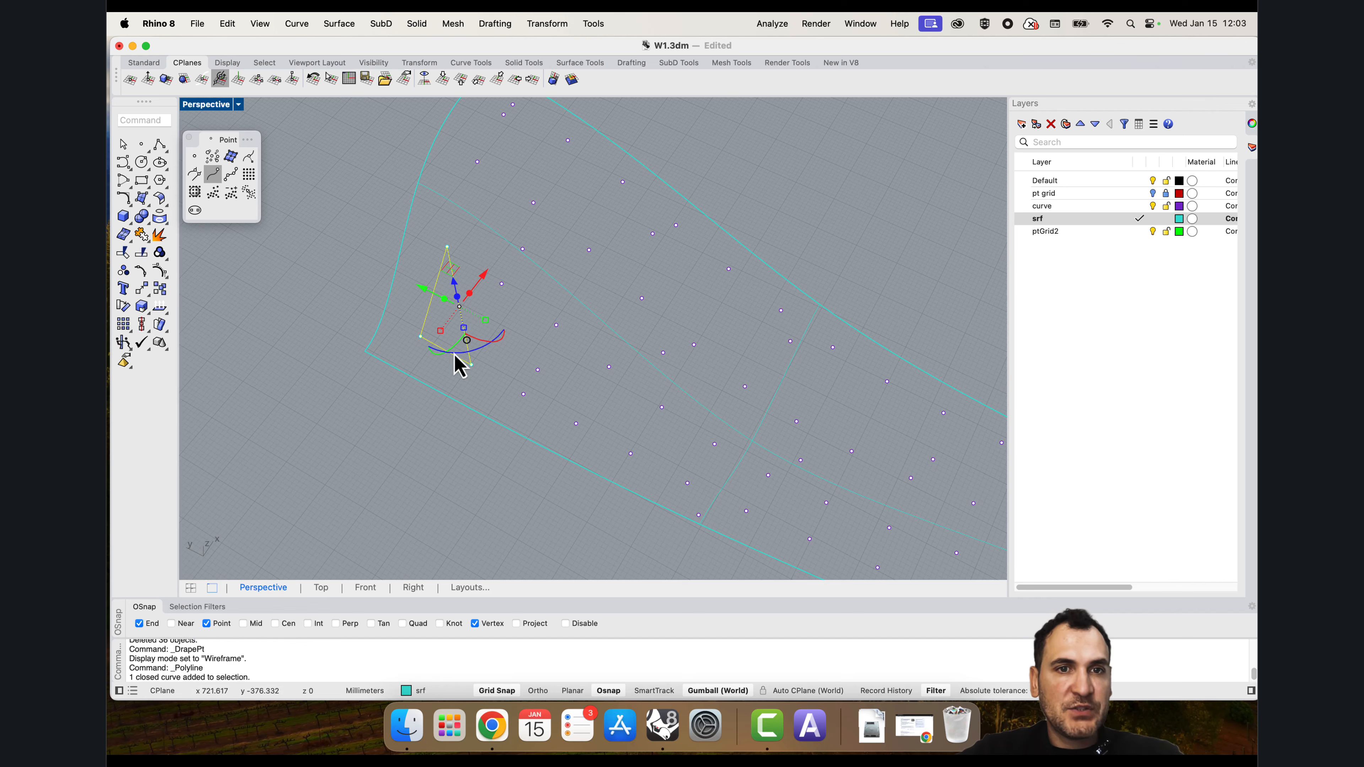
Step: Fill the closed triangular polyline with a planar surface
scroll(382, 284, up, 3)
text(zs)
key(Return)
right_drag(473, 333, 612, 340)
text(planar)
key(Return)
scroll(543, 344, down, 5)
scroll(626, 357, up, 2)
text(ex)
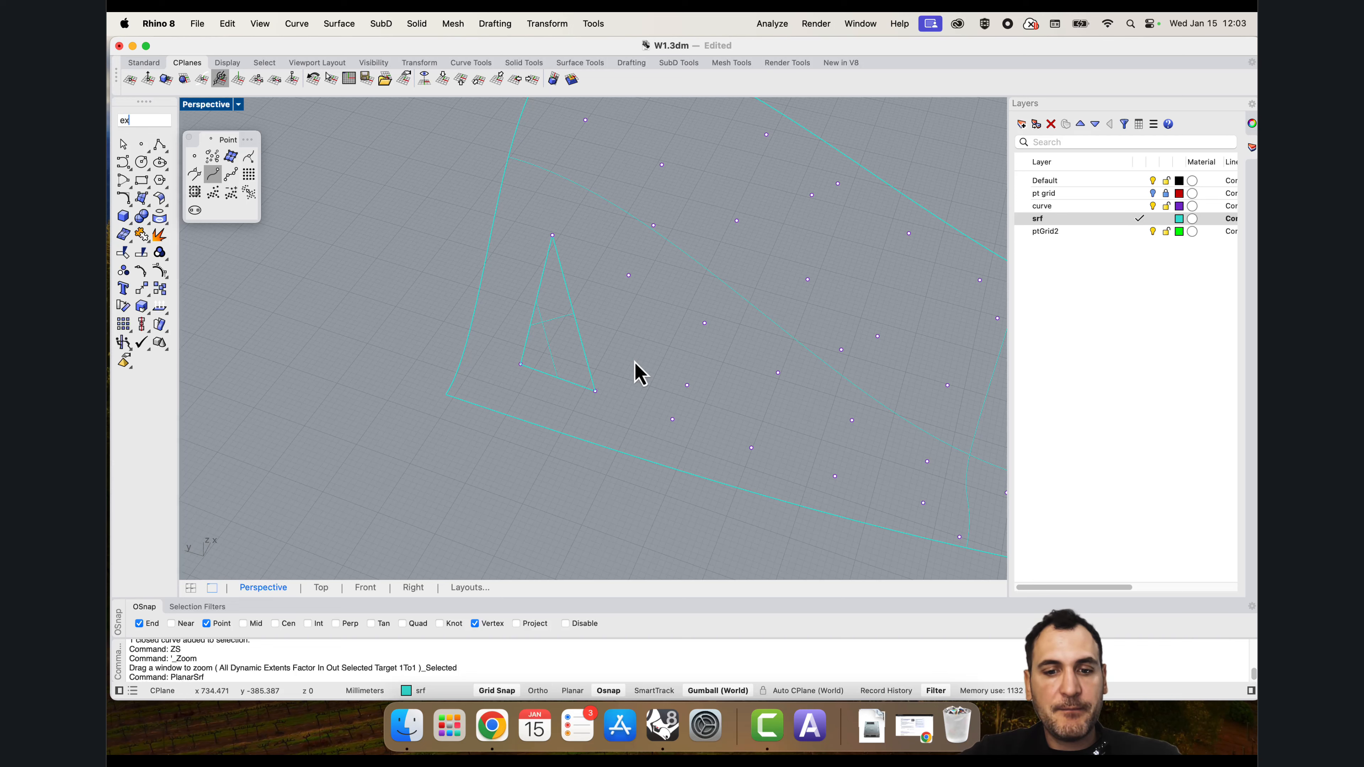
text(tru)
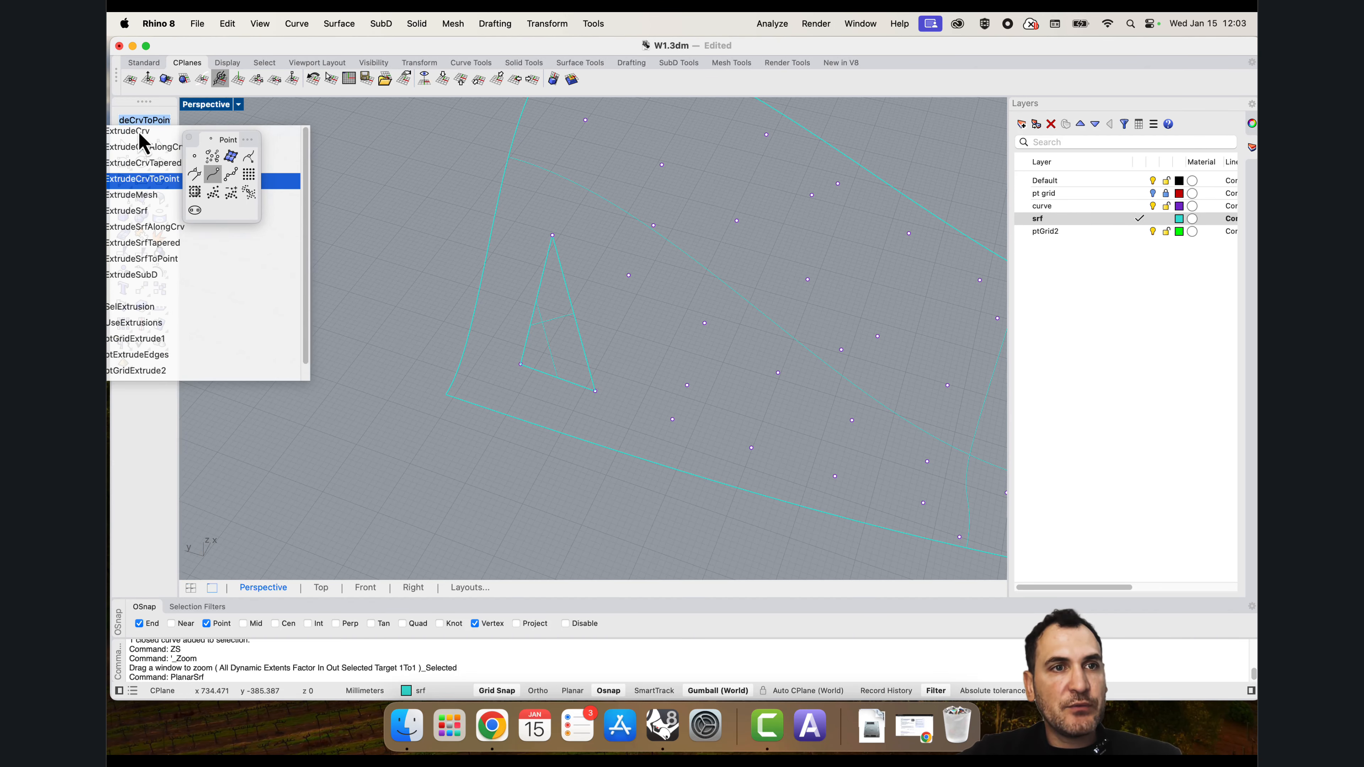
click(139, 132)
click(570, 299)
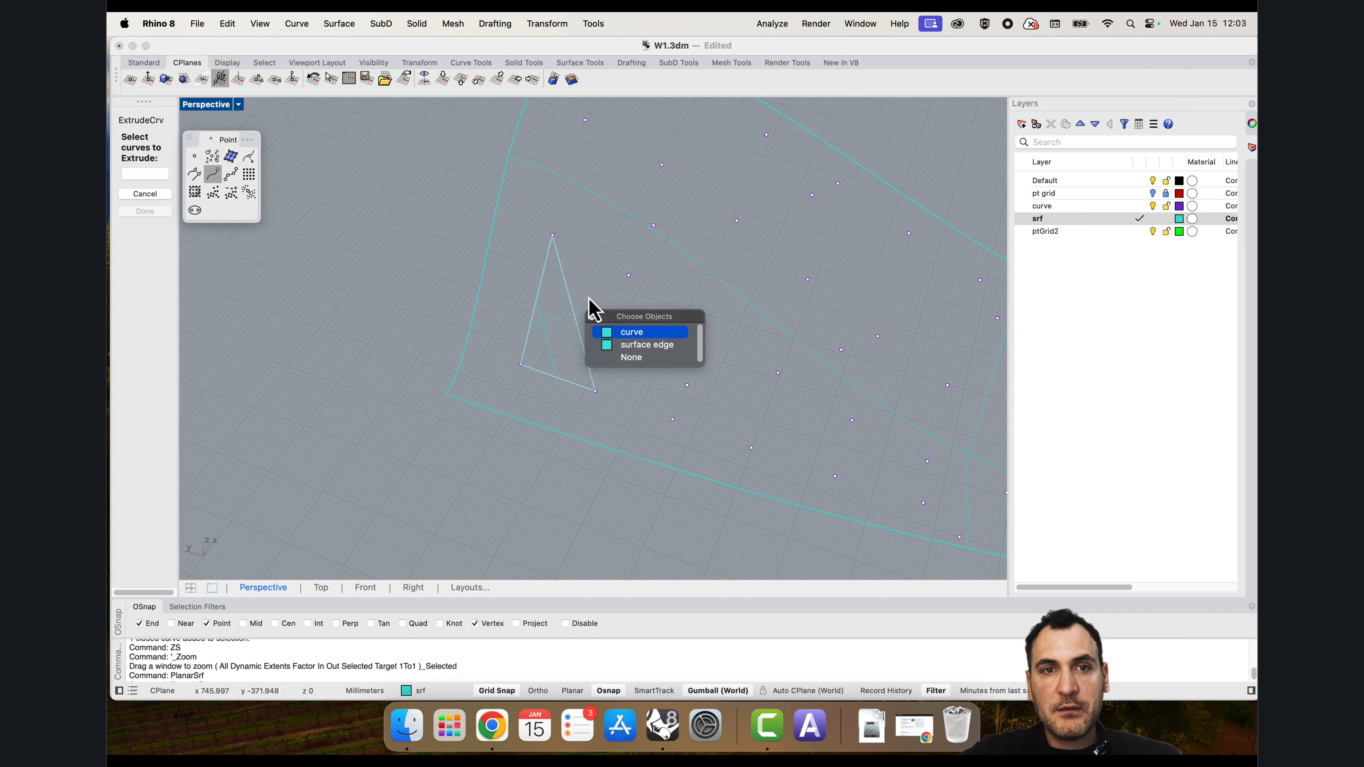
key(Escape)
Step: Use ExtrudeCrvToPoint to extrude the triangle's inner edge to the adjacent draped point, and the new panel's free edge to the next point along the border
text(Extrud)
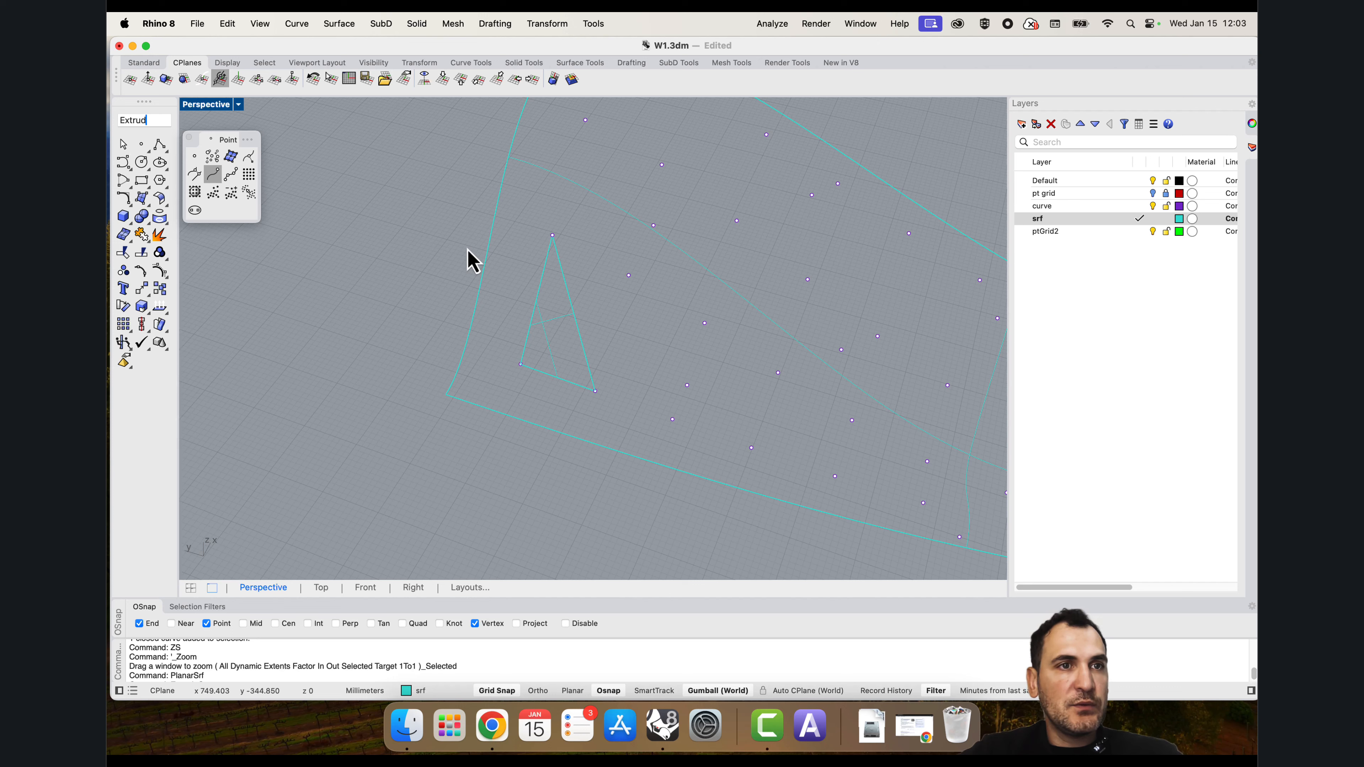
text(eCrvToPoint)
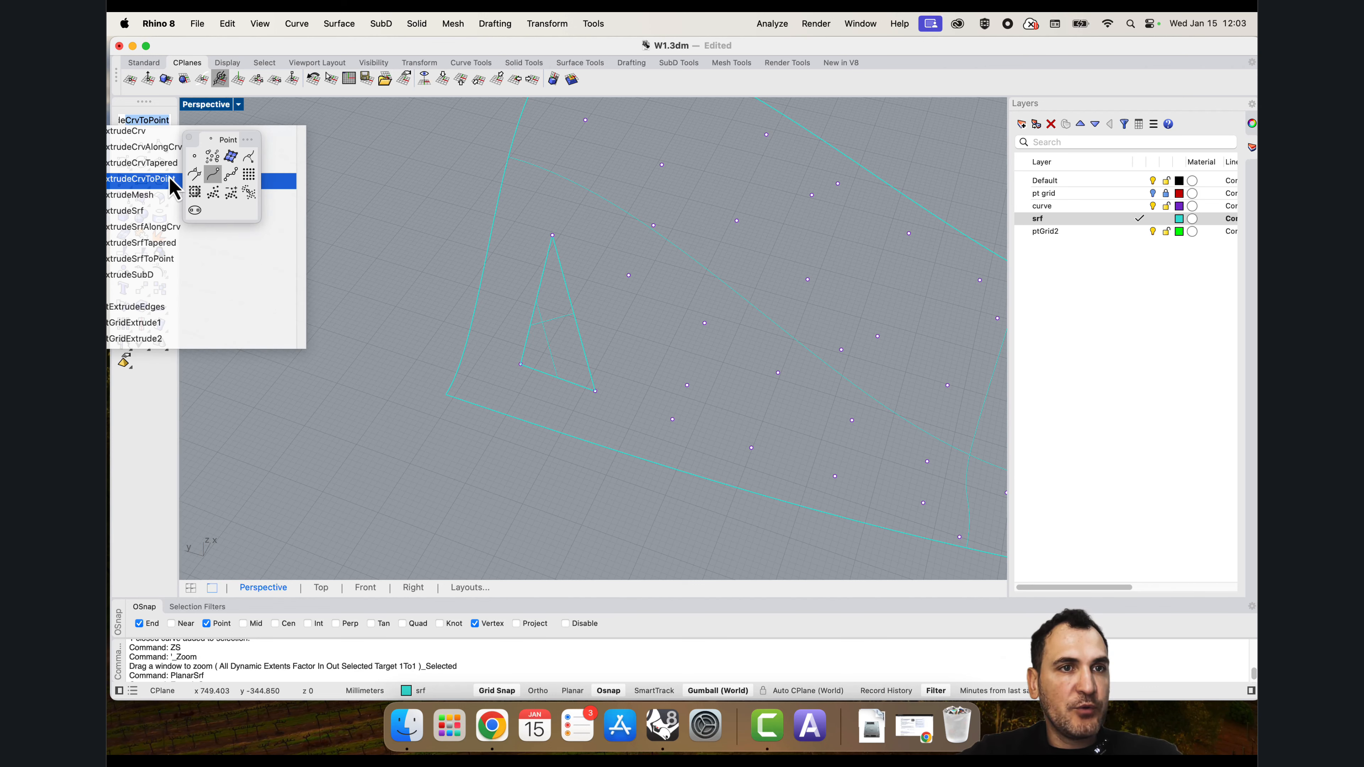
key(Return)
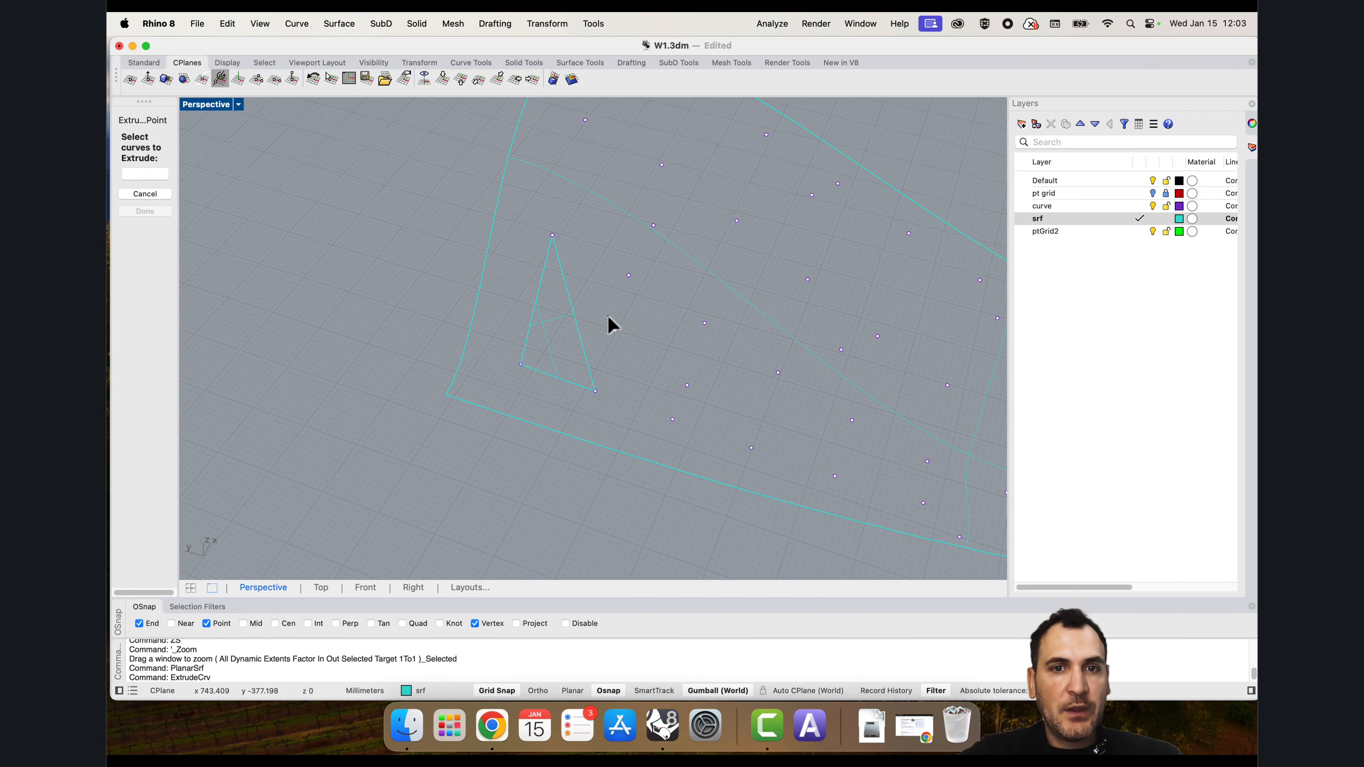
click(568, 296)
click(624, 327)
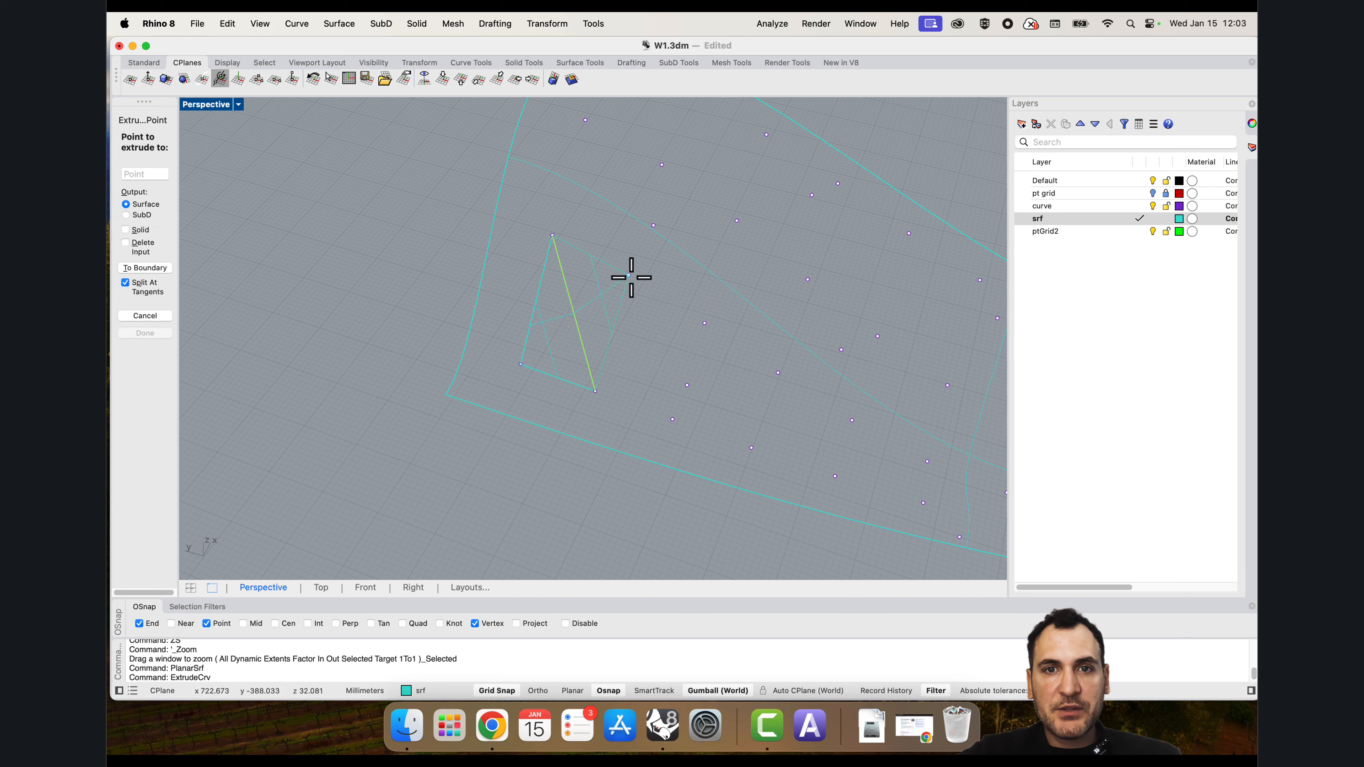
key(Return)
click(672, 418)
Step: Extrude the last panel's free edge to the nearby draped point, and the resulting long edge to the point farther inside the surface
key(Return)
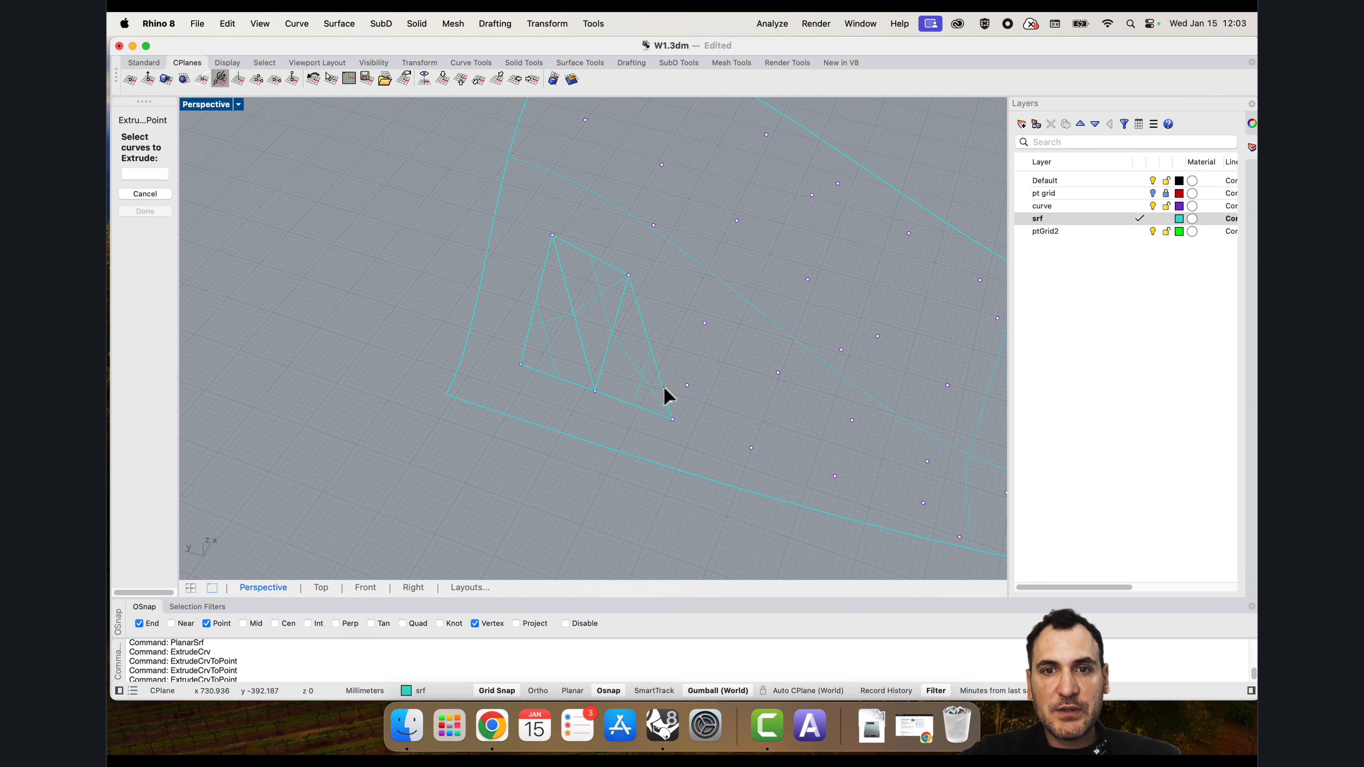
click(663, 389)
key(Return)
click(687, 386)
click(677, 366)
key(Return)
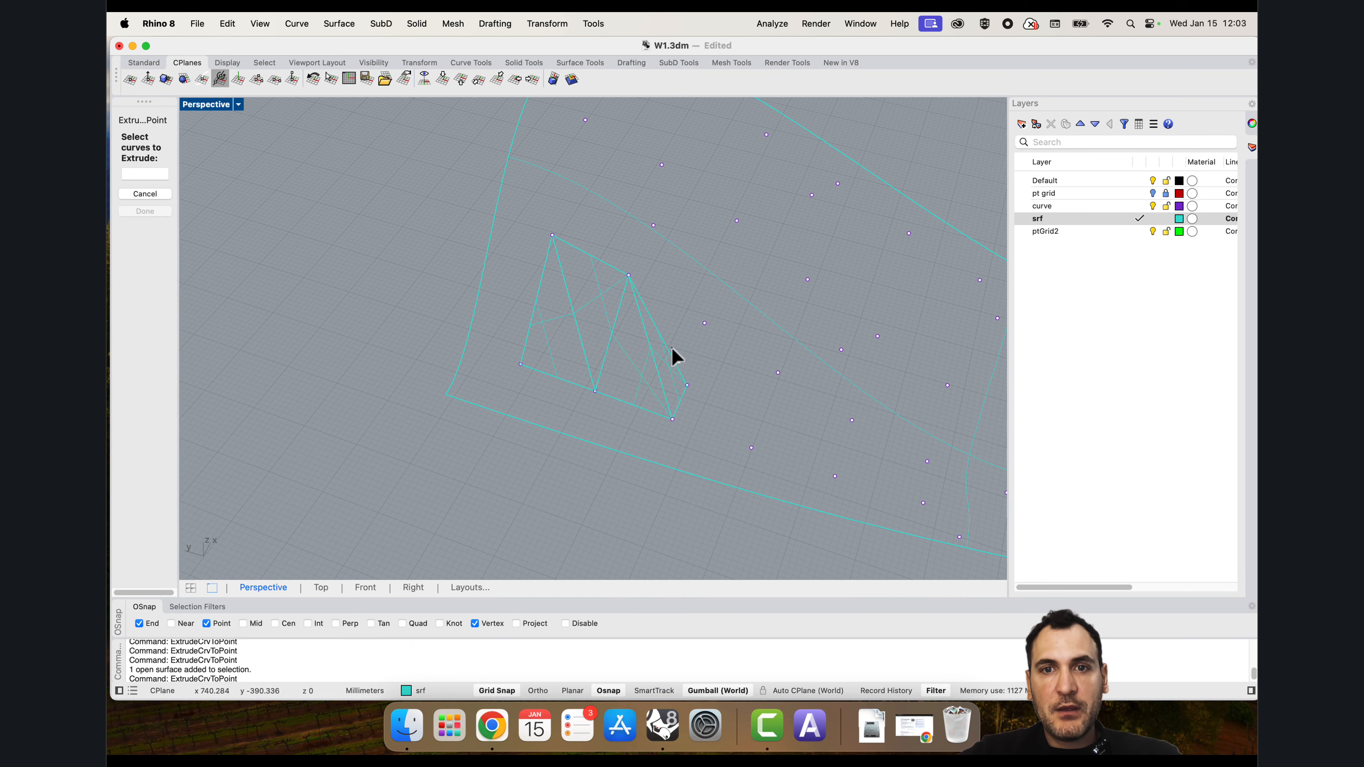
click(671, 349)
key(Return)
click(705, 323)
Step: Extrude the strip's upper edge to the draped point above it, and the new panel's outer edge to the next point beside it
key(Return)
click(684, 307)
key(Return)
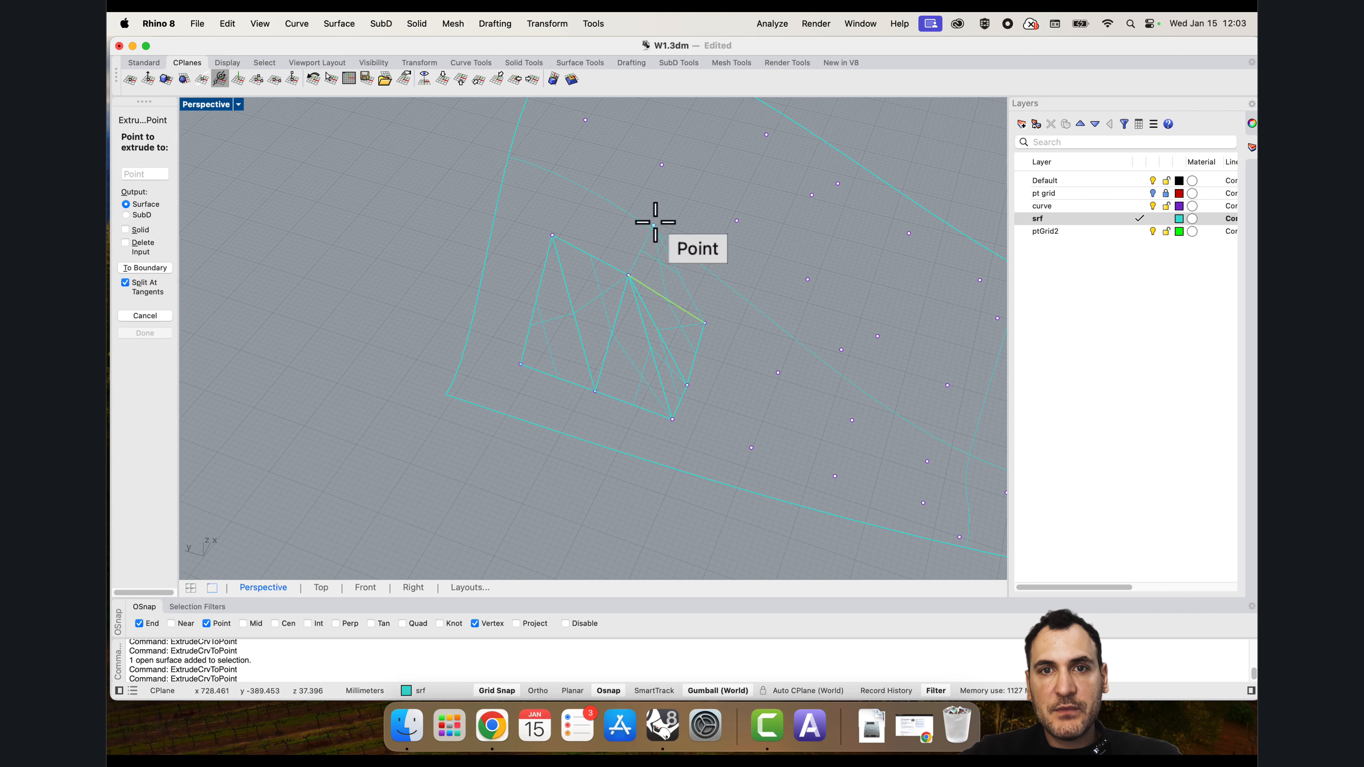
click(653, 225)
click(671, 268)
key(Return)
click(737, 220)
Step: Extrude the newest panel's top edge to the draped point above, and its outer side edge to the next point along the surface
key(Return)
click(709, 222)
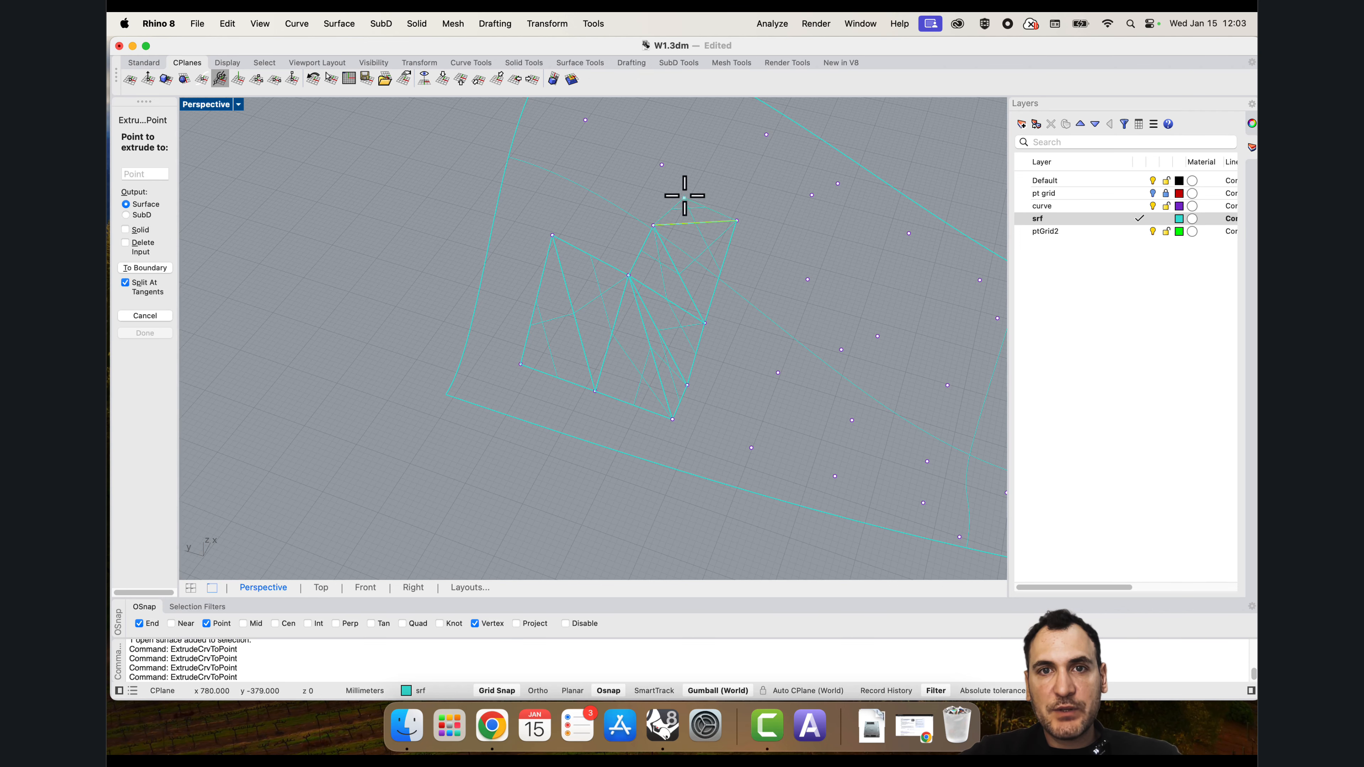
click(661, 165)
shift+right_drag(752, 258, 670, 237)
key(Return)
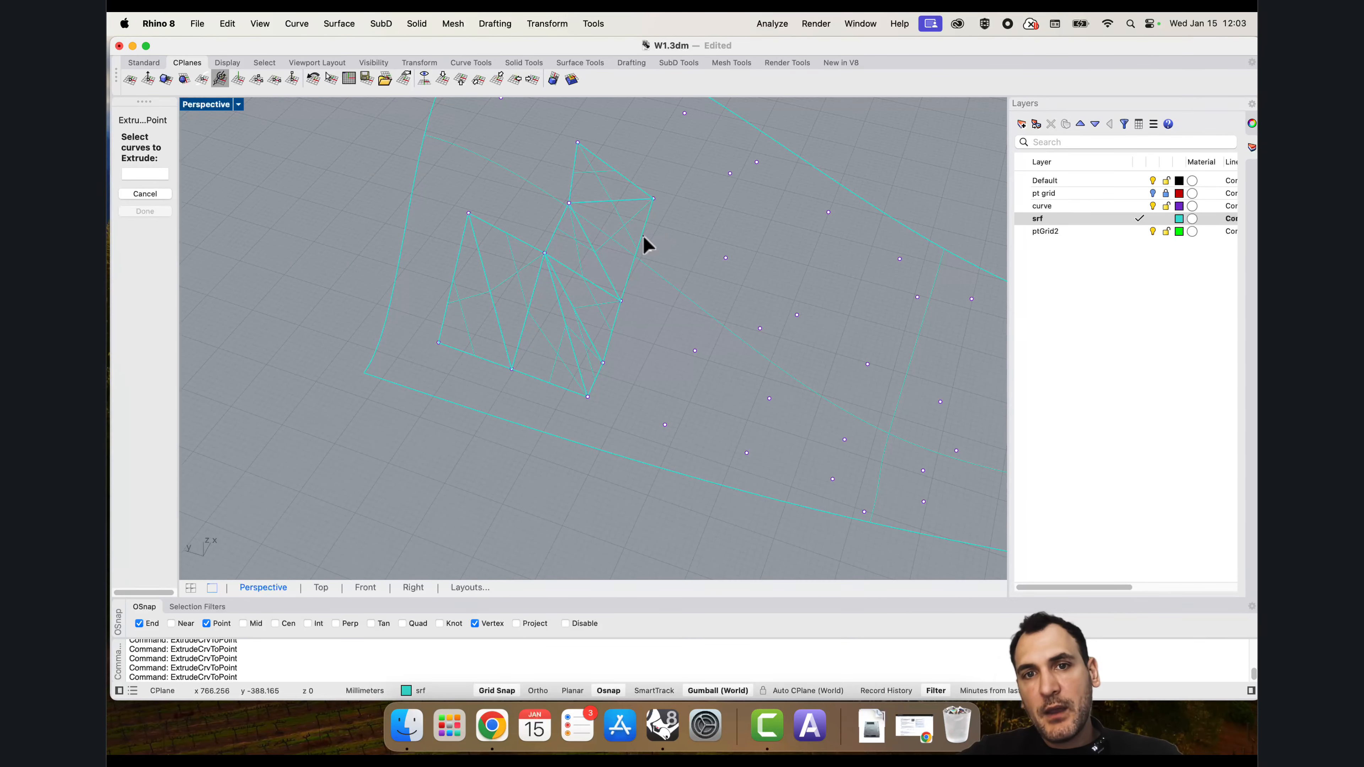
click(642, 238)
key(Return)
click(725, 257)
Step: Extrude the last panel's lower edge to the draped point below, and the new outer edge to the next point along the surface
key(Return)
key(Return)
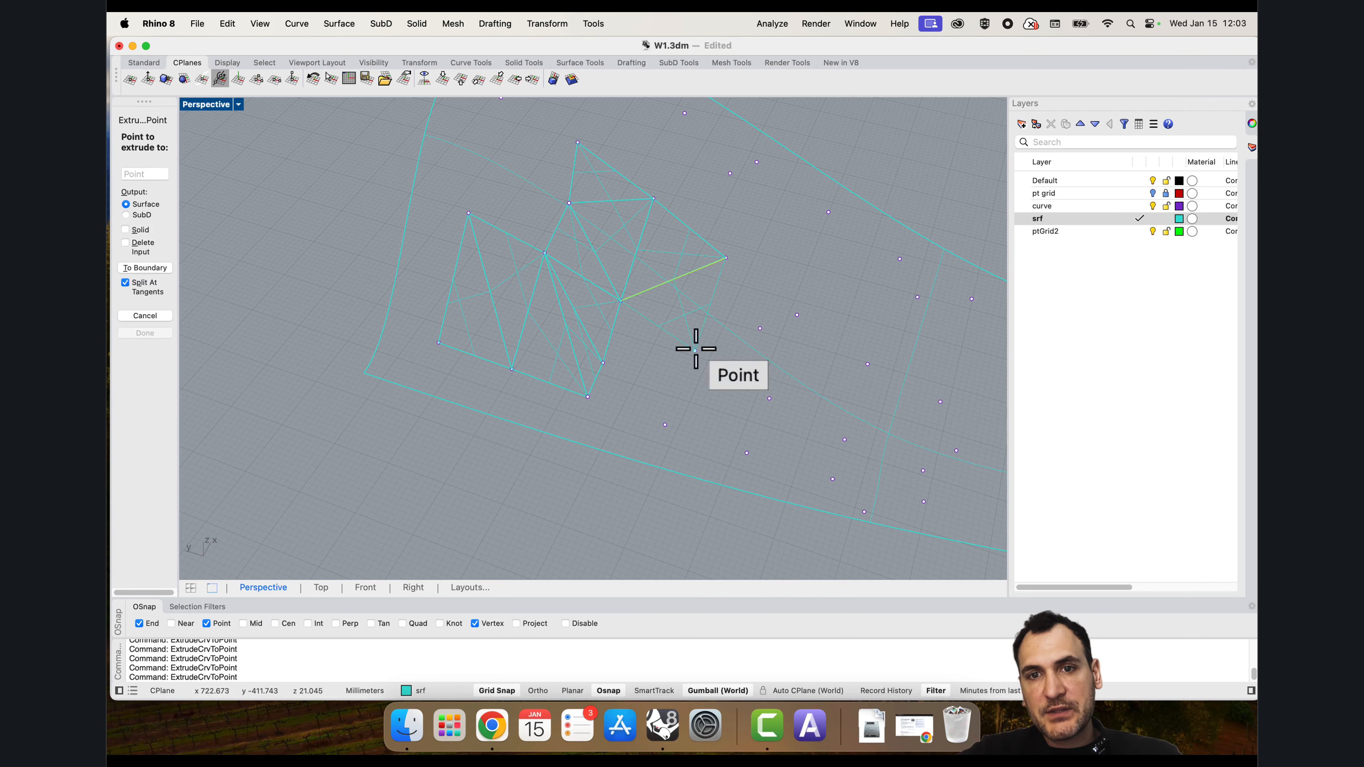
click(694, 350)
shift+right_drag(845, 352, 693, 322)
key(Return)
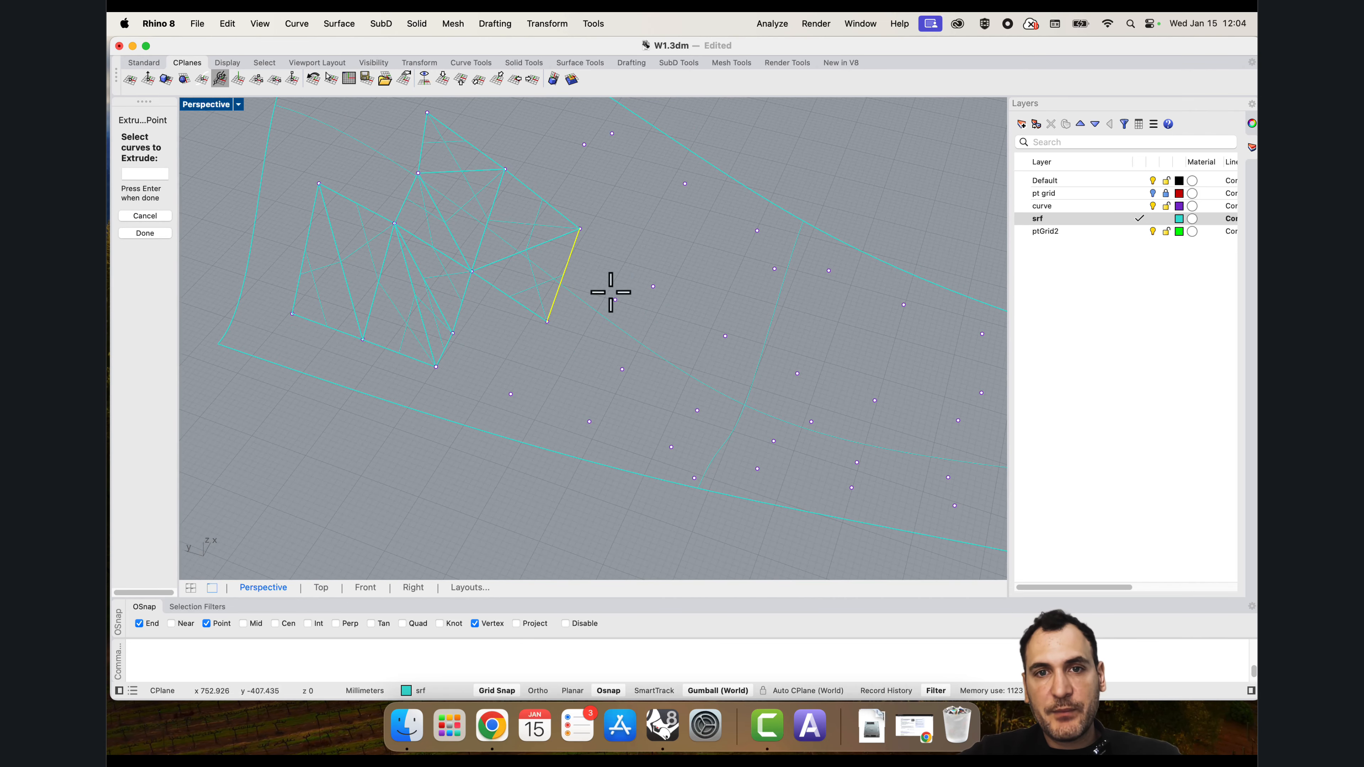
key(Return)
right_drag(514, 394, 579, 374)
scroll(623, 358, up, 4)
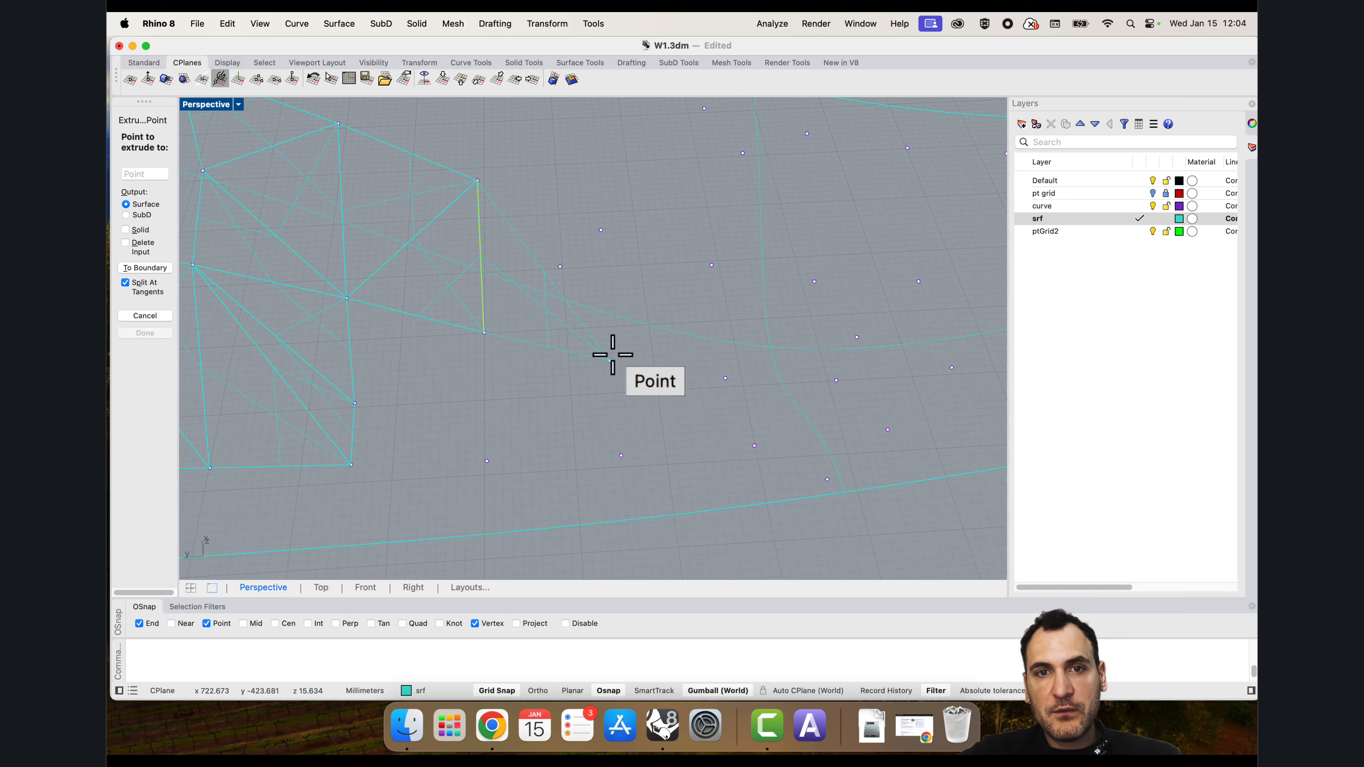
click(560, 266)
Step: Extrude the two free edges meeting at the newest vertex to the draped points below and above it
key(Return)
click(551, 275)
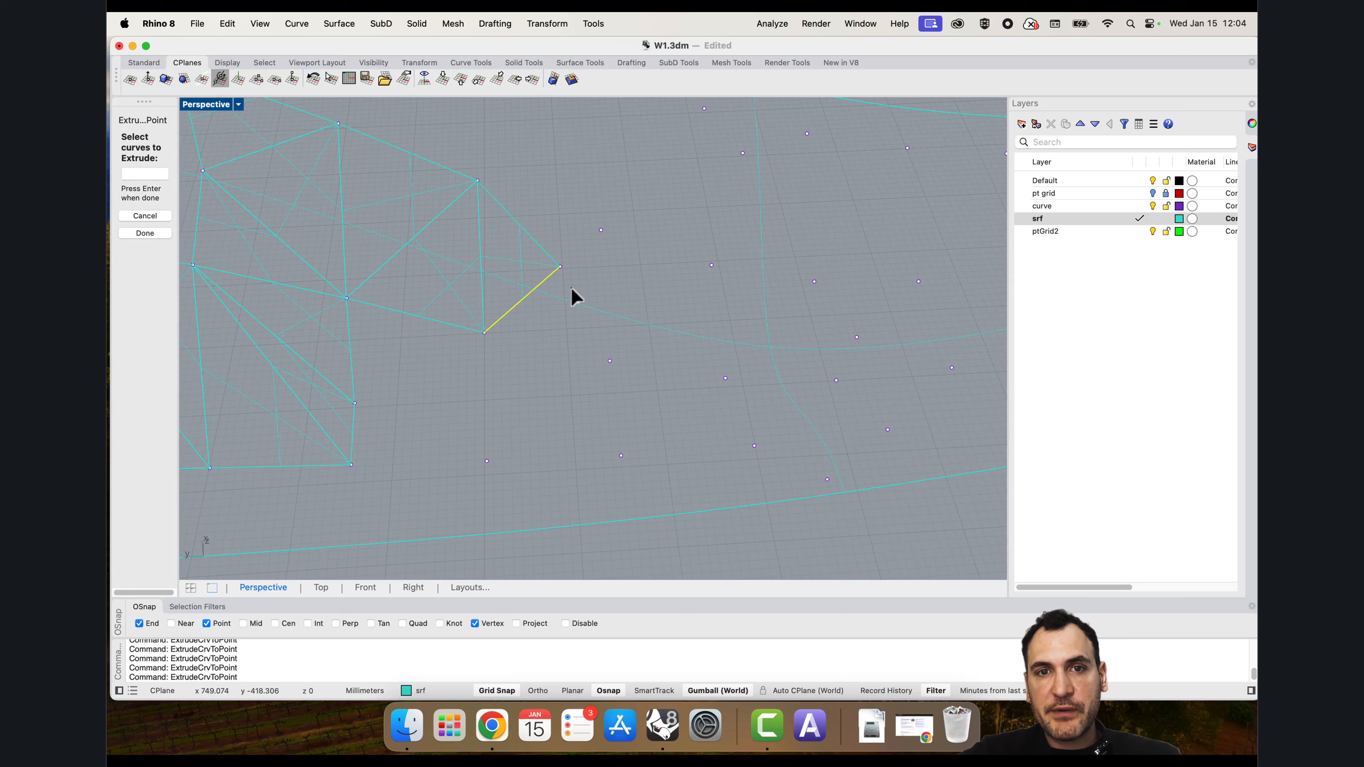
key(Return)
click(610, 360)
key(Return)
click(548, 255)
key(Return)
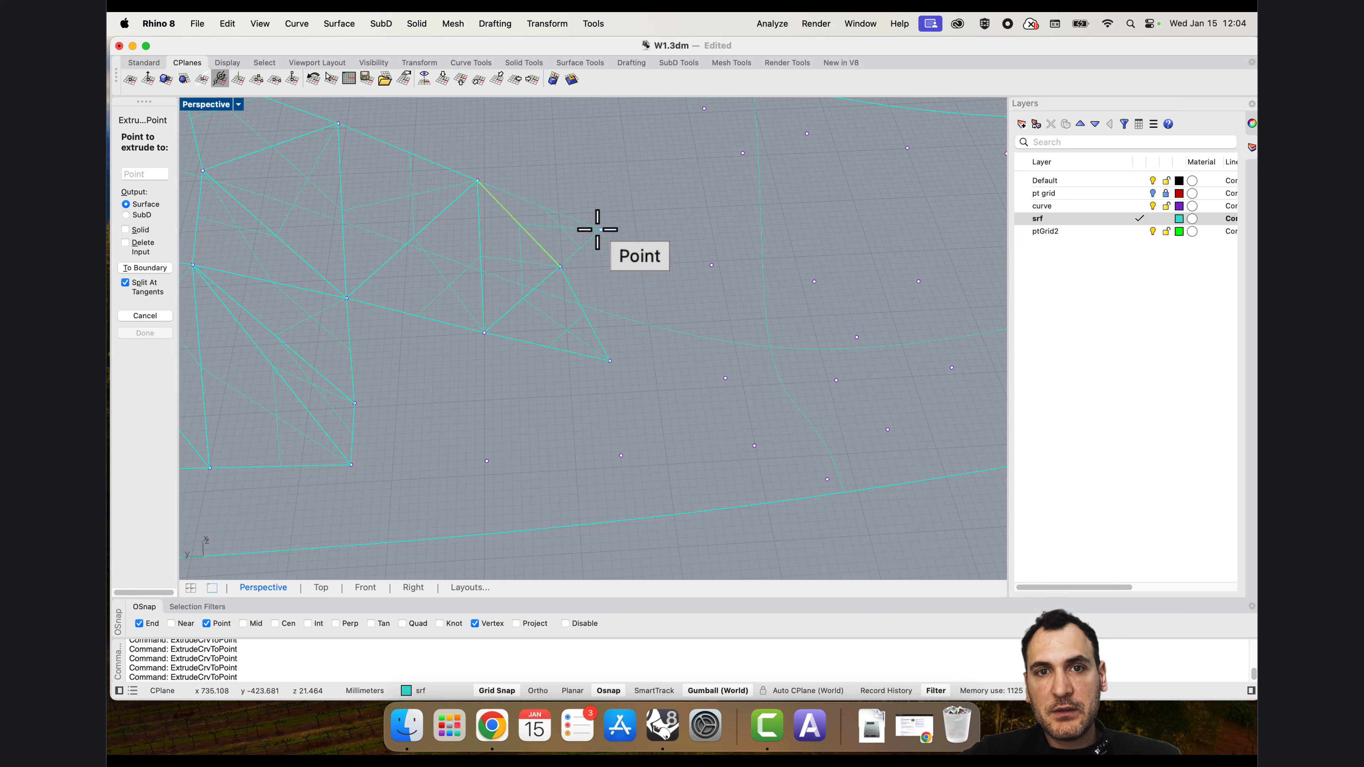
click(600, 229)
Step: Extrude the upper panel's outer edge to the next draped point along the surface, and its lower edge to the existing vertex below
key(Return)
click(583, 252)
key(Return)
click(712, 265)
key(Return)
click(673, 268)
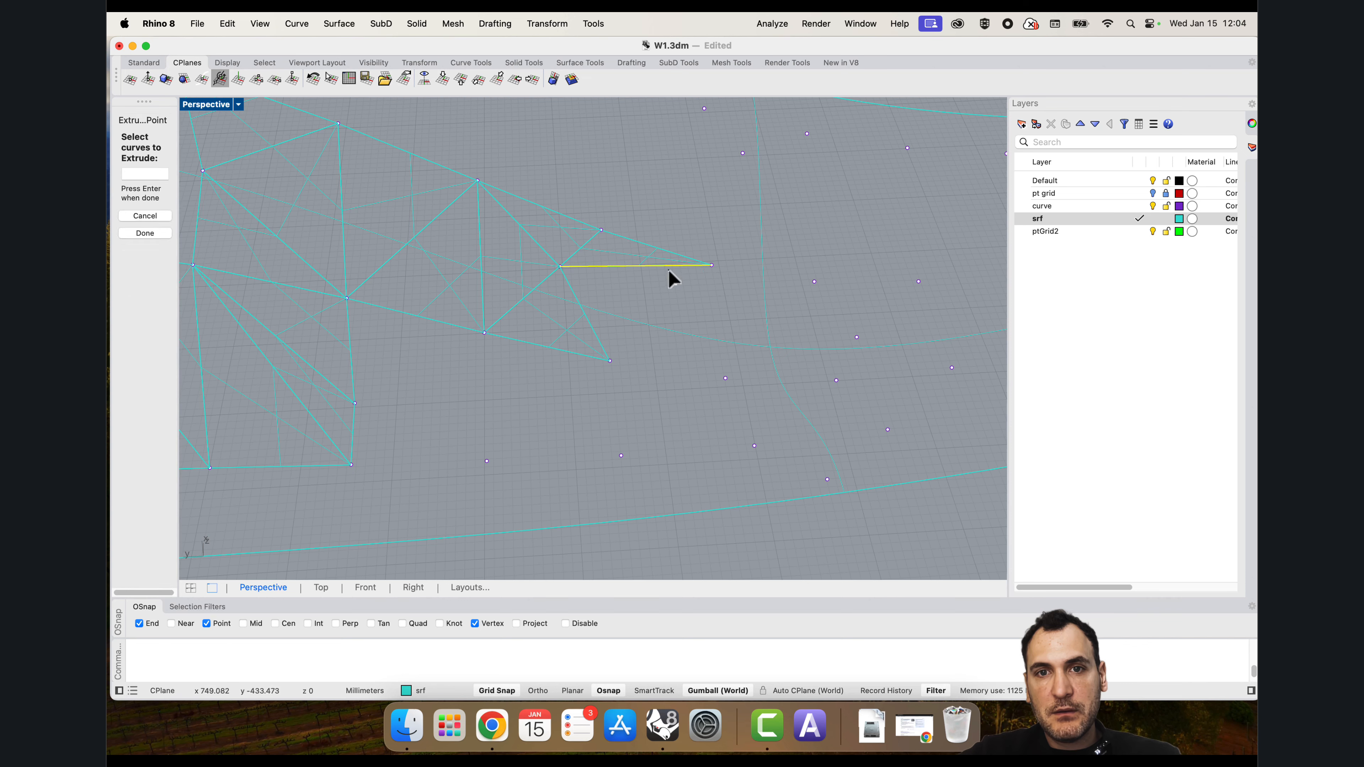
key(Return)
click(610, 361)
Step: Extrude the mesh's lower edge to the draped point near the border, and that panel's side edge back to the first strip's lower corner
key(Return)
click(563, 350)
key(Return)
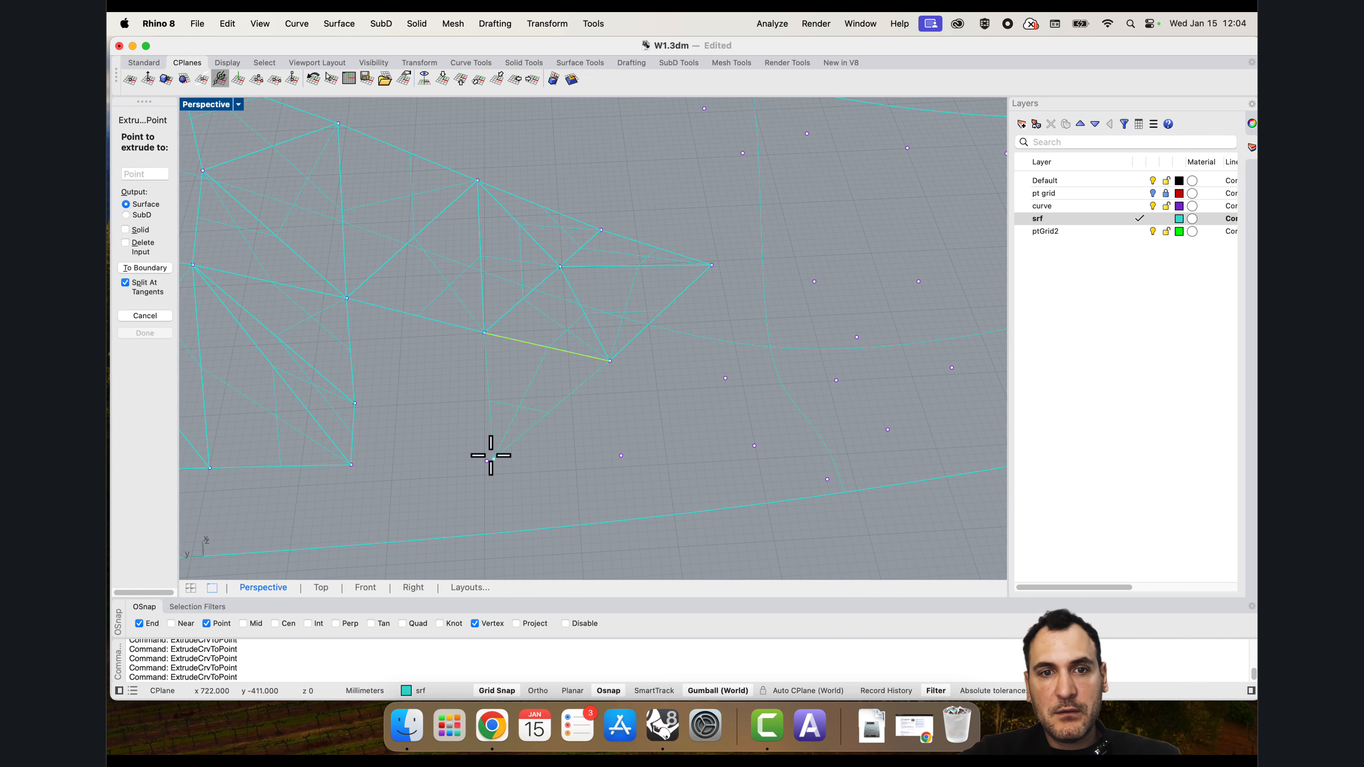
click(487, 461)
key(Return)
click(485, 452)
key(Return)
click(352, 465)
Step: Close the gap beside the first strip by extruding its short end edge and the resulting edge to the neighbouring mesh vertices
key(Return)
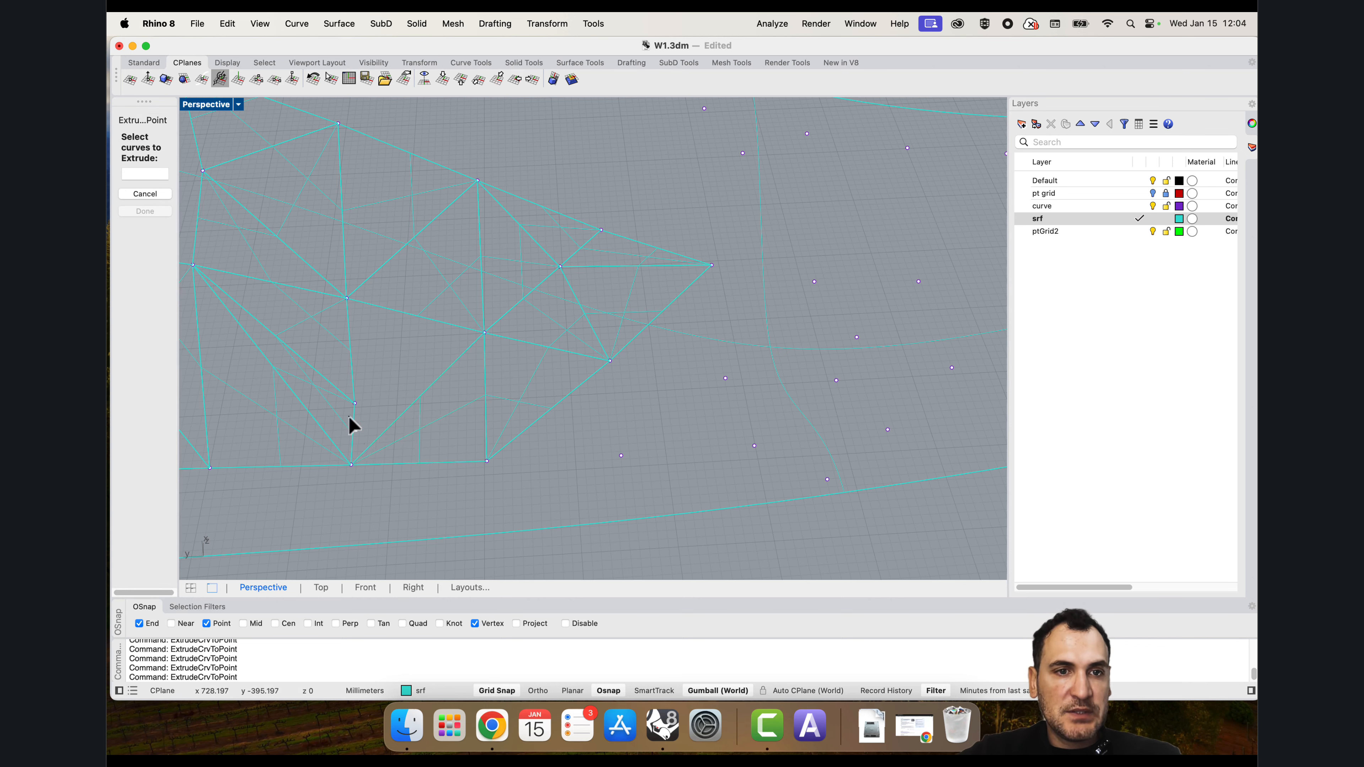
click(352, 422)
key(Return)
click(485, 333)
key(Return)
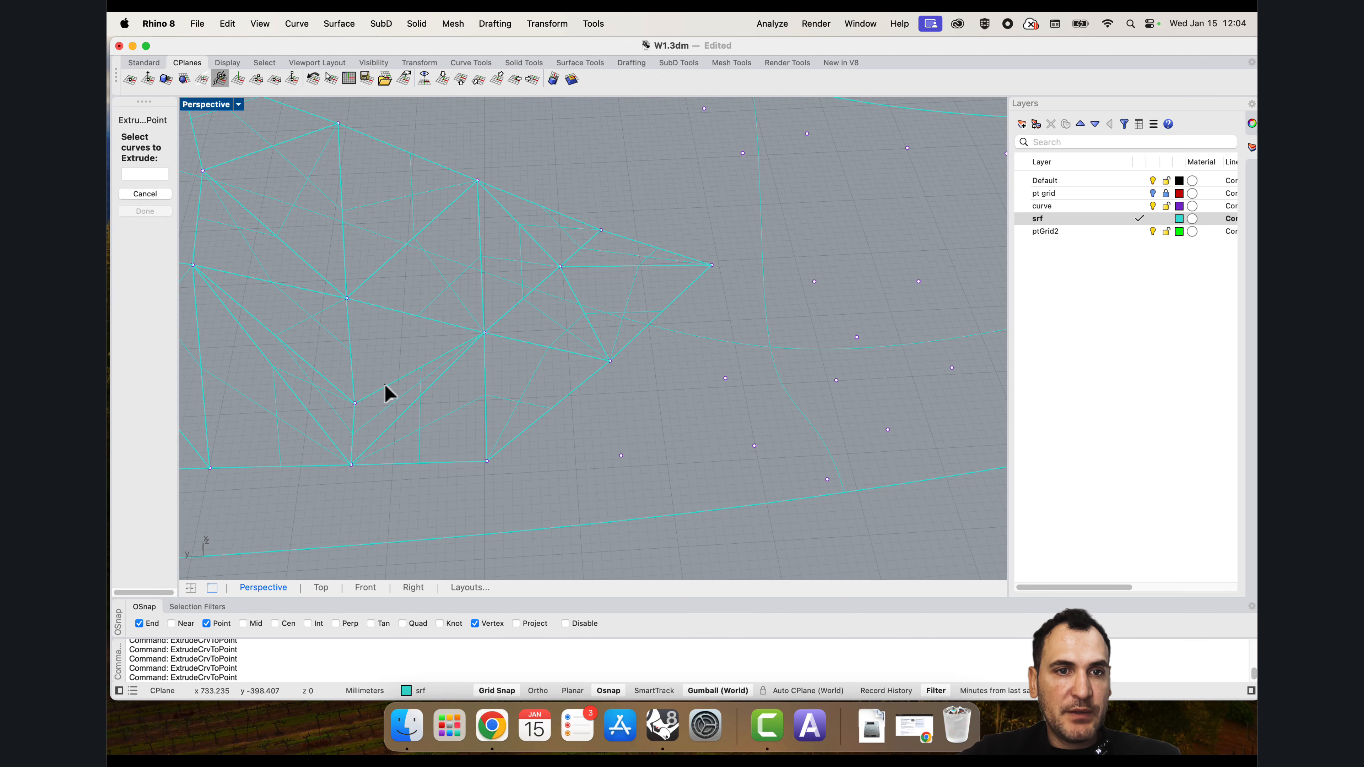
click(387, 387)
key(Return)
click(347, 298)
Step: Switch the Perspective view to Rendered display and hide the original sculpted surface
scroll(611, 327, down, 8)
right_drag(615, 334, 564, 342)
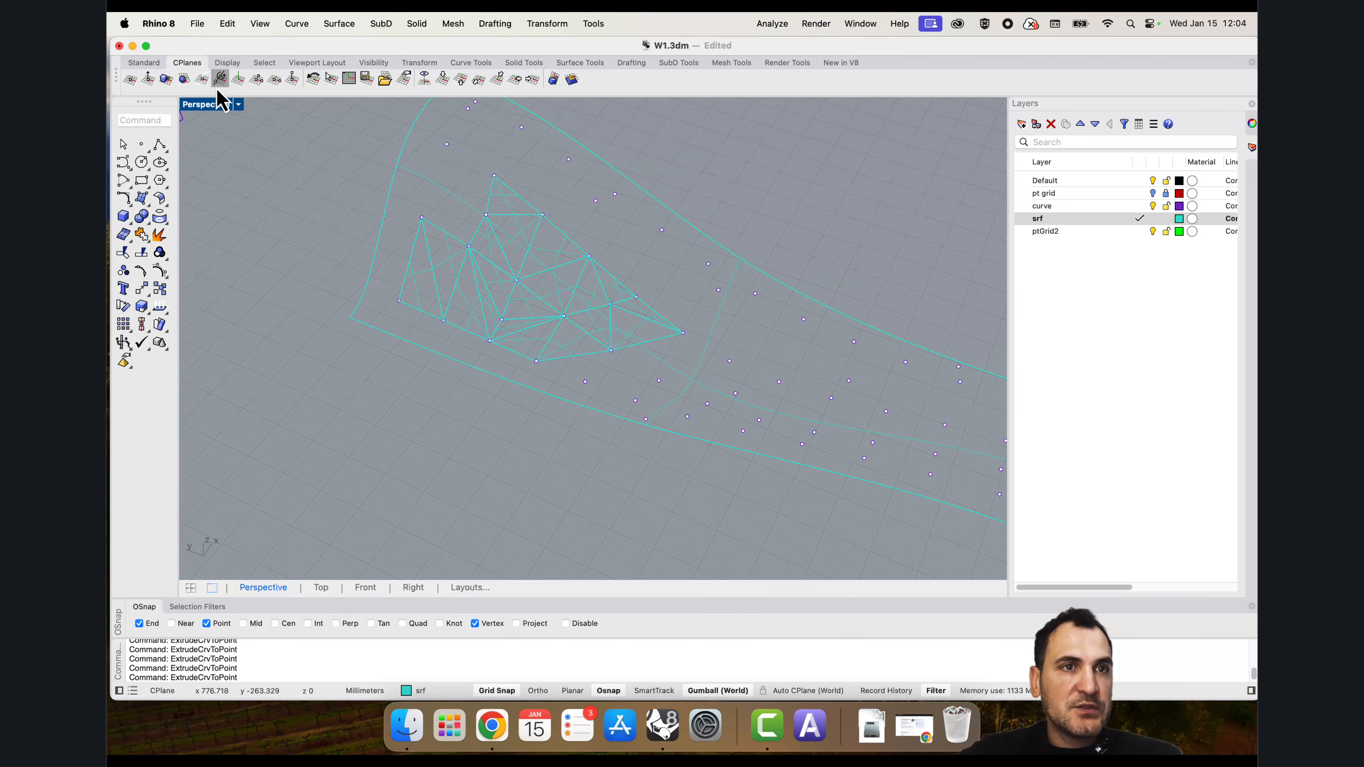
click(220, 101)
click(245, 177)
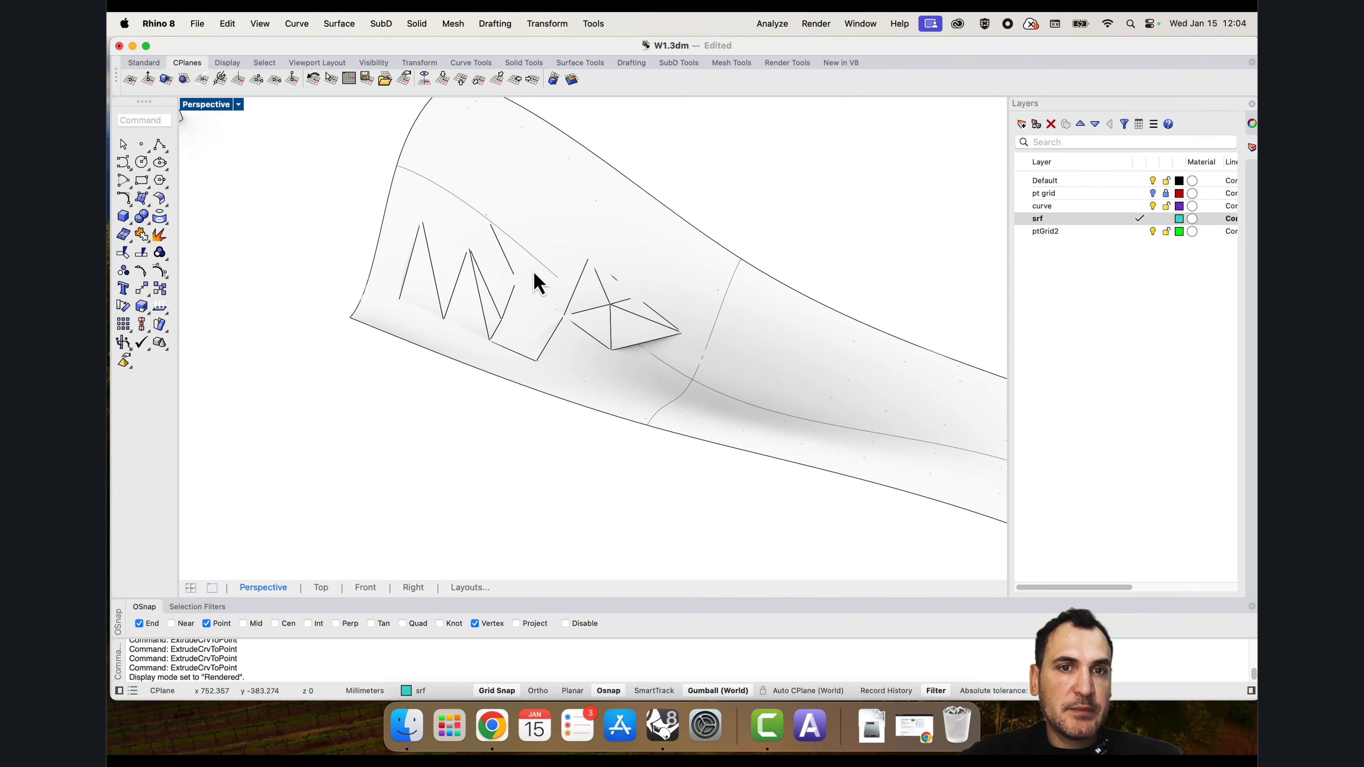
click(623, 265)
key(super+h)
Step: Examine the triangulated panels from several angles
right_drag(594, 319, 529, 371)
scroll(612, 359, up, 6)
scroll(666, 325, down, 3)
right_drag(669, 326, 597, 345)
scroll(598, 345, up, 4)
scroll(545, 263, down, 2)
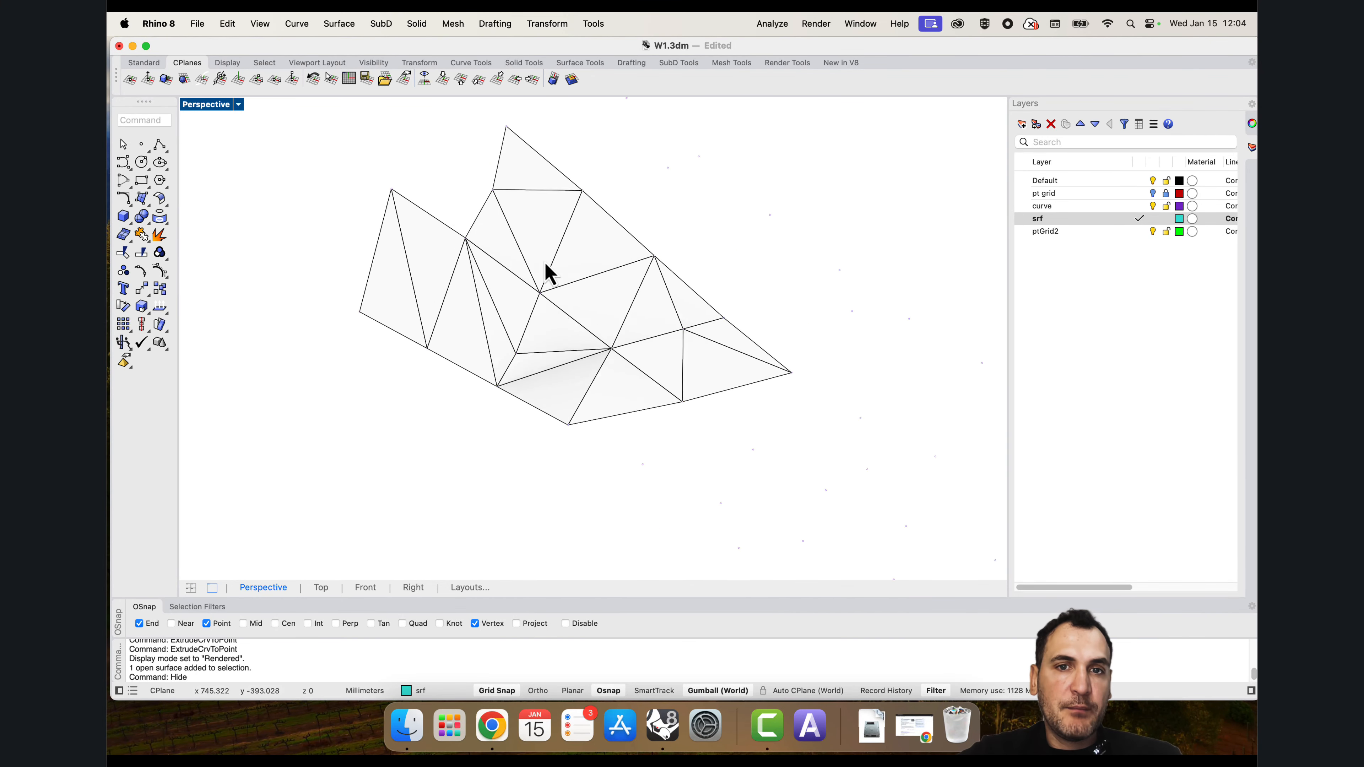
scroll(545, 263, down, 5)
right_drag(545, 263, 634, 333)
scroll(640, 329, down, 3)
scroll(593, 274, up, 3)
Step: Switch the Perspective view to Wireframe and extrude the mesh's lower outer edge at the pointed tip to the draped point below it
click(220, 107)
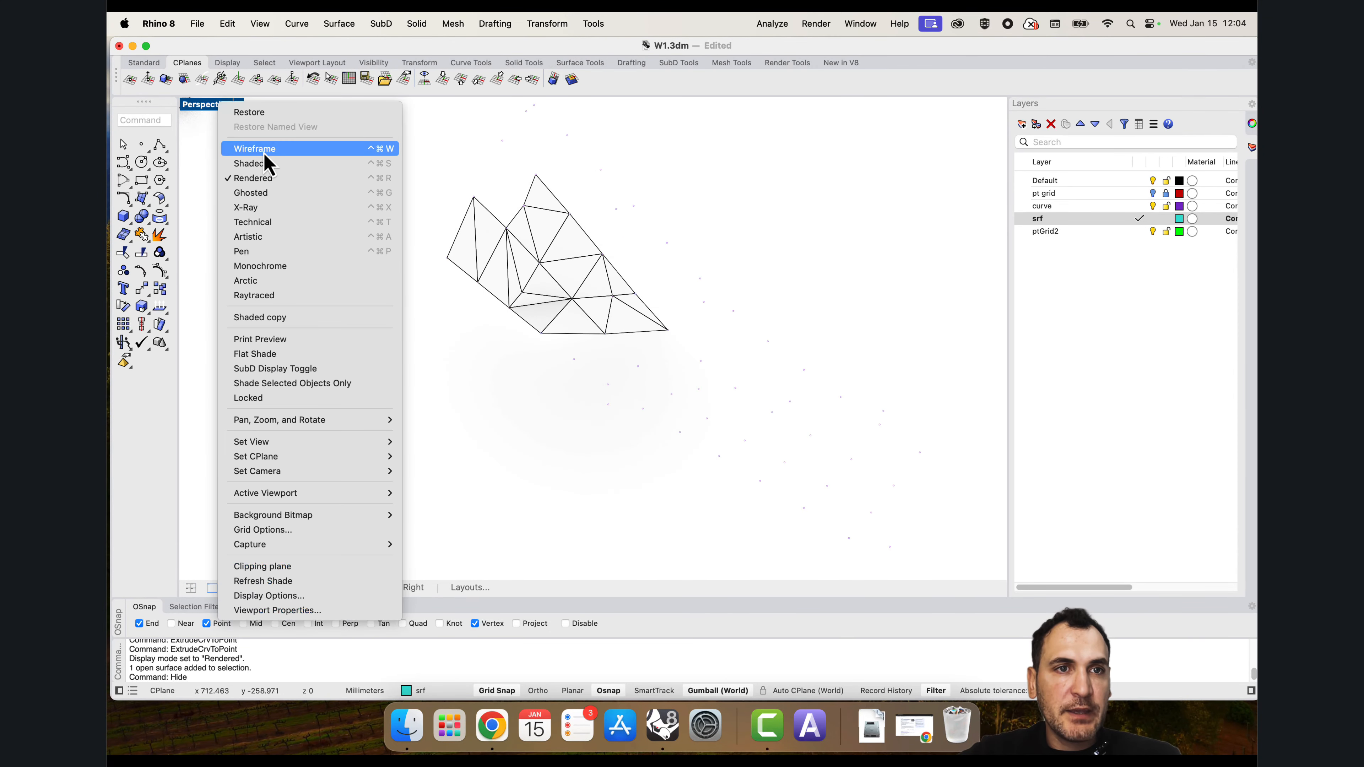
click(266, 151)
text(Extru)
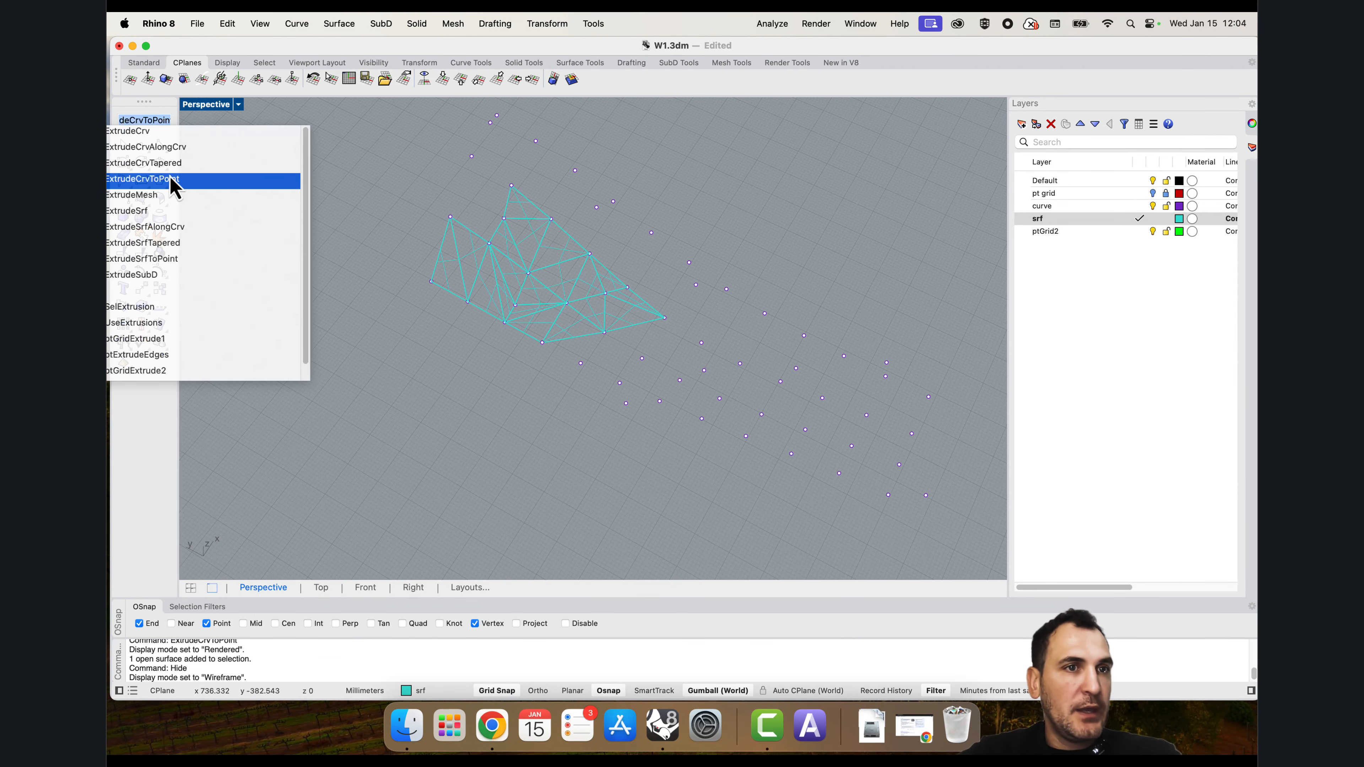
click(173, 185)
scroll(625, 324, up, 2)
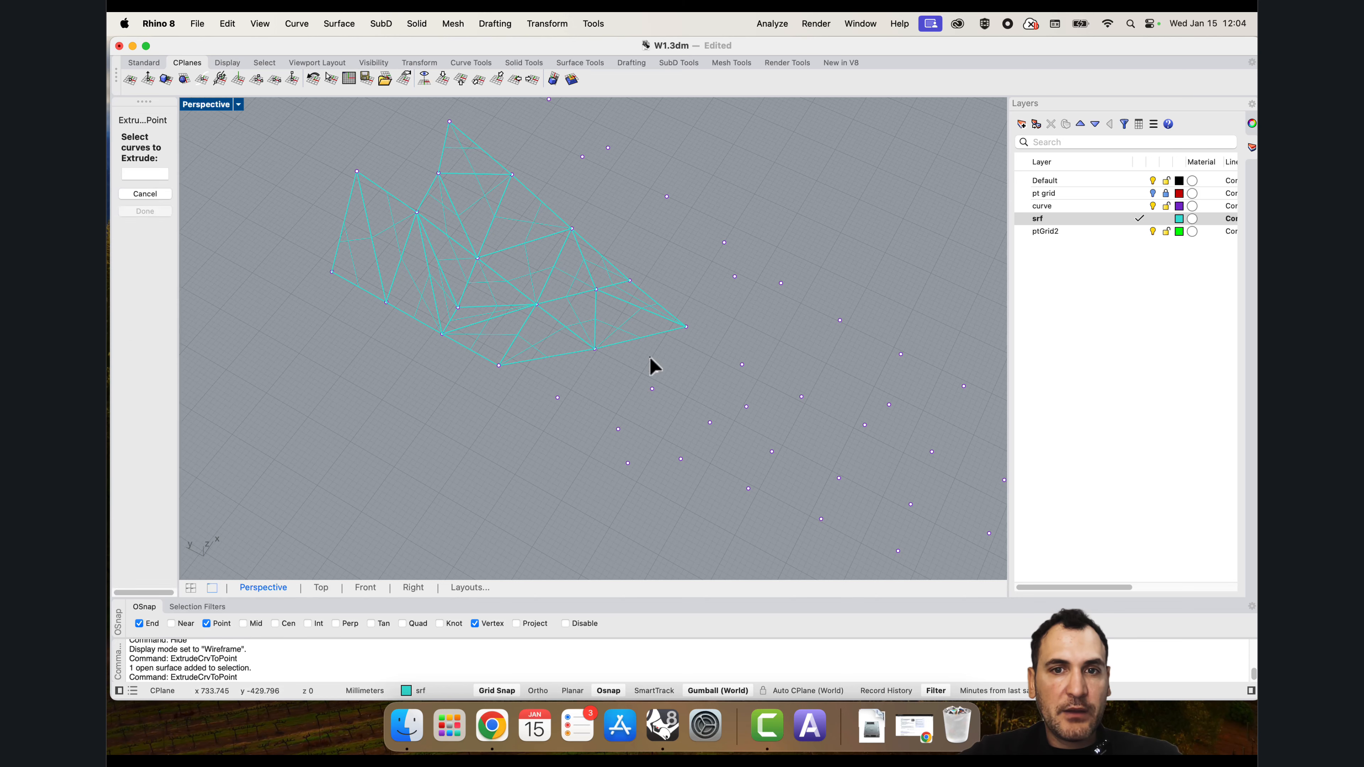
click(656, 335)
key(Return)
click(651, 388)
Step: Extrude the newest panel's outer edge to the next draped point, and the resulting upper edge to the point above it
key(Return)
click(670, 358)
key(Return)
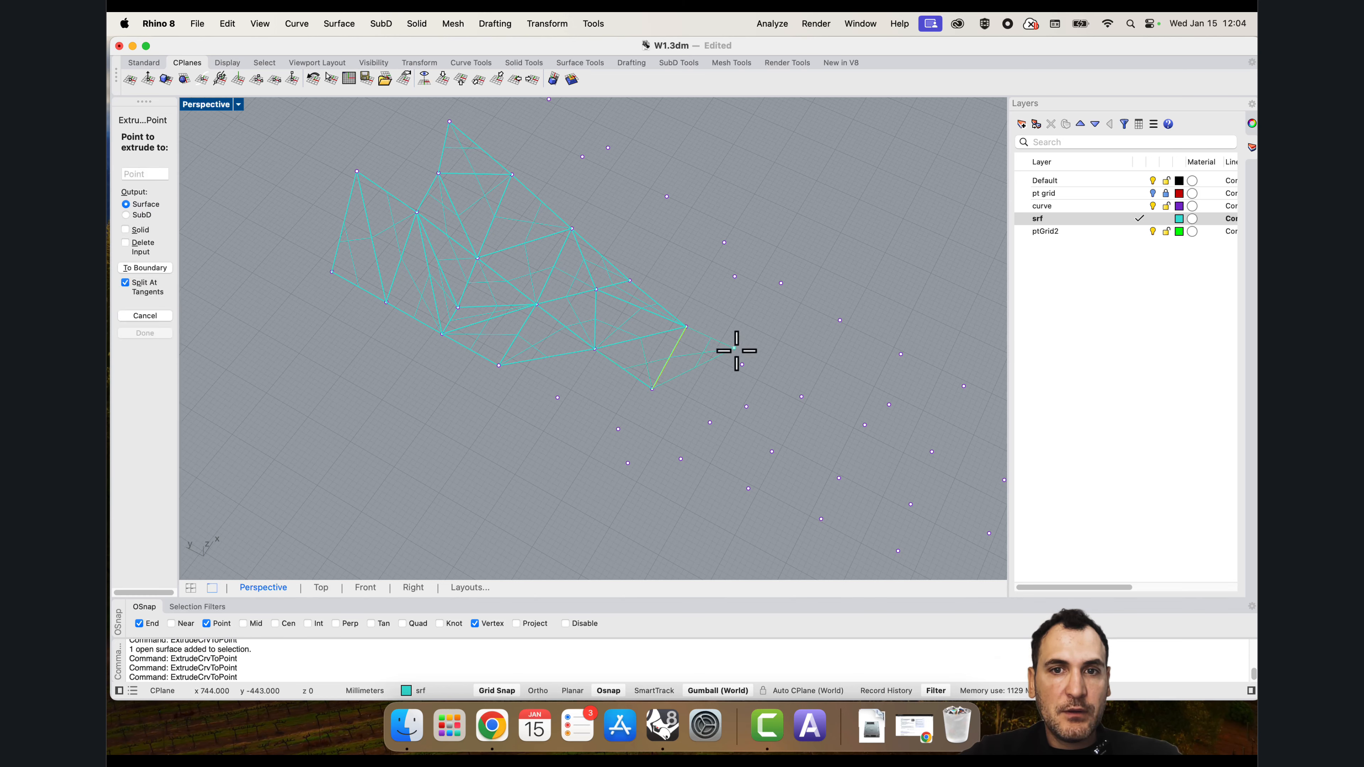
click(742, 363)
key(Return)
click(727, 356)
key(Return)
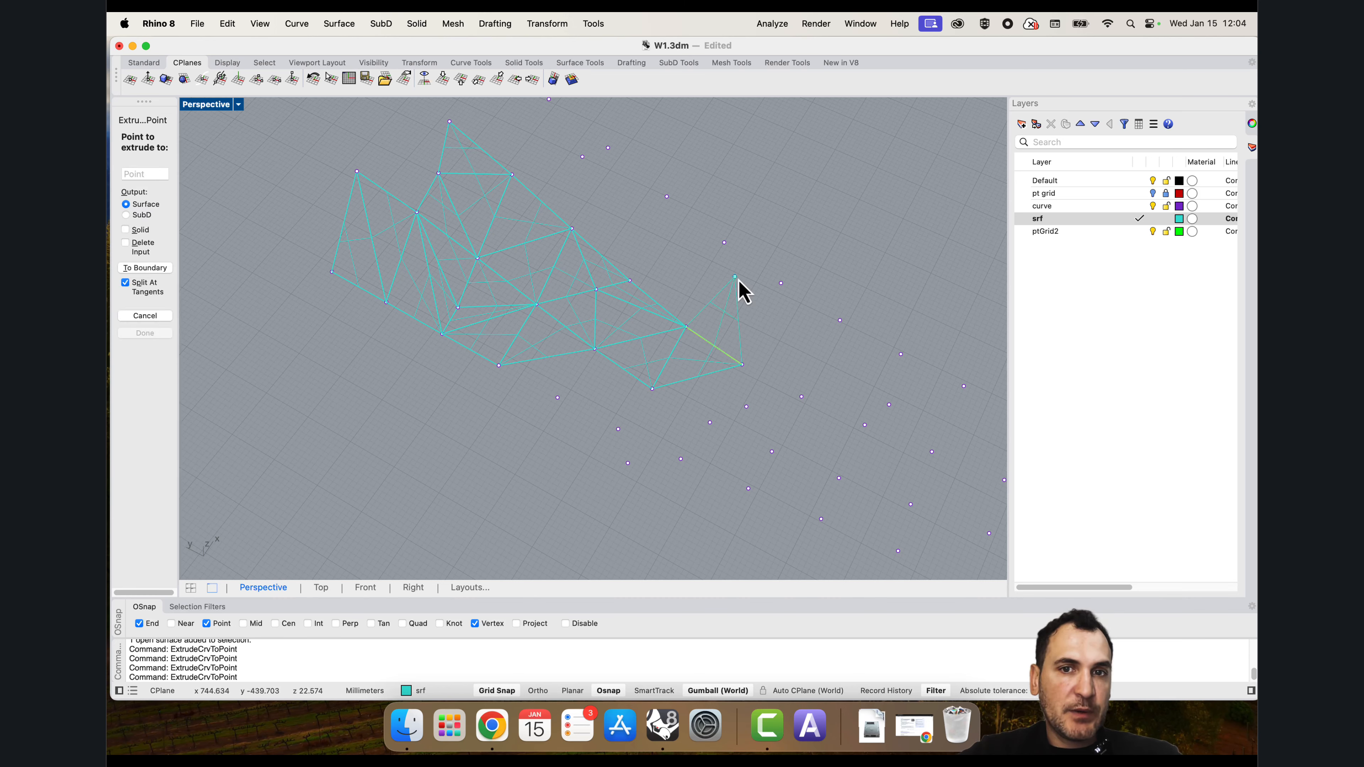
click(735, 276)
Step: Extrude the newest panel's outer edge to the next draped point, and its inner edge to the mesh vertex across the gap
key(Return)
click(738, 305)
key(Return)
click(781, 284)
key(Return)
click(722, 289)
key(Return)
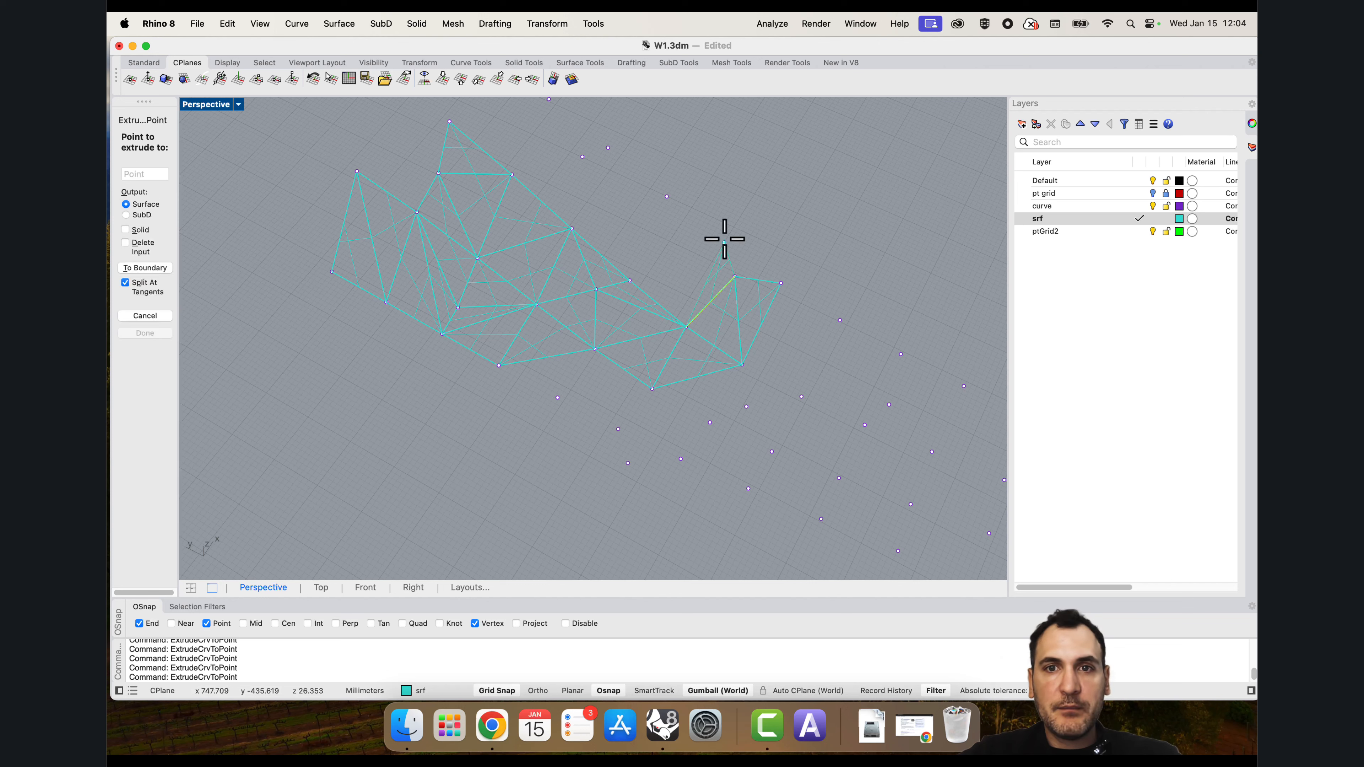
click(630, 280)
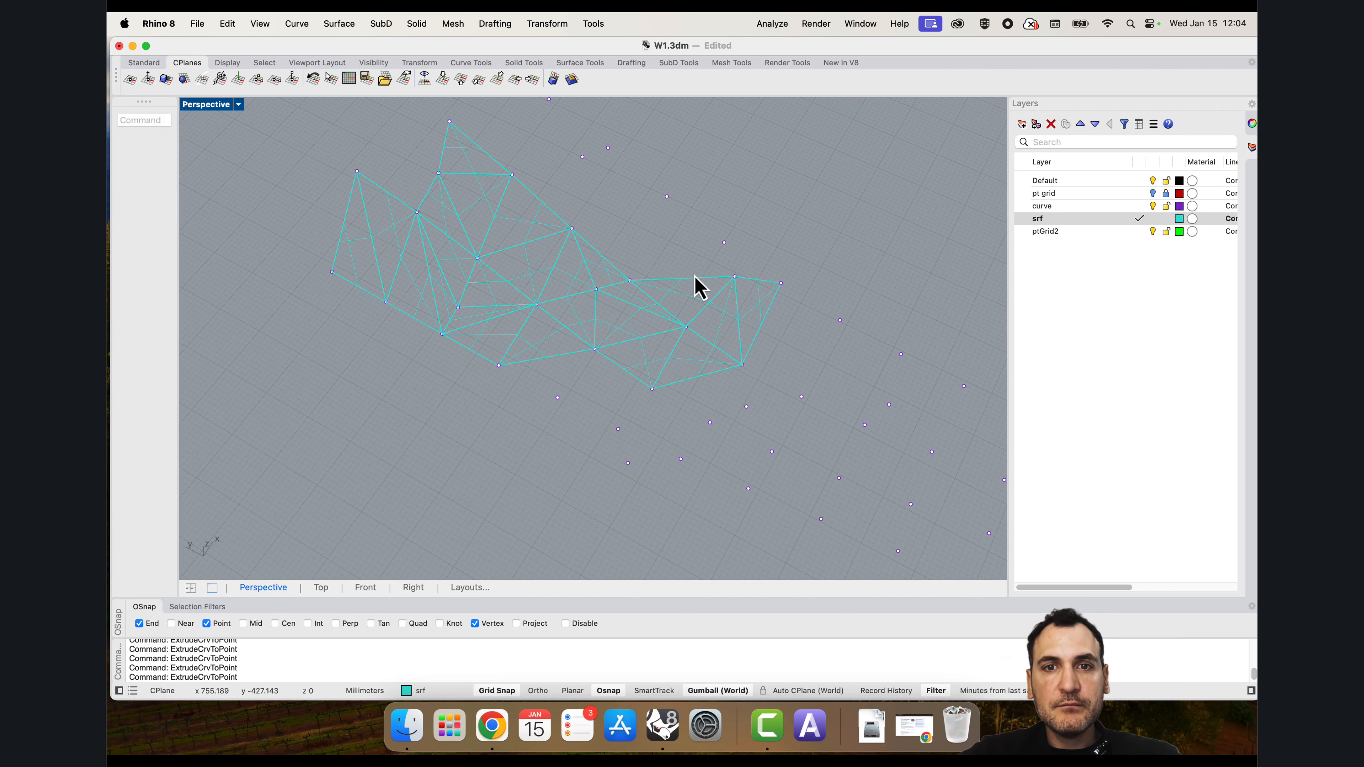
Step: Extrude the gap panel's upper edge to the draped point above it, and the resulting upper edge to the next point
key(Return)
click(713, 276)
key(Return)
click(724, 243)
key(Return)
click(696, 253)
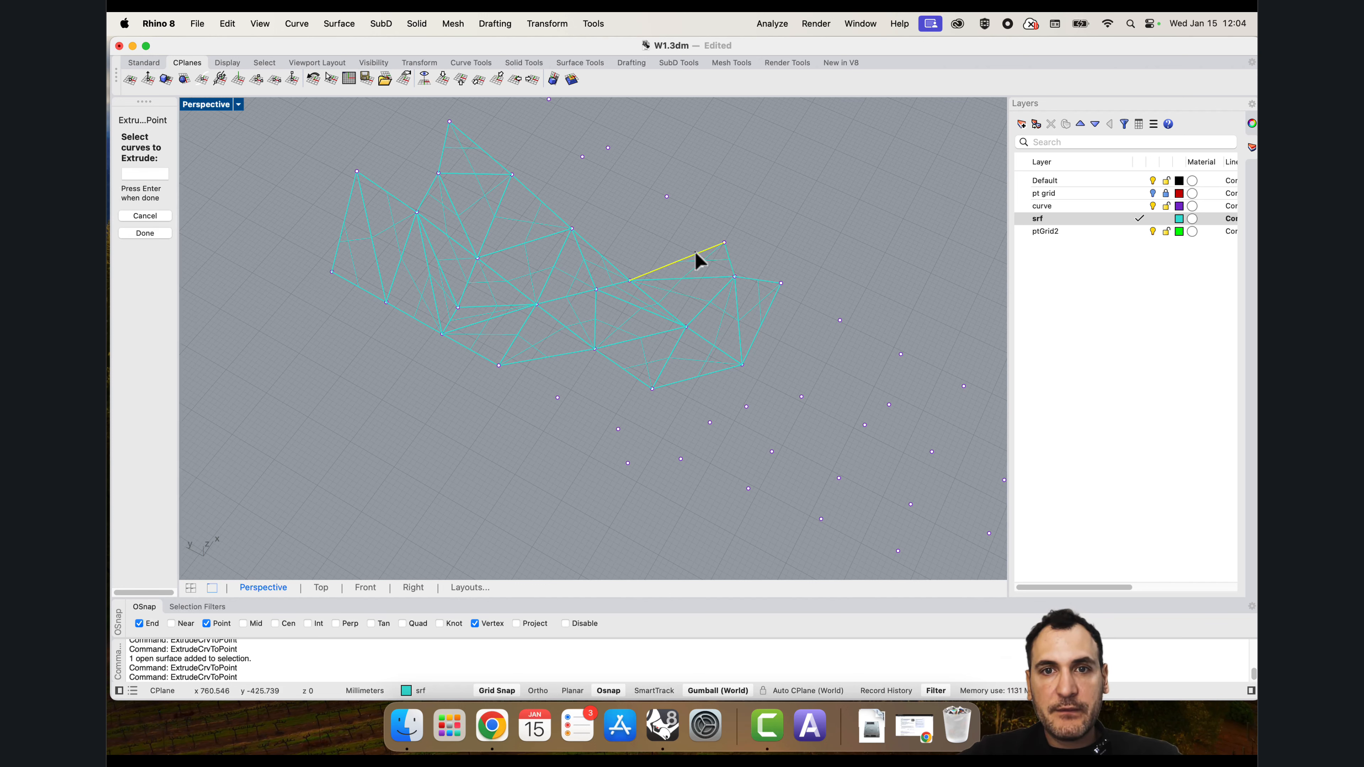
key(Return)
click(668, 197)
Step: Extrude the new panel's inner edge to the existing mesh vertex, and that panel's upper edge to the draped point above
key(Return)
click(653, 228)
key(Return)
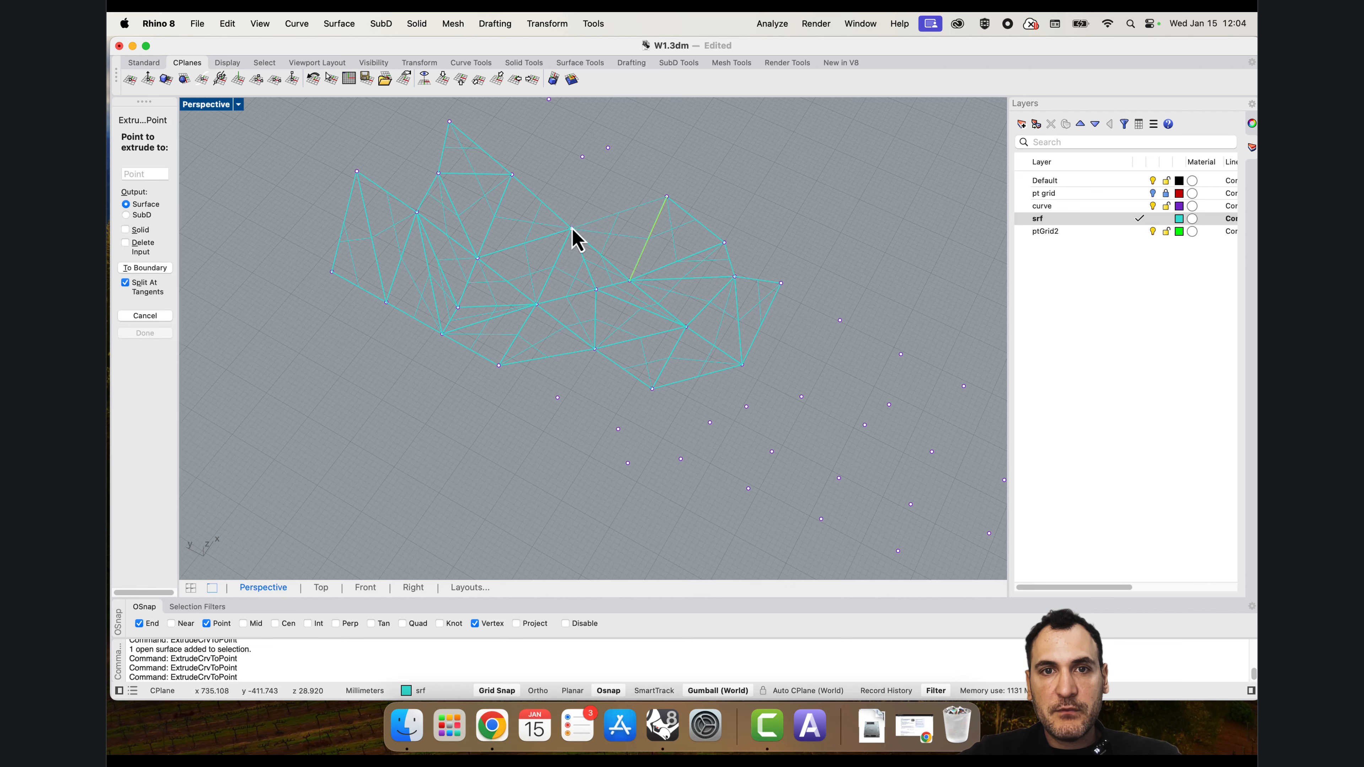
click(572, 228)
key(Return)
click(598, 218)
key(Return)
click(582, 157)
Step: Extrude the topmost panel's upper edge to the neighbouring draped point, and its inner edge to the mesh corner across the notch
key(Return)
click(604, 166)
key(Return)
click(607, 148)
key(Return)
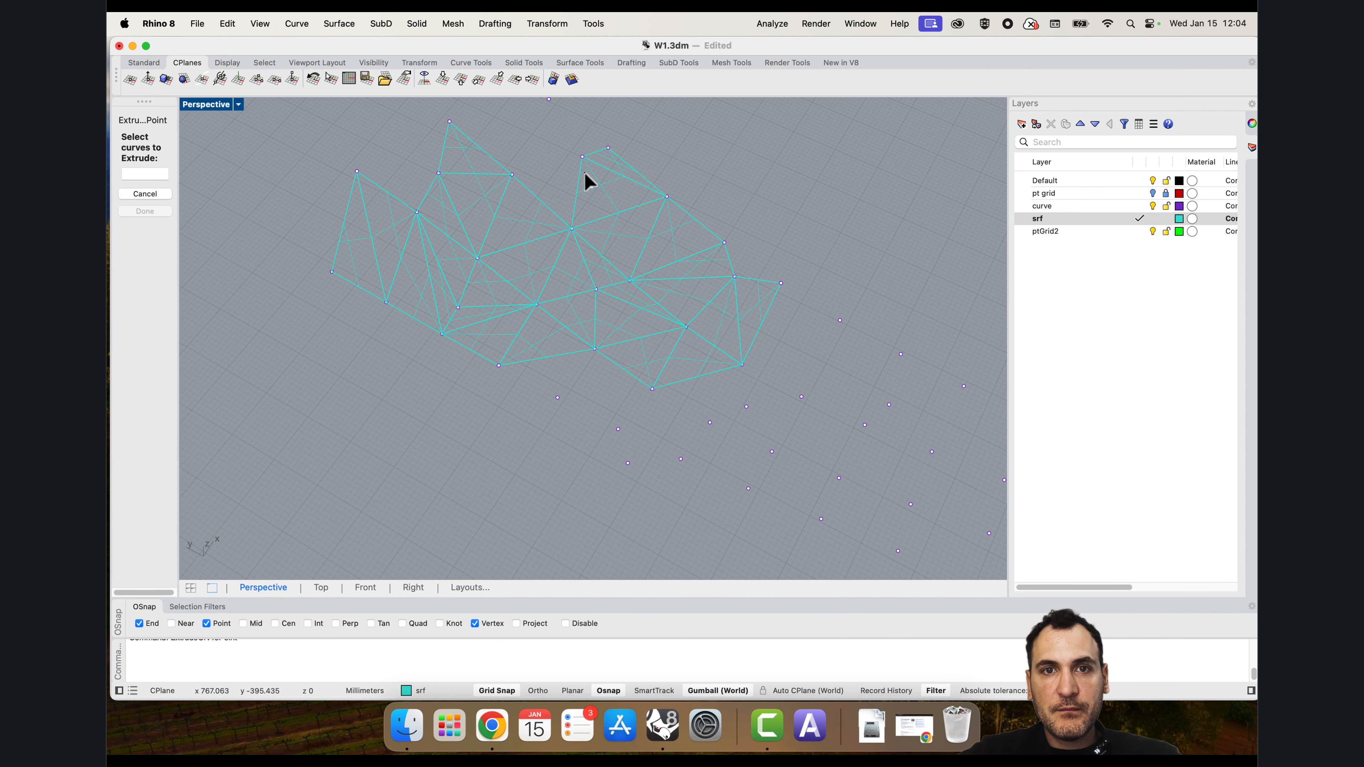
click(580, 173)
click(512, 174)
Step: Switch the Perspective view to Rendered display and examine the extended triangulated surface
scroll(577, 201, down, 6)
right_drag(676, 226, 597, 331)
scroll(662, 263, down, 7)
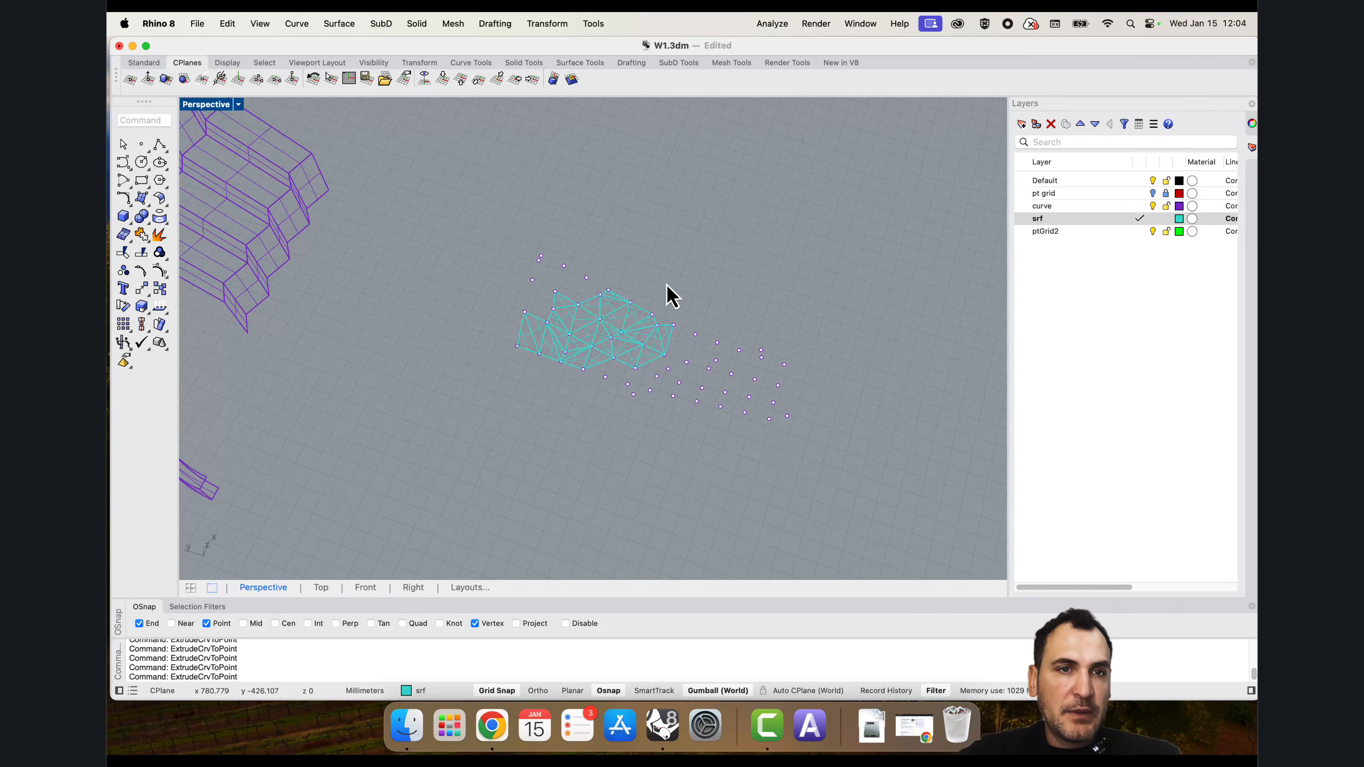
scroll(672, 295, down, 3)
click(208, 105)
click(260, 184)
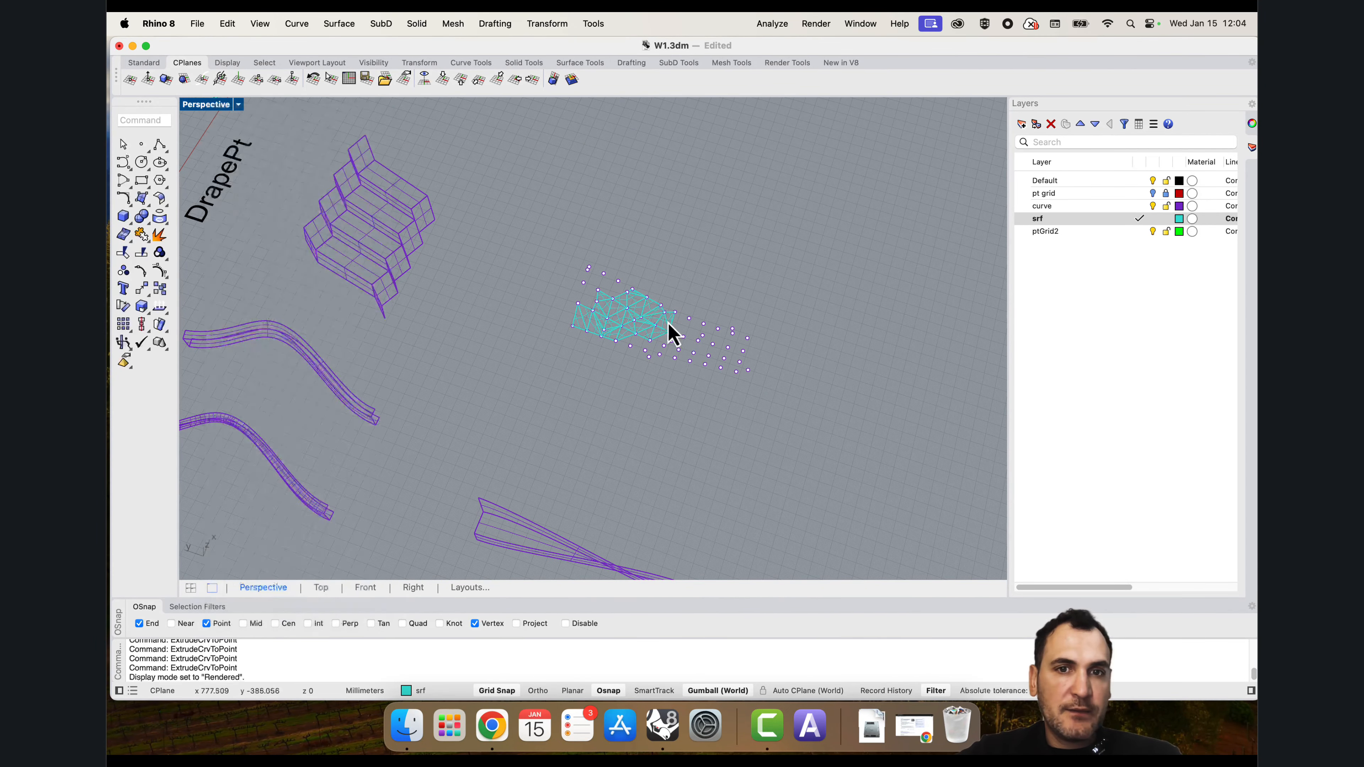
right_drag(658, 345, 623, 329)
Step: Return the Perspective view to Wireframe display and look over the labelled exercises from Extrude to PlanarSrf
click(209, 105)
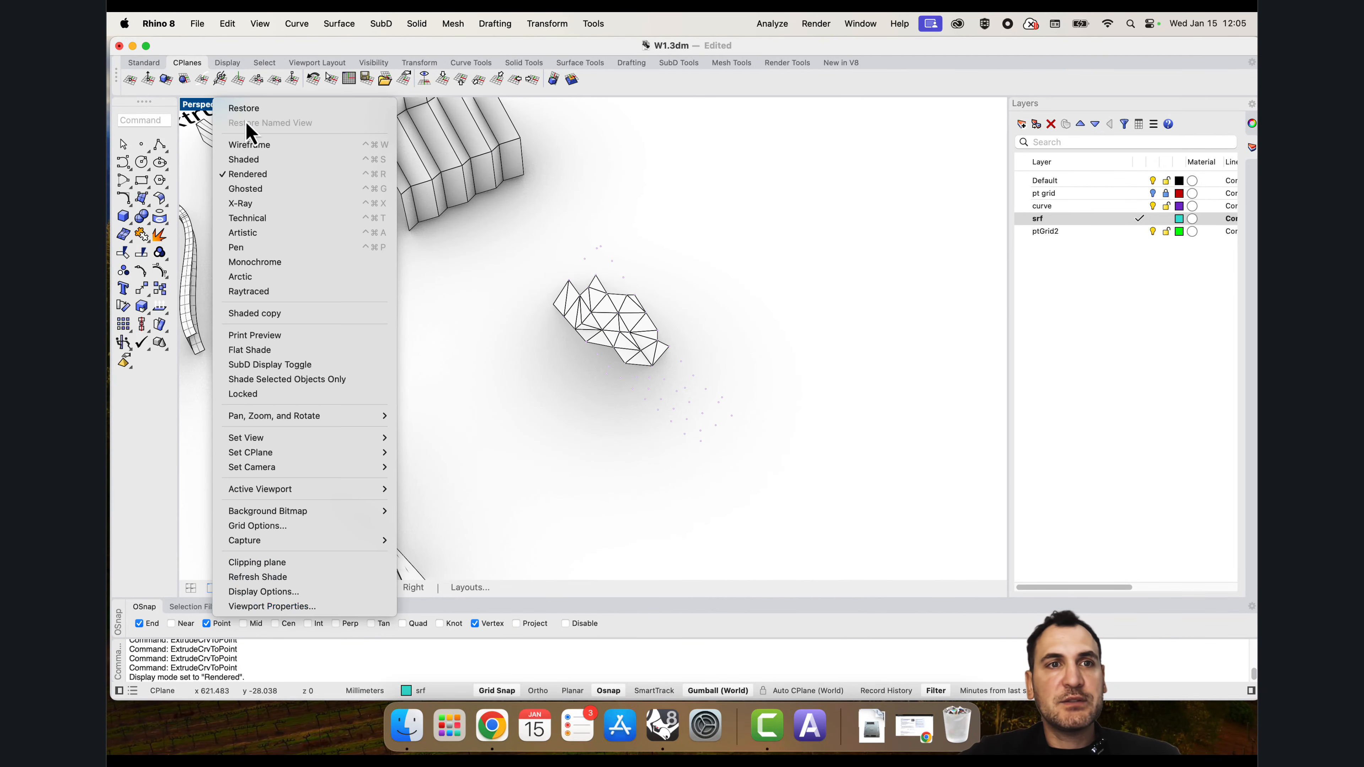
click(253, 149)
scroll(592, 296, down, 5)
right_drag(618, 301, 600, 310)
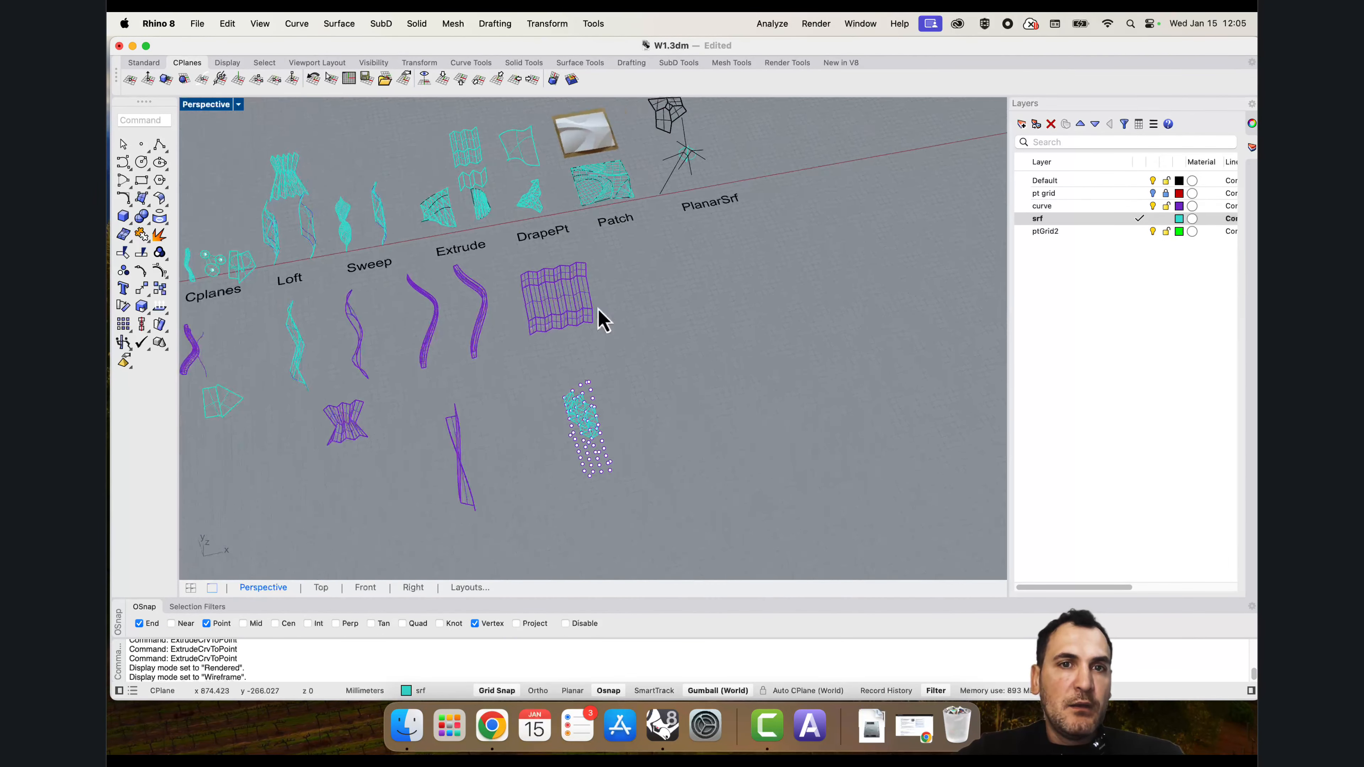
scroll(594, 198, up, 5)
right_drag(594, 204, 612, 322)
scroll(610, 318, up, 5)
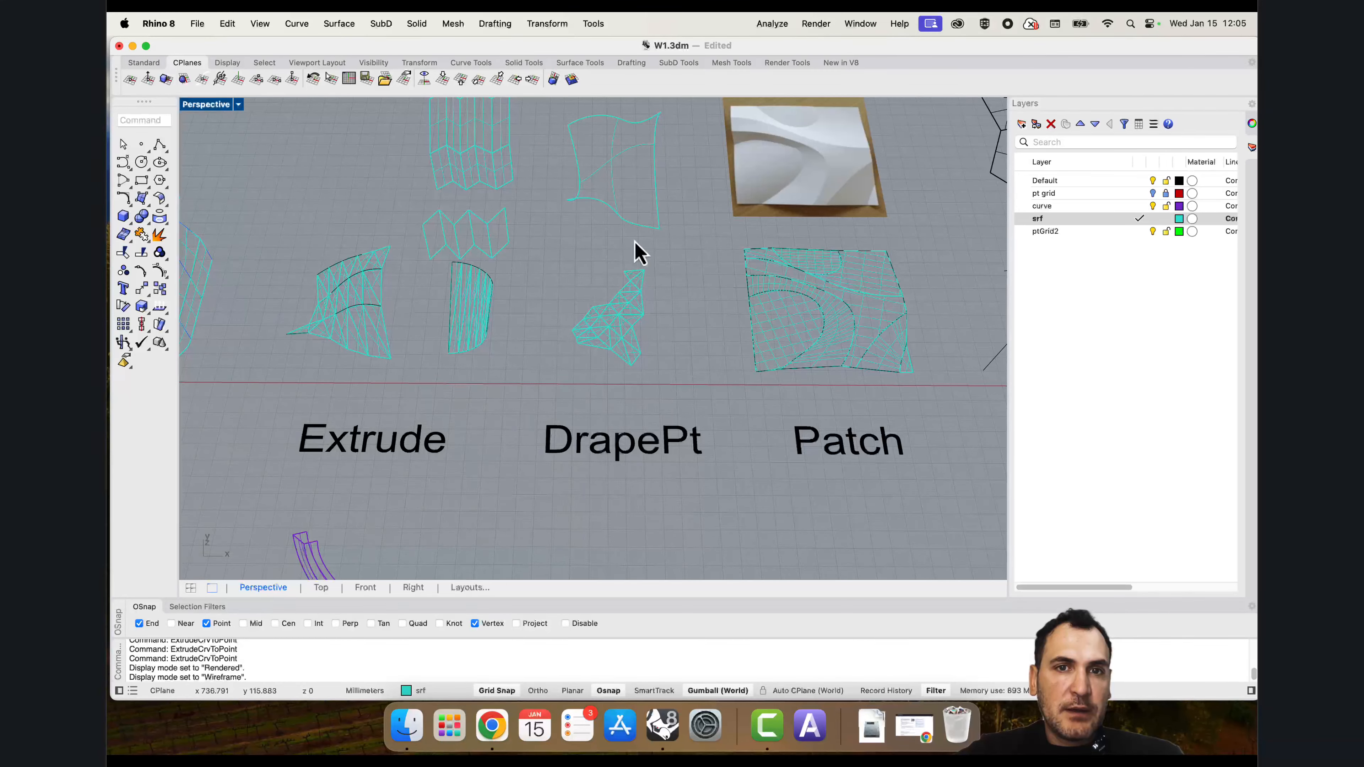
scroll(498, 325, down, 2)
scroll(525, 313, down, 5)
scroll(529, 323, up, 5)
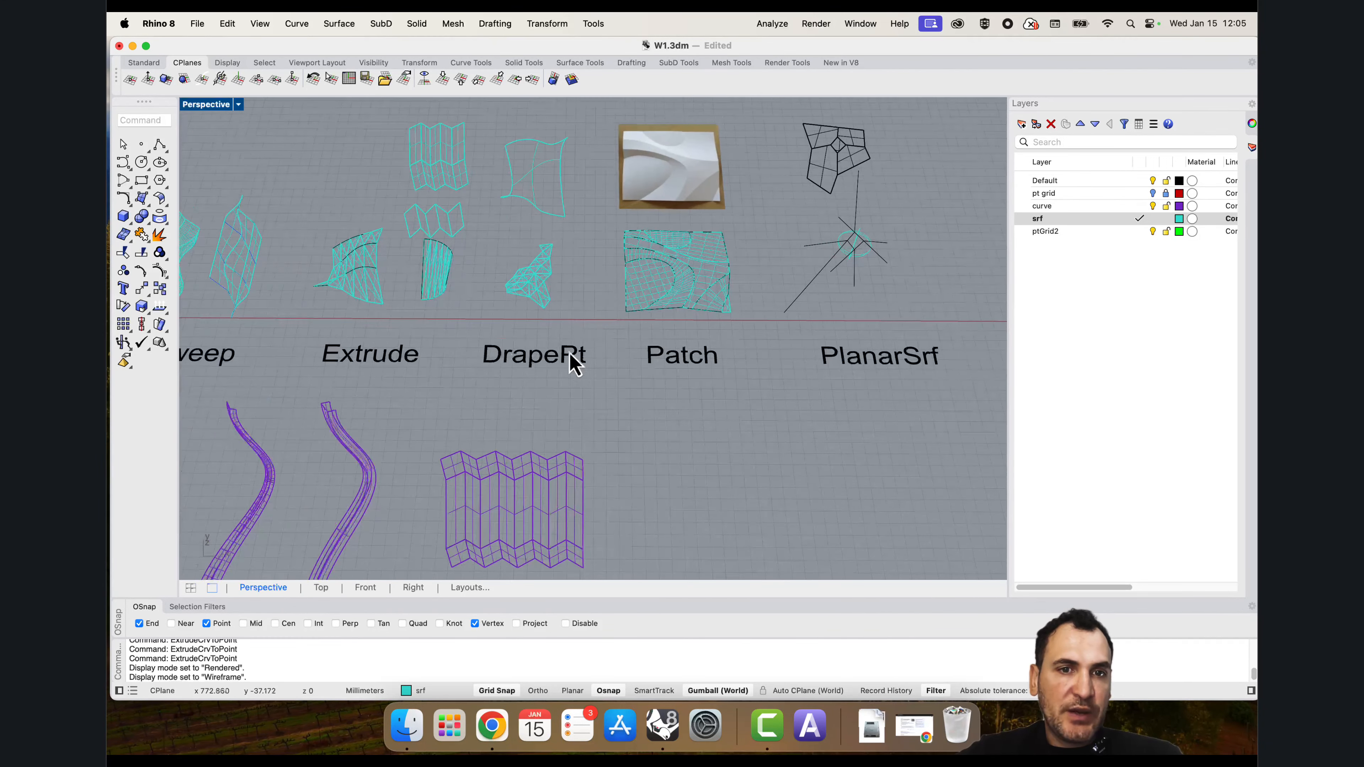
scroll(617, 352, down, 6)
right_drag(661, 422, 656, 433)
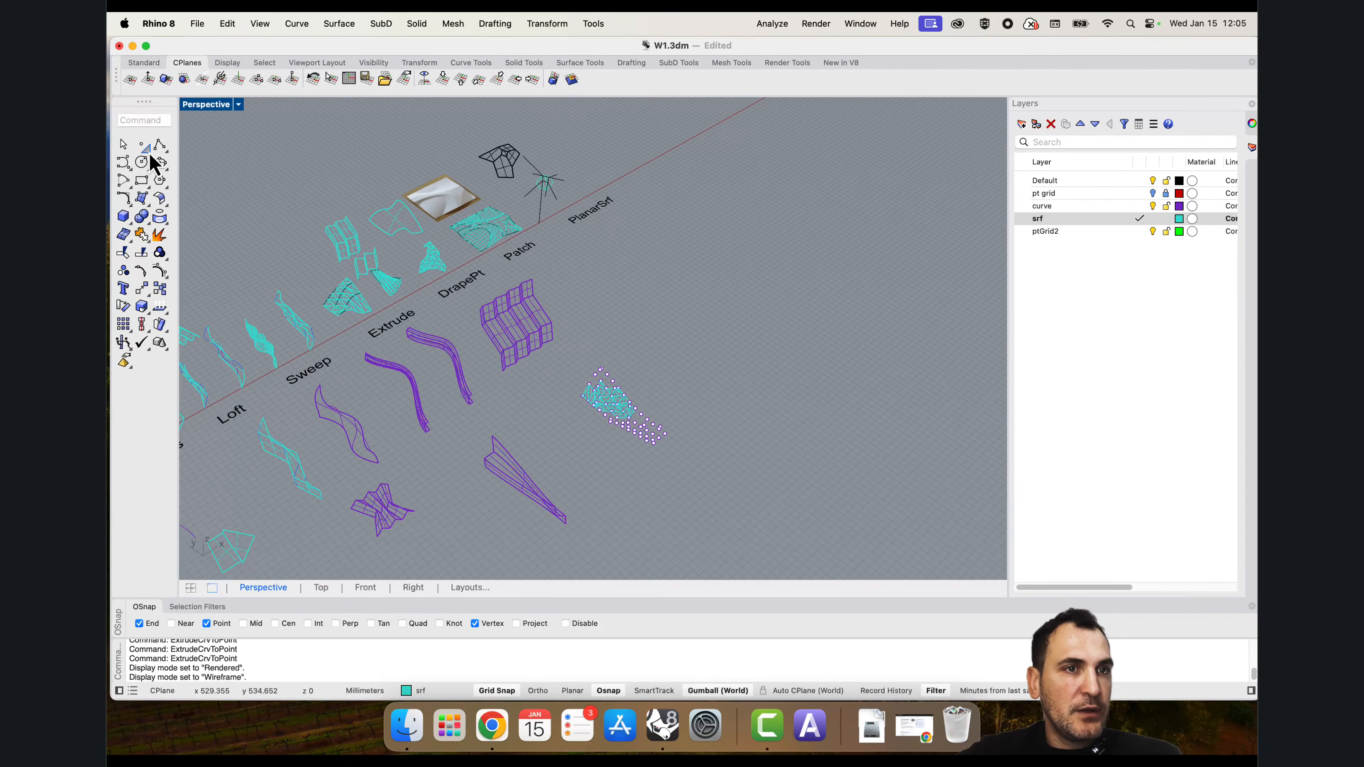
Step: Locate the command for draping a point grid over objects among the point tools
click(146, 150)
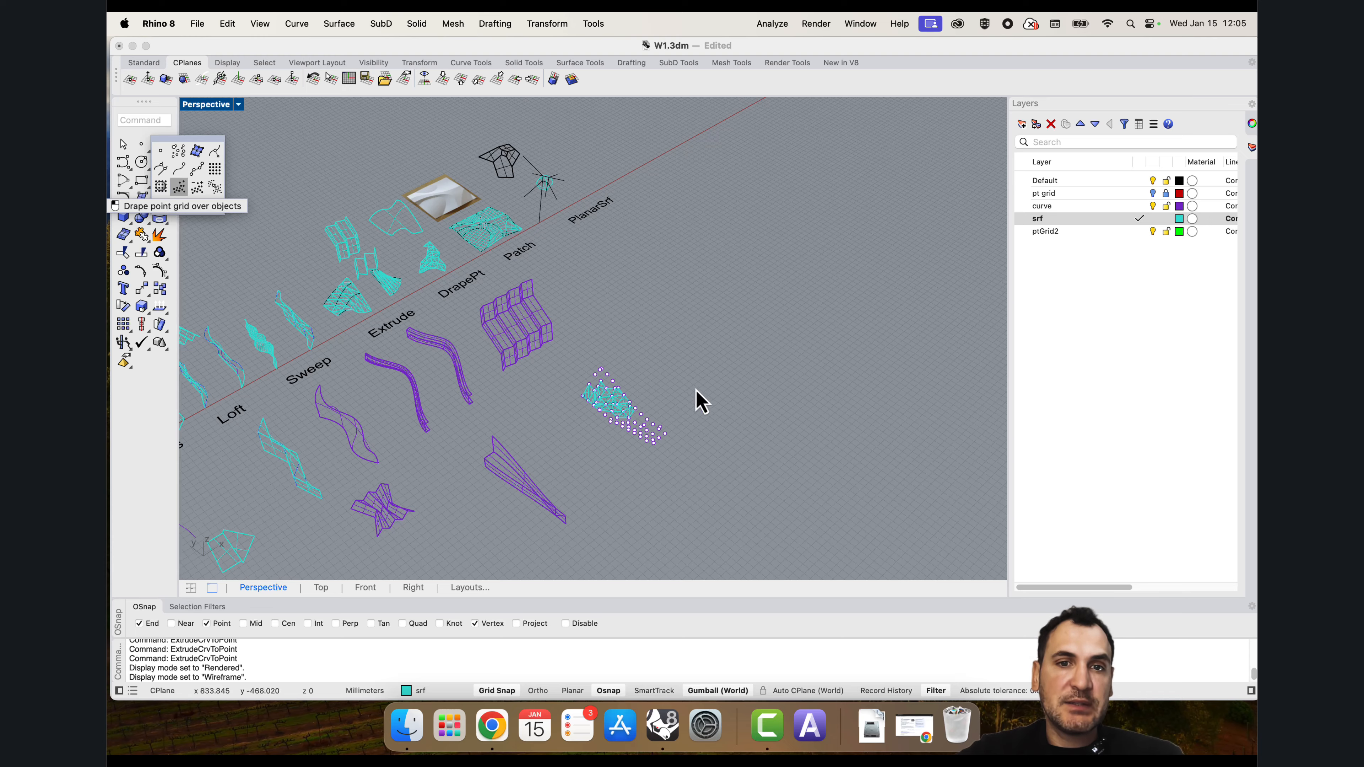
scroll(591, 409, up, 5)
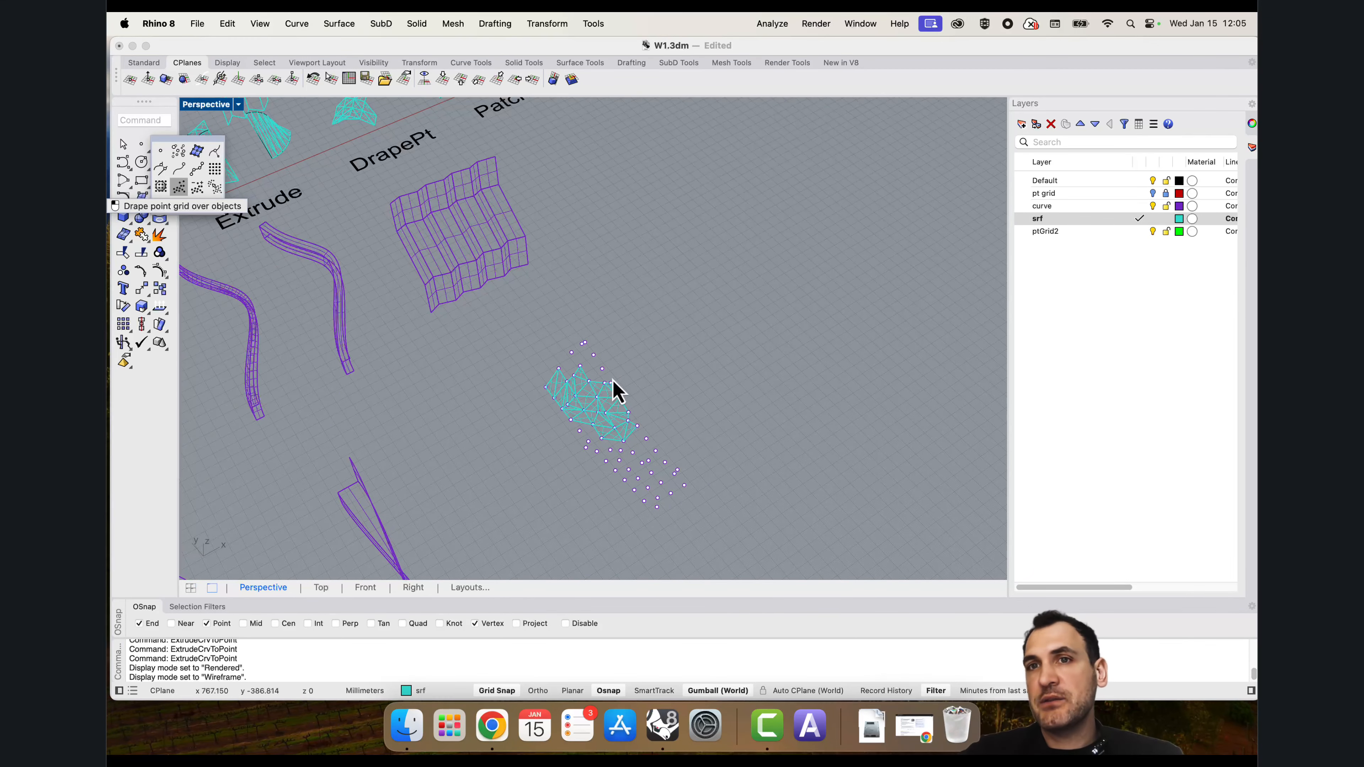
click(718, 383)
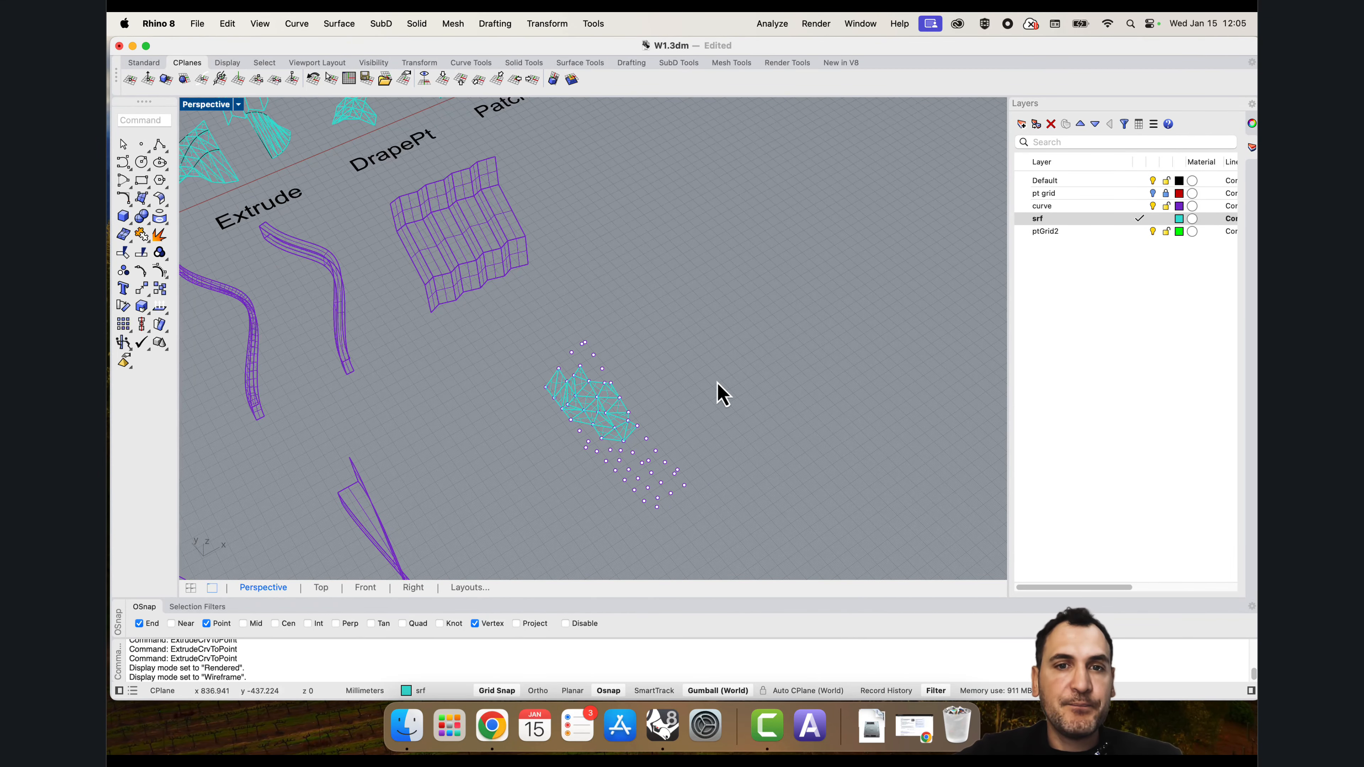
Step: Select the paper relief photo above the Patch label and zoom to it in the maximised Top view
scroll(597, 384, down, 5)
right_drag(713, 343, 654, 454)
scroll(637, 243, up, 4)
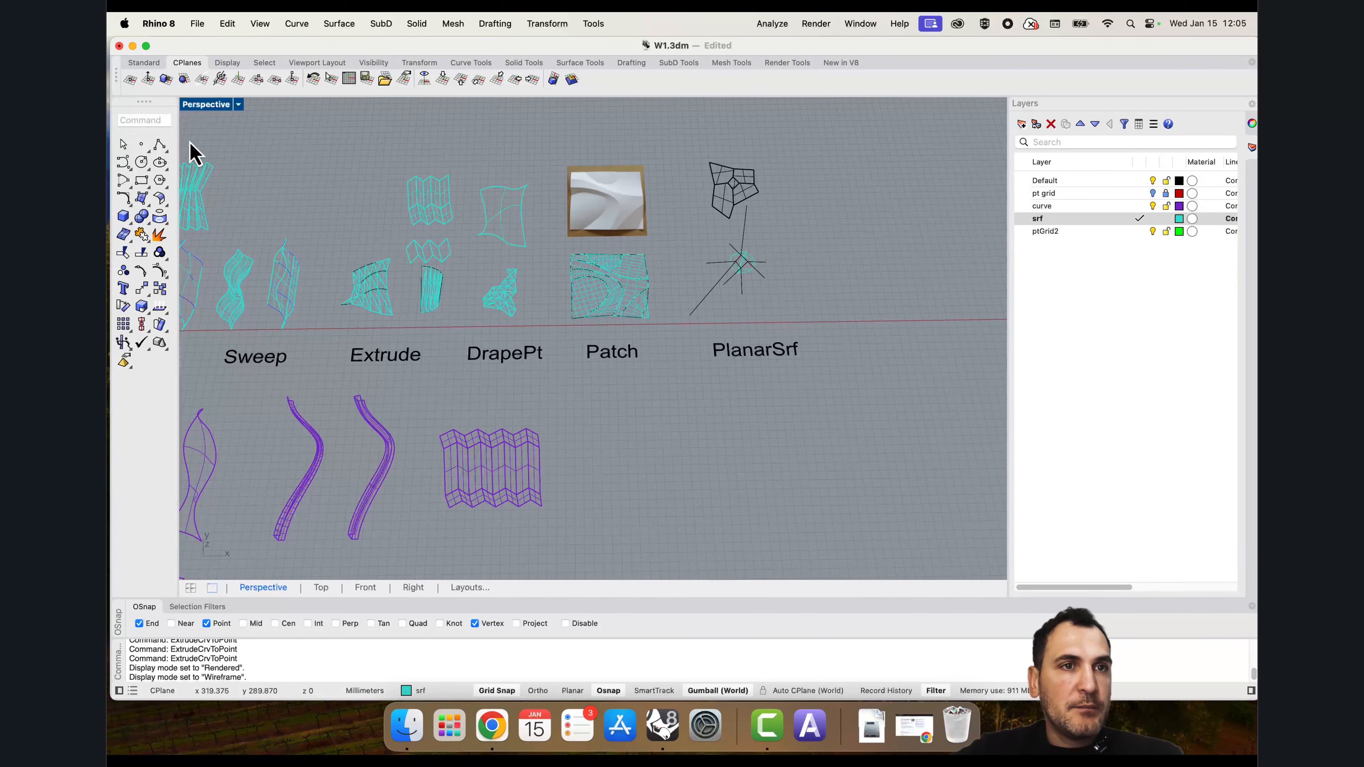
click(597, 231)
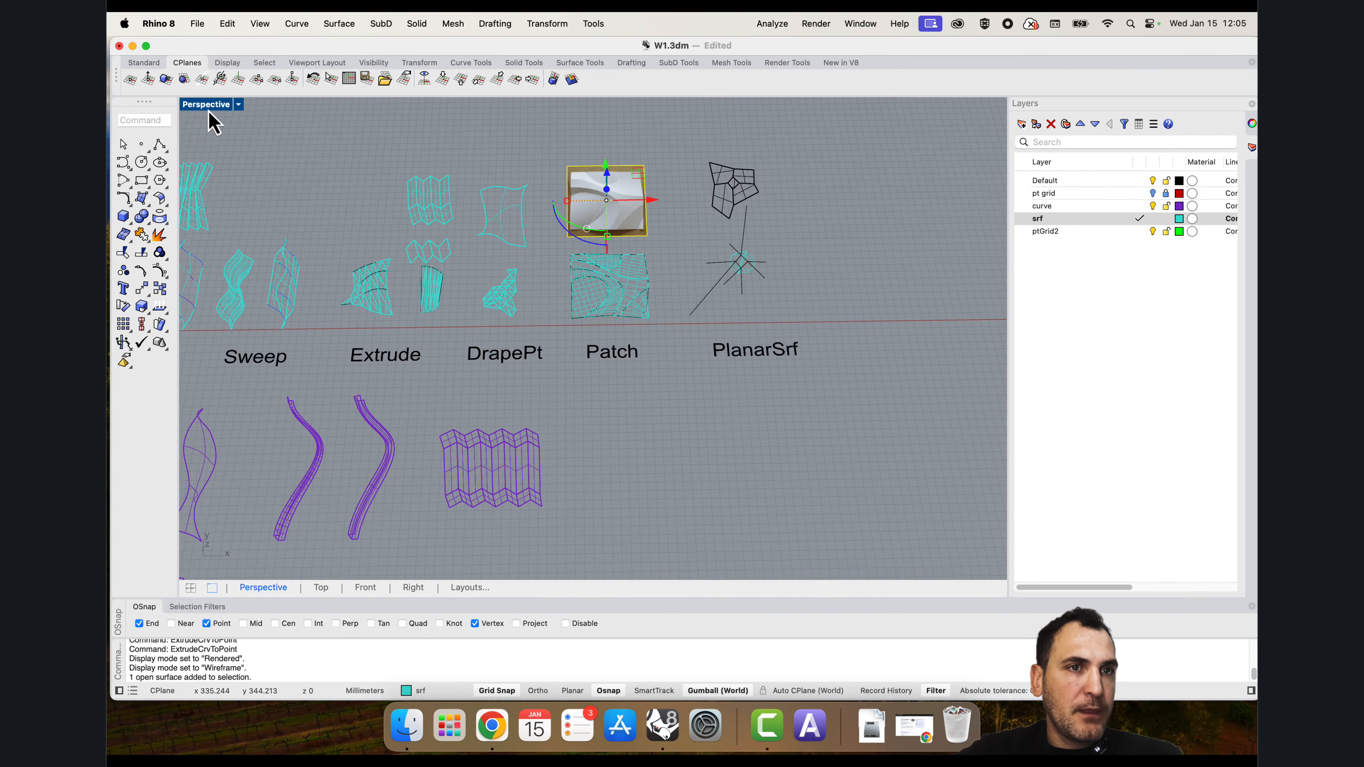
double_click(186, 106)
click(186, 106)
scroll(490, 222, down, 5)
text(zs)
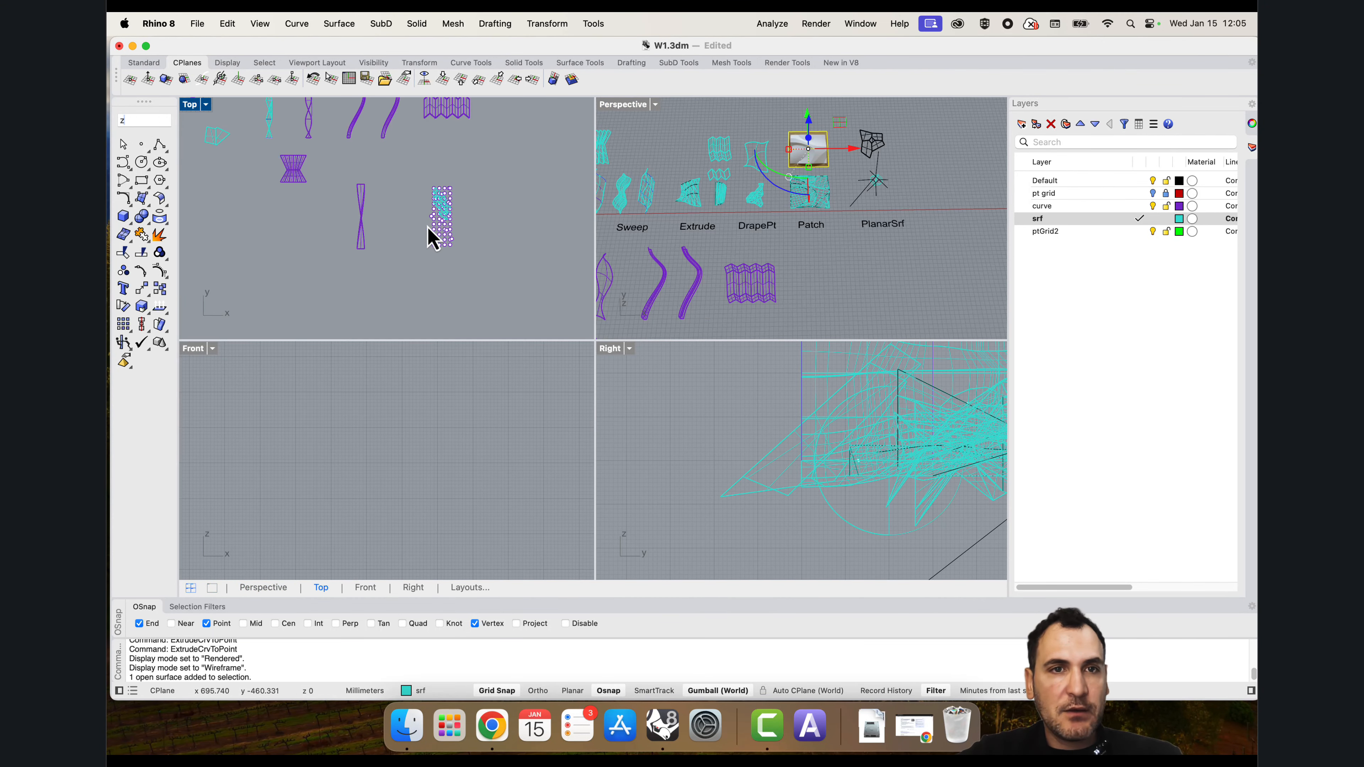
key(Return)
key(Escape)
double_click(191, 106)
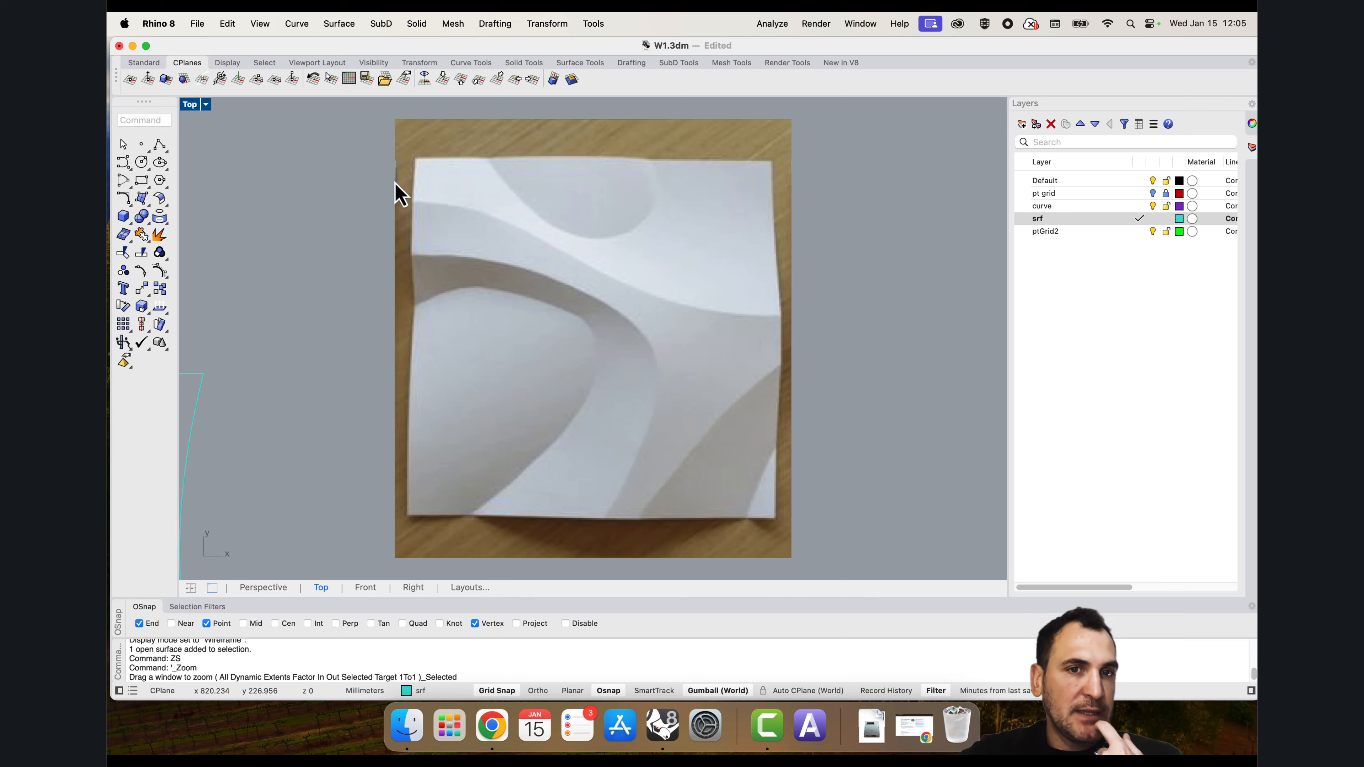
Step: Copy the relief photo straight down into the practice row below the Patch label
scroll(424, 207, down, 4)
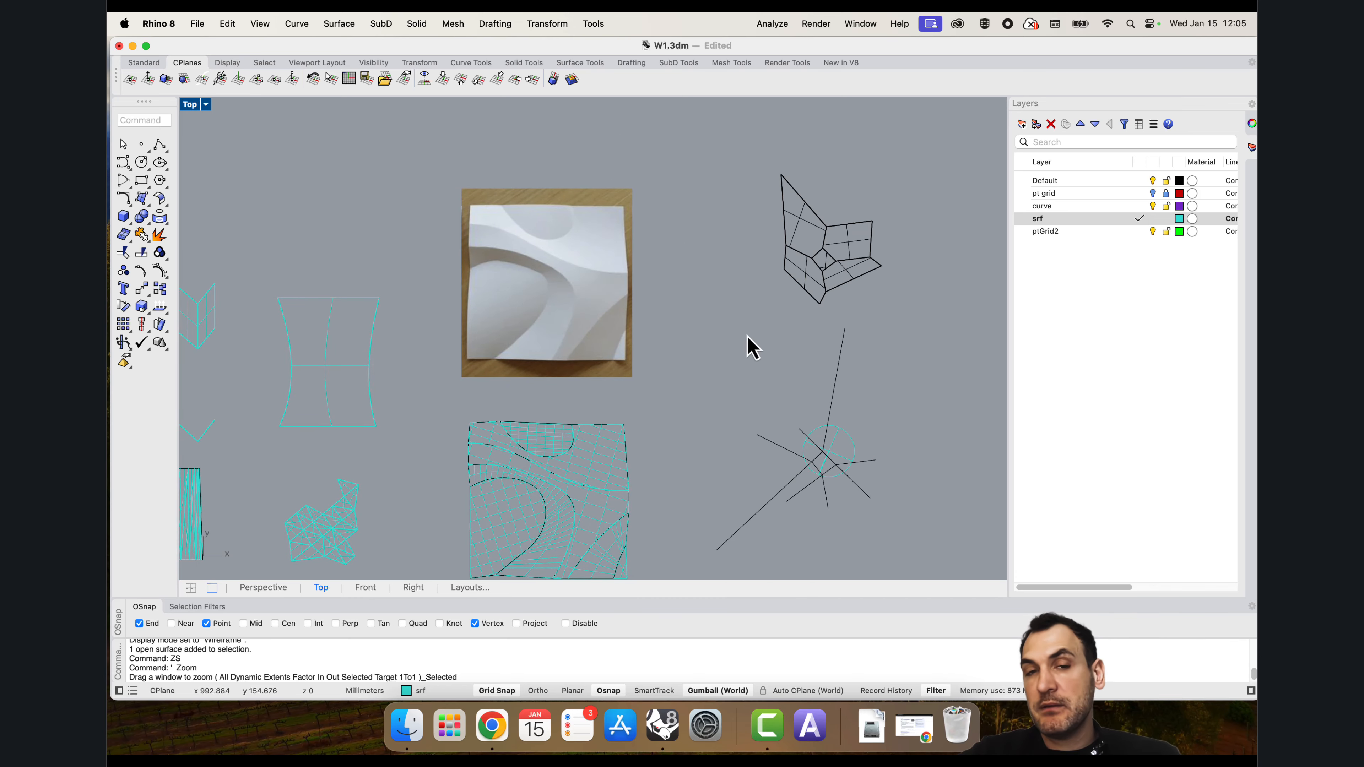
right_drag(715, 342, 754, 342)
scroll(634, 303, down, 8)
click(634, 305)
right_drag(695, 307, 705, 253)
text(c)
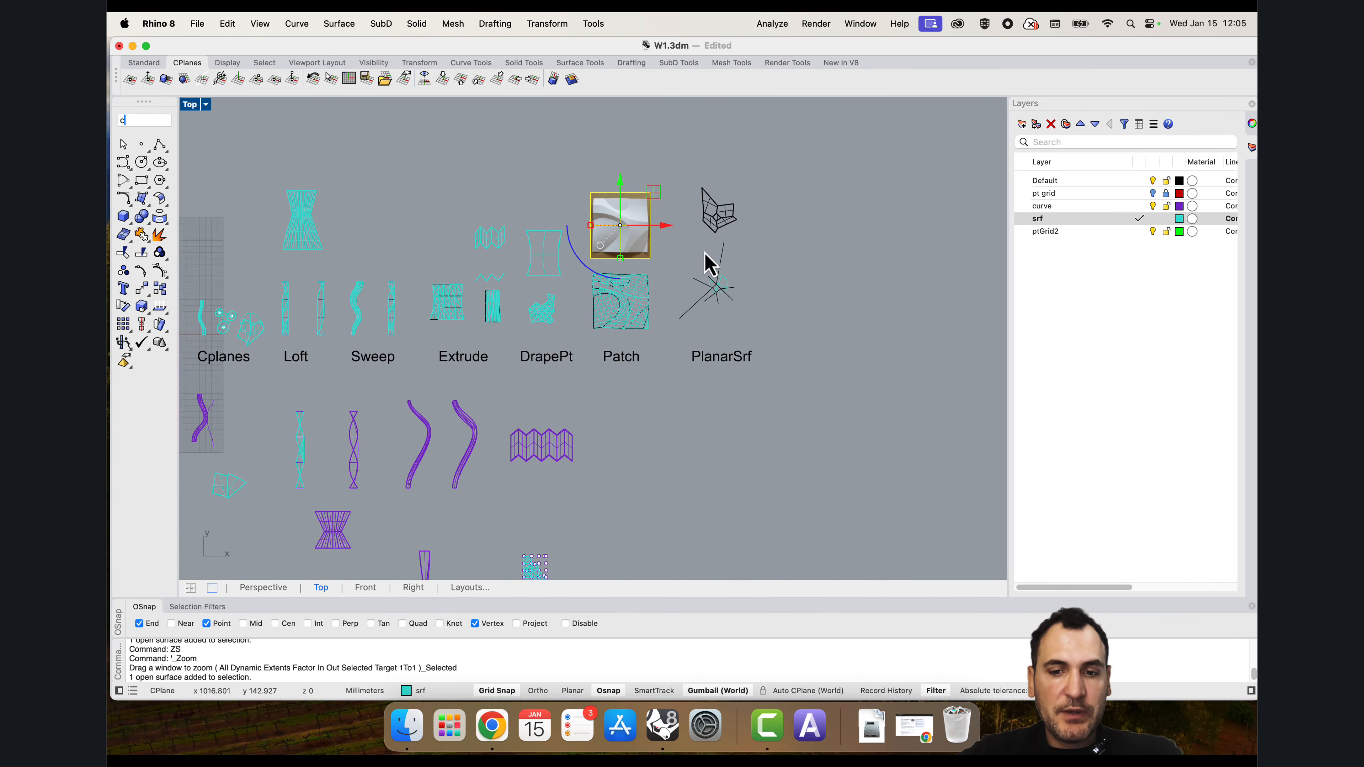
key(Return)
click(680, 266)
click(681, 487)
key(Escape)
key(Escape)
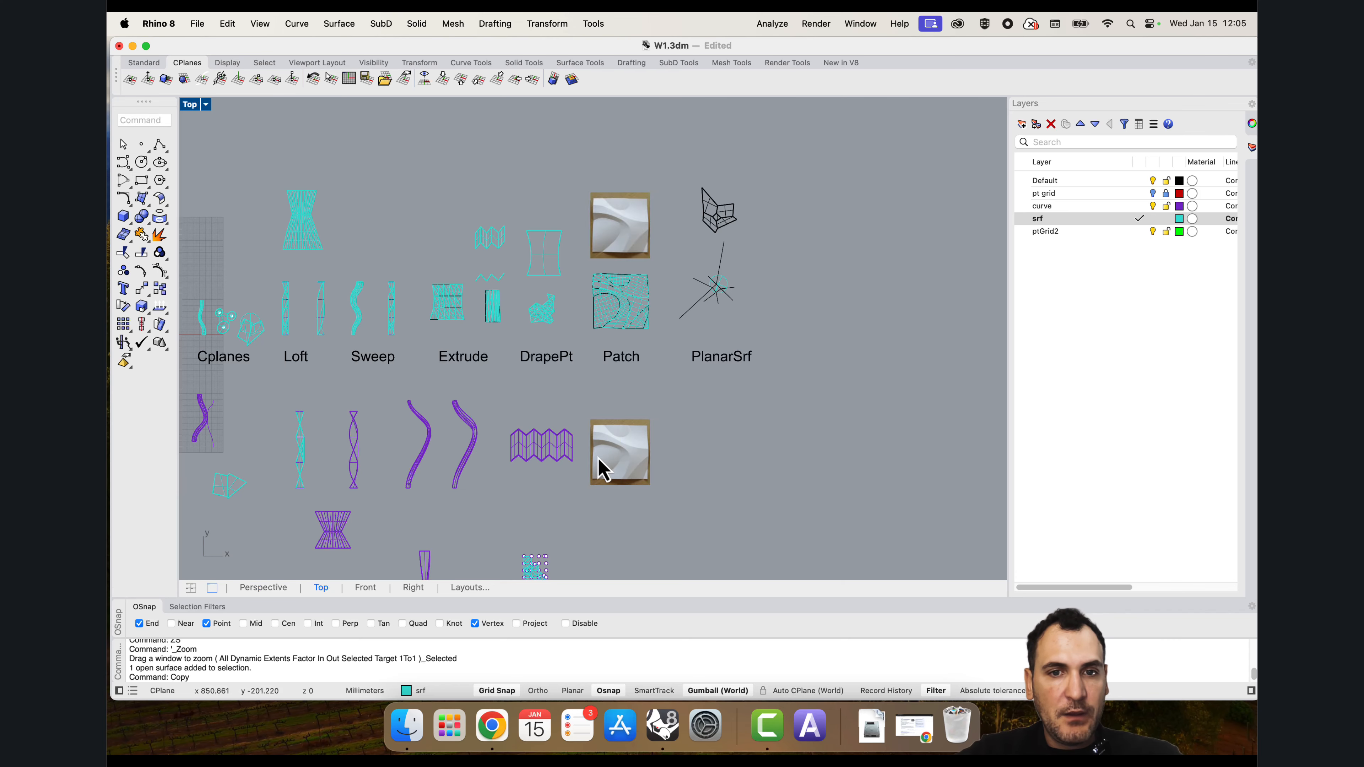
scroll(598, 462, up, 10)
right_drag(759, 448, 663, 358)
scroll(631, 363, up, 4)
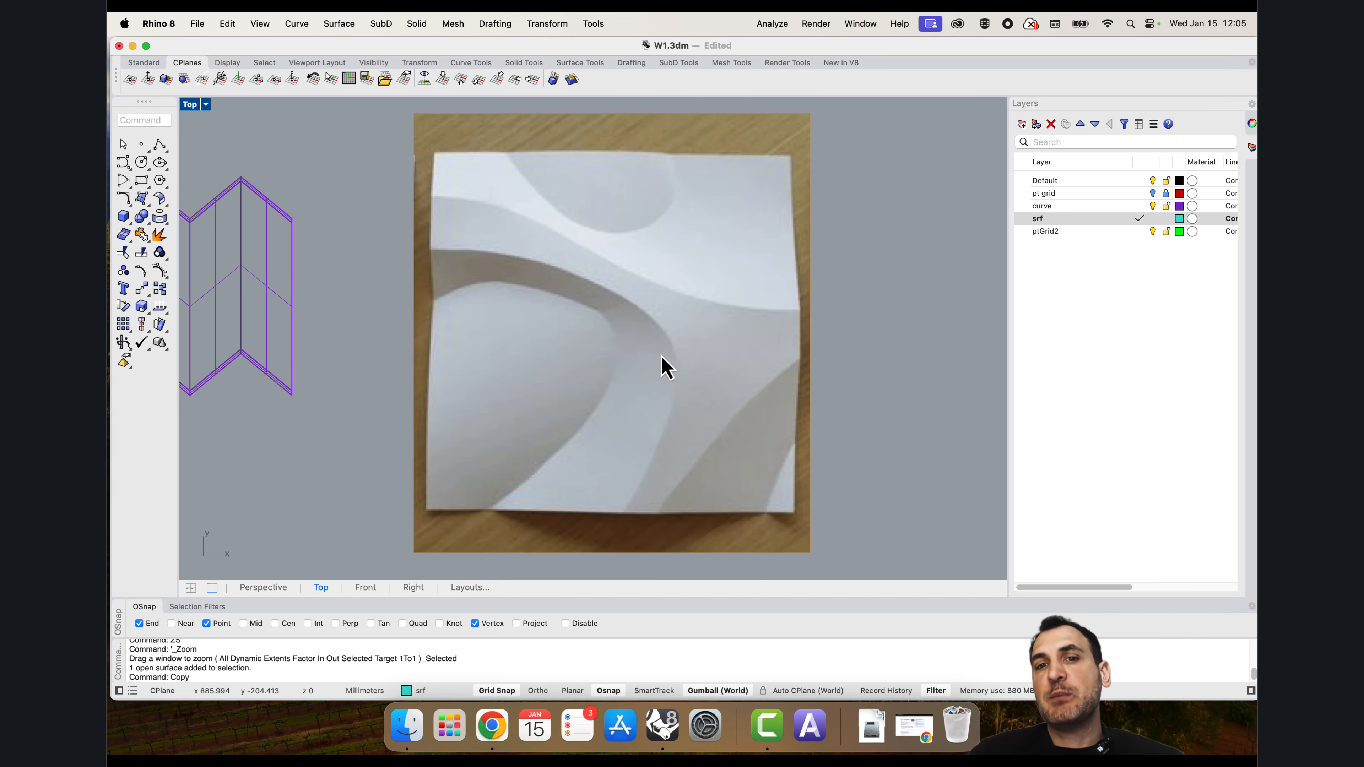
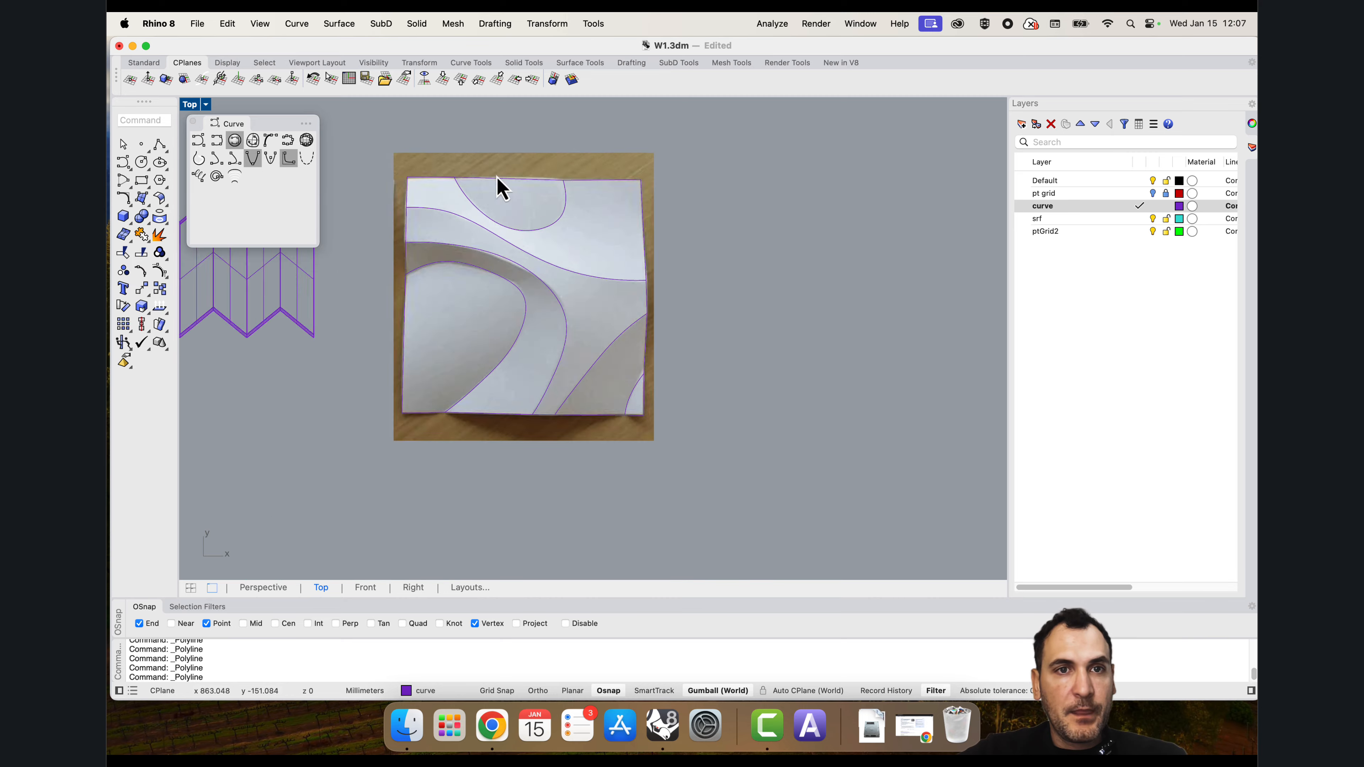
Step: Select the copied photo with its traced curves and zoom to them in the maximised Perspective view
drag(407, 139, 608, 377)
double_click(189, 102)
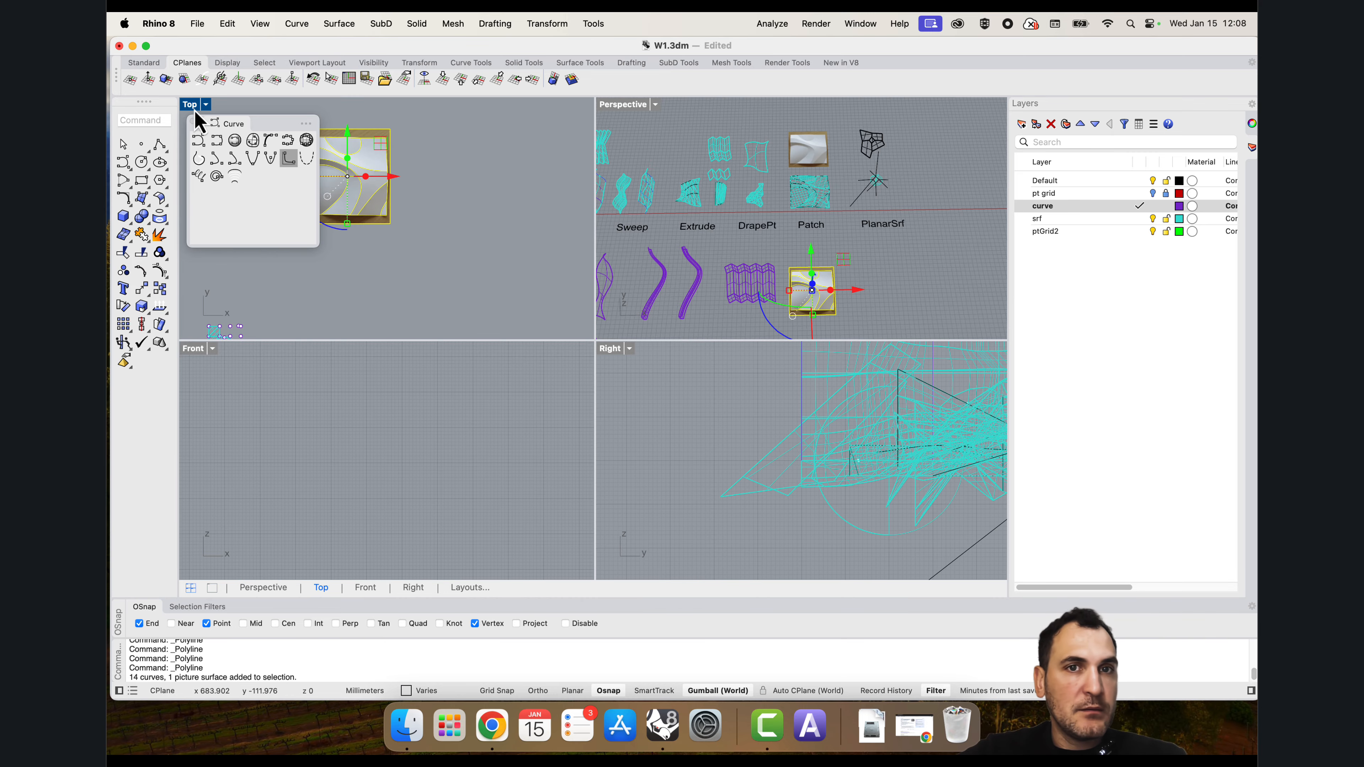
double_click(621, 107)
text(zs)
key(Return)
right_drag(749, 347, 768, 392)
scroll(782, 323, down, 3)
Step: Select the traced curves over the copied photo without the picture itself and check them from an angle
drag(478, 192, 852, 500)
scroll(687, 298, down, 5)
scroll(683, 290, up, 3)
shift+click(744, 301)
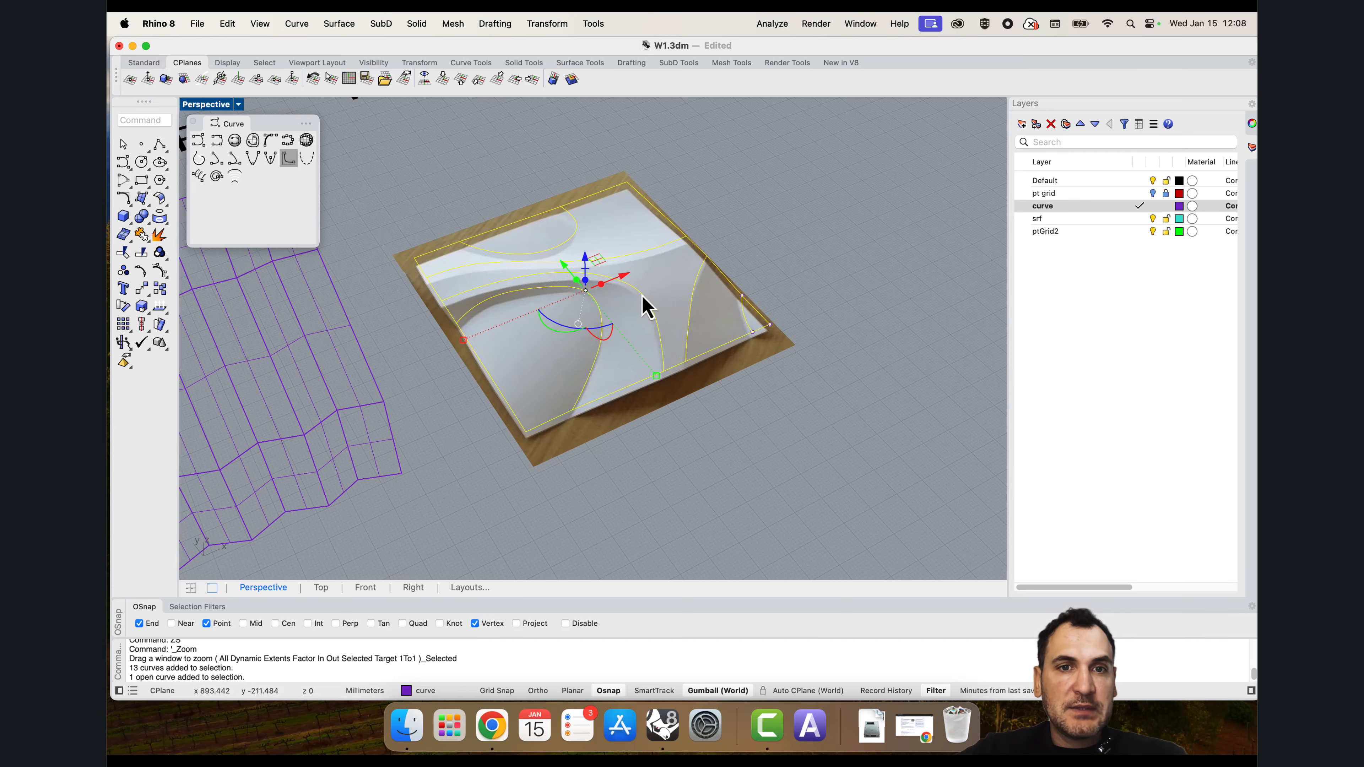
right_drag(629, 372, 675, 317)
scroll(603, 309, up, 2)
Step: Explode the traced curve along the relief's front edge into segments and apply Explode to the neighbouring curve near the front corner
click(761, 405)
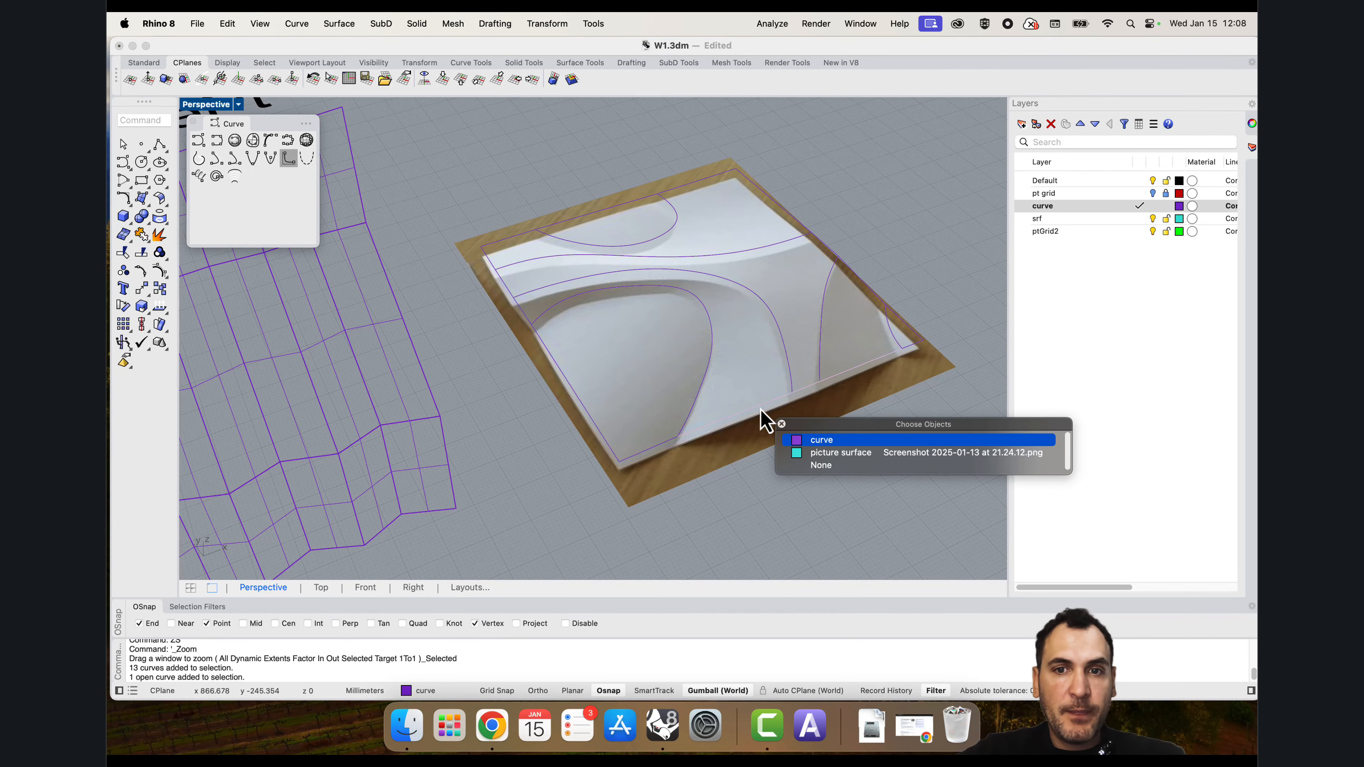
click(764, 407)
text(exp)
key(Return)
key(Escape)
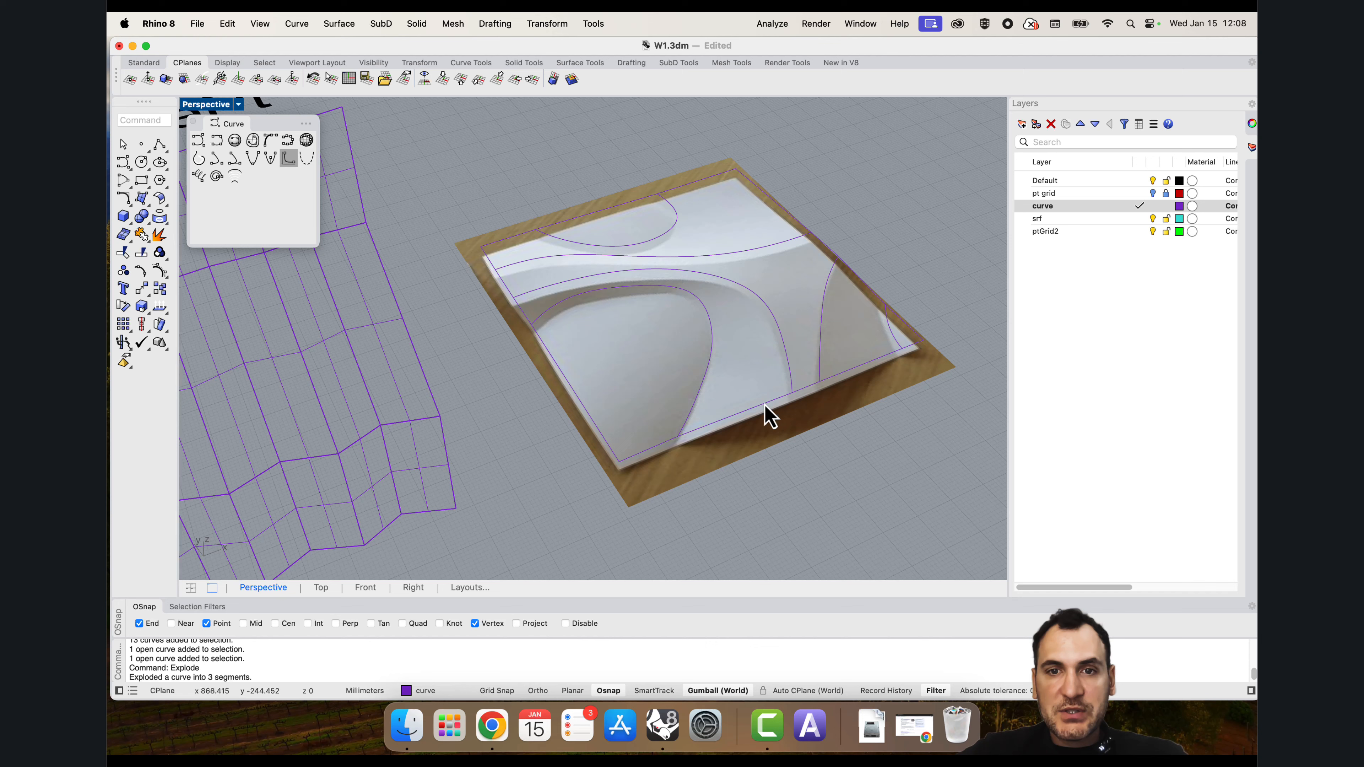
click(647, 456)
click(647, 463)
key(Return)
key(Escape)
Step: Explode the traced boundary curves along the relief's left and back edges into separate segments
click(489, 263)
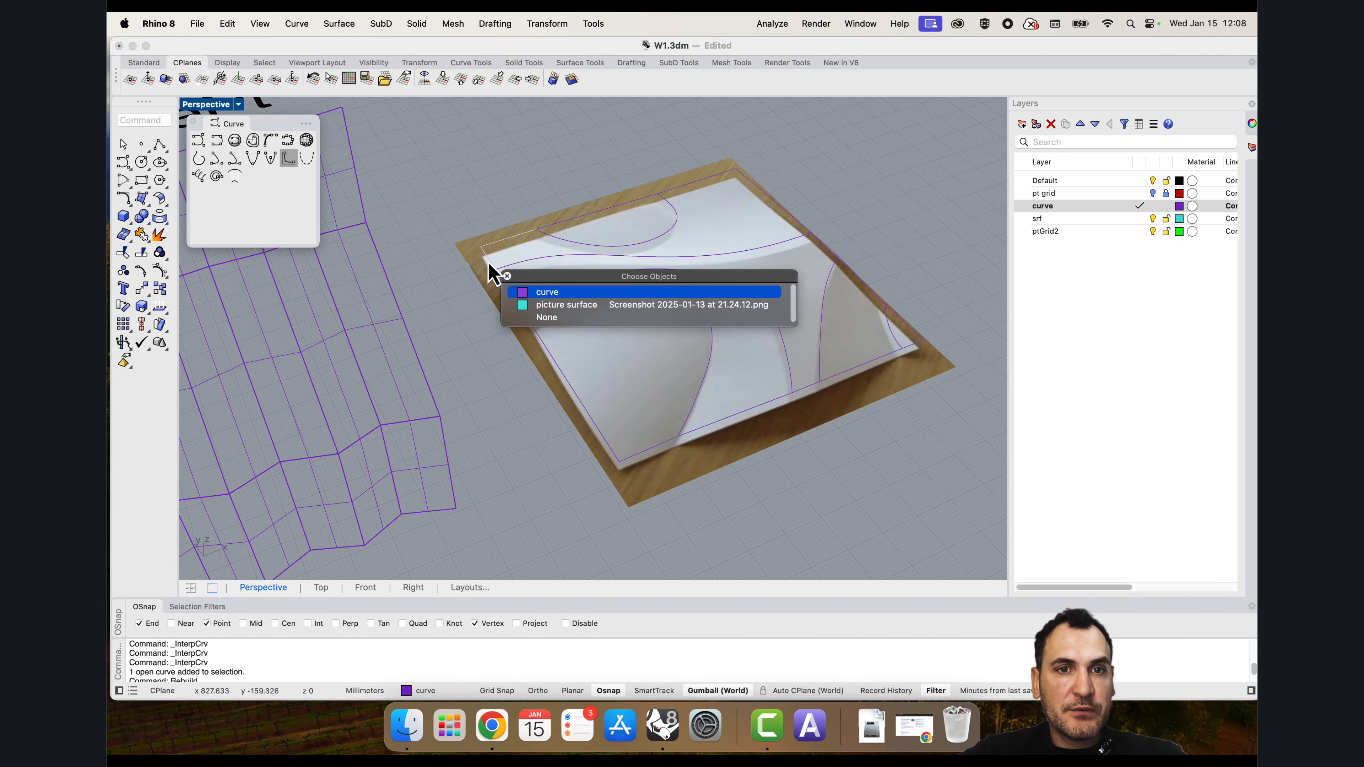
click(515, 292)
key(Return)
key(Escape)
click(681, 189)
click(710, 219)
key(Return)
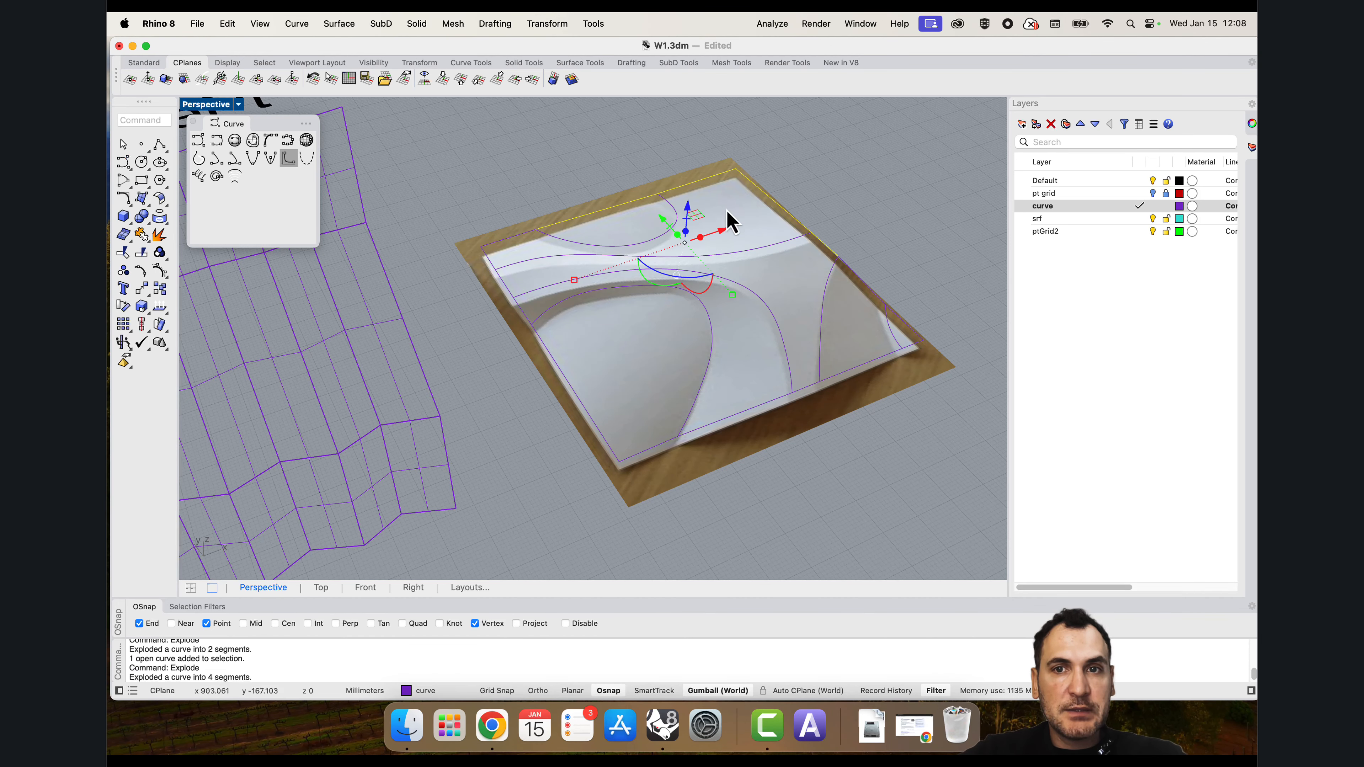
key(Escape)
Step: Apply Explode to the traced boundary curves along the relief's right edge
click(863, 280)
click(885, 307)
key(Return)
click(908, 344)
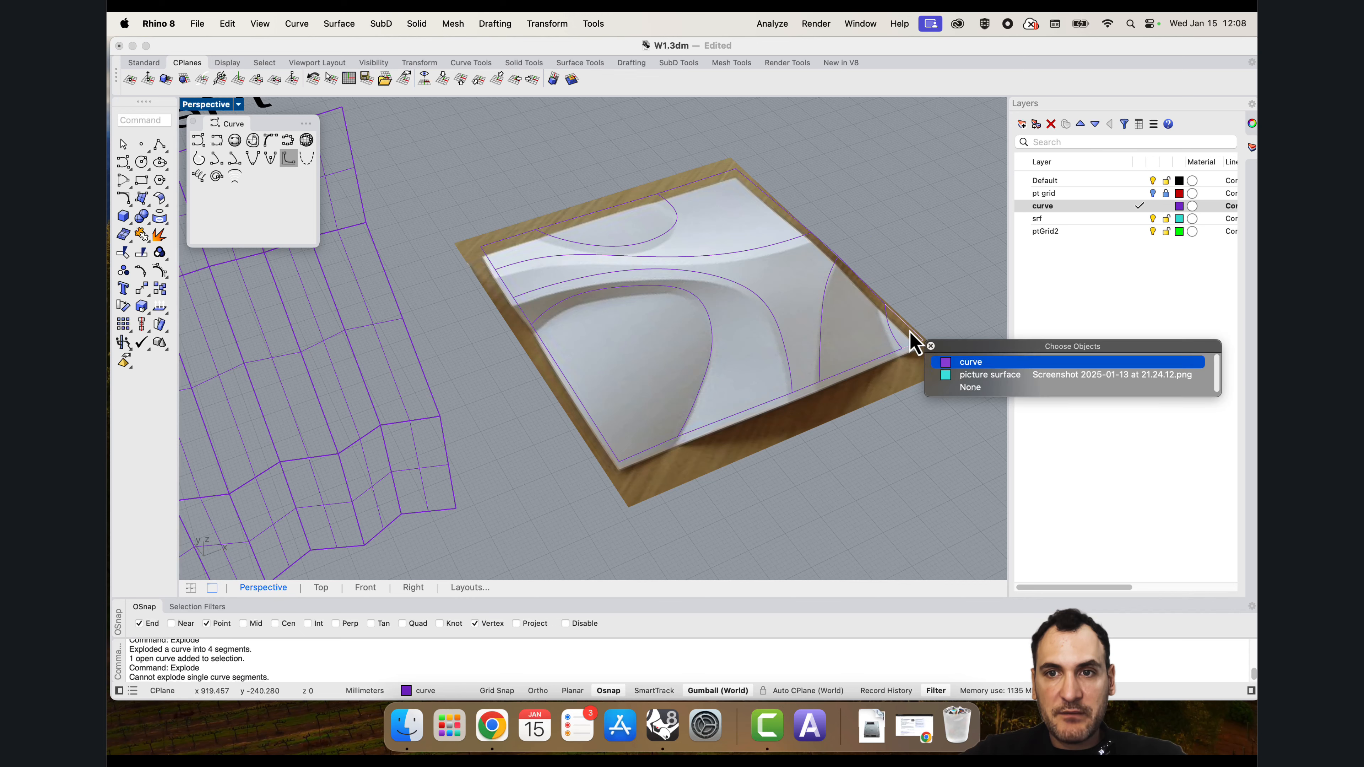
click(923, 362)
key(Return)
key(Escape)
Step: Switch to the Top view and select the inner bulge curve traced over the relief photo to show its control points
right_drag(692, 295, 660, 334)
double_click(210, 105)
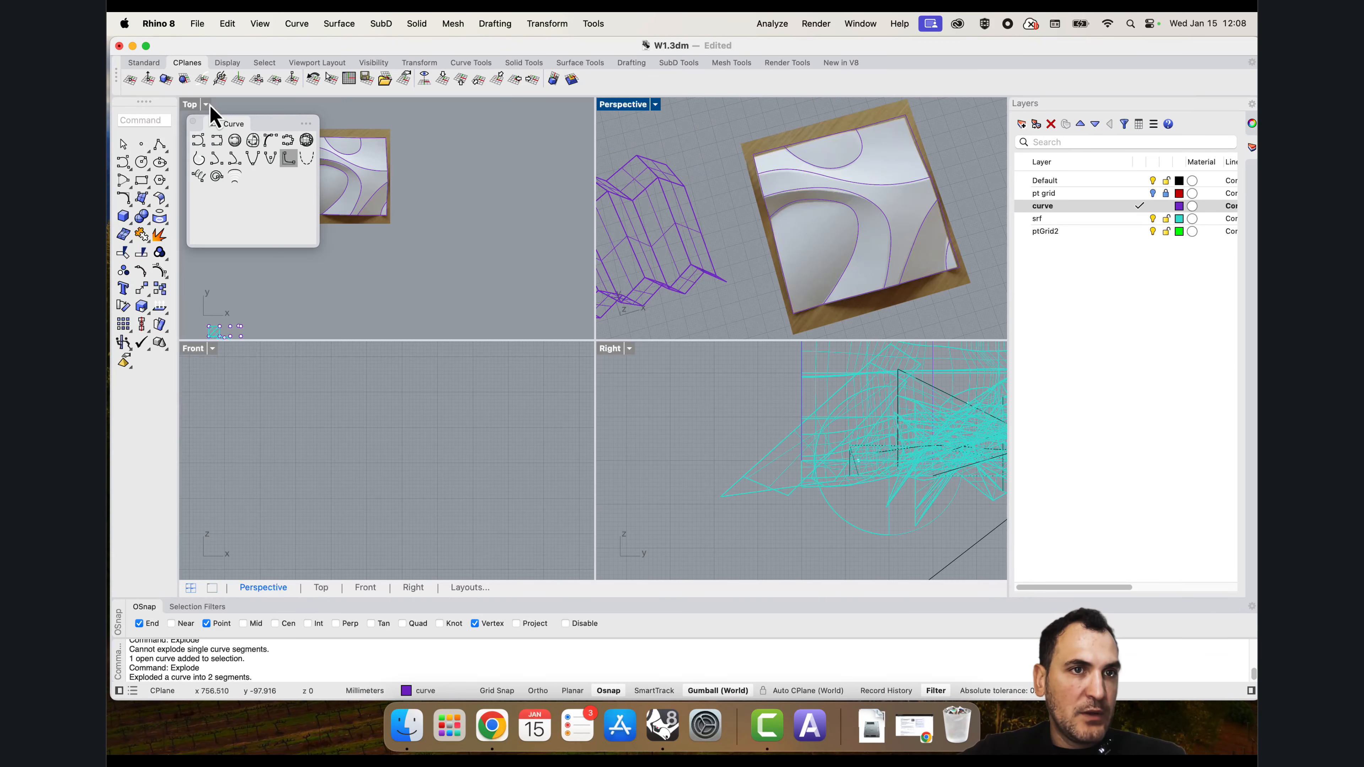
double_click(187, 104)
scroll(594, 273, up, 6)
click(642, 306)
click(671, 336)
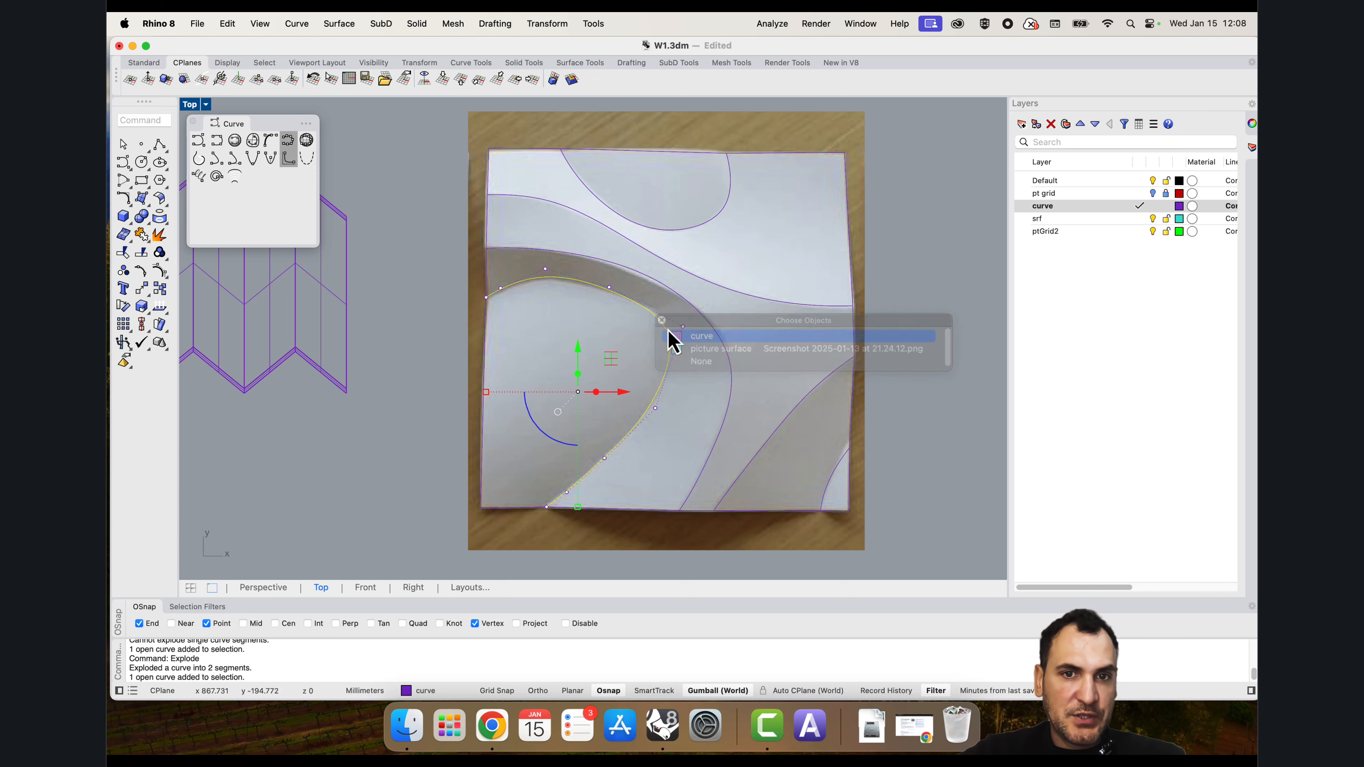
Step: Slightly increase the weight of the control point at the inner bulge curve's outer bend
scroll(671, 344, up, 4)
click(710, 347)
click(743, 375)
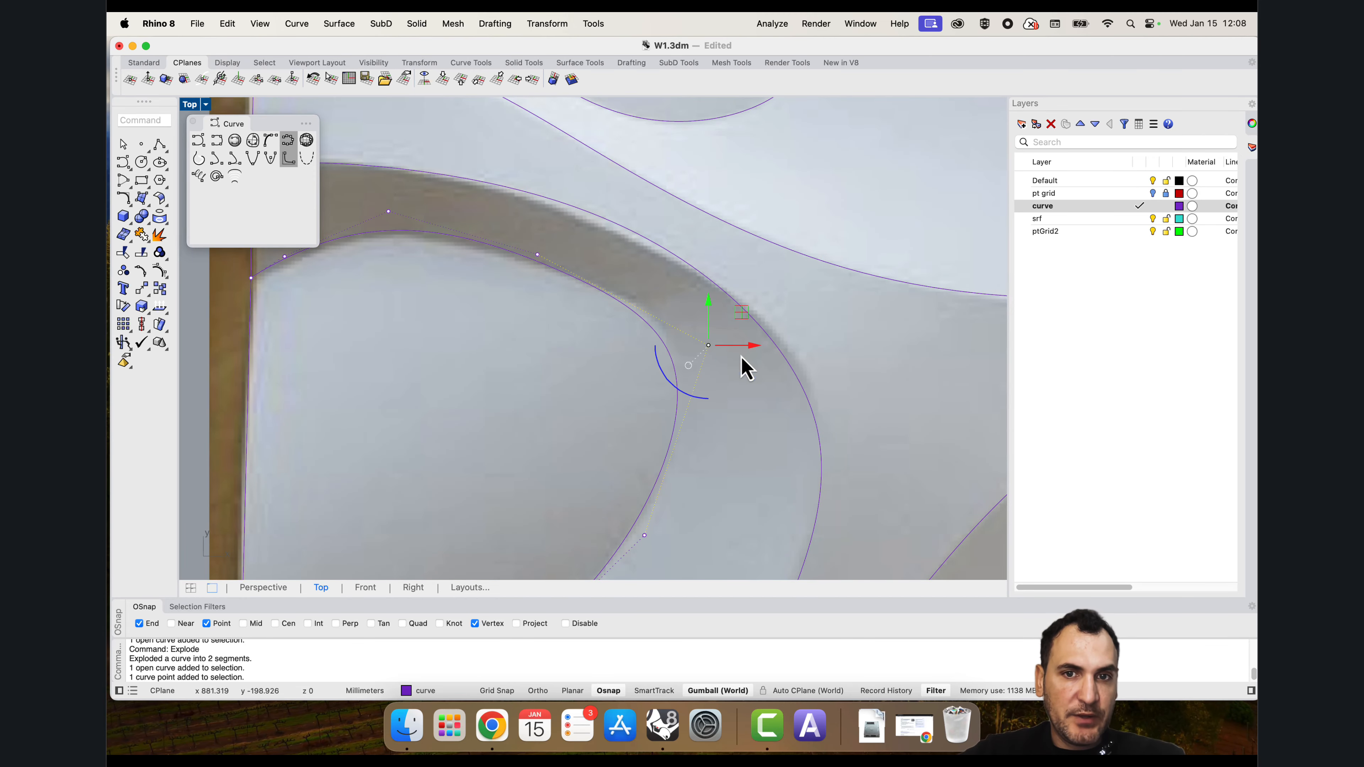
scroll(730, 333, down, 2)
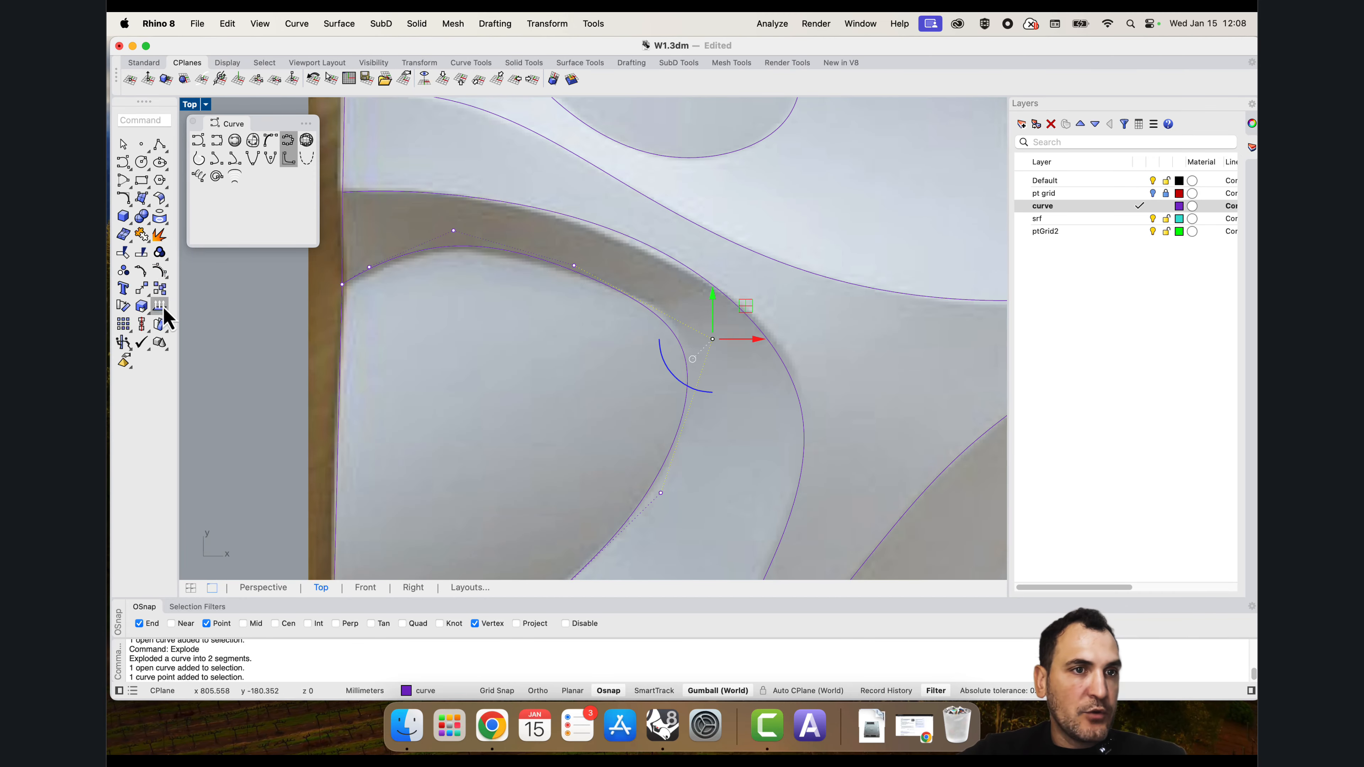
click(164, 275)
click(214, 313)
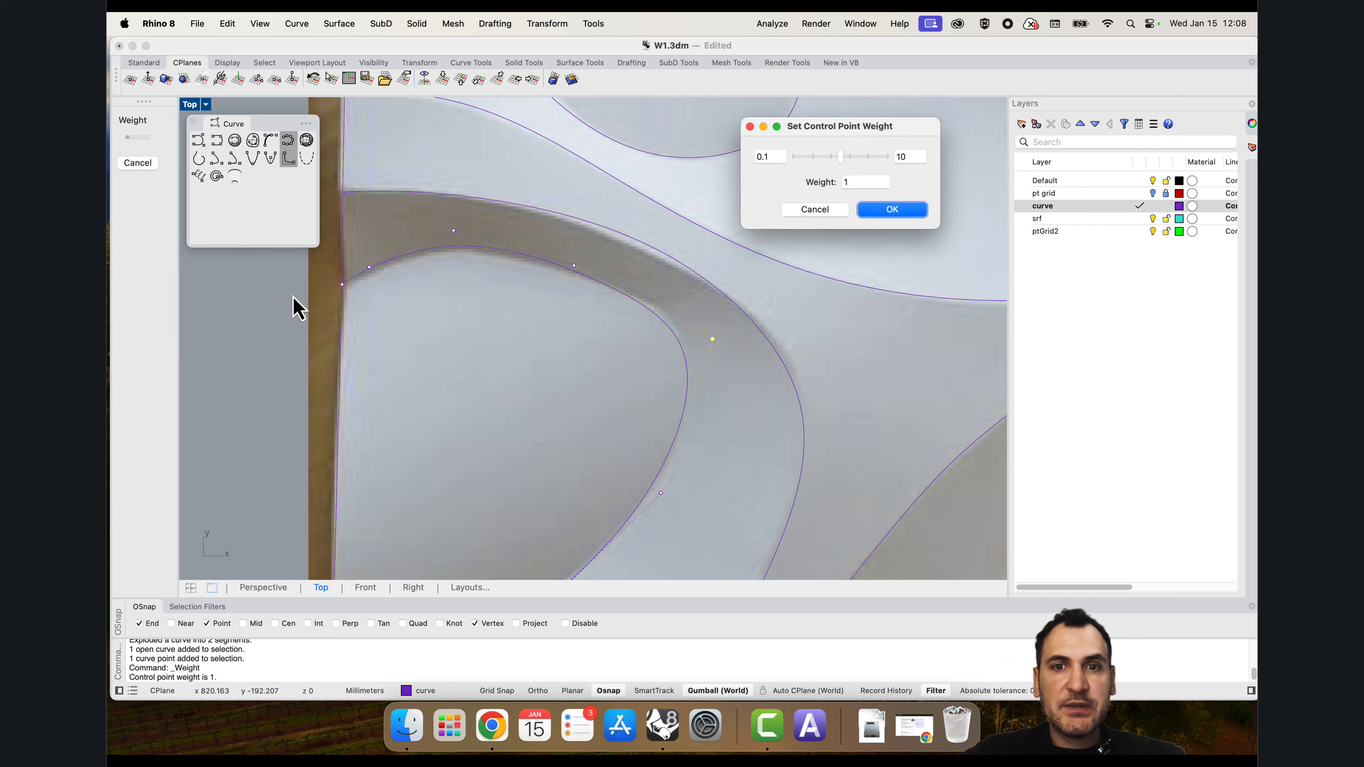
drag(842, 161, 846, 161)
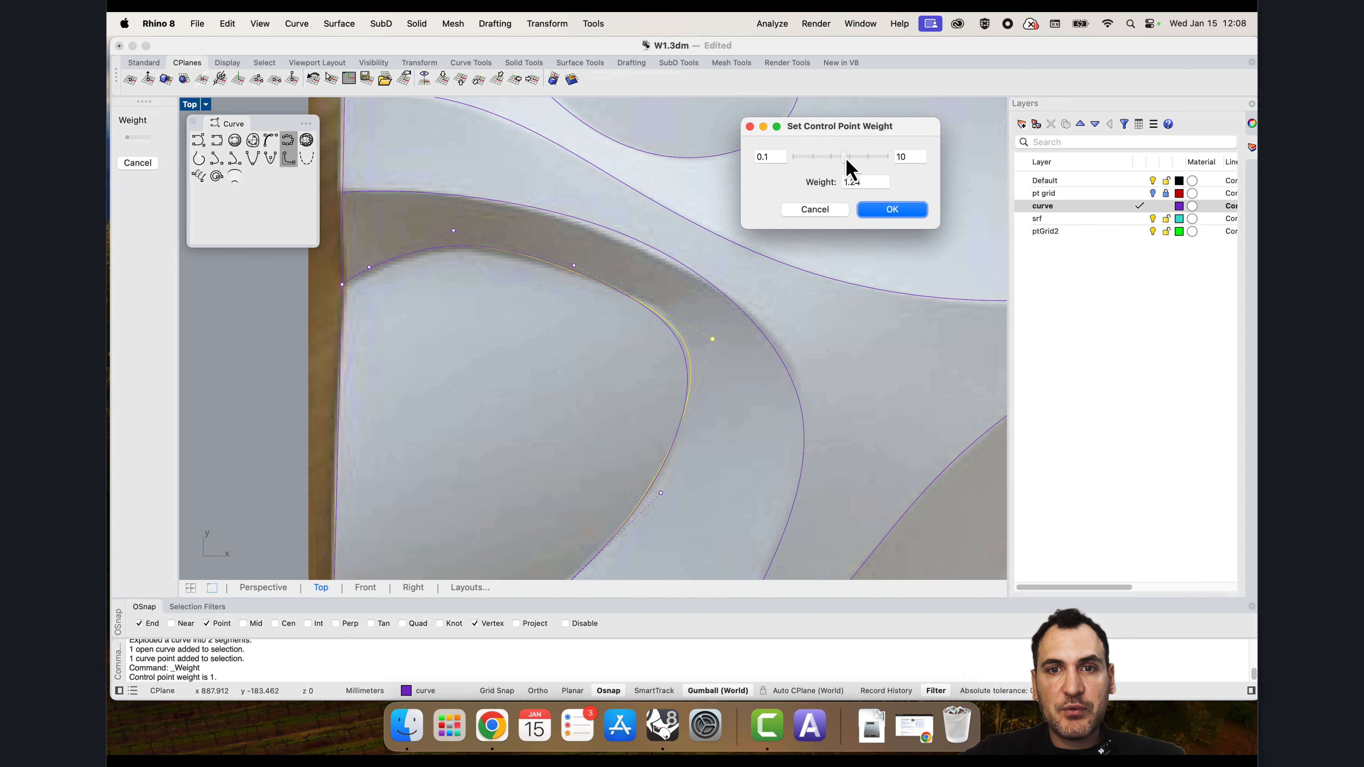
click(866, 210)
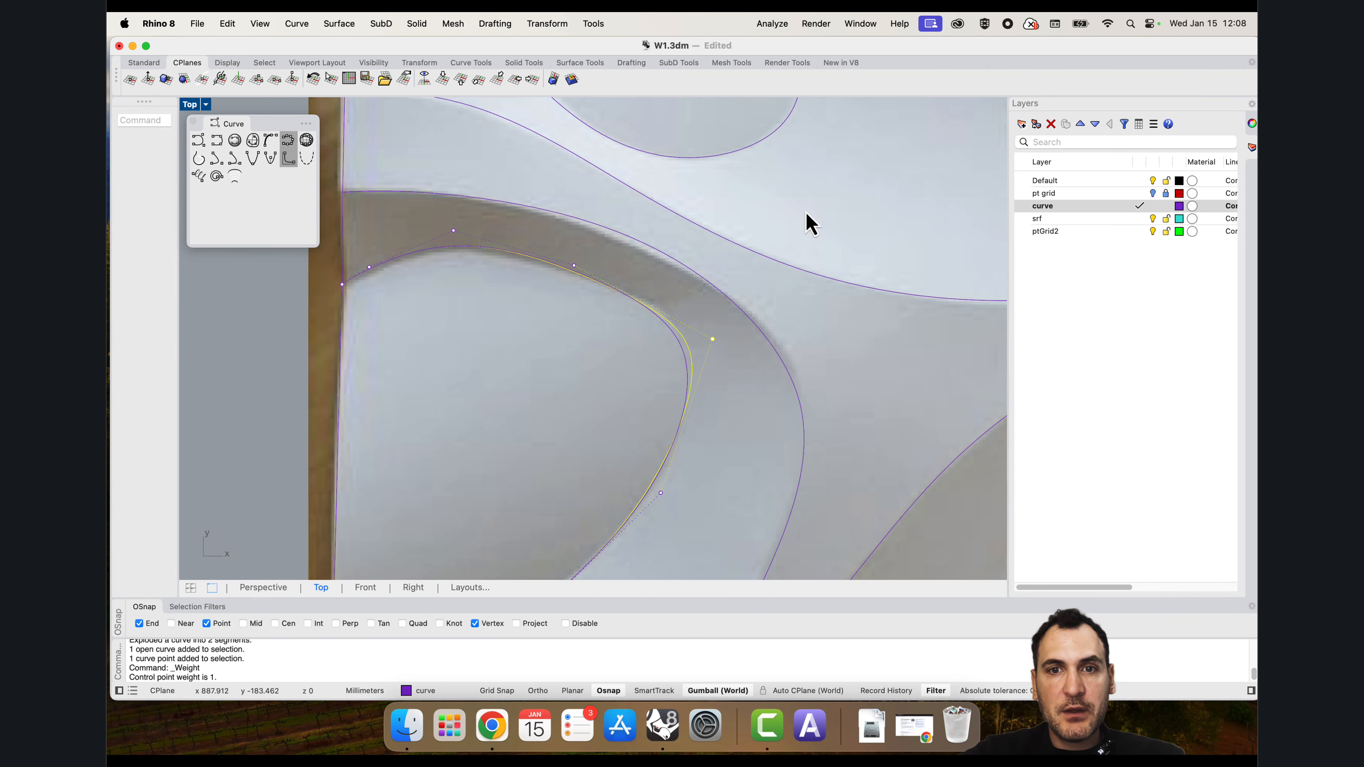
Step: Move the inner curve's bend control point about 1.5 mm in X and adjust the neighbouring upper control point to follow the photo
scroll(719, 352, up, 3)
drag(754, 344, 767, 341)
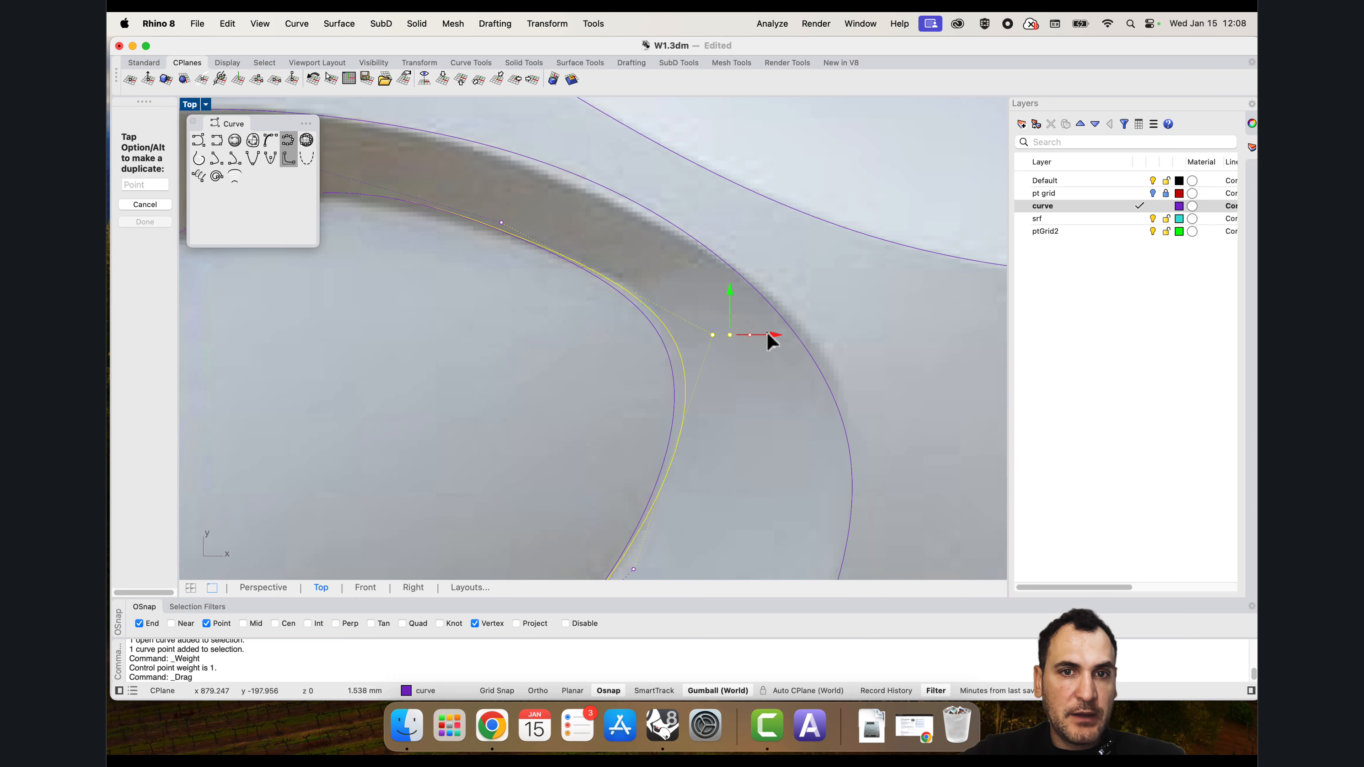
scroll(752, 323, down, 3)
scroll(672, 267, up, 5)
click(692, 282)
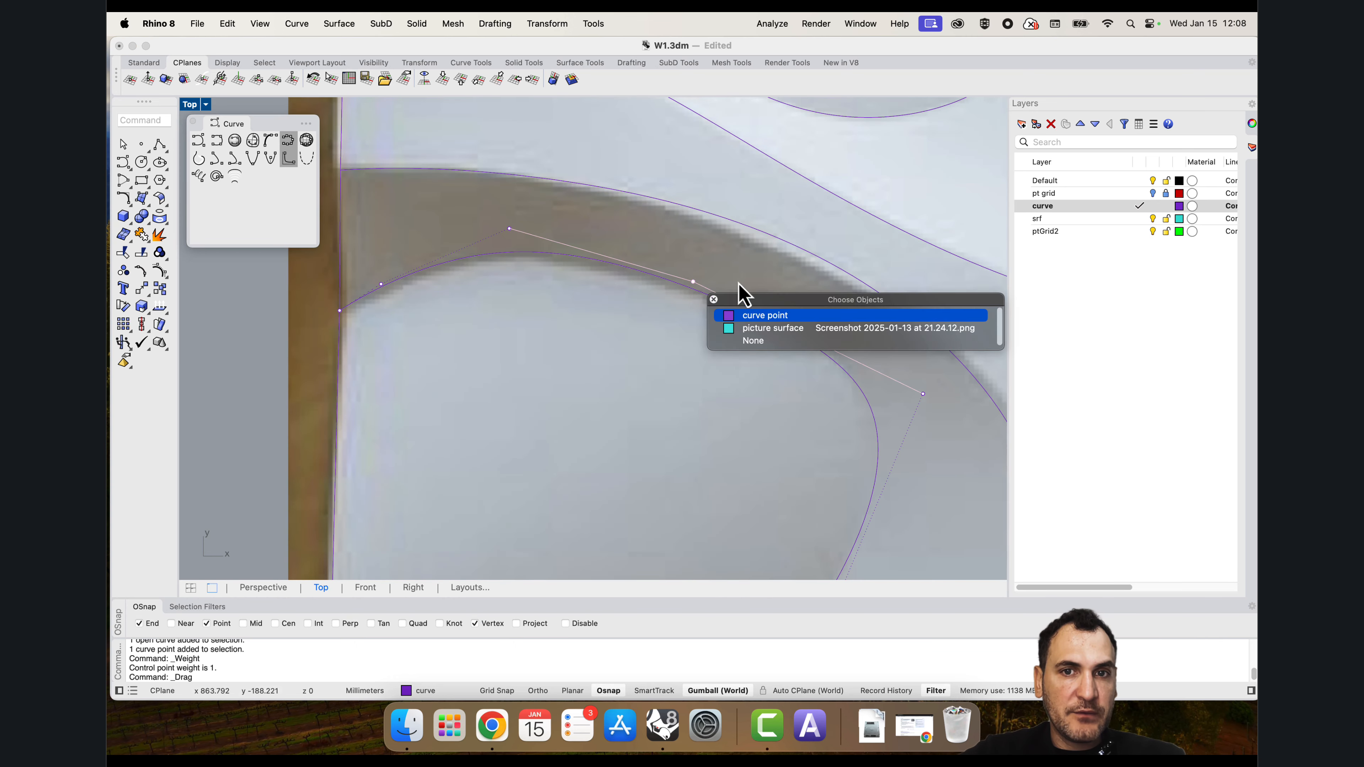
click(741, 314)
drag(734, 281, 749, 281)
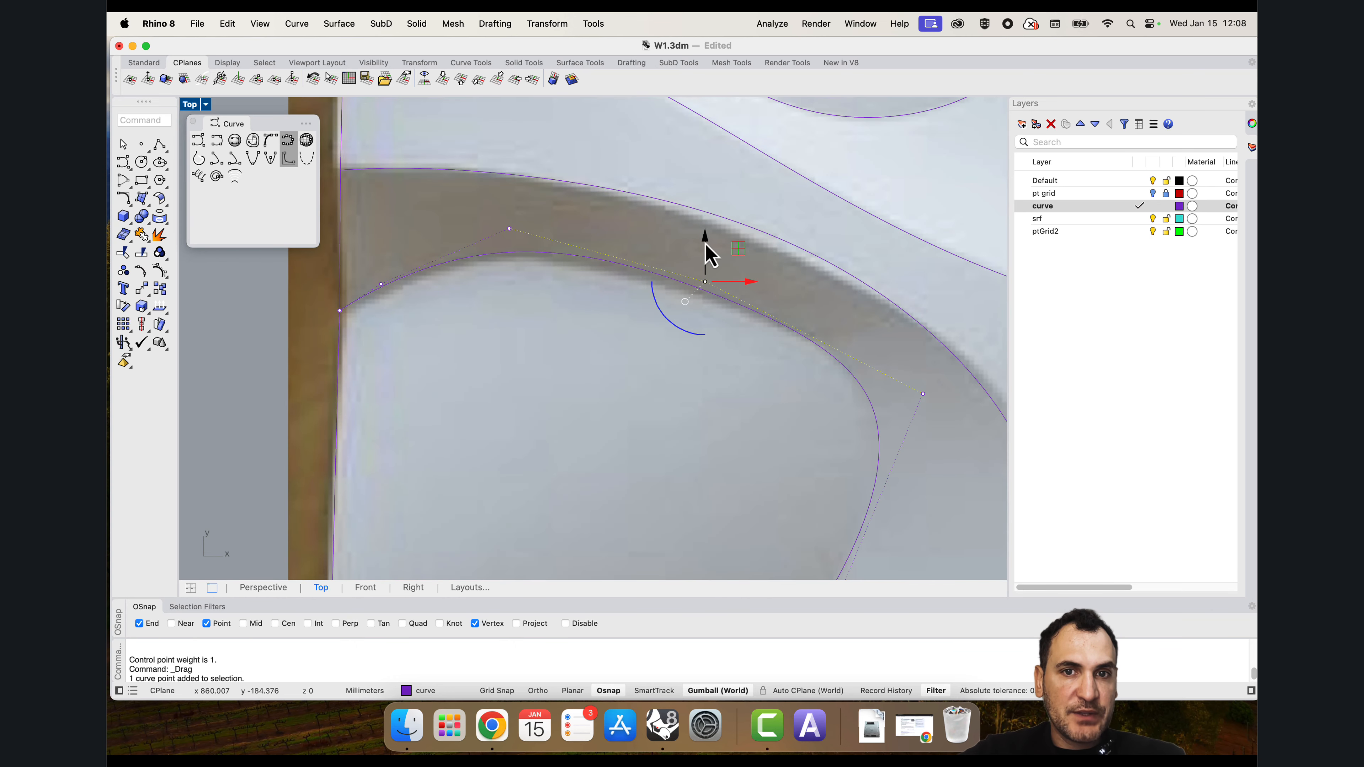
click(706, 254)
Step: Shift the control point above the crest of the inner curve slightly in positive X and finish the point editing
click(519, 231)
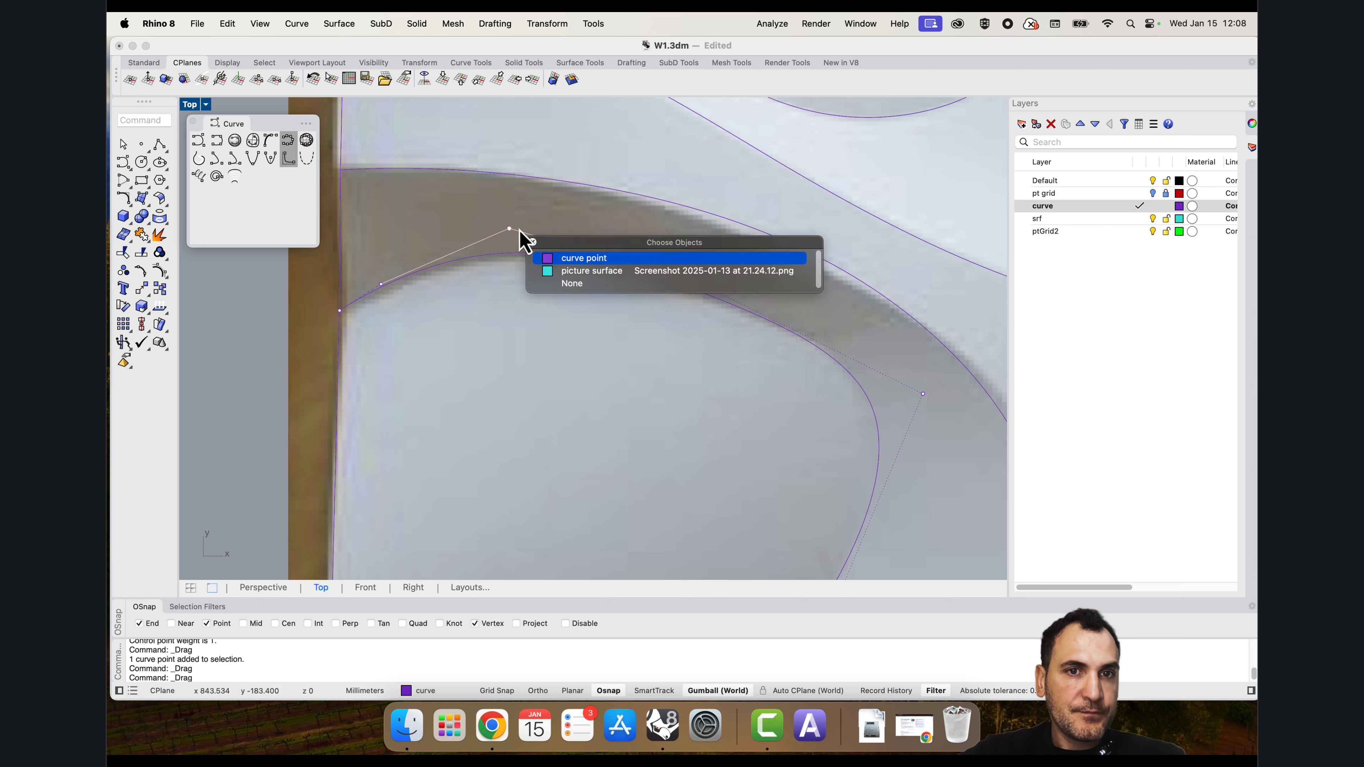
click(555, 260)
drag(537, 231, 554, 231)
scroll(555, 237, down, 8)
scroll(574, 381, up, 7)
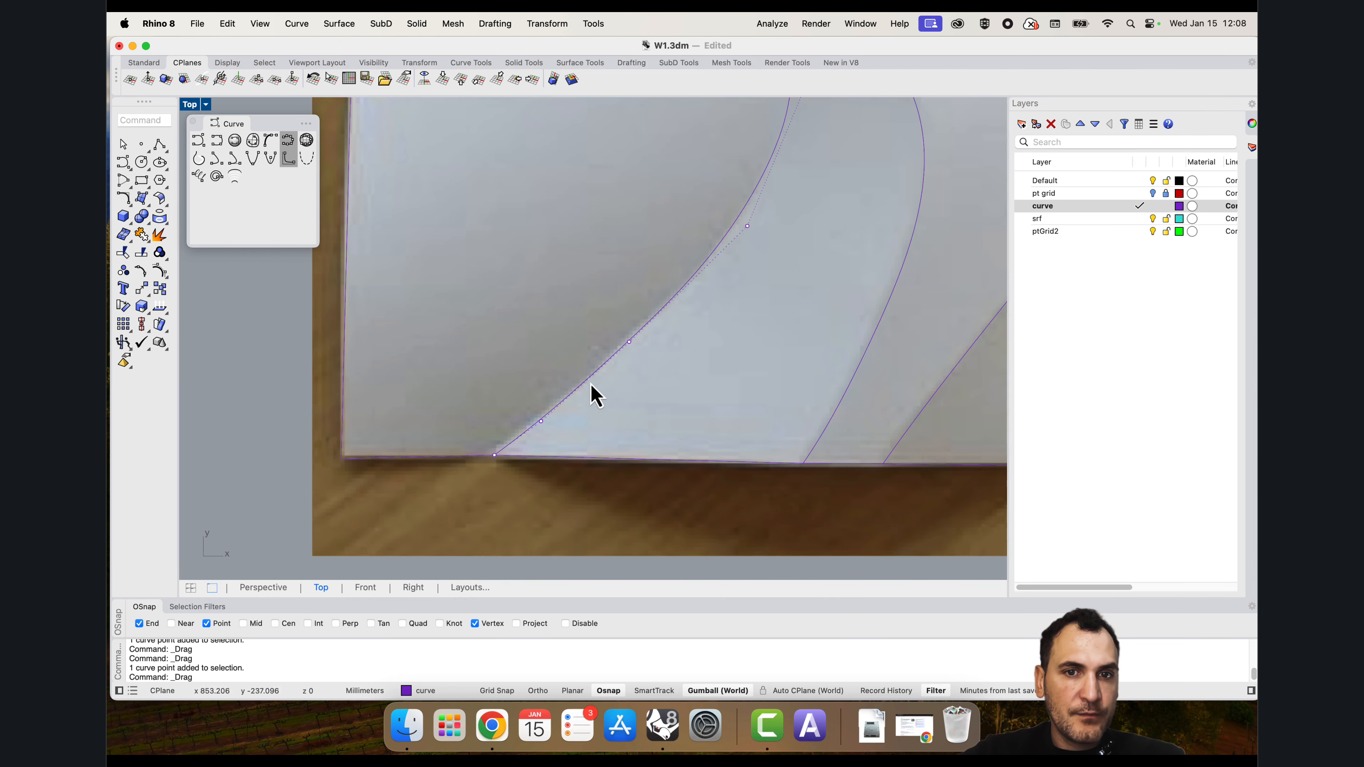
click(630, 342)
key(Escape)
key(Escape)
scroll(630, 327, down, 10)
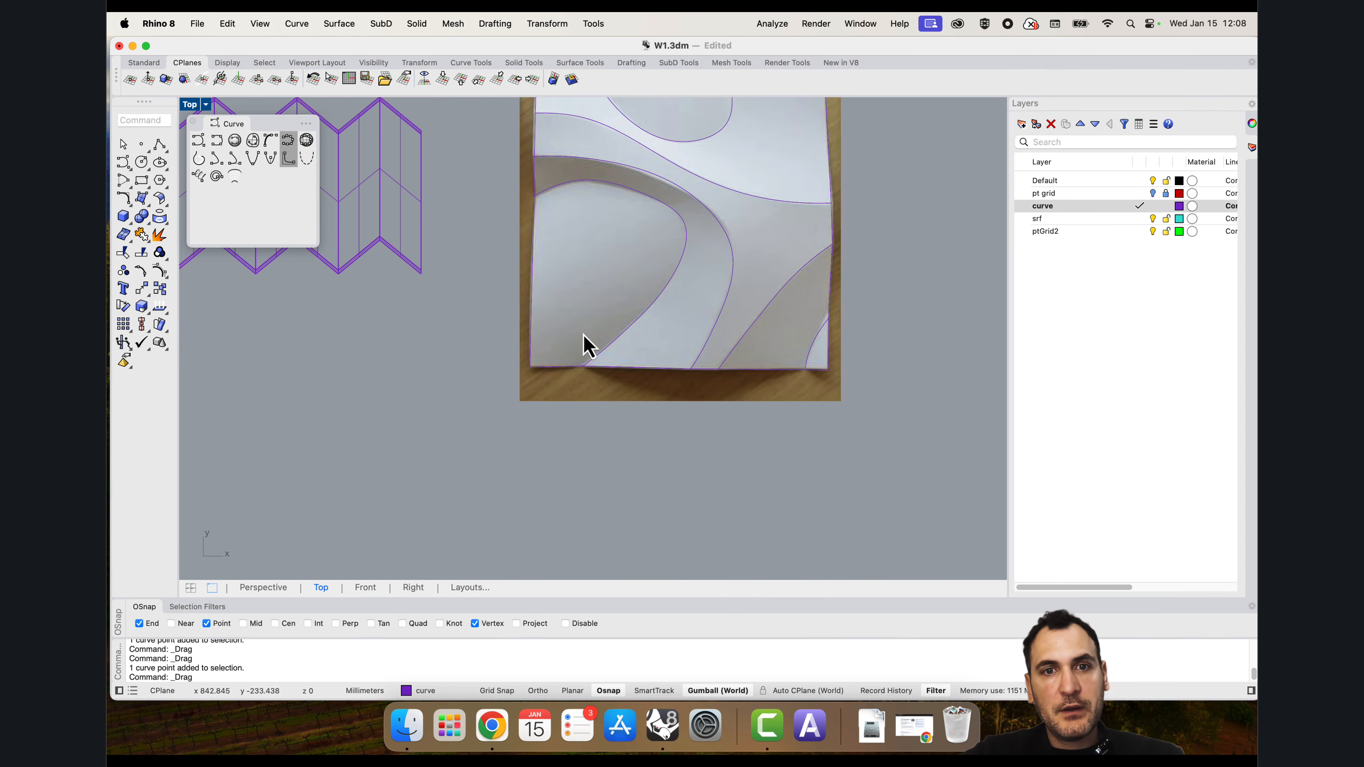
scroll(676, 433, up, 3)
scroll(806, 460, up, 4)
click(822, 427)
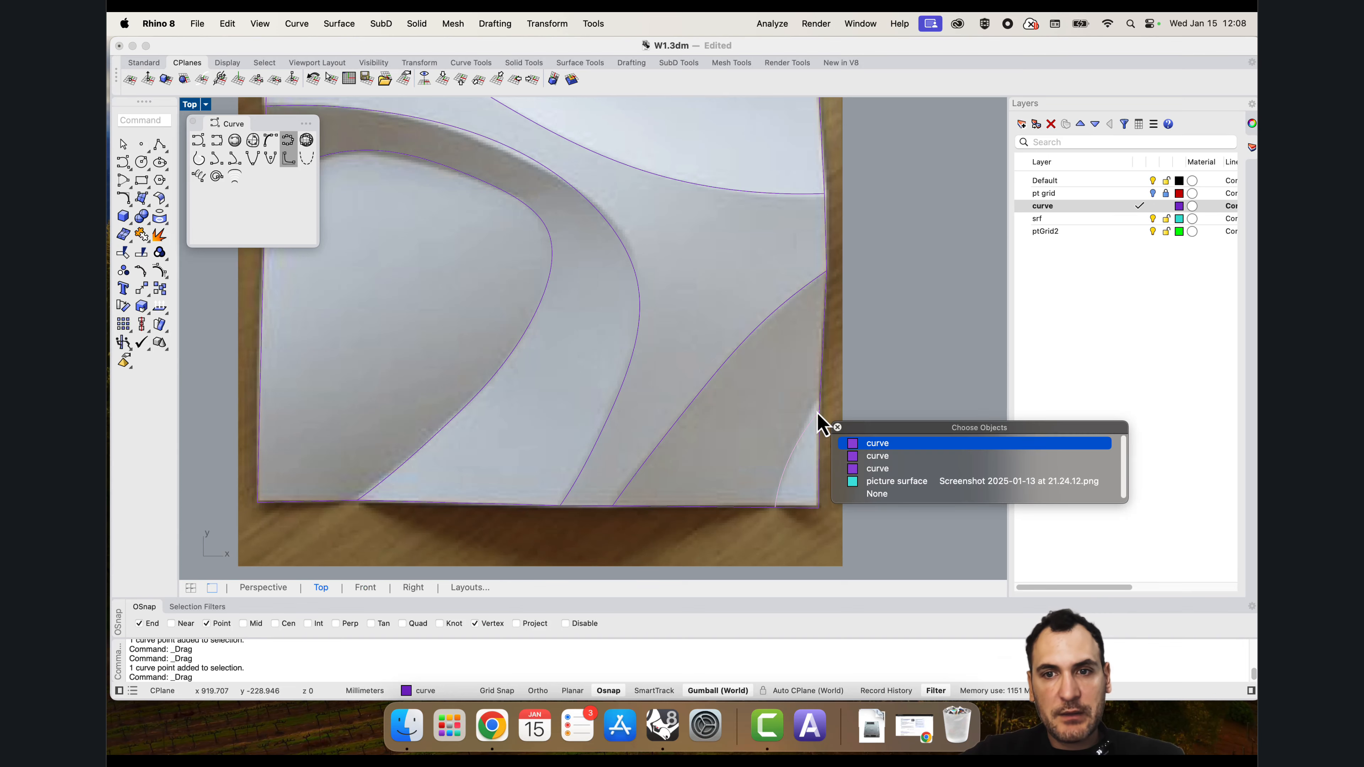
drag(867, 420, 797, 390)
key(Escape)
scroll(813, 372, down, 10)
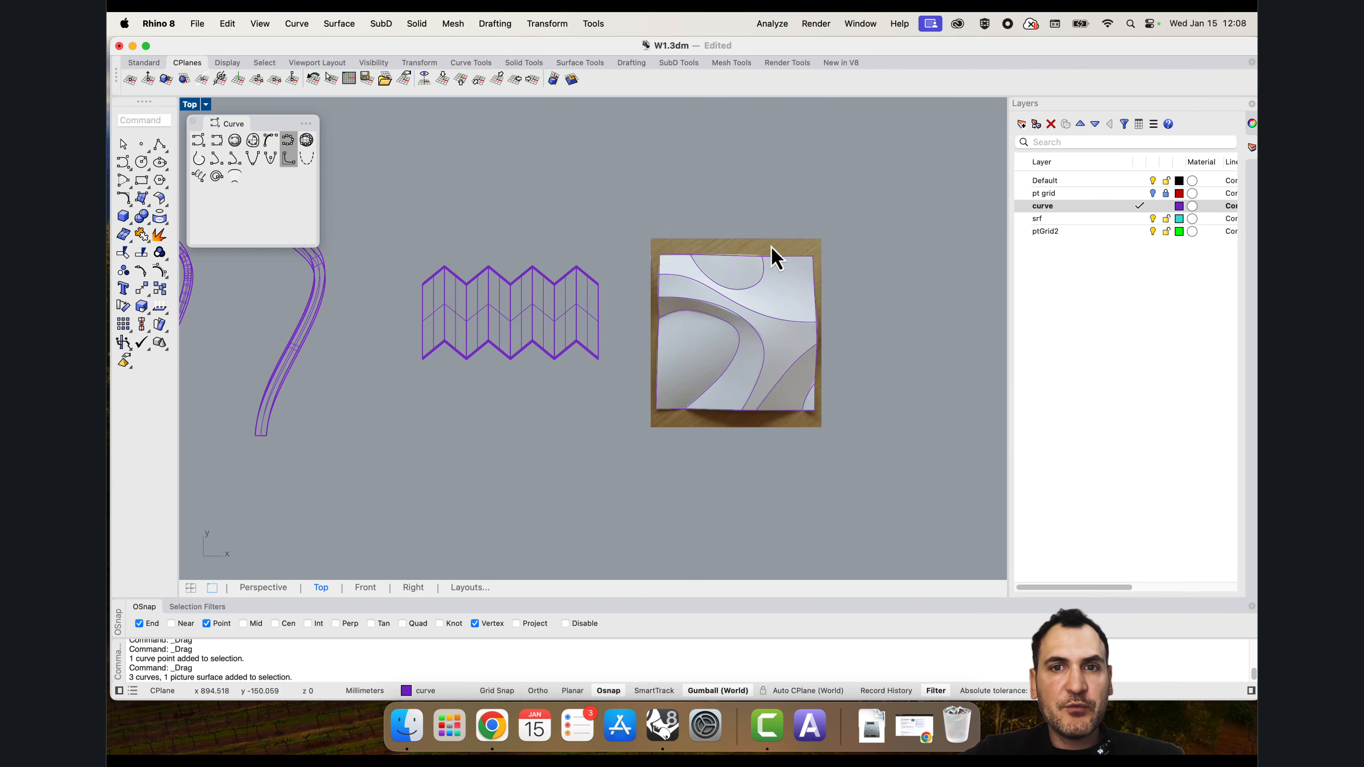
scroll(768, 248, up, 10)
scroll(493, 253, down, 5)
scroll(408, 390, up, 5)
scroll(408, 231, down, 3)
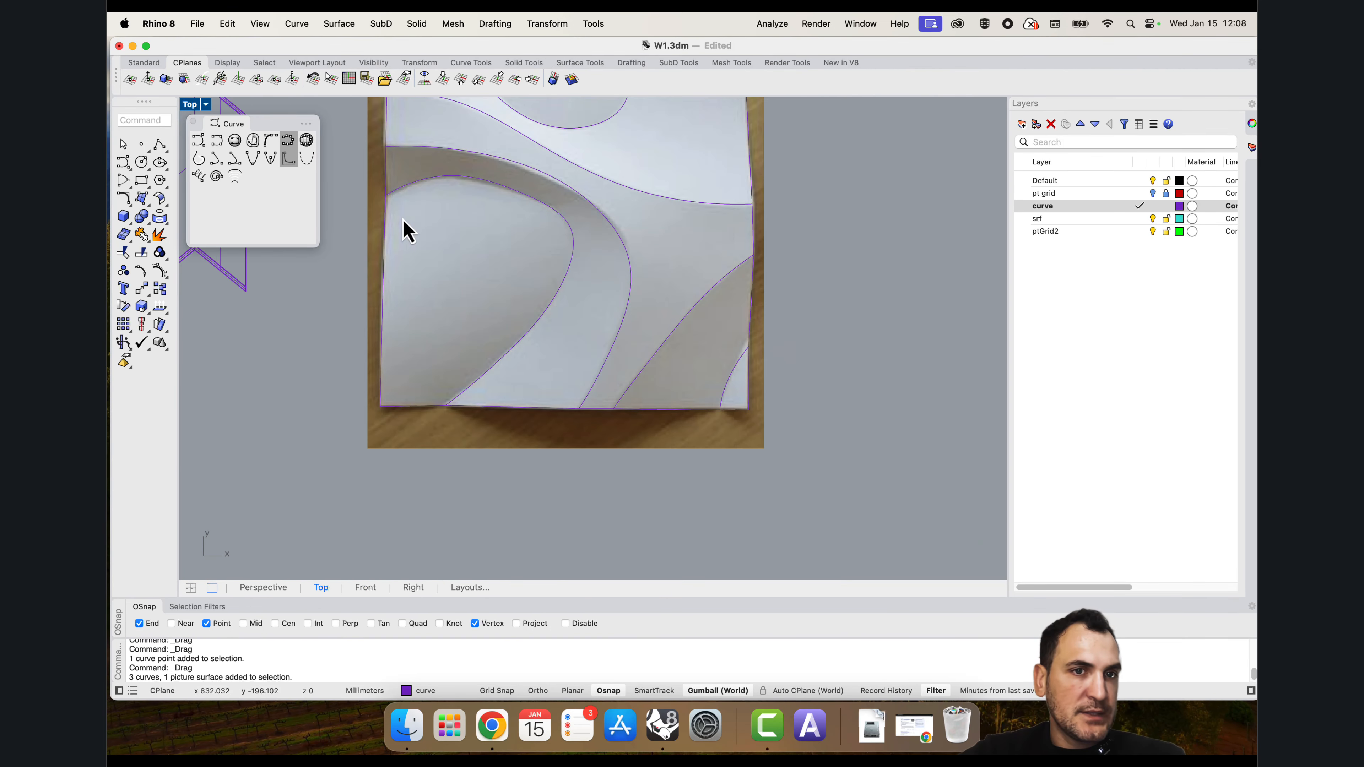
Step: Rebuild the straight boundary segments on the lower left edge, upper right edge and lower right corner with point count 3 and degree 2
click(379, 306)
click(414, 318)
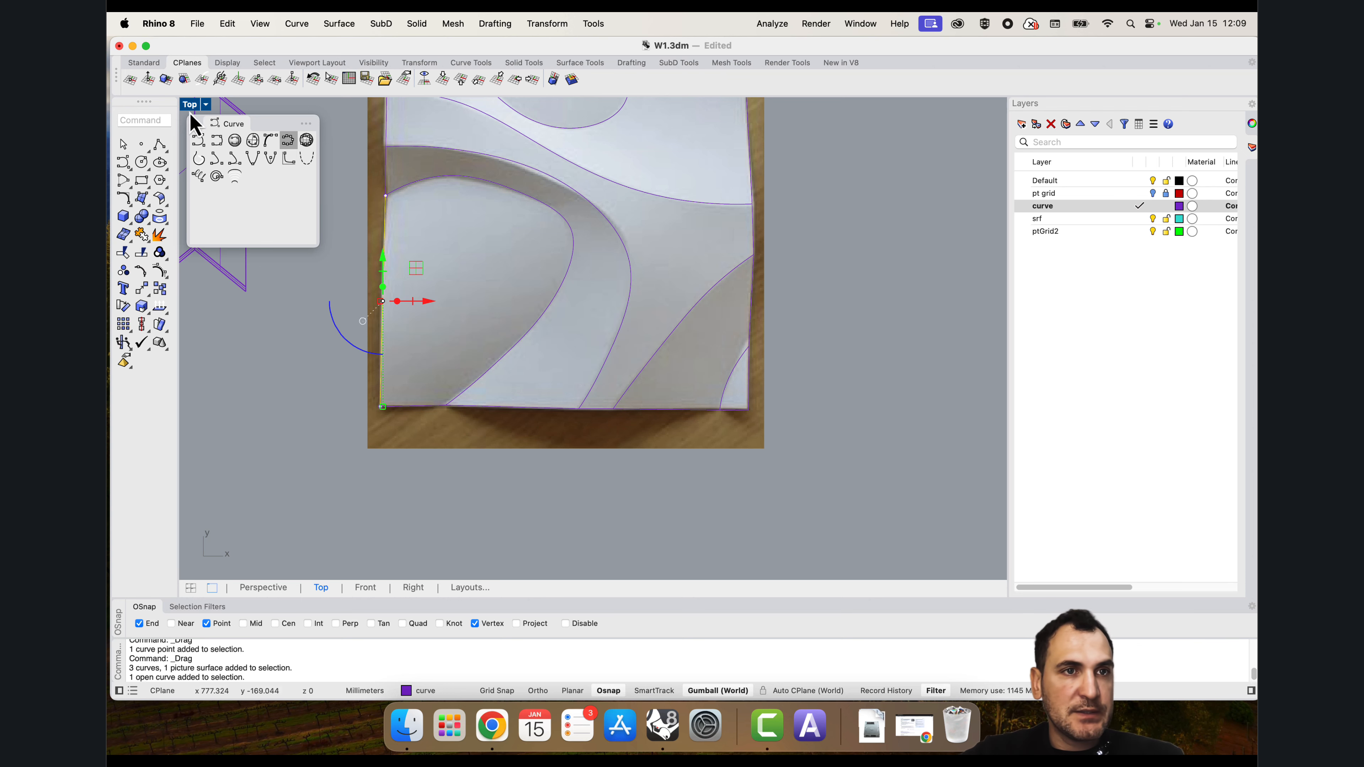
right_drag(776, 261, 808, 342)
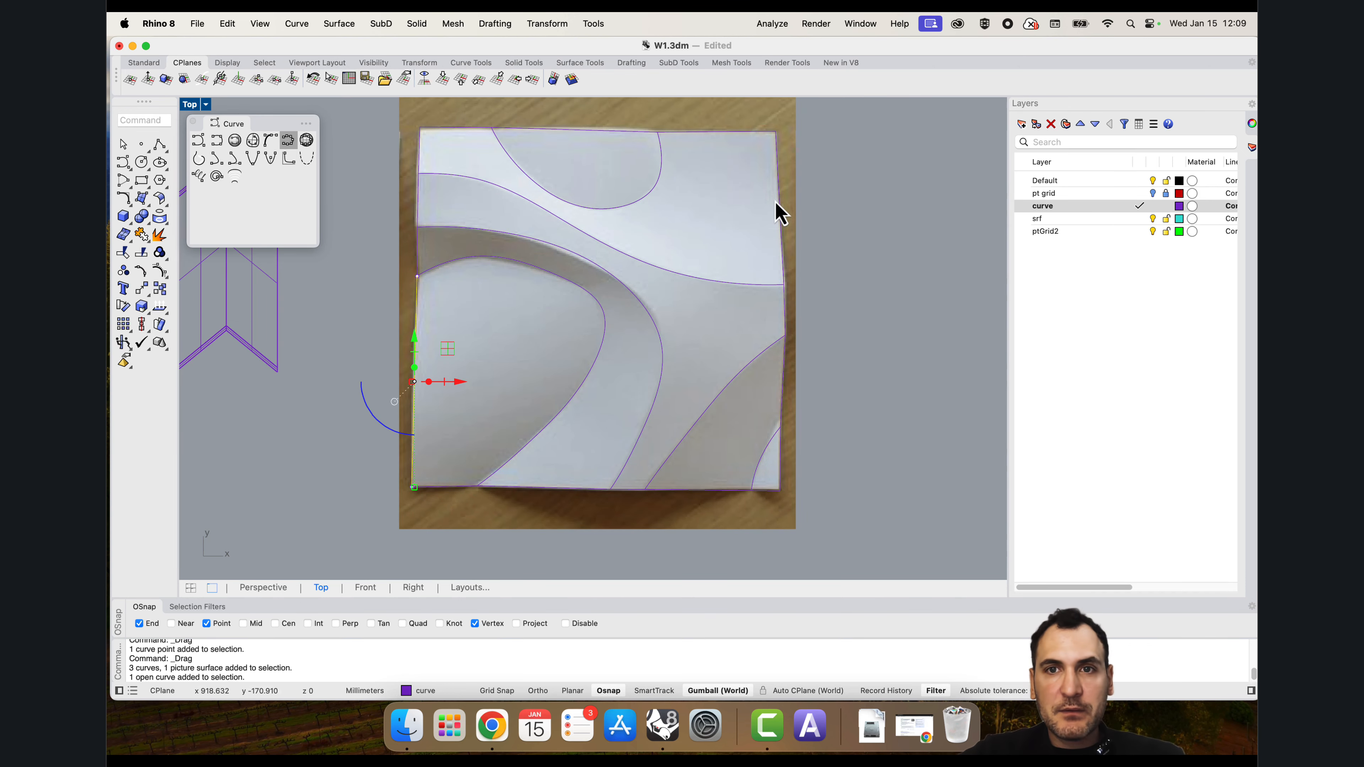
shift+click(779, 204)
click(807, 221)
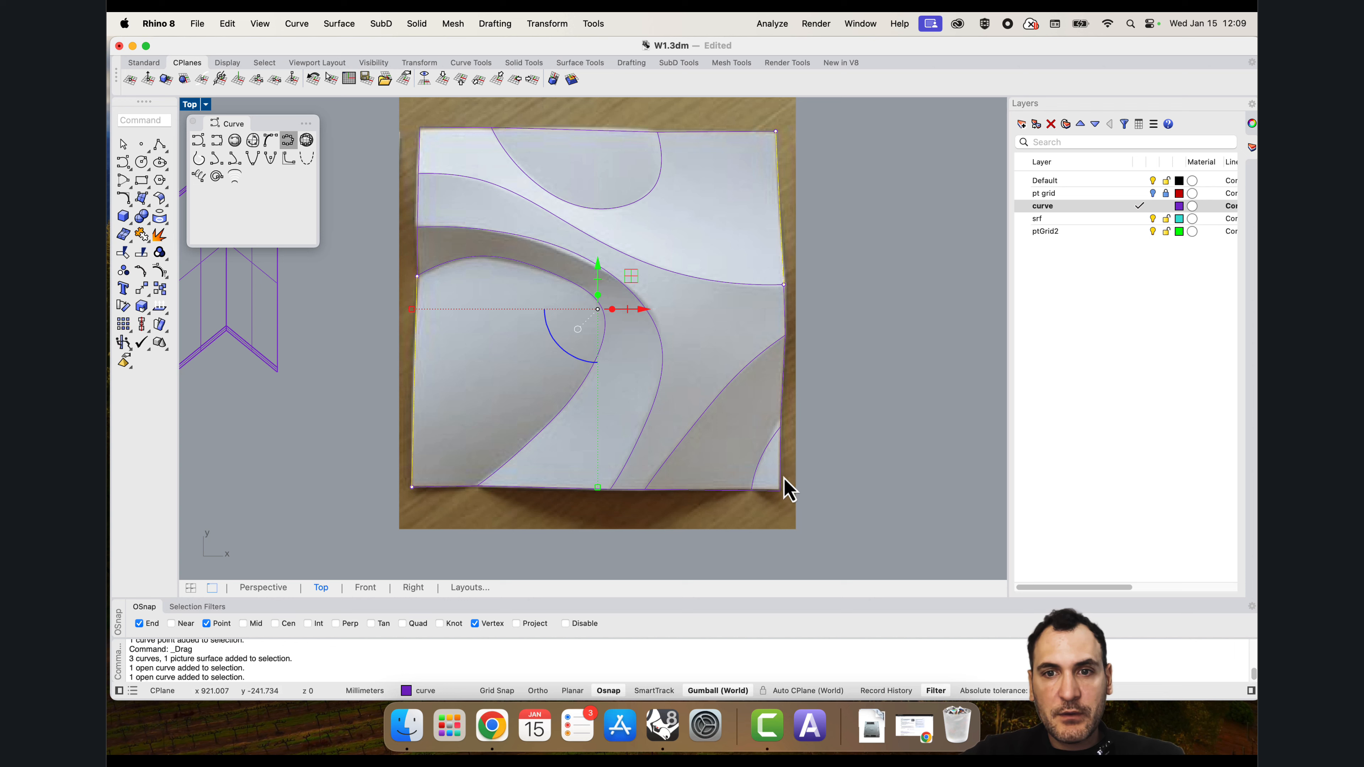
shift+click(789, 489)
click(816, 509)
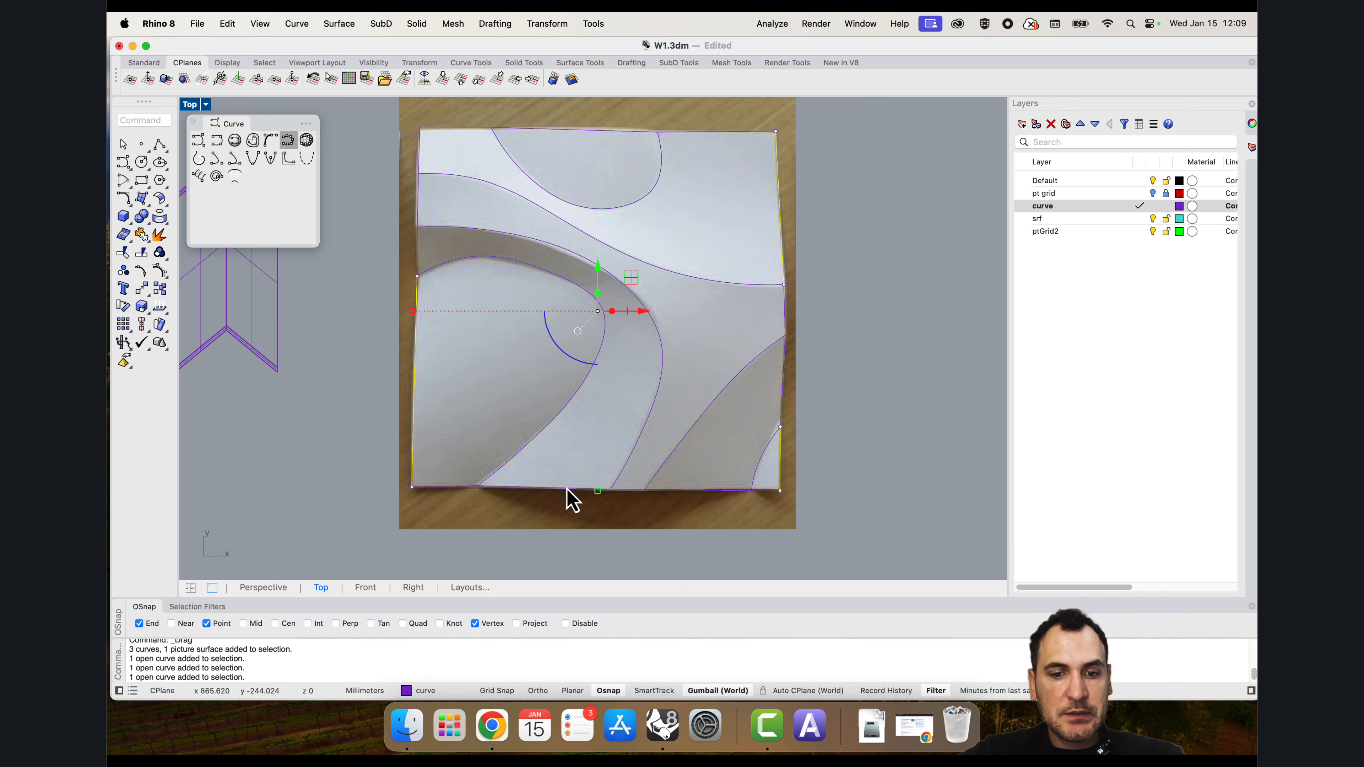
text(reb)
key(Return)
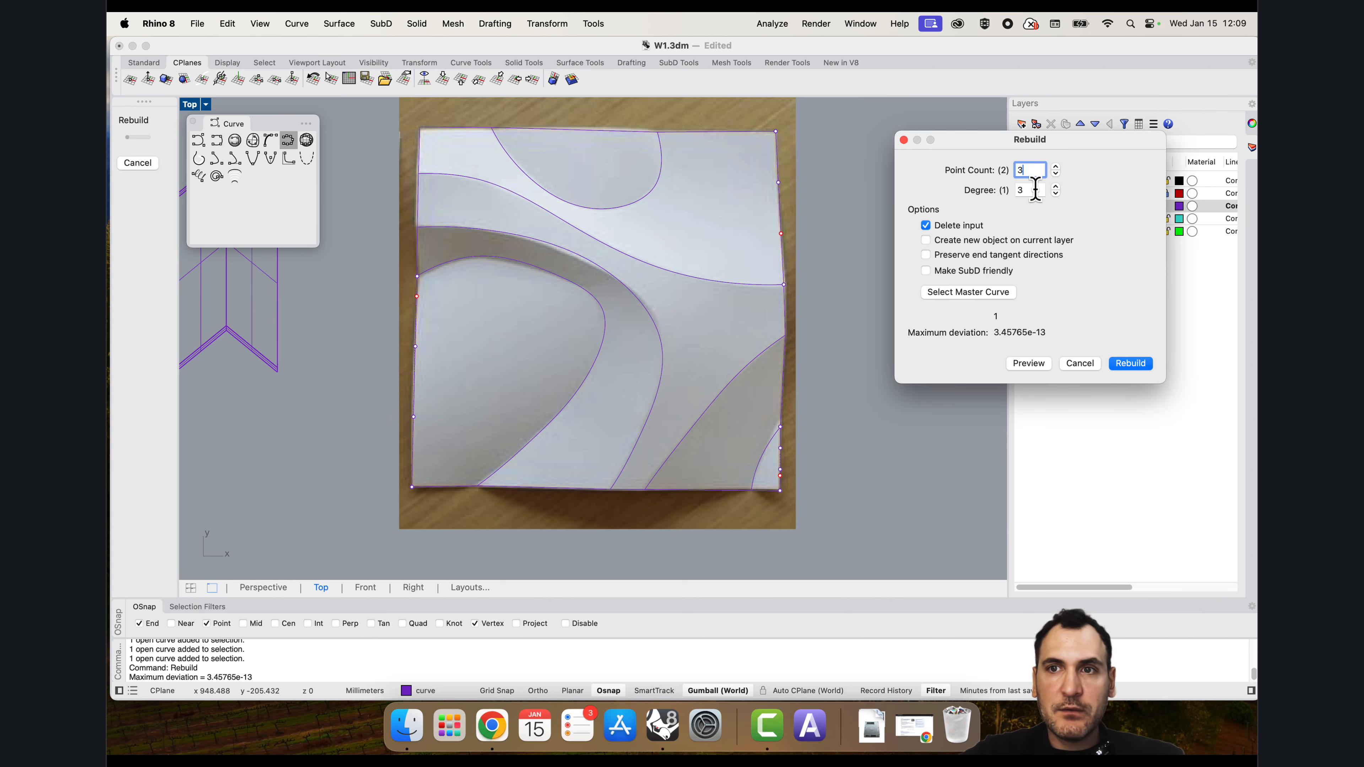
text(2)
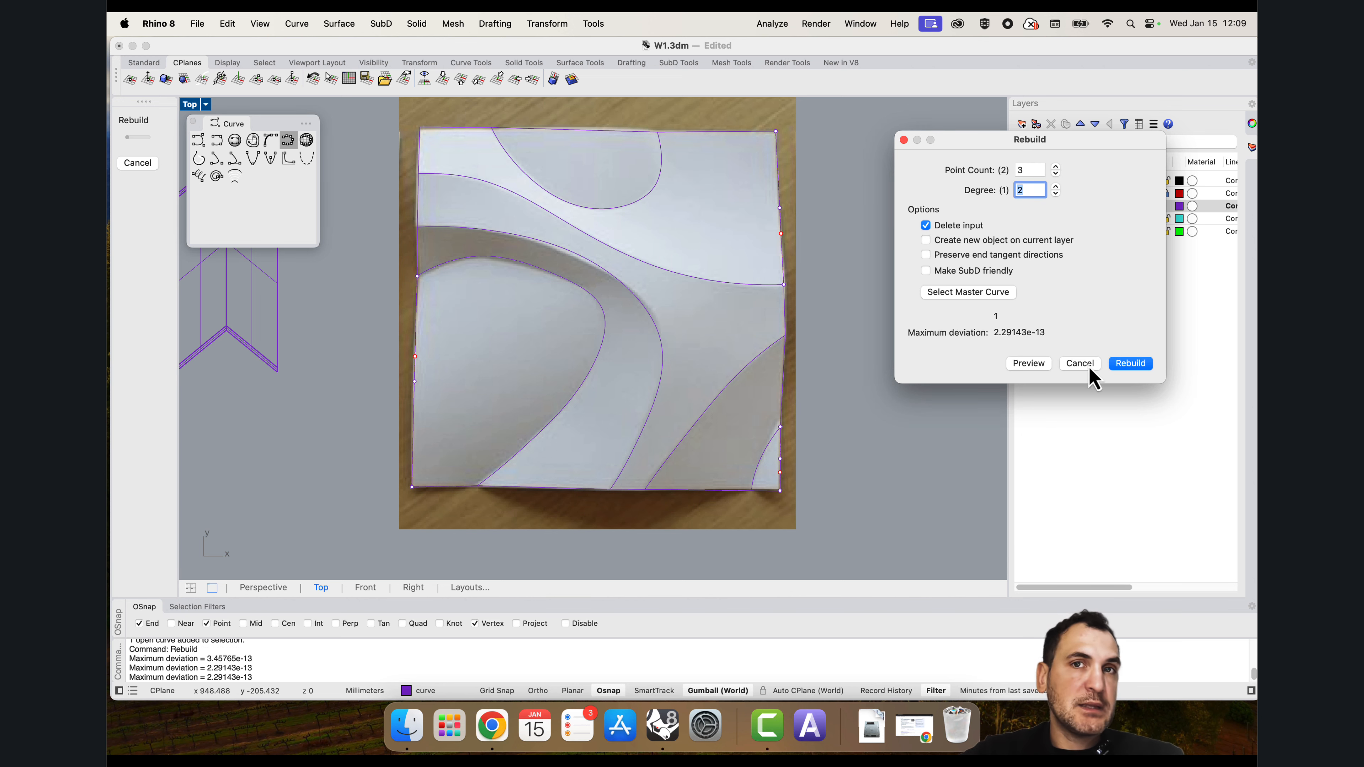
click(1130, 364)
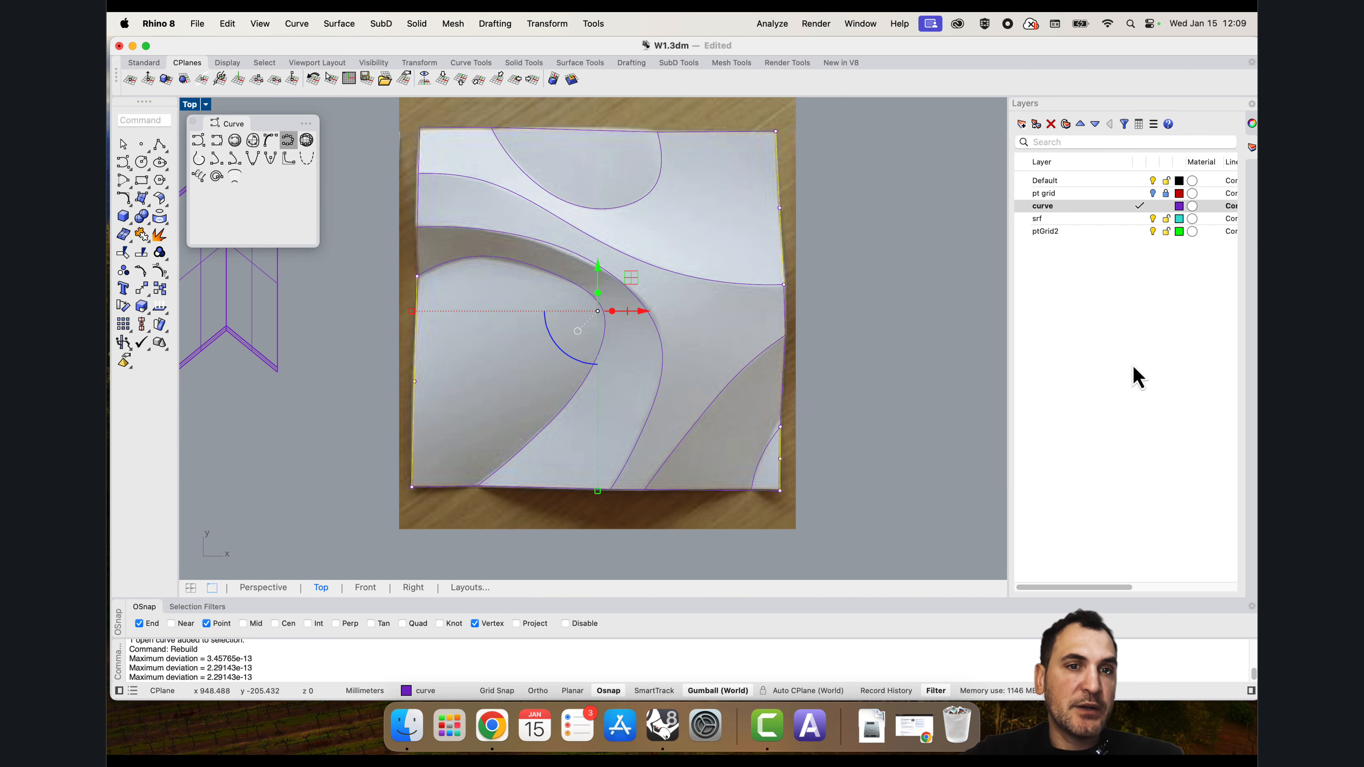
Step: Return to the Perspective view and window-select the relief's traced curves together with the picture
double_click(188, 106)
double_click(634, 108)
right_drag(703, 305, 584, 259)
drag(552, 163, 872, 502)
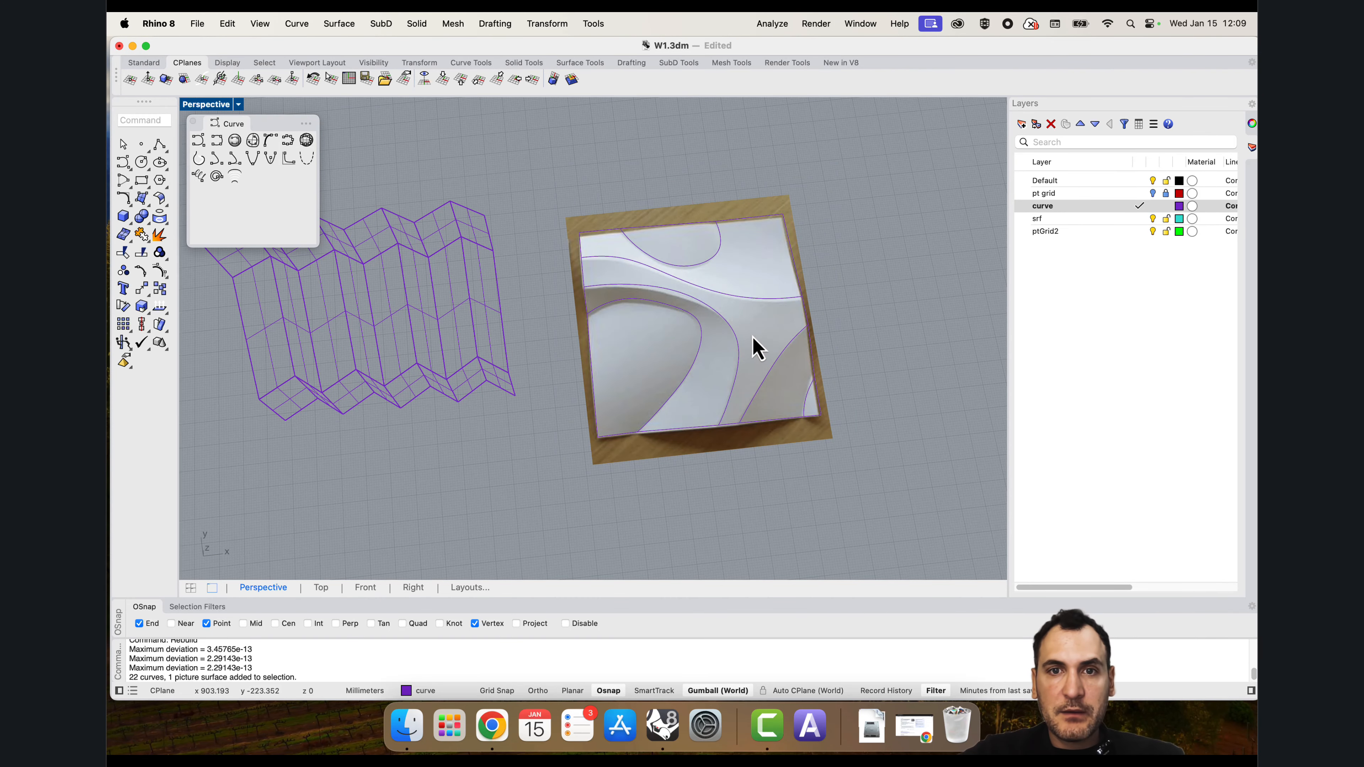
Step: Try moving the picture surface away from the traced curves, and undo the move
click(672, 221)
scroll(612, 223, down, 5)
scroll(679, 206, up, 3)
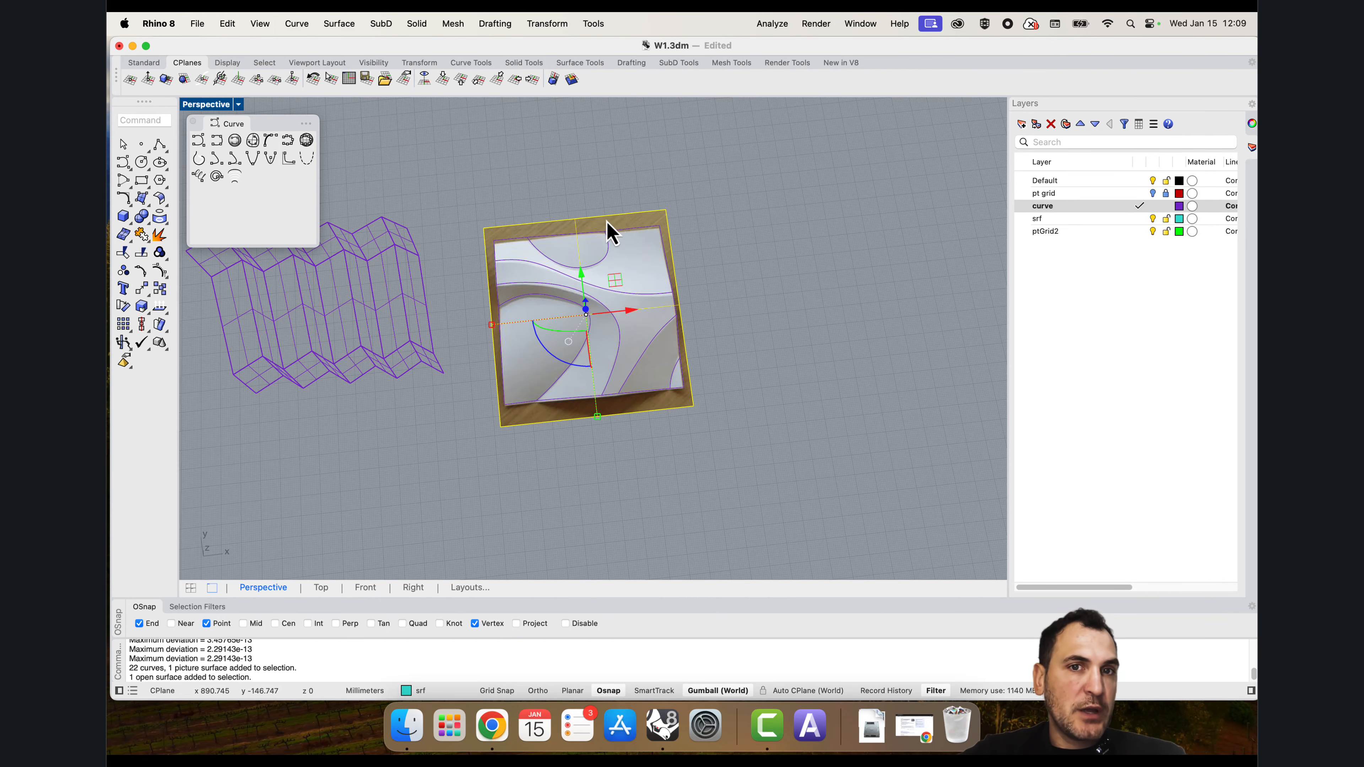
drag(612, 232, 831, 210)
key(super+z)
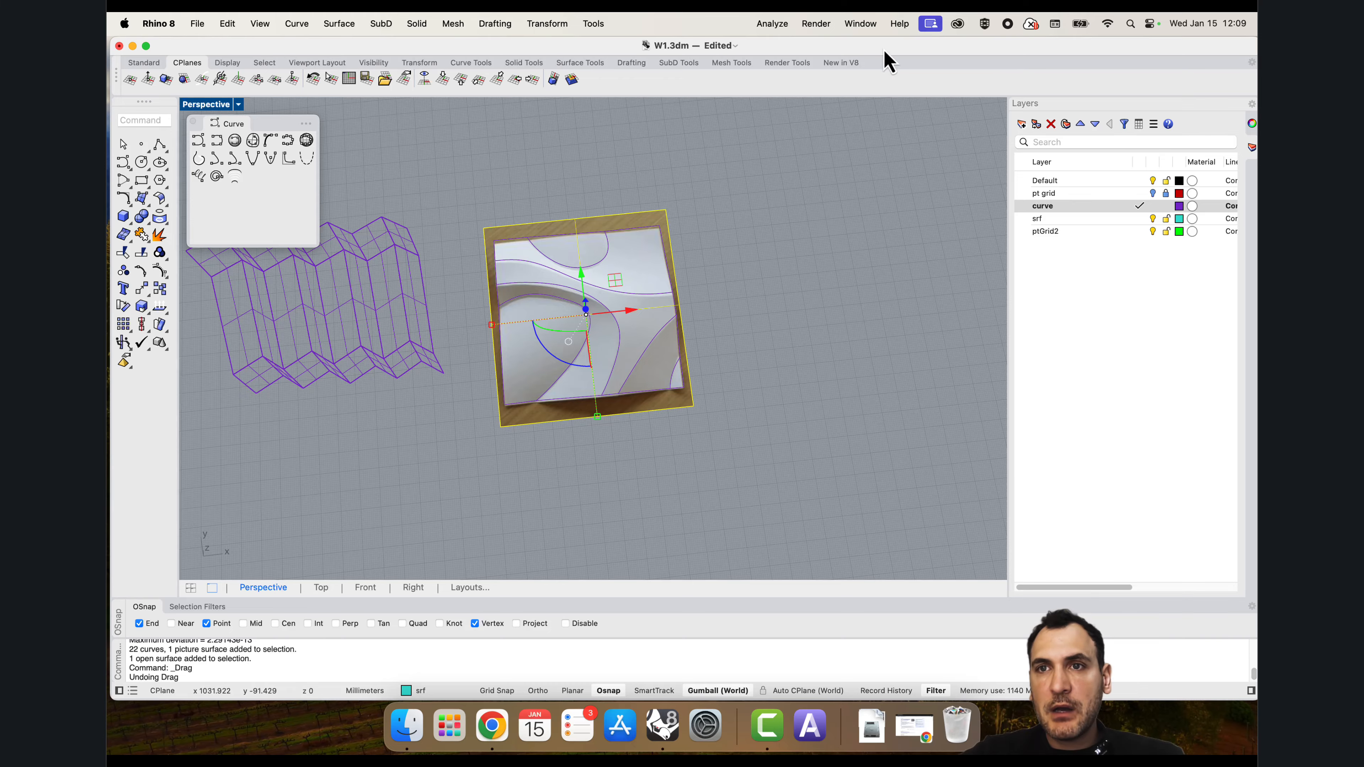
Step: Insert the desktop image "Screenshot 2025-01-13 at 21.24.12.png" as a Picture and place it below the PlanarSrf label
drag(884, 51, 835, 43)
click(840, 280)
scroll(790, 298, down, 4)
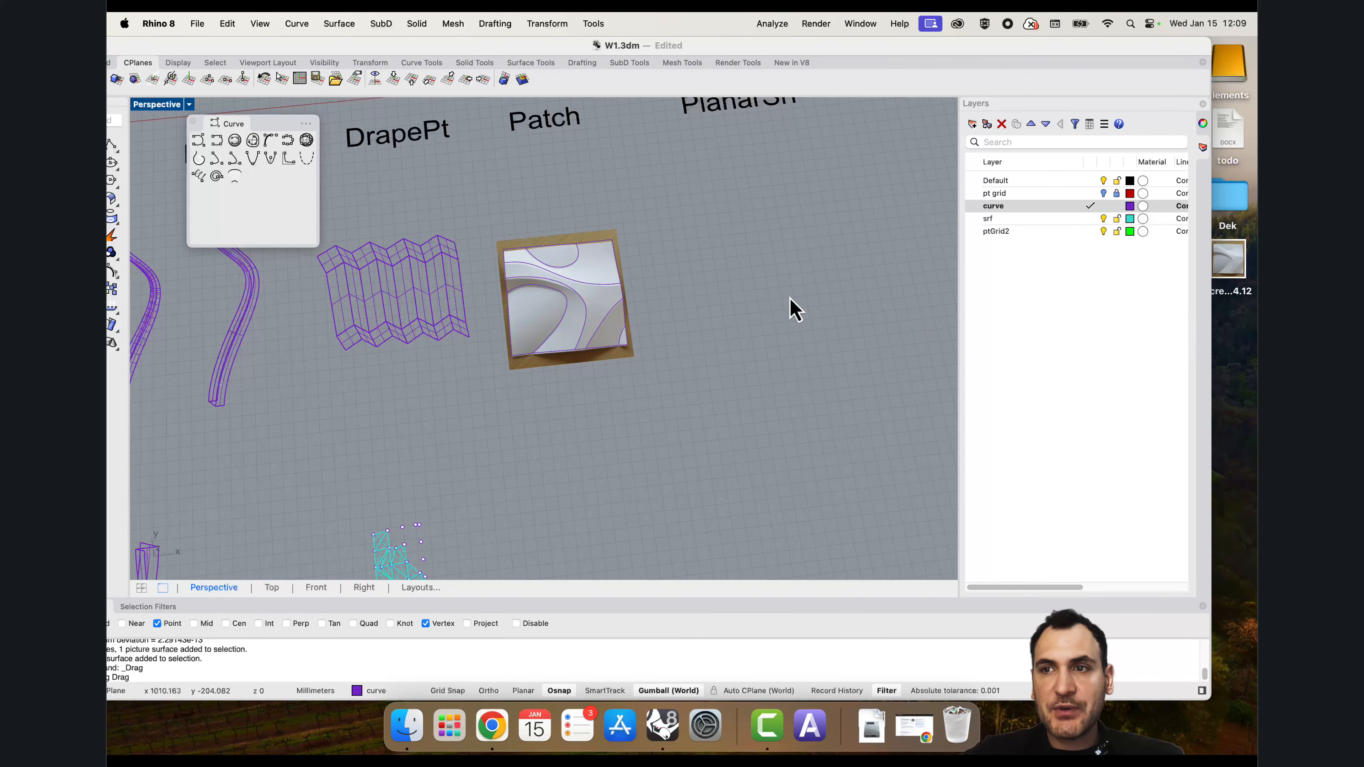
click(1235, 266)
drag(1243, 273, 694, 325)
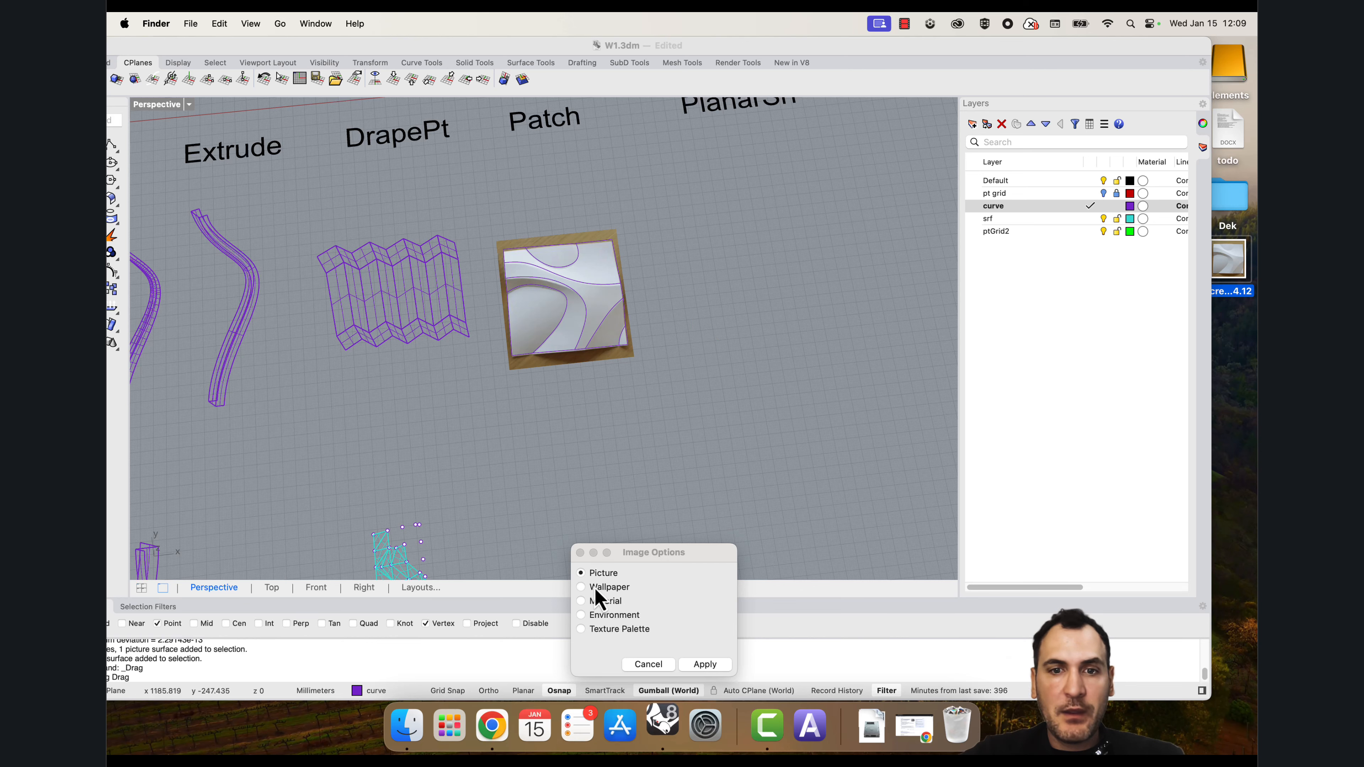
click(625, 499)
scroll(670, 402, down, 5)
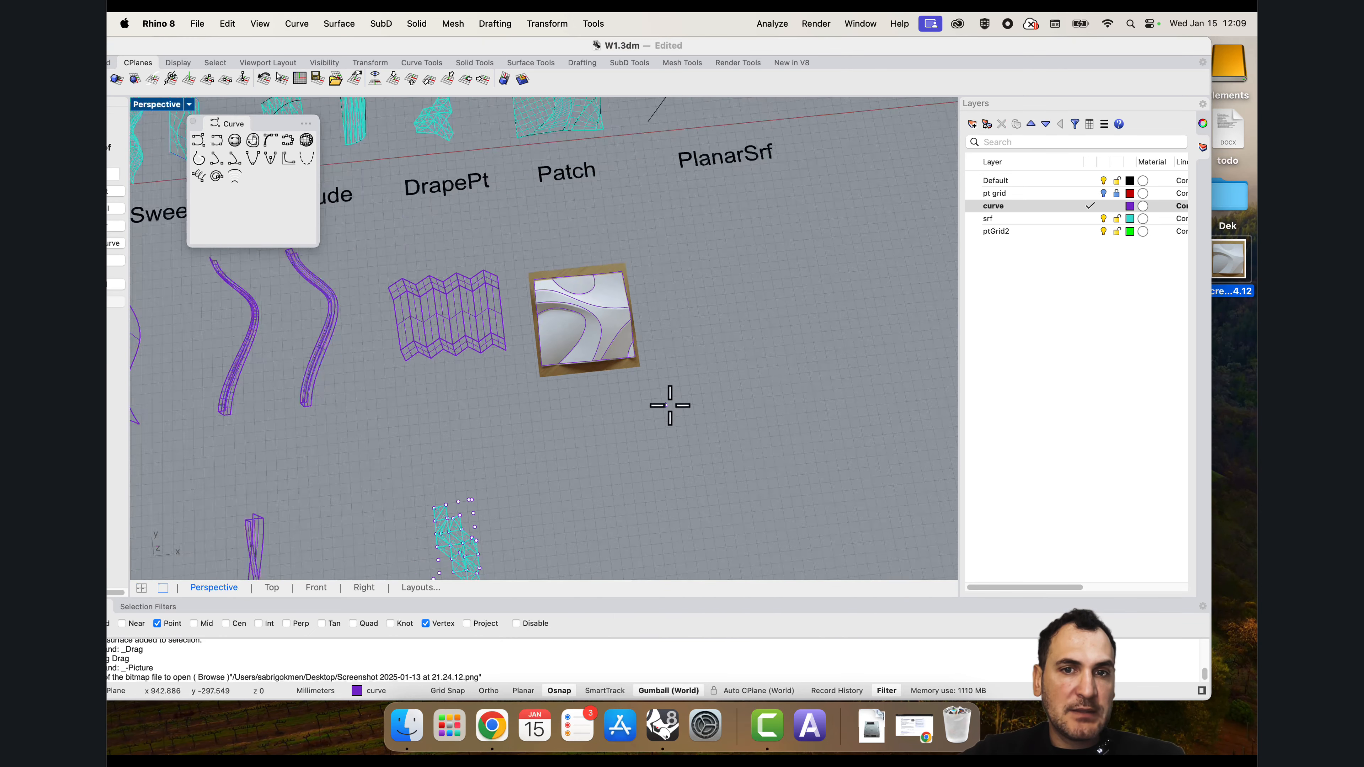
click(726, 381)
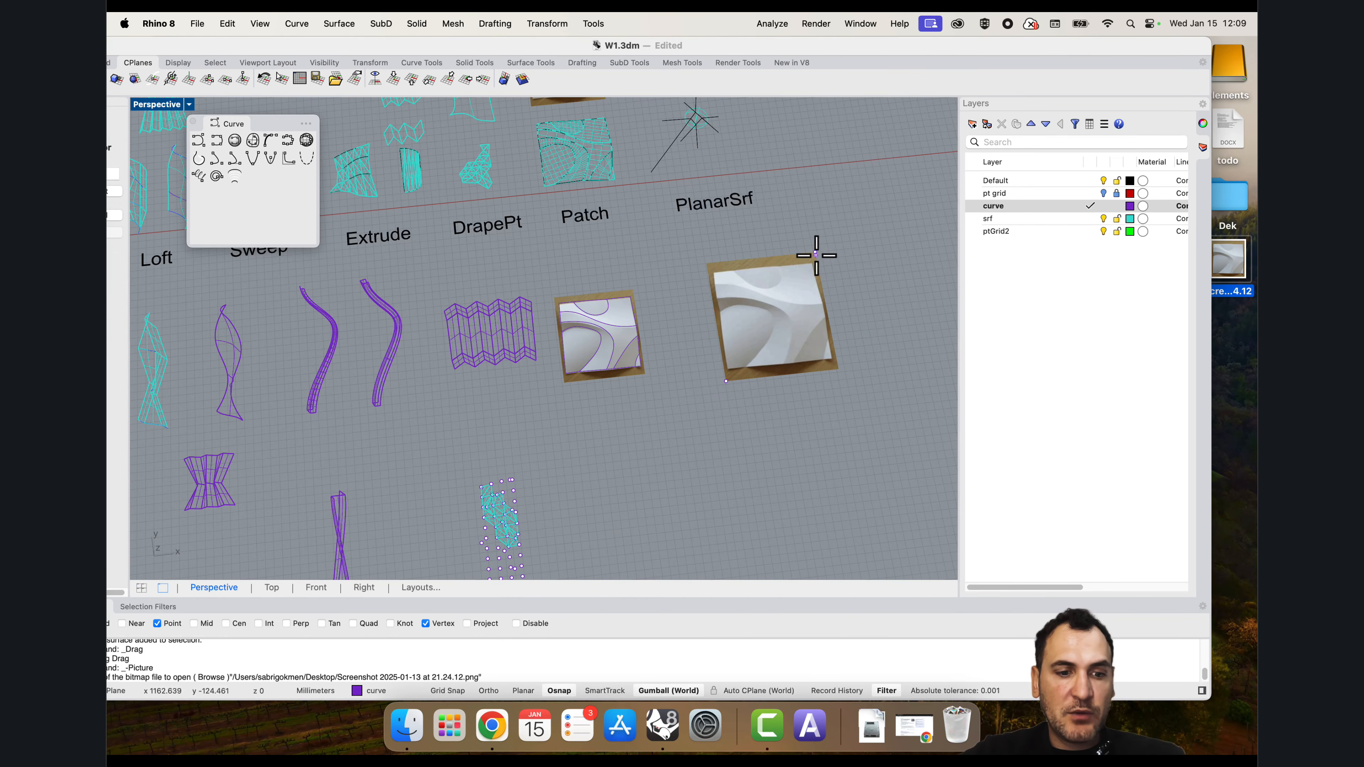
click(836, 246)
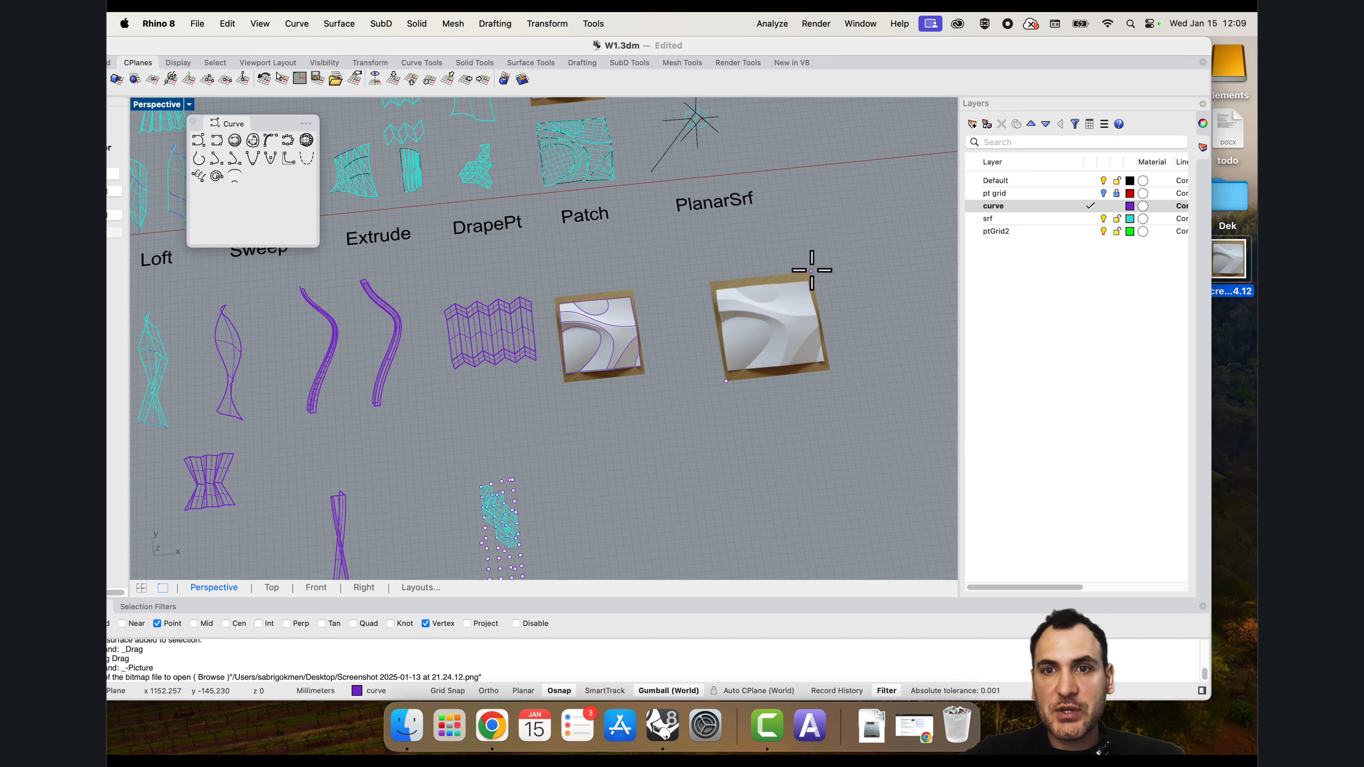
Step: Delete the extra relief picture below the PlanarSrf label
scroll(807, 305, up, 5)
click(813, 378)
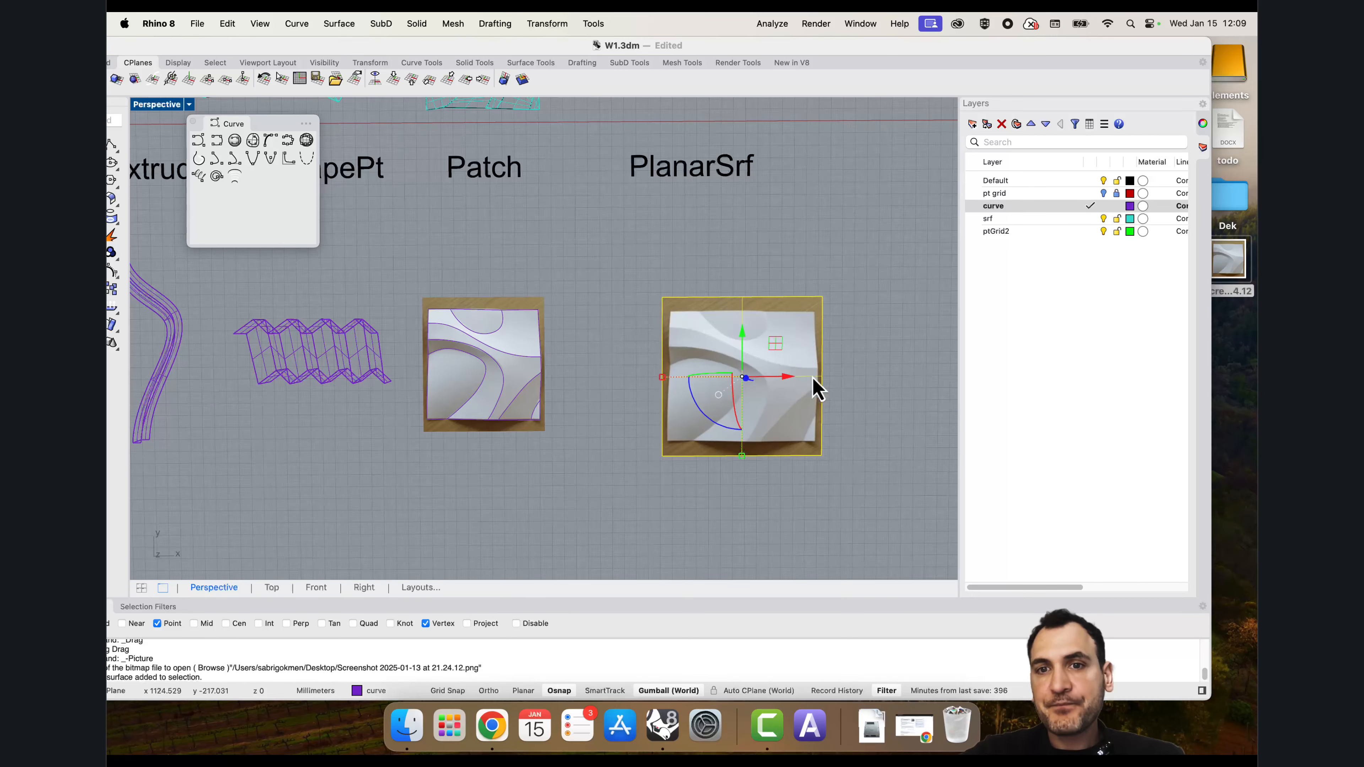
key(Delete)
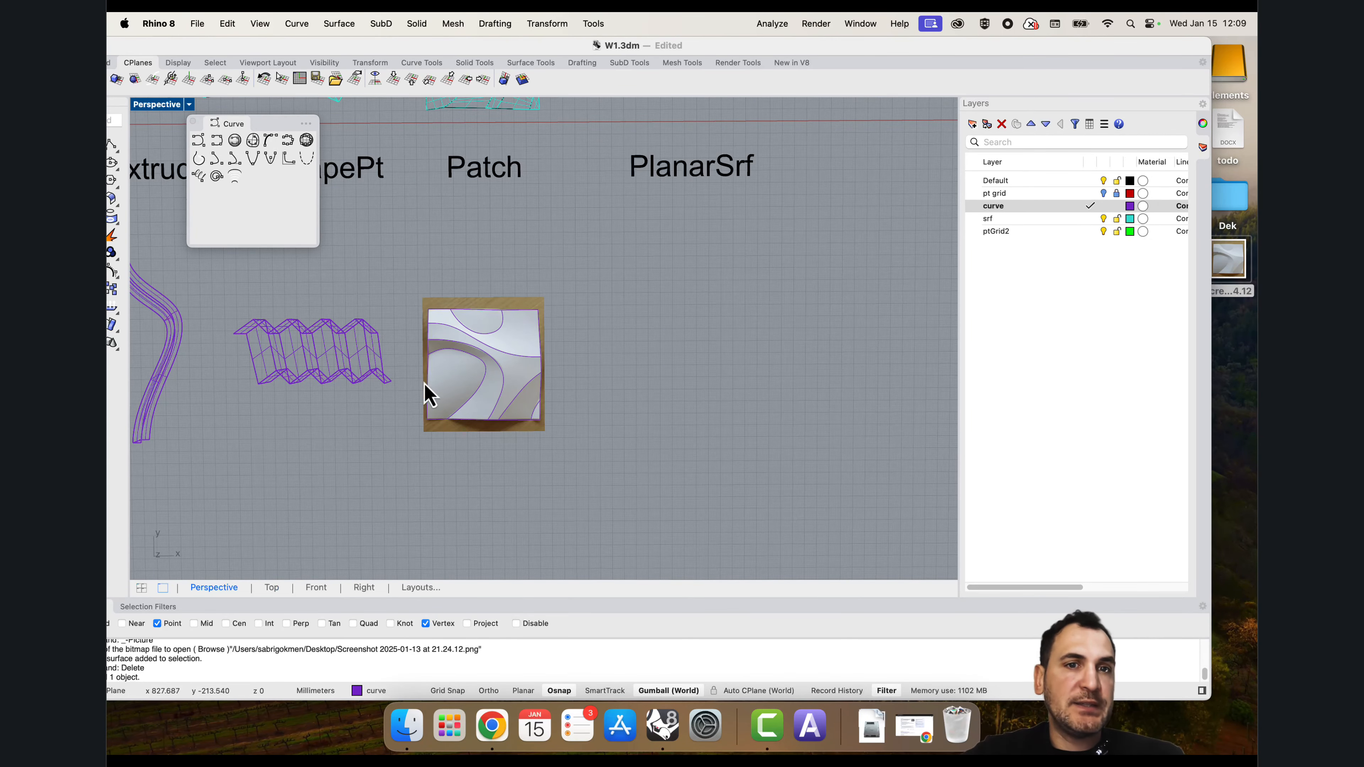
Step: Hide the picture surface behind the traced curves below the Patch label
scroll(529, 387, up, 3)
click(349, 229)
text(zs)
key(Return)
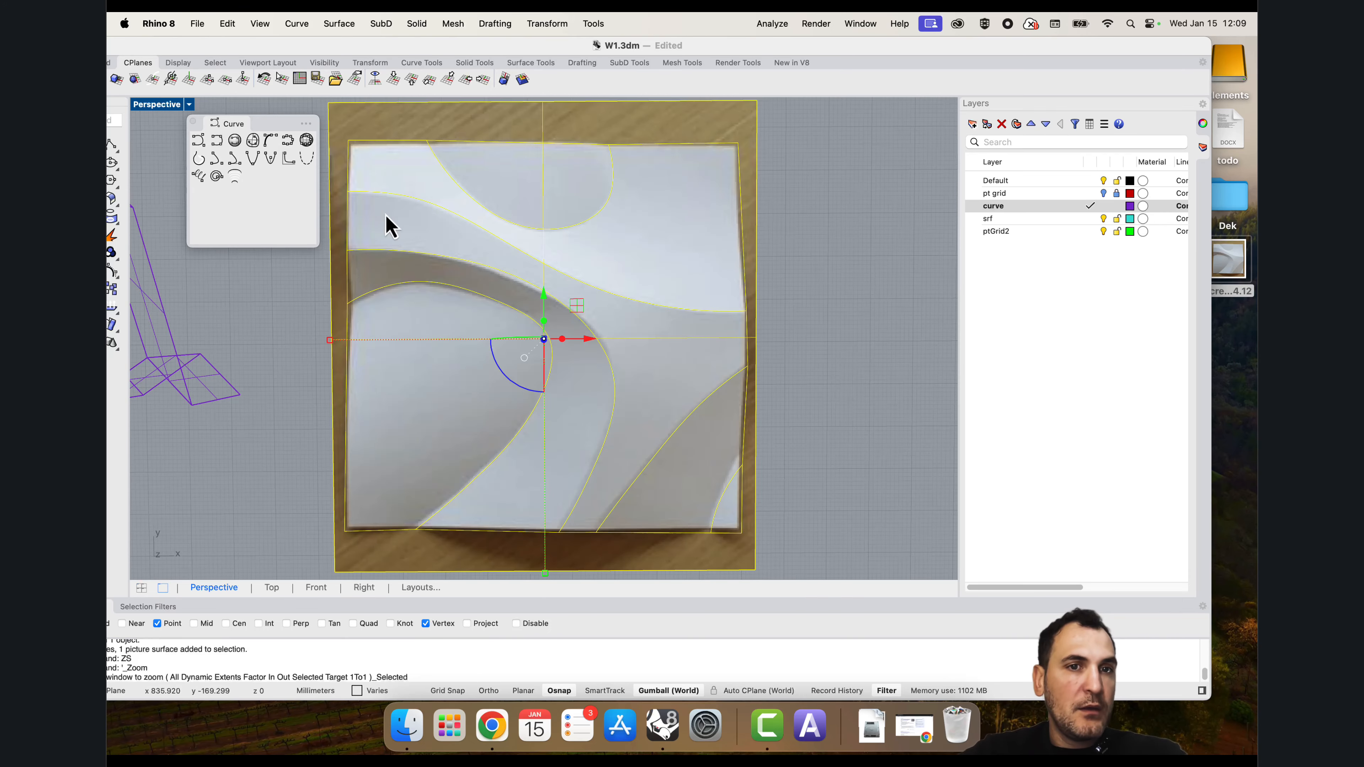
key(Escape)
click(502, 131)
text(hide)
key(Return)
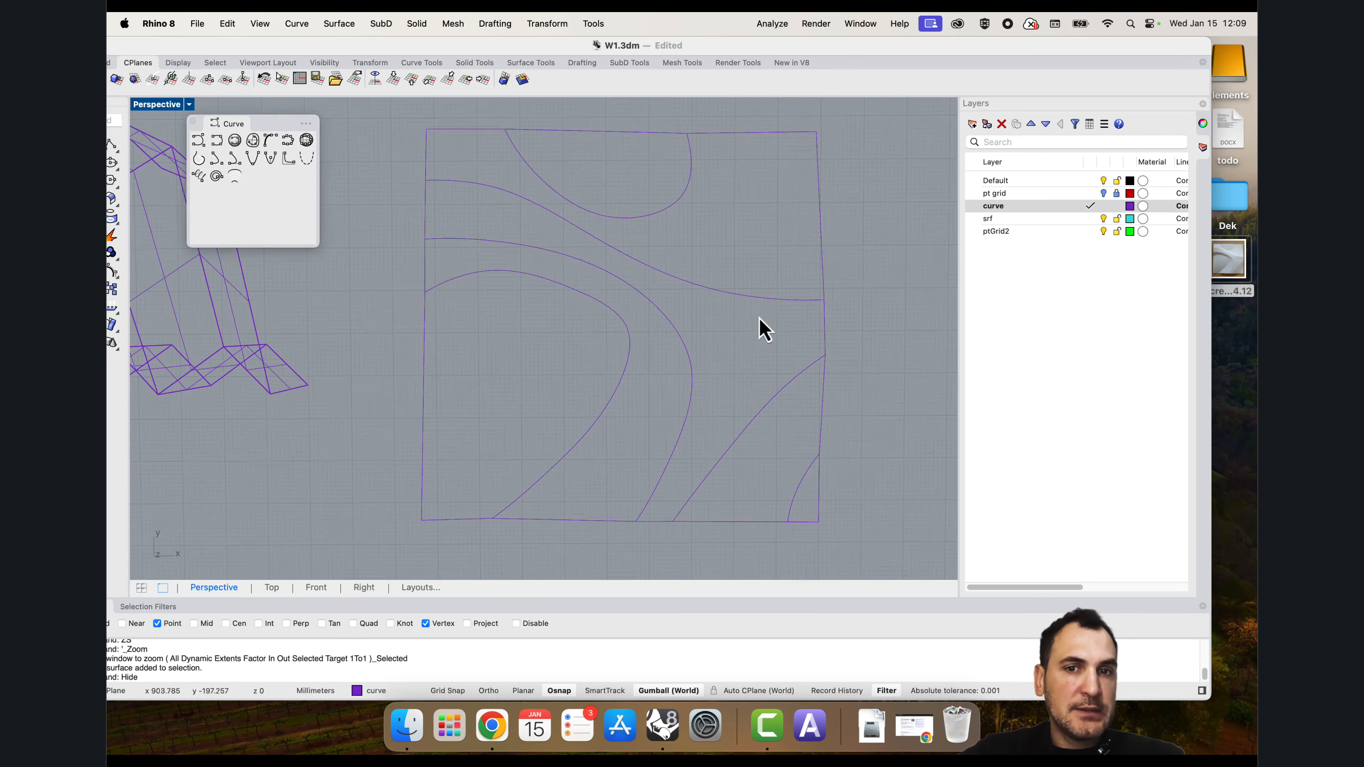
Step: Try isolating the traced curves below the Patch label in the Perspective view
scroll(760, 318, down, 5)
drag(816, 481, 548, 186)
double_click(161, 104)
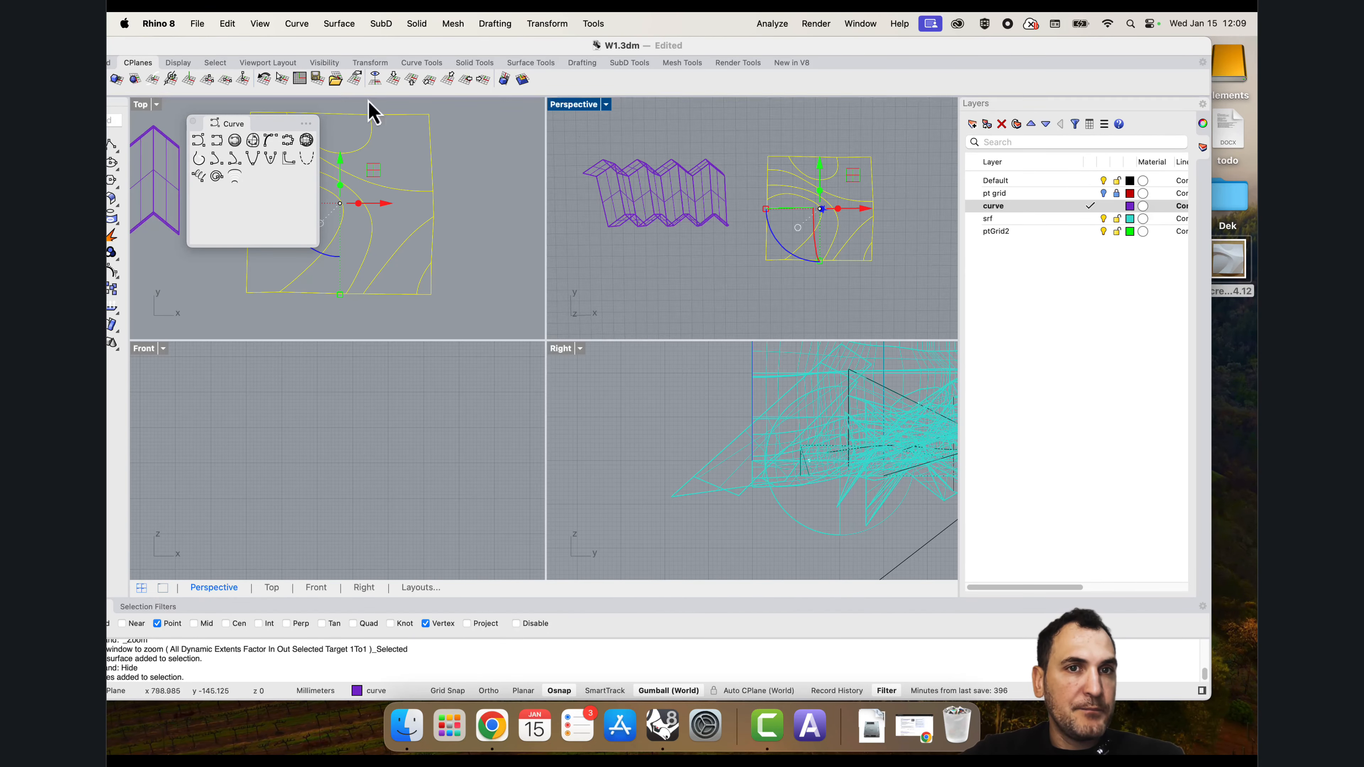
double_click(573, 104)
drag(575, 46, 636, 40)
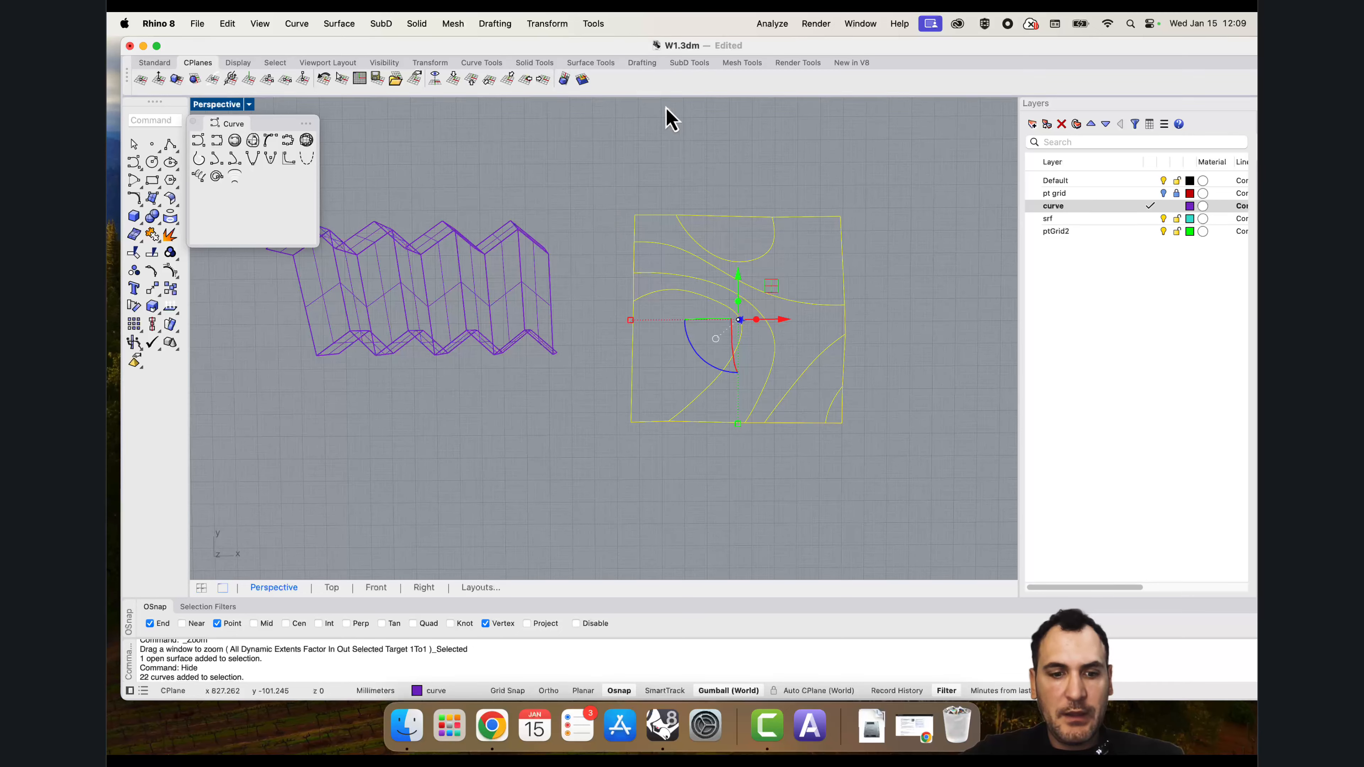
text(zs)
key(Return)
mouse_move(667, 424)
right_down()
mouse_move(697, 296)
mouse_move(671, 401)
right_up()
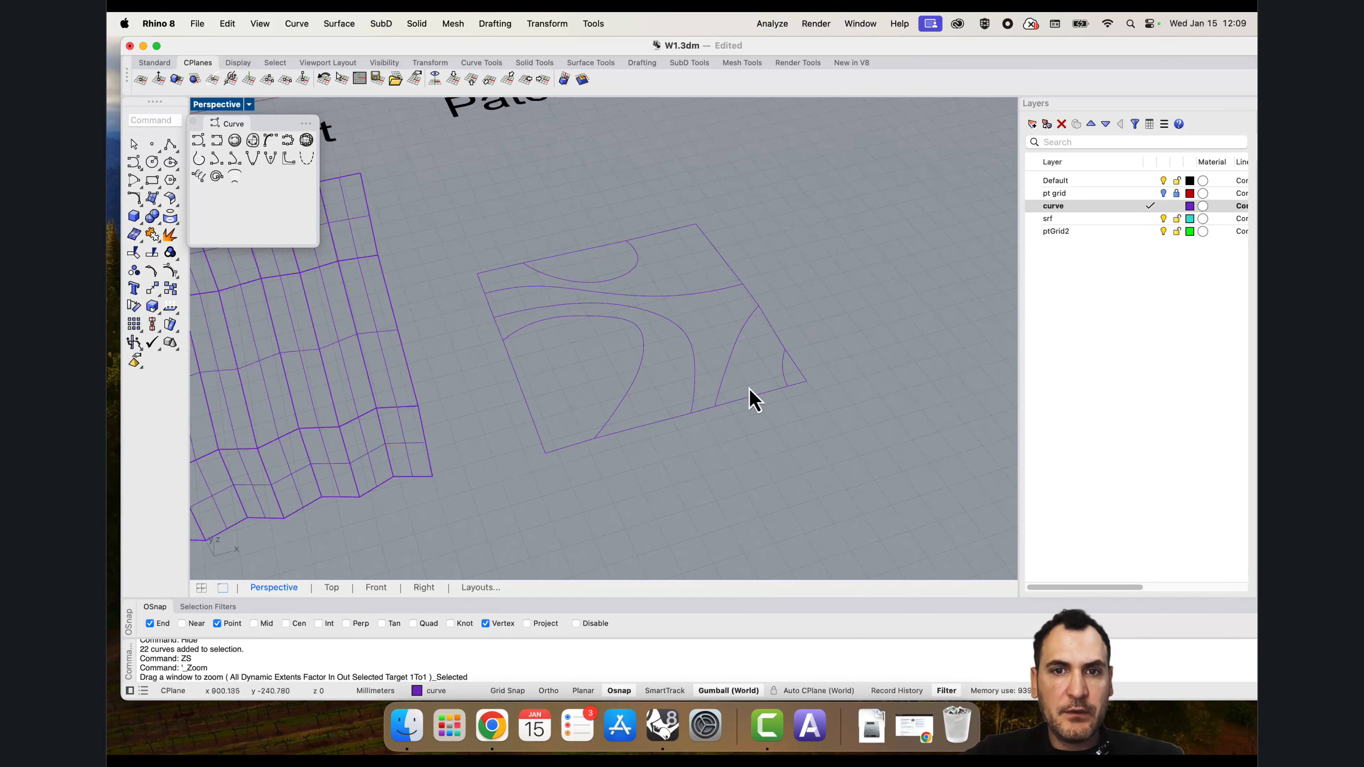
drag(852, 520, 471, 210)
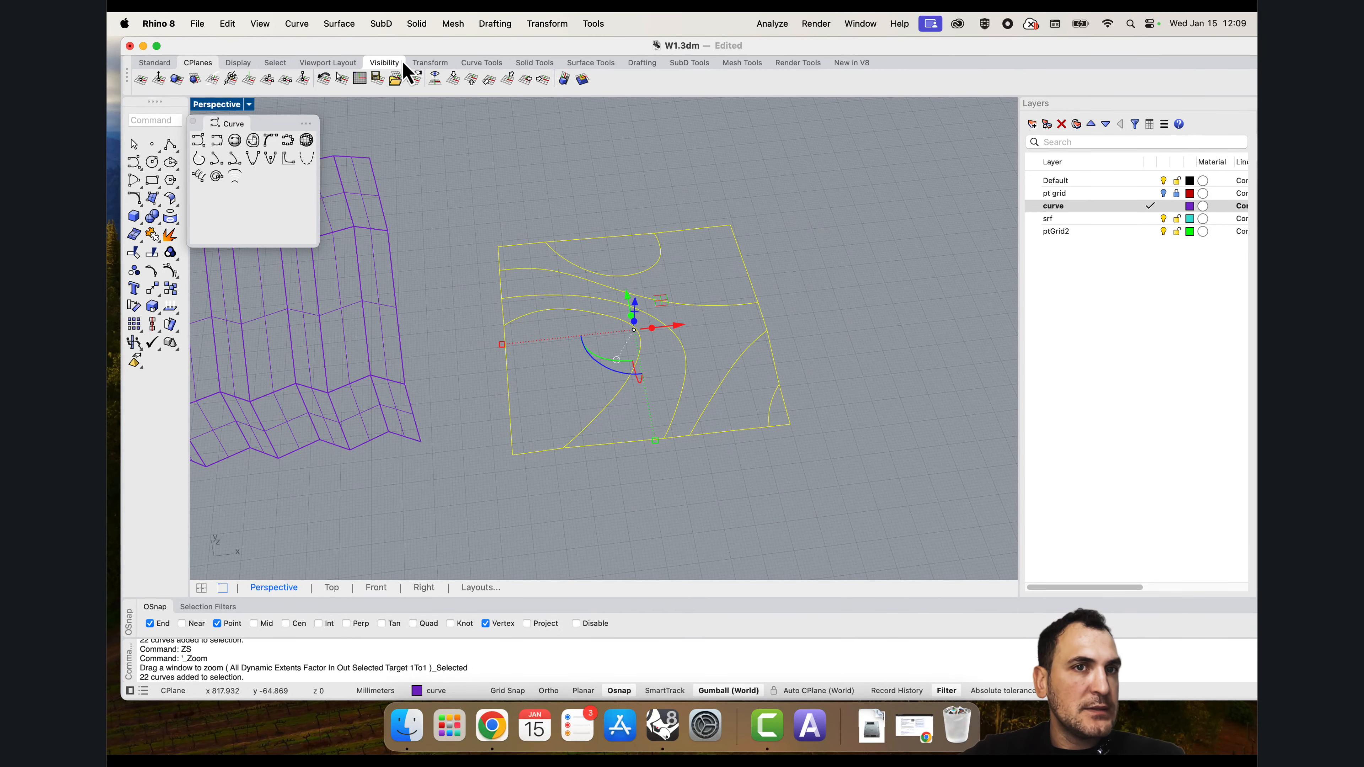
click(386, 63)
click(196, 80)
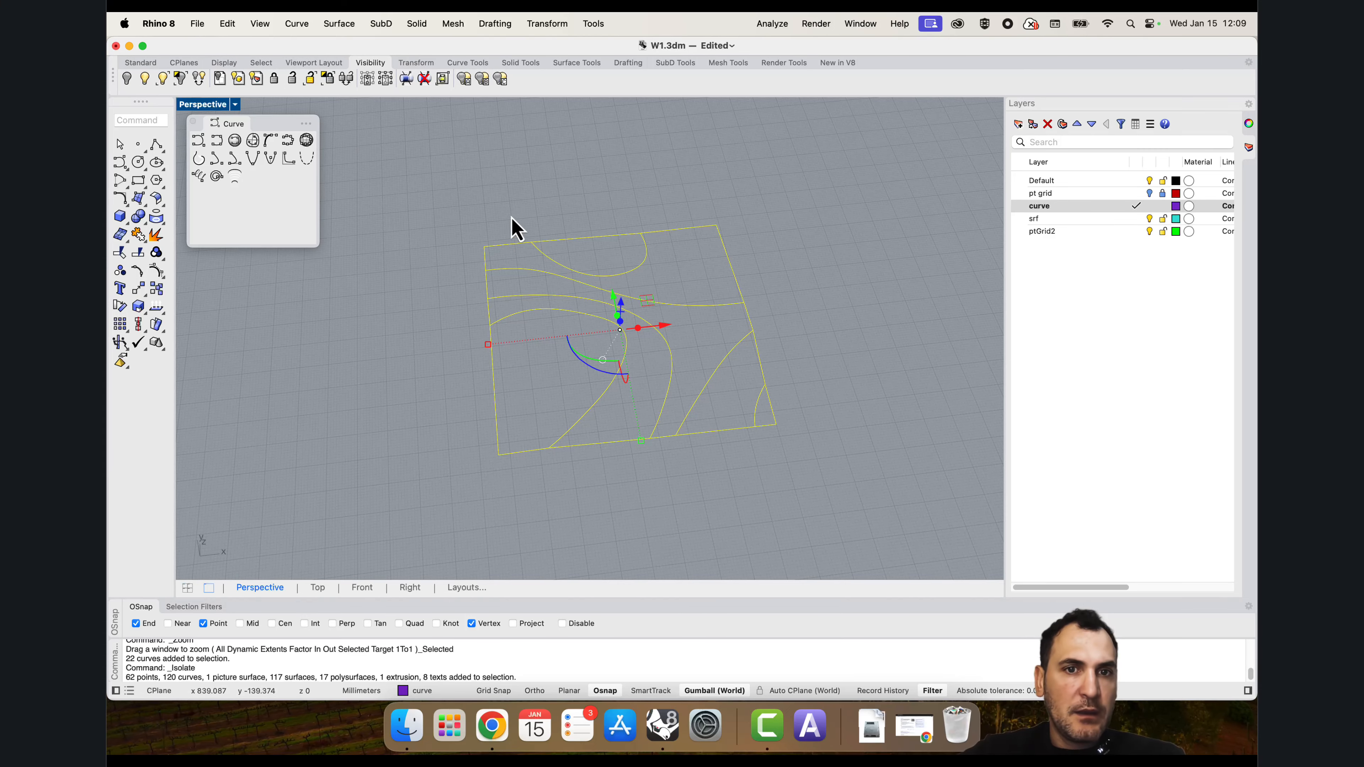
Step: Undo the isolation of the traced curves and the hiding of the picture surface
key(Escape)
right_drag(511, 229, 565, 377)
right_drag(623, 328, 660, 329)
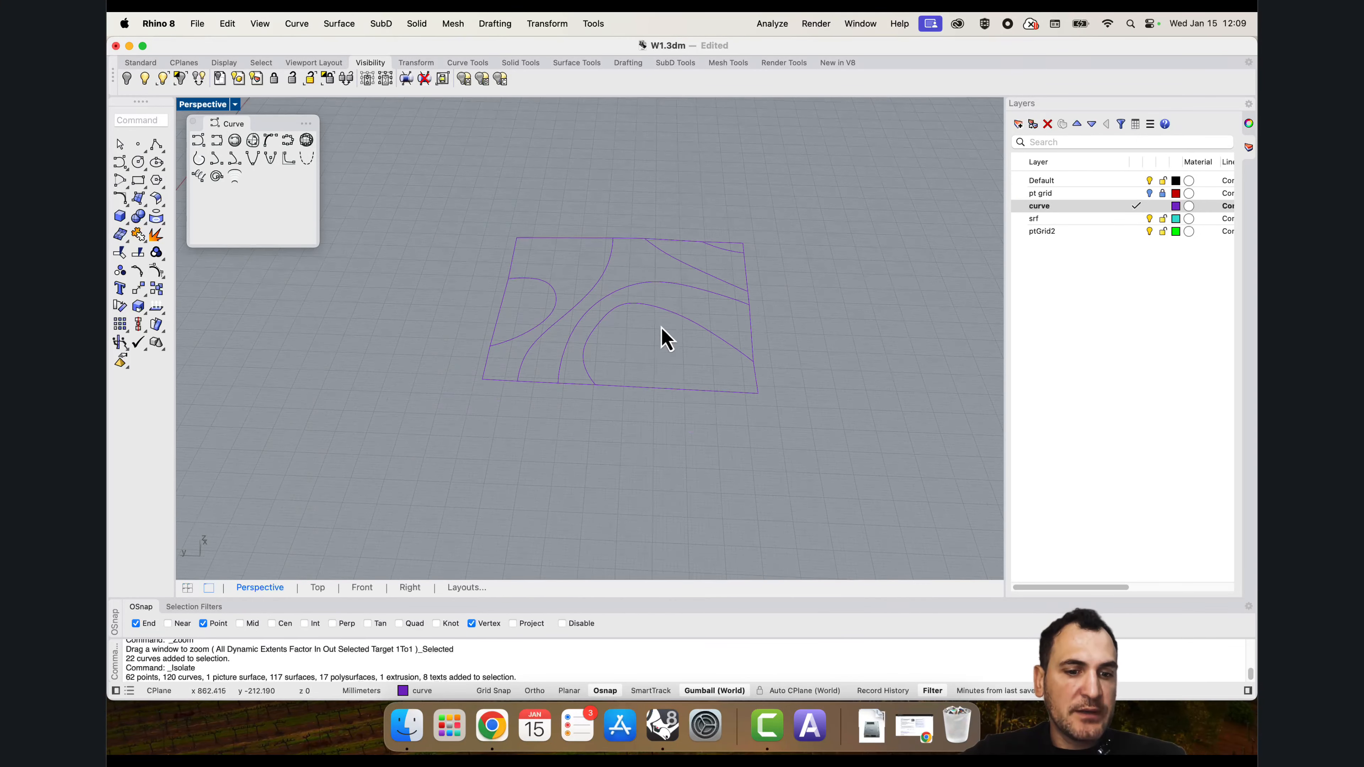
key(super+z)
key(super+z)
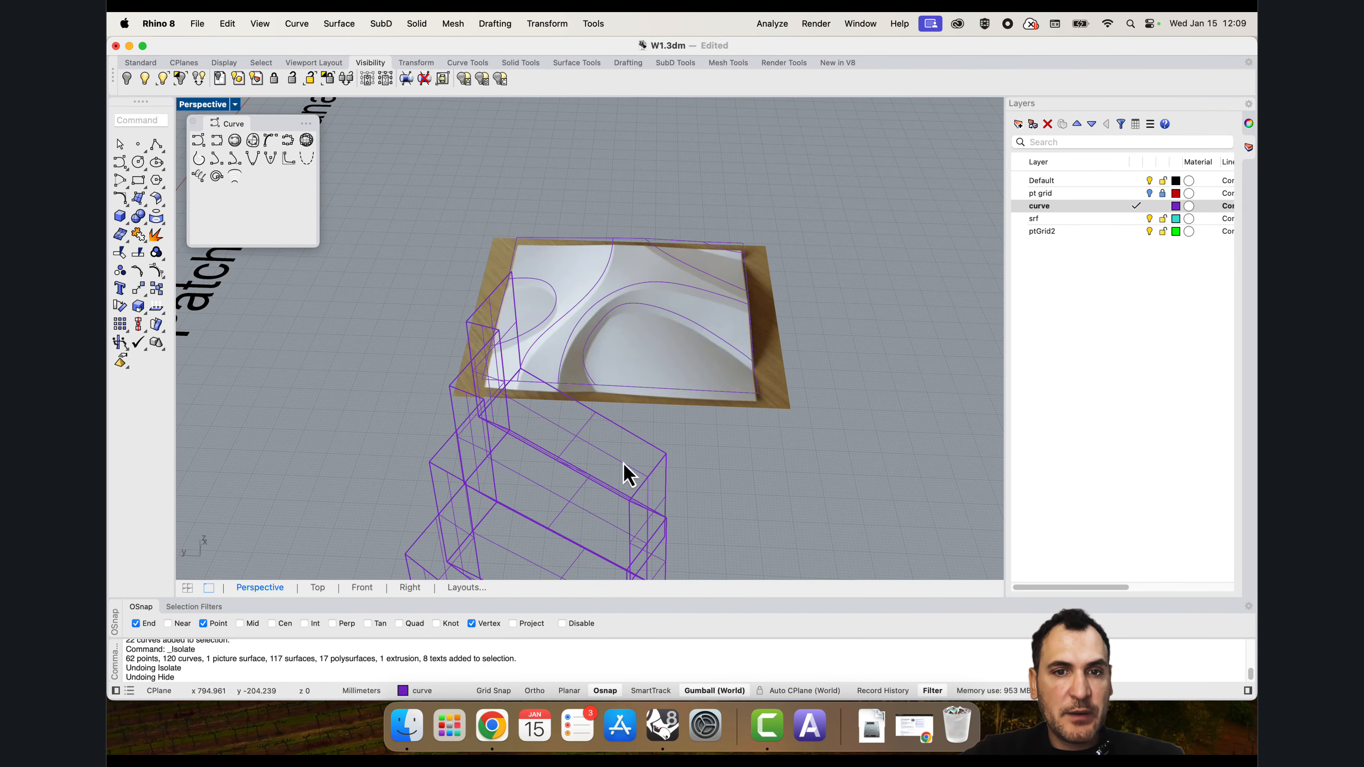
Step: Isolate the traced curves together with the relief picture surface
right_drag(629, 474, 800, 478)
drag(801, 478, 451, 218)
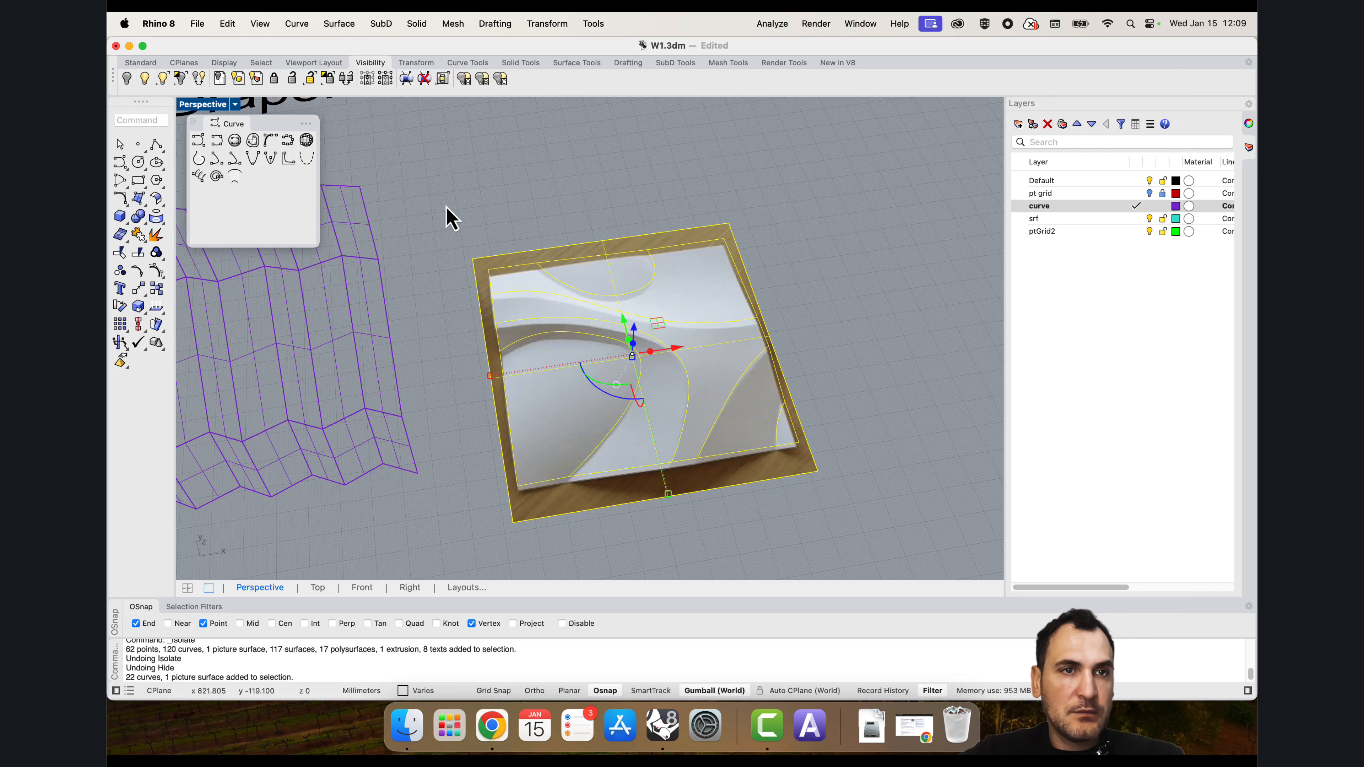
click(182, 82)
right_drag(420, 177, 509, 196)
Step: Assign the relief picture surface to the Default layer and lock that layer
click(764, 407)
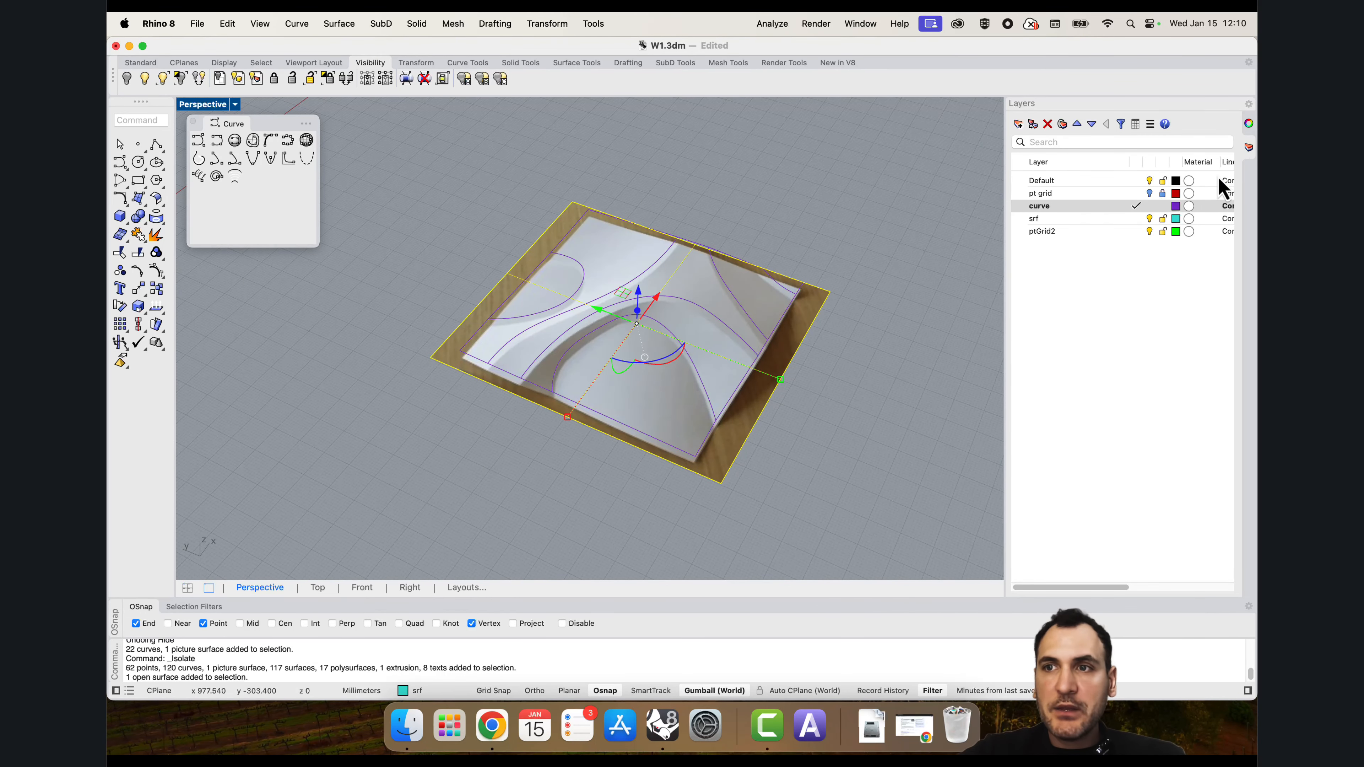
click(1247, 128)
click(1179, 189)
click(1164, 193)
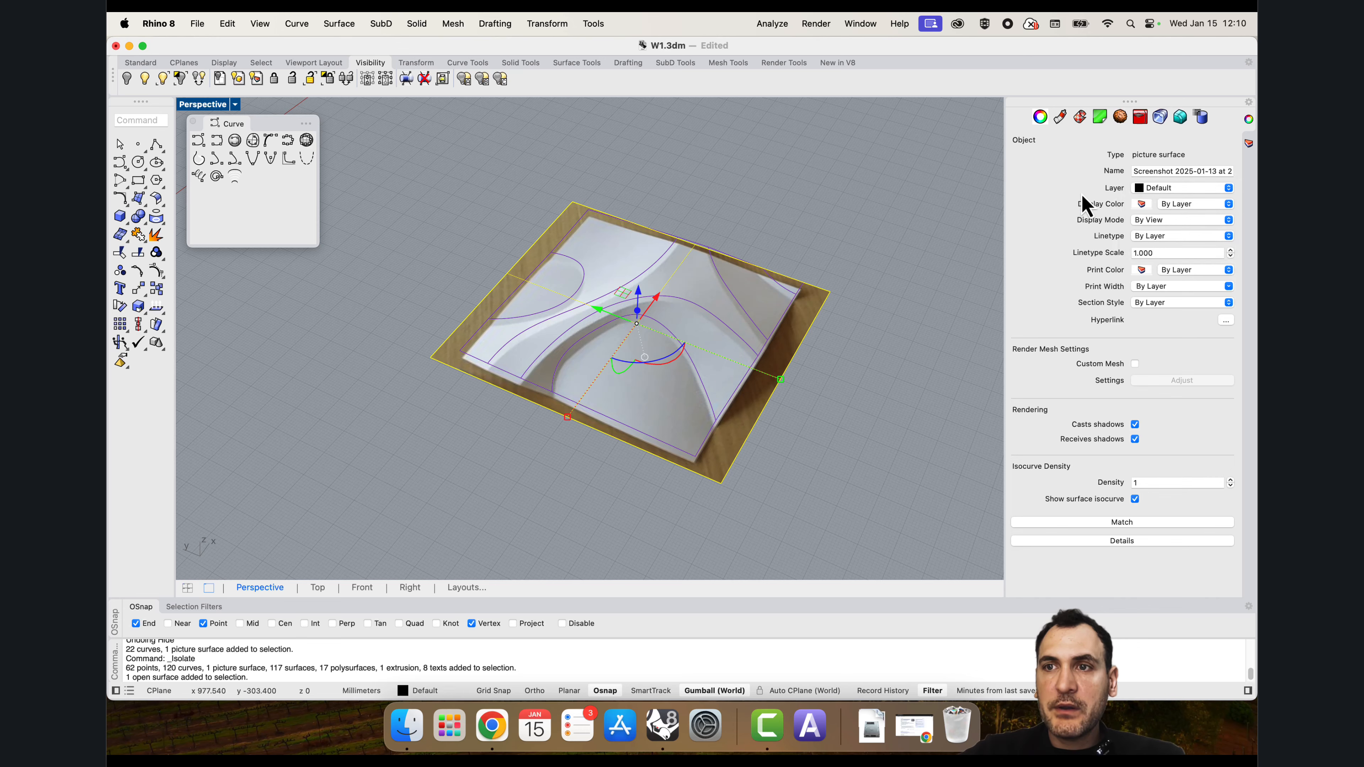
click(886, 202)
click(1248, 146)
click(1163, 181)
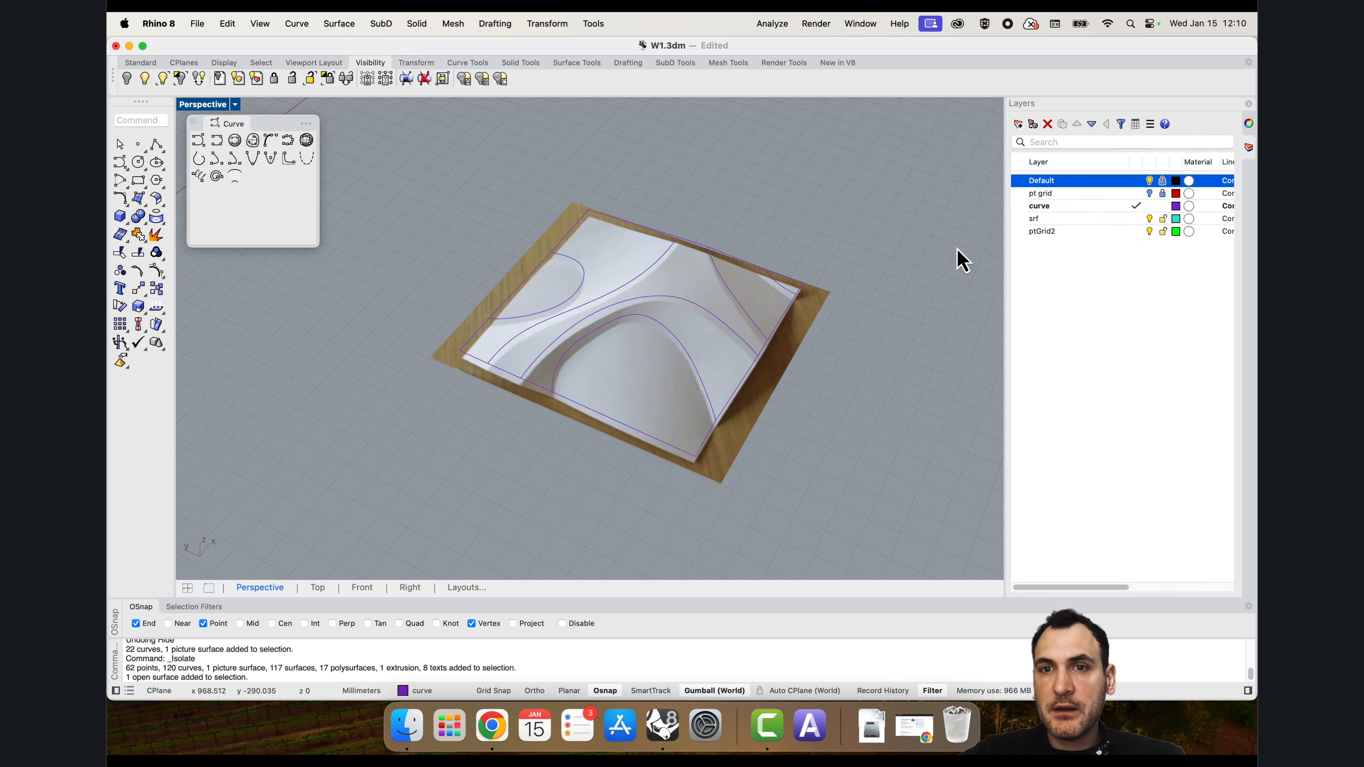
drag(815, 406, 700, 272)
click(876, 448)
Step: Turn on the control points of all traced curves over the relief picture
right_drag(634, 402, 679, 366)
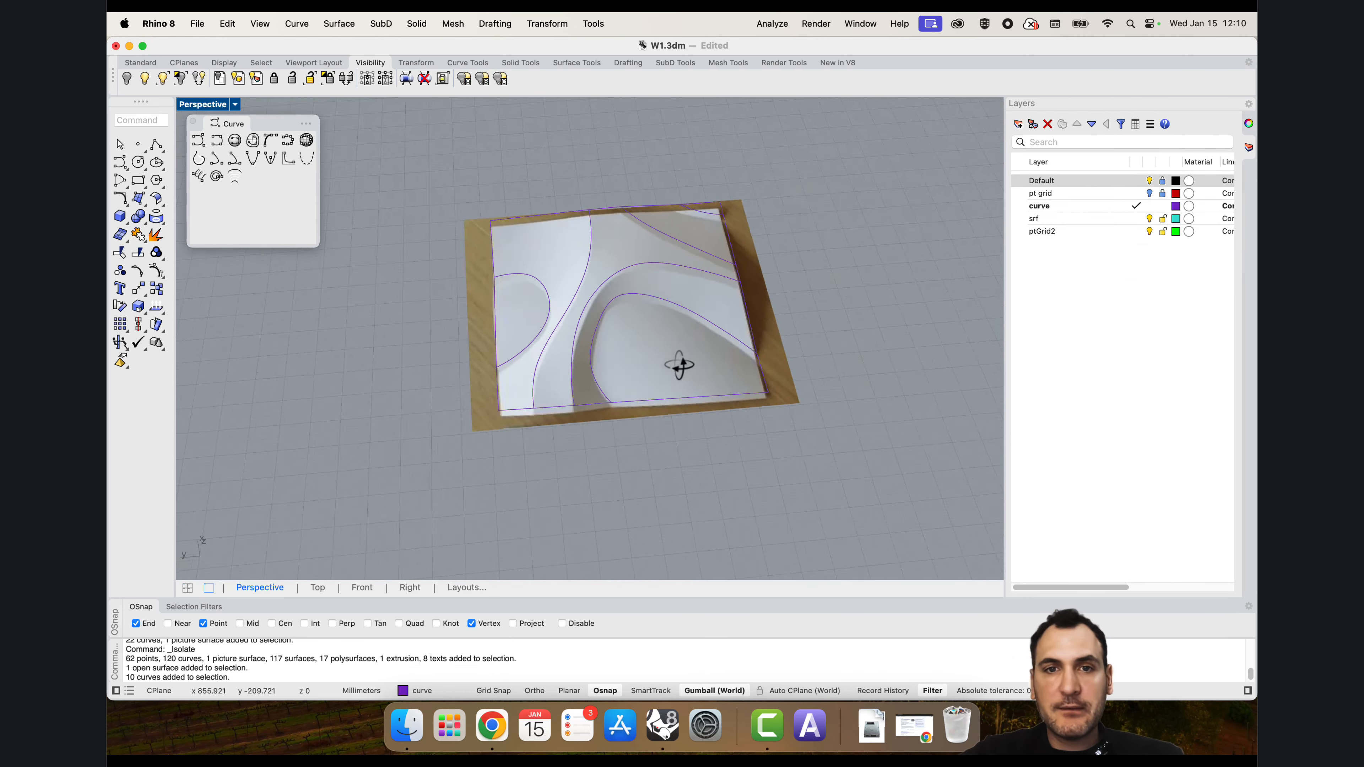
scroll(547, 287, up, 4)
drag(444, 144, 898, 564)
right_drag(803, 456, 589, 408)
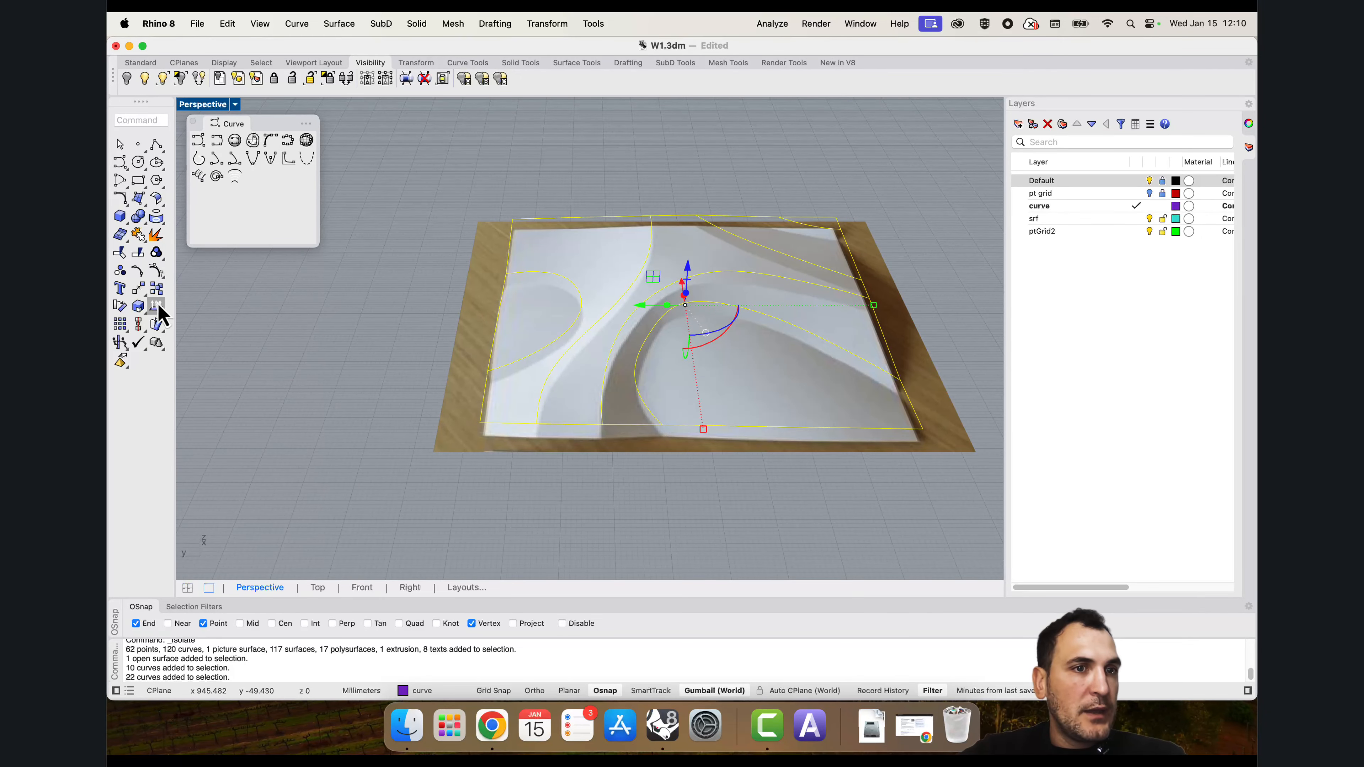
click(156, 272)
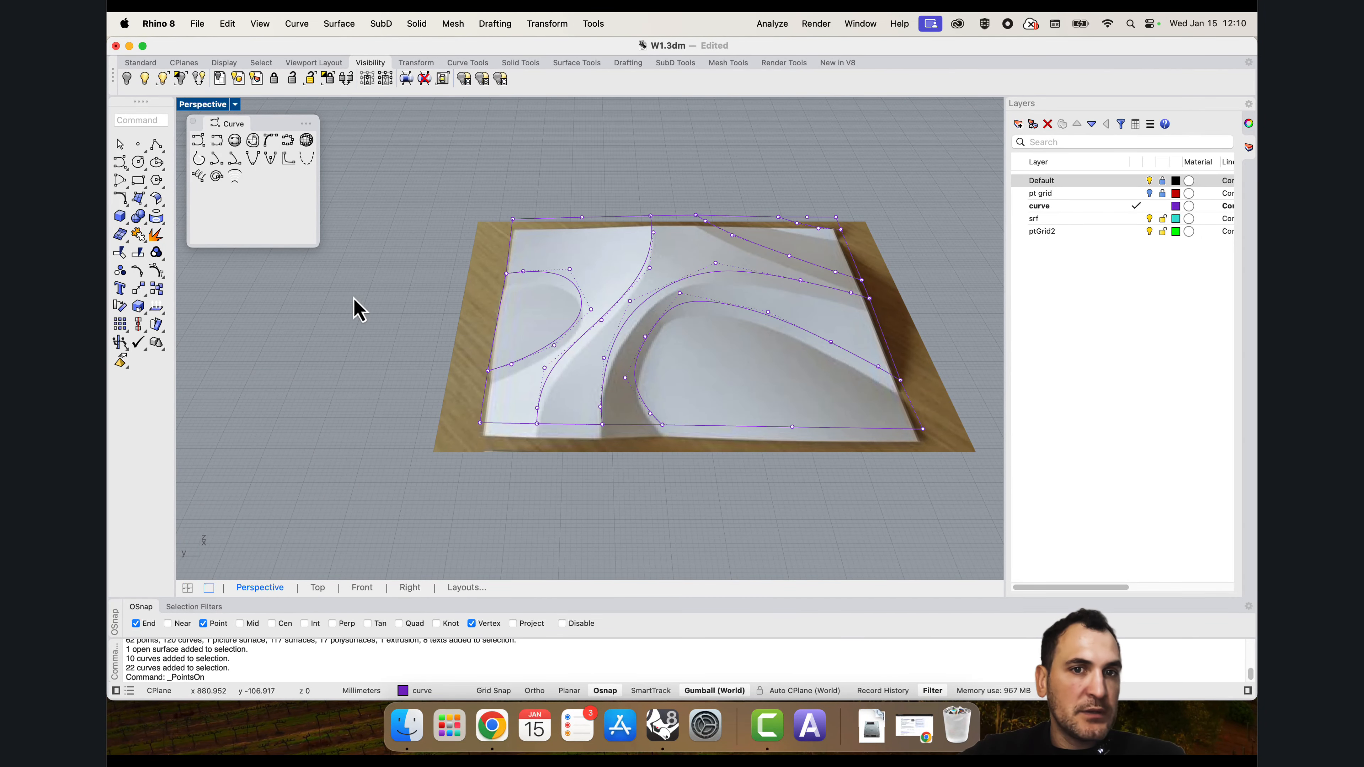
right_drag(545, 410, 632, 331)
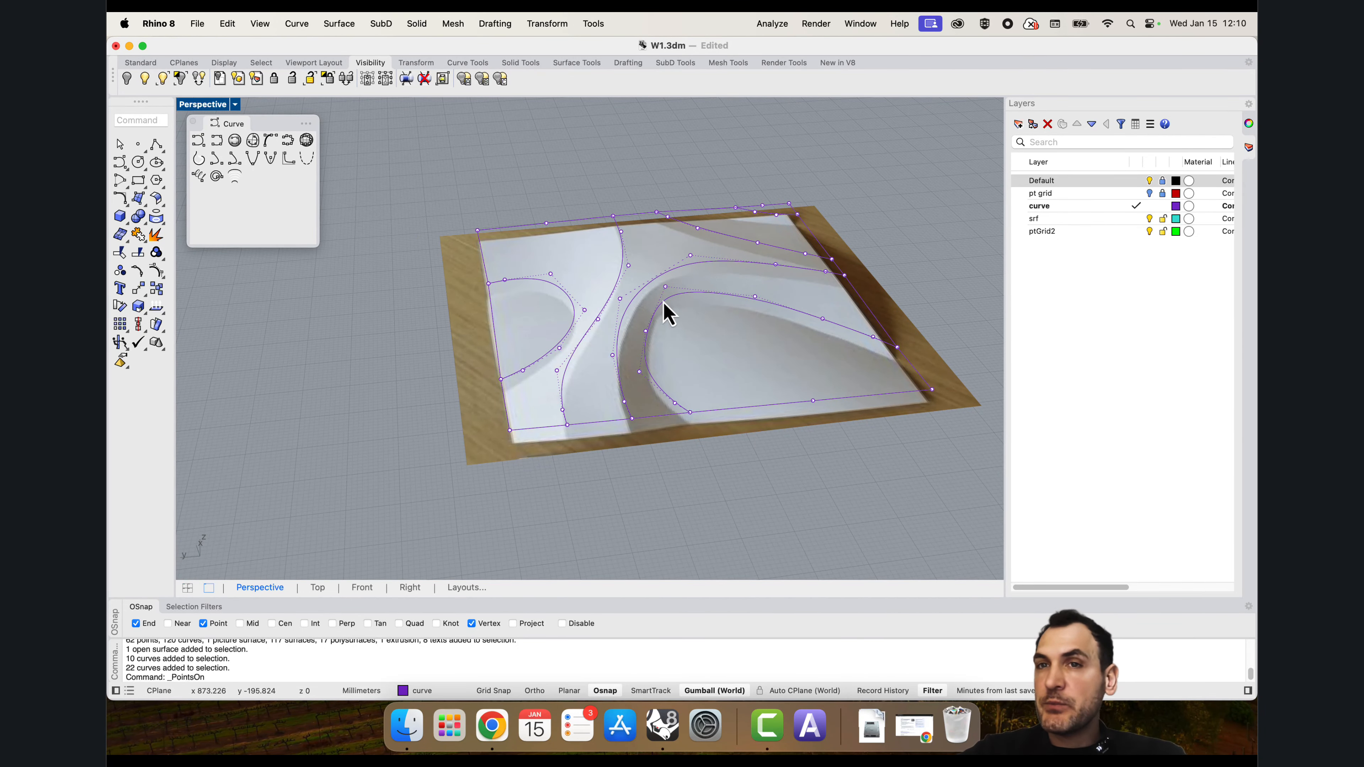
scroll(631, 231, up, 5)
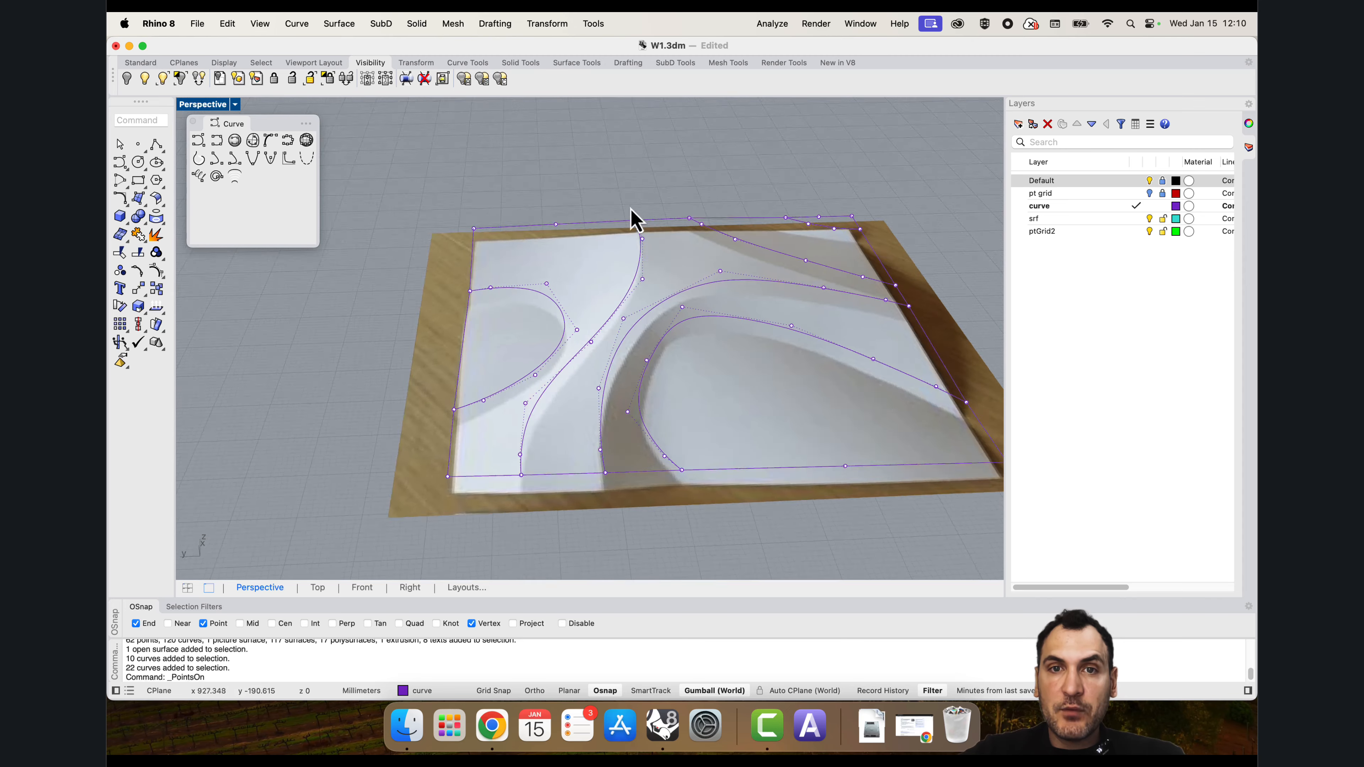
drag(672, 339, 671, 325)
right_drag(664, 305, 677, 261)
drag(635, 347, 627, 348)
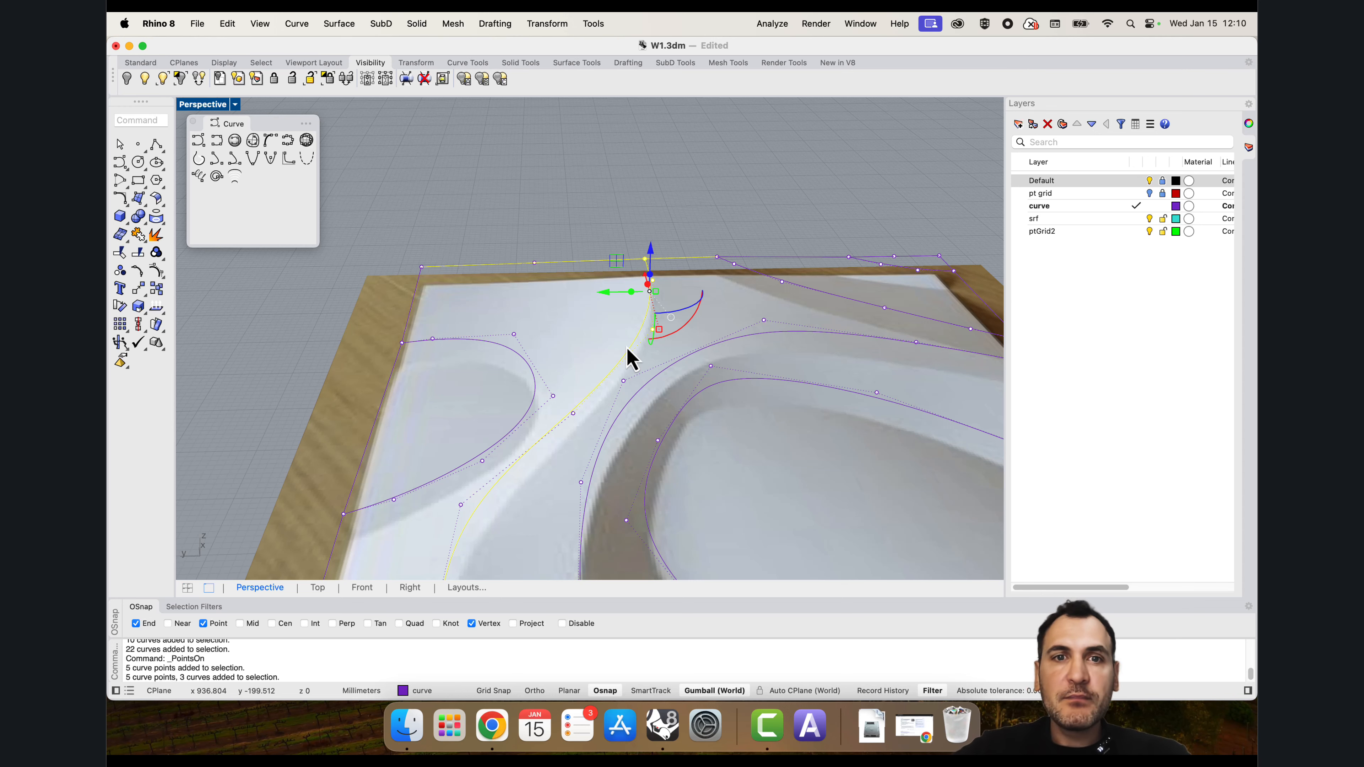
key(Escape)
drag(618, 216, 671, 342)
key(Escape)
Step: Raise the control points at the far end of the S-shaped ridge curve about 6 mm vertically
scroll(667, 277, up, 3)
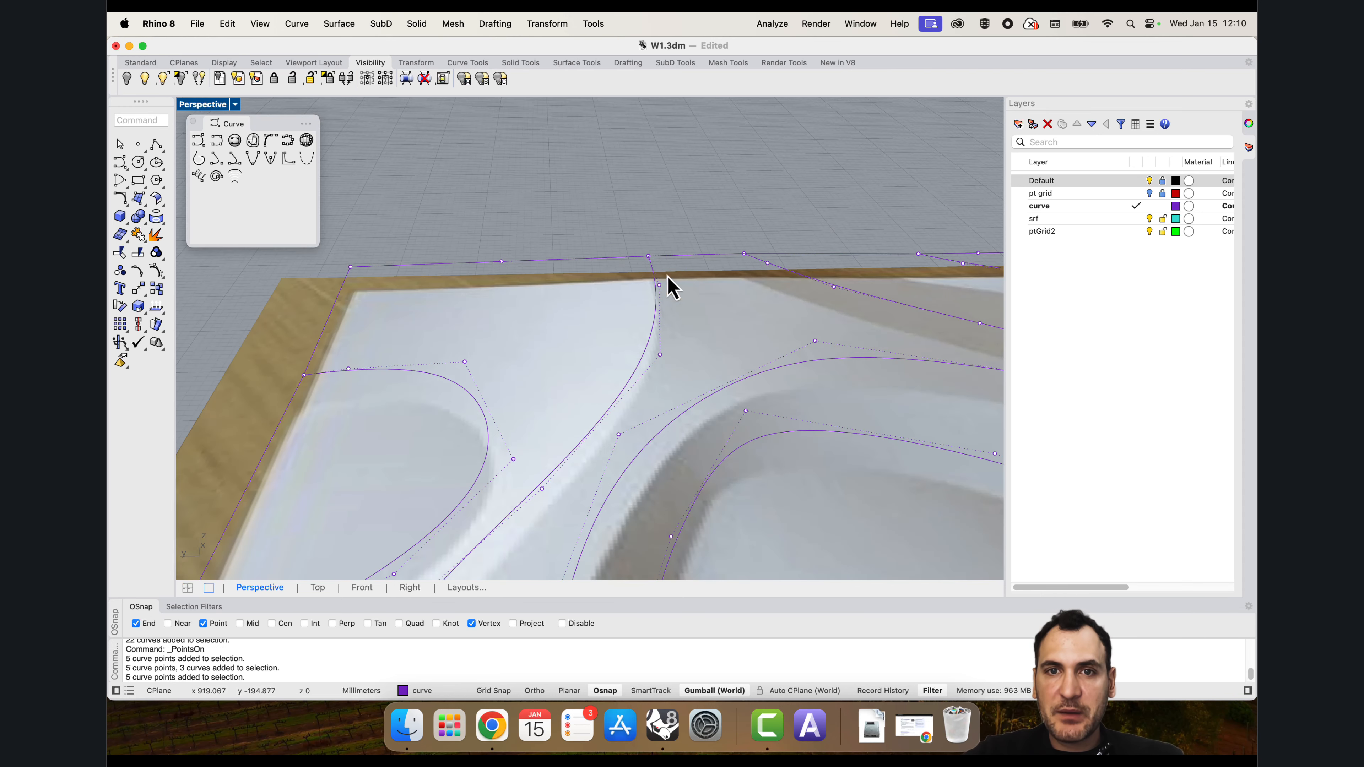
drag(619, 216, 685, 393)
scroll(666, 325, down, 5)
right_drag(639, 320, 720, 326)
scroll(601, 279, up, 3)
drag(594, 280, 602, 244)
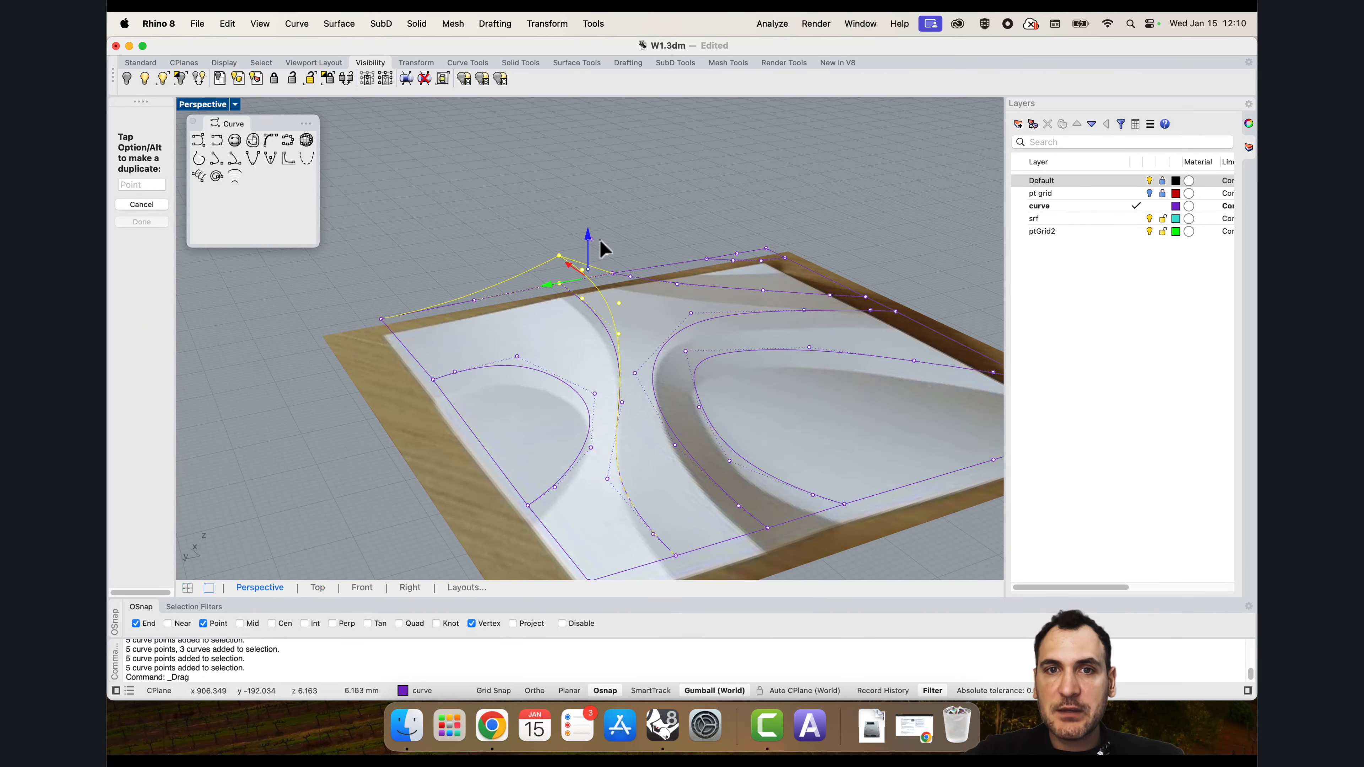
Step: Raise the control points at the opposite end of the S-shaped ridge curve vertically, including one extra mid-curve point
scroll(565, 180, down, 3)
right_drag(570, 189, 615, 320)
scroll(554, 468, up, 5)
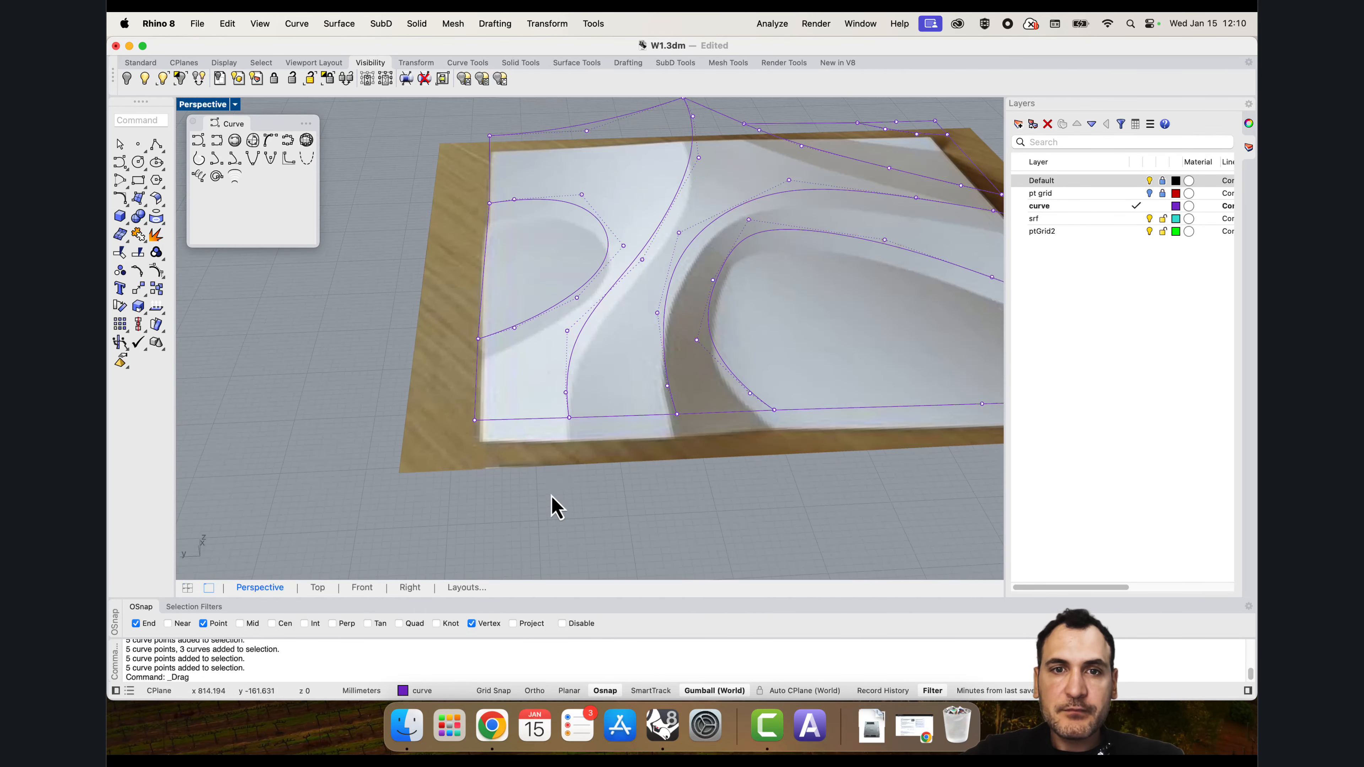
drag(552, 495, 593, 324)
right_drag(593, 323, 643, 286)
scroll(642, 286, up, 3)
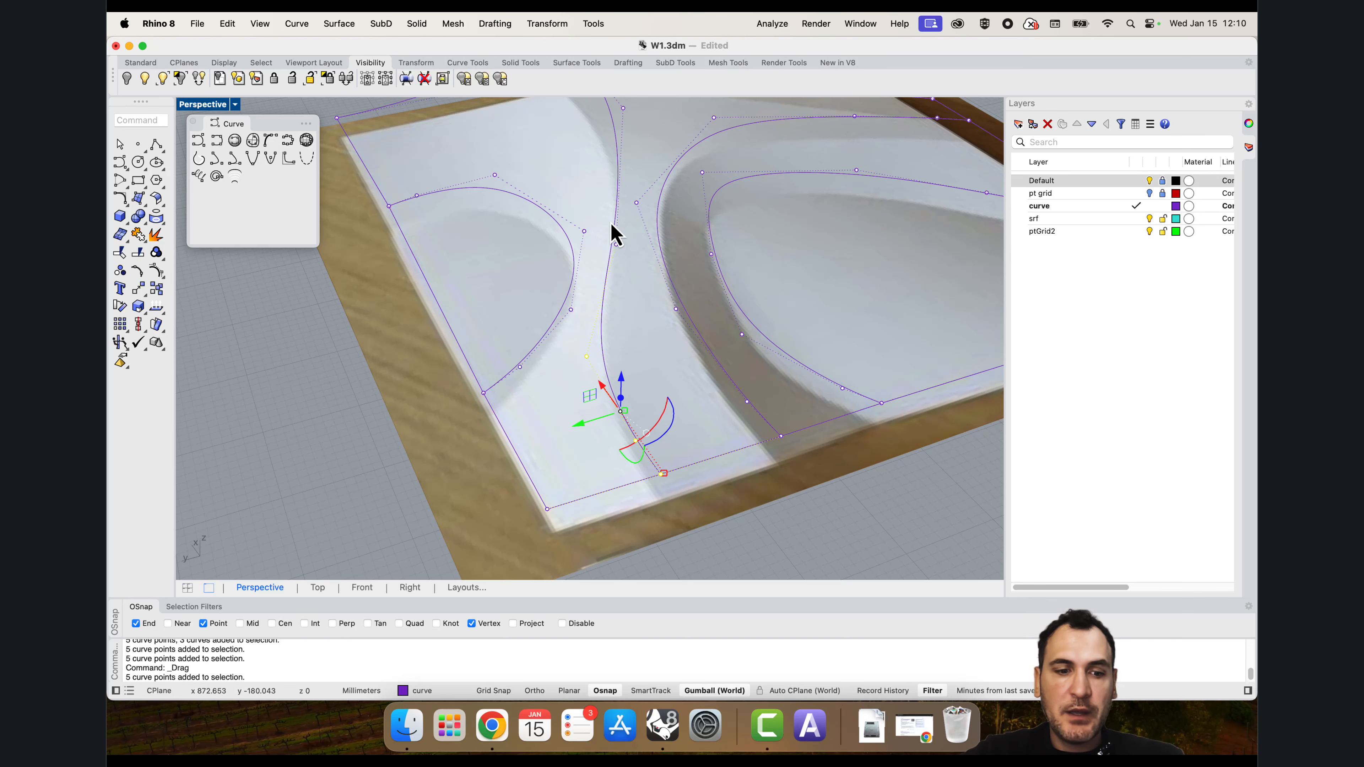
shift+click(616, 245)
scroll(634, 220, down, 3)
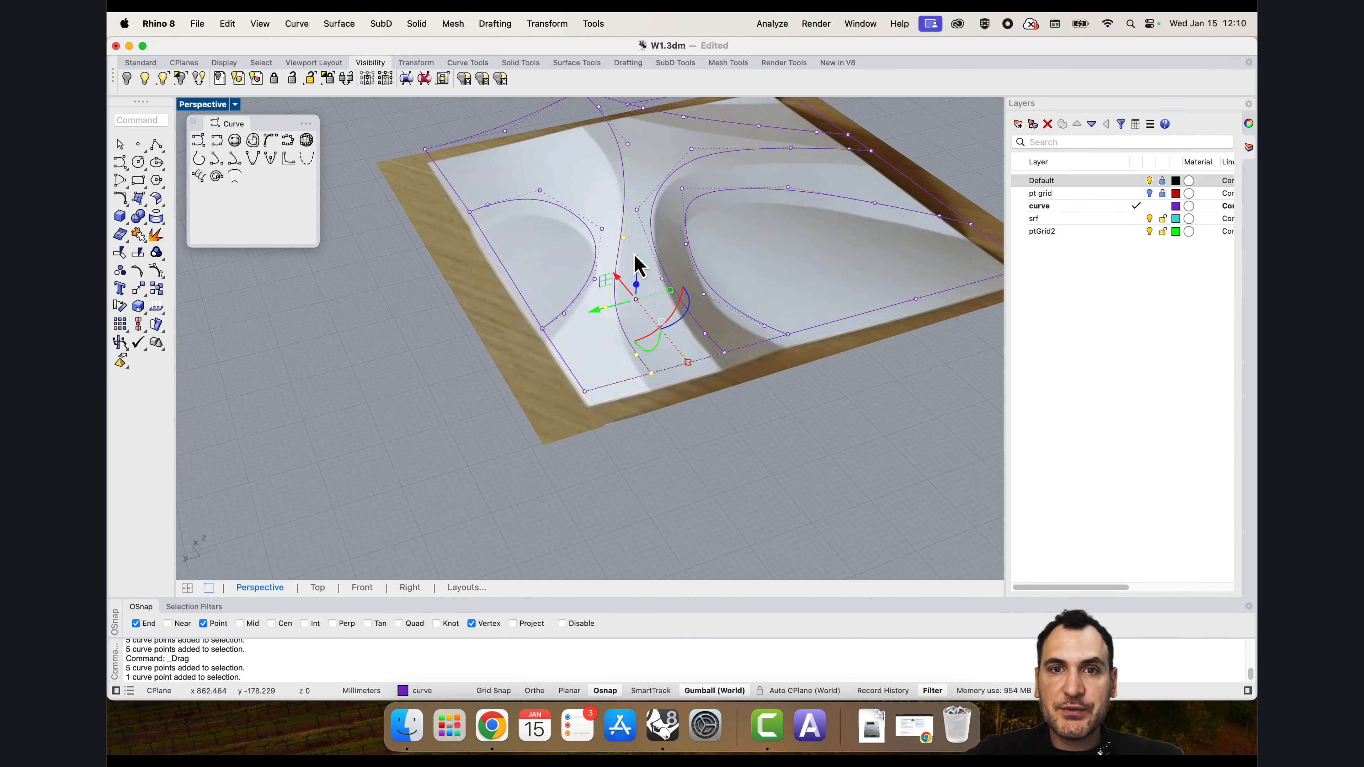
drag(635, 265, 644, 255)
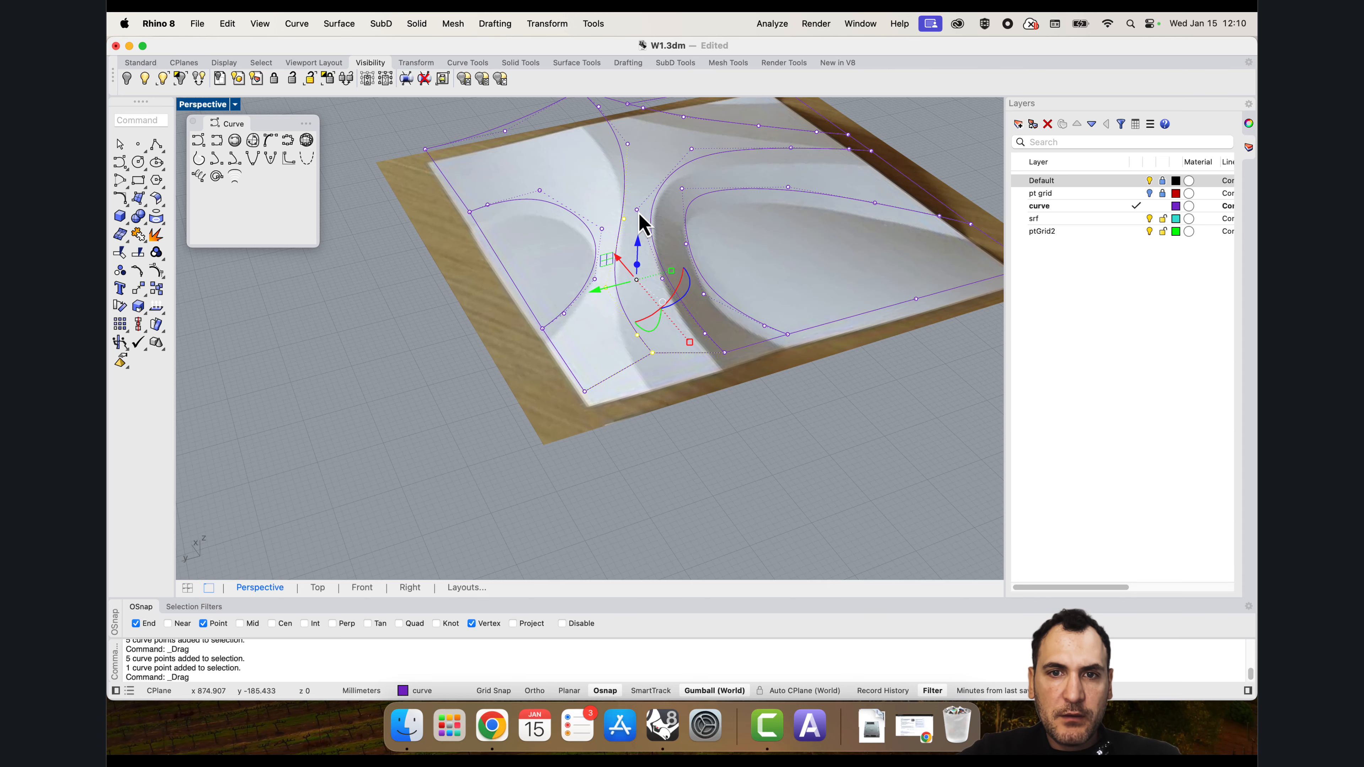
Step: Raise the control points at one end of the outer curve around the large bowl vertically
scroll(676, 244, down, 6)
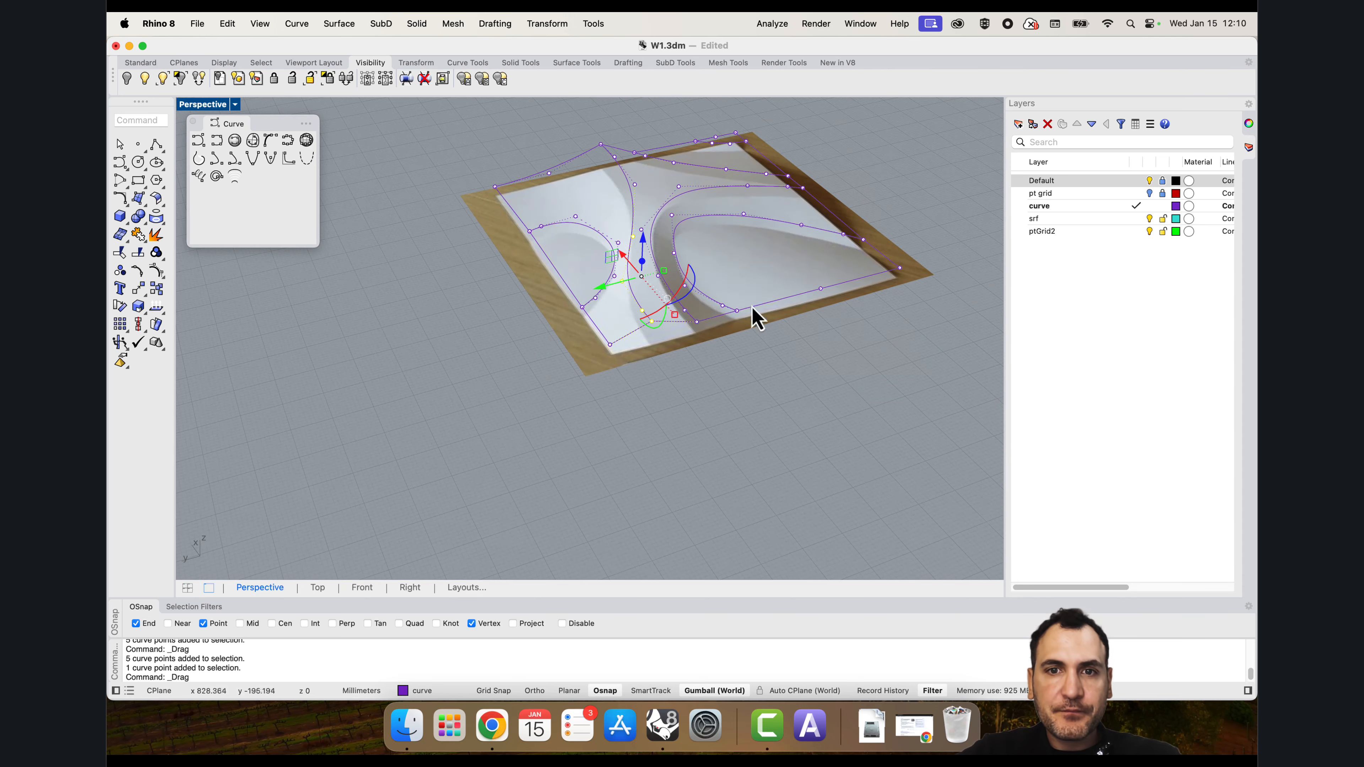
scroll(679, 289, up, 7)
right_drag(752, 309, 678, 360)
click(675, 457)
drag(646, 500, 669, 325)
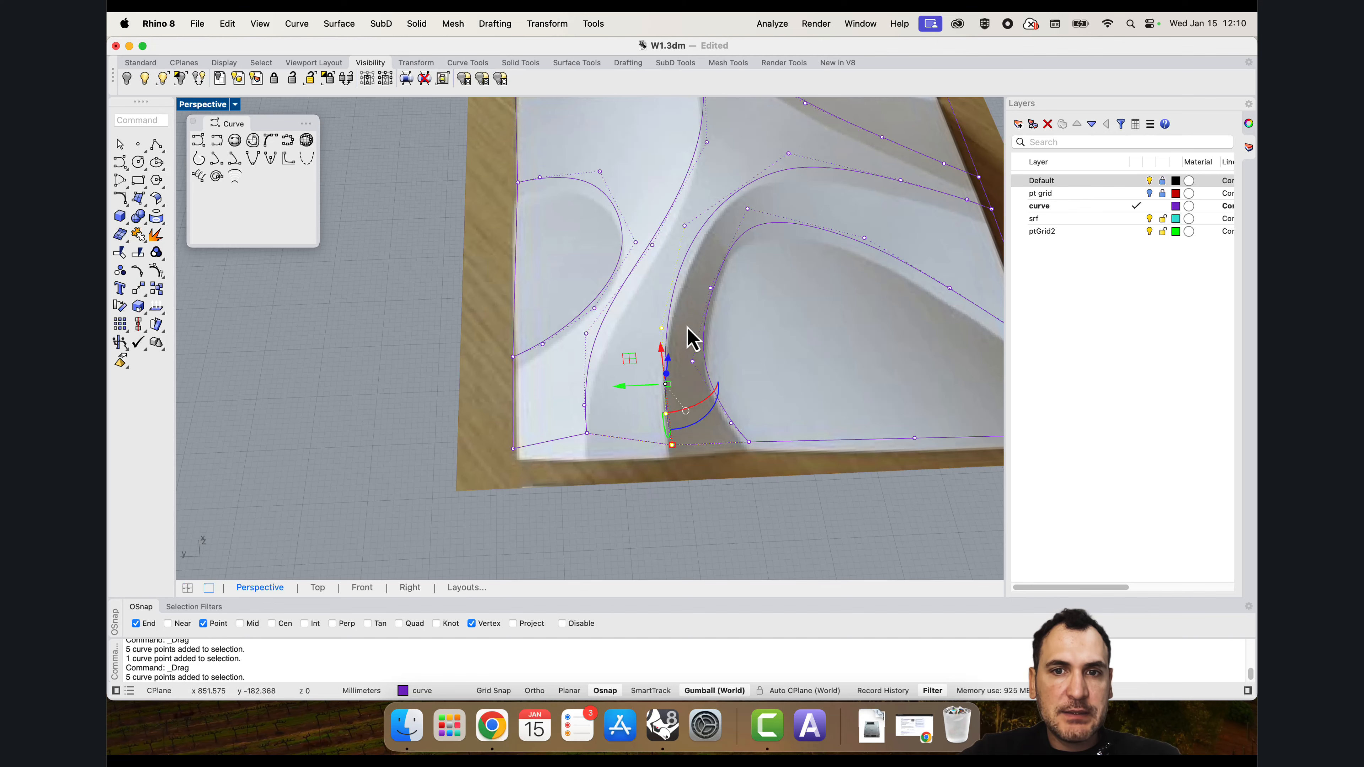
right_drag(671, 363, 665, 326)
drag(669, 271, 672, 243)
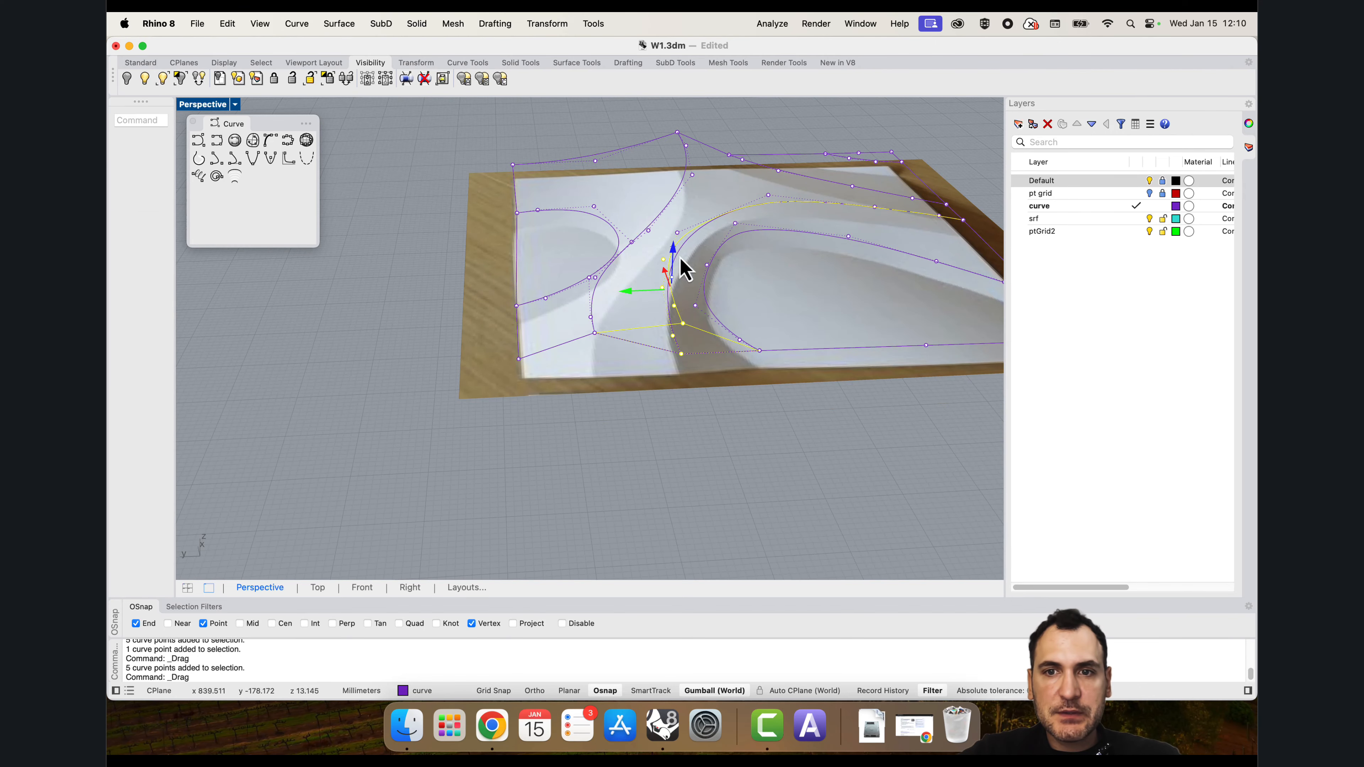
Step: Raise the control points along the opposite end of the outer curve around the large bowl, adding one mid-curve point
right_drag(680, 258, 642, 334)
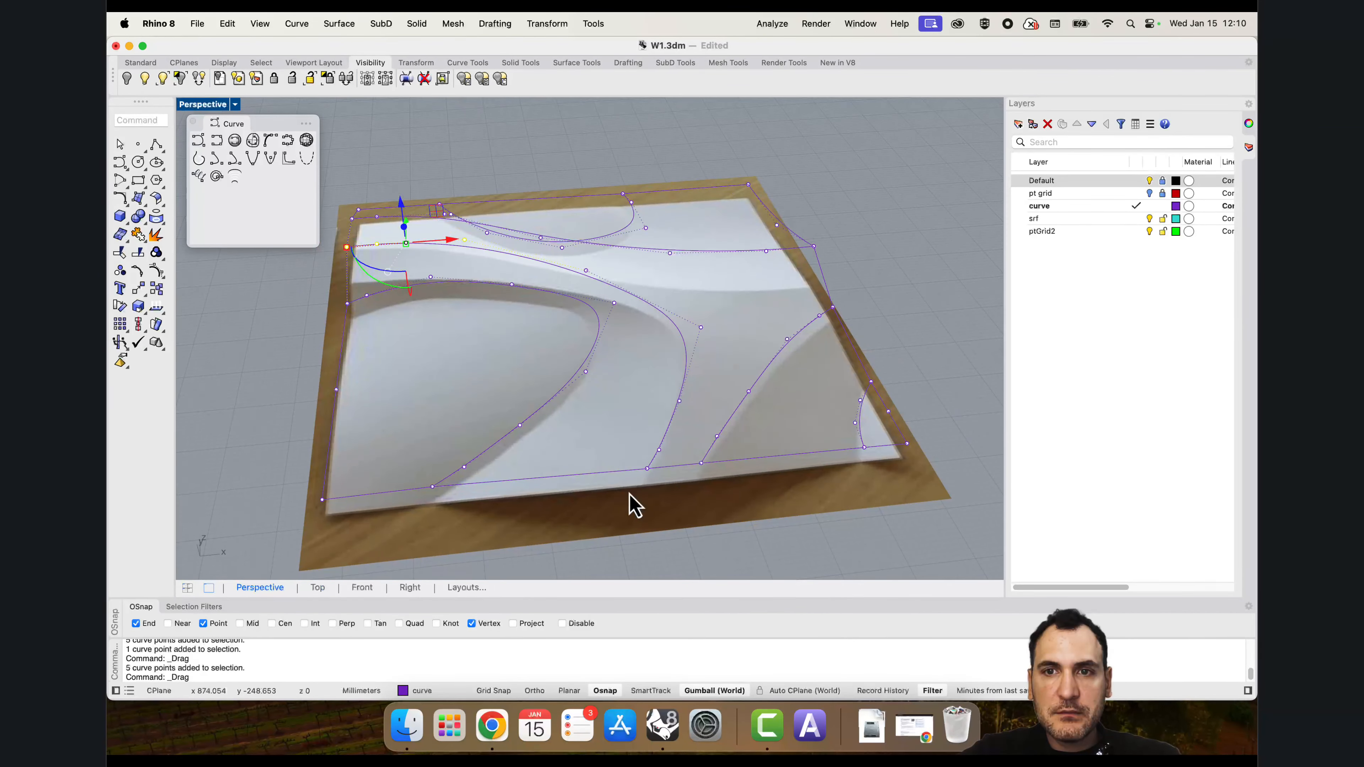
drag(618, 505, 710, 312)
right_drag(704, 341, 719, 329)
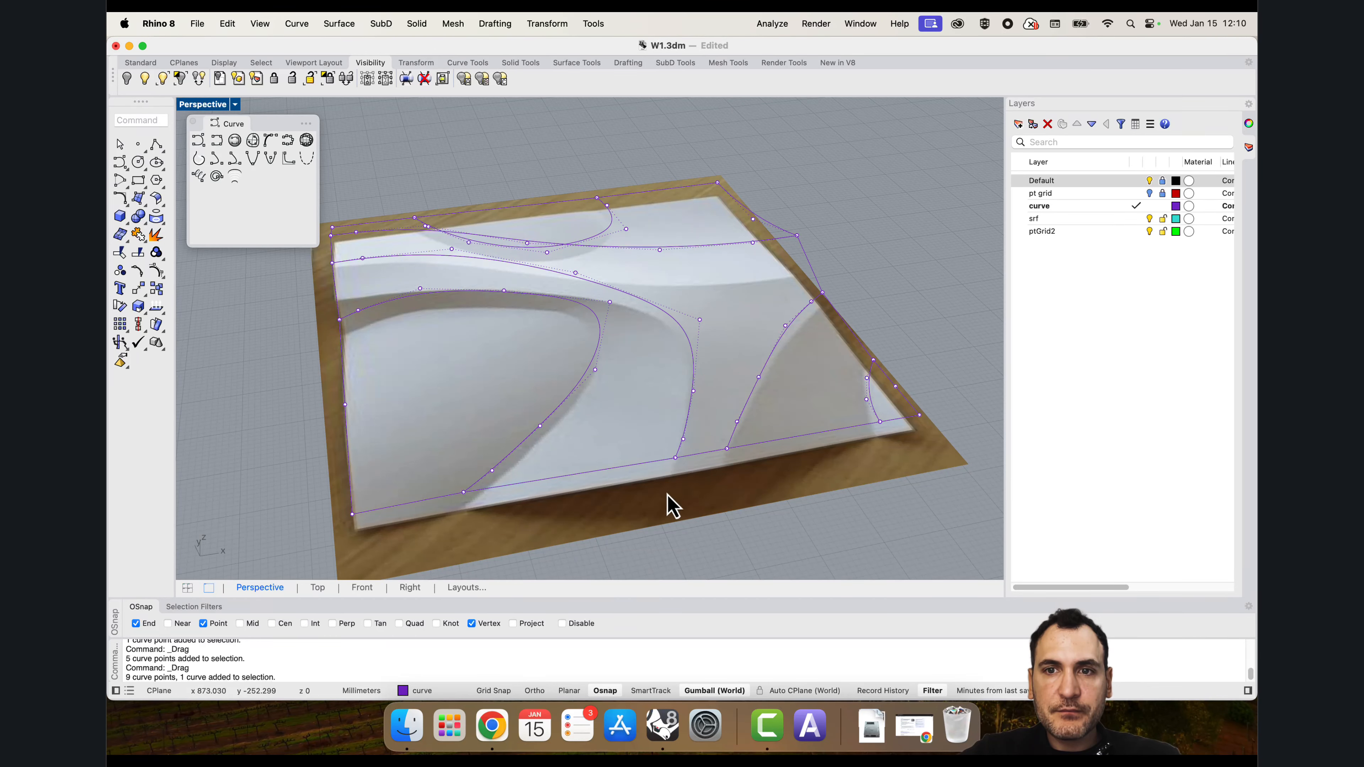
drag(666, 490, 709, 307)
scroll(578, 285, up, 3)
shift+click(568, 275)
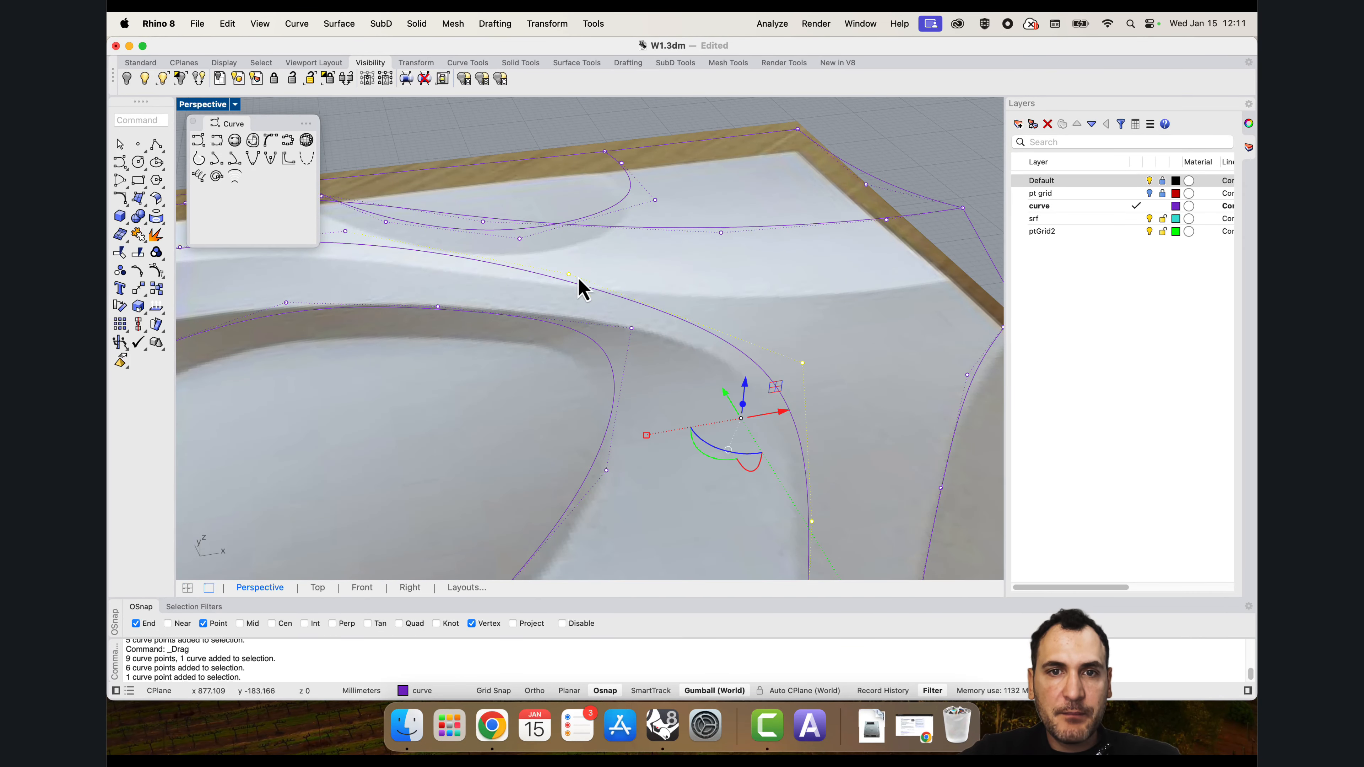
drag(744, 383, 745, 337)
Step: Raise the control points of the diagonal ridge curve that cuts across the corner beside the outer bowl curve
scroll(704, 256, down, 5)
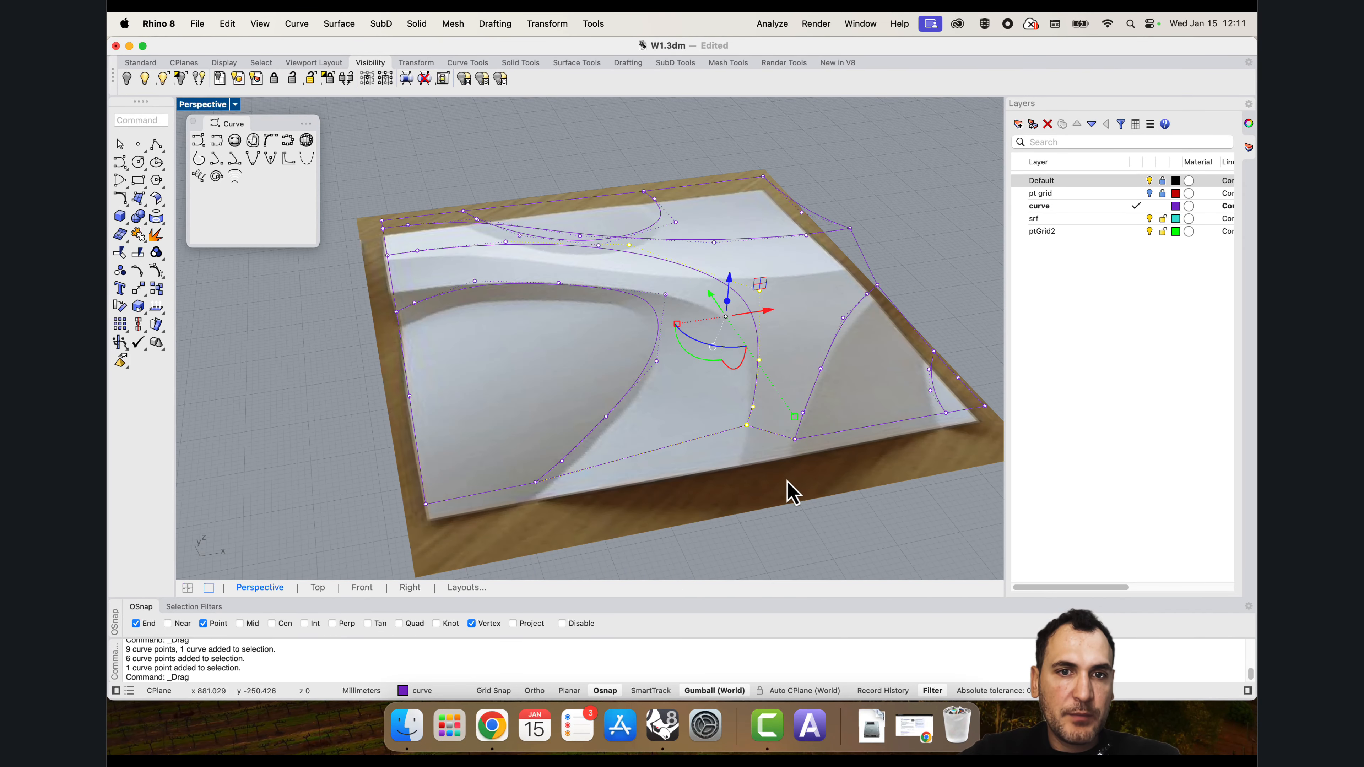
drag(789, 491, 853, 305)
drag(913, 339, 854, 310)
right_drag(854, 311, 466, 536)
key(Escape)
Step: Raise the end control points of the inner bowl curve and the middle control point of the adjoining border curve
drag(446, 467, 489, 442)
right_drag(478, 486, 518, 384)
mouse_move(526, 364)
mouse_down()
mouse_move(528, 353)
mouse_move(538, 365)
mouse_up()
right_drag(538, 366, 690, 252)
click(666, 327)
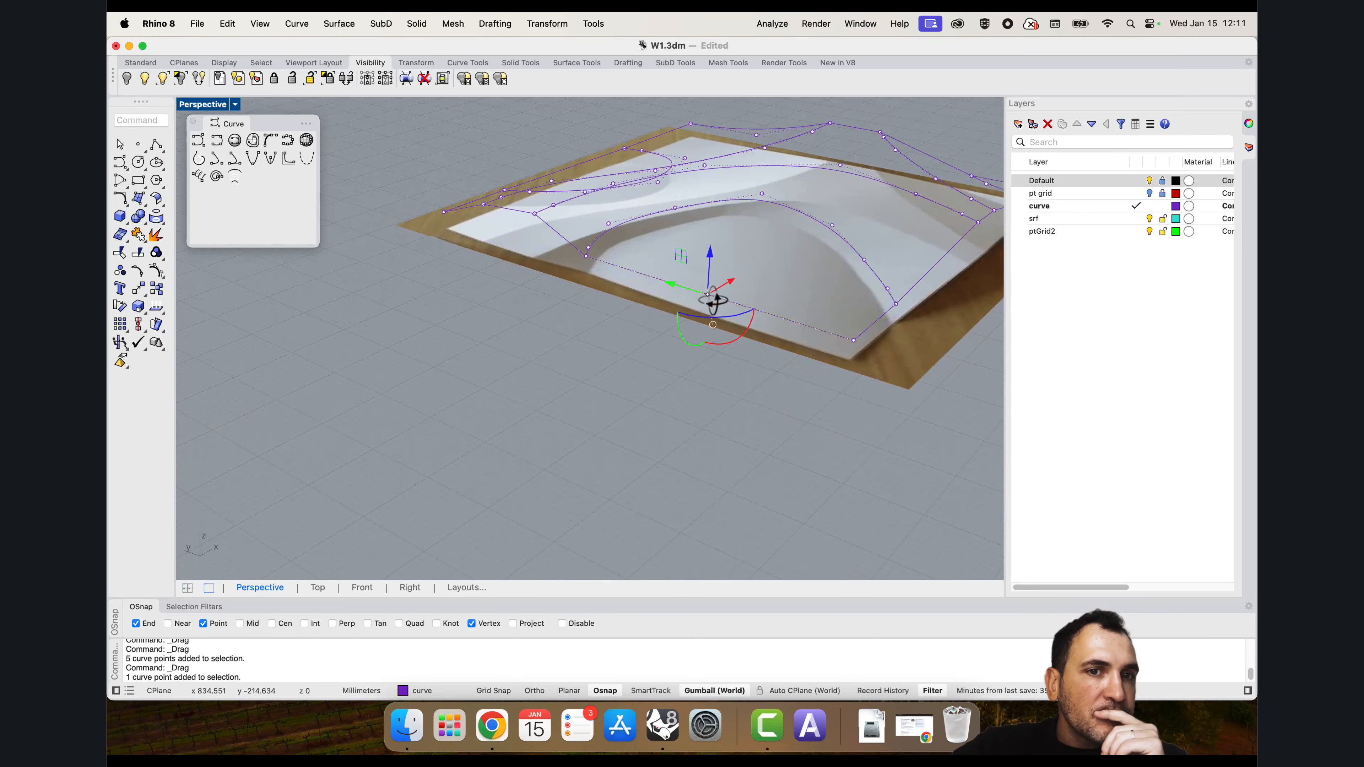
drag(711, 265, 718, 246)
mouse_move(718, 244)
mouse_down()
mouse_move(721, 262)
mouse_move(720, 247)
mouse_up()
click(514, 334)
Step: Examine the raised curves against the relief picture from several angles
right_drag(513, 334, 591, 351)
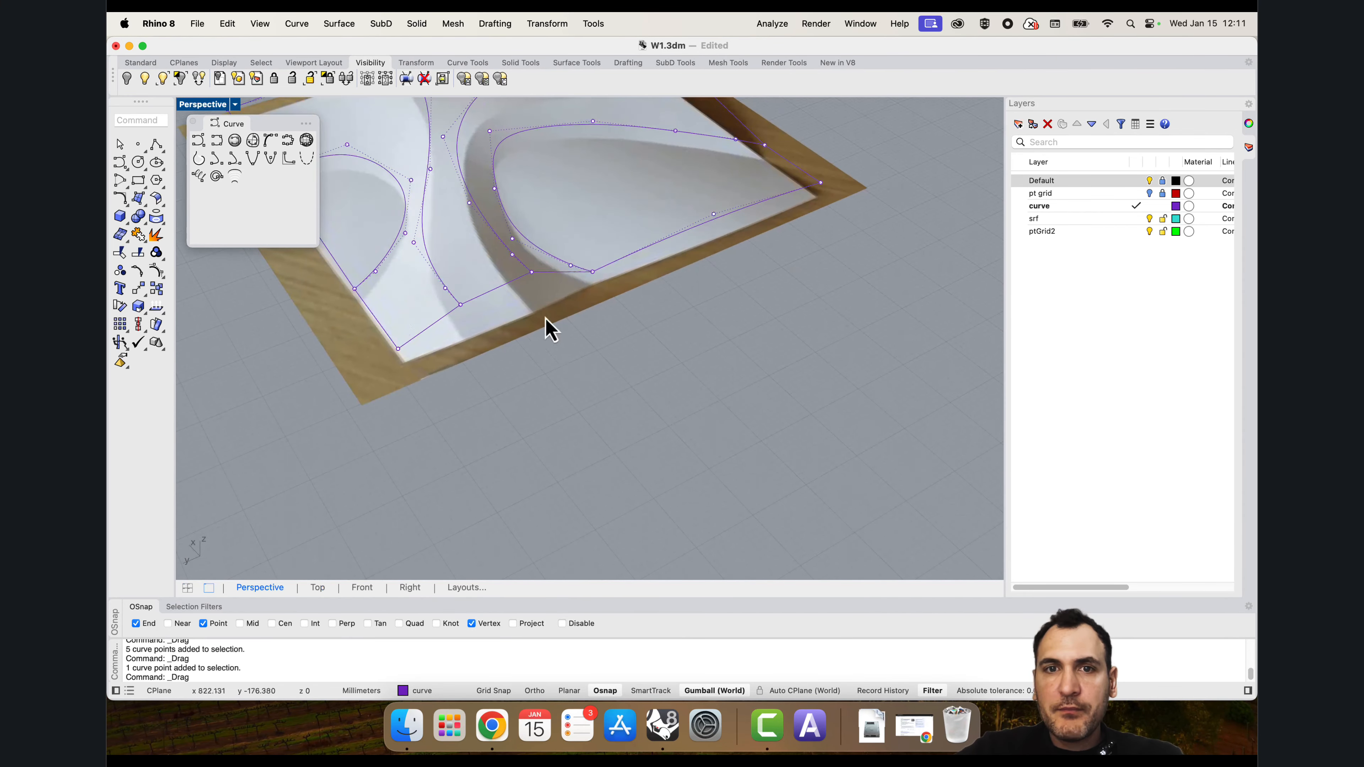
scroll(415, 303, up, 7)
scroll(653, 292, down, 7)
scroll(476, 277, up, 6)
right_drag(472, 276, 637, 244)
scroll(447, 237, down, 5)
scroll(560, 253, up, 5)
scroll(491, 205, down, 3)
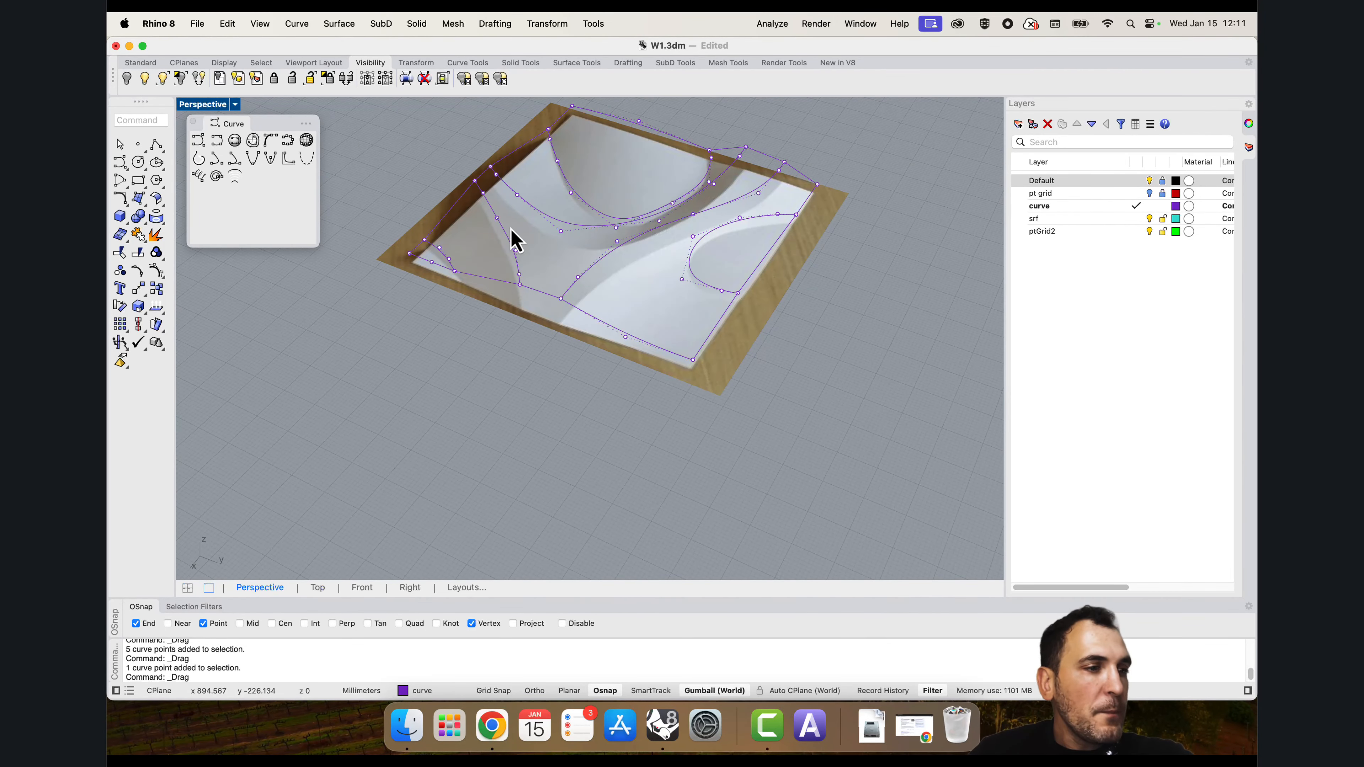
Step: Turn off the curves' control points and hide the Default layer holding the relief picture
key(Escape)
shift+right_drag(819, 248, 855, 336)
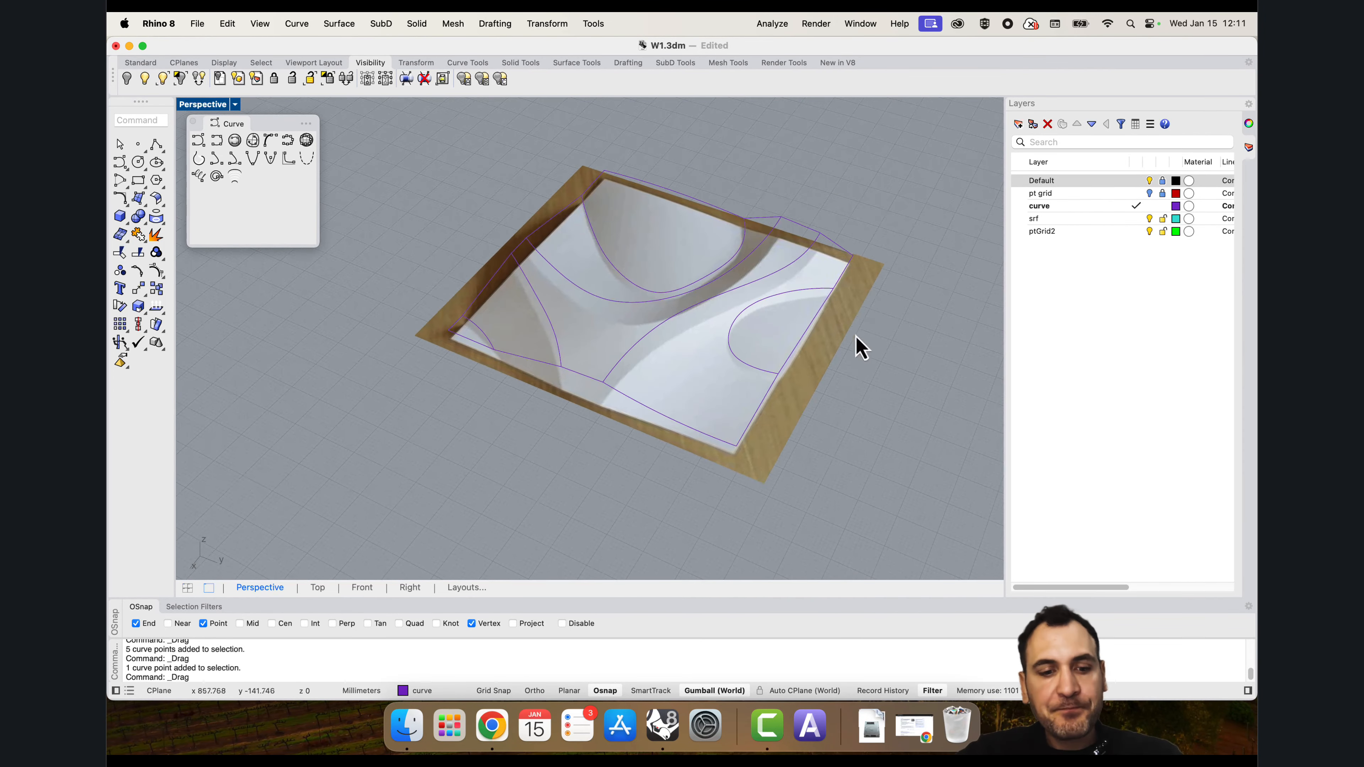
click(1150, 181)
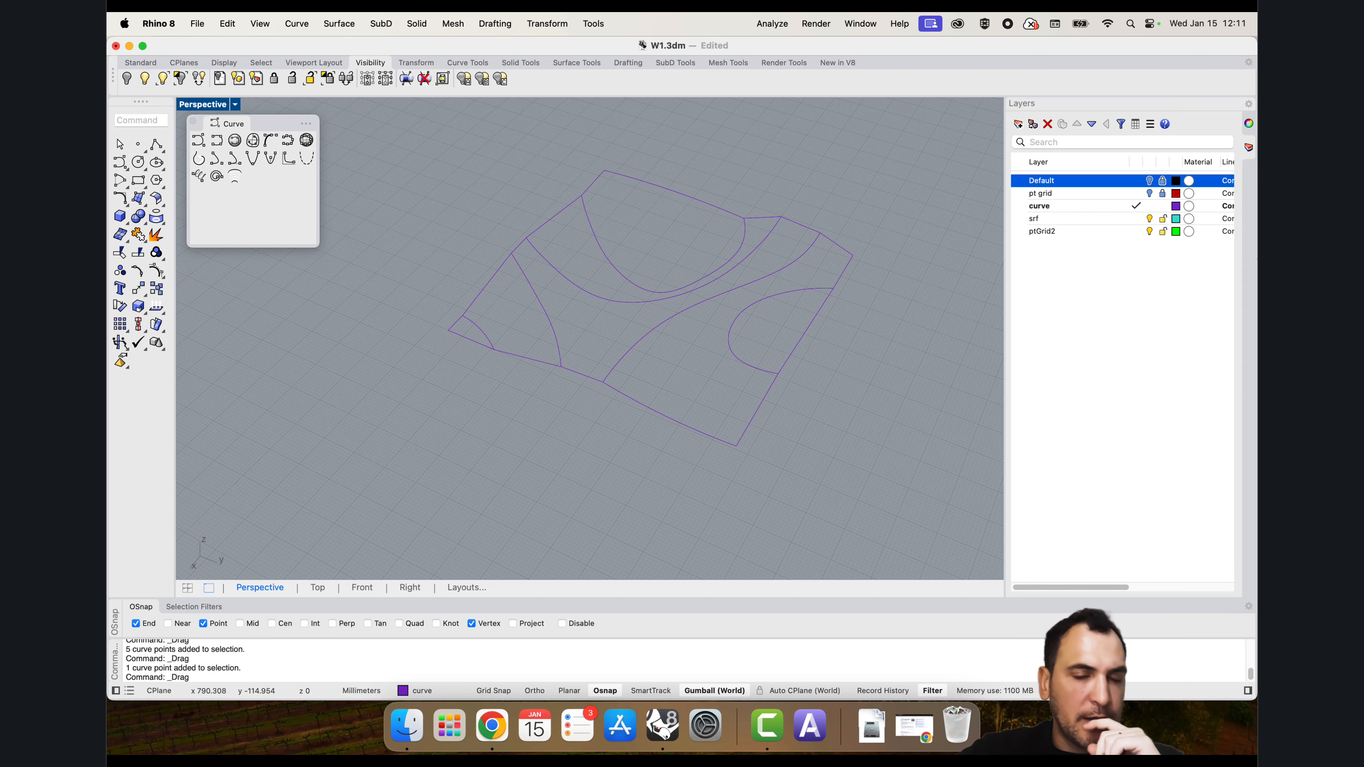
Step: Examine the raised curve network and the curves bounding the inner bowl from several angles
mouse_move(755, 323)
right_down()
mouse_move(782, 361)
mouse_move(697, 314)
mouse_move(722, 295)
mouse_move(675, 344)
mouse_move(690, 332)
mouse_move(640, 347)
mouse_move(758, 341)
right_up()
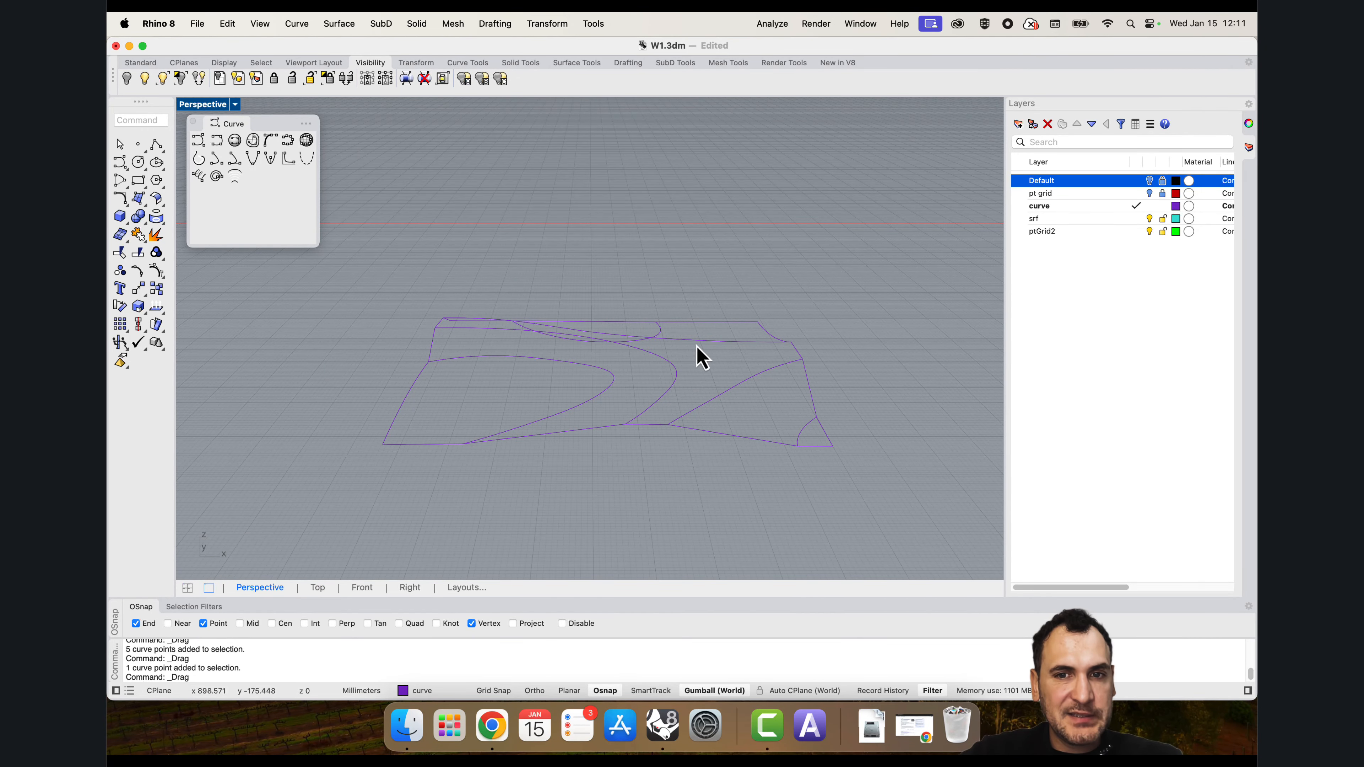
right_drag(698, 357, 643, 372)
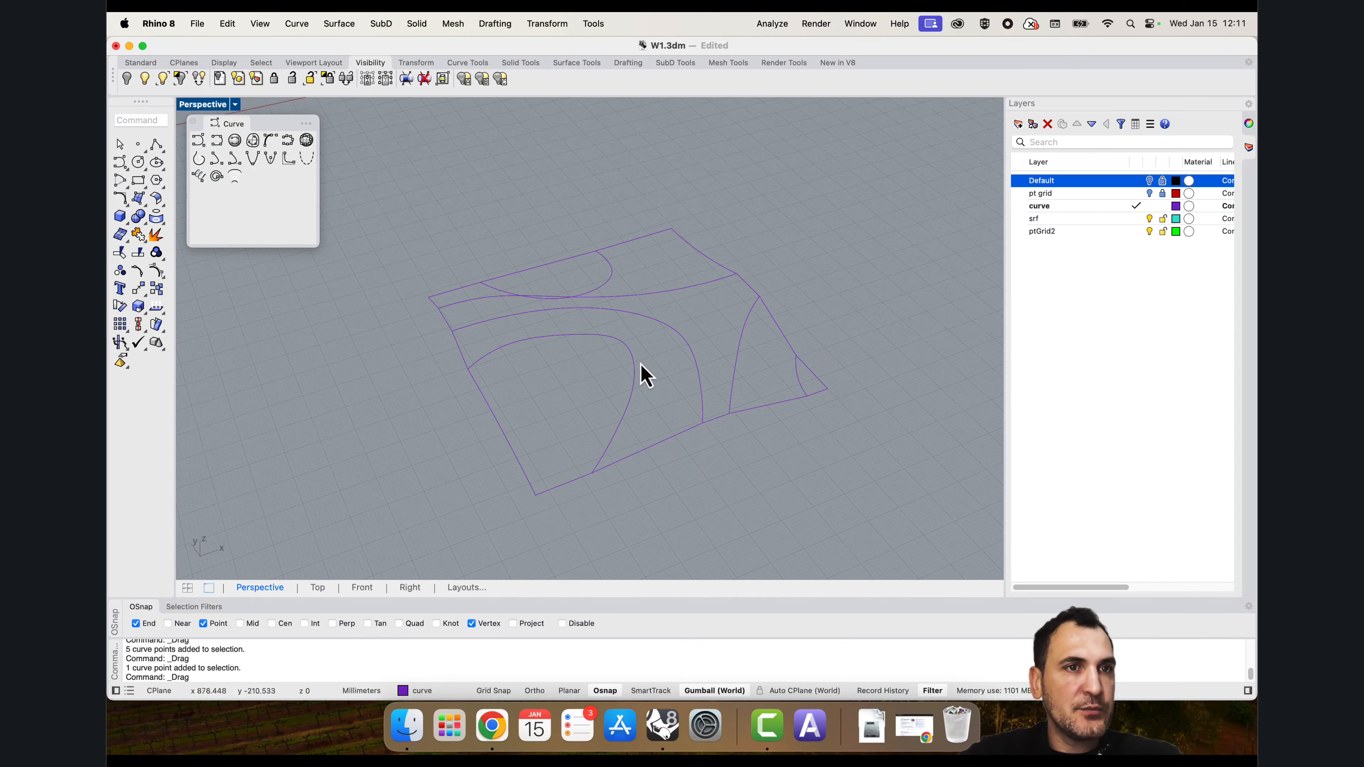
drag(649, 409, 540, 371)
shift+drag(555, 537, 506, 466)
scroll(577, 345, up, 4)
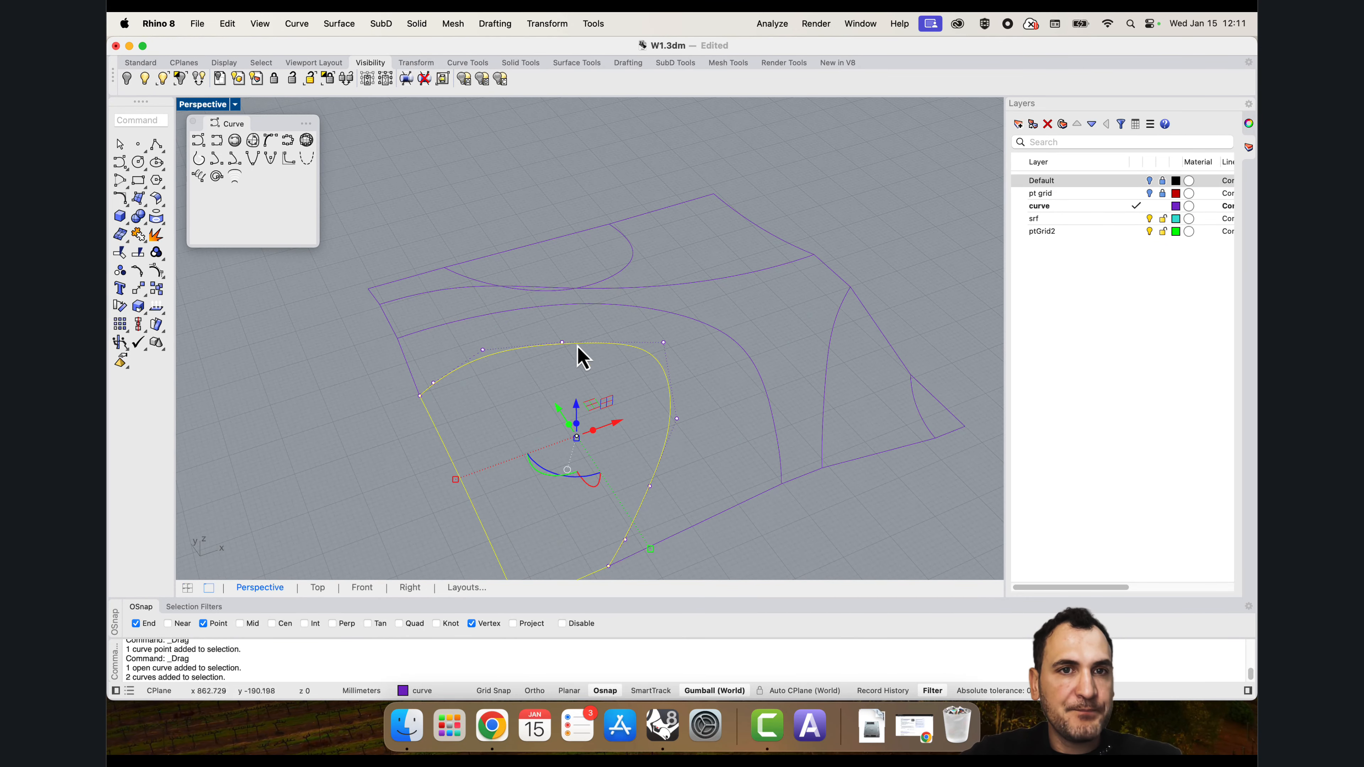
scroll(602, 292, down, 3)
scroll(609, 333, up, 2)
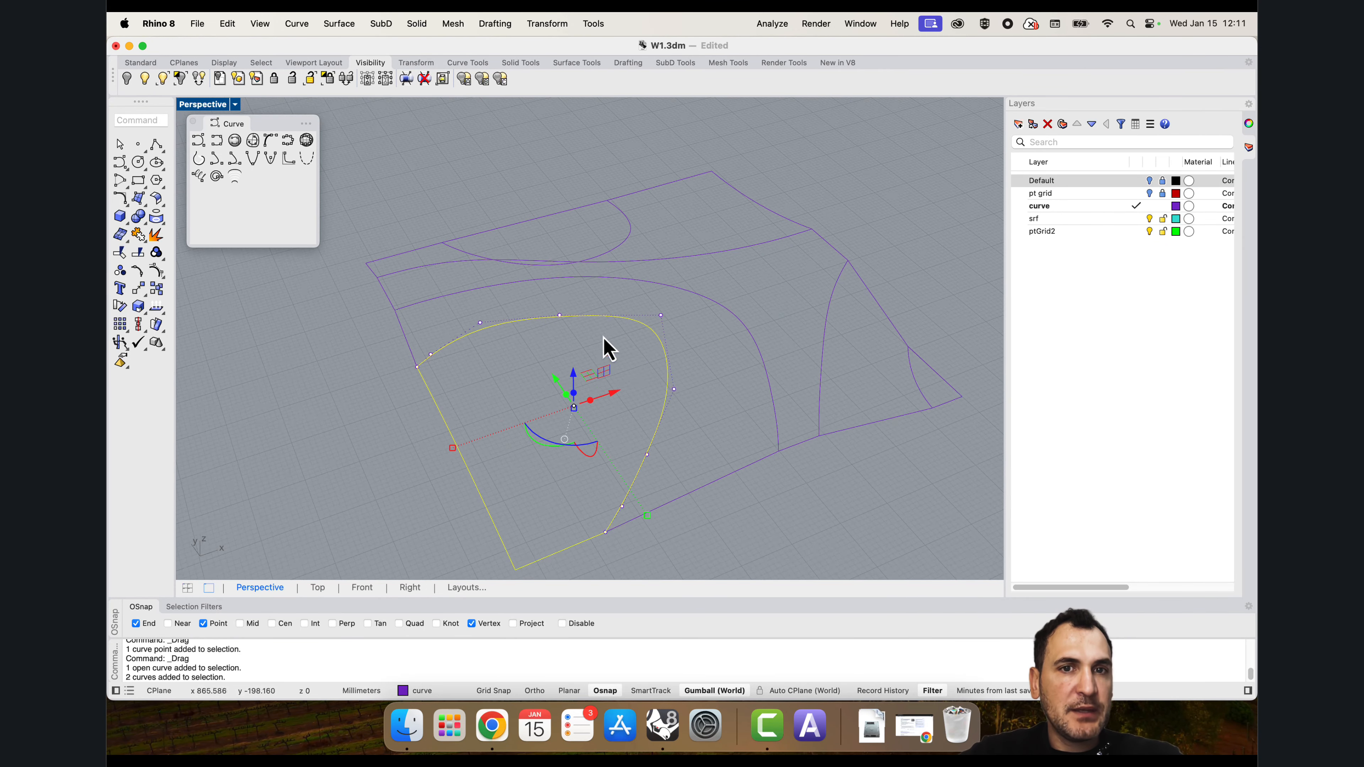
scroll(923, 451, down, 5)
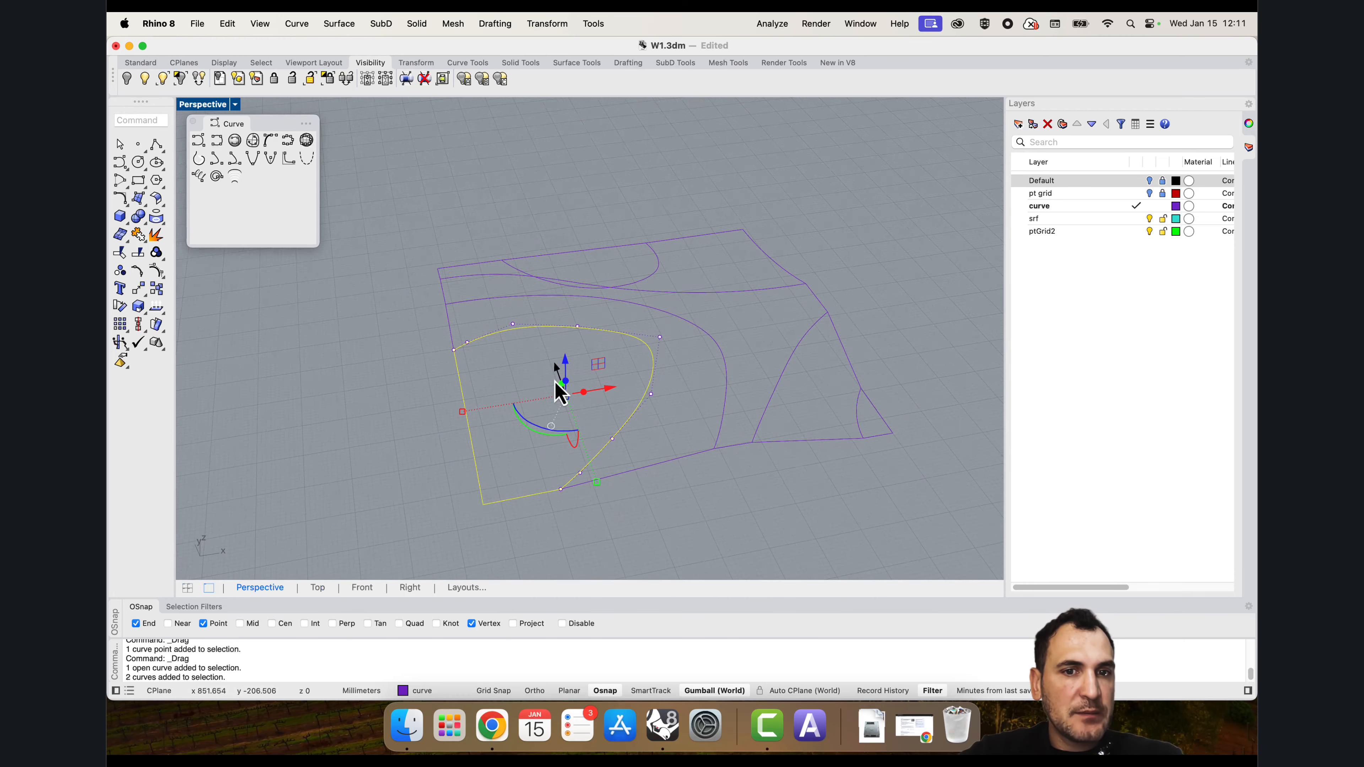
scroll(617, 392, up, 2)
right_drag(618, 449, 476, 342)
scroll(777, 482, up, 2)
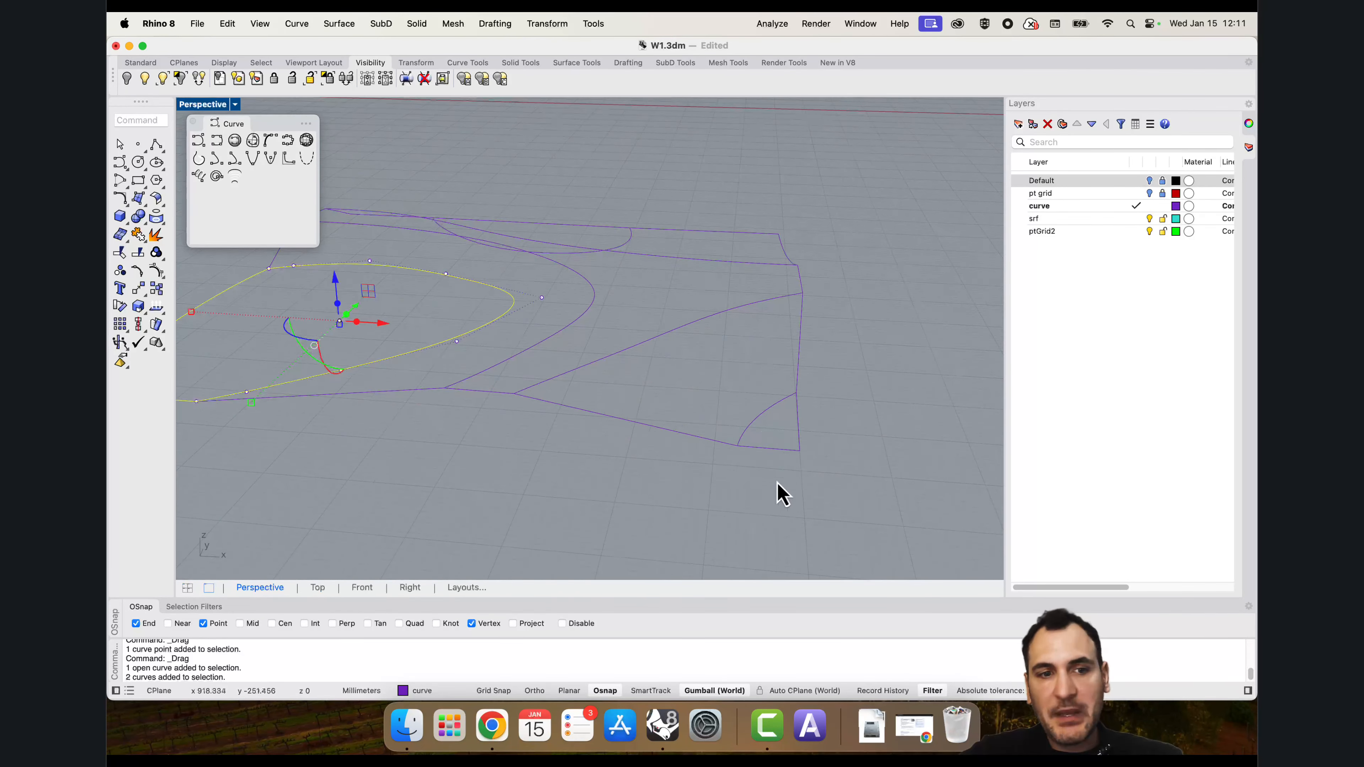
Step: Create a planar surface from the three curves enclosing the small triangular corner
drag(721, 476, 838, 383)
text(planarSrf)
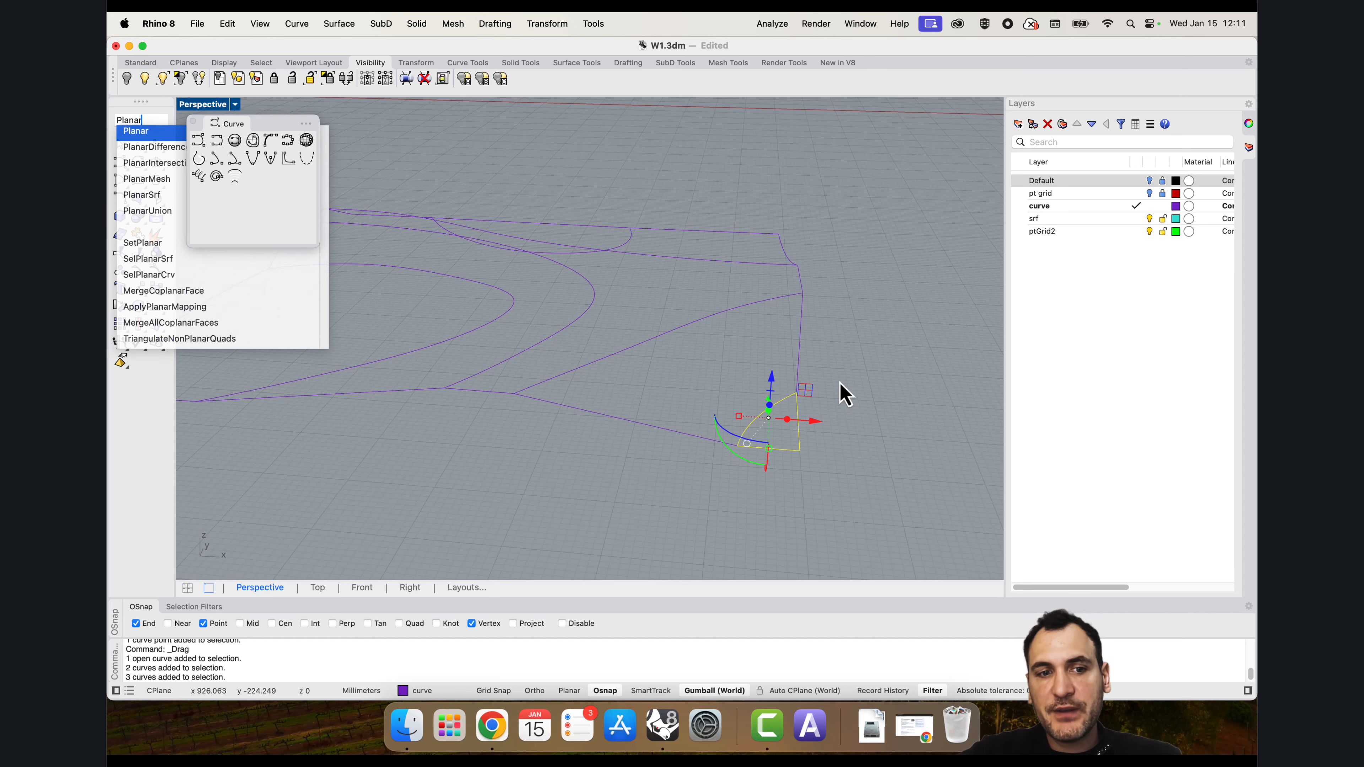
key(Return)
right_drag(814, 464, 820, 488)
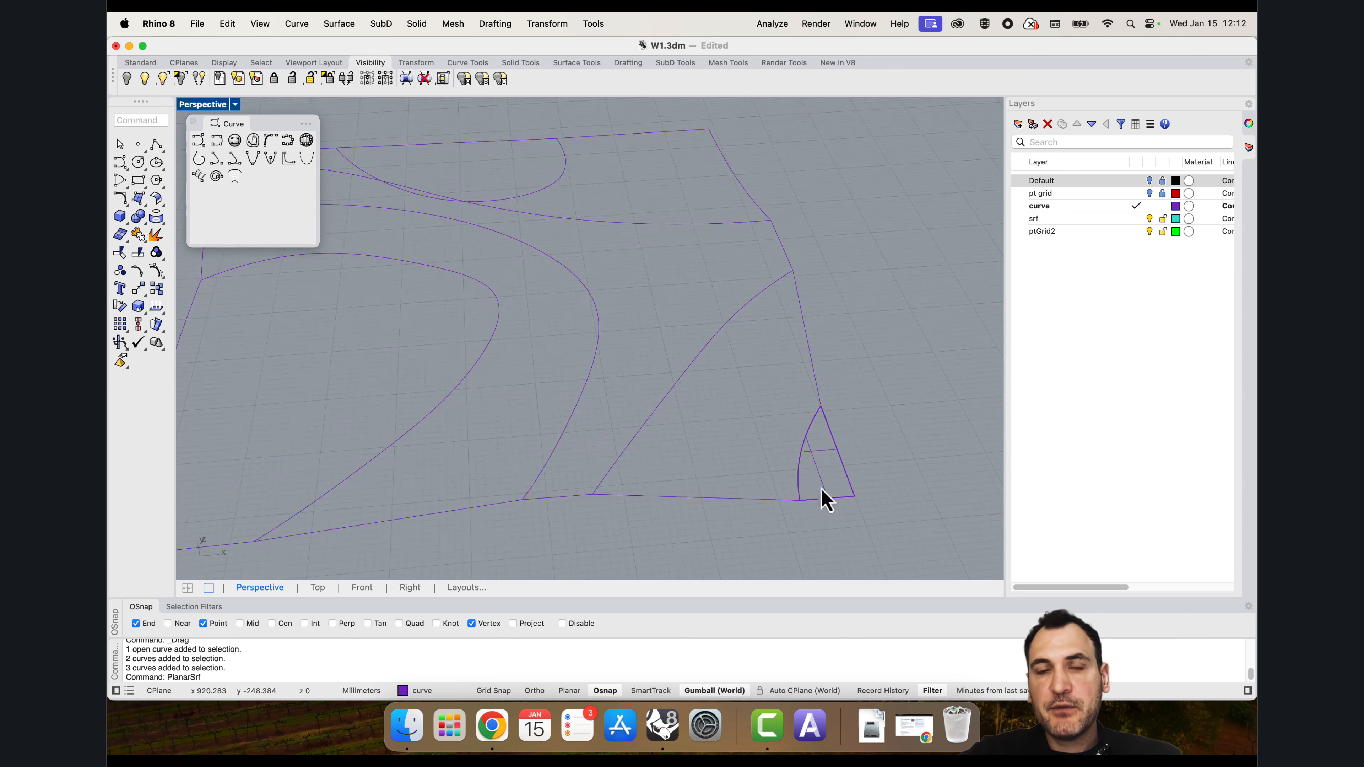
scroll(786, 371, down, 4)
scroll(533, 211, up, 4)
Step: Create a planar surface inside the half-round curve closed off by the straight border edge
key(Return)
drag(539, 214, 466, 272)
key(Return)
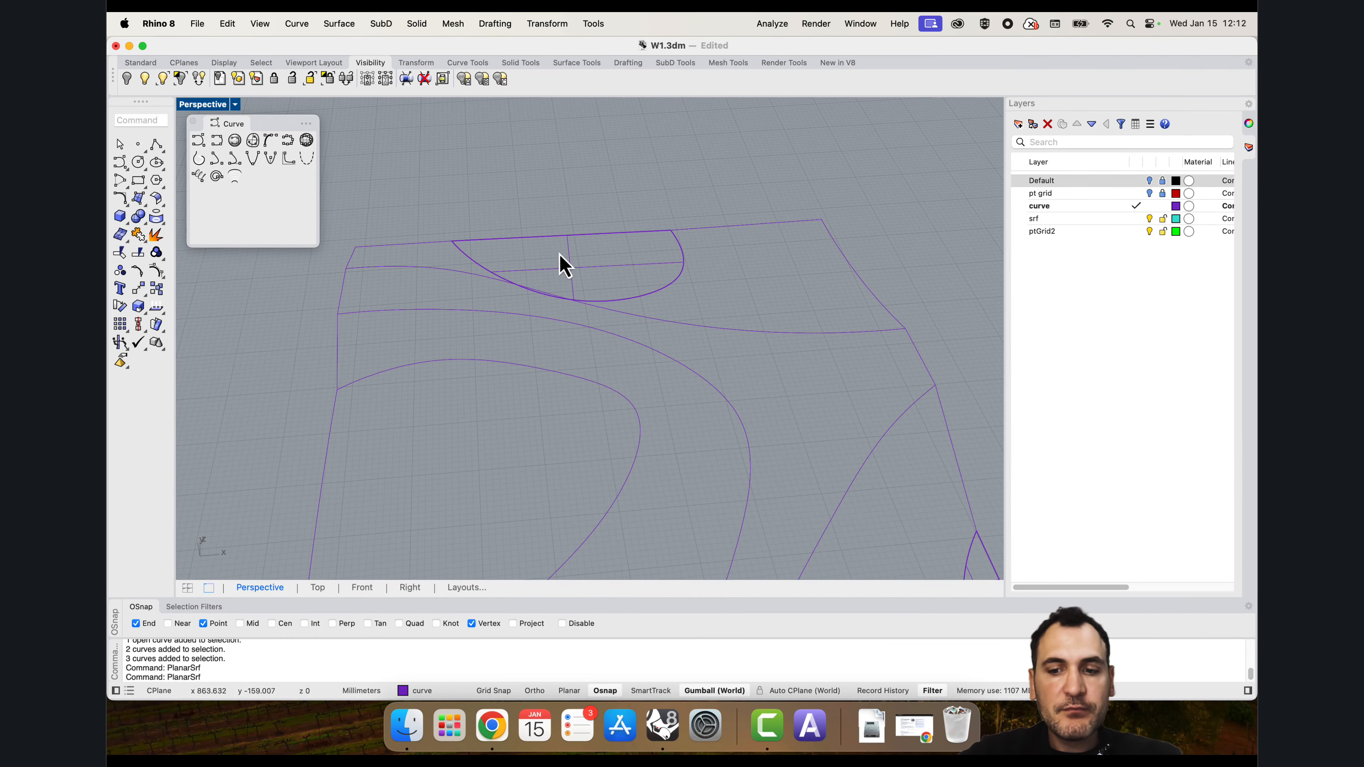
scroll(560, 258, down, 4)
key(Return)
key(Escape)
Step: Try to create a planar surface from the three curves bounding the inner bowl
right_drag(597, 252, 593, 328)
scroll(593, 329, up, 2)
drag(611, 502, 462, 376)
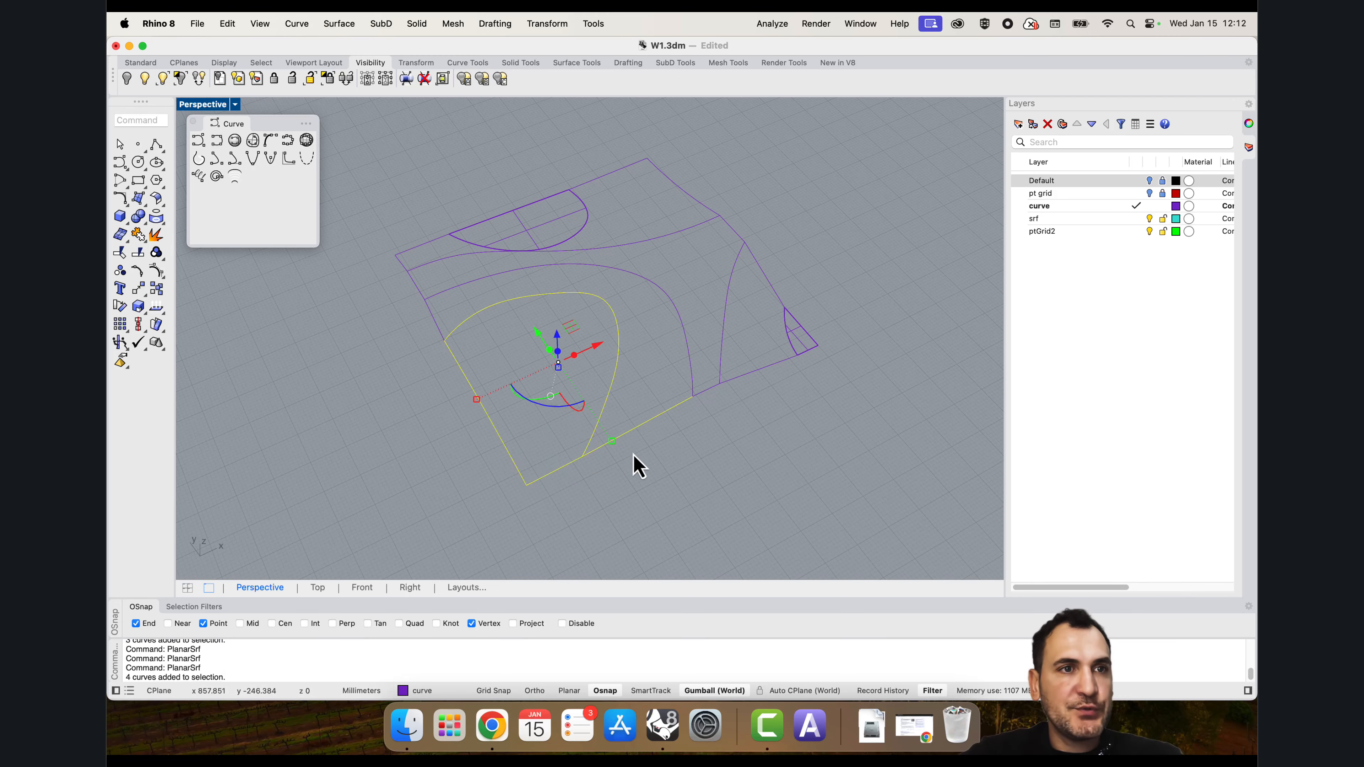
click(633, 455)
right_drag(634, 455, 640, 505)
drag(503, 329, 504, 326)
scroll(544, 334, up, 2)
key(Return)
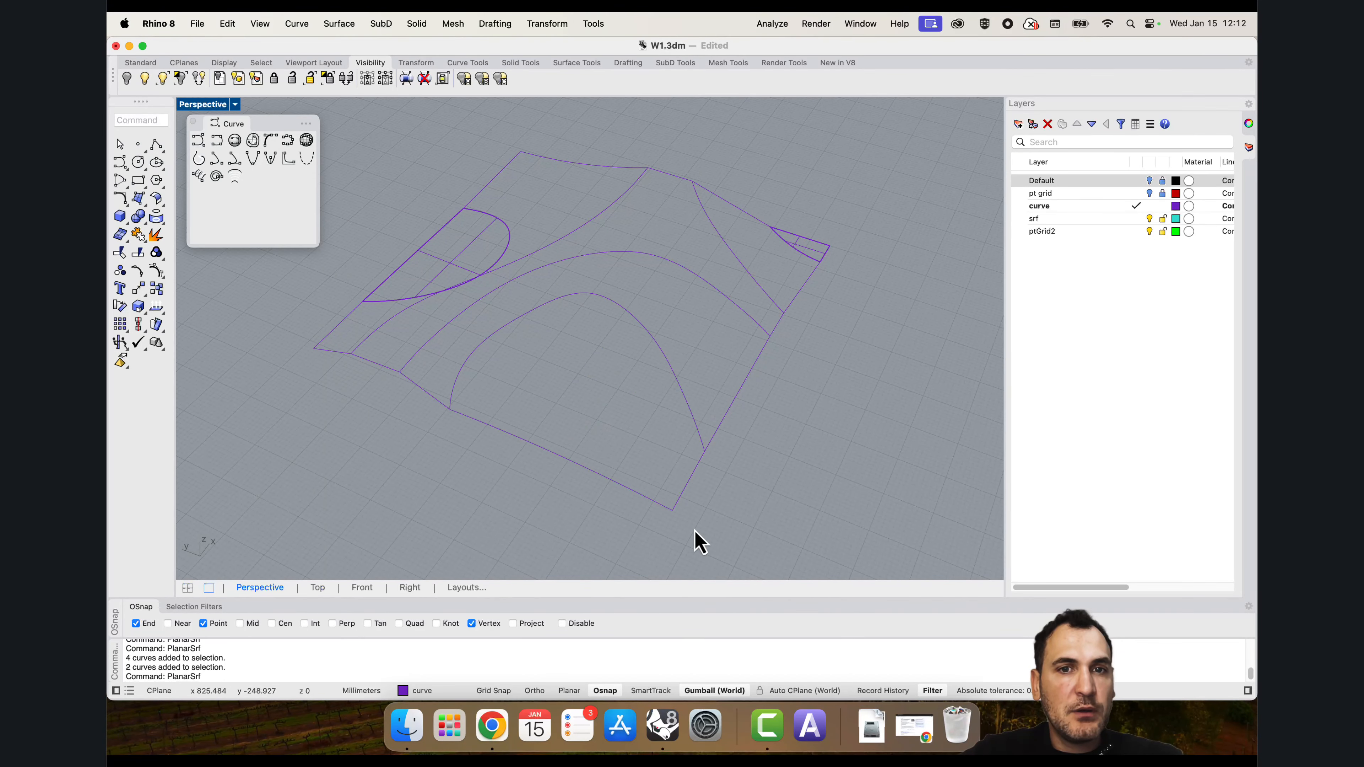
drag(694, 529, 553, 360)
key(Return)
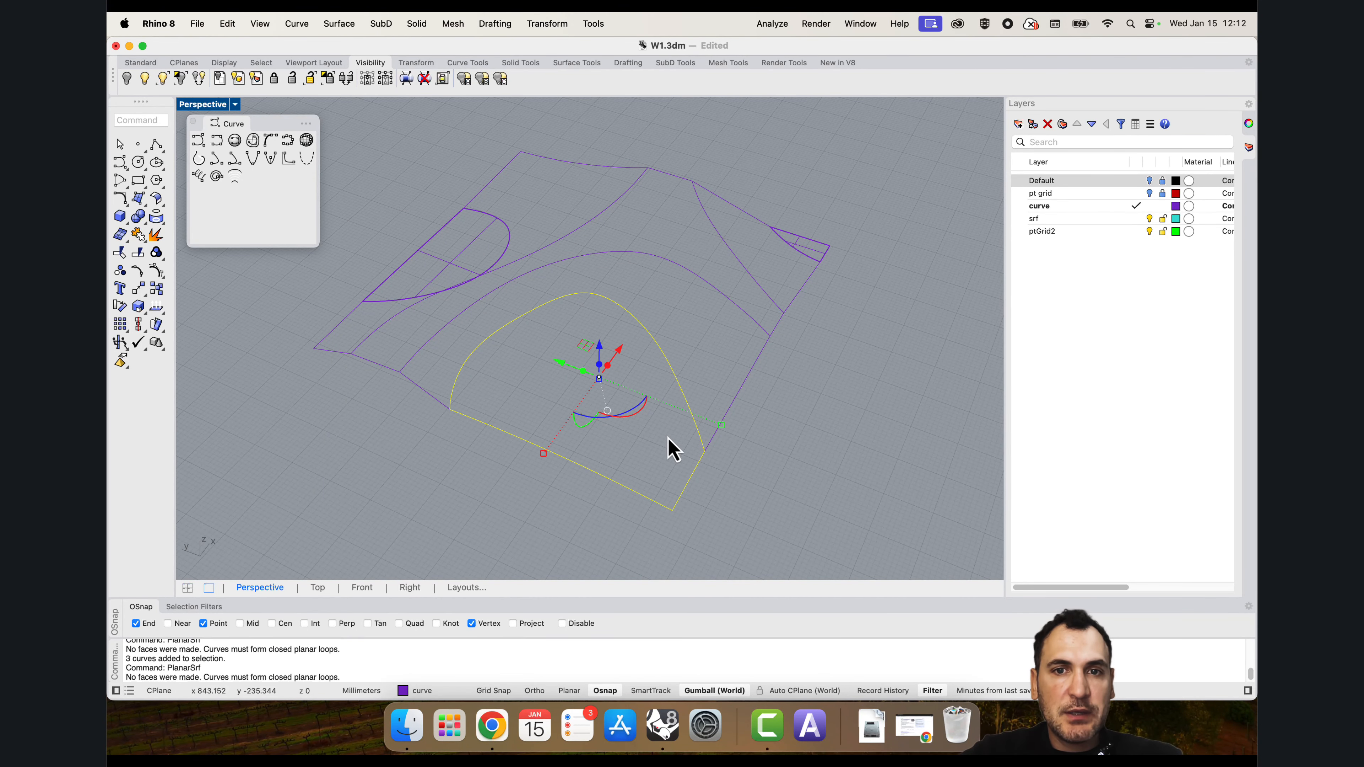
drag(129, 678, 334, 681)
click(333, 680)
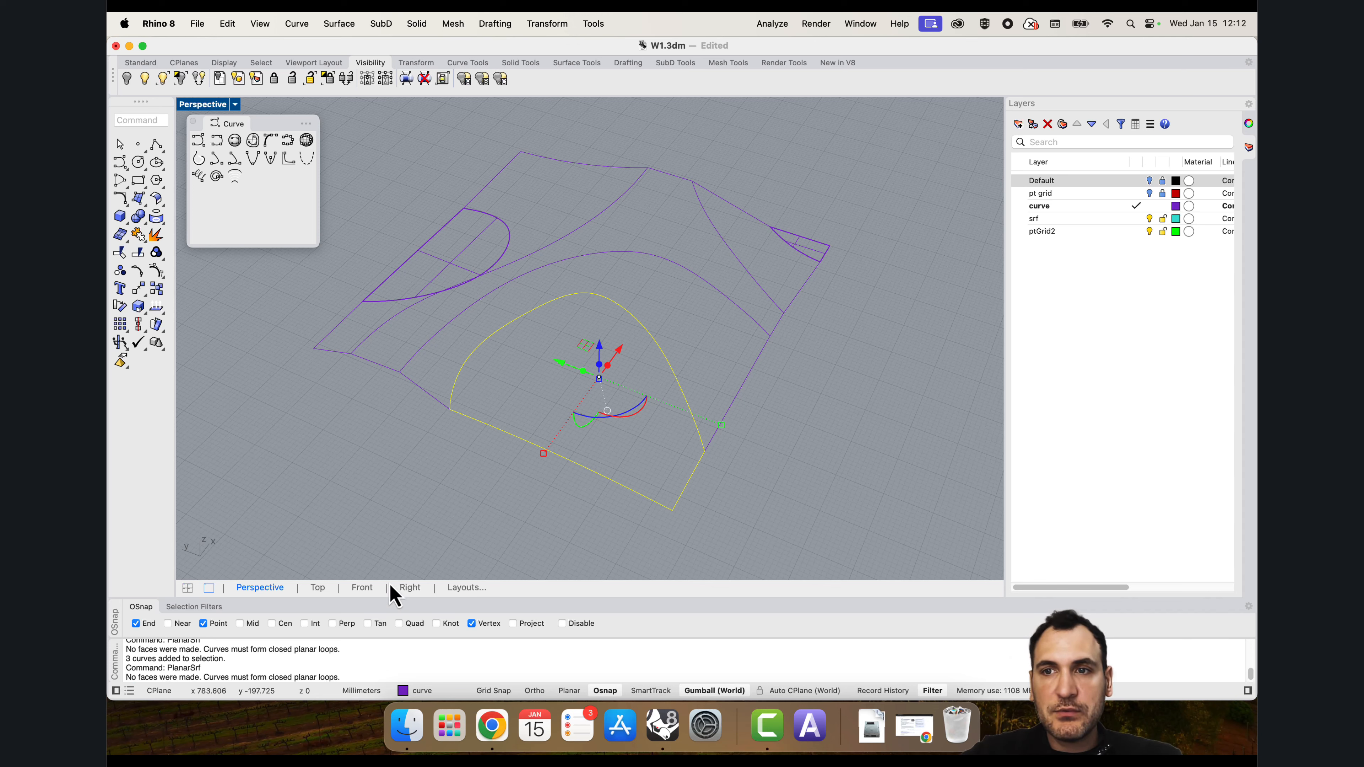
key(Escape)
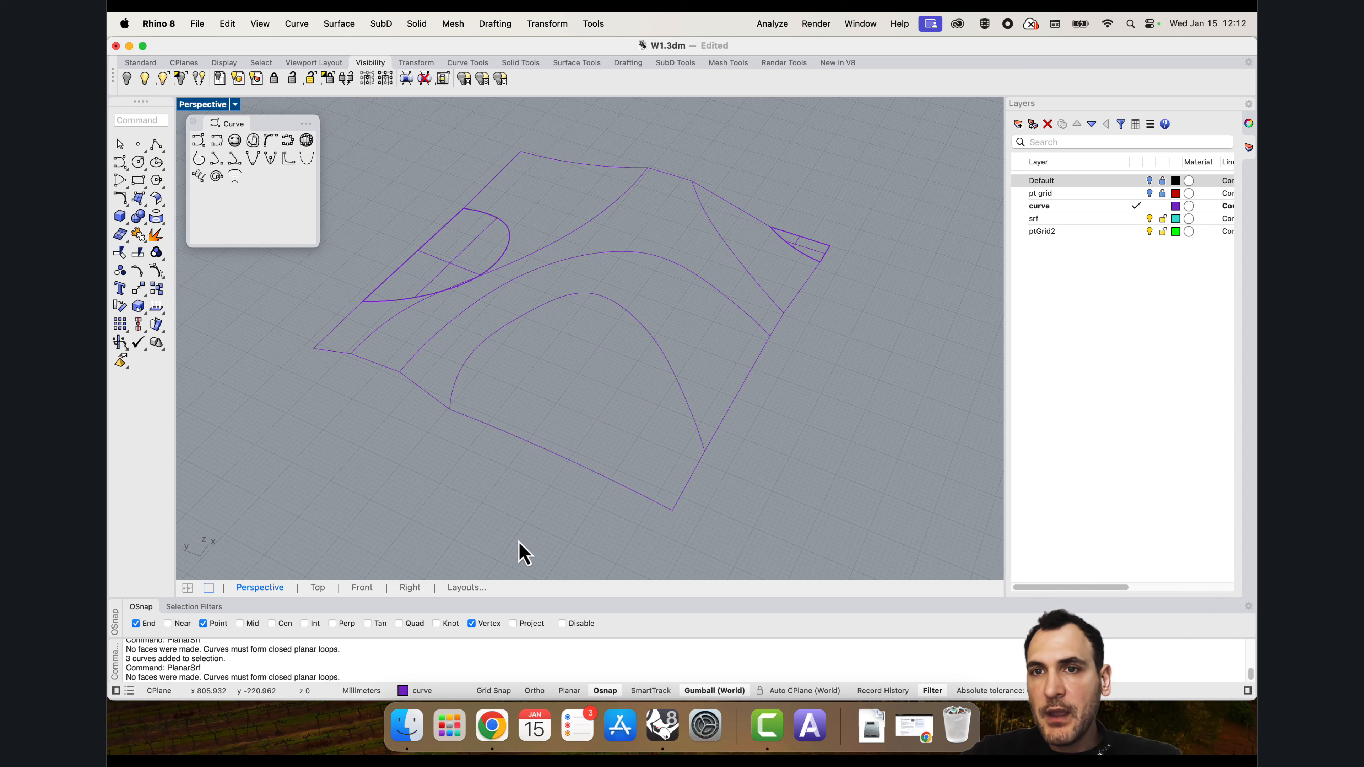
Step: Patch a surface through the three inner bowl boundary curves with sample point spacing 1 and 10 U and V spans
text(patch)
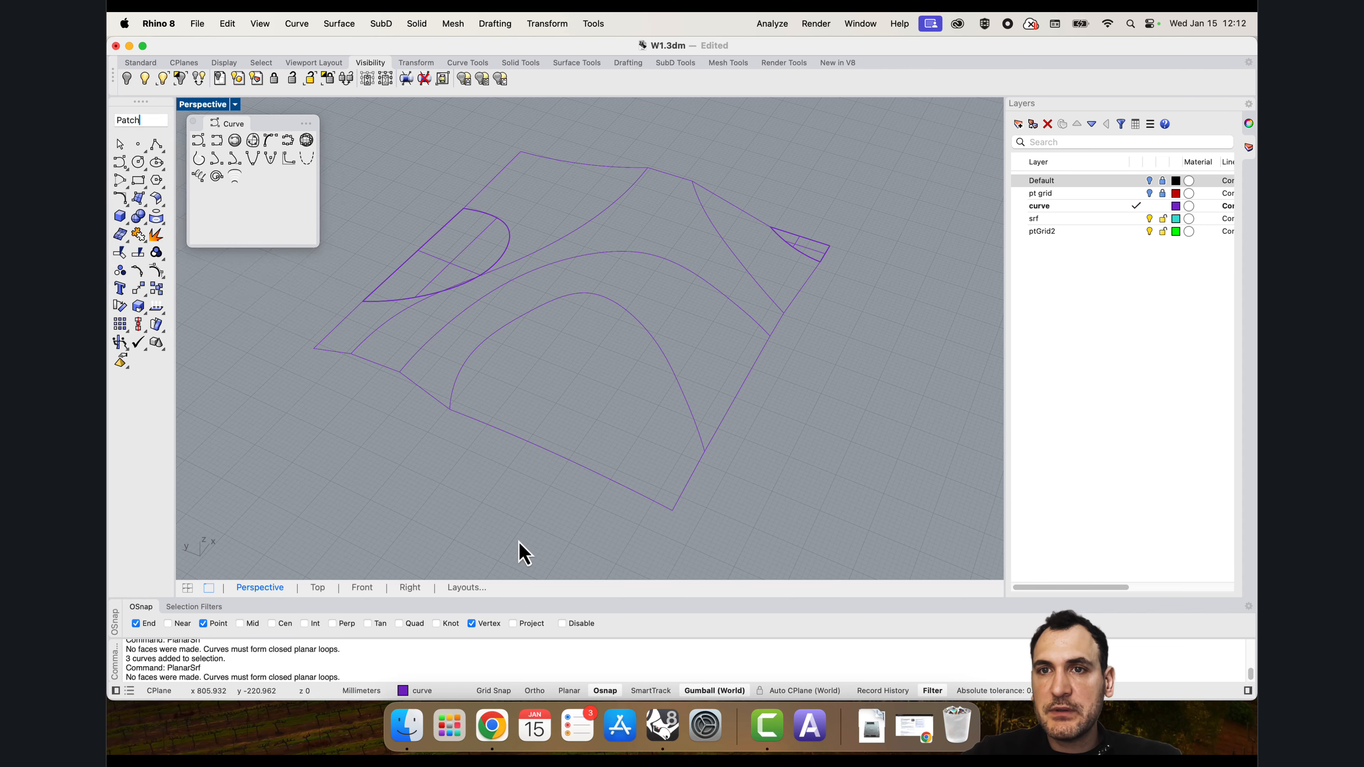
key(Return)
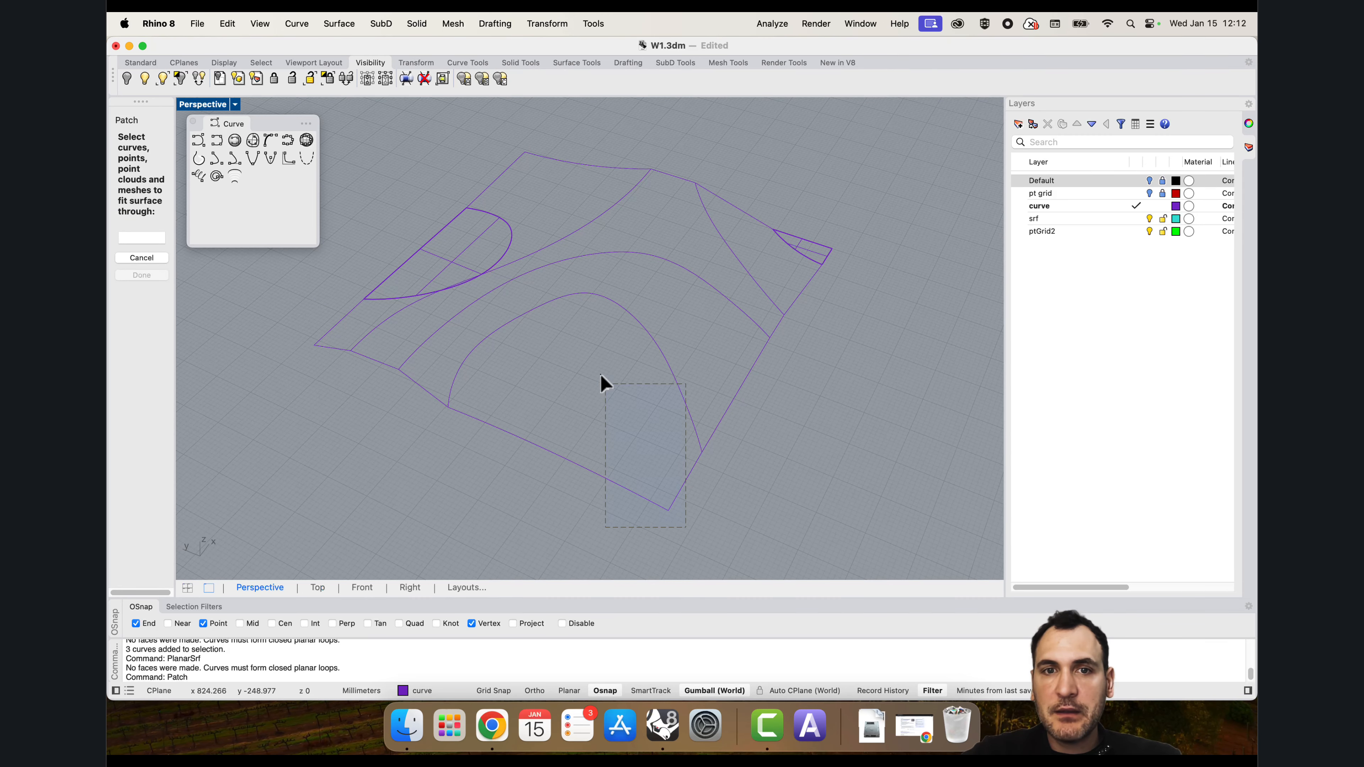
drag(601, 376, 601, 376)
key(Return)
drag(378, 347, 1018, 113)
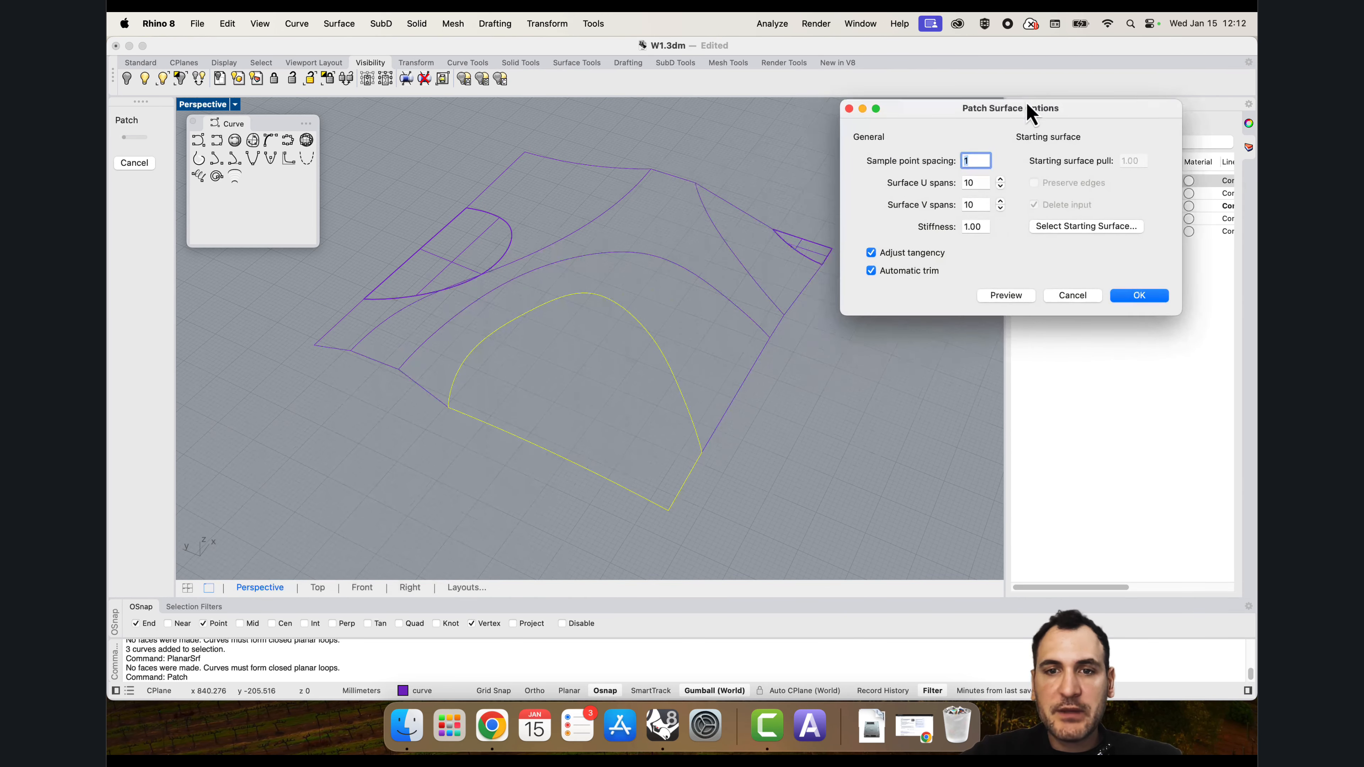
right_drag(710, 530, 503, 357)
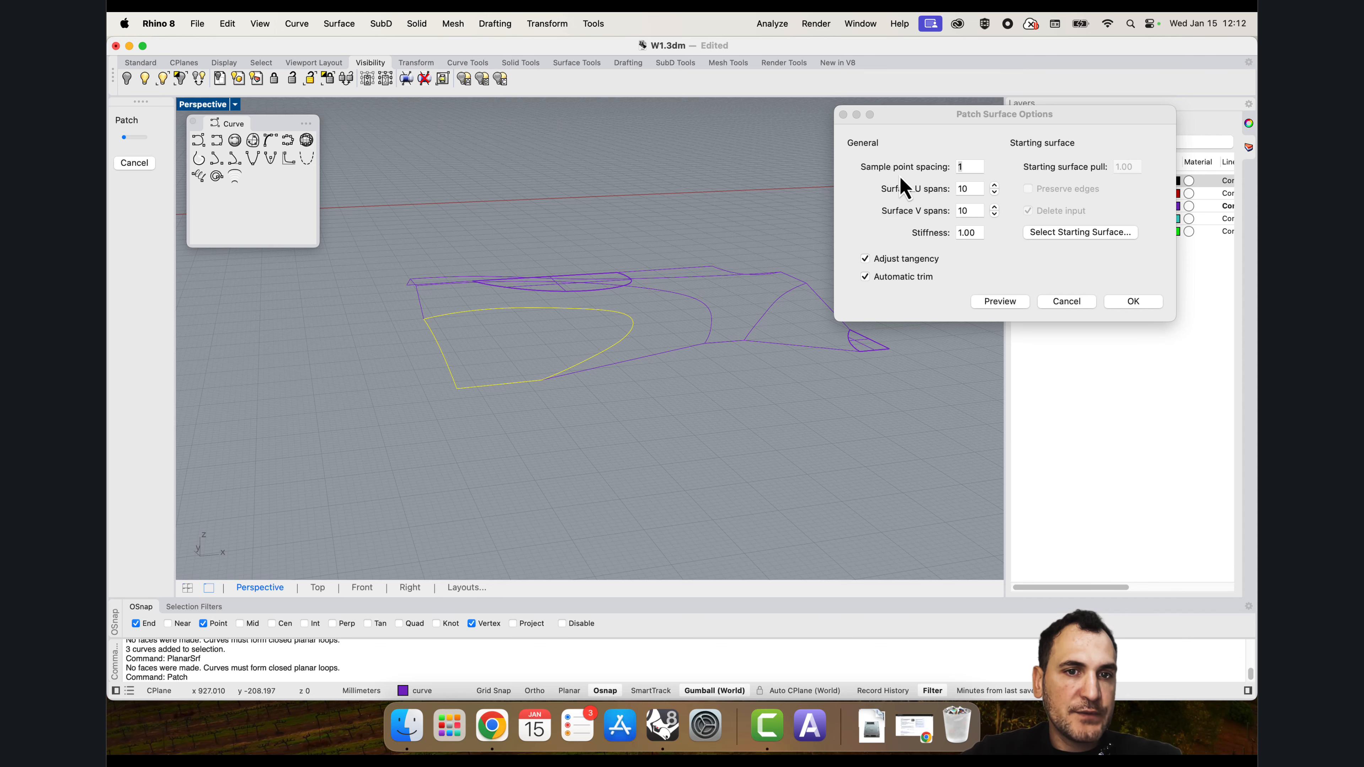
click(1121, 304)
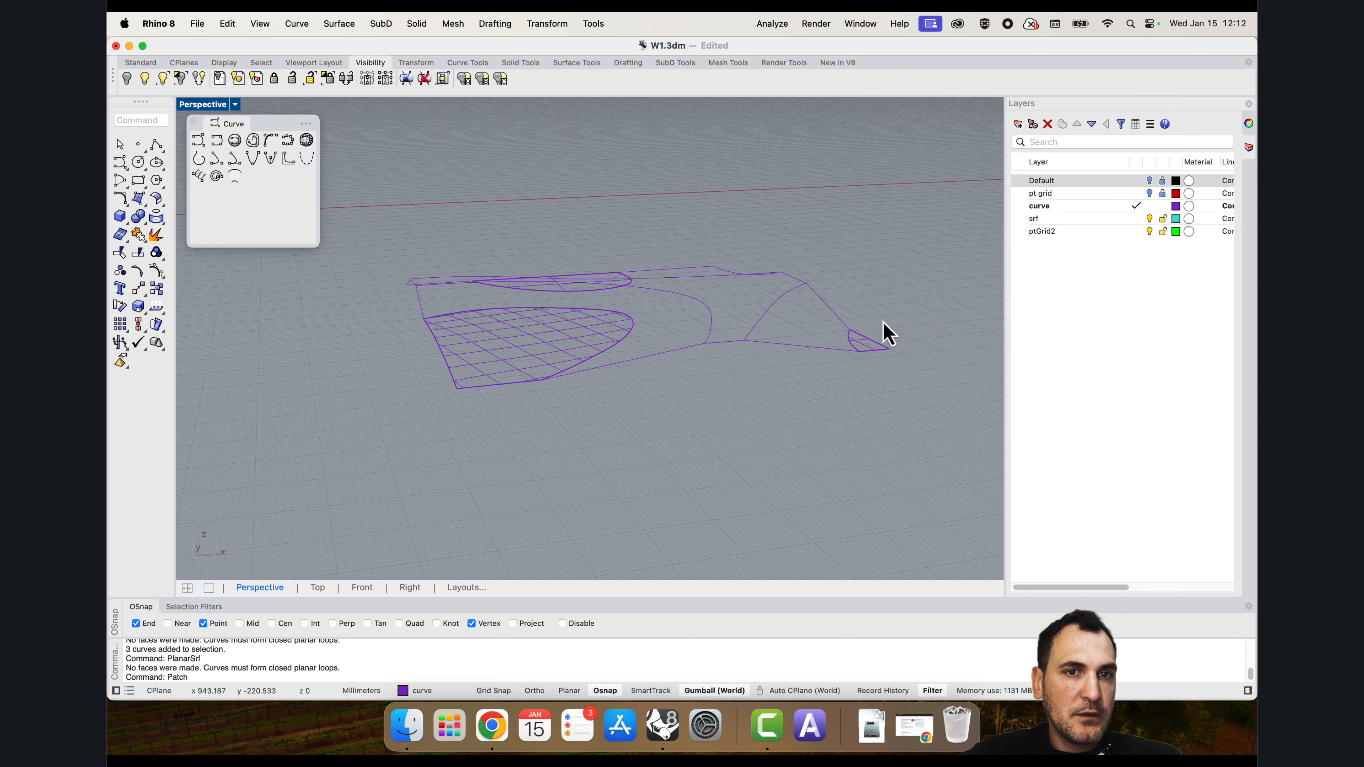
Step: Compare the inner bowl with and without its patch surface, and undo the patch
right_drag(882, 329, 544, 333)
key(super+z)
key(super+shift+z)
scroll(544, 334, up, 4)
key(super+z)
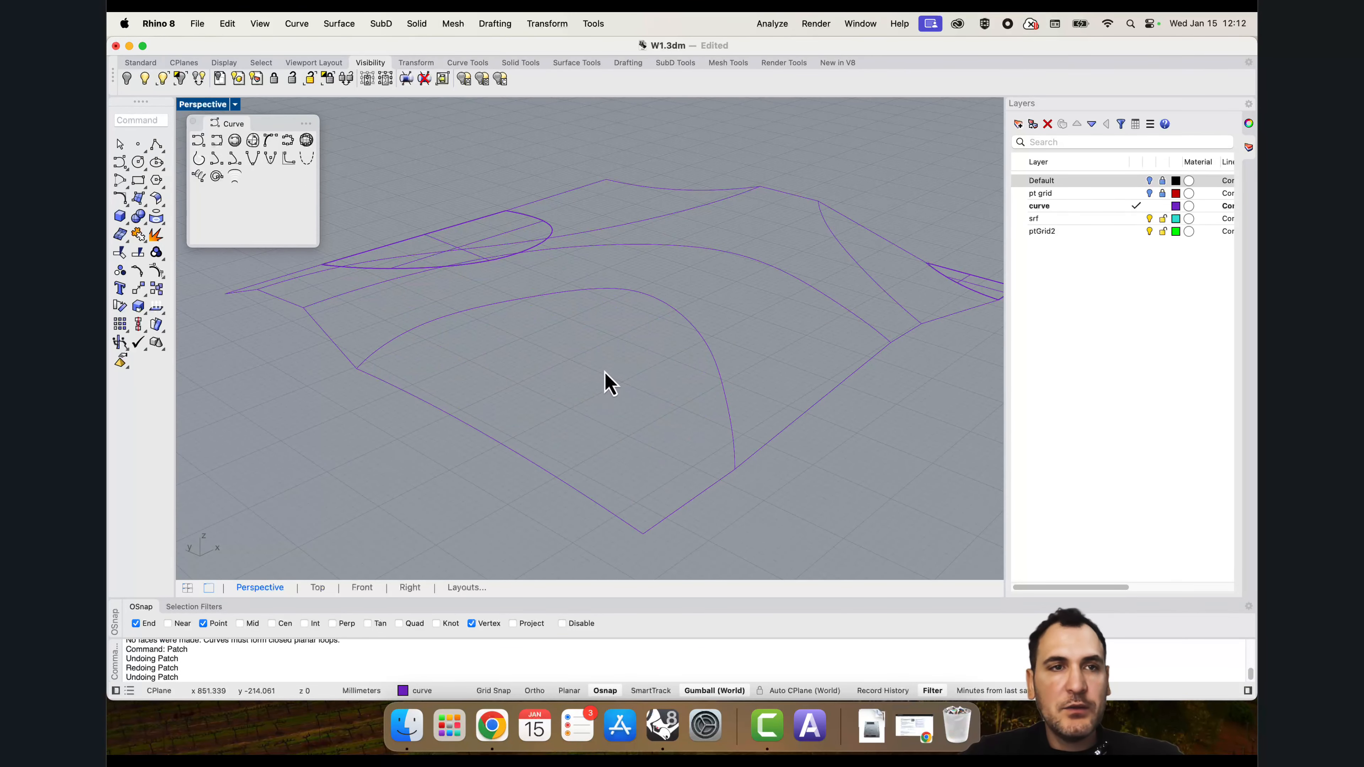
Step: Place a point object in the middle of the inner bowl outline and move it slightly up in Z
click(138, 144)
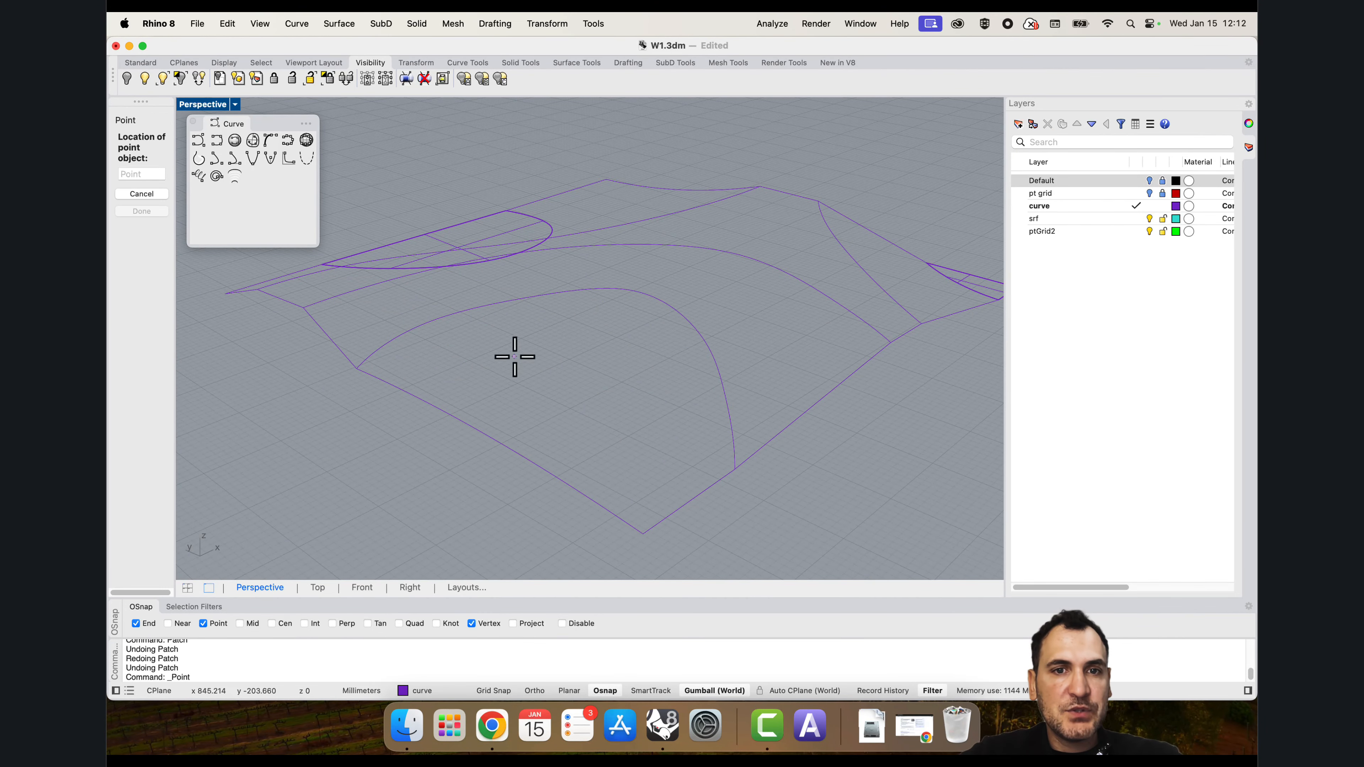
right_drag(569, 379, 500, 279)
click(522, 417)
click(498, 414)
right_click(499, 277)
key(Escape)
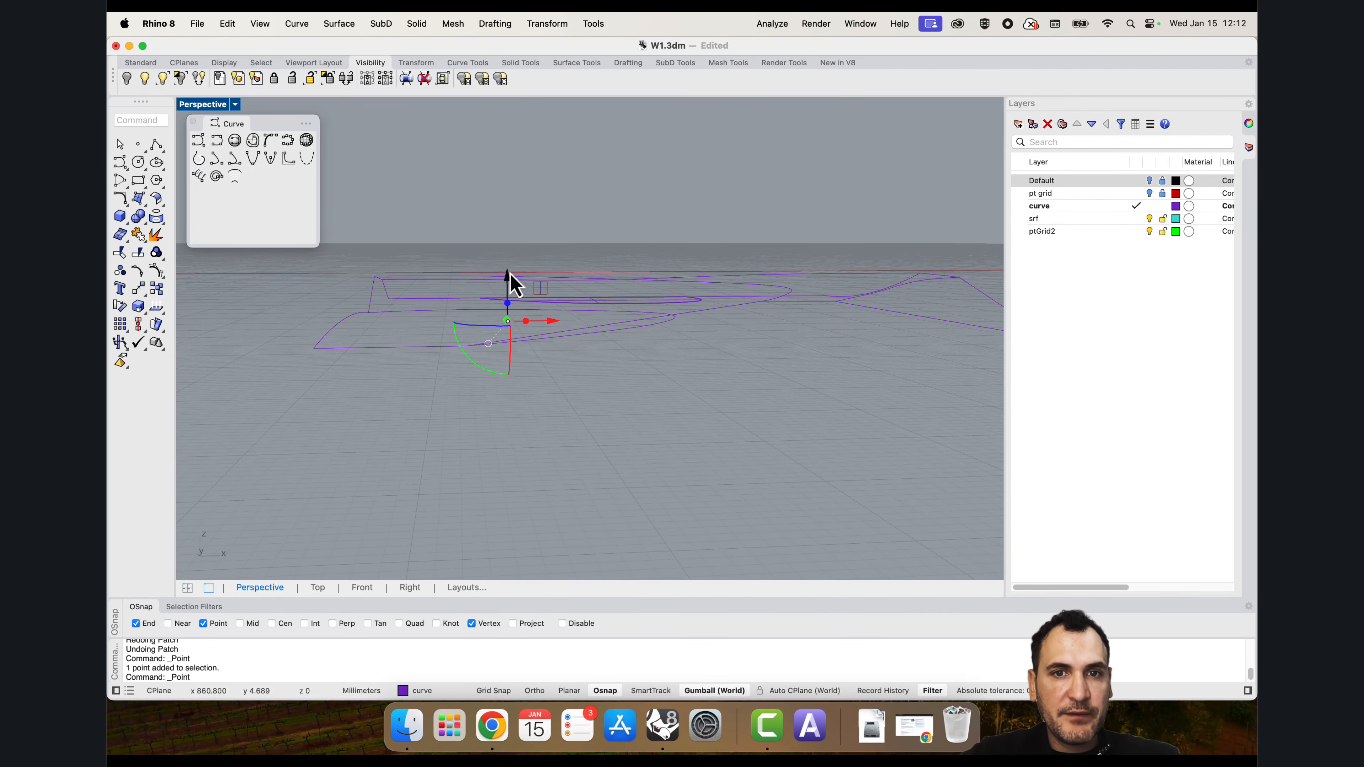
drag(508, 276, 510, 259)
click(547, 321)
right_drag(548, 321, 494, 419)
mouse_move(708, 361)
right_down()
mouse_move(618, 341)
mouse_move(695, 359)
right_up()
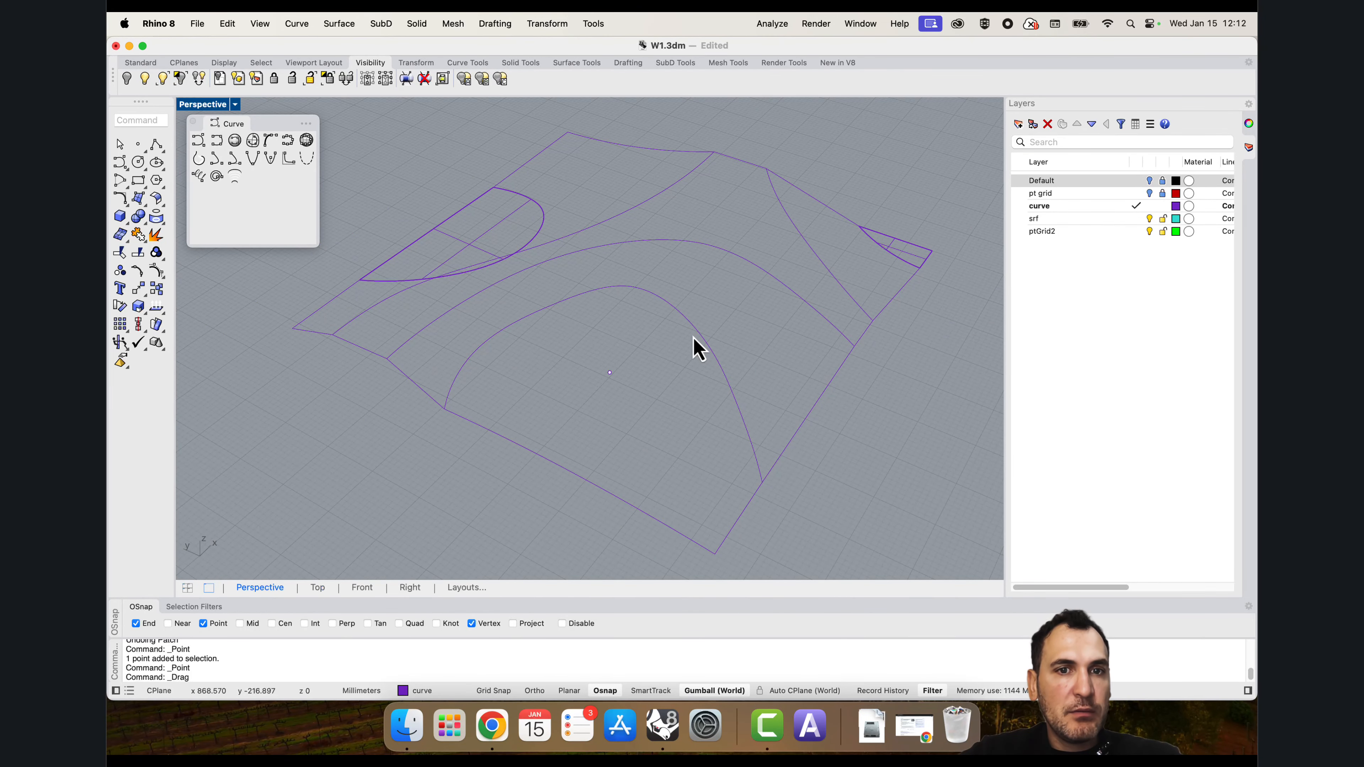
Step: Patch a surface through the inner bowl's three boundary curves and the point inside them
key(Return)
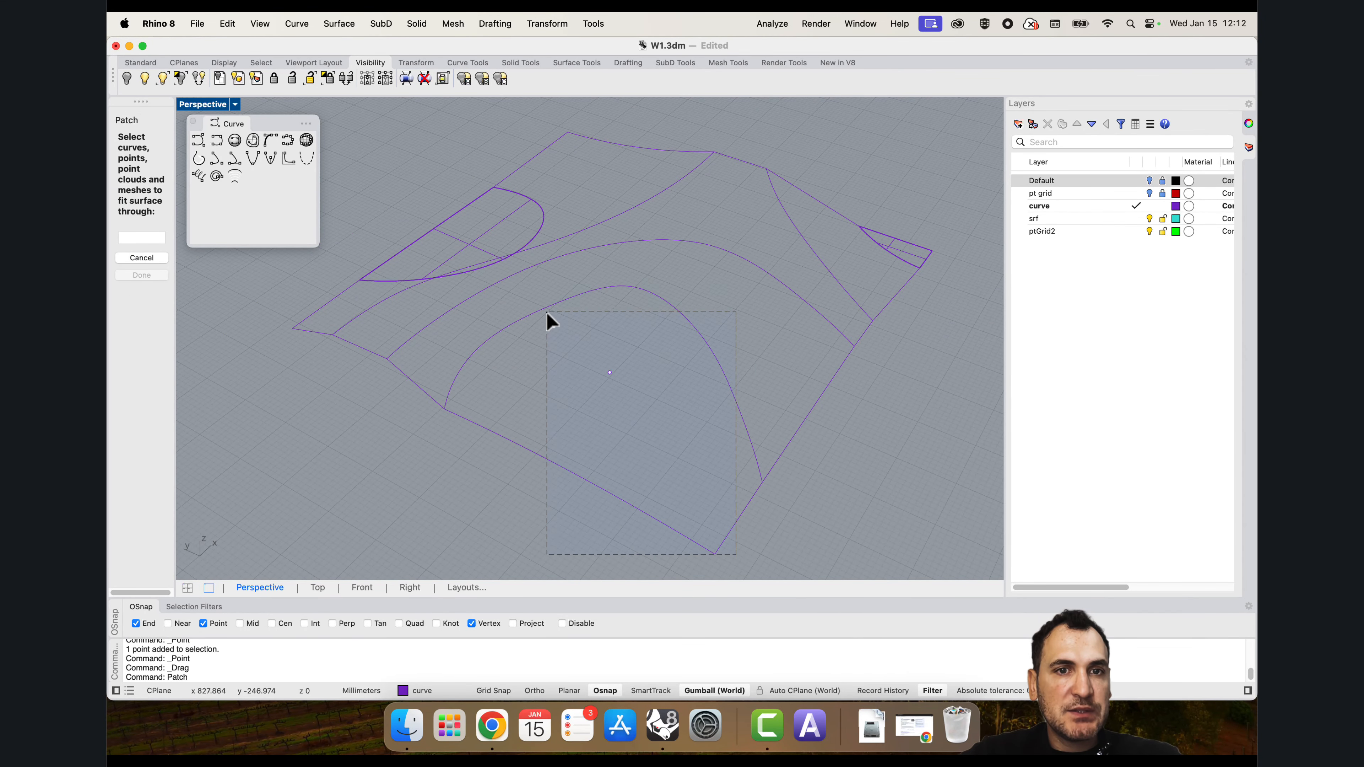
drag(547, 312, 545, 313)
key(Return)
click(1133, 302)
right_drag(669, 336, 765, 363)
scroll(508, 372, up, 7)
Step: Try a one-rail sweep along the inner bowl's curved edge, using the outer bowl curve and adjoining border segments as shapes
click(506, 368)
click(510, 261)
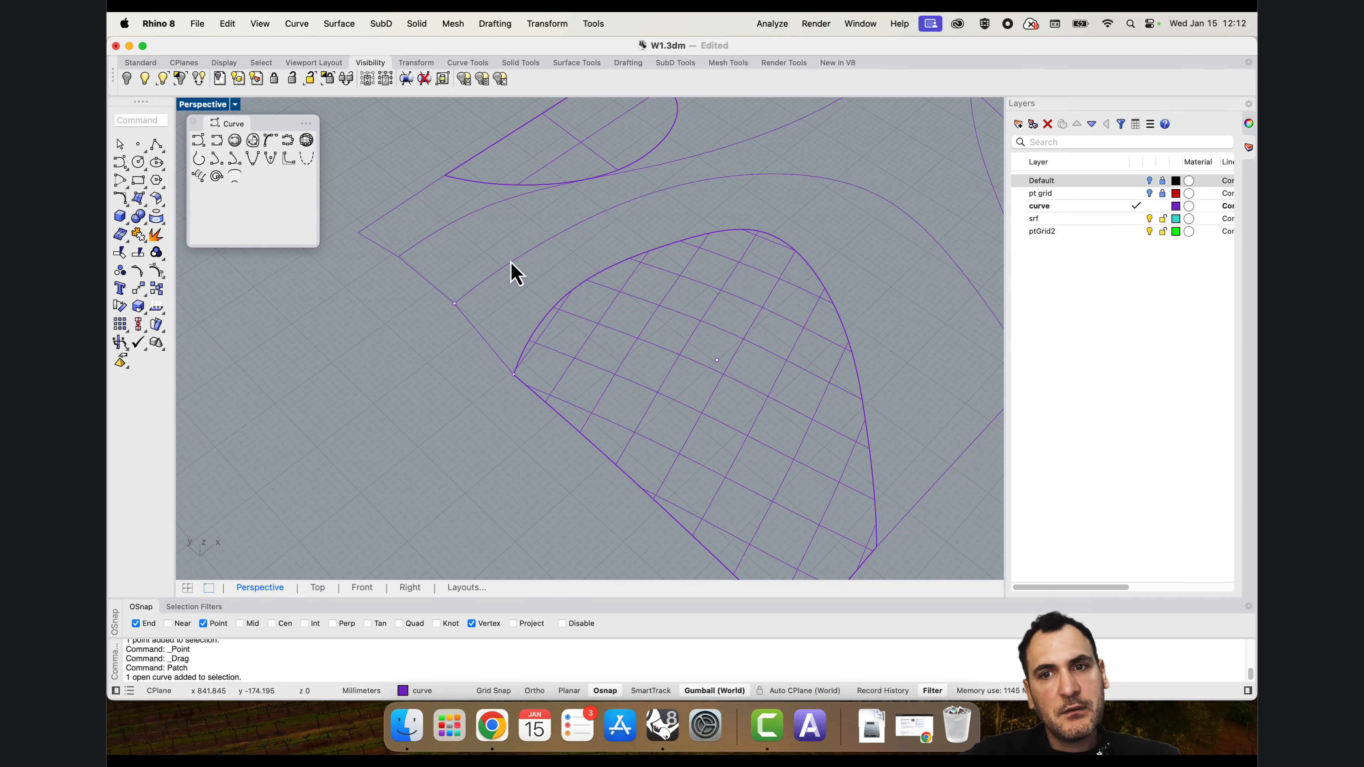
click(510, 264)
scroll(530, 268, down, 2)
text(sweep1)
key(Return)
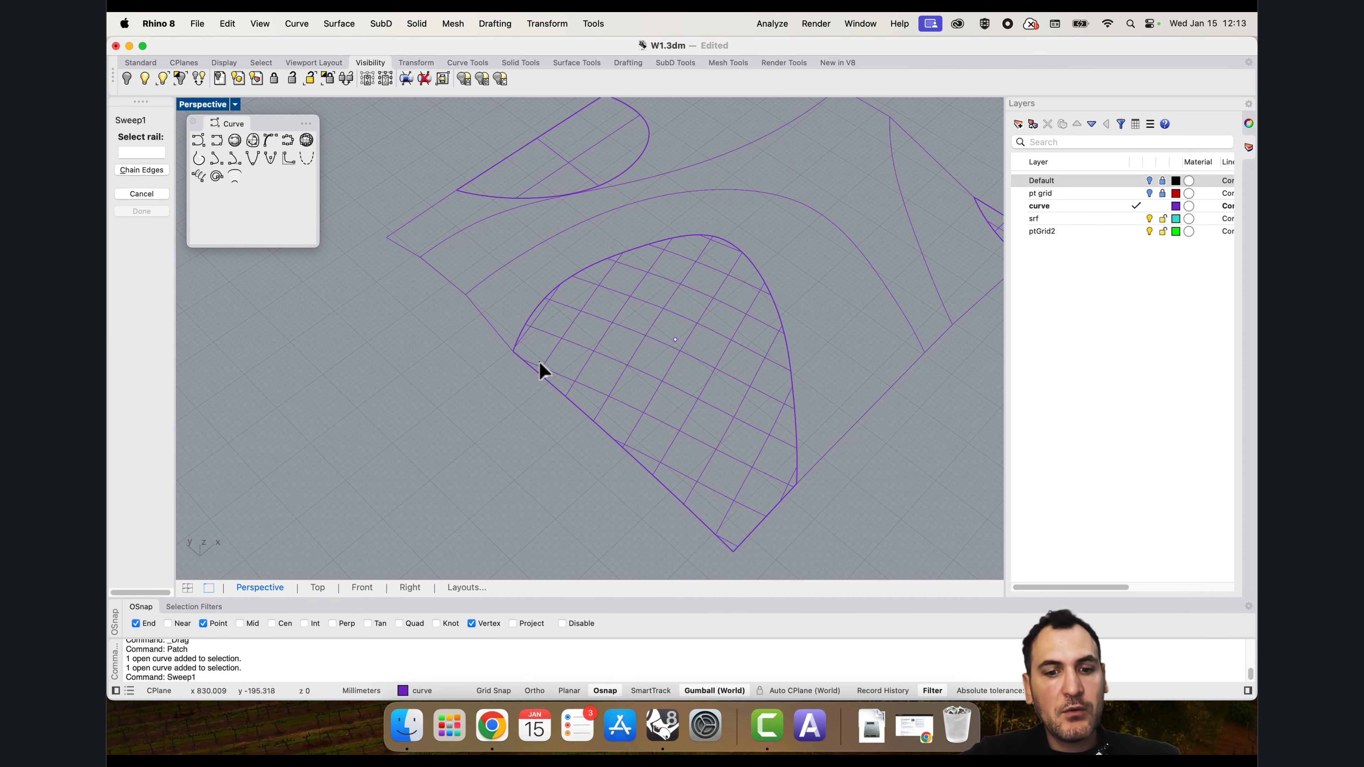
click(516, 331)
key(Return)
click(497, 271)
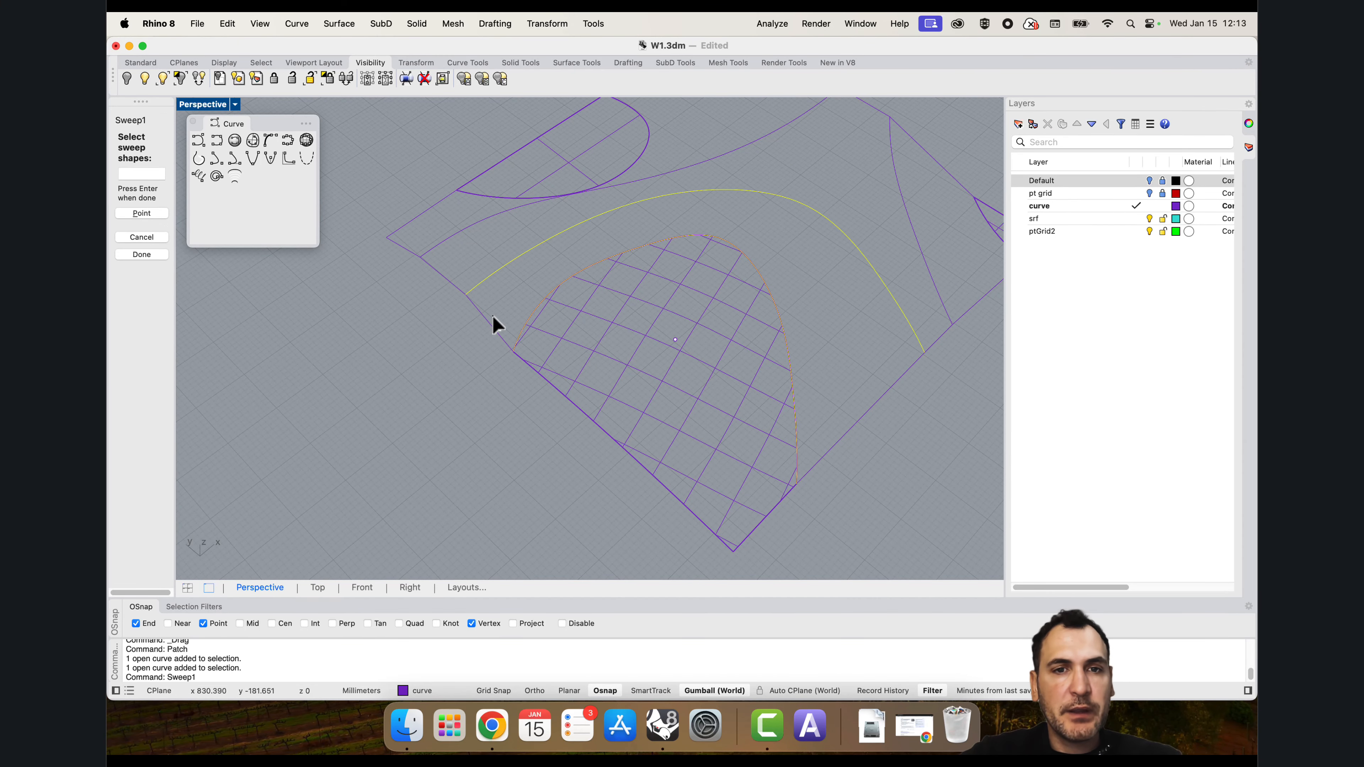
key(Return)
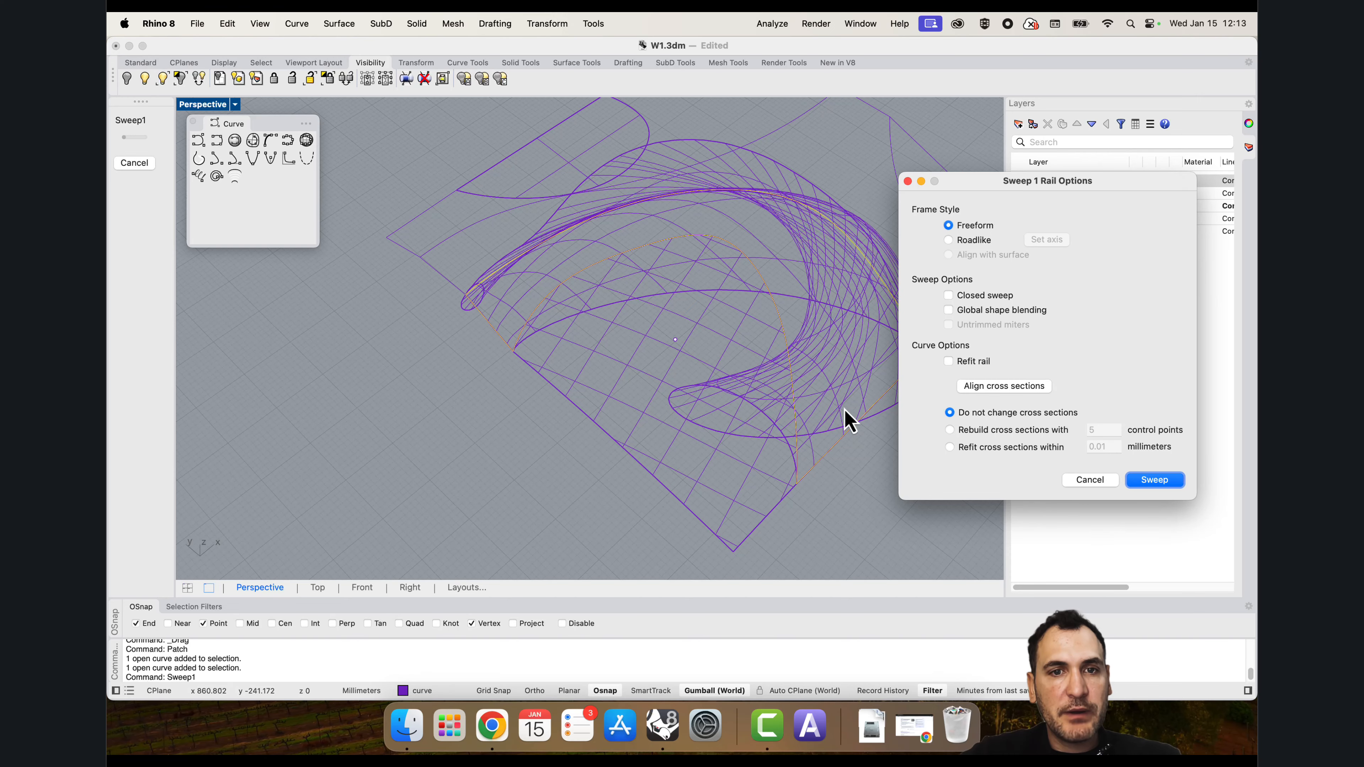
key(Escape)
Step: Retry the one-rail sweep between the inner bowl's curved edge and the outer bowl curve
right_drag(594, 329, 666, 338)
key(Return)
click(535, 364)
key(Return)
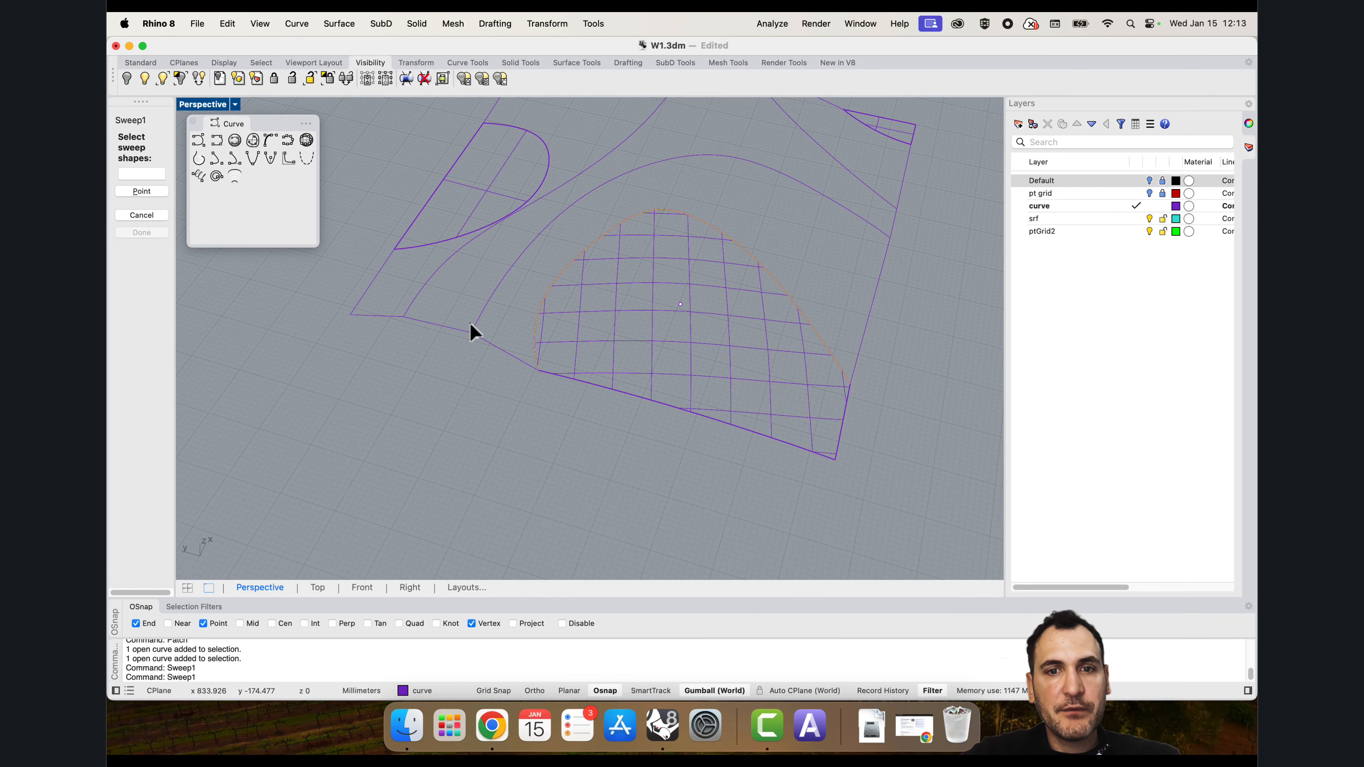
click(471, 326)
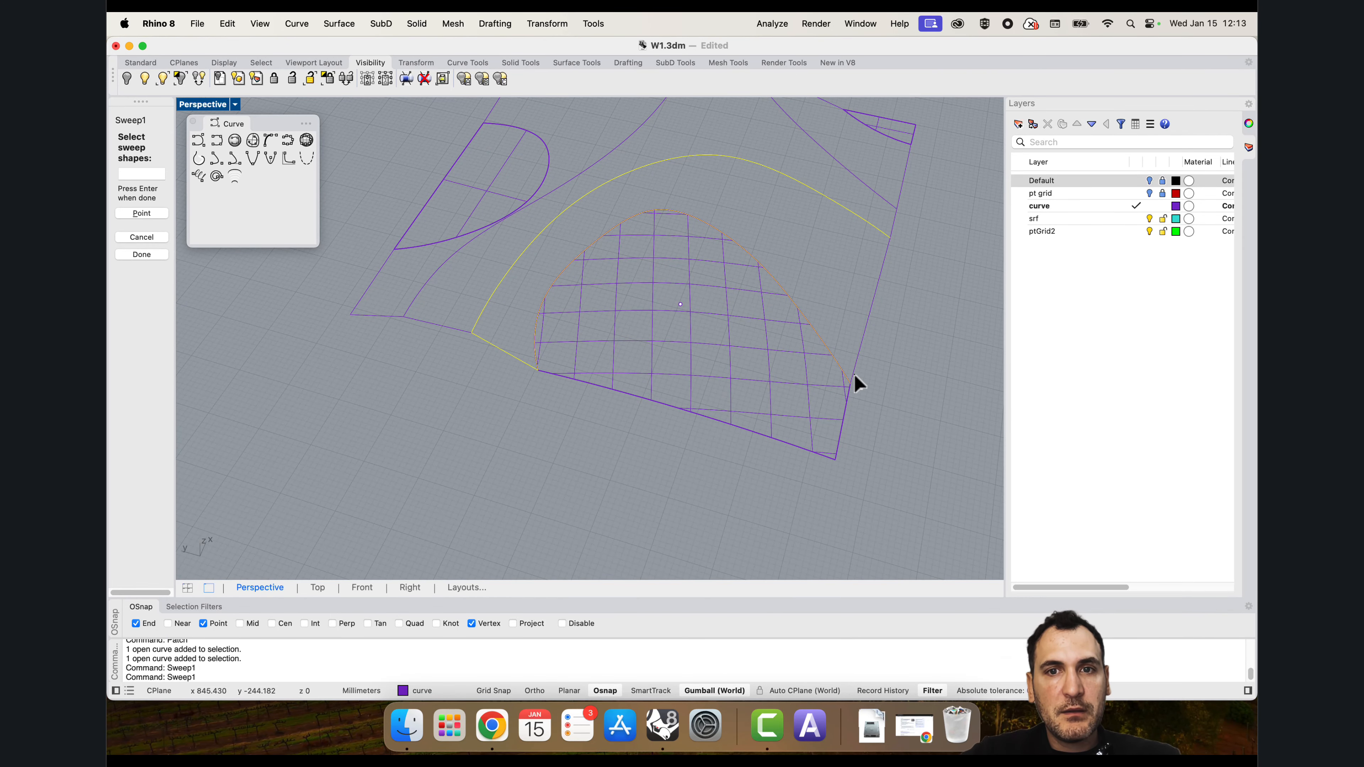
key(Return)
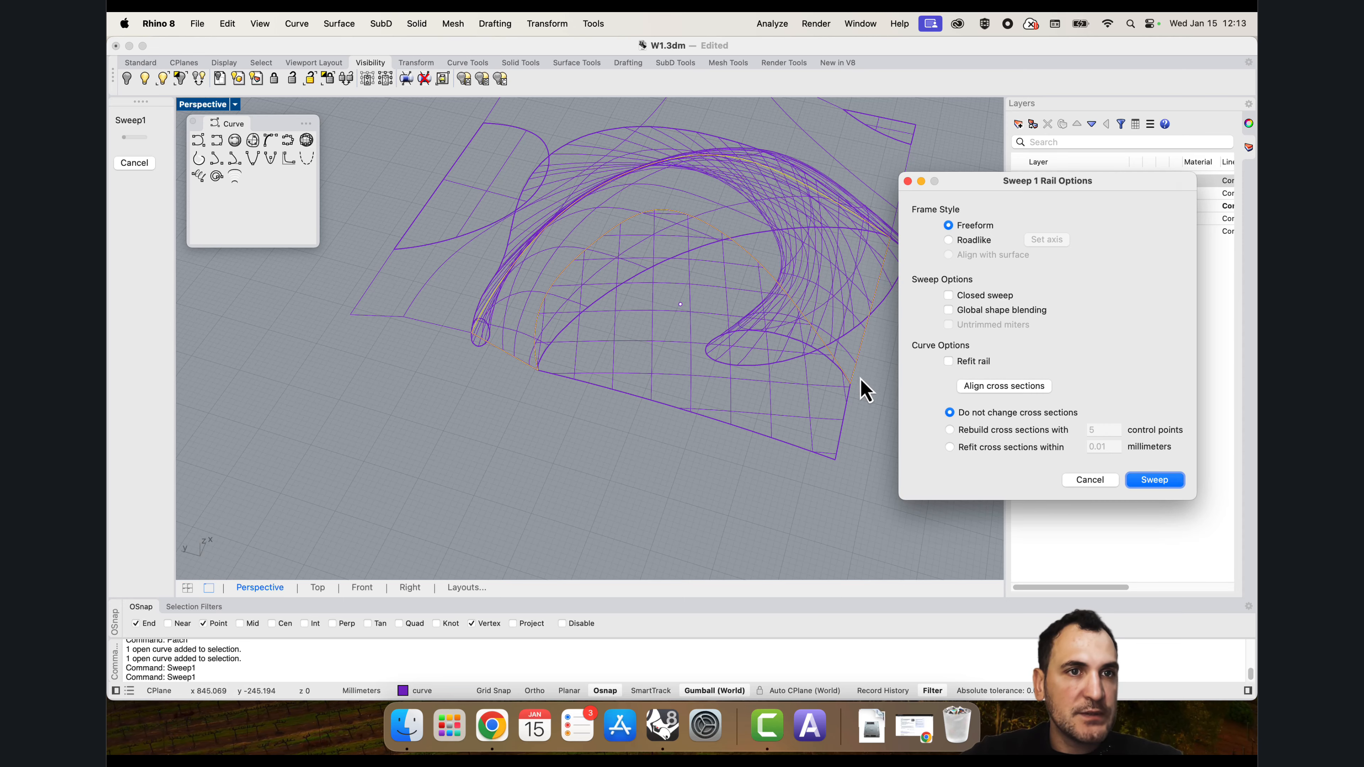
key(Escape)
Step: Sweep a surface along two rails, the inner bowl's curved edge and the outer bowl curve, using the connecting border segments as cross sections
right_drag(807, 350, 789, 245)
click(844, 259)
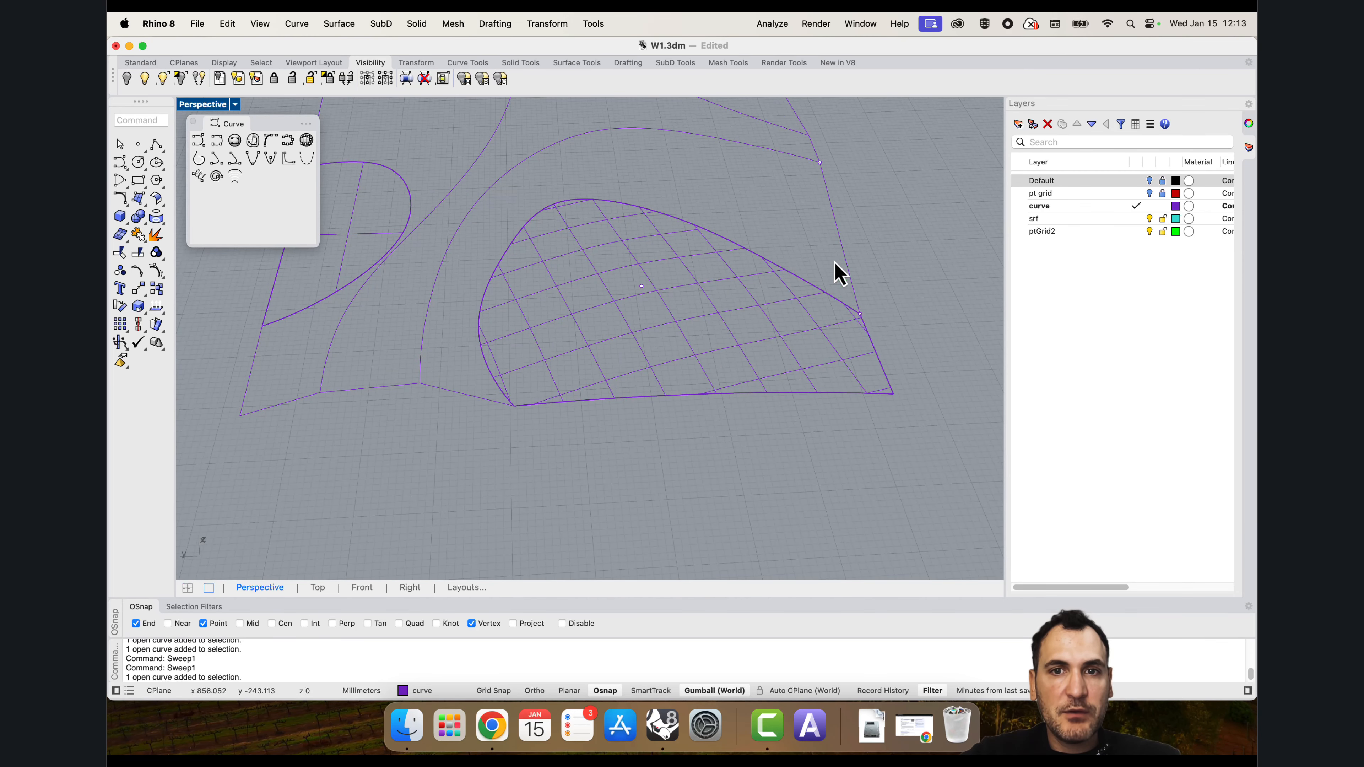
text(e)
click(147, 149)
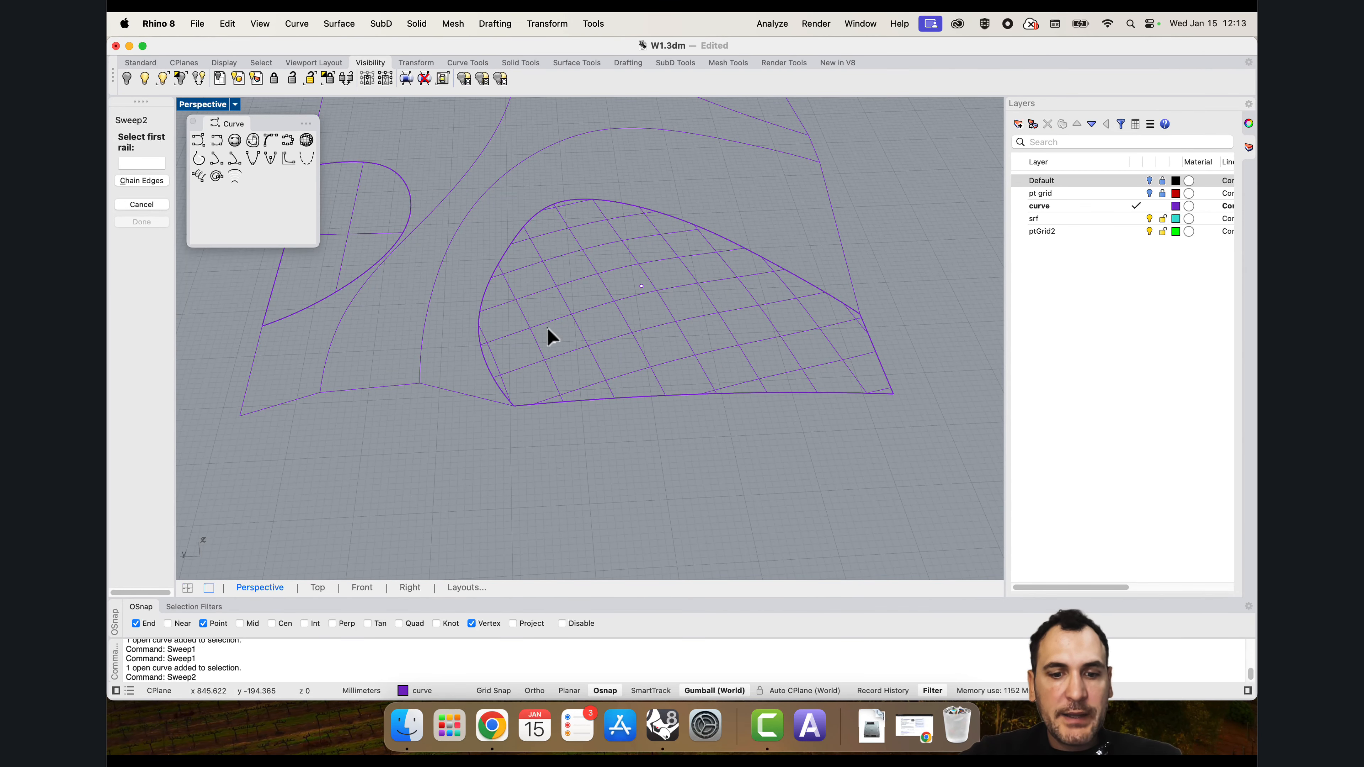
click(493, 400)
click(537, 406)
click(425, 379)
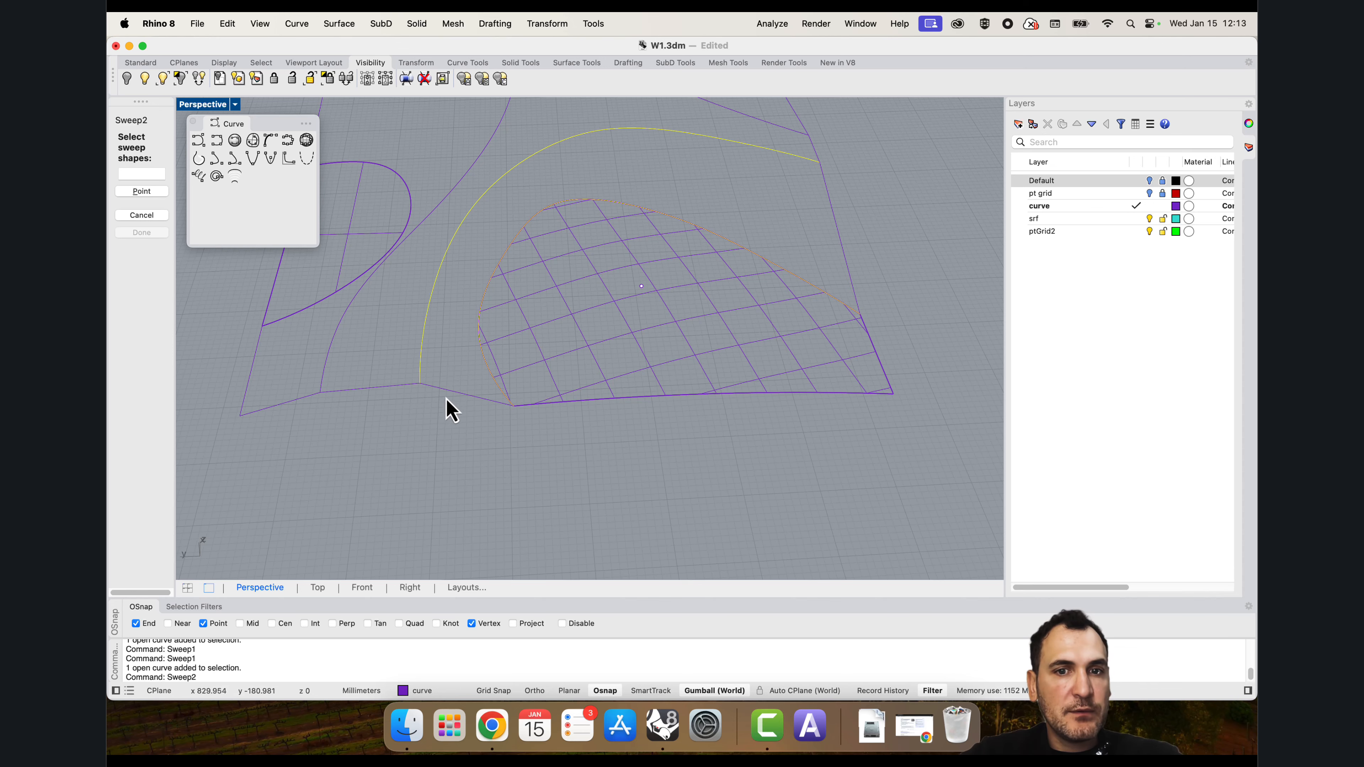
click(502, 407)
click(853, 300)
key(Return)
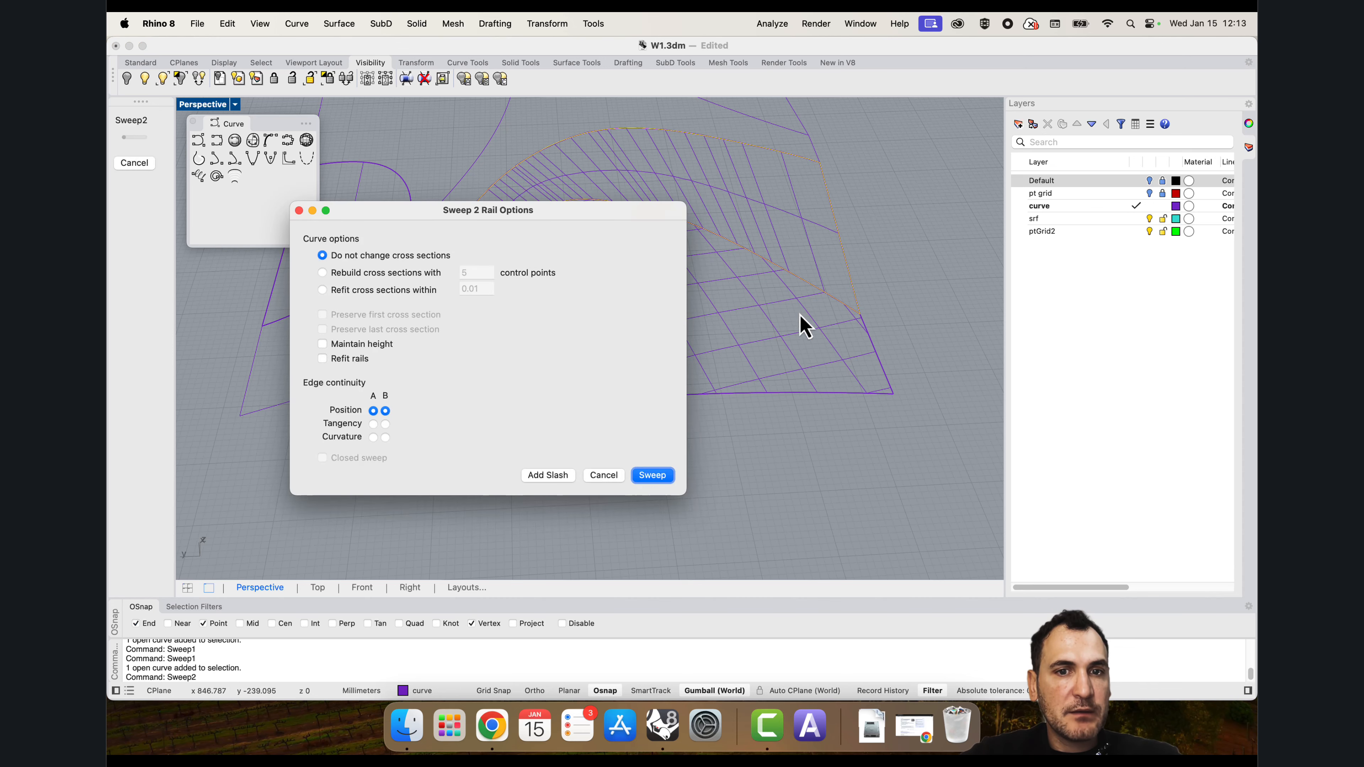
click(652, 476)
Step: Set the Perspective viewport's display mode to Shaded
right_drag(797, 350, 720, 352)
click(206, 105)
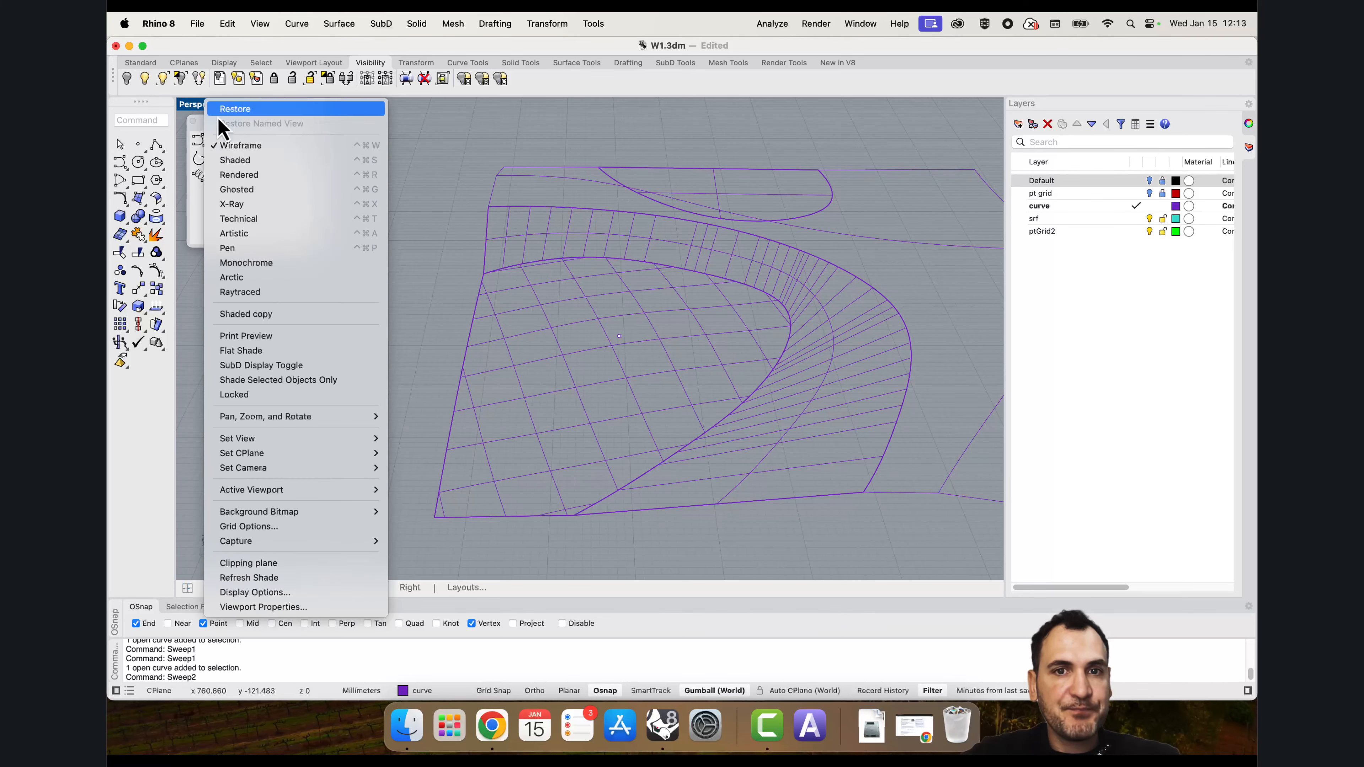
click(250, 174)
Step: Sweep a two-rail surface from the small corner surface's curved edge to the neighbouring curve, using the border segments between them as shapes
mouse_move(490, 299)
right_down()
mouse_move(697, 296)
mouse_move(742, 338)
mouse_move(727, 338)
mouse_move(735, 407)
right_up()
scroll(678, 480, up, 3)
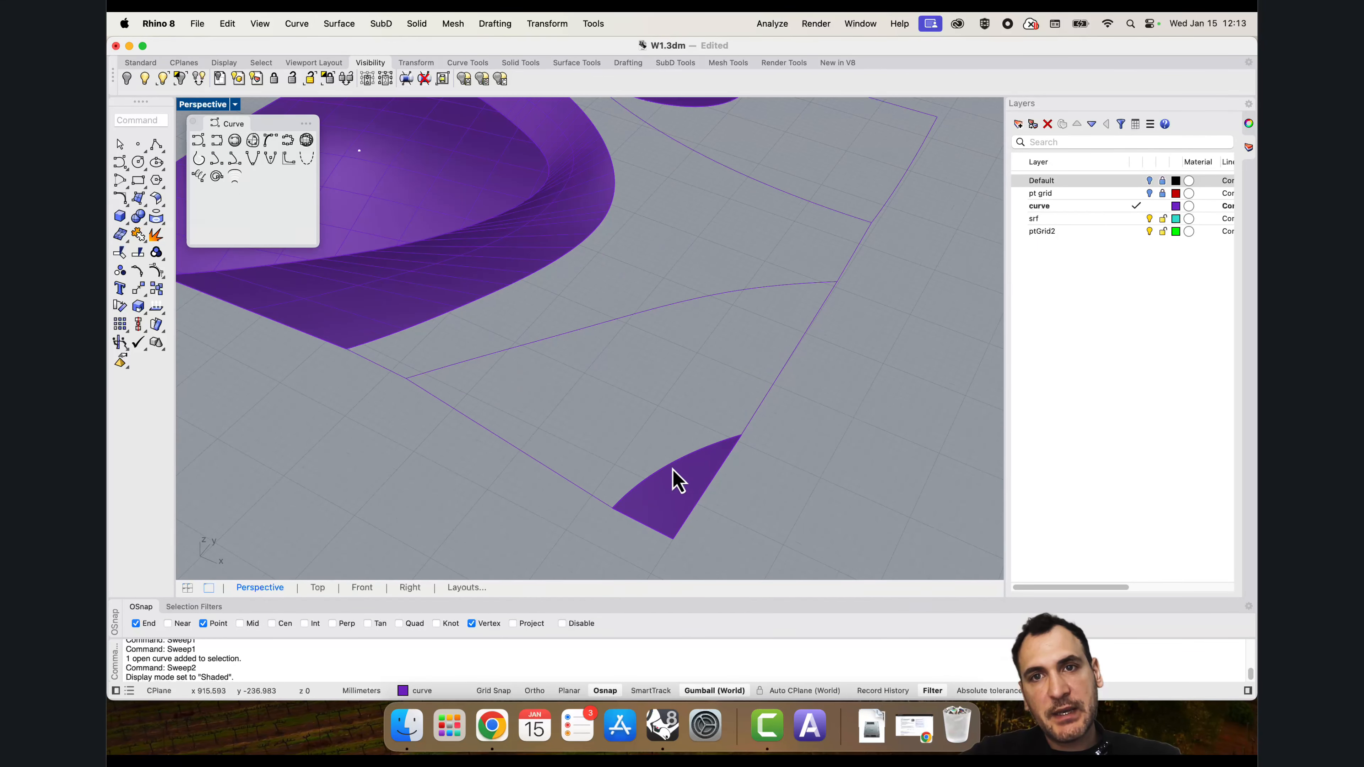
text(sw)
click(139, 147)
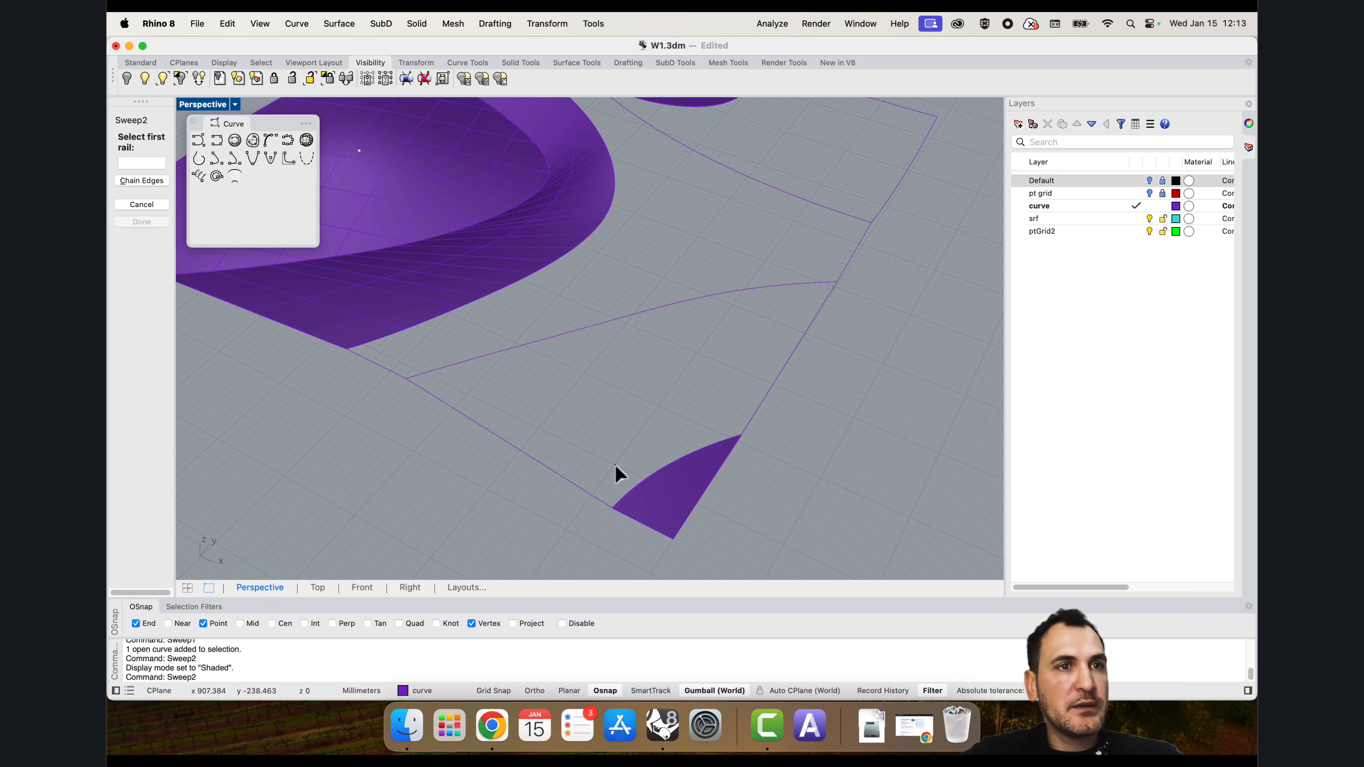
click(642, 489)
click(698, 514)
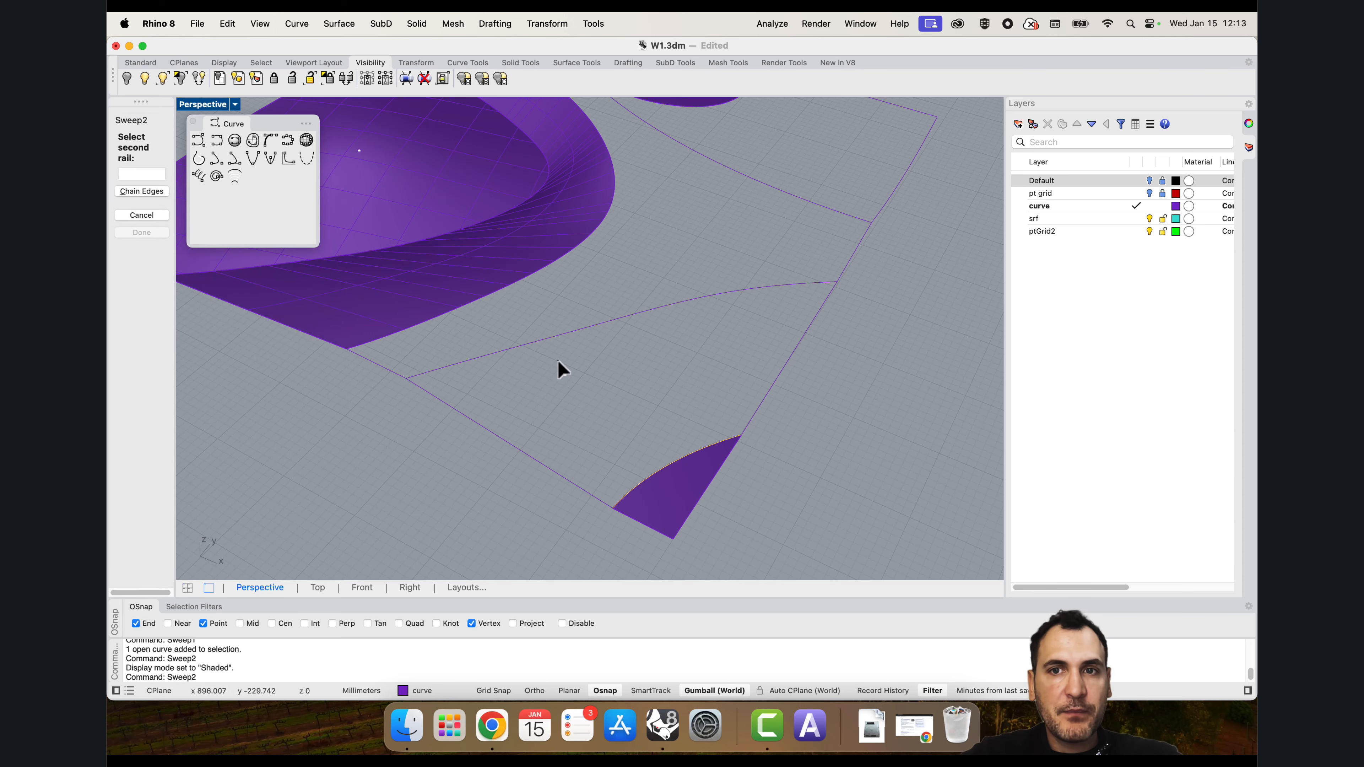
click(588, 492)
click(745, 436)
key(Return)
click(639, 477)
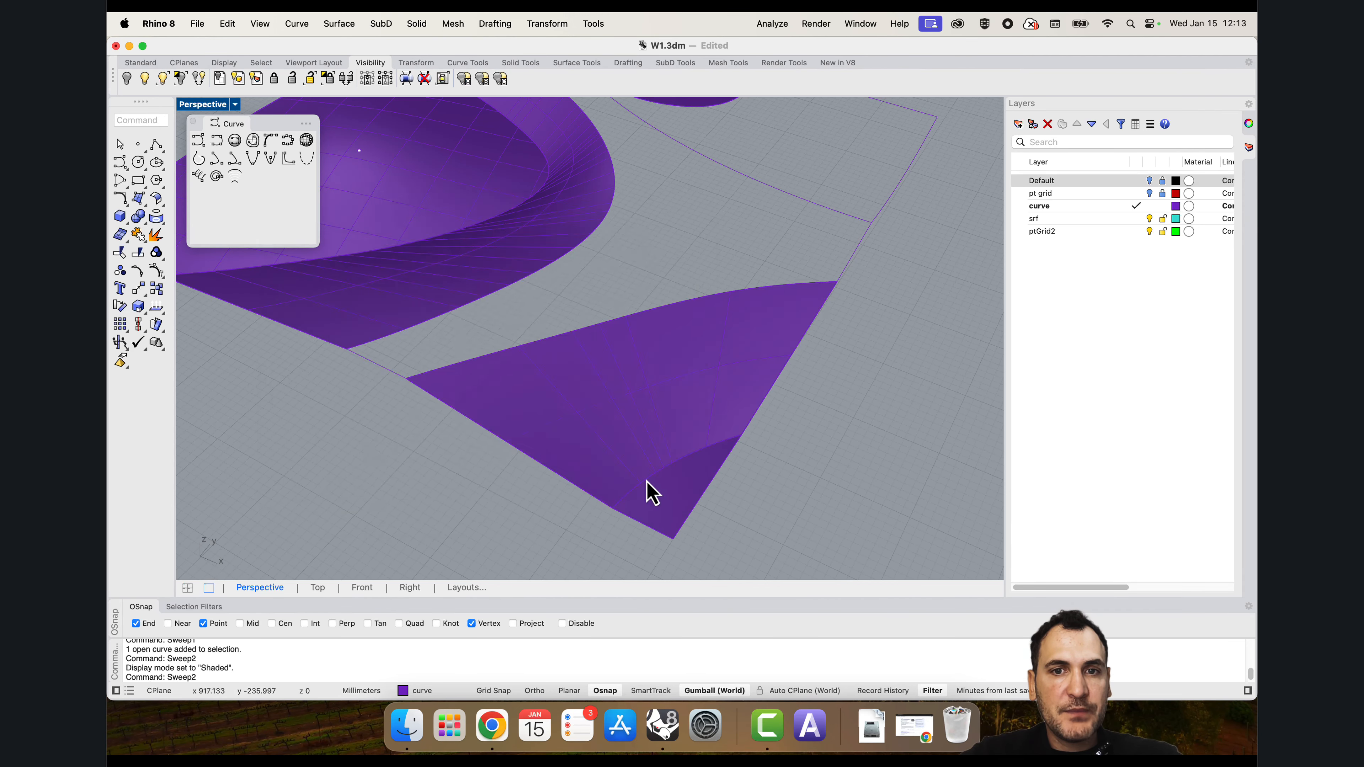
right_drag(644, 486, 715, 417)
right_drag(843, 221, 665, 454)
drag(717, 479, 655, 500)
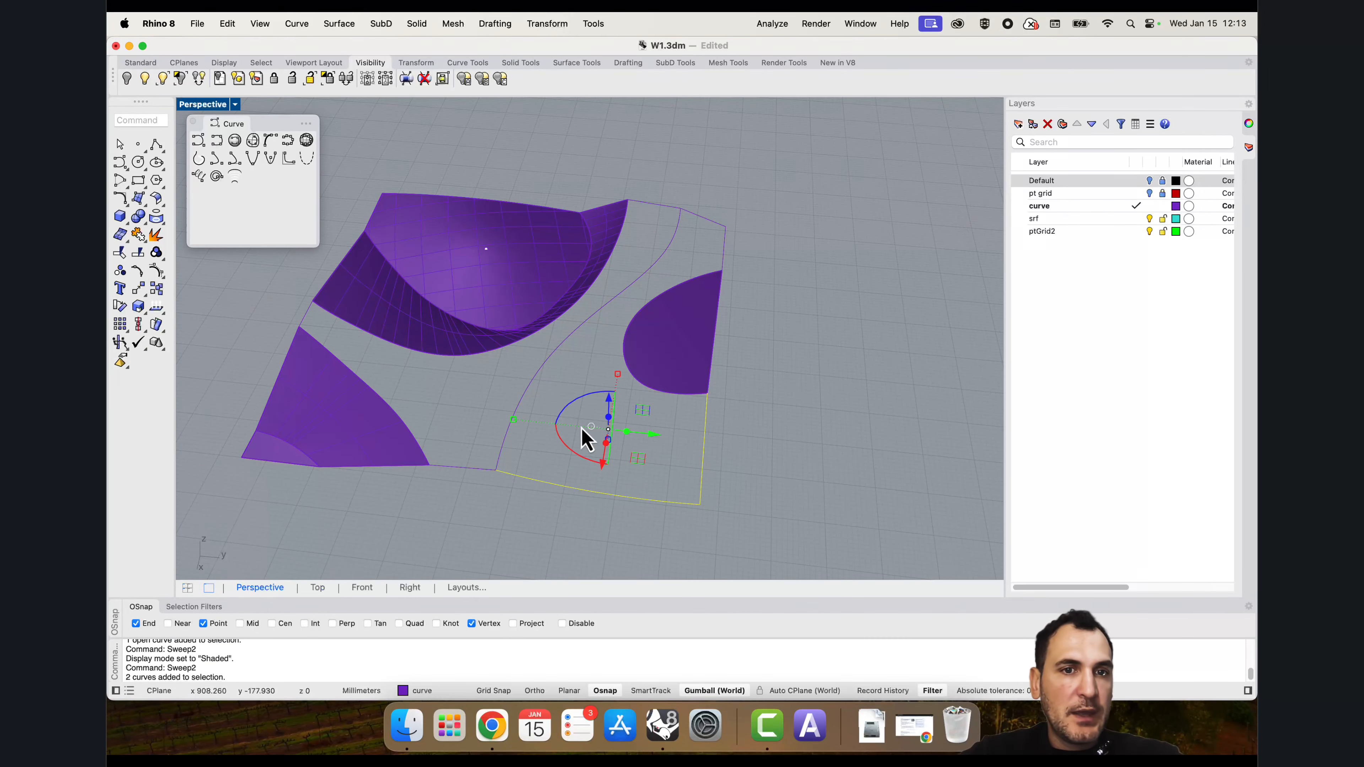
scroll(579, 421, up, 4)
shift+click(549, 336)
shift+click(709, 389)
click(764, 164)
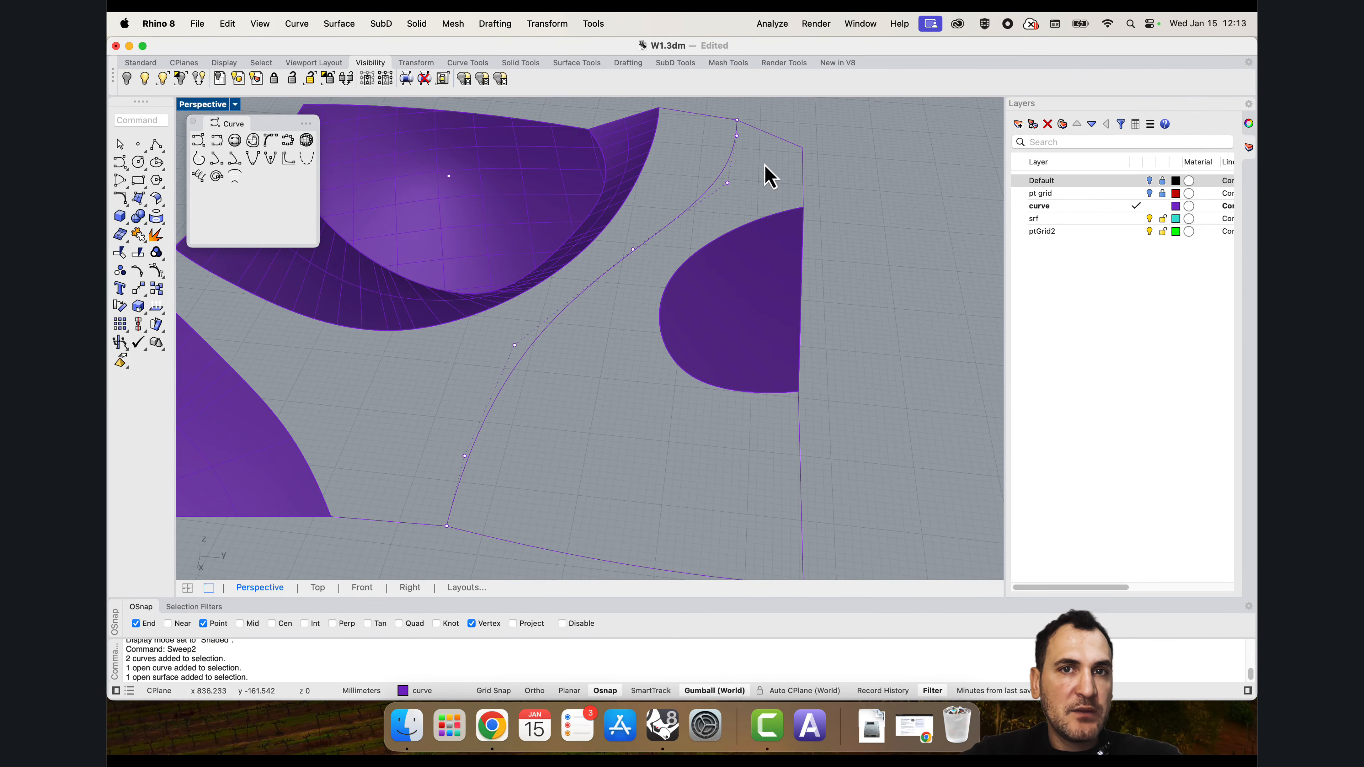
Step: Patch the region around the half-round planar surface, using the S-shaped curve, the outer border segments and the half-round surface's curved edge
scroll(816, 223, down, 5)
right_drag(821, 231, 774, 222)
text(patch)
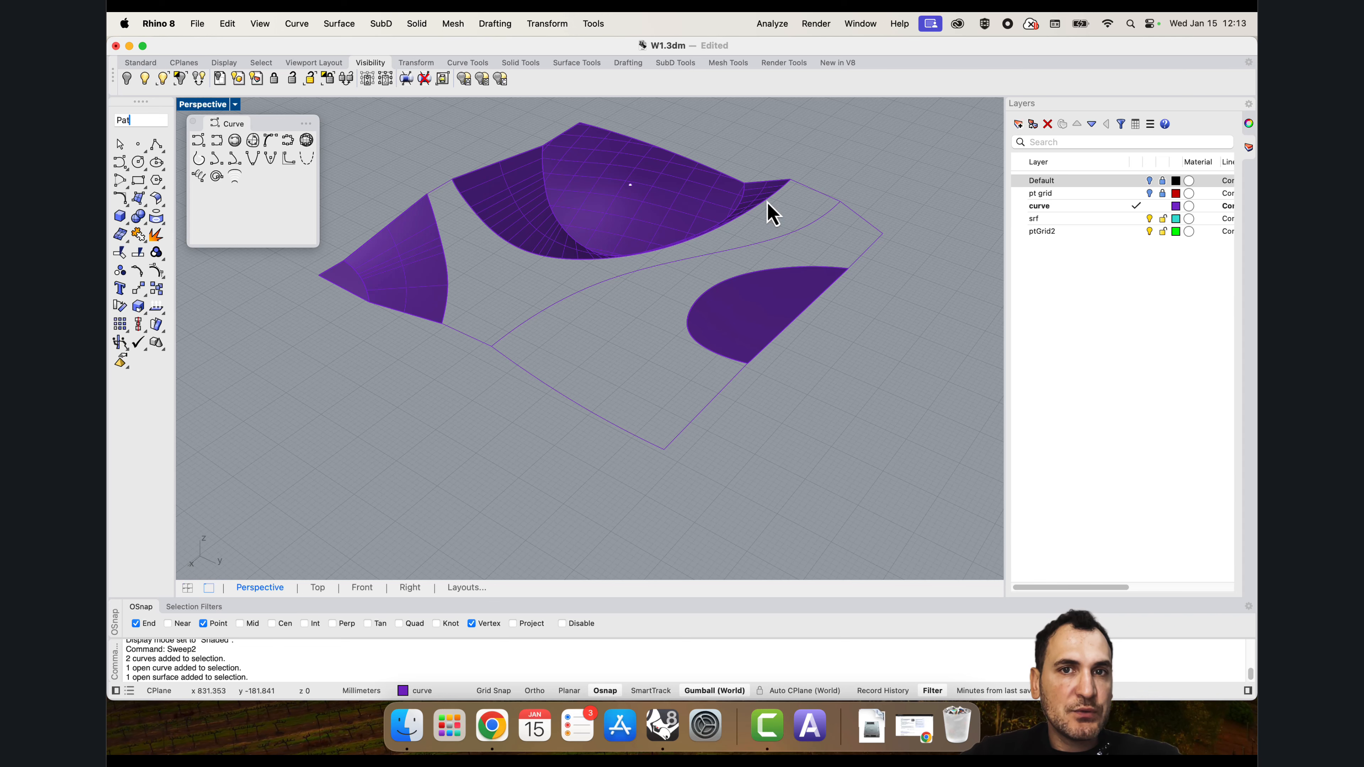
key(Return)
click(868, 222)
click(822, 219)
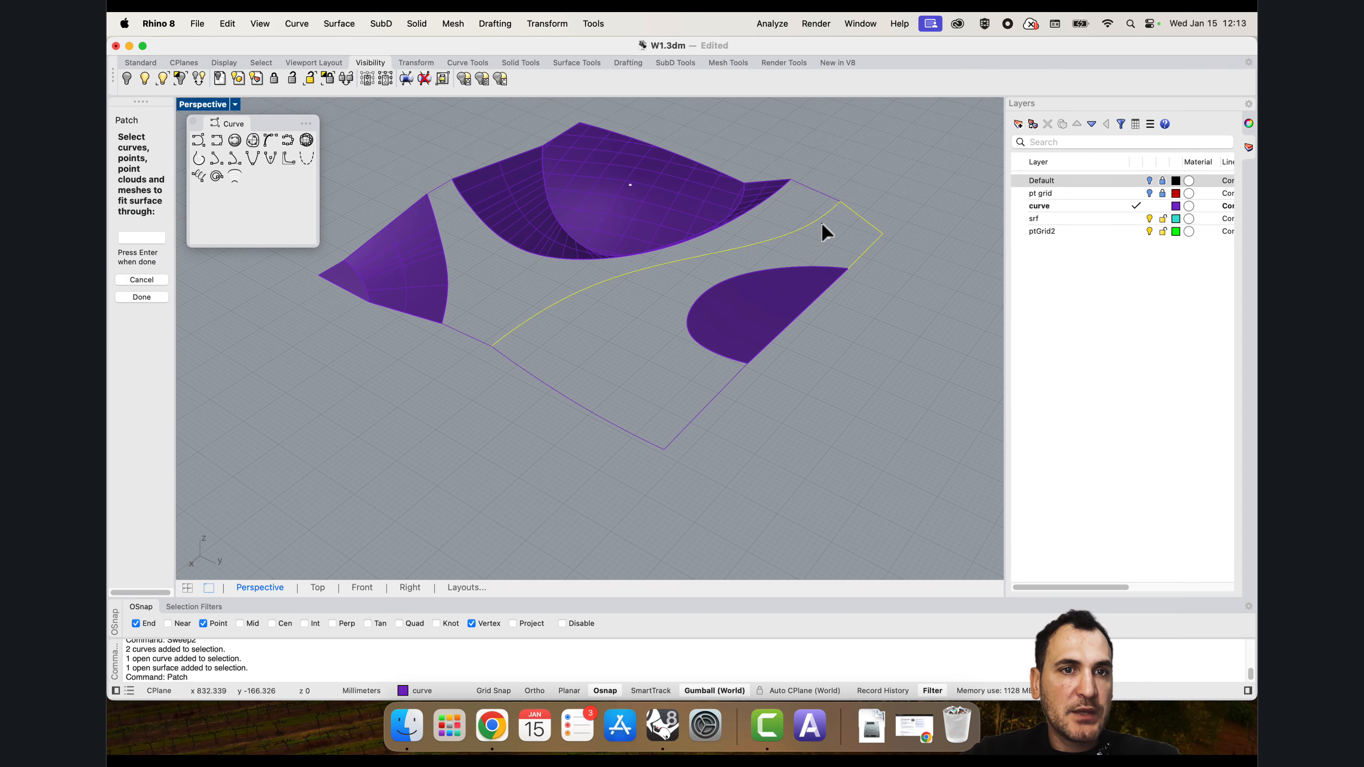
click(823, 268)
click(880, 298)
click(629, 431)
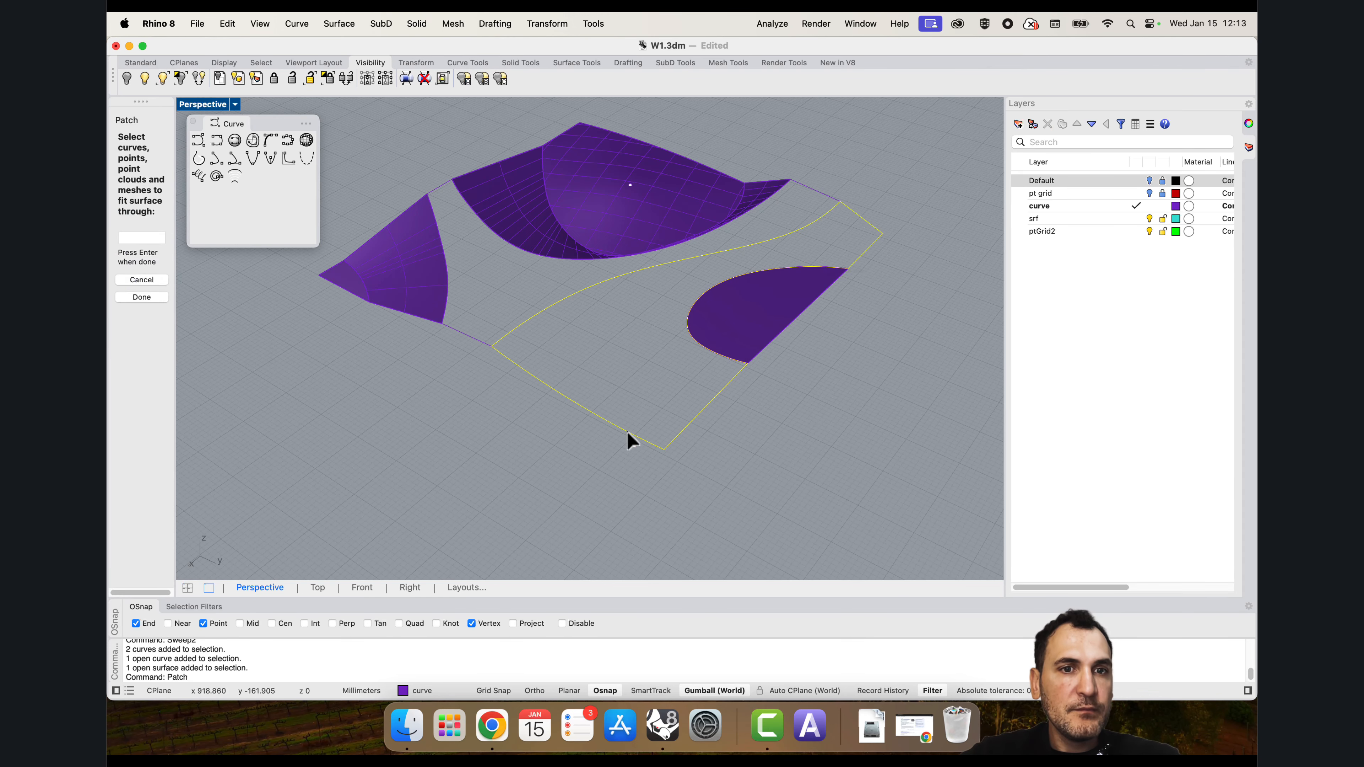
key(Return)
click(1120, 304)
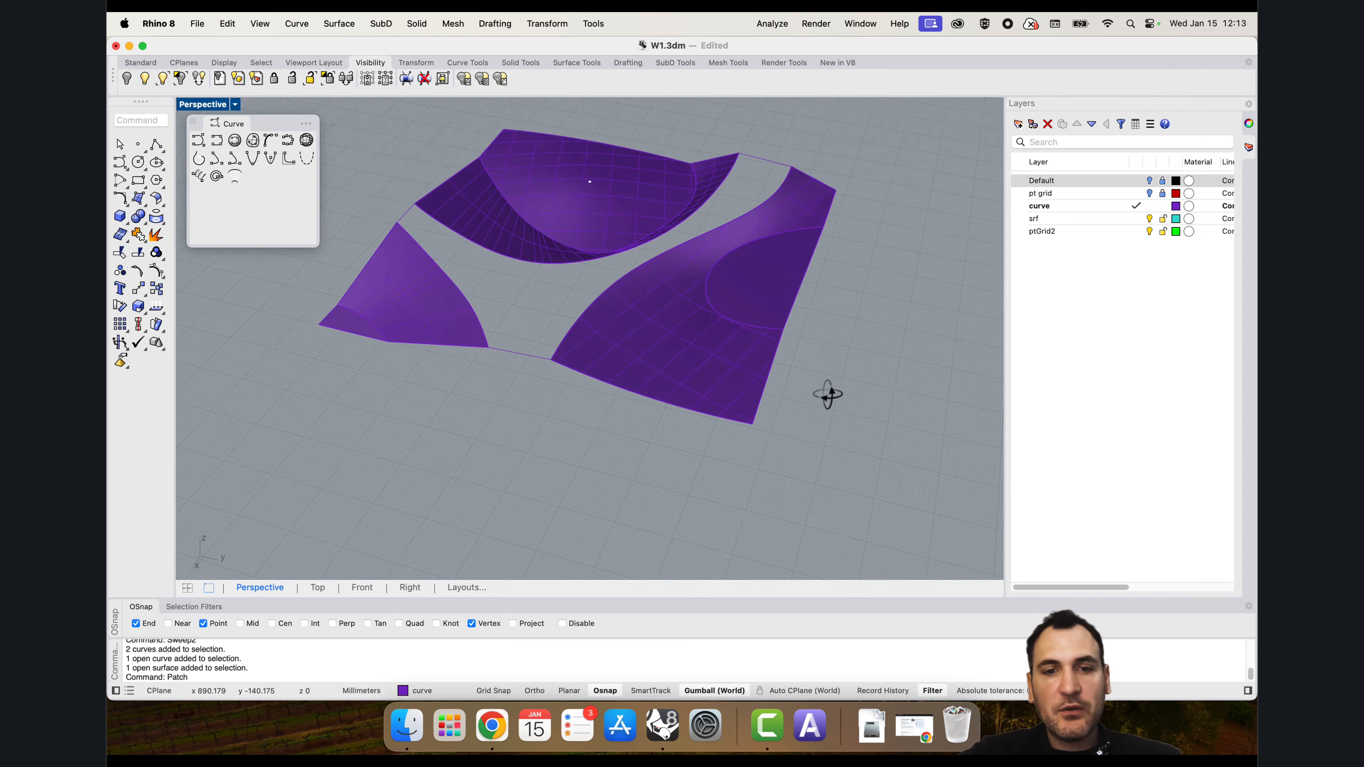
right_drag(828, 392, 698, 406)
click(596, 423)
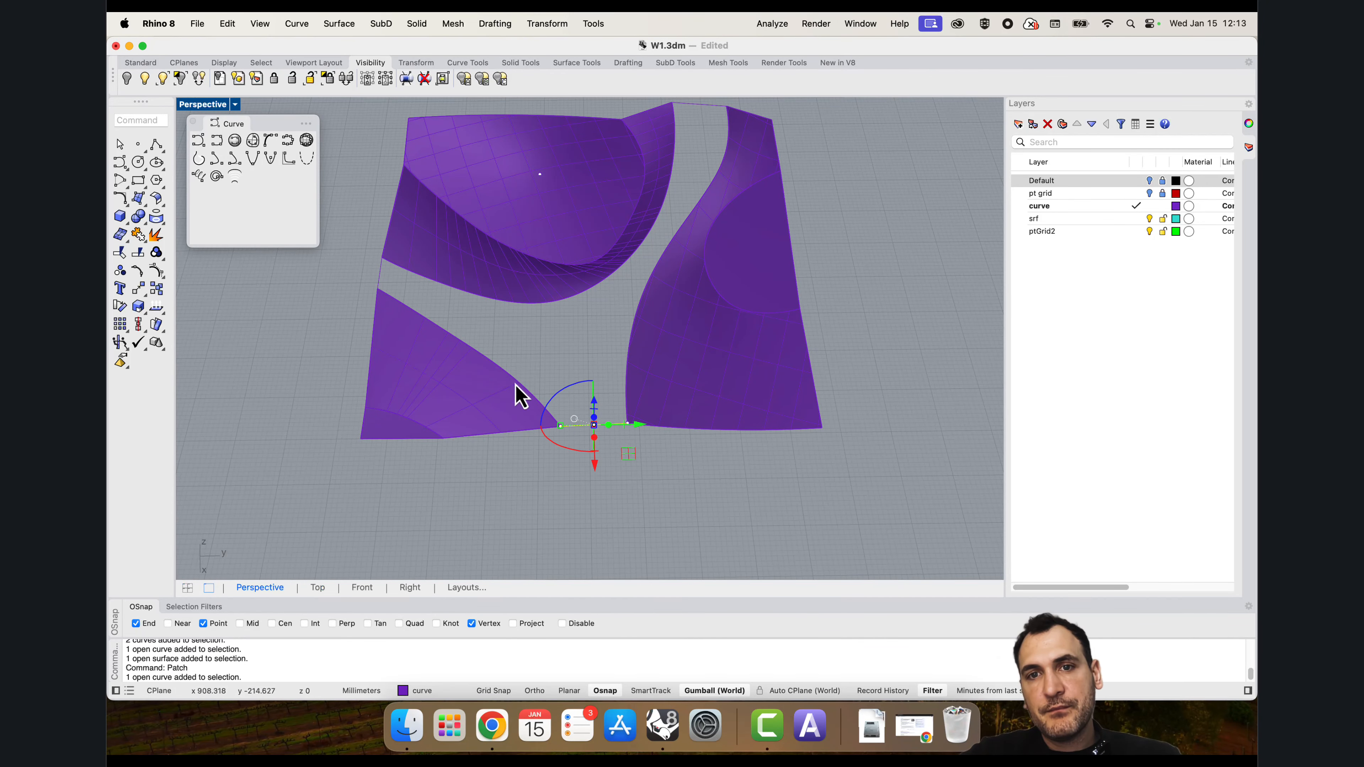
click(517, 371)
click(559, 399)
click(534, 295)
click(534, 326)
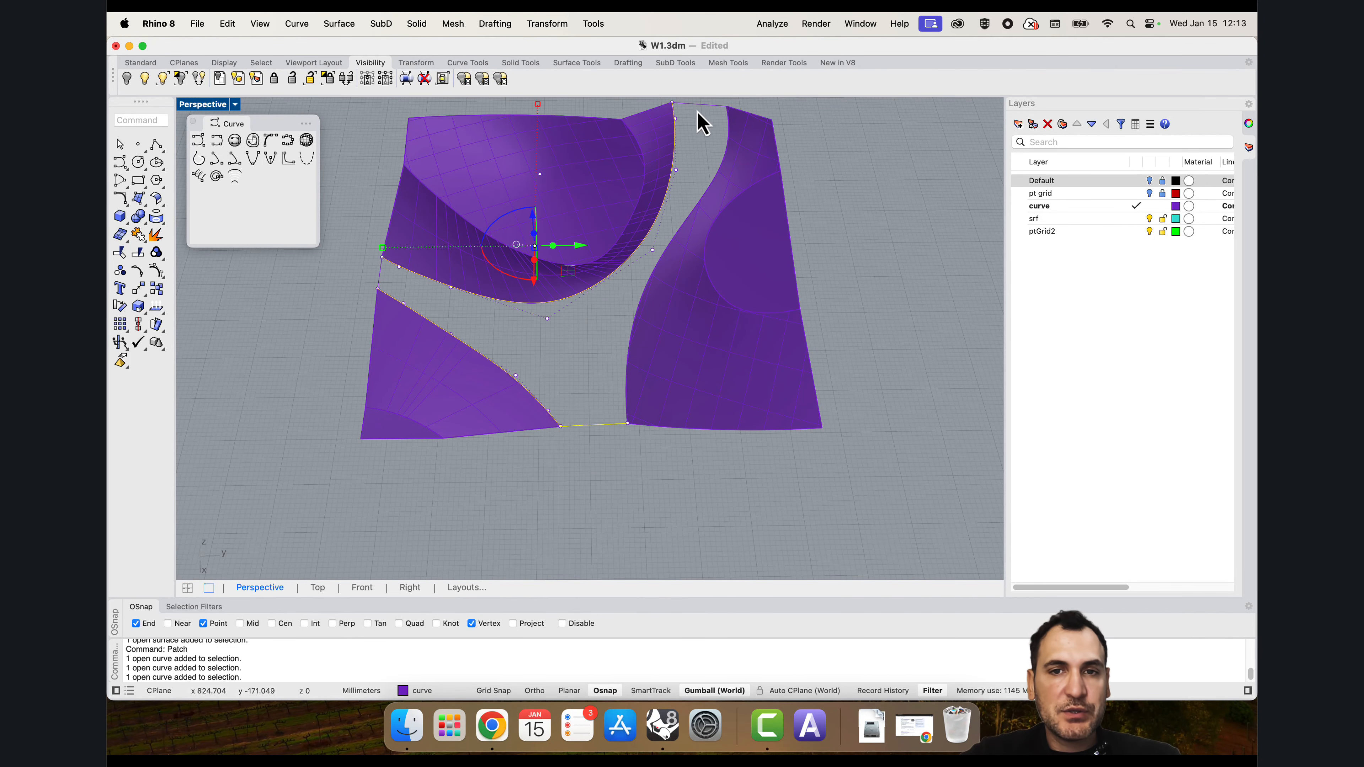
click(724, 137)
Step: Patch the remaining gap between the bowl, corner and S-curve surfaces, using their three facing curves and the three short border segments
click(728, 137)
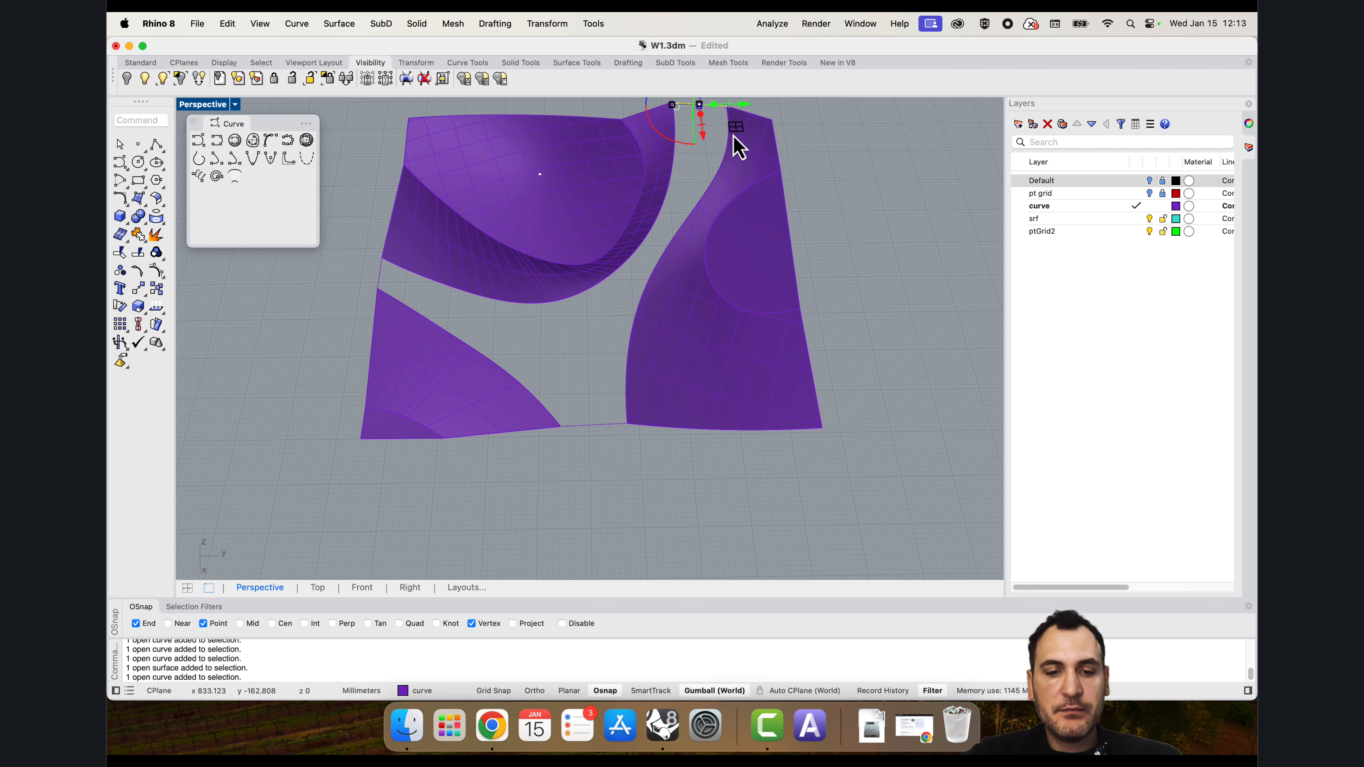
click(724, 183)
click(784, 210)
click(671, 194)
click(731, 223)
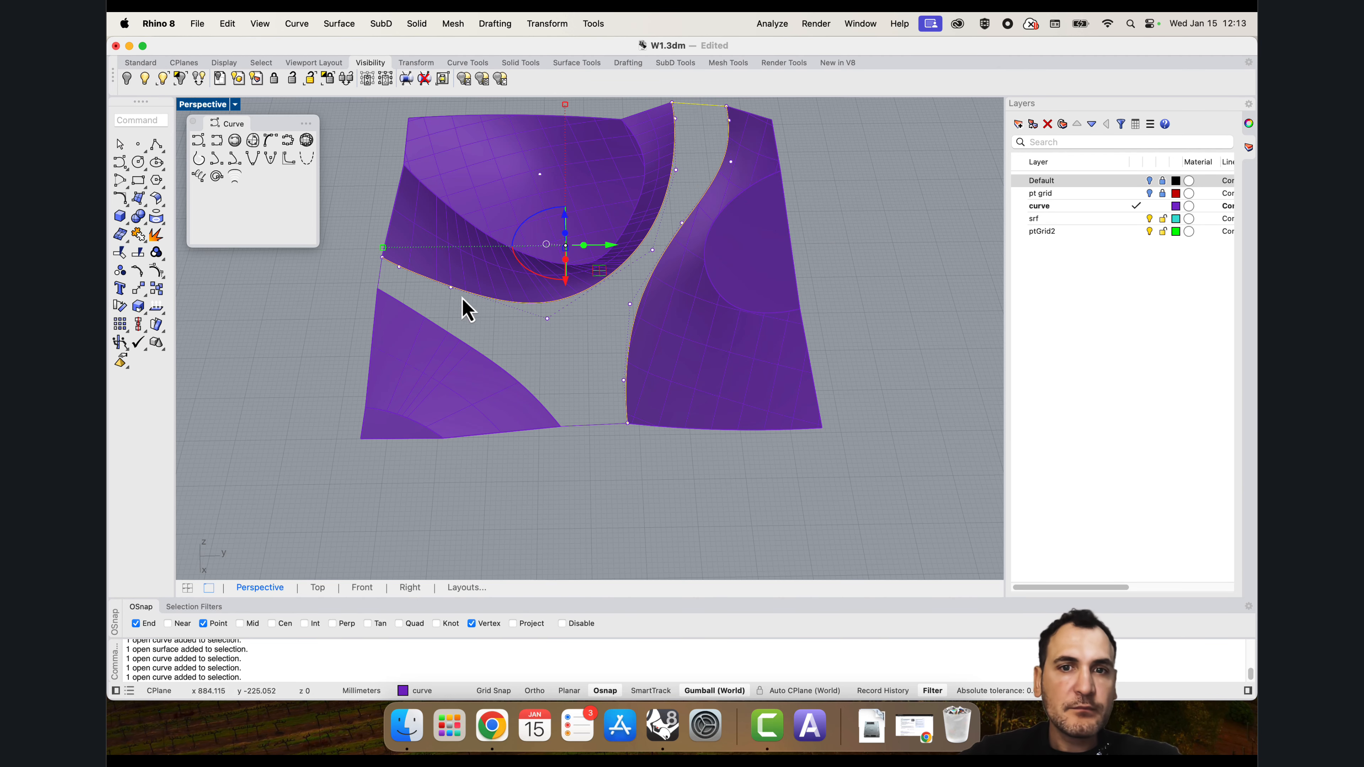
click(381, 283)
click(427, 322)
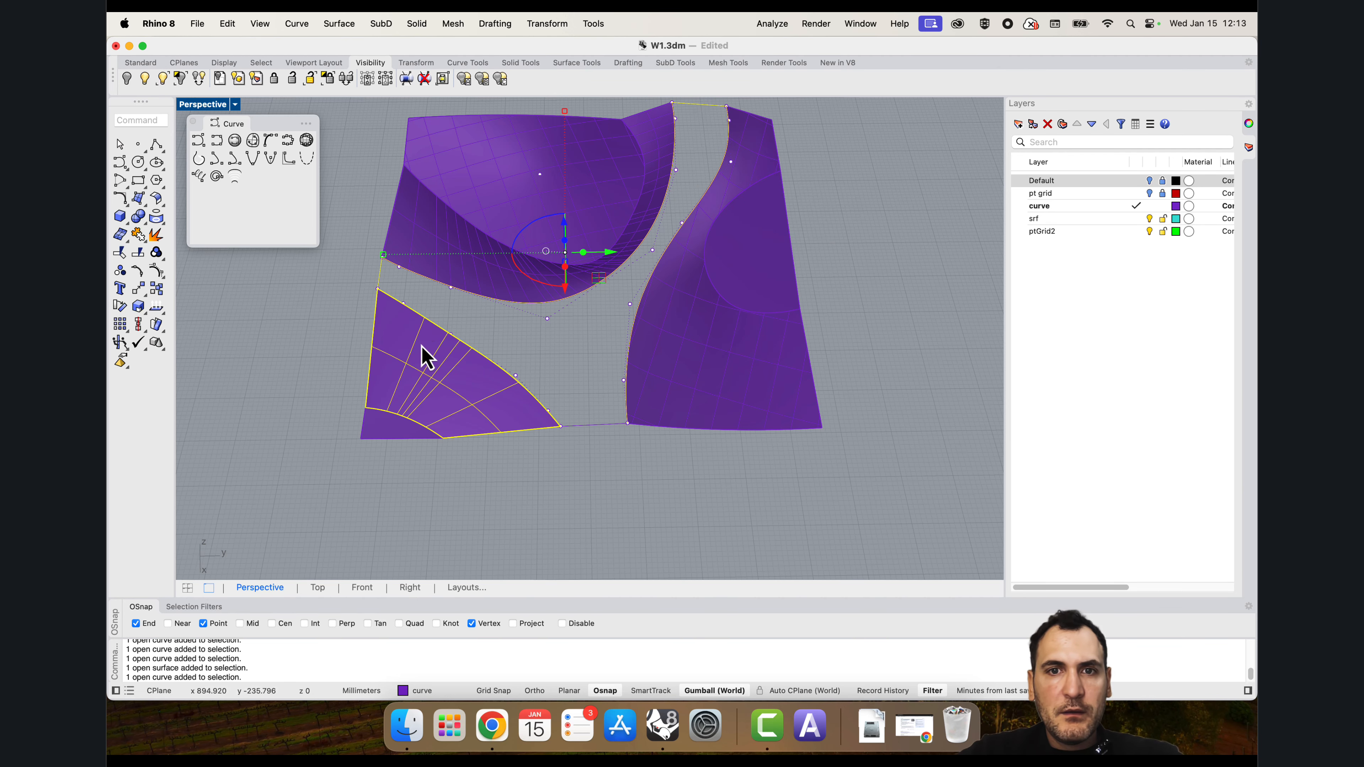
click(414, 363)
right_drag(584, 436, 676, 460)
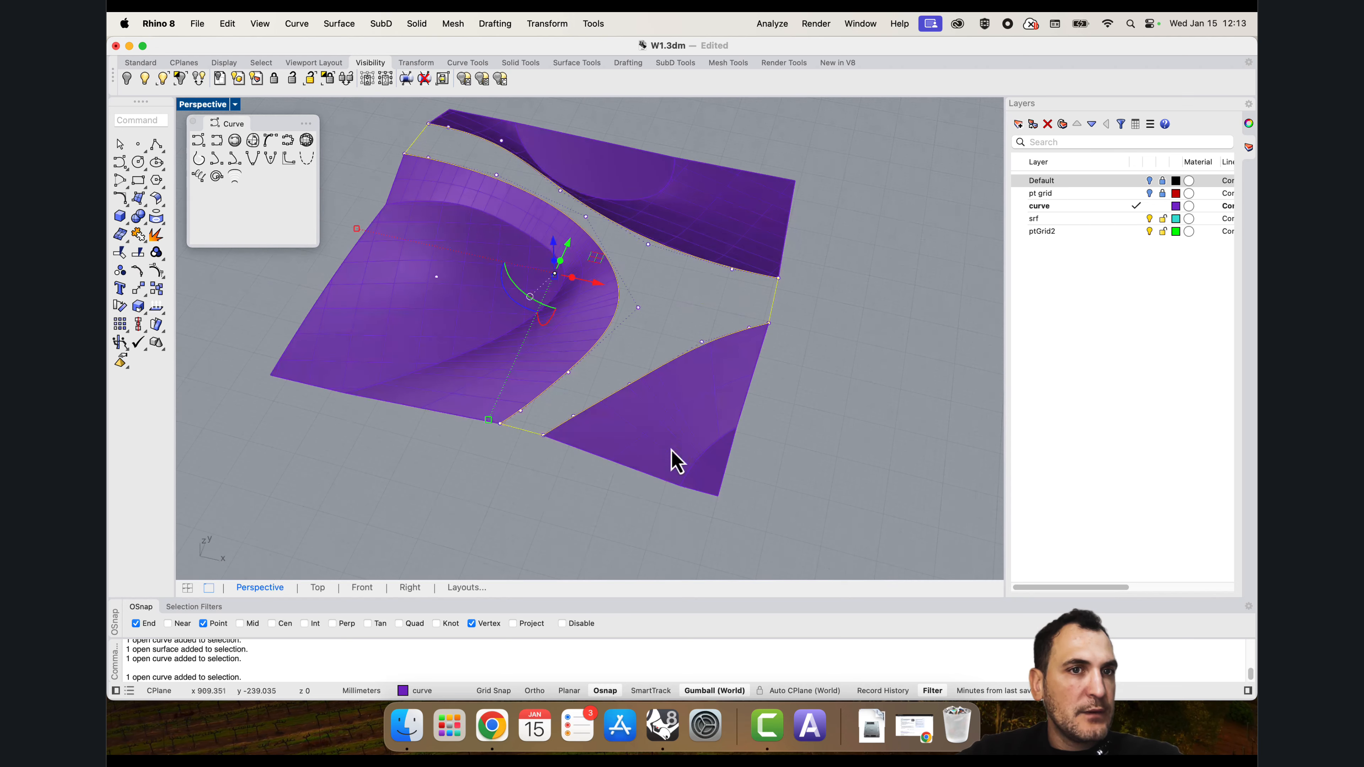
right_drag(707, 378, 779, 407)
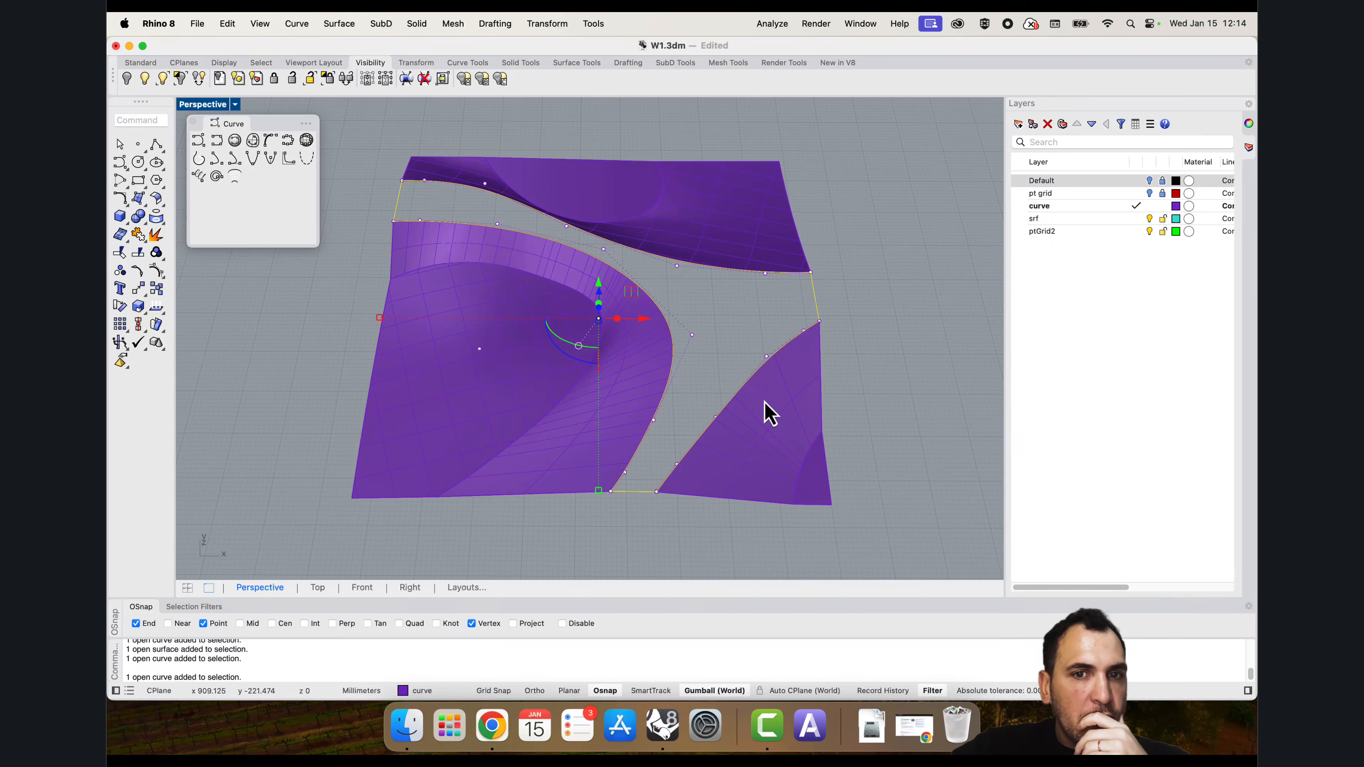
text(pat)
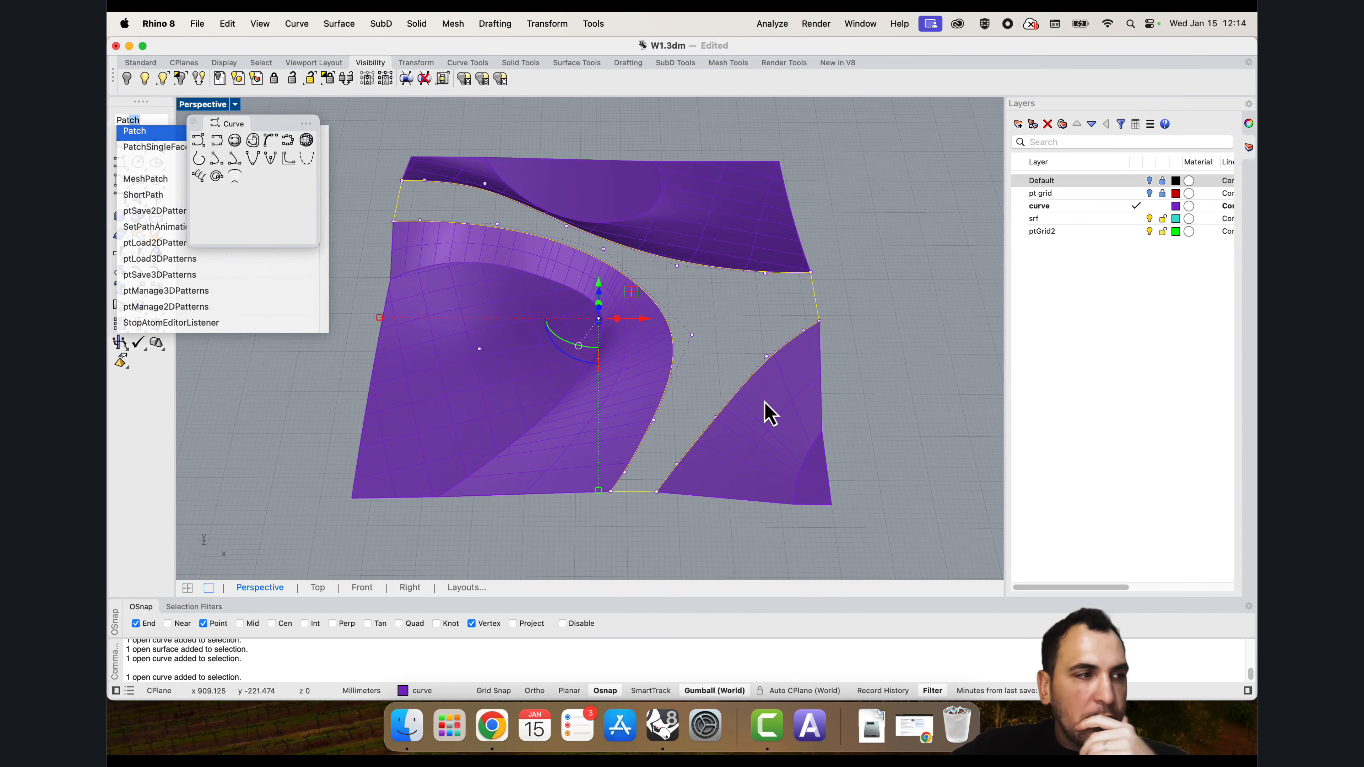
key(Return)
click(1131, 303)
Step: Set the Perspective viewport to Rendered display and inspect the completed relief from above and from the side
right_drag(1013, 320, 837, 322)
click(218, 104)
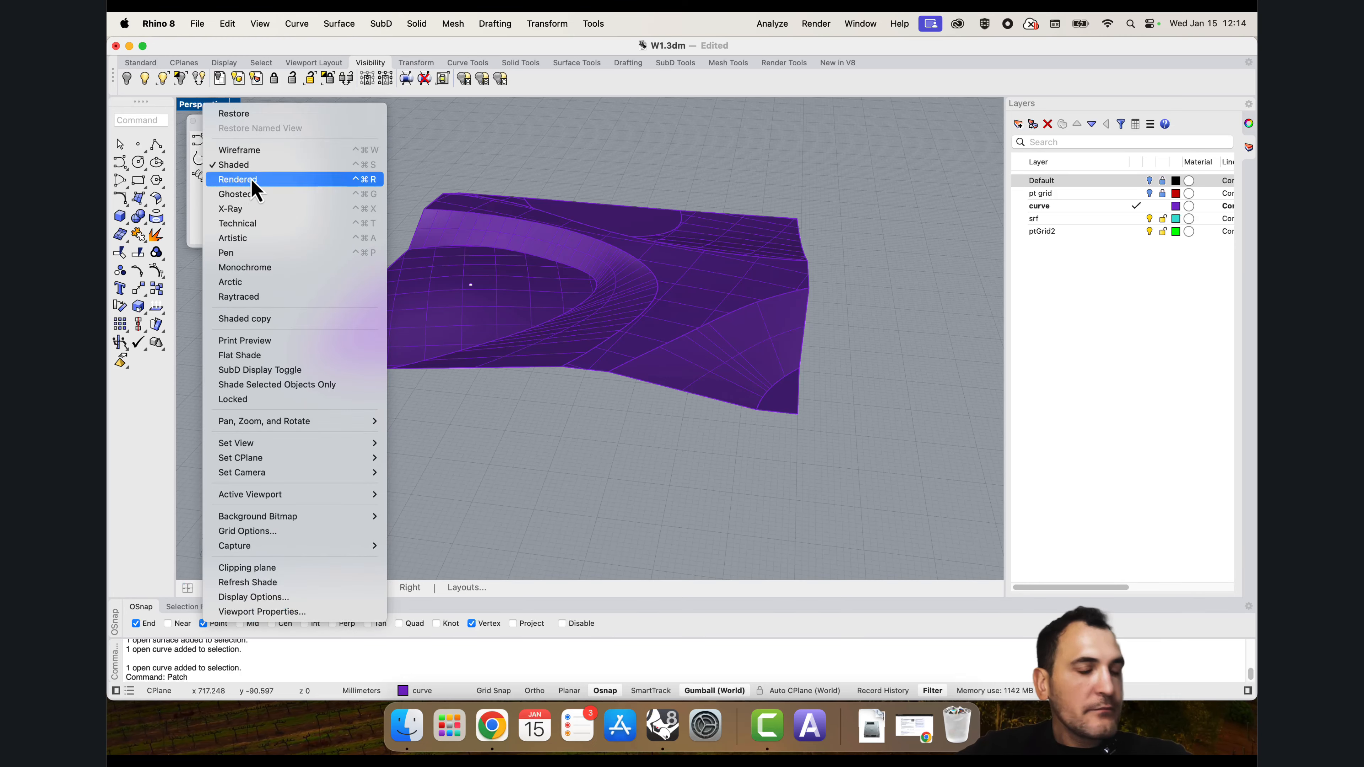
click(252, 181)
mouse_move(677, 334)
right_down()
mouse_move(623, 247)
mouse_move(513, 252)
mouse_move(653, 248)
mouse_move(649, 352)
mouse_move(695, 318)
right_up()
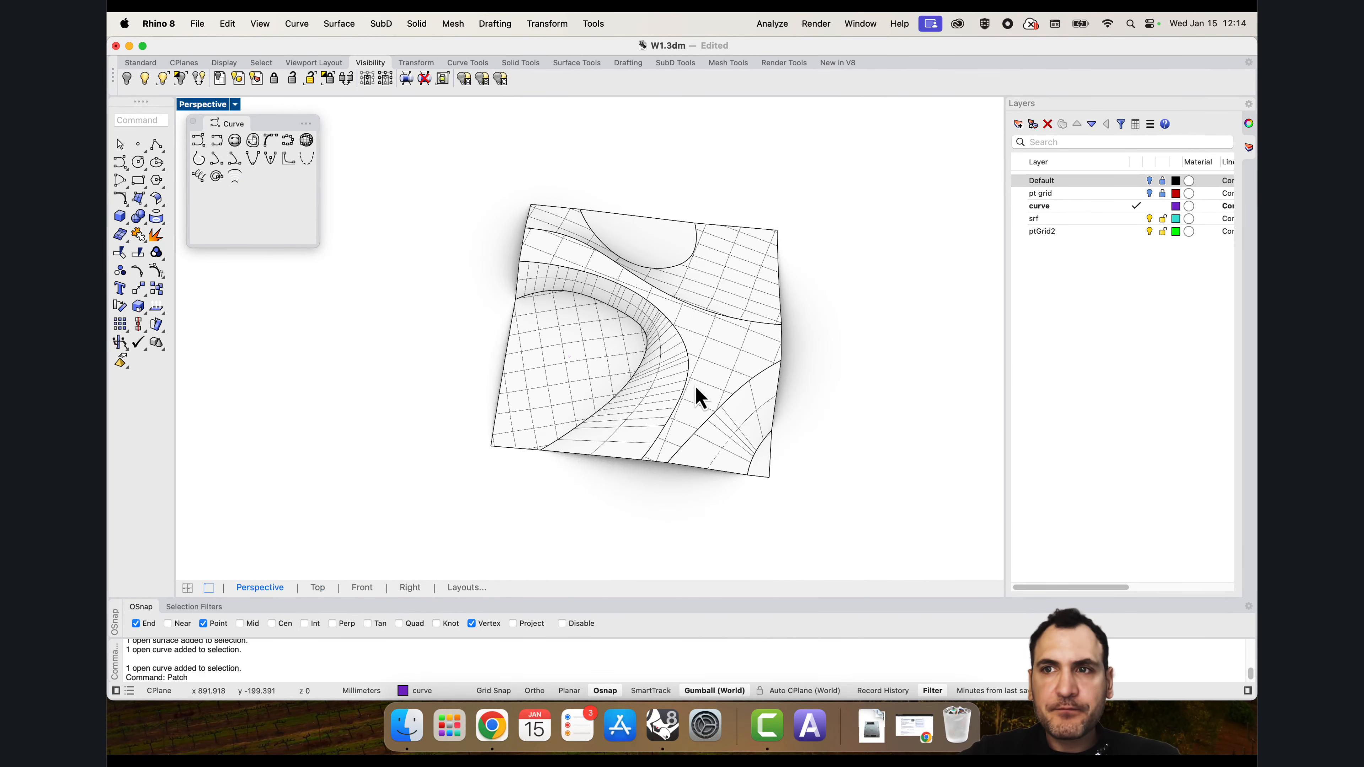
right_drag(698, 398, 741, 300)
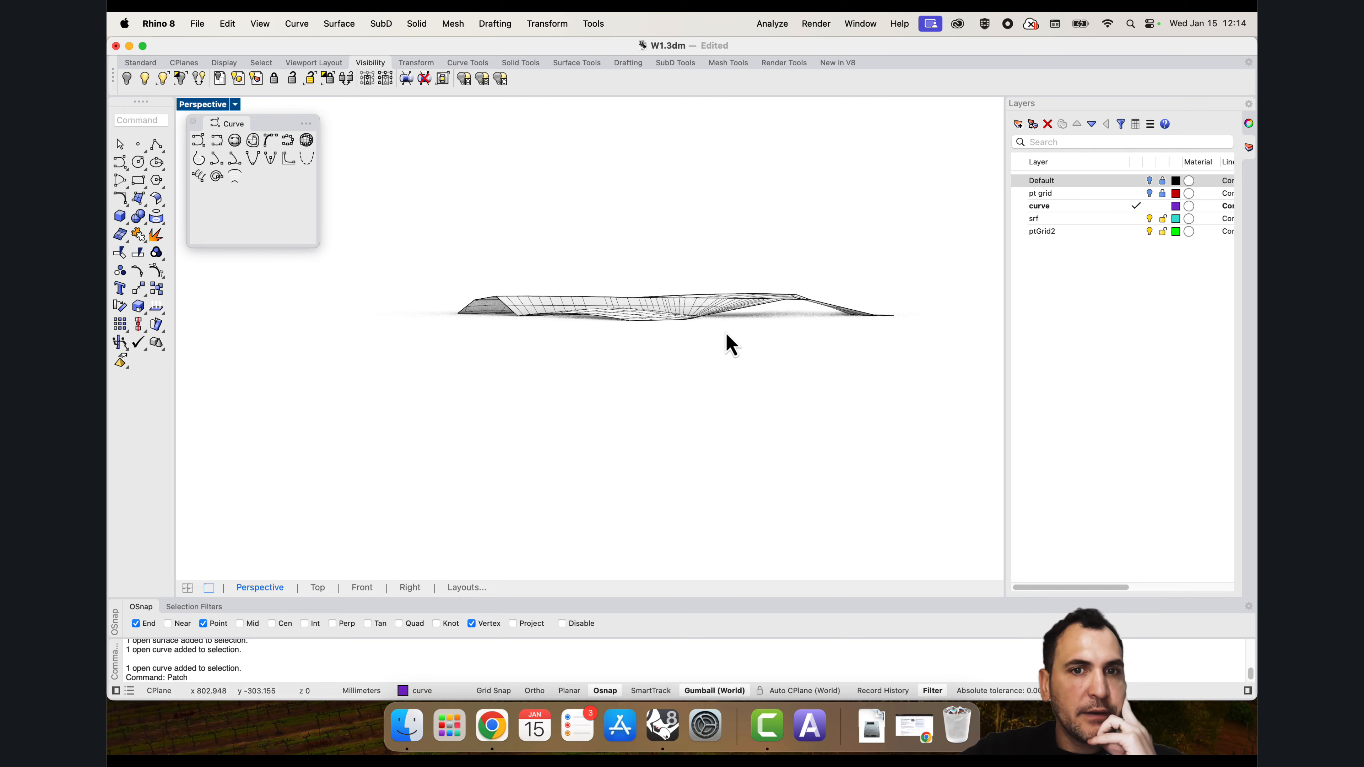
right_drag(726, 336, 629, 348)
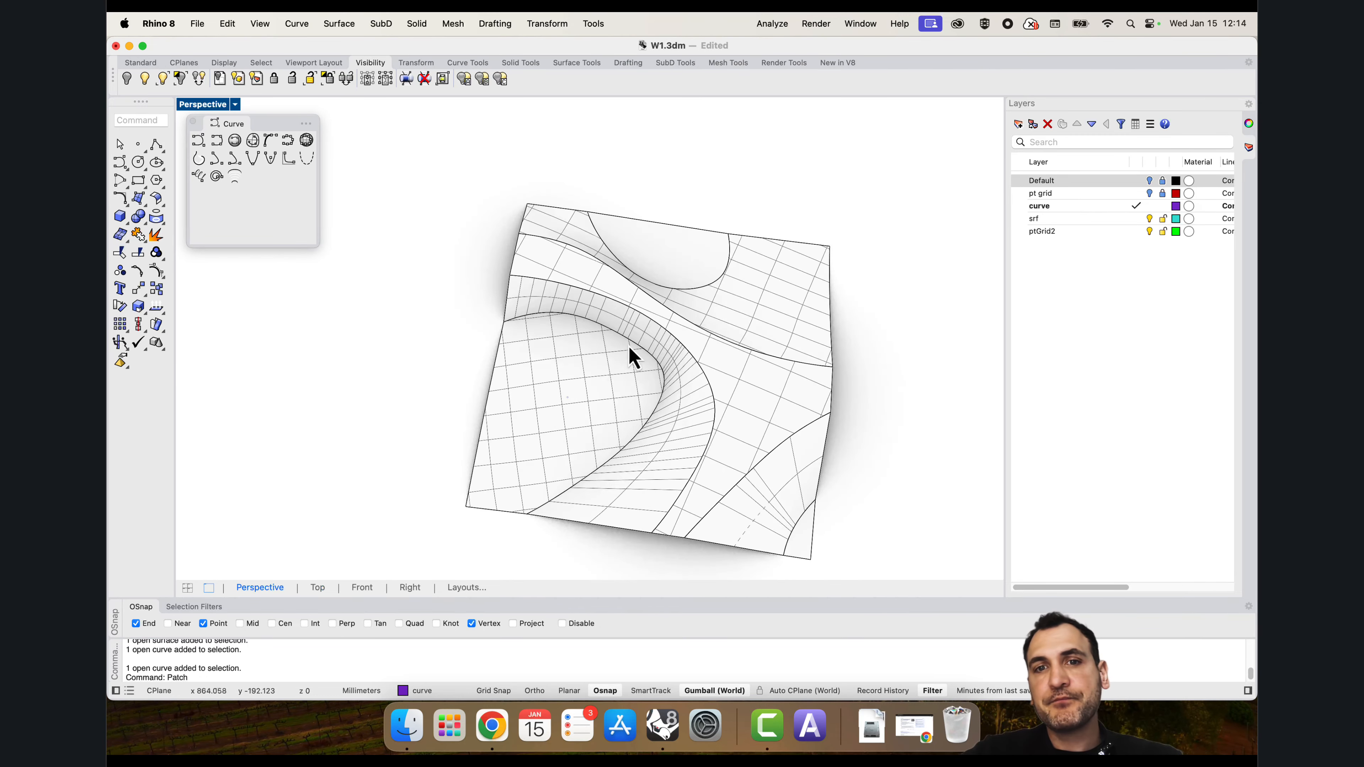
Step: Show all hidden objects and turn on the Default layer
text(show)
key(Return)
scroll(630, 322, down, 2)
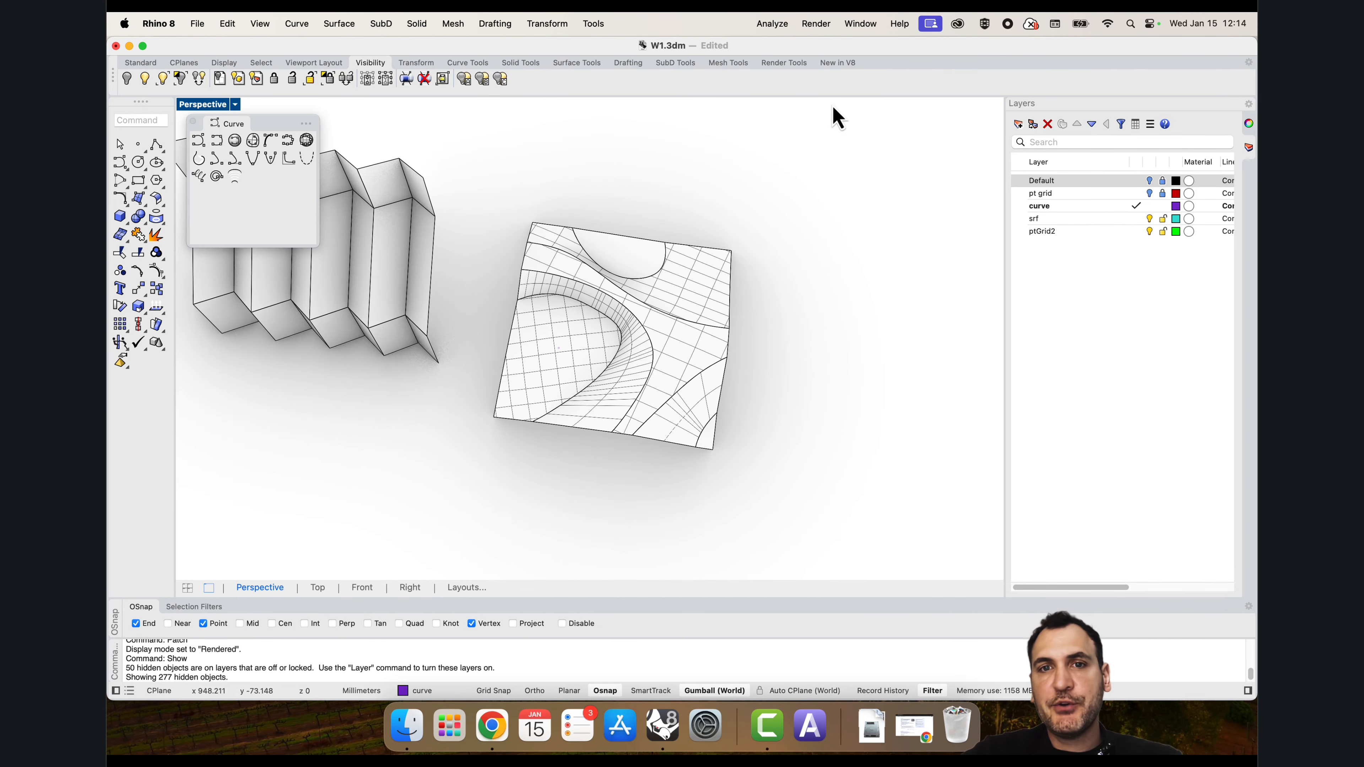
click(1149, 182)
Step: Unlock the Default layer and move the reference photo out from under the relief model to sit beside it along X
scroll(661, 230, down, 2)
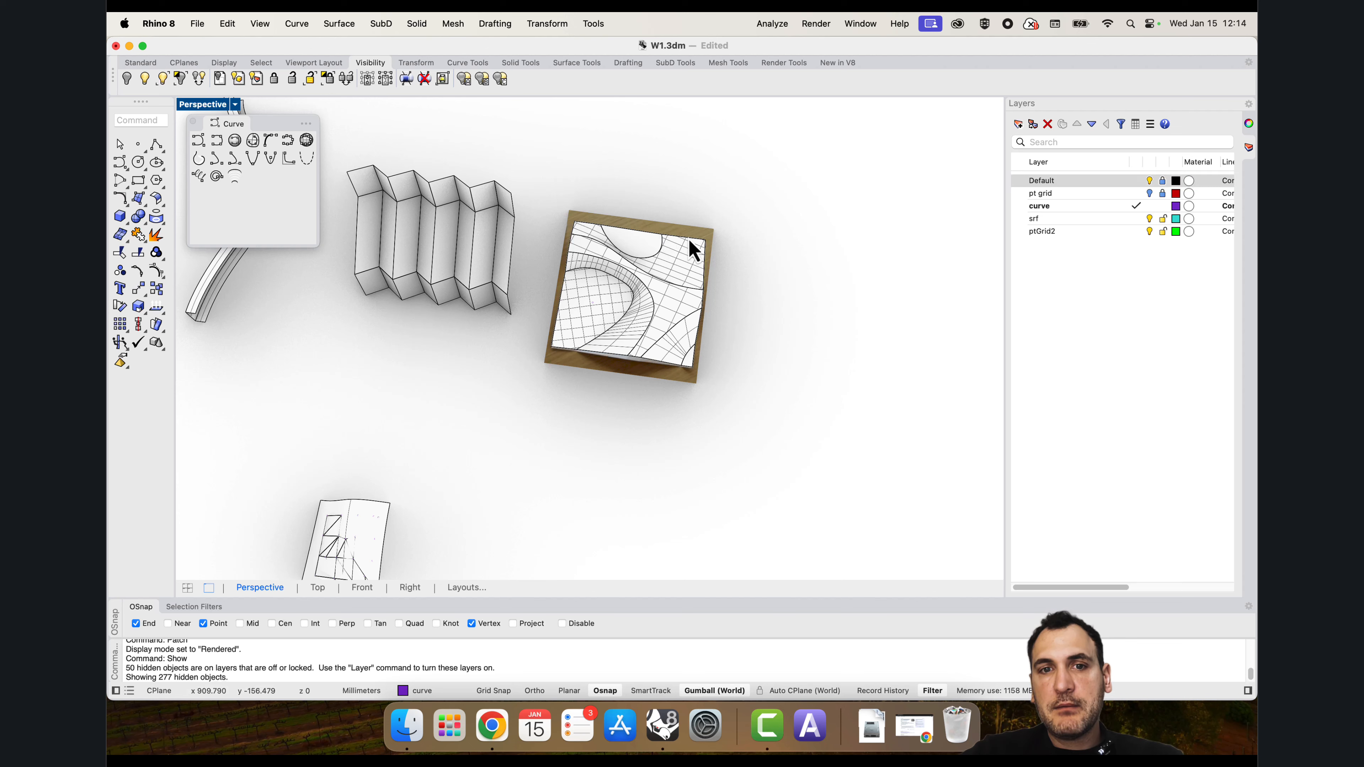
click(1163, 182)
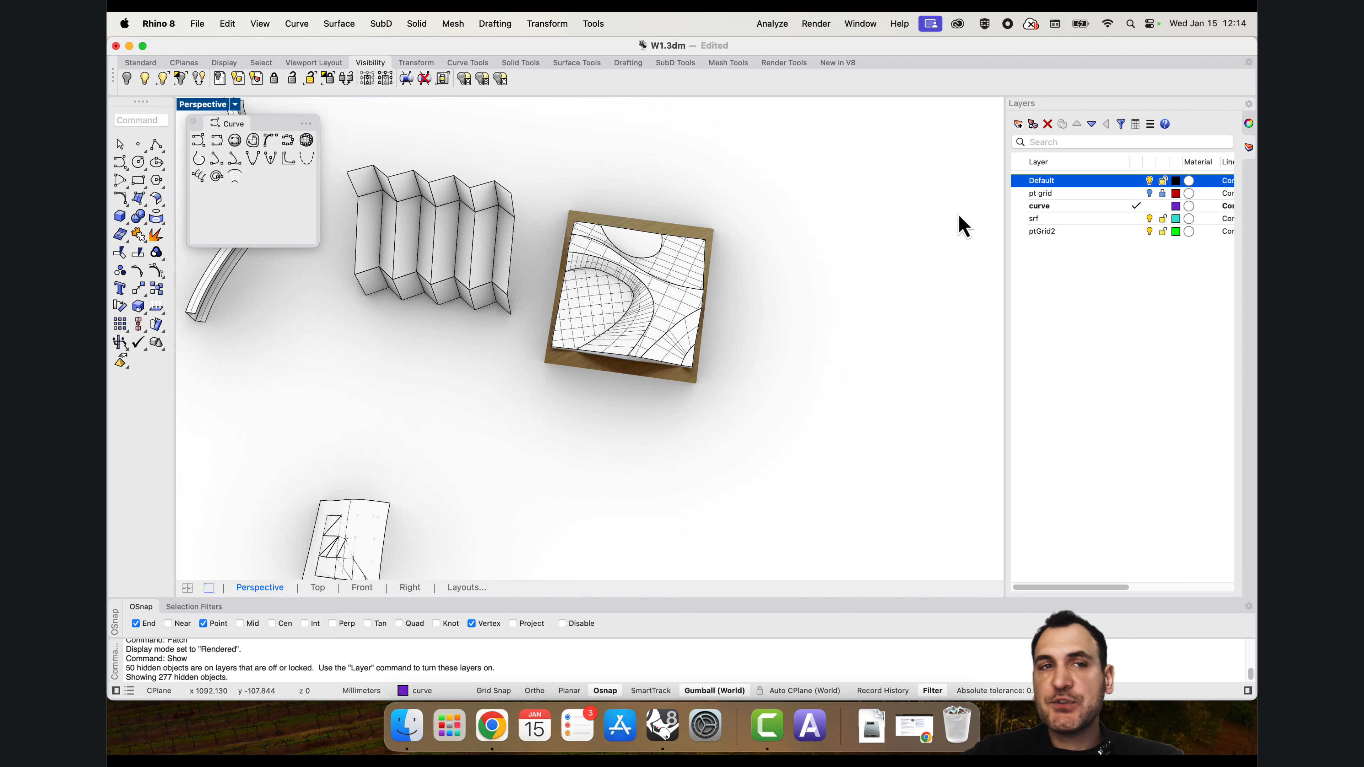
click(701, 373)
drag(694, 306, 842, 337)
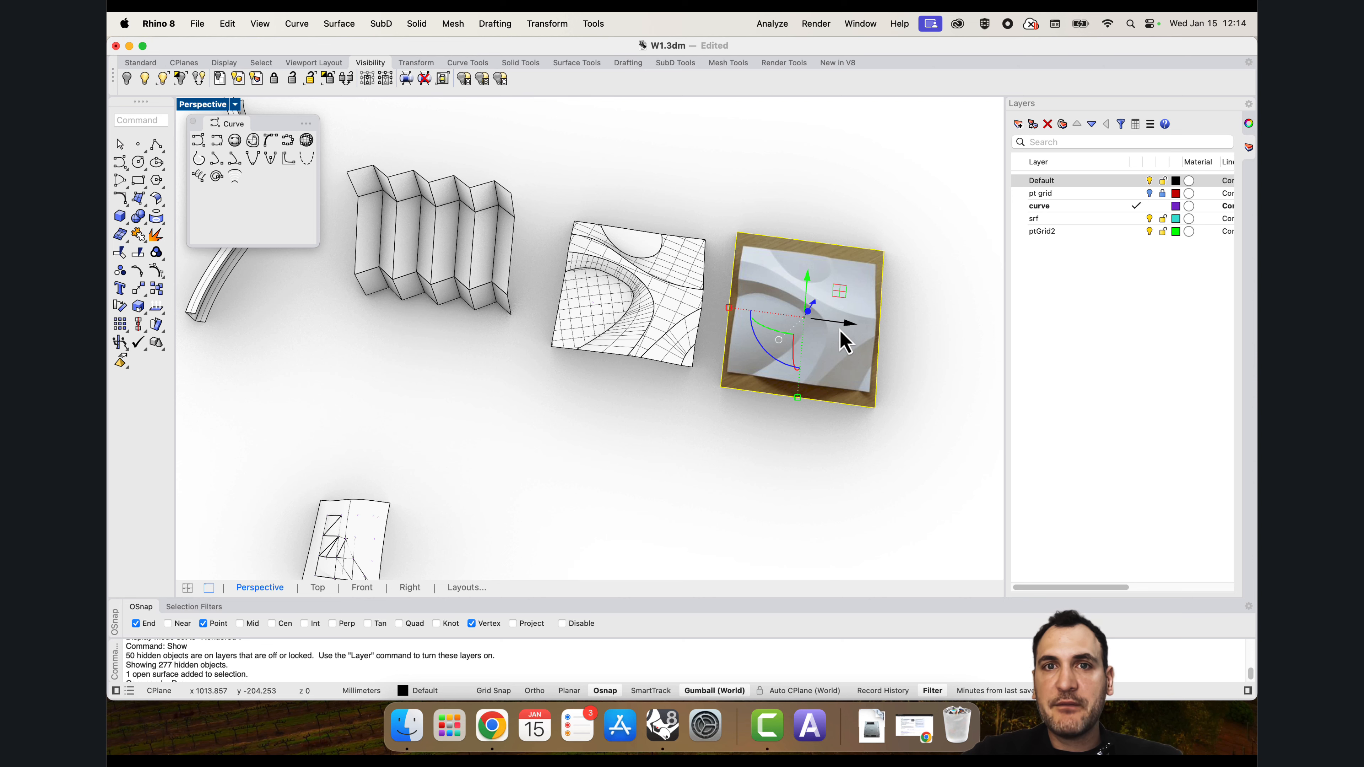
Step: Switch to the Top view in Rendered display and compare the relief model with the reference photo
double_click(188, 106)
double_click(188, 108)
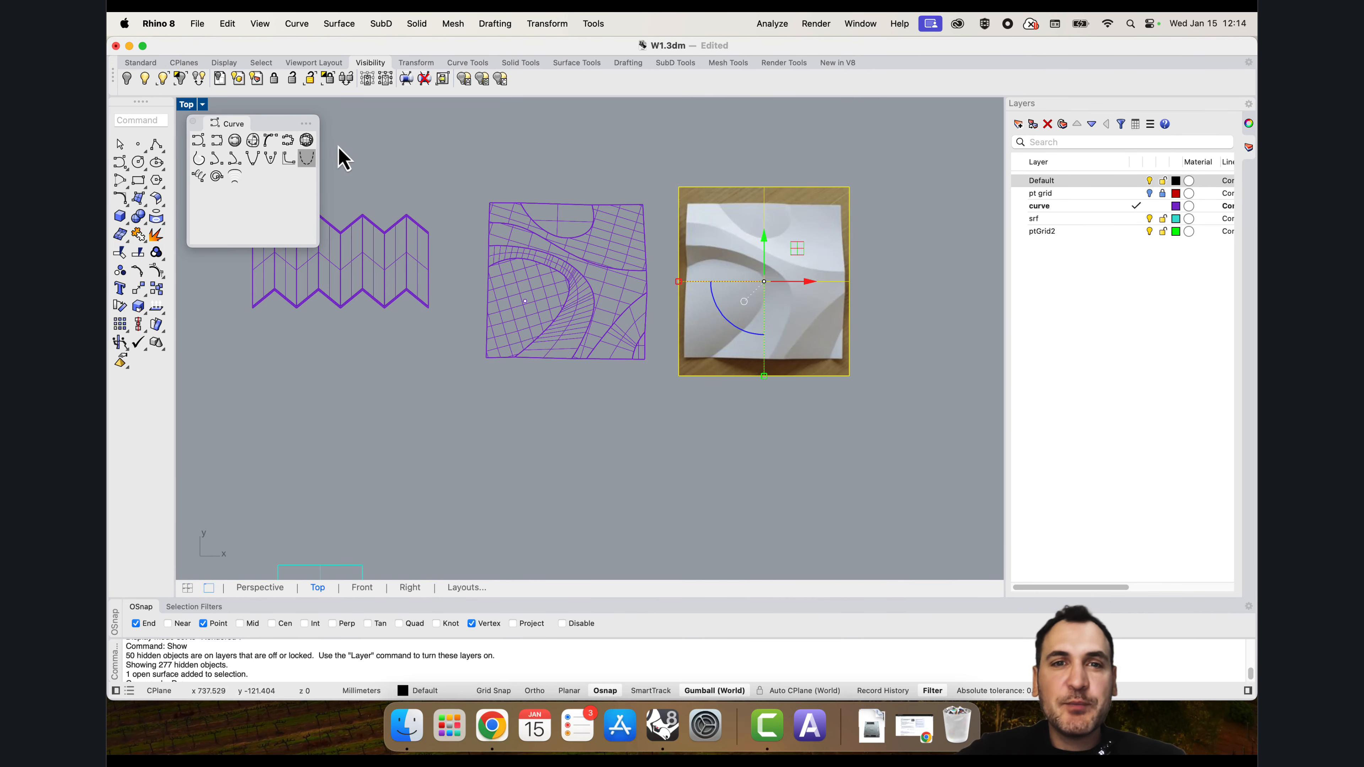
scroll(675, 216, up, 3)
click(634, 174)
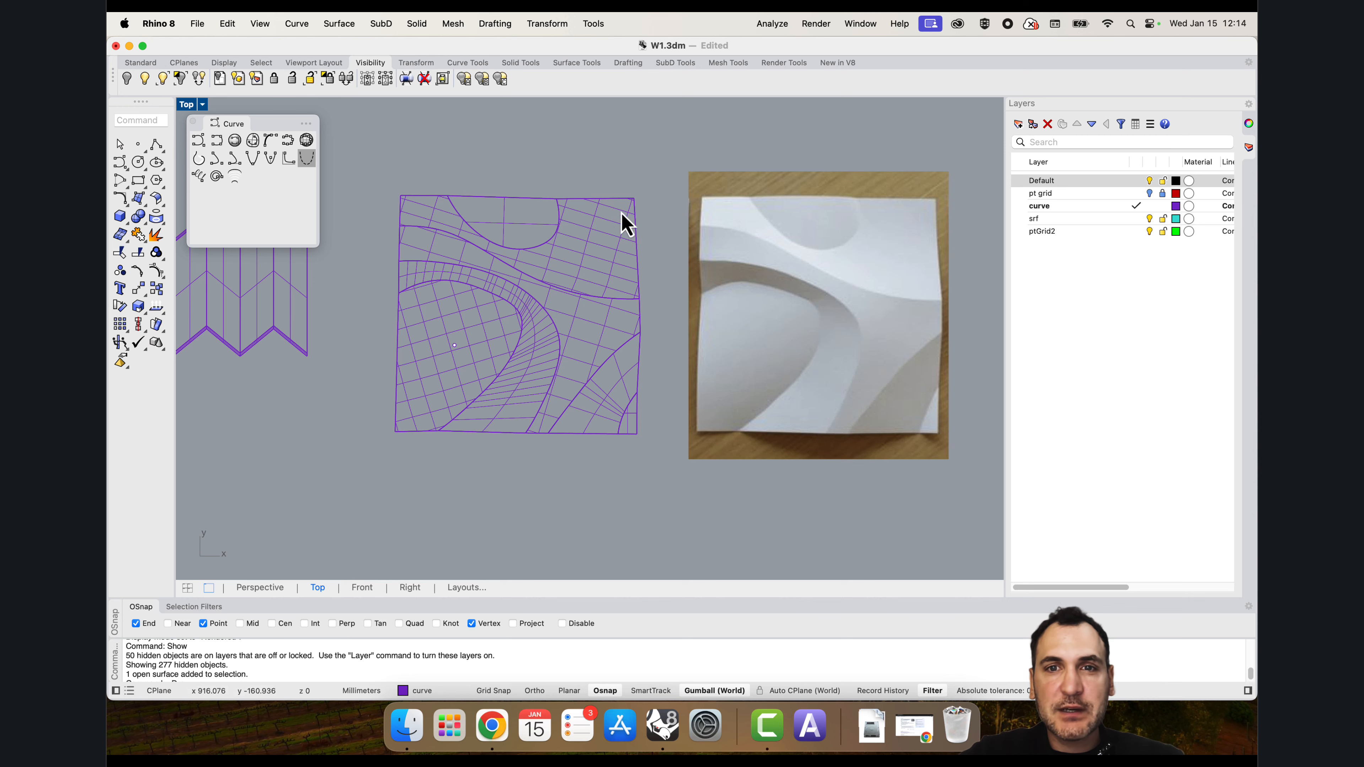
click(189, 105)
click(251, 195)
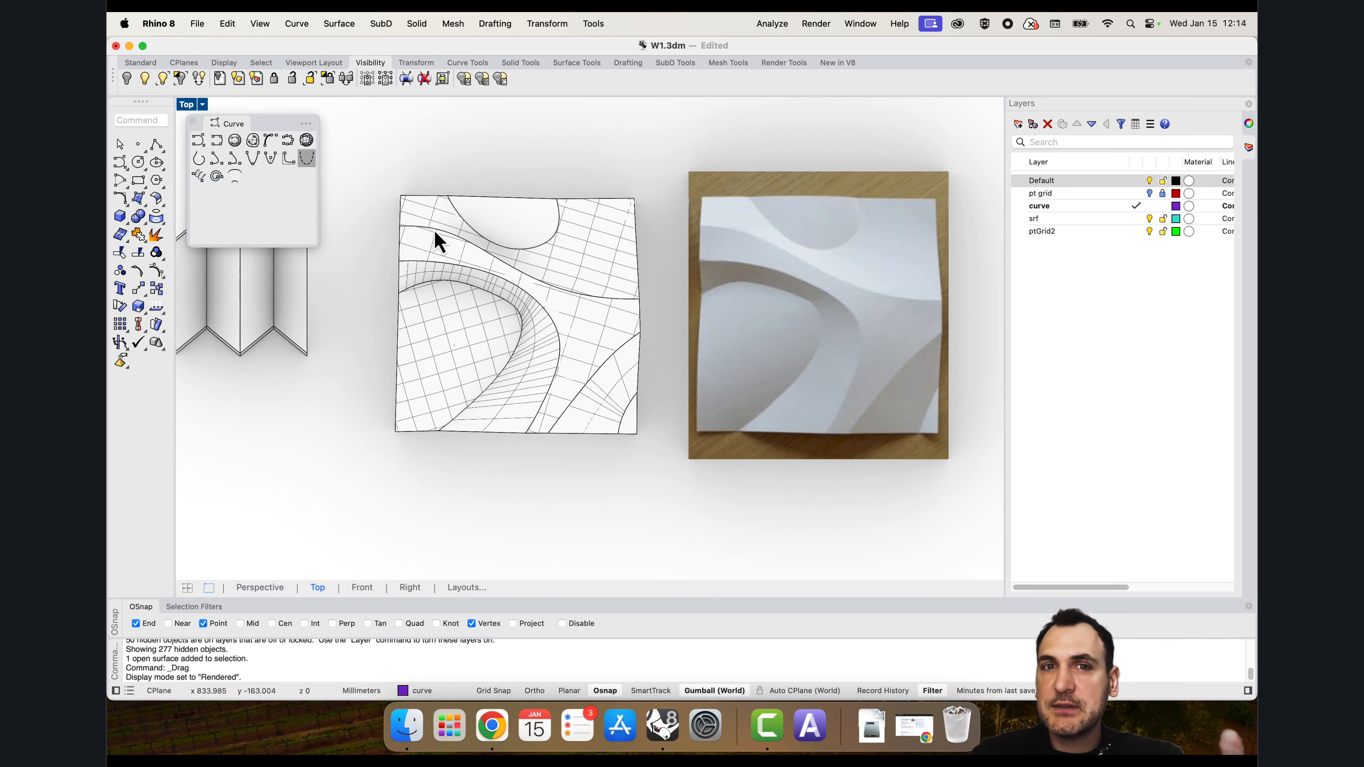
scroll(634, 312, up, 2)
scroll(634, 309, down, 3)
scroll(628, 301, up, 2)
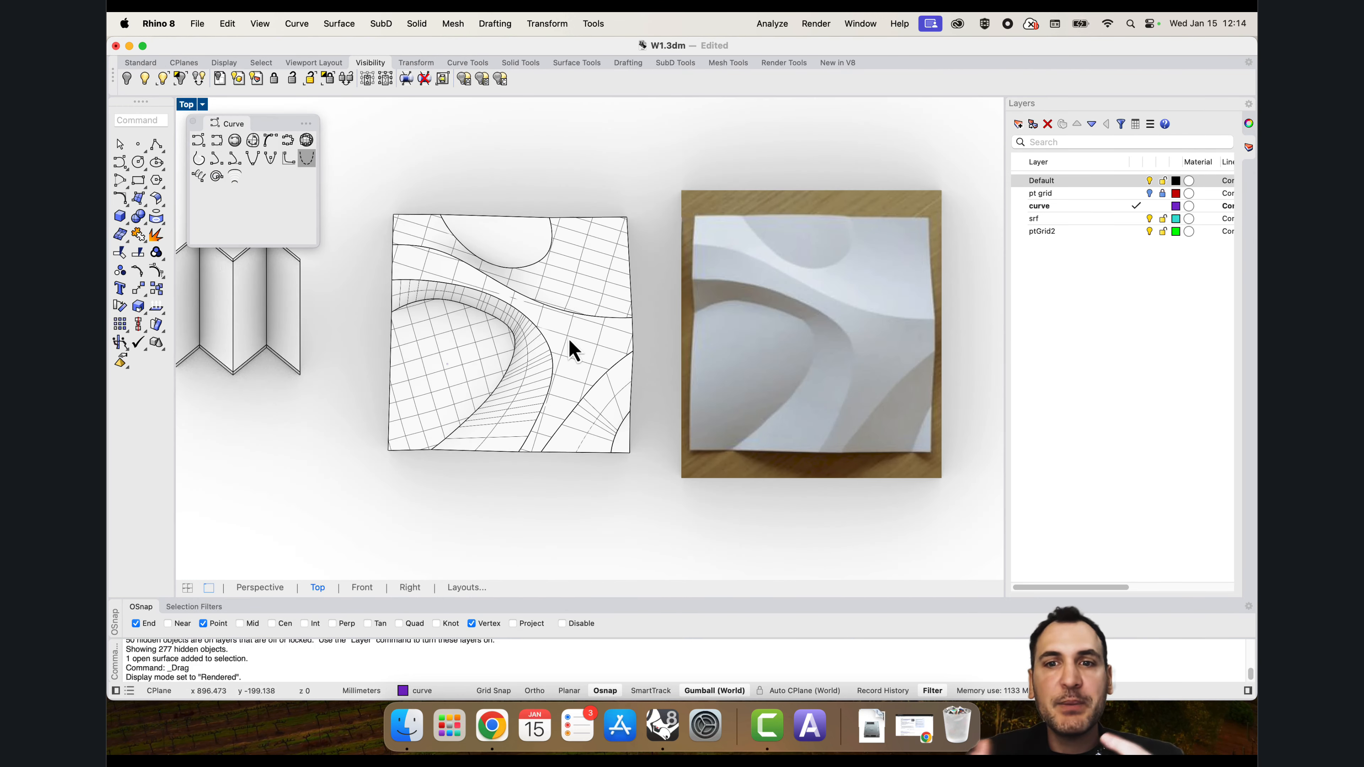
Step: Examine the relief model beside its reference photo and the surrounding surface exercises in the Top view
scroll(571, 287, up, 2)
scroll(523, 252, down, 4)
scroll(633, 250, up, 2)
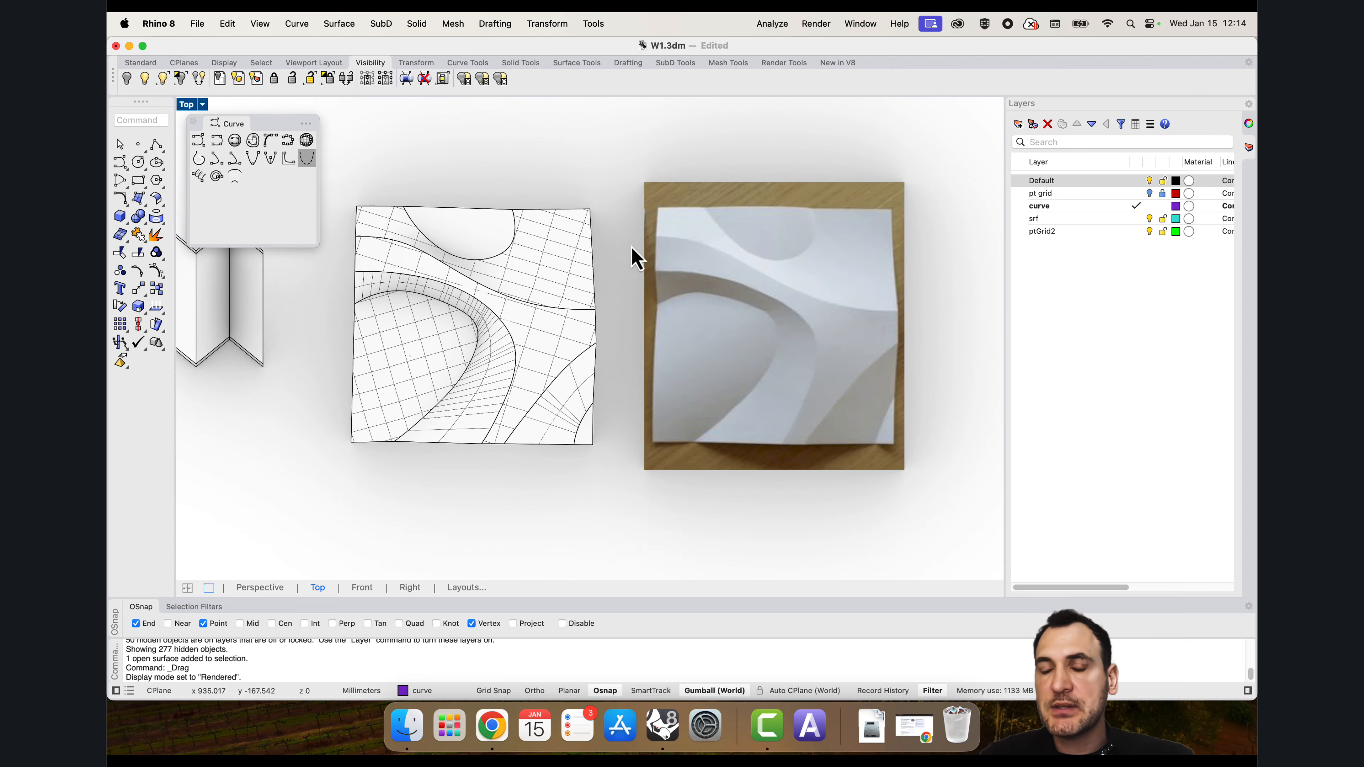
right_drag(572, 296, 649, 341)
scroll(639, 301, down, 5)
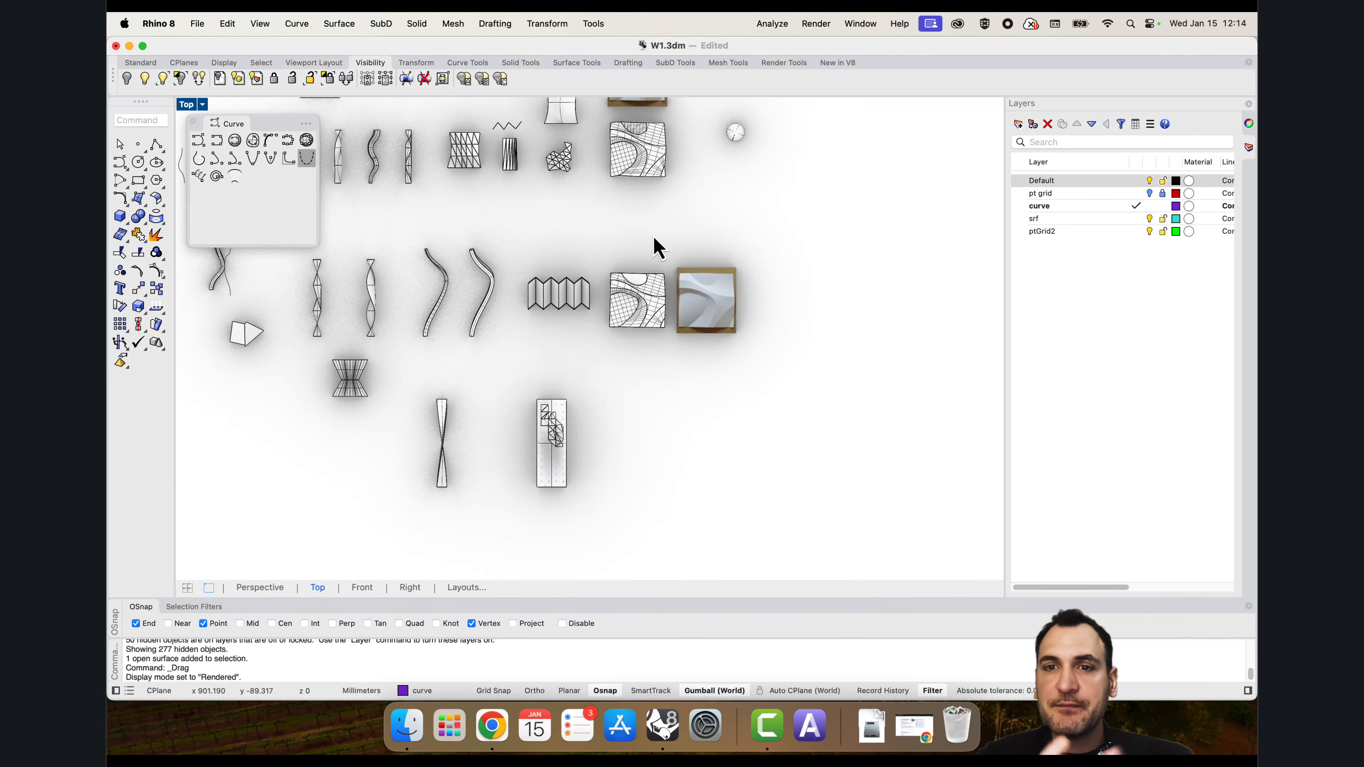
right_drag(649, 207, 631, 301)
scroll(630, 396, up, 5)
scroll(661, 290, down, 8)
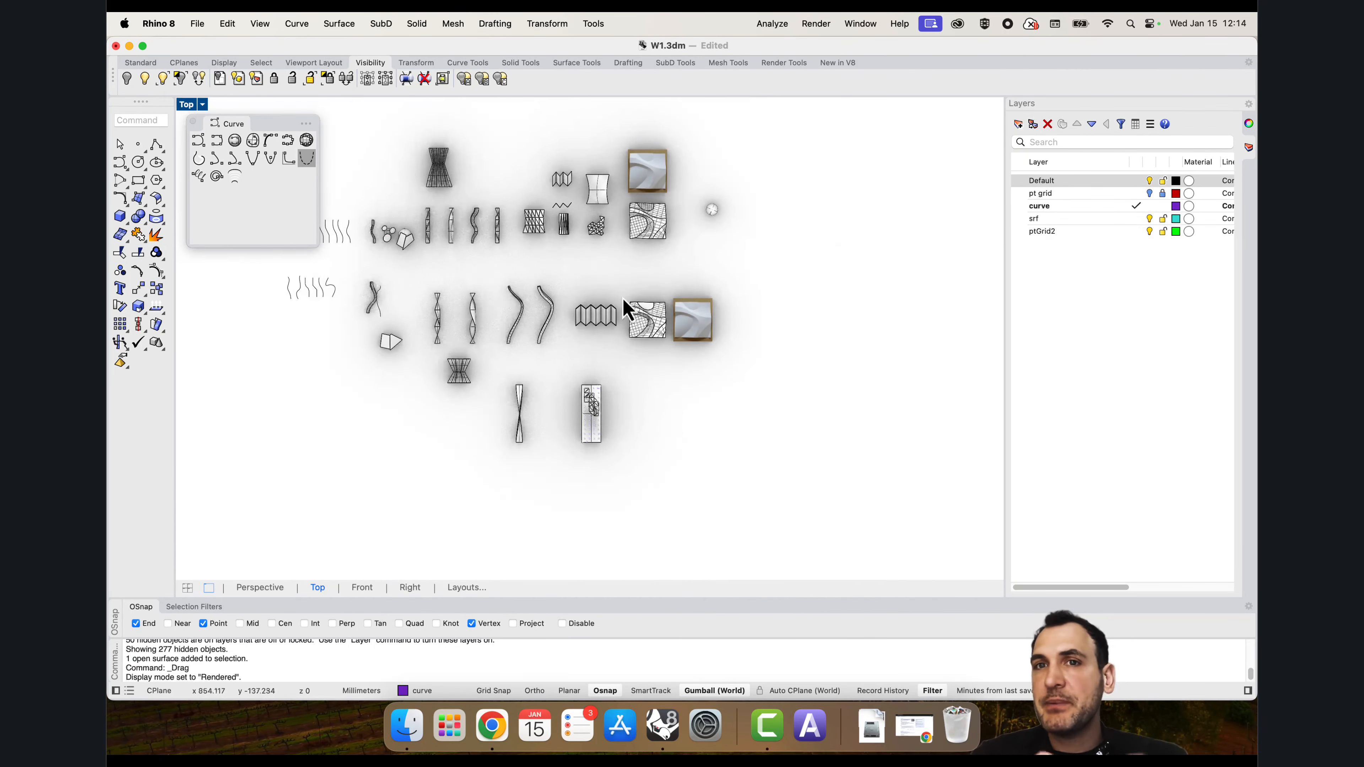
scroll(790, 354, up, 6)
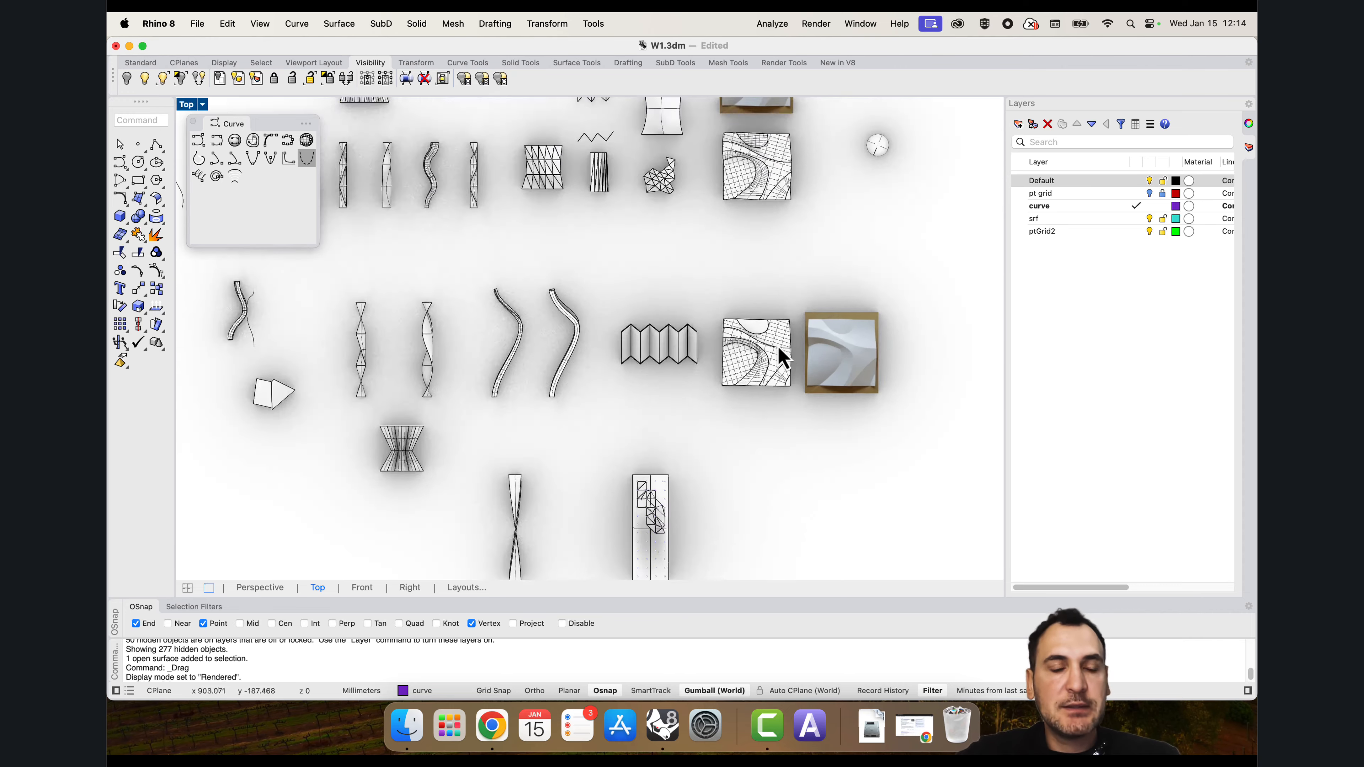
scroll(802, 352, up, 3)
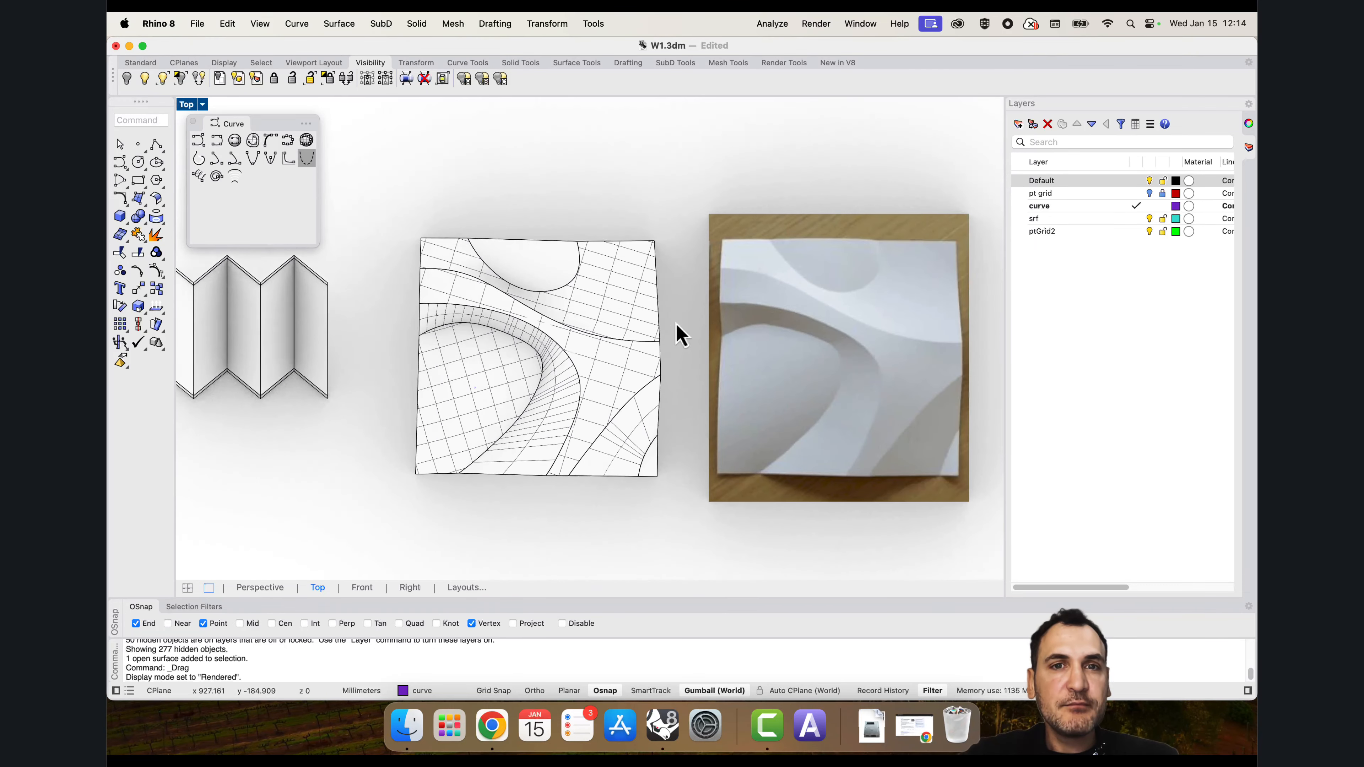
Step: Maximize the Perspective viewport and review the relief, its reference photo and the whole set of surface exercises from several angles
double_click(187, 104)
double_click(606, 105)
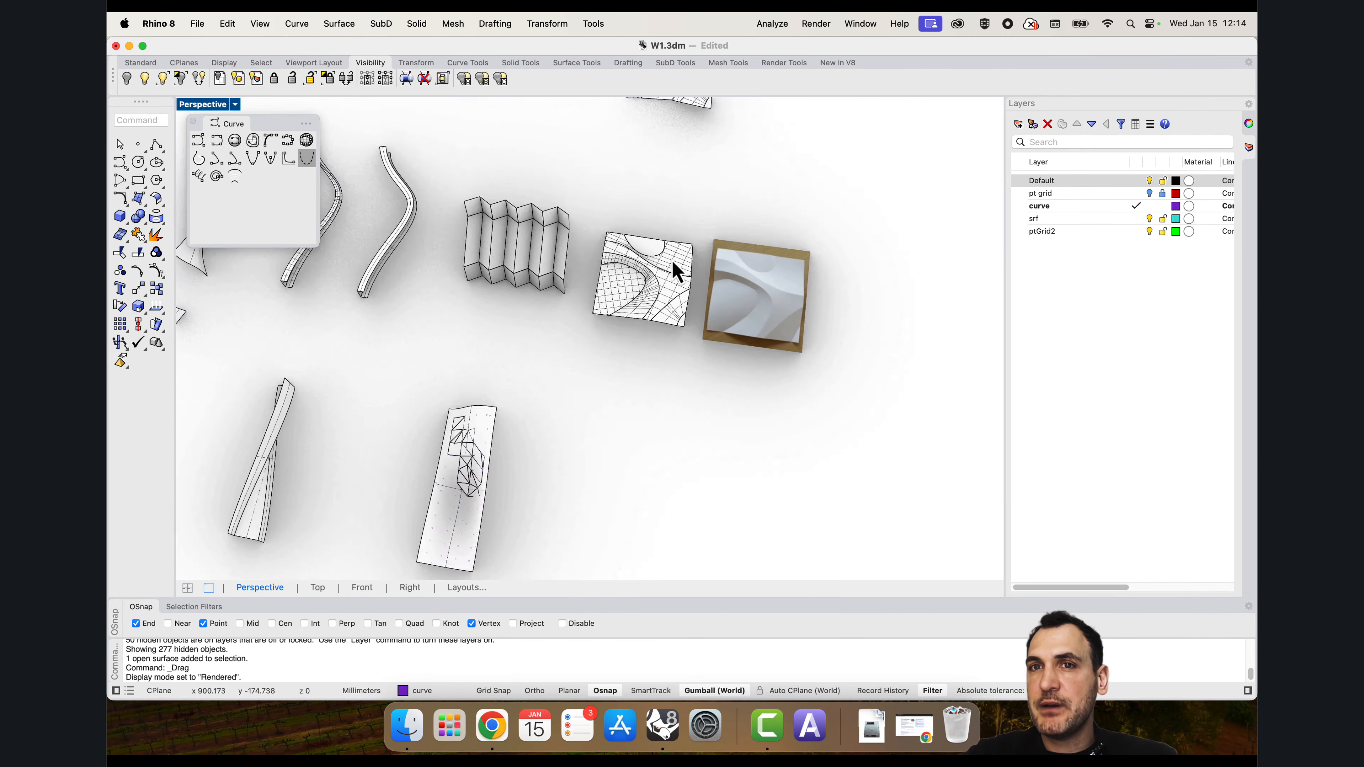
scroll(678, 316, up, 4)
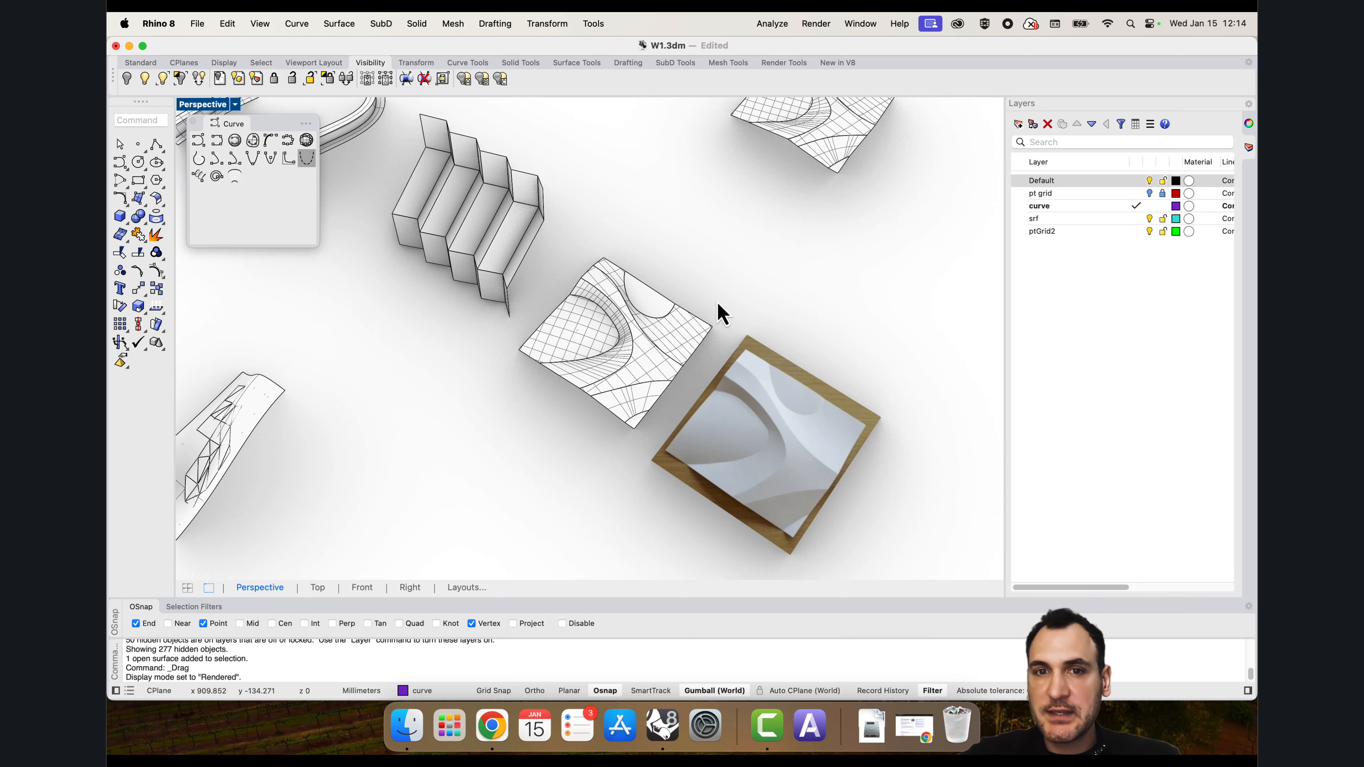
scroll(717, 304, down, 5)
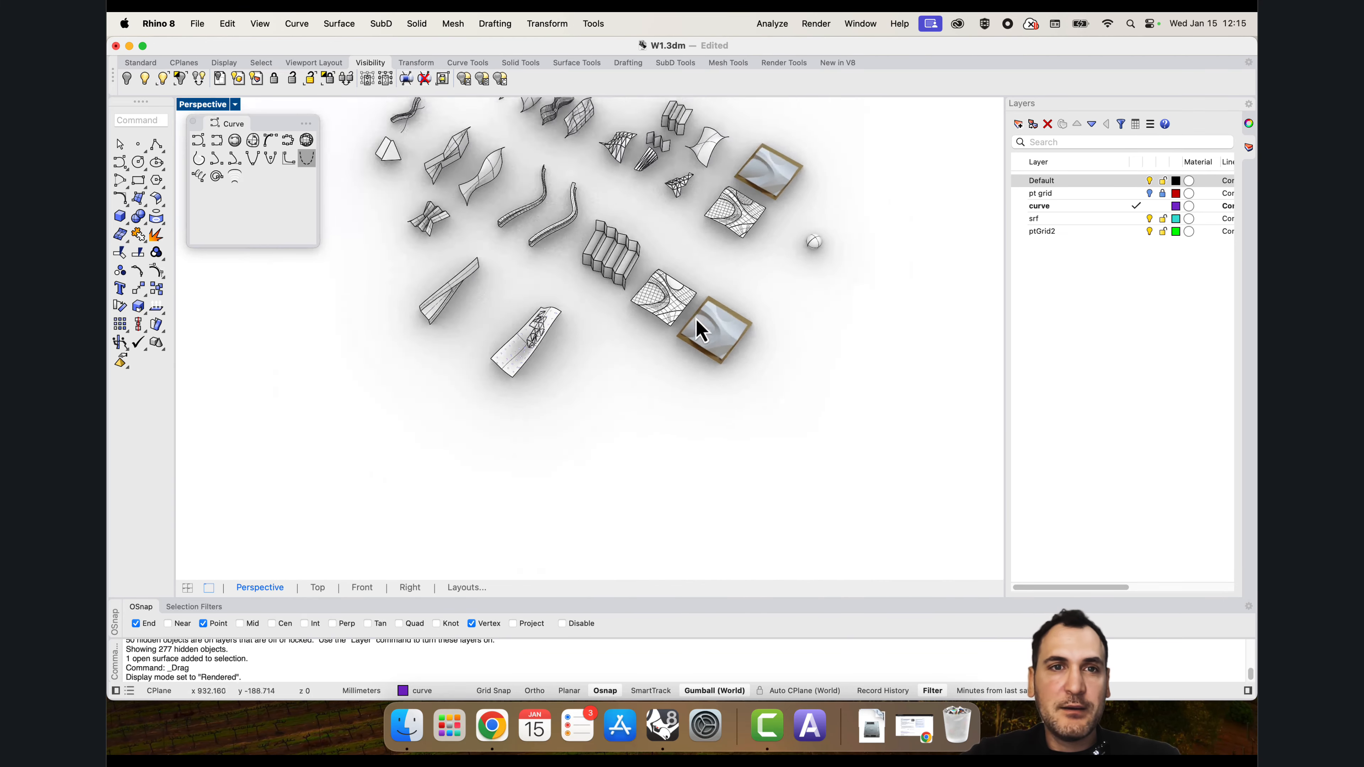
right_drag(700, 326, 725, 309)
scroll(587, 245, up, 3)
scroll(596, 242, down, 3)
right_drag(650, 188, 680, 247)
right_drag(788, 384, 759, 413)
scroll(745, 360, down, 4)
scroll(758, 413, up, 5)
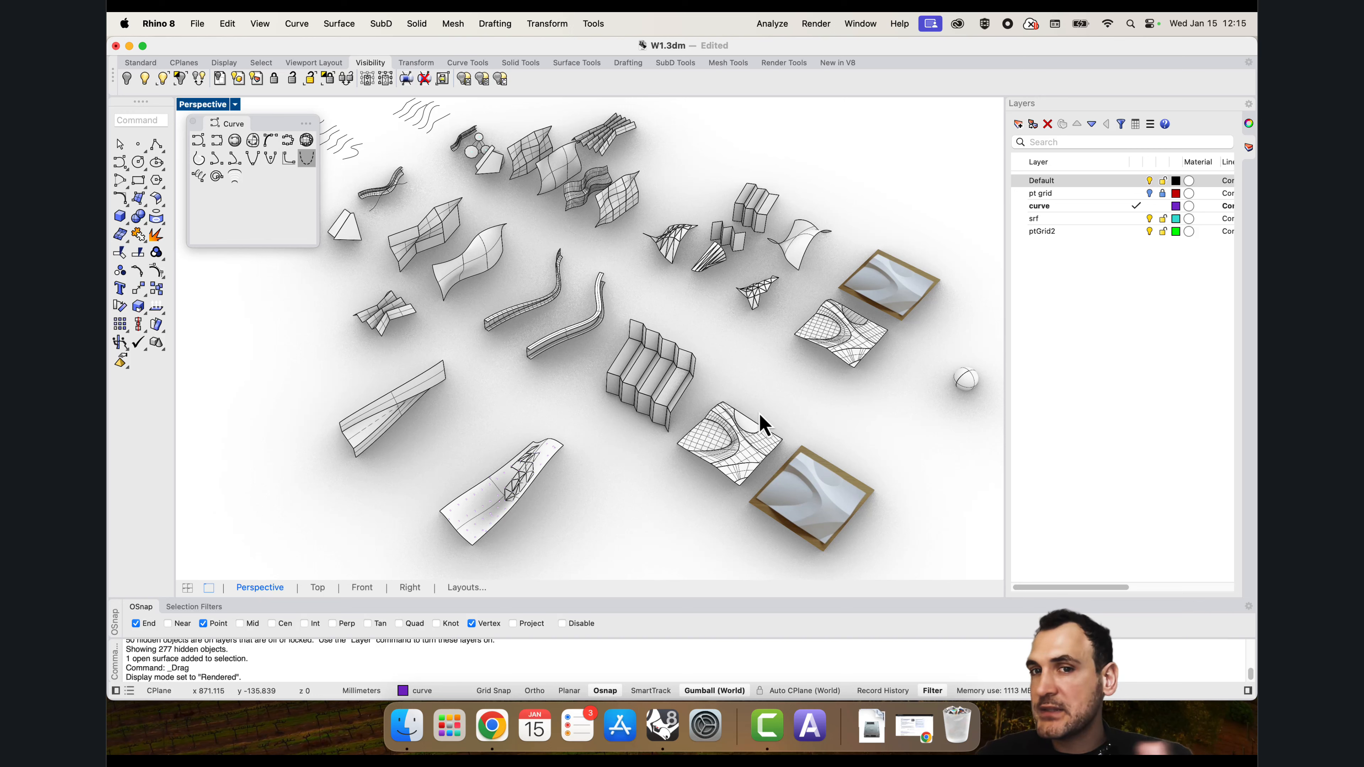